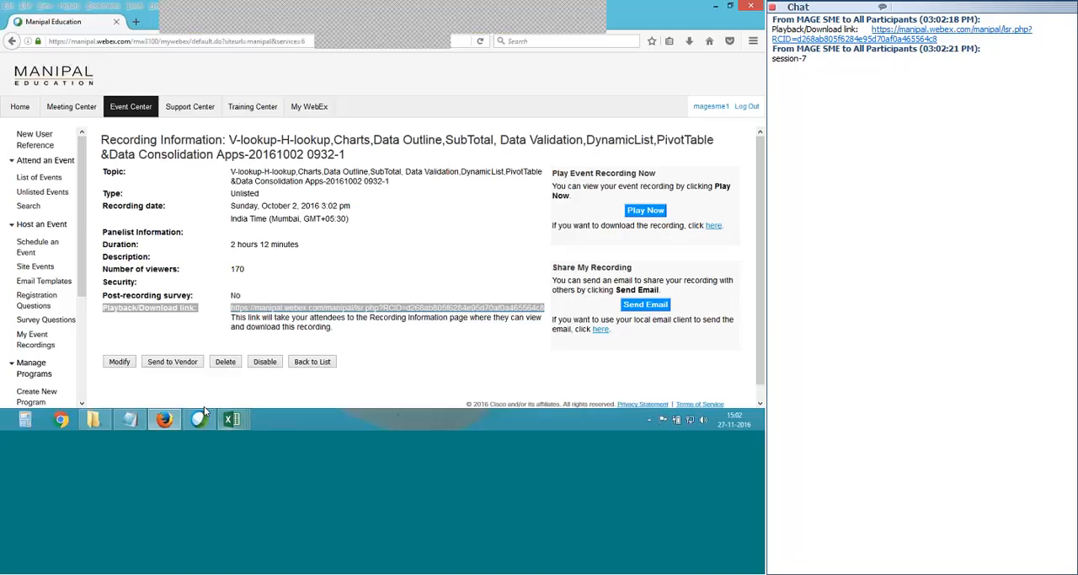
- Switch to the Excel workbook showing the Data Validation sheet
left_click(232, 419)
left_click(167, 290)
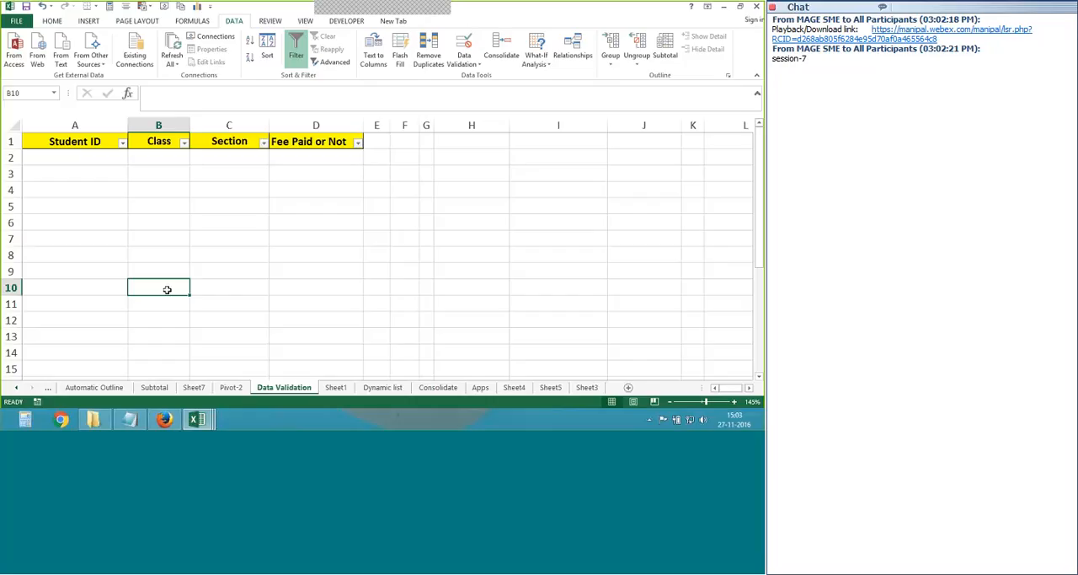
left_click(88, 21)
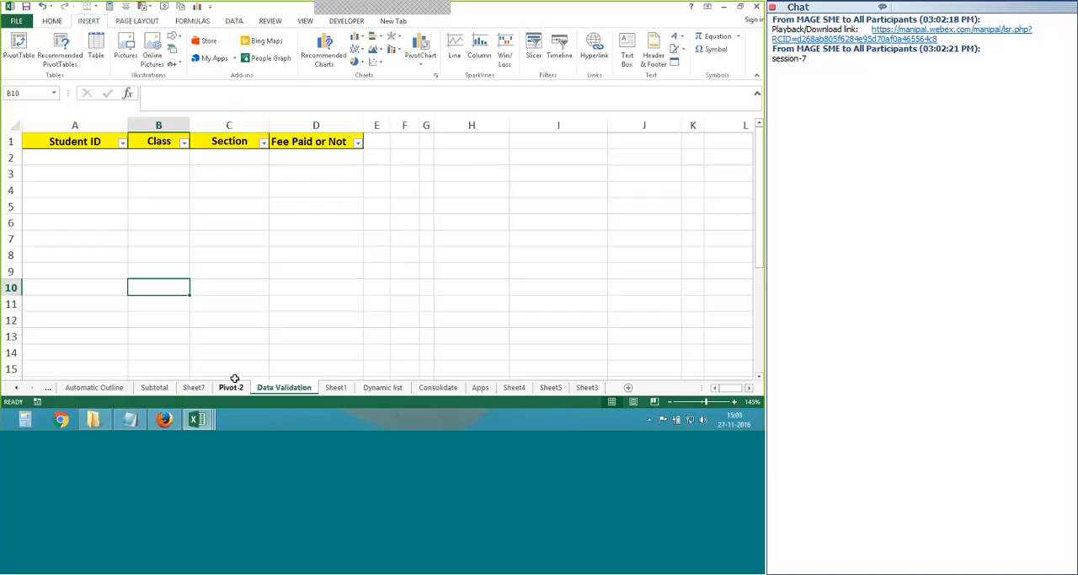
left_click(250, 250)
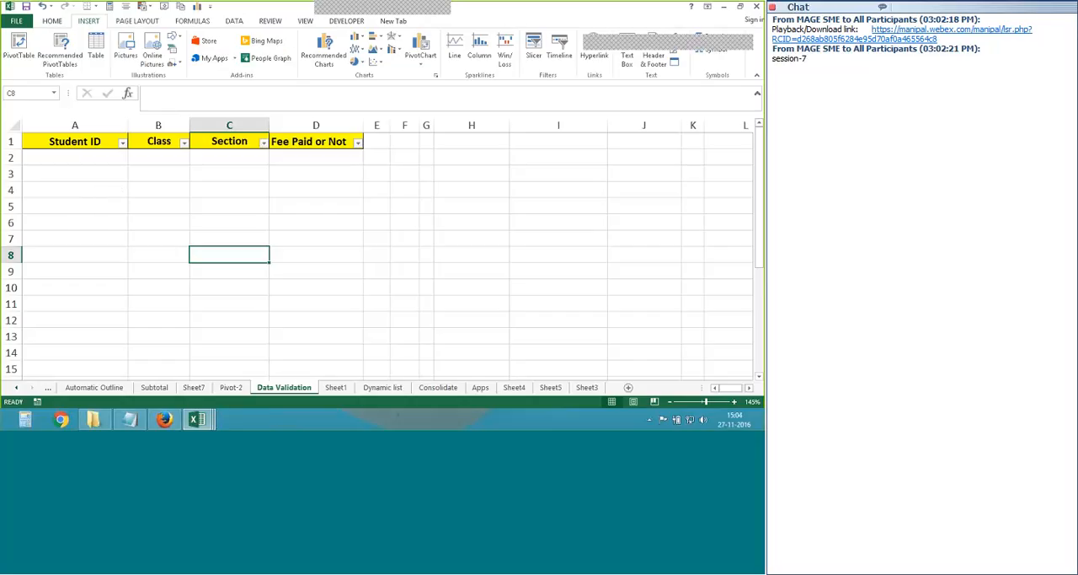
- Widen the empty columns E to G and fit column D to its Fee Paid or Not header
left_click_drag(390, 124, 422, 124)
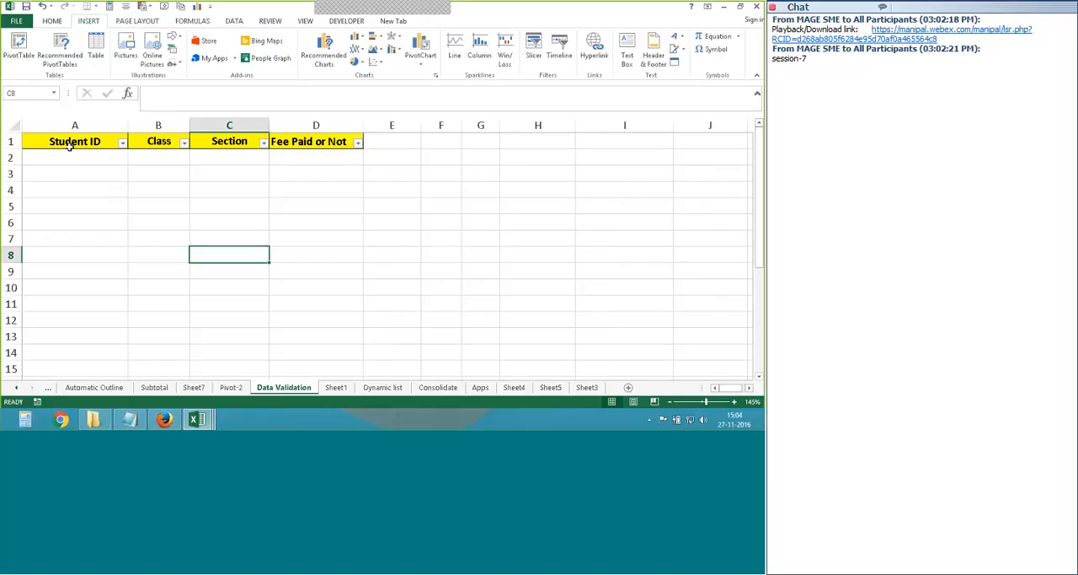
double_click(363, 125)
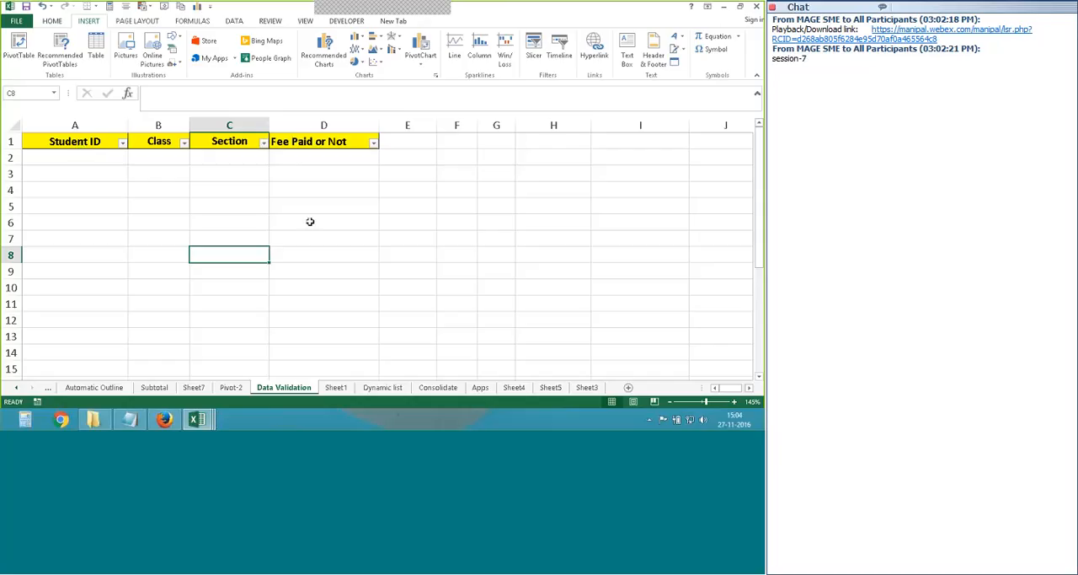
- Enter 1001 in H2 and fill the number series down through H11
left_click(104, 155)
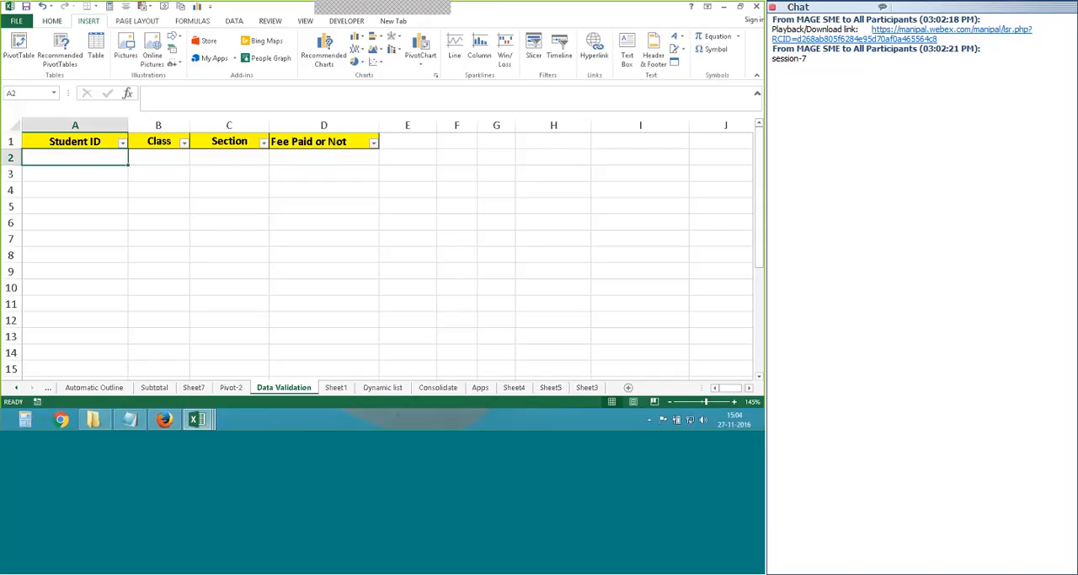
left_click(553, 160)
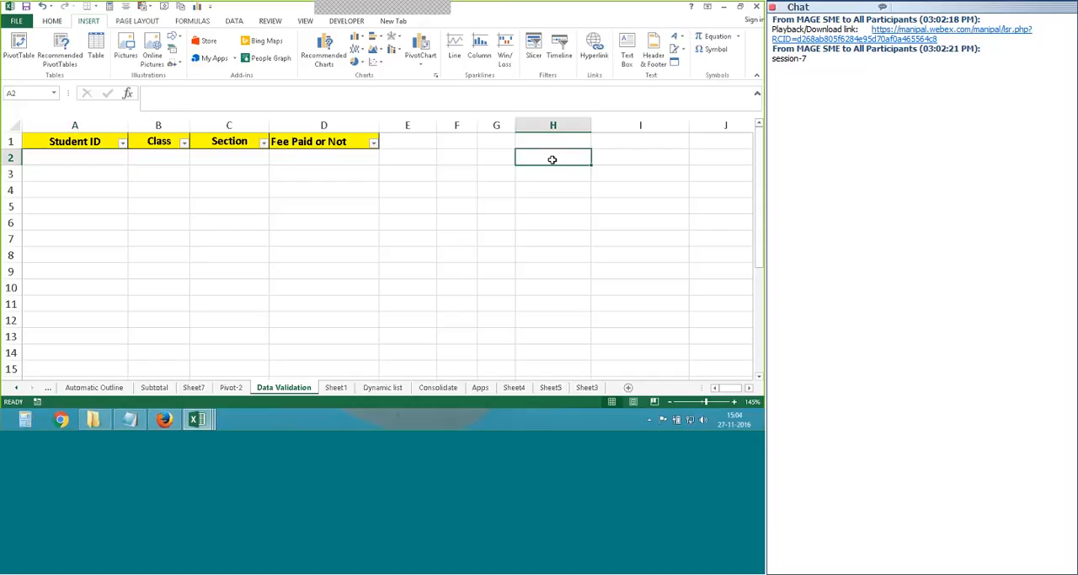
type("10")
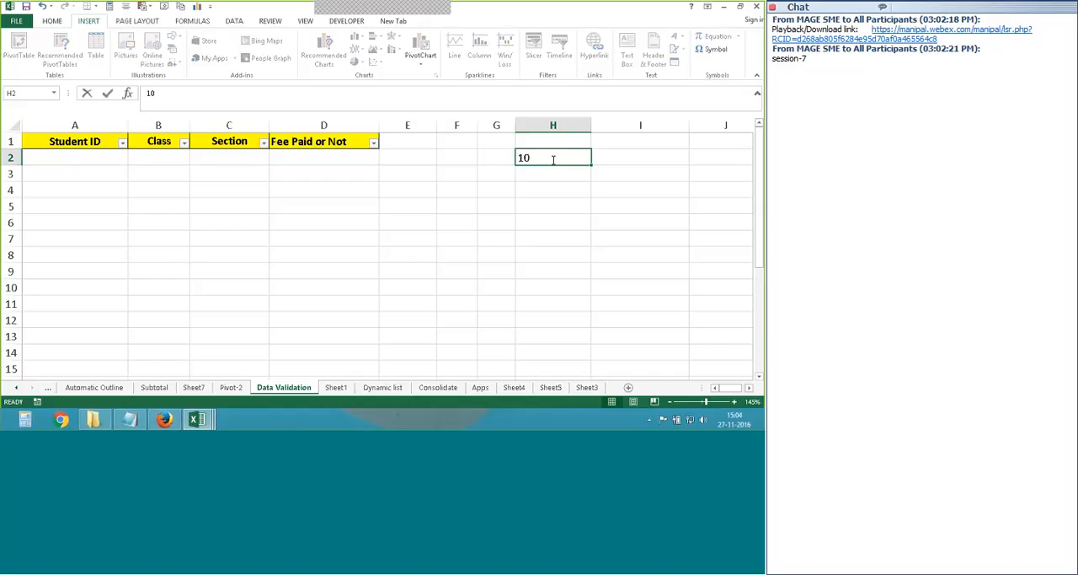
type("0")
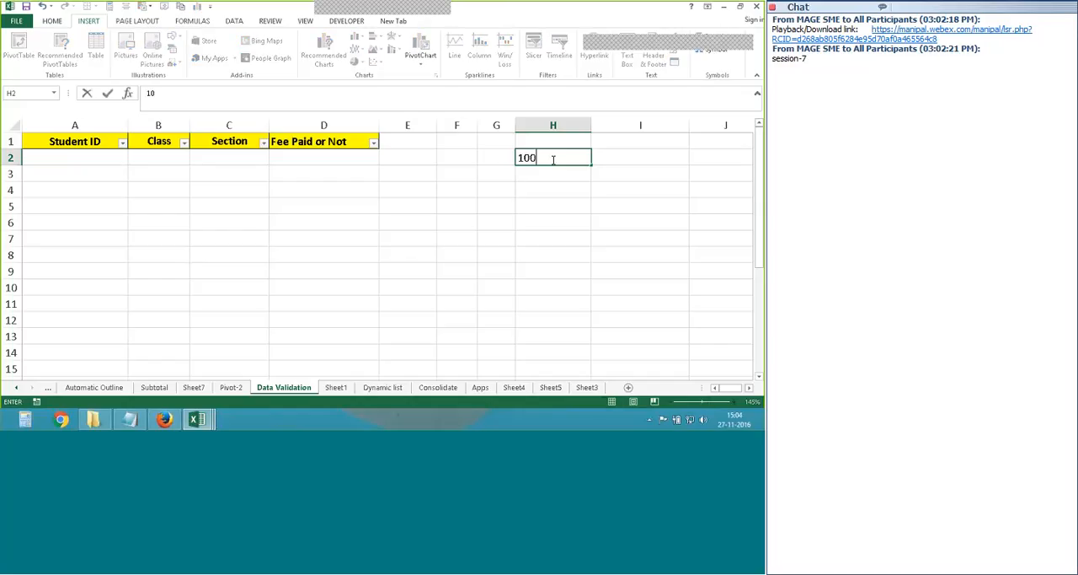
type("1")
left_click(553, 175)
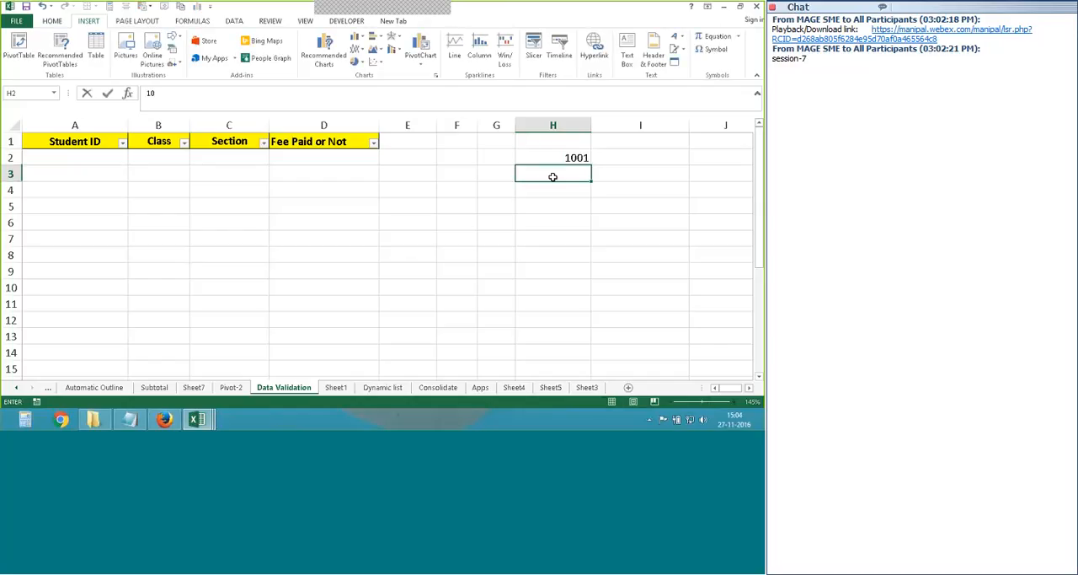
left_click(582, 161)
left_click_drag(593, 167, 591, 328)
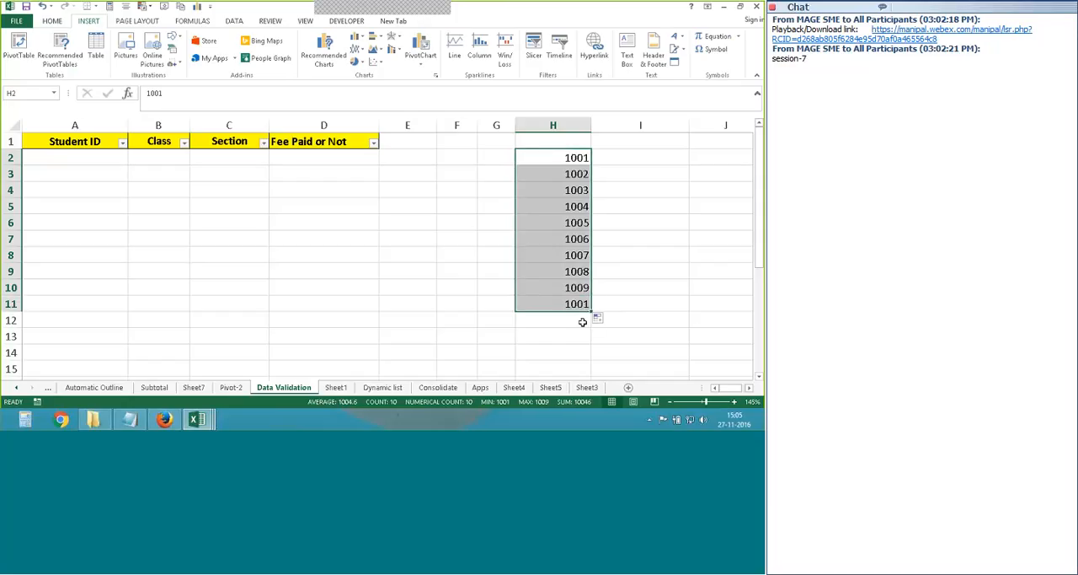
- Correct the last ID in H11 to 1010 by continuing the series from H10
key("ctrl+z")
left_click(588, 296)
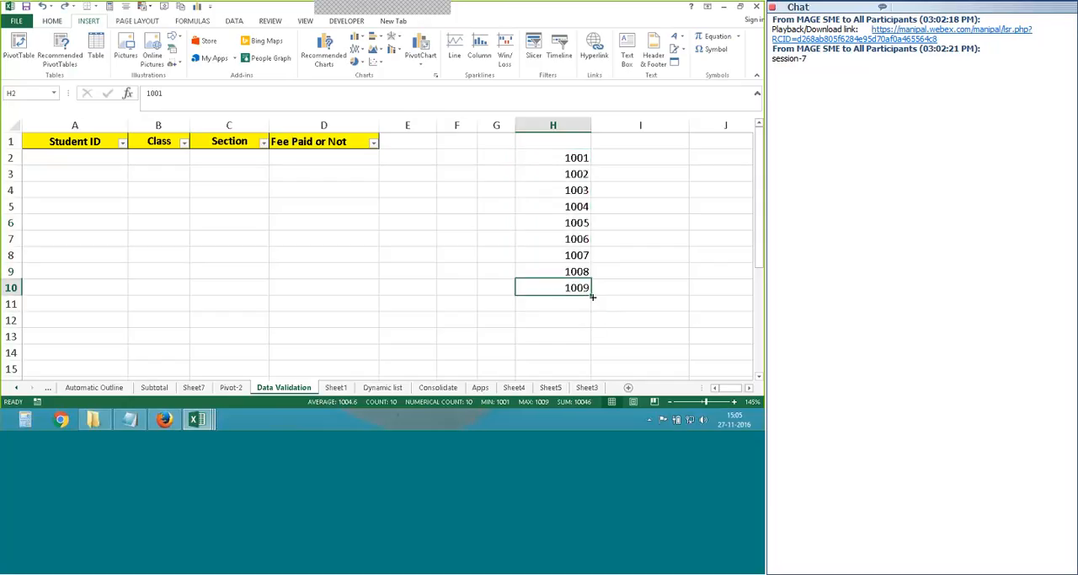
left_click_drag(593, 296, 601, 309)
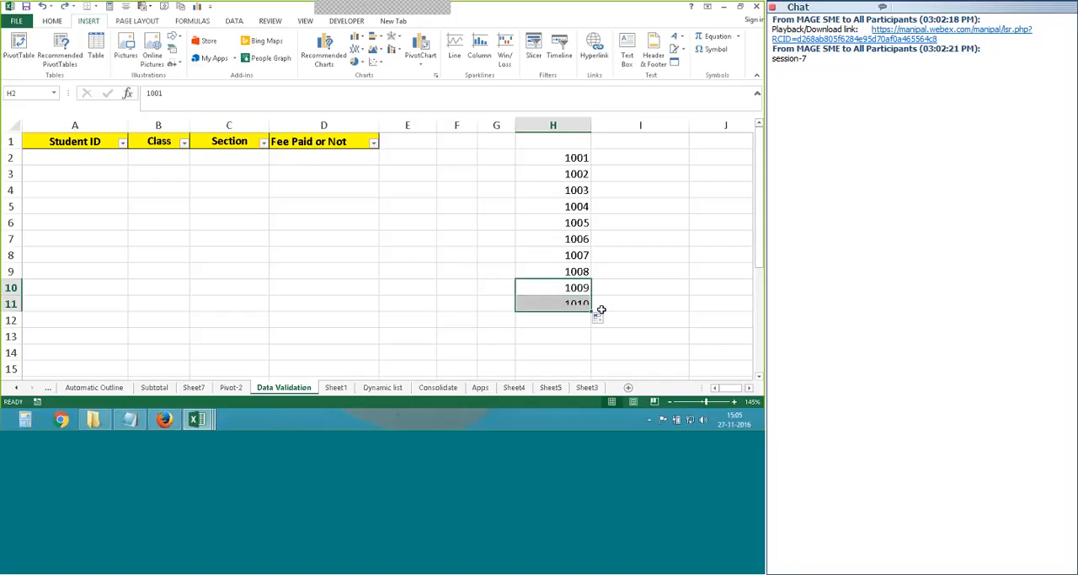
- Enter 1 and 2 in I2 and I3, fill the series down to 10 in I11, and narrow column I
left_click(632, 175)
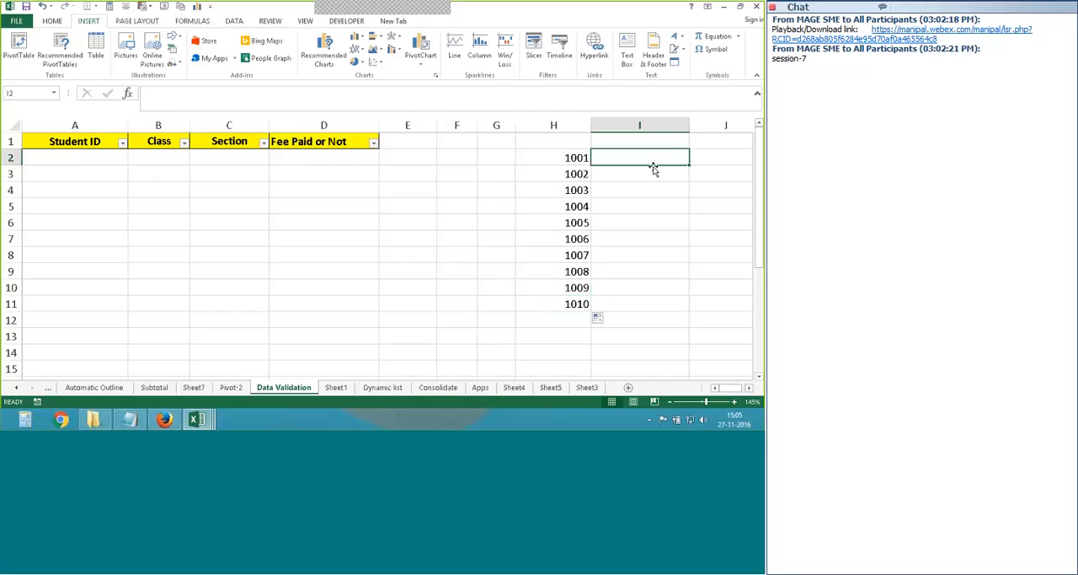
type("1")
key("Return")
type("2")
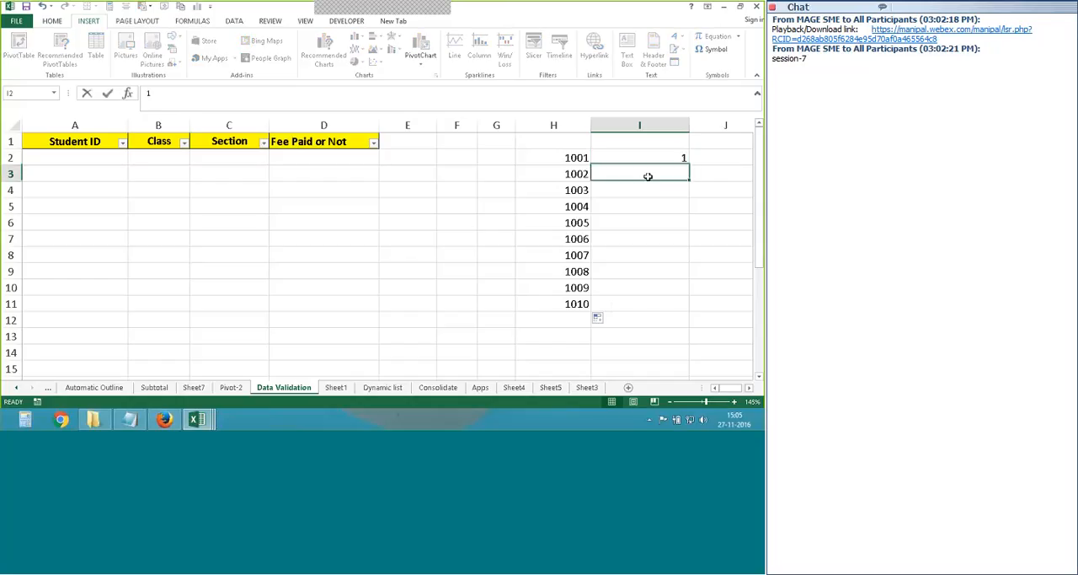
key("Return")
left_click_drag(679, 160, 676, 316)
left_click(681, 128)
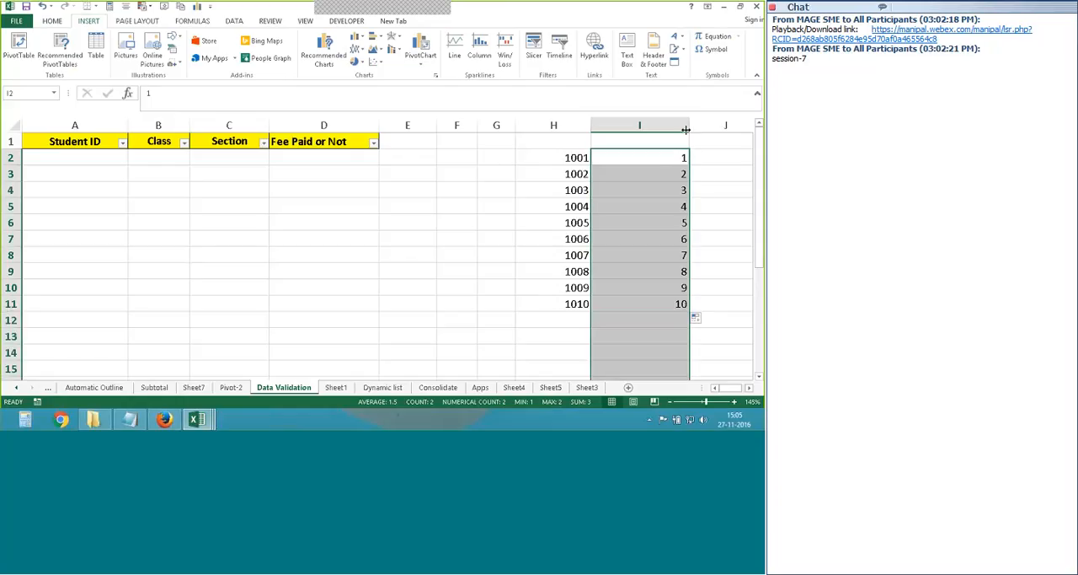
left_click_drag(688, 128, 631, 132)
- Enter the section letters A, B, C and D in cells J2 to J5
left_click(685, 159)
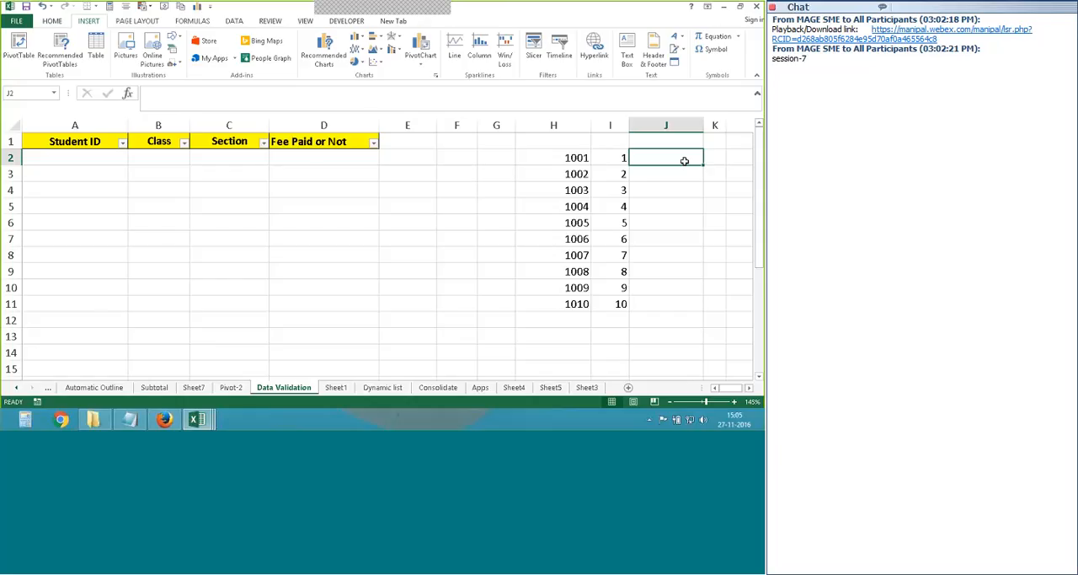
type("A")
key("Return")
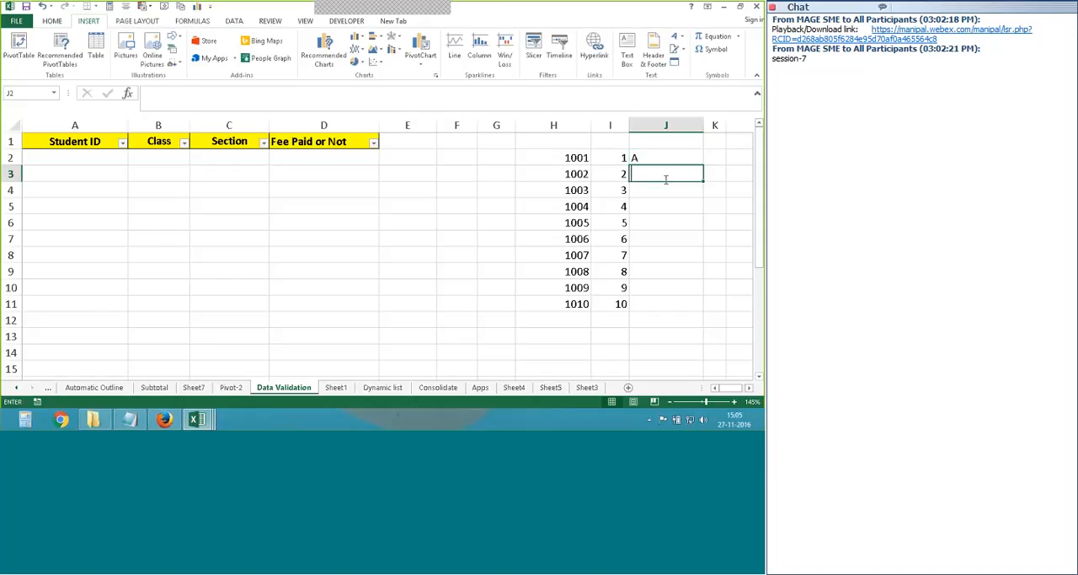
type("B")
key("Return")
type("C")
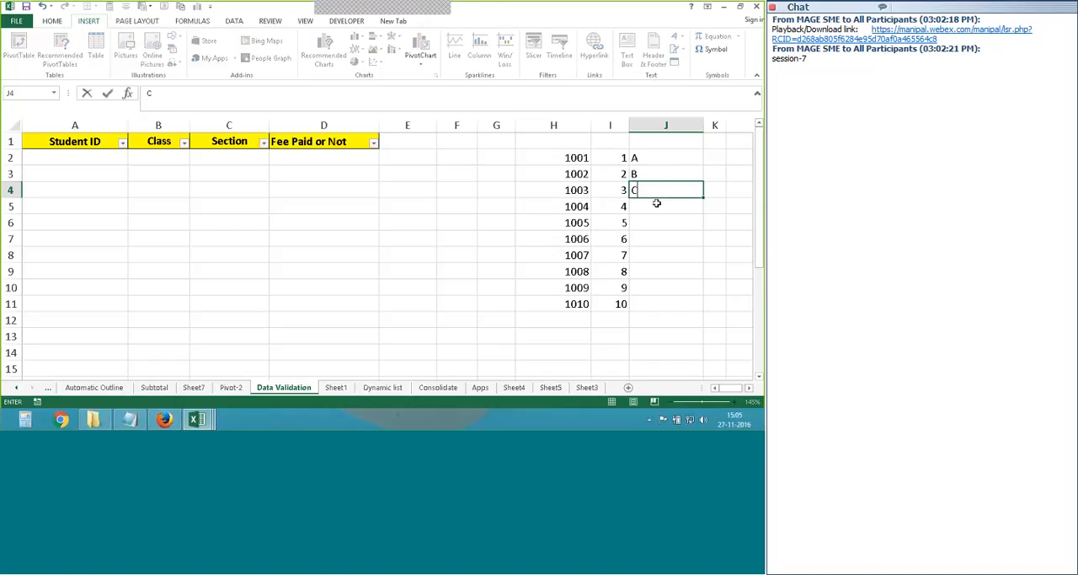
key("Return")
type("D")
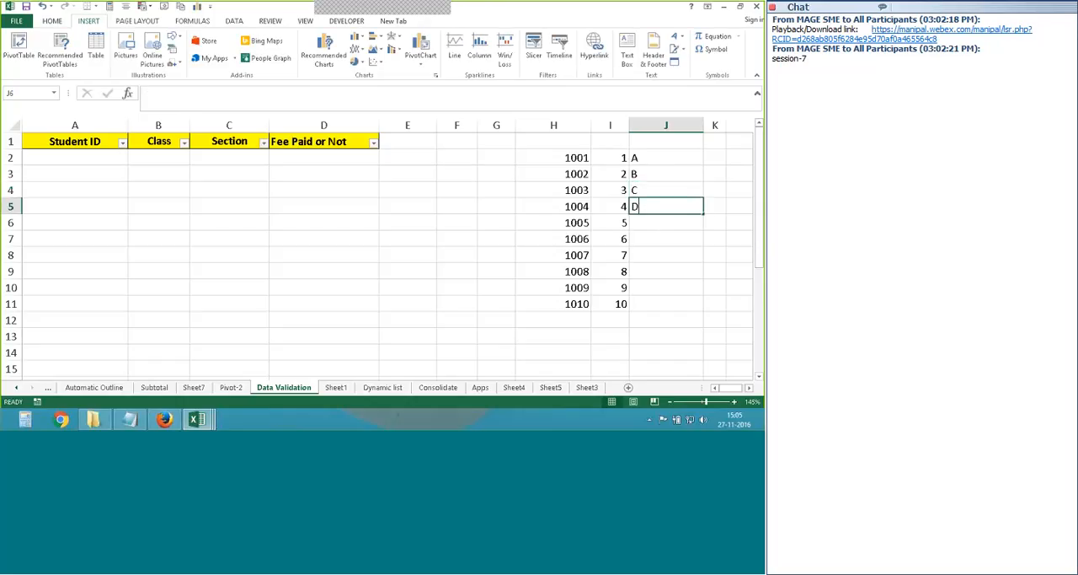
key("Return")
- Center the contents of columns J and I and narrow column J
left_click(666, 125)
left_click(51, 20)
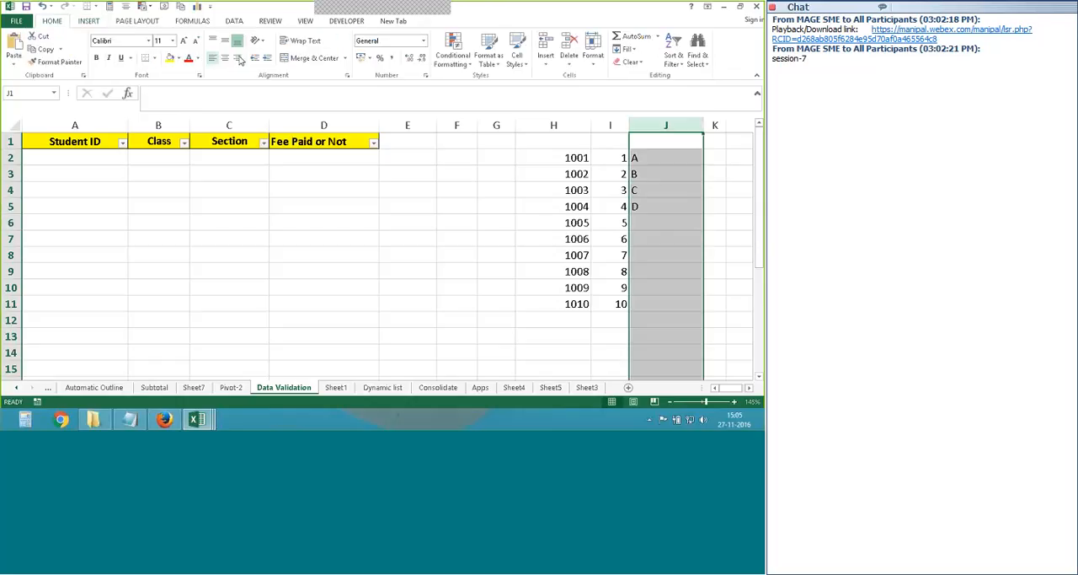
left_click(224, 60)
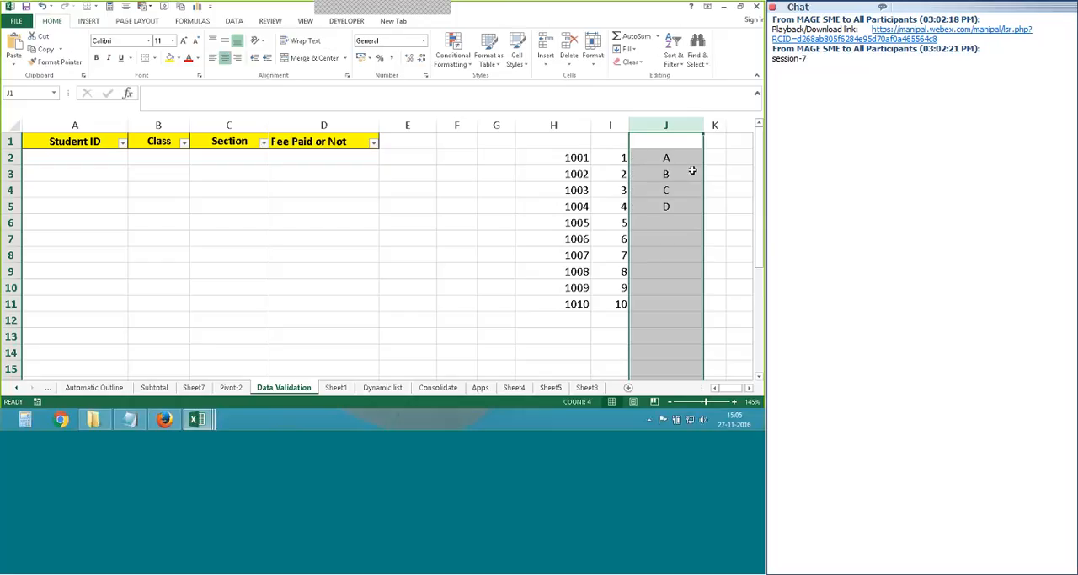
left_click_drag(704, 124, 669, 124)
left_click(610, 124)
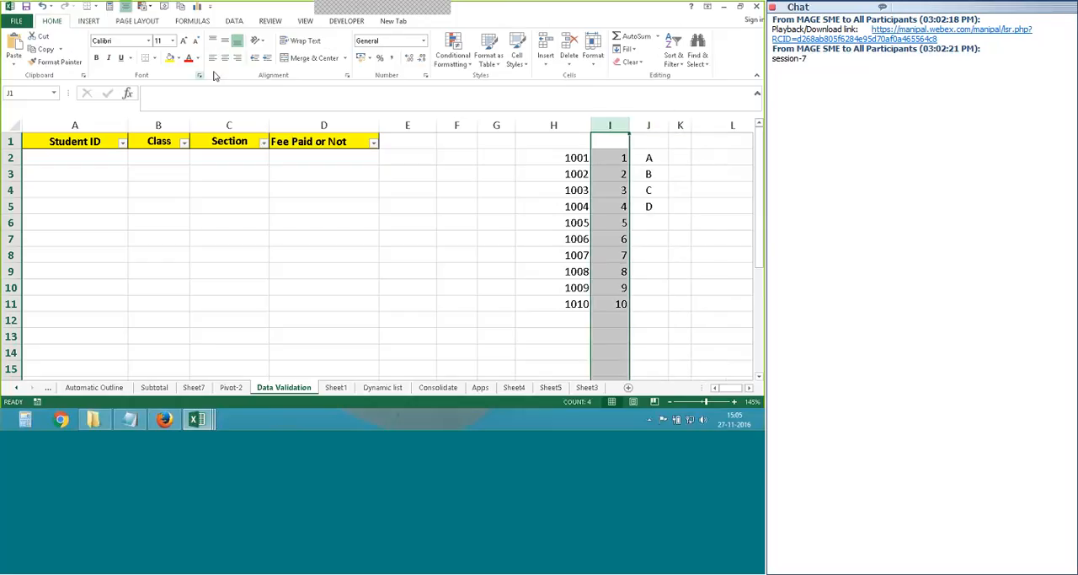
left_click(225, 57)
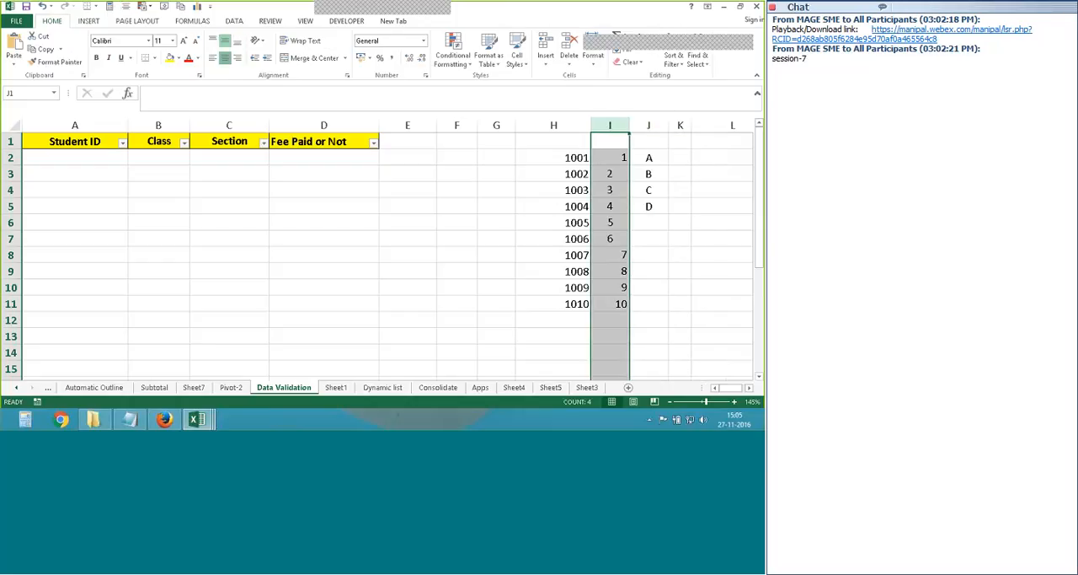
left_click_drag(692, 131, 650, 128)
- Enter Yes in K2 and No in K3, and center column K
left_click(688, 167)
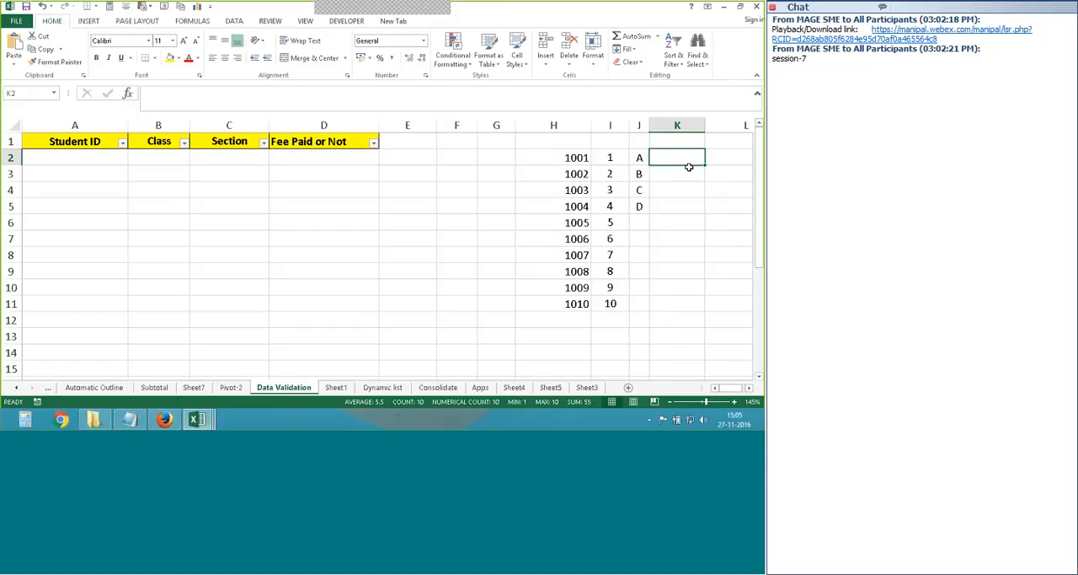
type("Yes")
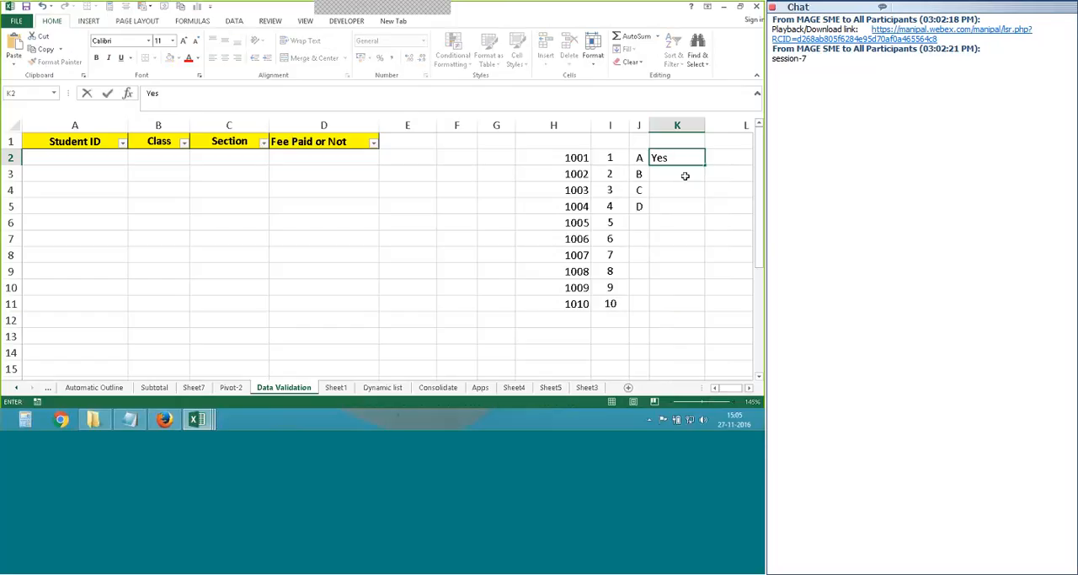
key("Return")
type("No")
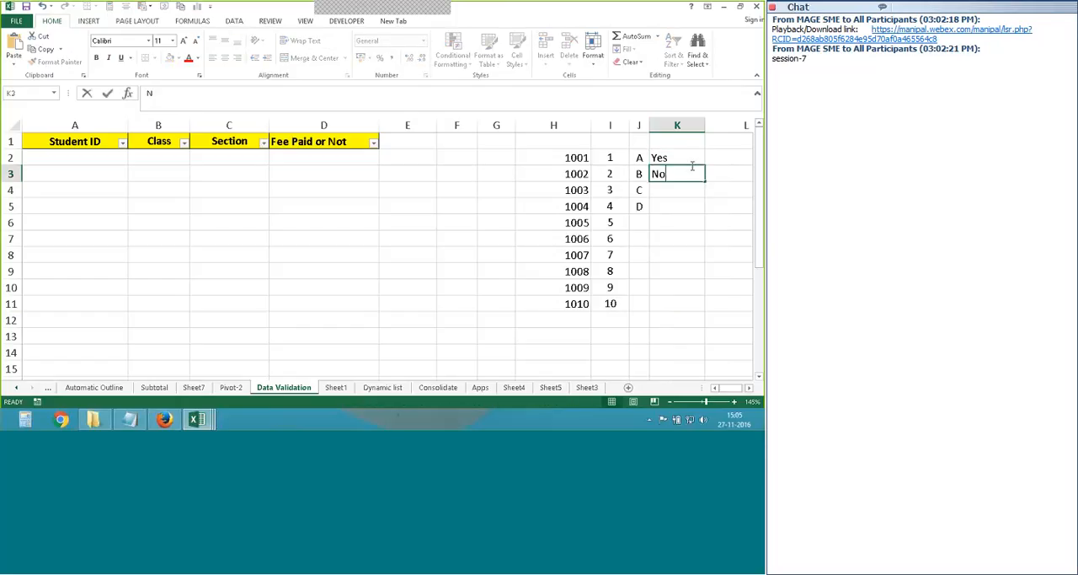
left_click(686, 161)
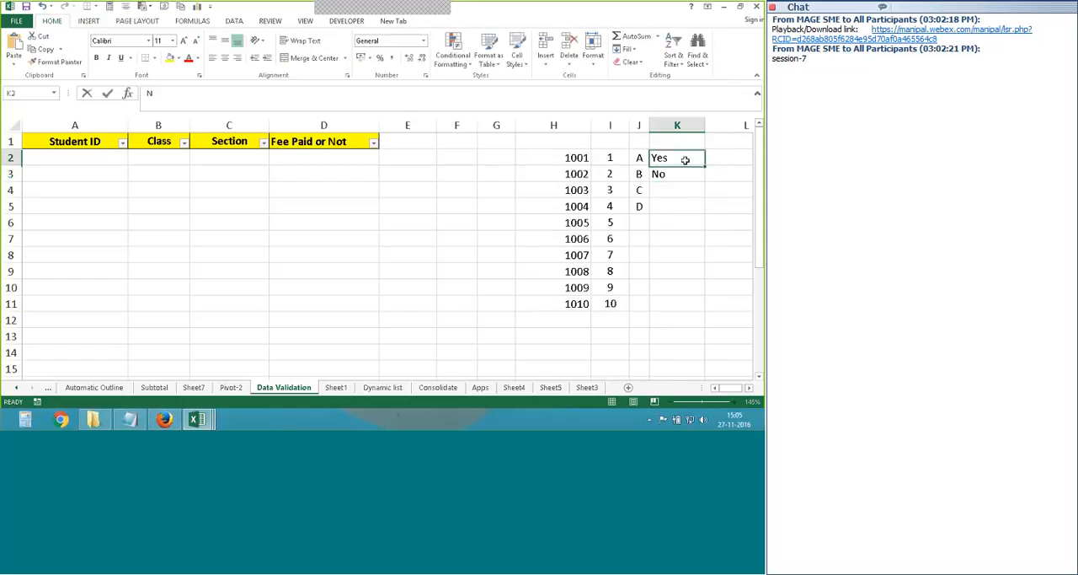
left_click(694, 174)
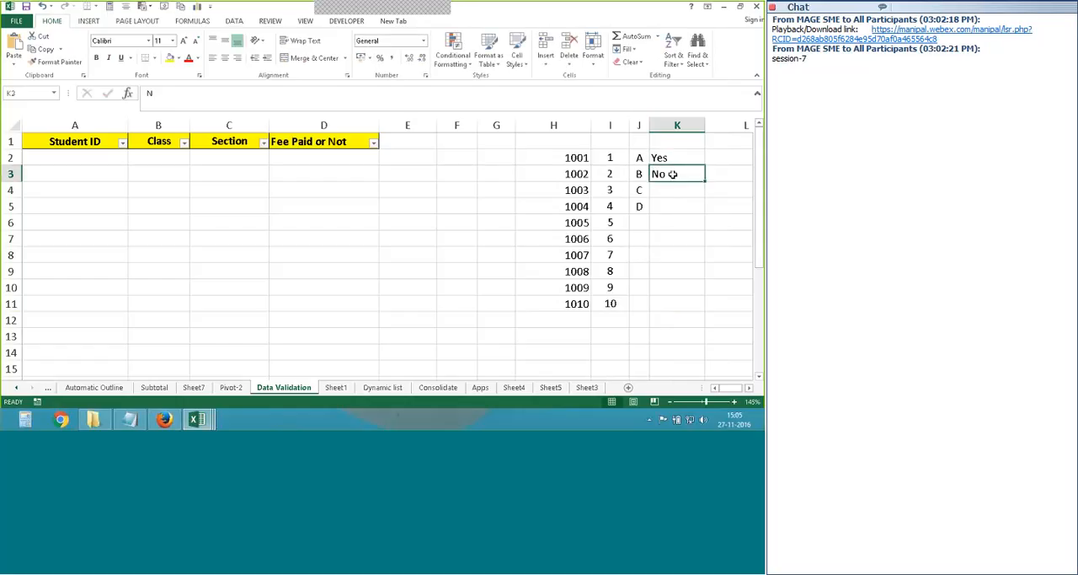
left_click(679, 128)
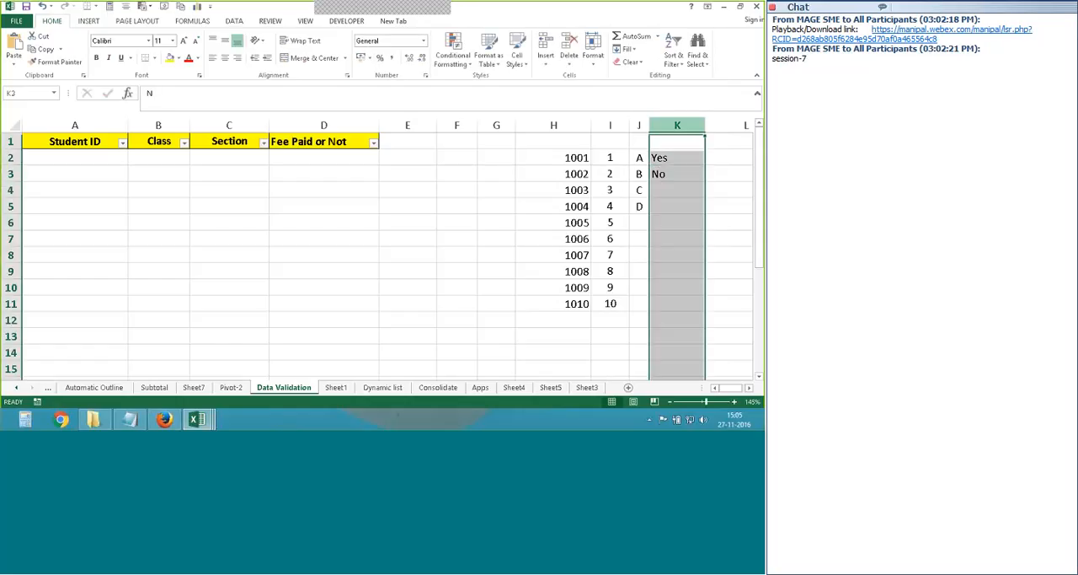
left_click(225, 57)
left_click(324, 221)
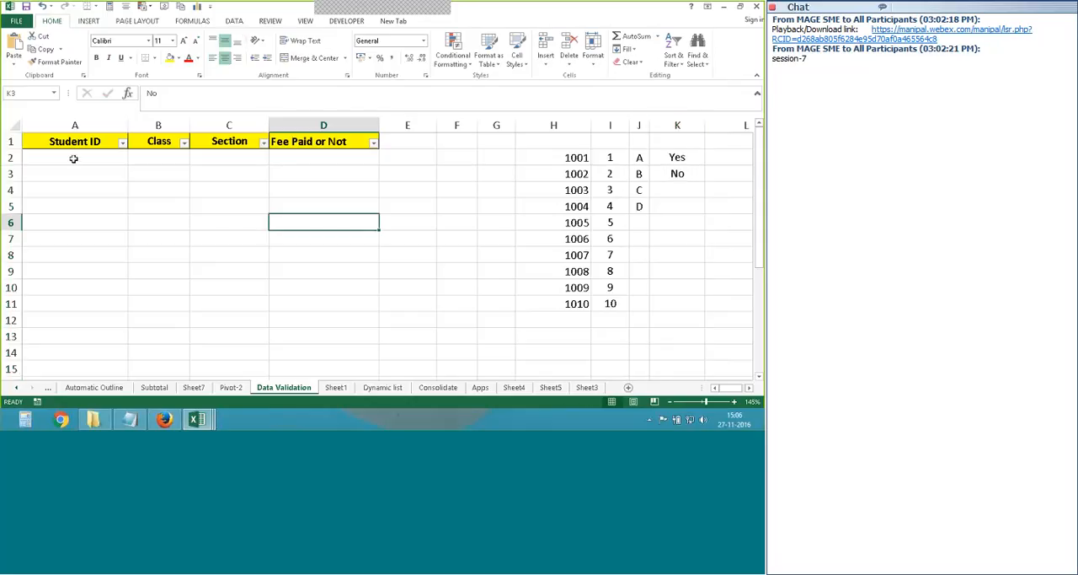
- Start a data validation rule for cell A2 under Student ID and allow only values from a List
left_click(74, 159)
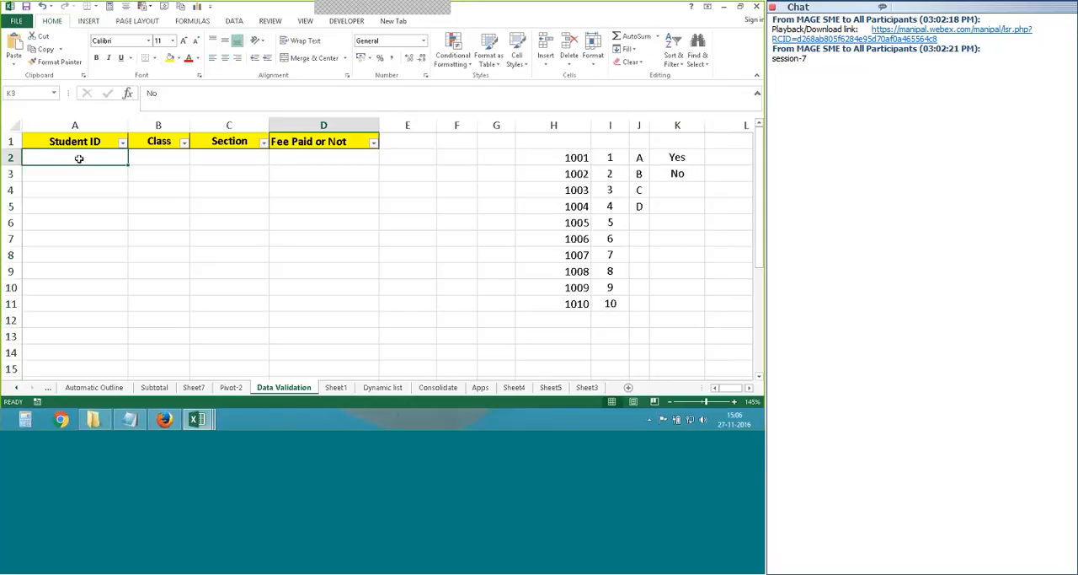
left_click(95, 177)
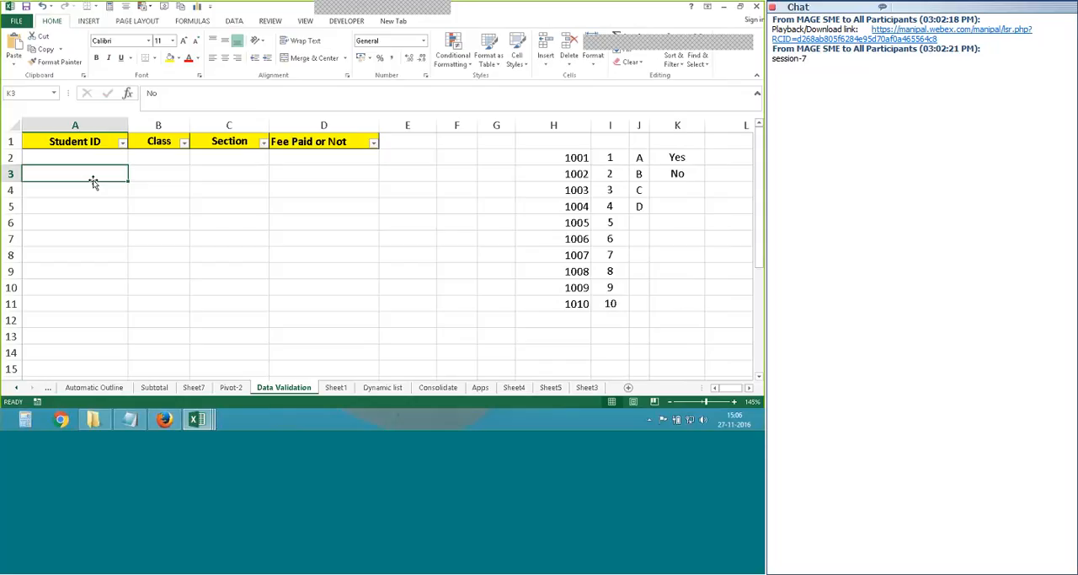
left_click(95, 158)
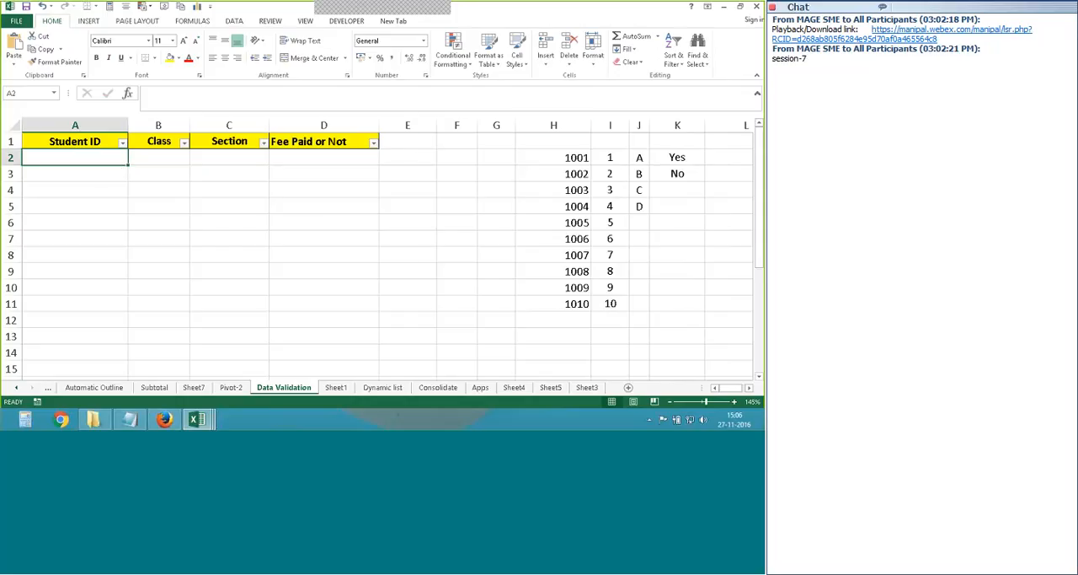
left_click(554, 125)
left_click(85, 163)
left_click(234, 20)
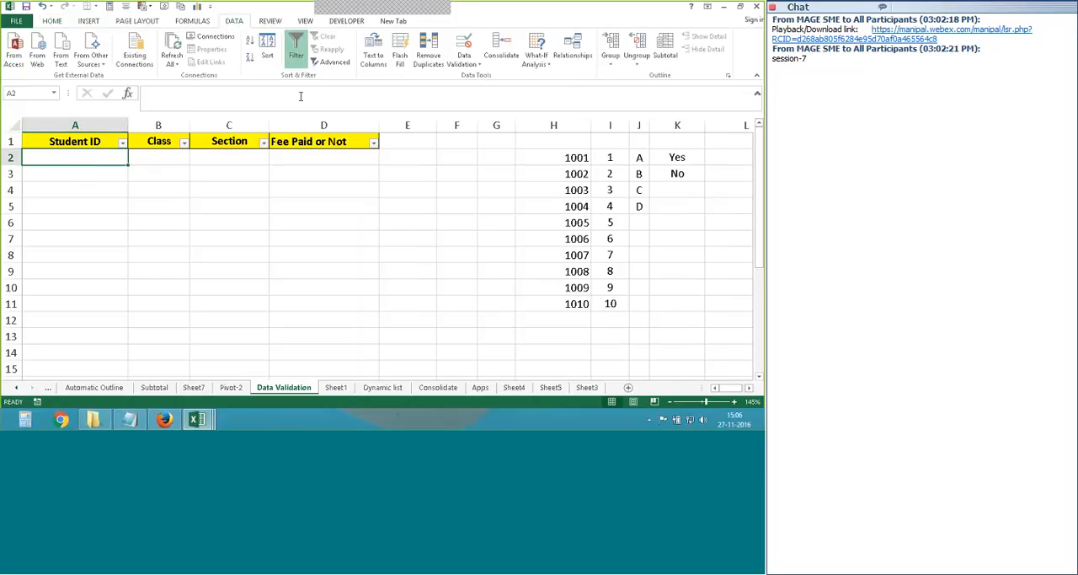
left_click(481, 64)
left_click(482, 76)
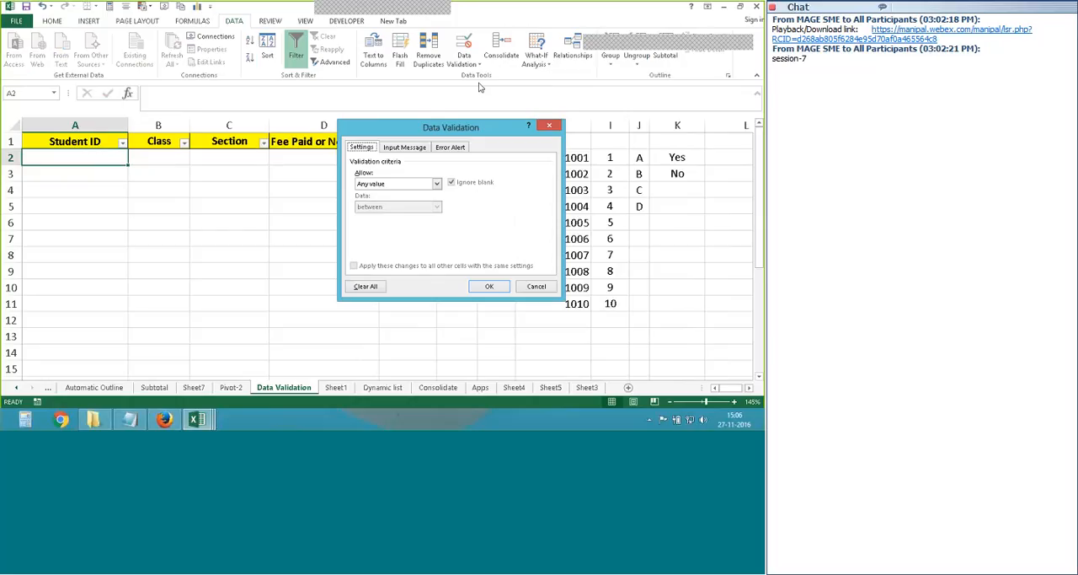
left_click_drag(421, 126, 376, 194)
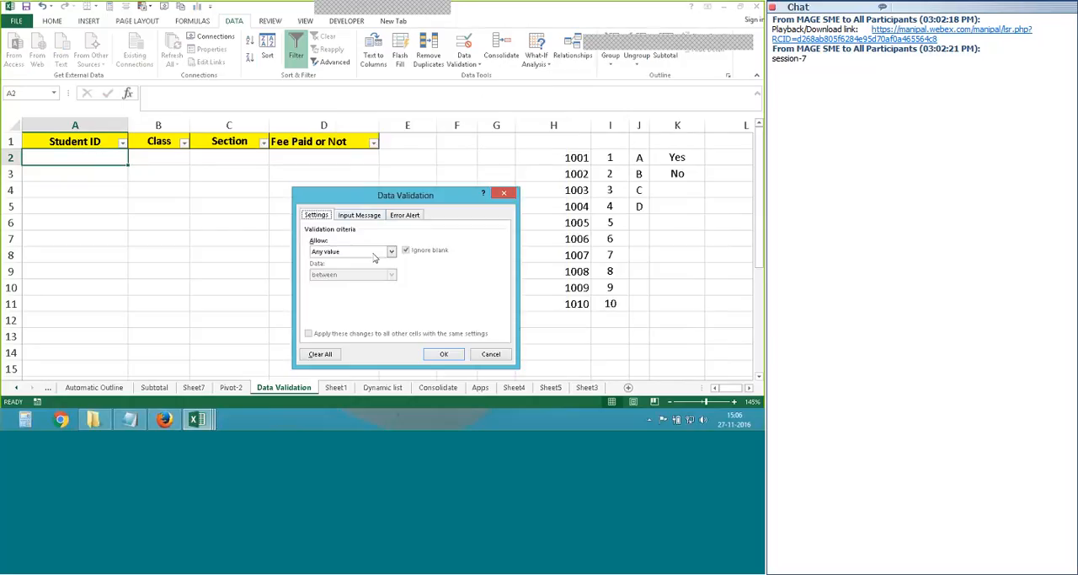
left_click(375, 253)
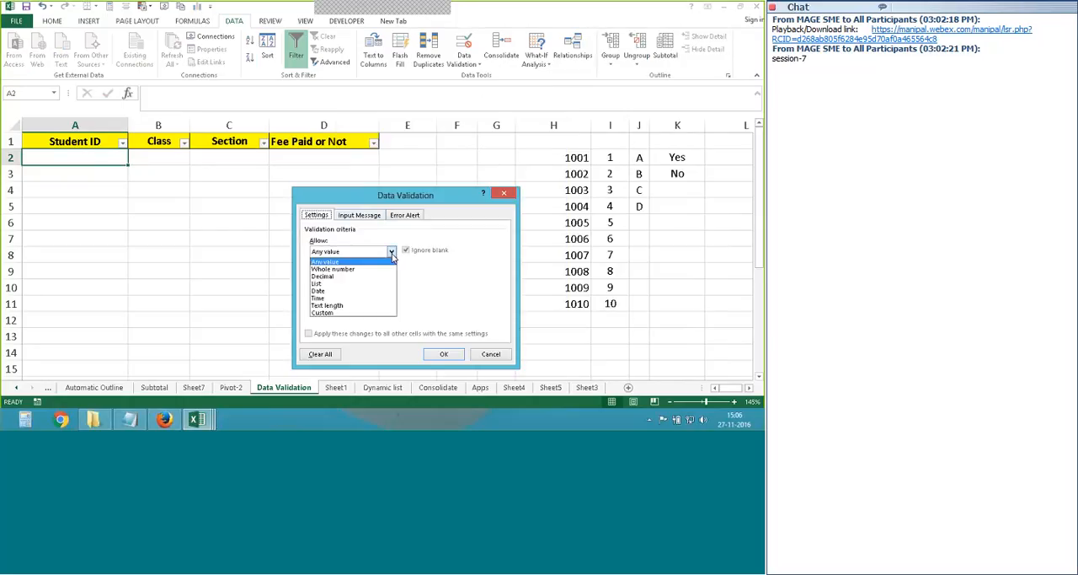
left_click(316, 283)
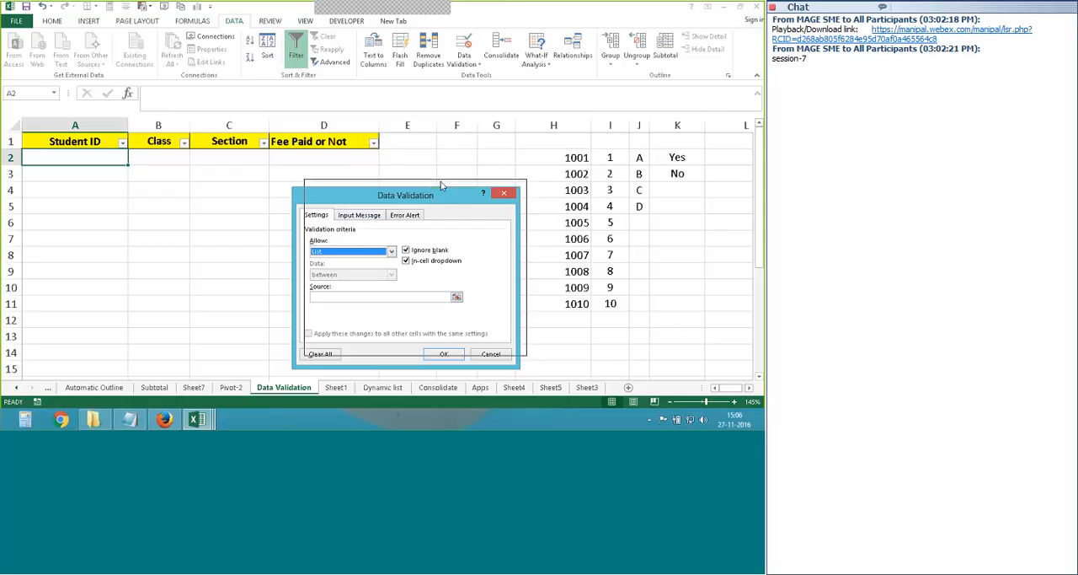
- Set the validation list's source to the student IDs in H2:H11
left_click_drag(403, 206, 411, 196)
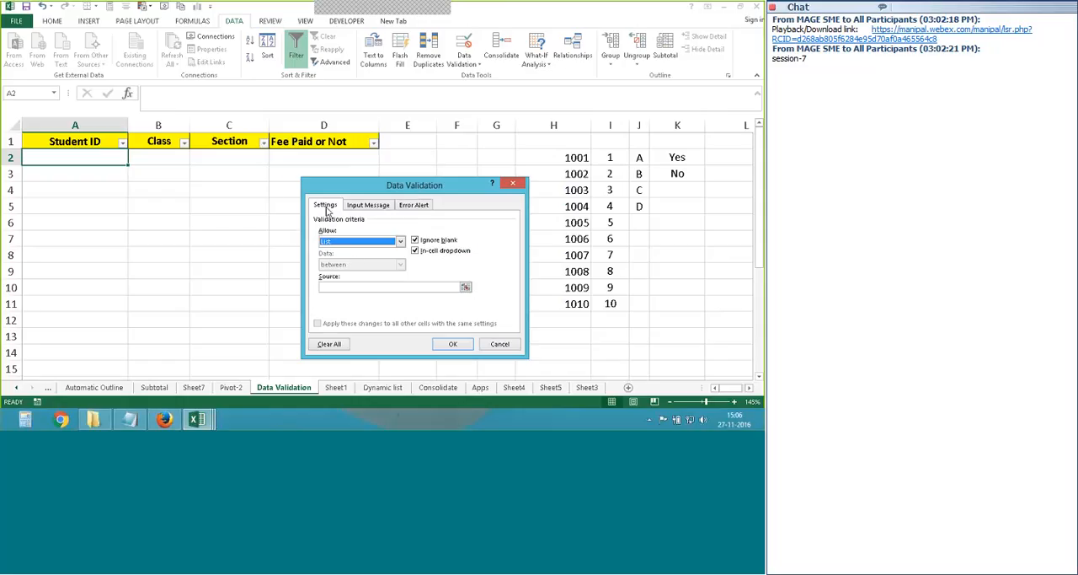
key("Return")
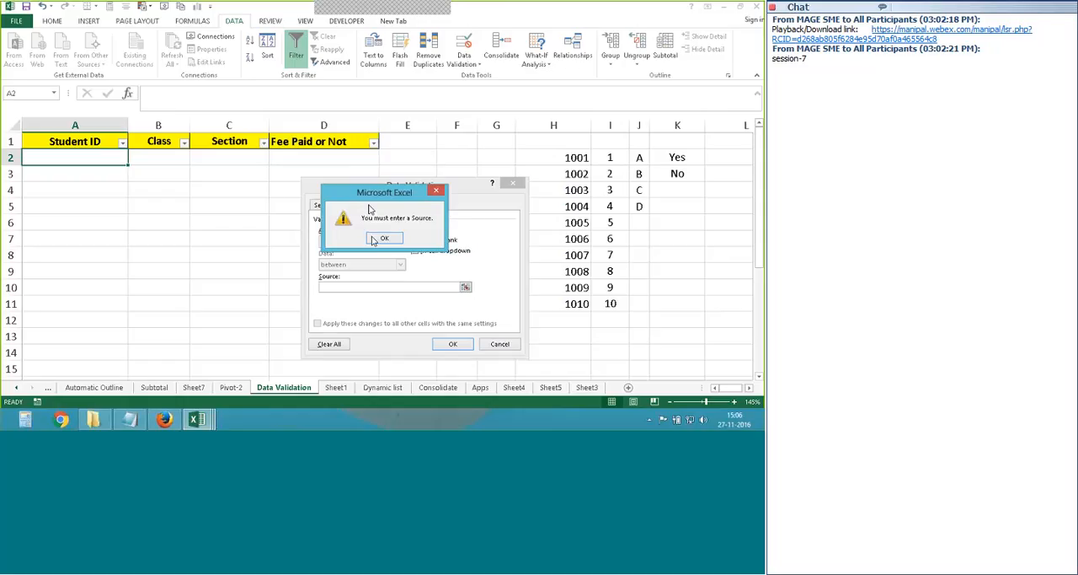
key("Return")
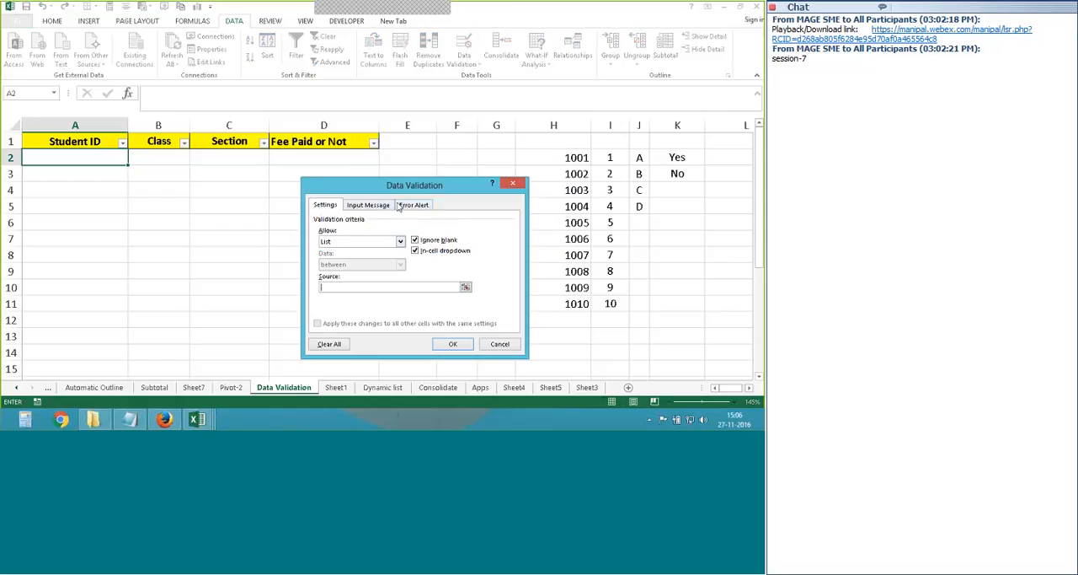
left_click_drag(353, 182, 340, 175)
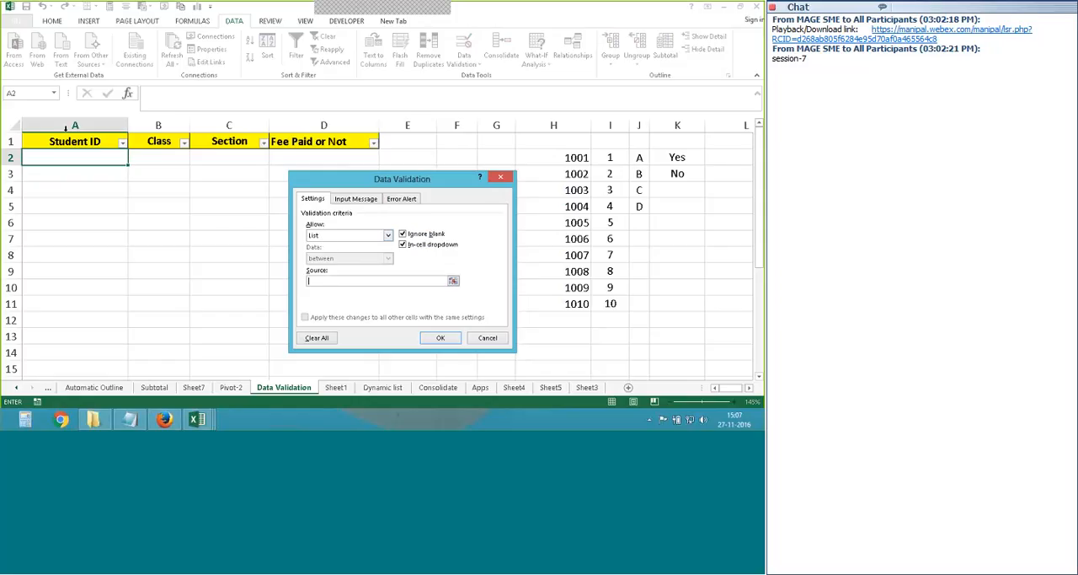
left_click_drag(554, 157, 543, 305)
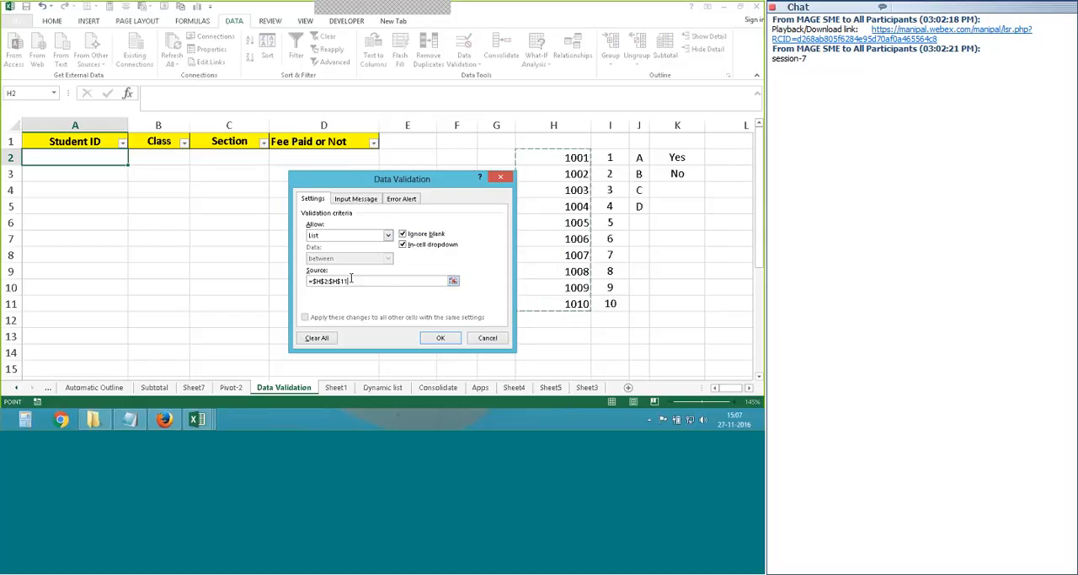
- Add an input message titled "These are Students roll number" with the text "list of roll numbers."
left_click(353, 199)
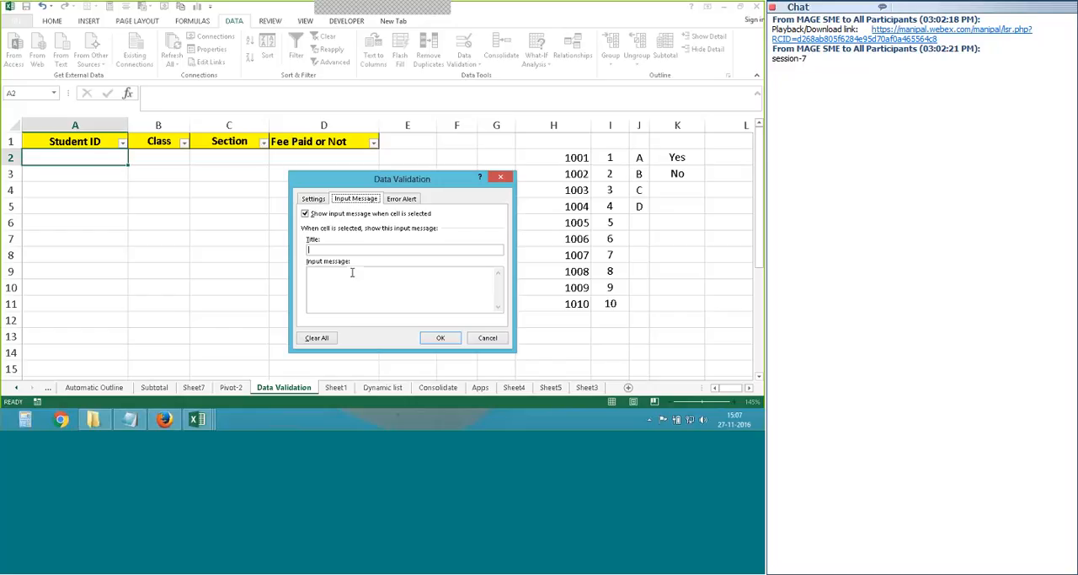
type("These are Students roll number")
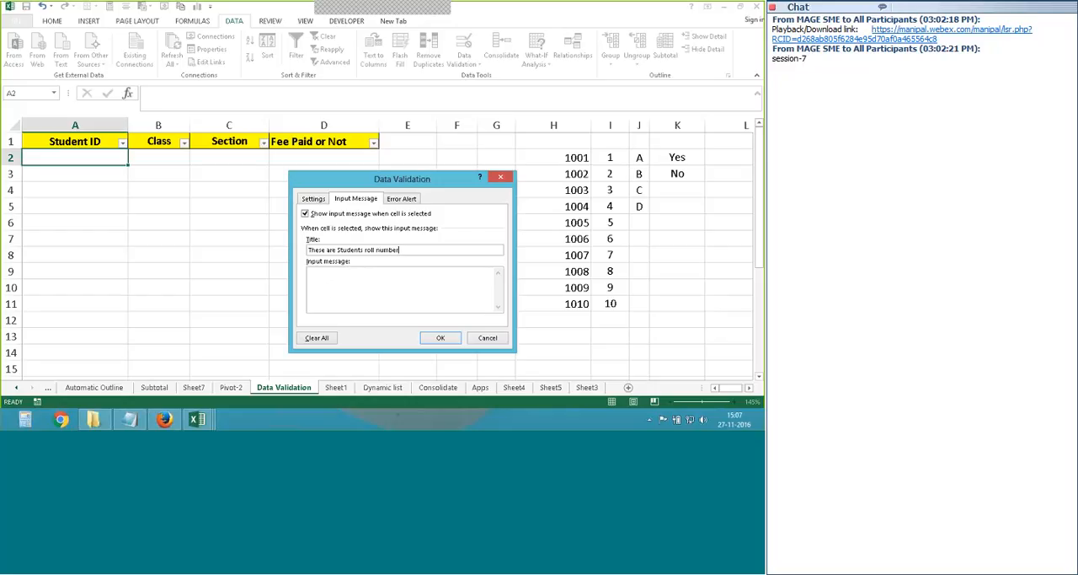
left_click(331, 288)
type("list of roll number")
type("s.")
- Try the Warning and Information styles for the error alert and set the style back to Stop
left_click(402, 199)
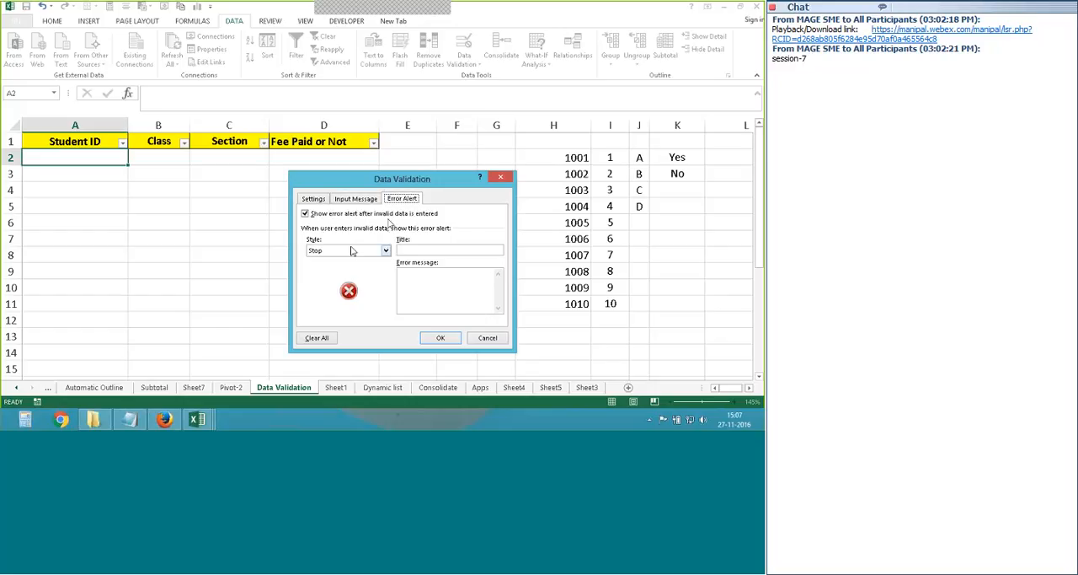
left_click(307, 215)
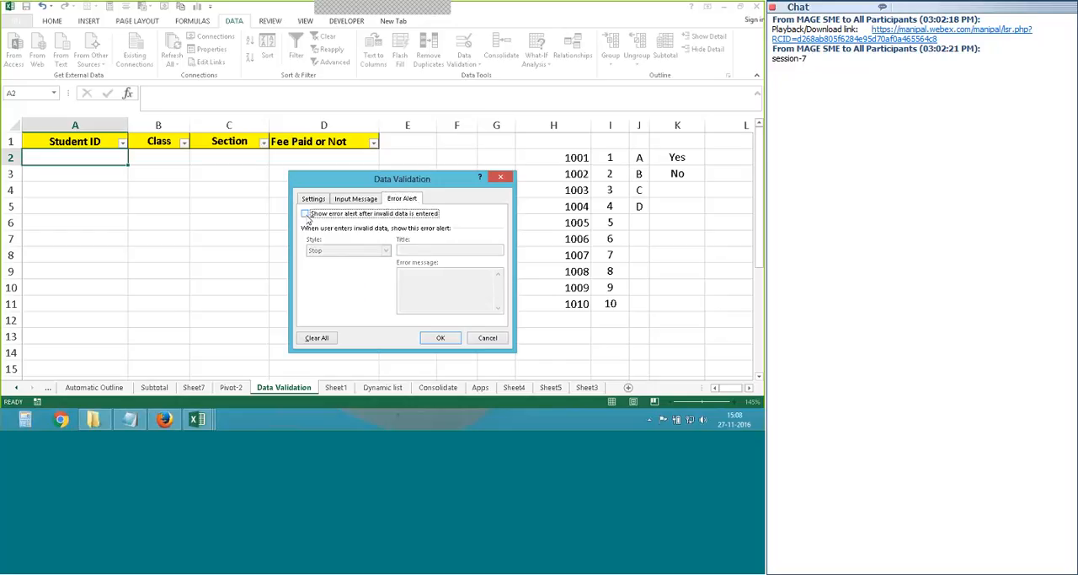
left_click(308, 215)
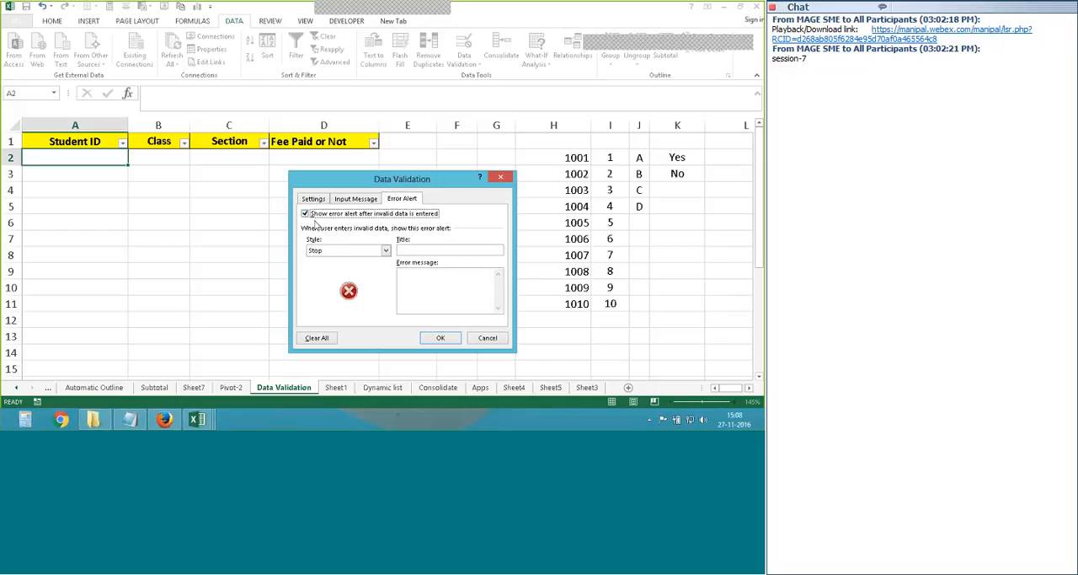
left_click(386, 250)
left_click(354, 267)
left_click(371, 250)
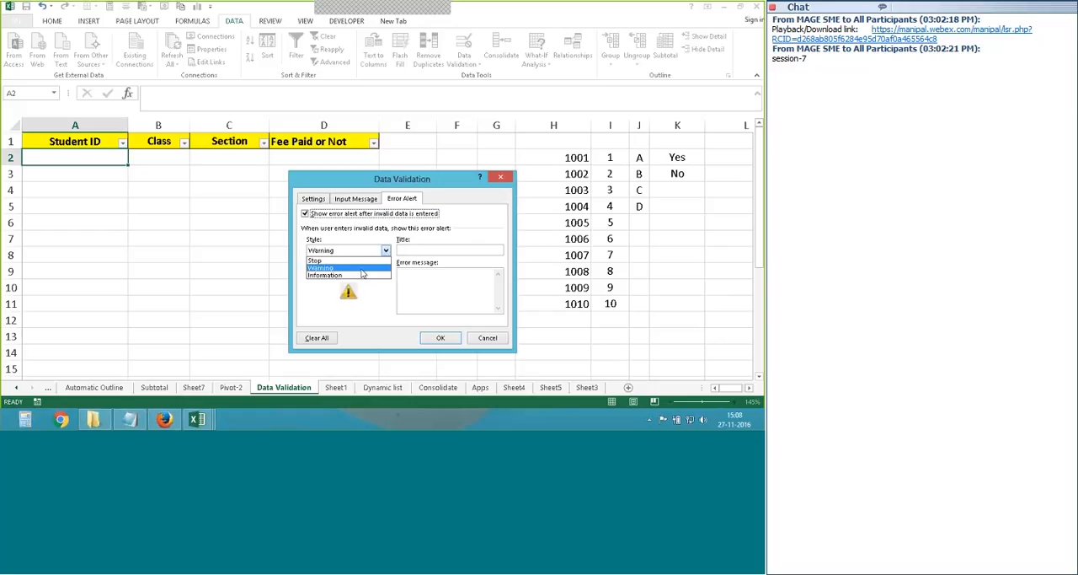
left_click(361, 274)
left_click(386, 250)
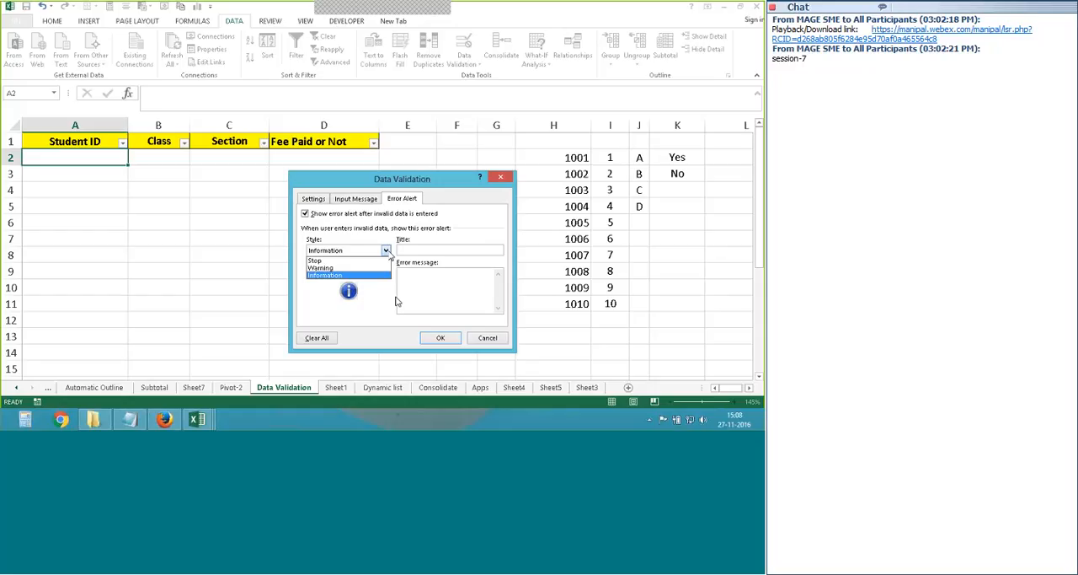
left_click(380, 261)
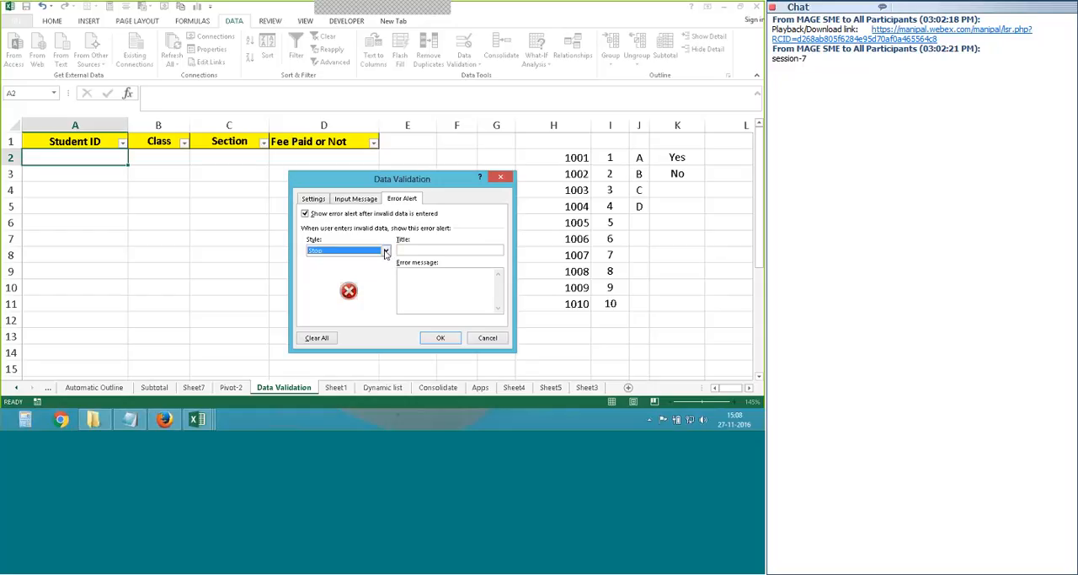
left_click(386, 250)
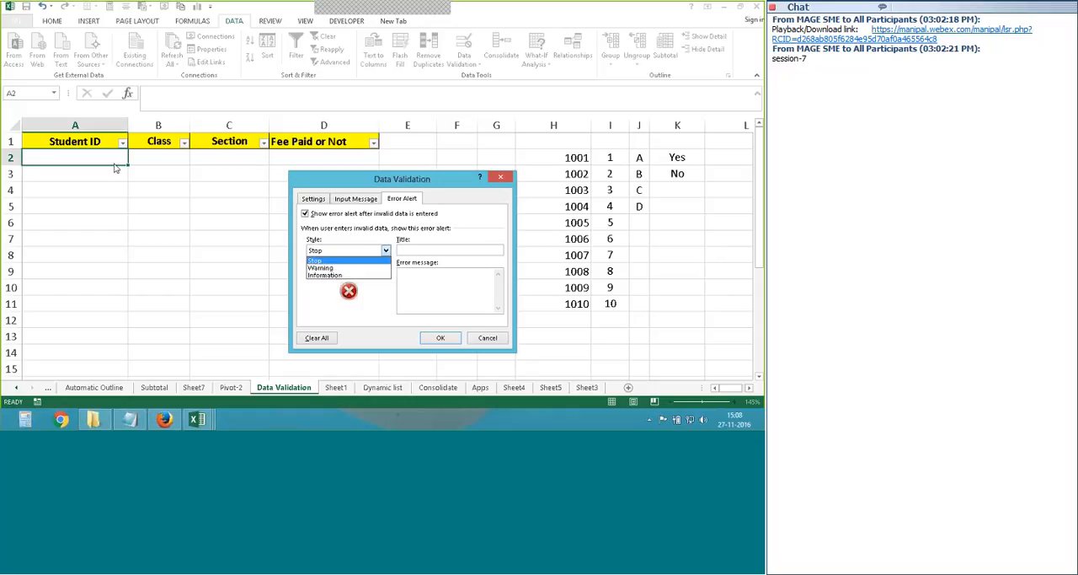
left_click(329, 260)
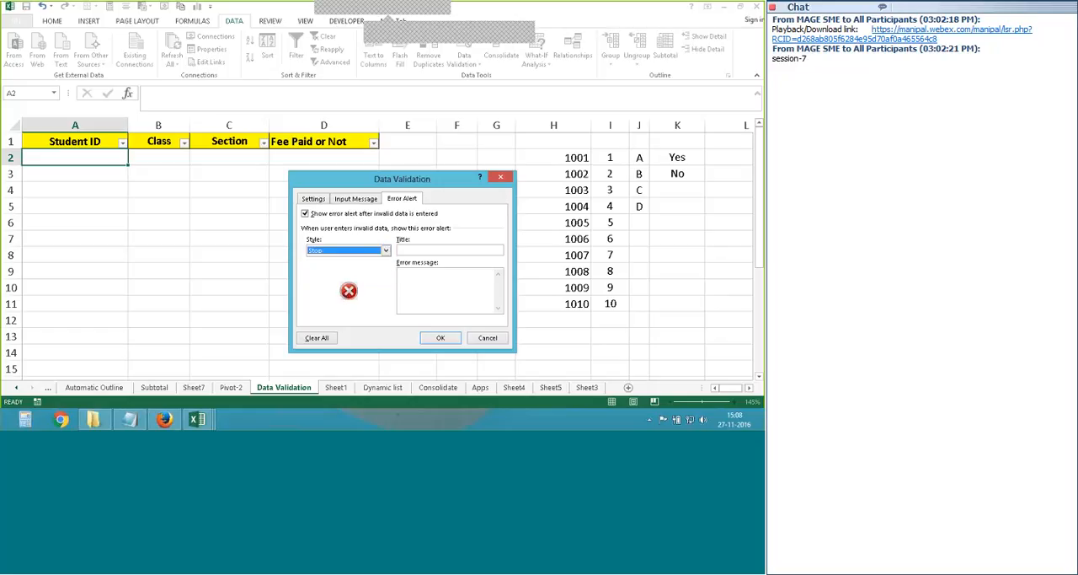
- Title the error alert "Wrong" and enter the message "You have entered wrong roll number. Please select the correct."
left_click(426, 251)
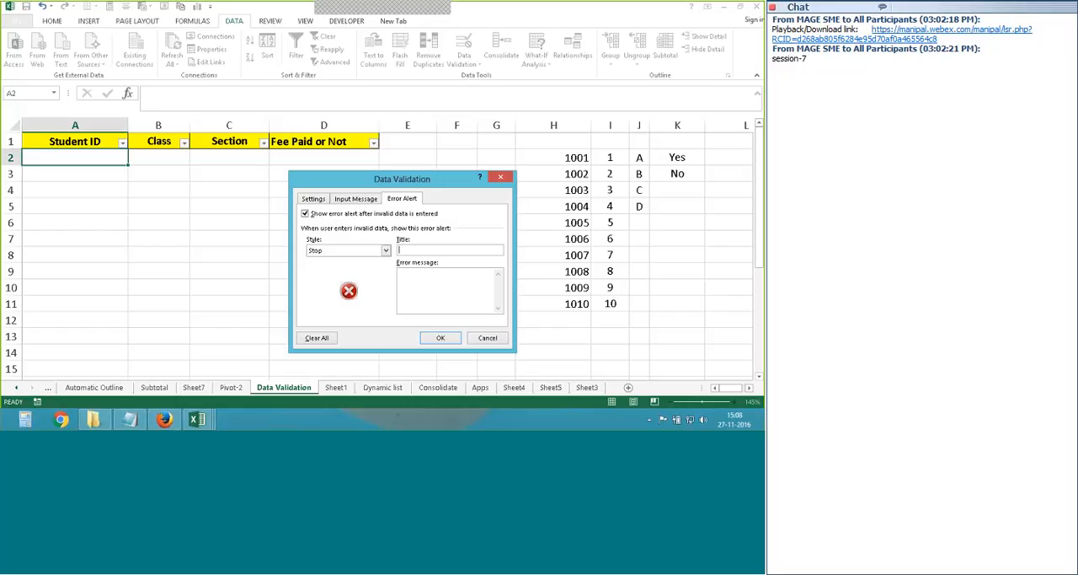
type("Wrong")
type("You have entere")
type("d wrong ro")
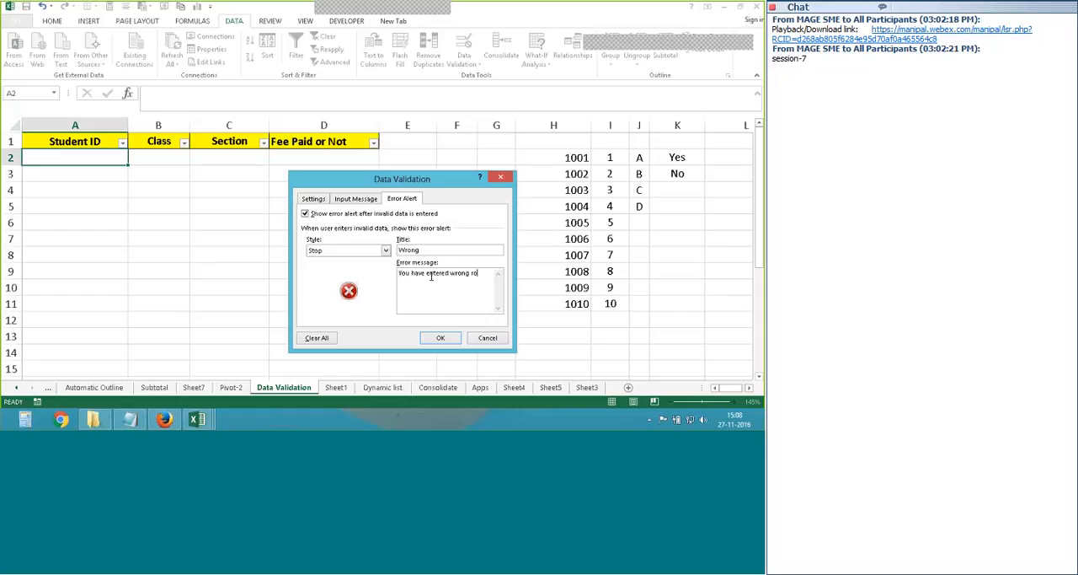
type("ll numb")
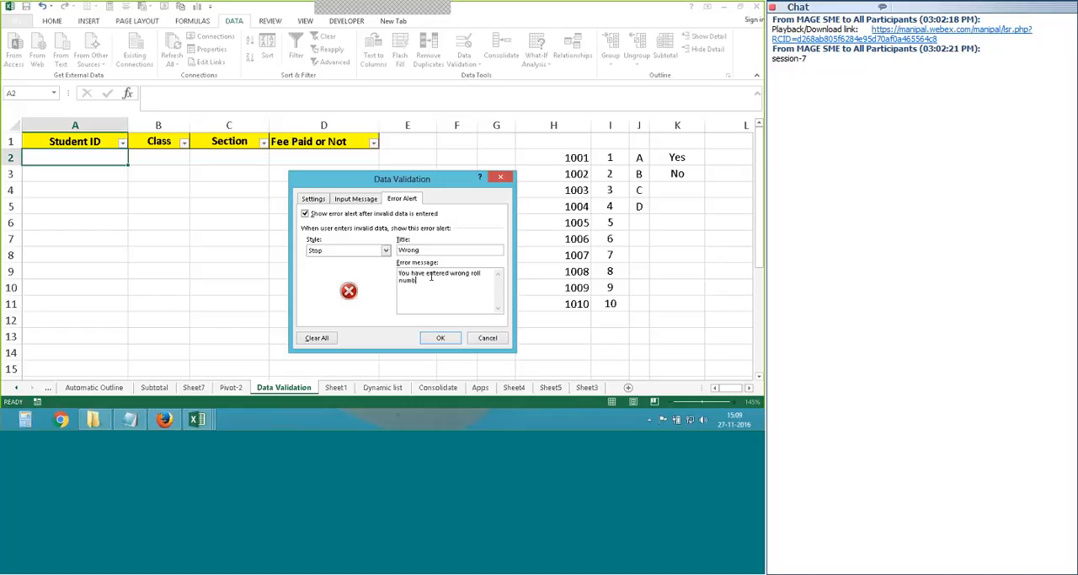
type("er. Please select the correc")
type("t.")
- Review the rule's list, input message and error alert settings, apply it, and reselect A2 to check its input message
left_click(356, 198)
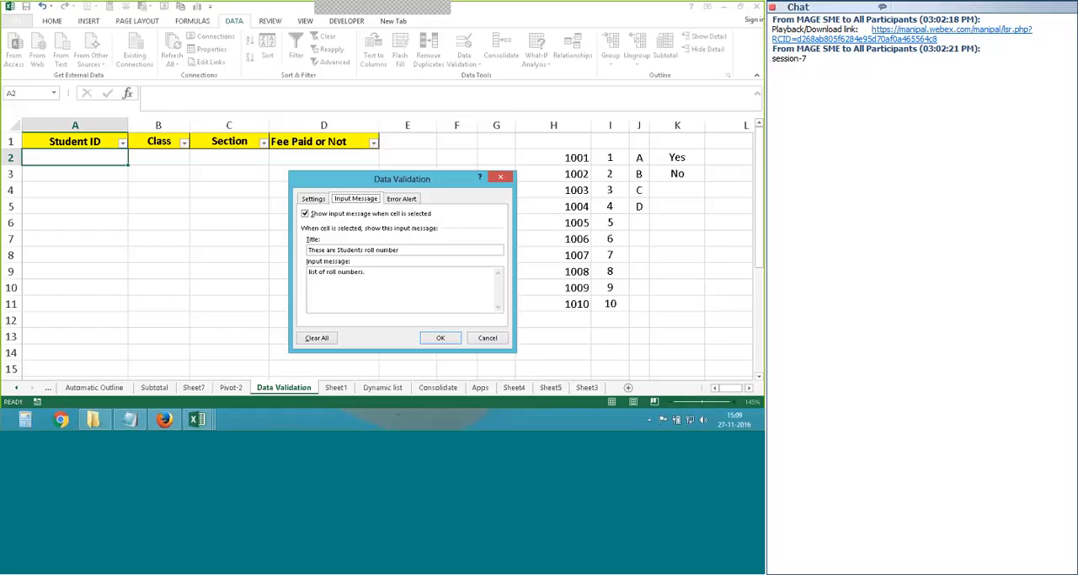
left_click(401, 199)
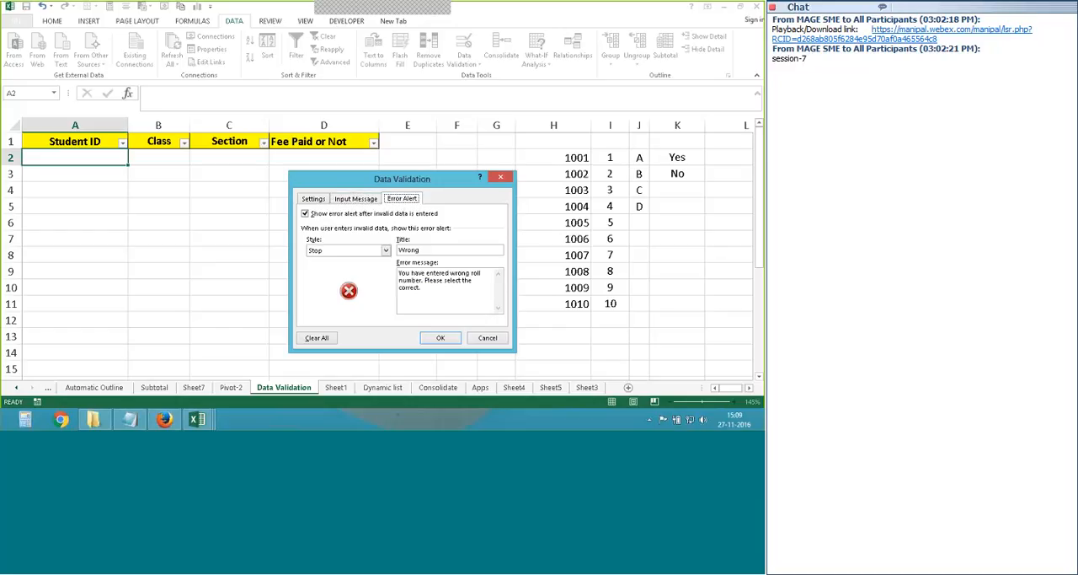
left_click(313, 199)
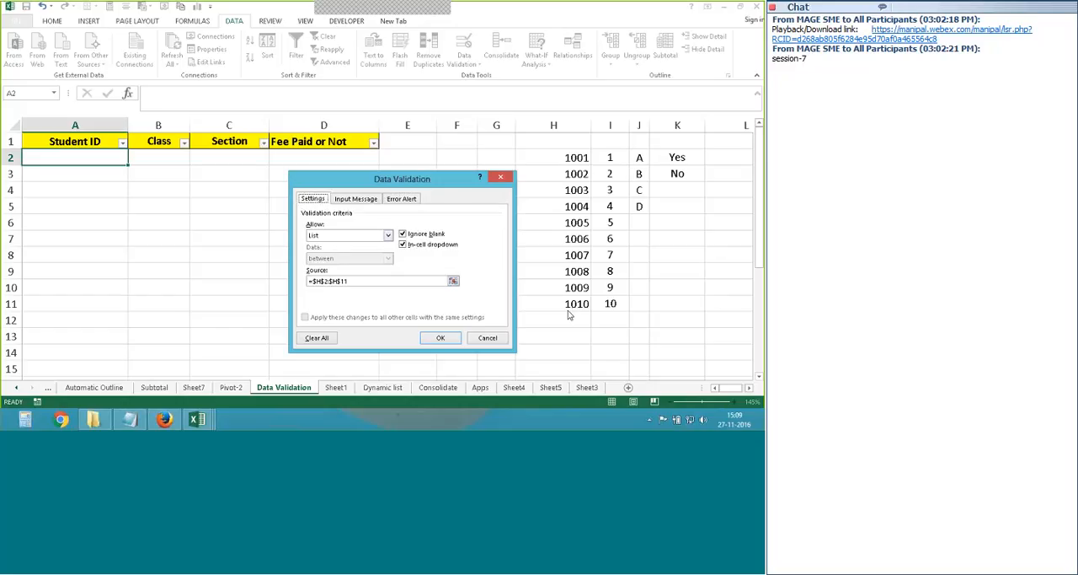
left_click(355, 199)
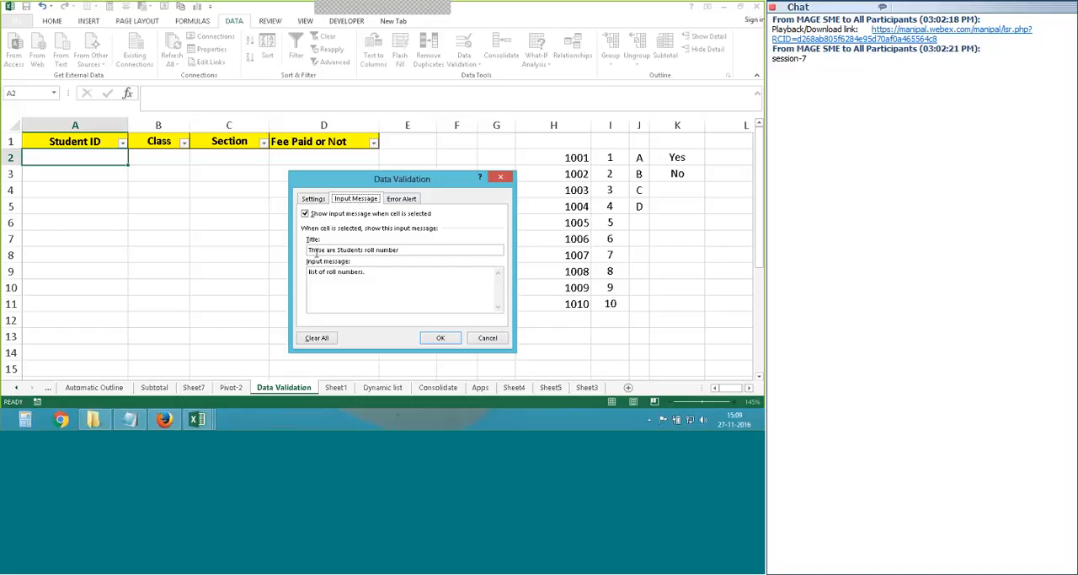
left_click(396, 200)
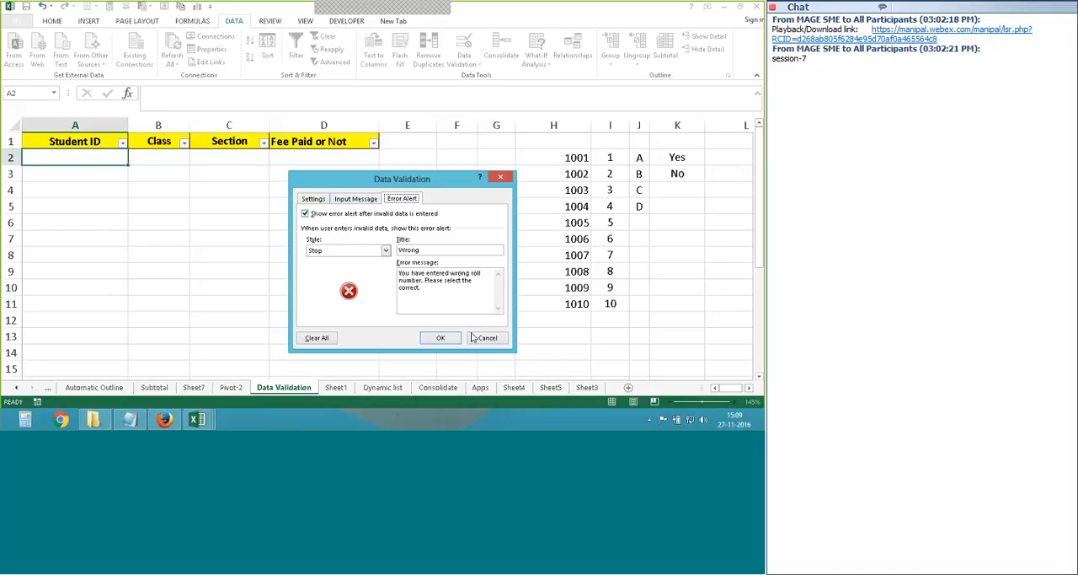
left_click(441, 338)
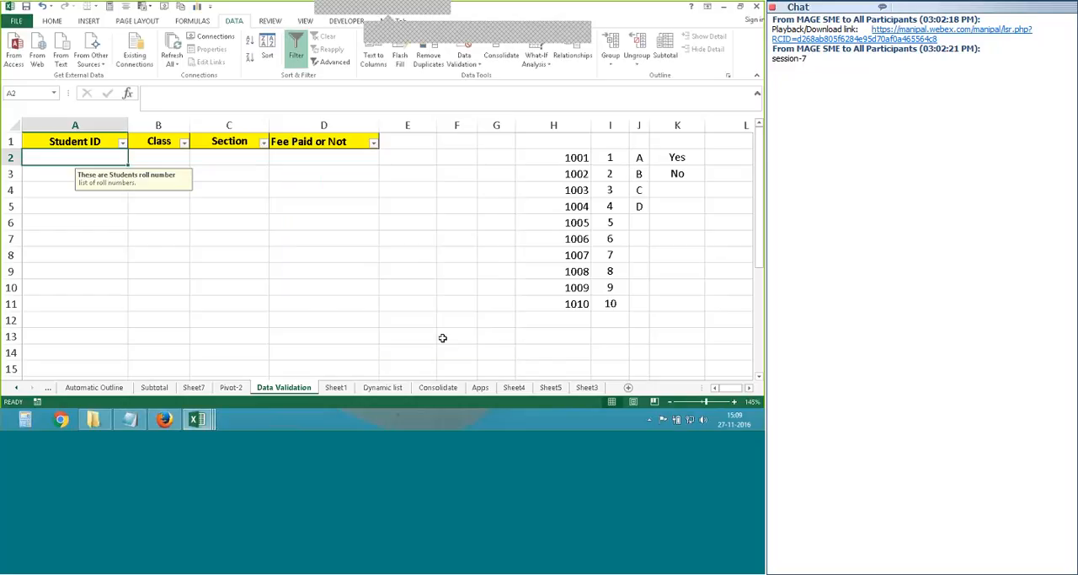
left_click(110, 209)
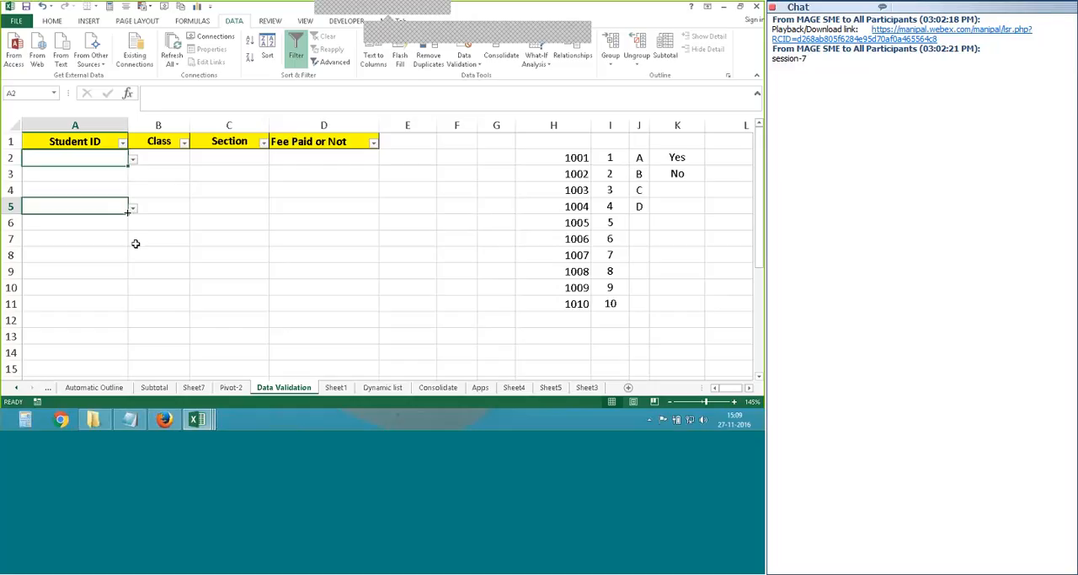
left_click(105, 160)
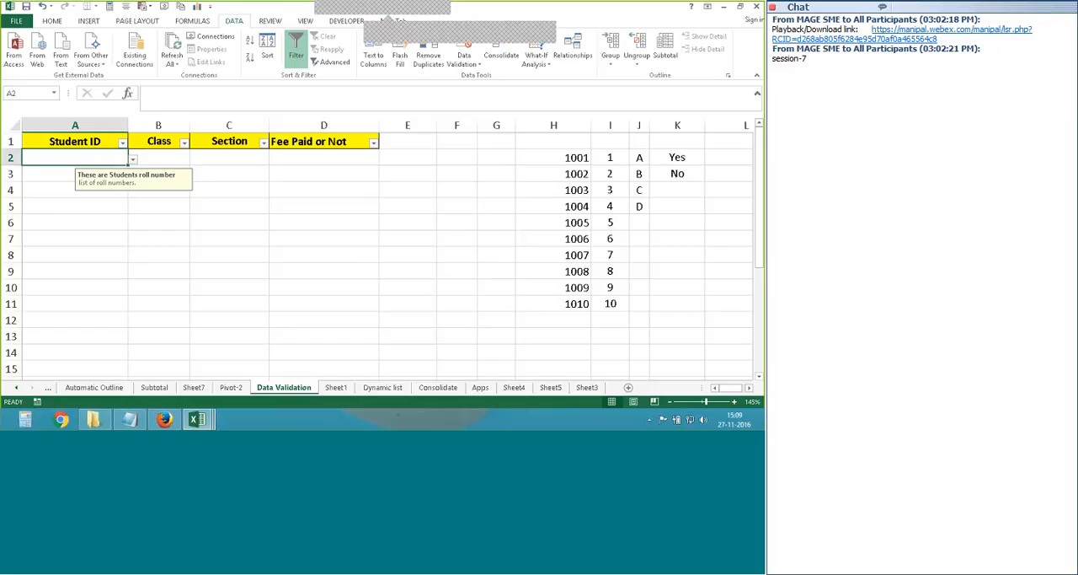
- Choose 1010 from the Student ID dropdown in A2, and change the choice to 1005
left_click(132, 159)
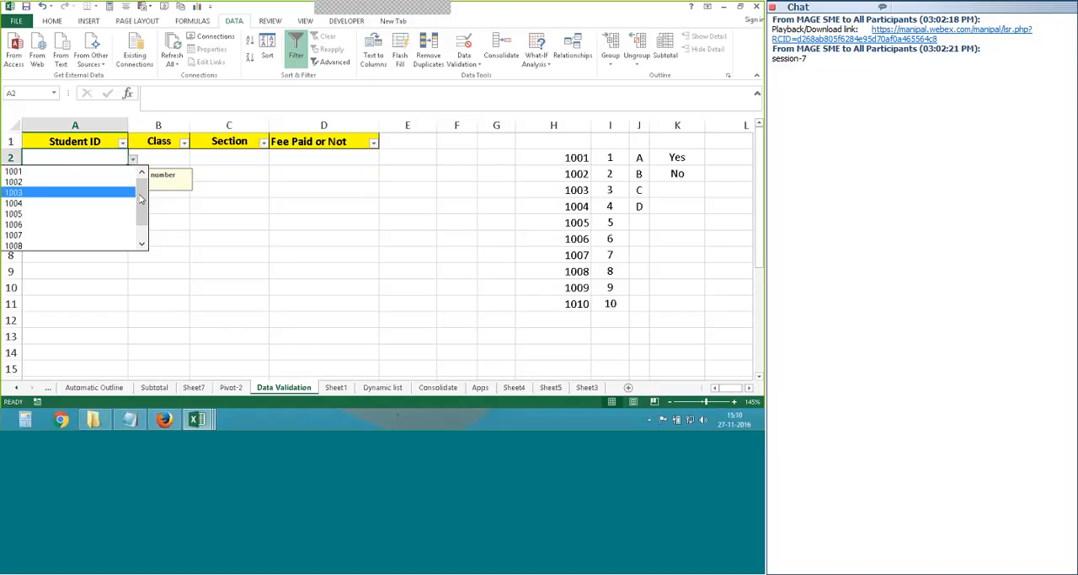
left_click_drag(142, 199, 147, 219)
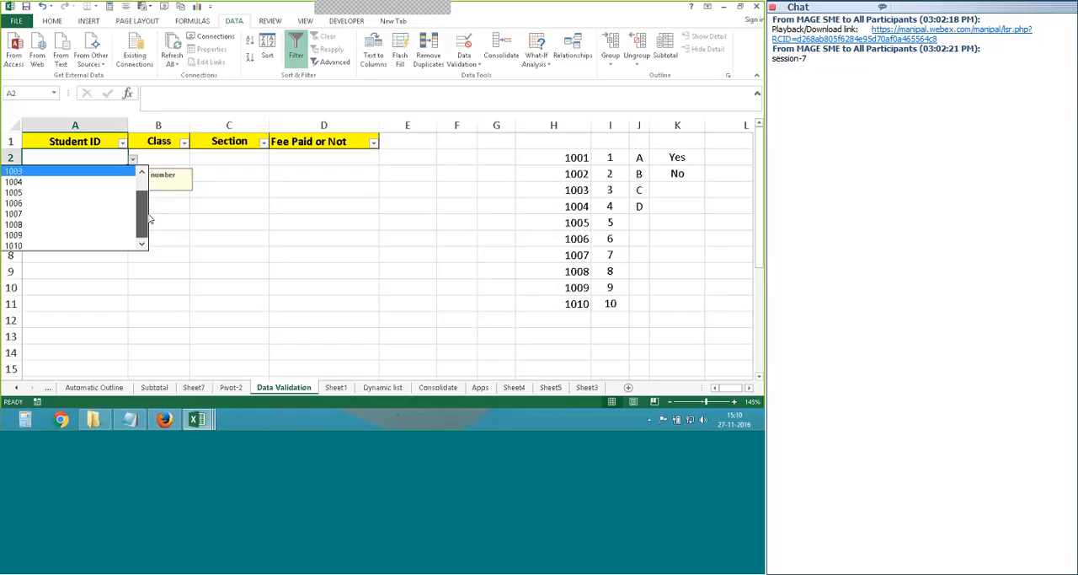
left_click(26, 246)
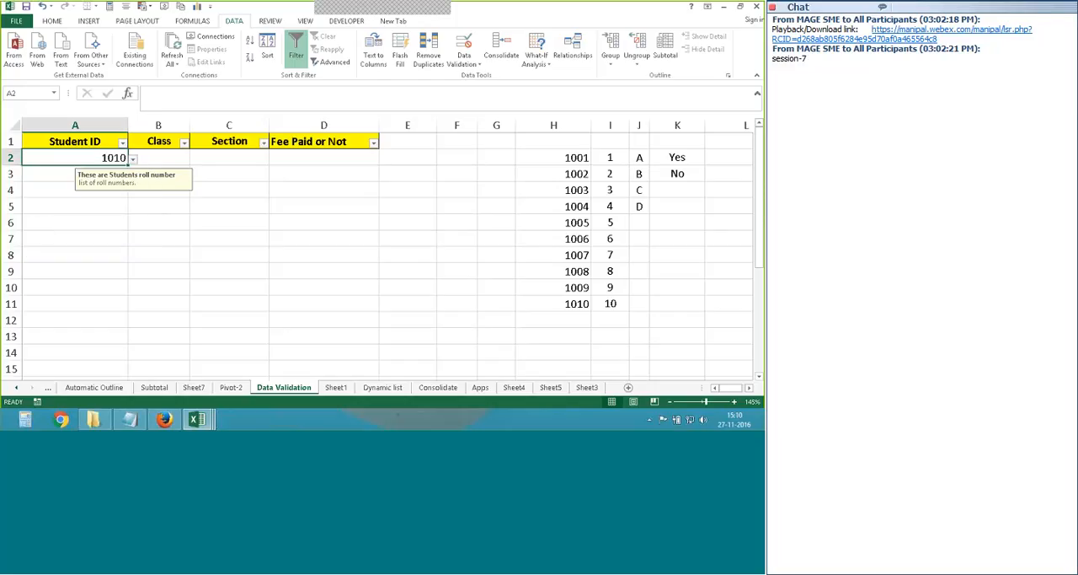
left_click(134, 160)
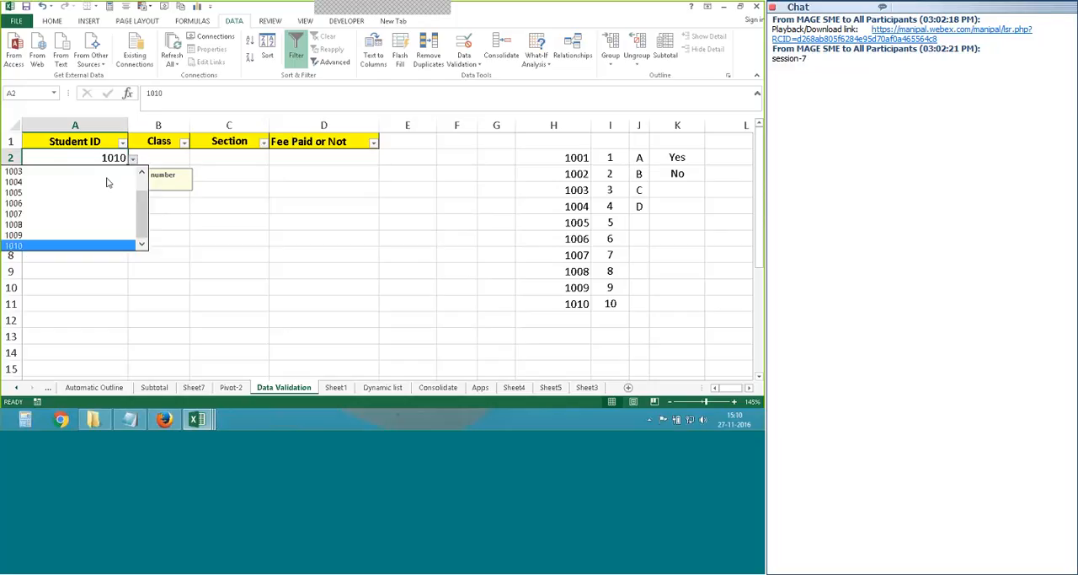
key("Escape")
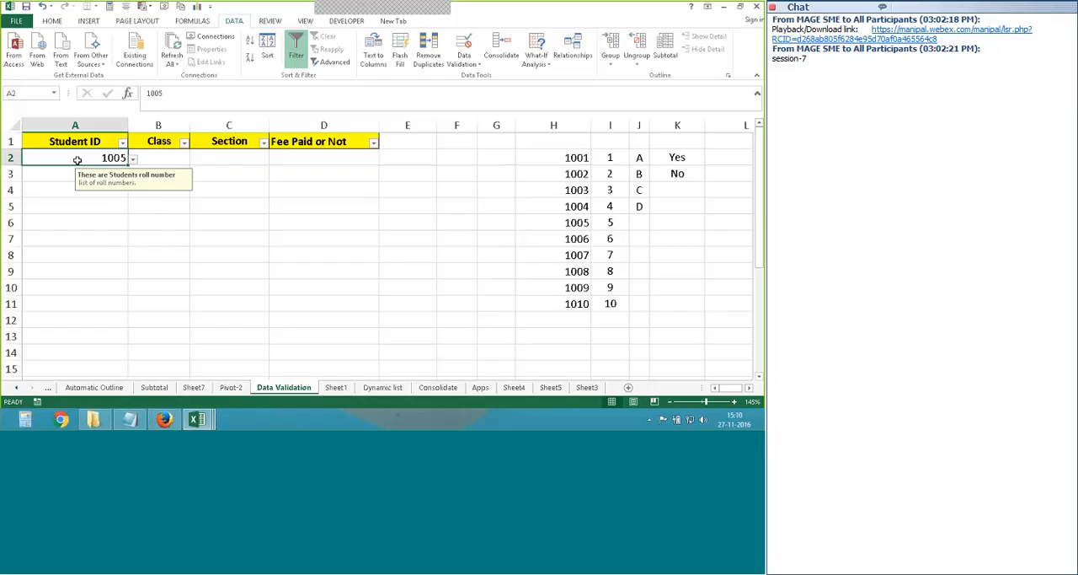
- Test the error alert by entering the invalid roll number 2000 in A2, retry the entry, and cancel it
left_click(229, 254)
left_click(121, 160)
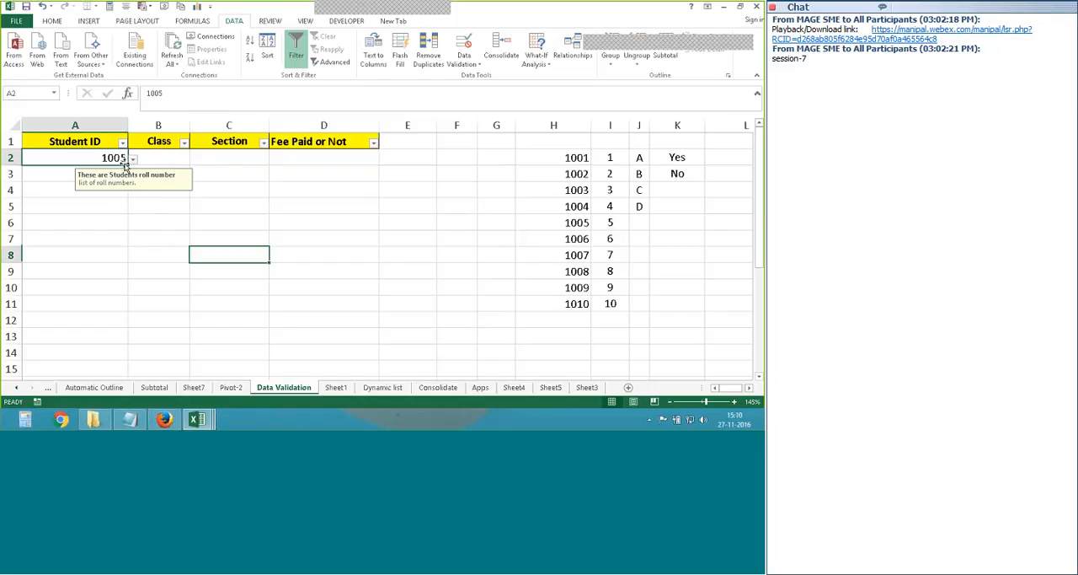
type("2000")
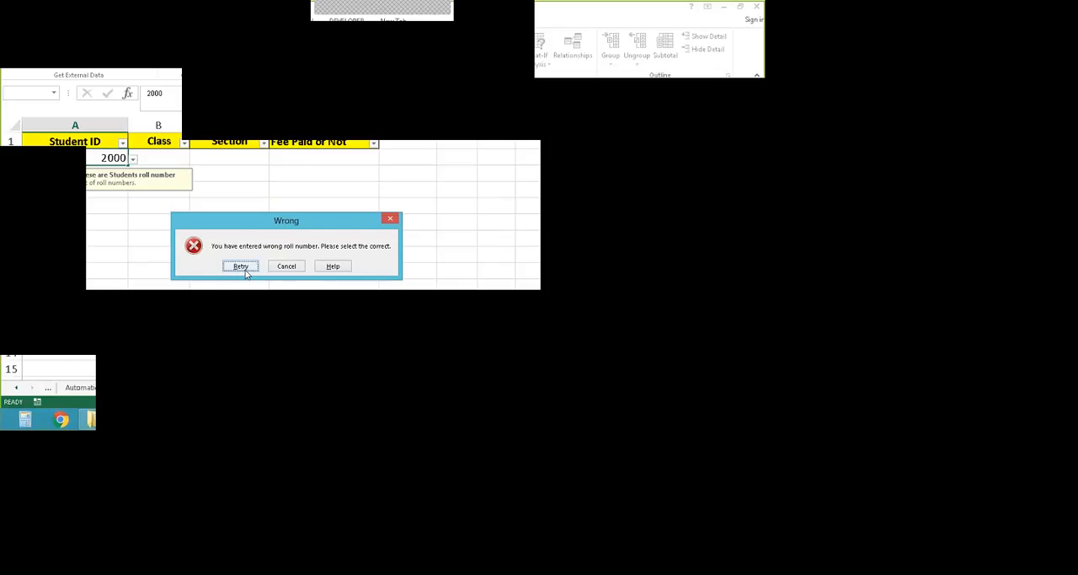
left_click(241, 267)
left_click(132, 160)
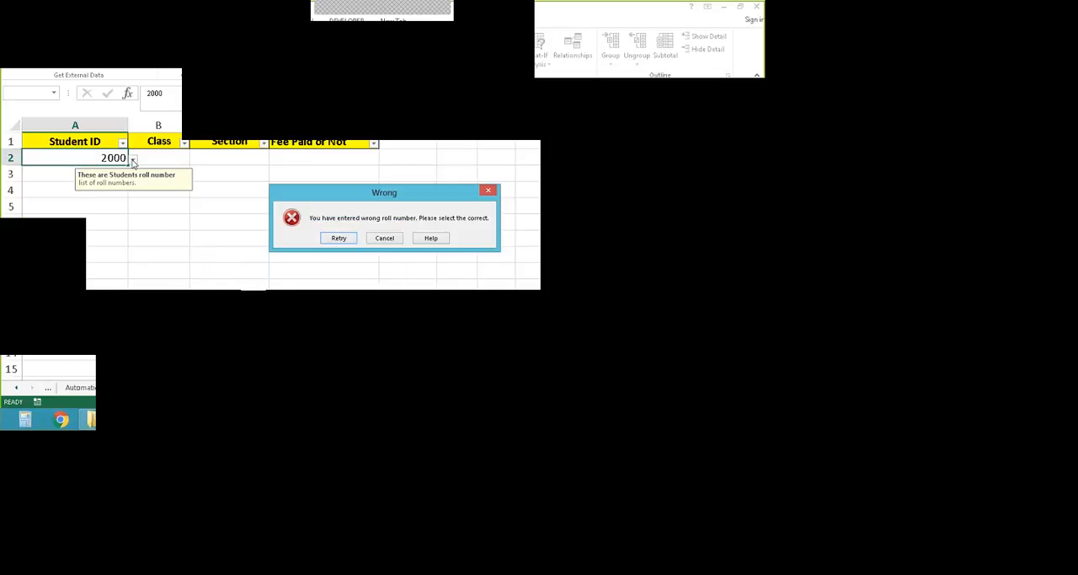
left_click(337, 237)
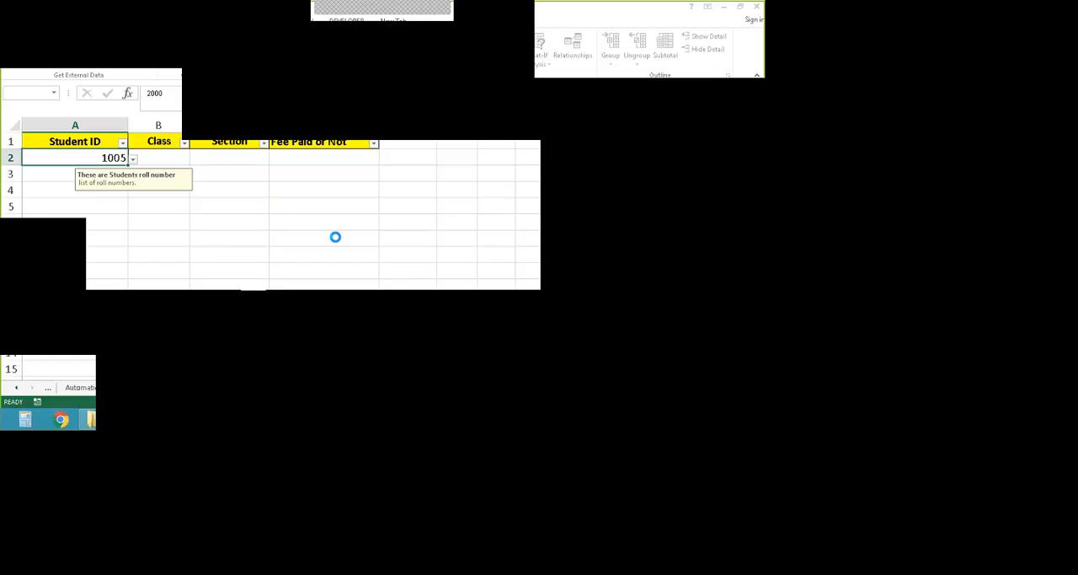
left_click(132, 160)
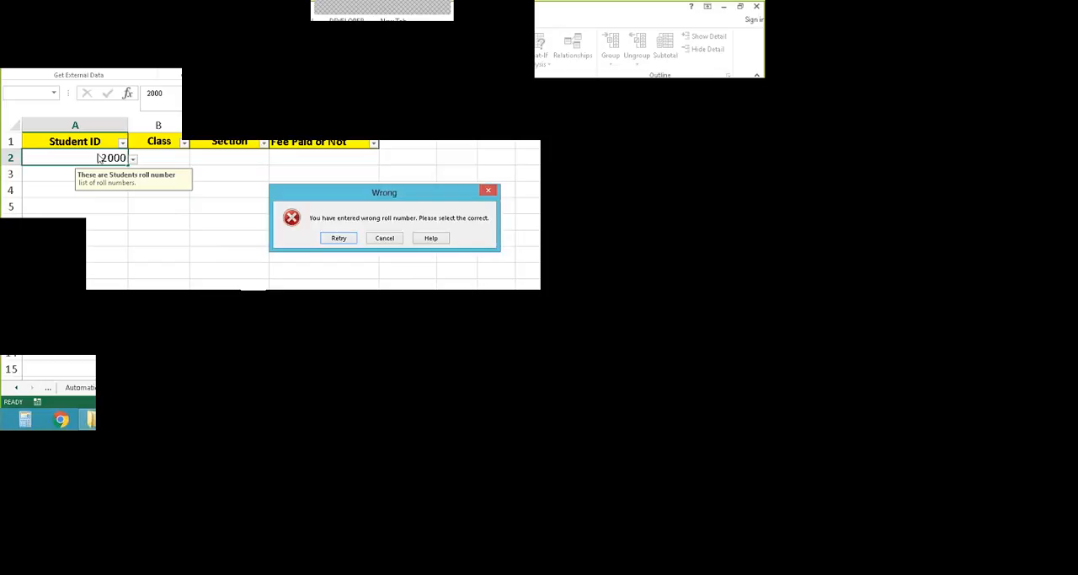
left_click(388, 239)
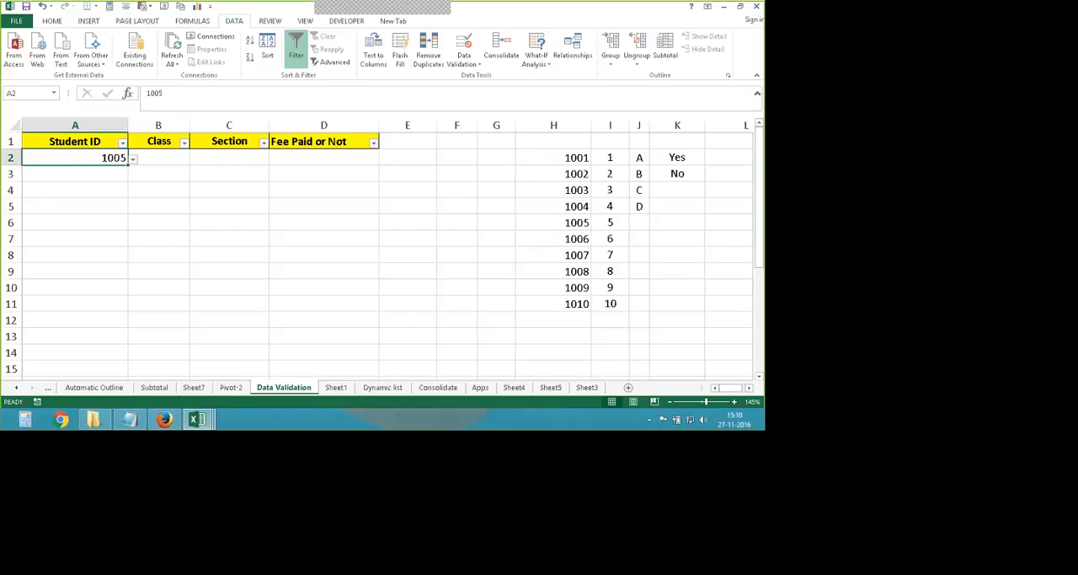
- Compare the validated cells A2 and A5 and check the input message shown for A2
left_click(113, 160)
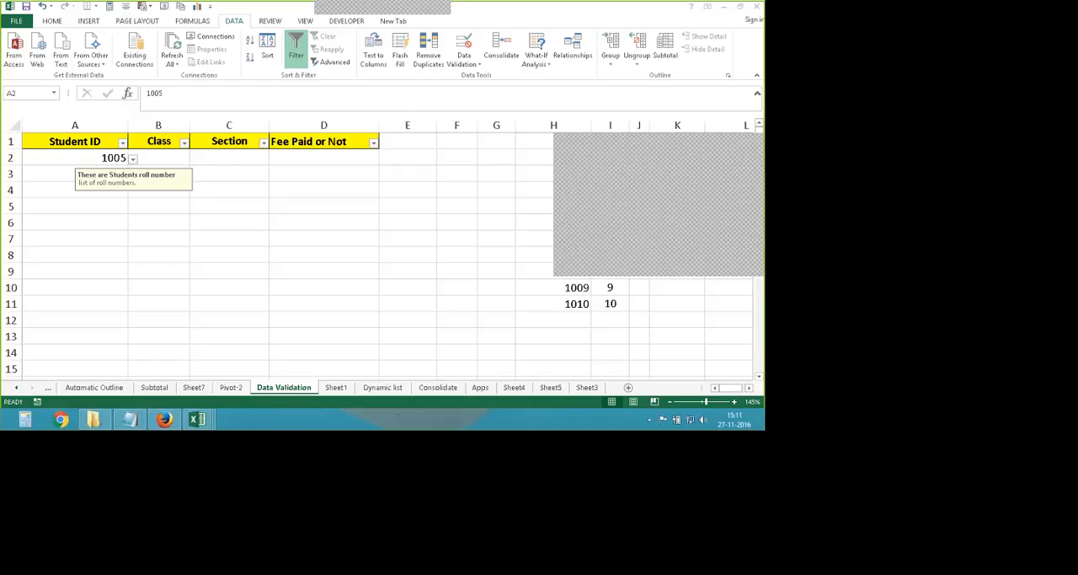
left_click(276, 387)
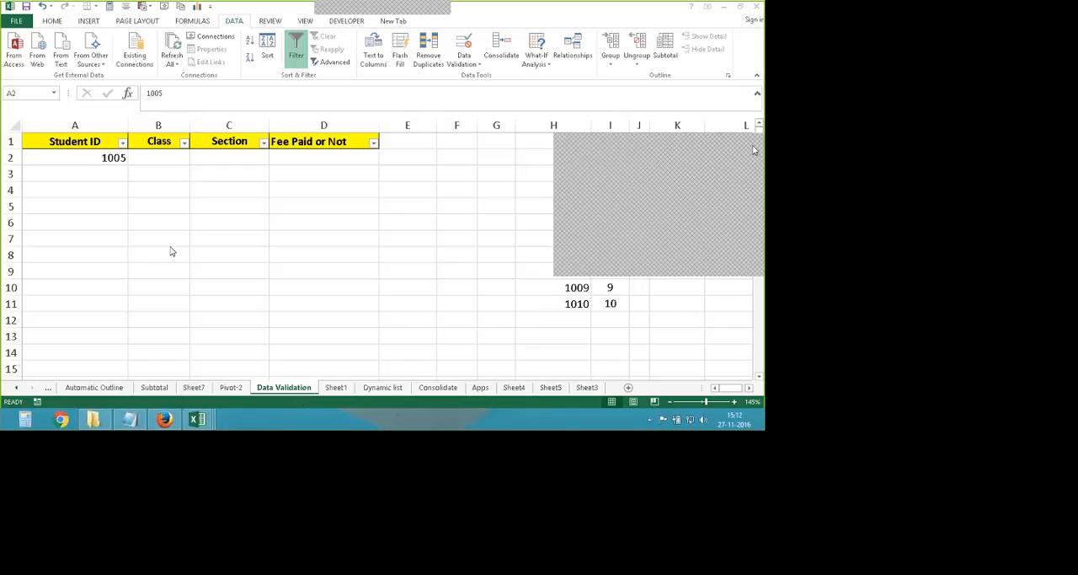
left_click(115, 204)
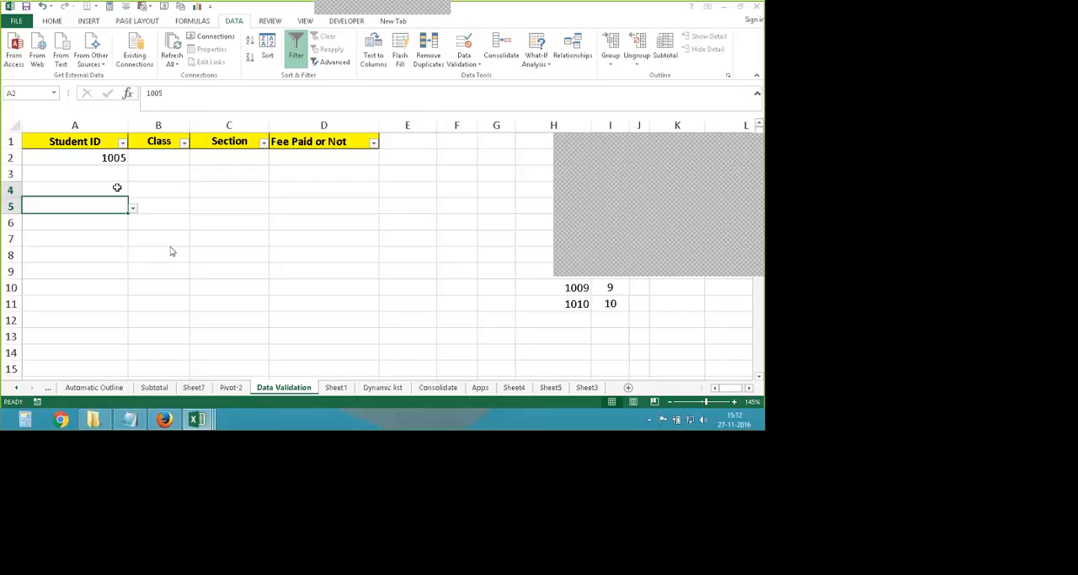
left_click(95, 159)
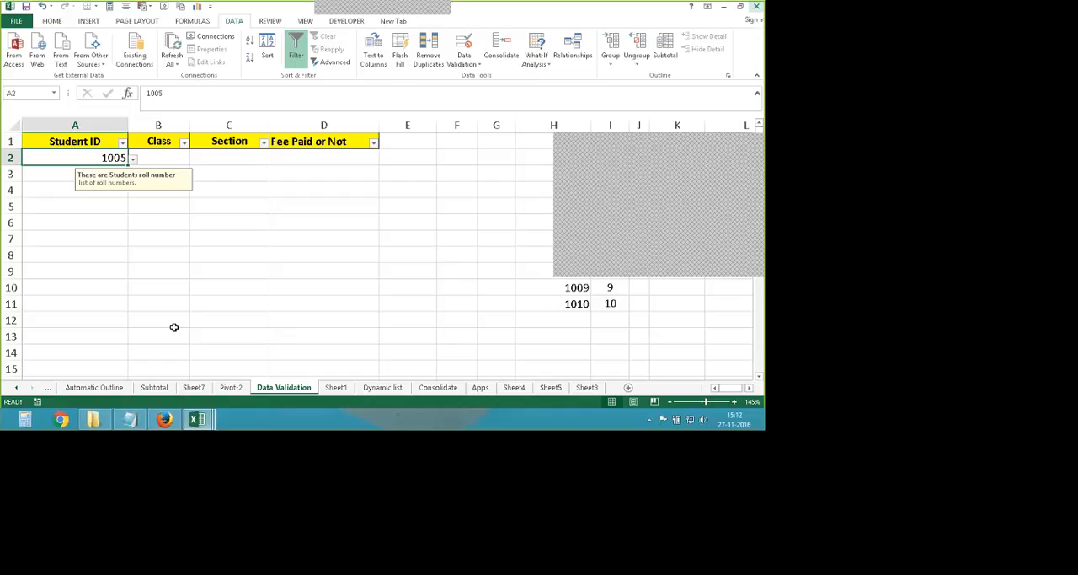
left_click(228, 254)
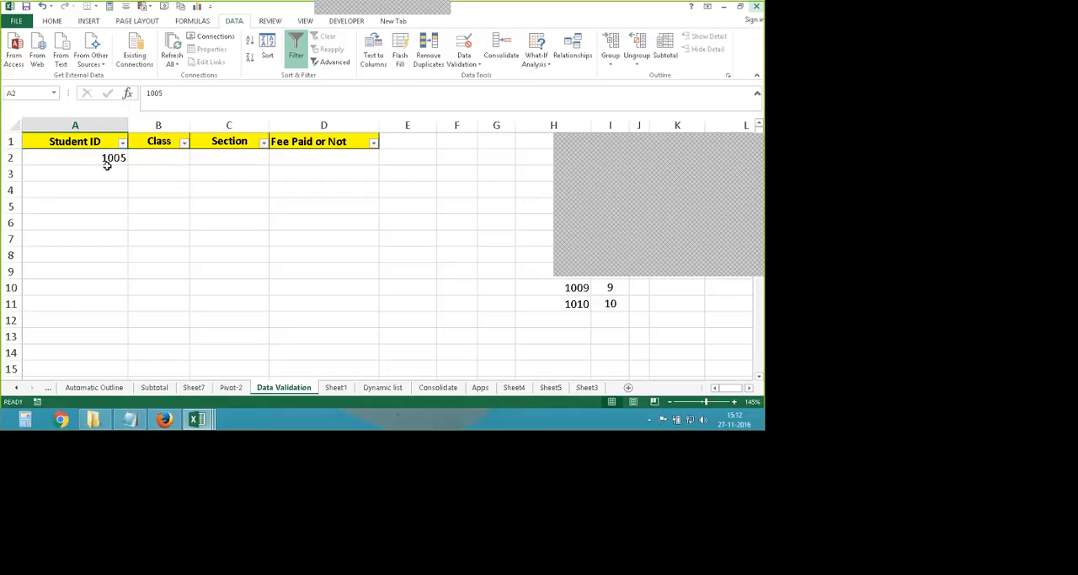
- Fill the 1005 entry and its validation rule from A2 down to A13
left_click(110, 159)
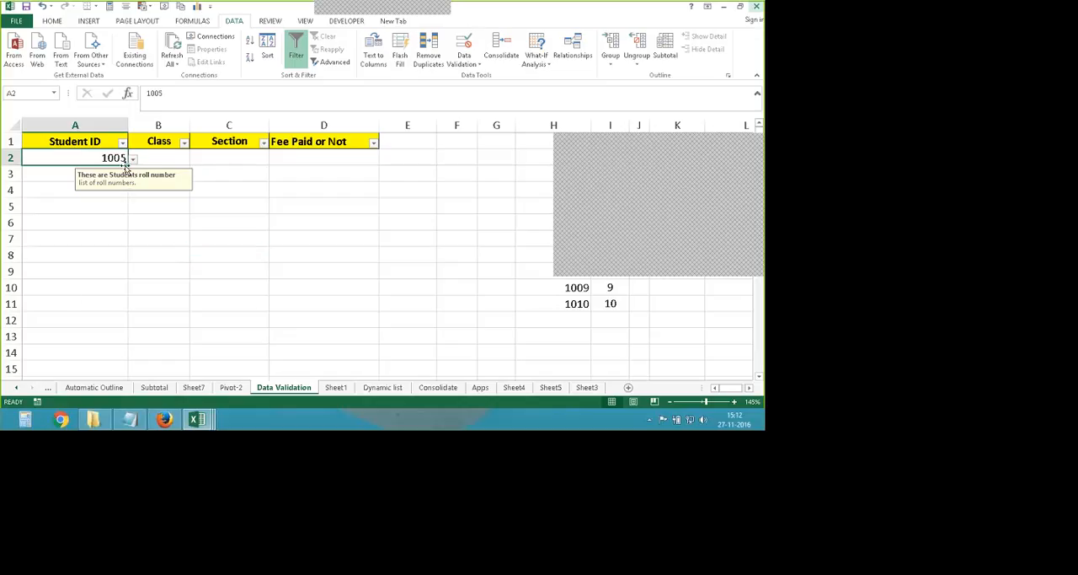
left_click_drag(128, 165, 118, 337)
left_click(180, 293)
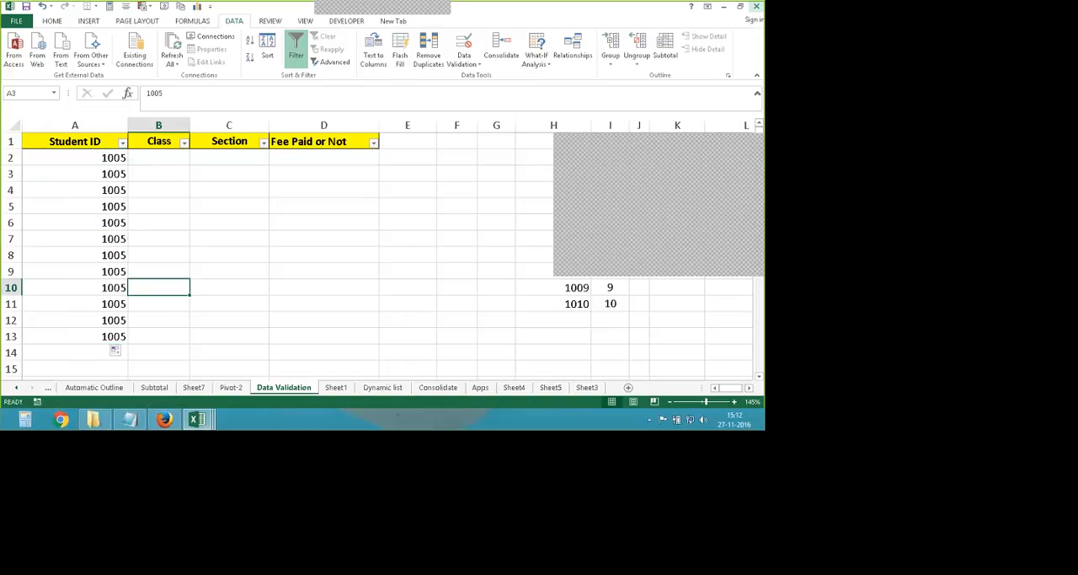
- Change the Student ID in A2 to 1001 using its dropdown list
left_click(53, 158)
left_click(53, 174)
left_click(117, 158)
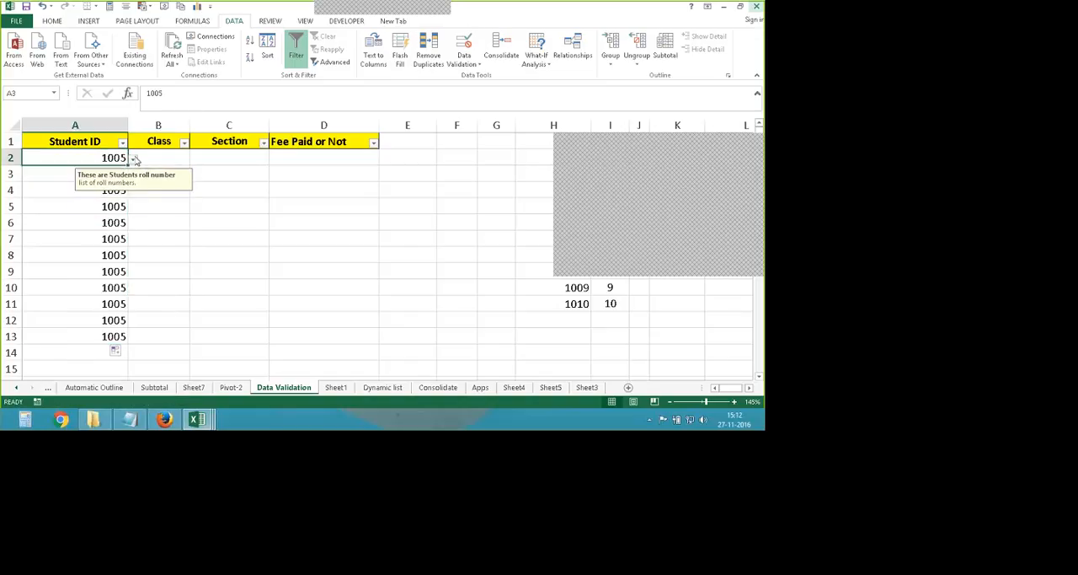
left_click(132, 159)
left_click_drag(143, 203, 152, 182)
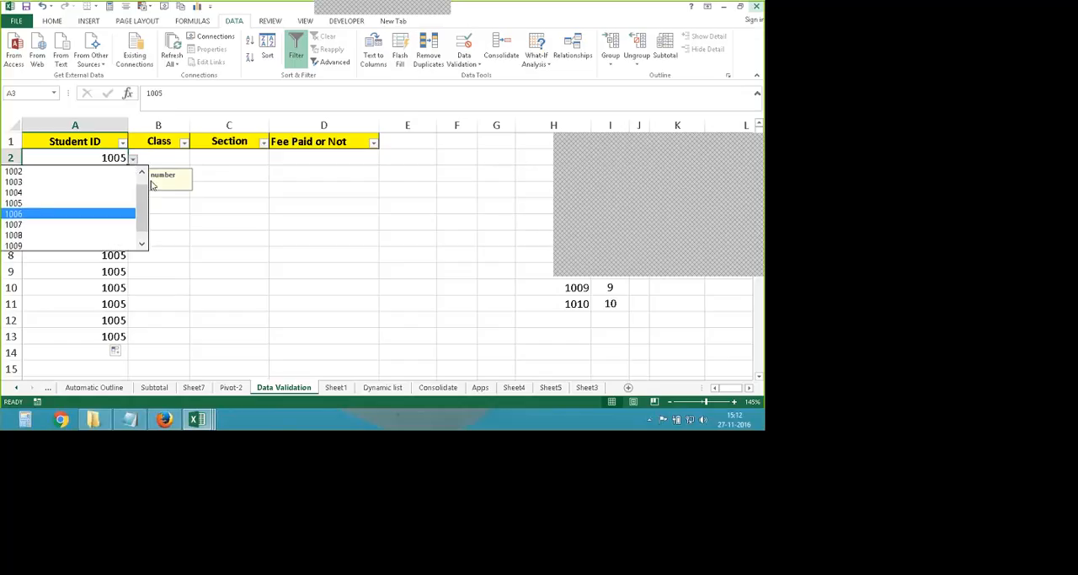
scroll(26, 192, "up", 1)
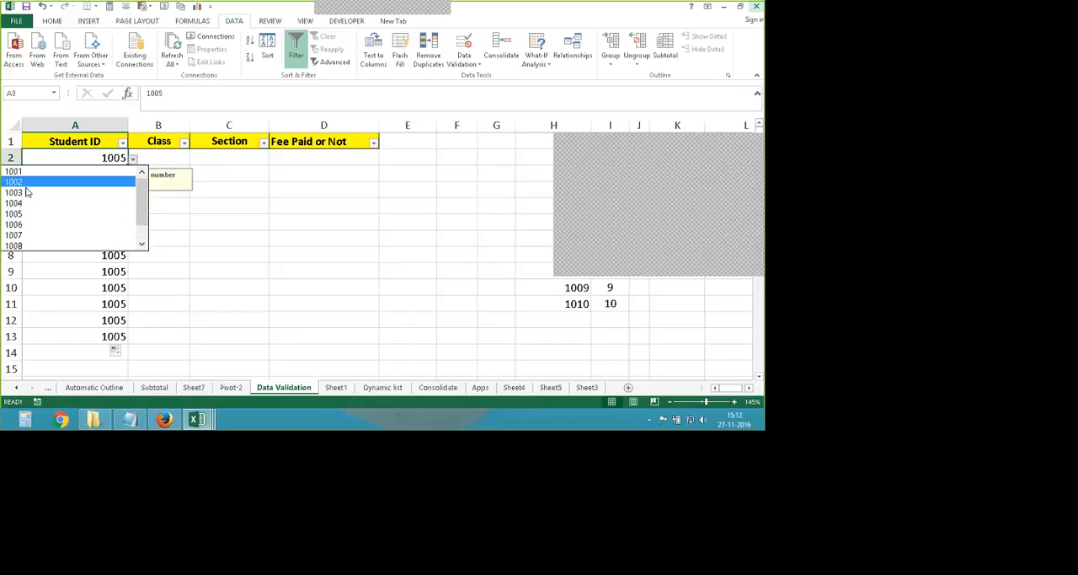
left_click(20, 173)
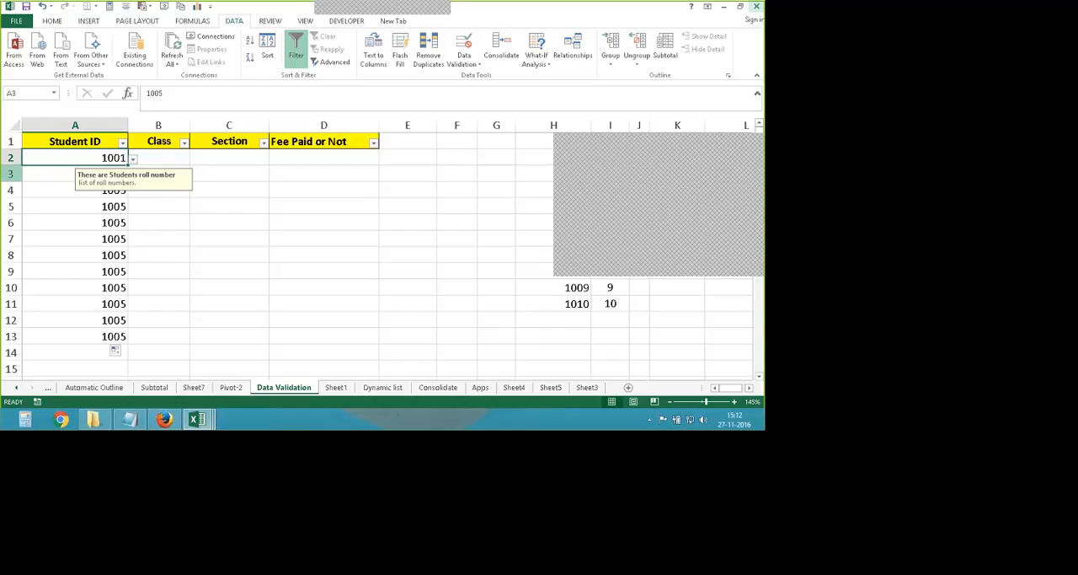
left_click(188, 250)
- Set up a List validation rule for the Class cell B2 with the numbers in I2:I11 as its source
left_click(167, 162)
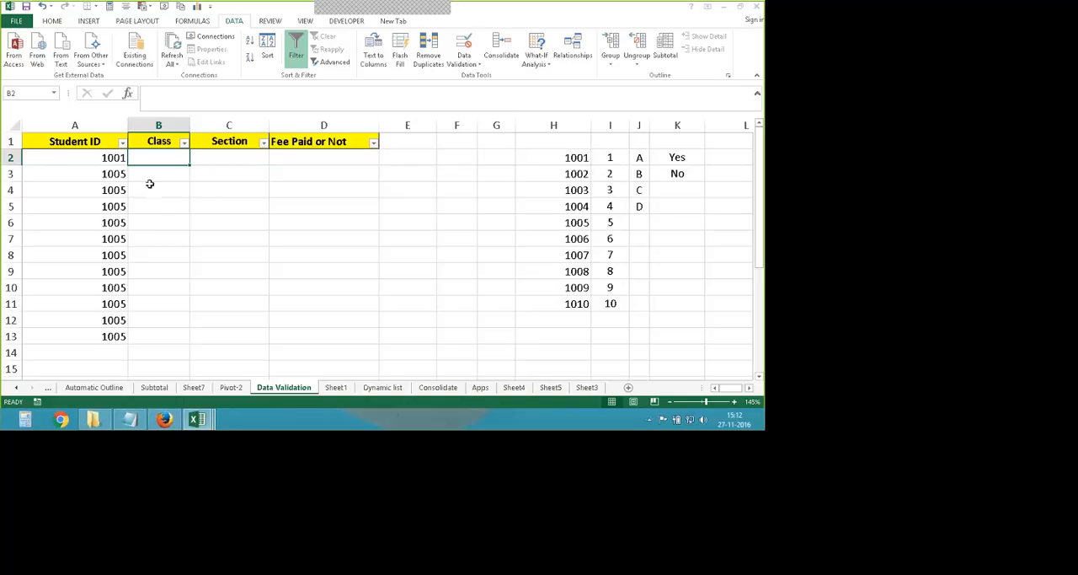
left_click(463, 46)
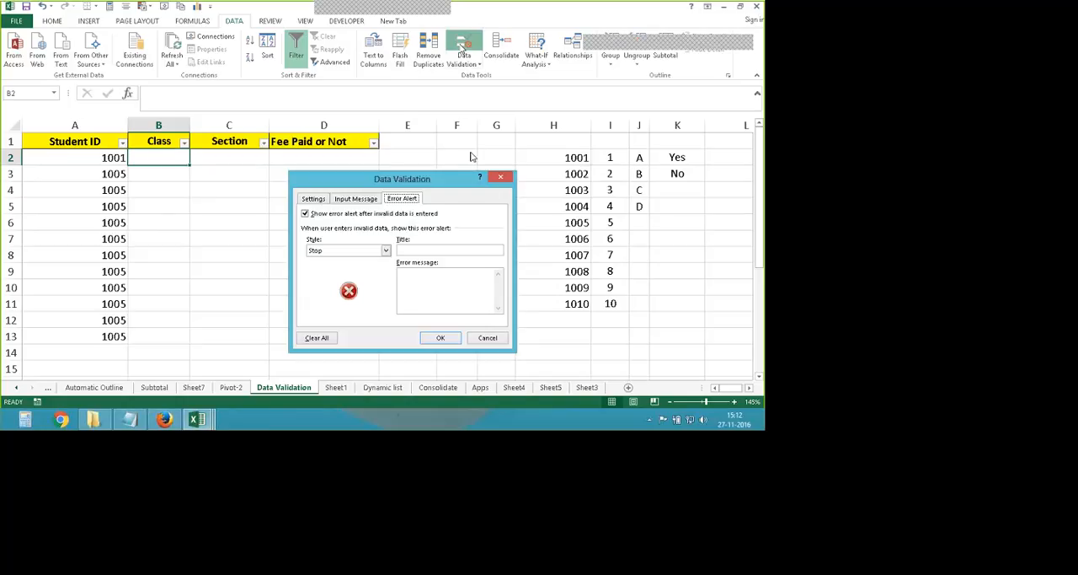
left_click(385, 251)
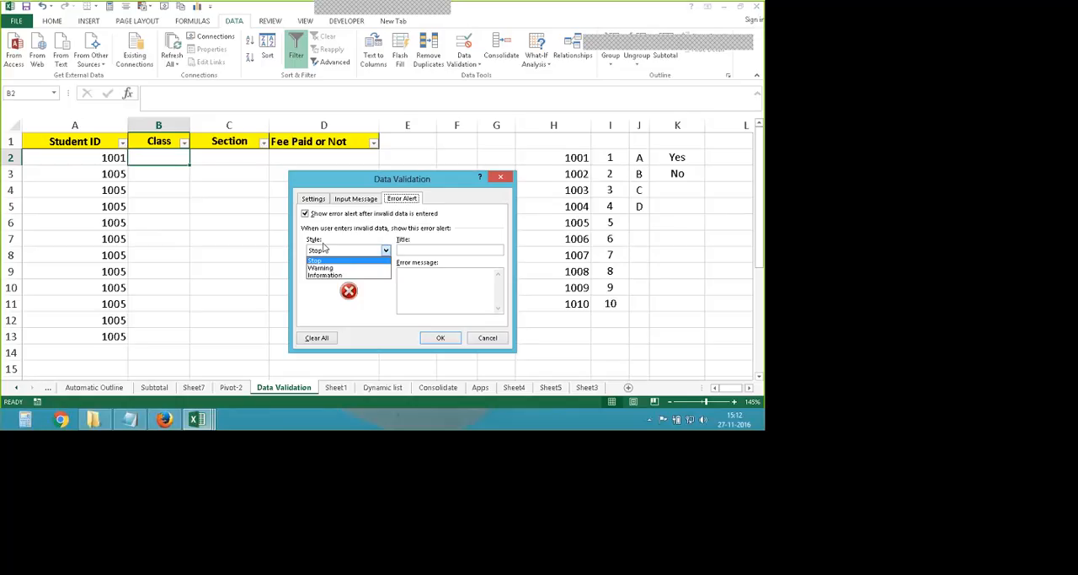
left_click(337, 255)
left_click(312, 198)
left_click(388, 234)
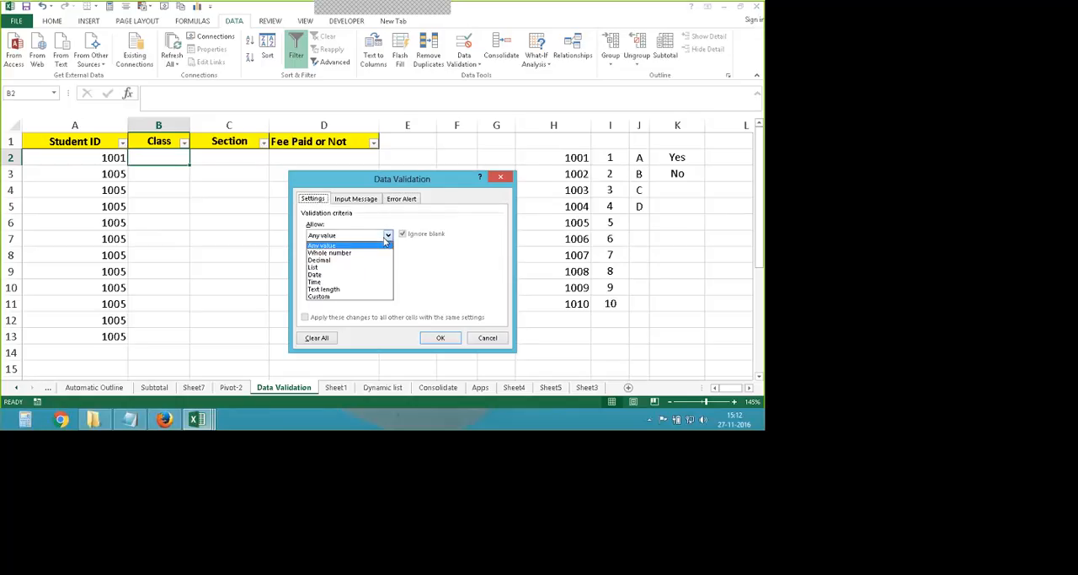
left_click(350, 267)
left_click(333, 284)
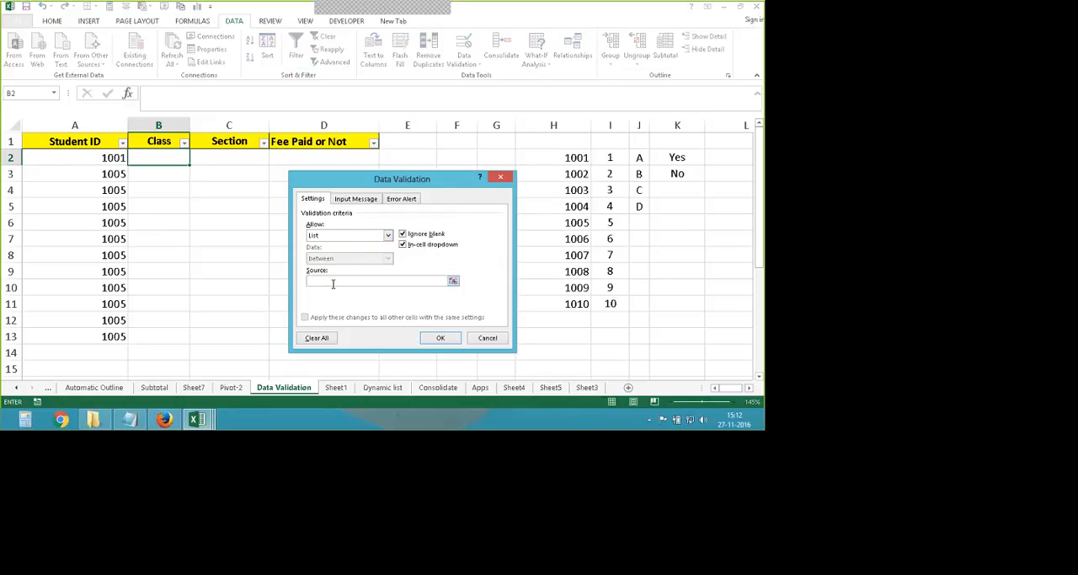
left_click_drag(610, 157, 610, 303)
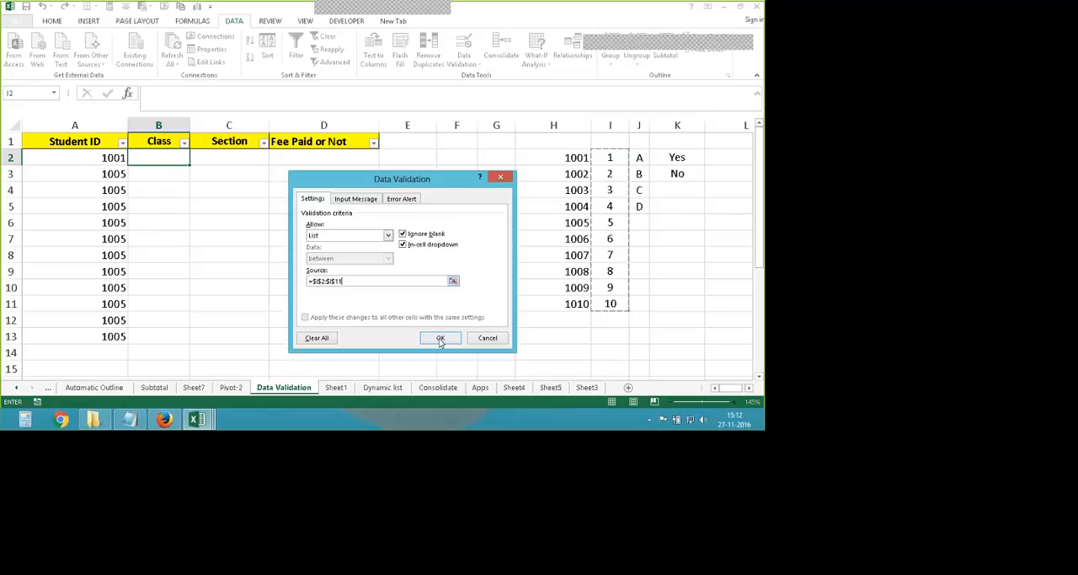
- Check the Class rule's input message and error alert options, leave them blank, and apply the rule
left_click(354, 198)
left_click(394, 199)
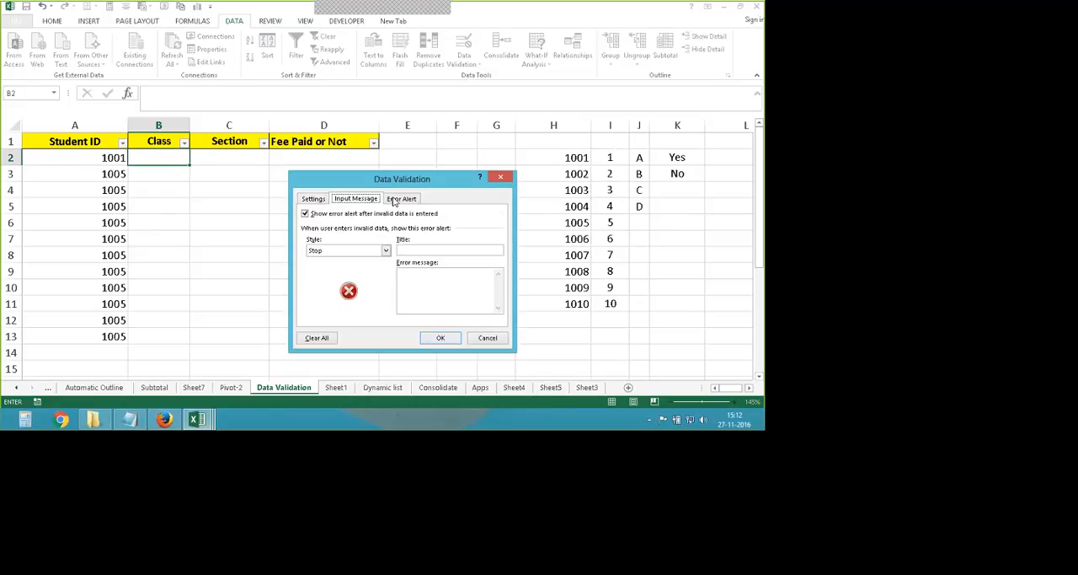
left_click(354, 199)
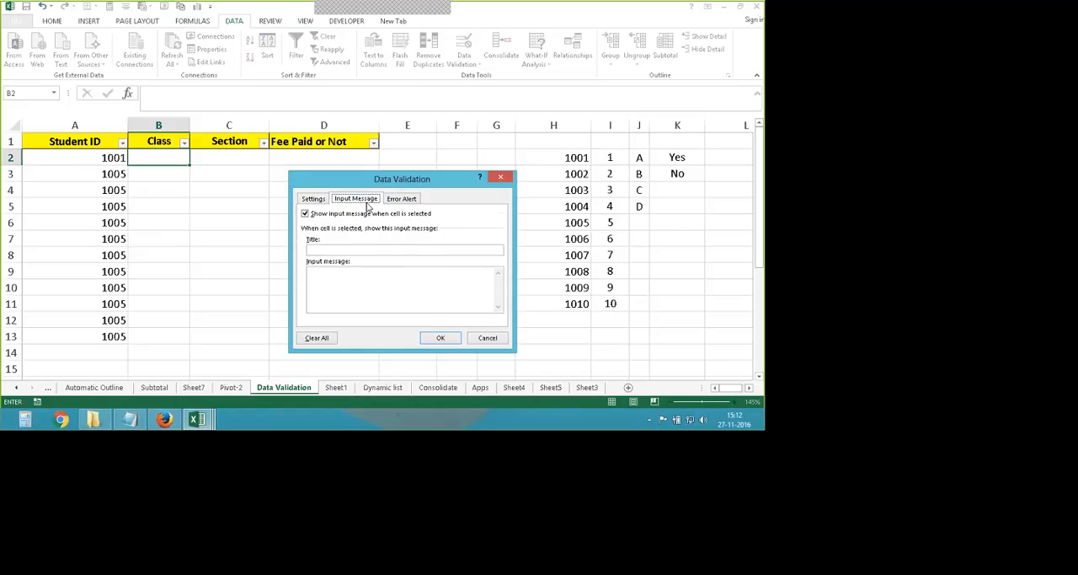
left_click(314, 198)
left_click(440, 337)
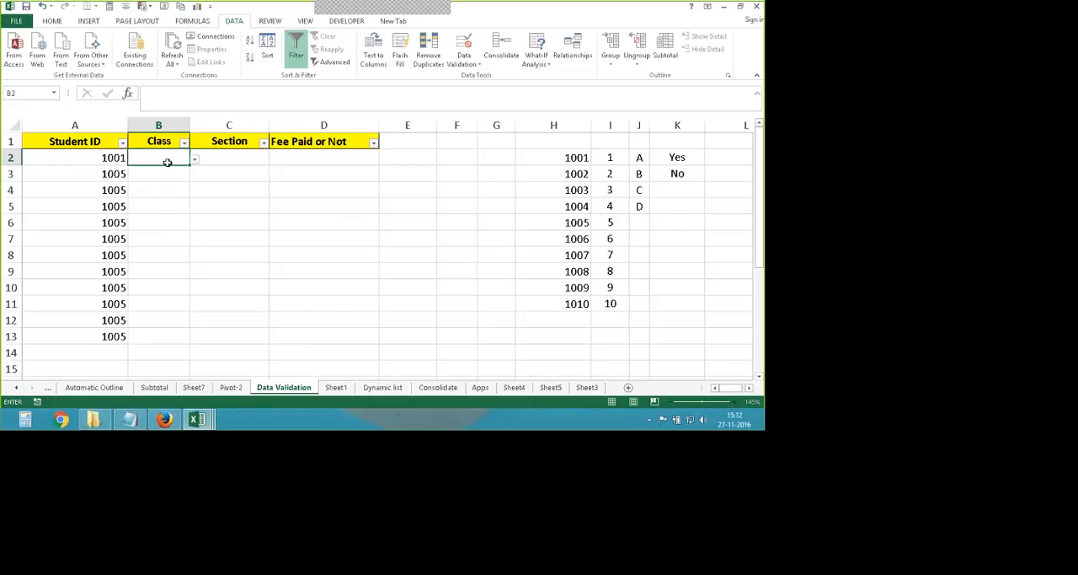
- Set up a List validation rule for the Section cell C2 with the letters in J2:J5 as its source
left_click(231, 158)
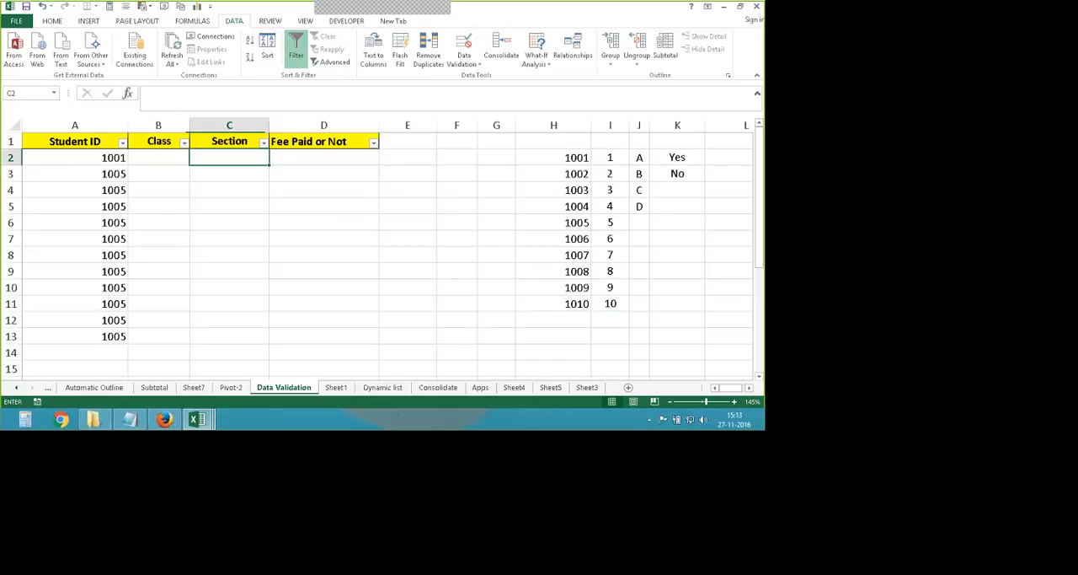
left_click(464, 59)
left_click(489, 82)
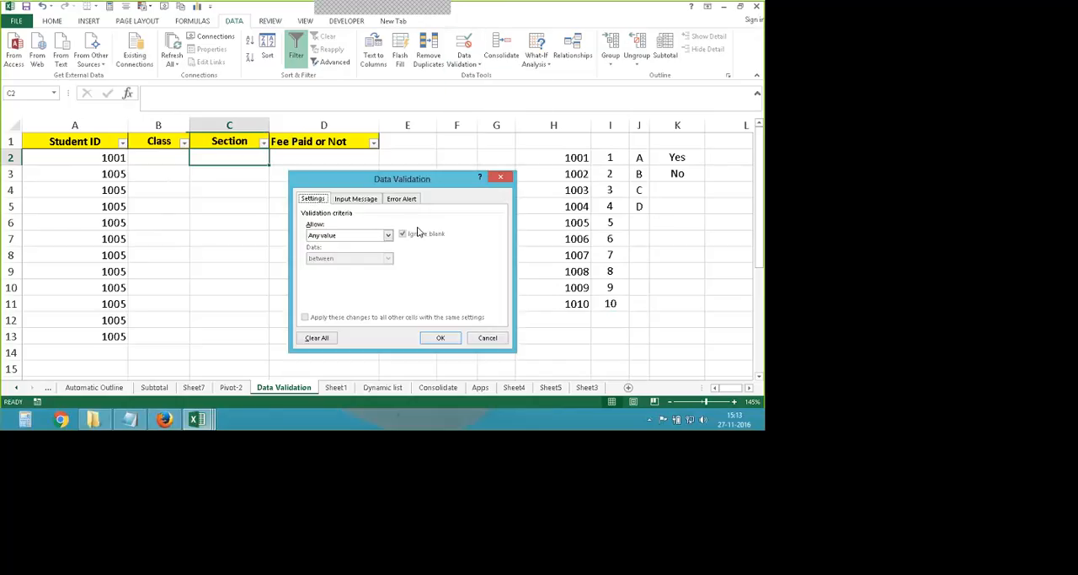
left_click(385, 236)
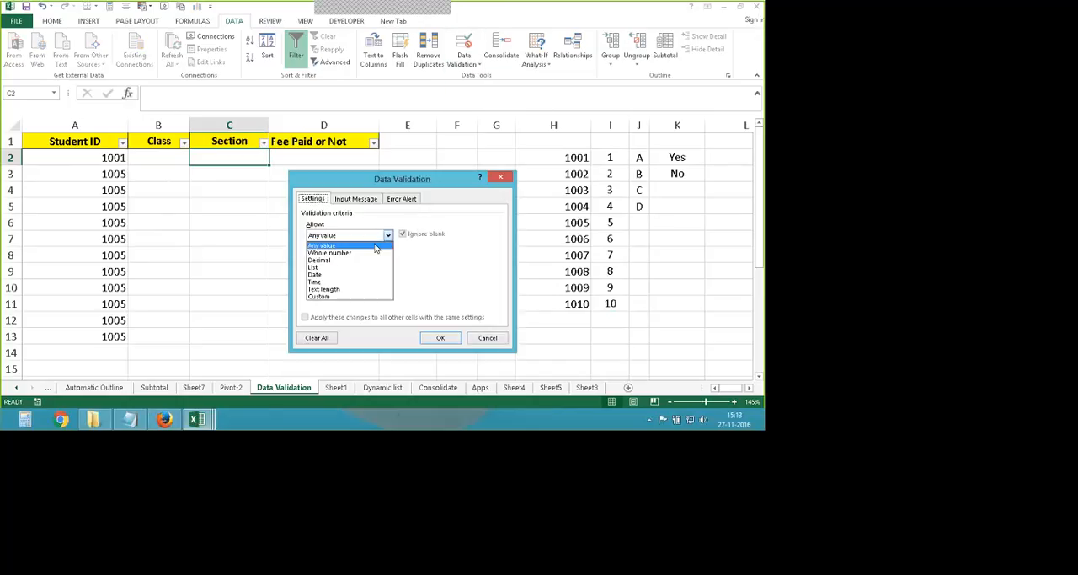
left_click(316, 267)
left_click(333, 281)
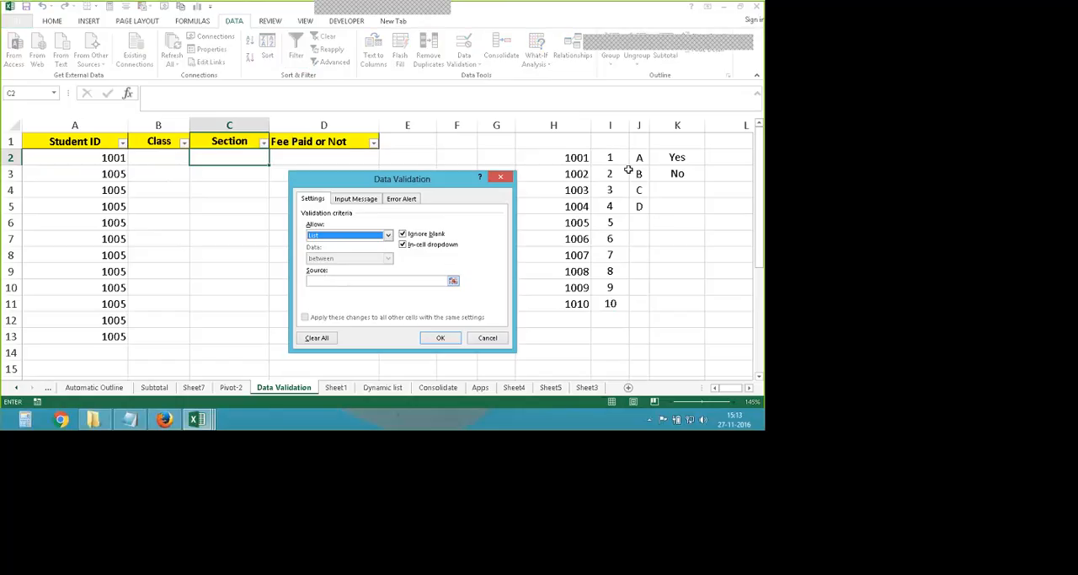
left_click_drag(639, 157, 640, 207)
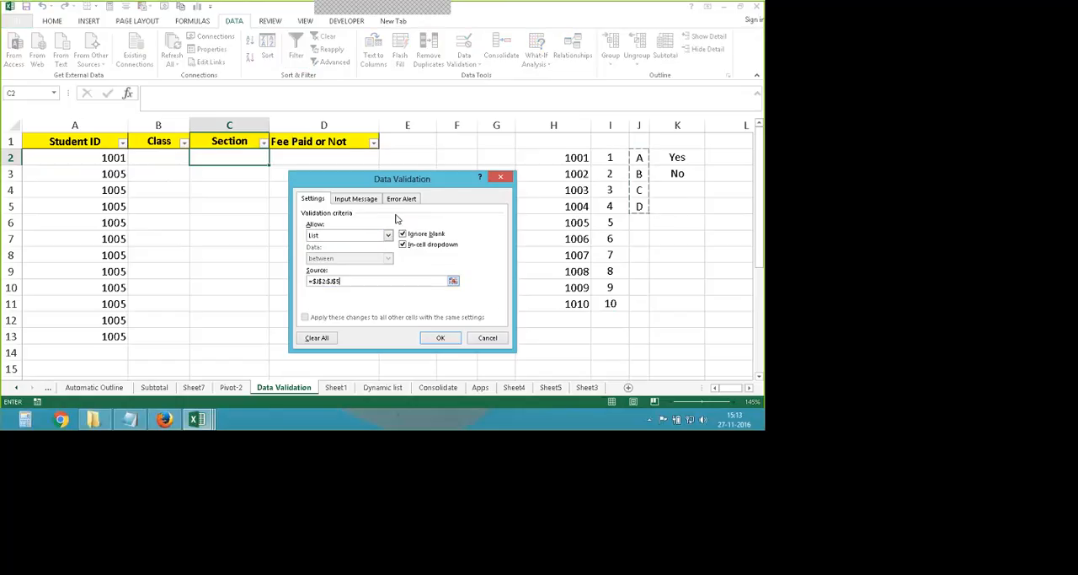
left_click(440, 337)
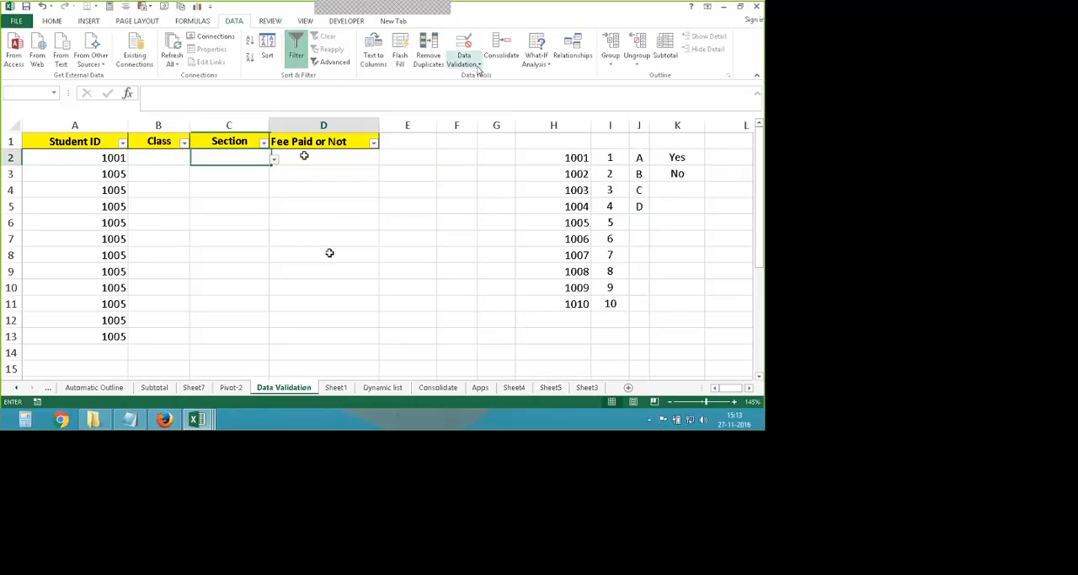
- Set up a List validation rule for the Fee Paid or Not cell D2 with source K2:K3 and open its dropdown
left_click(305, 156)
left_click(462, 64)
left_click(489, 76)
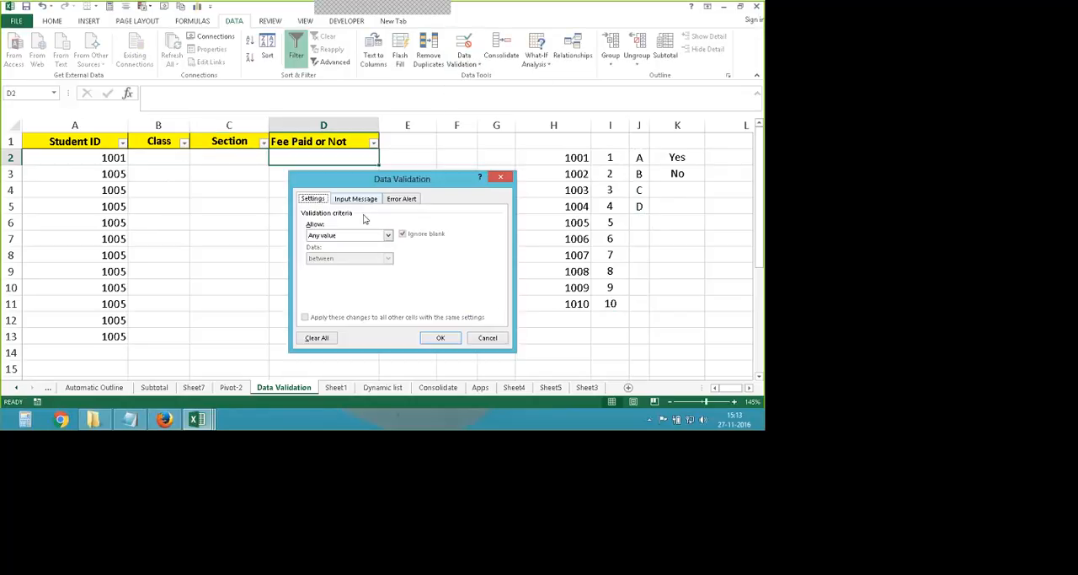
left_click(388, 235)
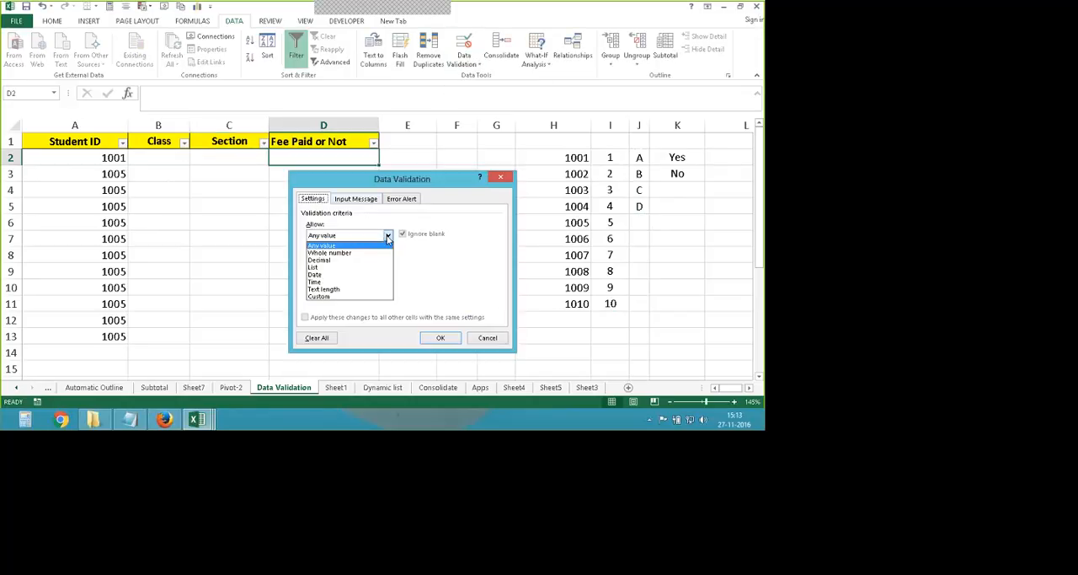
left_click(364, 267)
left_click(387, 282)
left_click_drag(678, 159, 678, 175)
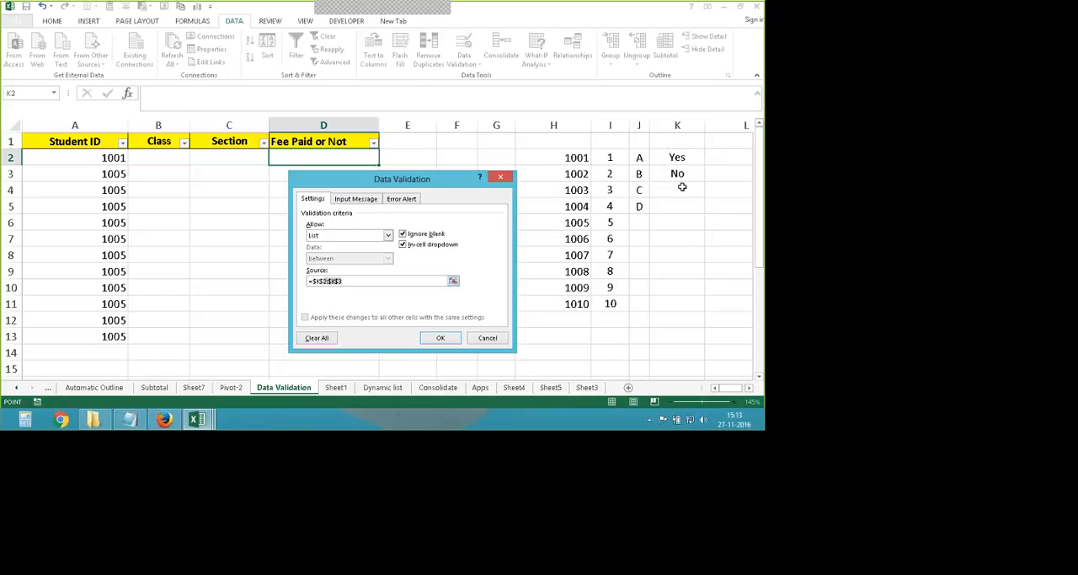
left_click_drag(678, 160, 689, 180)
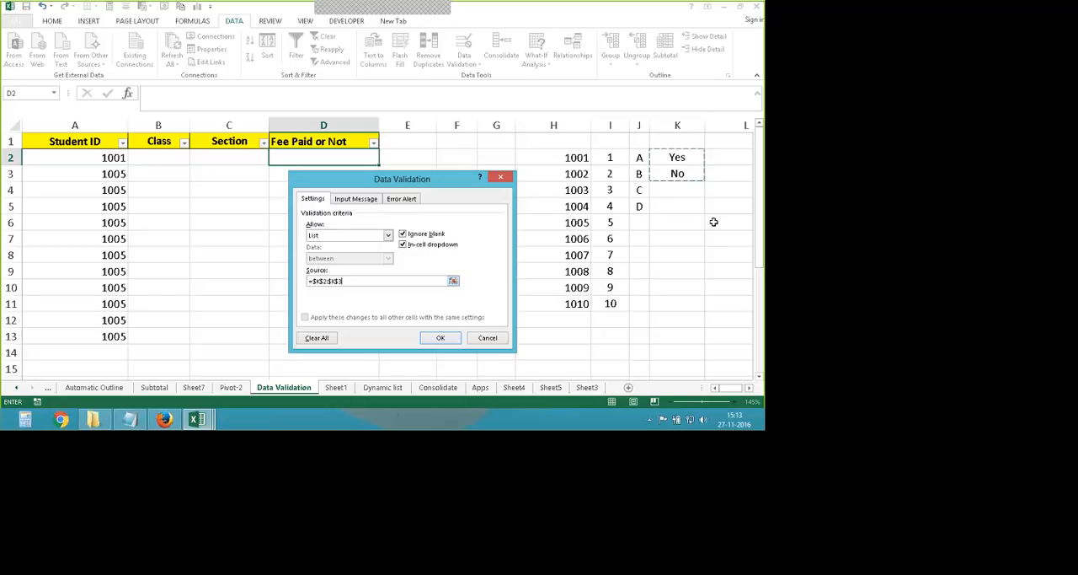
left_click(440, 337)
key("alt+Down")
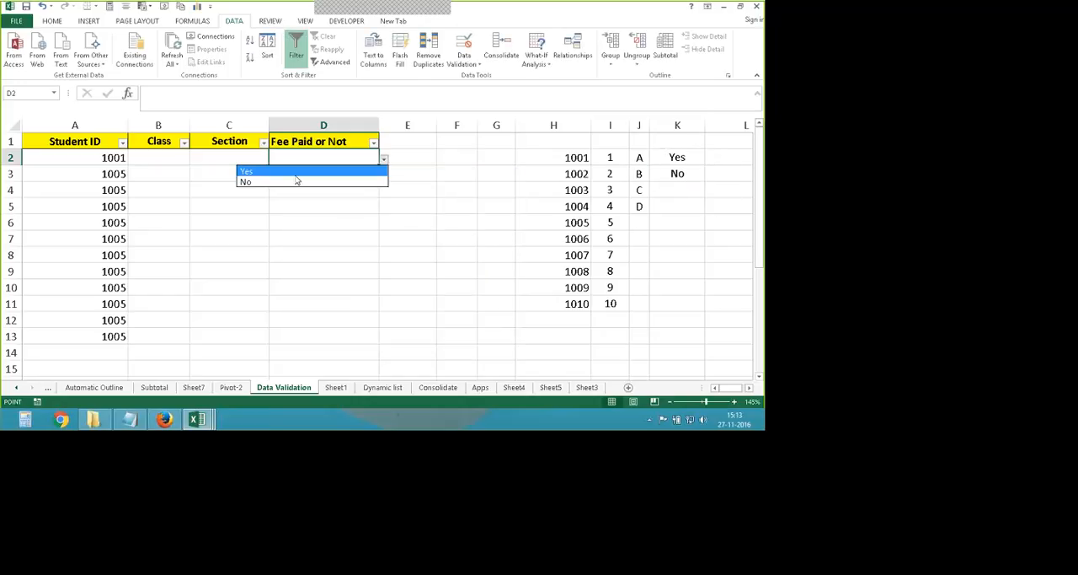
- Add "one installment paid." in K4 as a third option below Yes and No
left_click(687, 192)
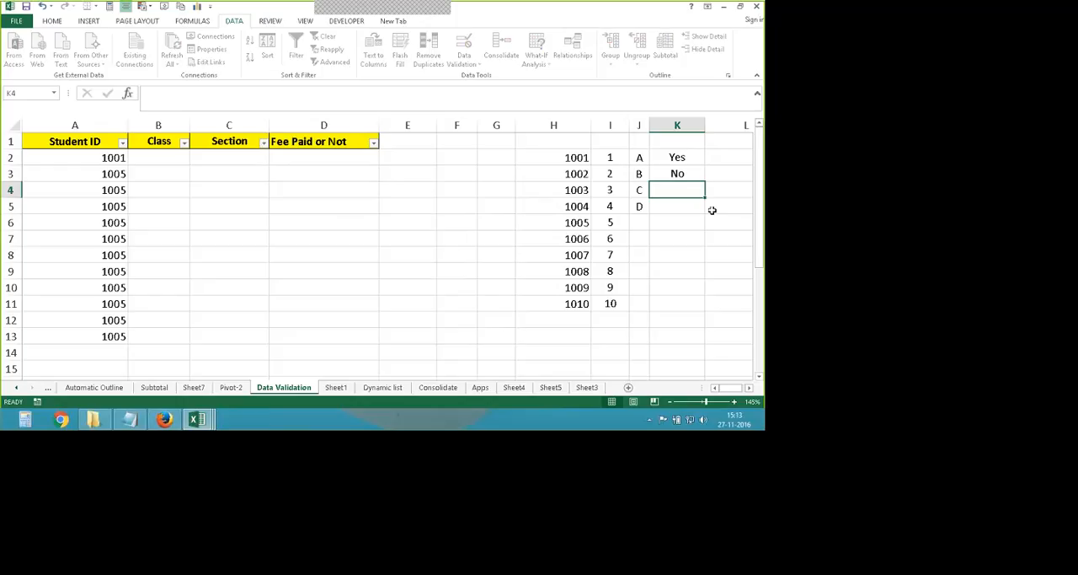
type("one")
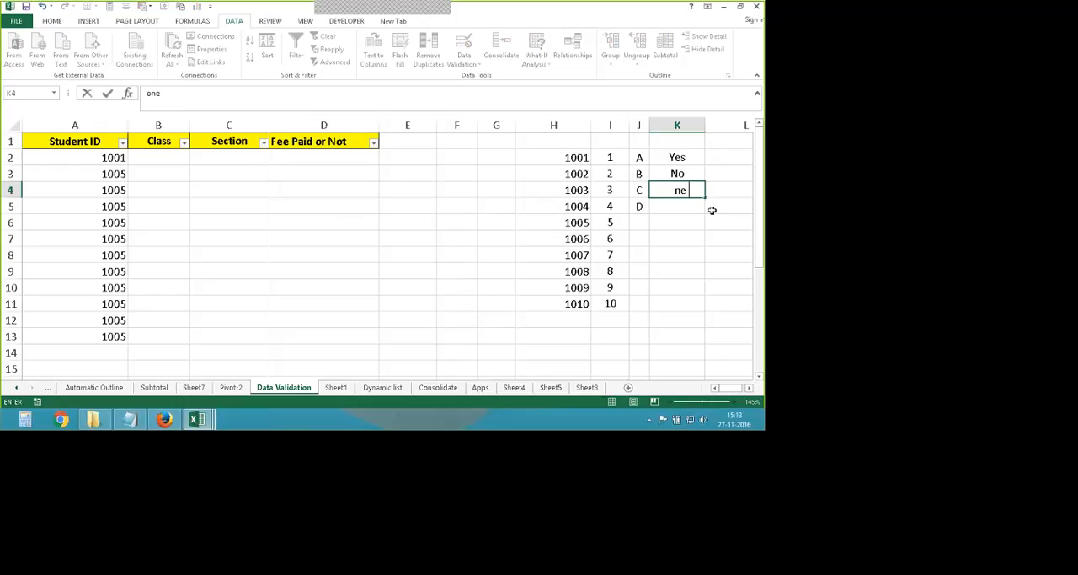
type(" installment")
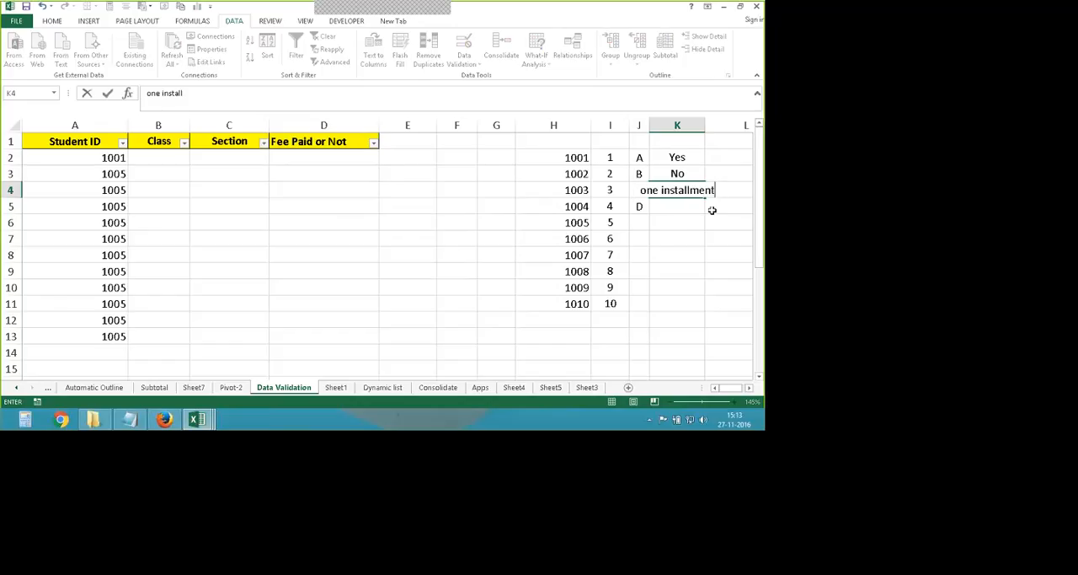
type(" pa")
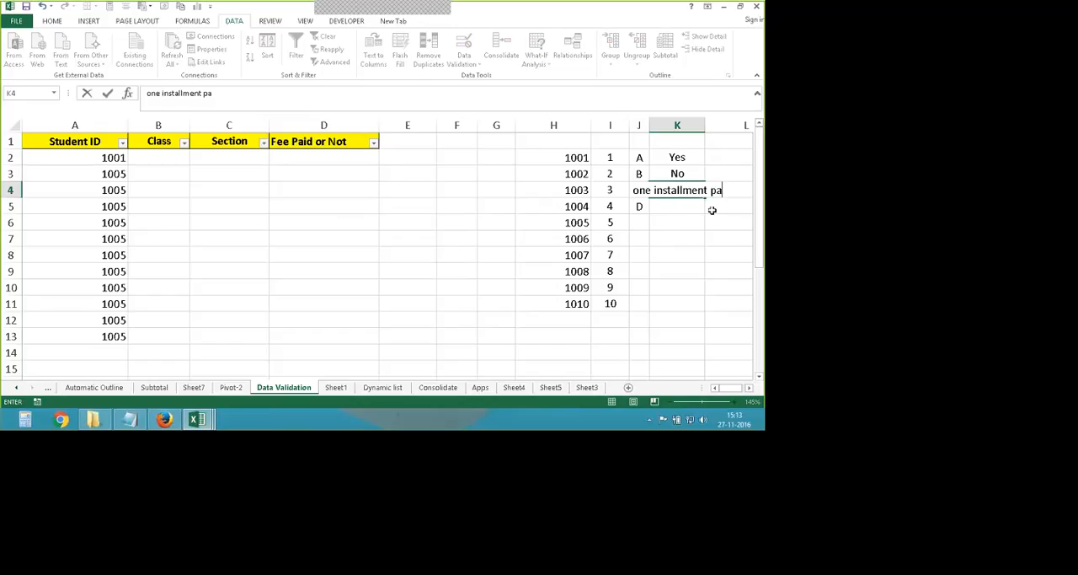
type("id")
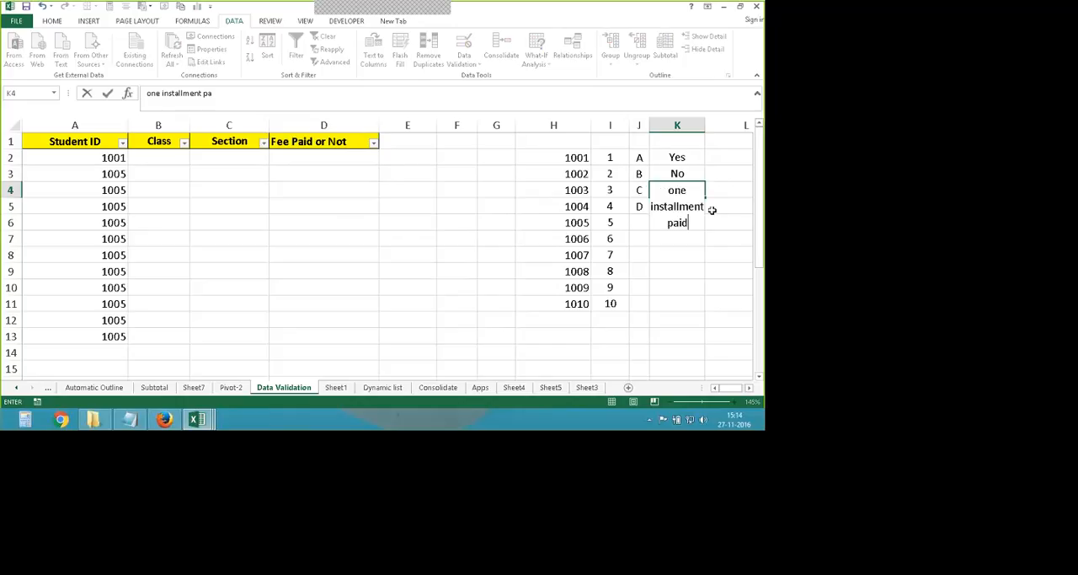
type(".")
key("Return")
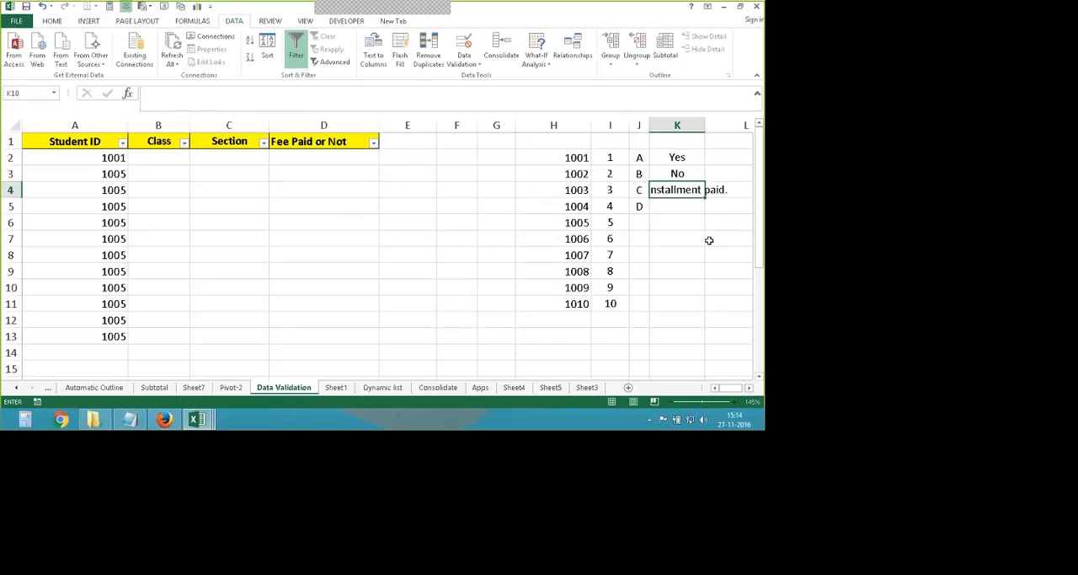
- Wrap the text in K4 and widen column K so the new option fits on two lines
left_click(52, 20)
left_click(303, 41)
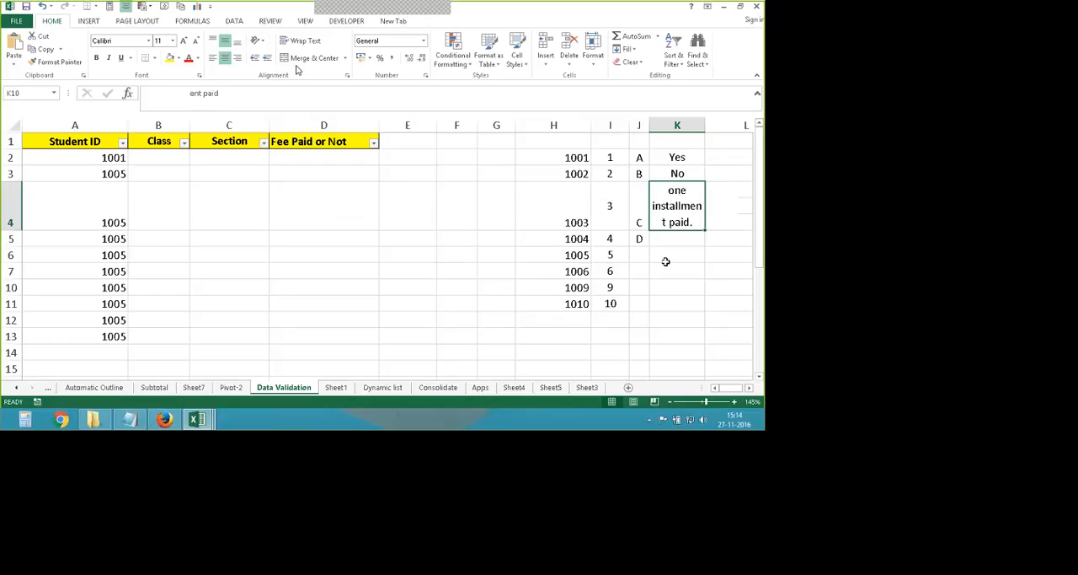
left_click_drag(705, 125, 744, 125)
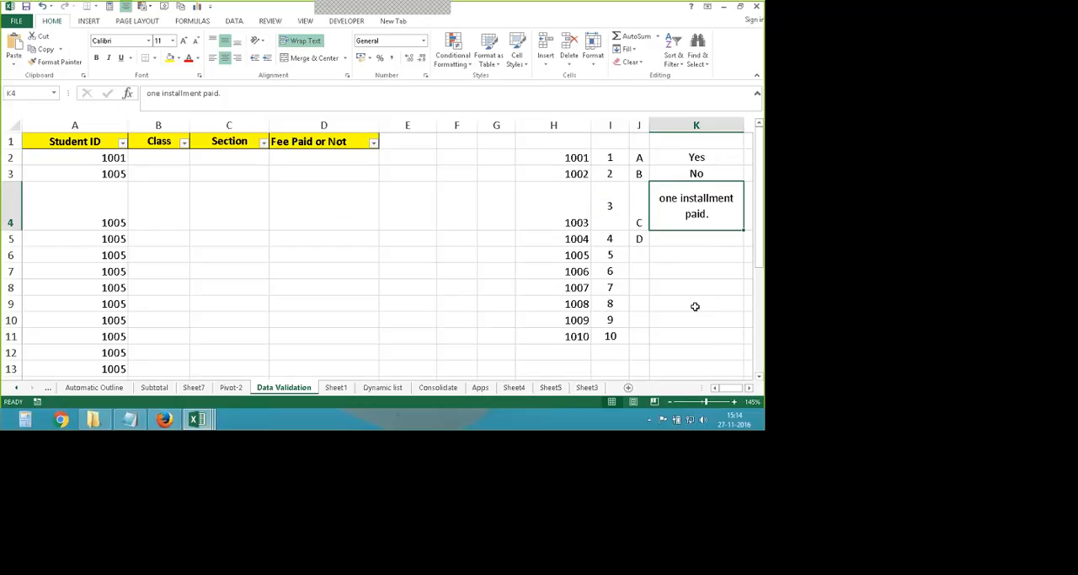
- Extend the source of D2's validation rule to K2:K4 and choose "one installment paid." from its dropdown
left_click(363, 162)
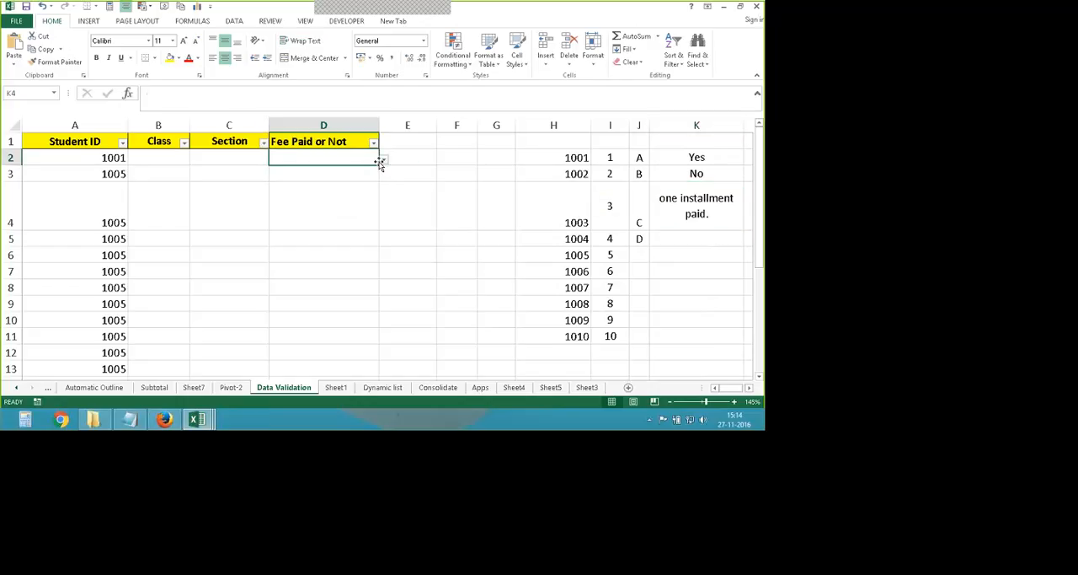
left_click(383, 159)
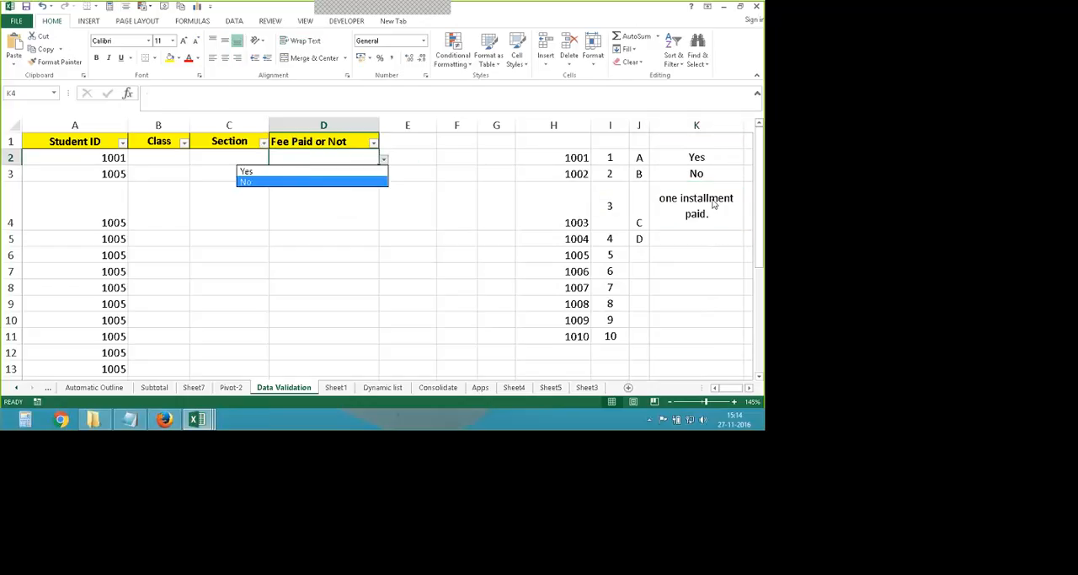
key("Escape")
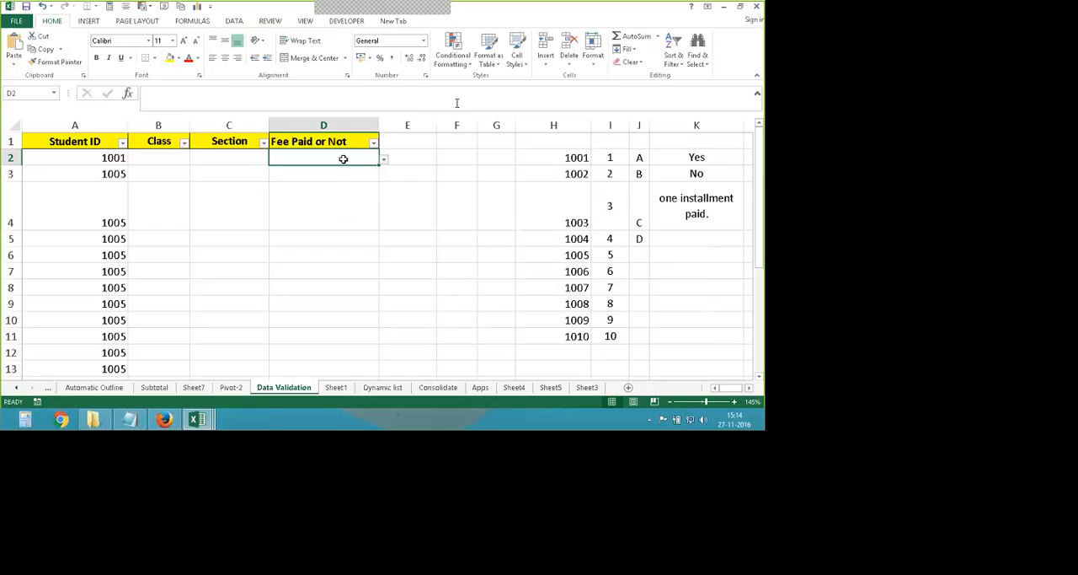
left_click(234, 21)
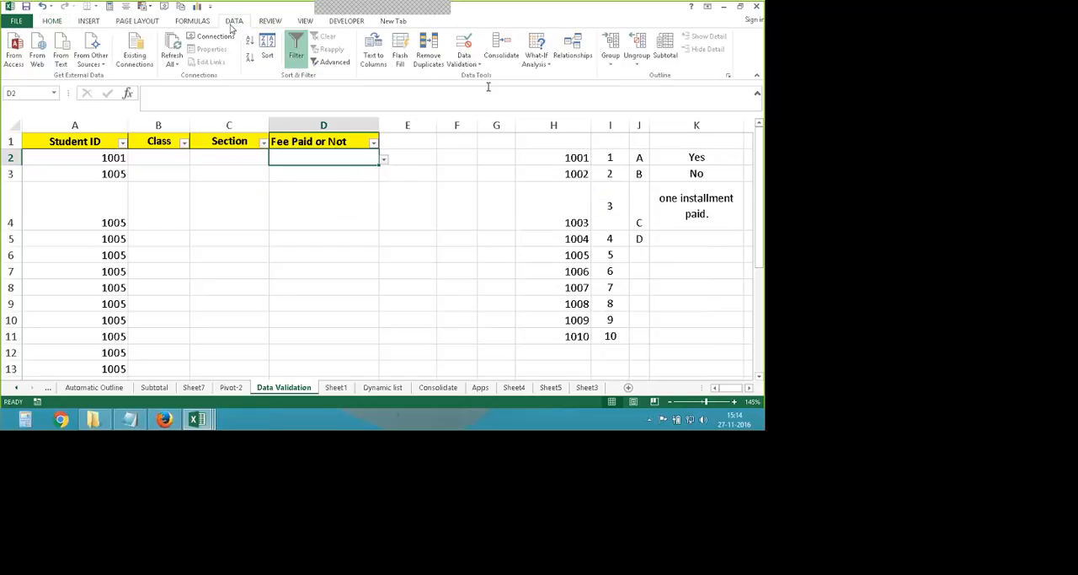
left_click(463, 43)
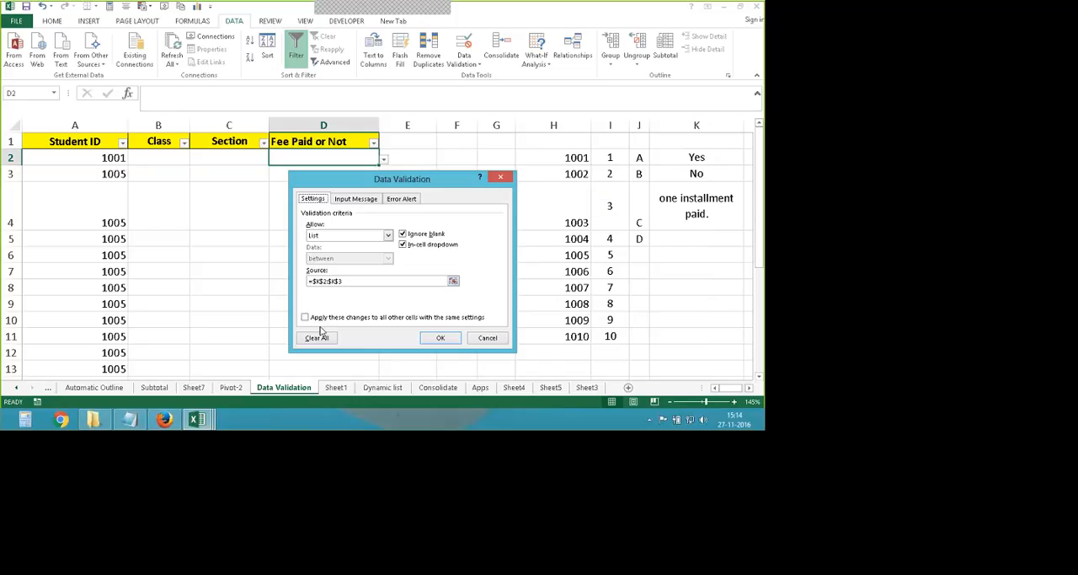
left_click(345, 282)
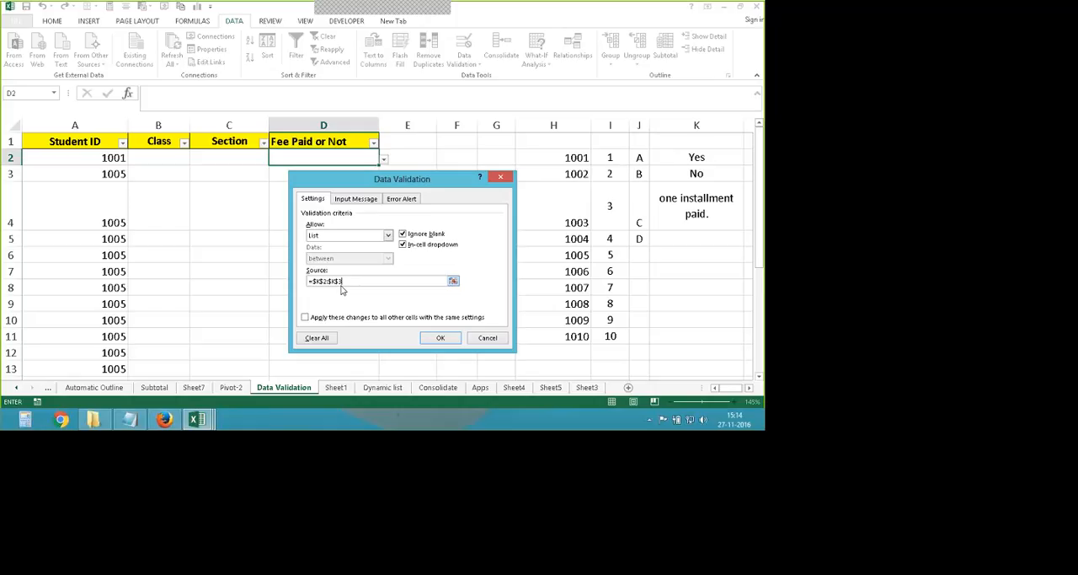
key("BackSpace")
type("4")
key("Return")
left_click(384, 159)
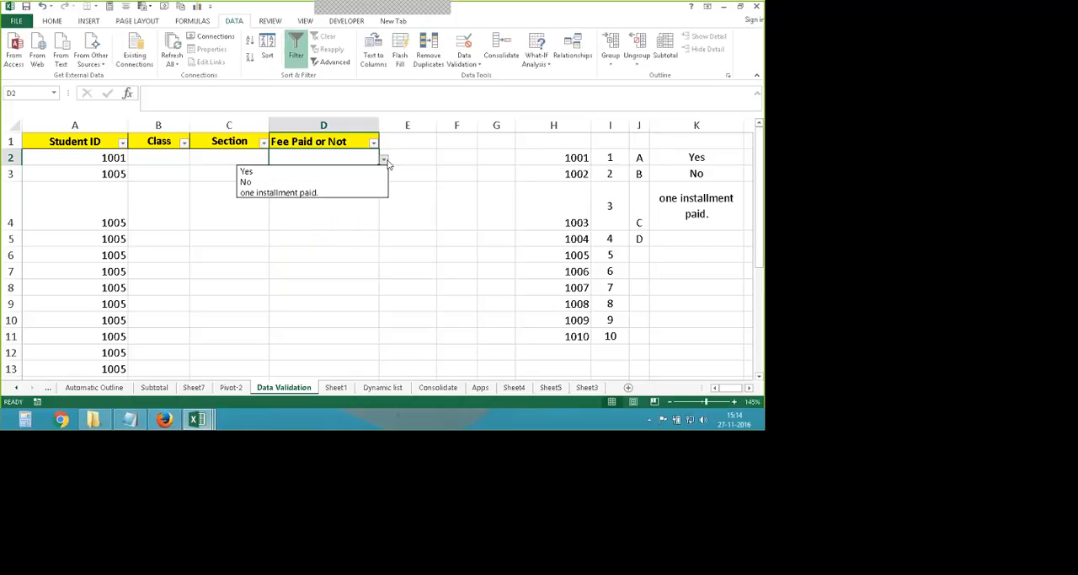
left_click(302, 193)
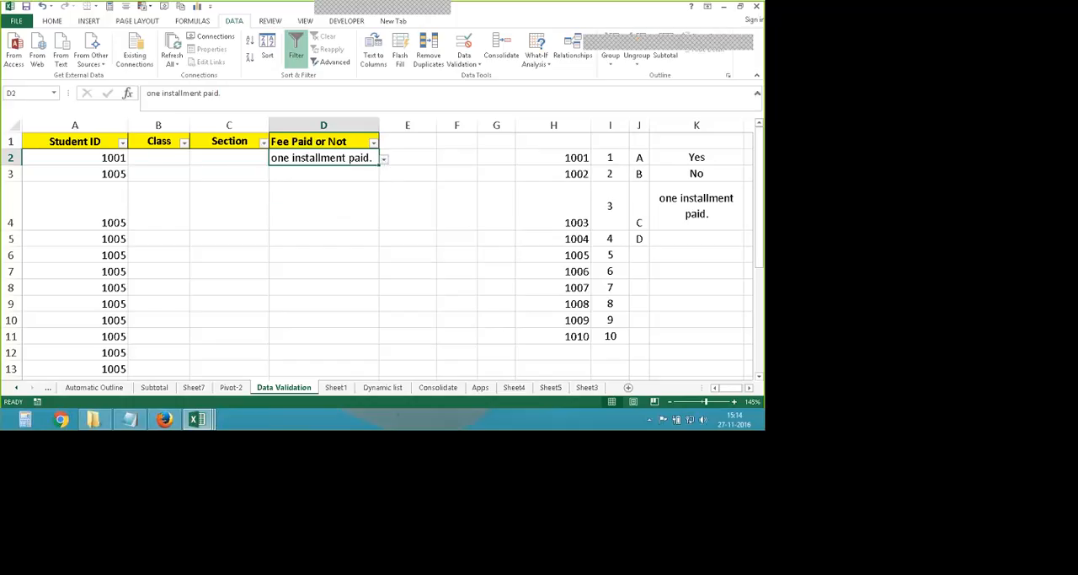
- Test the Class dropdown in B2 by choosing 1, and change the class to 7
left_click(102, 158)
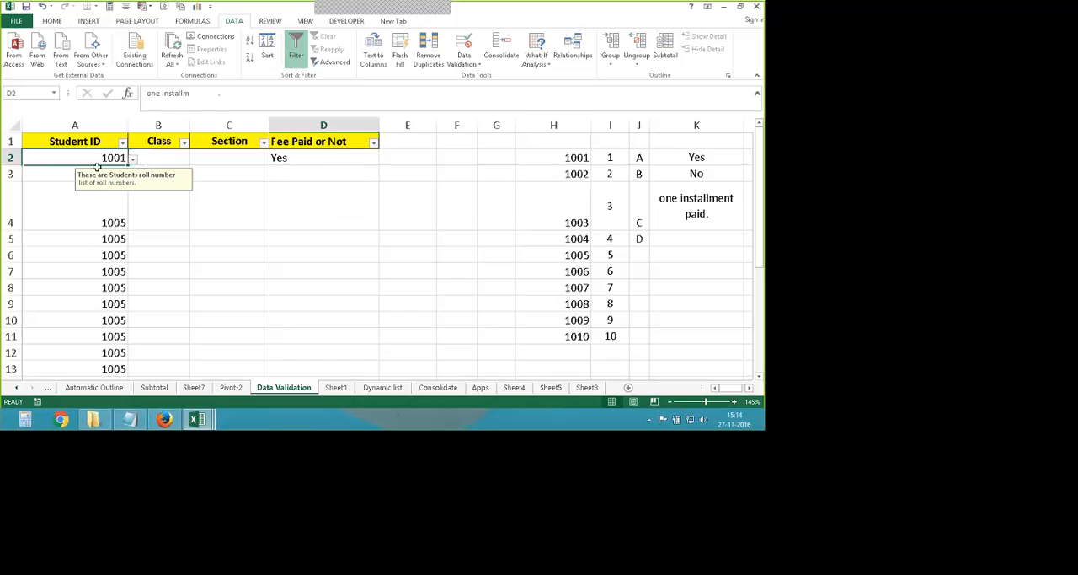
left_click(160, 152)
left_click(194, 160)
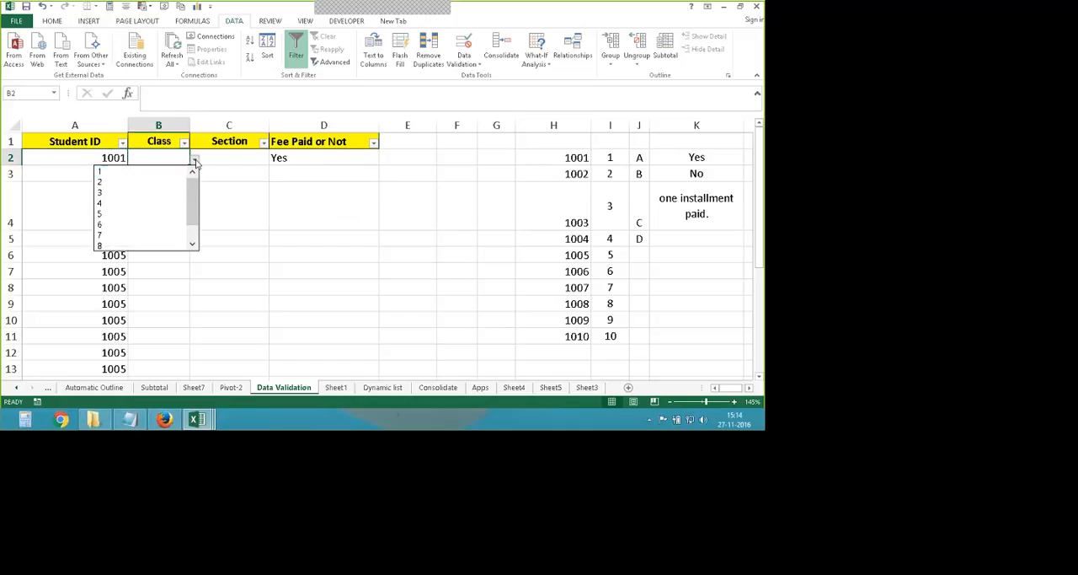
left_click(161, 174)
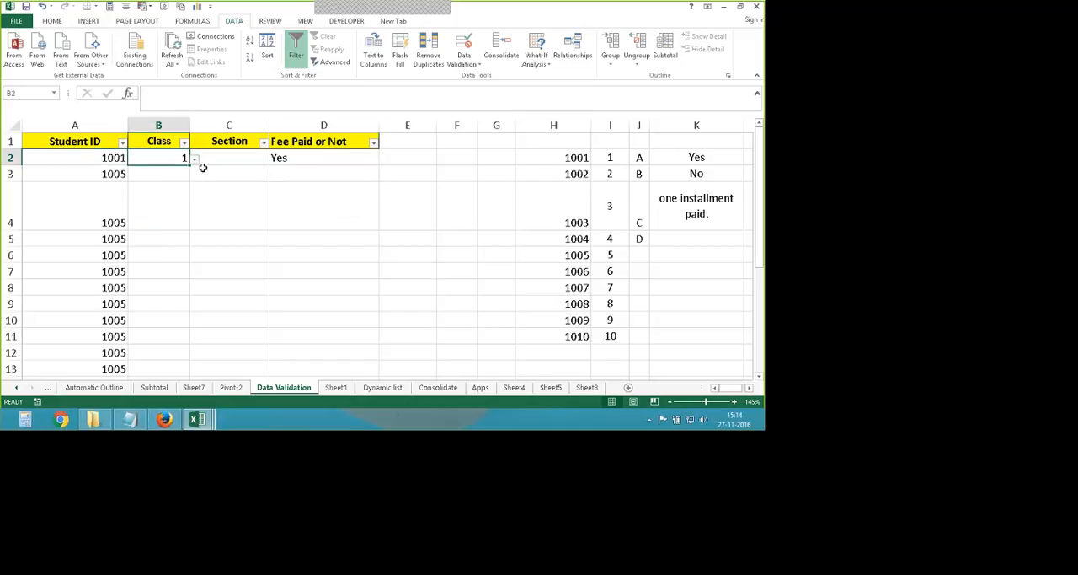
left_click(195, 158)
left_click(185, 205)
- Set the Section in C2 to C using its dropdown list
left_click(268, 160)
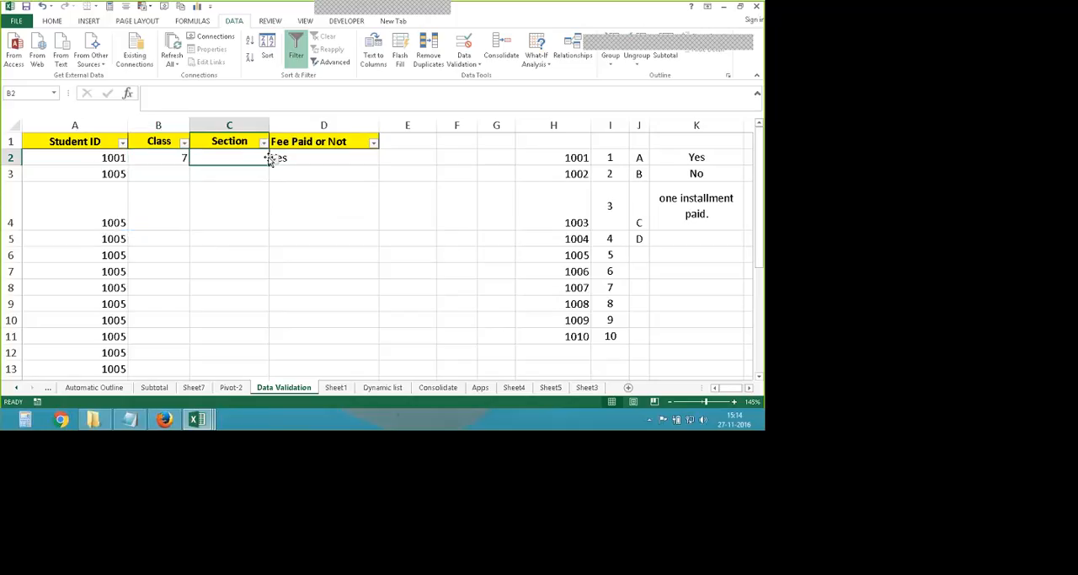
left_click(272, 158)
left_click(201, 192)
- Test the Fee Paid dropdown in D2 with No, and set the entry to "one installment paid."
left_click(374, 161)
left_click(386, 161)
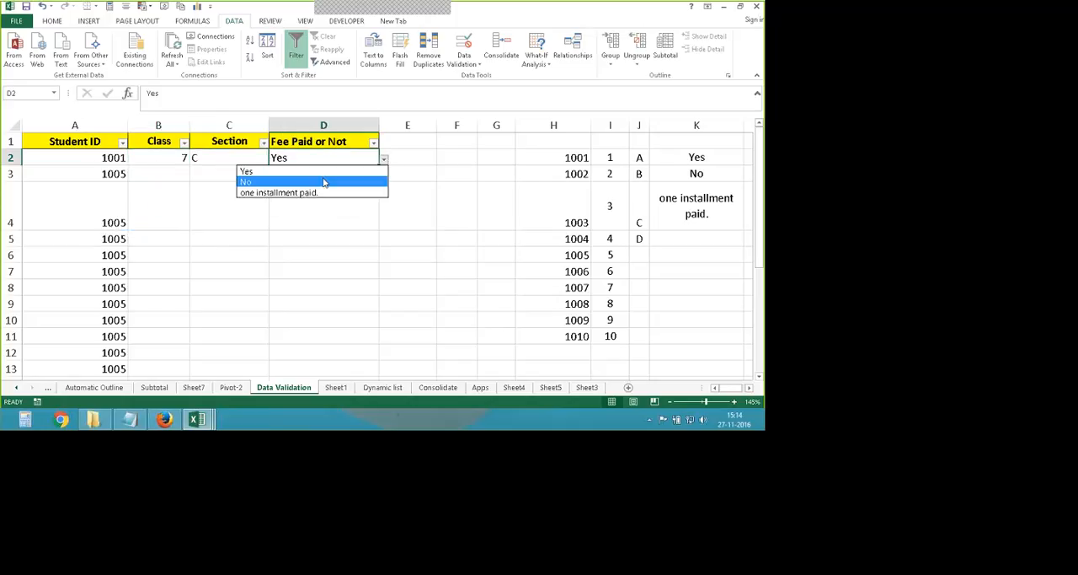
left_click(323, 180)
left_click(385, 161)
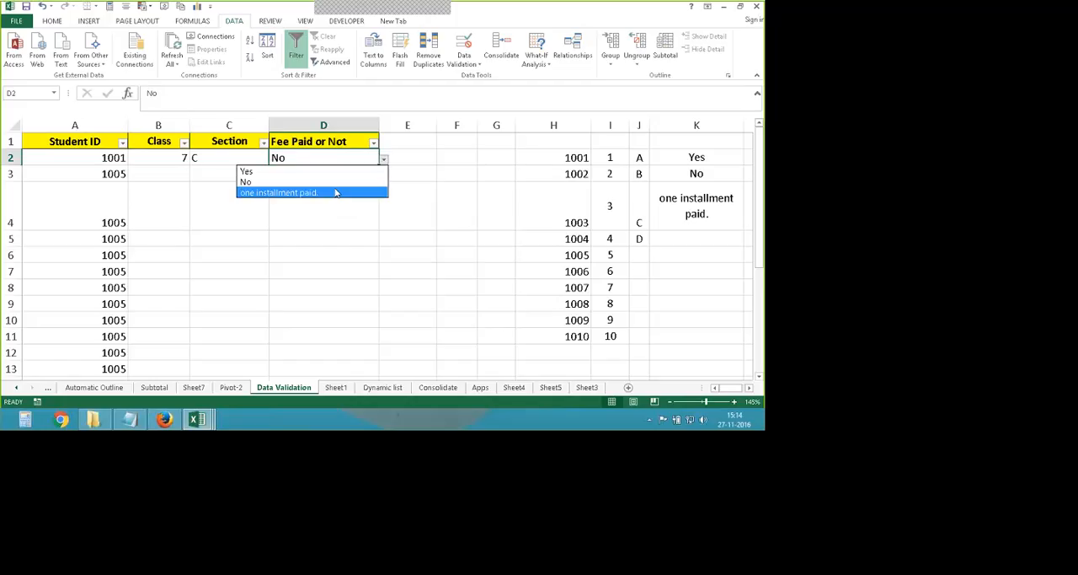
left_click(336, 193)
key("Return")
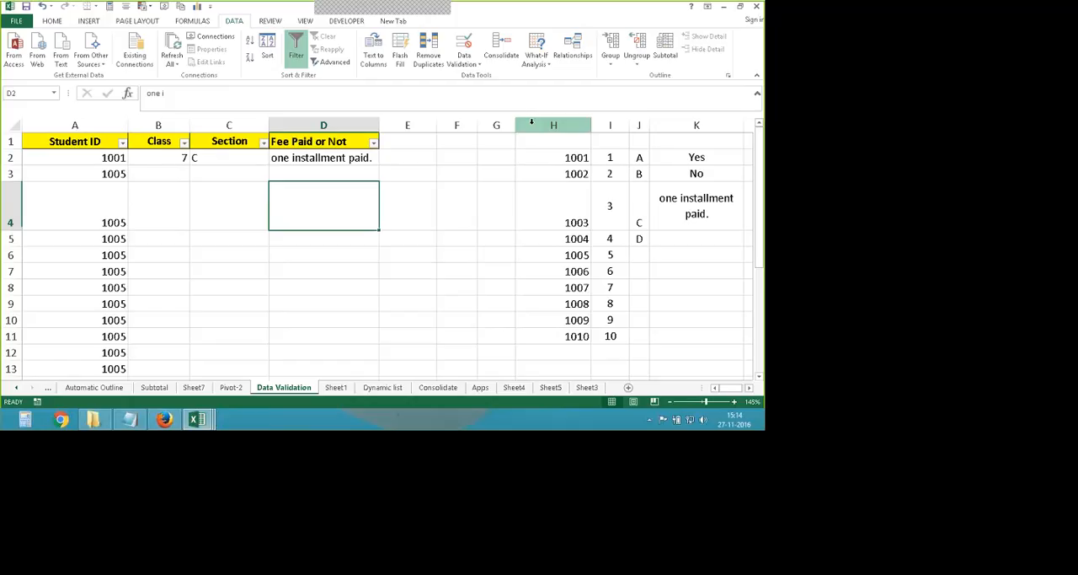
- Hide columns H to K, which hold the source lists
left_click_drag(553, 125, 709, 127)
right_click(688, 130)
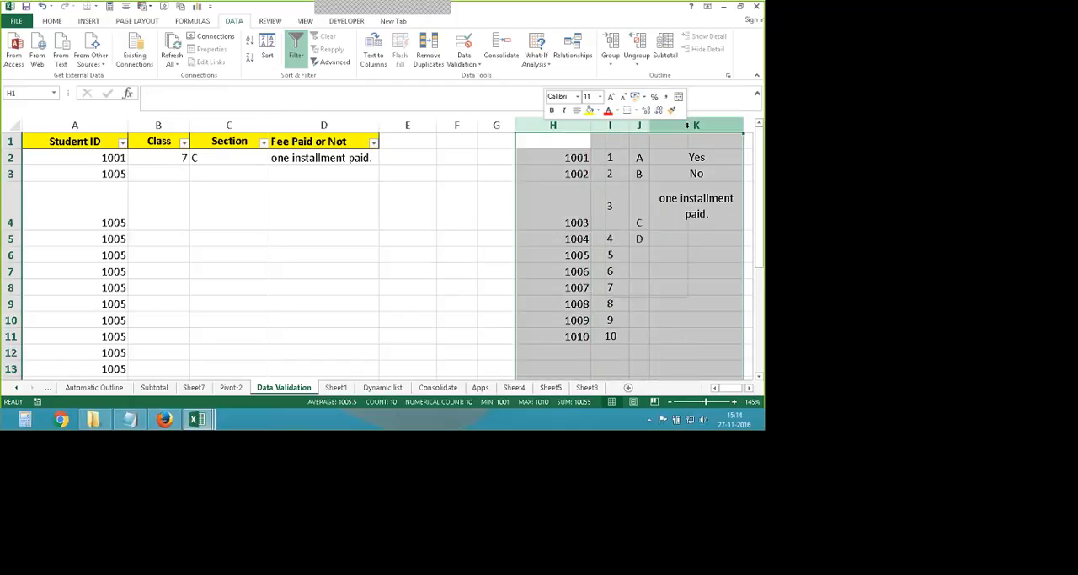
left_click(638, 275)
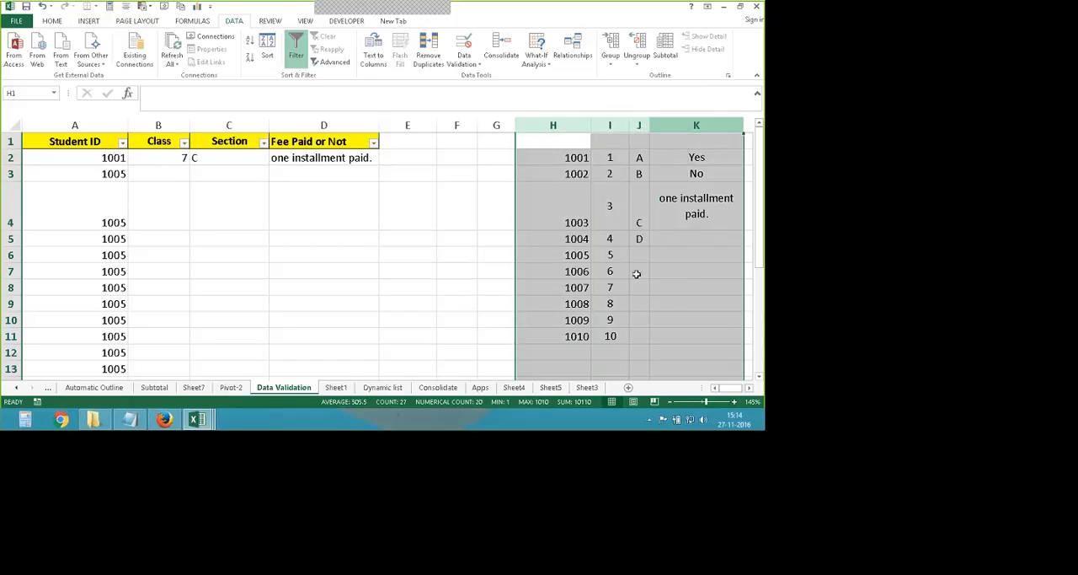
- Check the Student ID dropdown list in A2 while the source columns are hidden
left_click(458, 237)
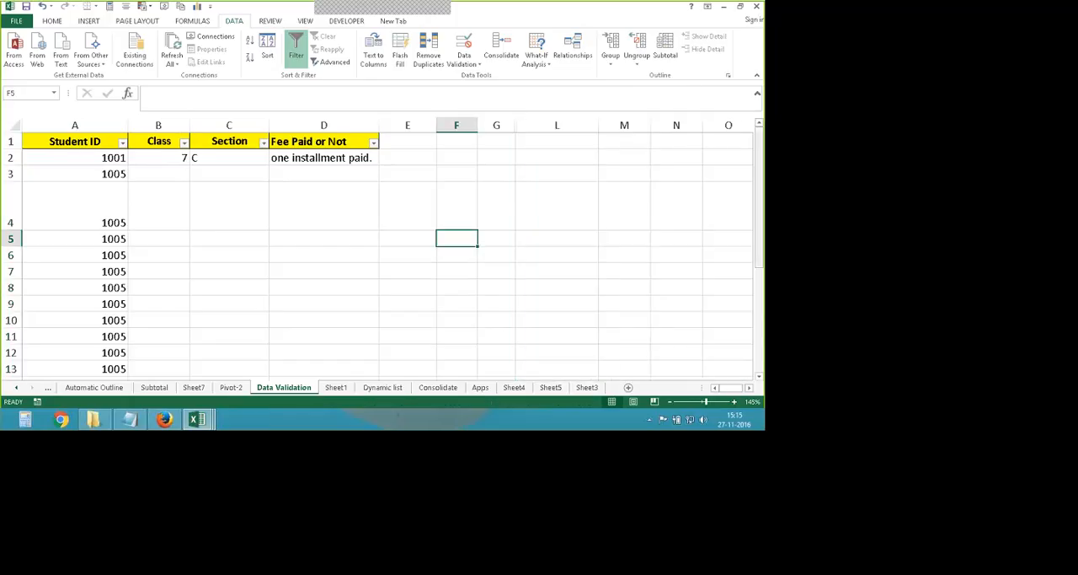
left_click(125, 161)
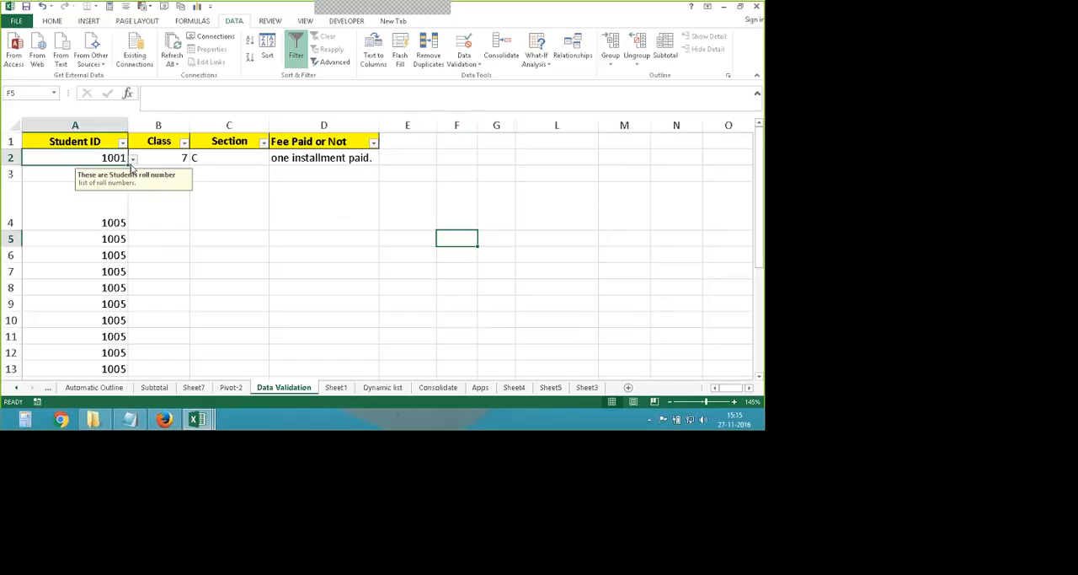
left_click(133, 158)
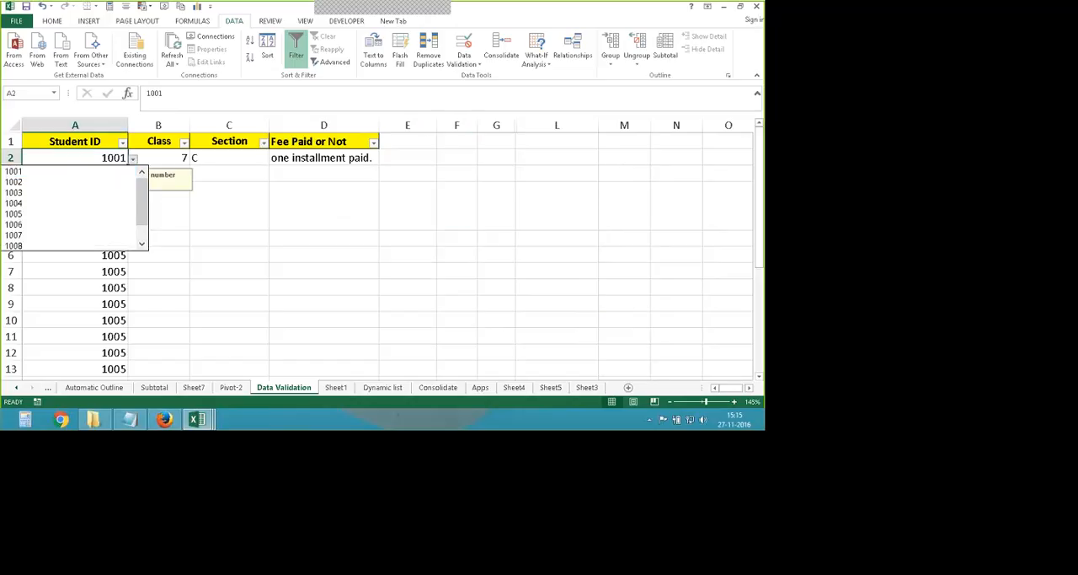
left_click(429, 237)
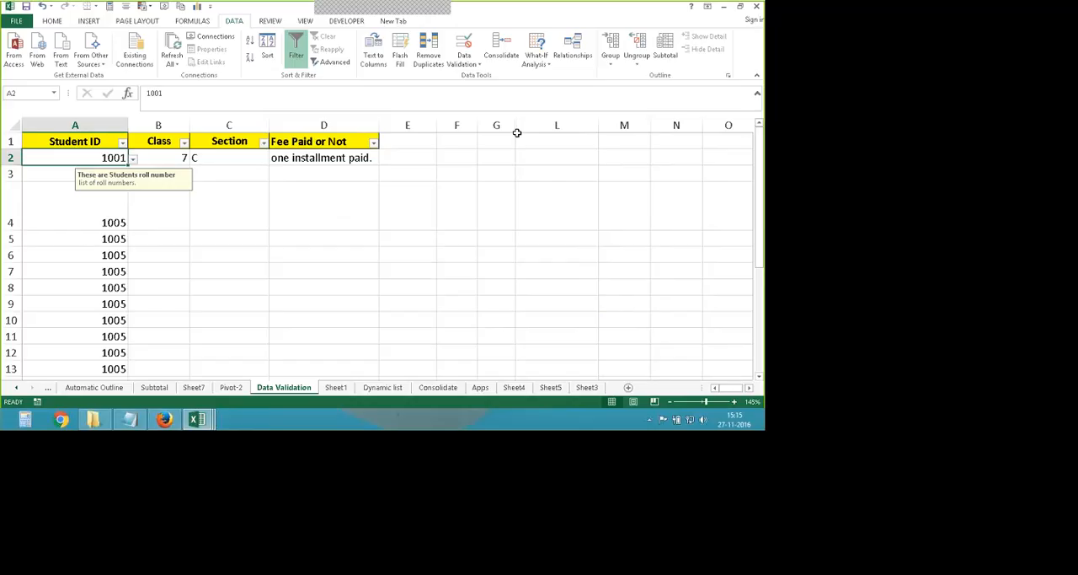
- Set the Class in B2 to 5 using its dropdown list
left_click(160, 158)
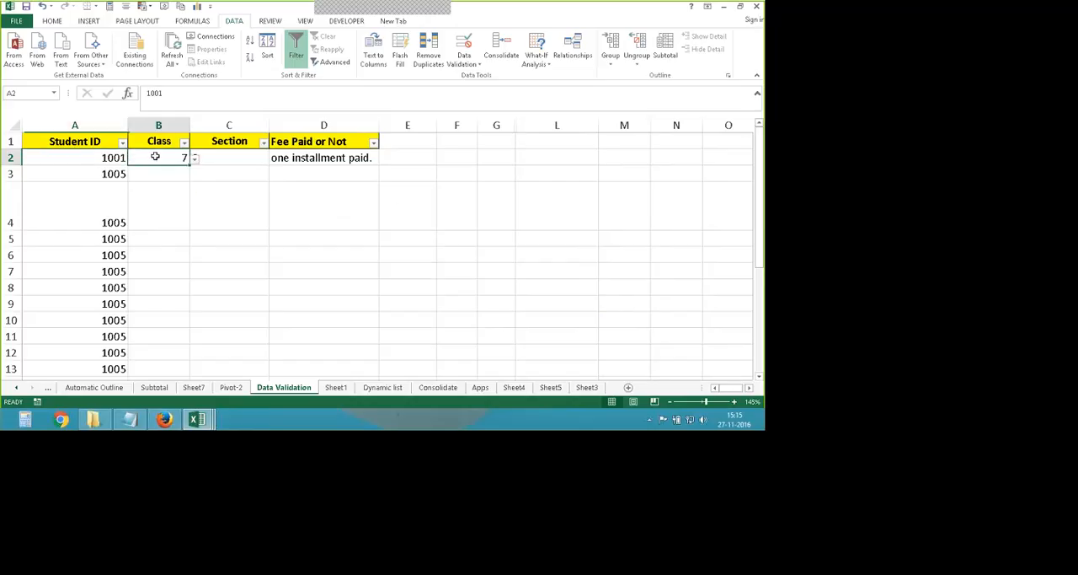
left_click(194, 158)
left_click(144, 193)
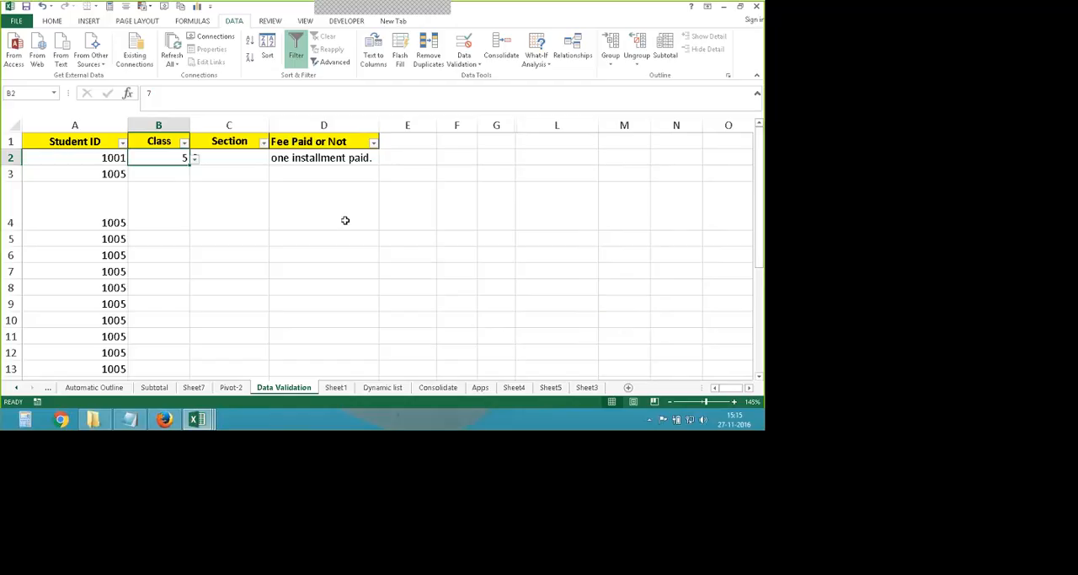
- Unhide the source list columns H to K between columns G and L
left_click_drag(496, 124, 568, 130)
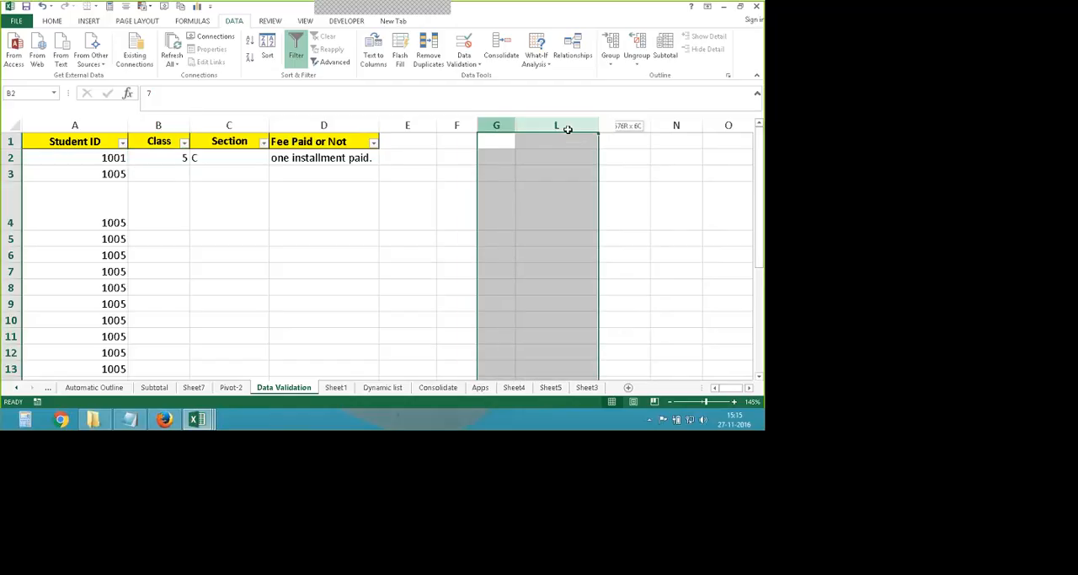
right_click(568, 130)
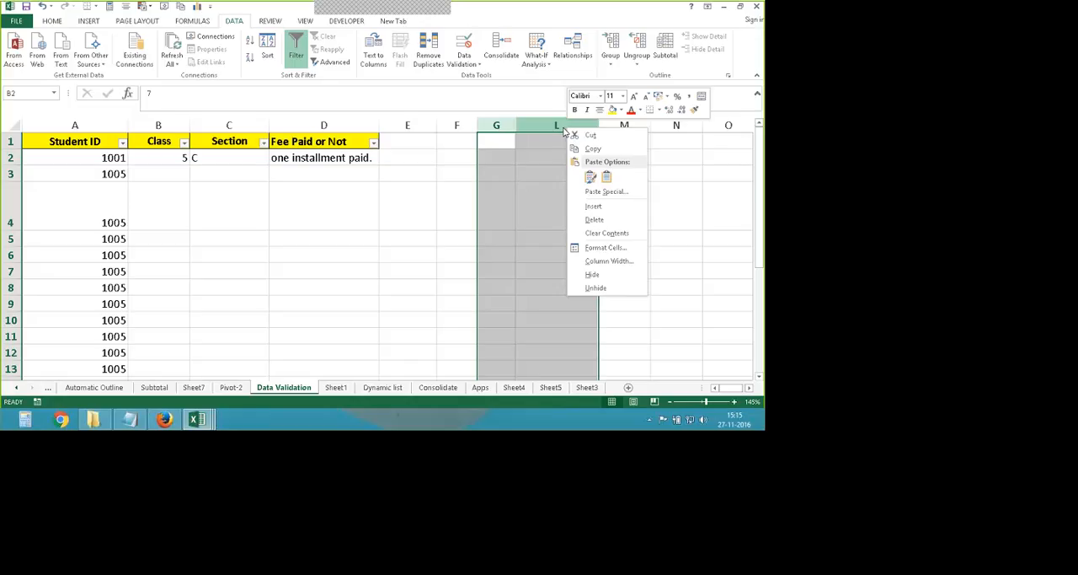
key("Escape")
left_click(52, 20)
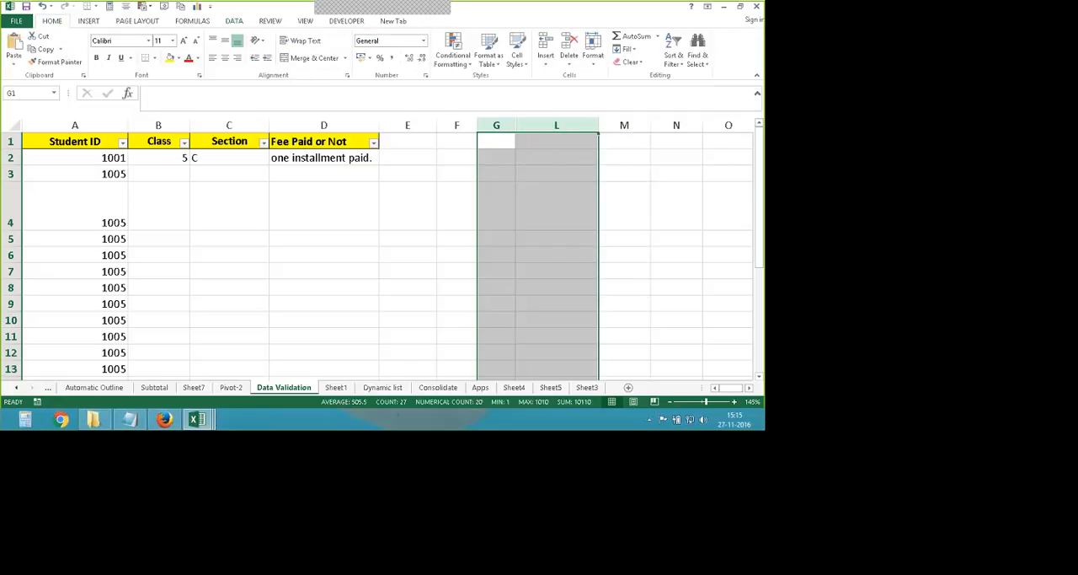
left_click(593, 56)
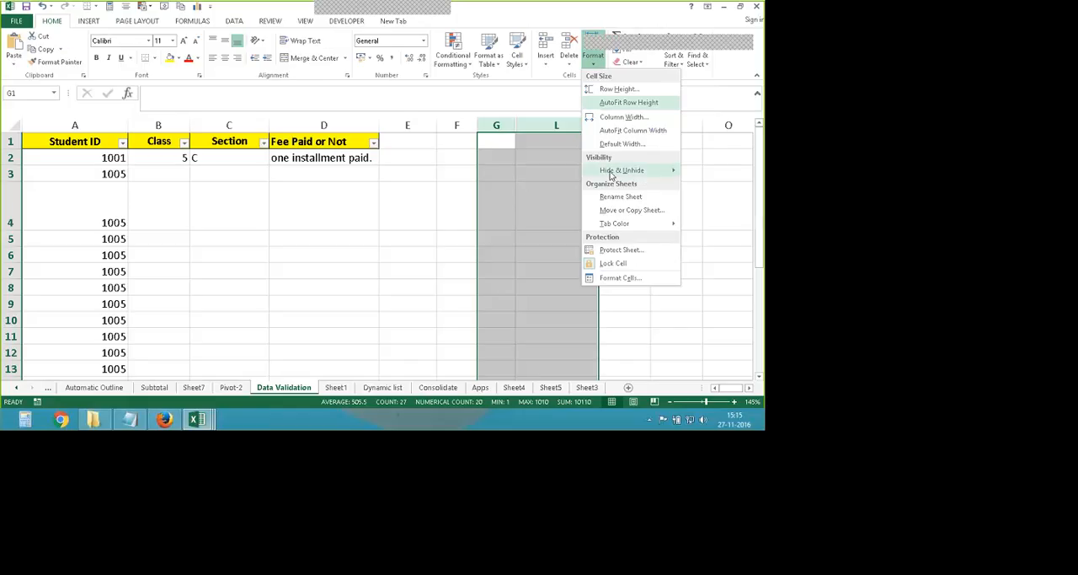
mouse_move(612, 172)
left_click(723, 227)
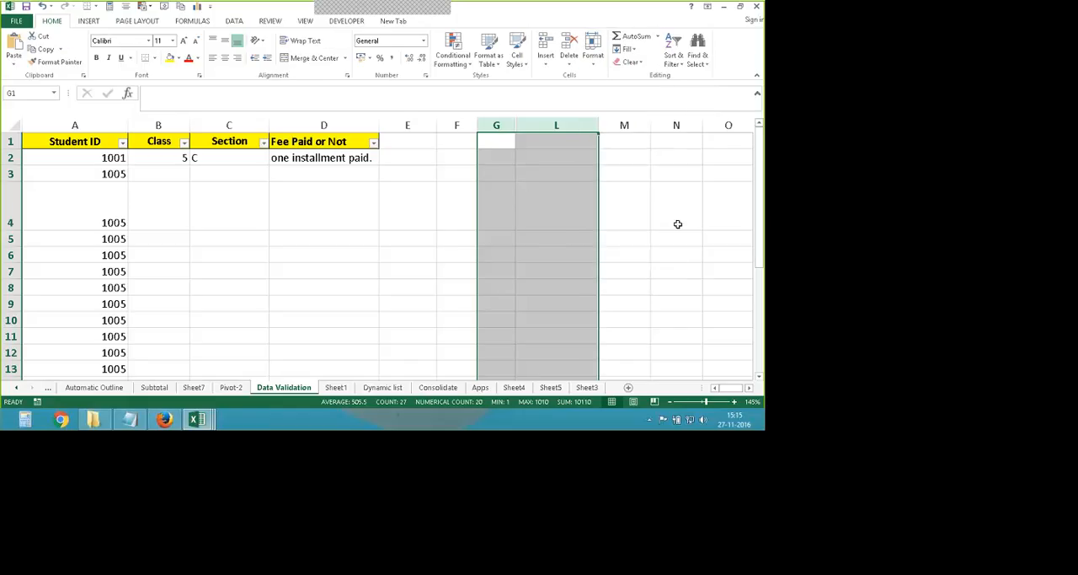
left_click(697, 303)
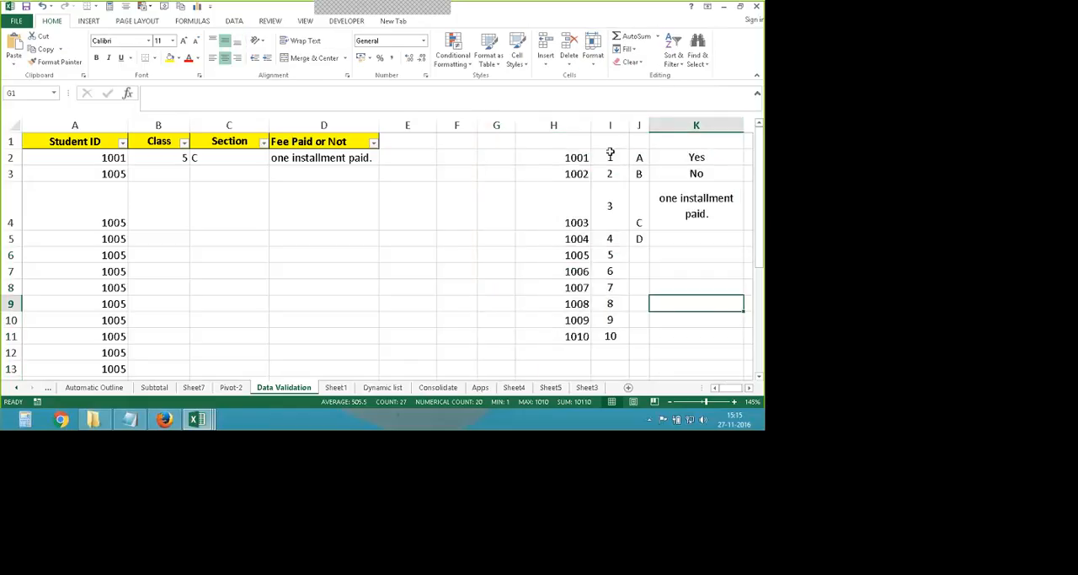
- Clear the Fee Paid source entries in K2:K4
left_click_drag(696, 157, 697, 225)
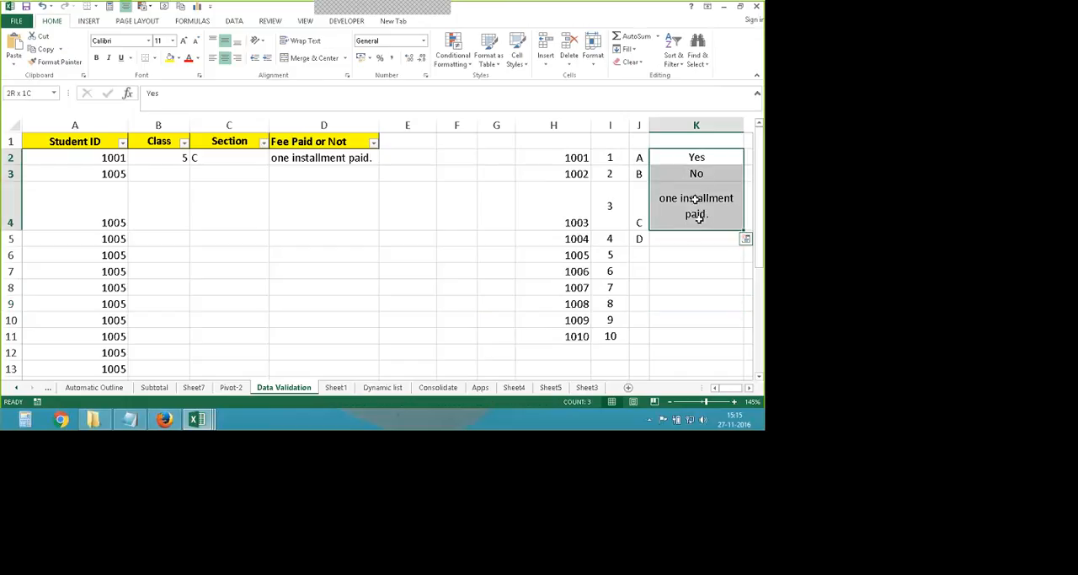
key("Delete")
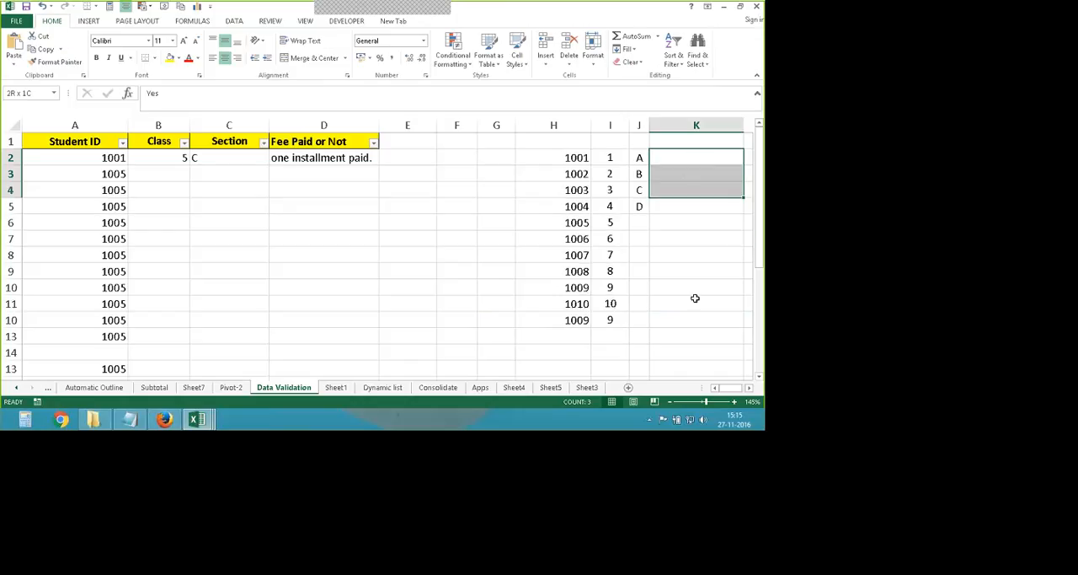
left_click(696, 301)
- Test the Fee Paid dropdown in D2 by choosing a blank entry, and undo the change to D2
left_click(358, 159)
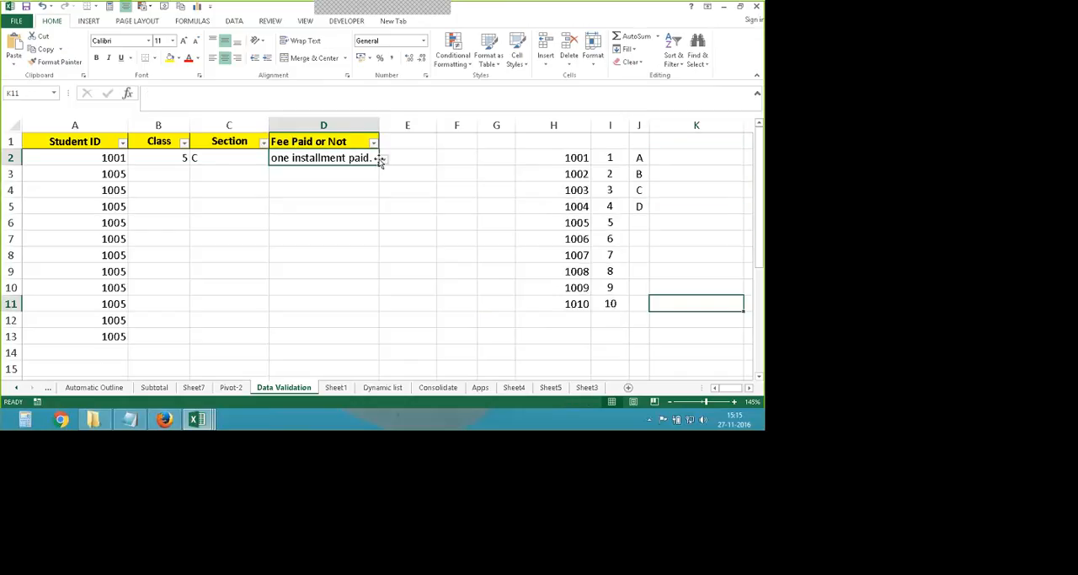
left_click(383, 160)
left_click(334, 187)
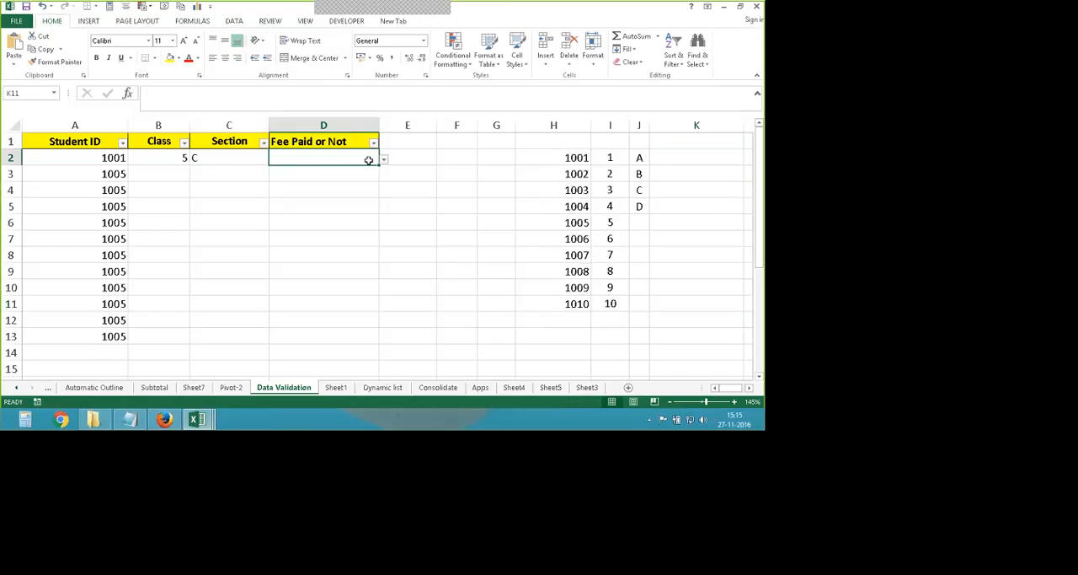
left_click(384, 159)
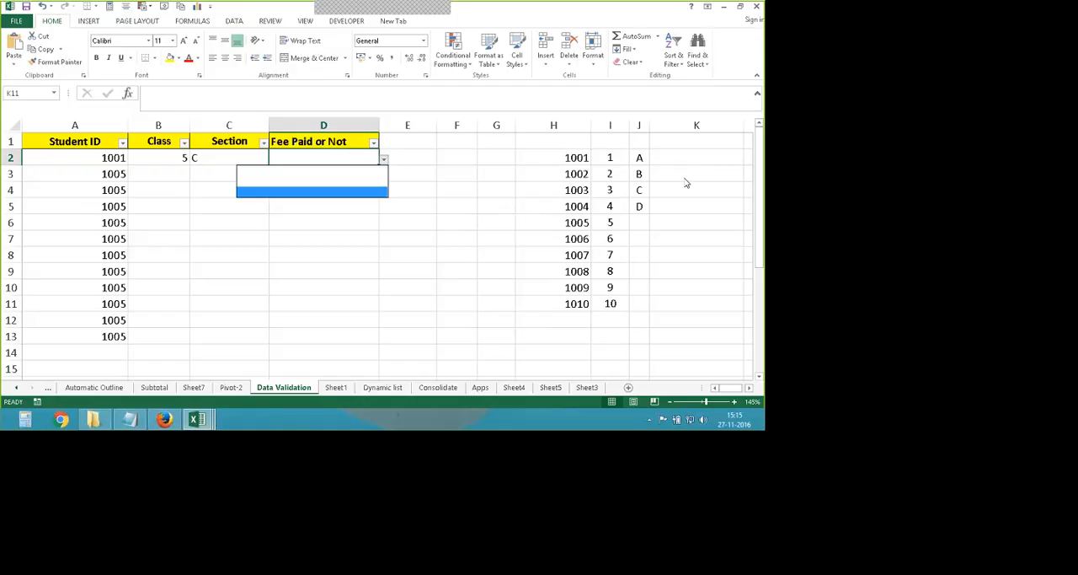
left_click(360, 173)
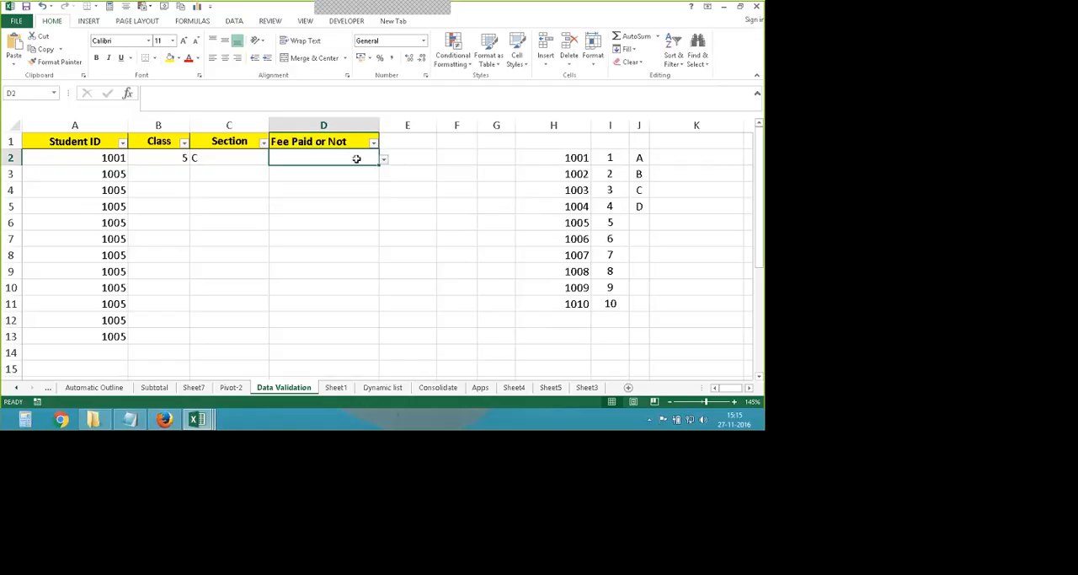
left_click(384, 159)
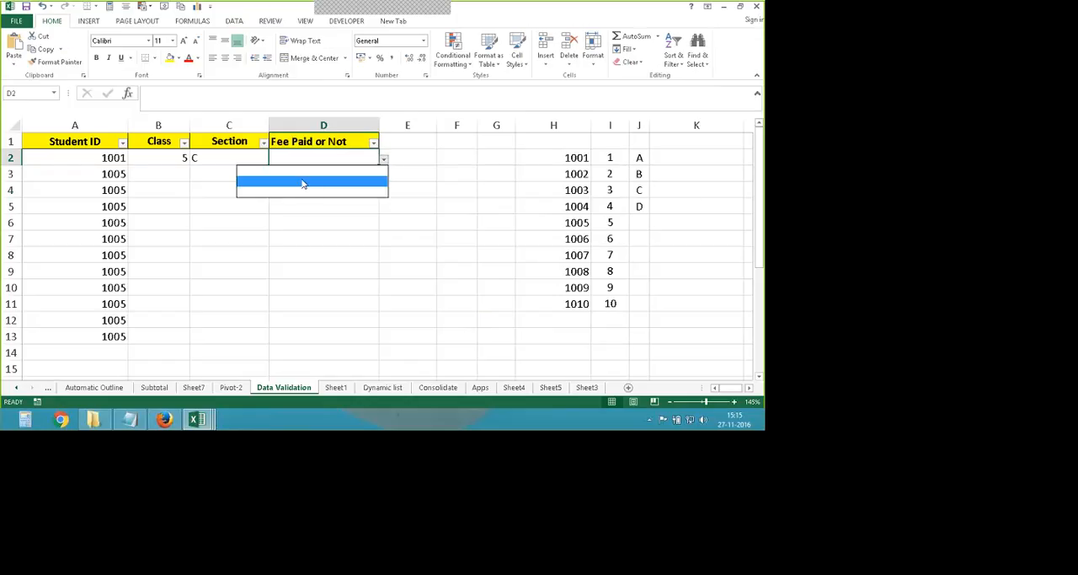
left_click(397, 230)
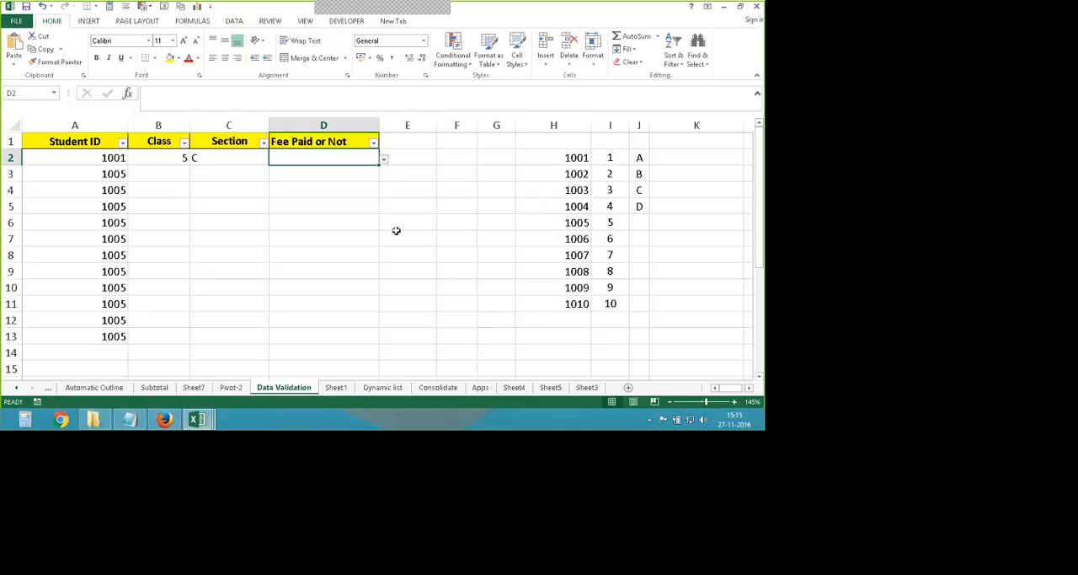
key("ctrl+z")
left_click(371, 226)
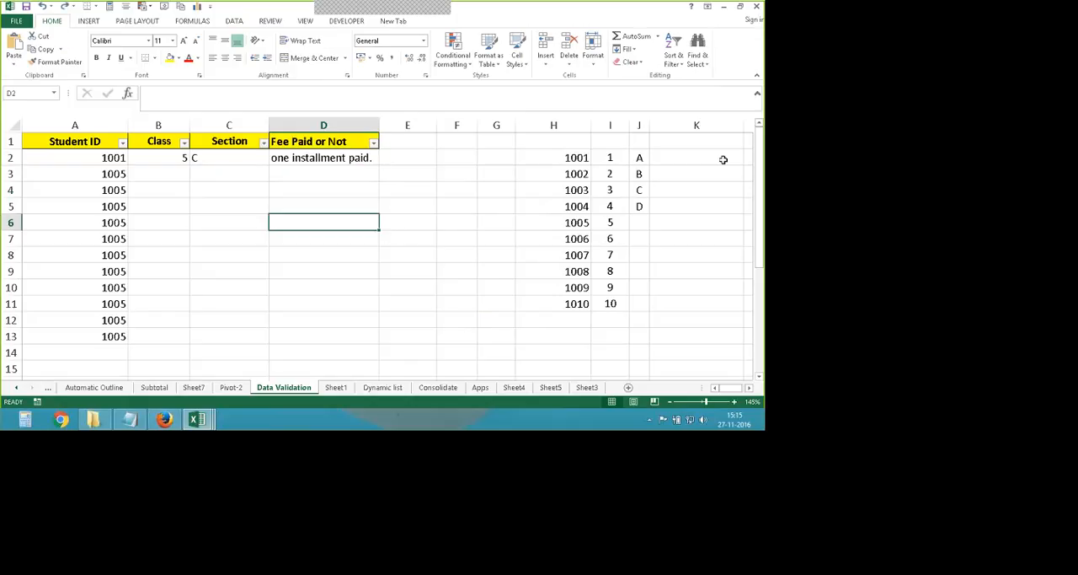
- Select the cleared source cells K2:K5 and check the Fee Paid dropdown list in D2 again
left_click_drag(724, 160, 671, 165)
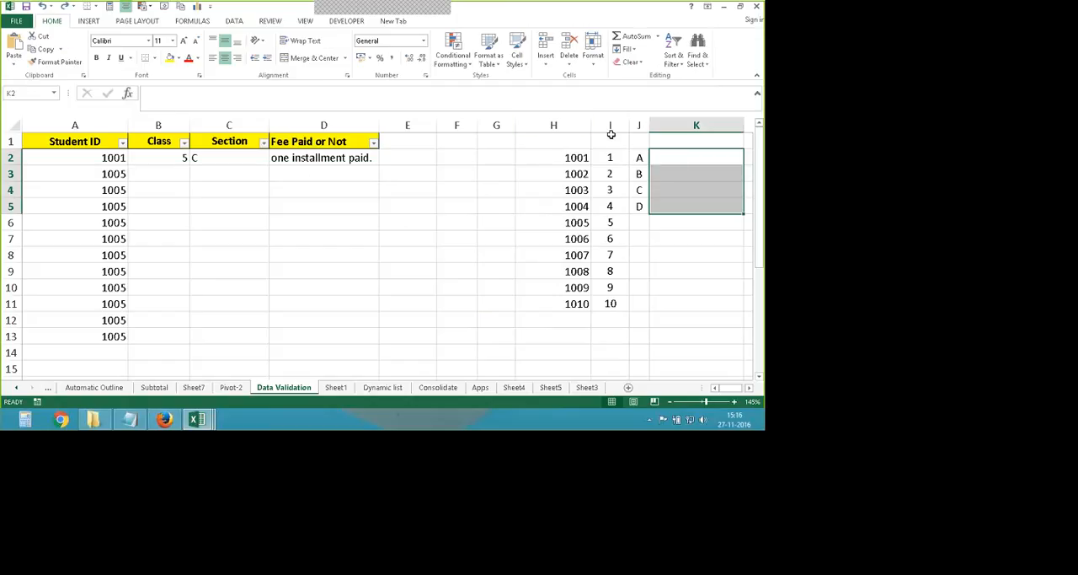
left_click(376, 162)
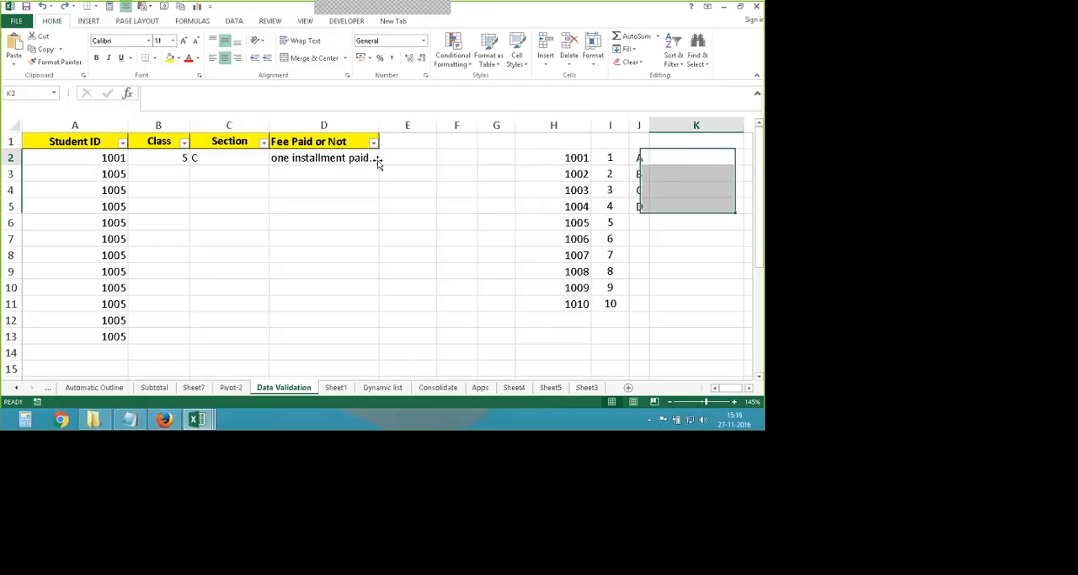
left_click(382, 164)
left_click(376, 160)
left_click(384, 159)
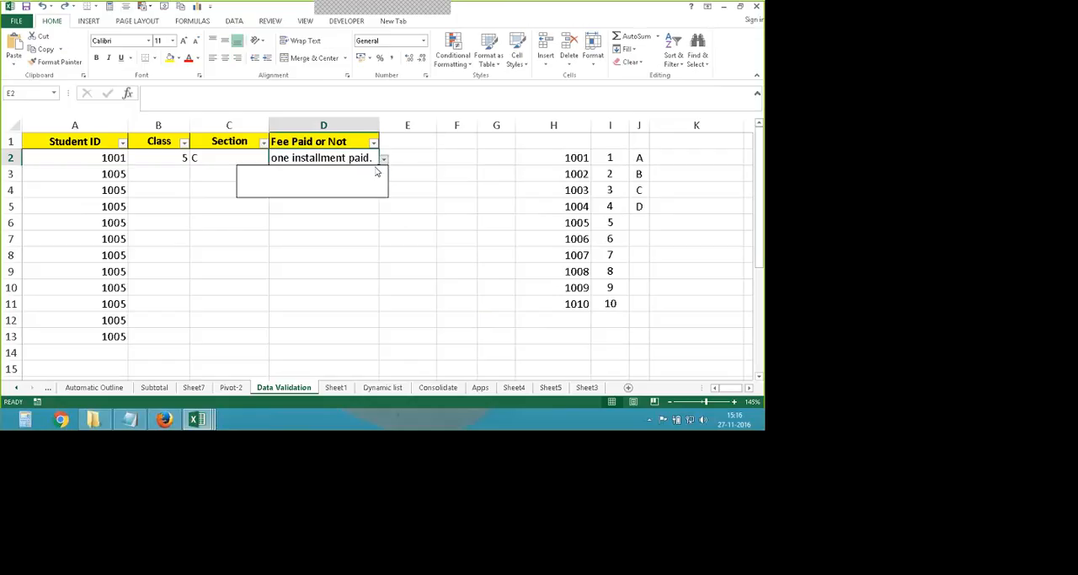
left_click(332, 189)
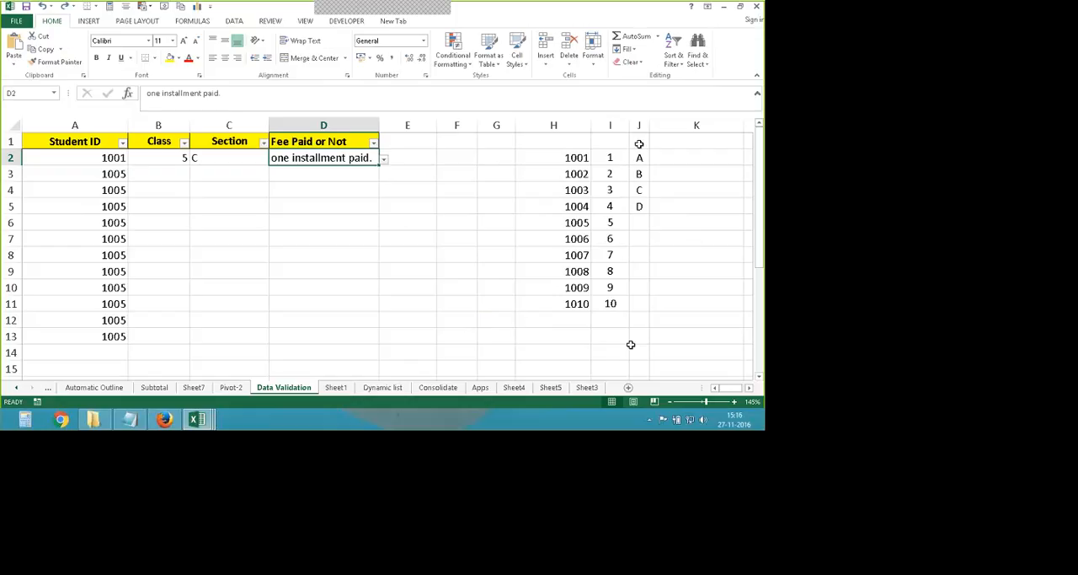
- Look at the sheet options for hiding Sheet1, and return to the Data Validation sheet
right_click(335, 389)
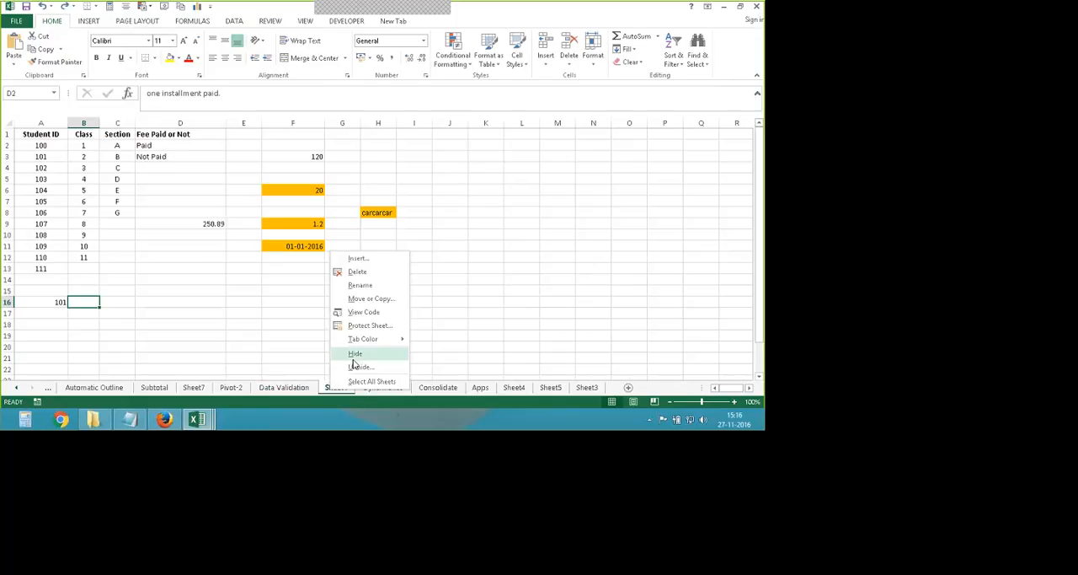
left_click(284, 386)
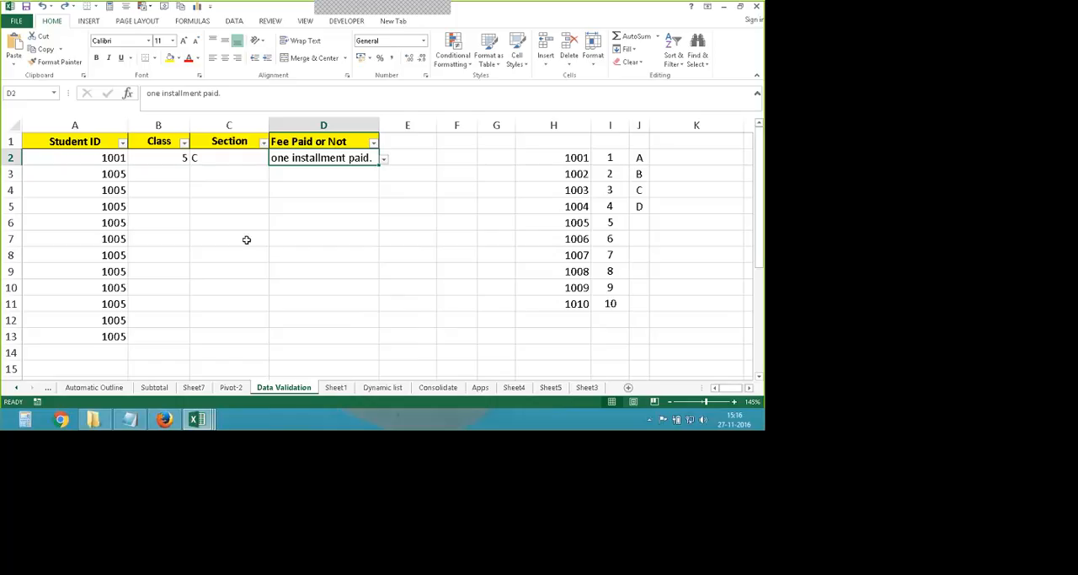
- Open the Data Validation settings for the empty cell D18 and choose Any value as the allowed type
scroll(247, 239, "down", 3)
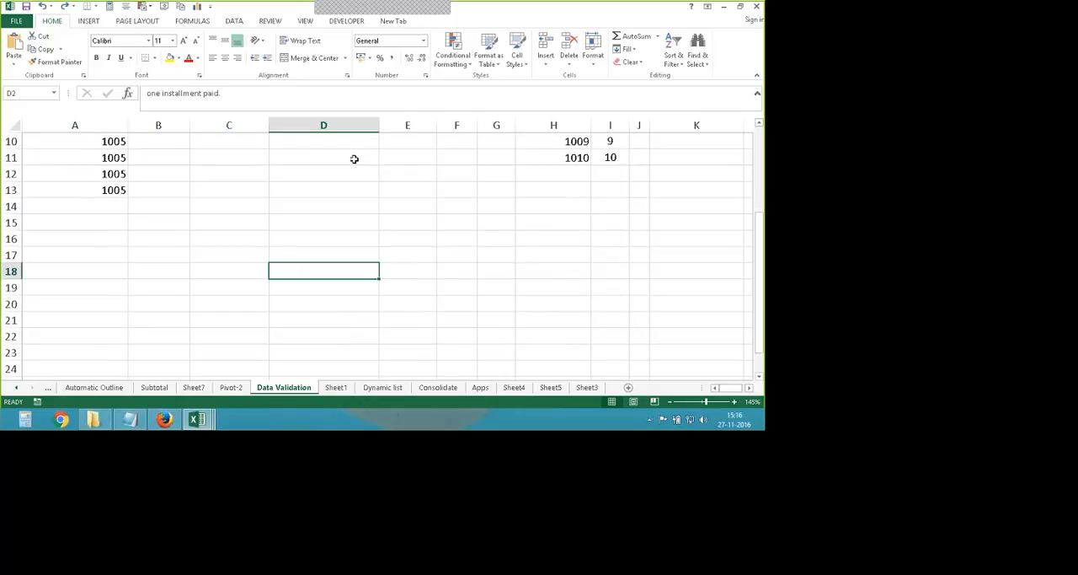
left_click(234, 21)
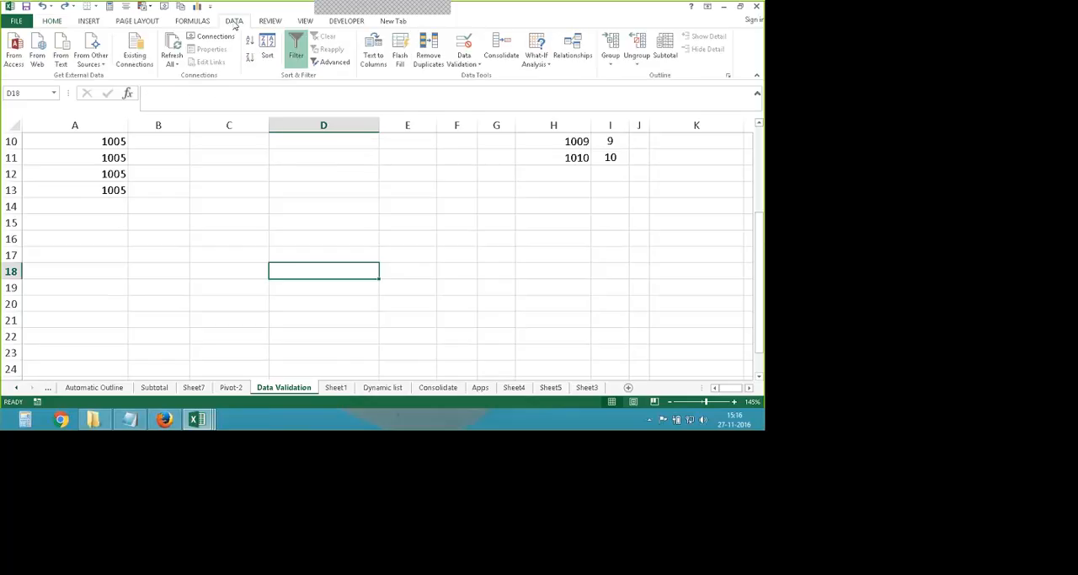
left_click(464, 63)
left_click(485, 76)
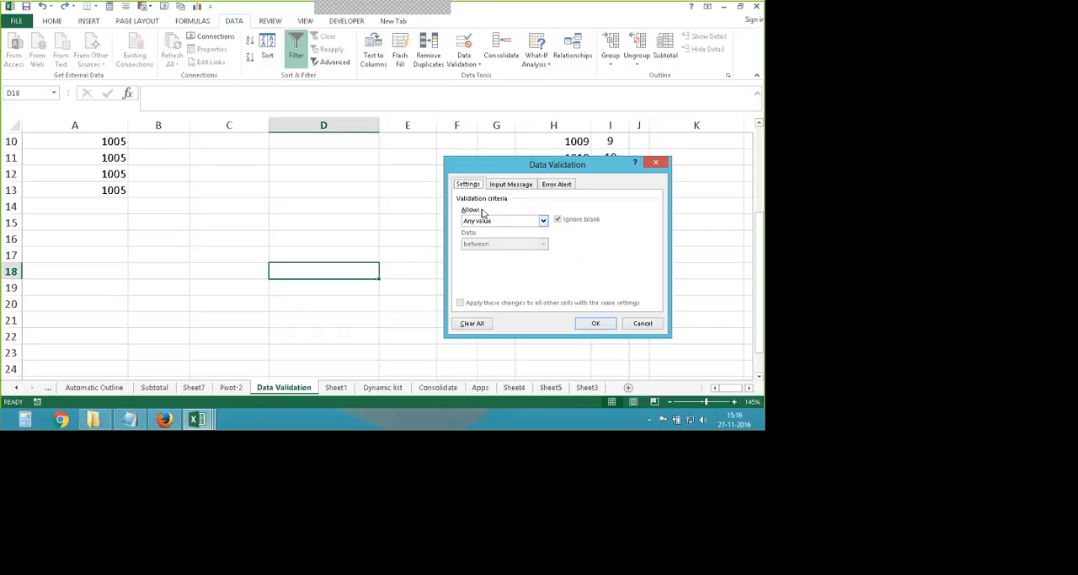
left_click(544, 220)
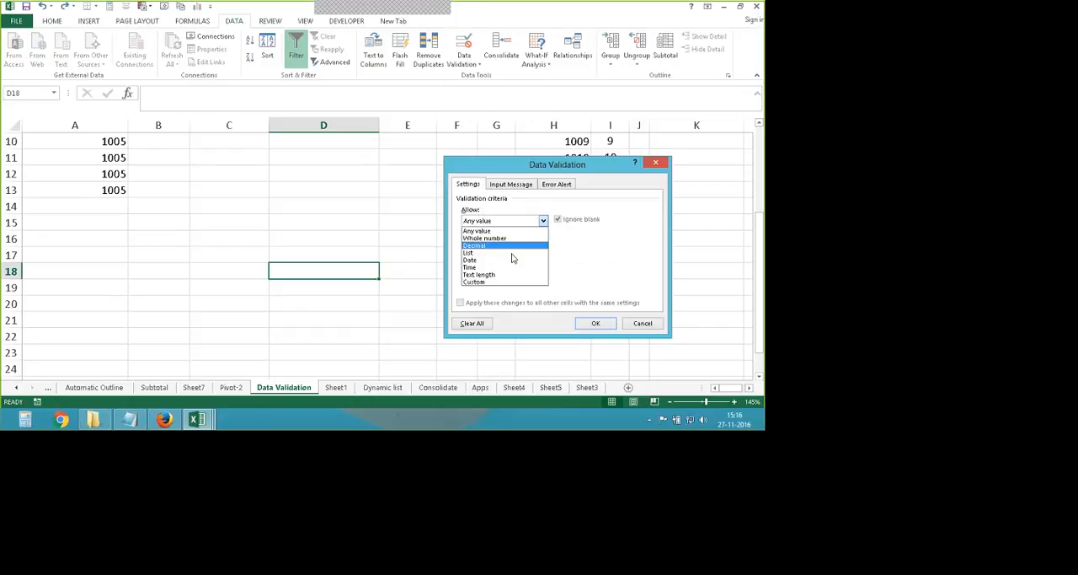
left_click(477, 230)
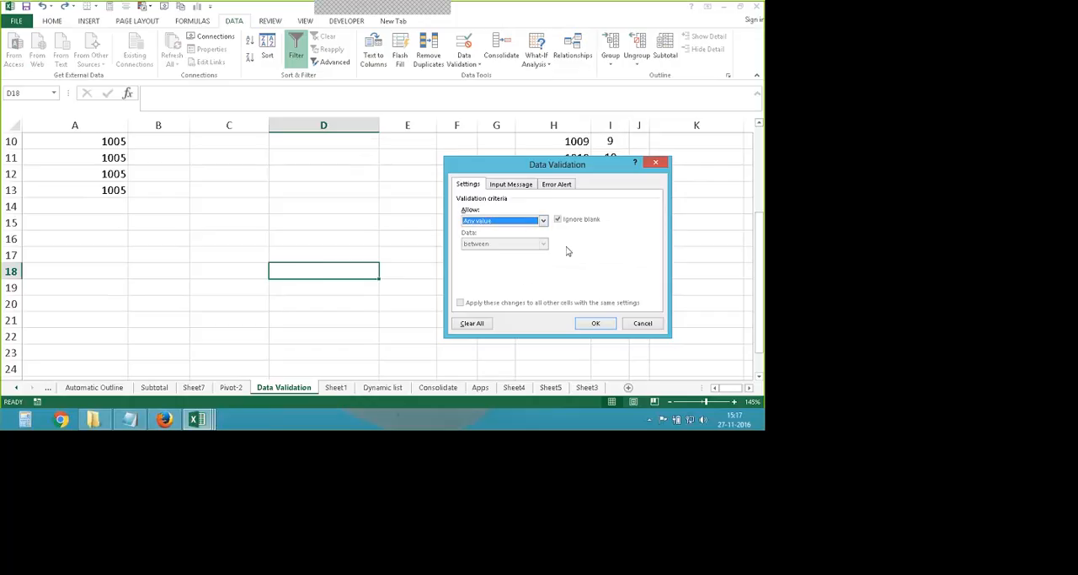
- Allow only whole numbers in D18 and choose the between condition
left_click(543, 220)
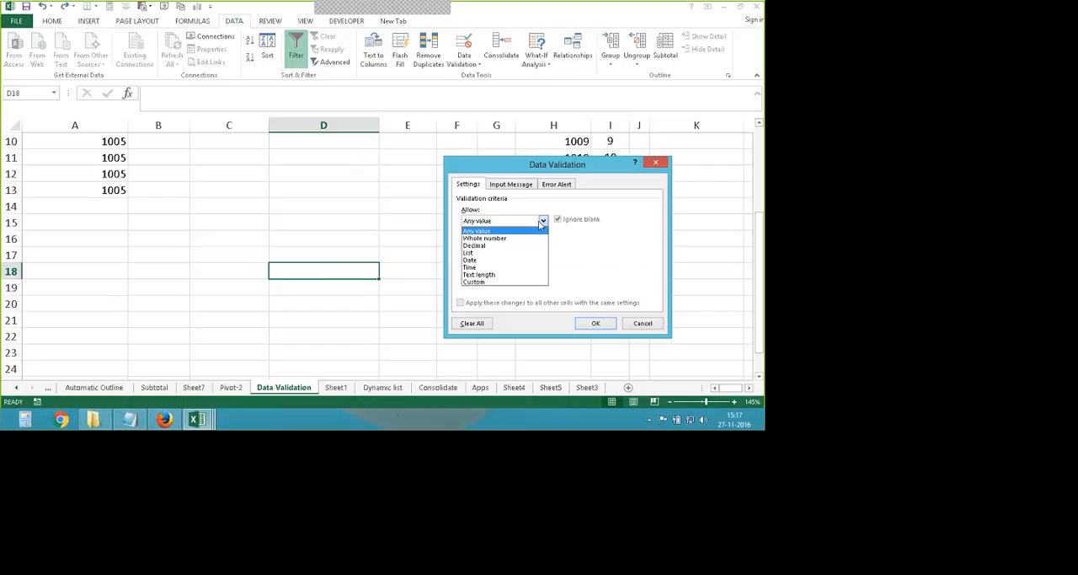
left_click(484, 237)
left_click_drag(469, 168, 459, 158)
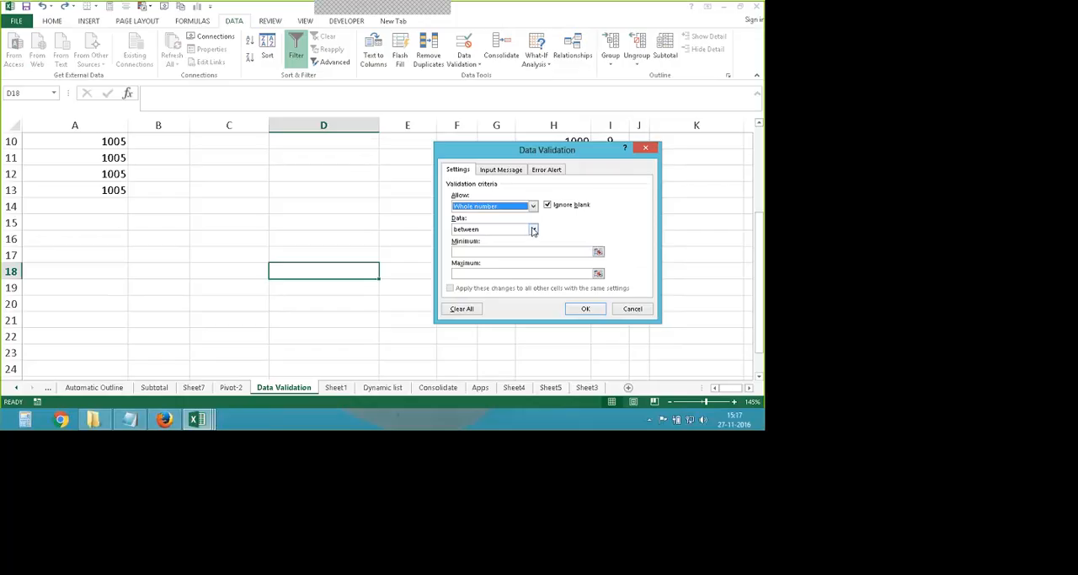
left_click(532, 230)
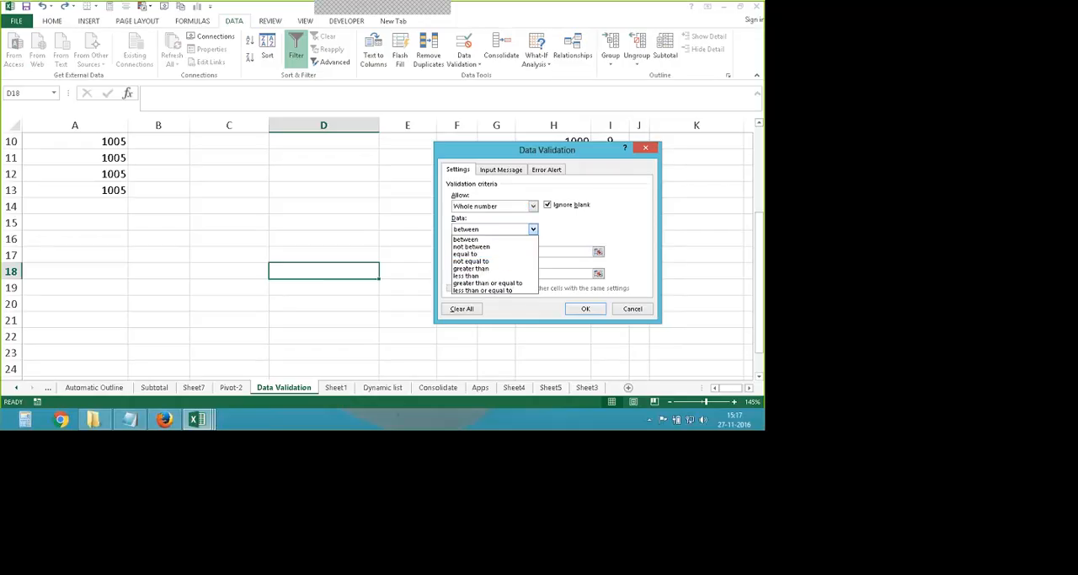
left_click(470, 240)
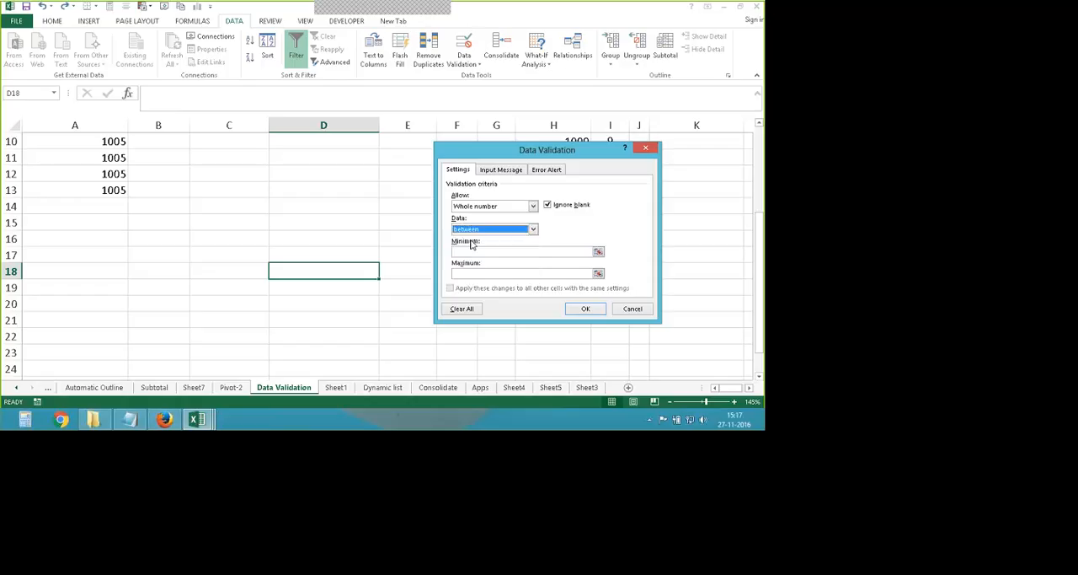
- Preview the equal to and not between conditions for D18, and return to the between condition
left_click(515, 231)
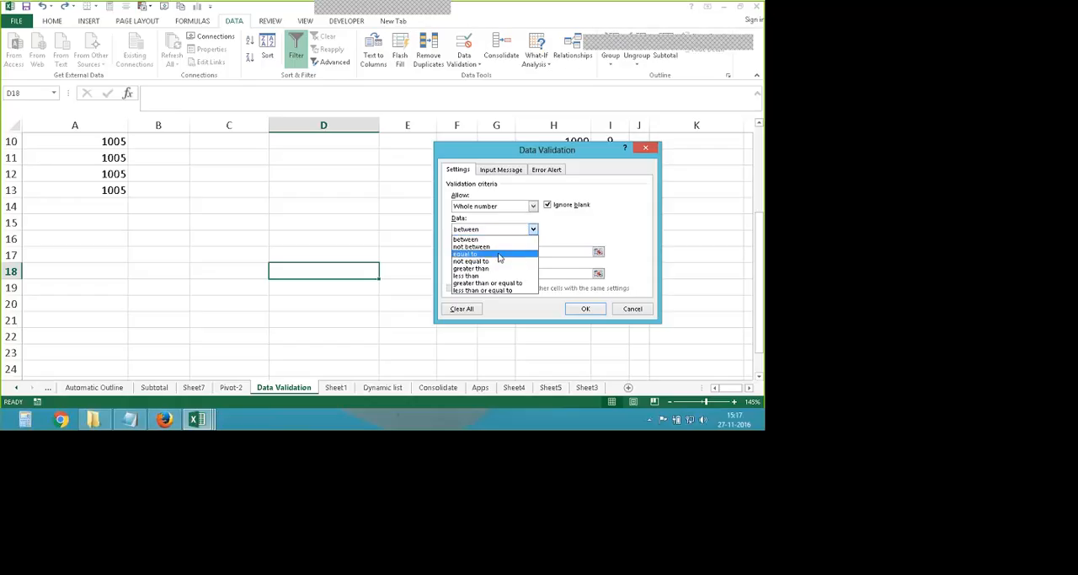
left_click(498, 254)
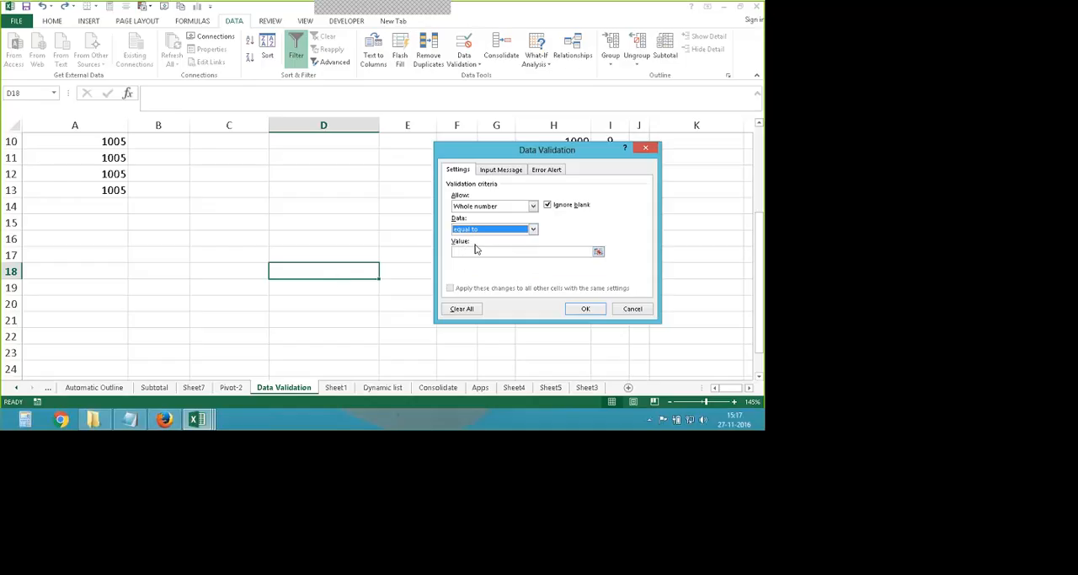
left_click(533, 229)
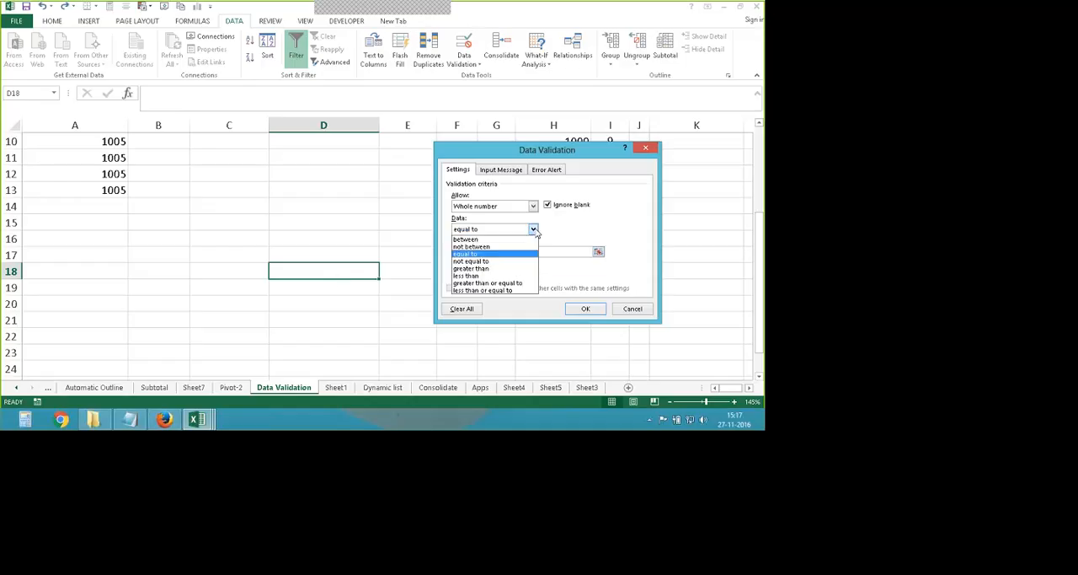
left_click(495, 246)
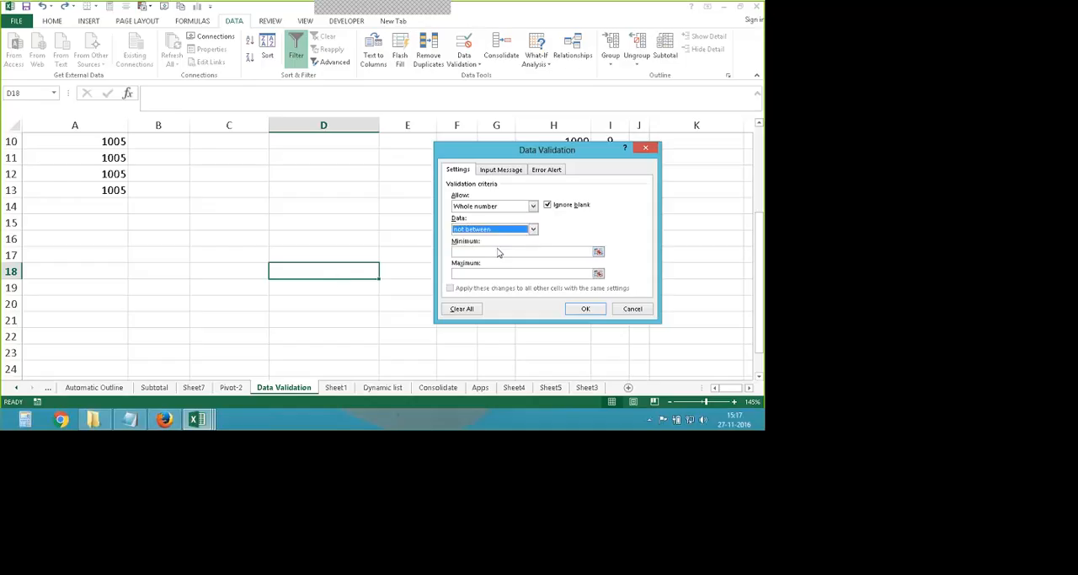
left_click(532, 229)
left_click(485, 240)
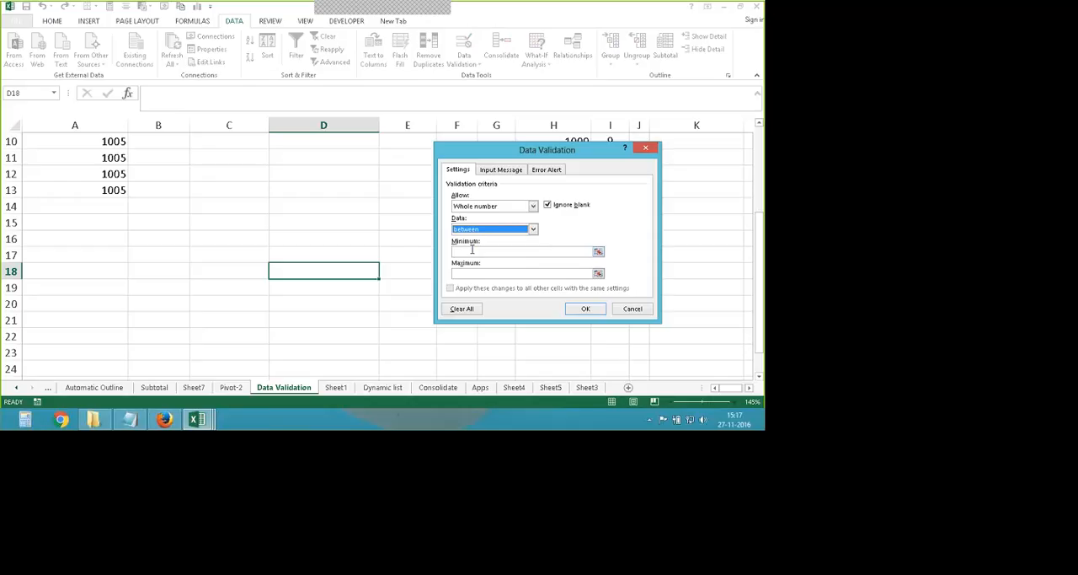
- Set the minimum to 5 and the maximum to 50 for D18's whole-number rule
left_click(474, 250)
type("5")
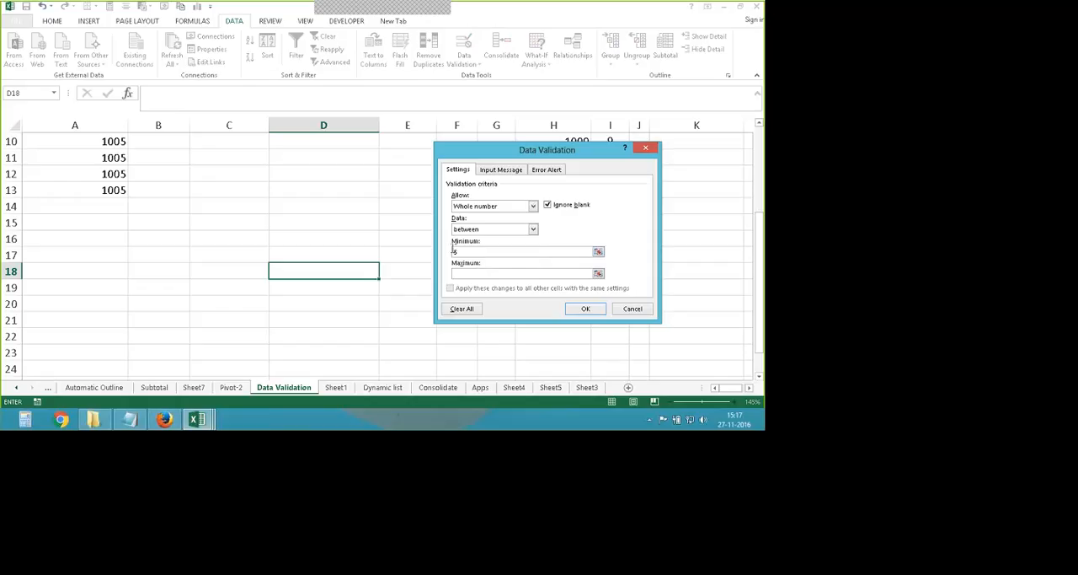
double_click(454, 251)
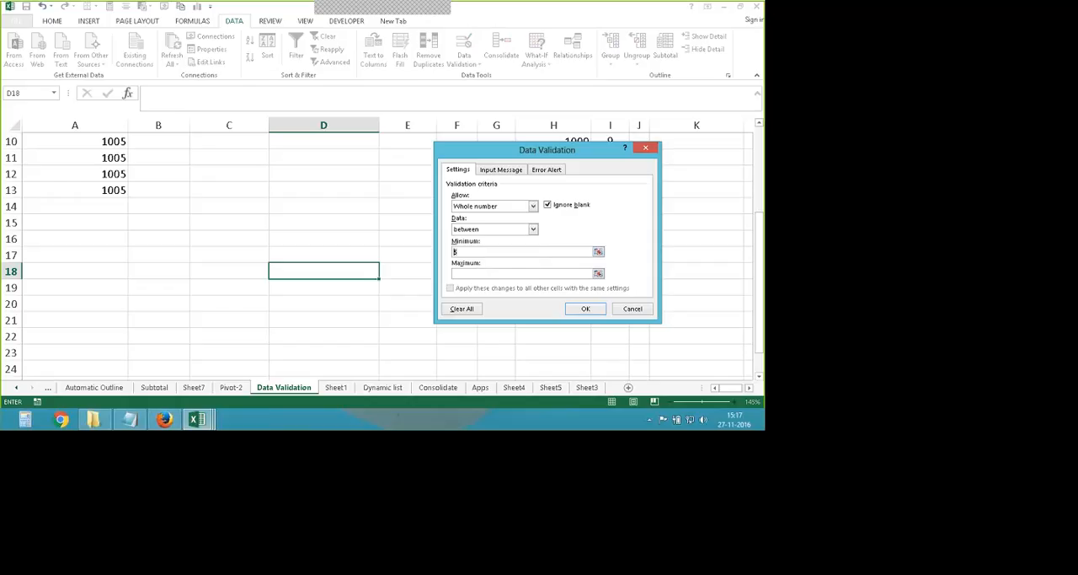
left_click(475, 274)
type("50")
- Look through the input message and error alert settings, and apply the whole-number rule to D18
left_click(510, 171)
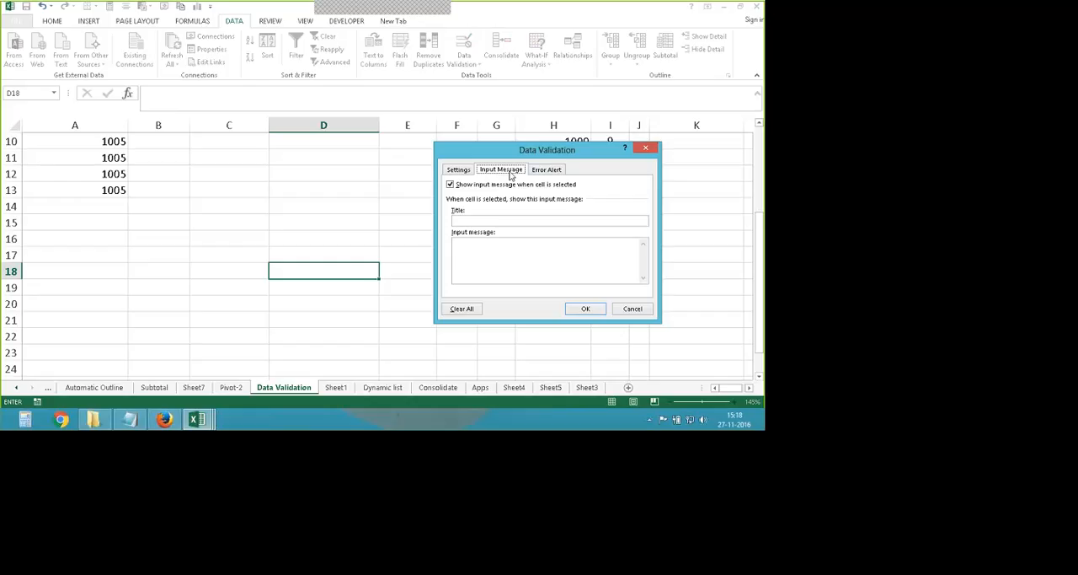
left_click(546, 169)
left_click(459, 169)
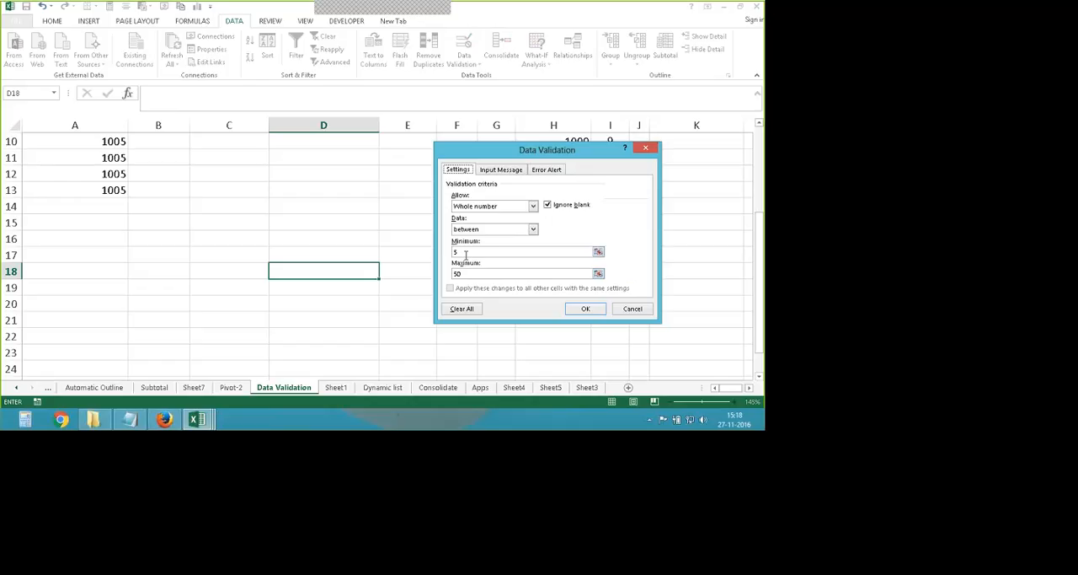
left_click(465, 255)
key("Return")
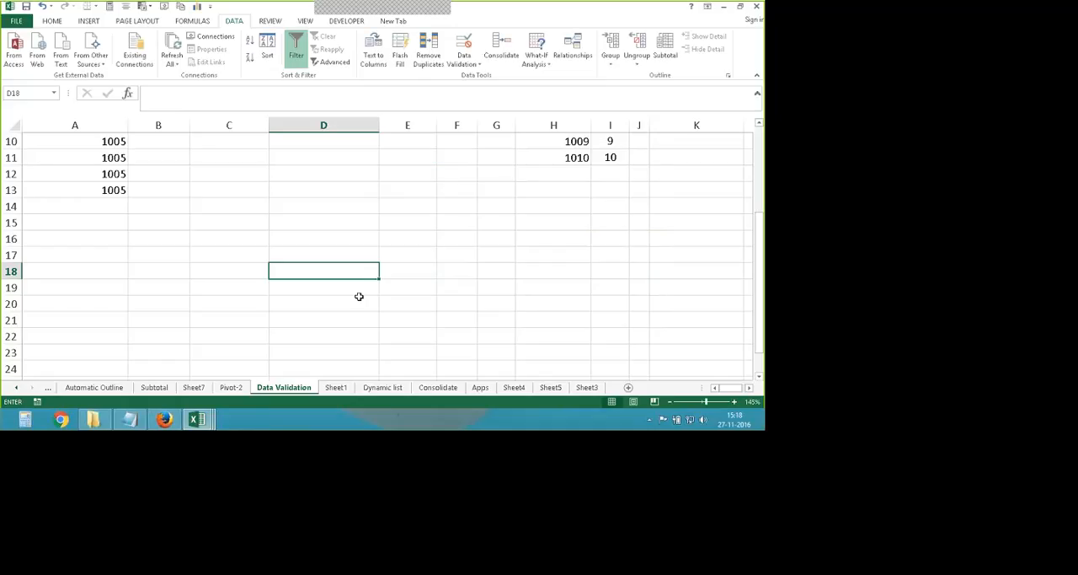
key("Return")
- Test the D18 rule with allowed values by entering 6 and replacing it with 50
left_click(340, 270)
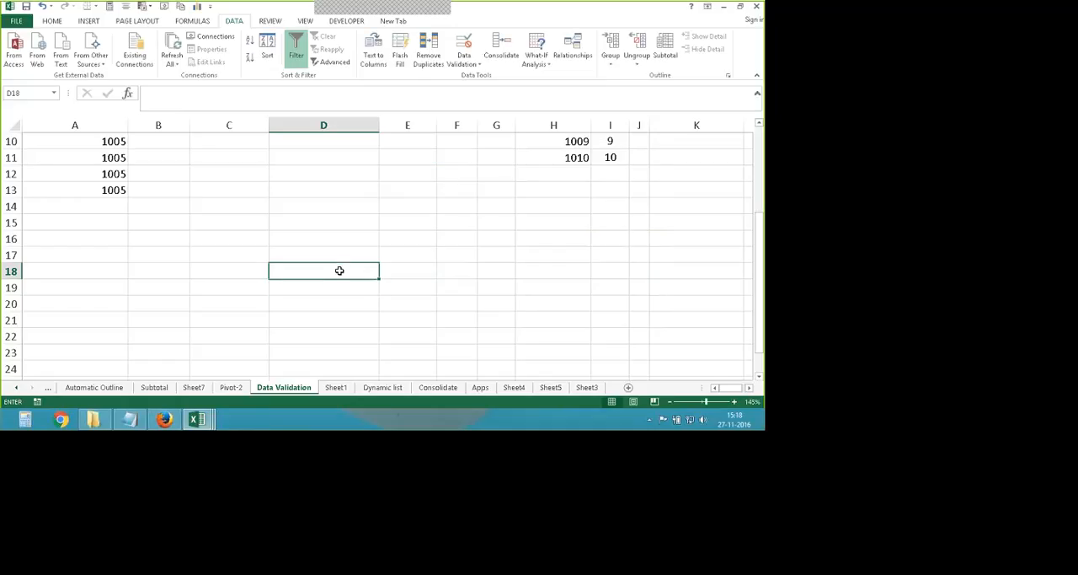
type("5")
key("Return")
left_click(336, 270)
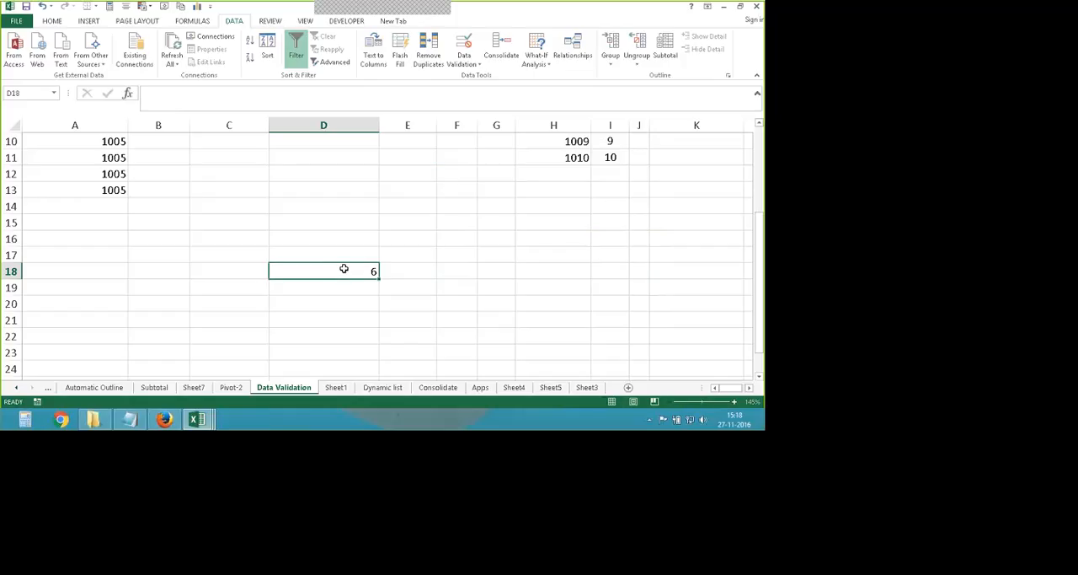
type("50")
key("Return")
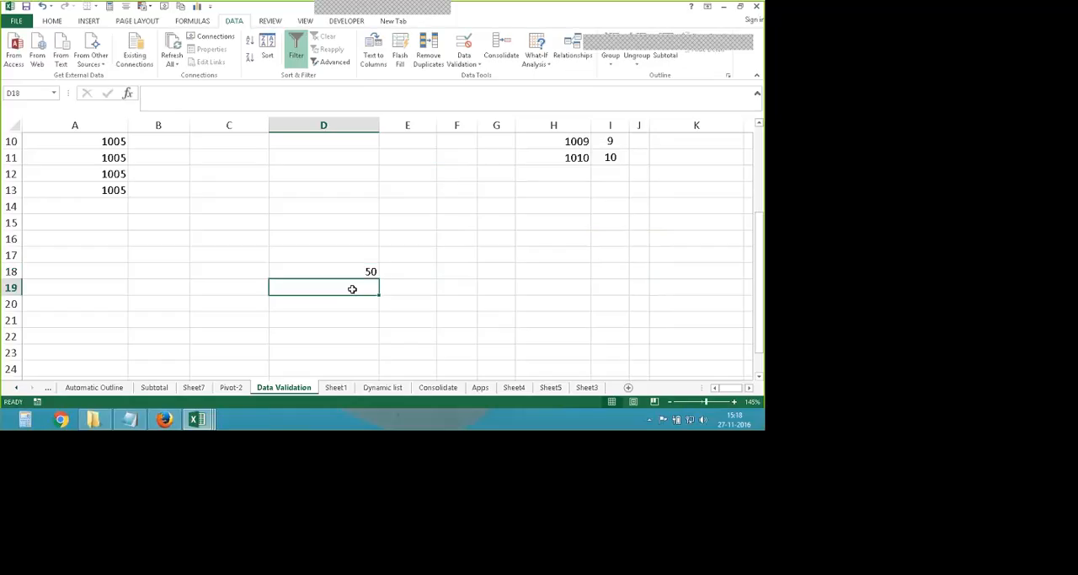
- Try entering the out-of-range values 51 and 4 in D18, then 51 once more, cancelling each entry
left_click(350, 273)
type("51")
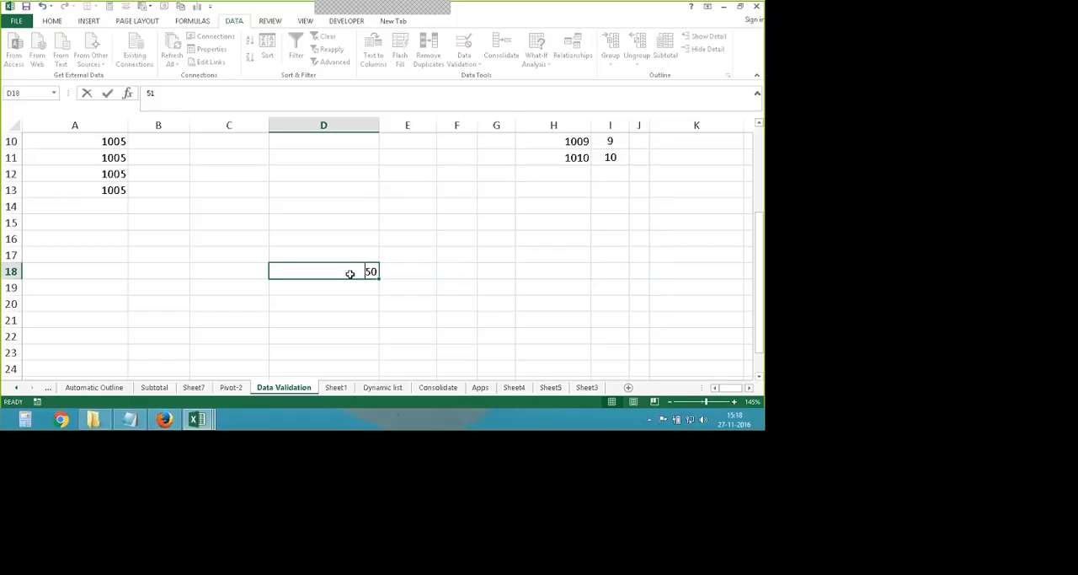
key("Return")
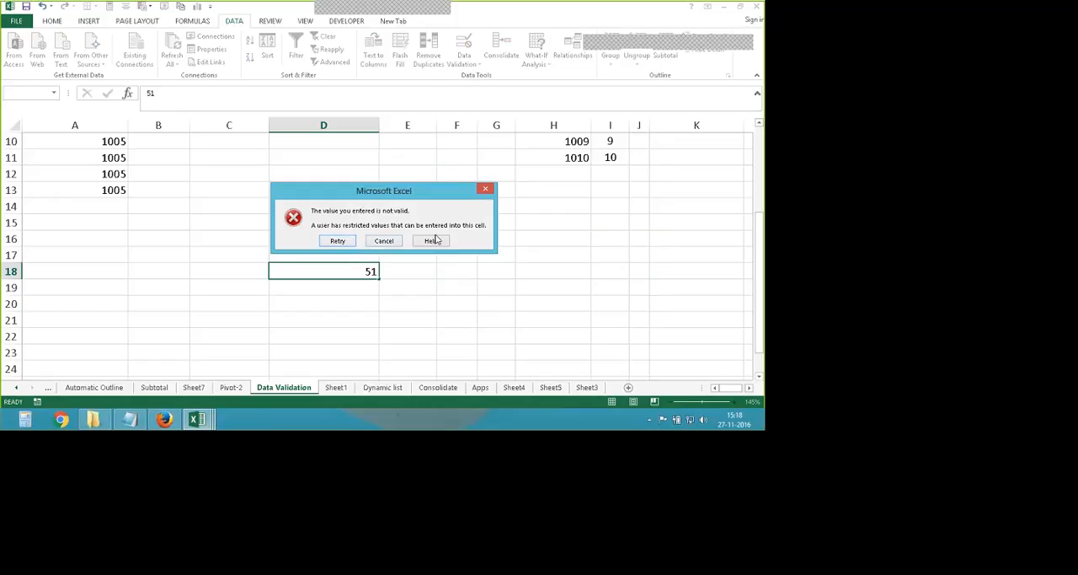
left_click(386, 241)
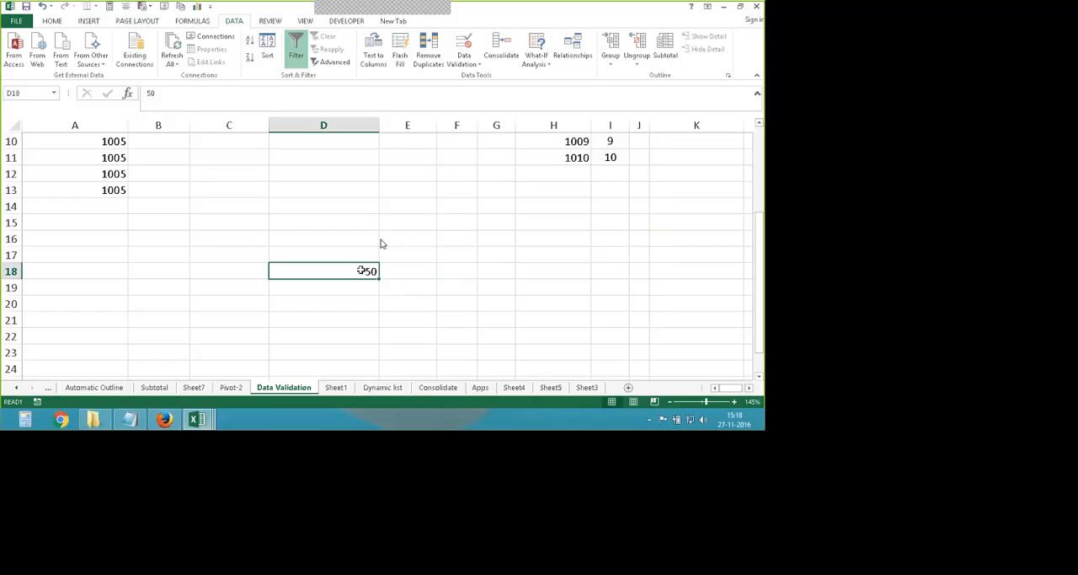
type("4")
key("Return")
key("Escape")
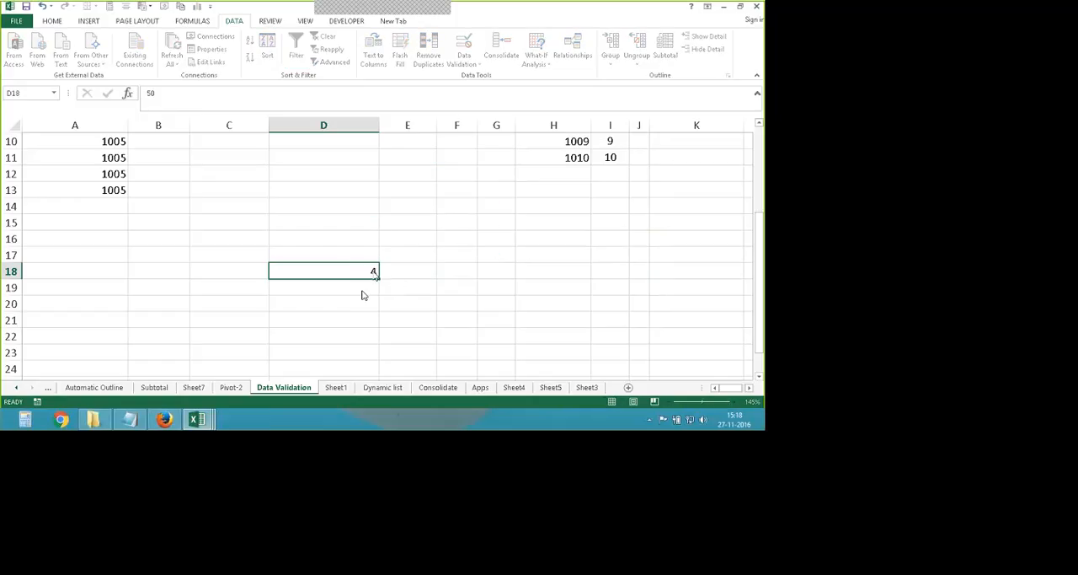
type("51")
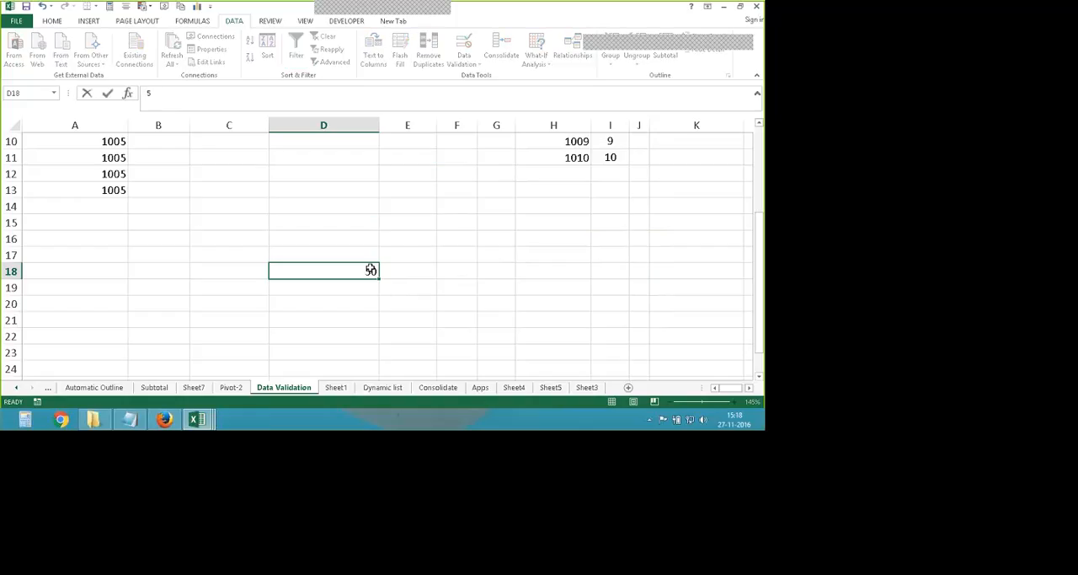
key("Return")
key("Return")
key("Escape")
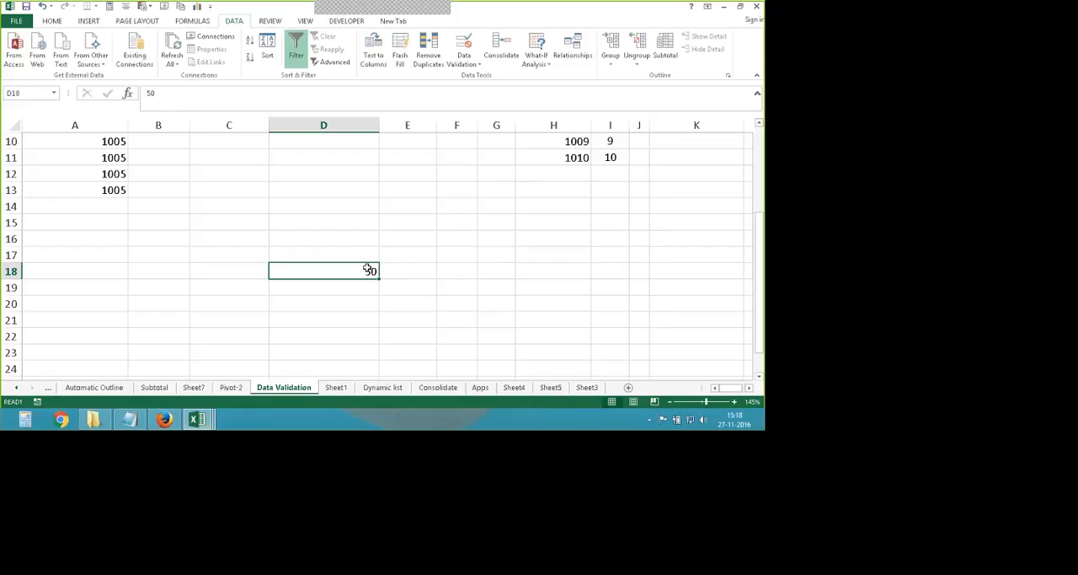
- Try entering the decimal values 50.5 and 49.5 in D18, and cancel the entry
type("50.5")
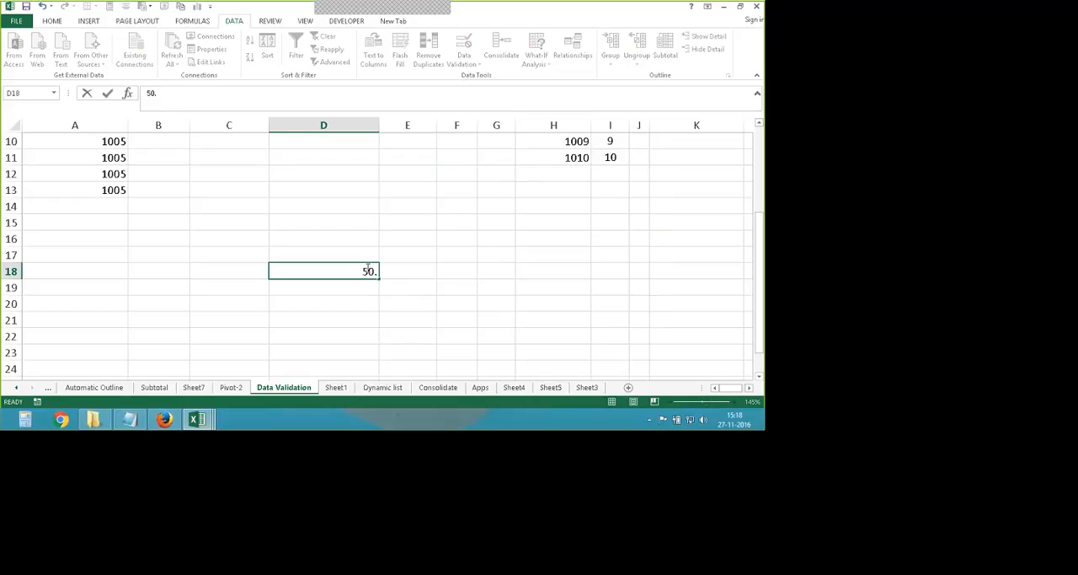
key("Return")
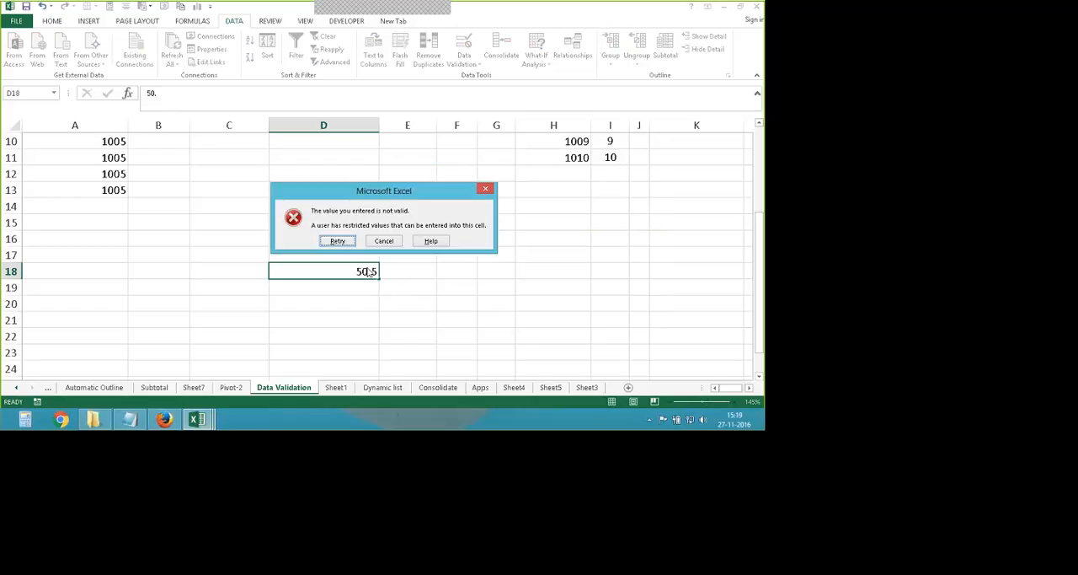
key("Return")
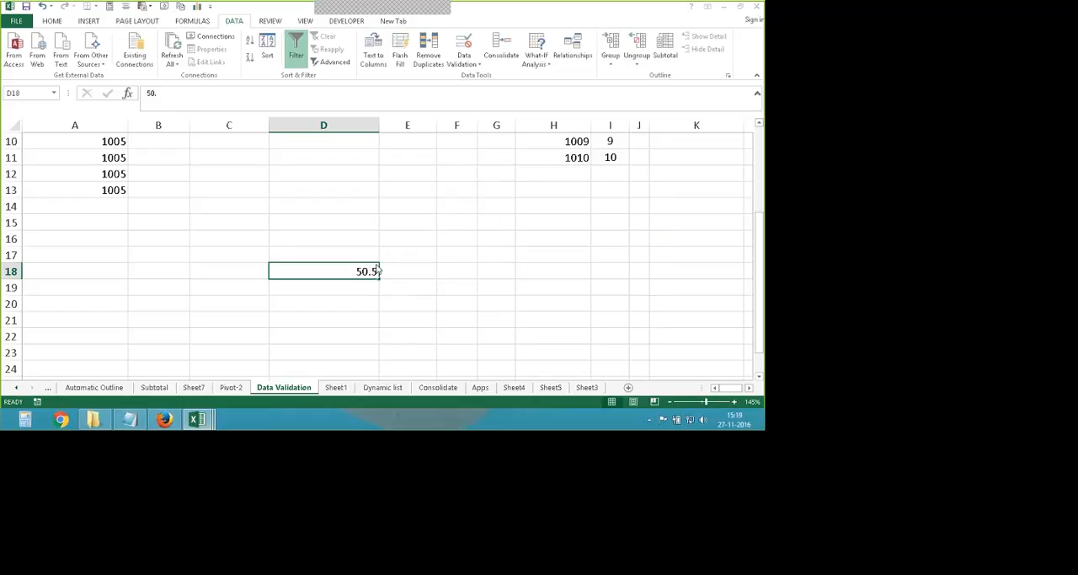
type("49")
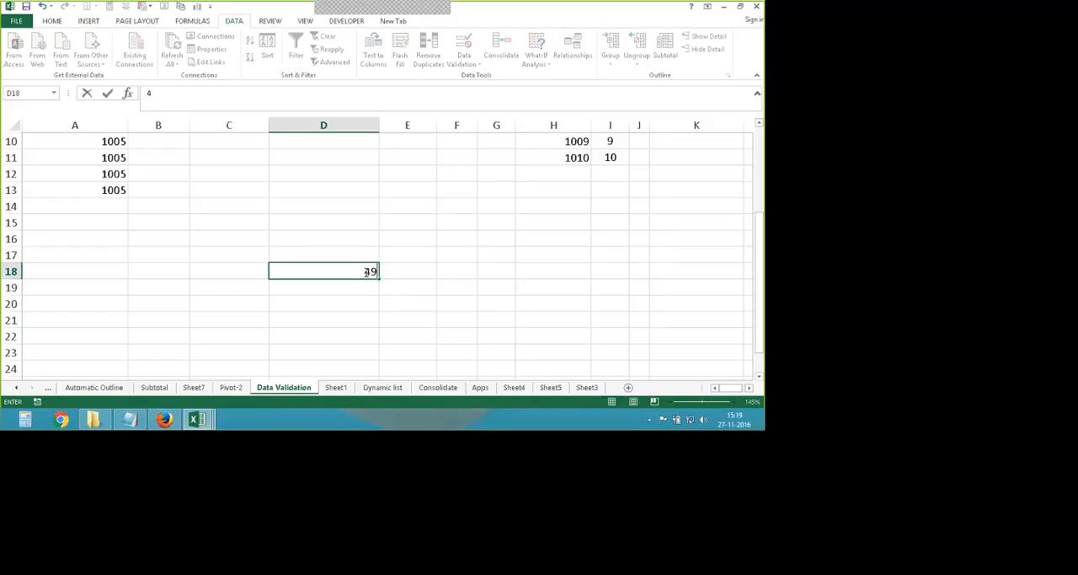
type(".5")
key("Return")
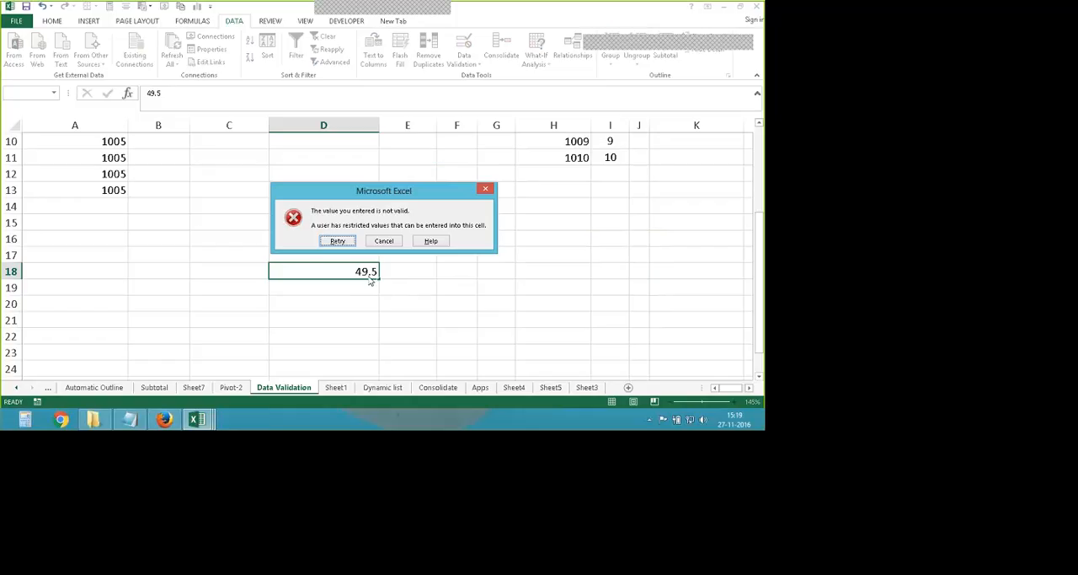
key("Tab")
key("Return")
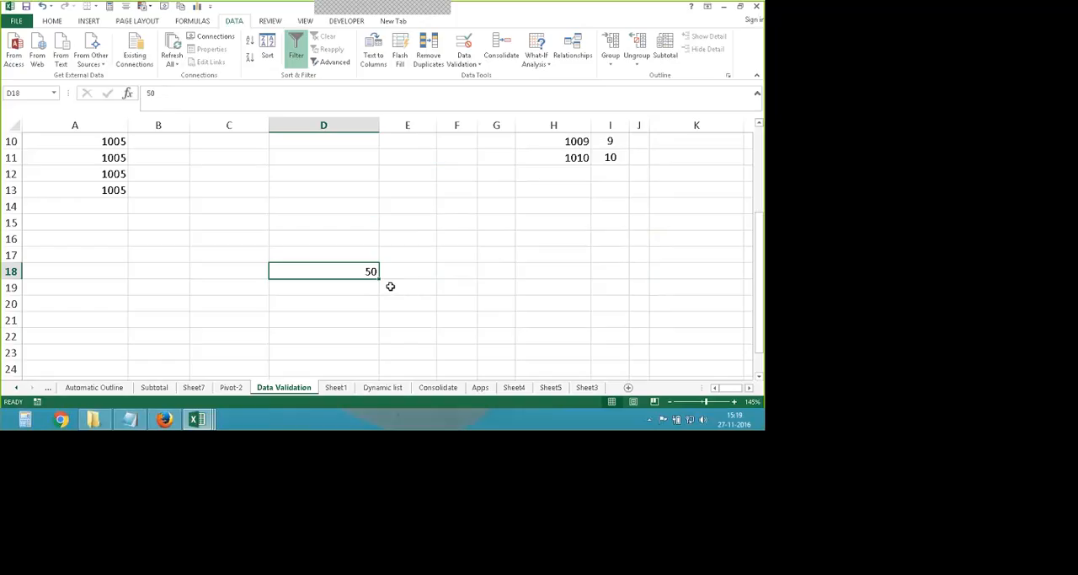
- Open the Data Validation settings for the empty cell D20 and allow only whole numbers
scroll(353, 265, "down", 1)
left_click(334, 256)
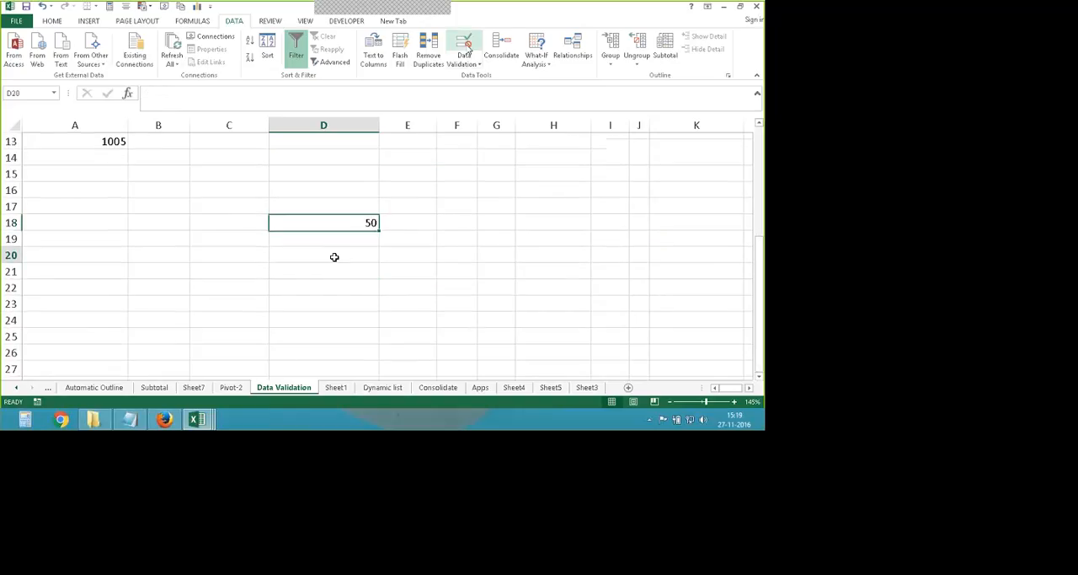
left_click(466, 49)
left_click(508, 206)
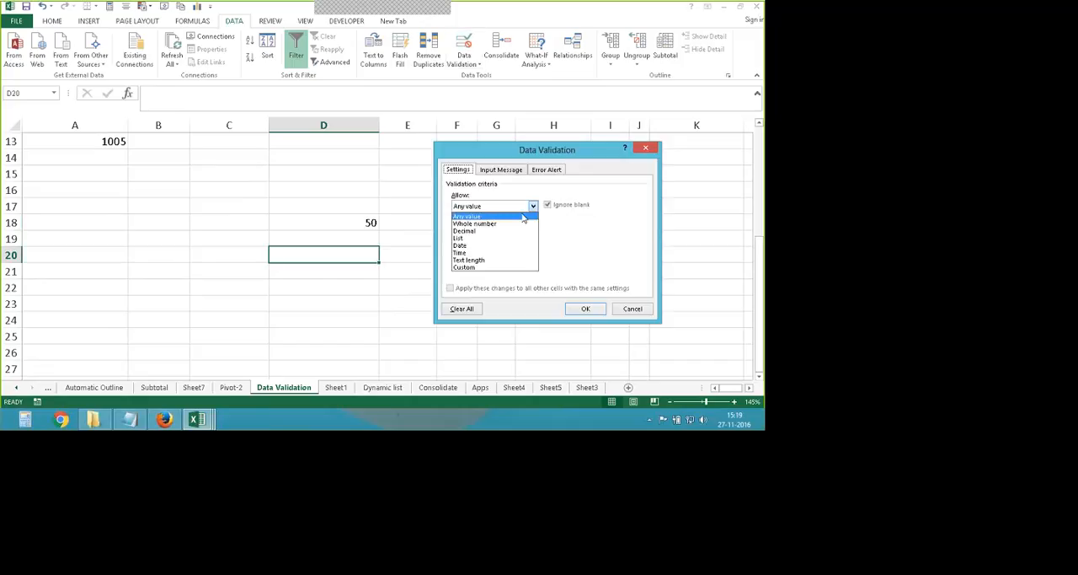
left_click(474, 223)
- Set the minimum to 5.00 and the maximum to 50.50 for D20's validation rule
left_click(470, 252)
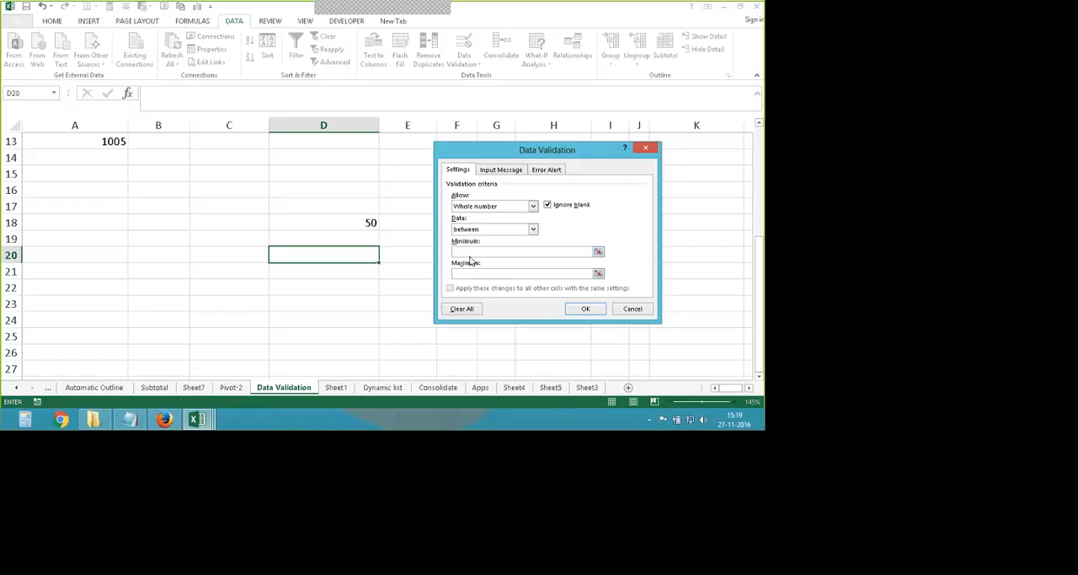
type("25")
left_click_drag(474, 254, 437, 257)
type("5.0")
left_click(455, 275)
type("50.50")
left_click(466, 251)
type("0")
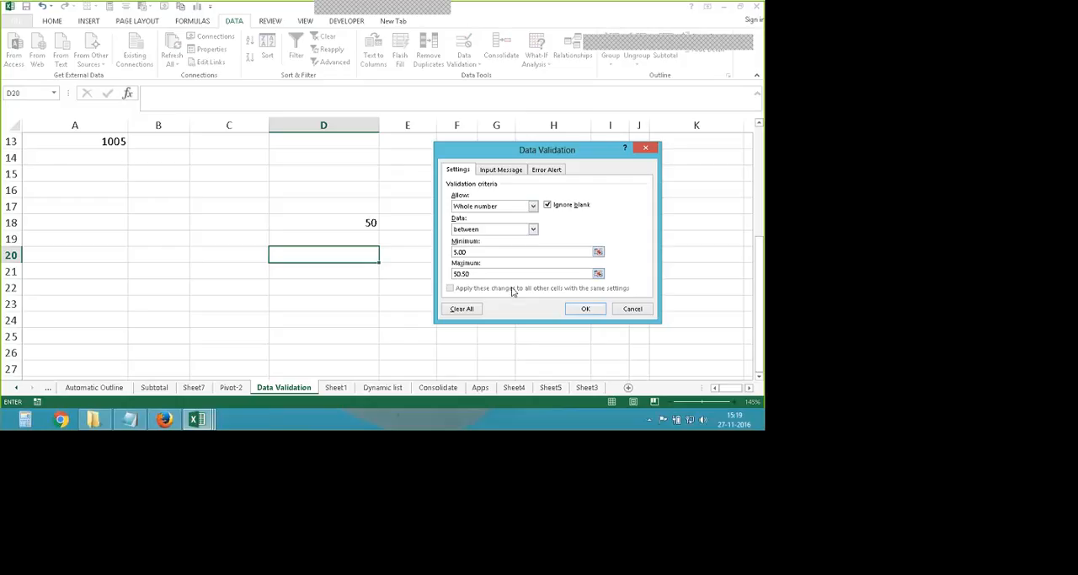
- Try to apply the whole-number rule with decimal limits to D20, and return to its validation settings
left_click(585, 308)
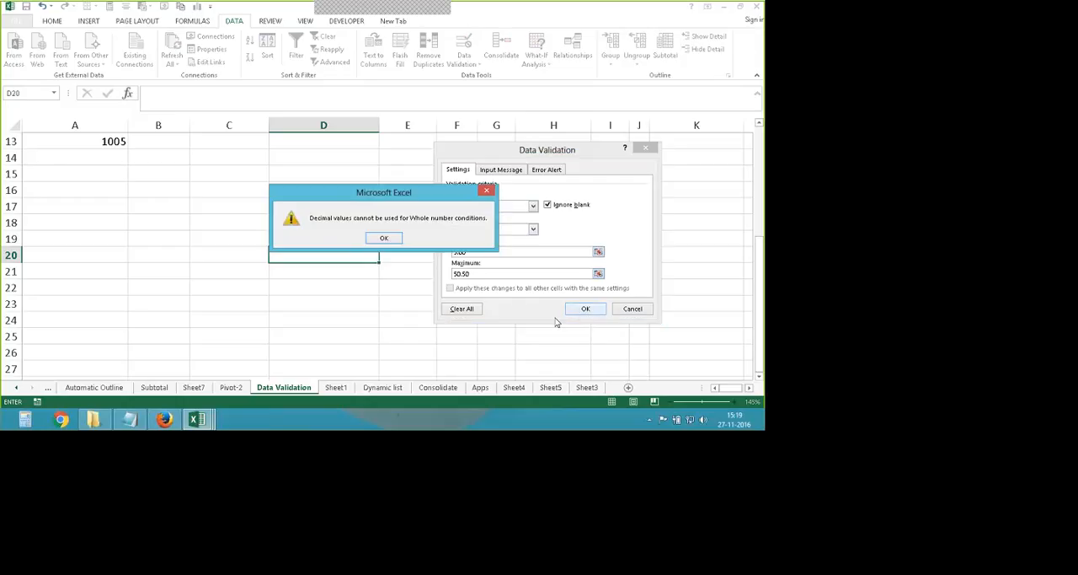
left_click_drag(400, 190, 235, 172)
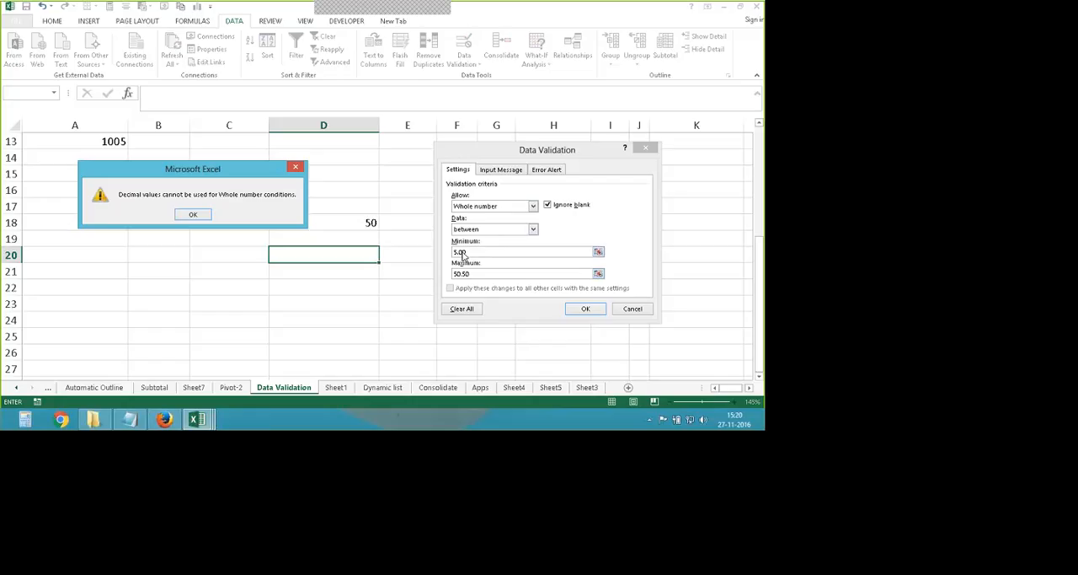
key("Return")
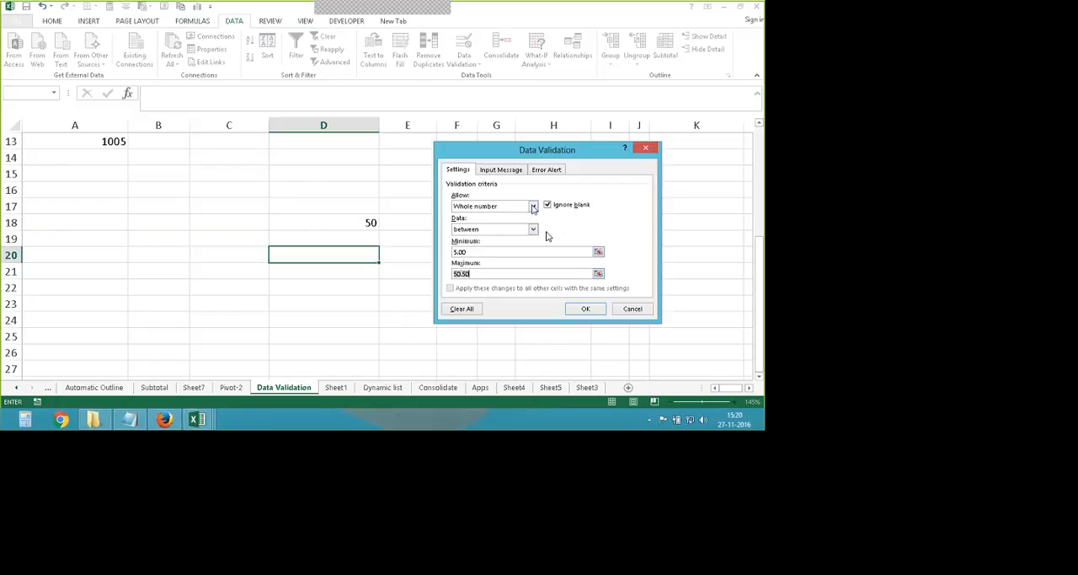
- Change D20's validation rule to allow decimals between 1.10 and 3.25, and apply it
left_click(533, 206)
left_click(486, 234)
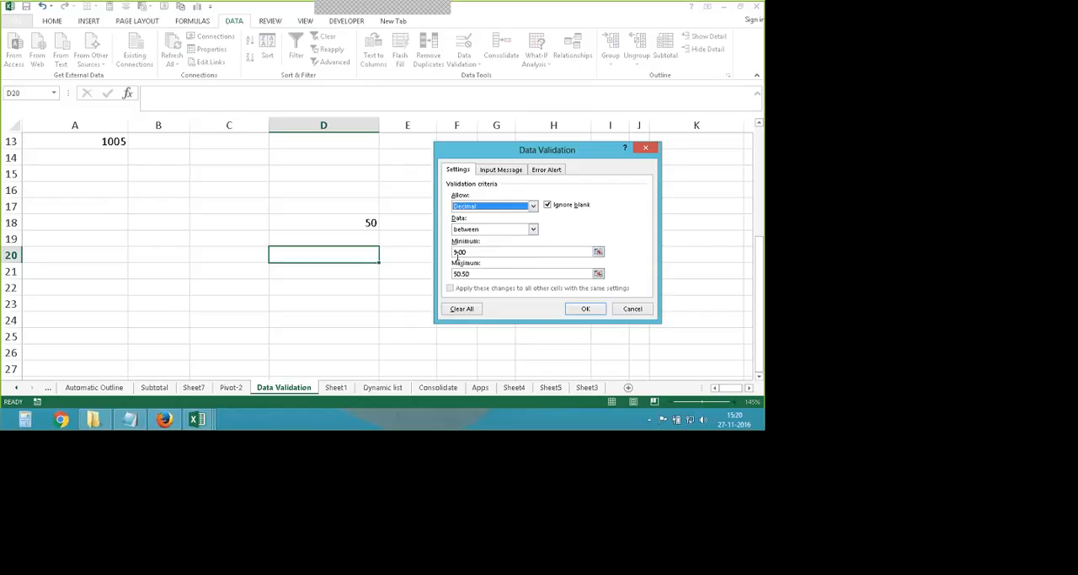
left_click(456, 274)
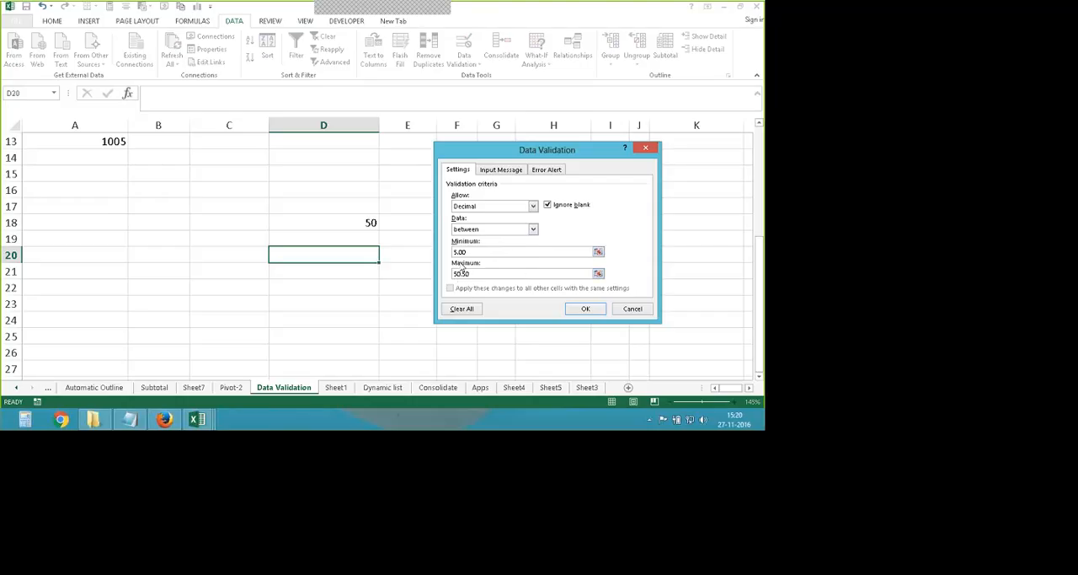
key("shift+Tab")
type("1.10")
key("Tab")
type("3.25")
left_click(580, 309)
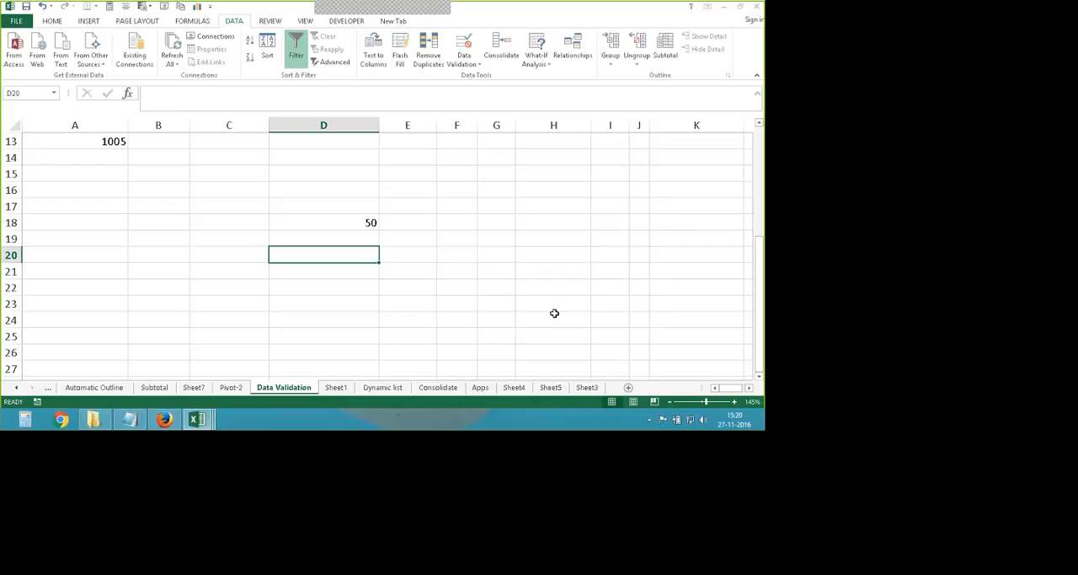
- Test D20's decimal rule by entering 1.90 and replacing it with 1.1
type("1.90")
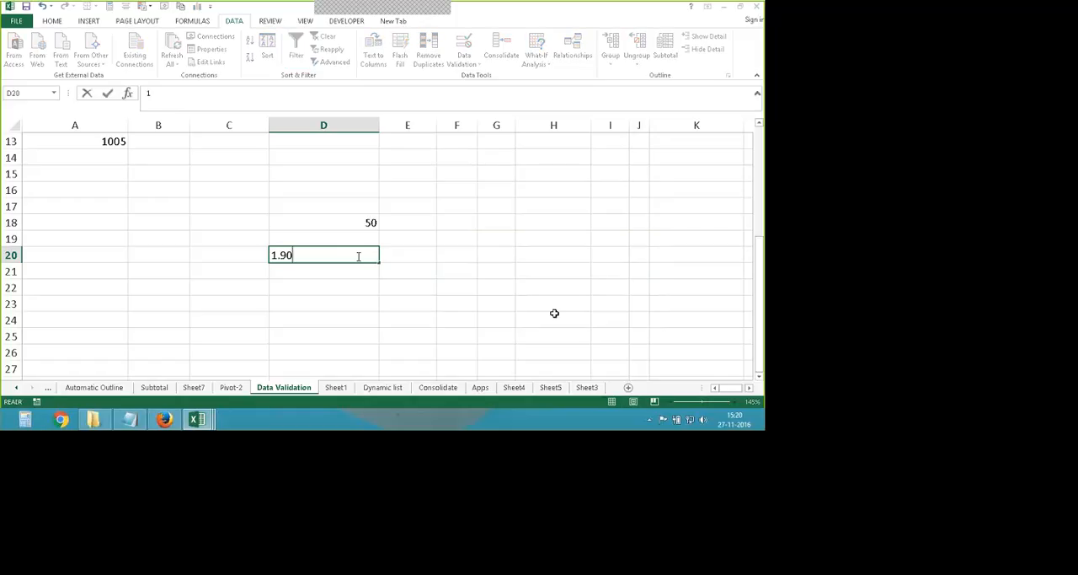
key("Return")
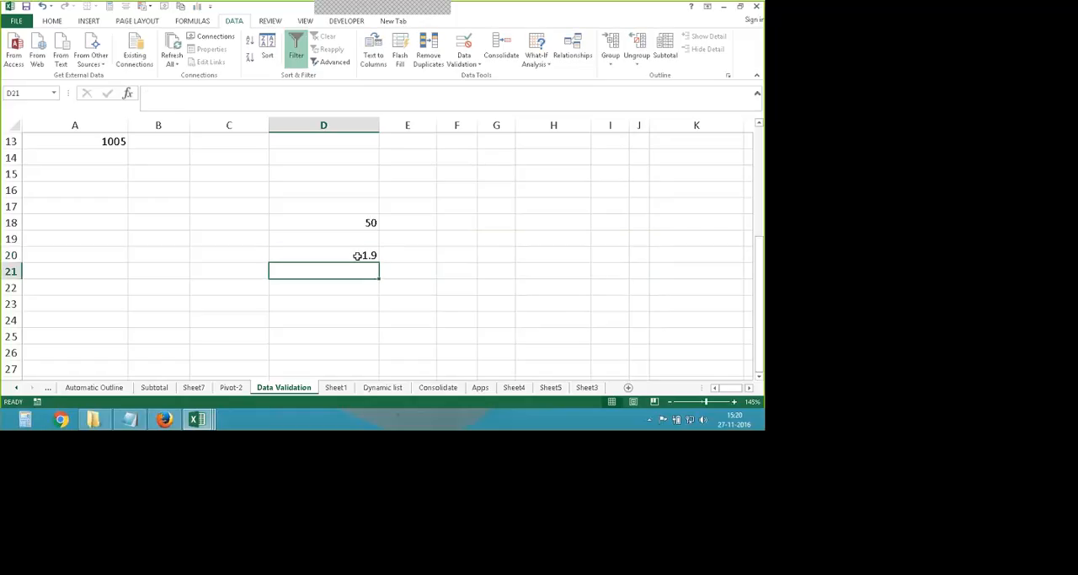
left_click(361, 254)
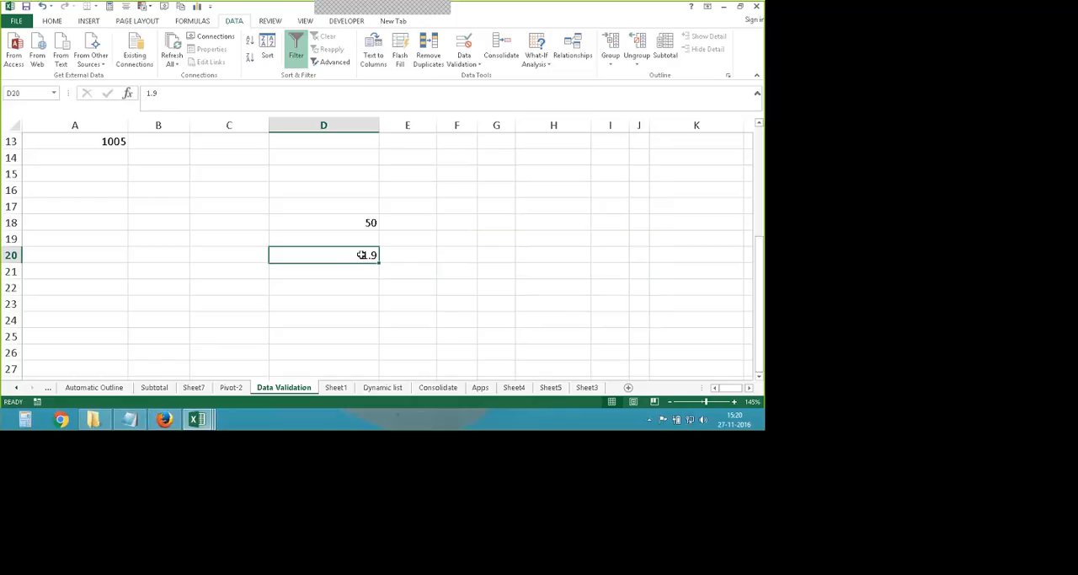
type("1.")
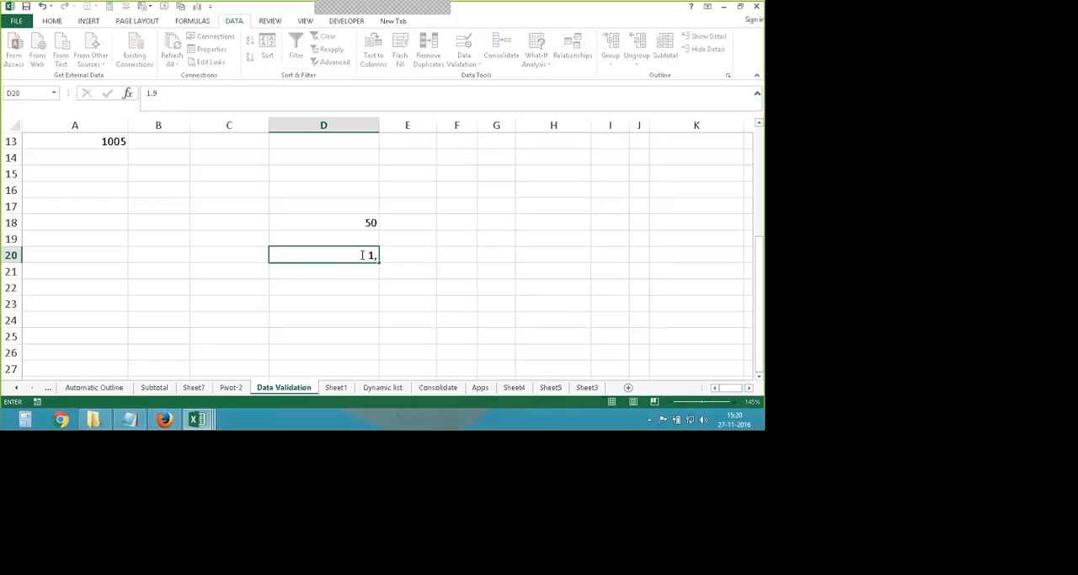
key("BackSpace")
type(".1")
key("Return")
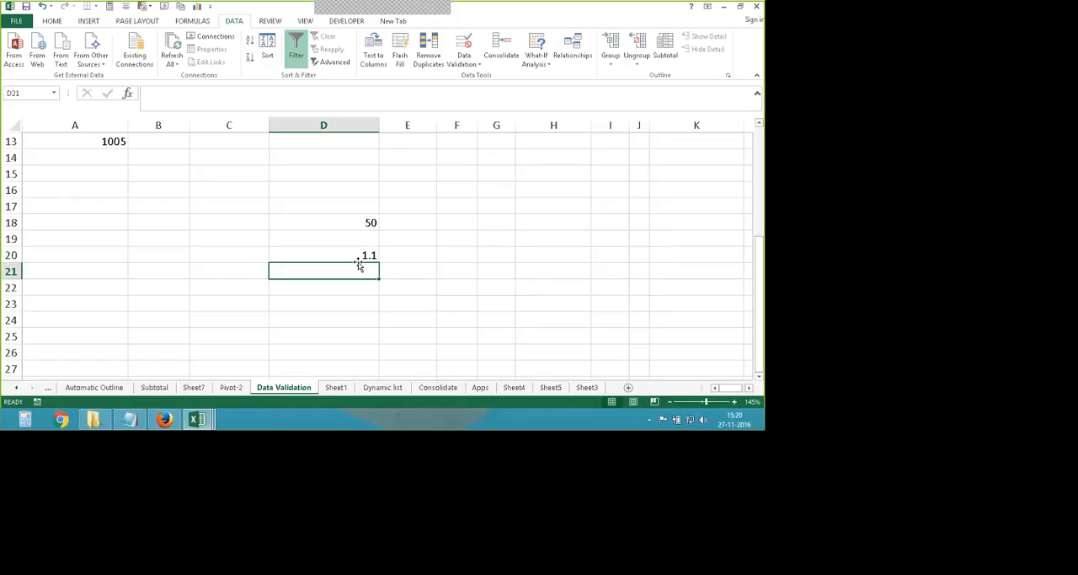
- Try entering 1.01 in D20, below the rule's minimum, and cancel the entry
left_click(359, 258)
type("1")
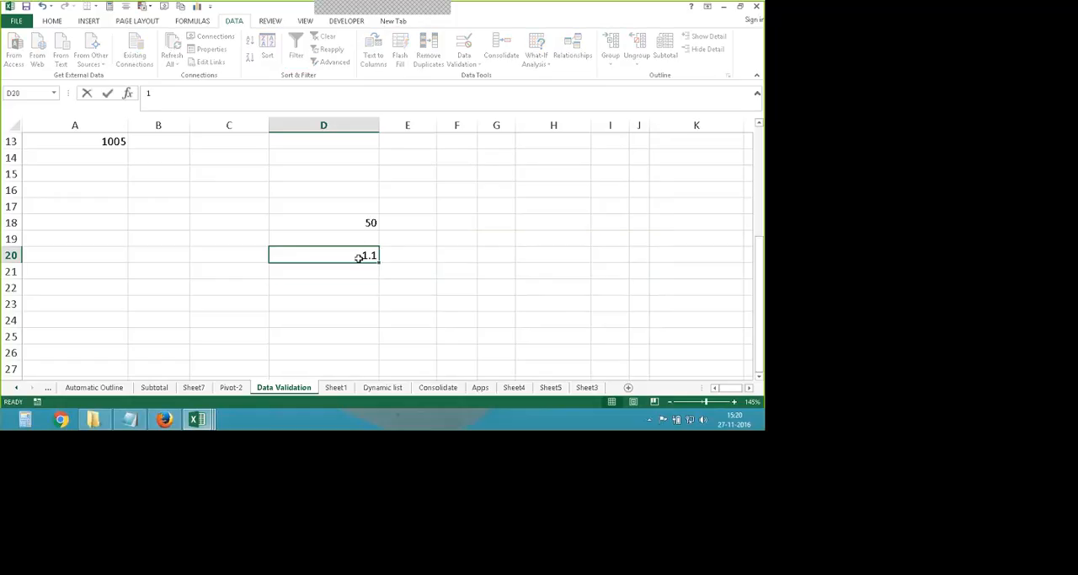
type(".01")
key("Return")
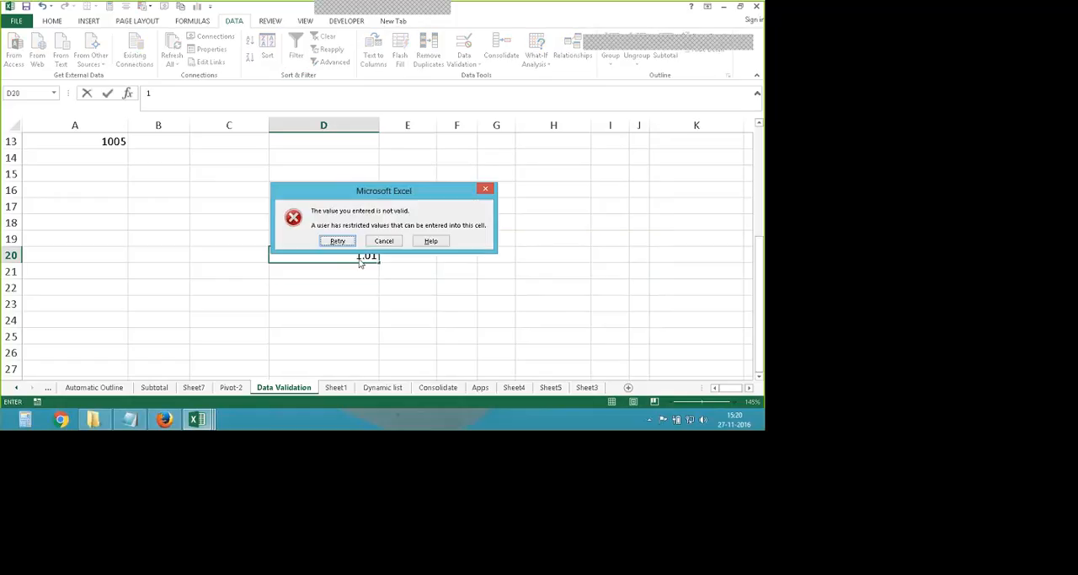
left_click(383, 241)
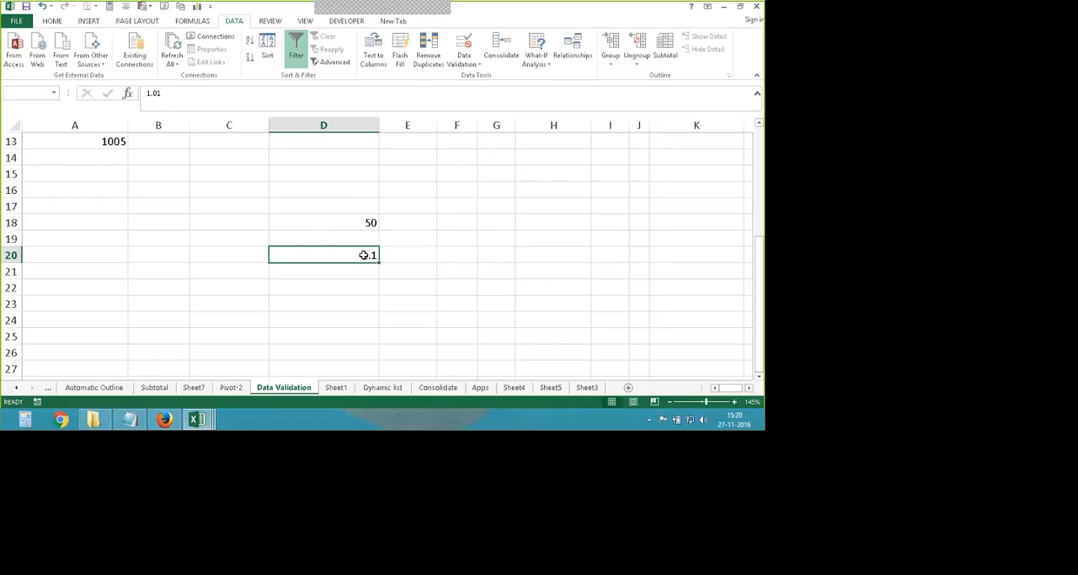
- Try entering 6.9 in D20, cancel the entry, and review the cell's validation settings without changing them
type("6.9")
key("Return")
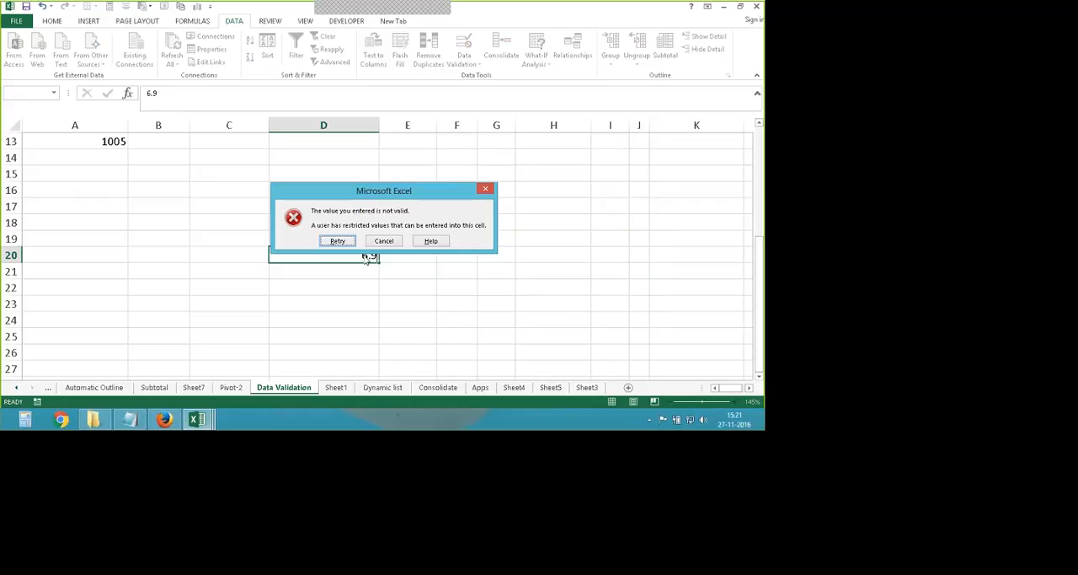
left_click(384, 241)
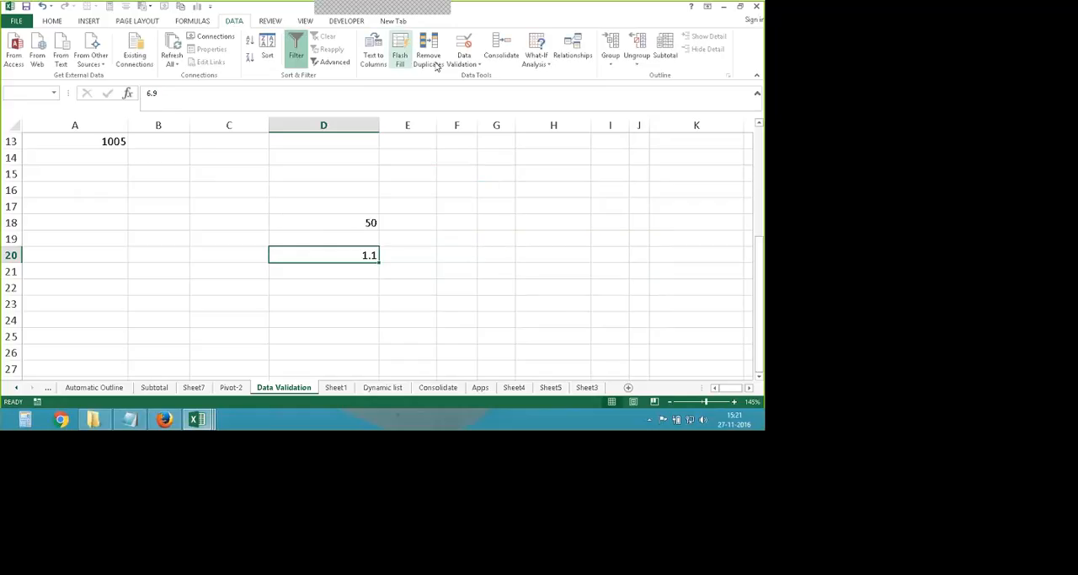
left_click(463, 47)
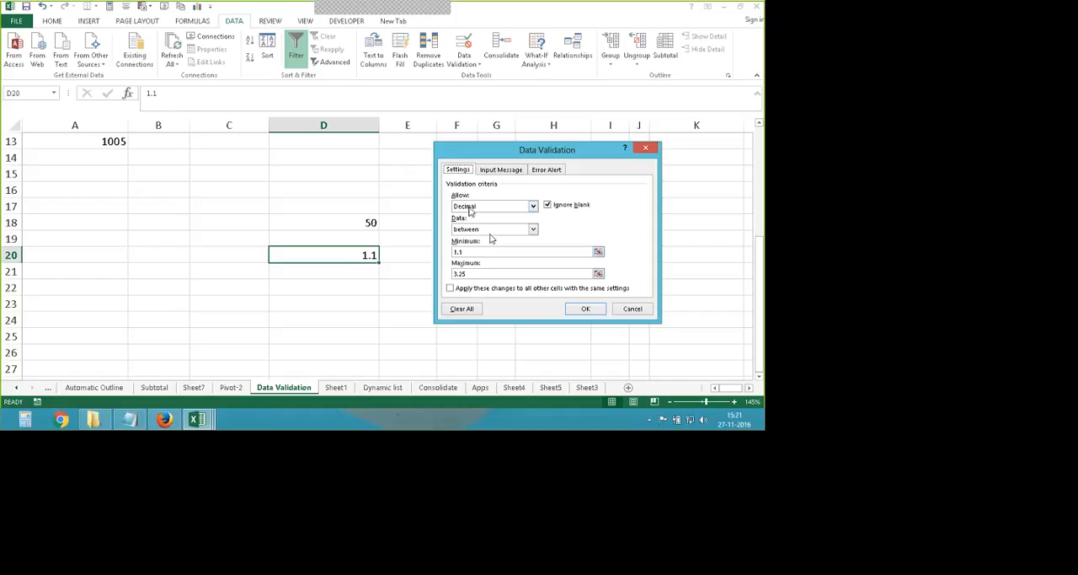
key("Escape")
- Open the Data Validation settings for the empty cell D22 and allow only dates, using the between condition
left_click(326, 286)
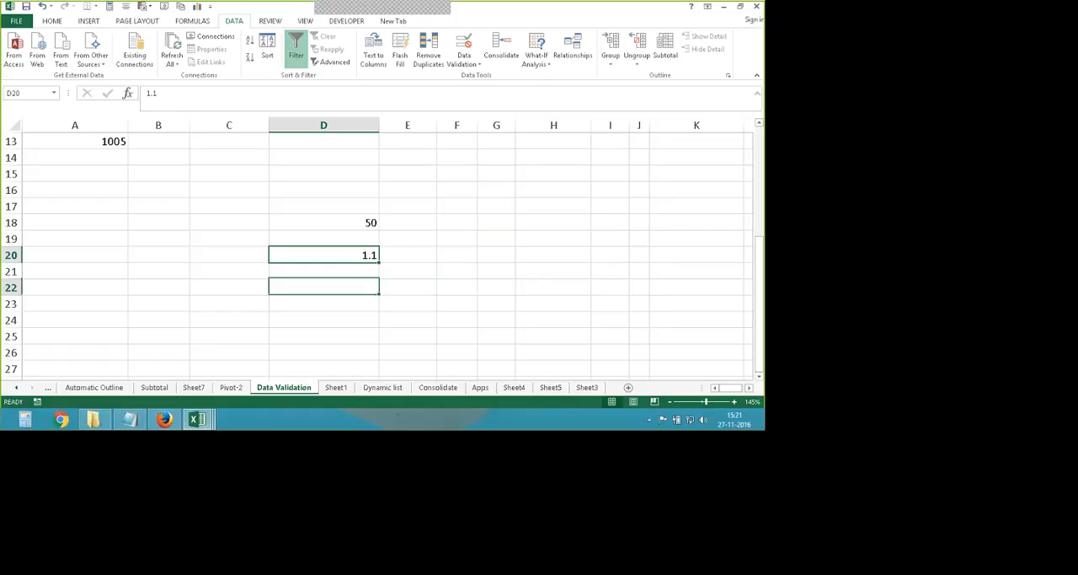
left_click(466, 44)
left_click(533, 205)
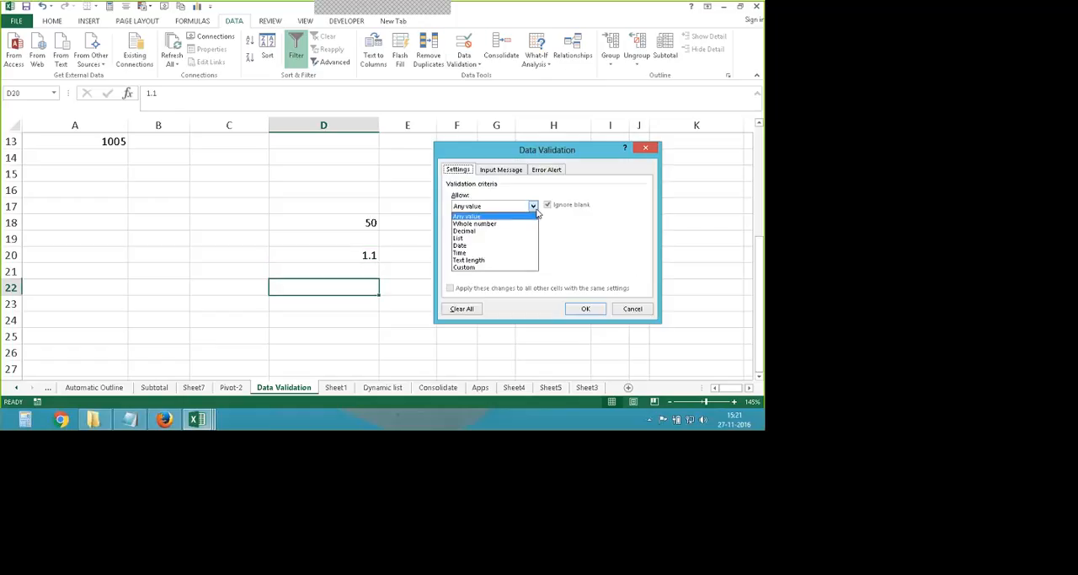
left_click(463, 245)
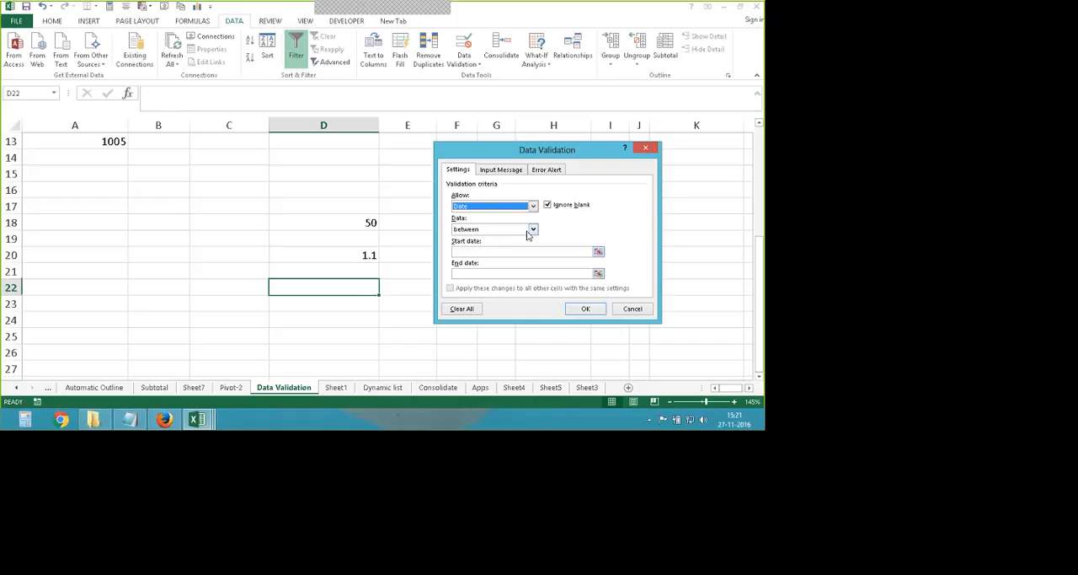
left_click(533, 230)
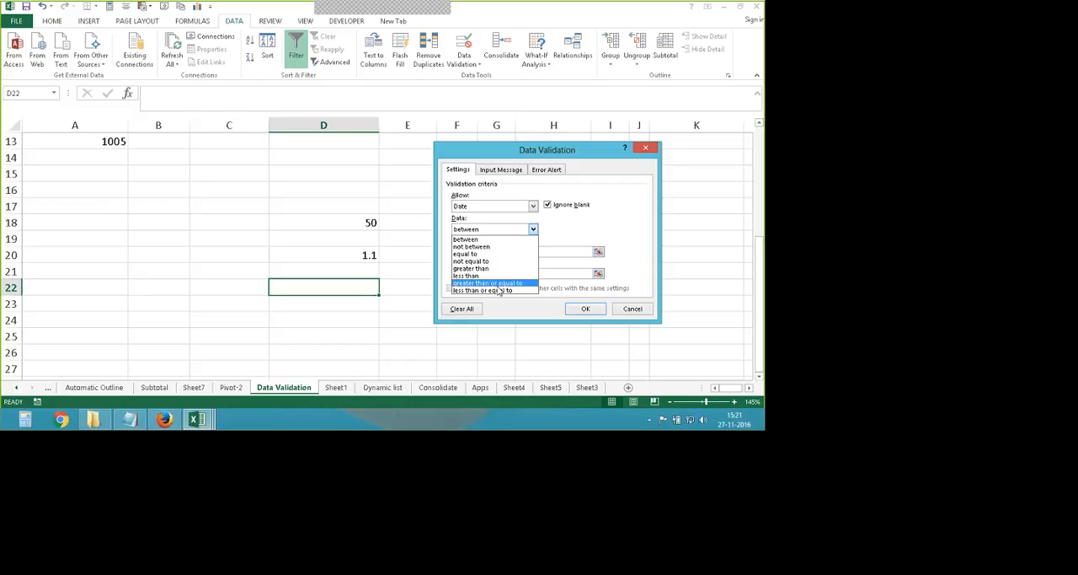
left_click(488, 276)
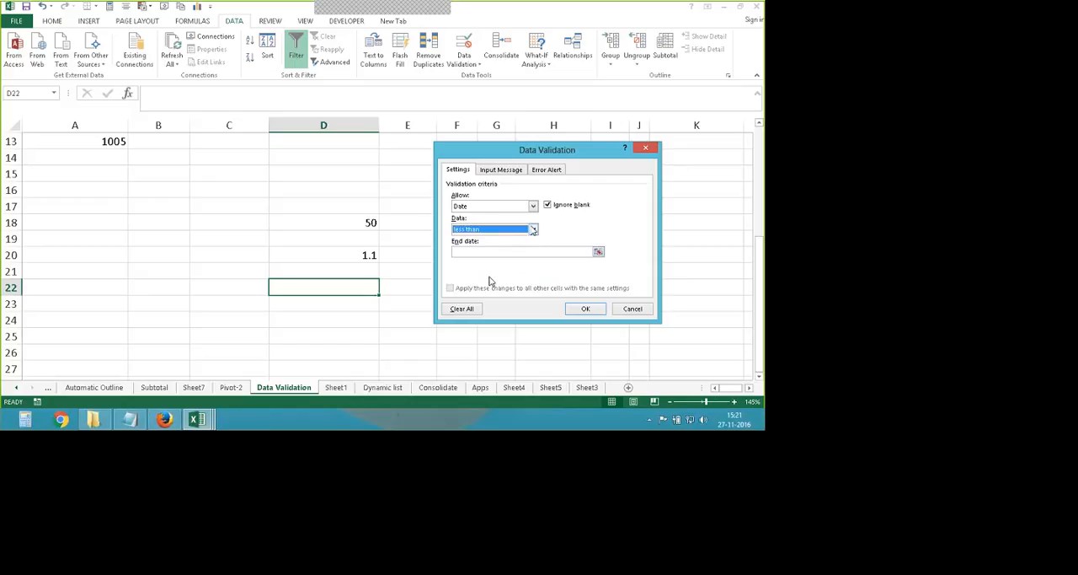
left_click(533, 229)
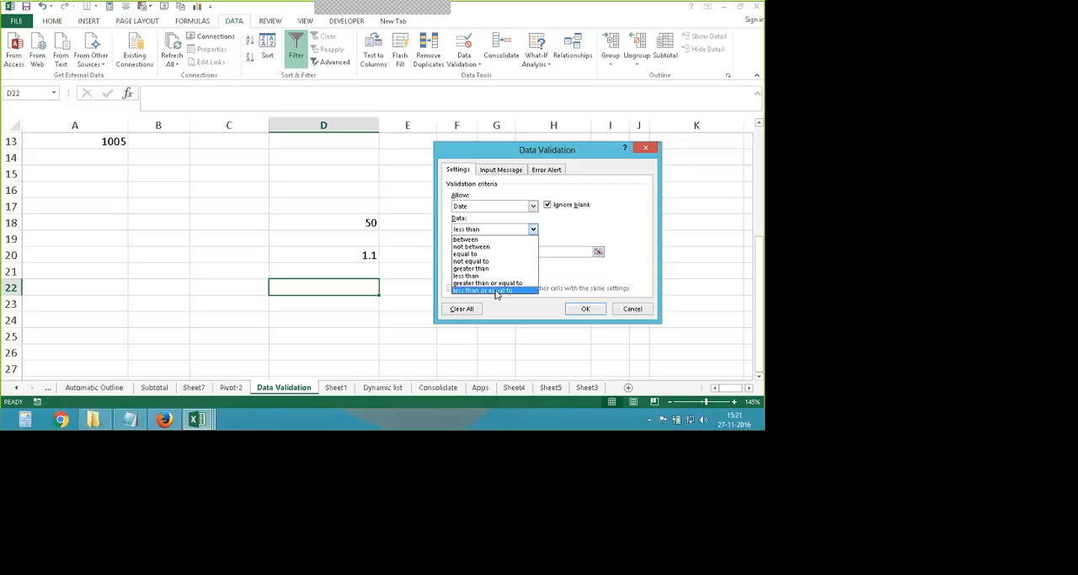
left_click(484, 239)
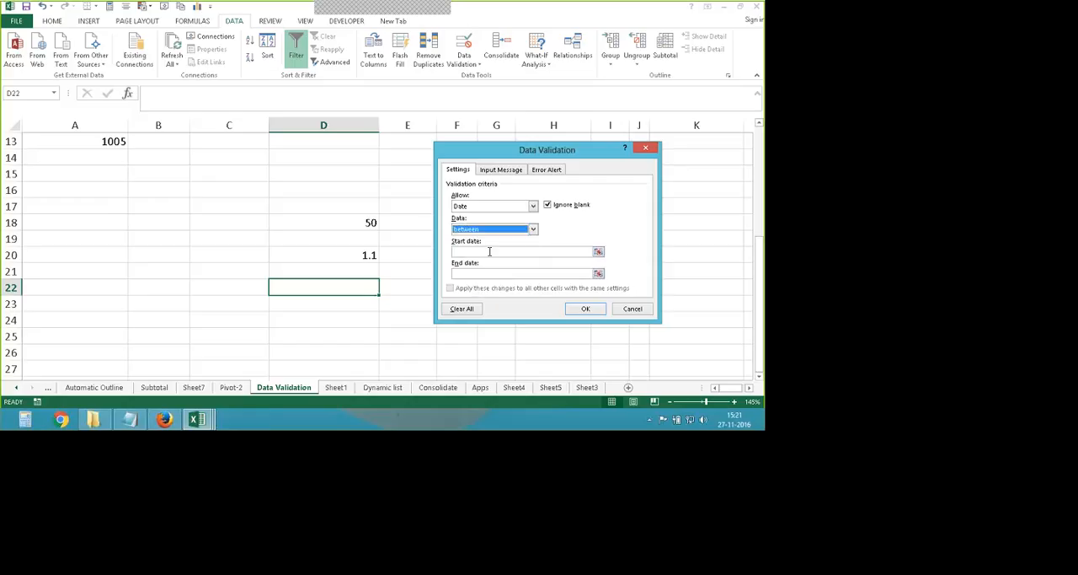
- Set the start date to 01-11-2016 and the end date to 27-11-2016 for D22's rule, and apply it
left_click(476, 251)
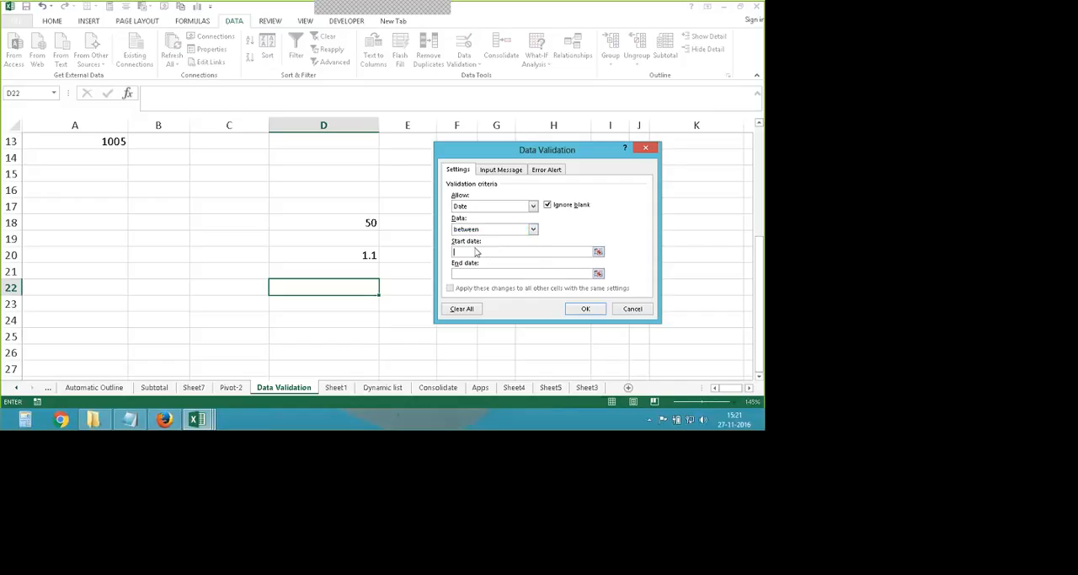
type("01-11-2016")
left_click(472, 273)
type("27-11")
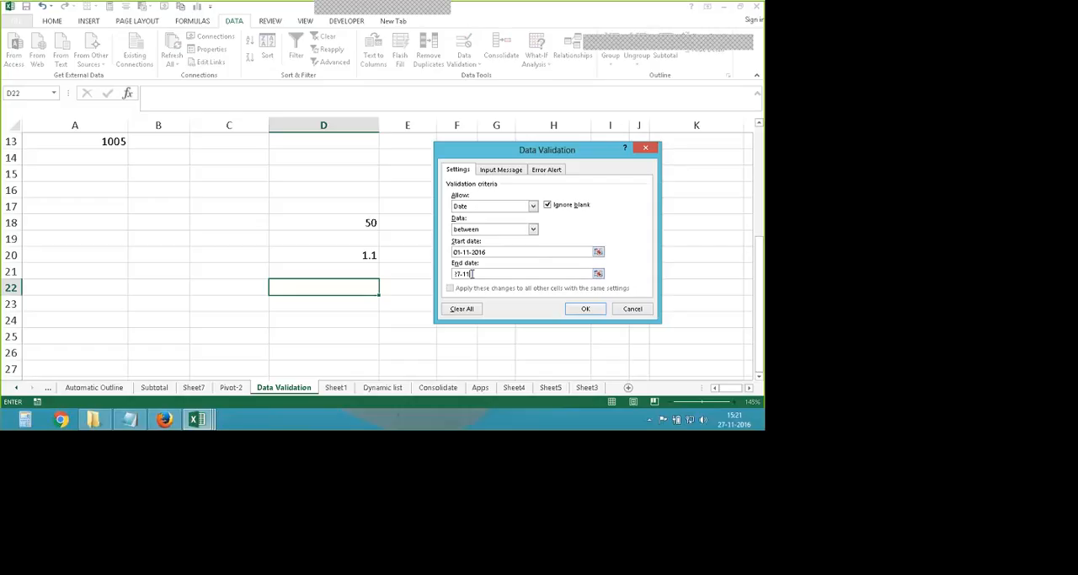
type("-2016")
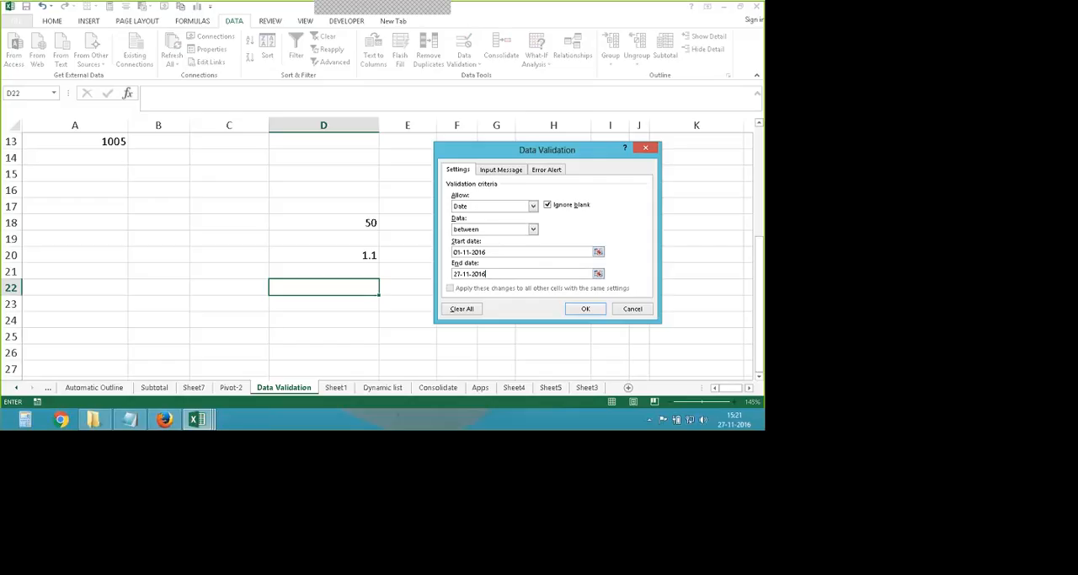
left_click(568, 309)
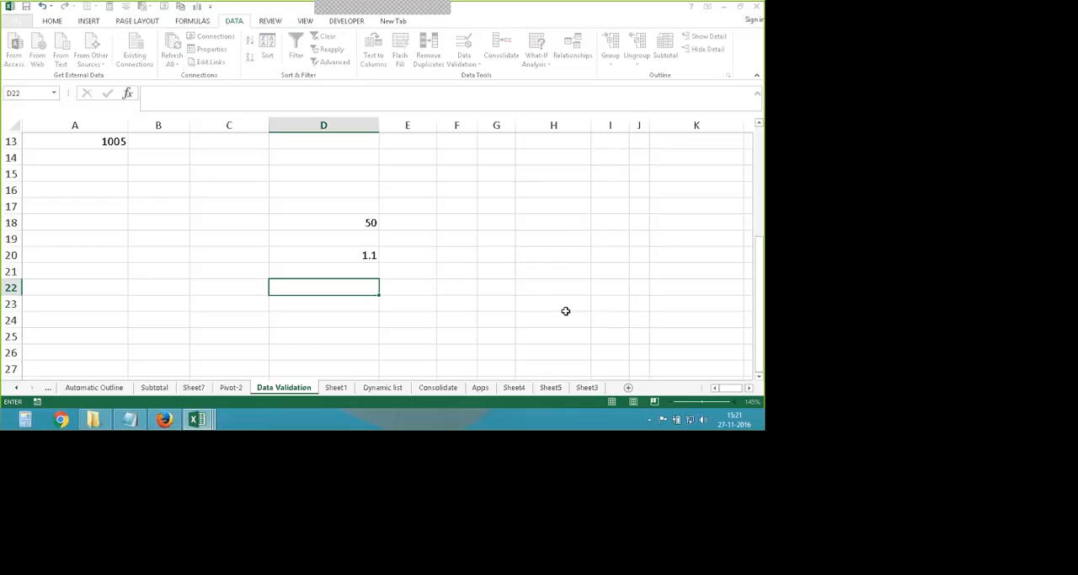
- Try entering 25-10-2016 in D22, cancel the entry, and review the cell's date validation settings without changing them
type("2")
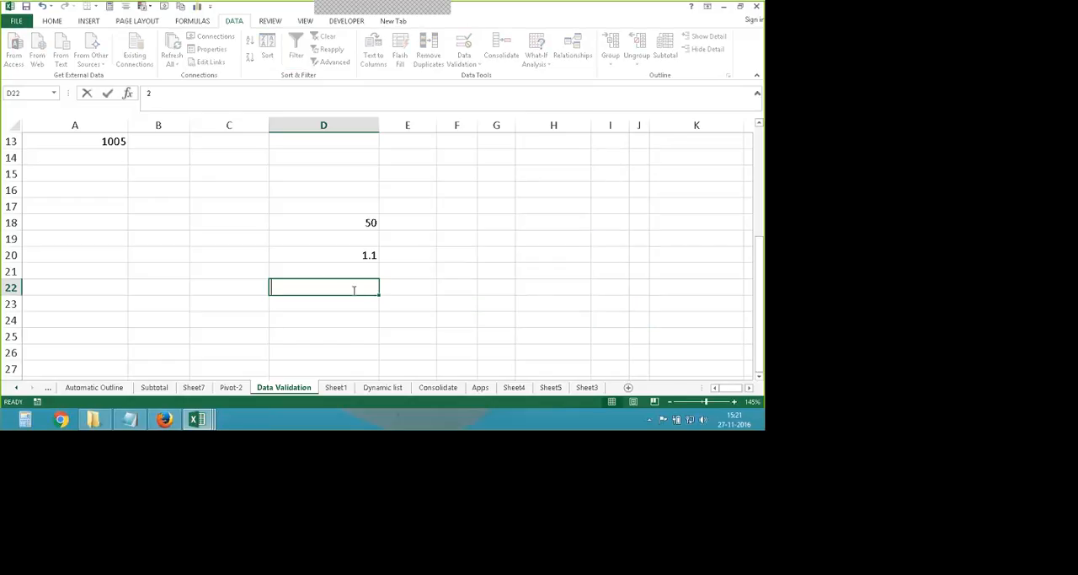
type("5-10-20")
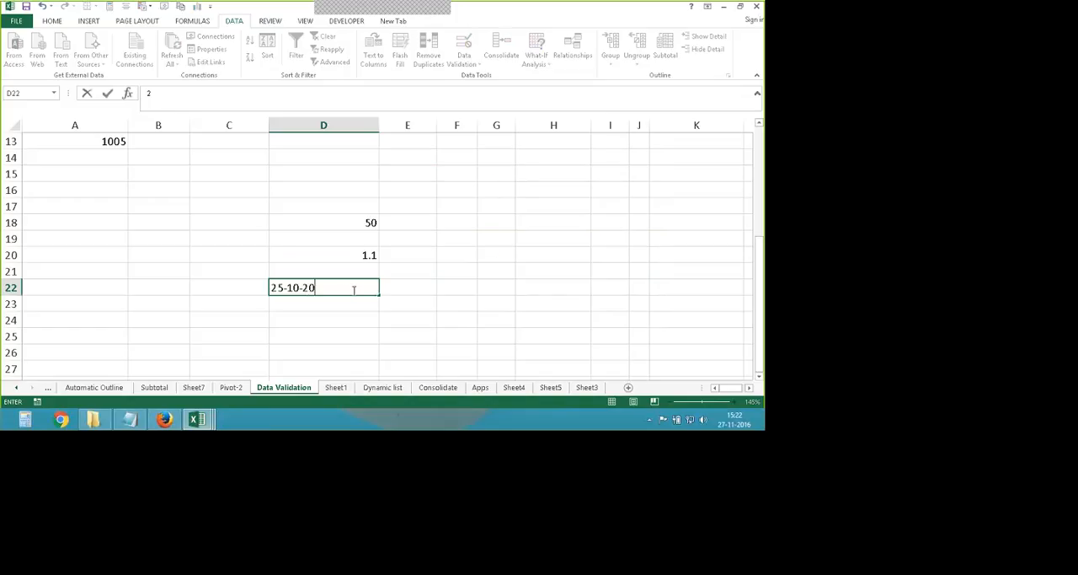
key("Return")
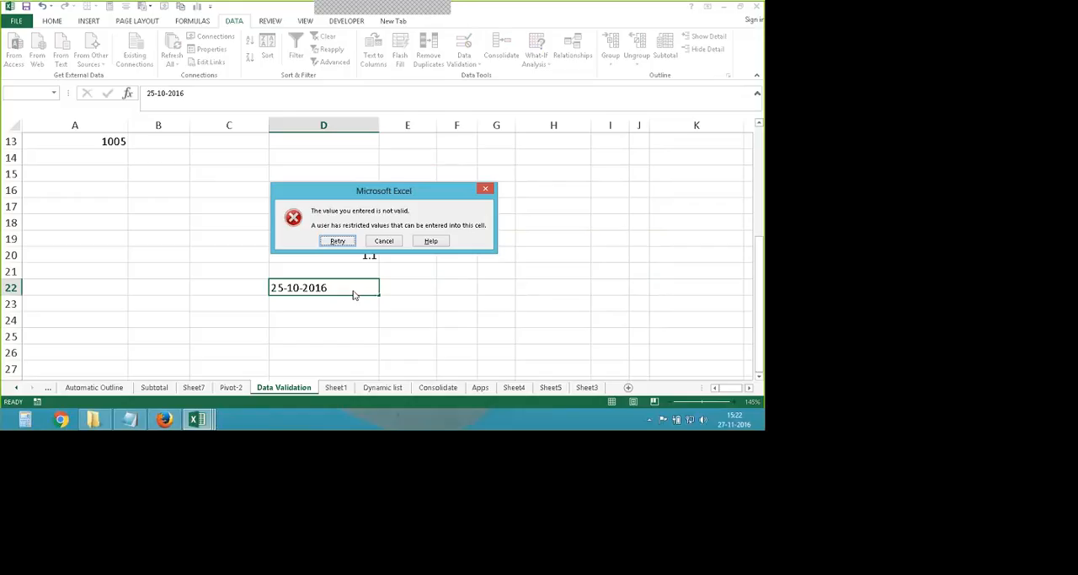
left_click(383, 242)
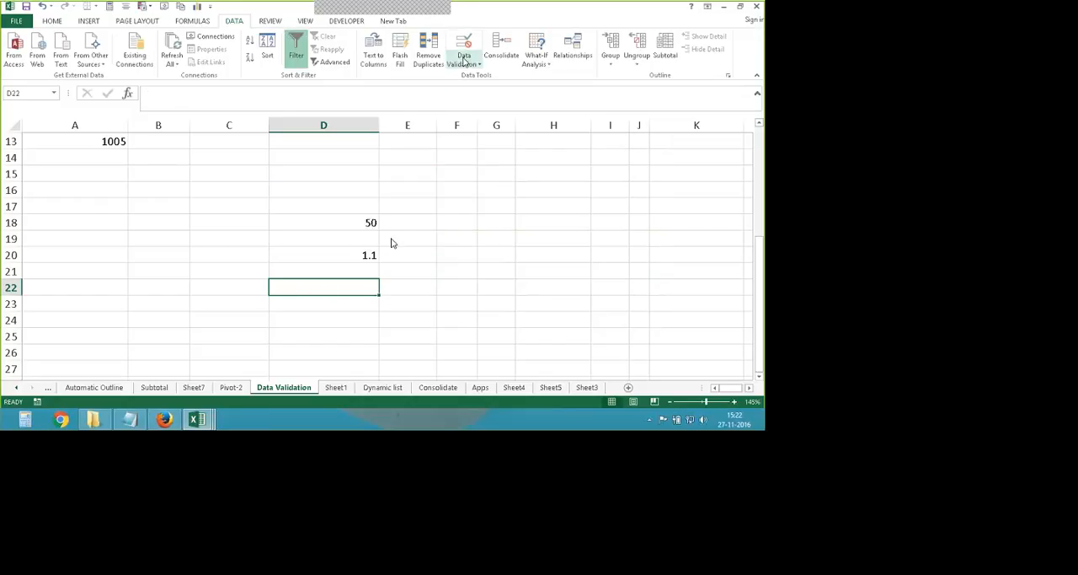
left_click(462, 62)
left_click(474, 76)
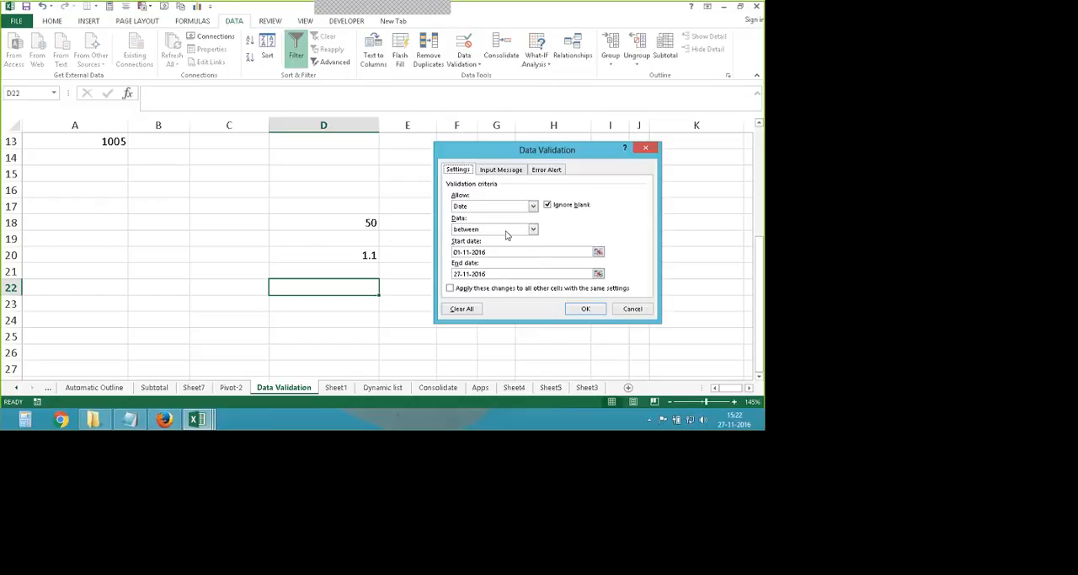
key("Escape")
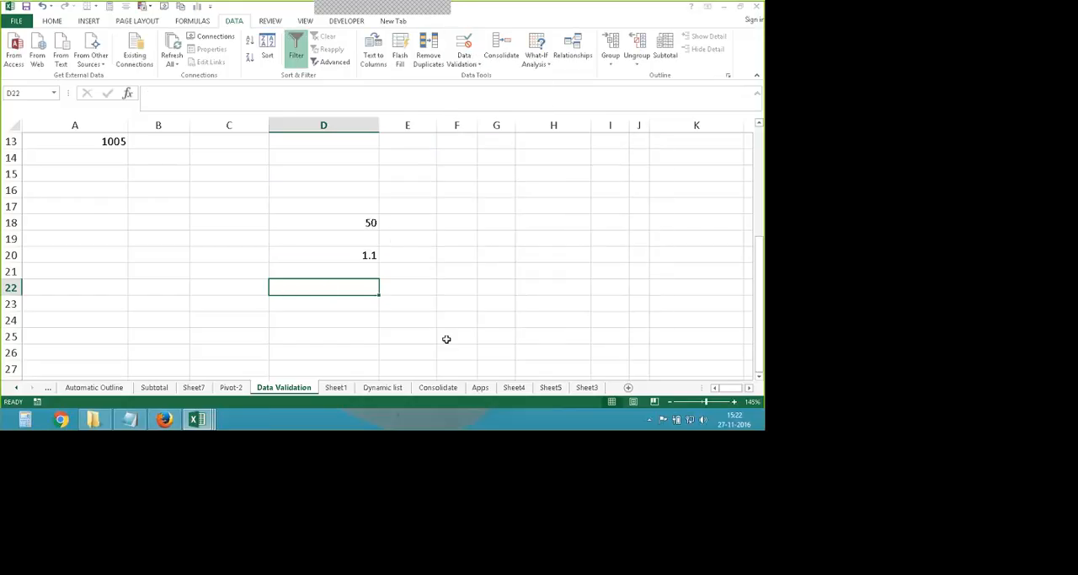
- Open the Data Validation settings for the empty cell D24 and allow only time values
key("Down")
key("Down")
key("alt+d+l")
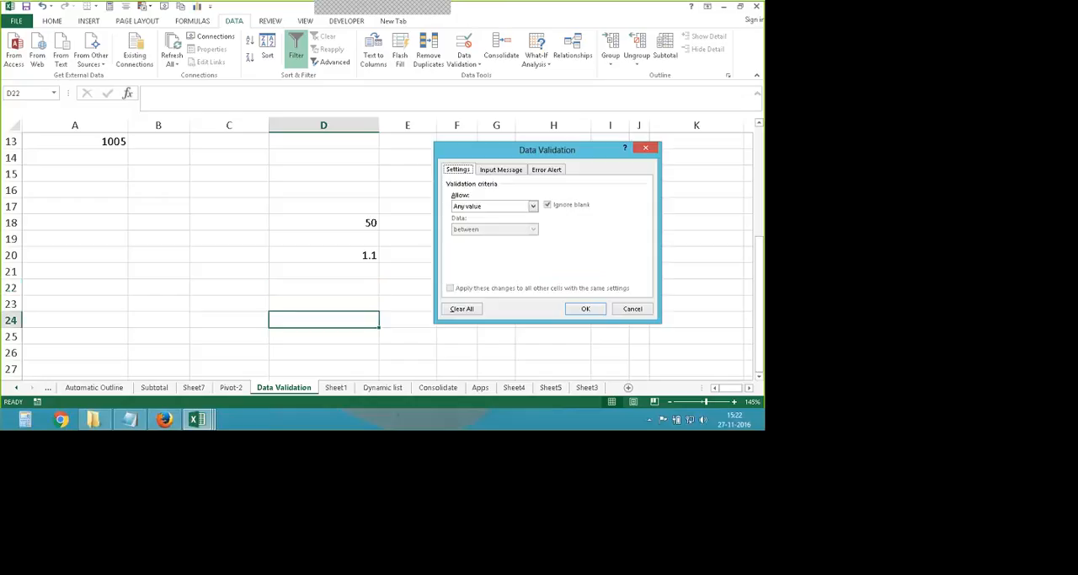
left_click(533, 208)
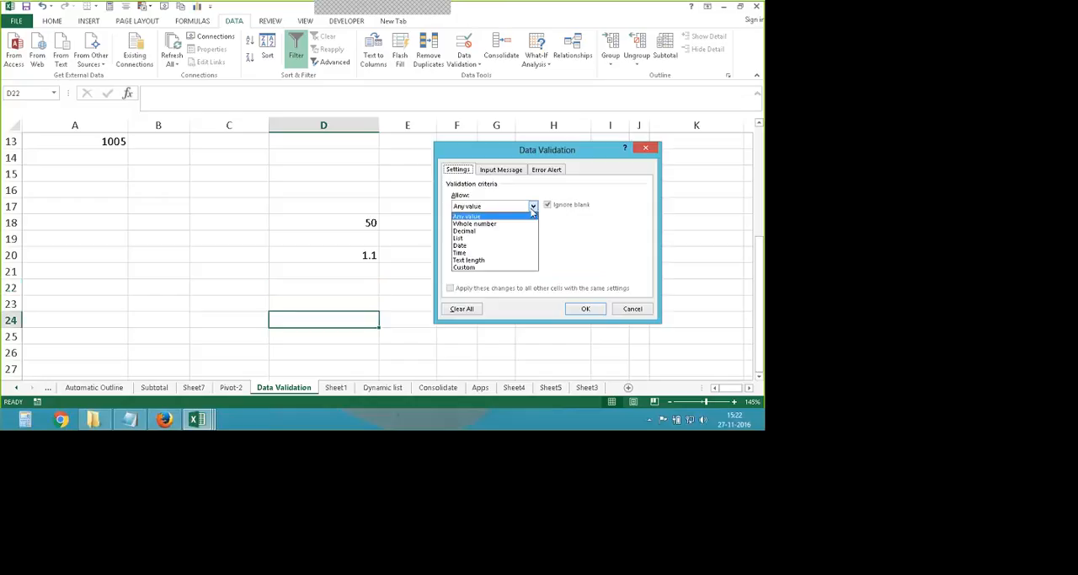
left_click(502, 253)
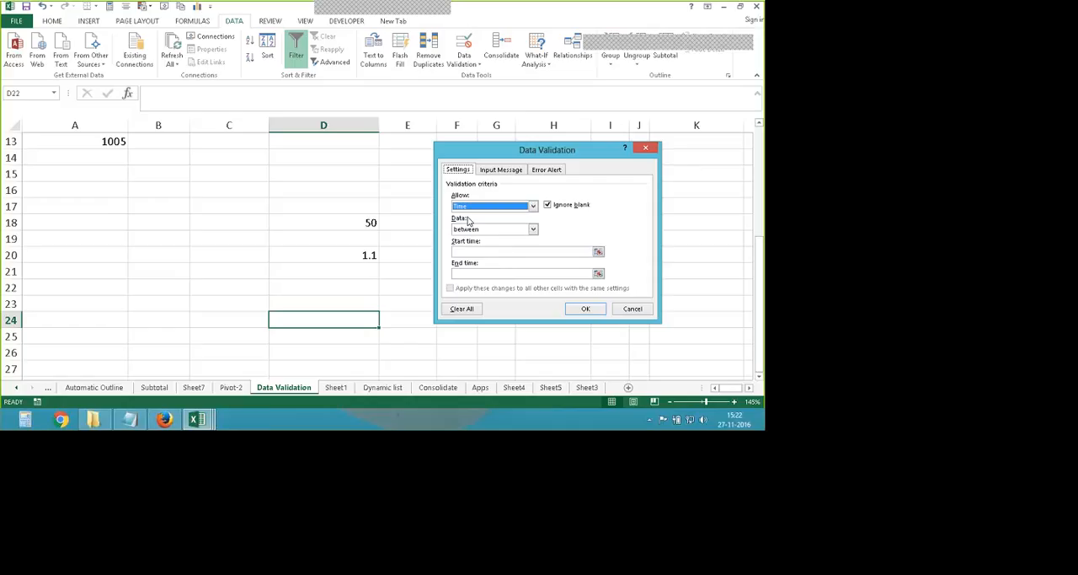
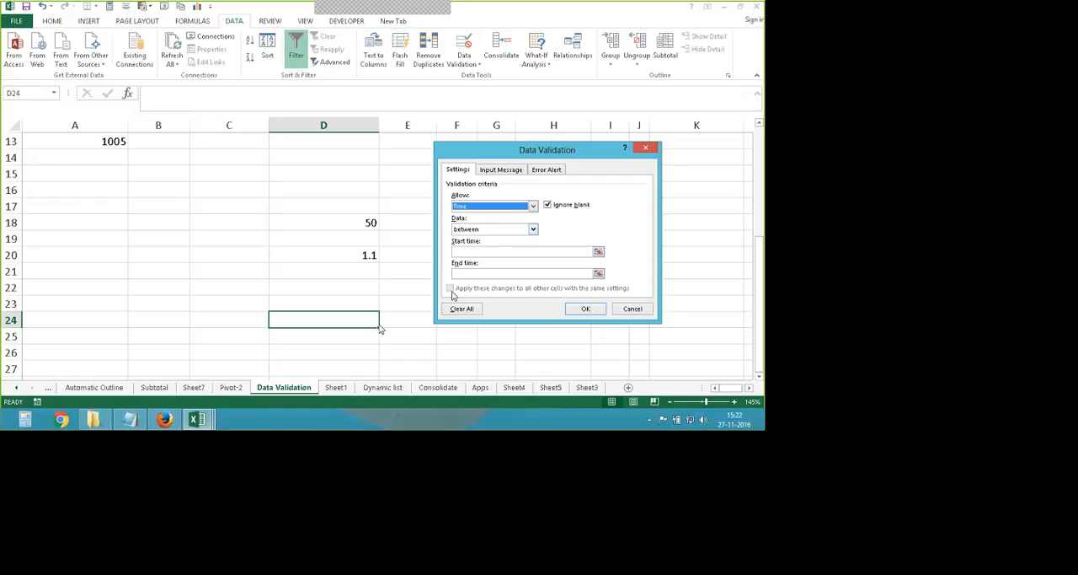
- Set the start time to 10:10 and the end time to 14:20 for D24's rule, and apply it
left_click(522, 252)
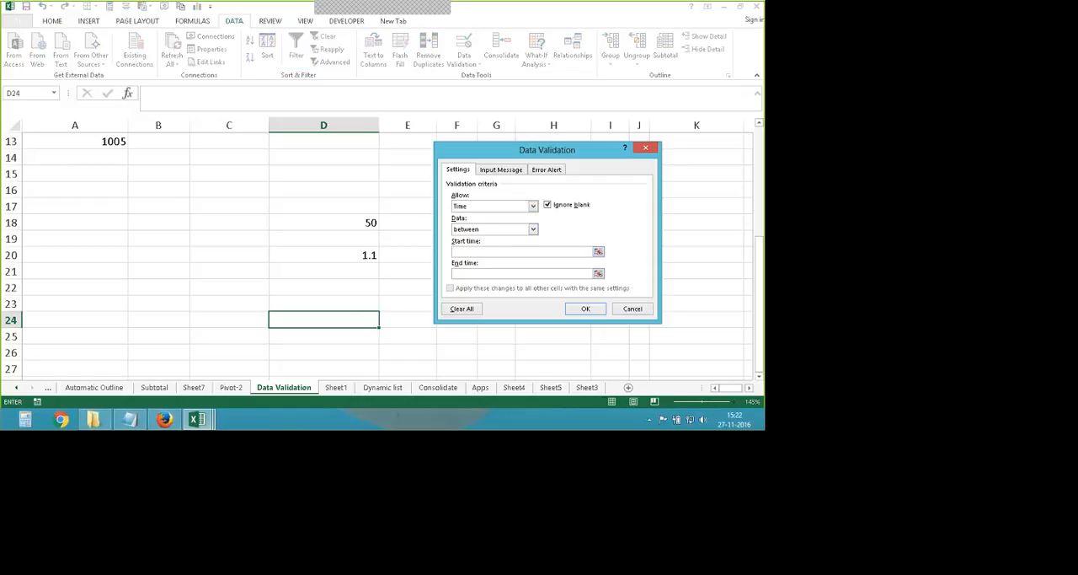
type("10:10")
left_click(480, 274)
type("14:20")
left_click(586, 309)
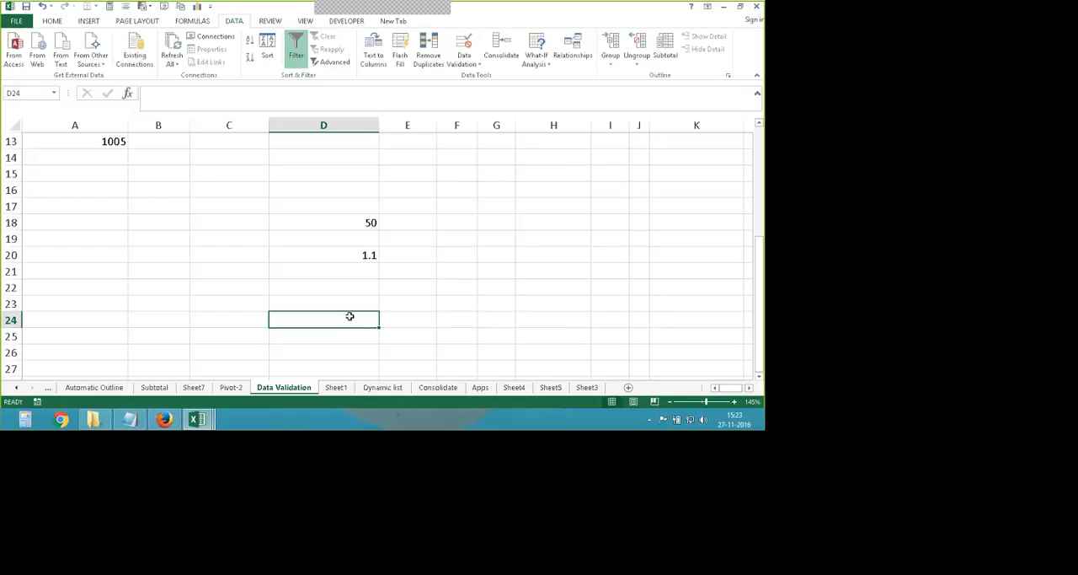
- Try entering 15:30 in D24 to test the time rule
type("15")
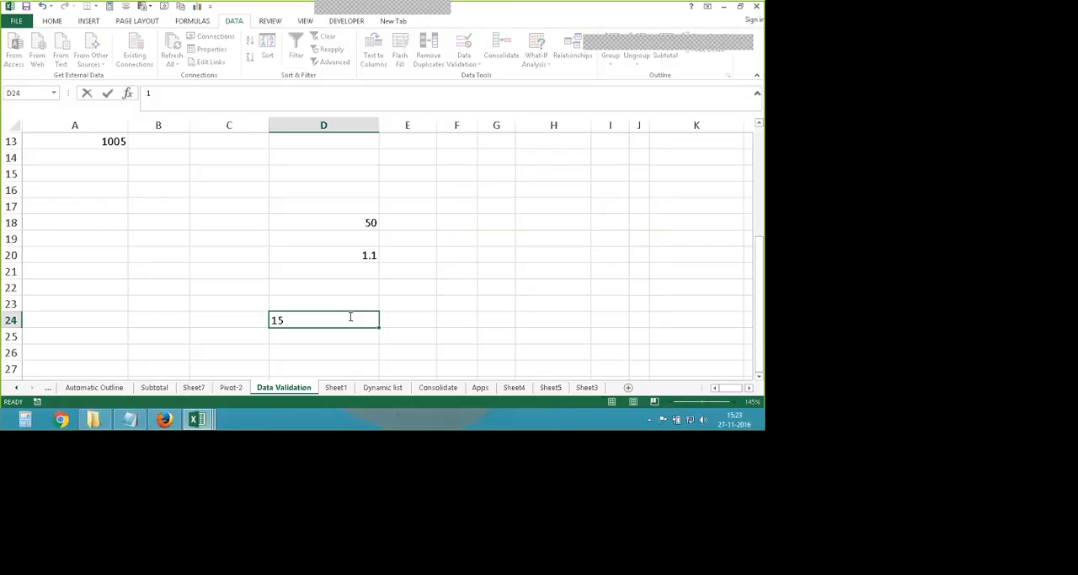
type(":30")
key("Return")
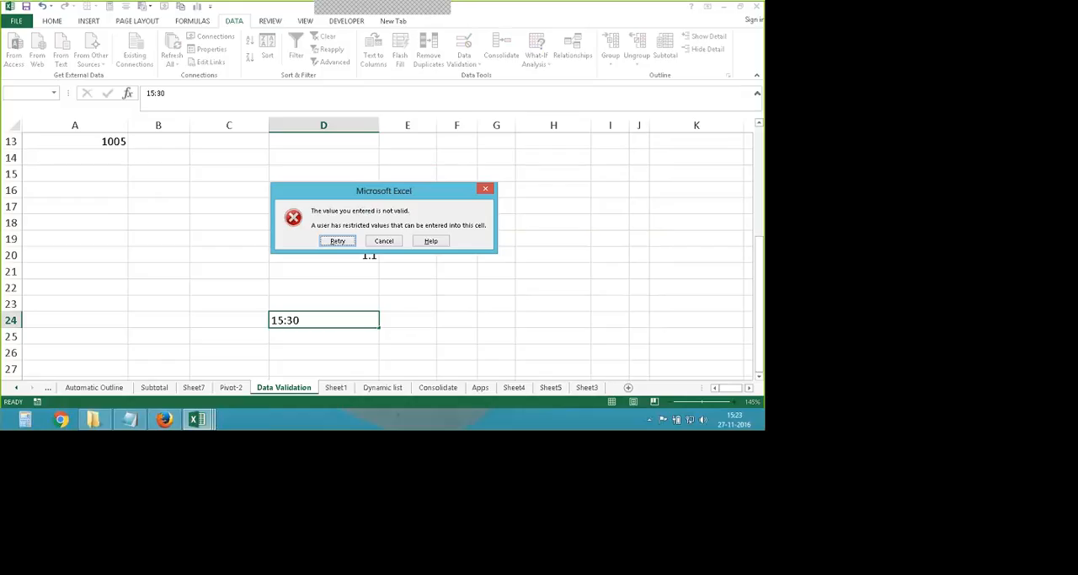
key("Return")
- Enter 14:20 in D24
type("14")
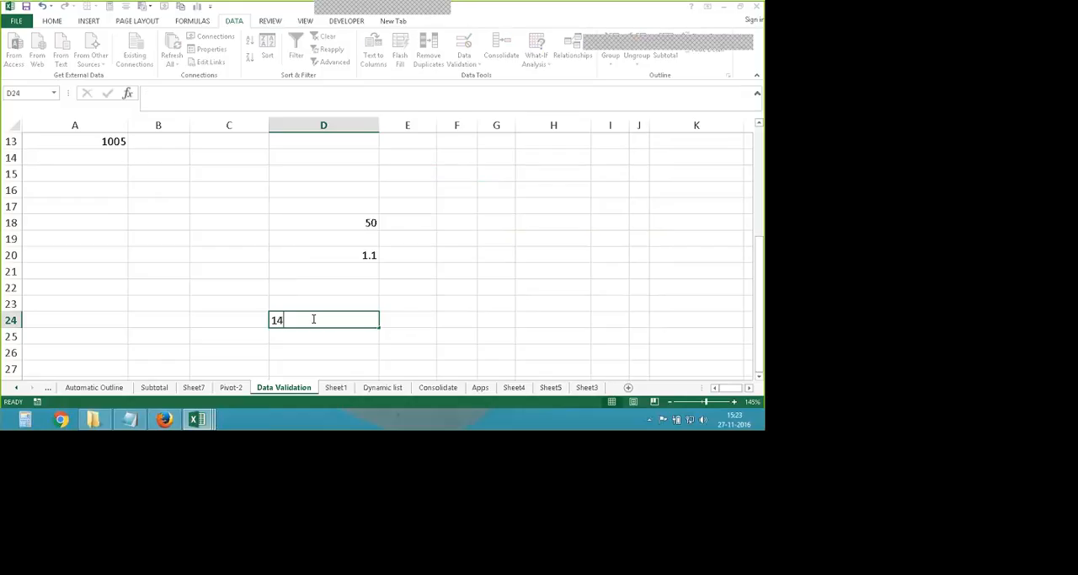
type(":")
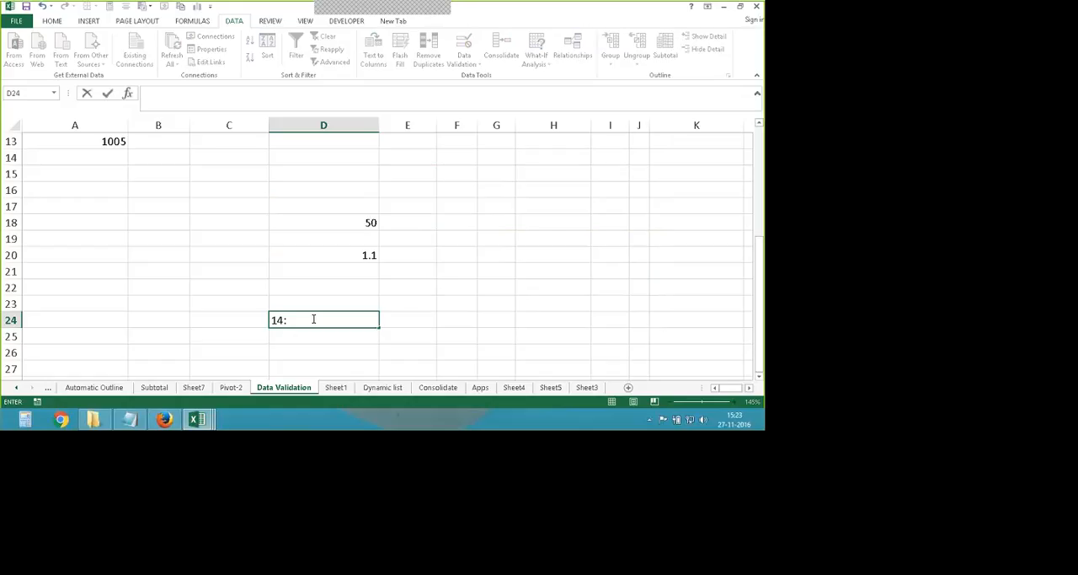
type("20")
key("Return")
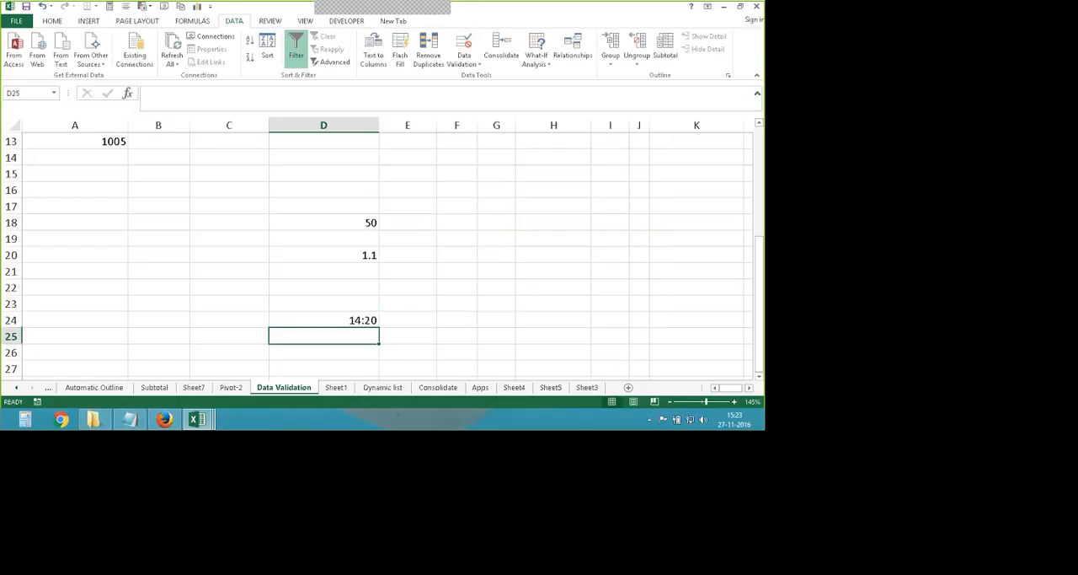
- Review D24's time validation settings without changing them
left_click(353, 320)
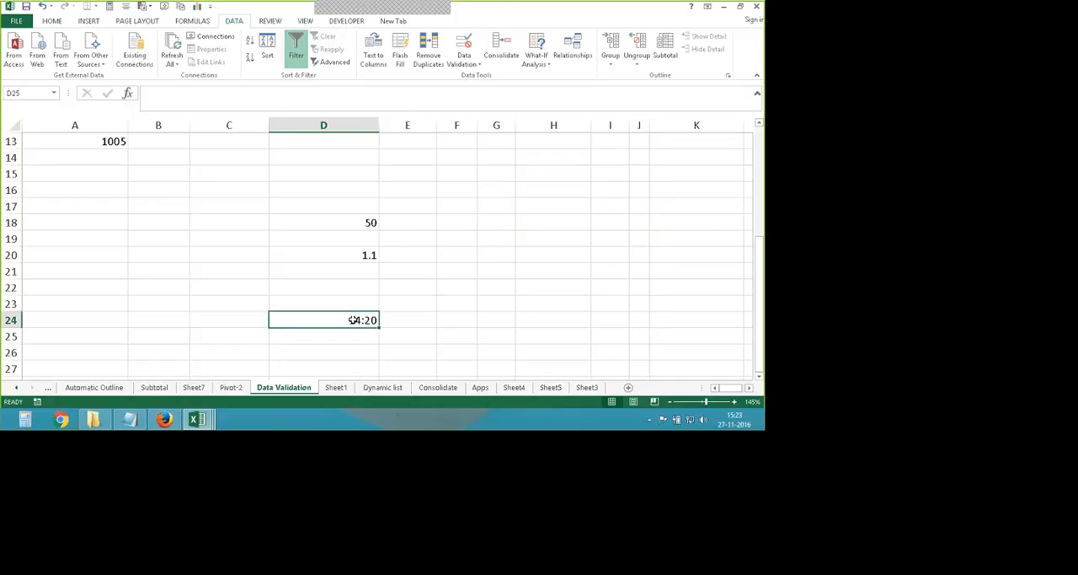
left_click(465, 62)
left_click(489, 75)
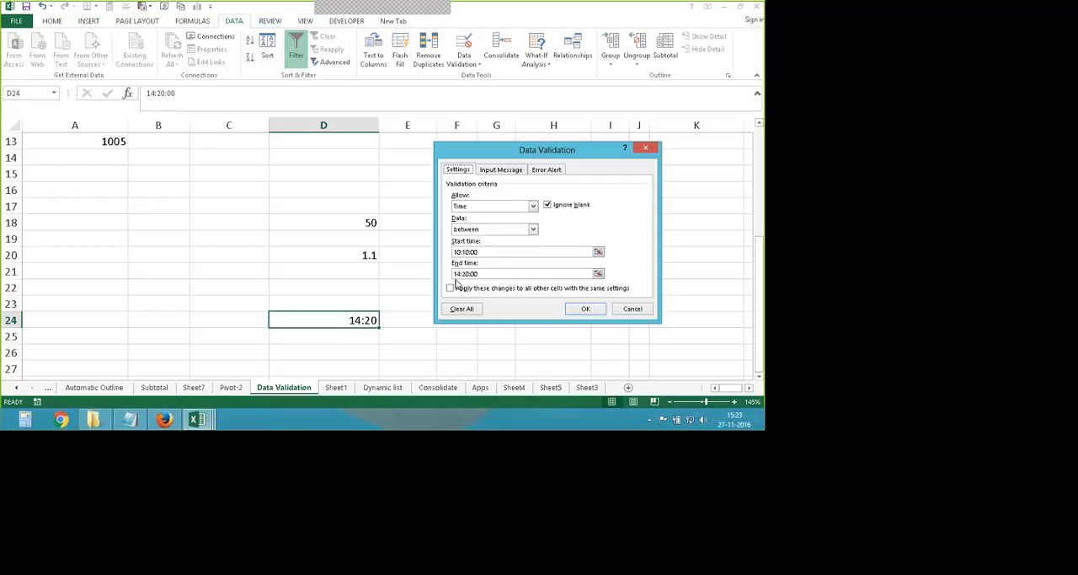
left_click(580, 309)
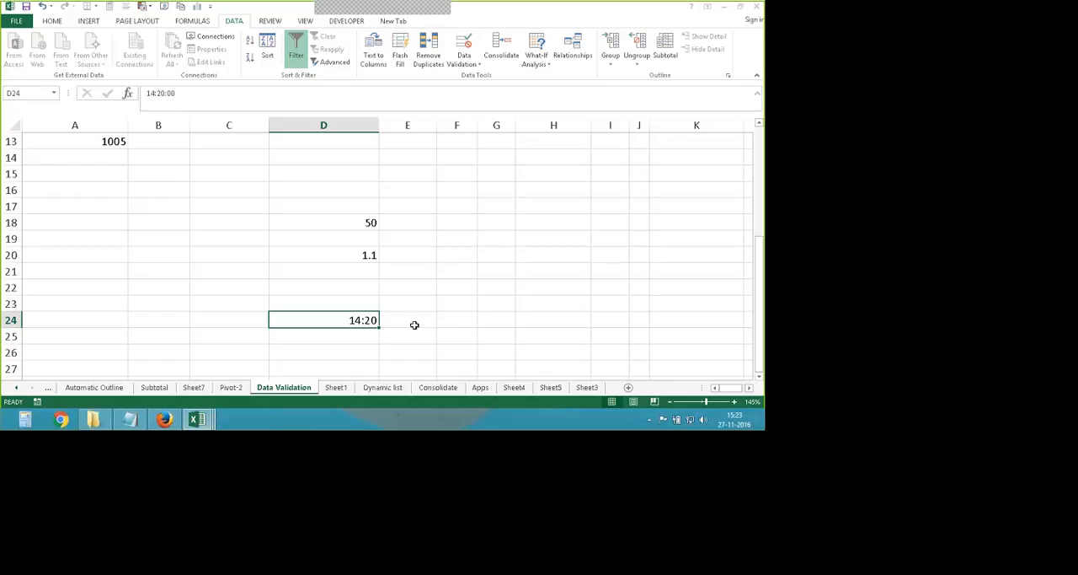
- Try changing the time in D24 to 14:21:00, and cancel the entry
double_click(362, 320)
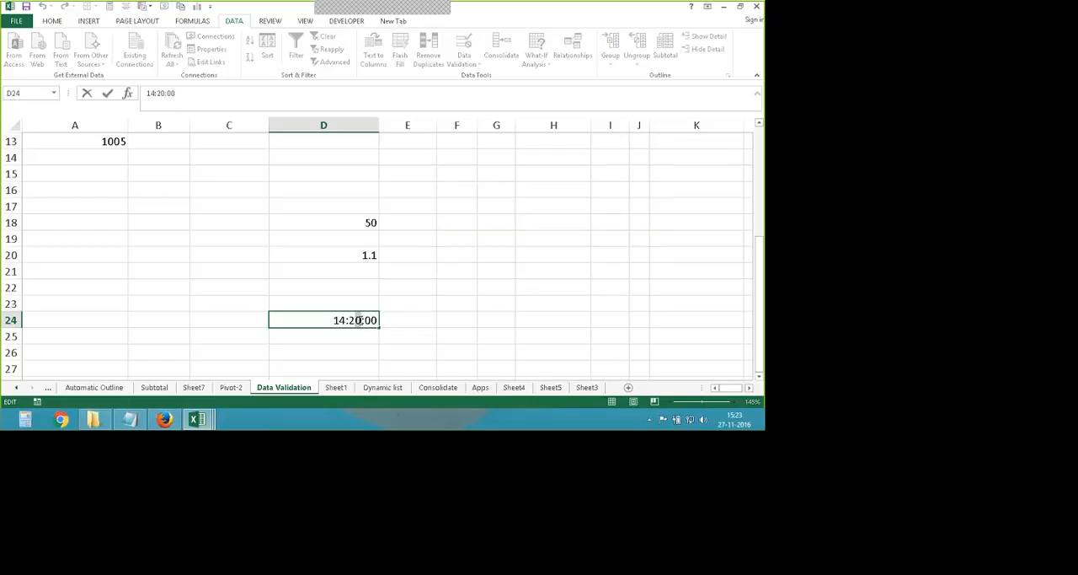
key("BackSpace")
type("1")
key("Return")
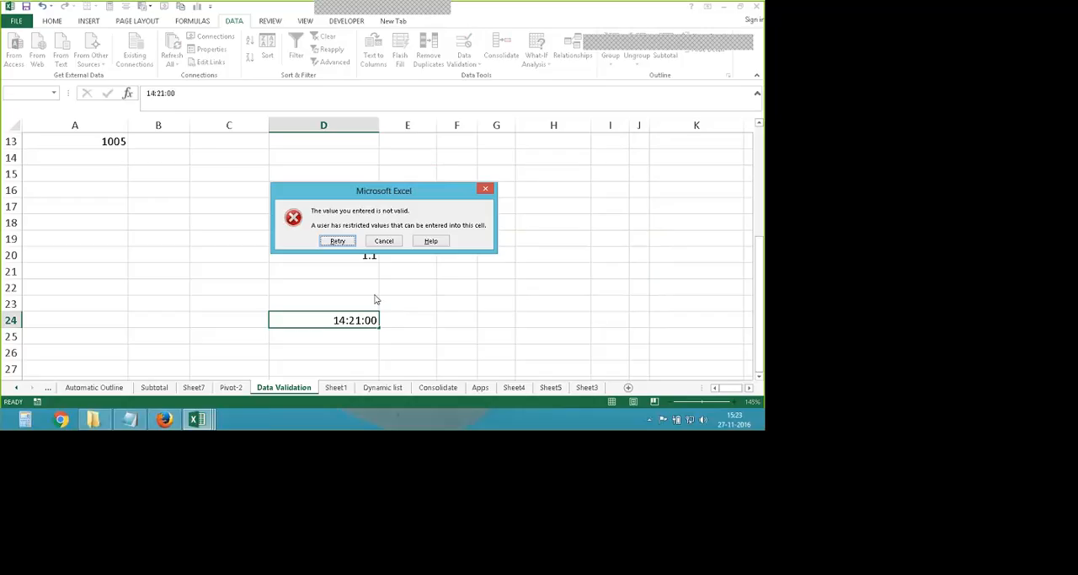
key("Tab")
key("Return")
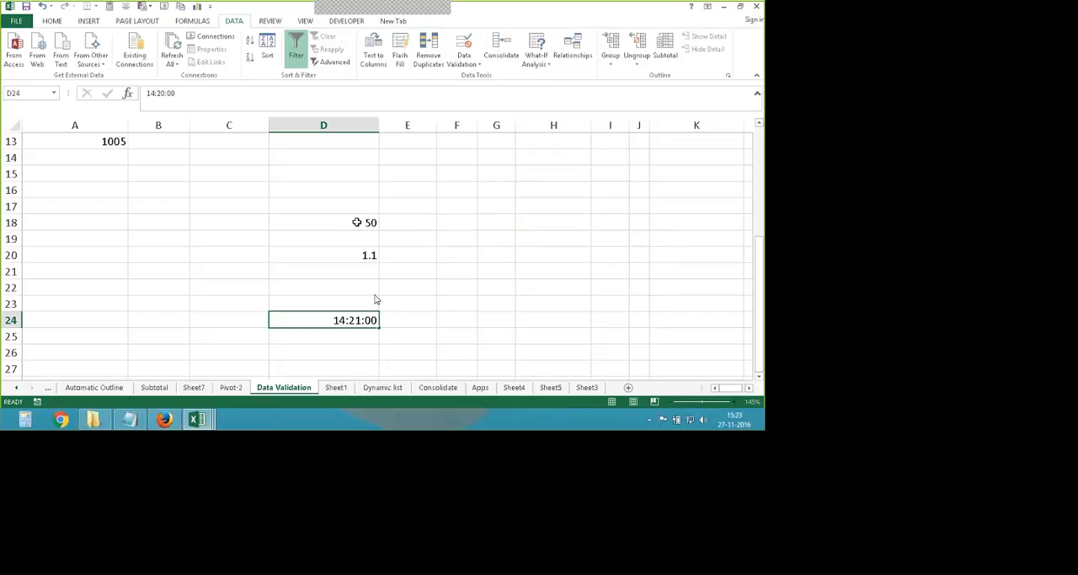
left_click(357, 222)
left_click(354, 254)
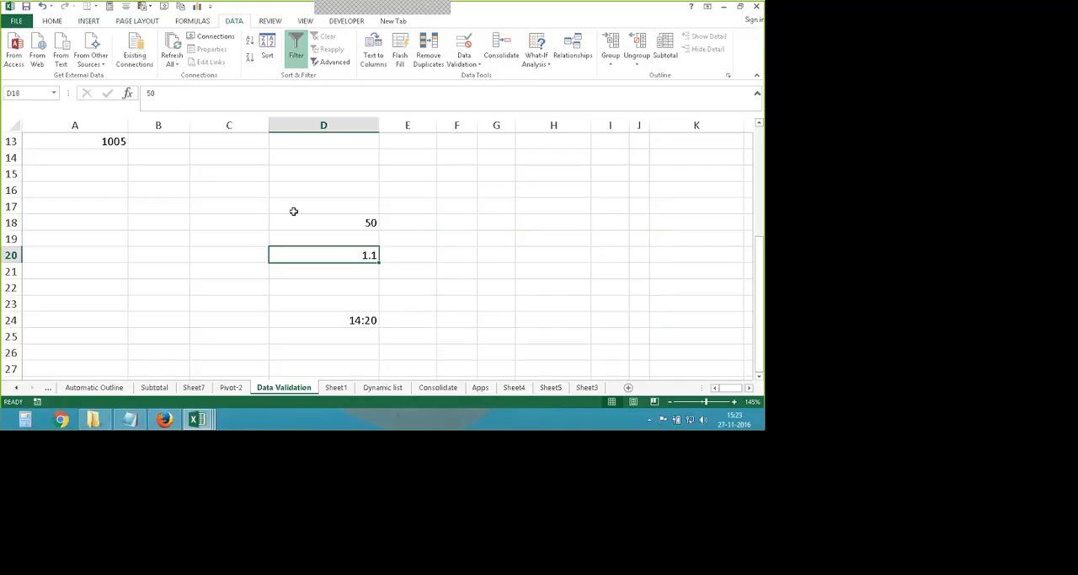
scroll(293, 210, "up", 3)
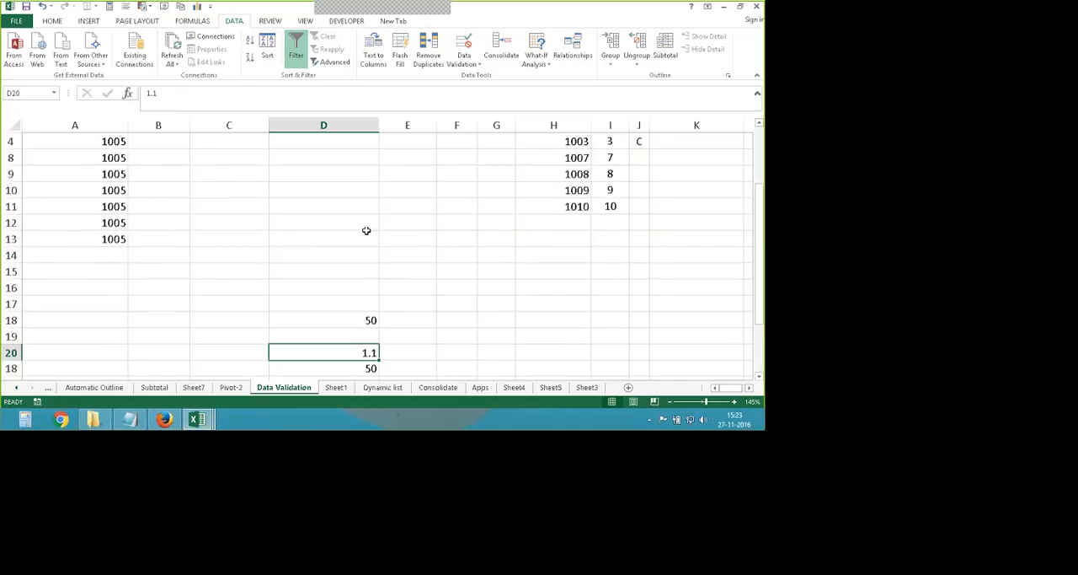
scroll(357, 310, "down", 4)
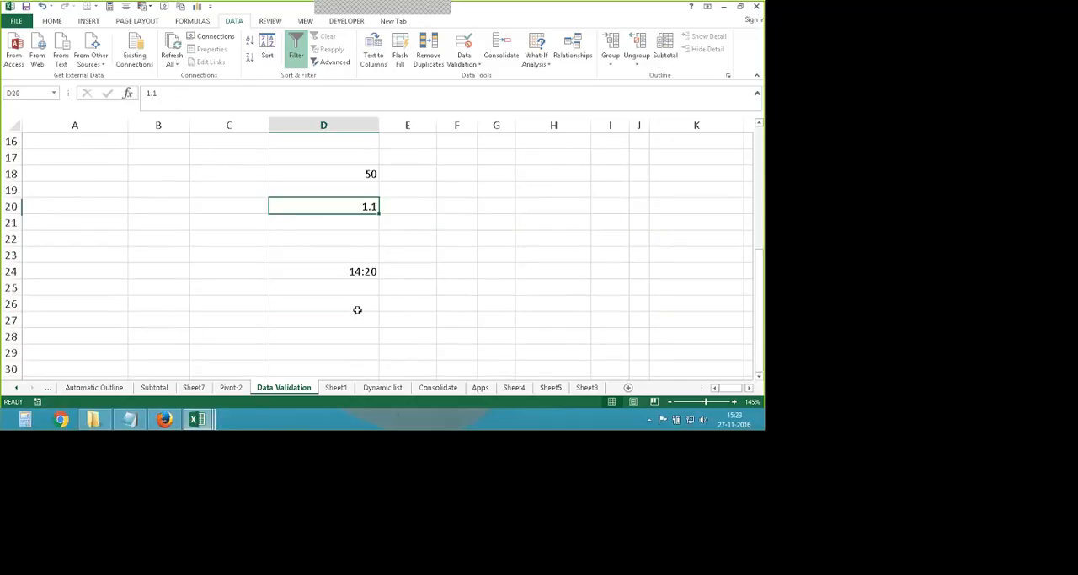
- Open the Data Validation settings for the empty cell D26 and allow values by text length
left_click(358, 310)
left_click(463, 53)
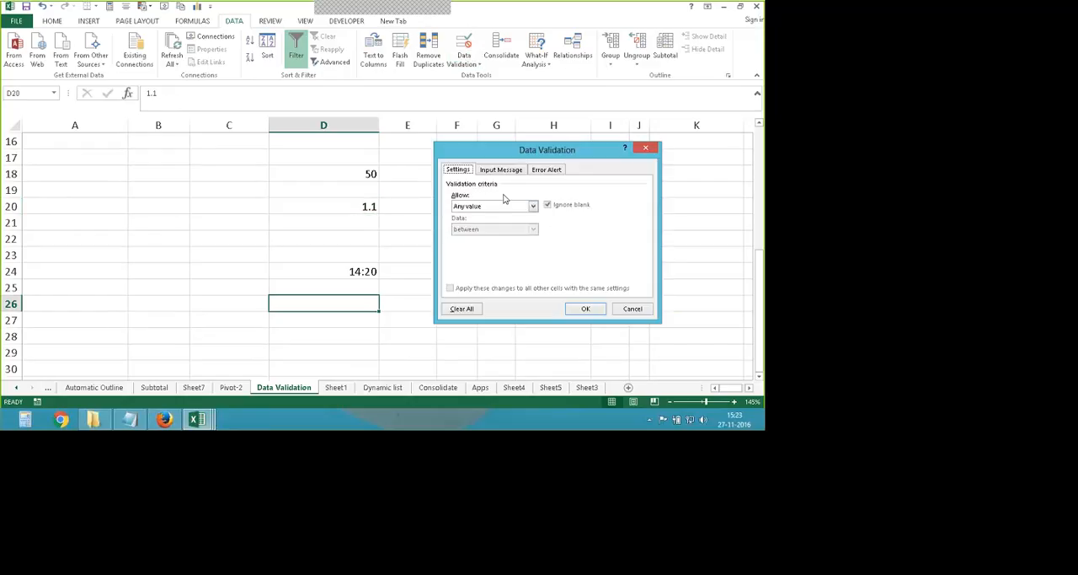
left_click(506, 206)
left_click(495, 260)
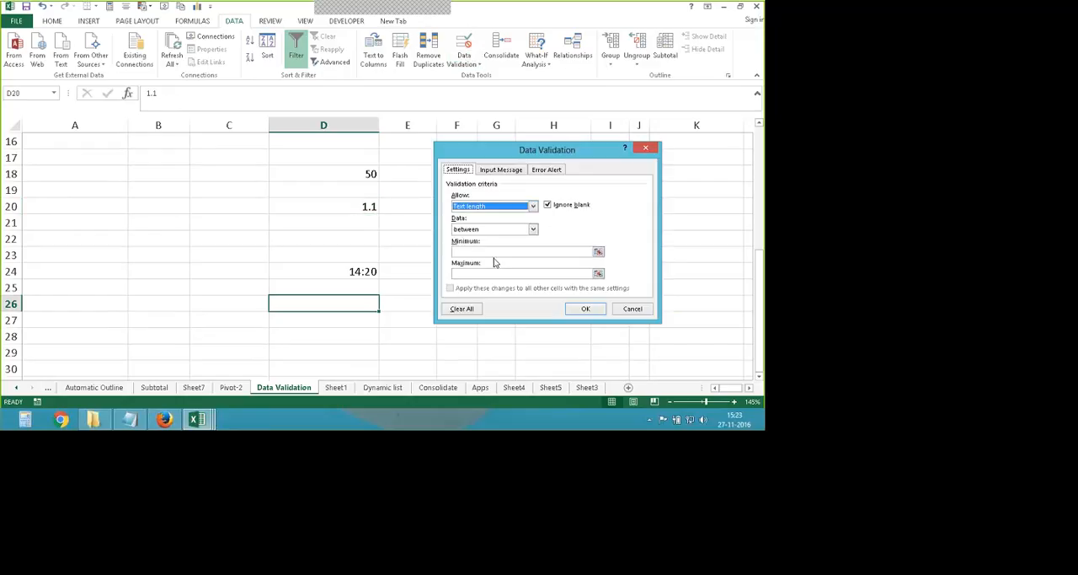
- Set the minimum text length to 3 and the maximum to 15 for D26's rule, and apply it
left_click(466, 251)
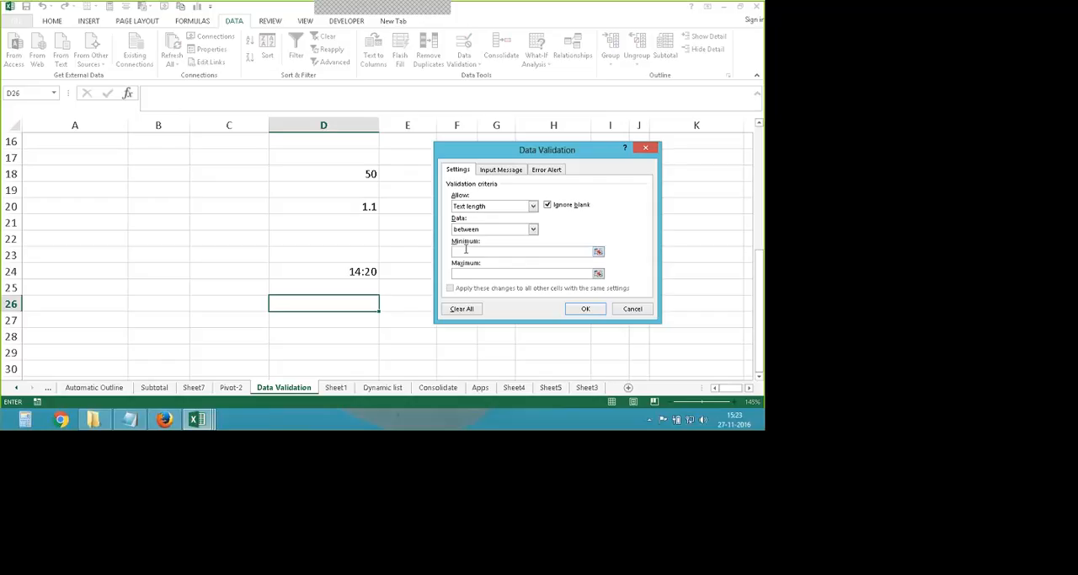
type("3")
left_click(469, 272)
type("10")
left_click(570, 309)
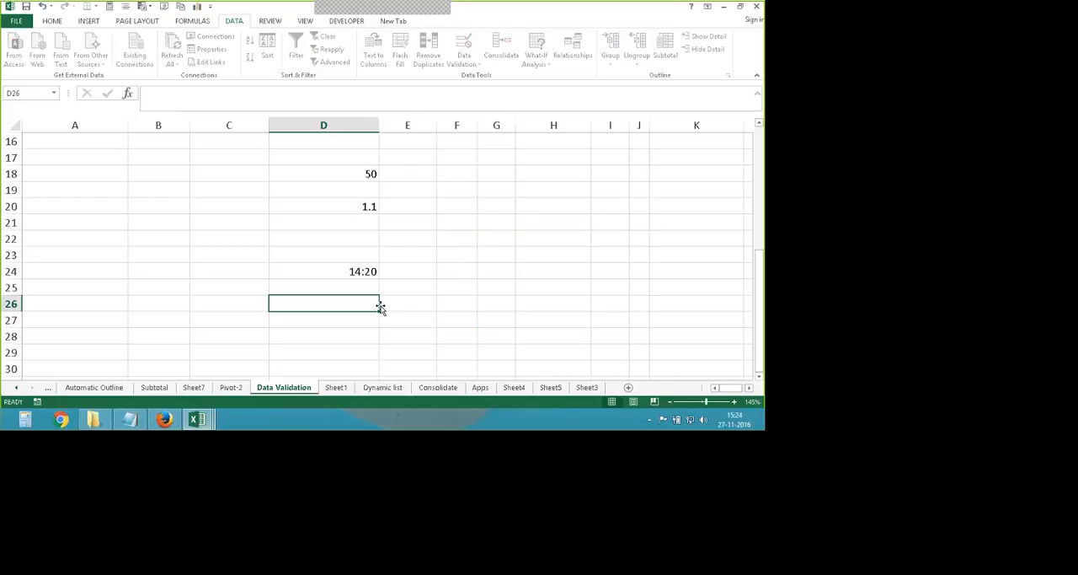
- Test D26's text length rule by entering "car" and replacing it with "manipal"
type("car")
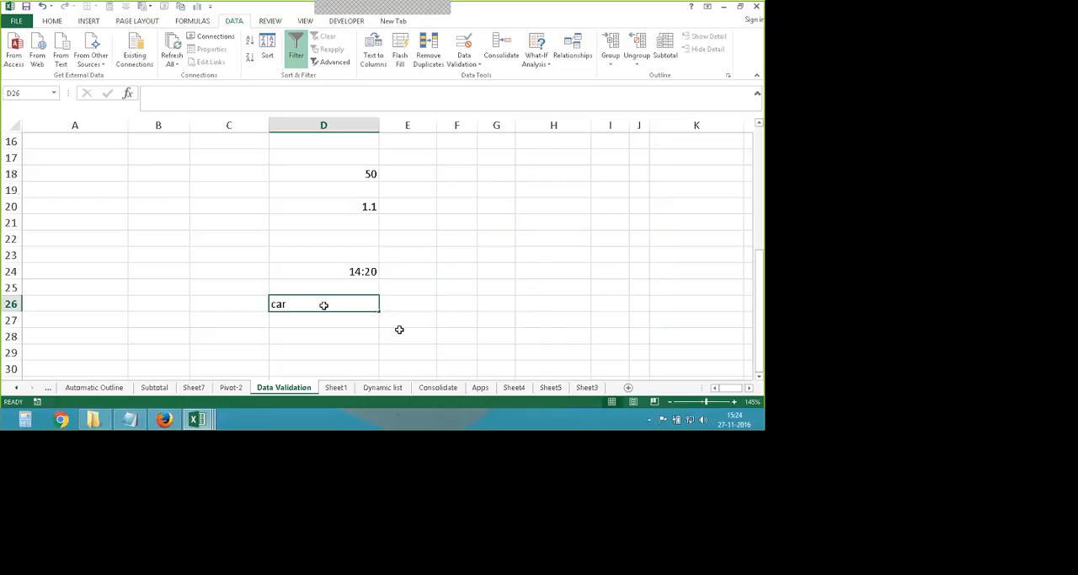
type("manipa")
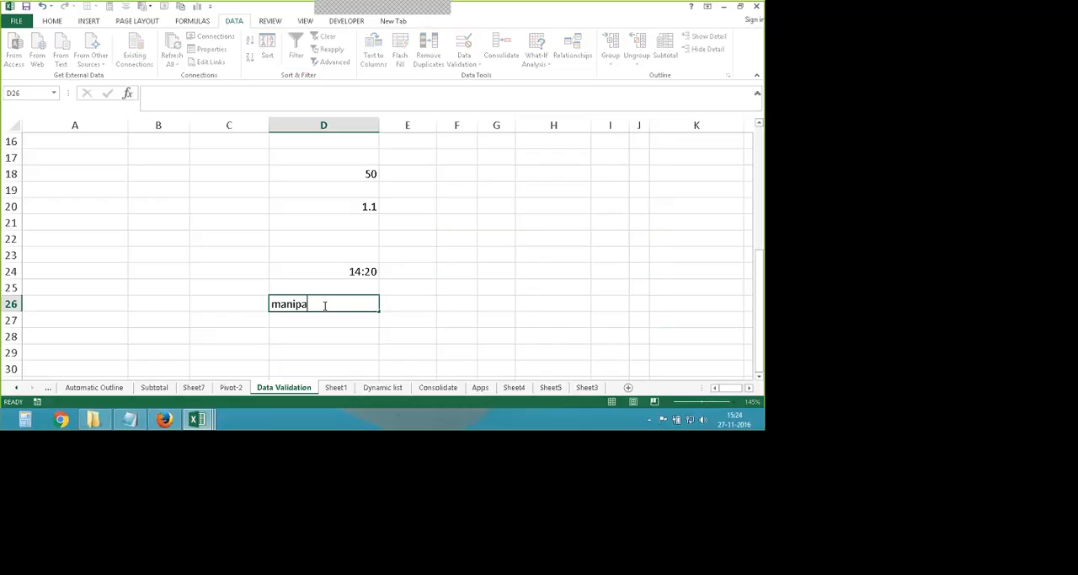
type("l")
key("Return")
- Replace the text in D26 with "manipal global"
left_click(309, 300)
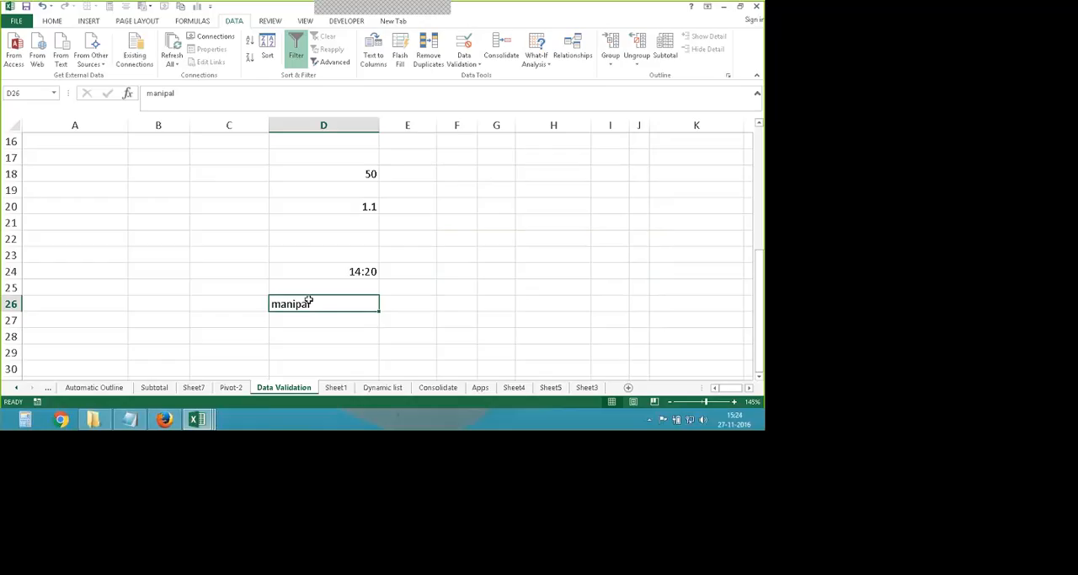
key("BackSpace")
type("manip")
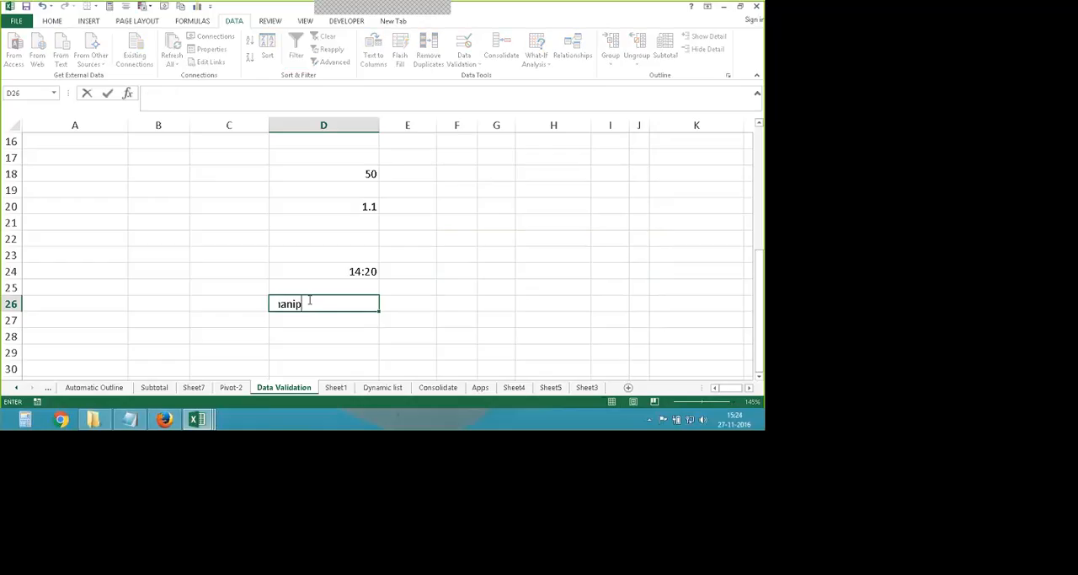
type("al globa")
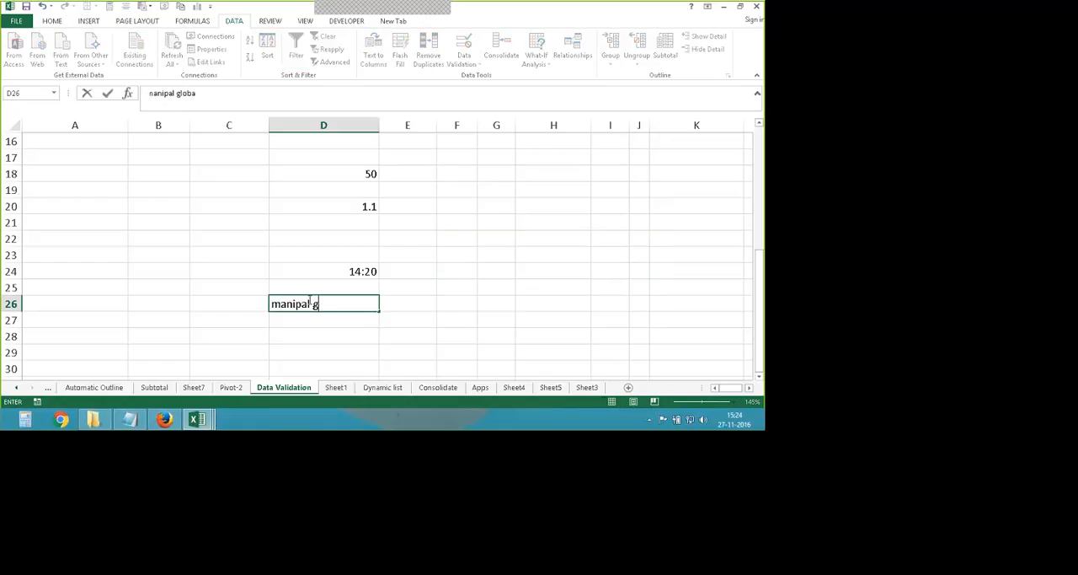
type("l")
key("Return")
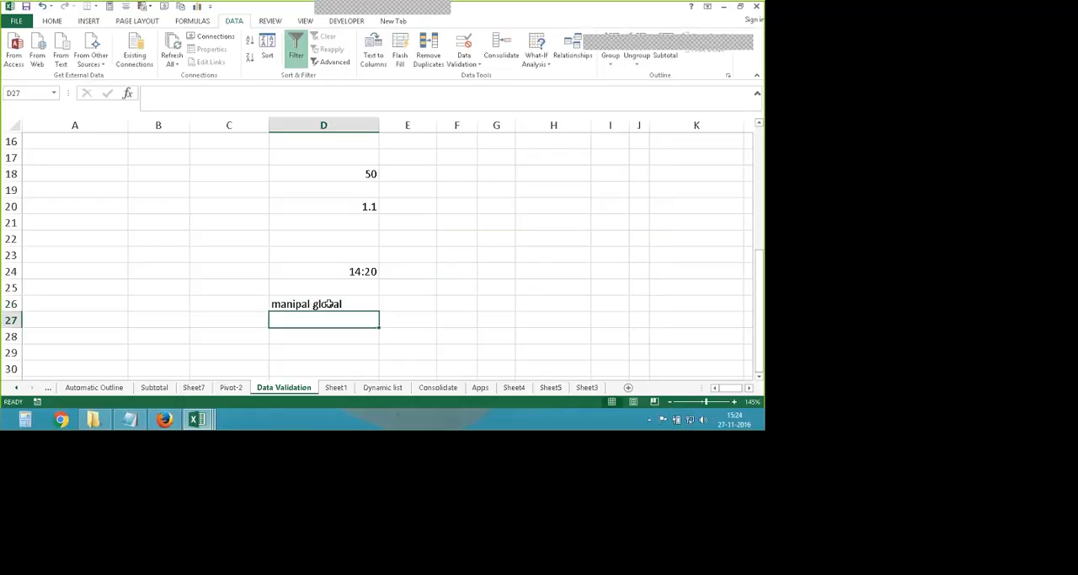
- Review the minimum and maximum text length in D26's validation settings without changing them
left_click(332, 304)
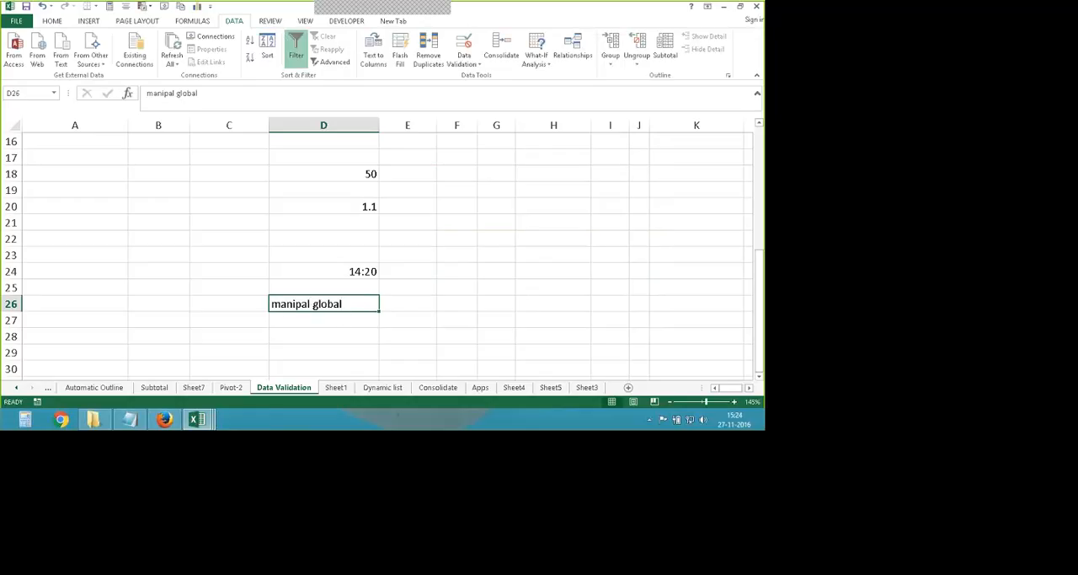
left_click(464, 44)
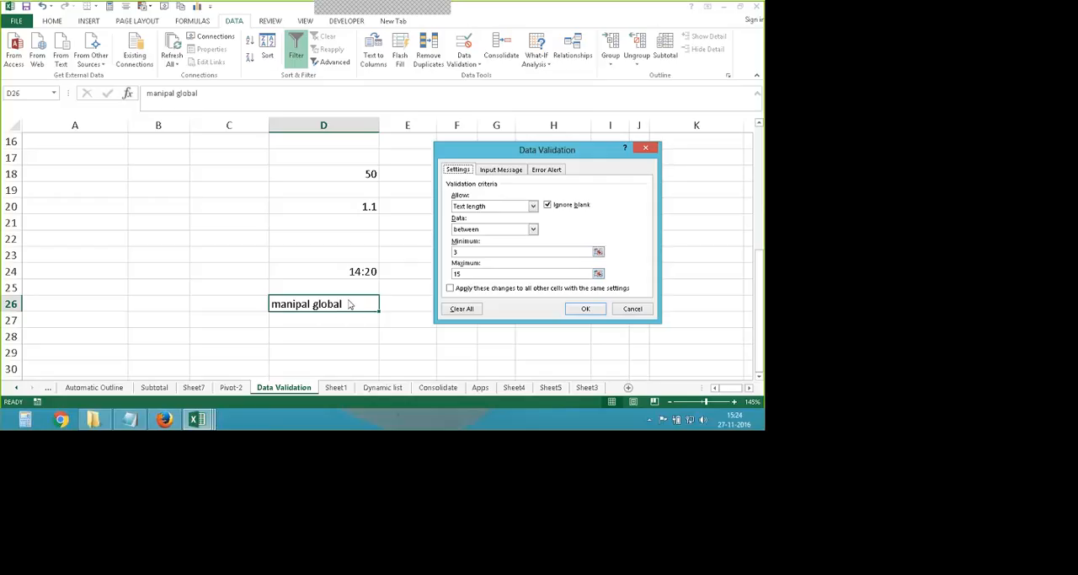
key("Return")
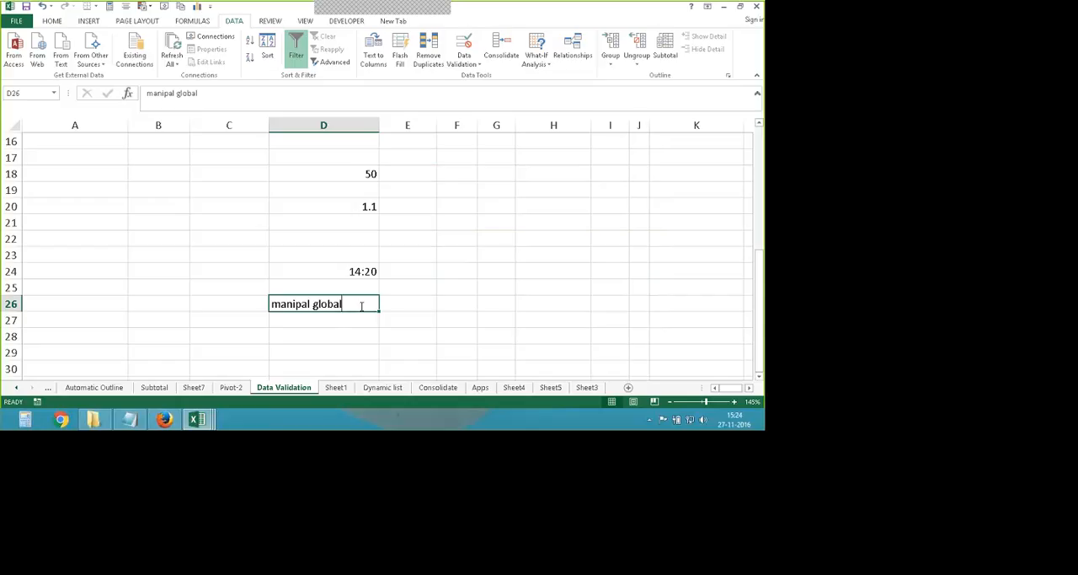
- Try extending the text in D26 to "manipal global Education", and cancel the entry
double_click(361, 306)
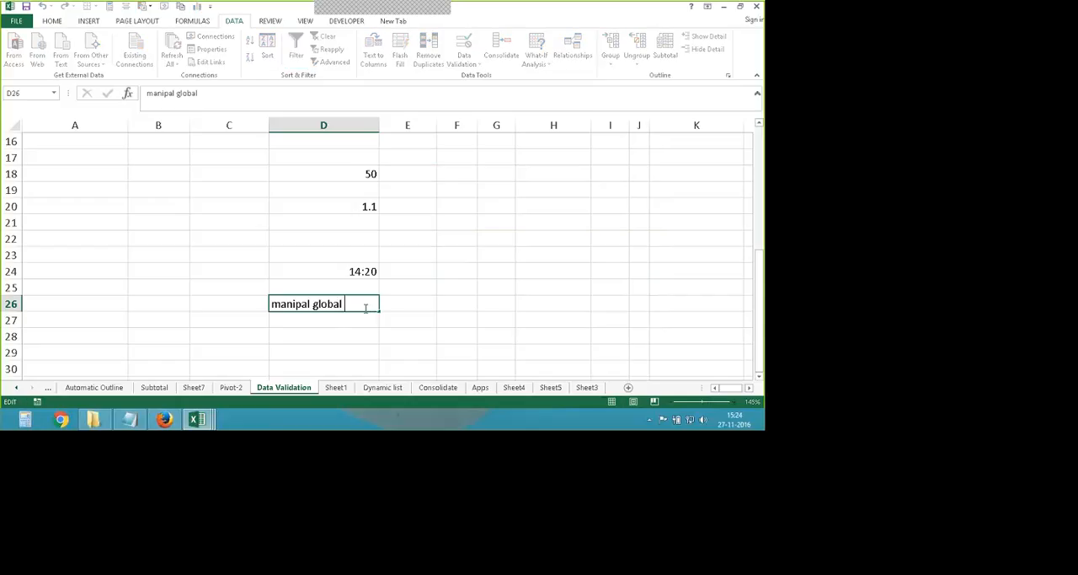
type("Edu")
key("Return")
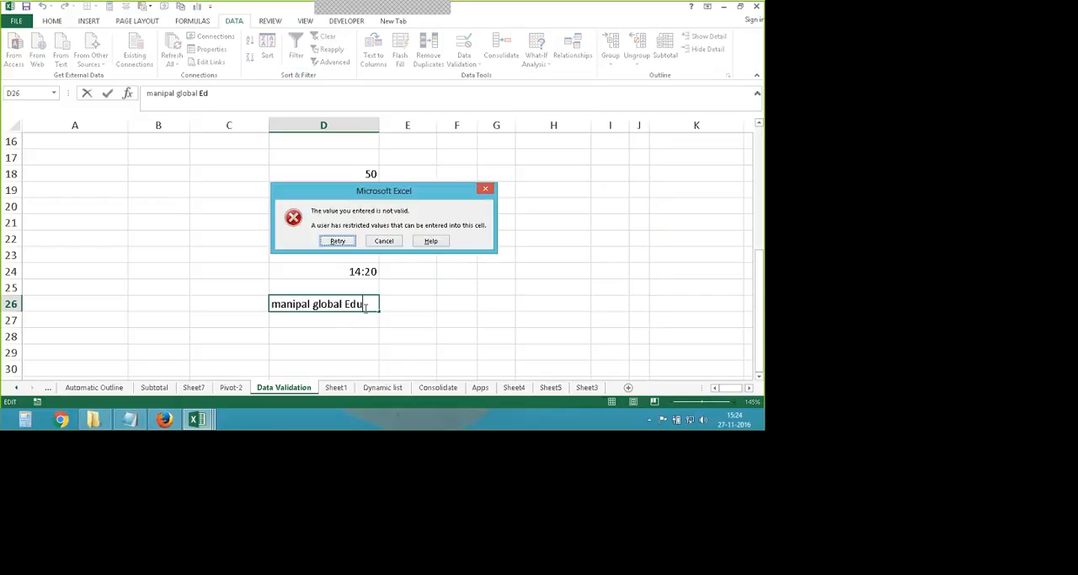
type("cation")
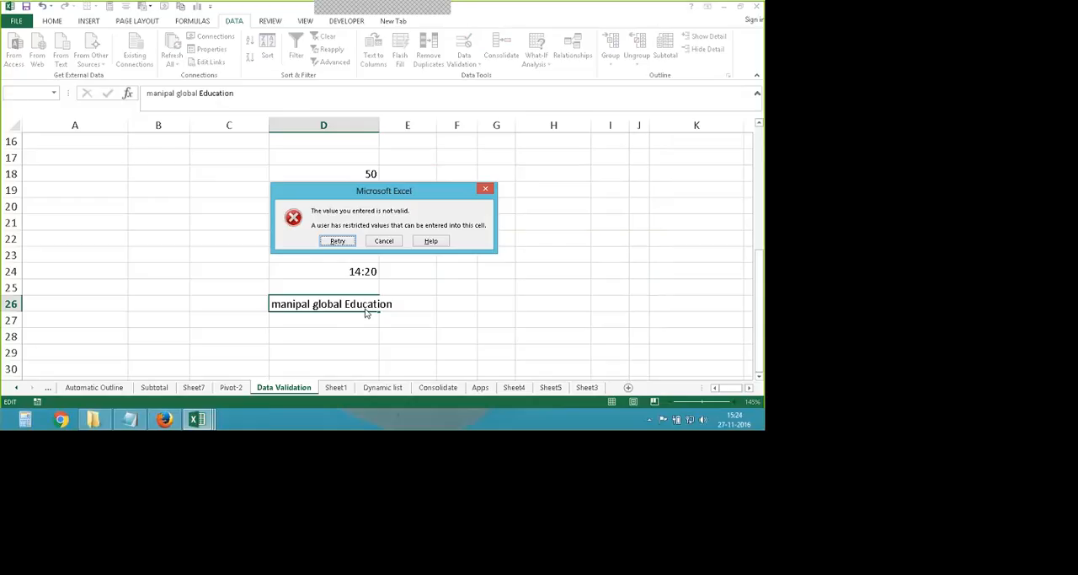
key("Escape")
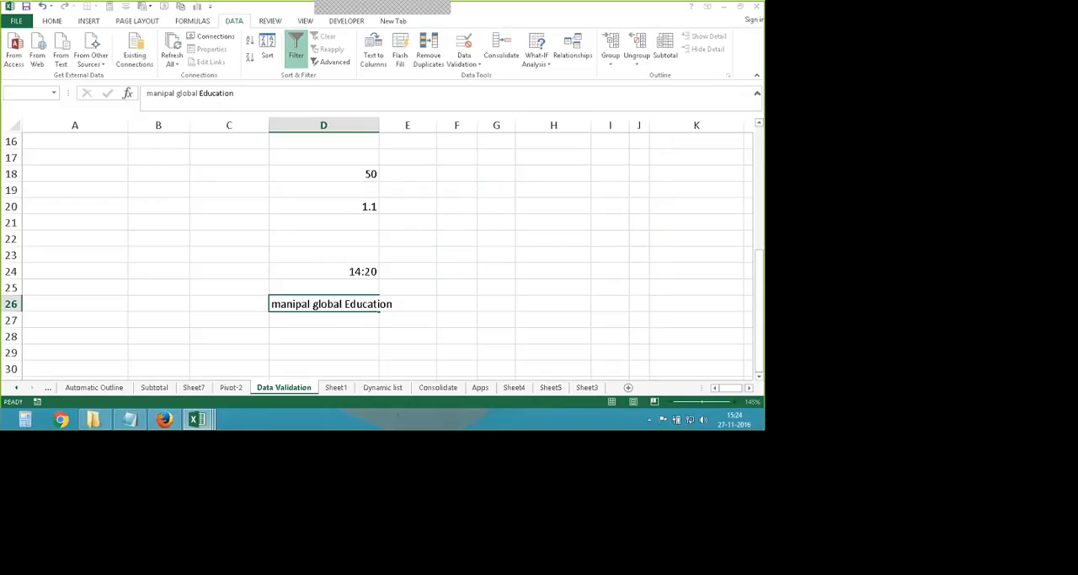
- Test D26's text length rule by trying "AB" and entering "car", and clear the cell
type("AB")
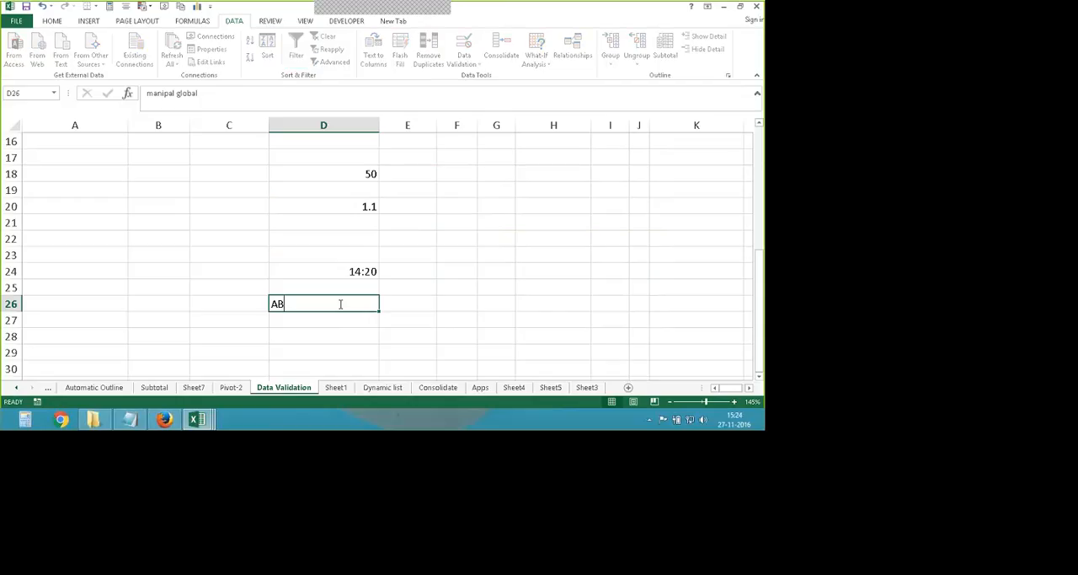
key("Return")
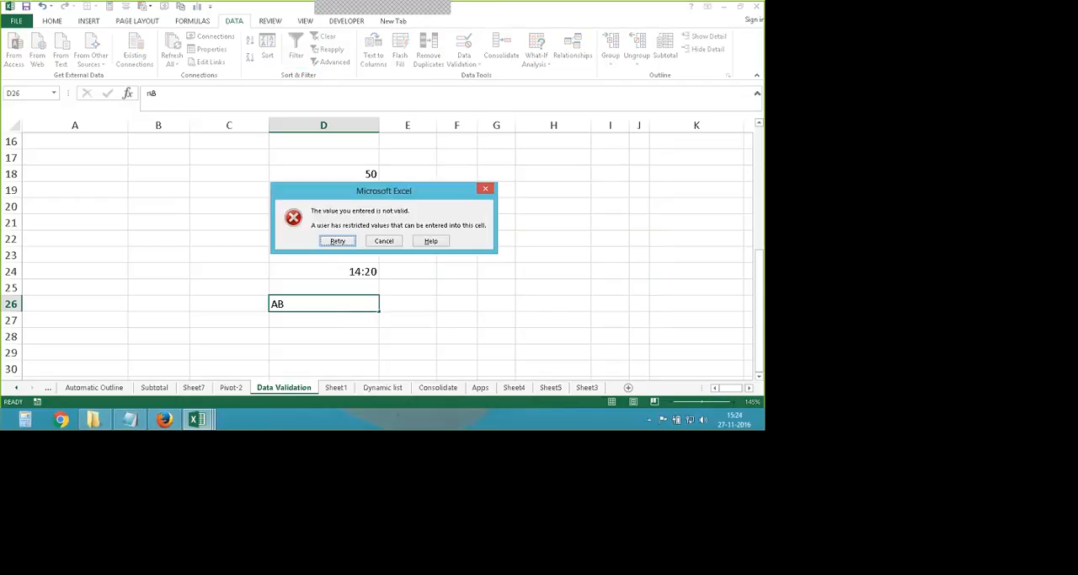
key("Return")
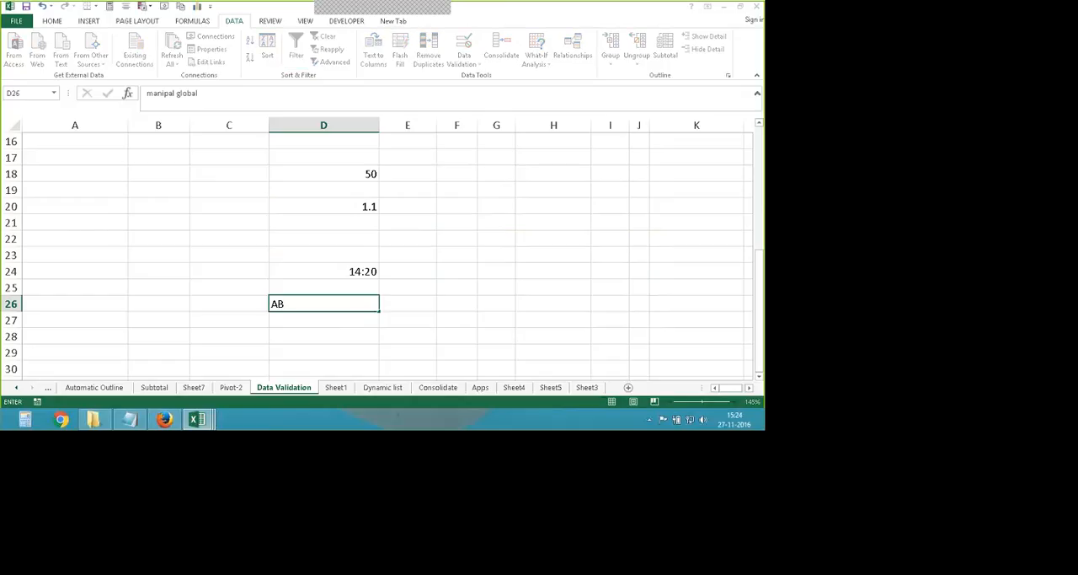
type("car")
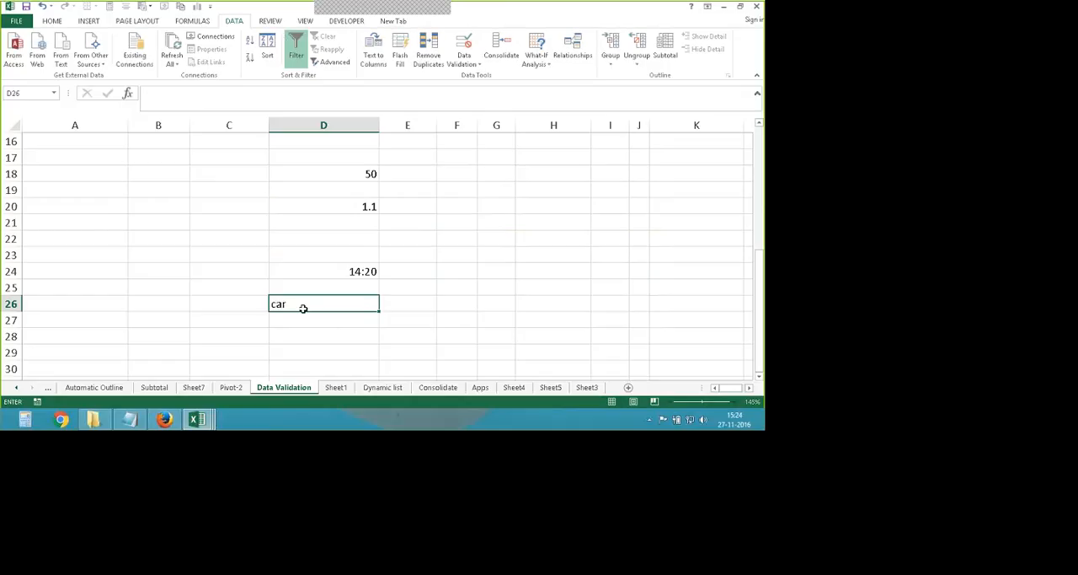
key("Return")
key("Delete")
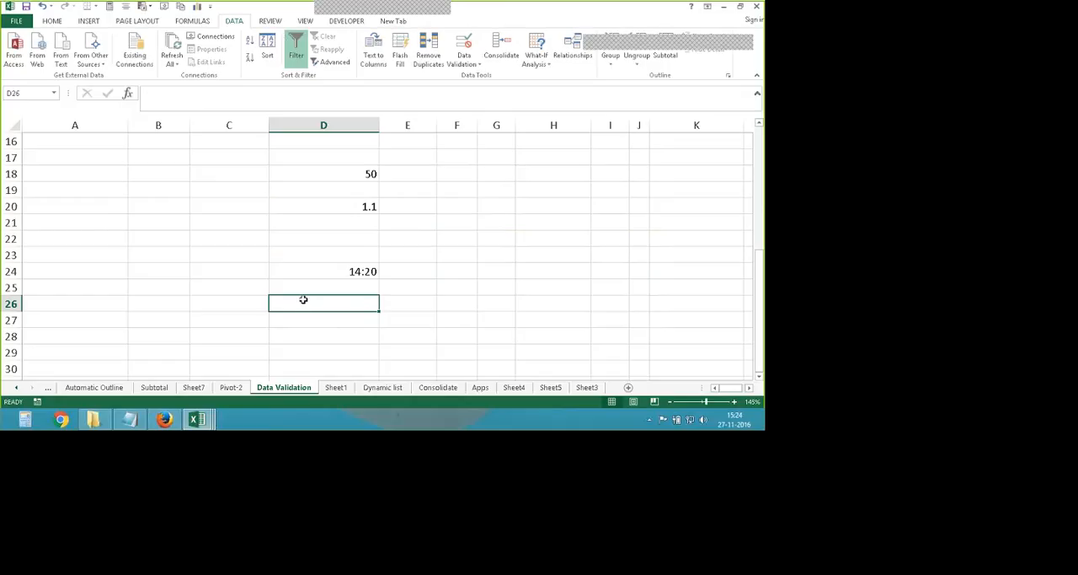
- Change D26's validation rule to Custom and clear the formula value
left_click(464, 59)
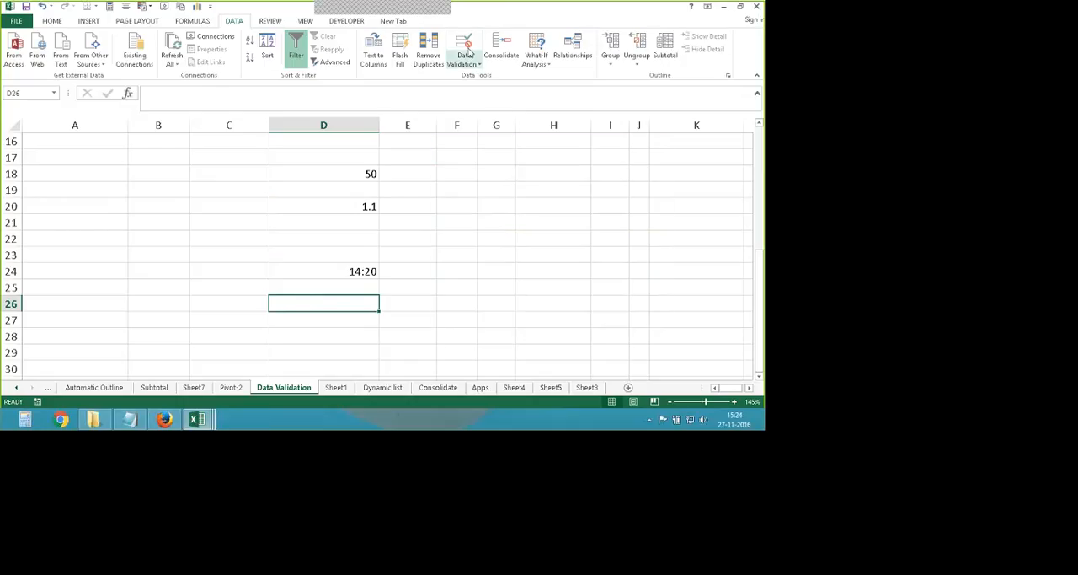
left_click(495, 79)
left_click(533, 206)
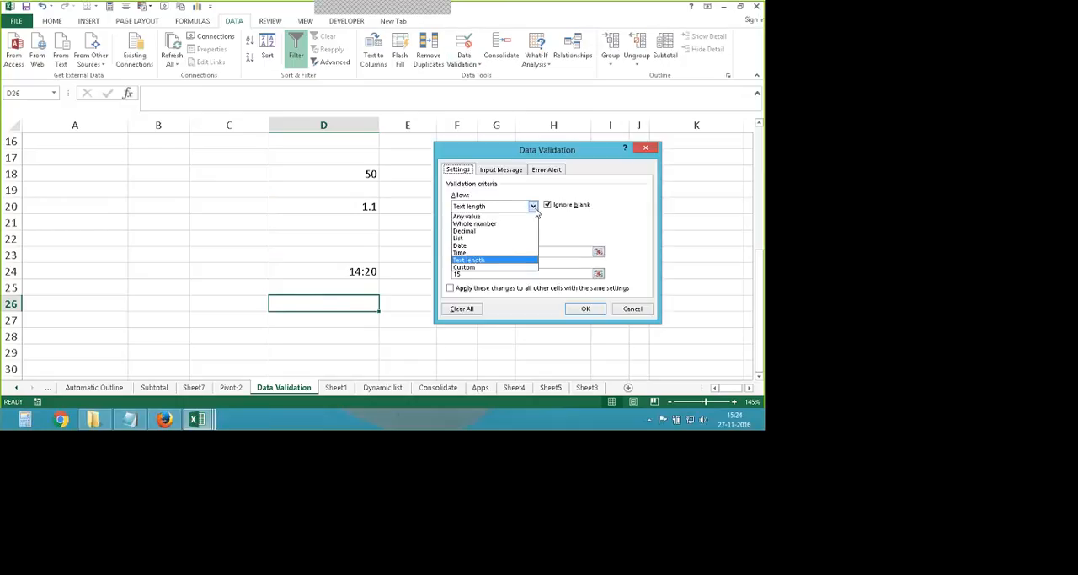
left_click(536, 208)
left_click(535, 208)
left_click(536, 208)
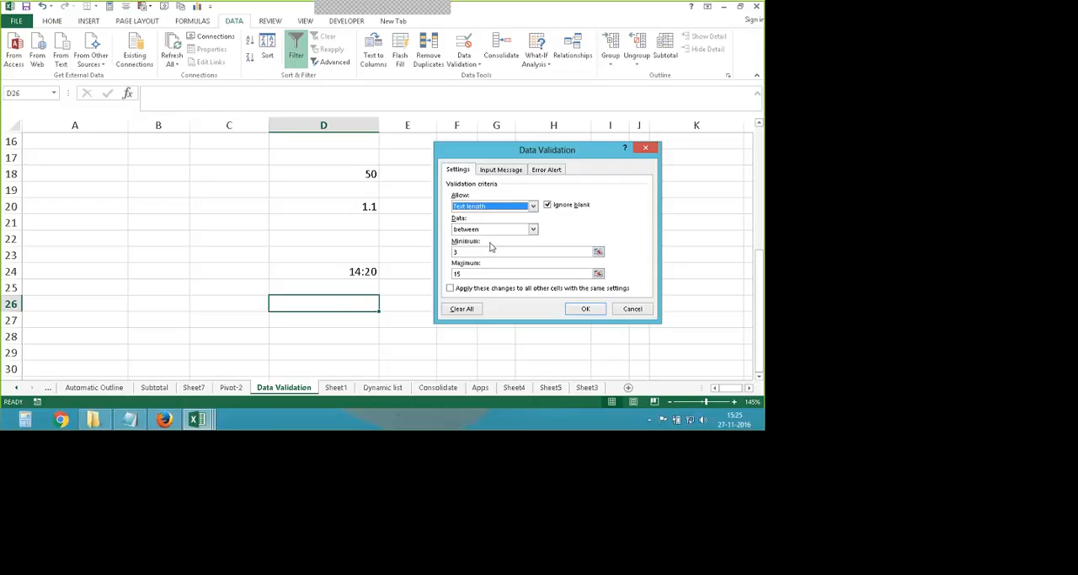
left_click(533, 206)
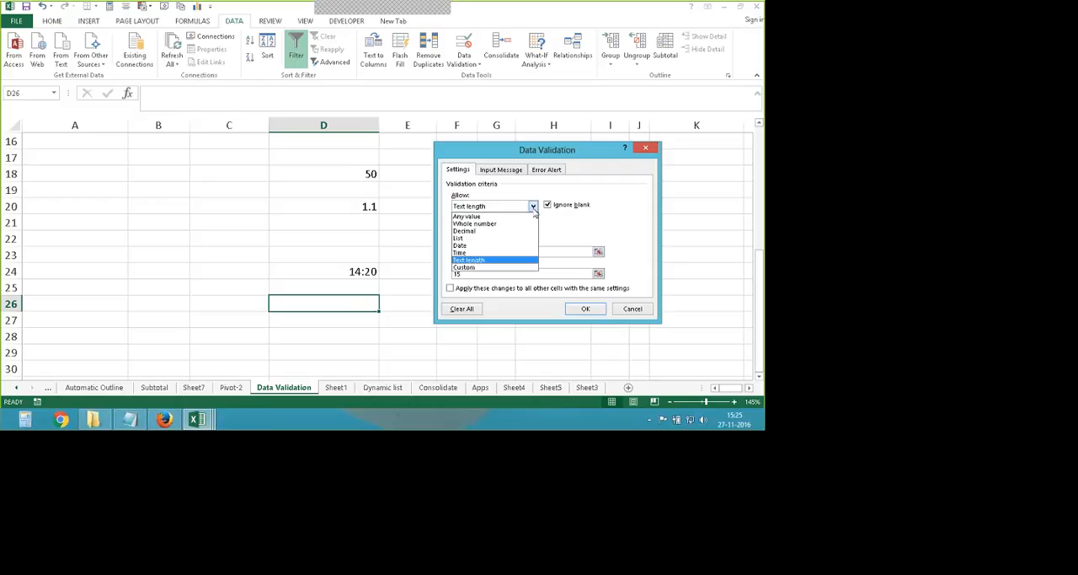
left_click(498, 268)
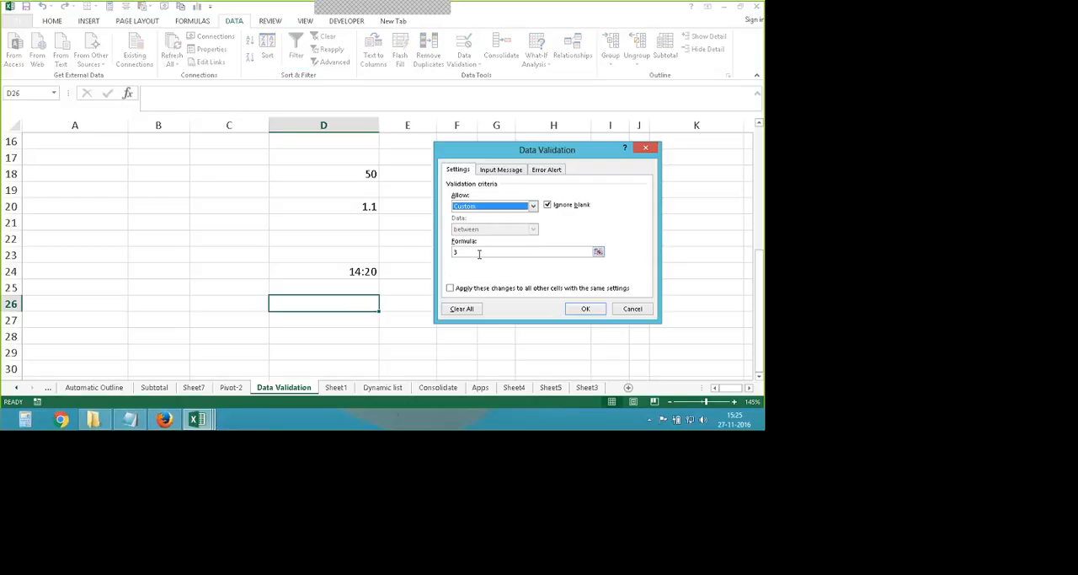
left_click(479, 253)
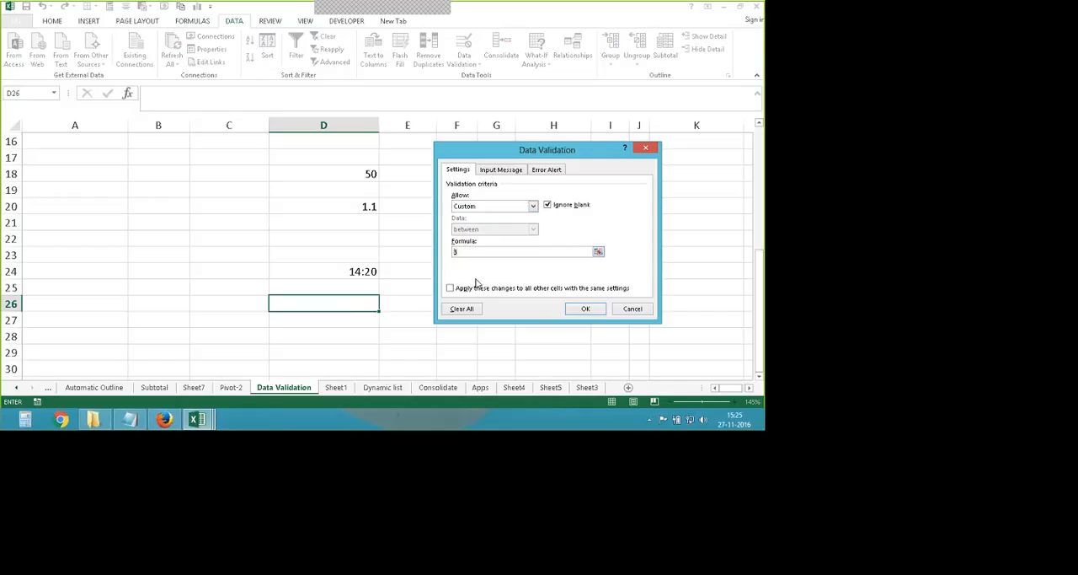
key("BackSpace")
- Set D26's Custom validation formula to =sum(B26:C26) and apply the rule
left_click(532, 207)
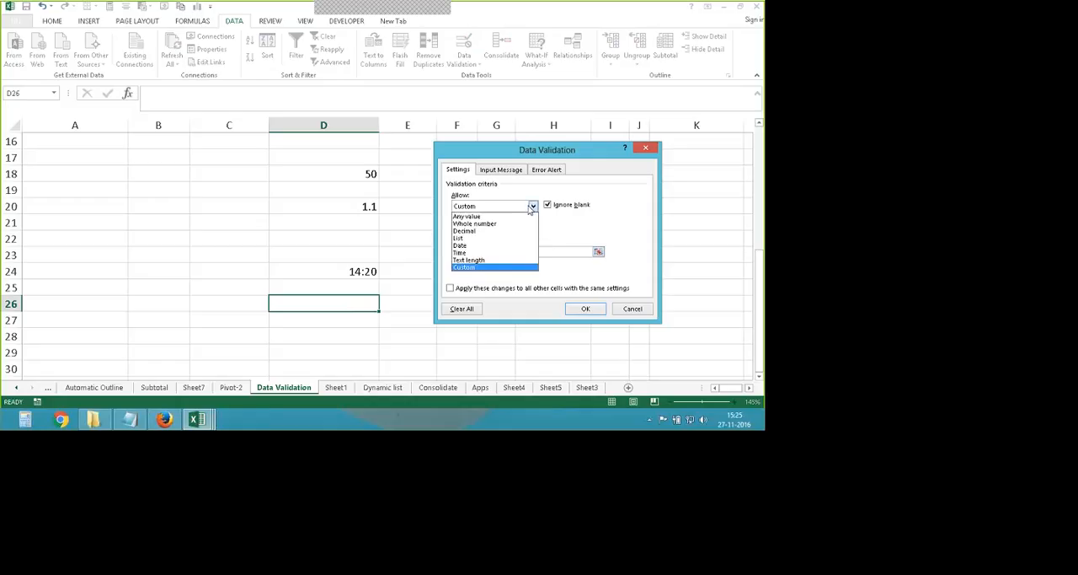
left_click(479, 267)
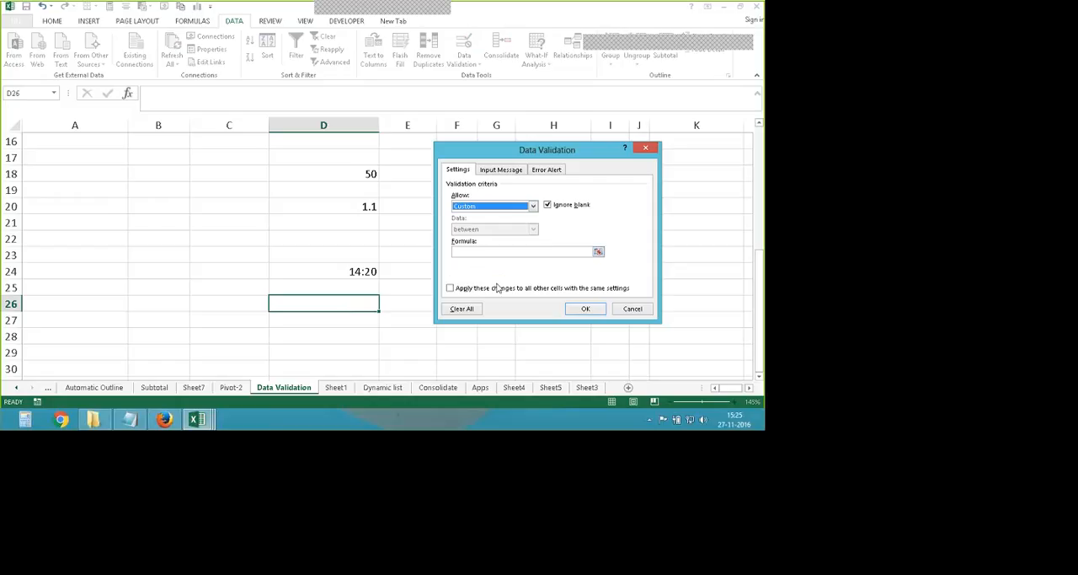
key("Tab")
key("Tab")
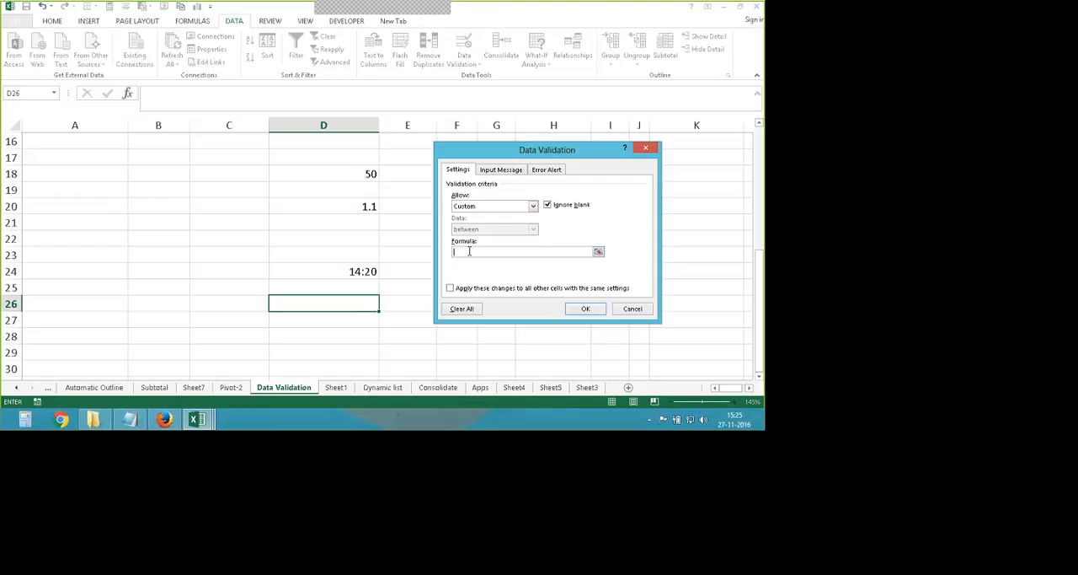
type("=sum(")
key("BackSpace")
type("(")
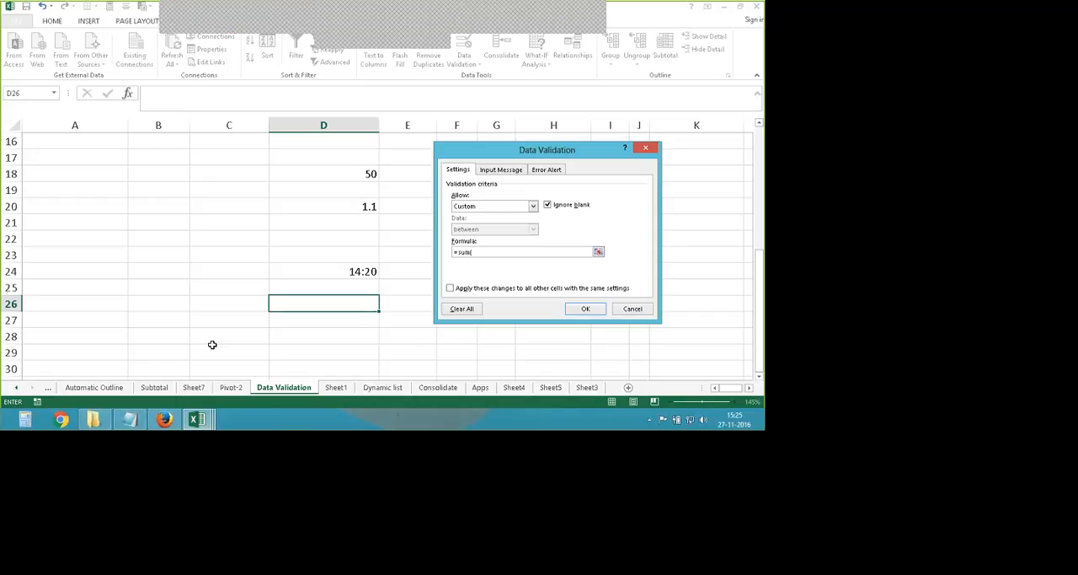
left_click_drag(154, 301, 203, 301)
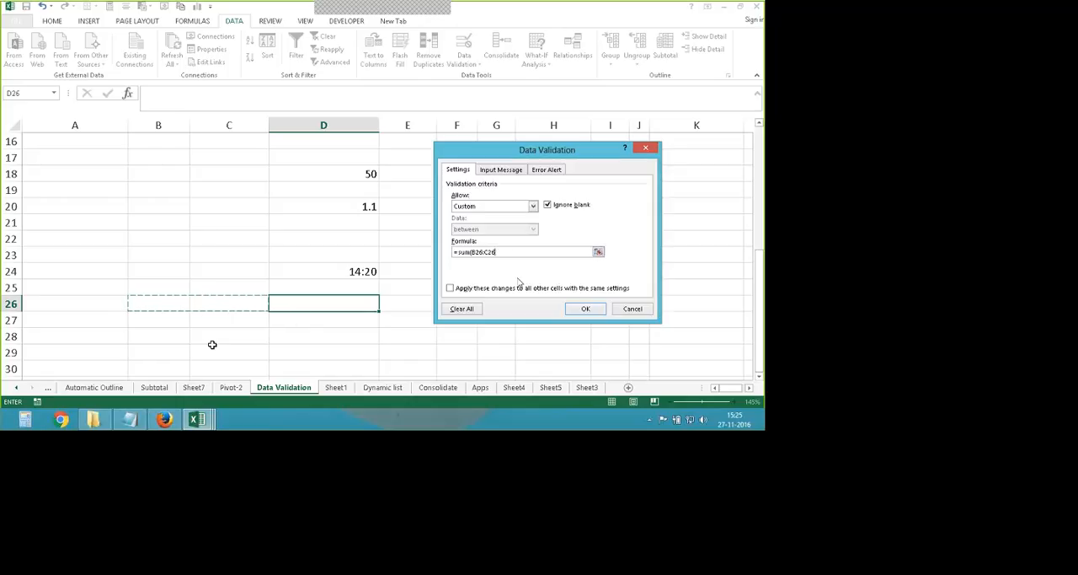
key("Return")
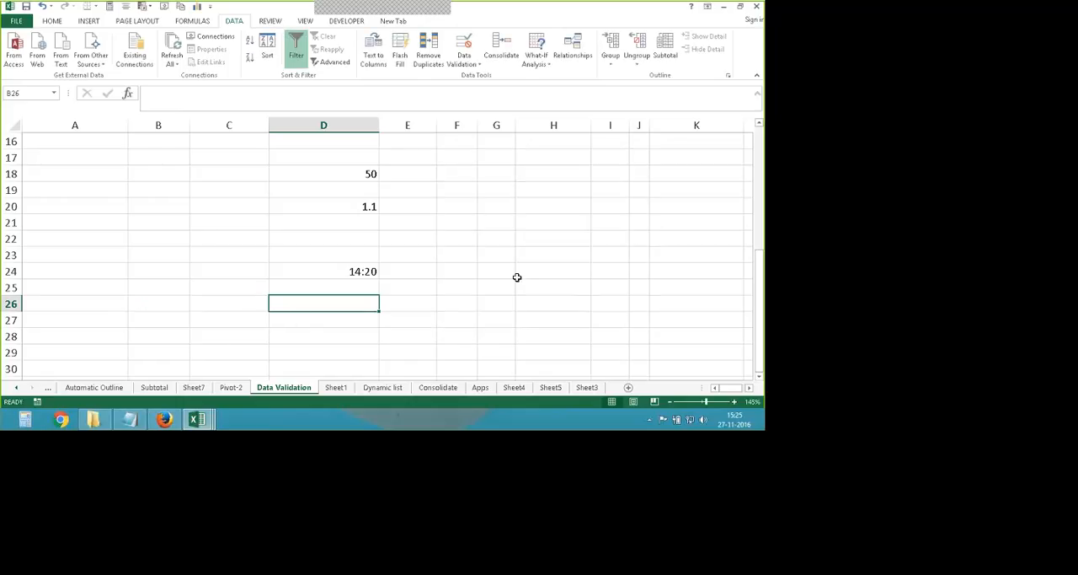
- Enter 5 in B26, try entering 7 in C26, and cancel the C26 entry
left_click(171, 303)
type("5")
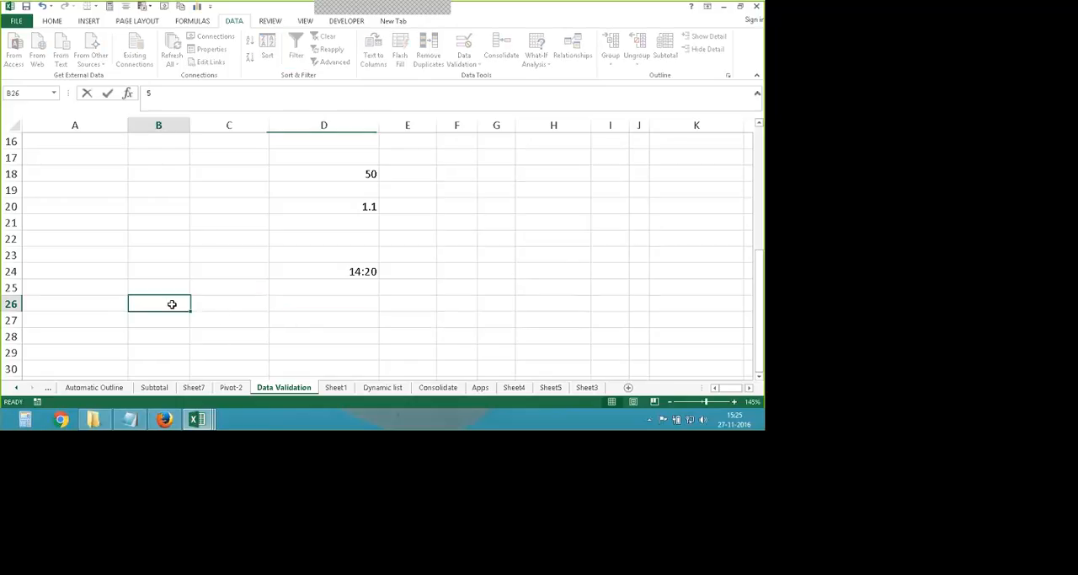
left_click(245, 307)
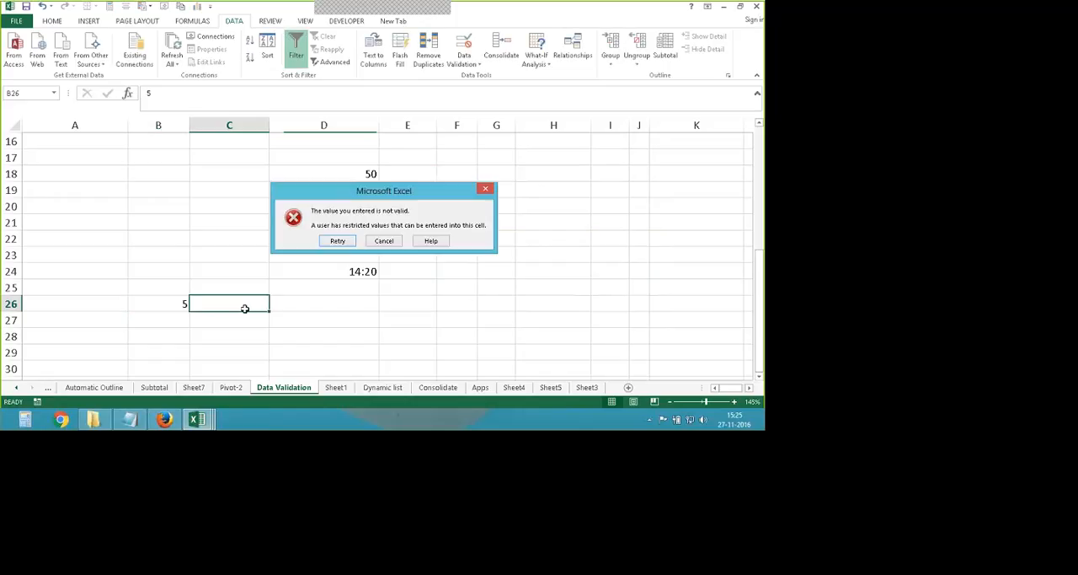
type("7")
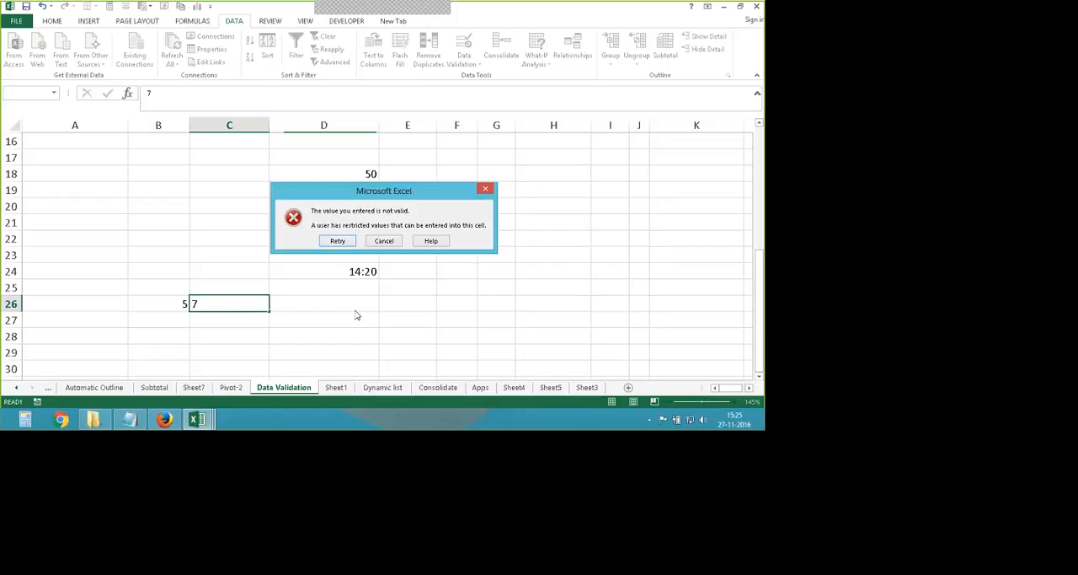
left_click(384, 241)
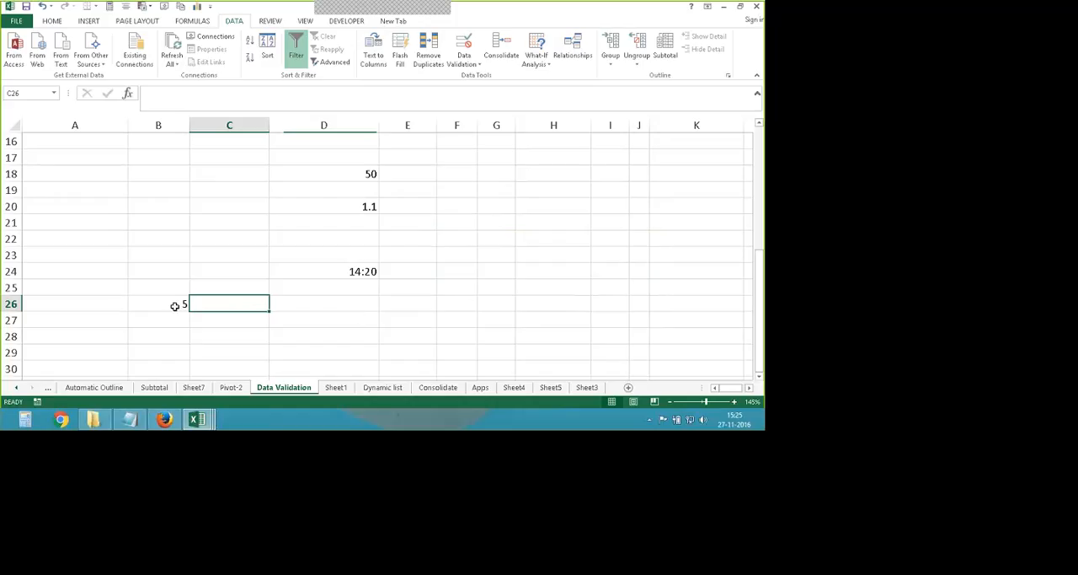
- Try entering 1 and 14 in C26, cancelling each entry
type("1")
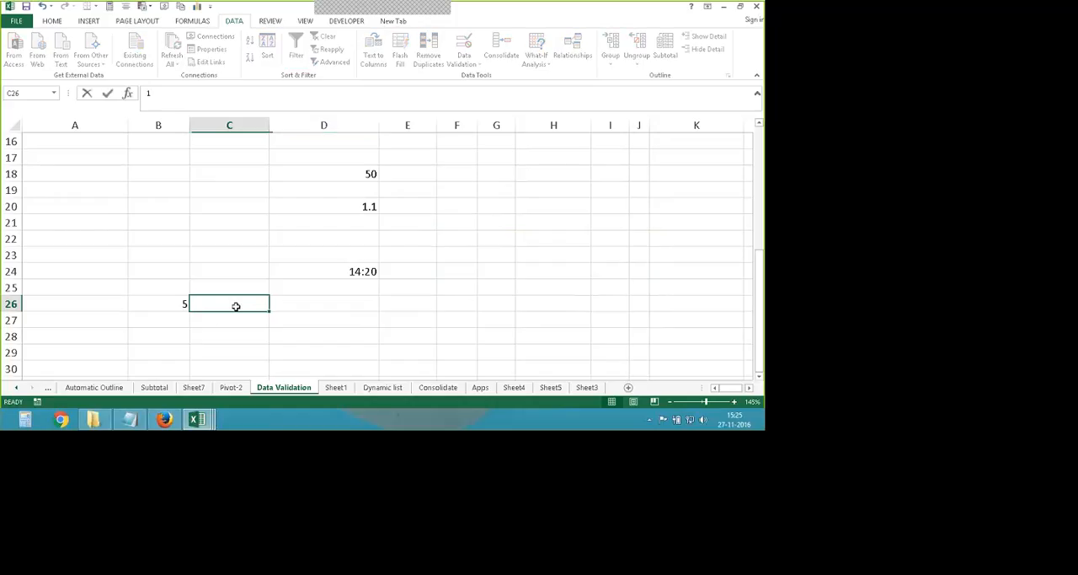
key("Return")
left_click(381, 240)
type("14")
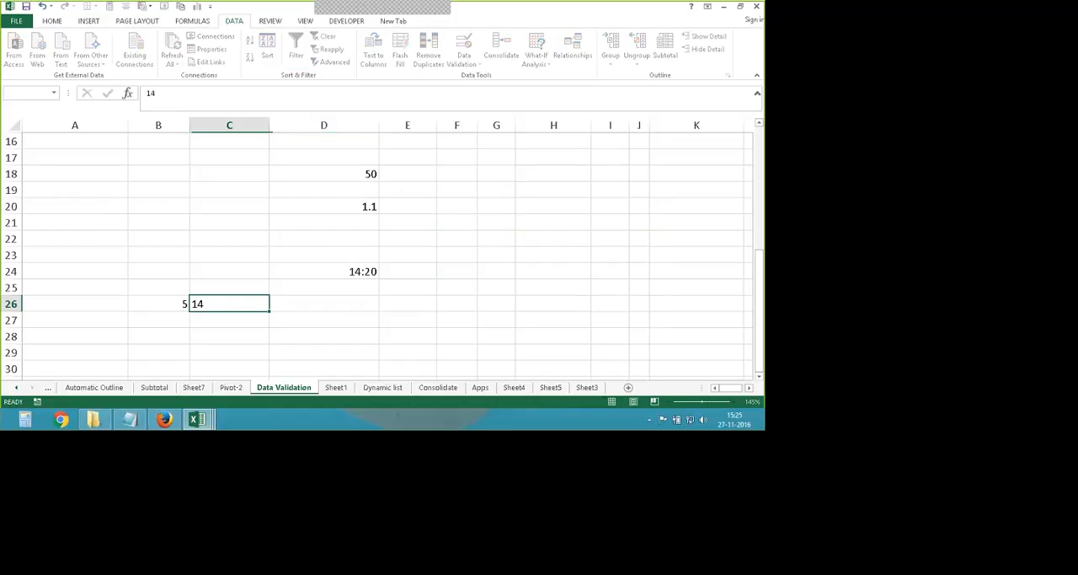
key("Escape")
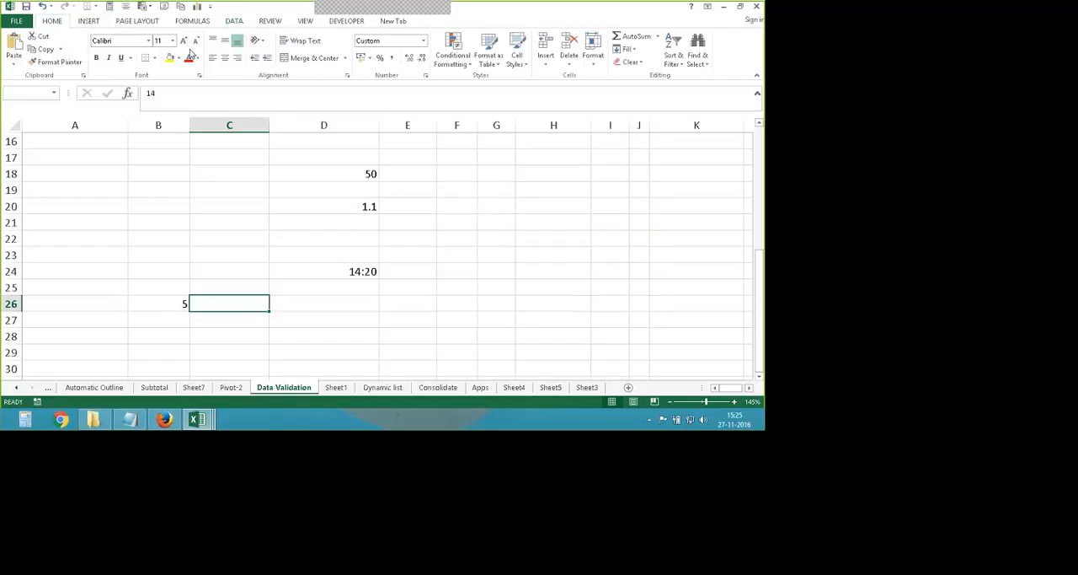
- Change C26's number format to Scientific with 2 decimal places
right_click(251, 300)
left_click(294, 256)
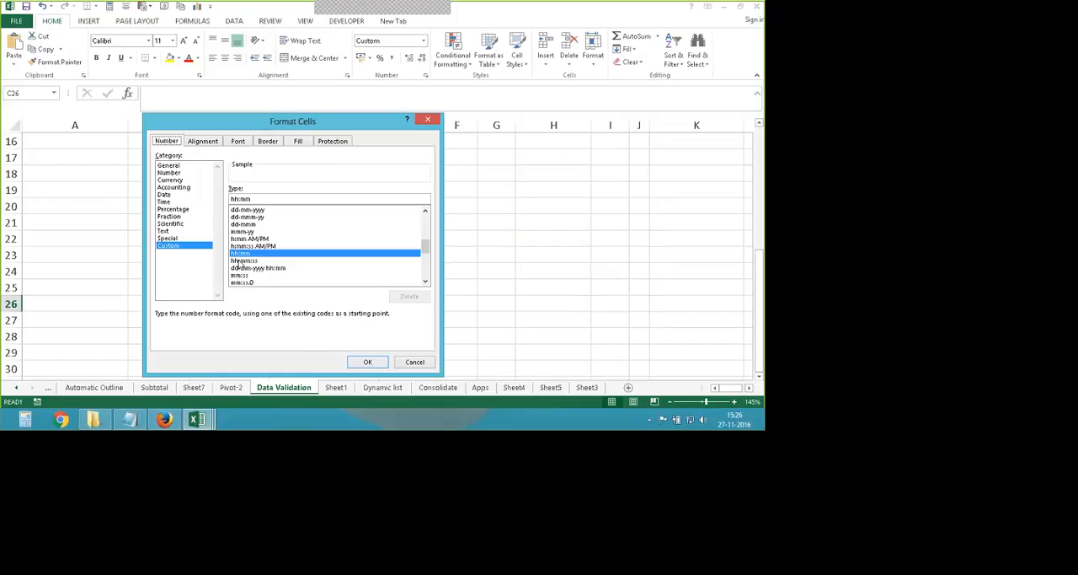
left_click(169, 173)
left_click(170, 224)
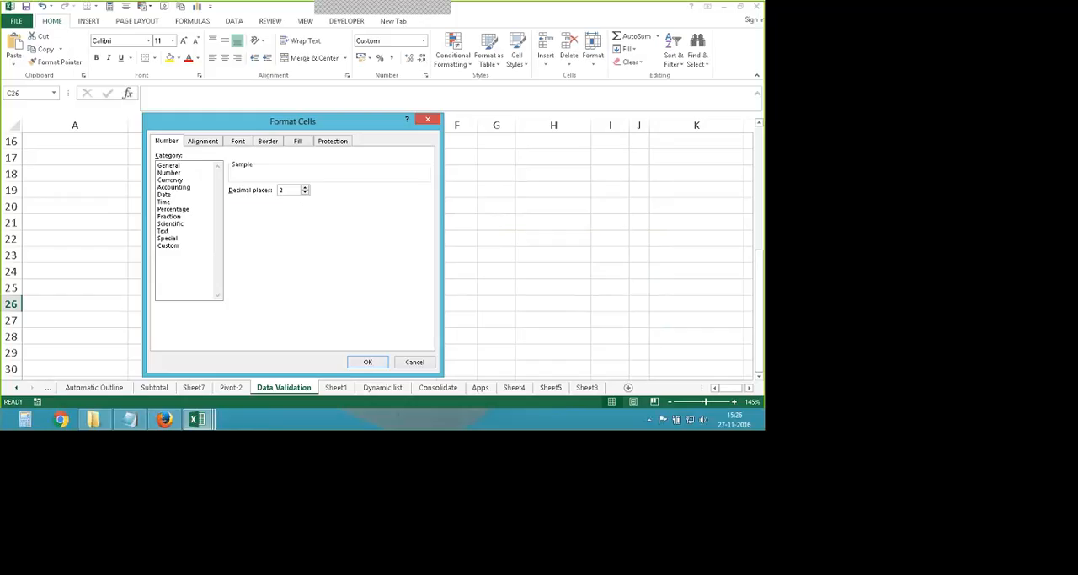
left_click(366, 362)
- Try entering 5 in C26, and cancel the entry
type("5")
key("Return")
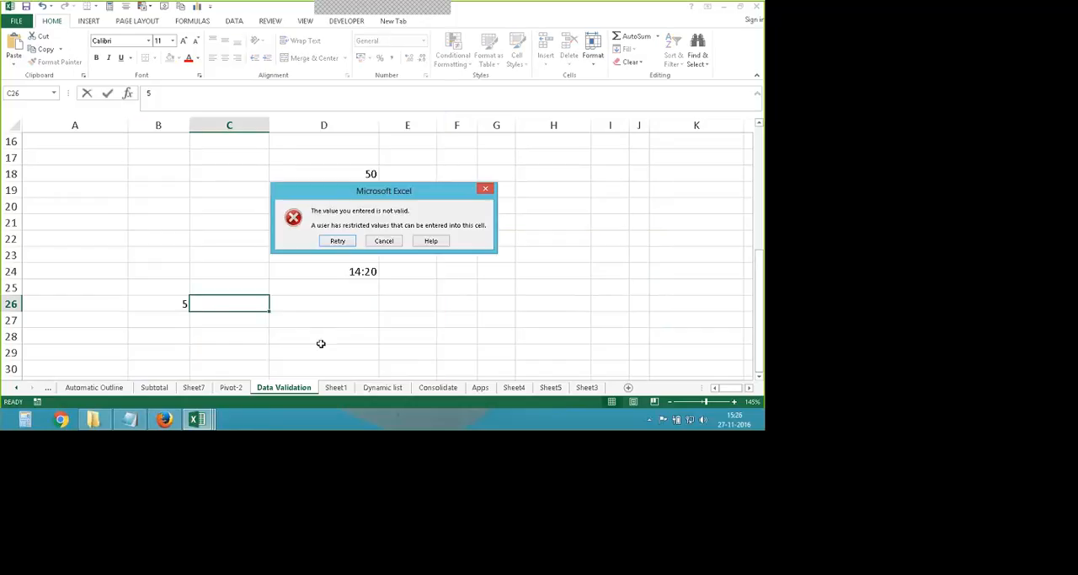
key("Tab")
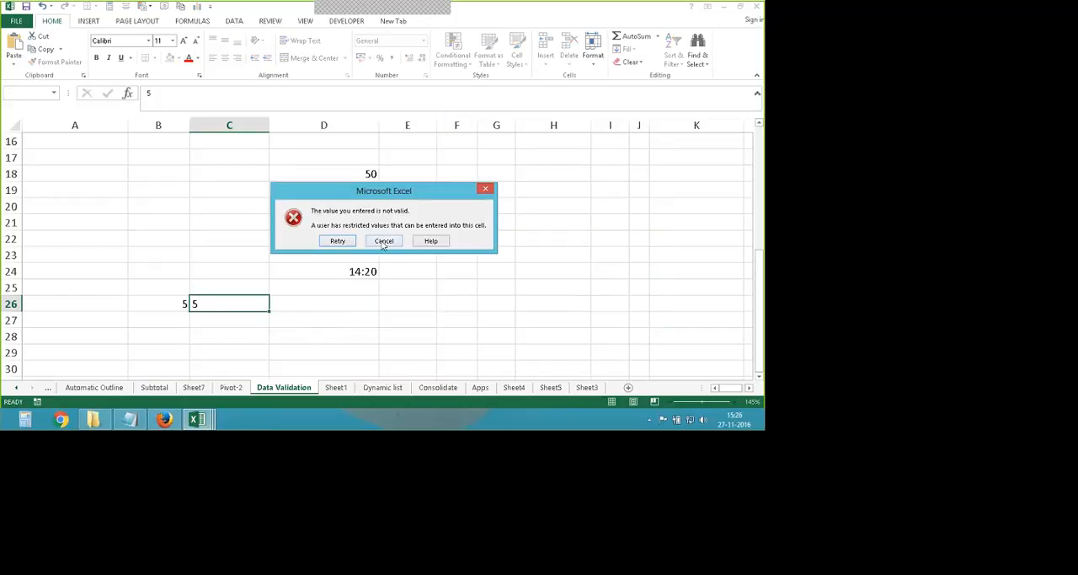
key("Return")
- Clear the contents of B26:C26 and select D26
left_click(354, 319)
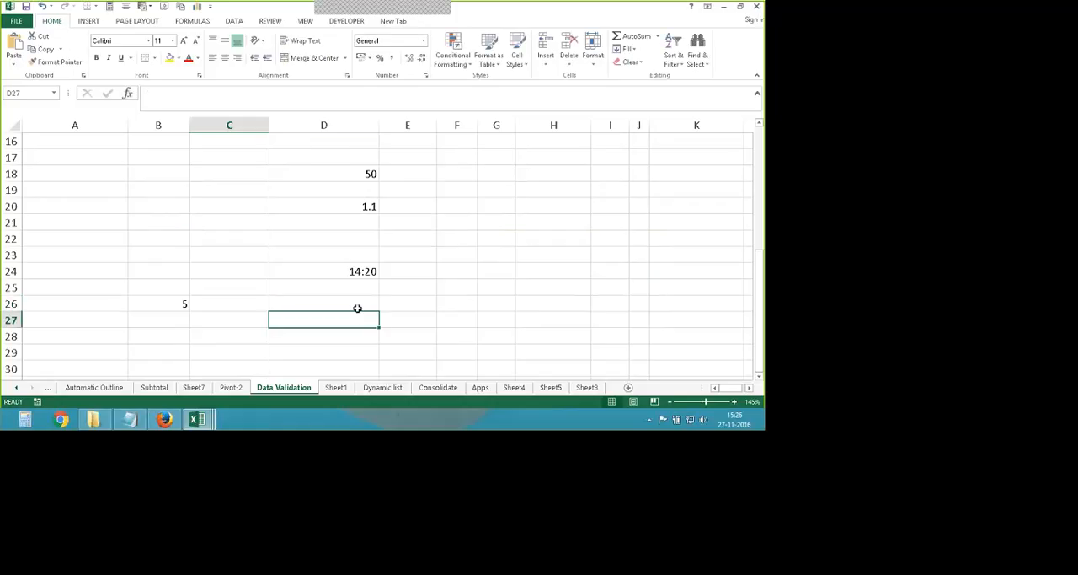
left_click(349, 300)
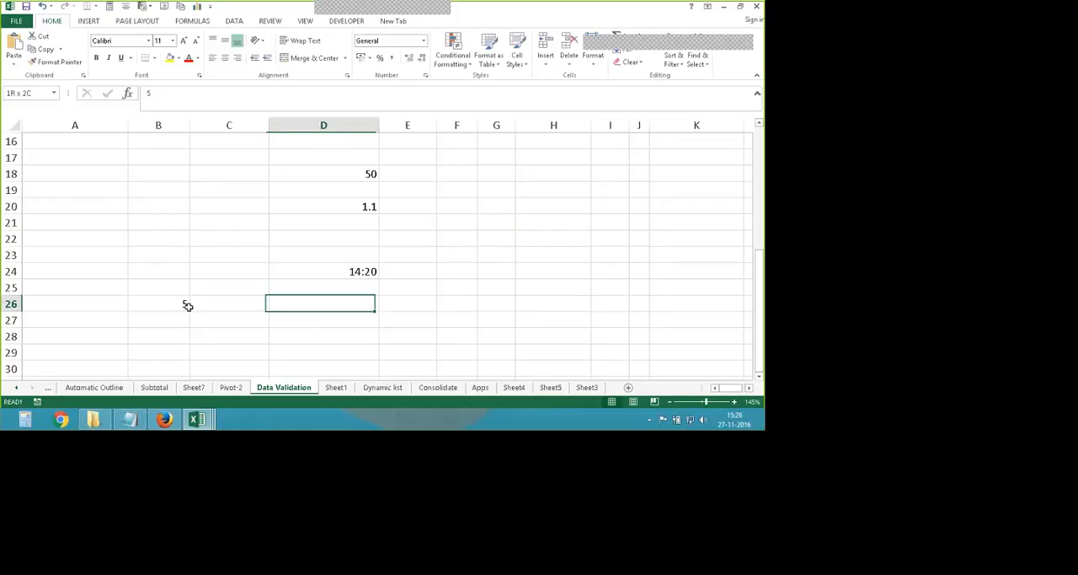
left_click_drag(186, 306, 224, 307)
left_click(304, 303)
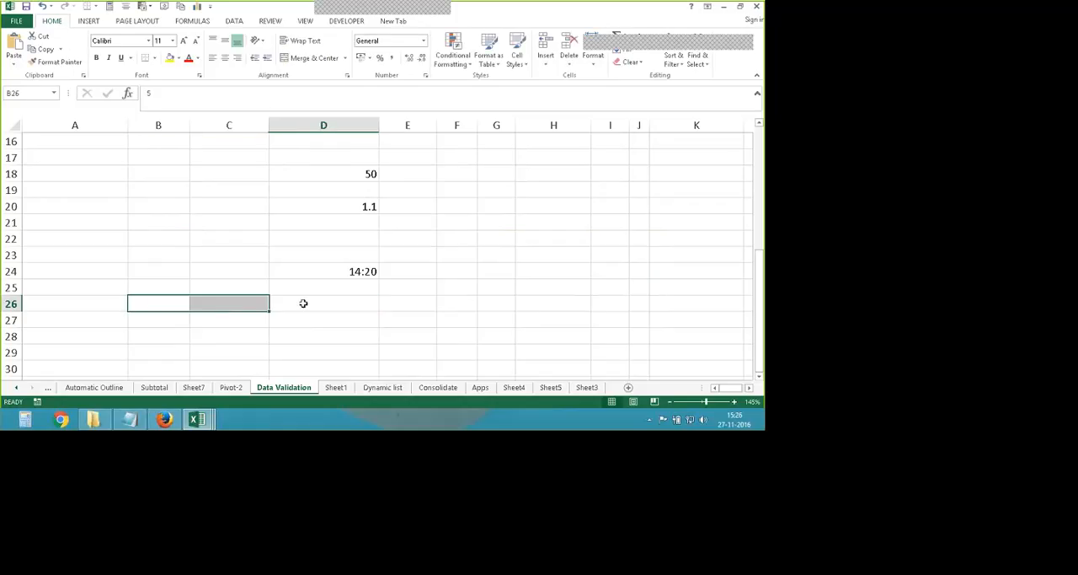
- Review the value types that data validation can allow for D26, and cancel without applying any change
left_click(453, 52)
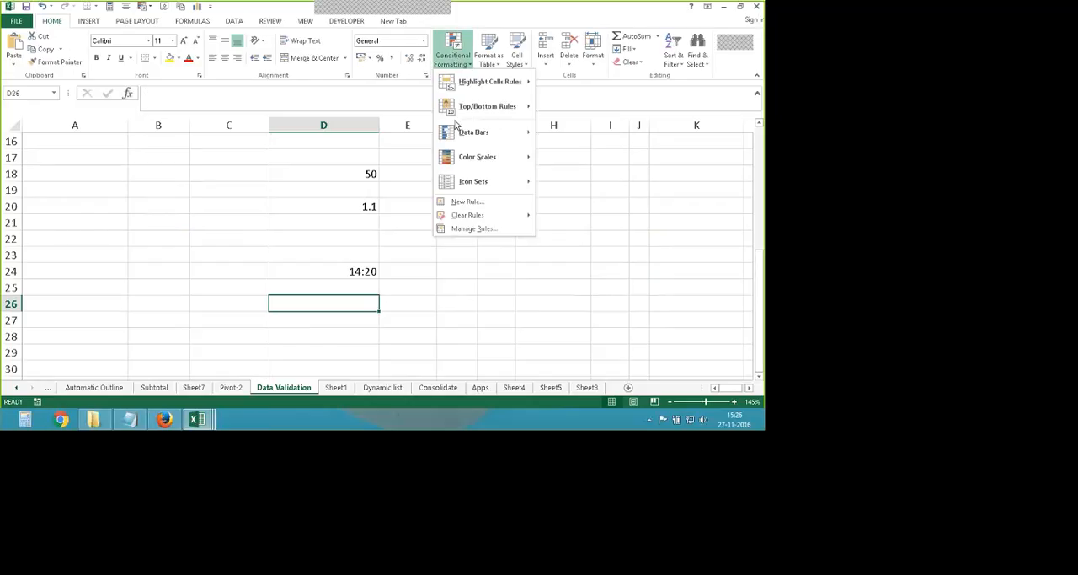
key("Escape")
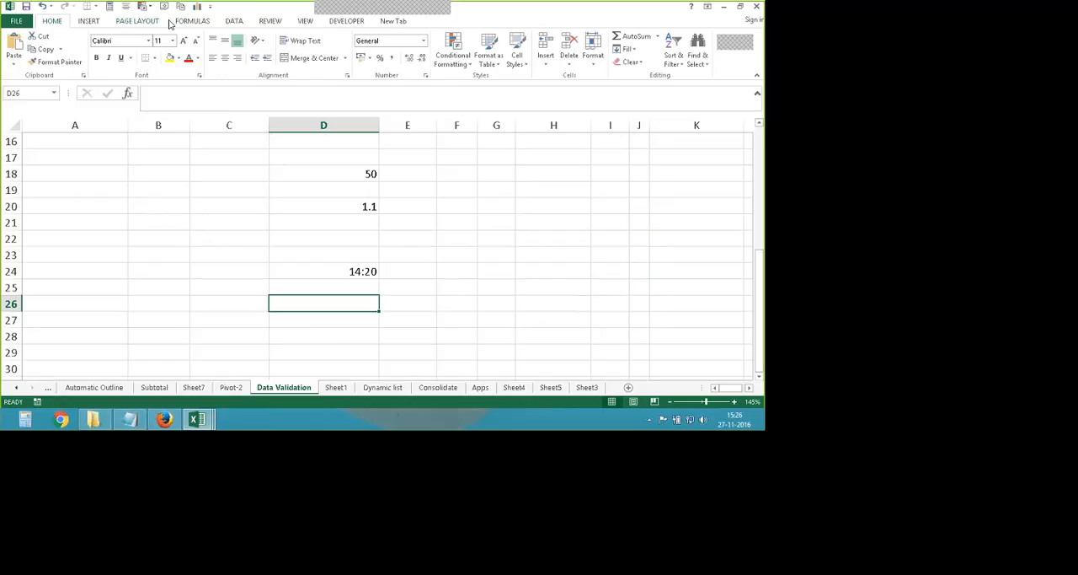
left_click(236, 22)
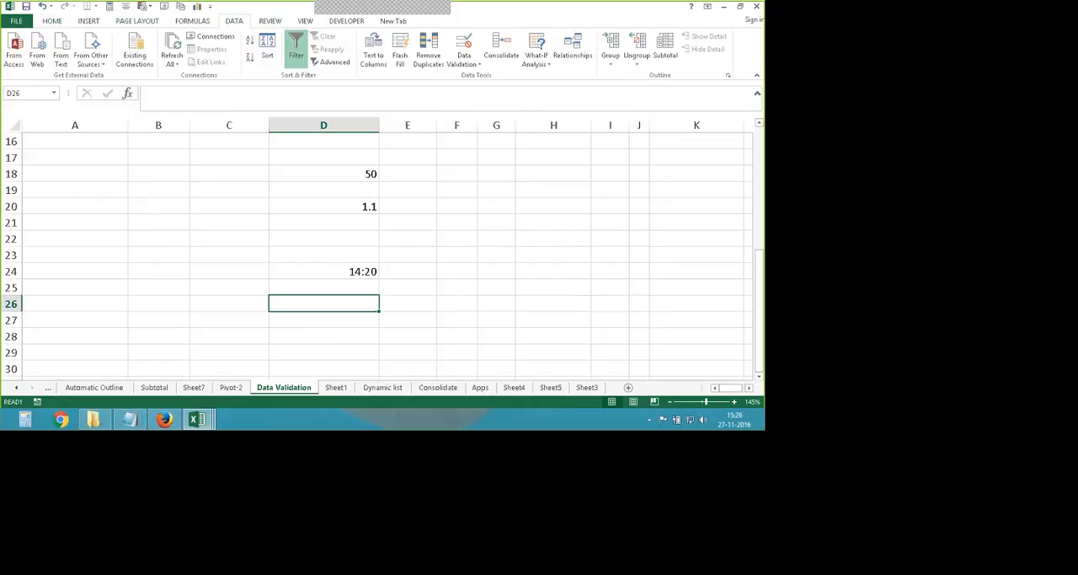
left_click(463, 59)
left_click(485, 85)
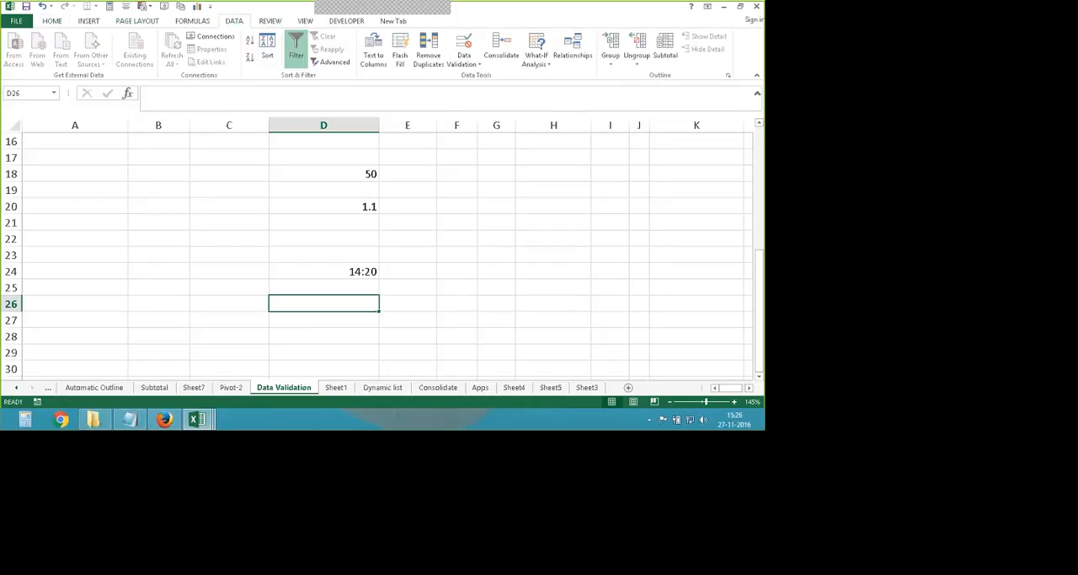
left_click(533, 206)
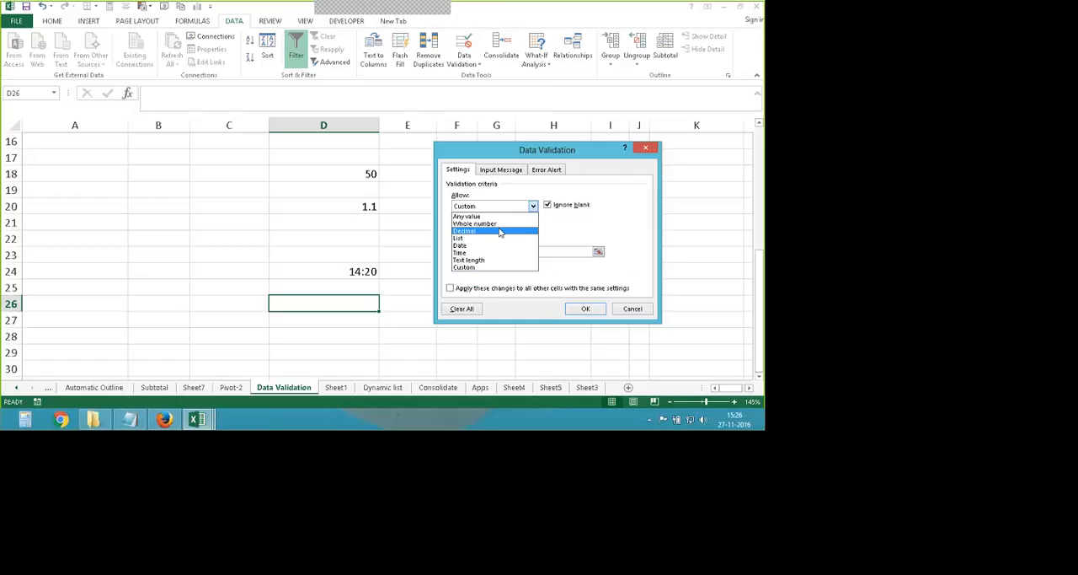
left_click(635, 312)
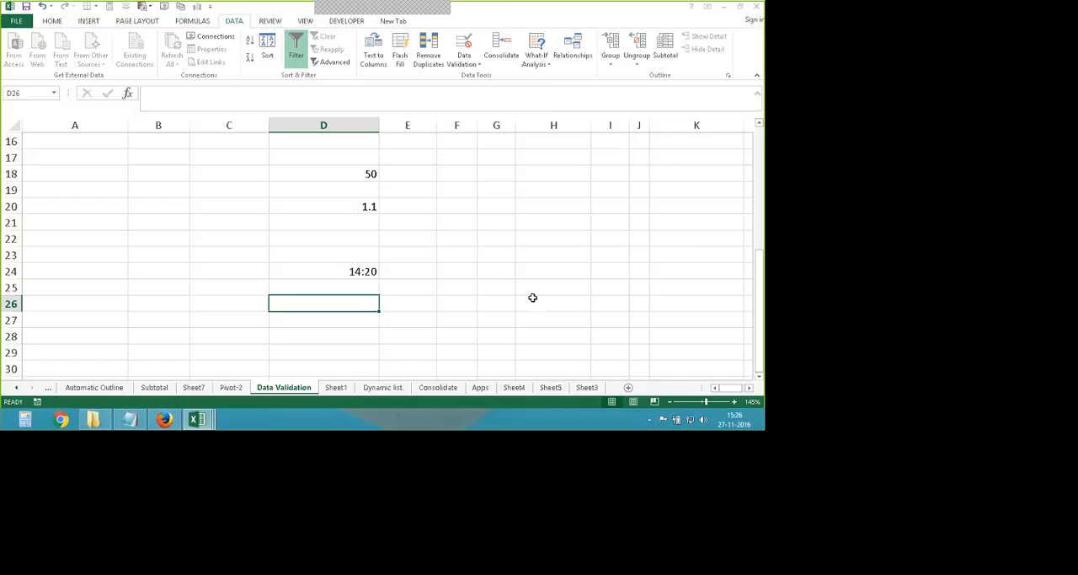
- Look over the student table on the Data Validation sheet and the contents of Sheet1, and open the Dynamic list sheet
left_click_drag(423, 314, 422, 305)
scroll(422, 304, "up", 2)
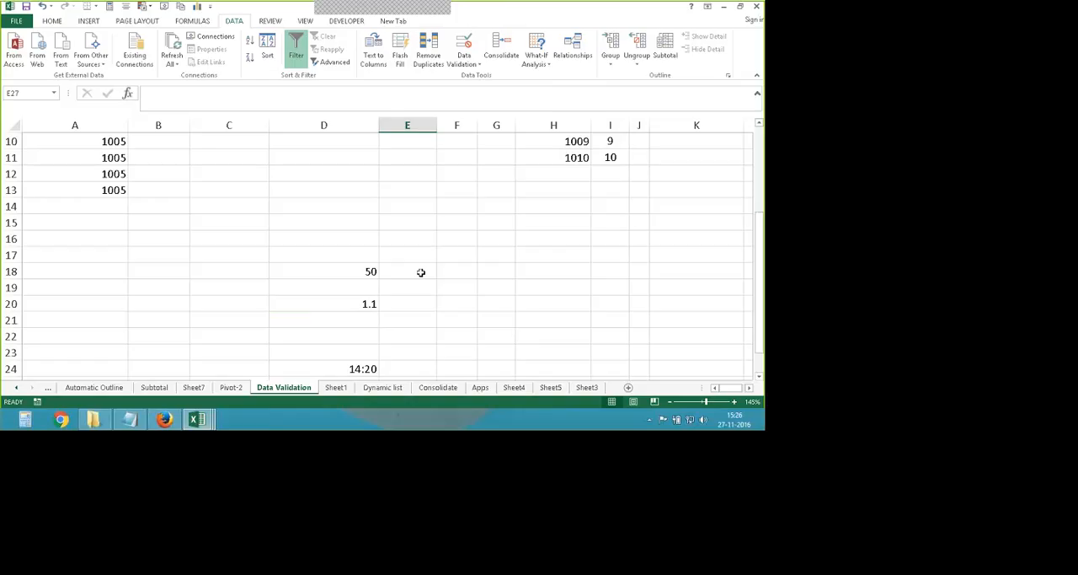
scroll(284, 326, "up", 3)
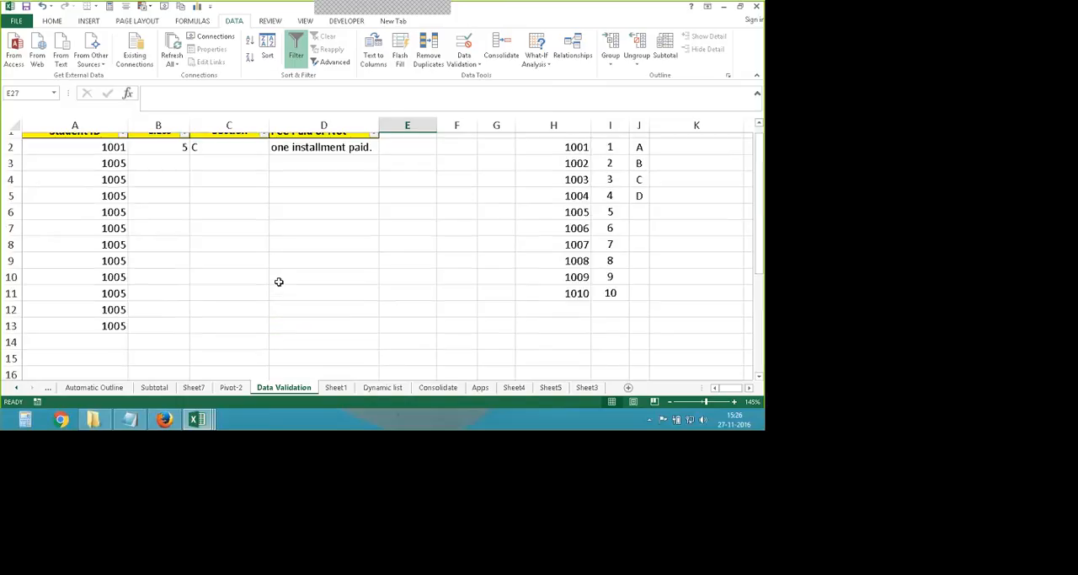
scroll(250, 264, "up", 1)
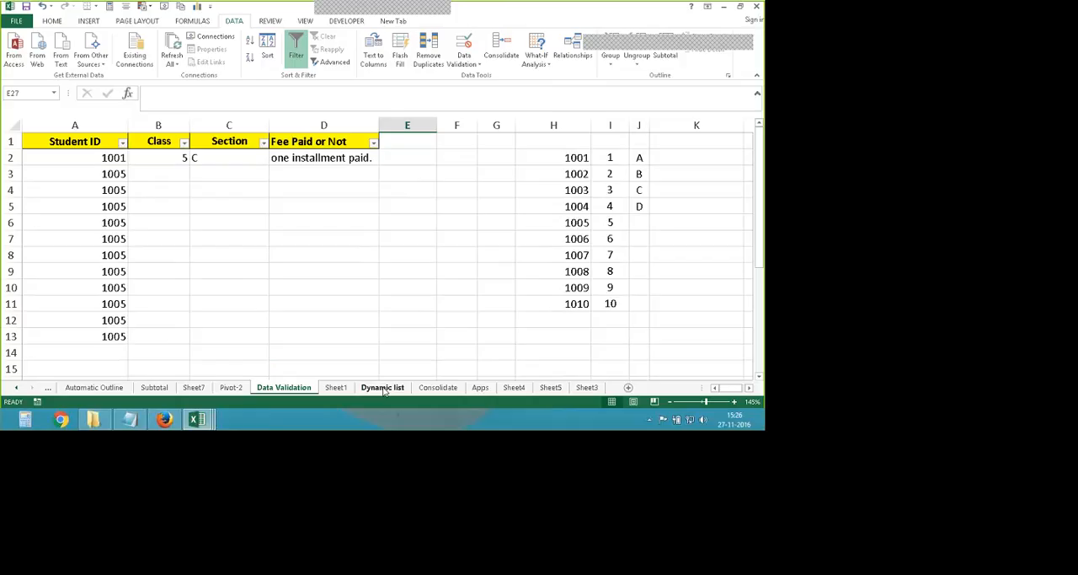
left_click(337, 388)
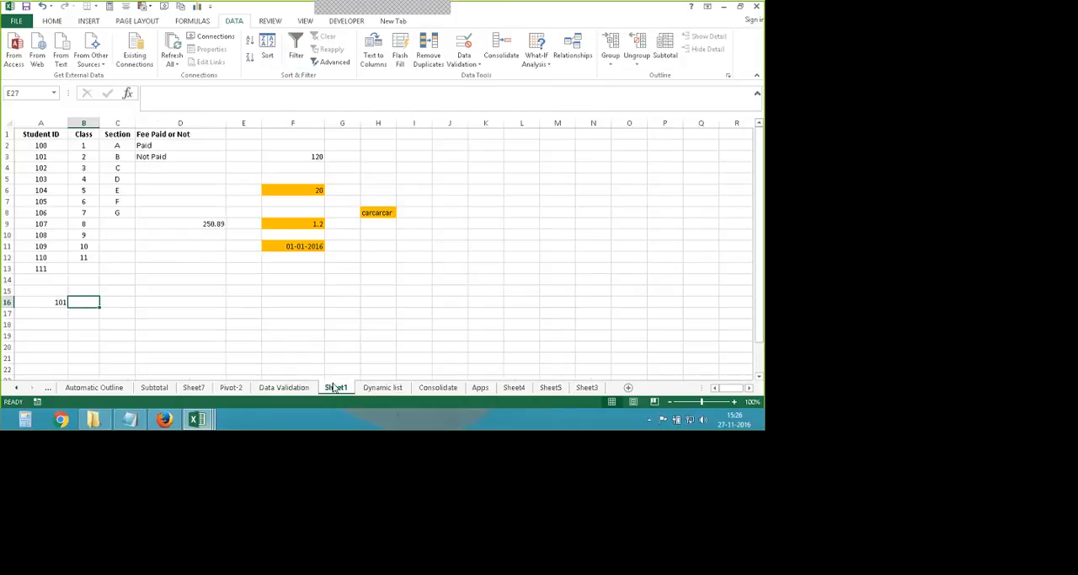
left_click(382, 387)
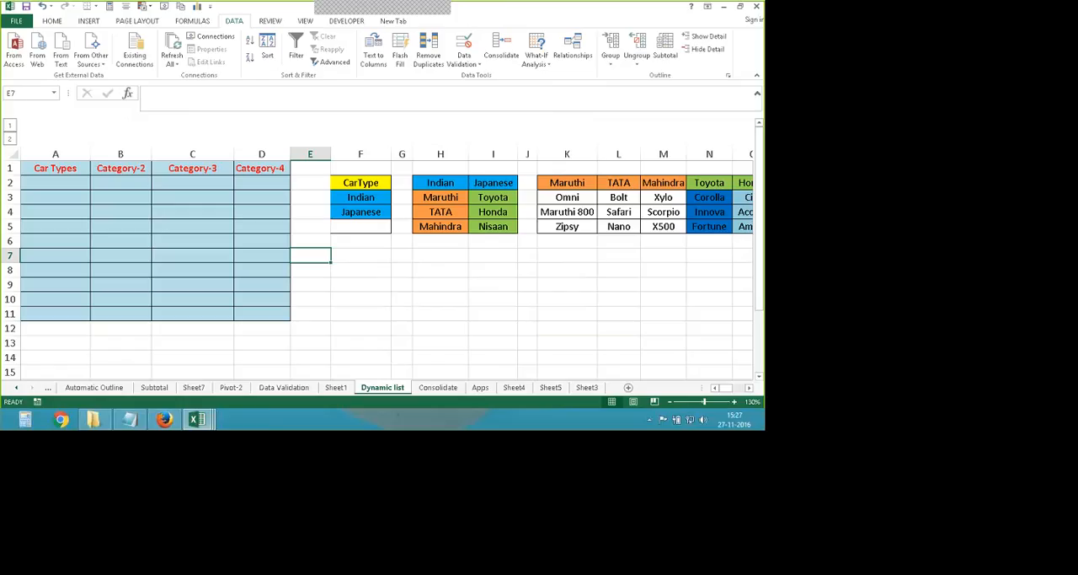
- Narrow the empty spacer columns E and G on the Dynamic list sheet
left_click_drag(331, 153, 312, 154)
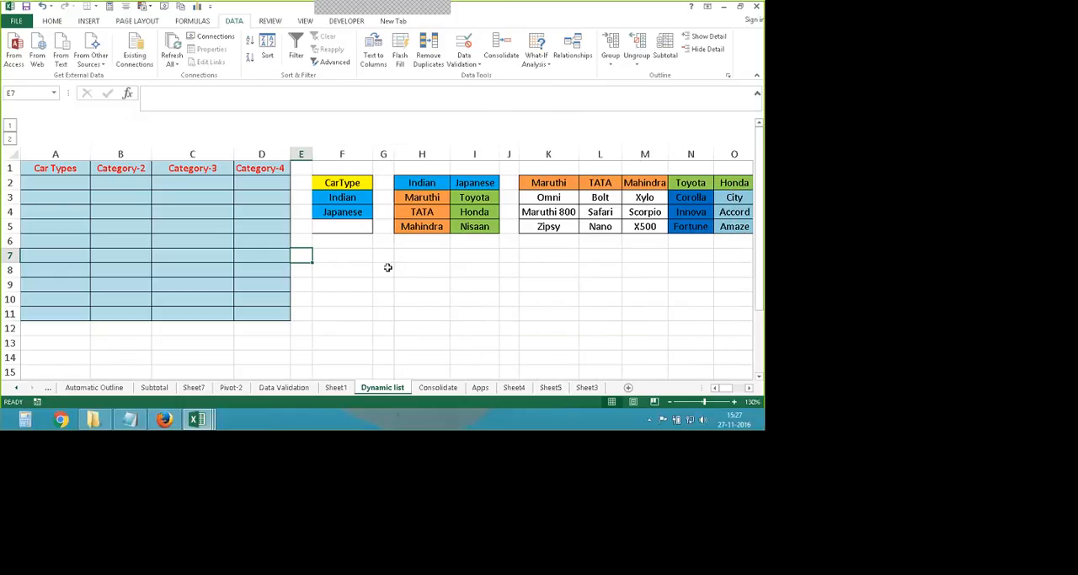
left_click_drag(393, 153, 385, 154)
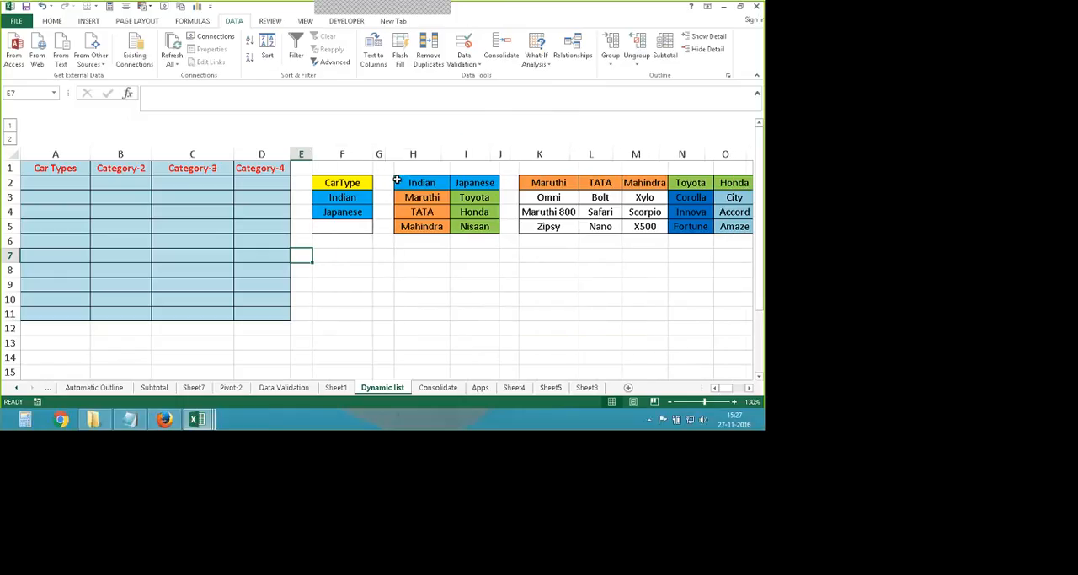
left_click(457, 276)
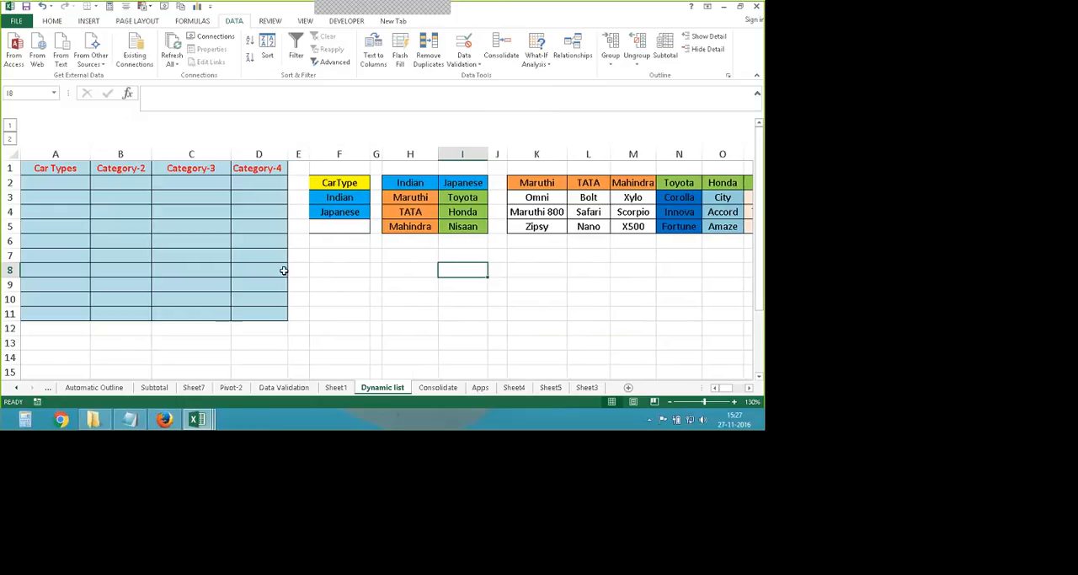
- Collapse the grouped columns Q to Y that hold the car version lists
scroll(269, 274, "down", 1)
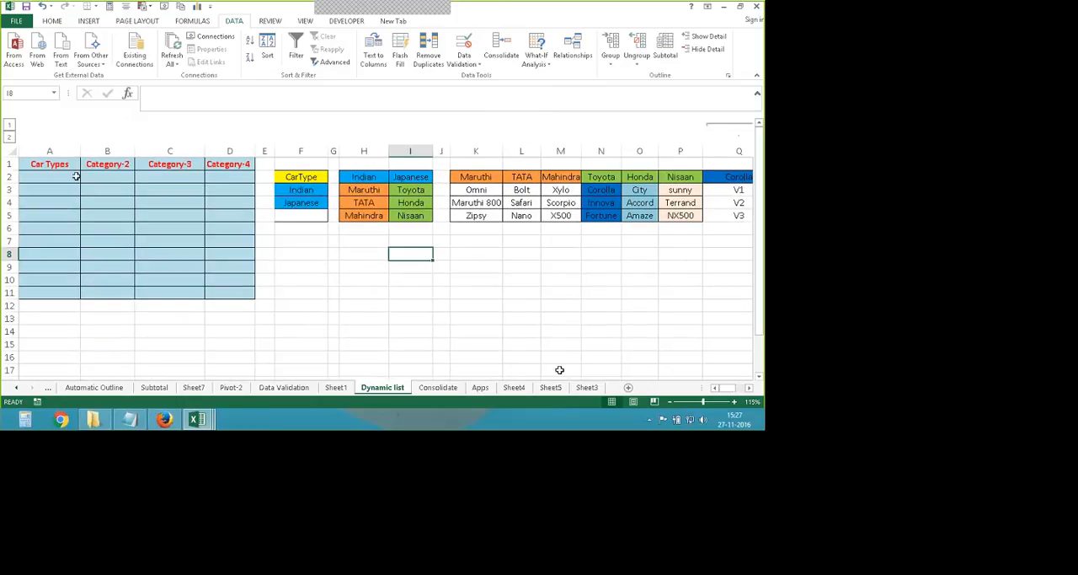
left_click_drag(729, 388, 754, 396)
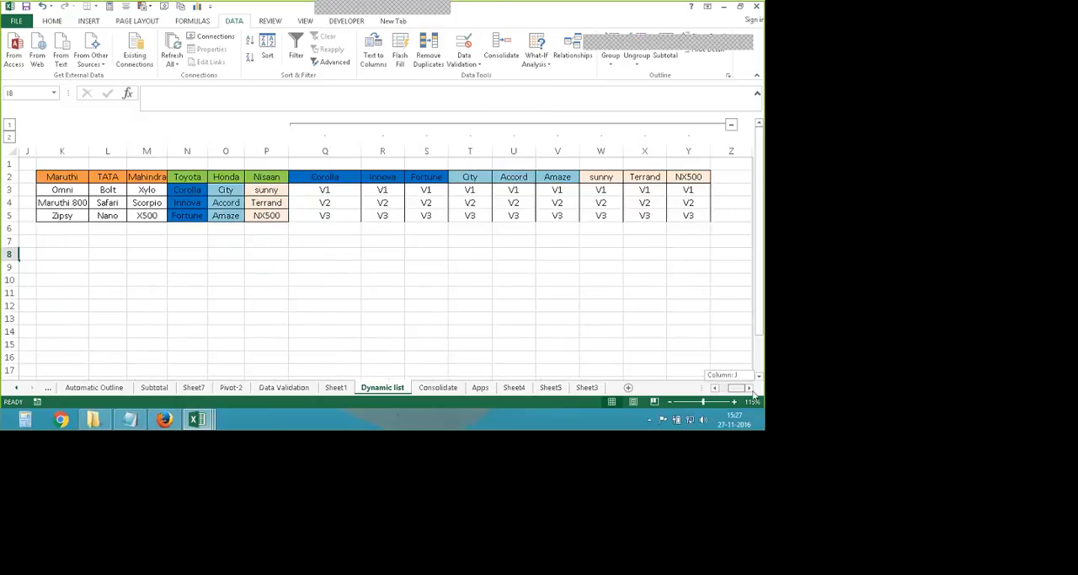
left_click(731, 124)
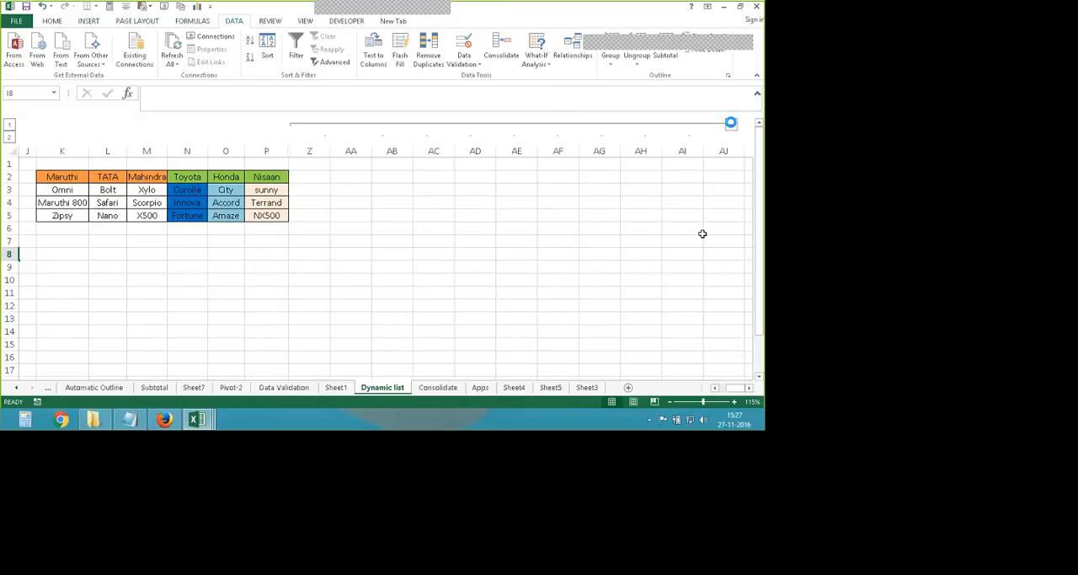
left_click(714, 388)
left_click(714, 387)
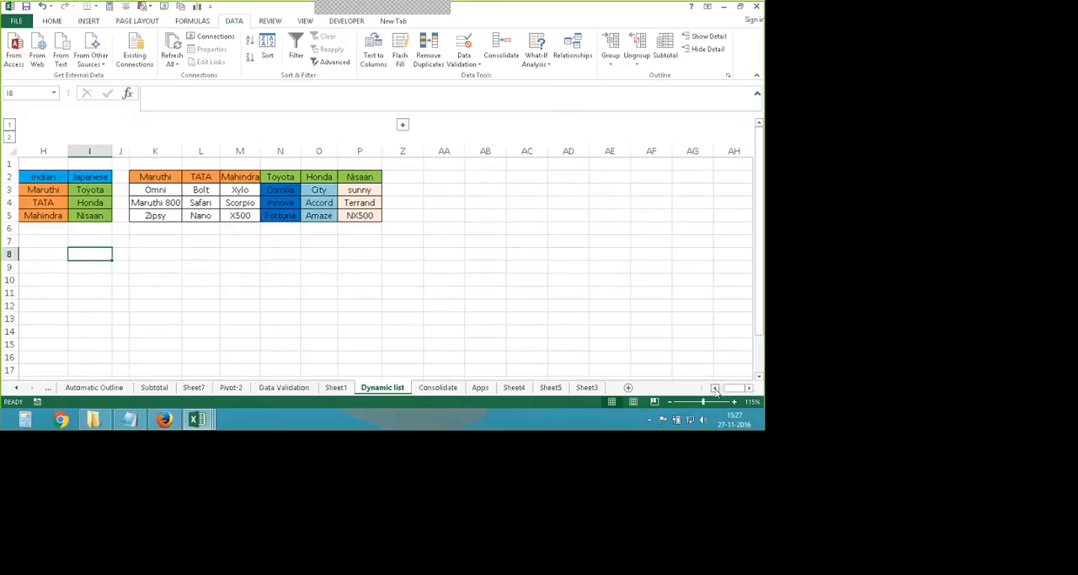
left_click(715, 388)
left_click(714, 388)
left_click(714, 387)
left_click(715, 387)
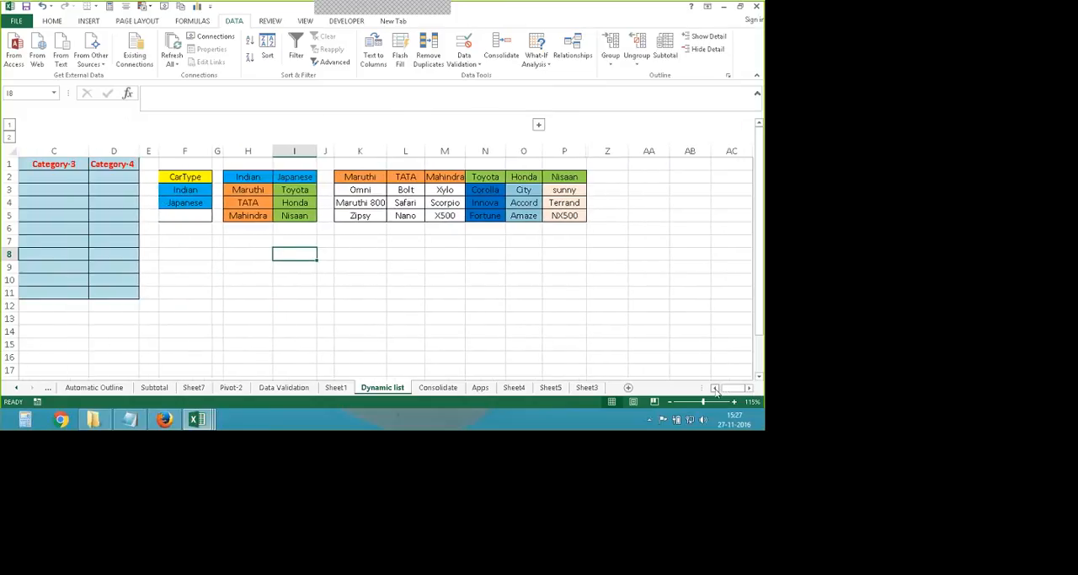
left_click(715, 388)
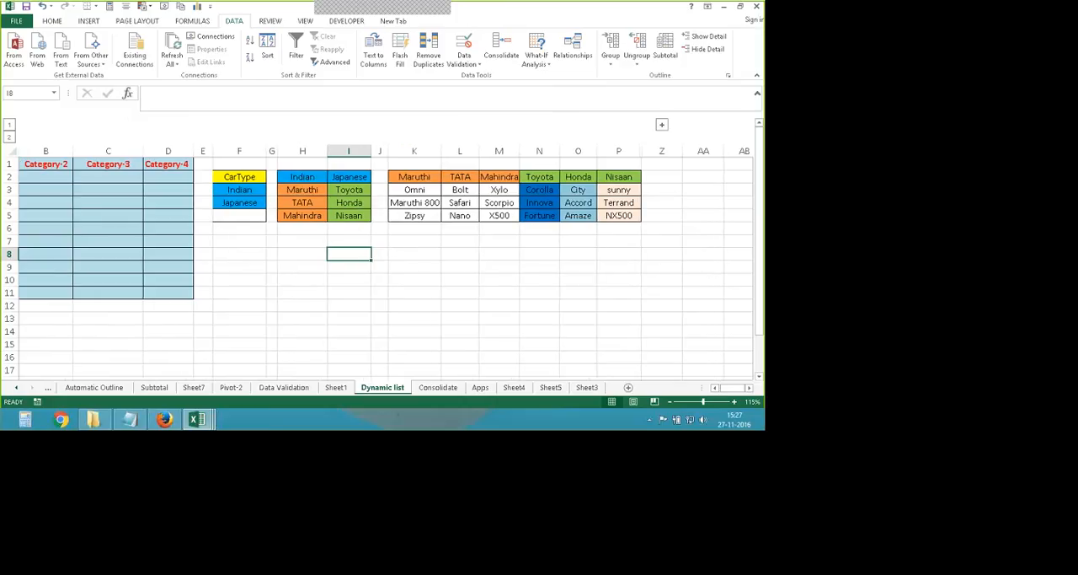
- Compare the CarType entries in F2:F4 with the Indian and Japanese list headers in H2:I2
left_click(242, 176)
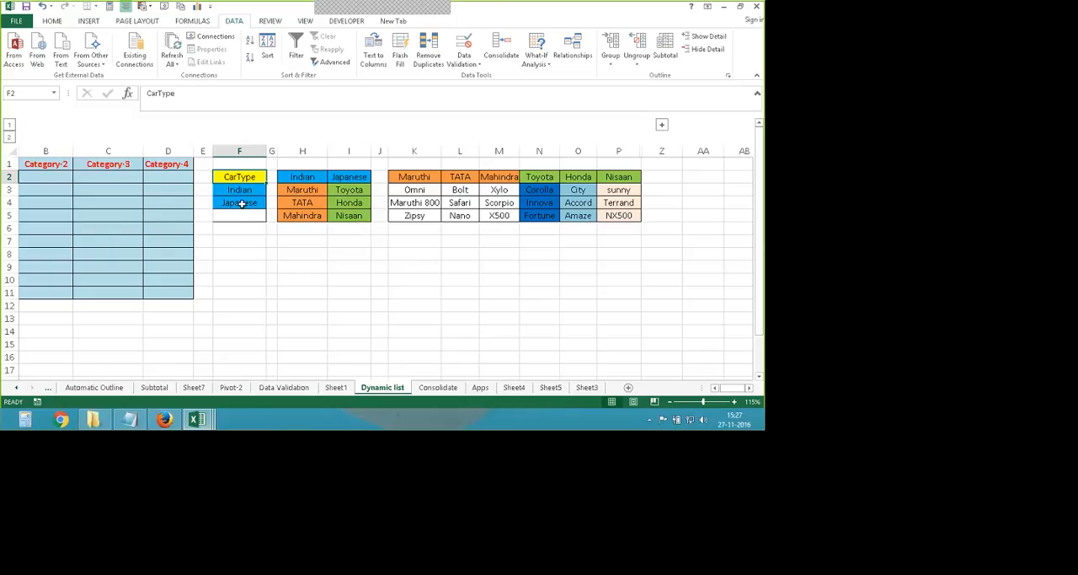
left_click_drag(241, 189, 241, 202)
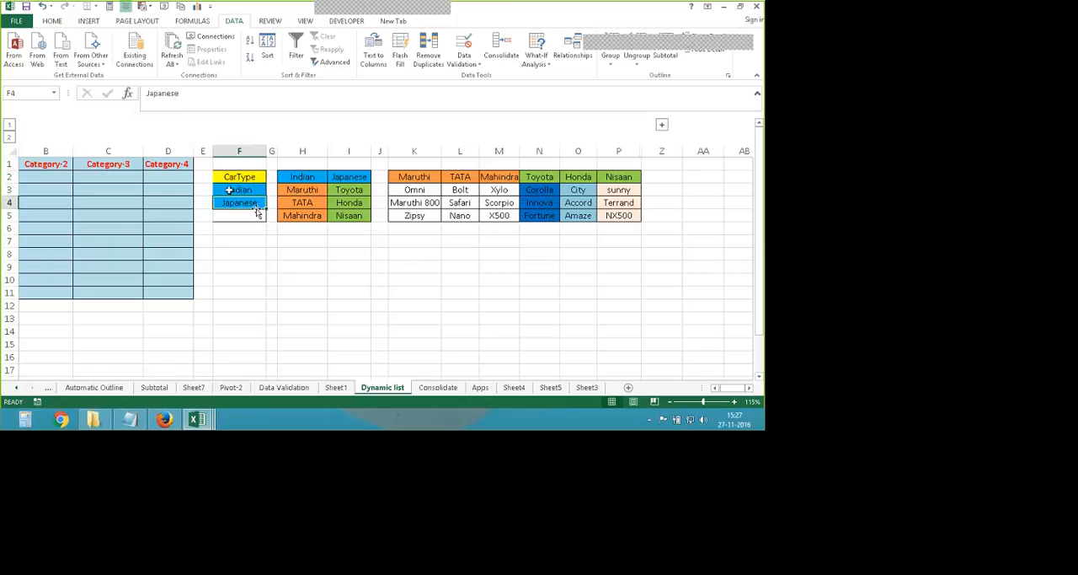
left_click(299, 177)
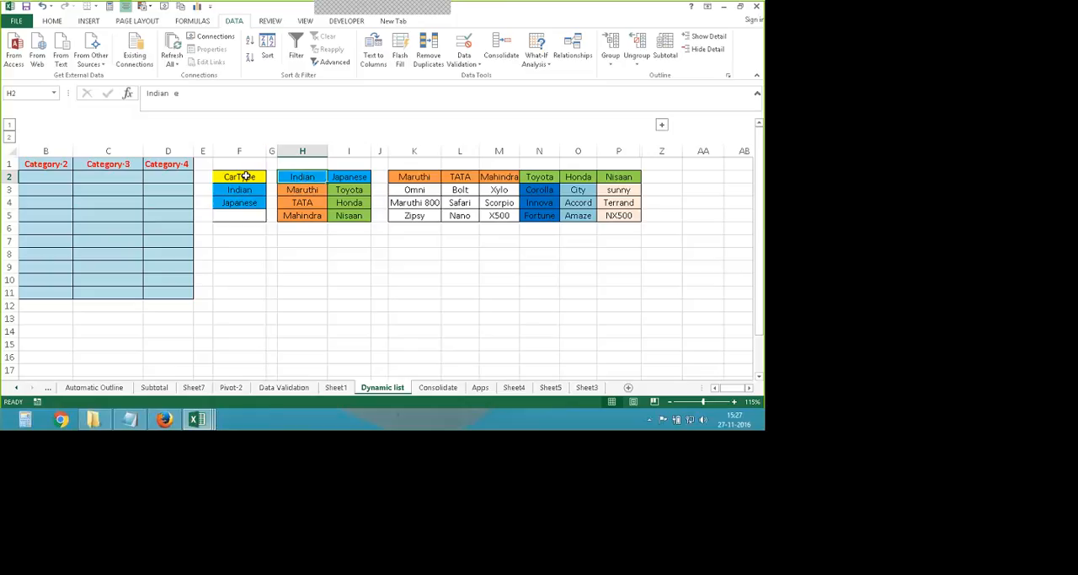
left_click(243, 176)
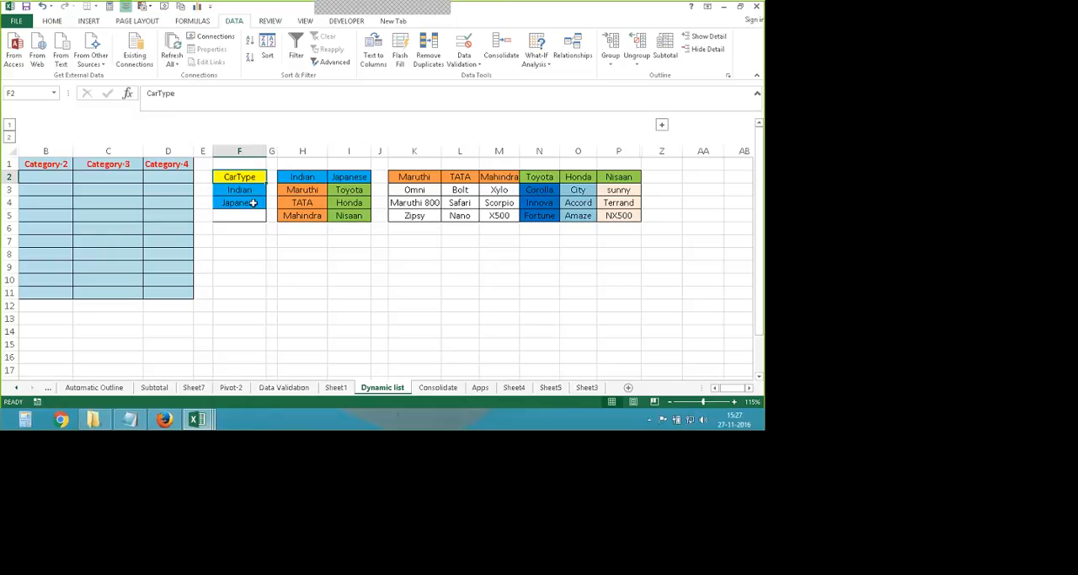
left_click(303, 177)
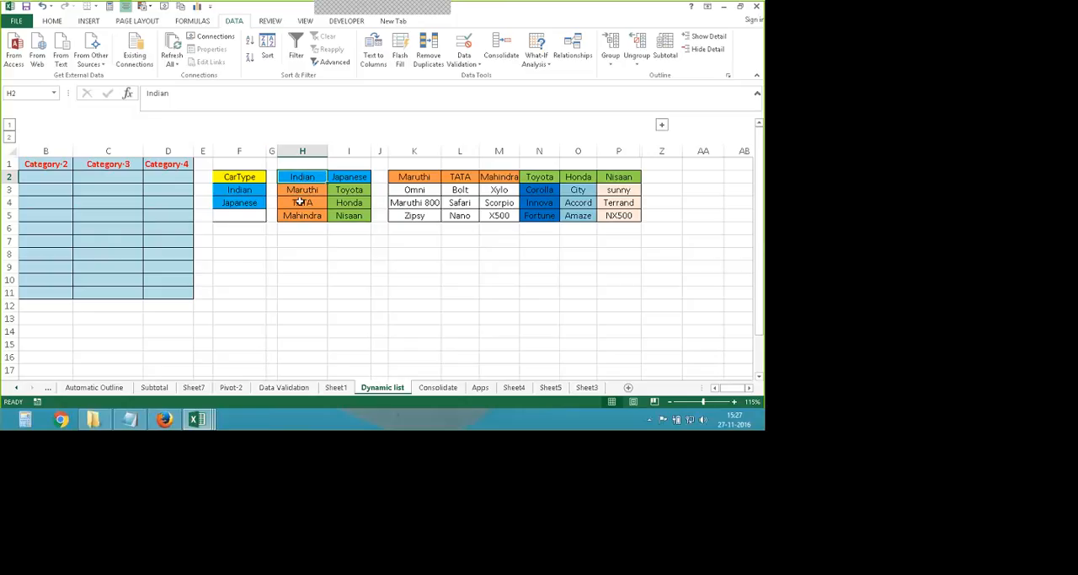
left_click(358, 179)
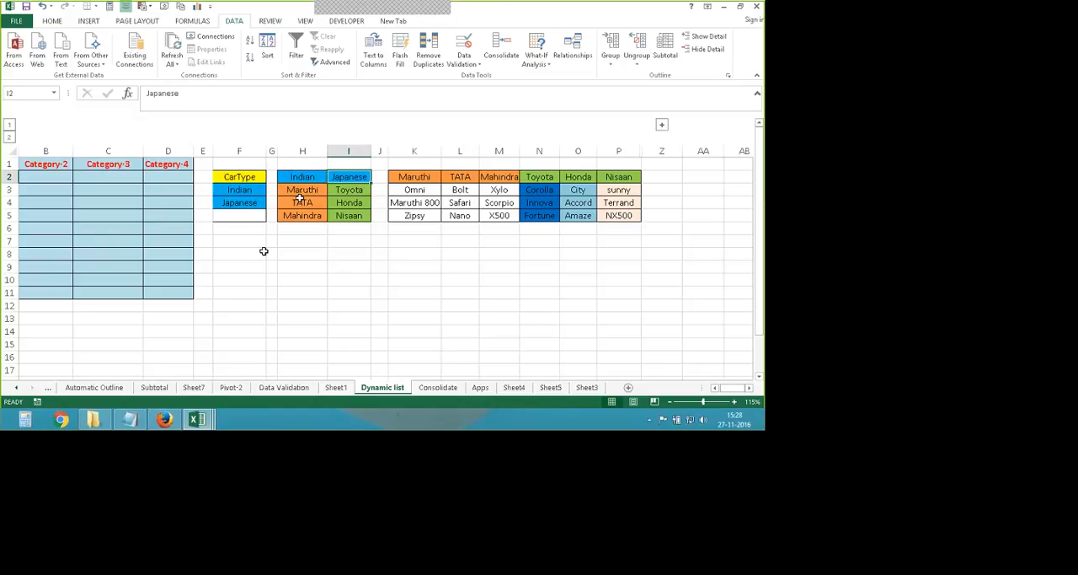
left_click(254, 189)
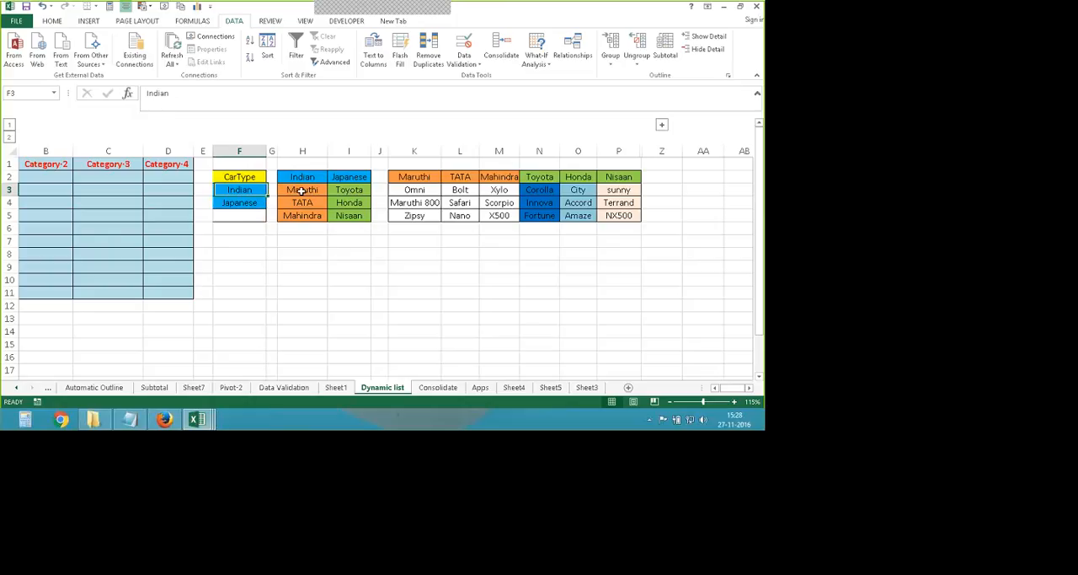
- Examine the Maruthi models in K2:K5 and the TATA header in L2 against the brand names in the Indian list
left_click(416, 176)
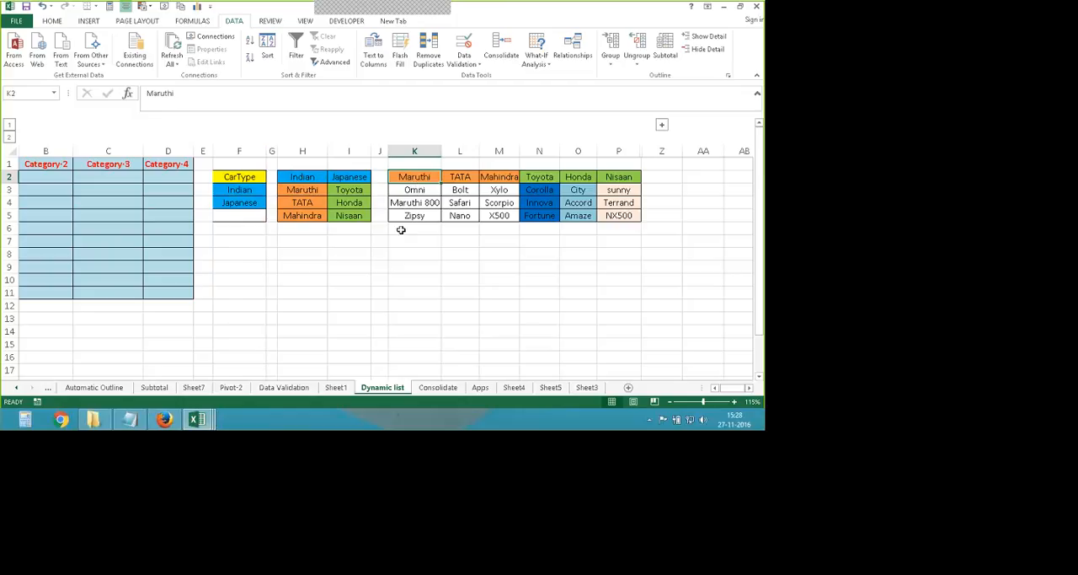
key("Down")
key("Down")
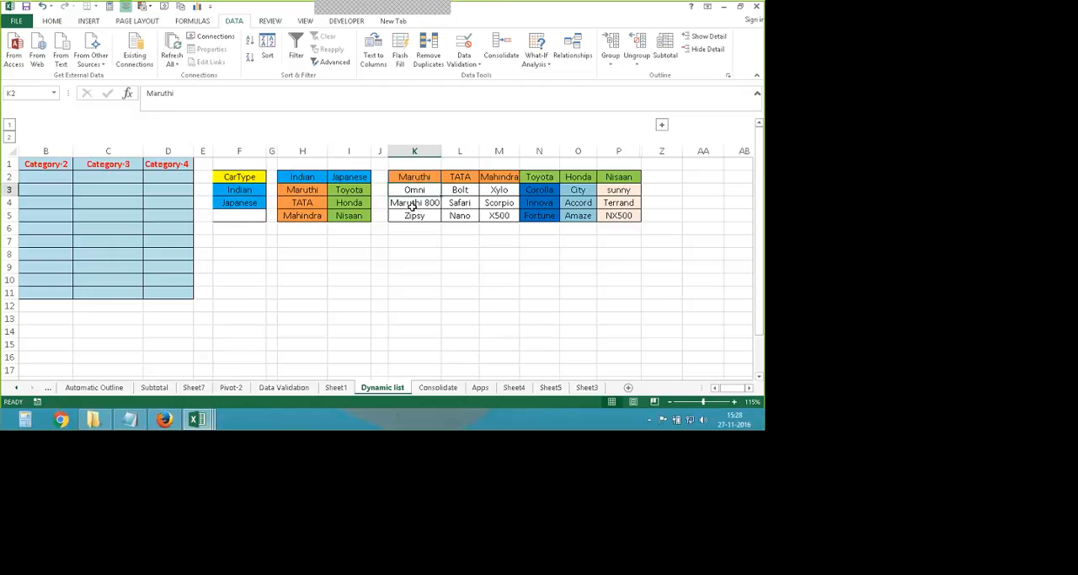
key("Down")
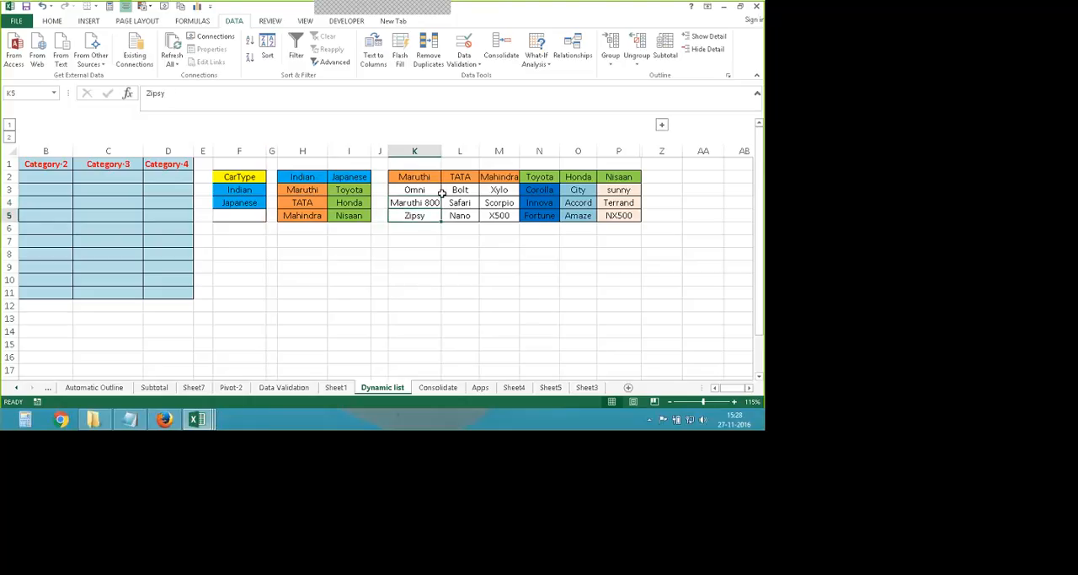
key("Up")
key("Up")
key("Up")
key("Right")
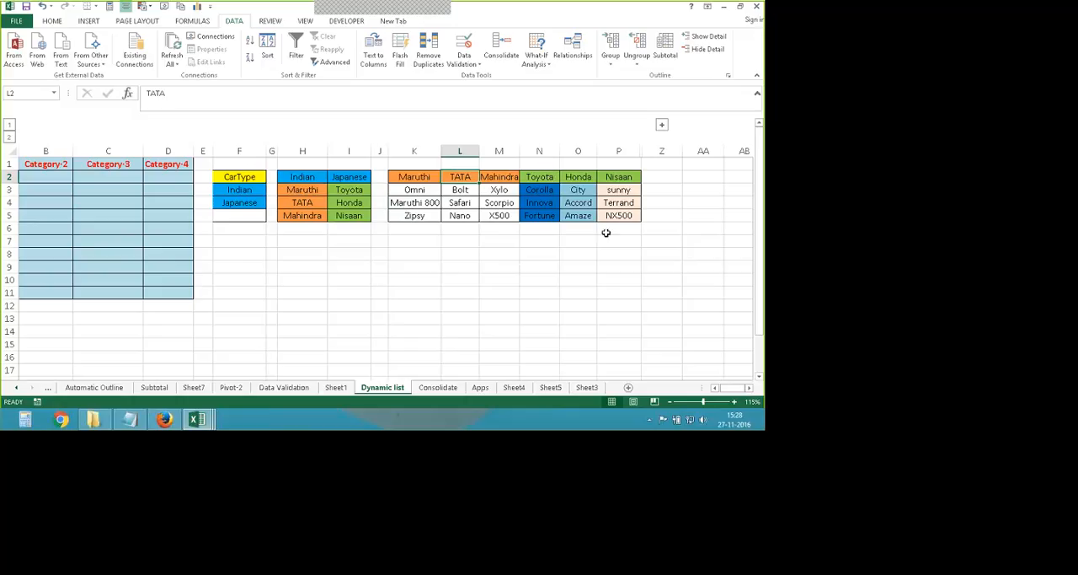
left_click(715, 388)
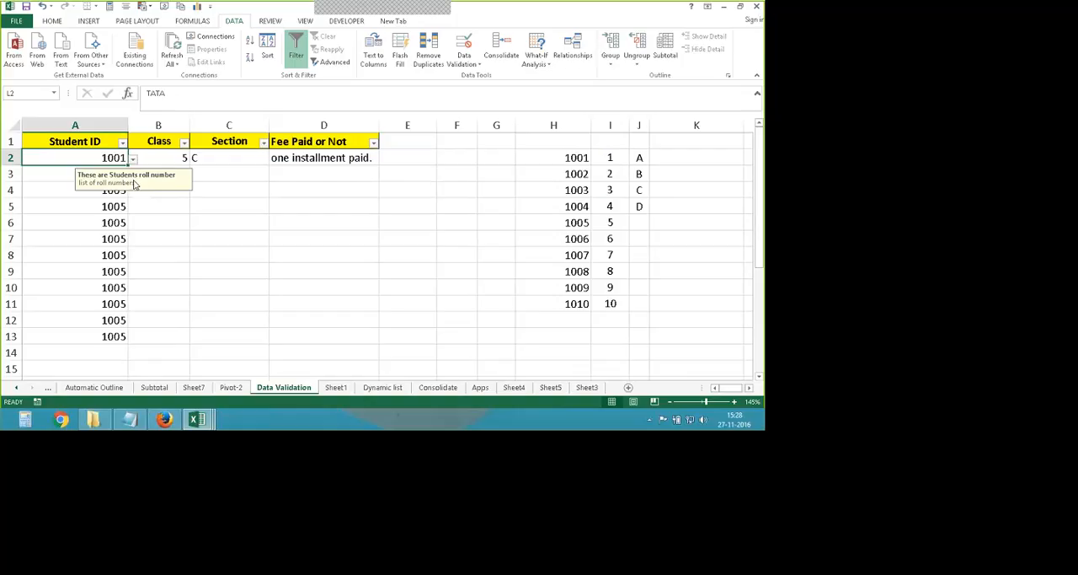
- Review the independent drop-down lists in row 2 of the Data Validation sheet and return to the Dynamic list sheet
left_click(133, 160)
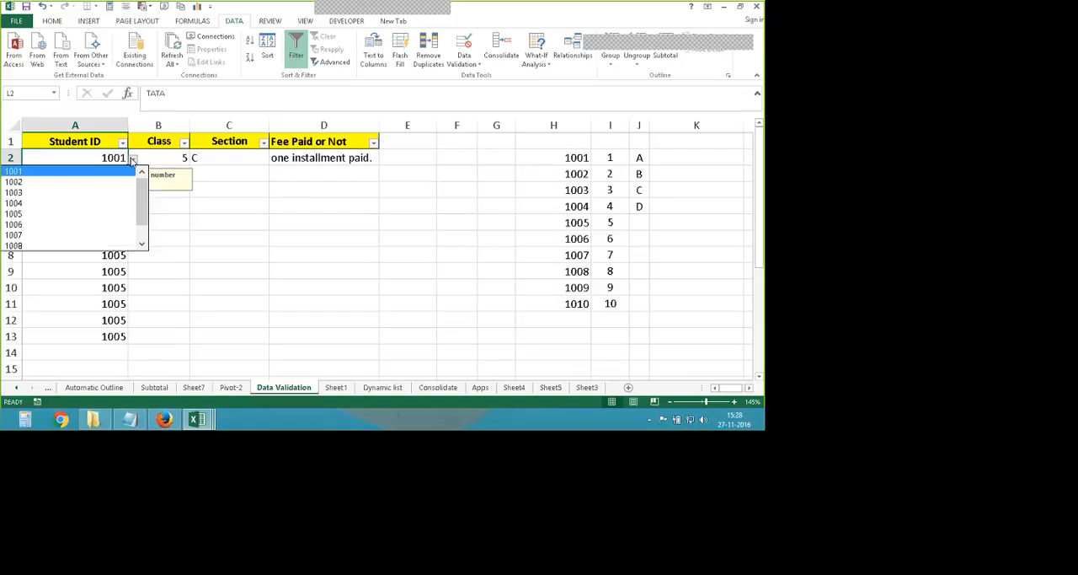
left_click(57, 174)
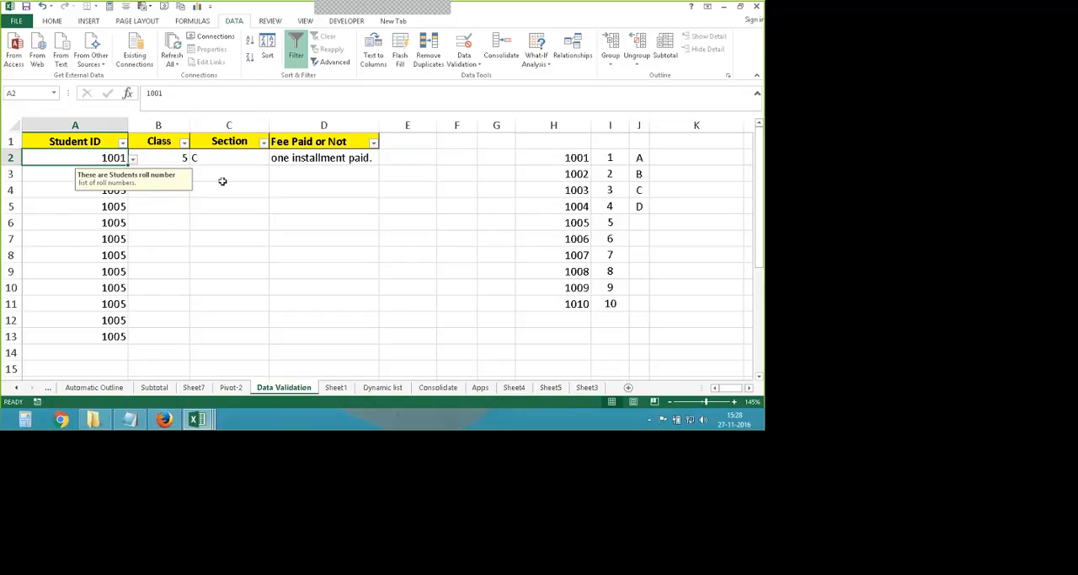
left_click(178, 160)
left_click(194, 159)
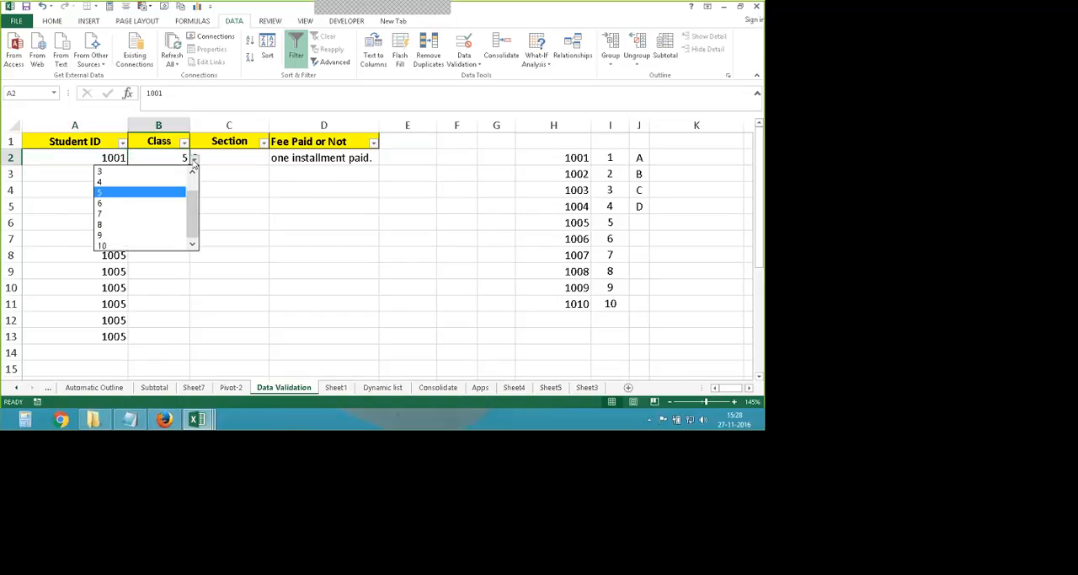
left_click(245, 159)
left_click(321, 158)
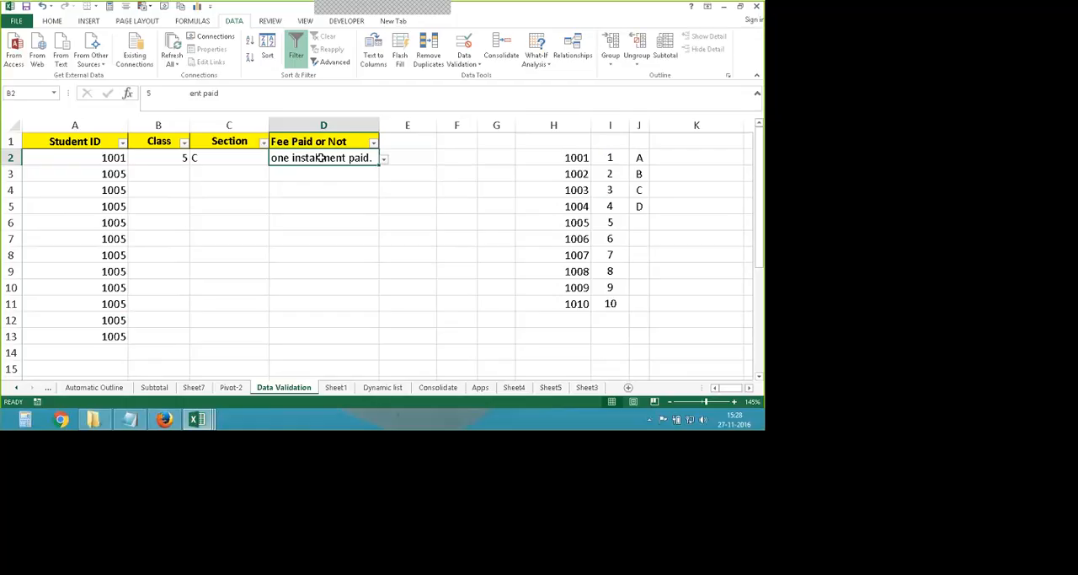
left_click(380, 389)
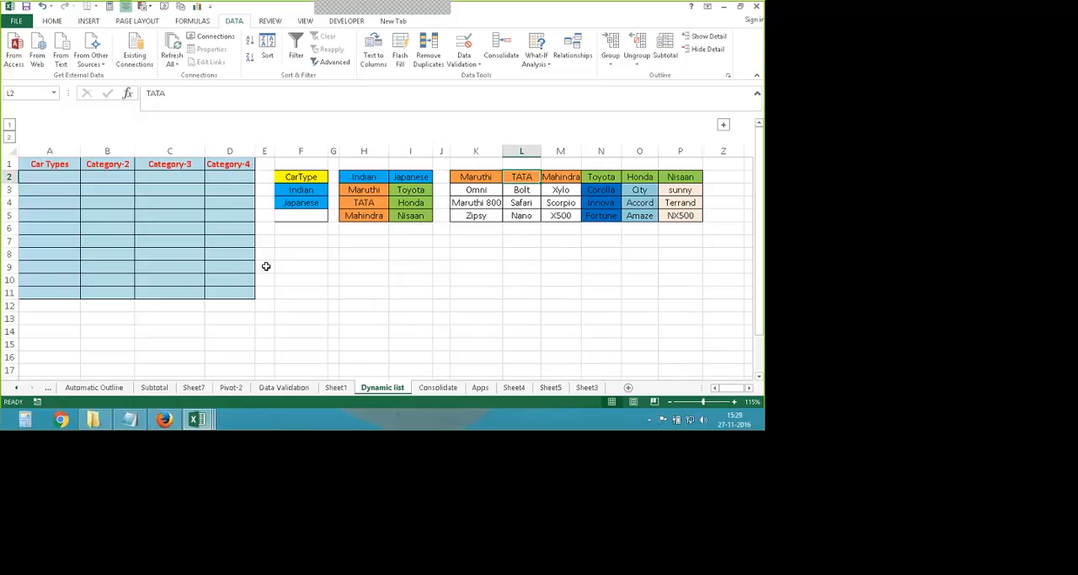
left_click(53, 177)
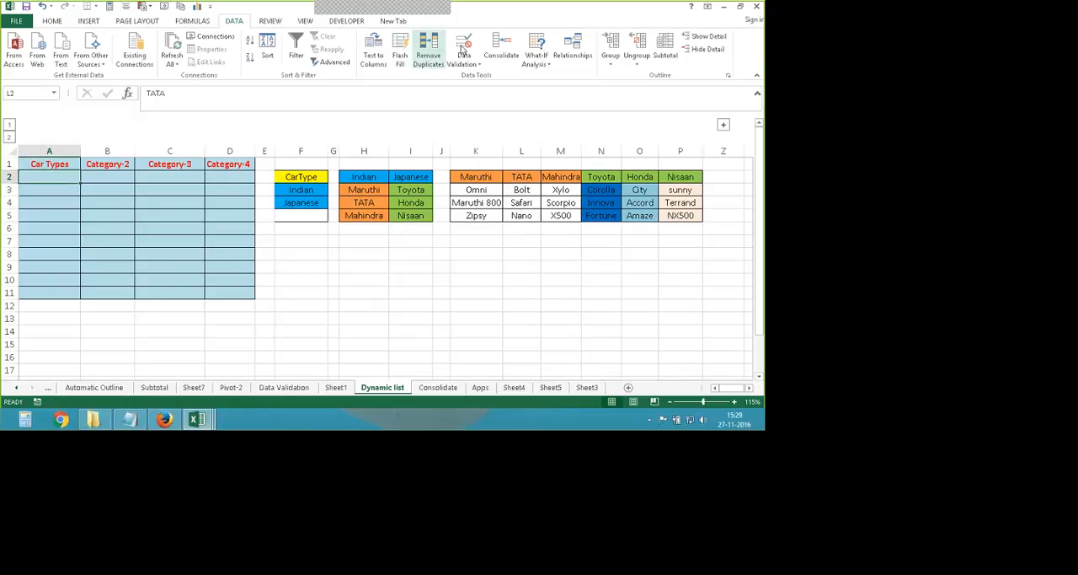
left_click(349, 247)
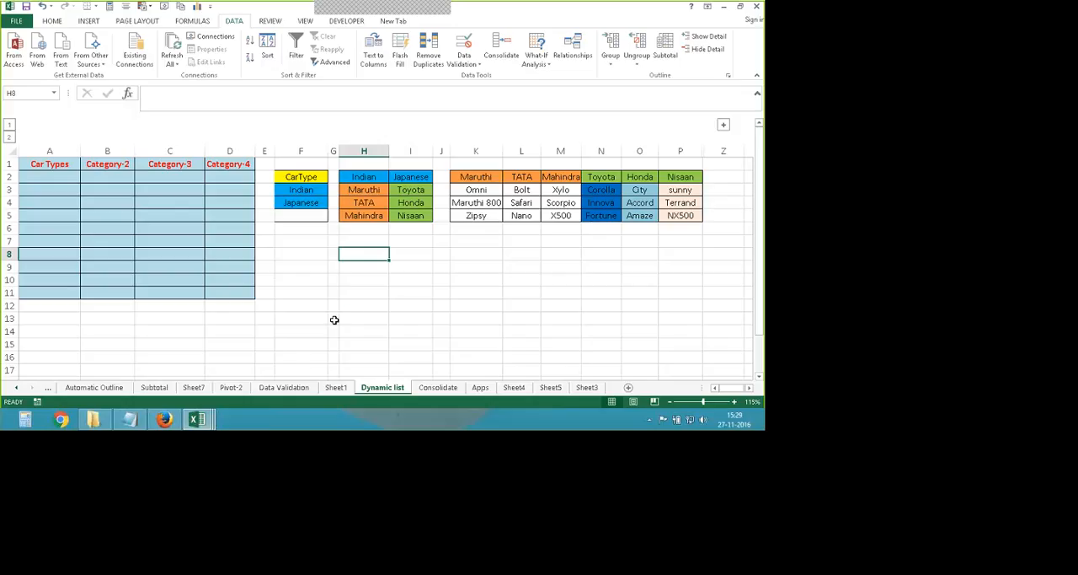
left_click(299, 174)
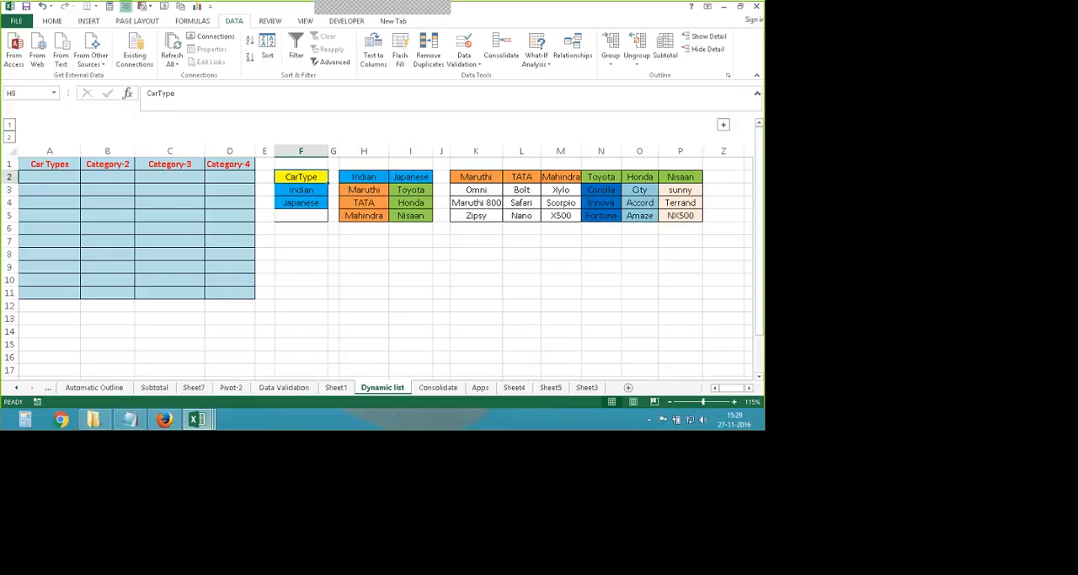
left_click(364, 254)
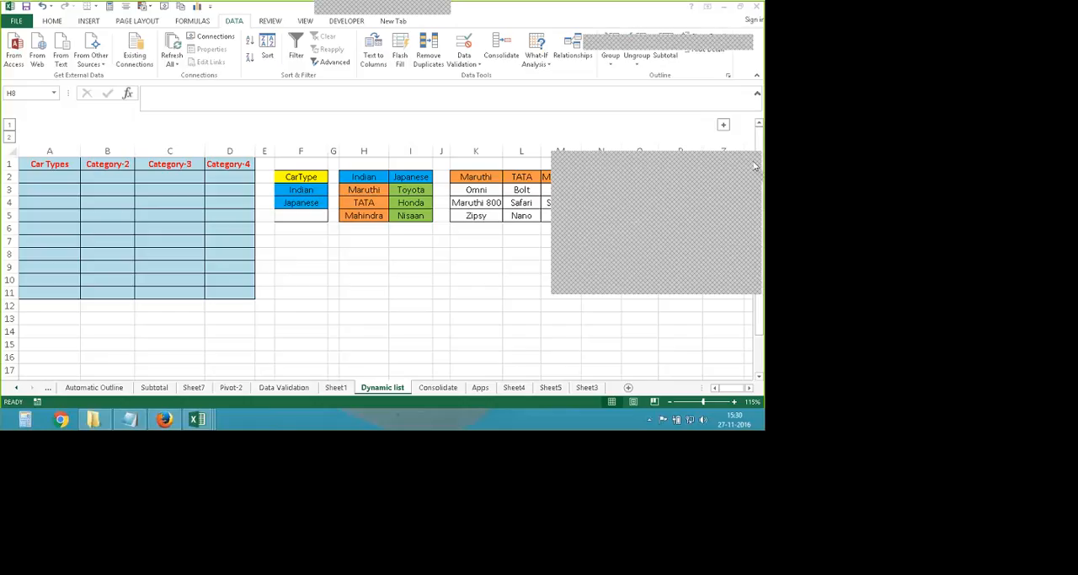
left_click(370, 278)
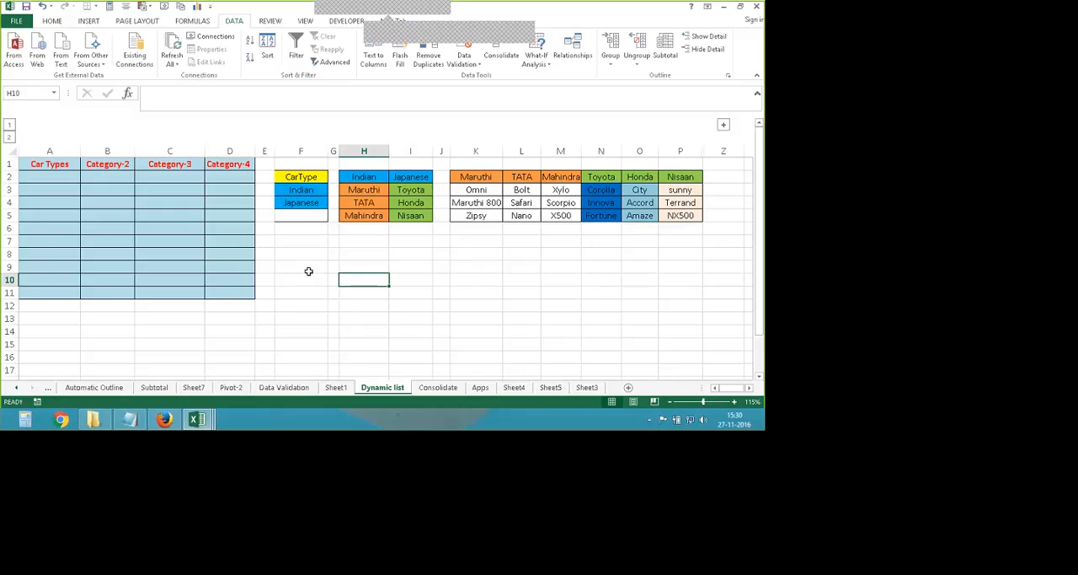
left_click(530, 32)
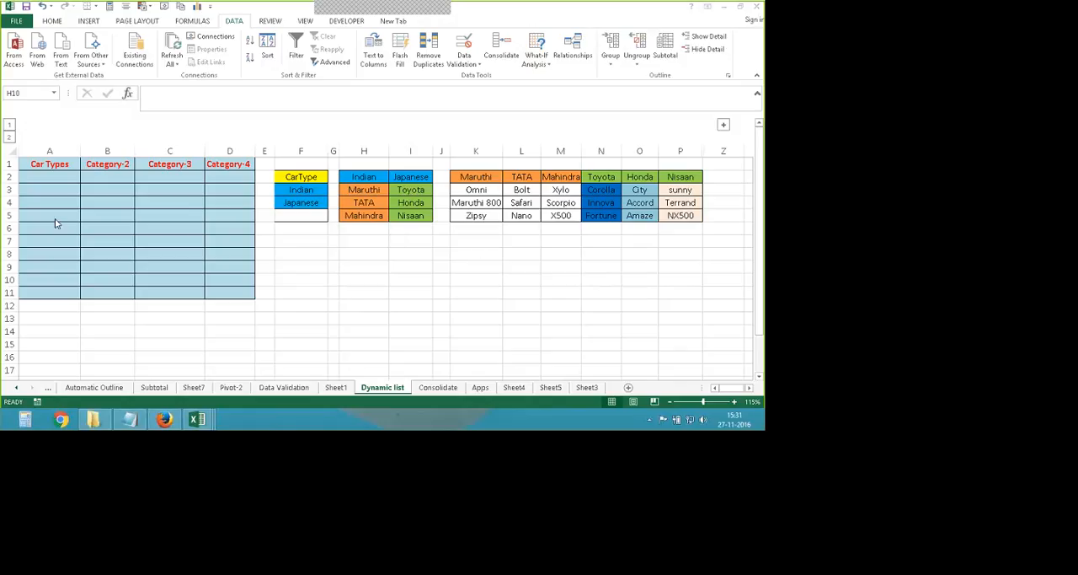
left_click(229, 177)
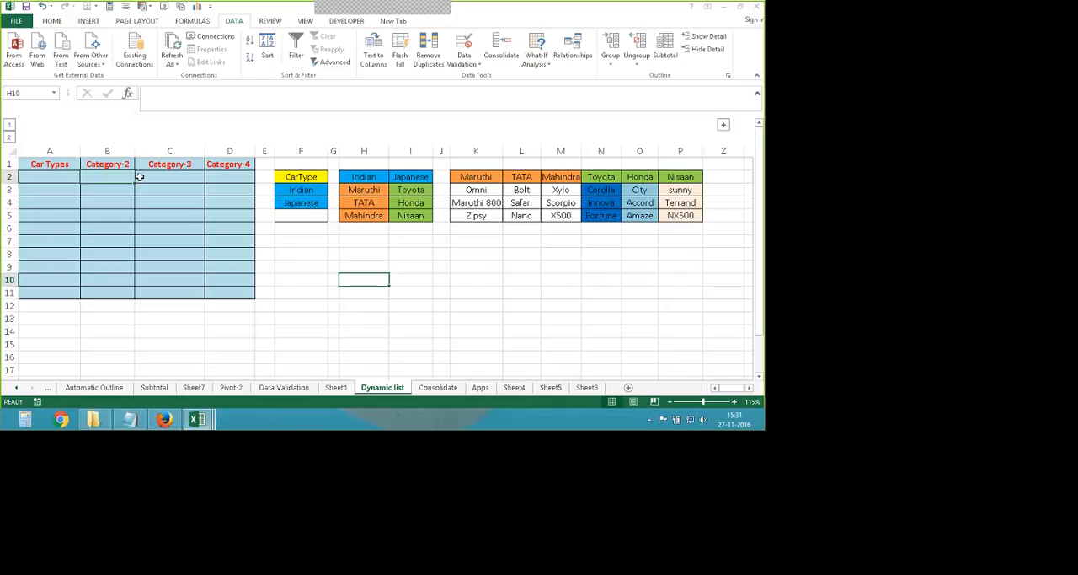
left_click(68, 180)
left_click(356, 265)
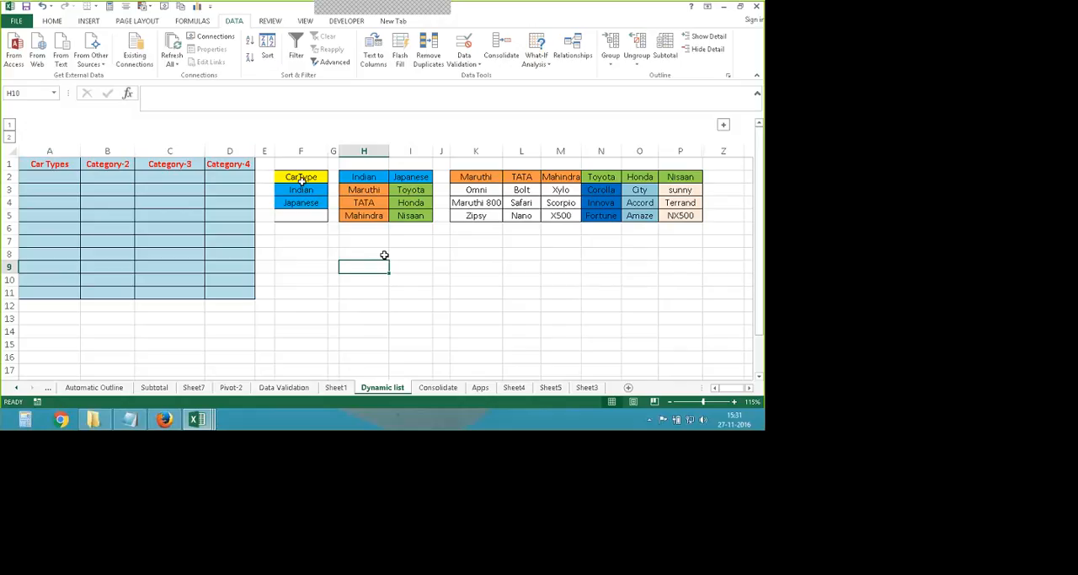
- Create a named range from F2:F4 using the top row, CarType, as the name
left_click_drag(301, 179, 300, 201)
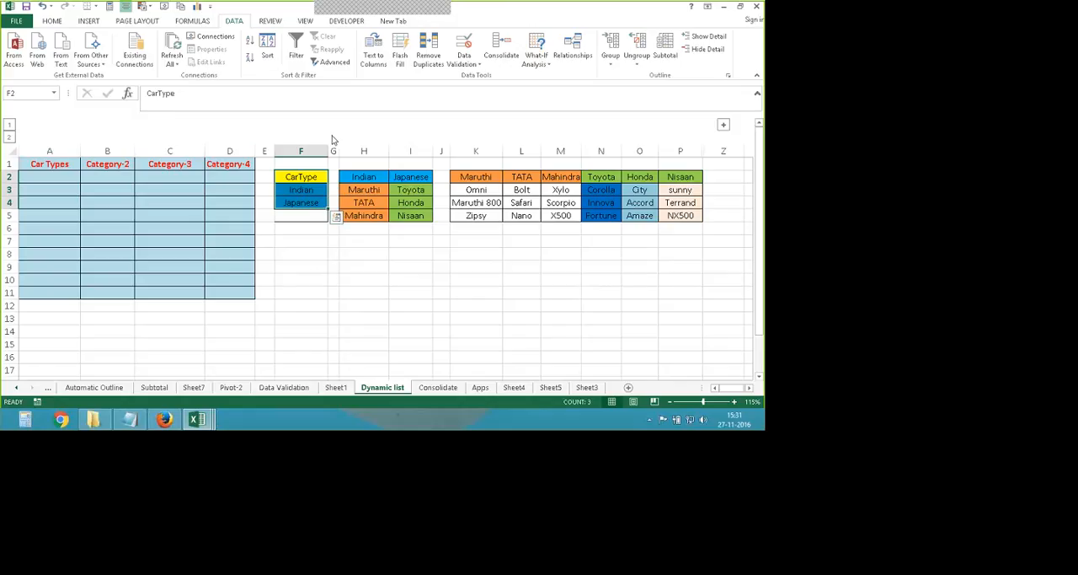
left_click(187, 21)
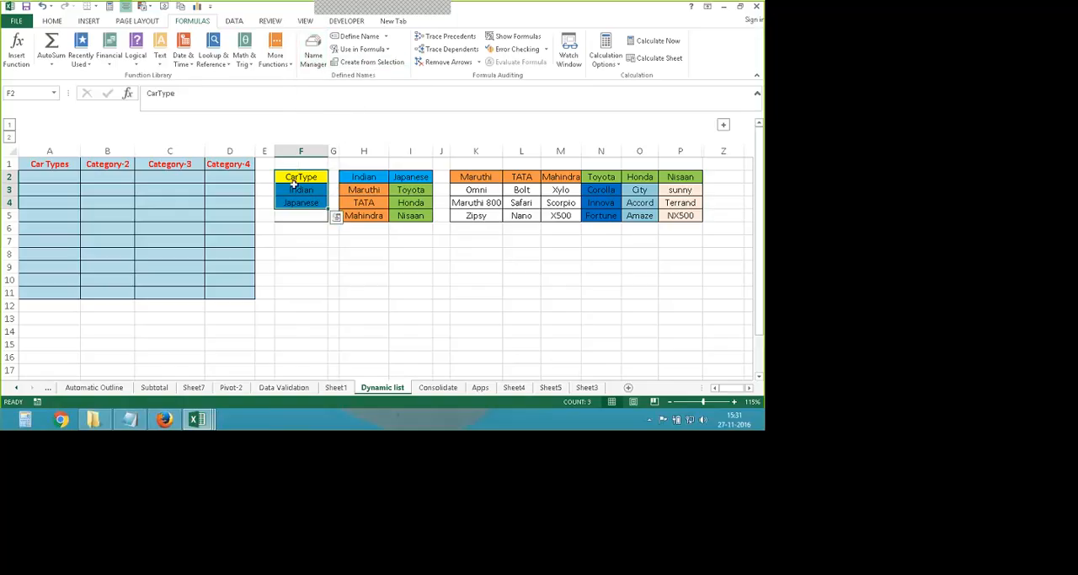
left_click_drag(293, 202, 299, 215)
left_click_drag(301, 280, 303, 267)
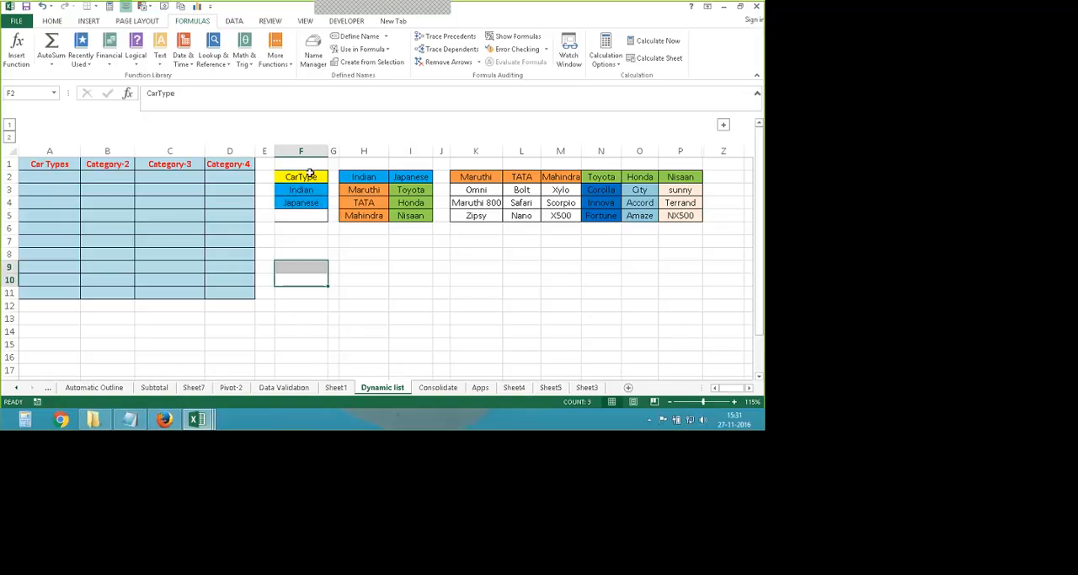
left_click_drag(310, 173, 302, 203)
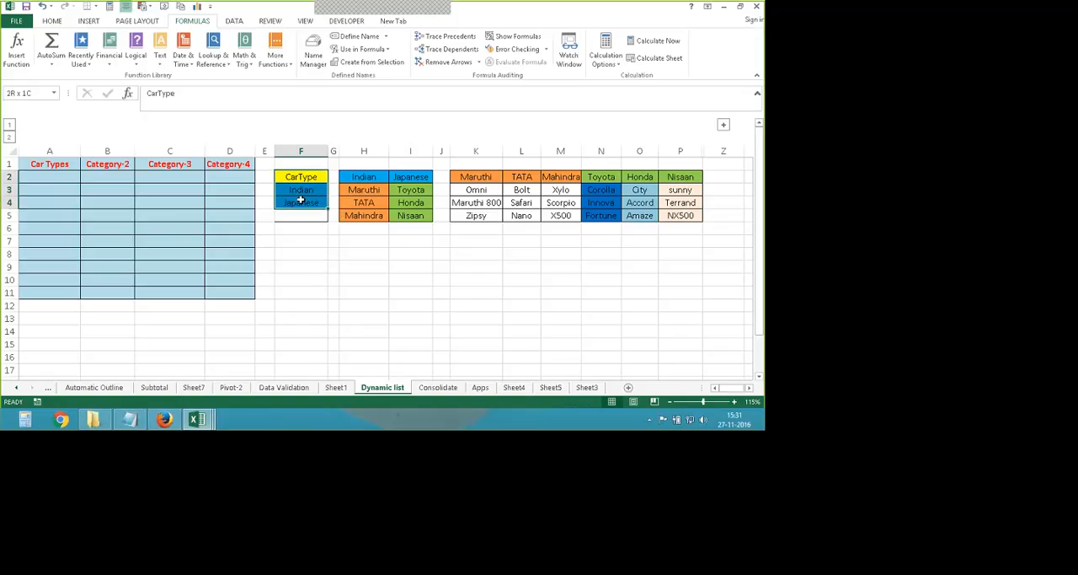
left_click(365, 65)
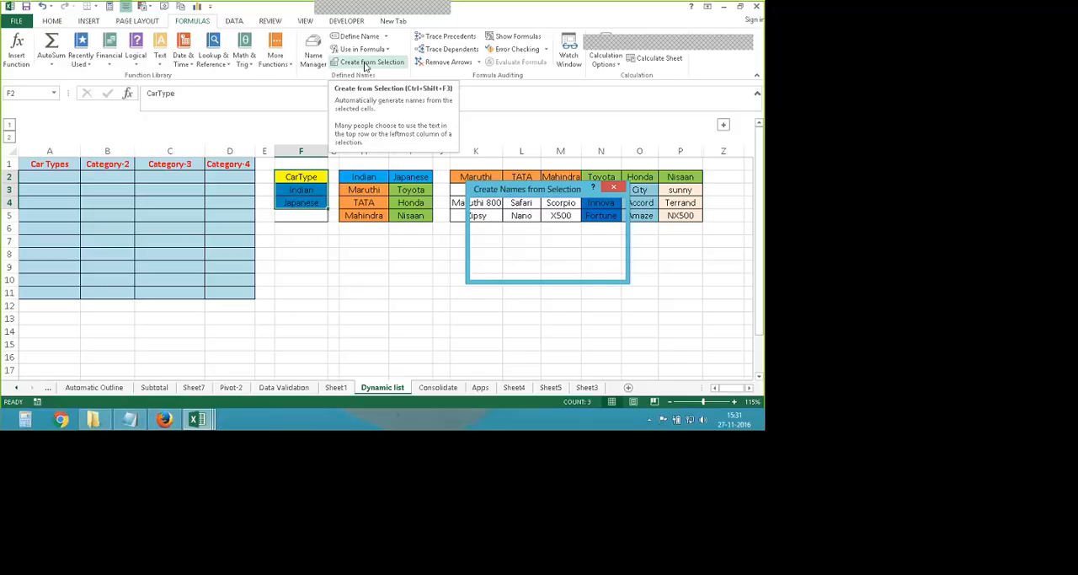
left_click_drag(492, 193, 363, 169)
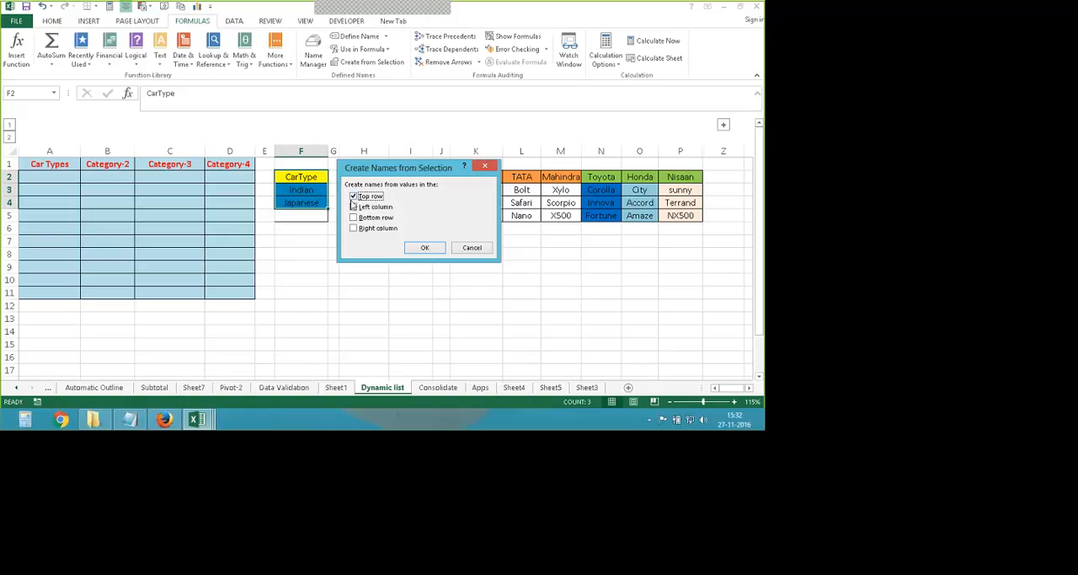
left_click(425, 247)
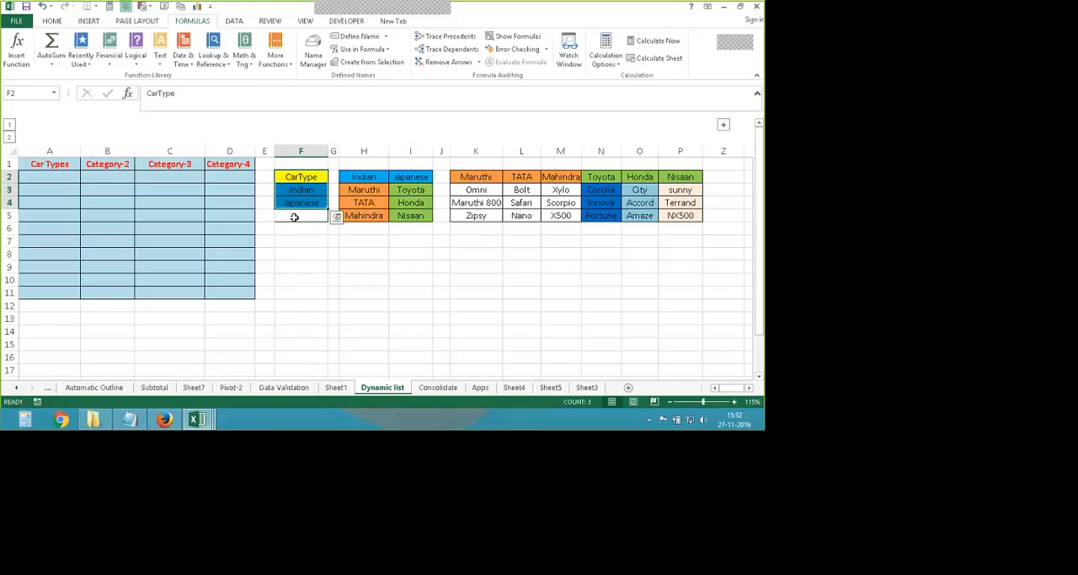
- Check the CarType name and the range it refers to in the Name Manager
left_click(51, 179)
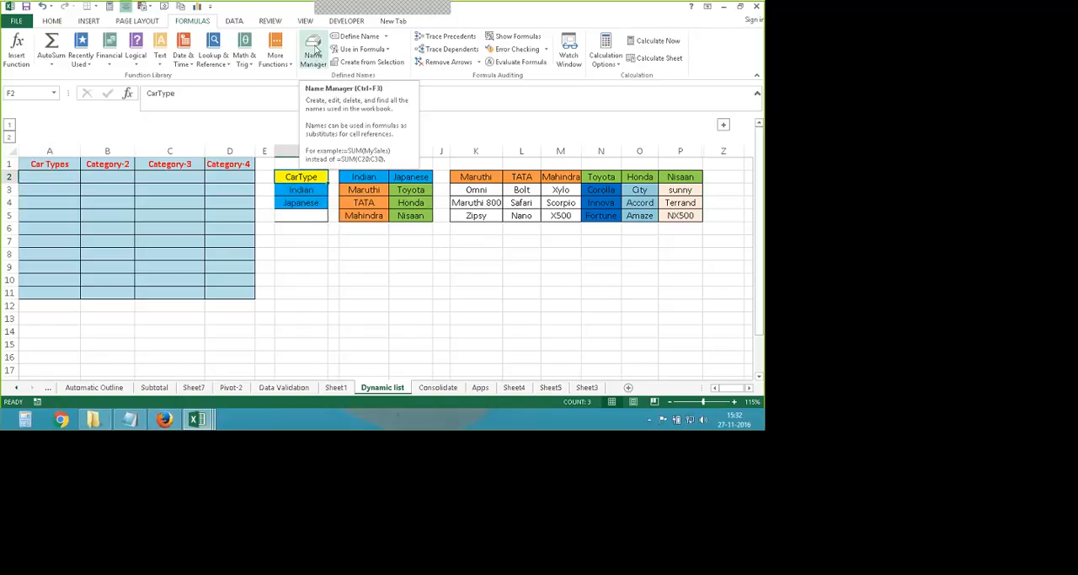
left_click(314, 53)
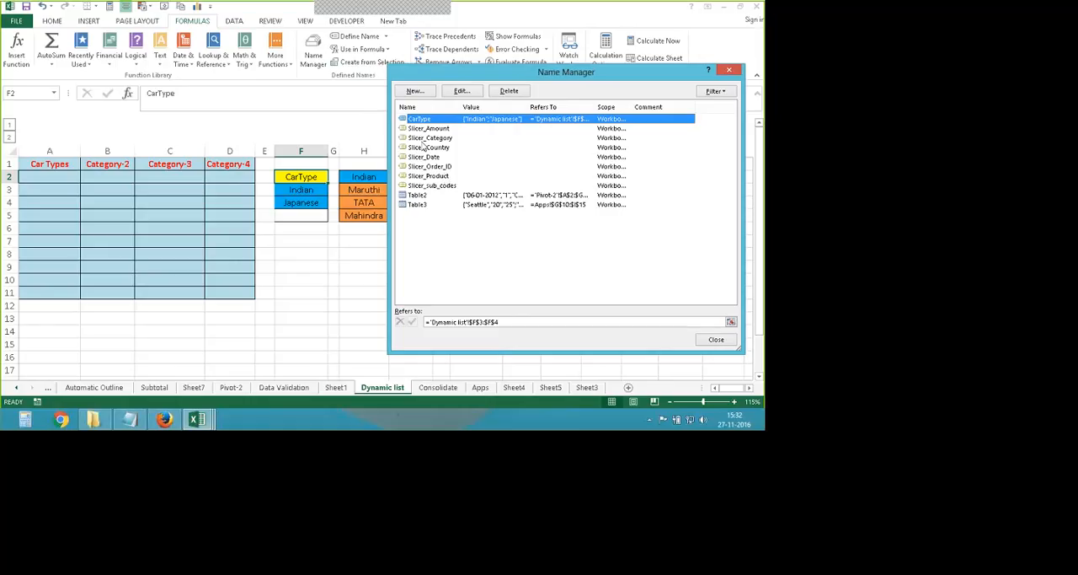
left_click_drag(446, 73, 456, 103)
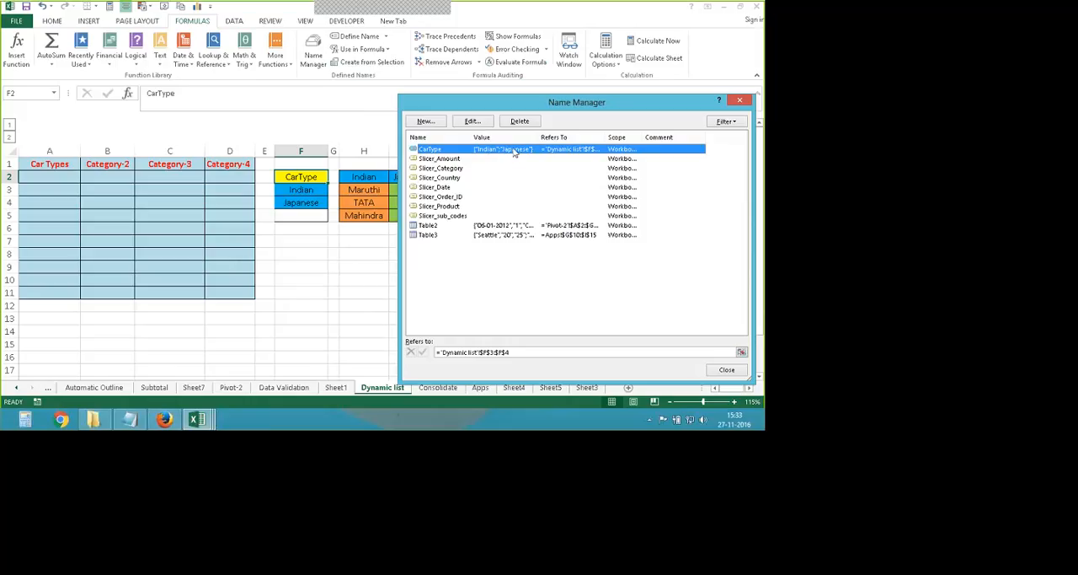
left_click(473, 122)
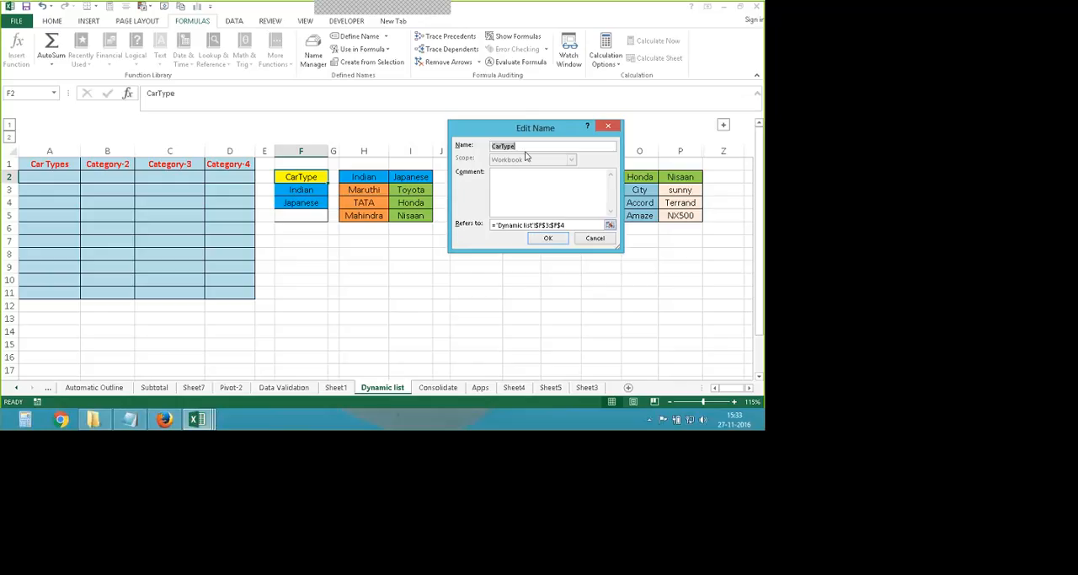
left_click(539, 238)
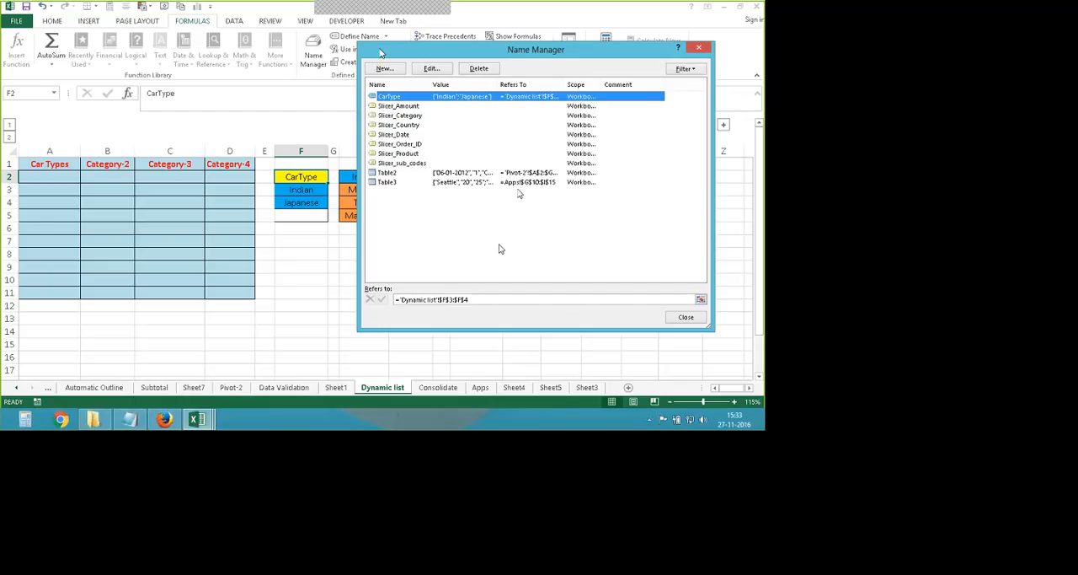
left_click_drag(381, 52, 439, 69)
left_click(734, 332)
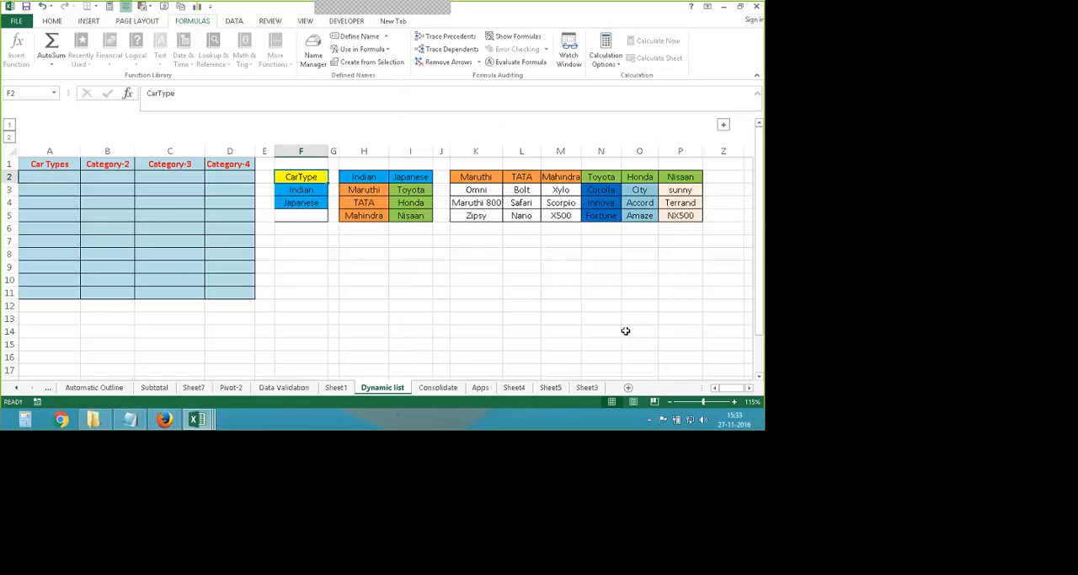
- Add List data validation to cell A2 under Car Types with the source =cartype, and open its drop-down
left_click(211, 321)
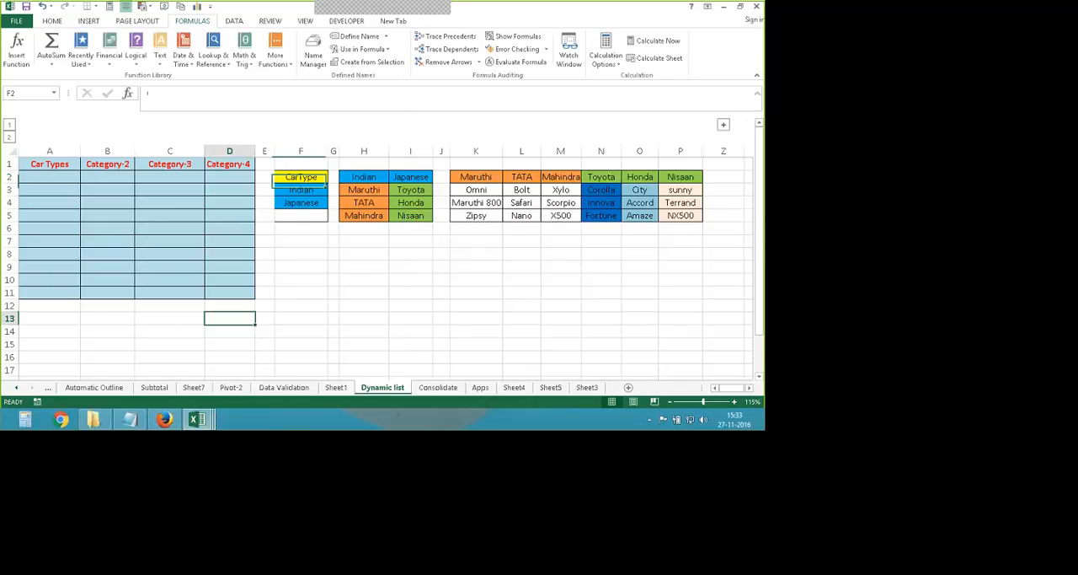
left_click(50, 178)
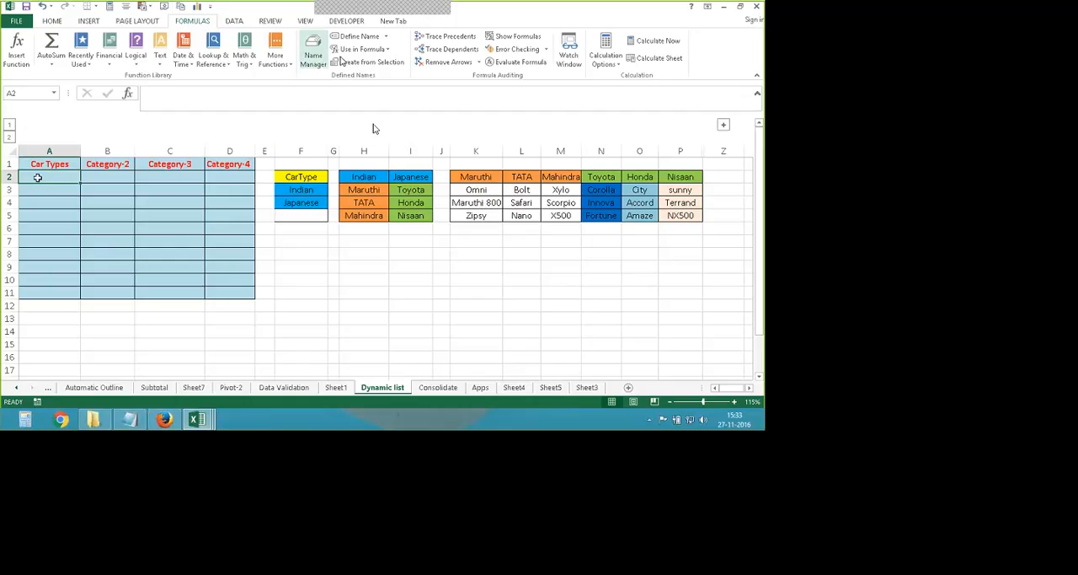
left_click(236, 22)
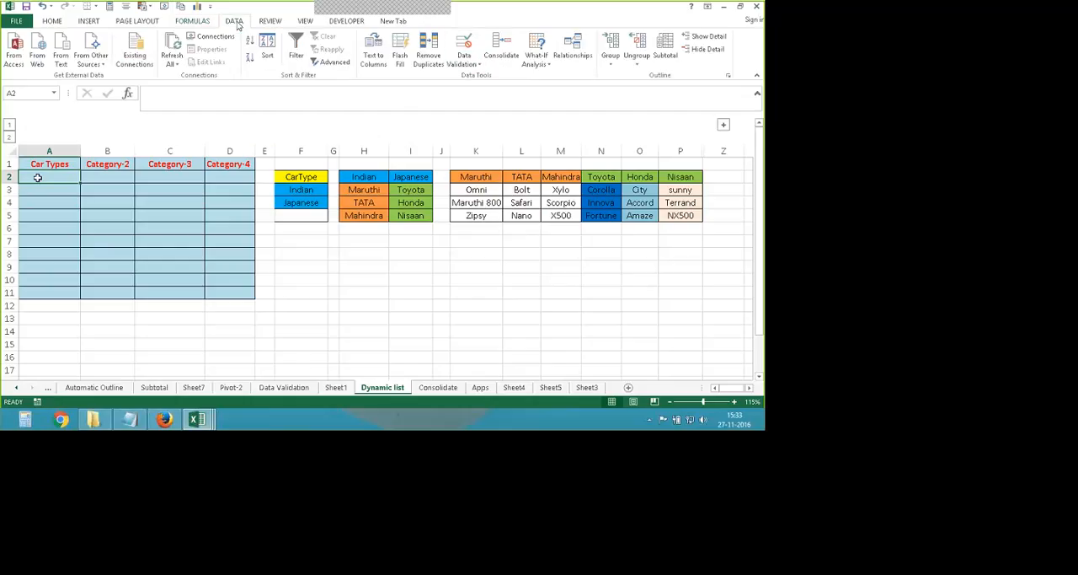
left_click(464, 61)
left_click(484, 76)
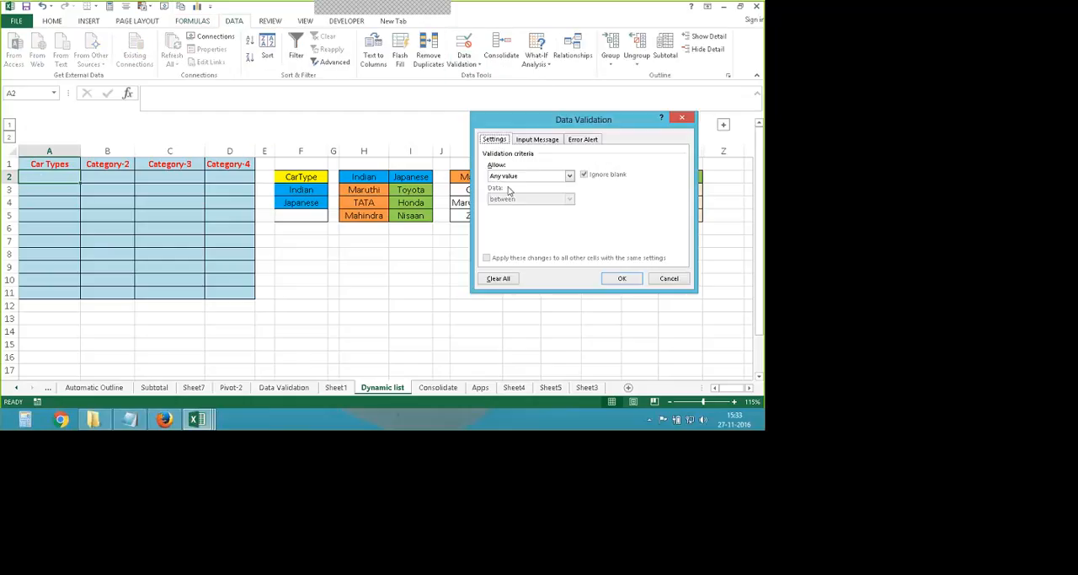
left_click(569, 175)
left_click(494, 207)
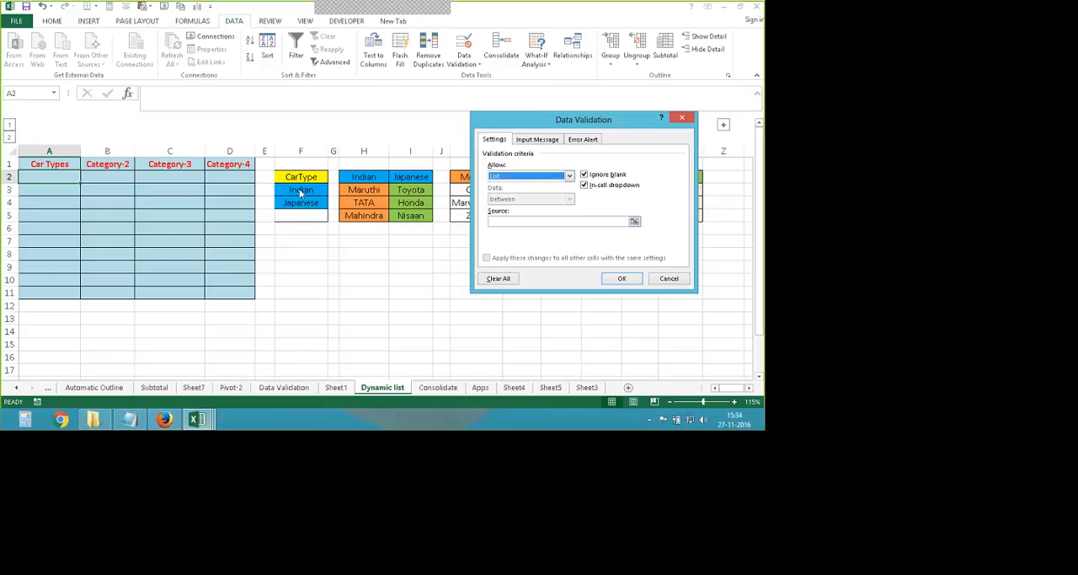
left_click(544, 222)
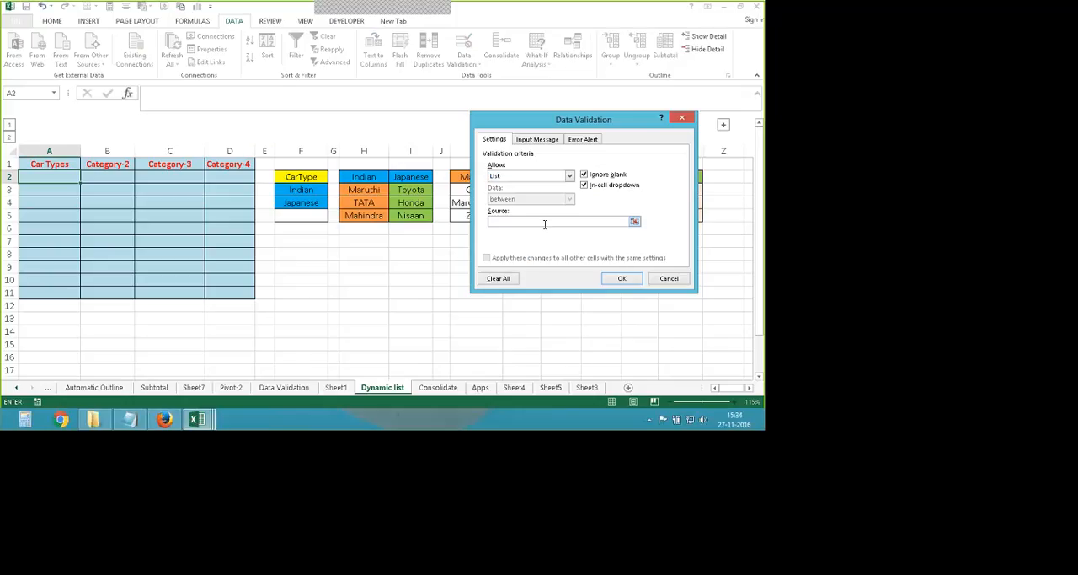
type("=")
type("cartype")
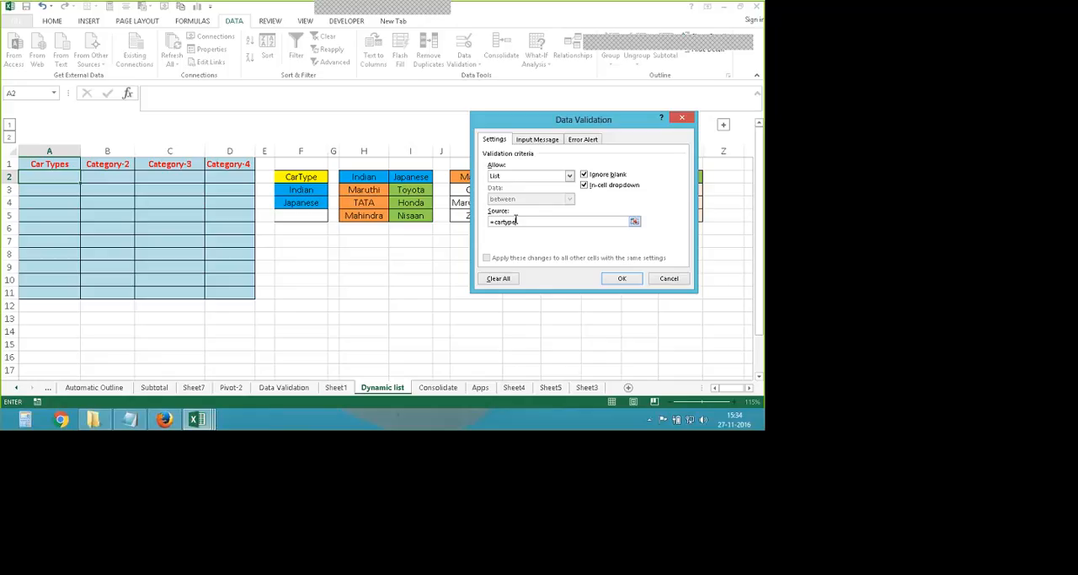
left_click(620, 278)
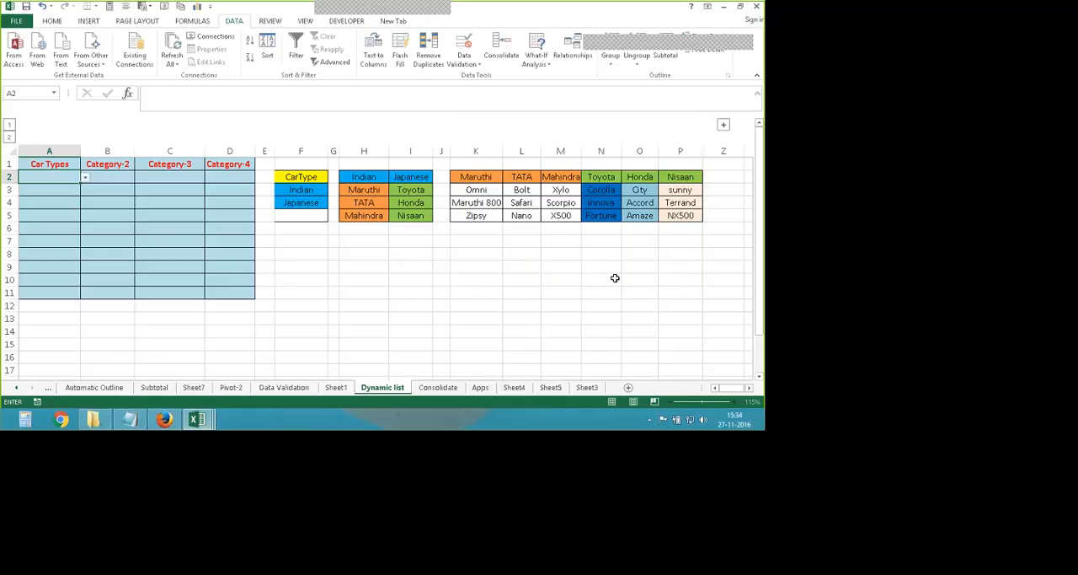
left_click(86, 178)
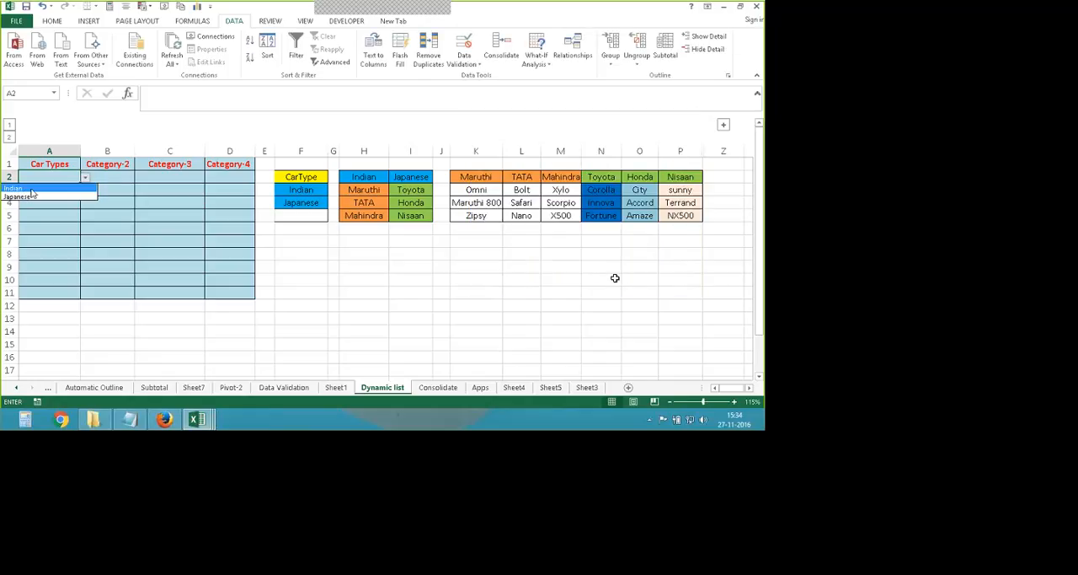
- Try the drop-down list in cell A2 by picking Indian and then choosing from the list again
left_click(30, 189)
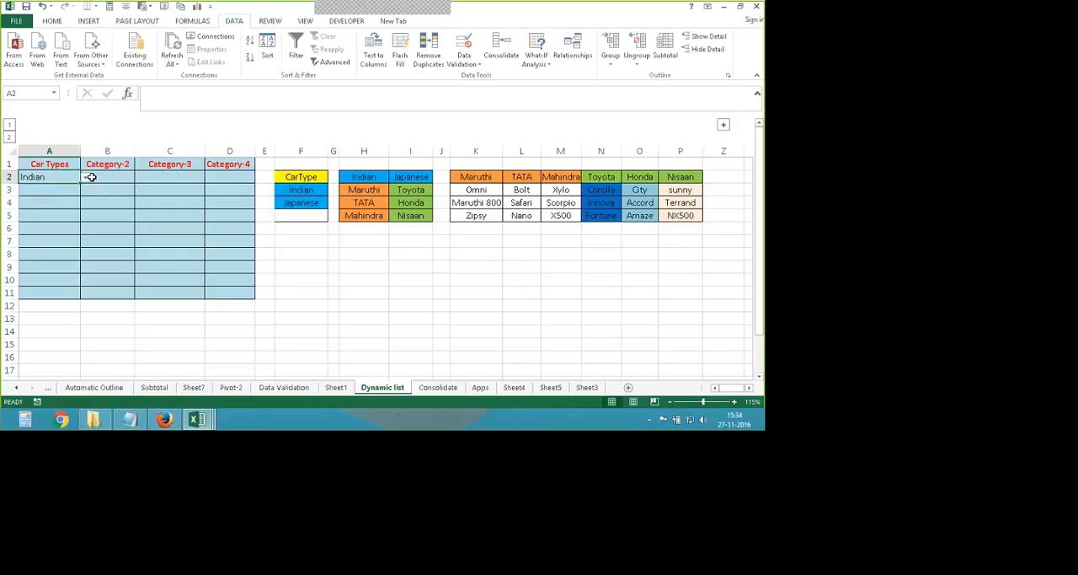
left_click(86, 178)
left_click(34, 198)
left_click(342, 306)
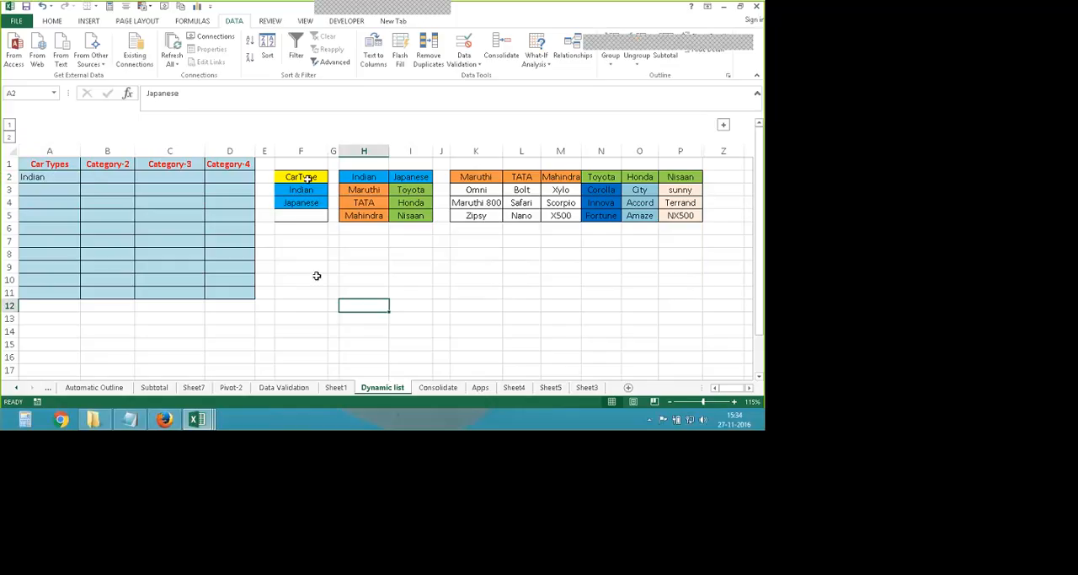
- Repeat creating the named range from F2:F4 with the top row as the name
left_click_drag(308, 178, 304, 202)
left_click(193, 20)
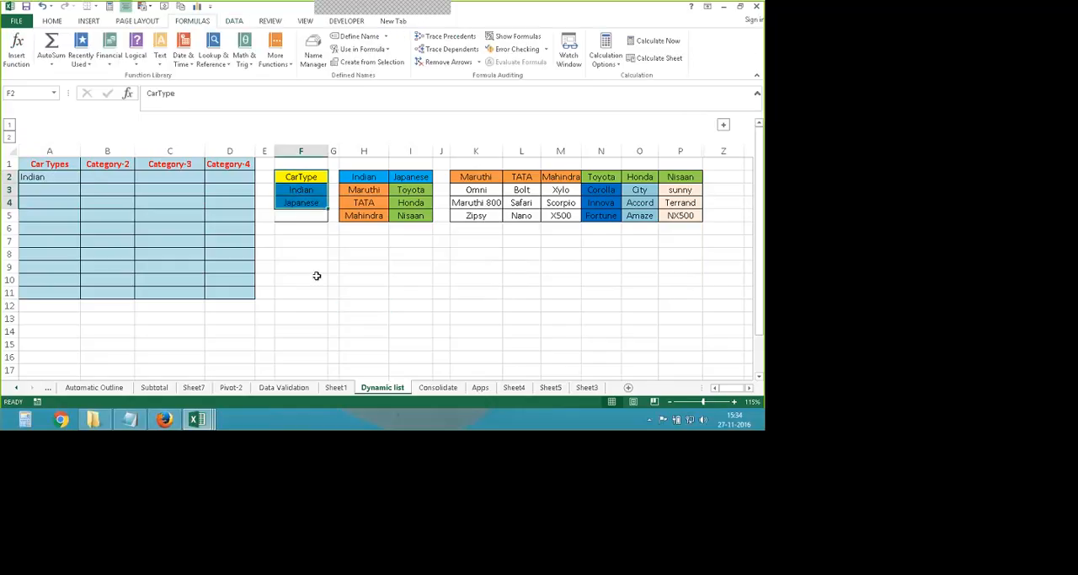
left_click(371, 61)
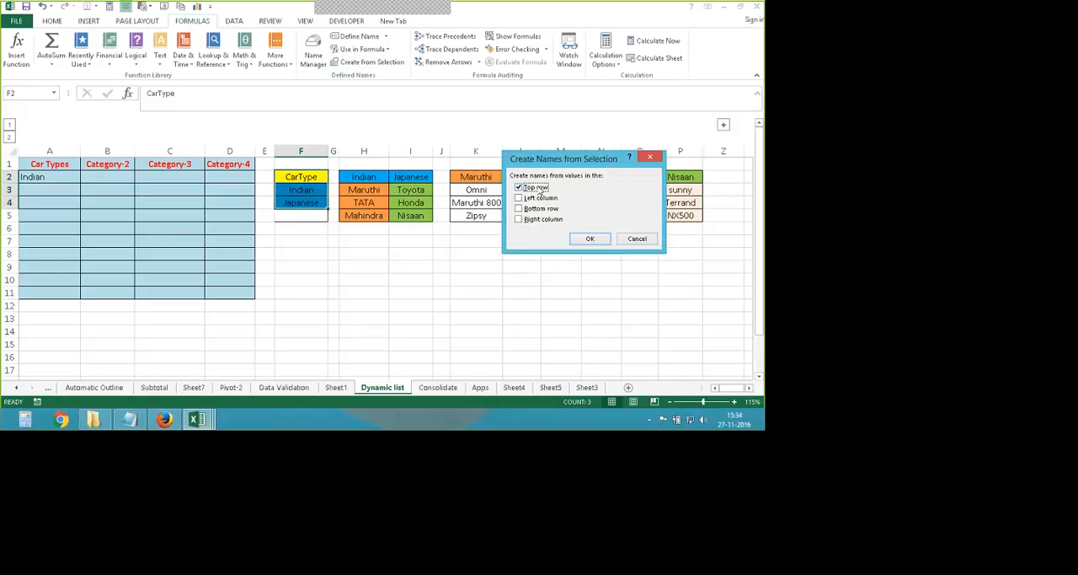
left_click(590, 238)
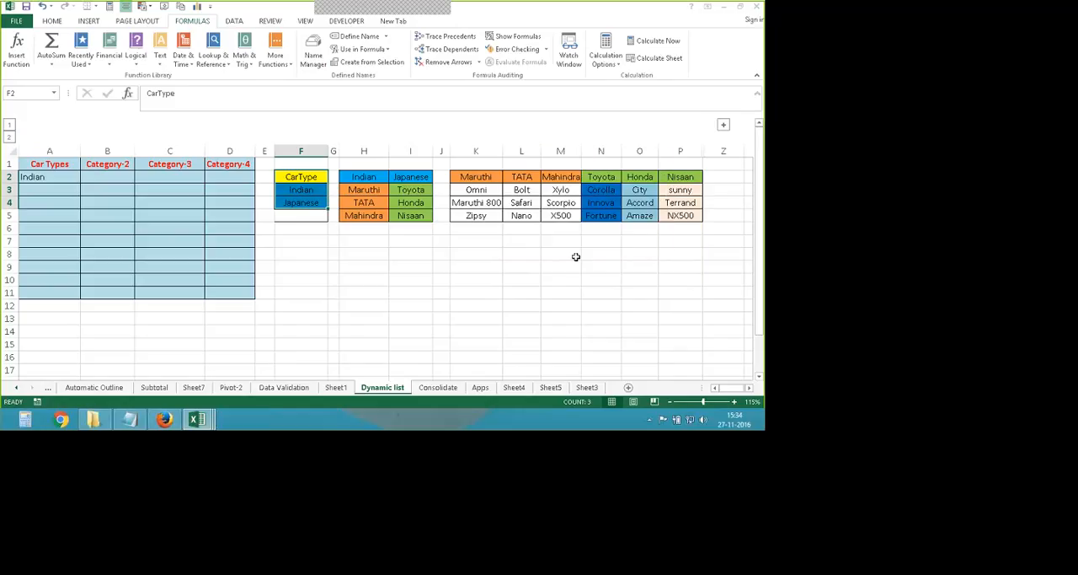
- Check the List validation settings and source of cell A2
left_click(69, 179)
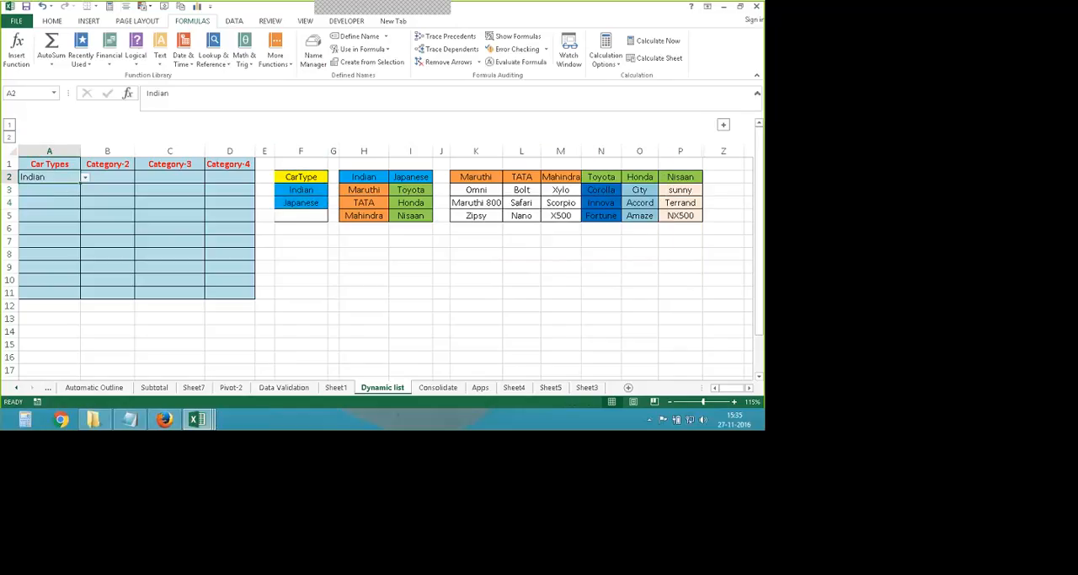
left_click(234, 20)
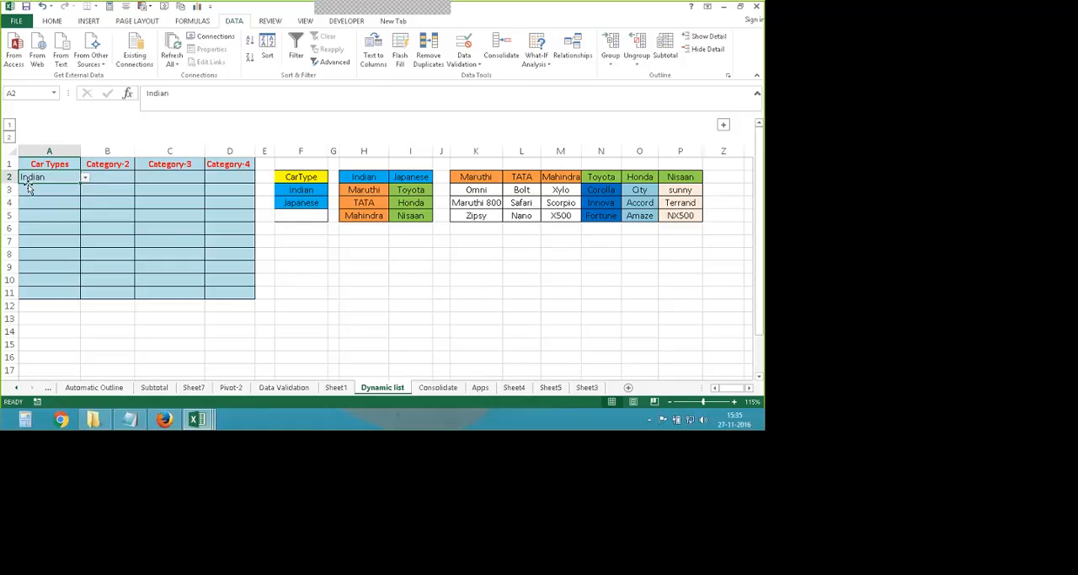
left_click(466, 56)
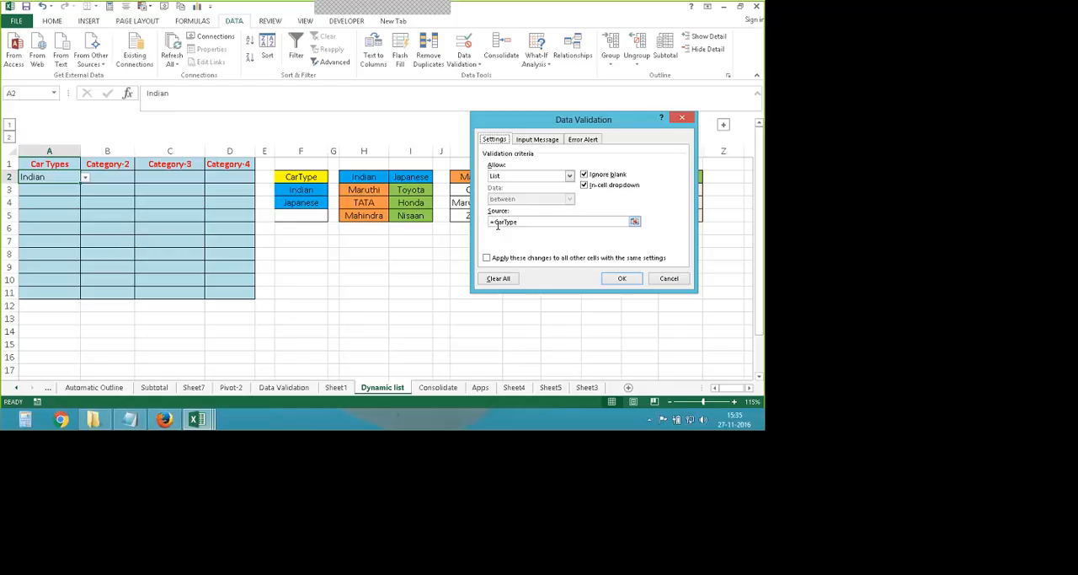
key("Return")
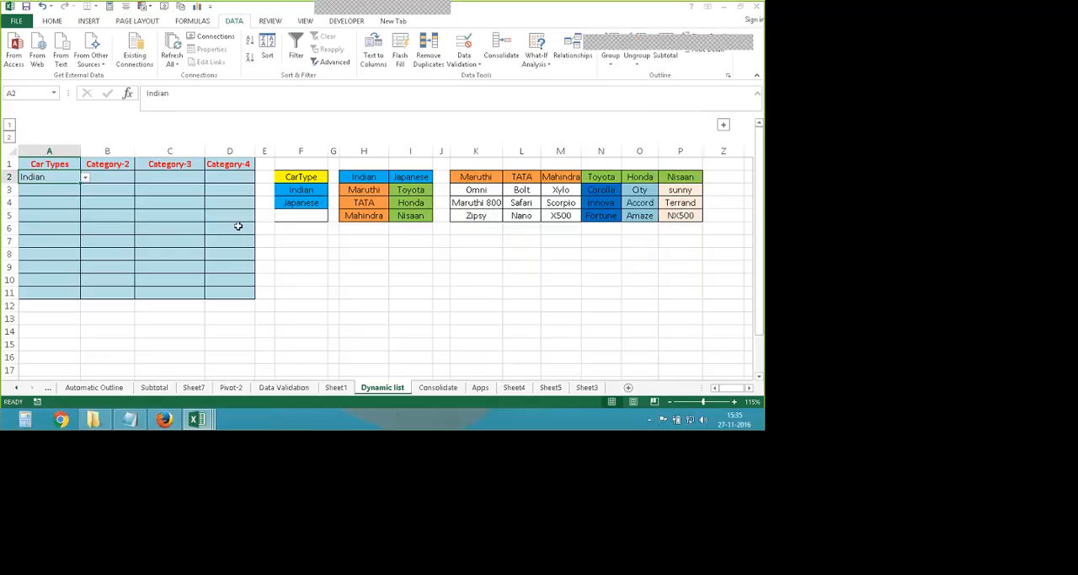
- Pick Japanese from the Car Types drop-down in cell A2
left_click(86, 179)
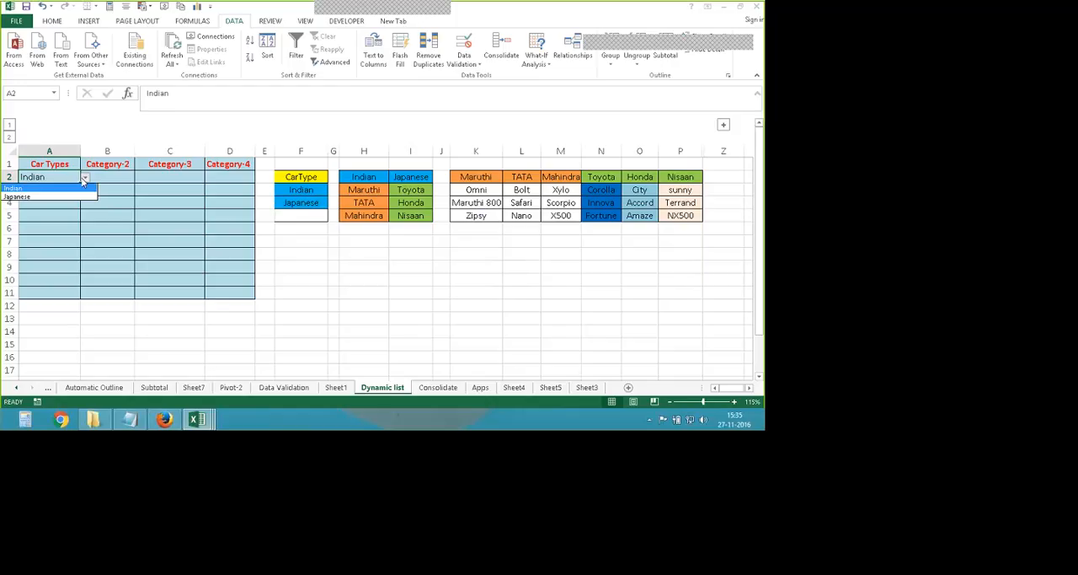
left_click(38, 199)
left_click(342, 329)
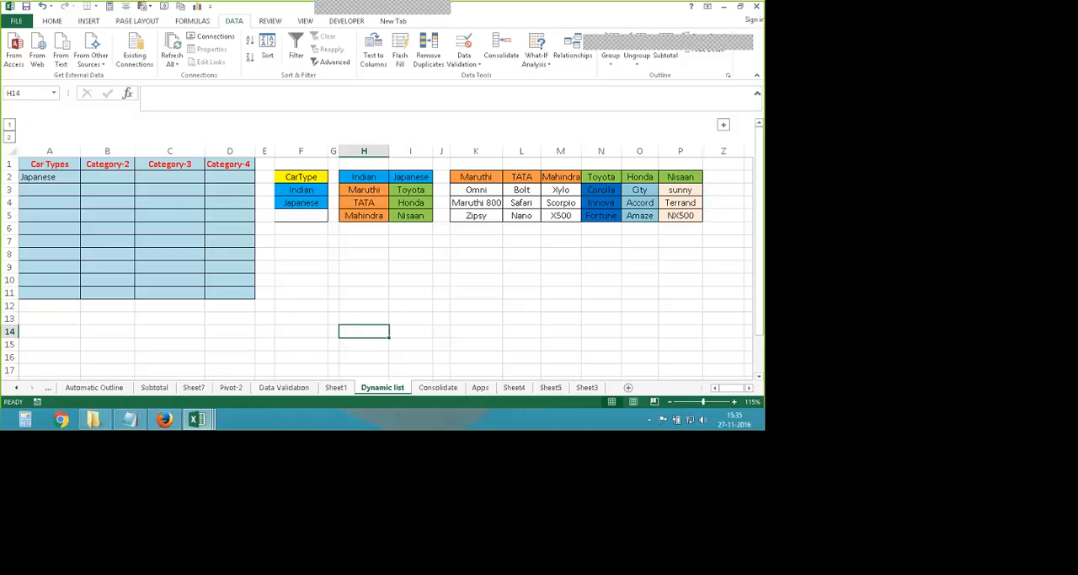
- Rename the Category-2 header in cell B1 to Segment
left_click(123, 165)
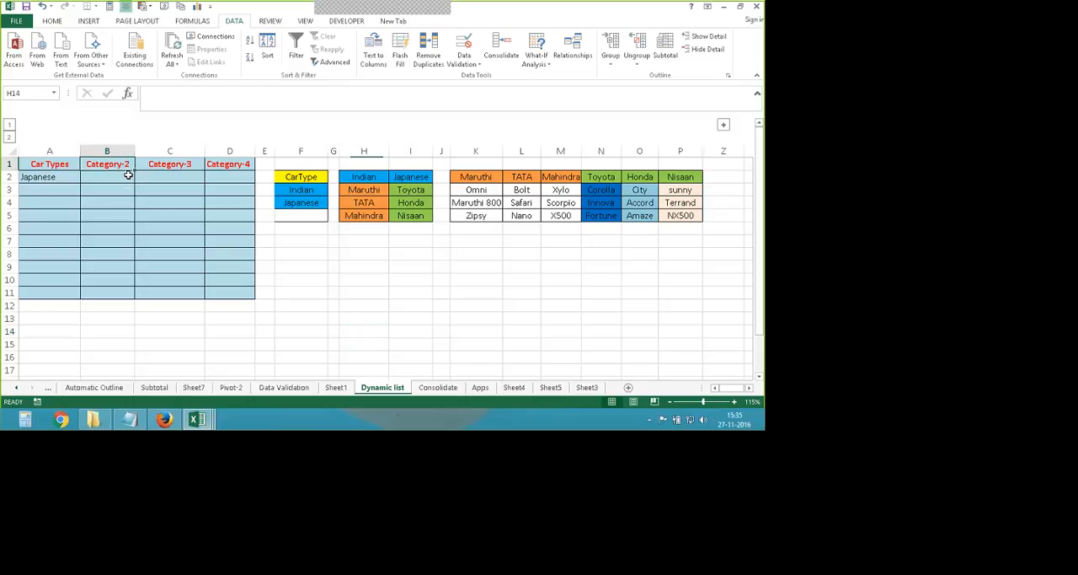
type("Segment")
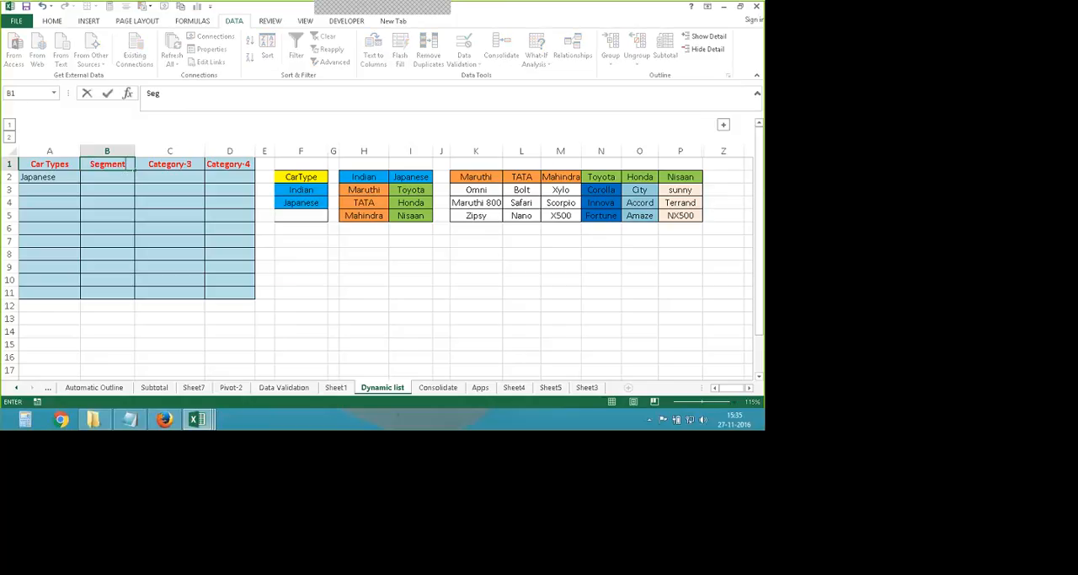
left_click(272, 266)
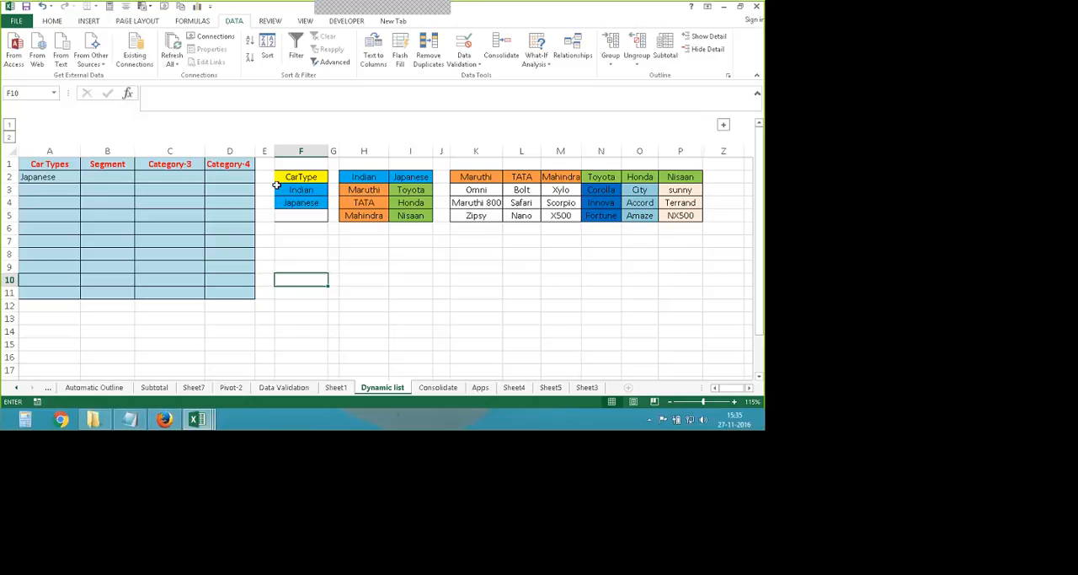
- Create named ranges from H2:I5 using only the top row, Indian and Japanese, as names, with the left column option off
left_click_drag(364, 189, 410, 217)
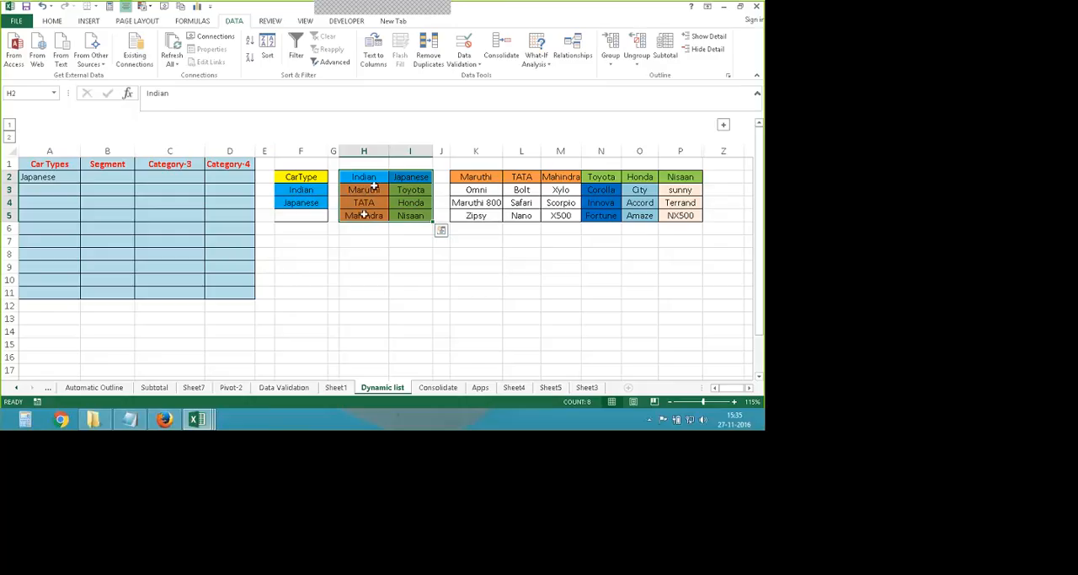
left_click(394, 238)
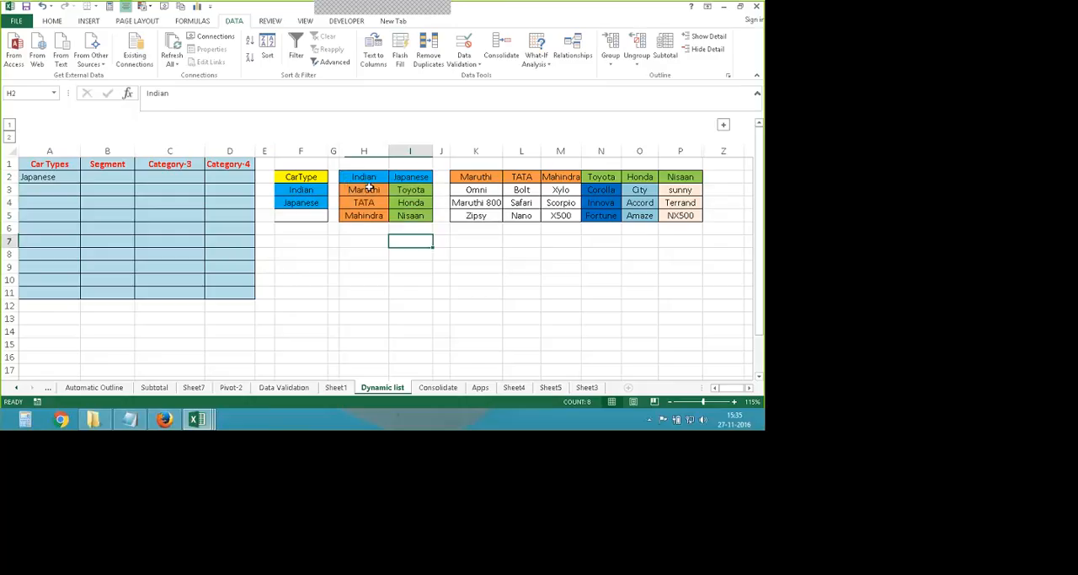
left_click_drag(368, 177, 401, 216)
left_click(190, 21)
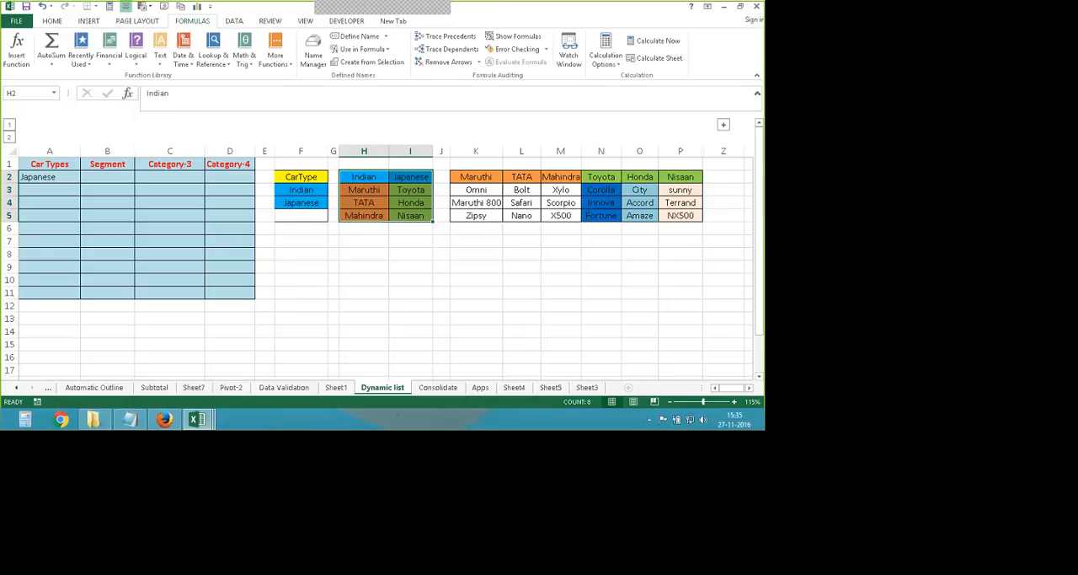
key("ctrl+shift+F3")
left_click_drag(554, 221, 420, 244)
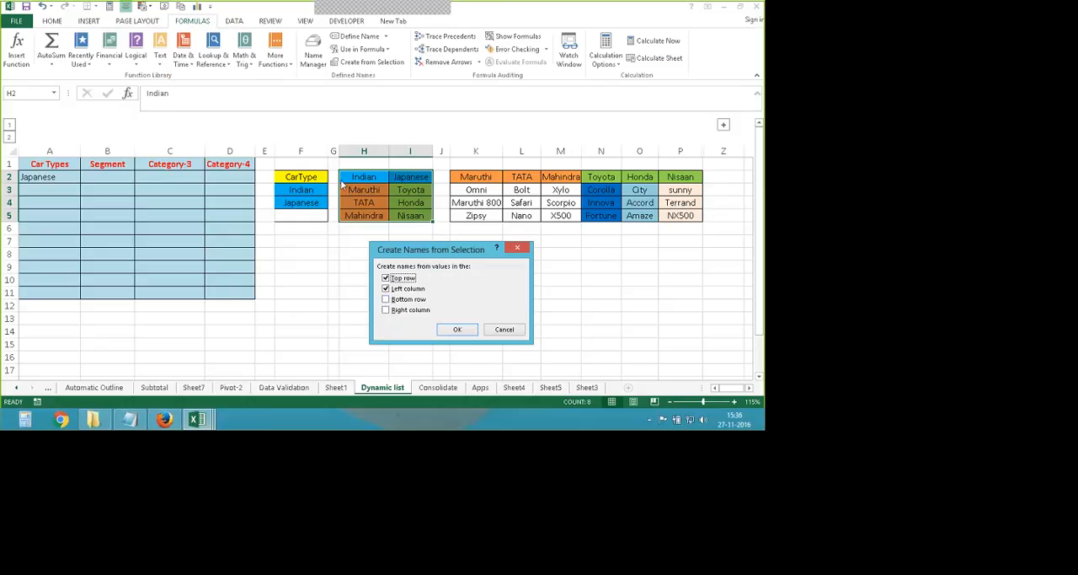
left_click(387, 289)
left_click(455, 329)
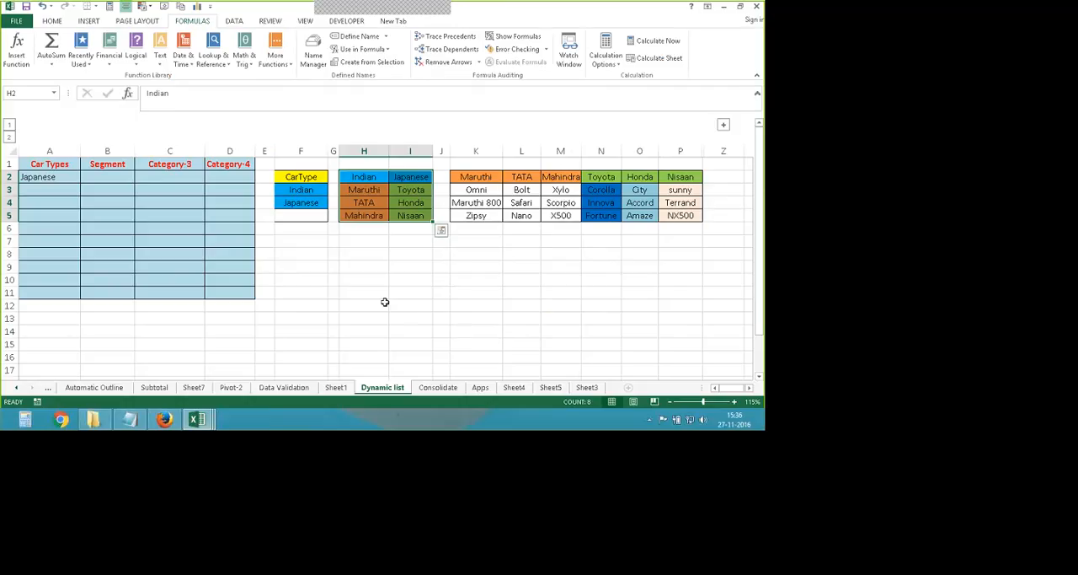
- Review the List validation source of cell A2 against the empty Segment cell B2
left_click(108, 177)
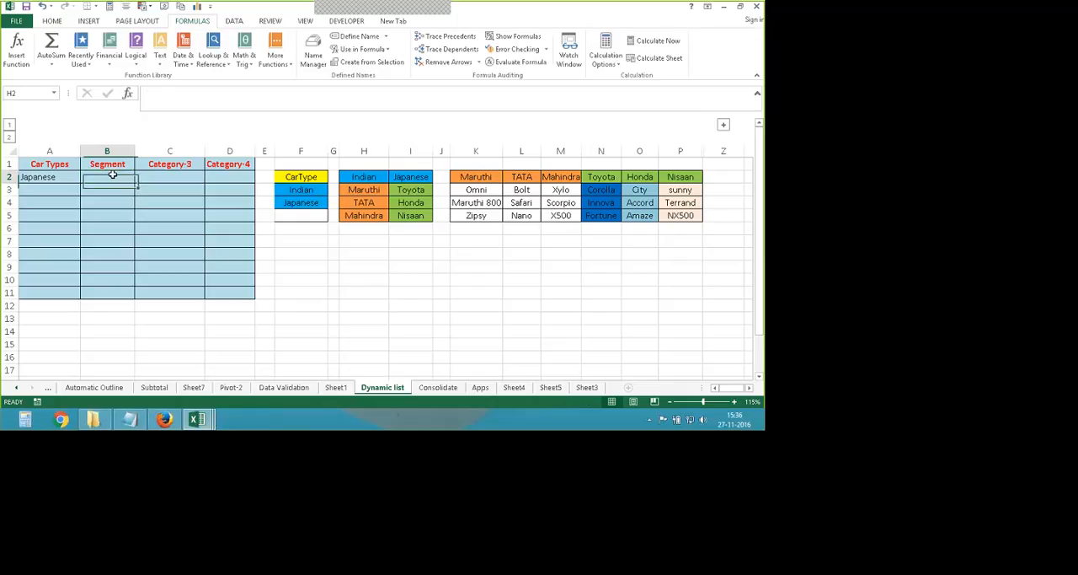
left_click(61, 178)
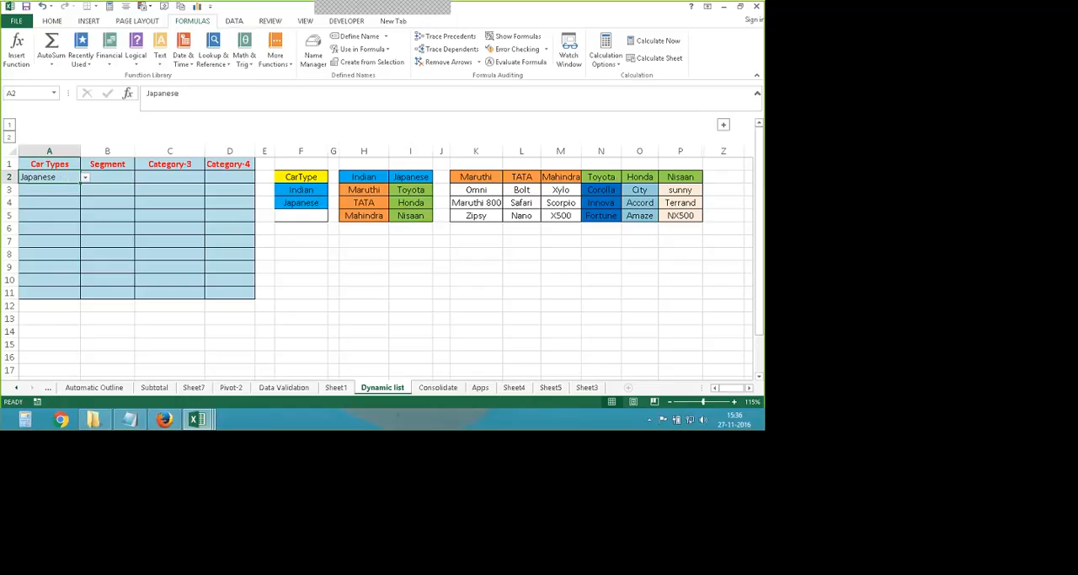
left_click(123, 179)
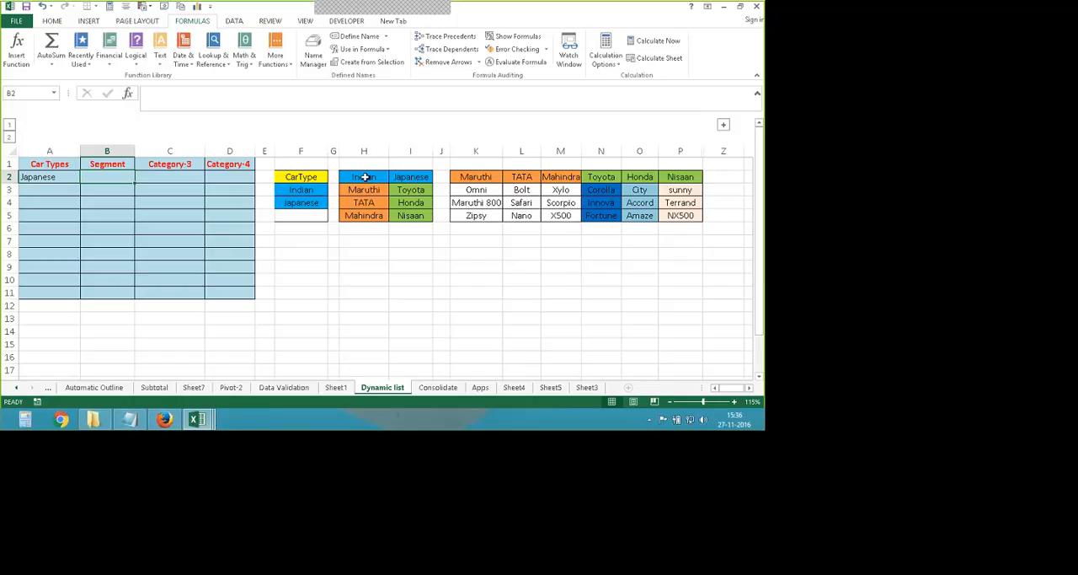
left_click(62, 183)
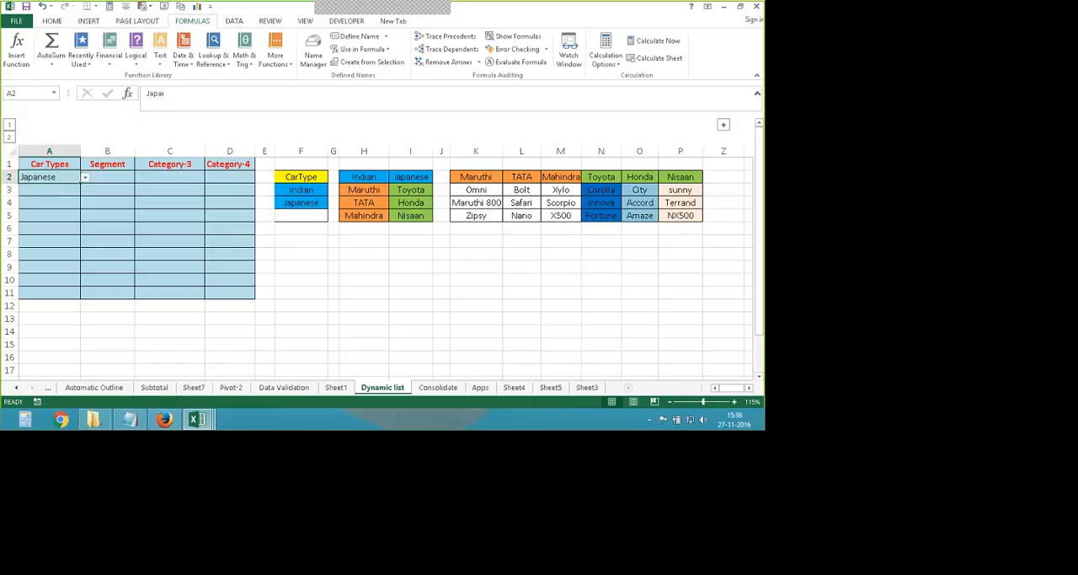
left_click(235, 21)
left_click(464, 47)
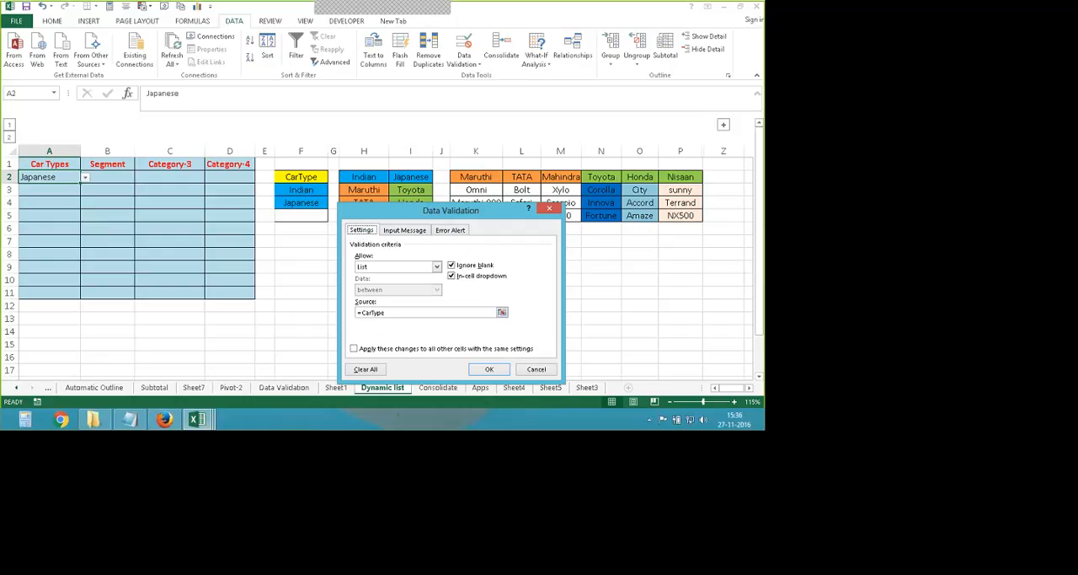
left_click(490, 369)
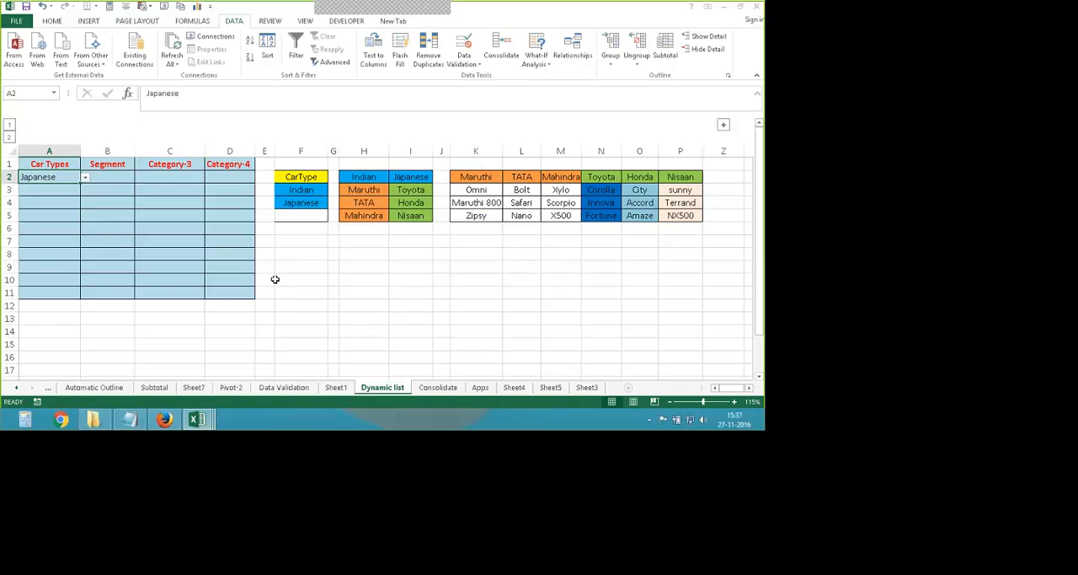
- Set cell A2 to Indian from its drop-down and reopen the list to view its options
left_click(121, 178)
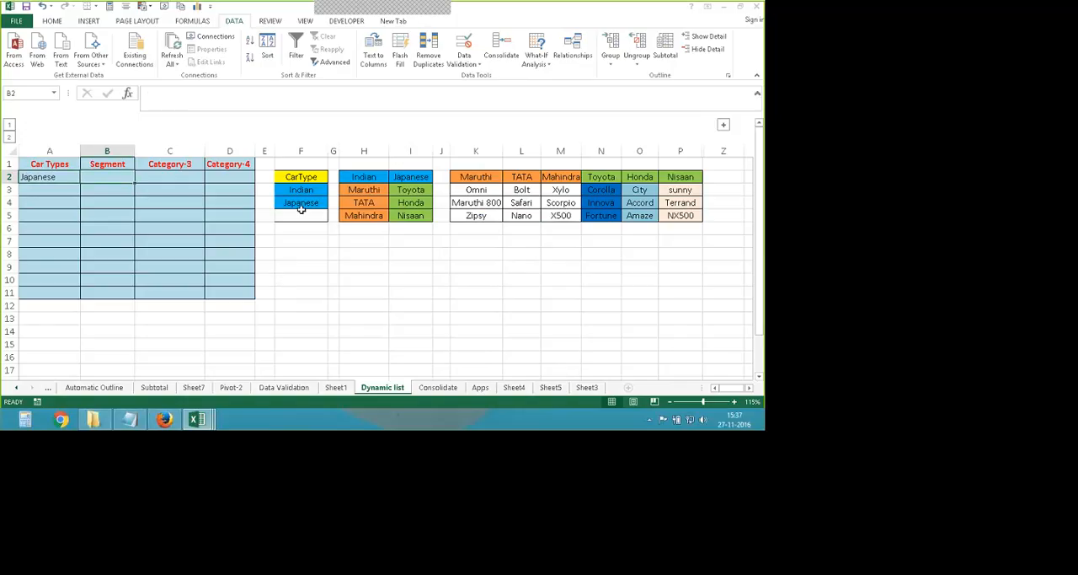
left_click(49, 177)
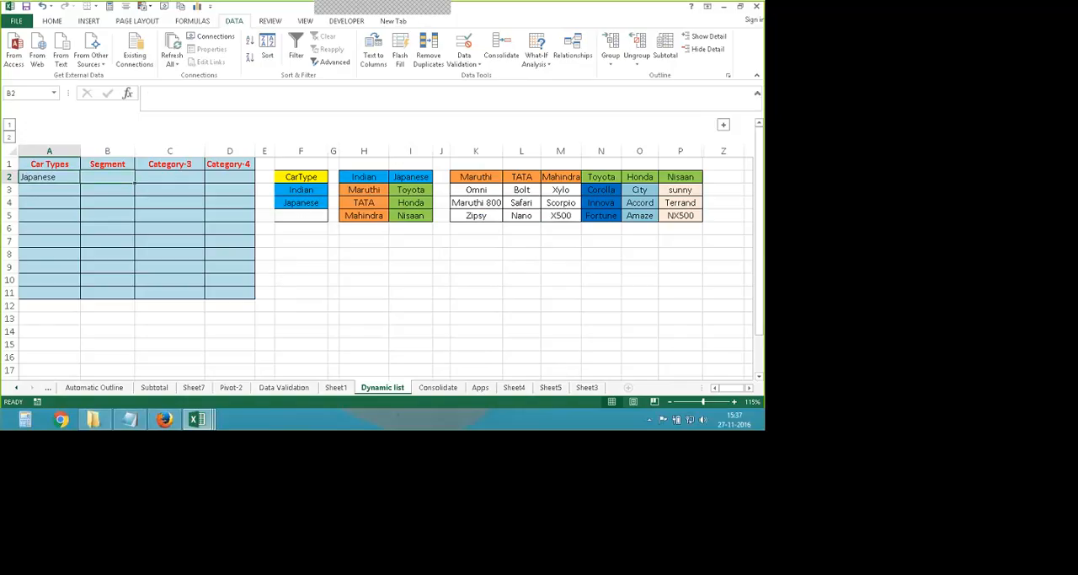
left_click(85, 177)
left_click(57, 190)
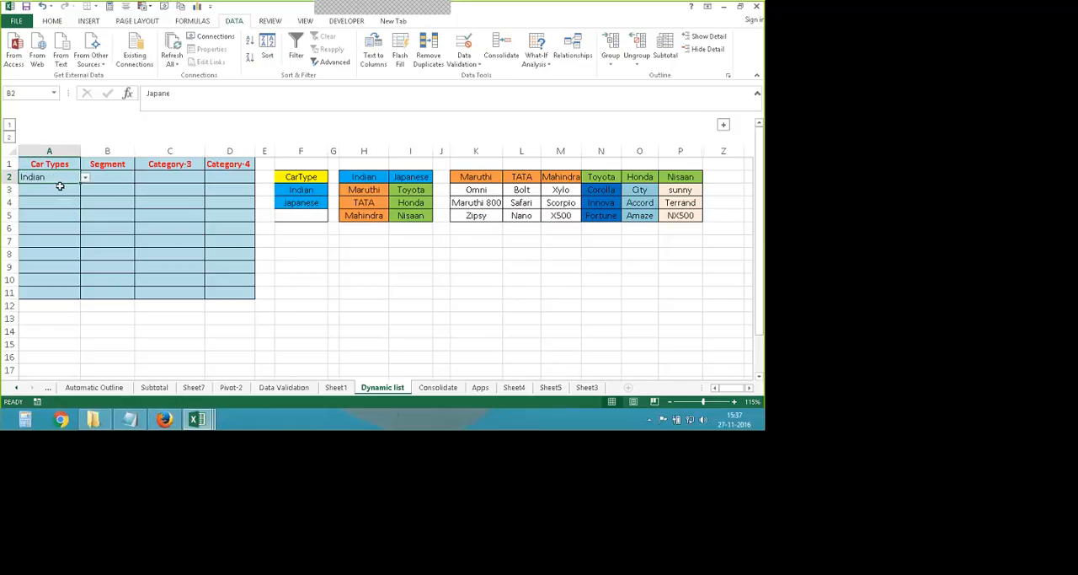
left_click(111, 176)
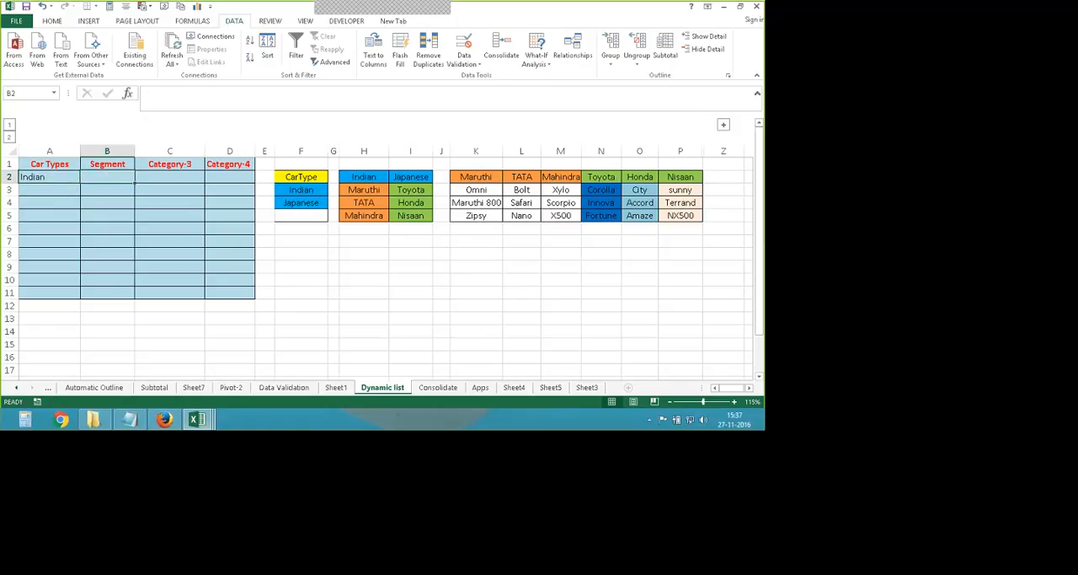
left_click(67, 178)
left_click(85, 178)
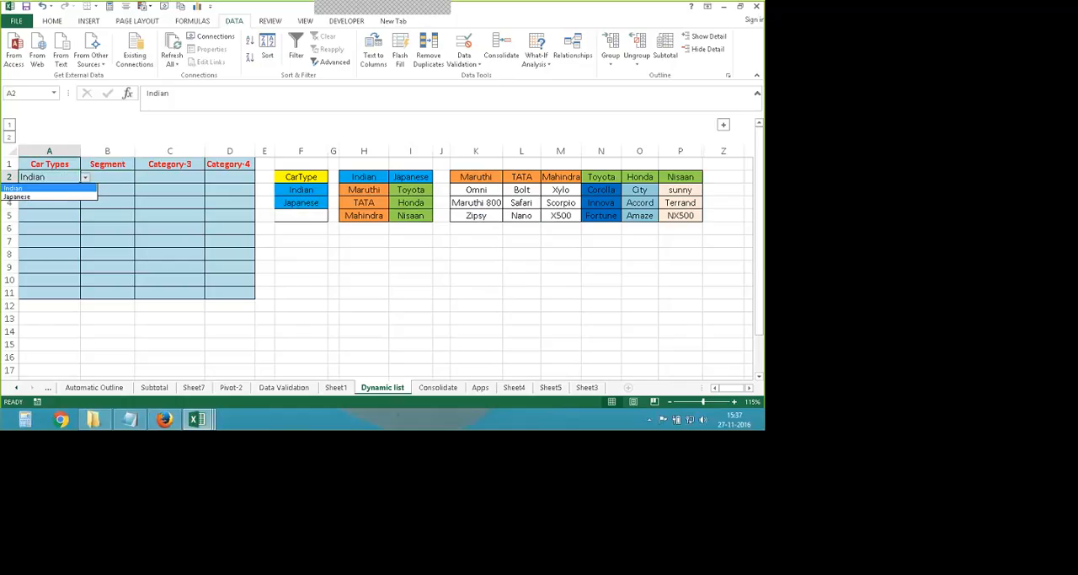
- Start data validation for Segment cell B2 and set its allowed type to List
left_click(126, 181)
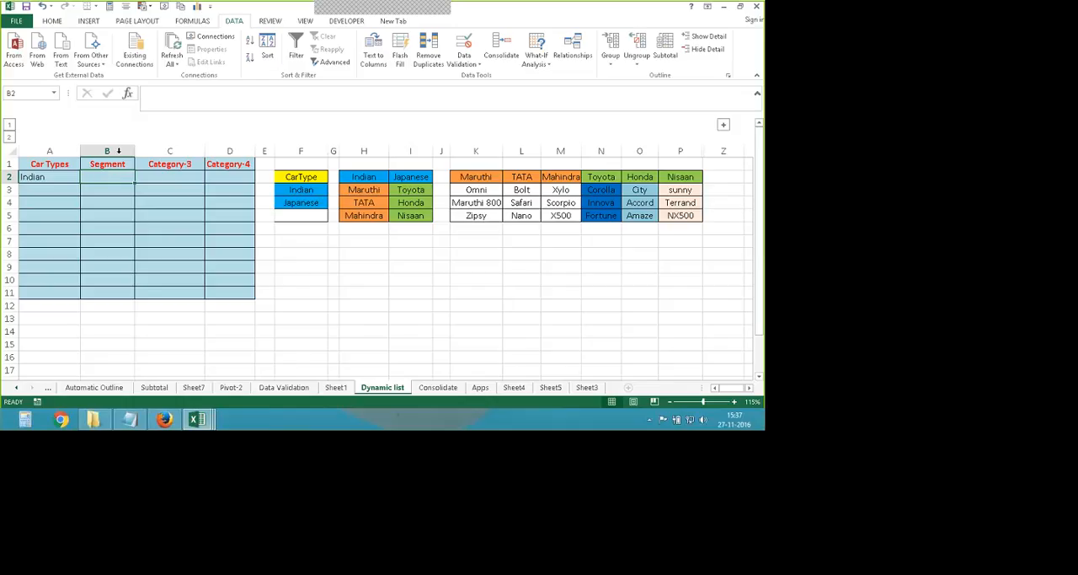
left_click(465, 49)
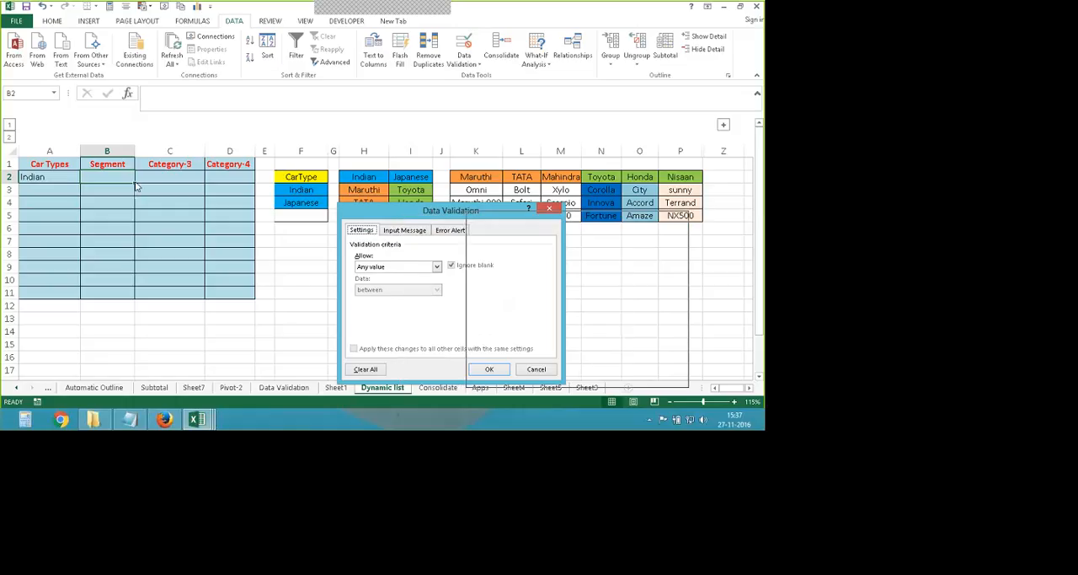
left_click_drag(501, 214, 482, 202)
left_click(544, 262)
left_click(482, 296)
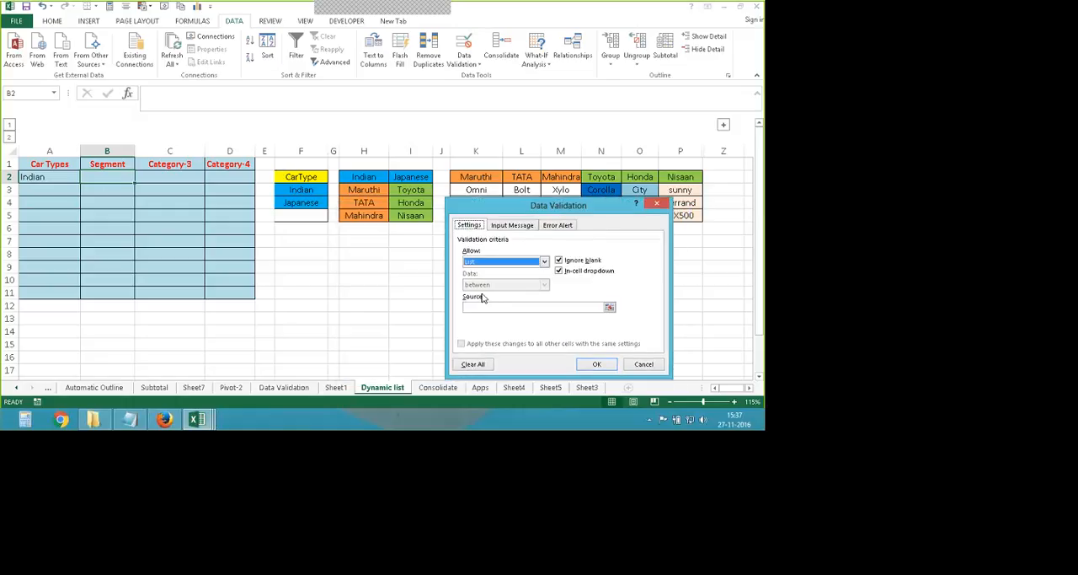
- Apply =indirect(A2) as the list source for cell B2 and choose Maruthi from its drop-down
left_click(475, 307)
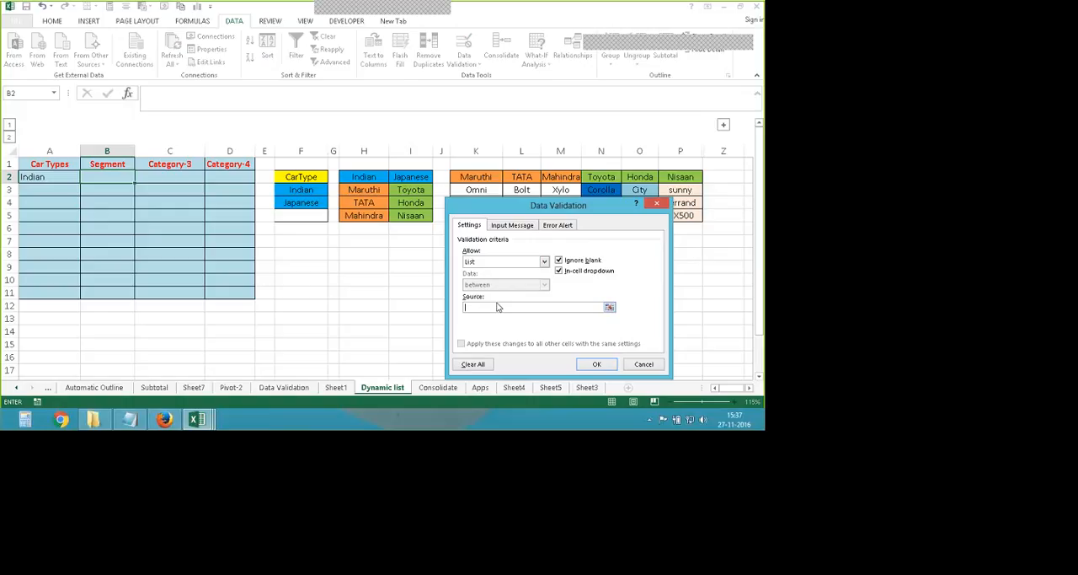
type("=")
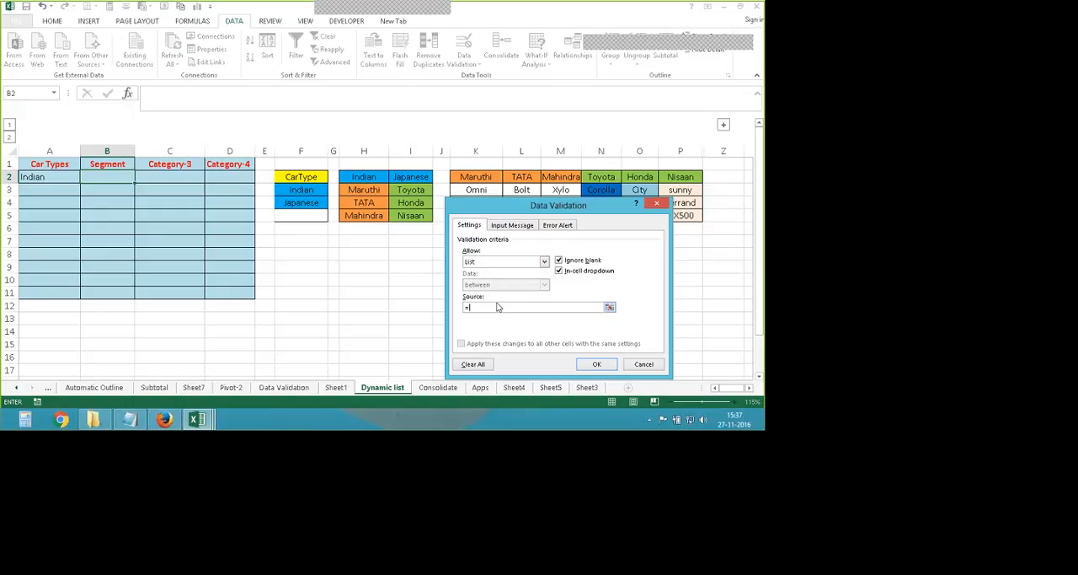
left_click(543, 262)
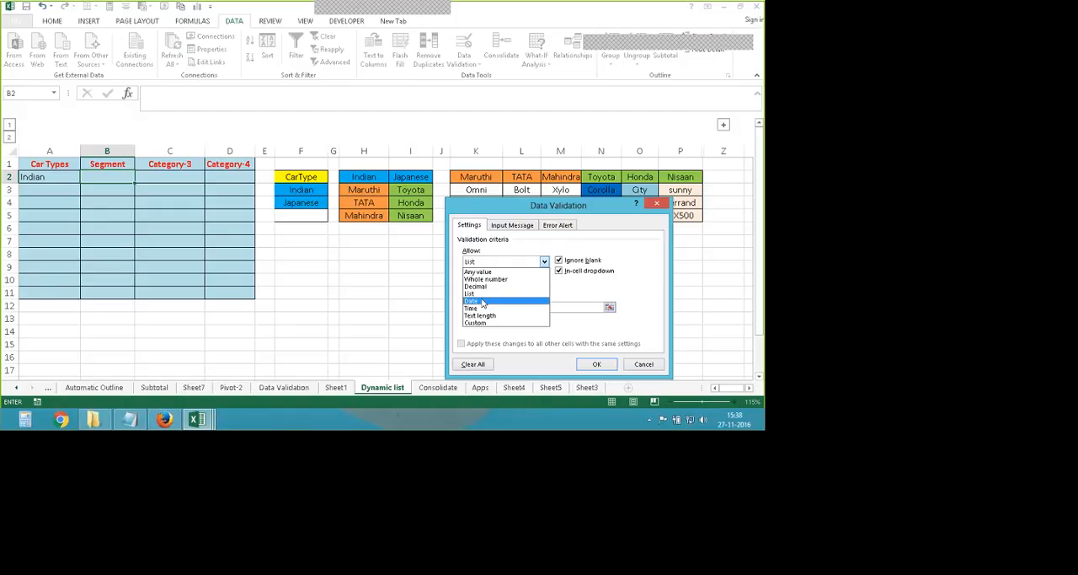
key("Escape")
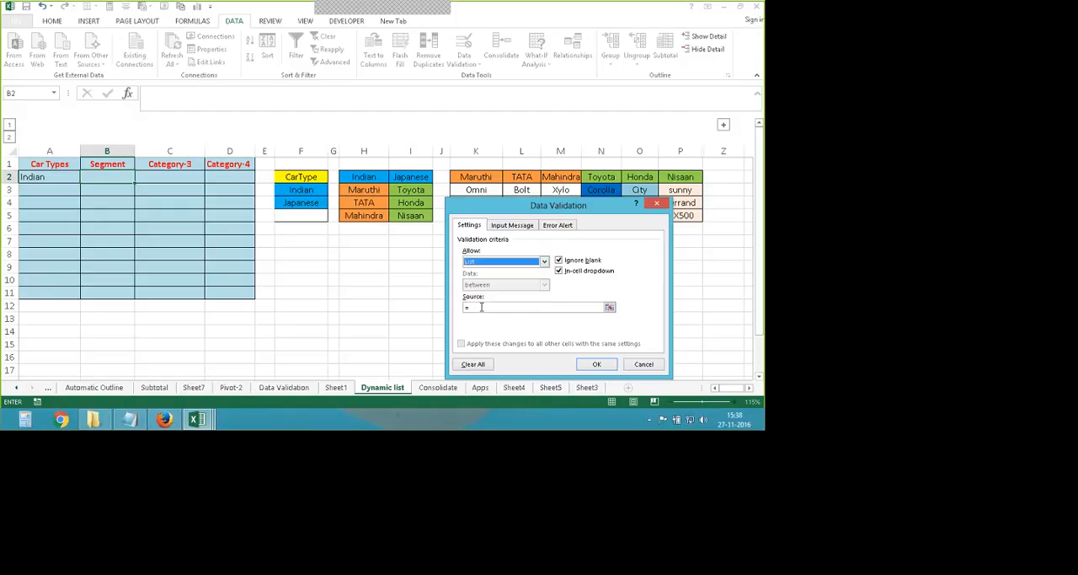
left_click(482, 307)
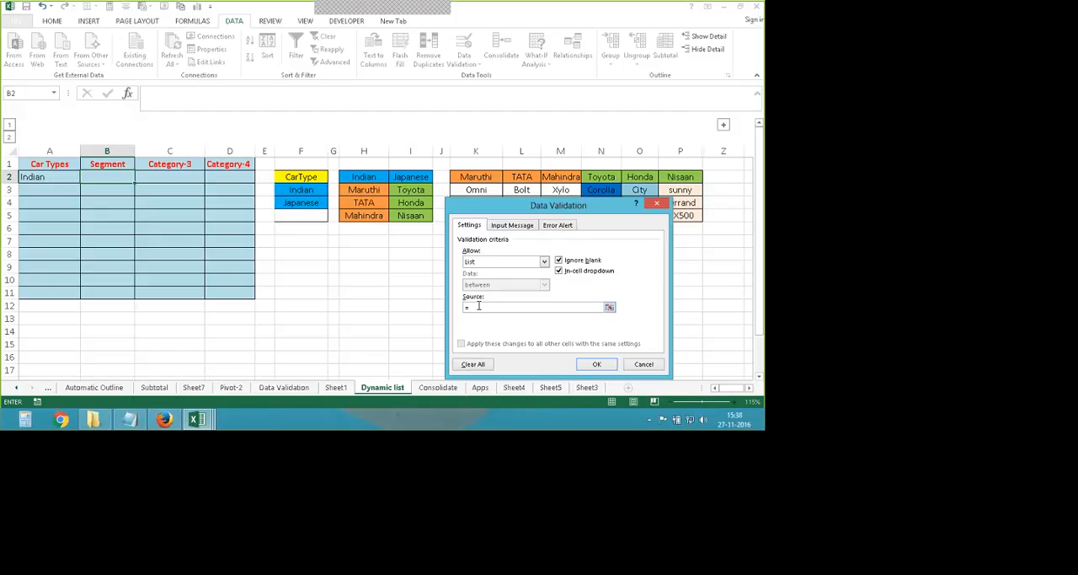
type("=indirect")
type("A2")
left_click(596, 368)
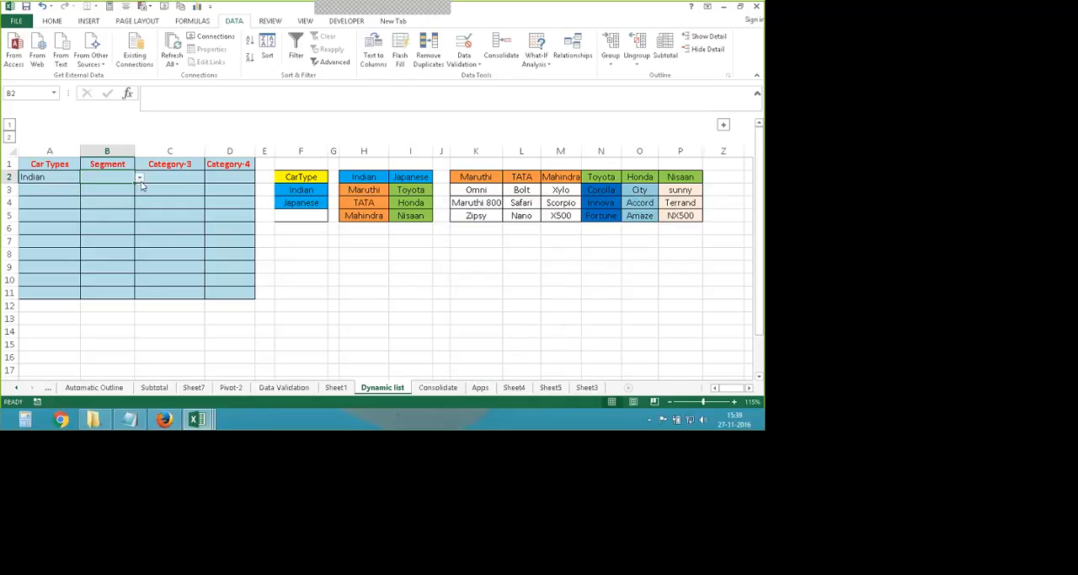
left_click(140, 179)
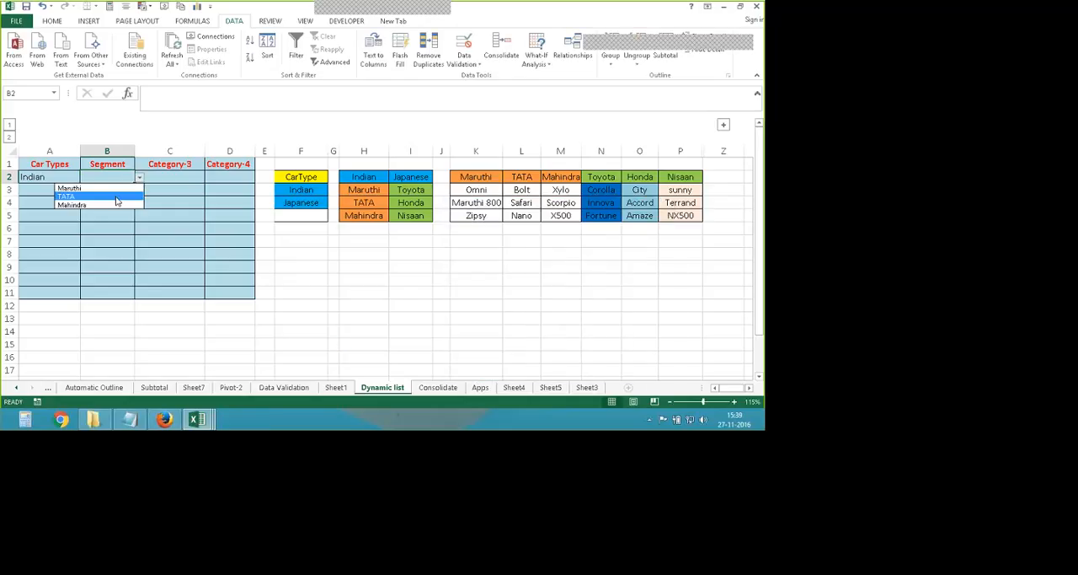
left_click(85, 188)
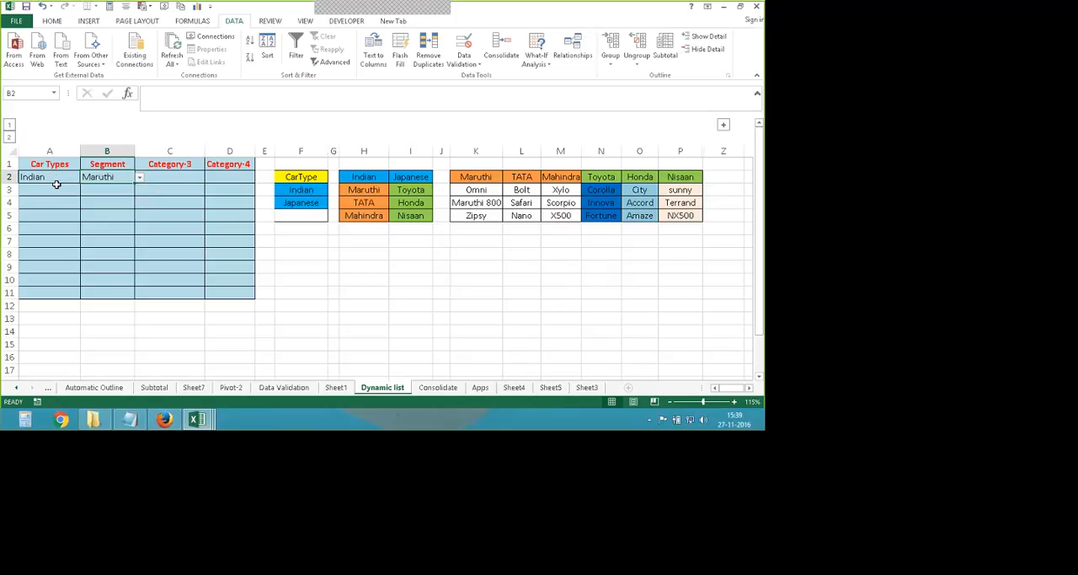
- Set cell A2 to Japanese and Segment cell B2 to Honda from their drop-down lists
left_click(55, 180)
left_click(85, 177)
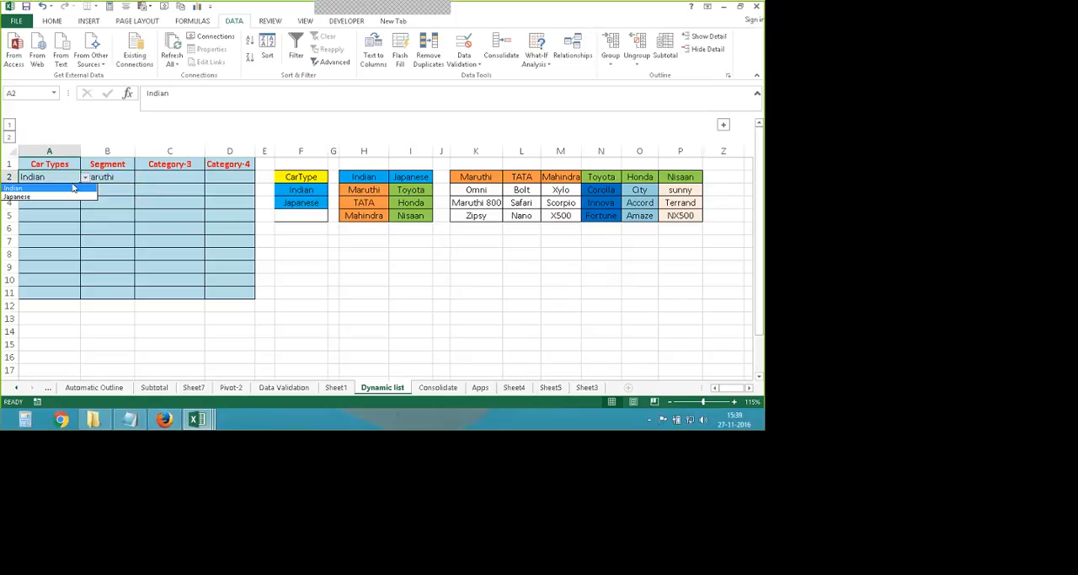
left_click(62, 196)
left_click(123, 178)
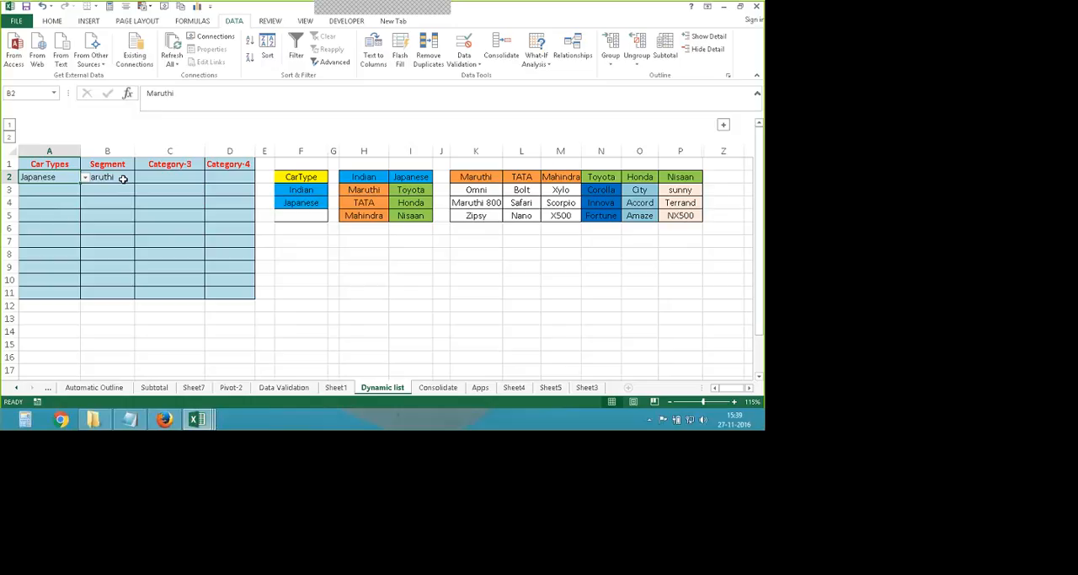
left_click(139, 177)
left_click(124, 196)
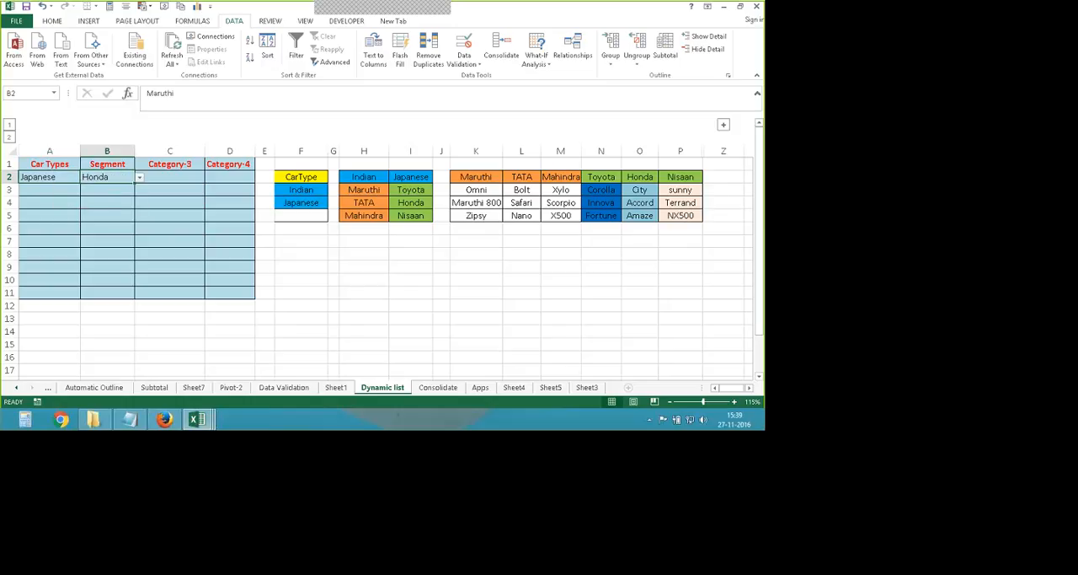
- Reopen the drop-down of Segment cell B2 and change the brand to Nisaan
left_click(50, 176)
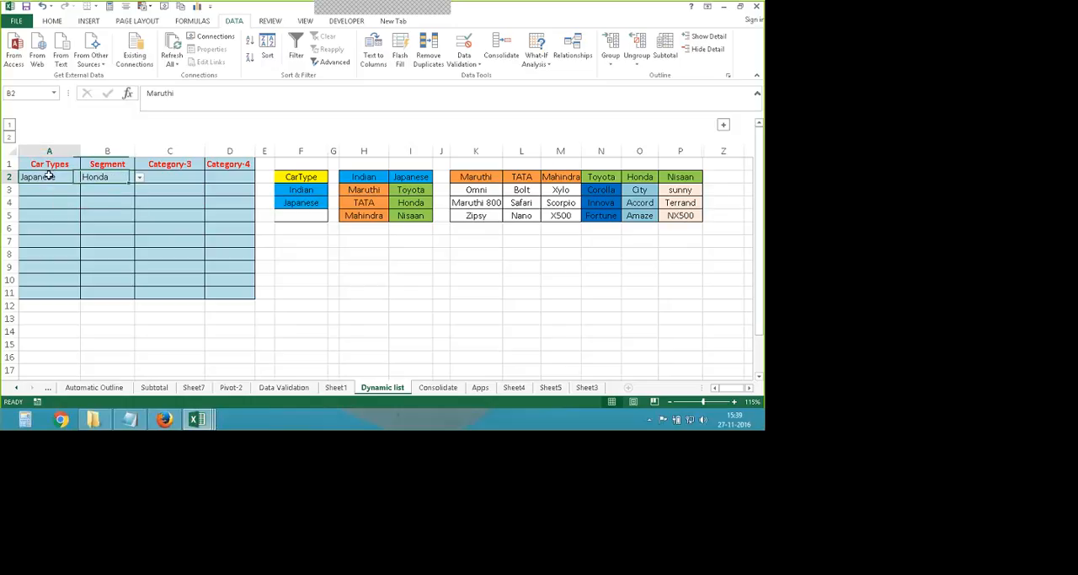
left_click(101, 176)
left_click(139, 177)
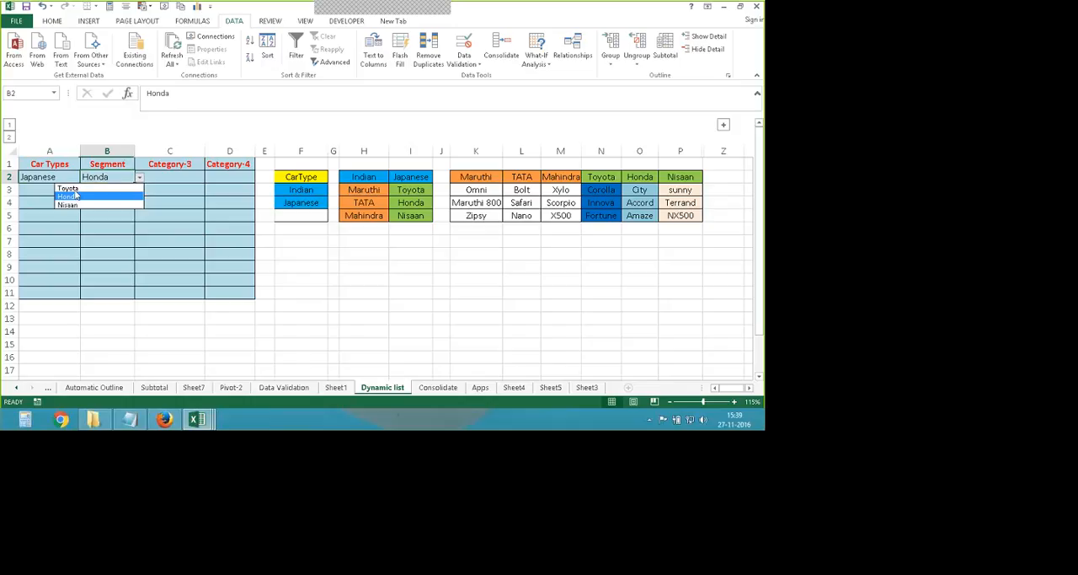
left_click(76, 196)
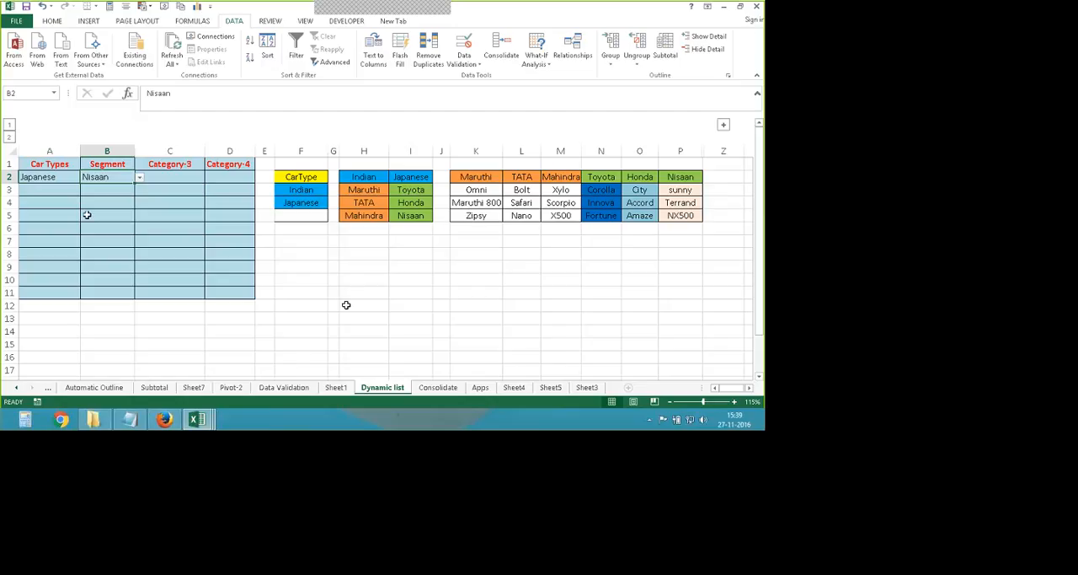
- Set cell A2 to Indian and Segment cell B2 to Maruthi from their drop-down lists
key("Left")
left_click(85, 178)
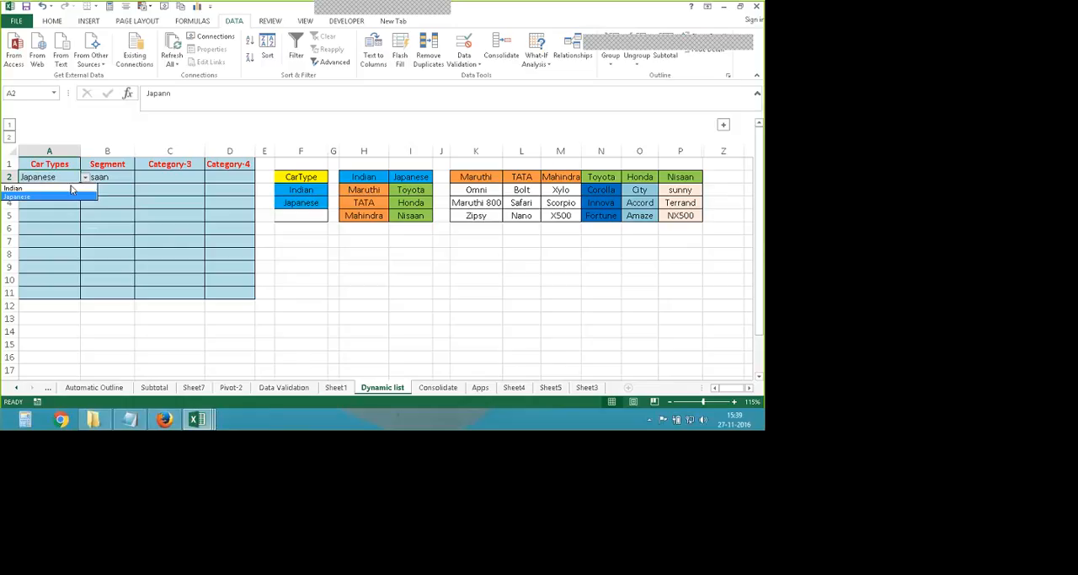
left_click(72, 189)
left_click(113, 177)
left_click(139, 177)
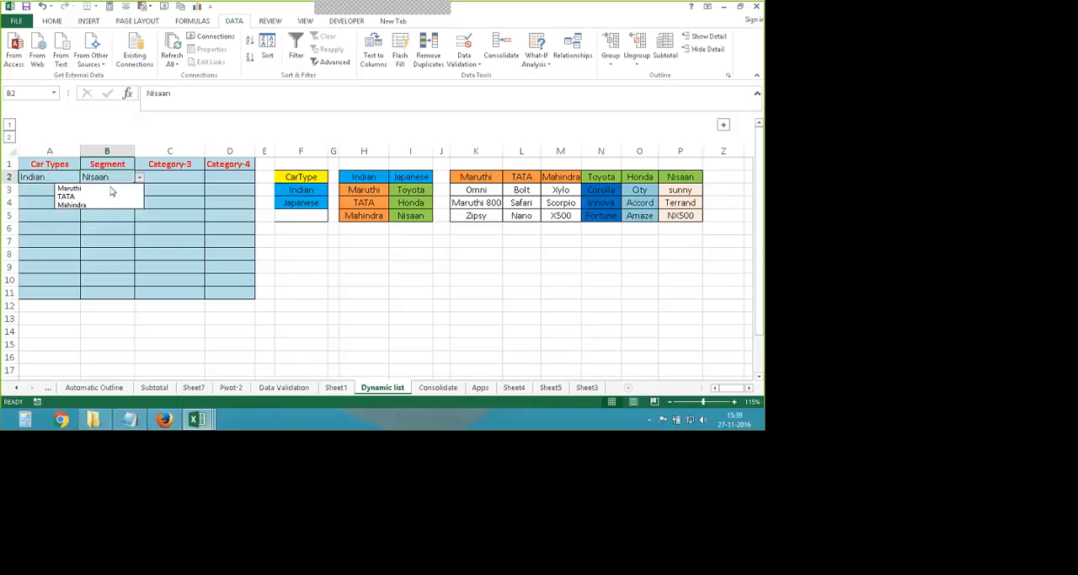
left_click(109, 187)
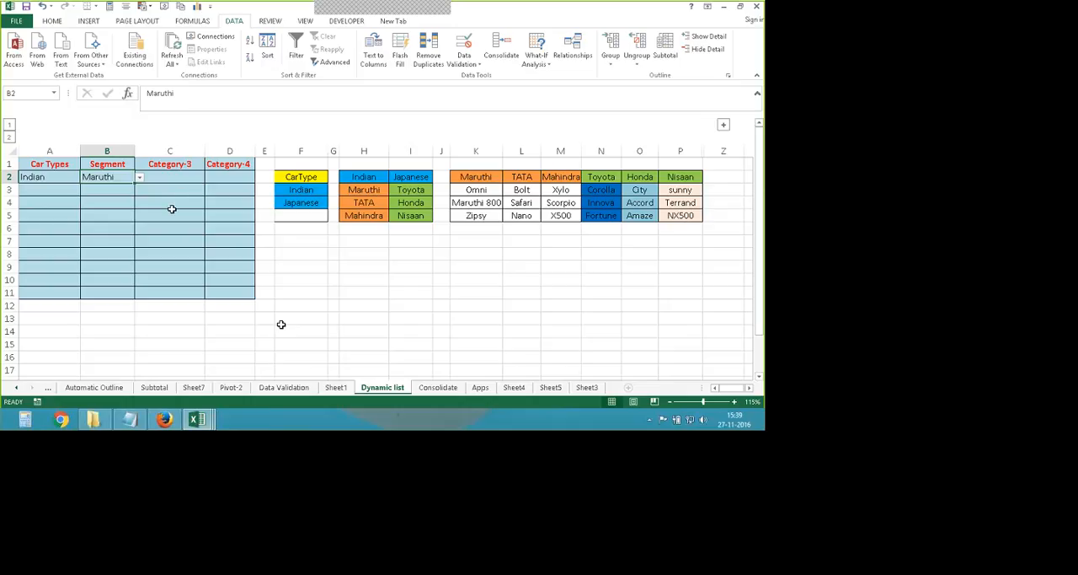
left_click(172, 179)
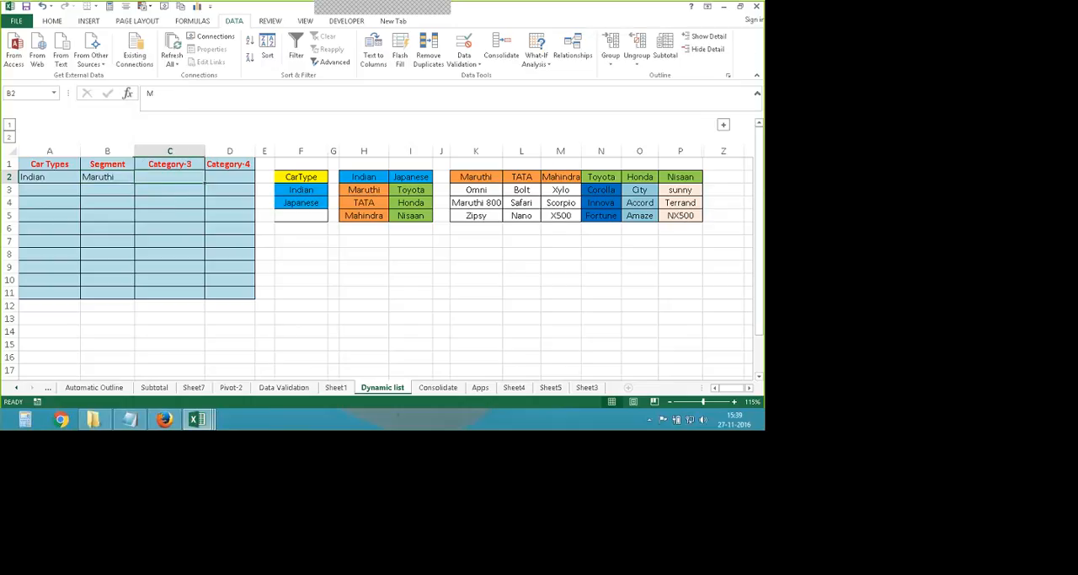
left_click(485, 268)
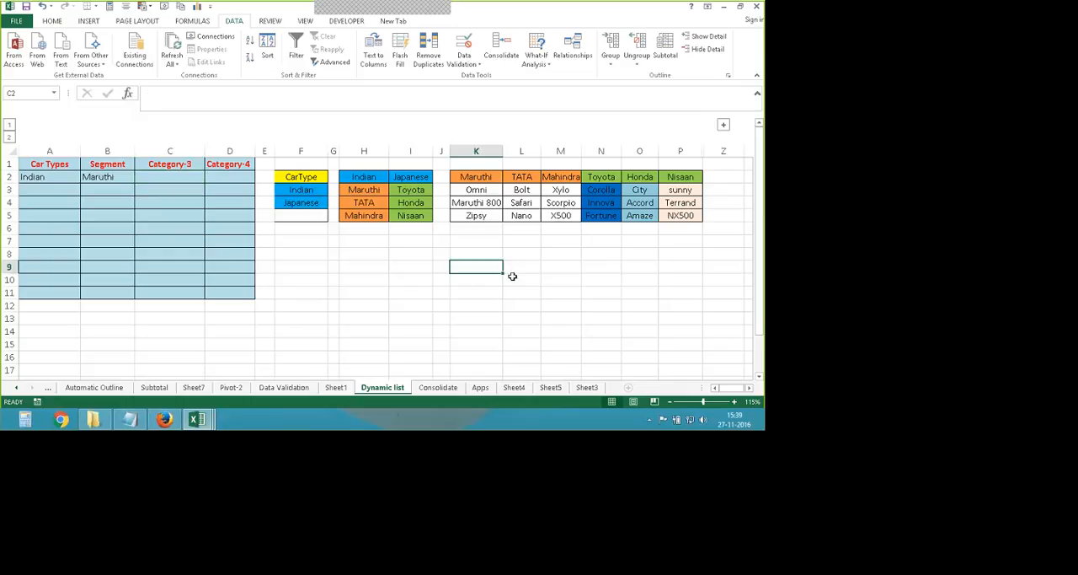
left_click(568, 262)
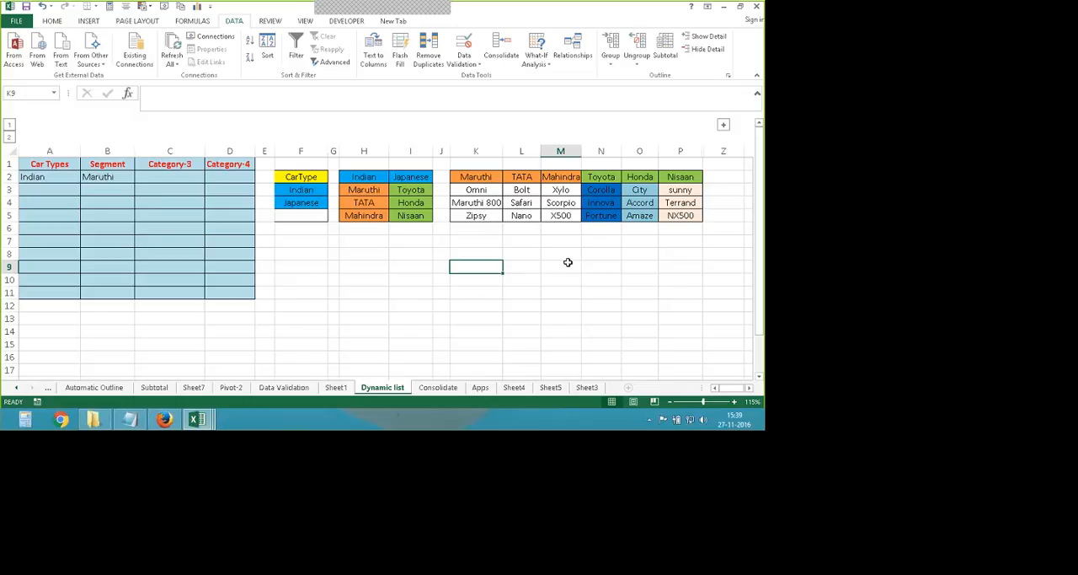
left_click_drag(476, 177, 671, 218)
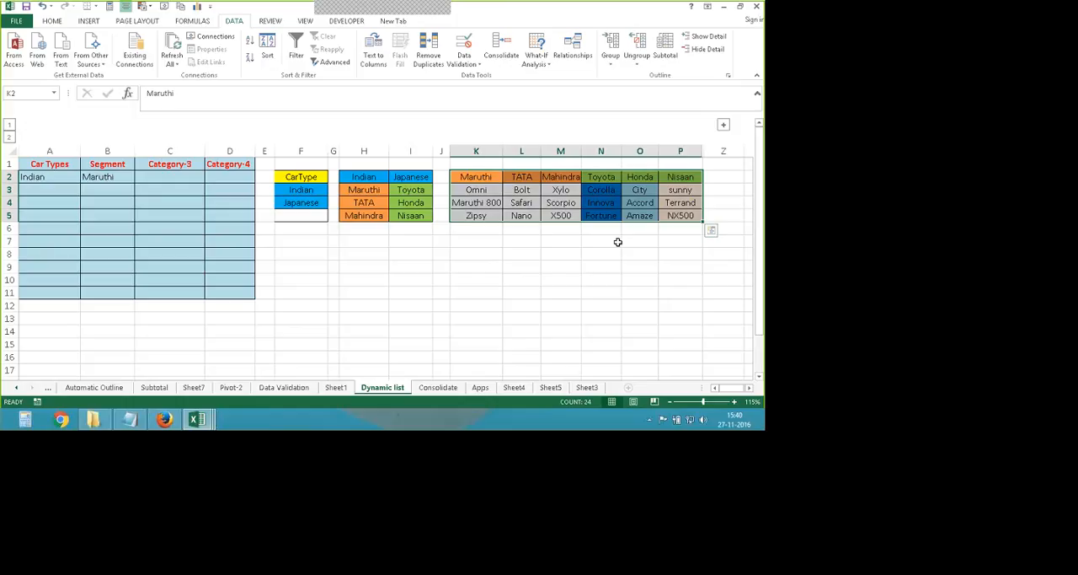
left_click(601, 279)
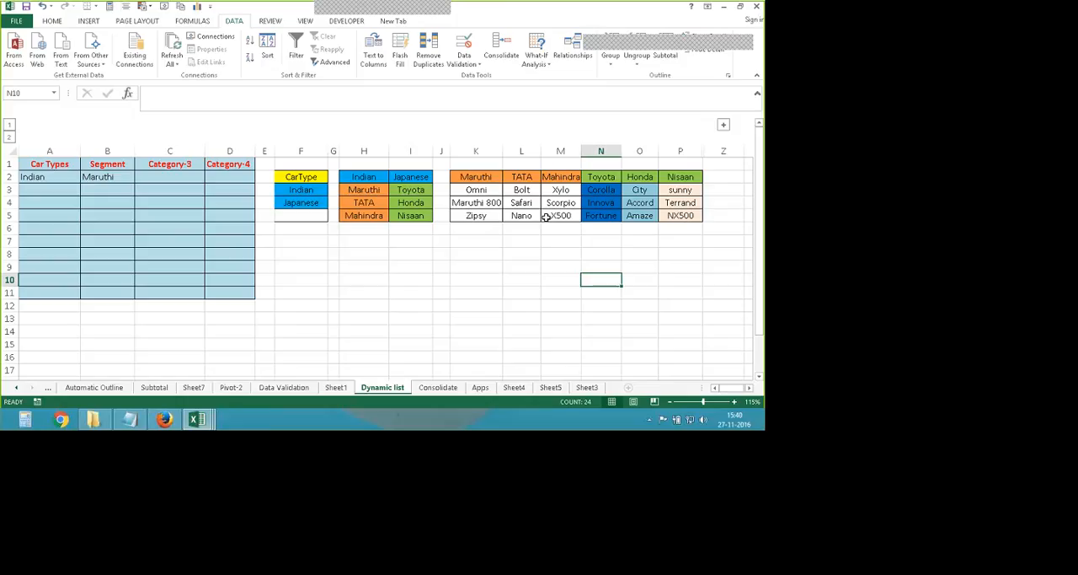
mouse_move(476, 177)
left_mouse_down()
mouse_move(512, 213)
mouse_move(681, 219)
left_mouse_up()
left_click(640, 241)
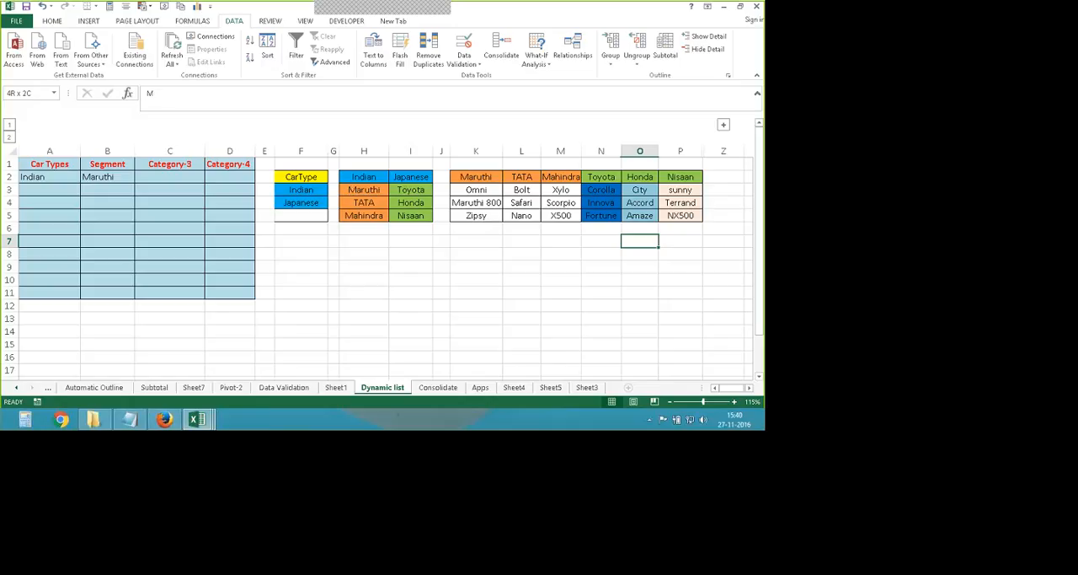
- Create named ranges from the model table K2:P5 using only the top row as names, with the left column option off
left_click_drag(476, 177, 679, 217)
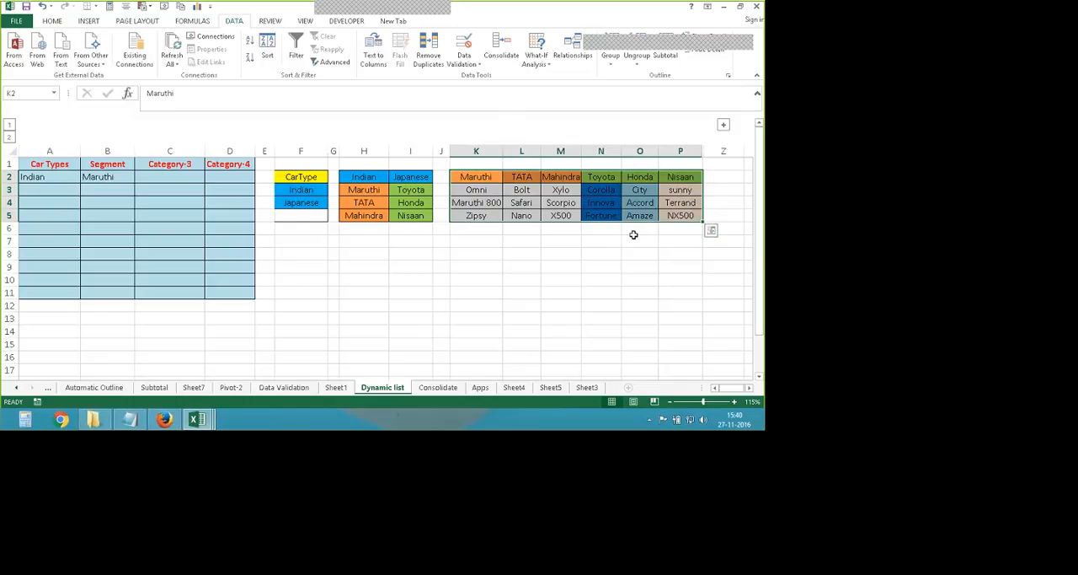
left_click(186, 21)
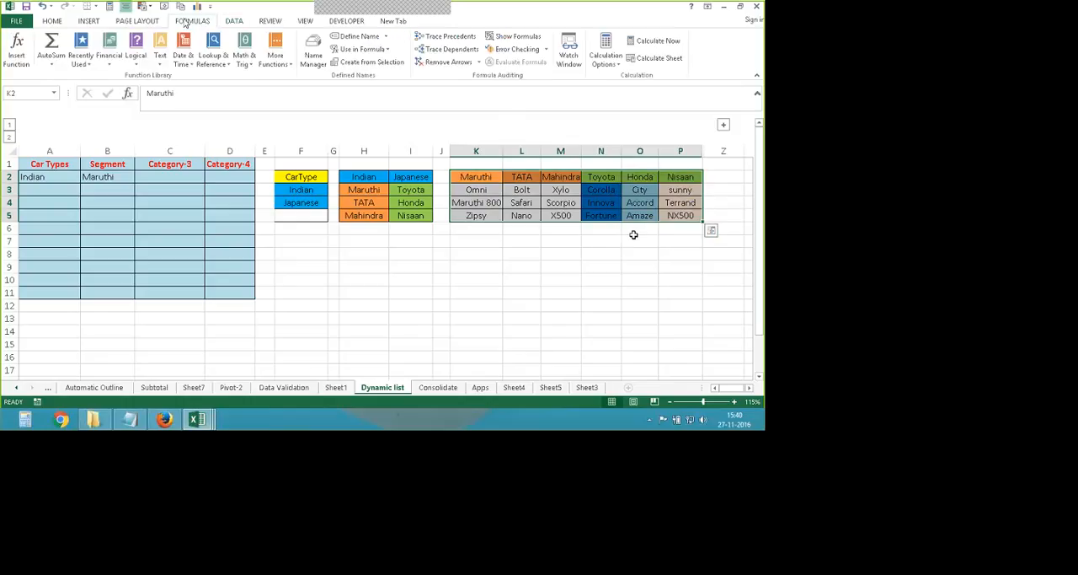
left_click(369, 62)
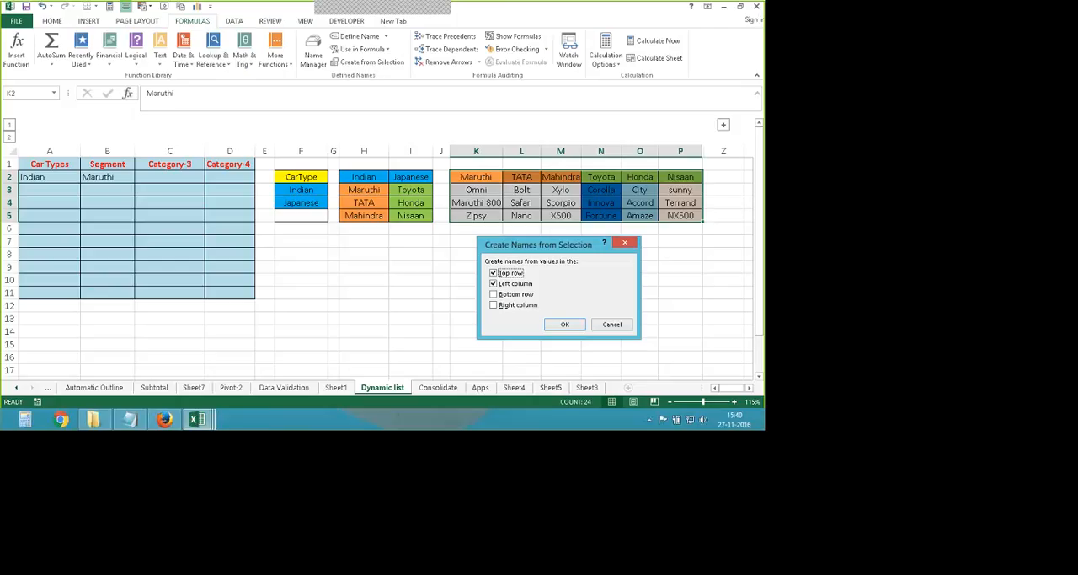
left_click(453, 295)
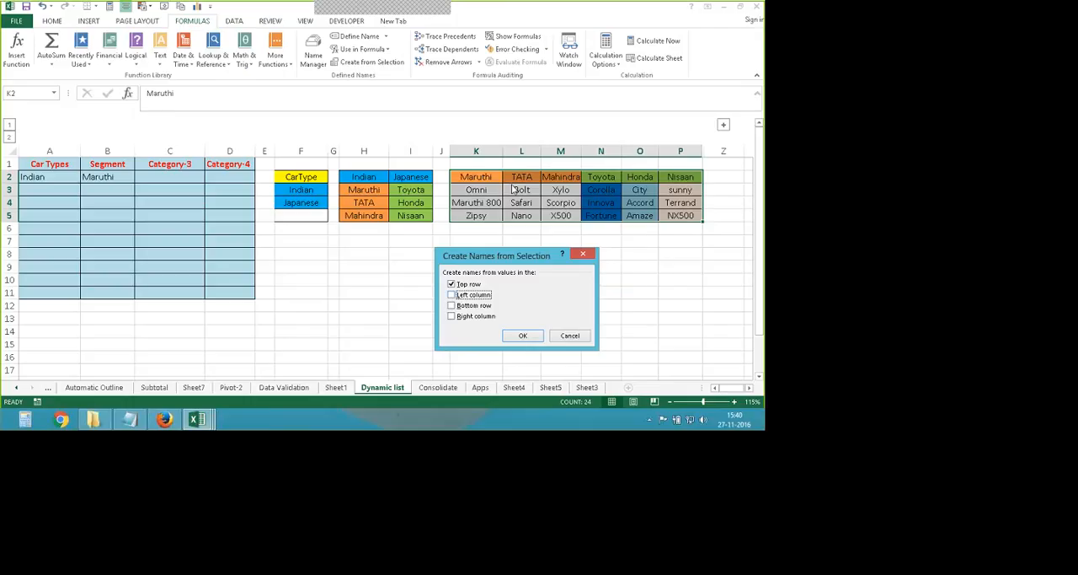
left_click(522, 335)
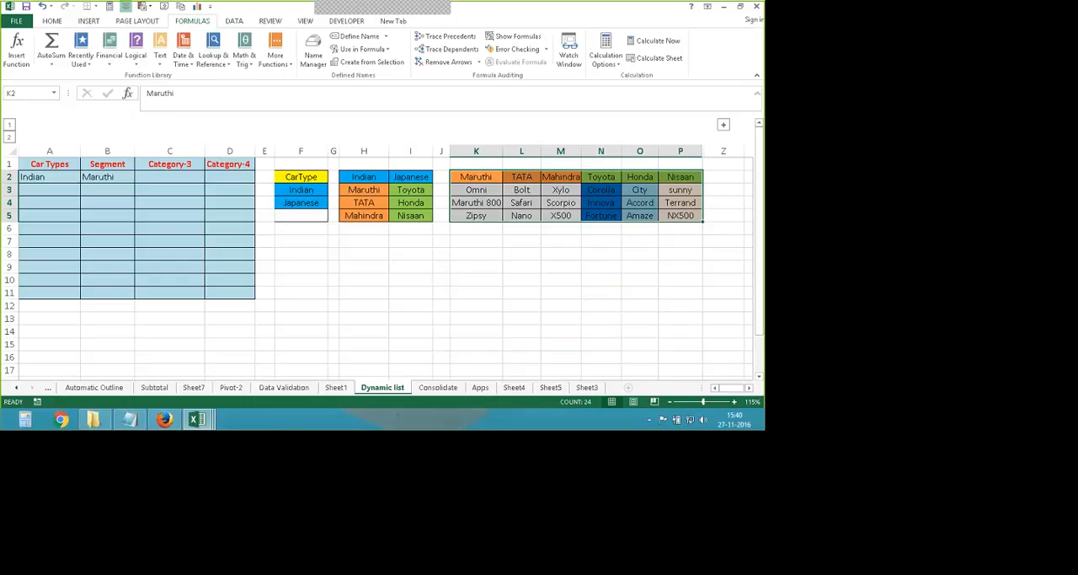
- Add List data validation to Category-3 cell C2 with the source =indirect(B2)
left_click(173, 179)
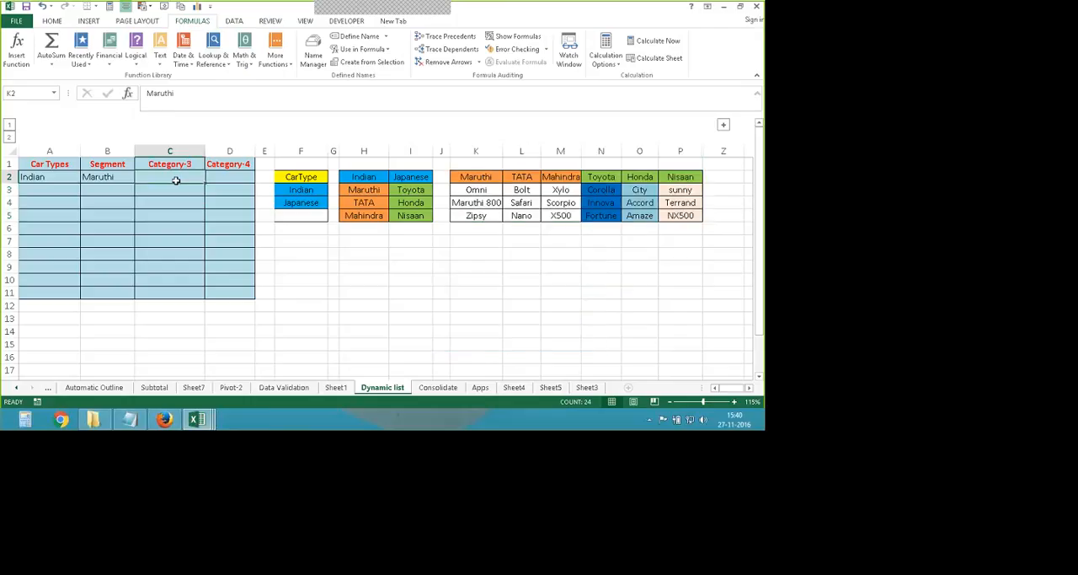
left_click(234, 21)
left_click(464, 44)
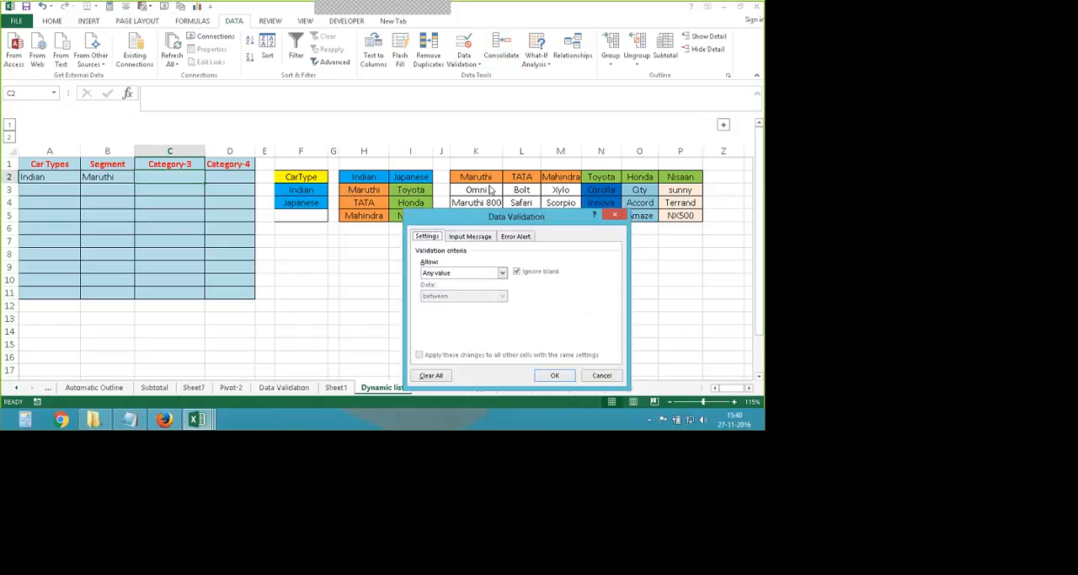
left_click(502, 272)
left_click(438, 311)
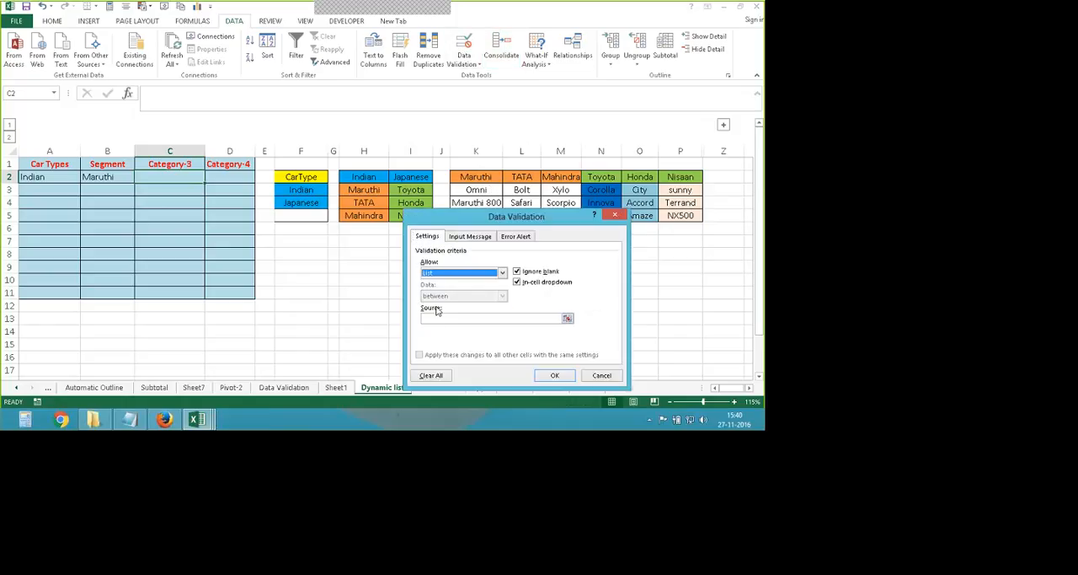
left_click(440, 319)
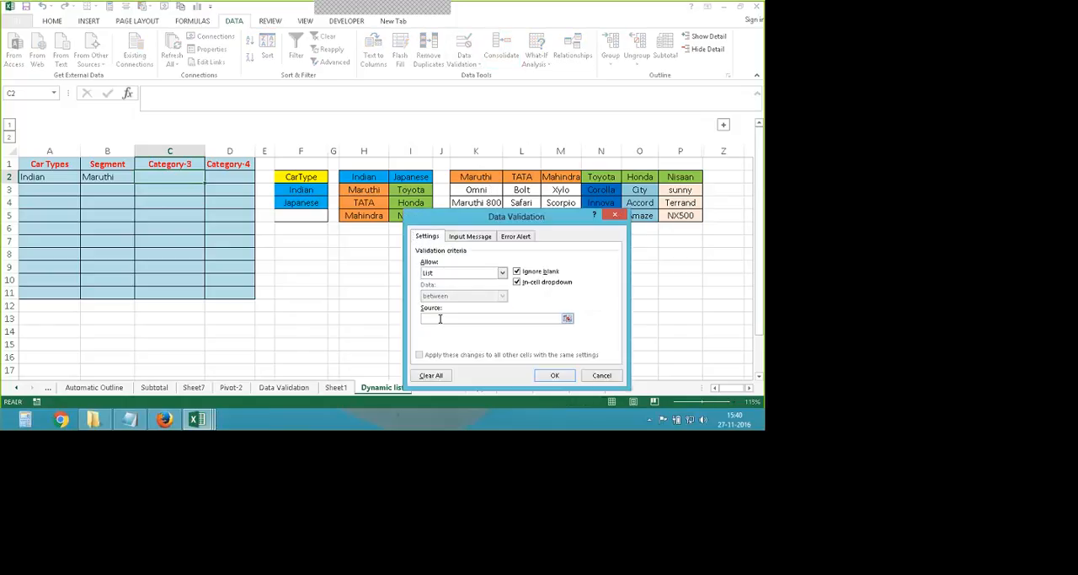
type("=indire")
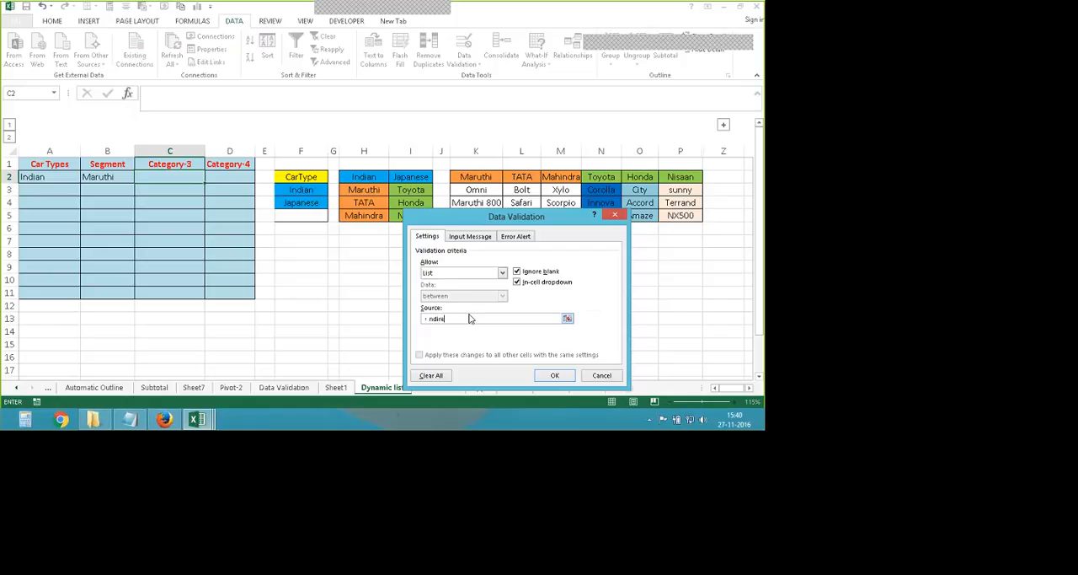
type("ct(")
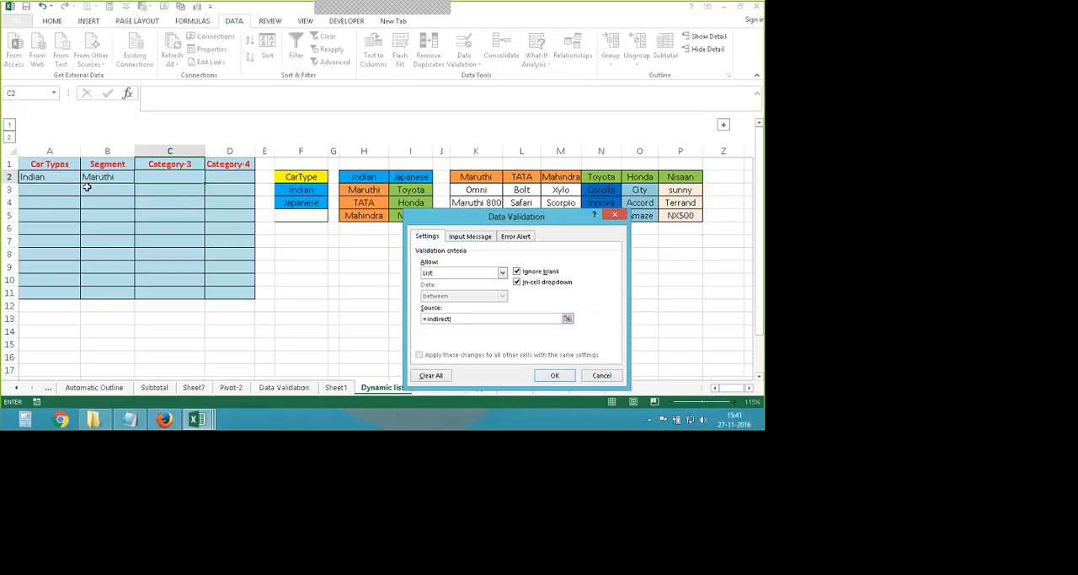
type("B2)")
left_click(565, 378)
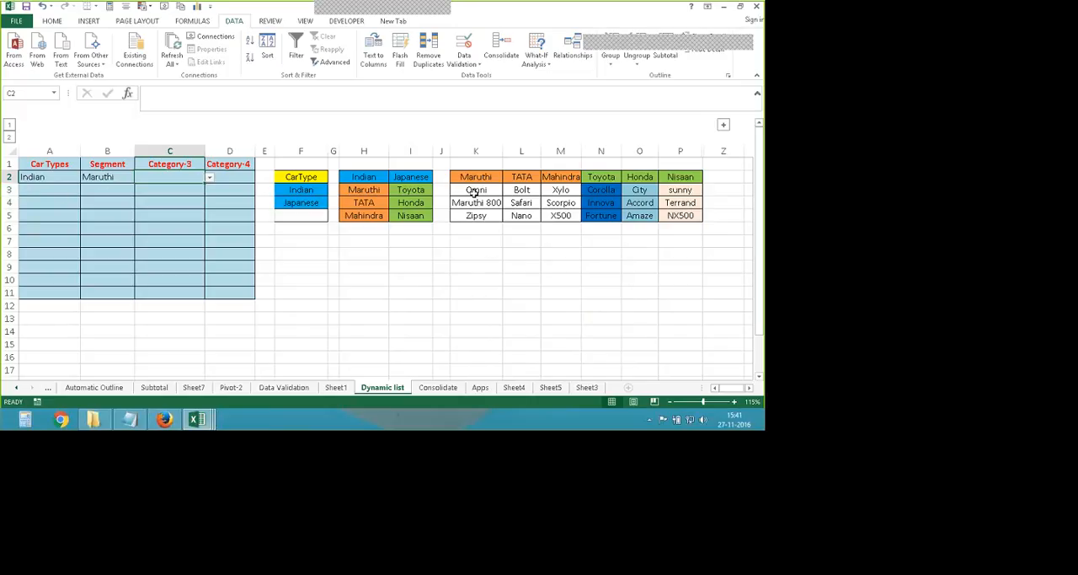
- Choose Zipsy from the drop-down list of Category-3 cell C2
left_click(209, 177)
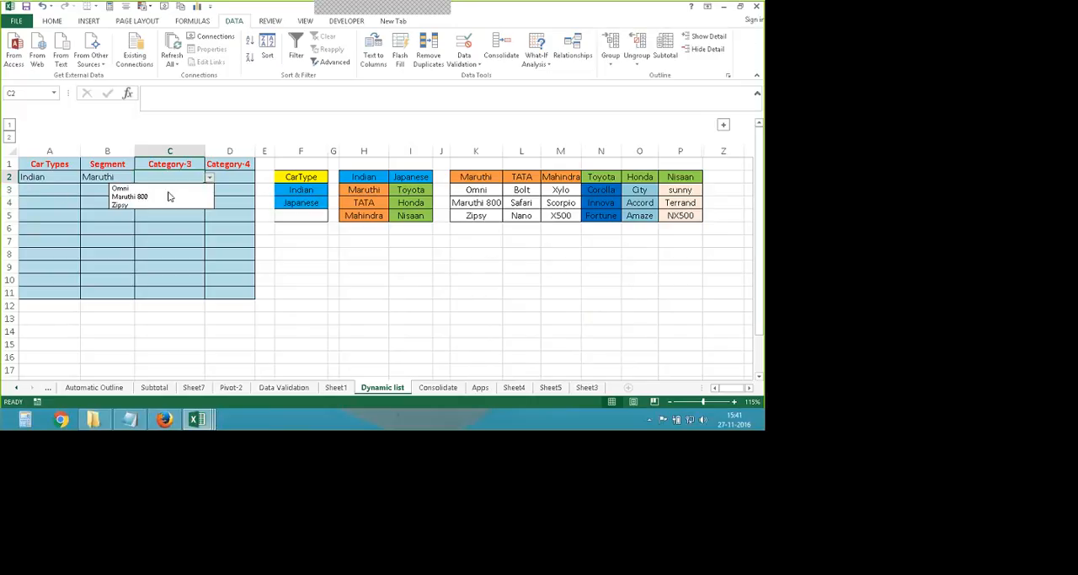
left_click(182, 204)
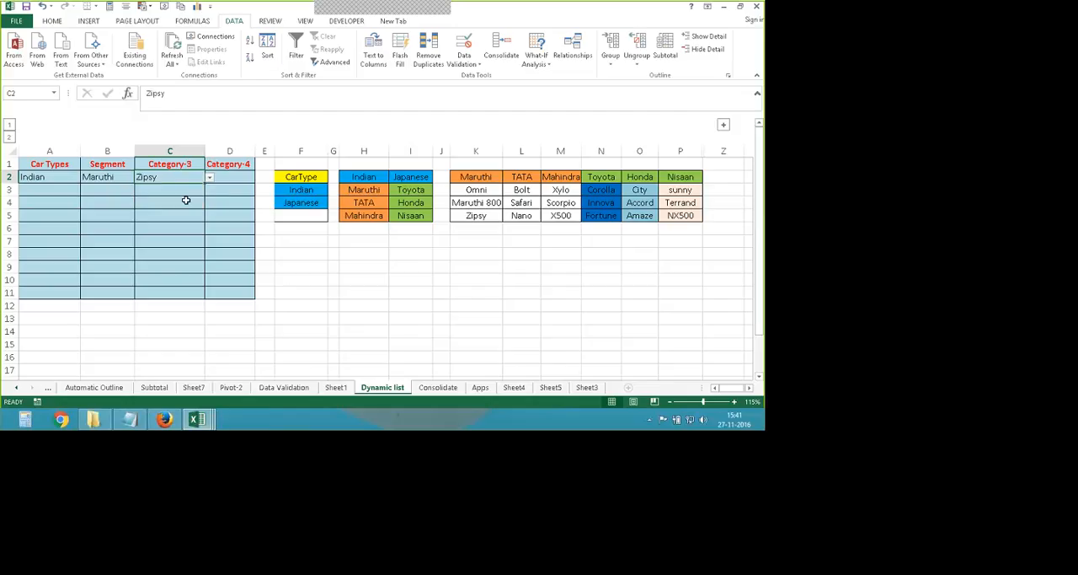
left_click(346, 331)
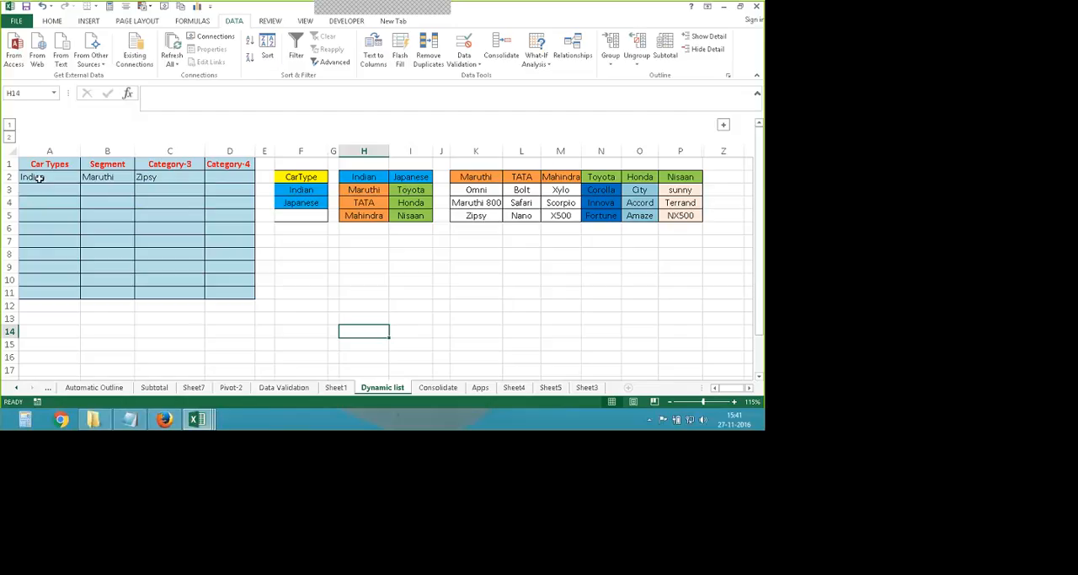
- Change Segment cell B2 to TATA and Category-3 cell C2 to Safari from their drop-down lists
left_click(40, 178)
left_click(110, 178)
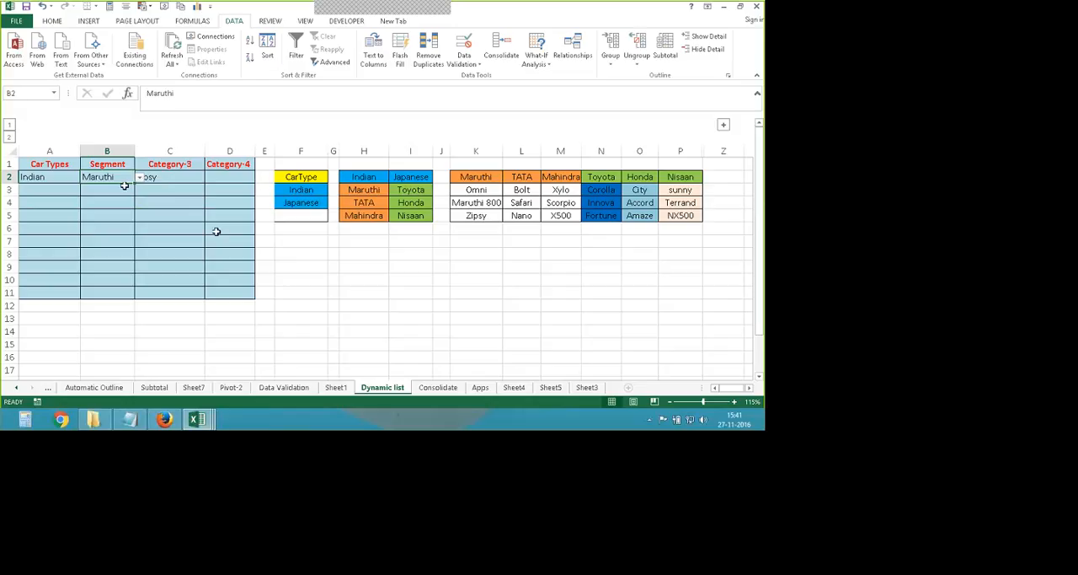
left_click(139, 178)
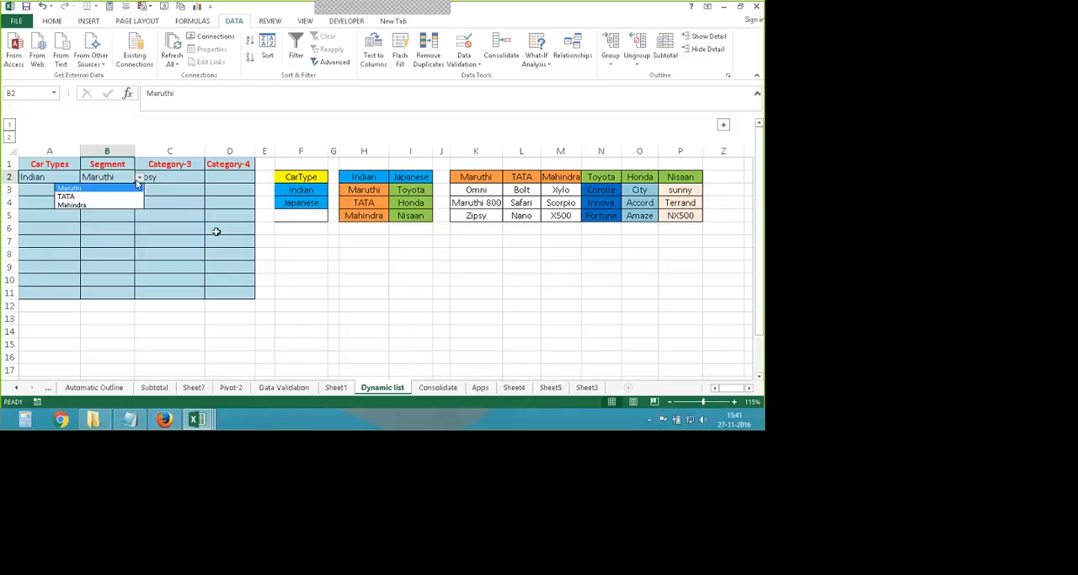
left_click(83, 197)
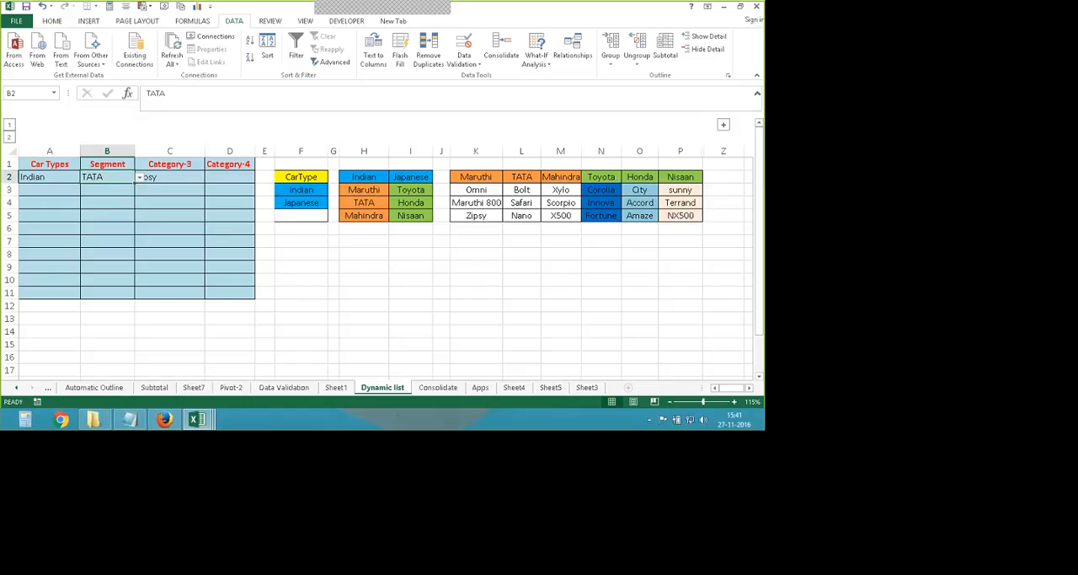
left_click(189, 178)
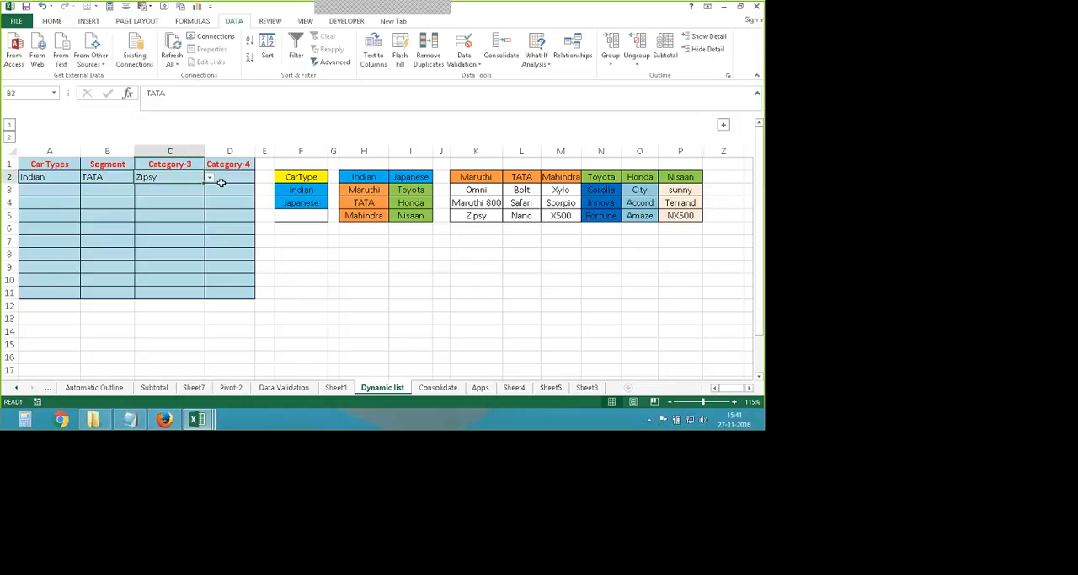
left_click(209, 178)
left_click(201, 197)
- Set Car Types cell A2 to Japanese and Segment cell B2 to Honda from their drop-down lists
left_click(78, 180)
left_click(84, 178)
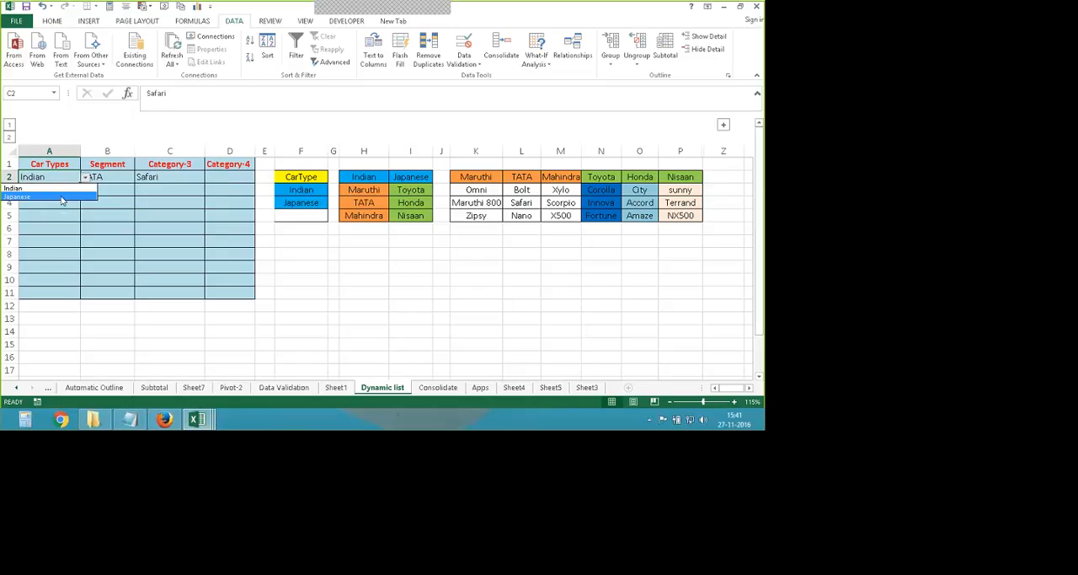
left_click(61, 197)
left_click(110, 180)
left_click(140, 177)
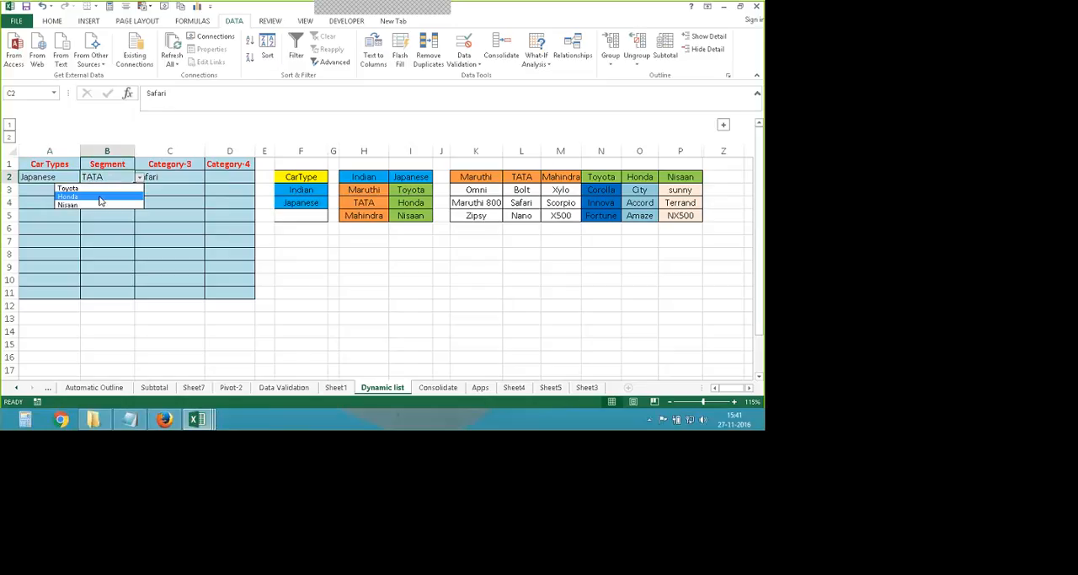
left_click(99, 199)
- Choose Accord from the drop-down list of Category-3 cell C2
left_click(190, 179)
left_click(209, 177)
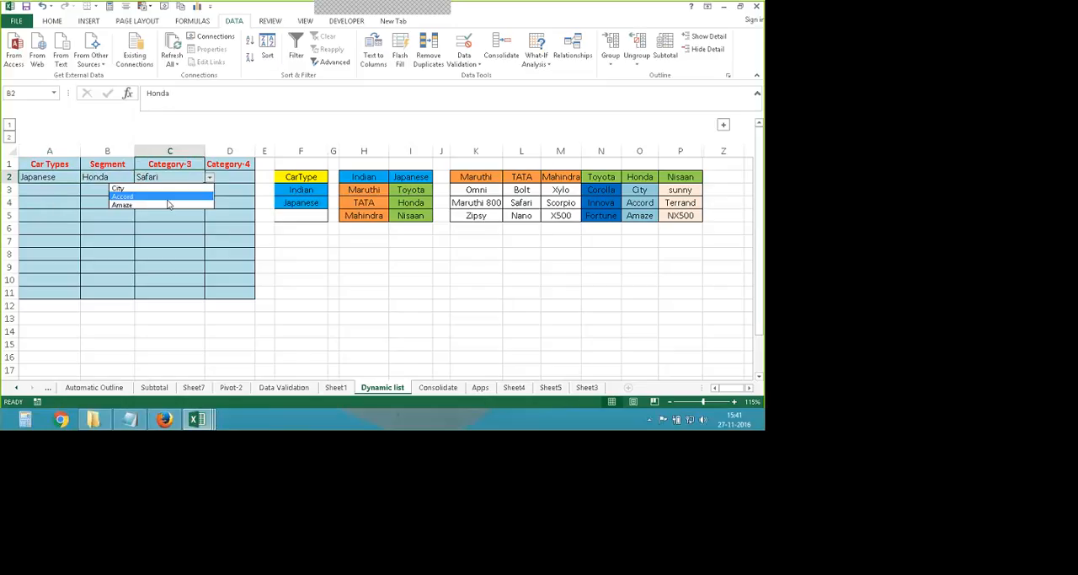
left_click(135, 196)
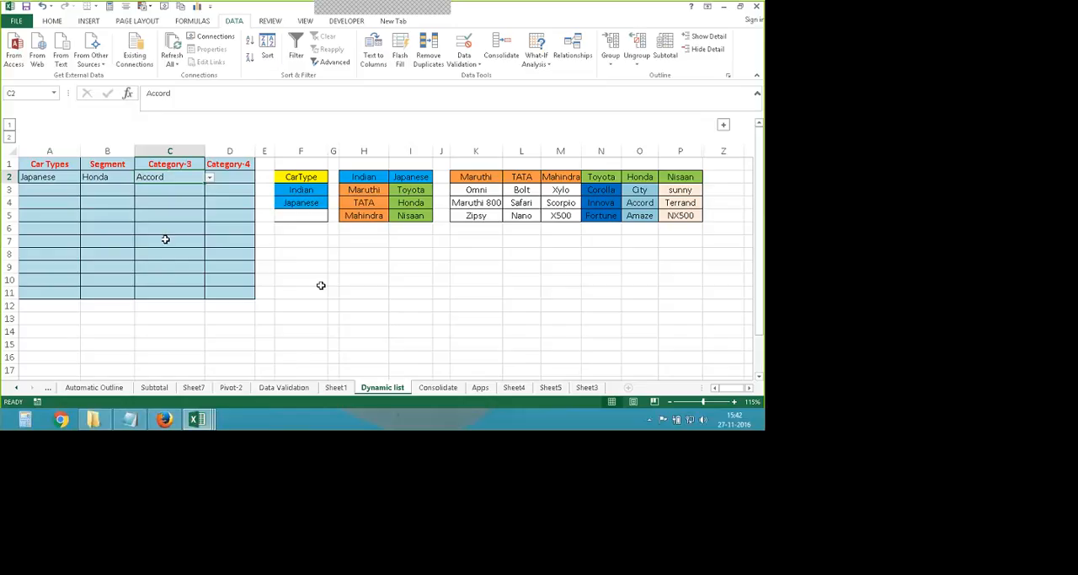
left_click(411, 318)
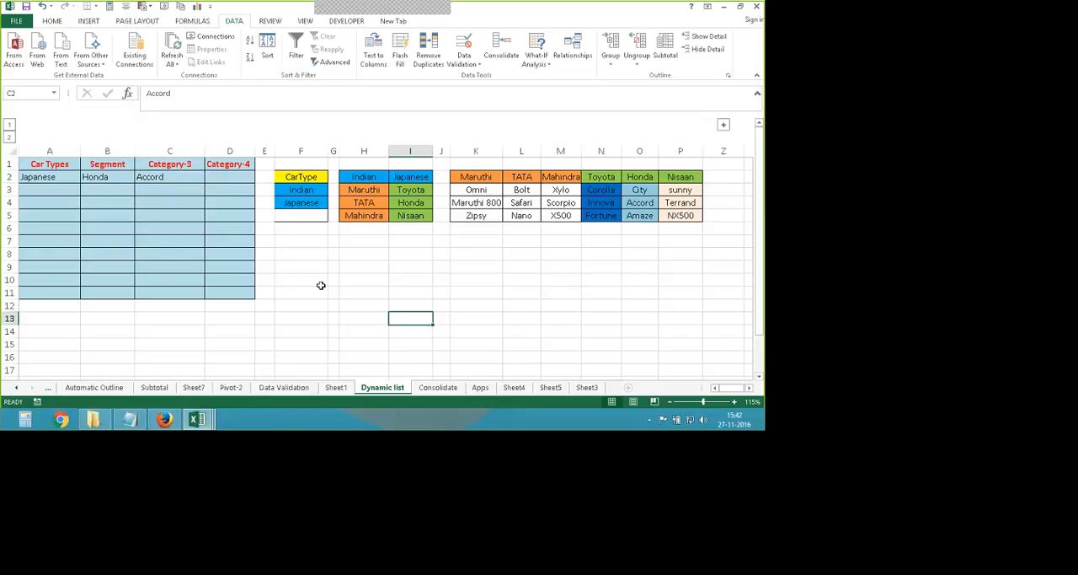
- Expand the grouped columns Q to Y and examine the model headings above the version lists
left_click(230, 177)
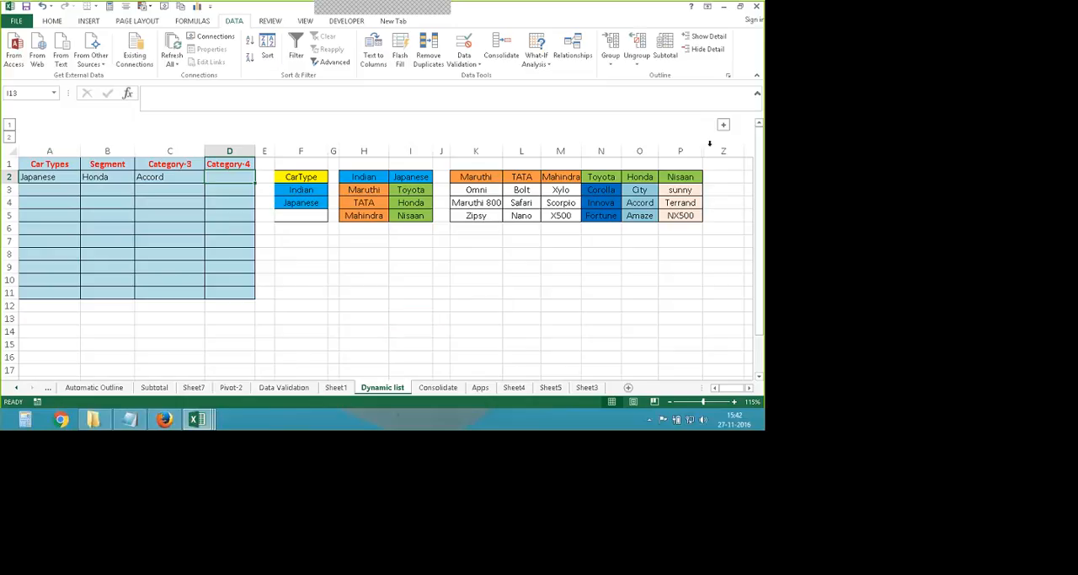
left_click(723, 124)
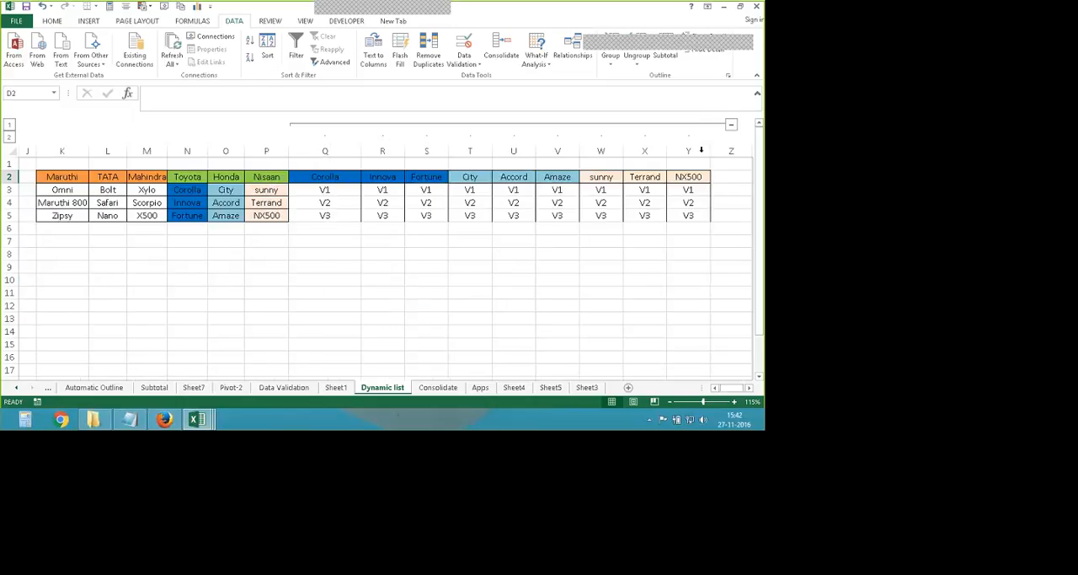
left_click(380, 265)
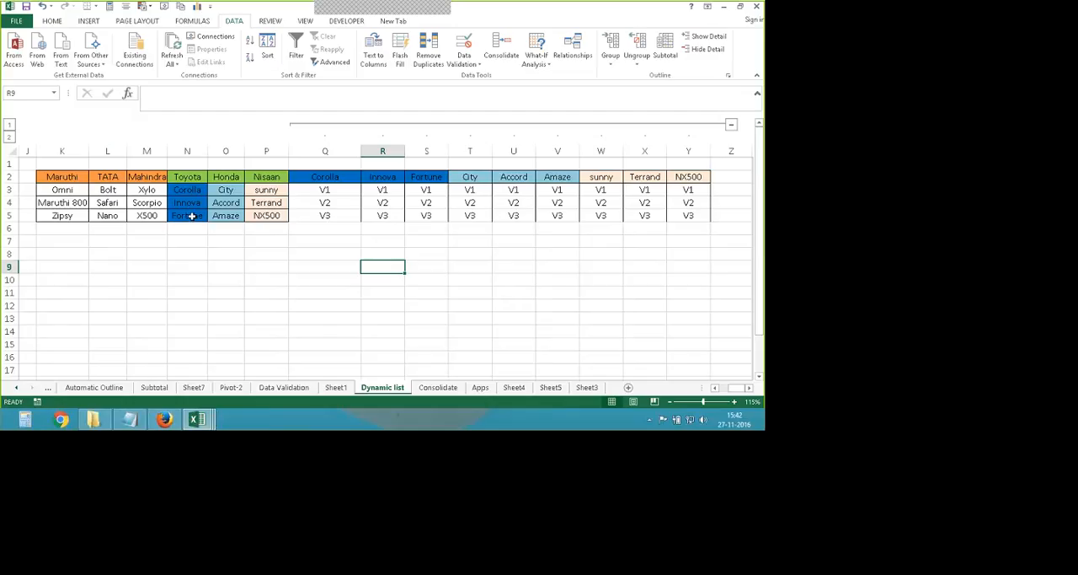
left_click(384, 176)
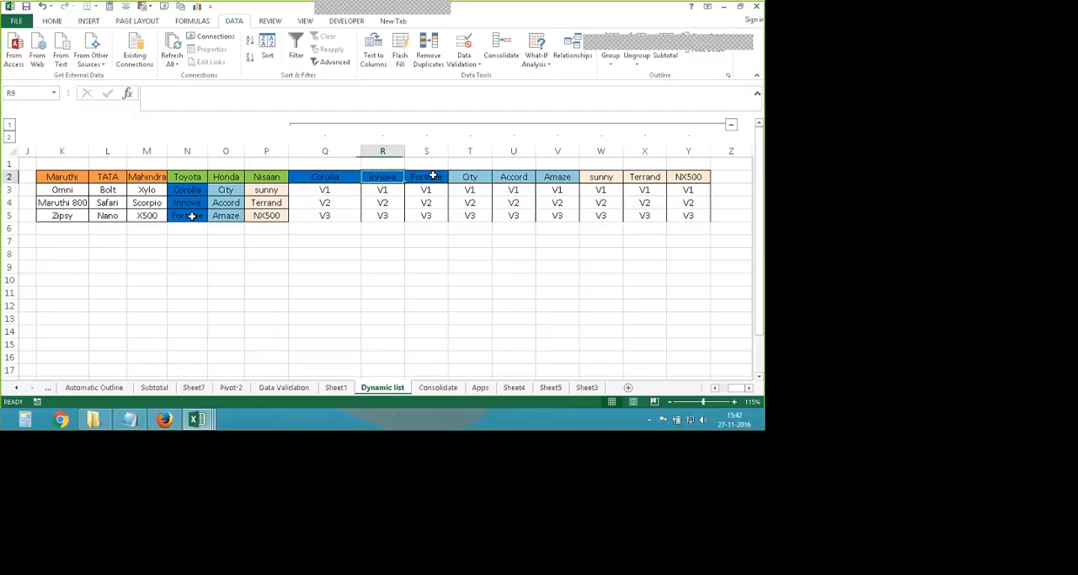
left_click(433, 175)
left_click(508, 176)
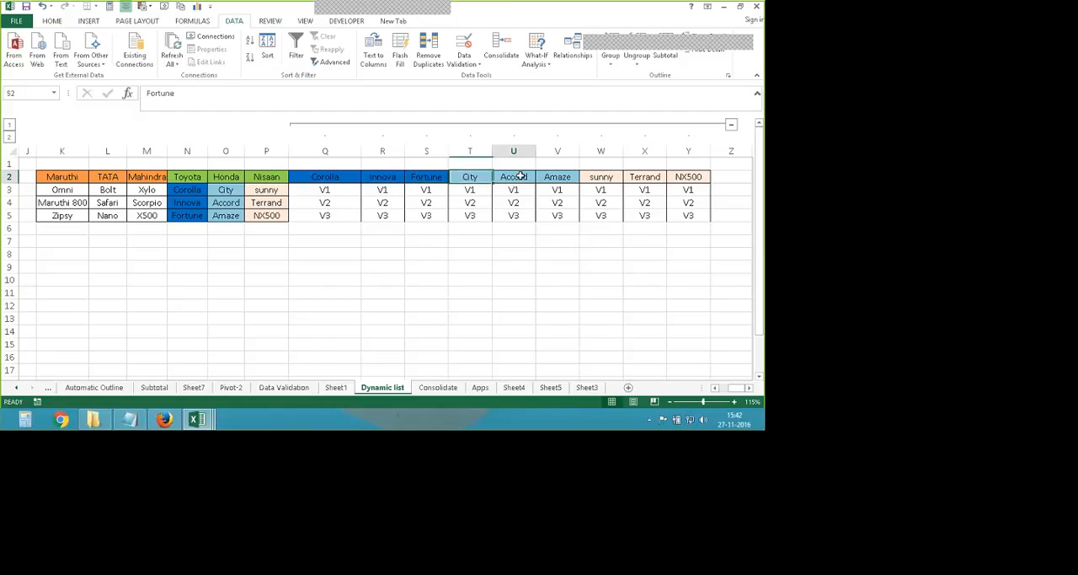
left_click(557, 177)
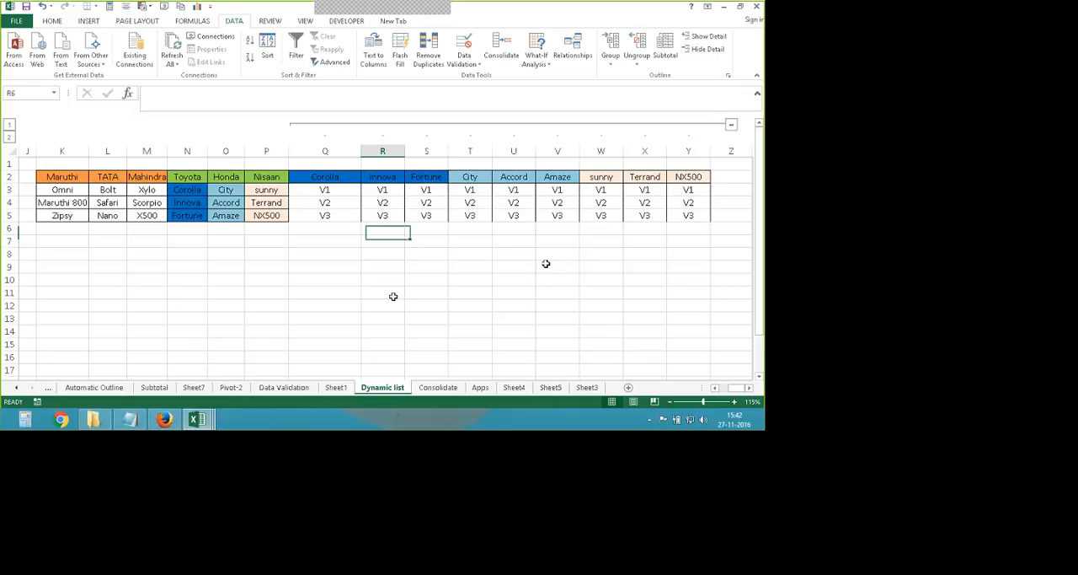
left_click(470, 305)
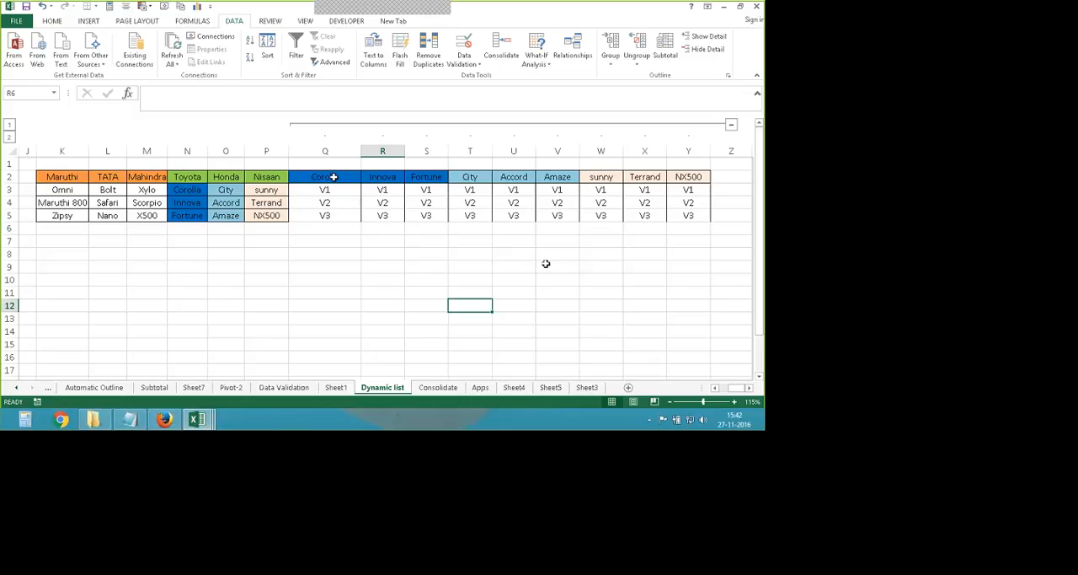
- Create named ranges from the version table Q2:Y5 using only the top row as names, with the left column option off
left_click_drag(327, 179, 678, 218)
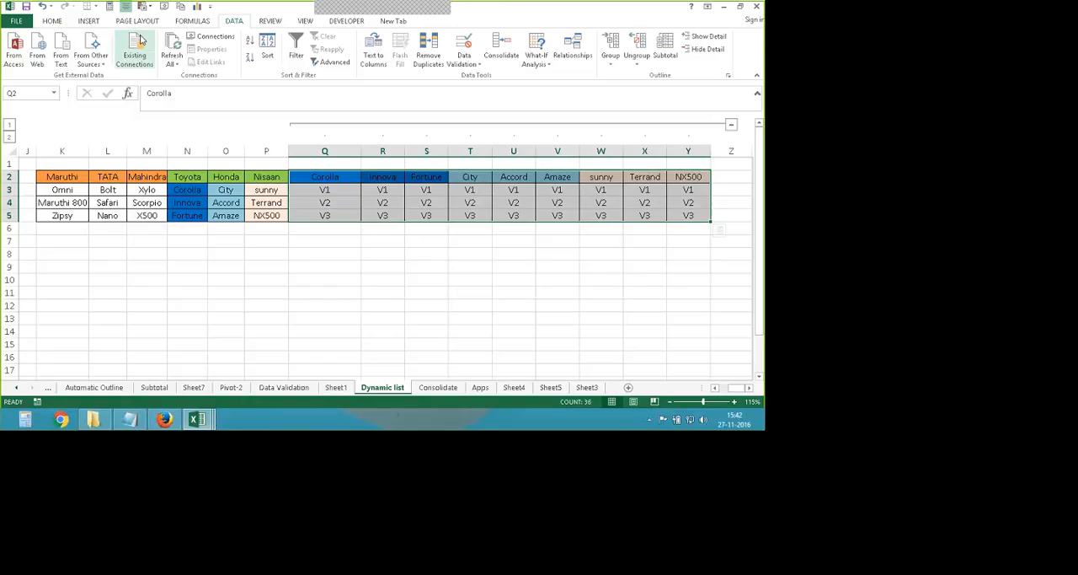
left_click(195, 21)
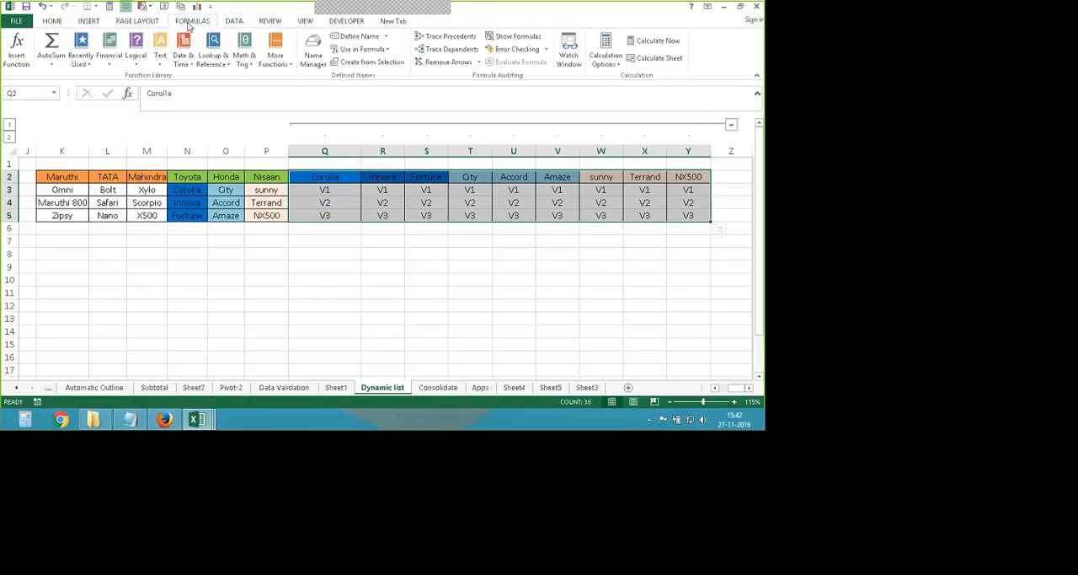
left_click(371, 63)
left_click(474, 295)
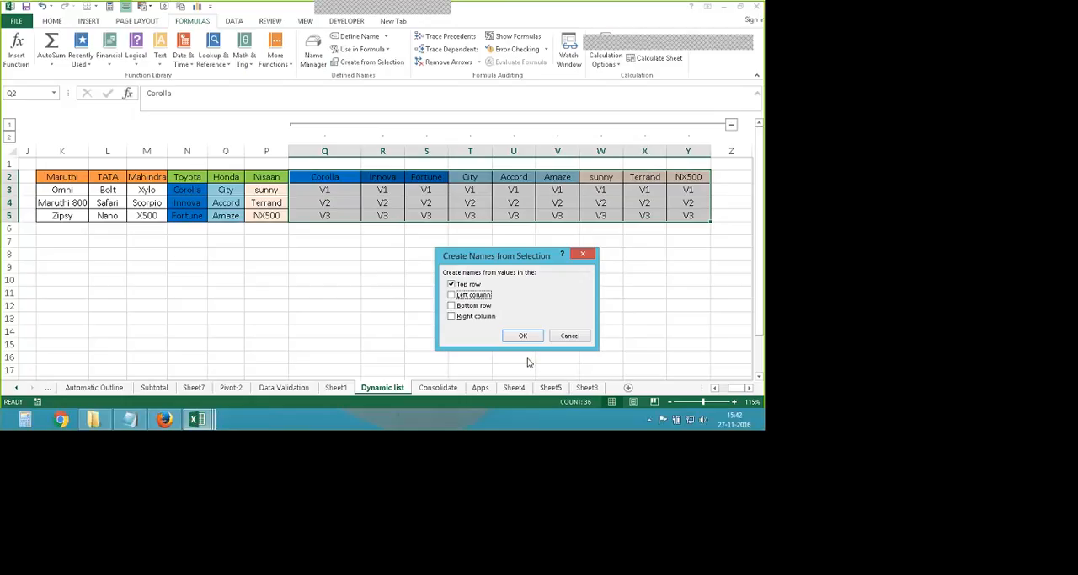
left_click(528, 335)
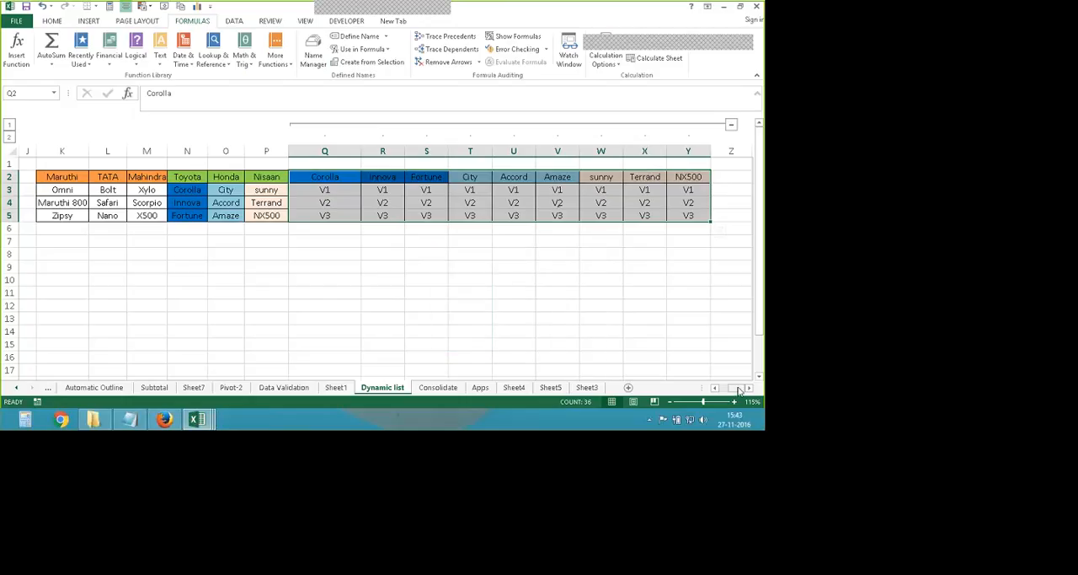
- Add list data validation to Category-4 cell D2 with the source =INDIRECT(C2)
left_click_drag(739, 390, 723, 390)
left_click(177, 176)
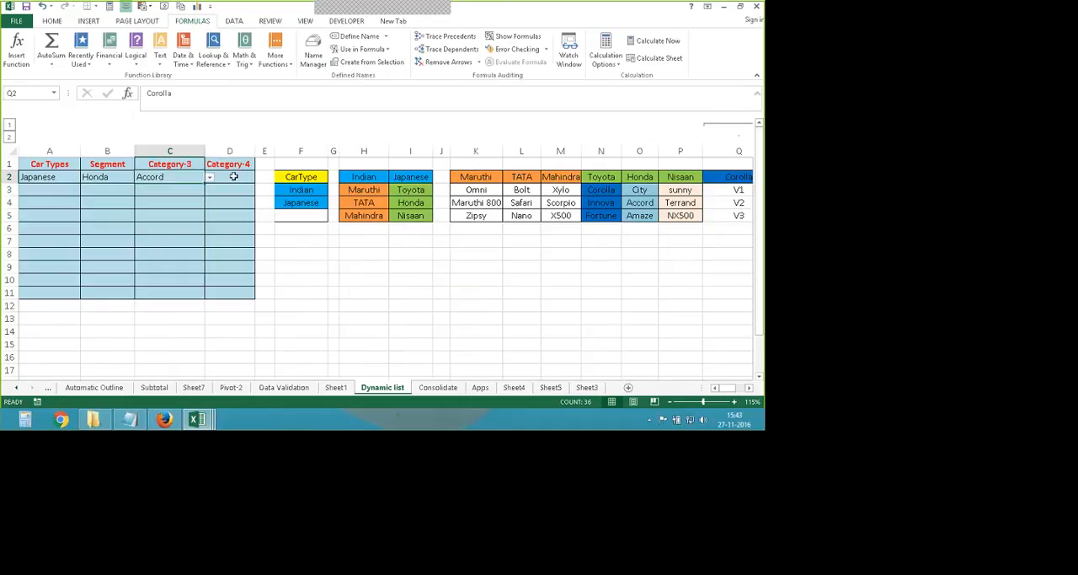
left_click(233, 176)
left_click(234, 20)
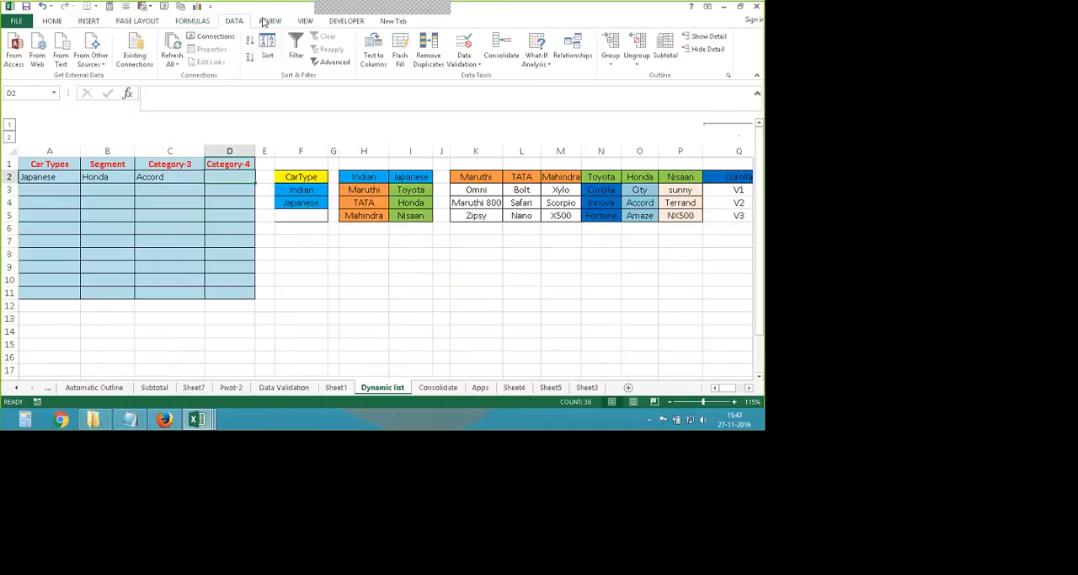
left_click(464, 50)
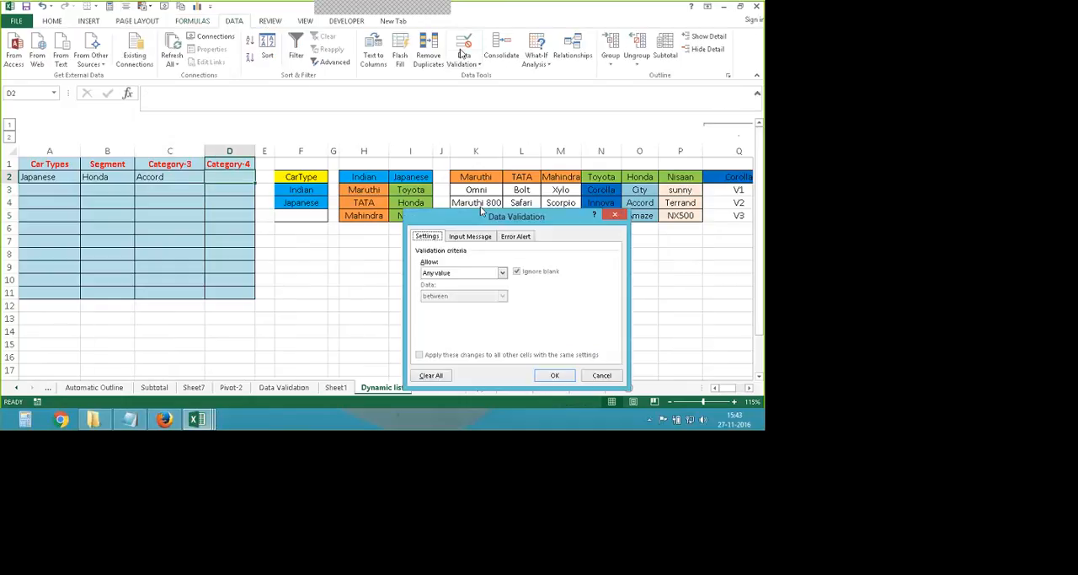
left_click(503, 273)
left_click(455, 304)
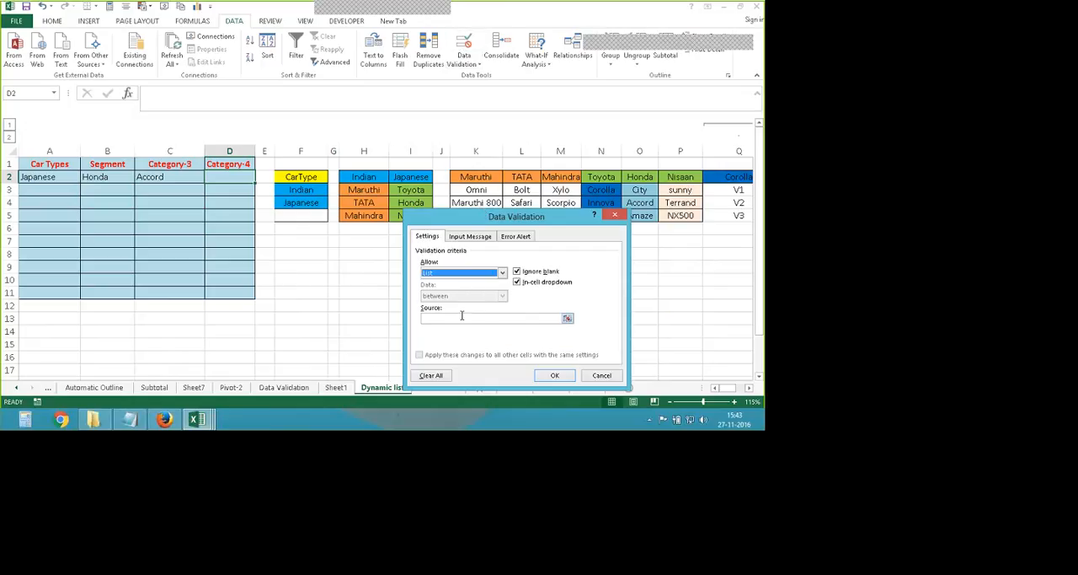
left_click(475, 322)
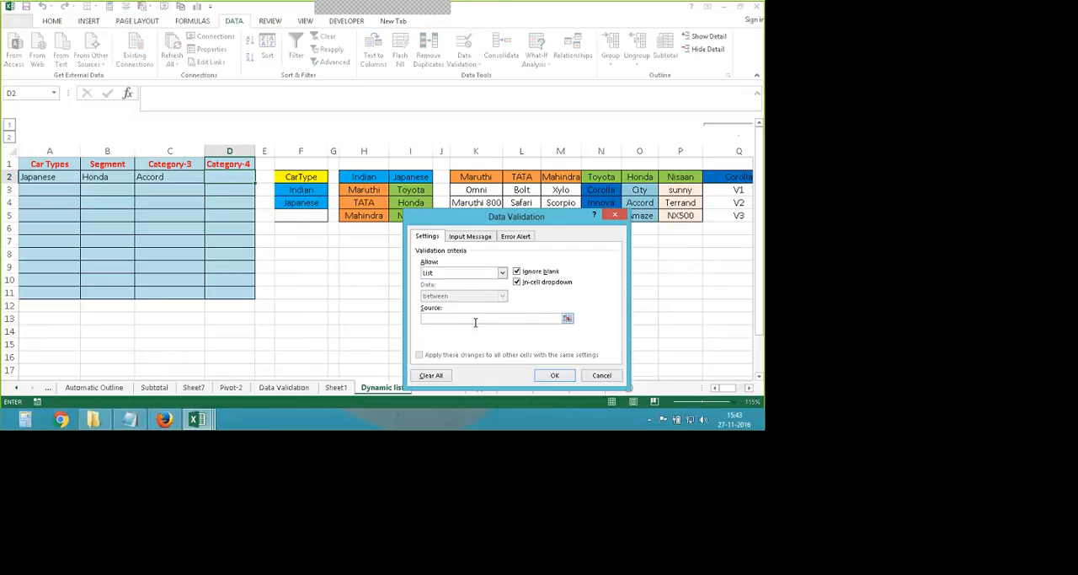
type("=indirect")
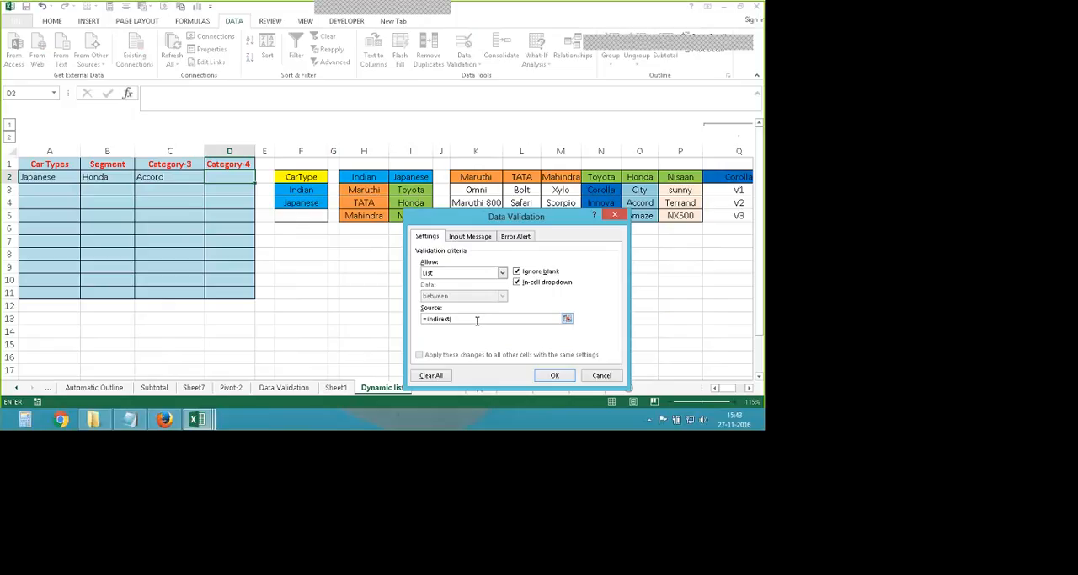
type("(C2")
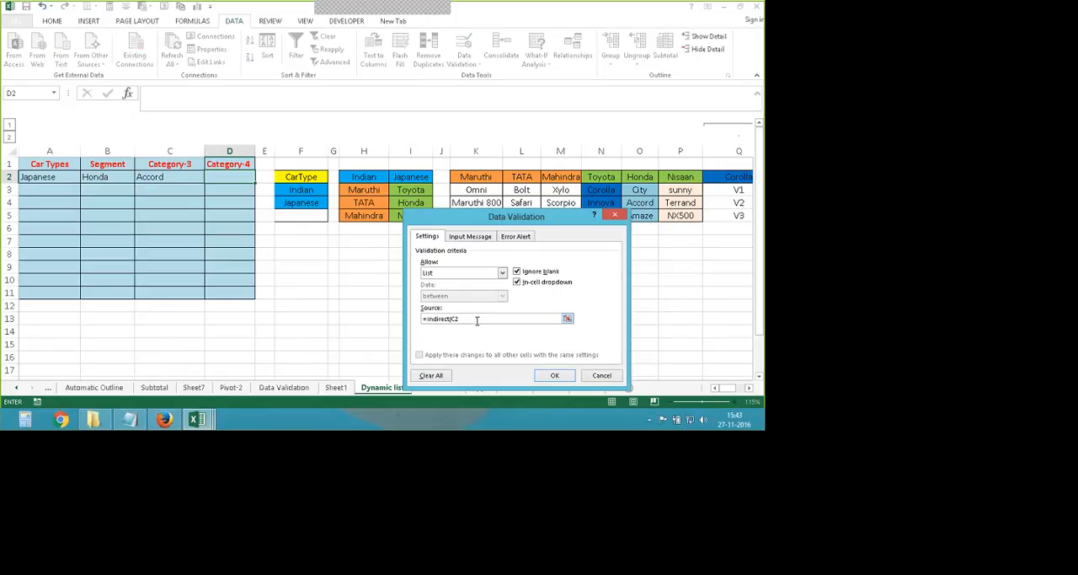
key("Return")
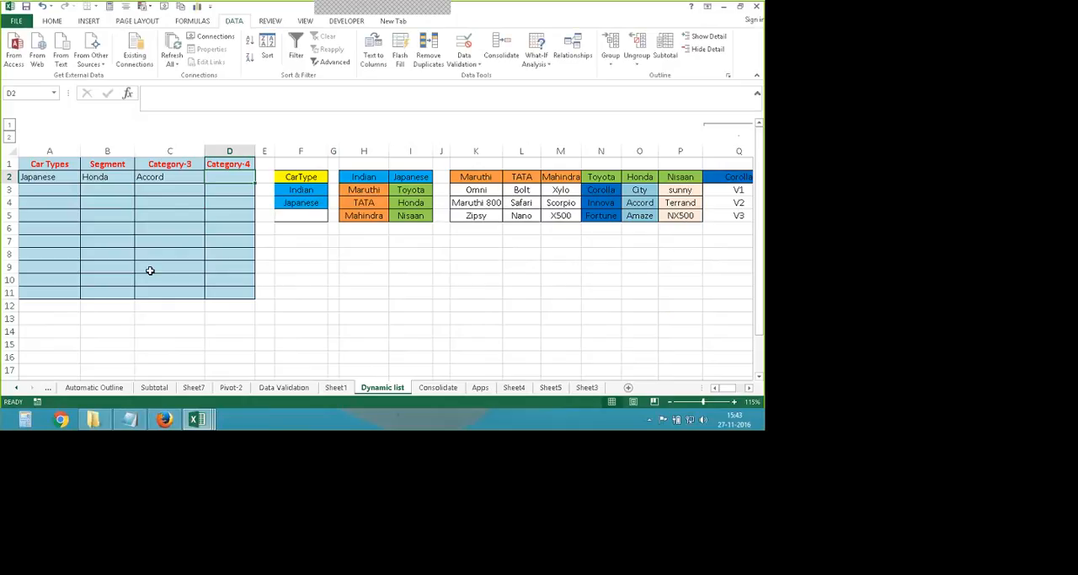
- Compare Accord with its version list, and choose V3 from the drop-down list of Category-4 cell D2
scroll(150, 270, "down", 1)
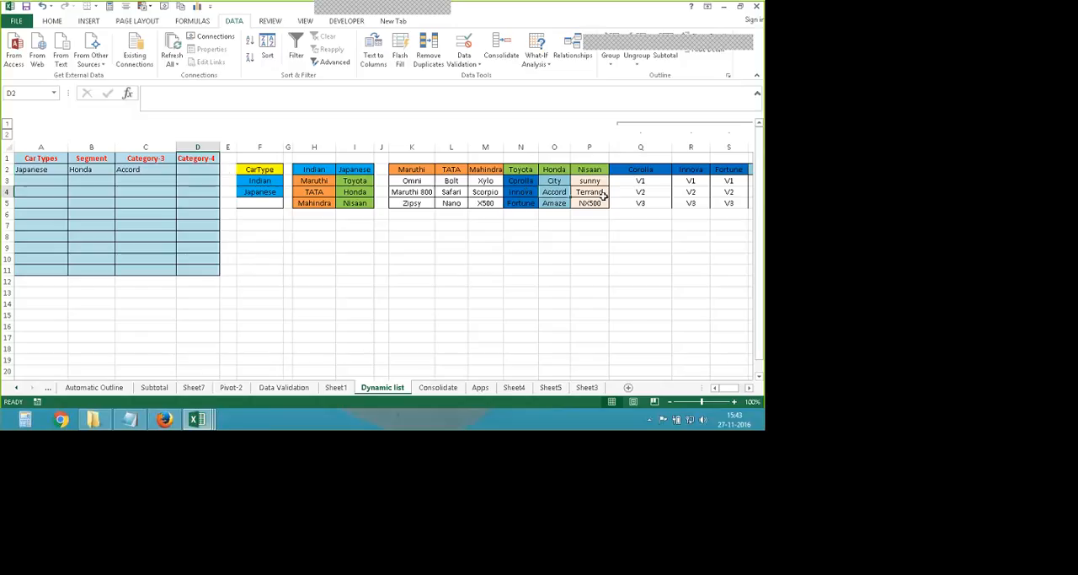
left_click(555, 192)
left_click(748, 387)
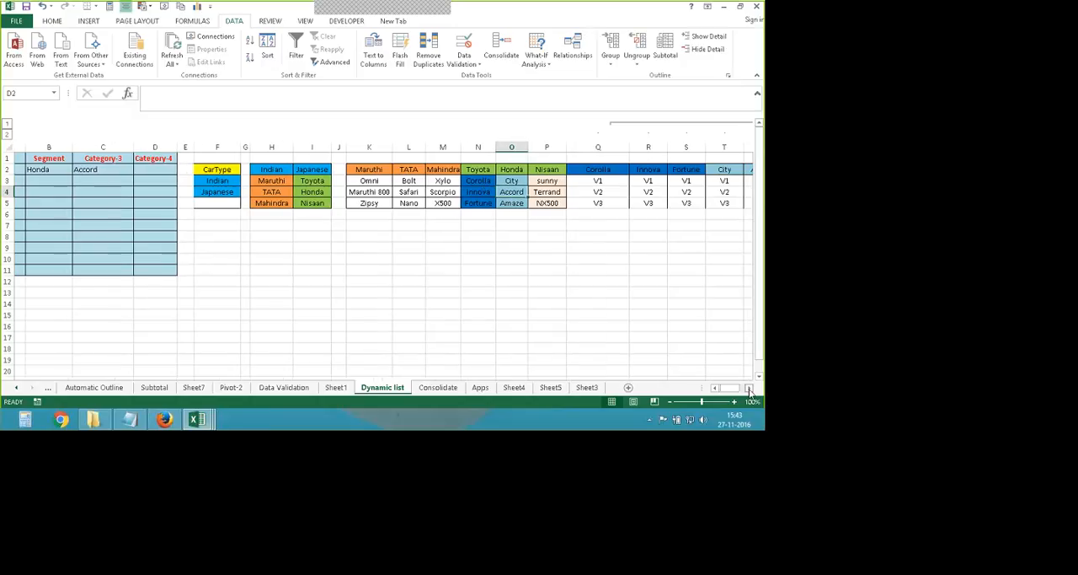
left_click(748, 387)
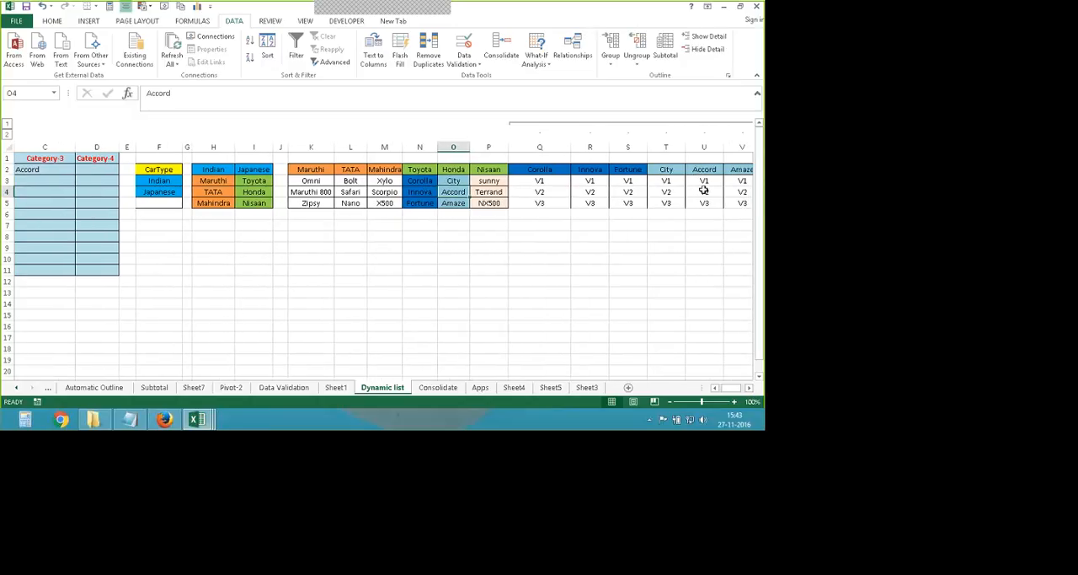
left_click(715, 386)
left_click(714, 387)
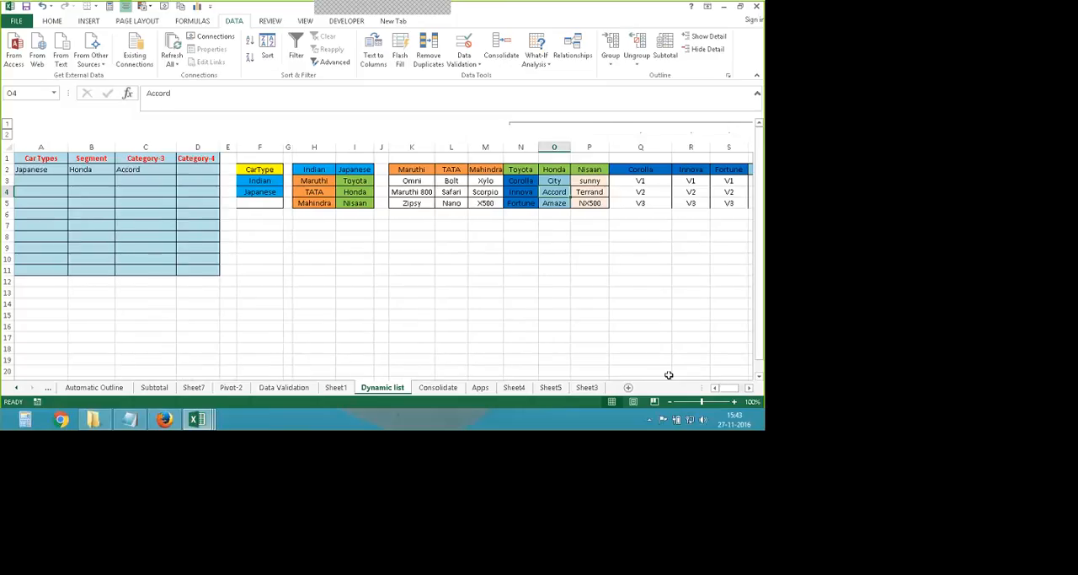
left_click(198, 170)
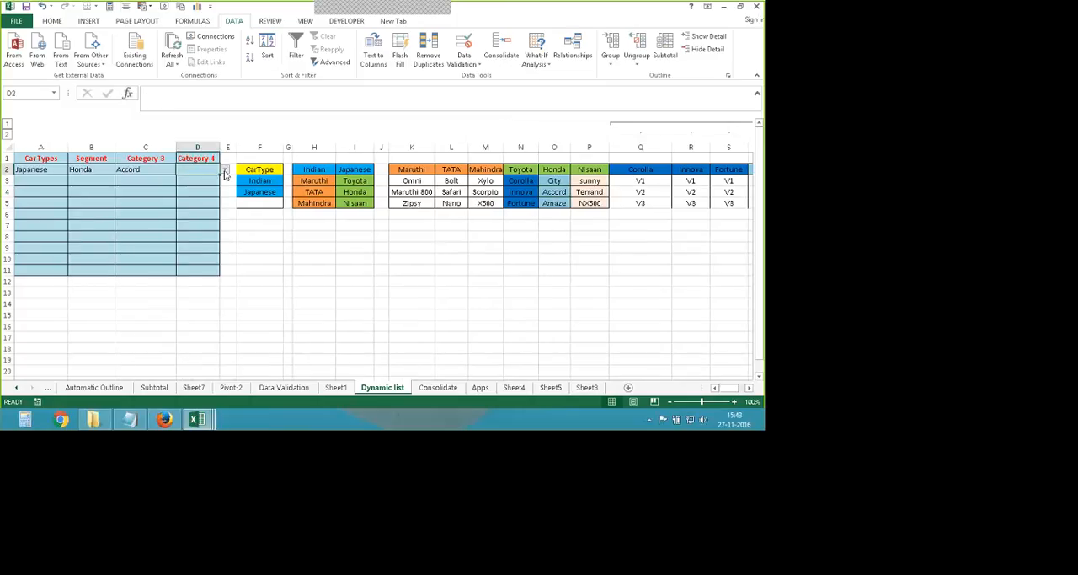
left_click(224, 169)
left_click(193, 195)
left_click(296, 249)
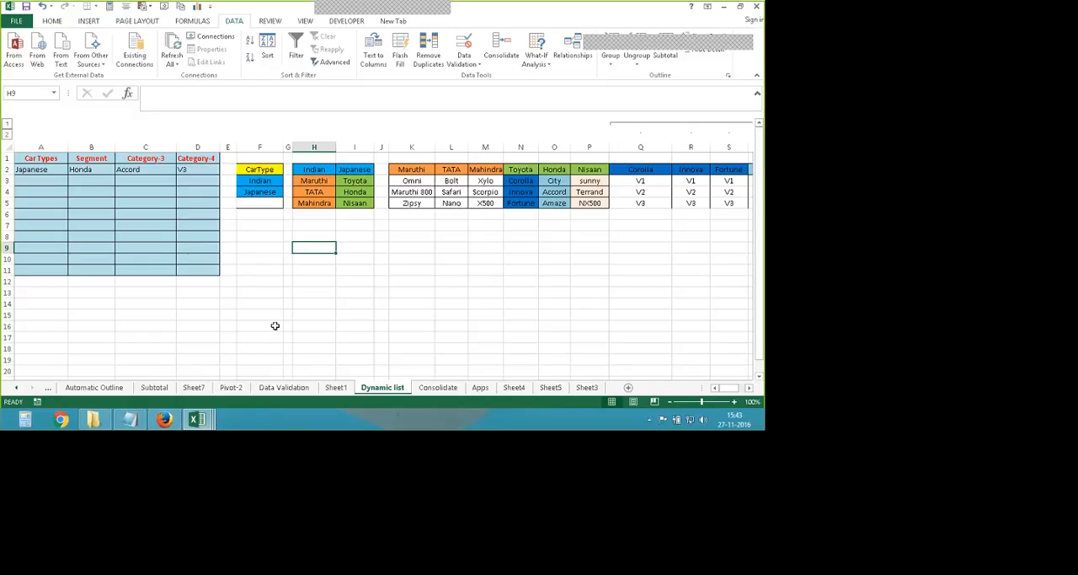
- Review the brand table H2:I5 and the model table K2:P5 that feed the dependent lists on the Dynamic list sheet
left_click(284, 388)
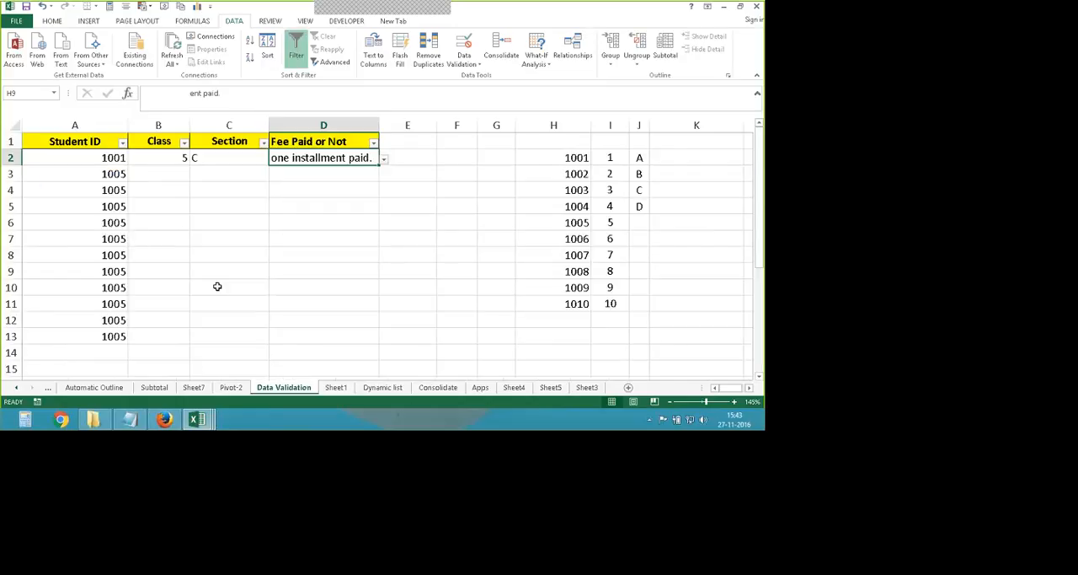
left_click(382, 388)
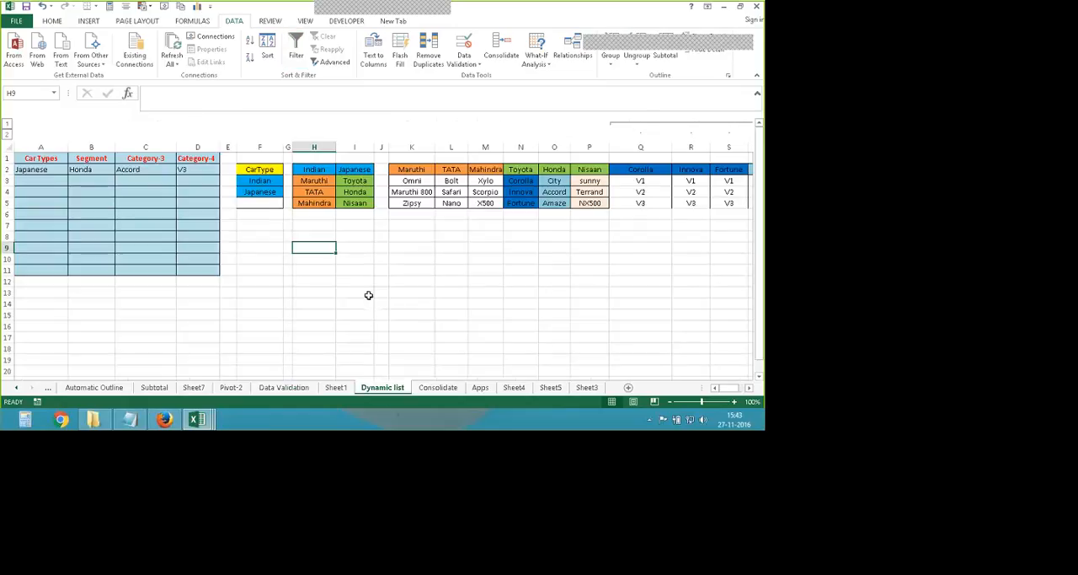
scroll(196, 322, "down", 1)
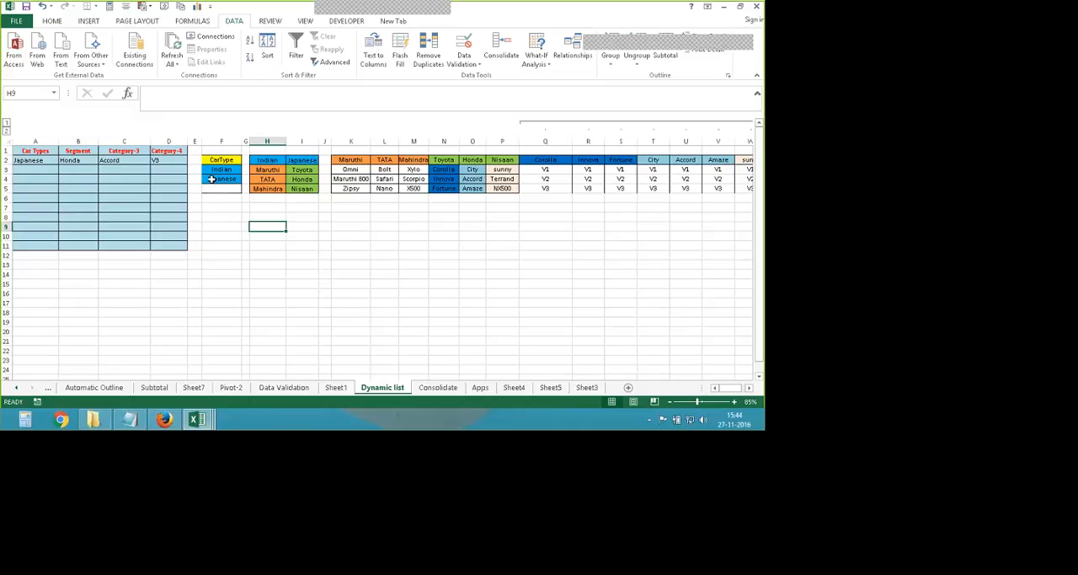
left_click_drag(269, 158, 294, 196)
left_click_drag(352, 161, 496, 191)
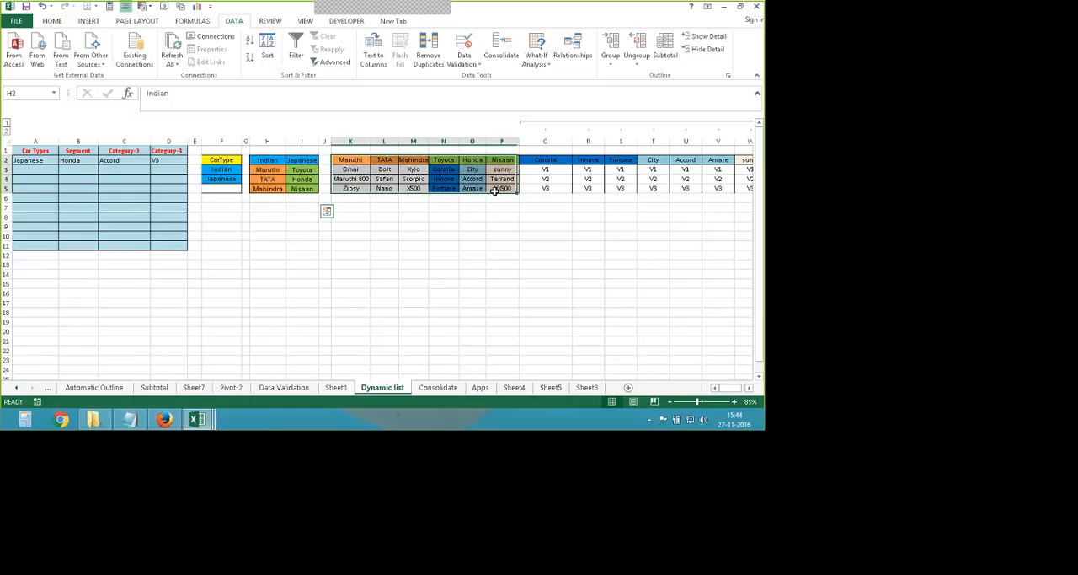
left_click(444, 236)
left_click_drag(351, 160, 351, 188)
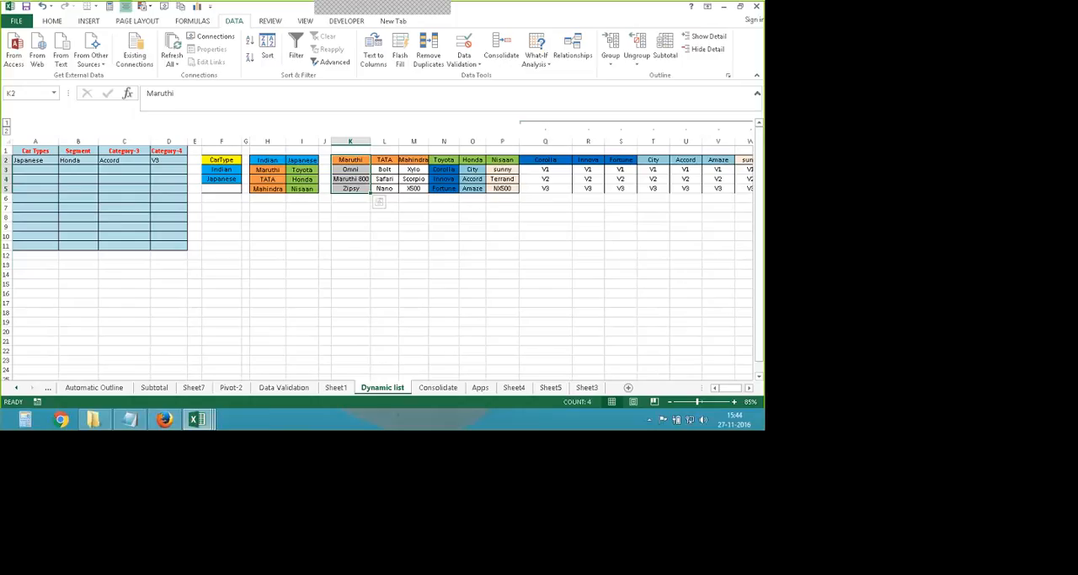
left_click(417, 213)
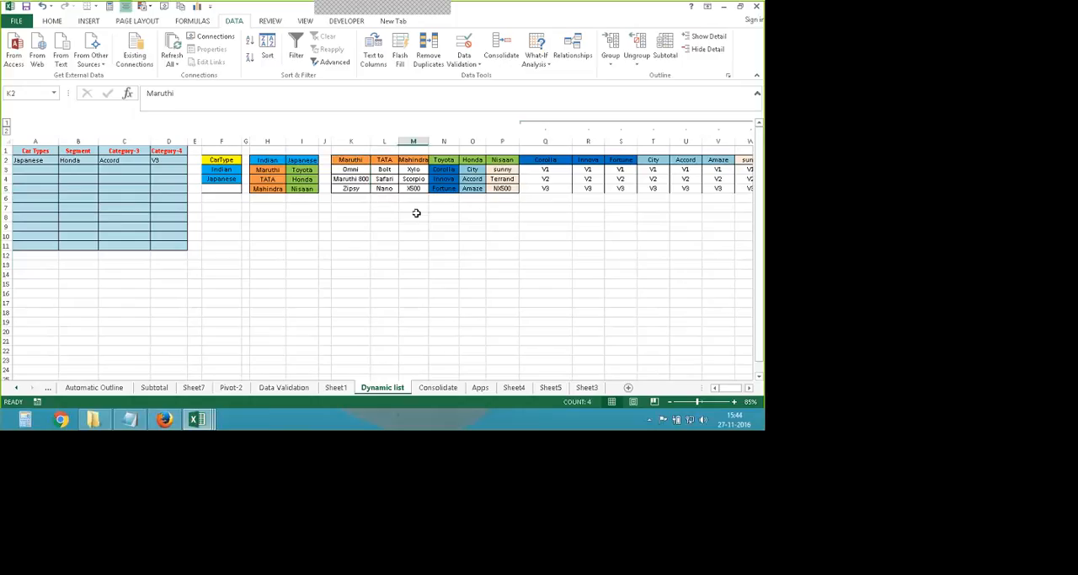
left_click_drag(350, 160, 490, 189)
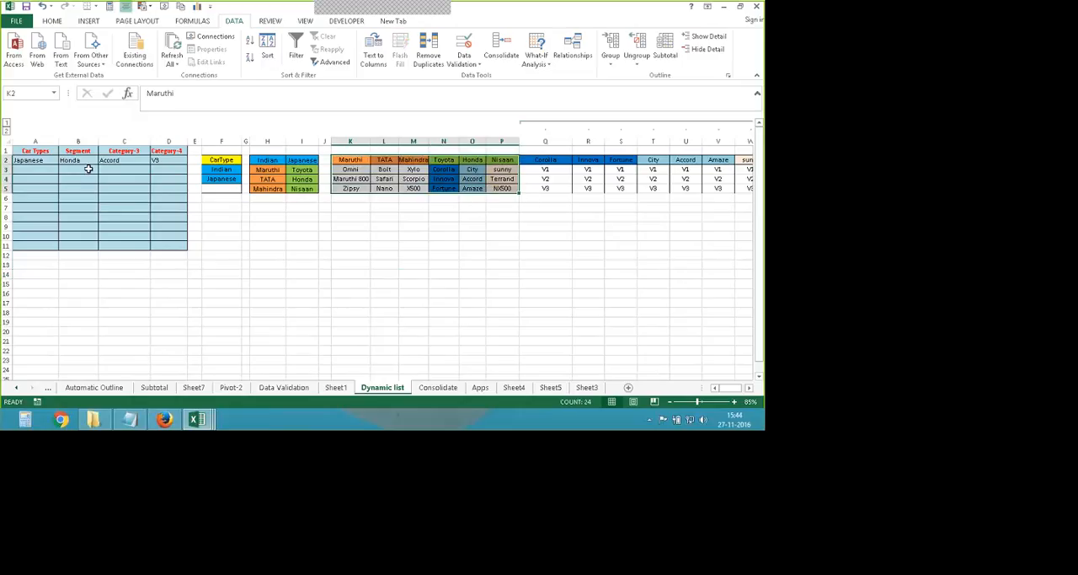
scroll(83, 180, "up", 2)
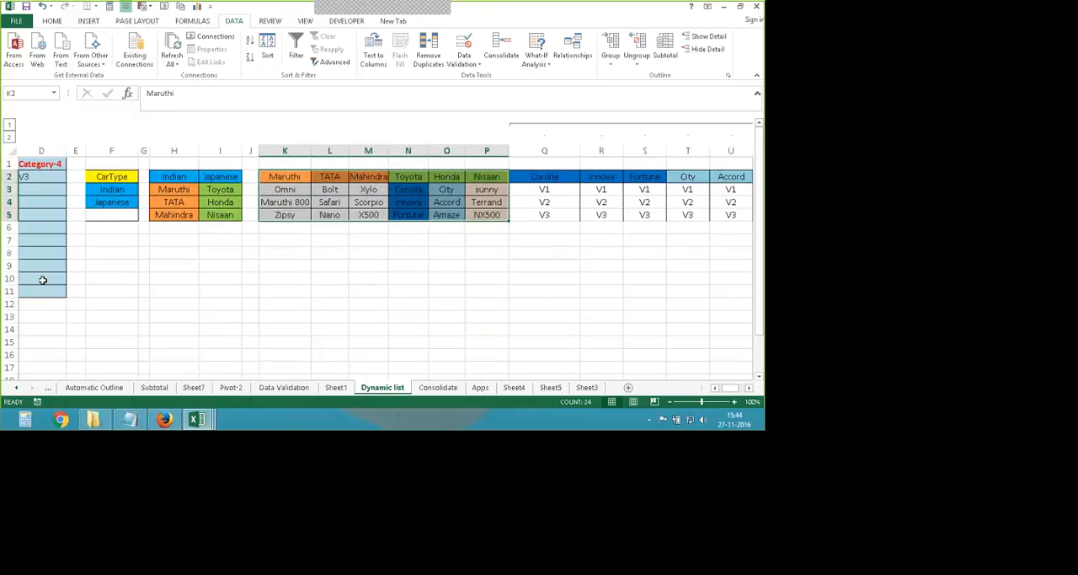
- Fill the entries and drop-down lists of A2:D2 down through row 11
left_click_drag(730, 388, 666, 400)
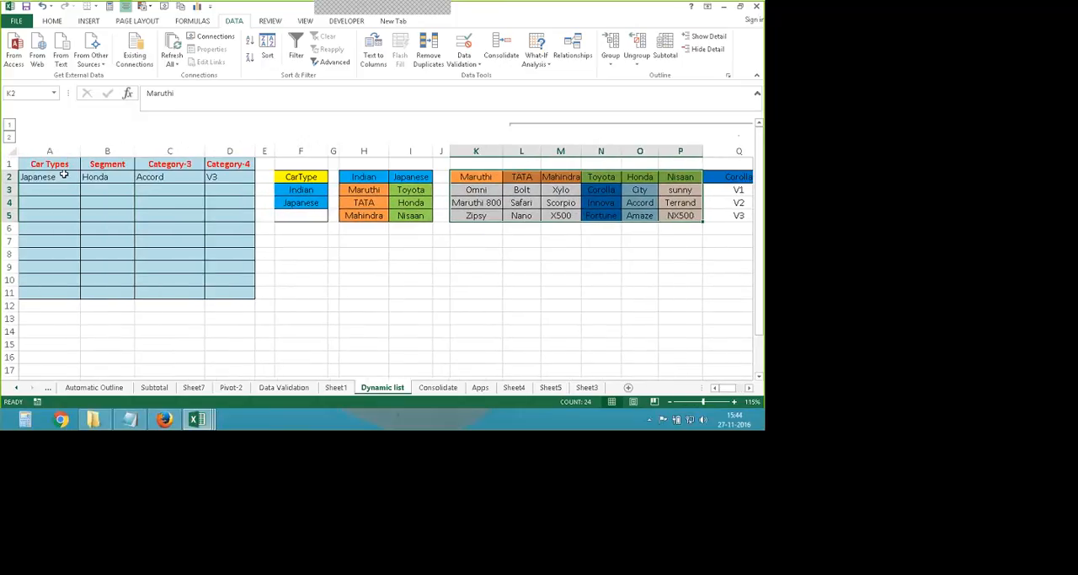
left_click_drag(40, 175, 237, 297)
left_click(283, 322)
- Set Car Types cell A3 to Indian from its drop-down list
left_click(67, 192)
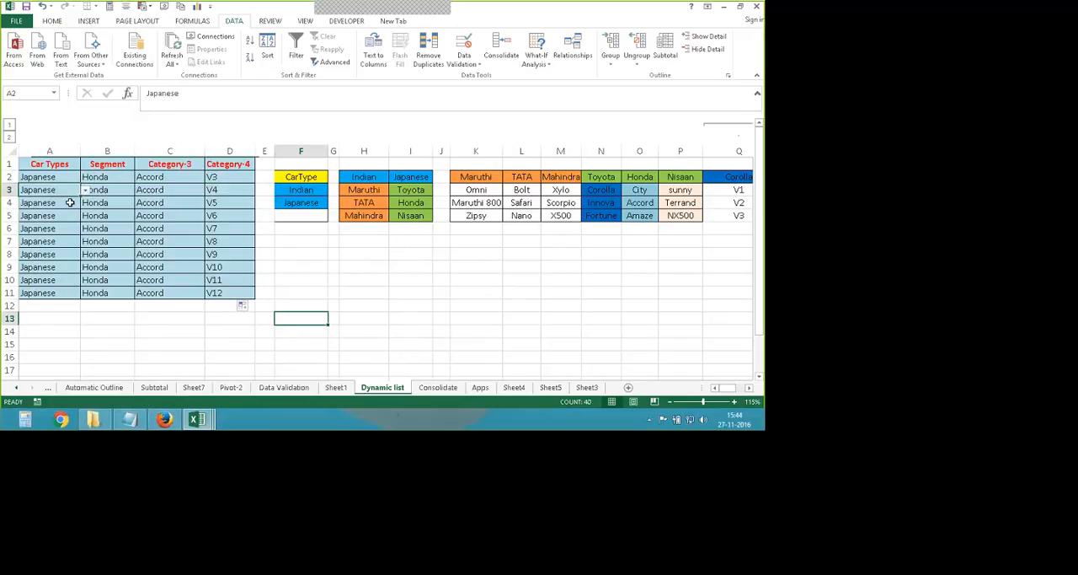
left_click(85, 191)
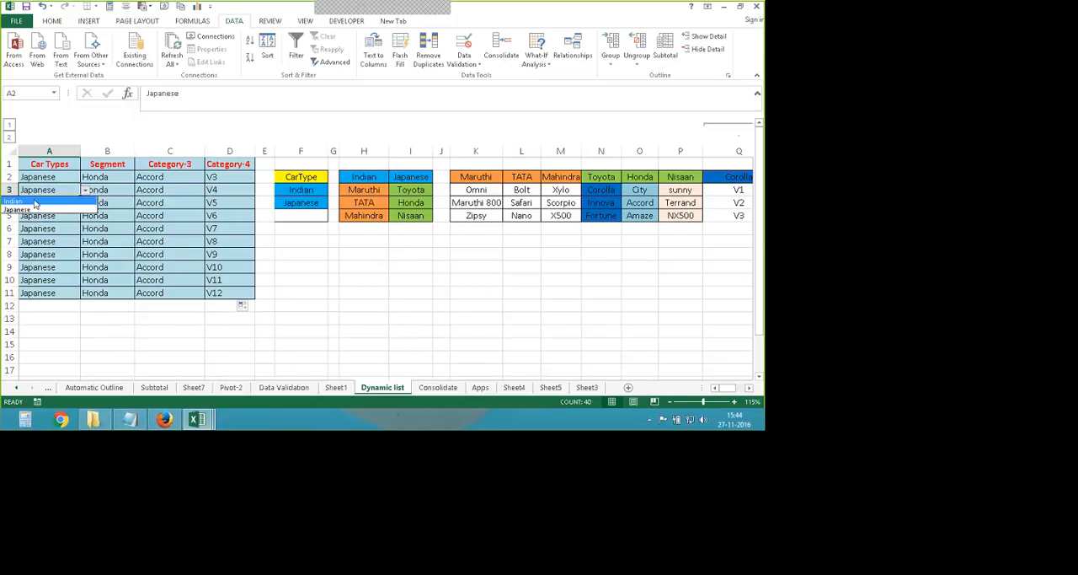
left_click(35, 204)
- Choose City from the drop-down list of Category-3 cell C3
left_click(183, 191)
left_click(211, 191)
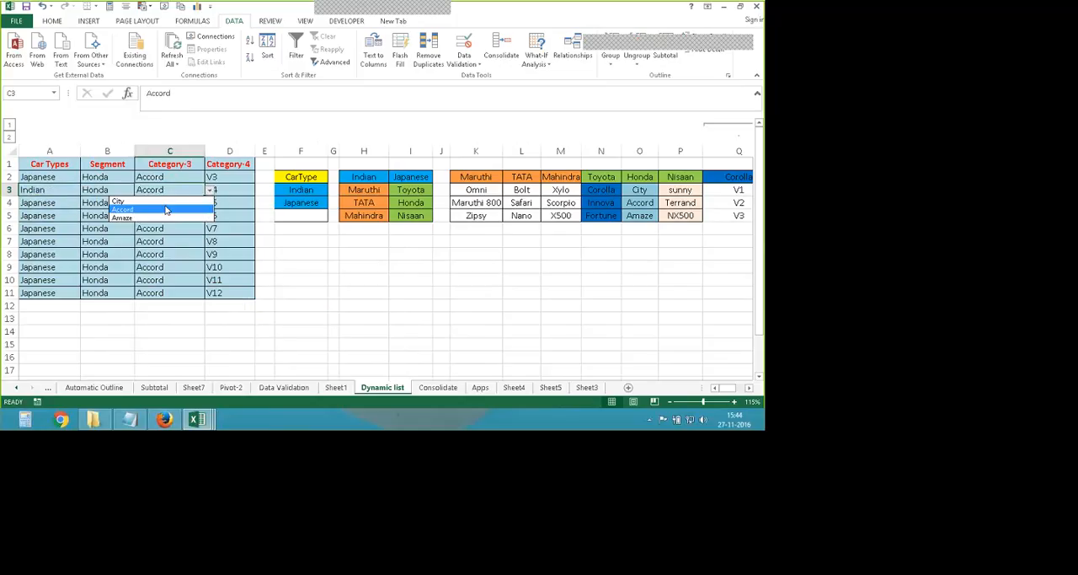
left_click(148, 201)
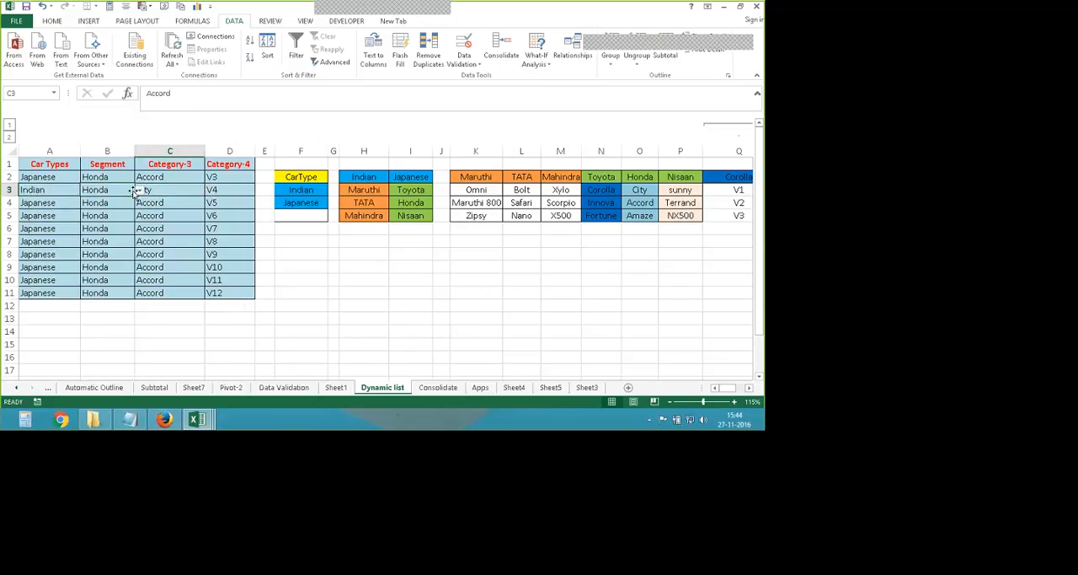
- Set Segment cell B3 to Mahindra and Category-3 cell C3 to X500 from their drop-down lists
left_click(140, 190)
left_click(94, 209)
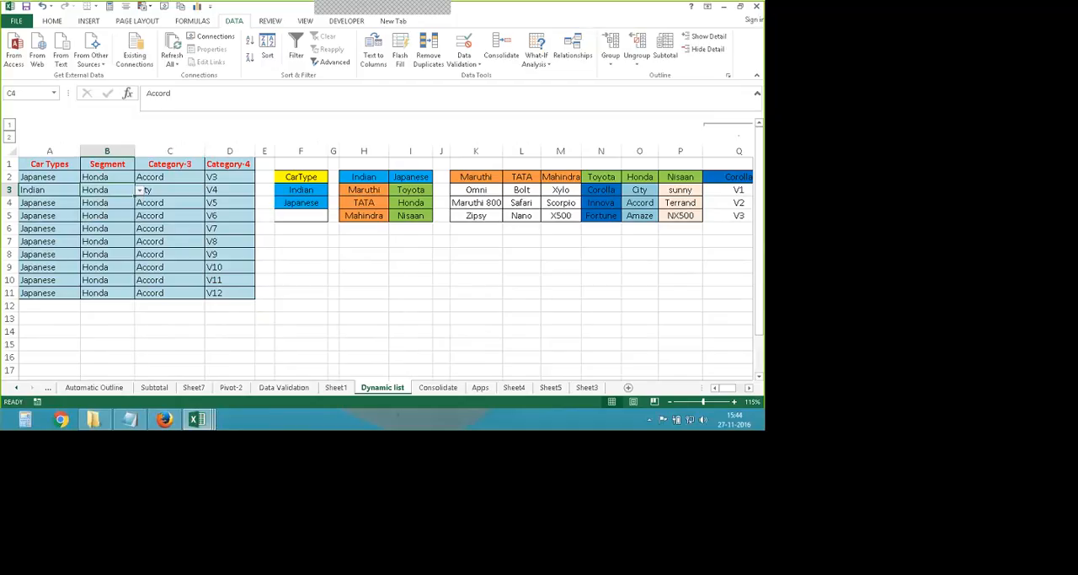
left_click(169, 191)
left_click(209, 190)
left_click(146, 212)
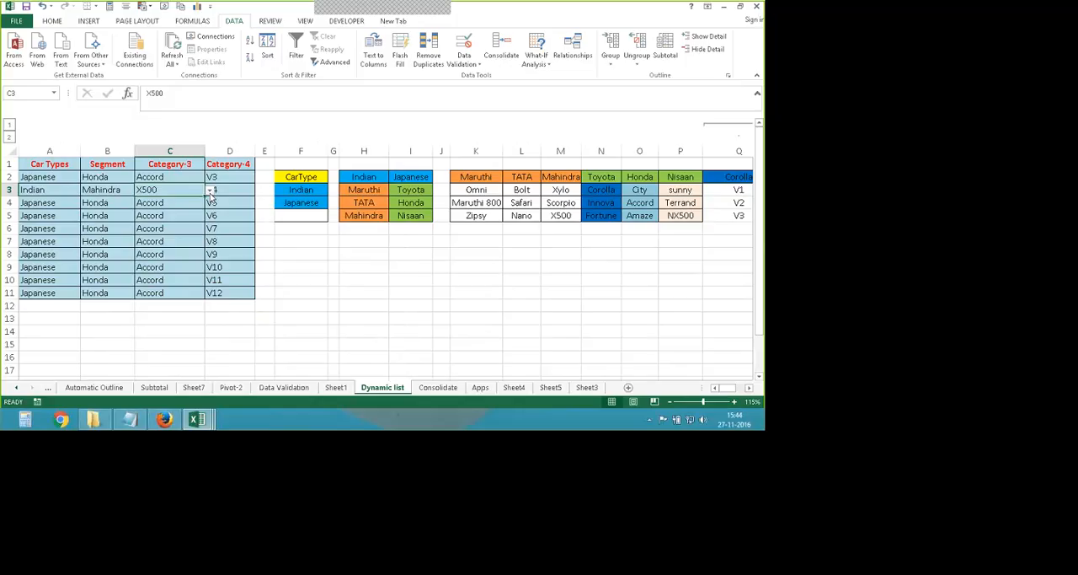
- Check which versions the drop-down list of Category-4 cell D3 offers for X500, leaving the cell as it is
left_click(210, 192)
left_click(259, 190)
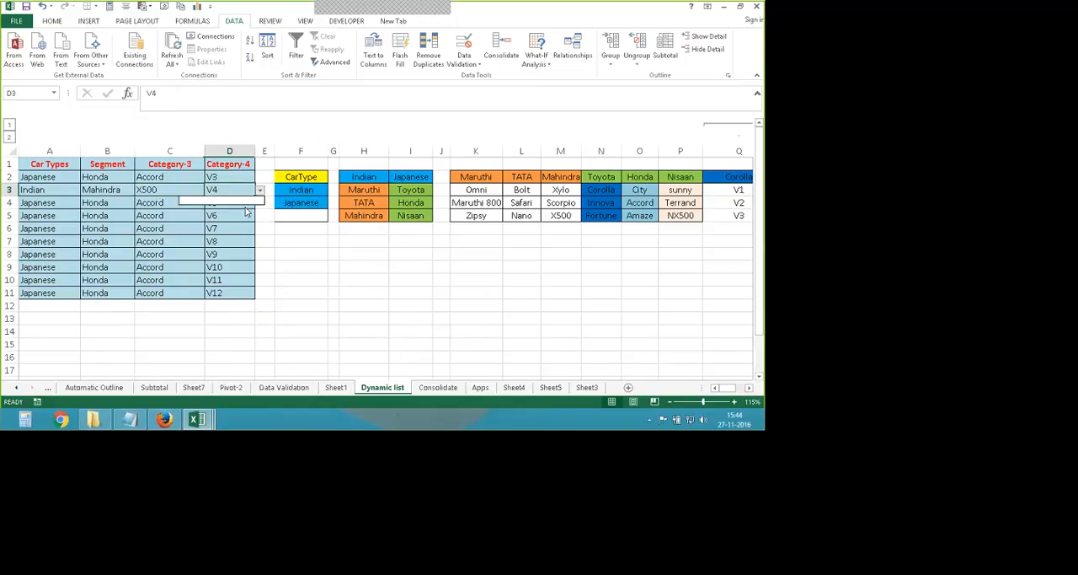
left_click(276, 238)
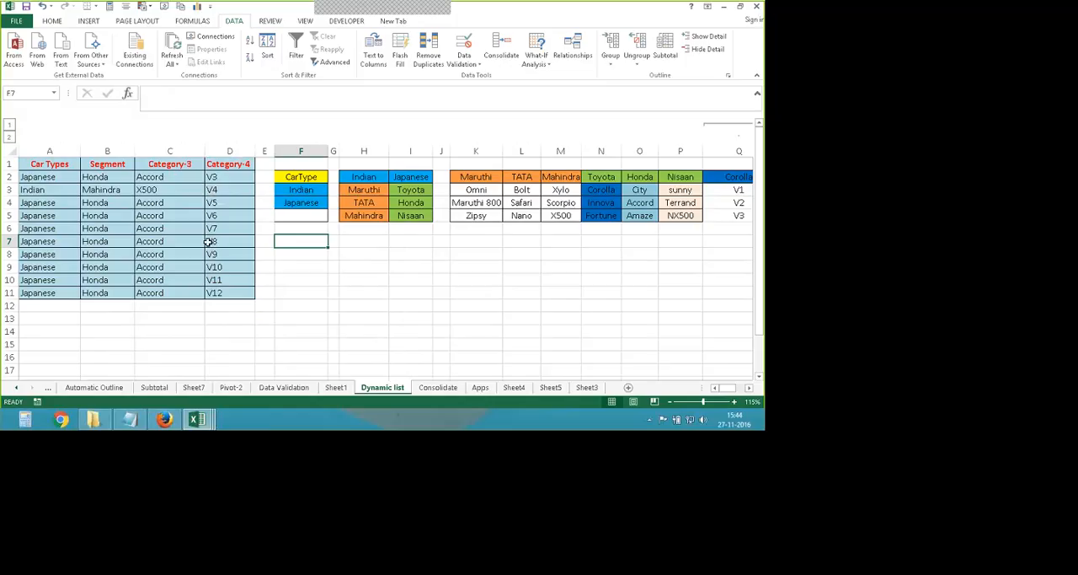
scroll(255, 319, "down", 1)
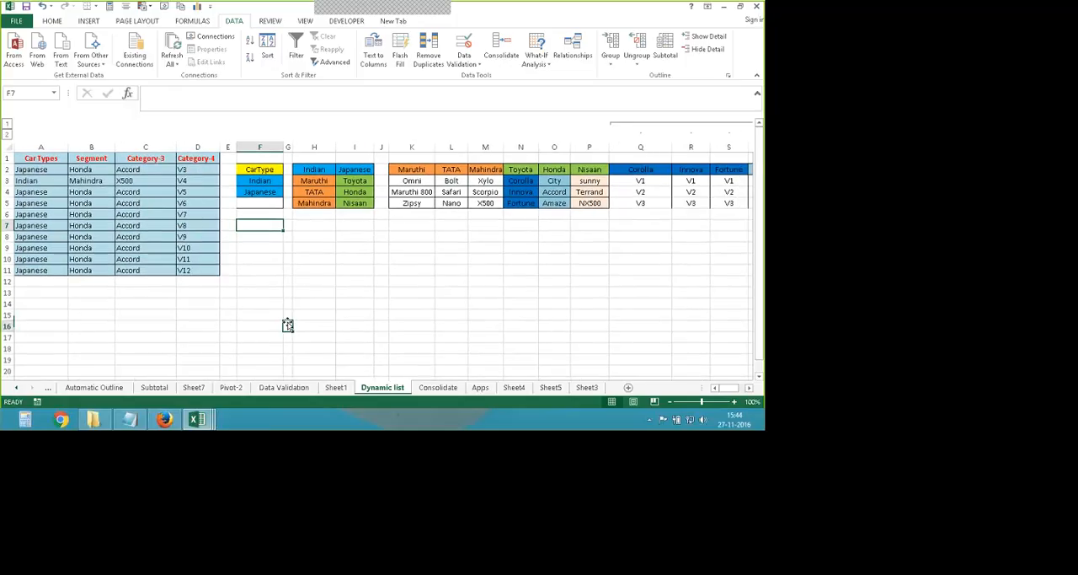
left_click(287, 326)
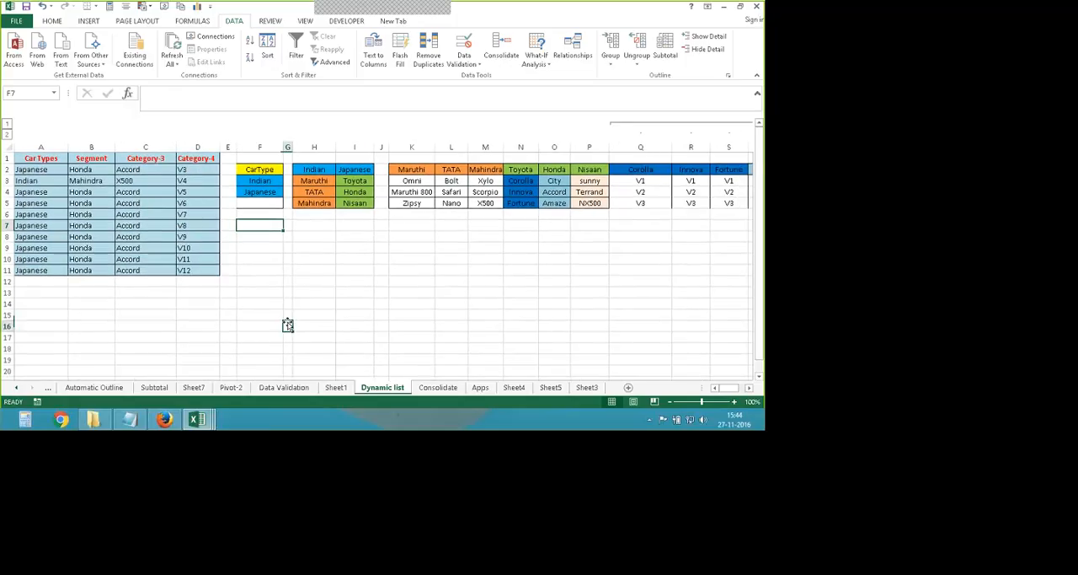
- Go to the Consolidate sheet, and switch to the consolidate workbook showing the District-1 sheet
left_click(437, 387)
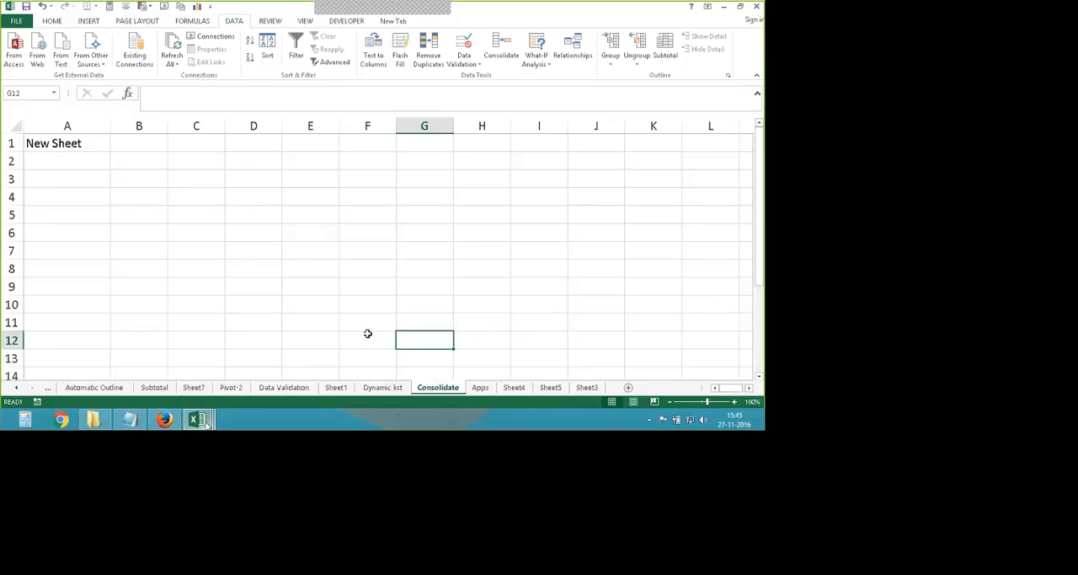
mouse_move(218, 413)
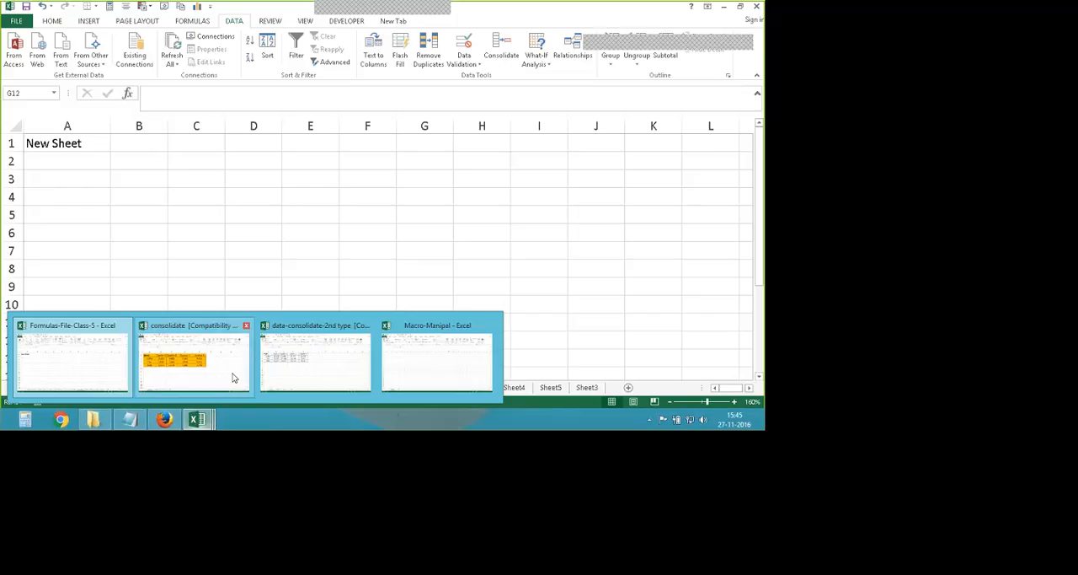
left_click(207, 375)
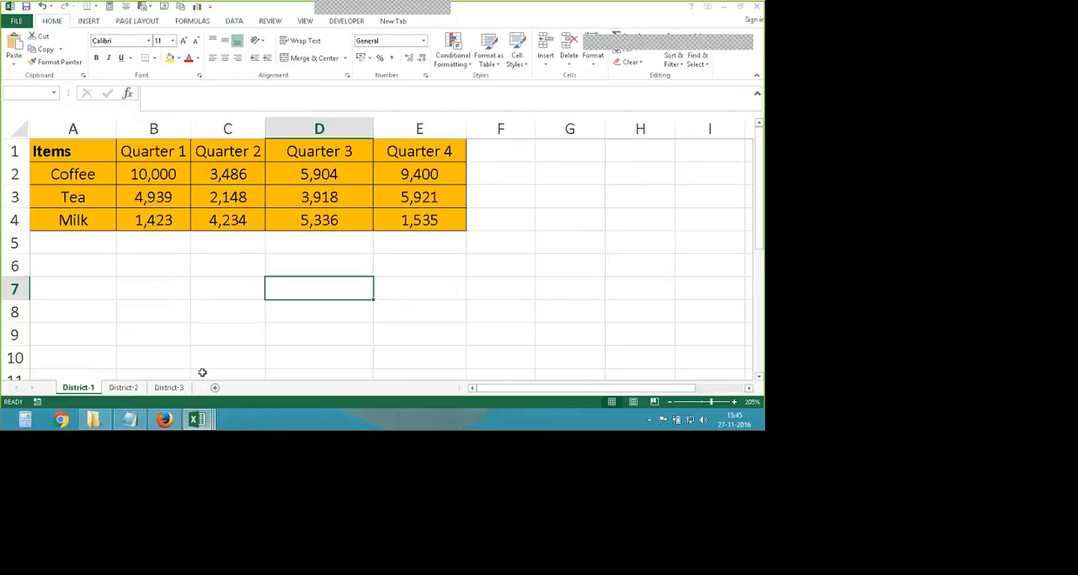
scroll(204, 320, "down", 1)
left_click(208, 318)
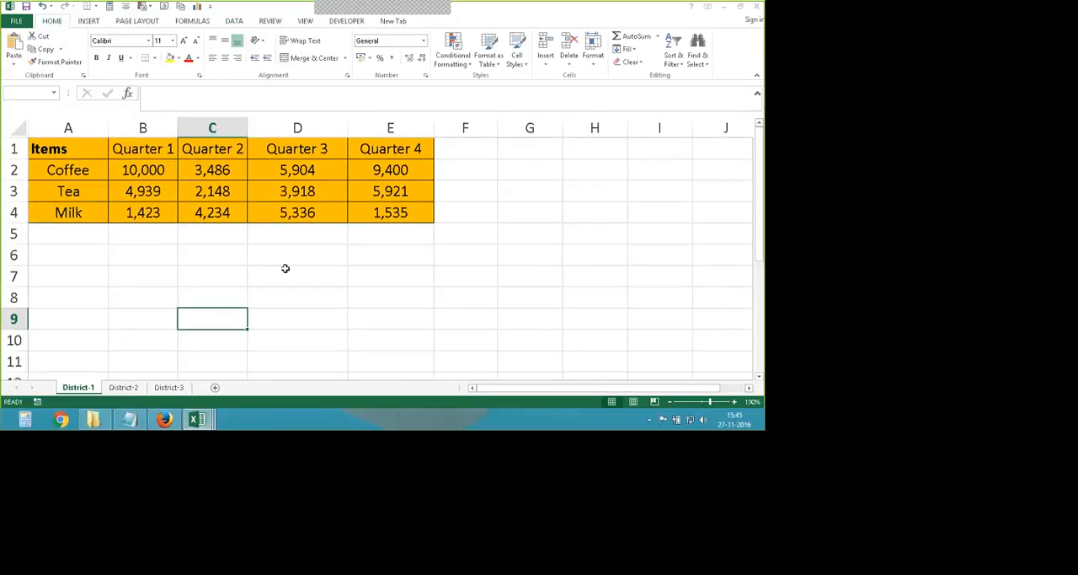
- Narrow column D on the District-1 sheet, and make the quarter headings B1:E1 and item names A2:A4 bold
left_click_drag(347, 127, 333, 127)
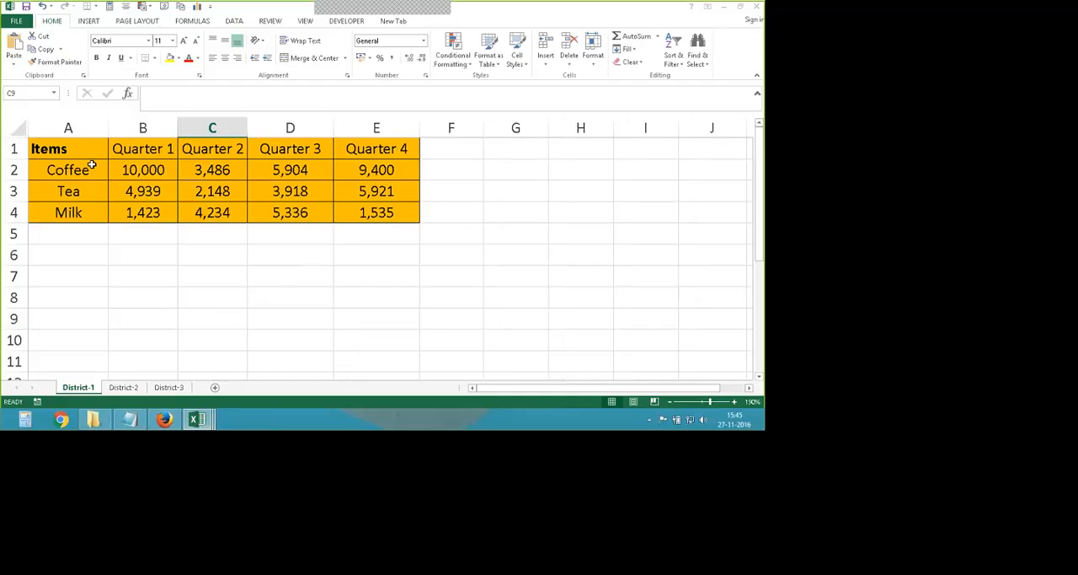
left_click_drag(126, 148, 377, 149)
key("ctrl+b")
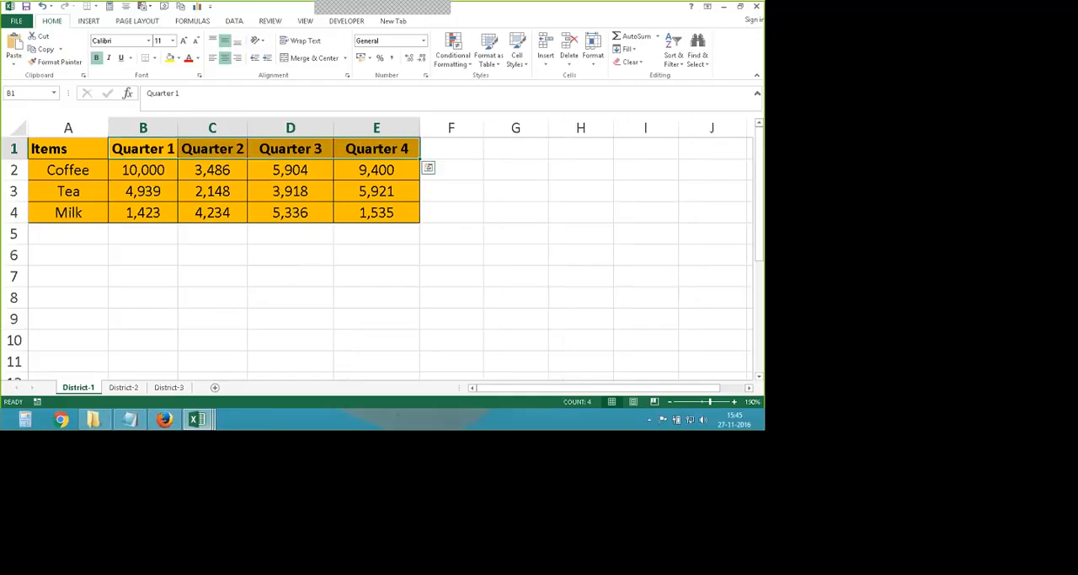
left_click_drag(68, 169, 66, 214)
left_click(97, 58)
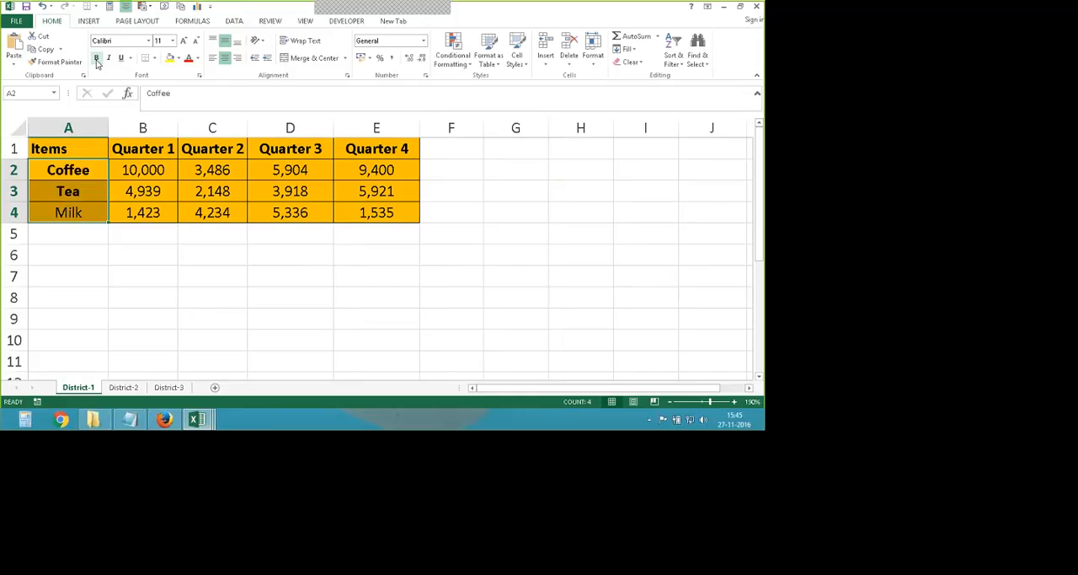
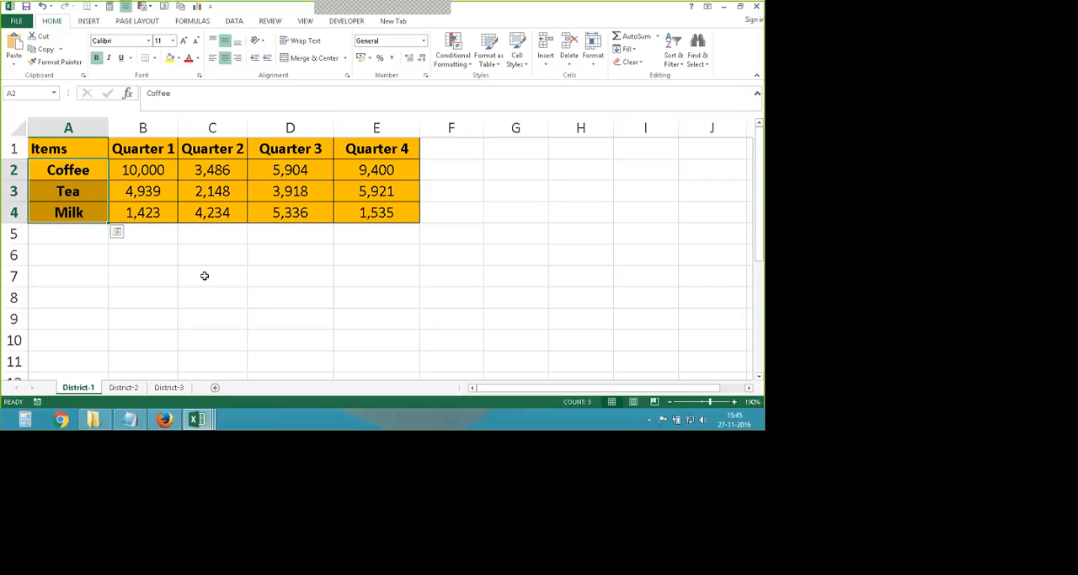
- Centre the Items heading and item names in cells A1:A4 of the District-1 sheet horizontally
left_click_drag(205, 276, 202, 295)
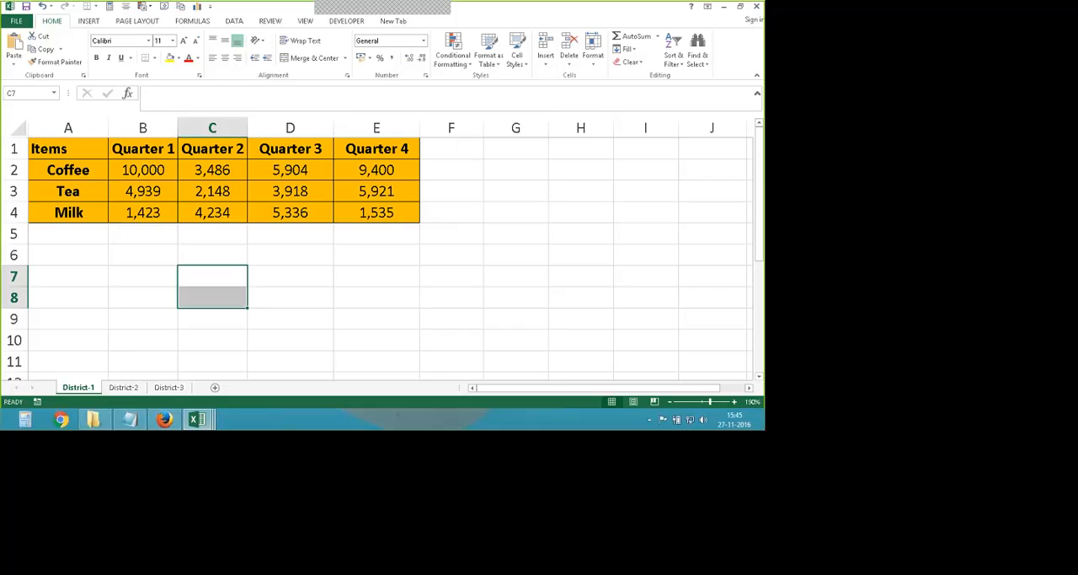
left_click_drag(67, 169, 82, 214)
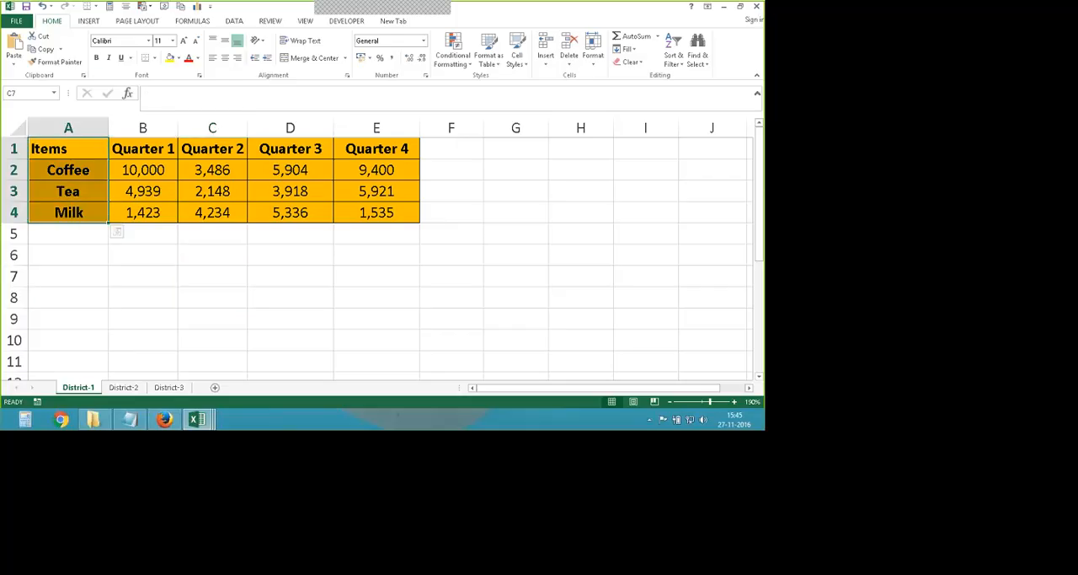
left_click(225, 58)
left_click(155, 251)
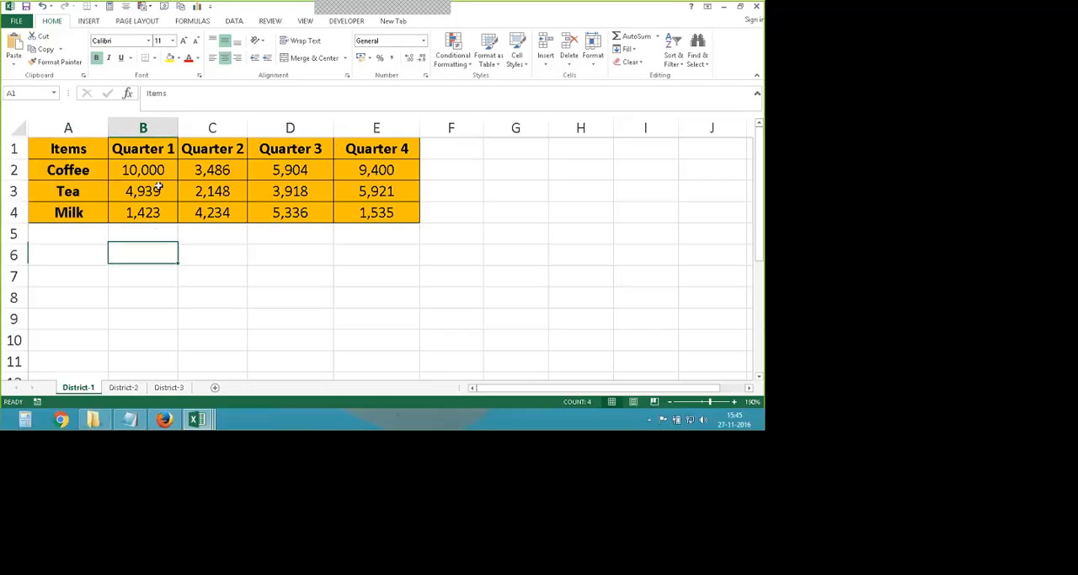
- Compare the quarter headings and item names on the District-1 sheet with the items listed on the District-2 sheet
left_click(155, 150)
left_click(207, 150)
left_click(280, 151)
left_click(371, 150)
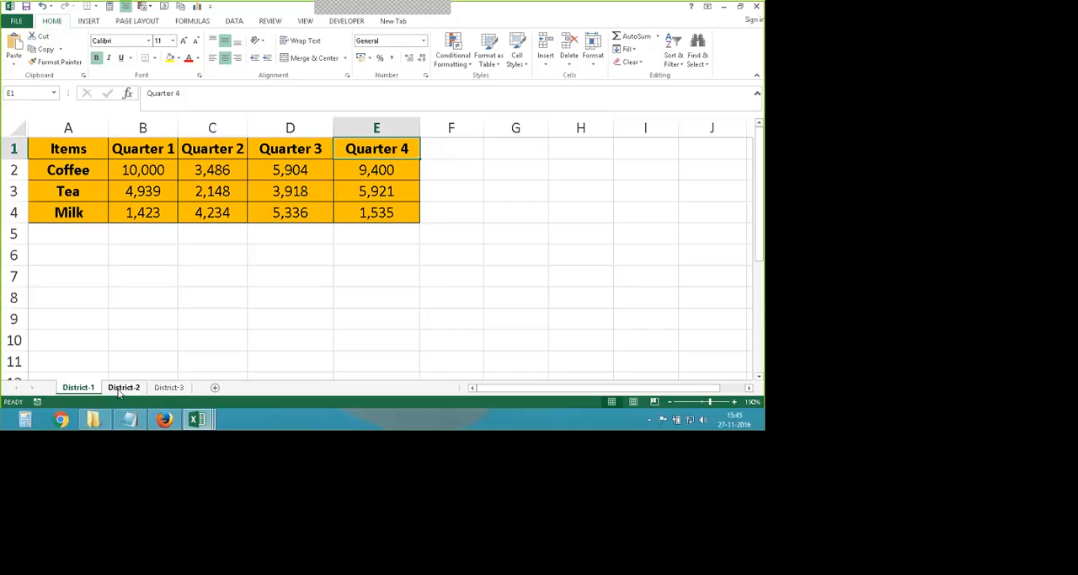
key("ctrl+Page_Down")
left_click(71, 201)
left_click(72, 178)
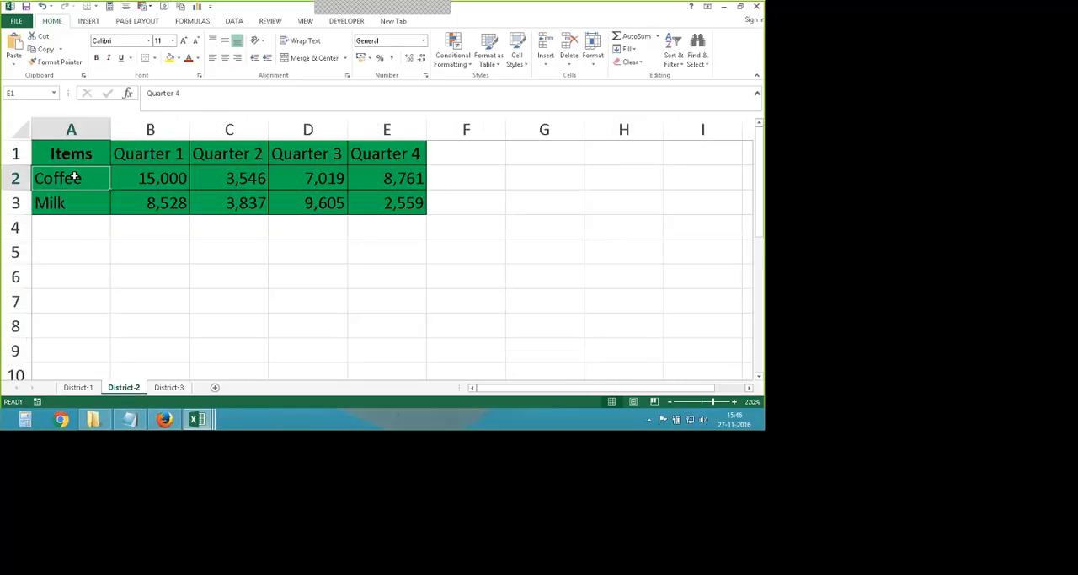
left_click(71, 202)
key("ctrl+Page_Up")
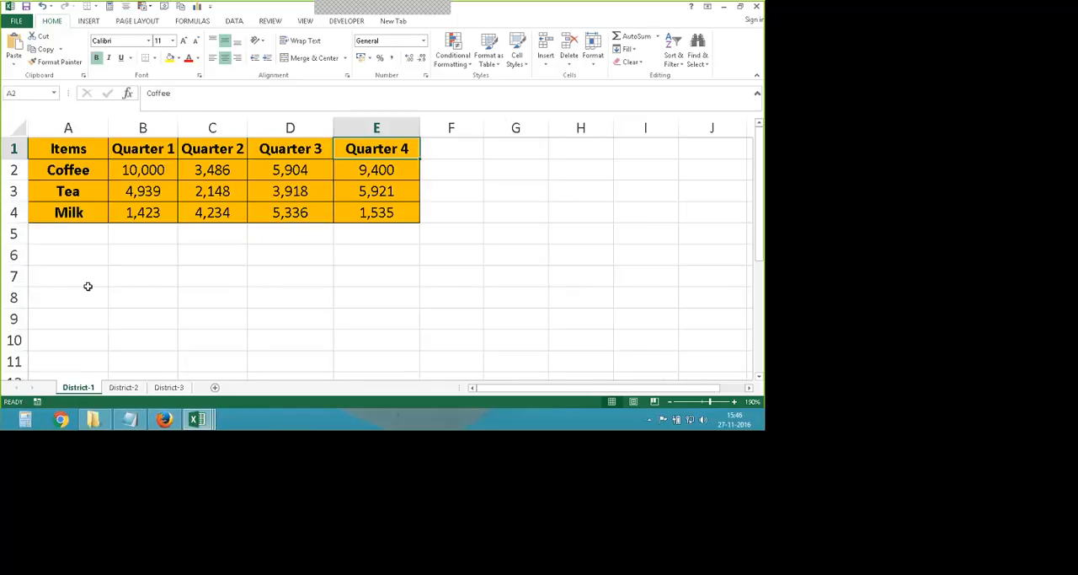
left_click(71, 190)
left_click(63, 220)
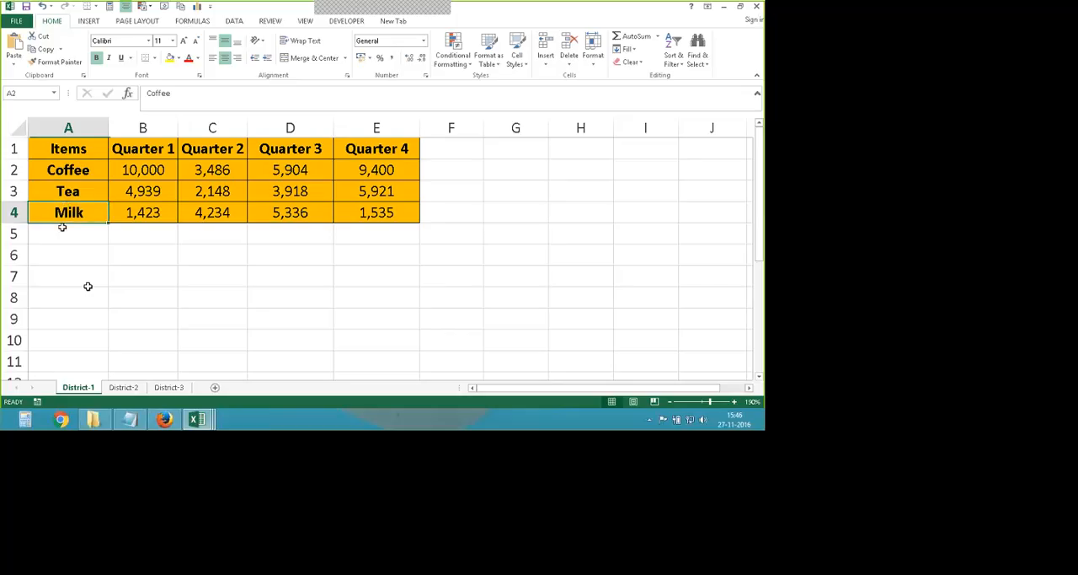
key("ctrl+Page_Down")
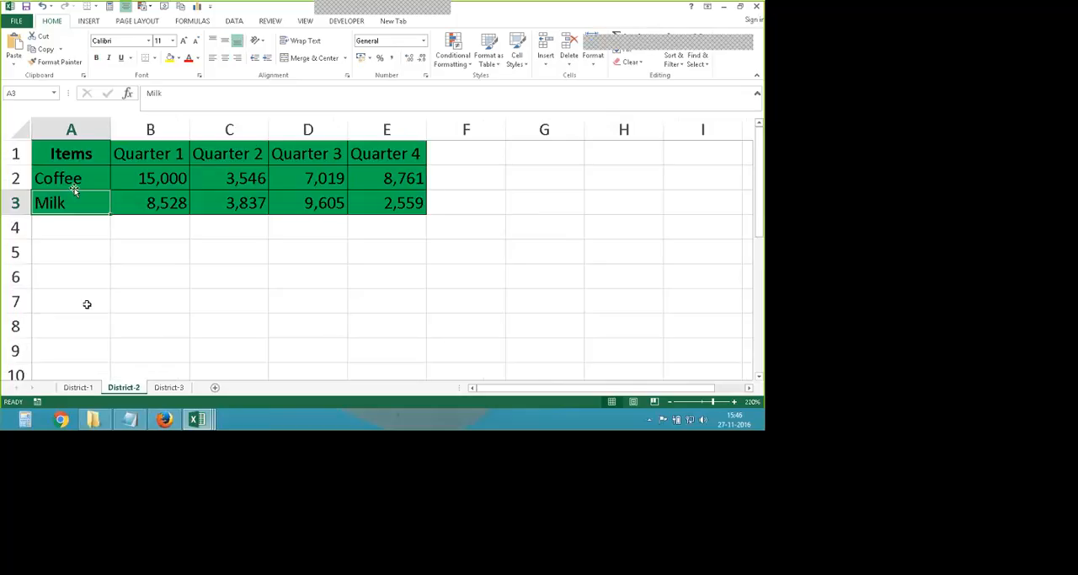
left_click(72, 177)
left_click(71, 202)
left_click(77, 387)
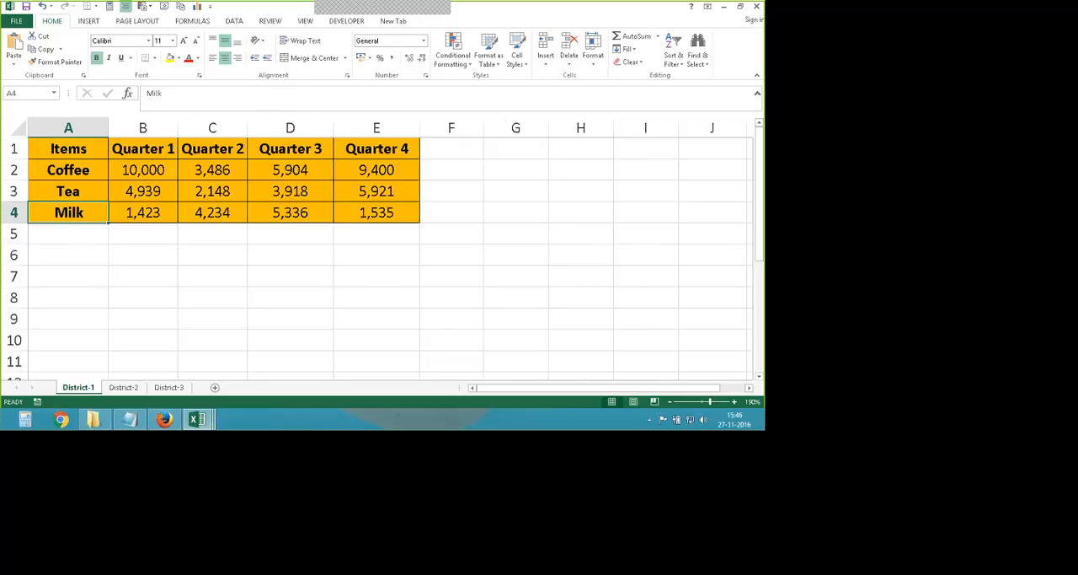
- Compare which quarter columns the District-3 sheet has with those on the District-2 and District-1 sheets
left_click(158, 388)
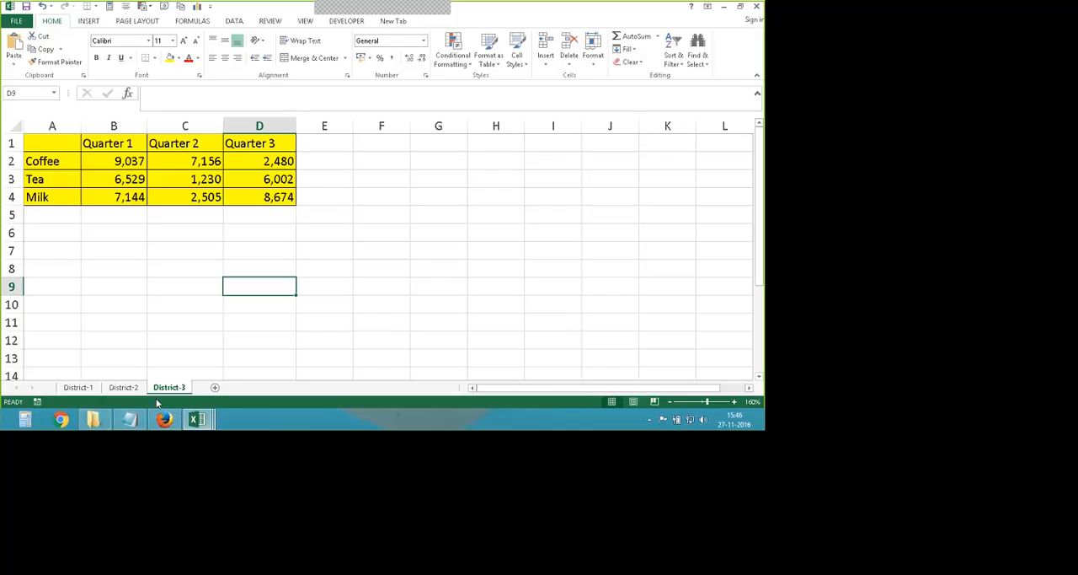
left_click(124, 388)
left_click(406, 132)
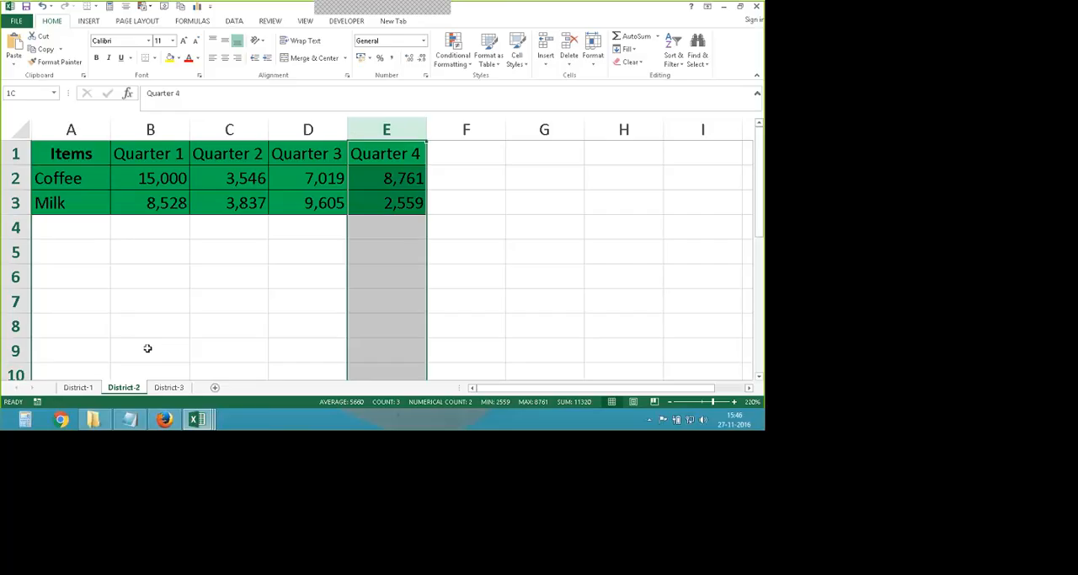
key("ctrl+Page_Up")
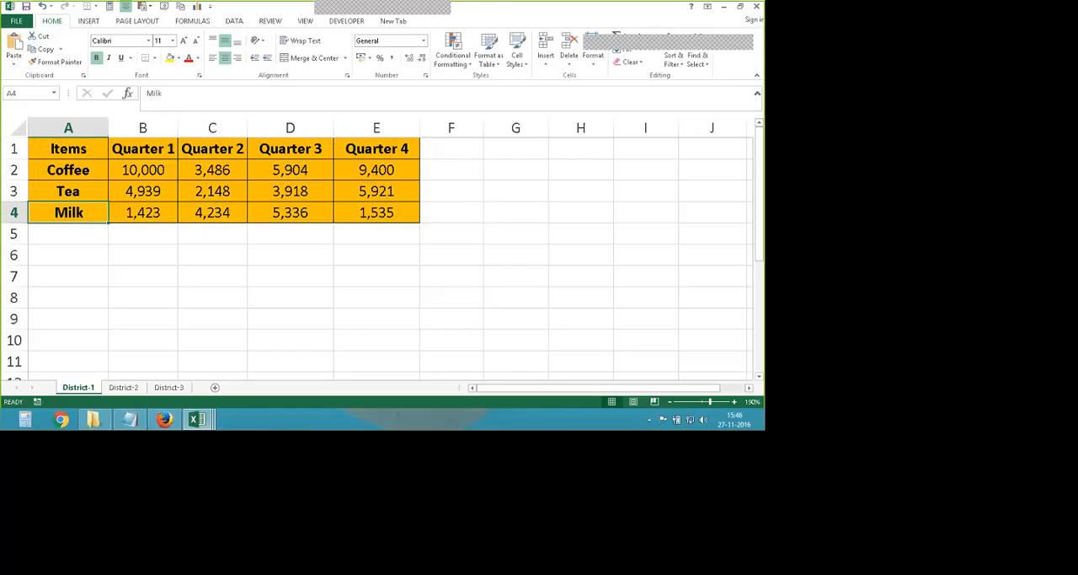
key("ctrl+Page_Down")
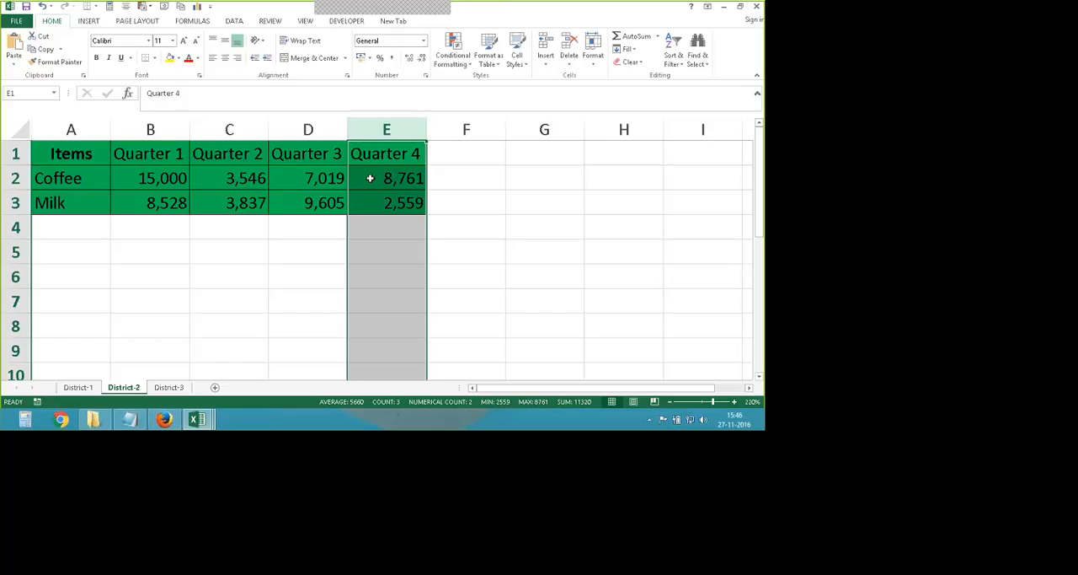
left_click(173, 386)
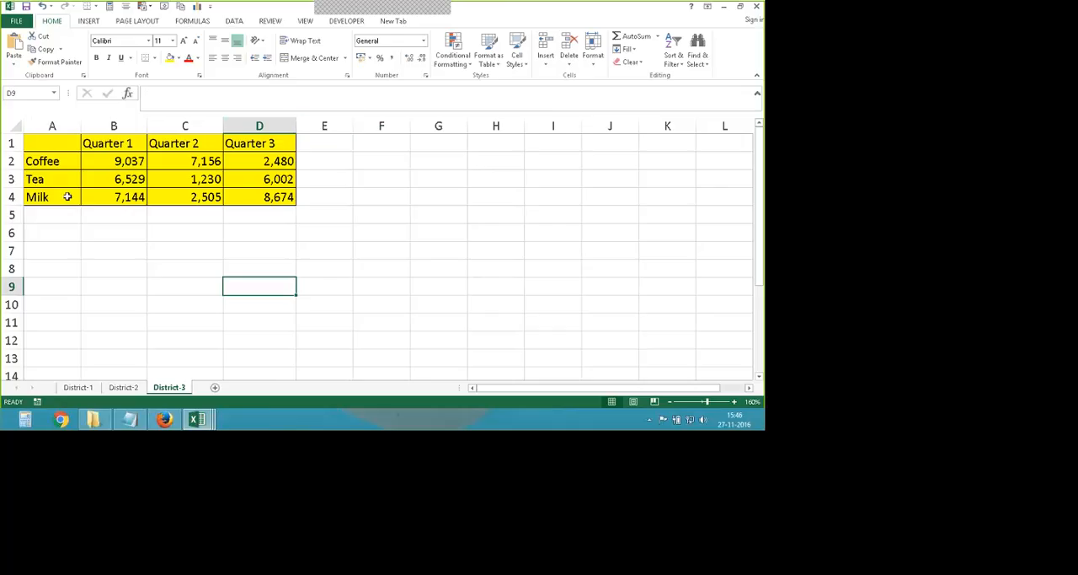
left_click(84, 389)
left_click(168, 388)
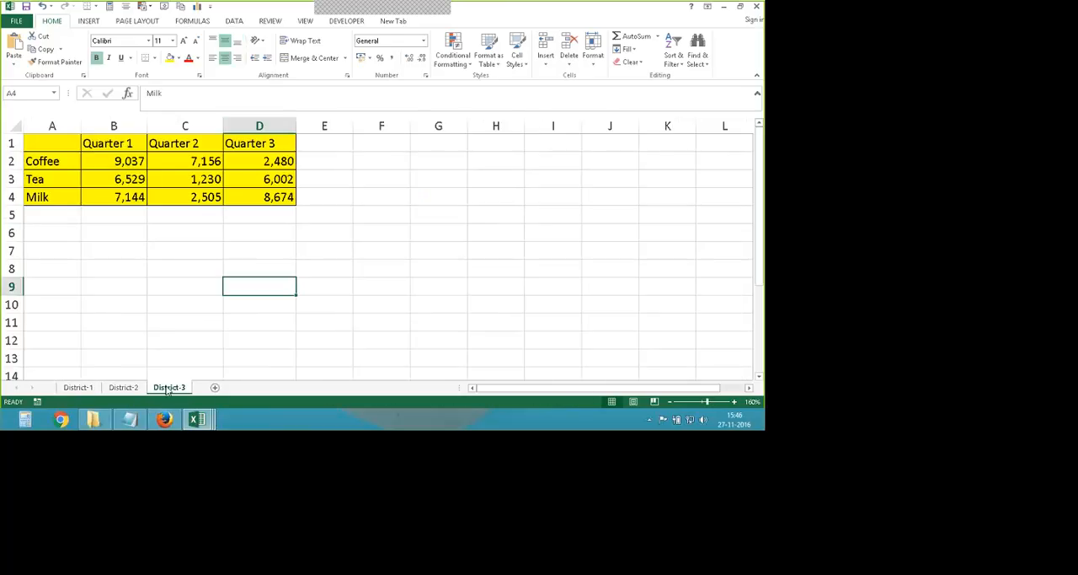
- Add a new blank worksheet after District-3 to hold the consolidated data
left_click(215, 387)
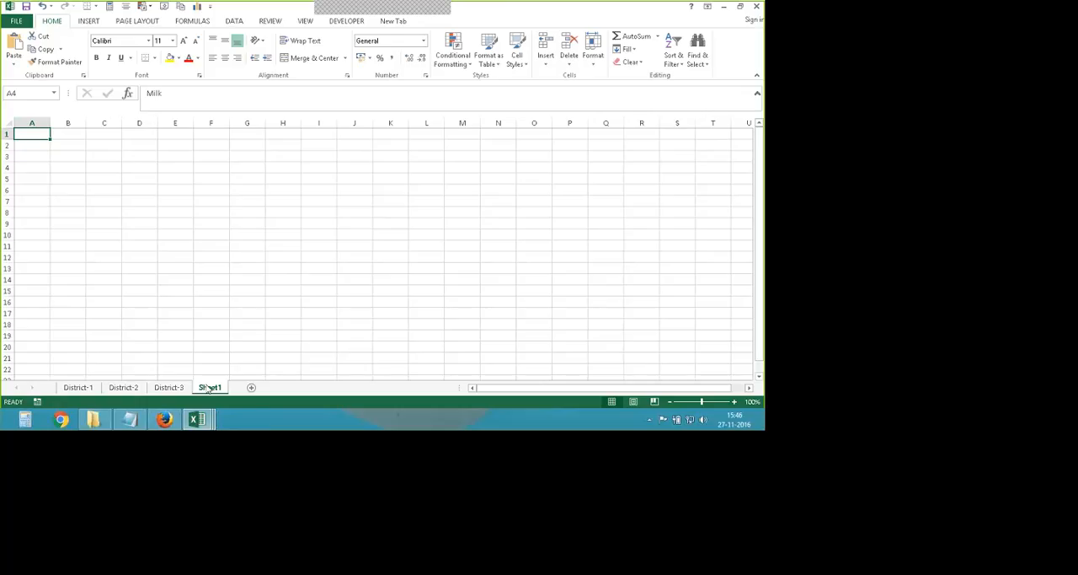
scroll(114, 299, "up", 2)
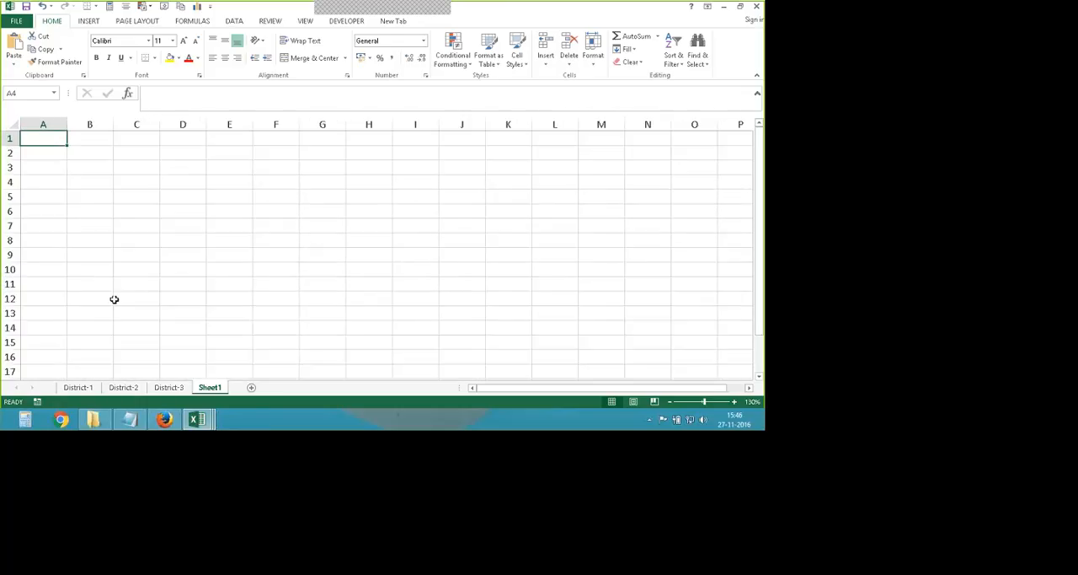
scroll(114, 299, "up", 1)
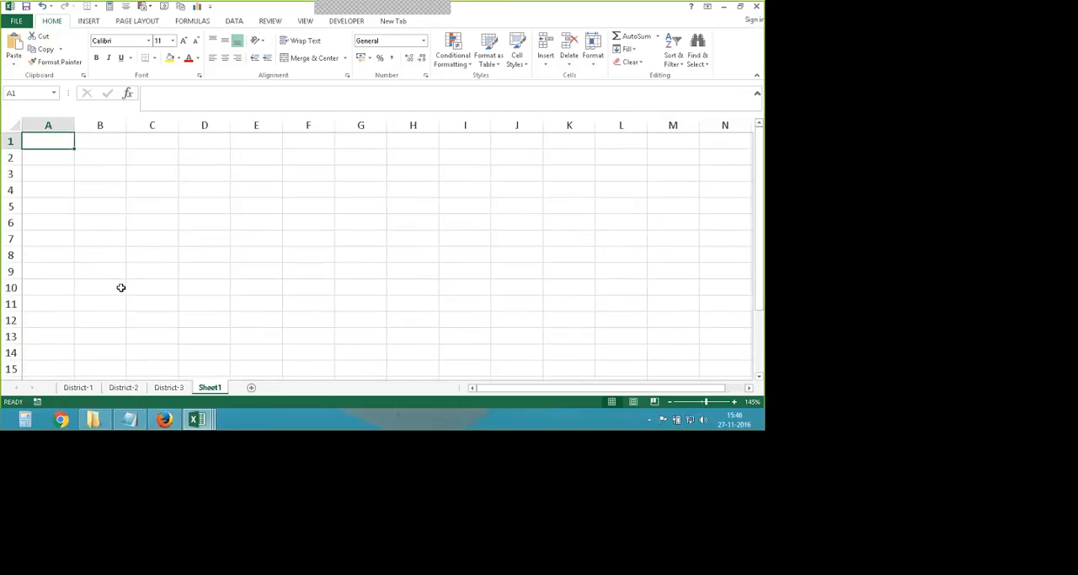
scroll(121, 288, "up", 2)
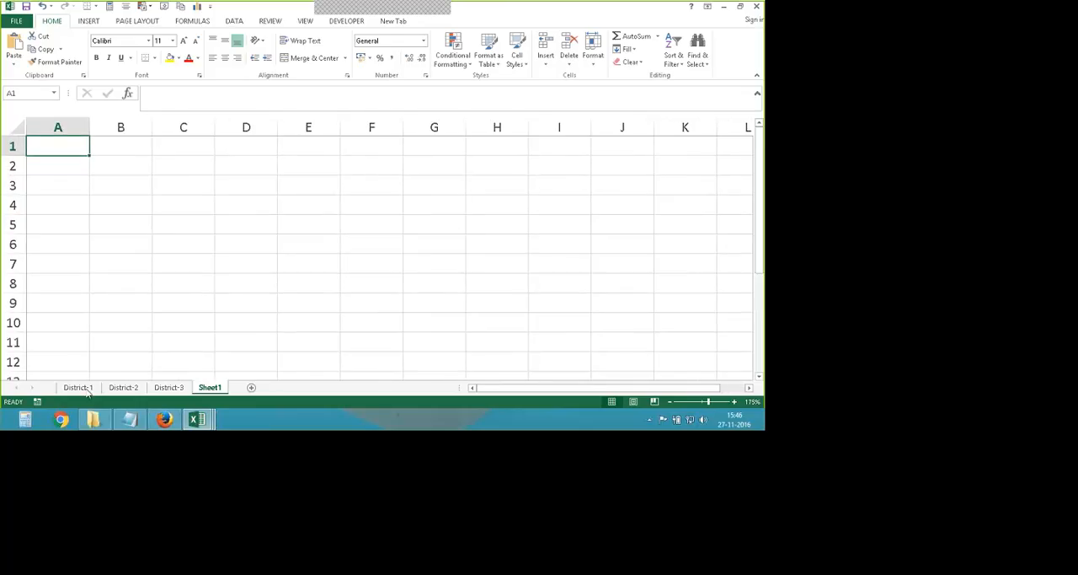
- Look over the District-1 table again and return to the blank Sheet1
key("ctrl+Page_Up")
key("ctrl+Page_Up")
key("ctrl+Page_Up")
left_click(158, 322)
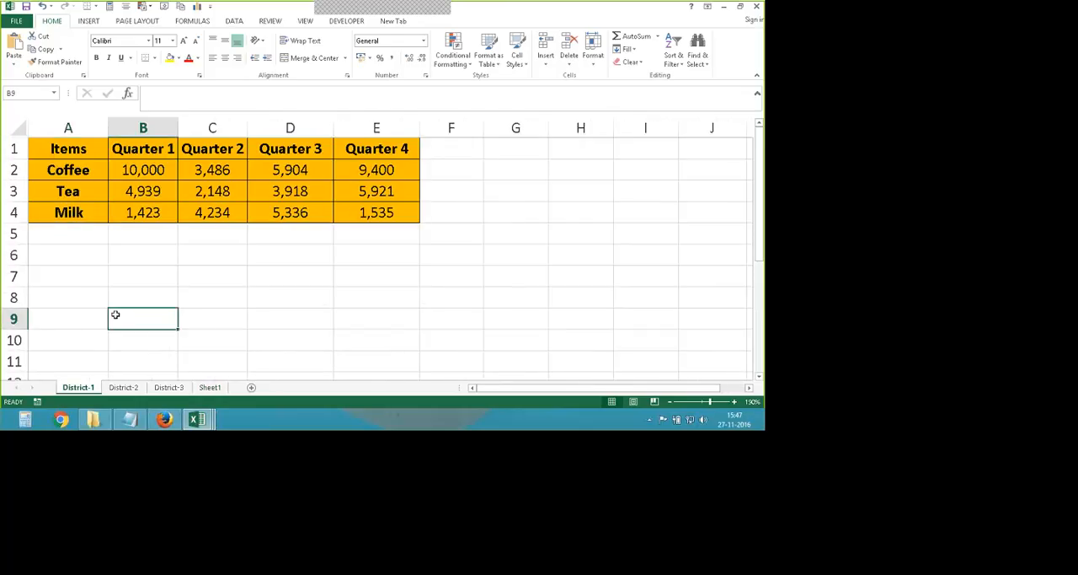
scroll(202, 331, "down", 1)
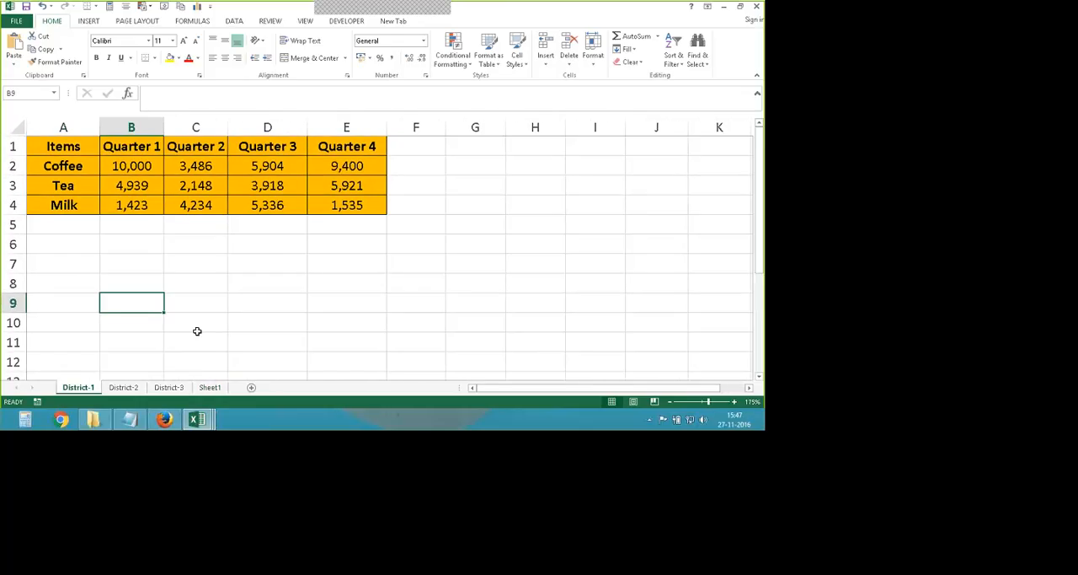
key("ctrl+Page_Down")
key("ctrl+Page_Down")
key("ctrl+Page_Down")
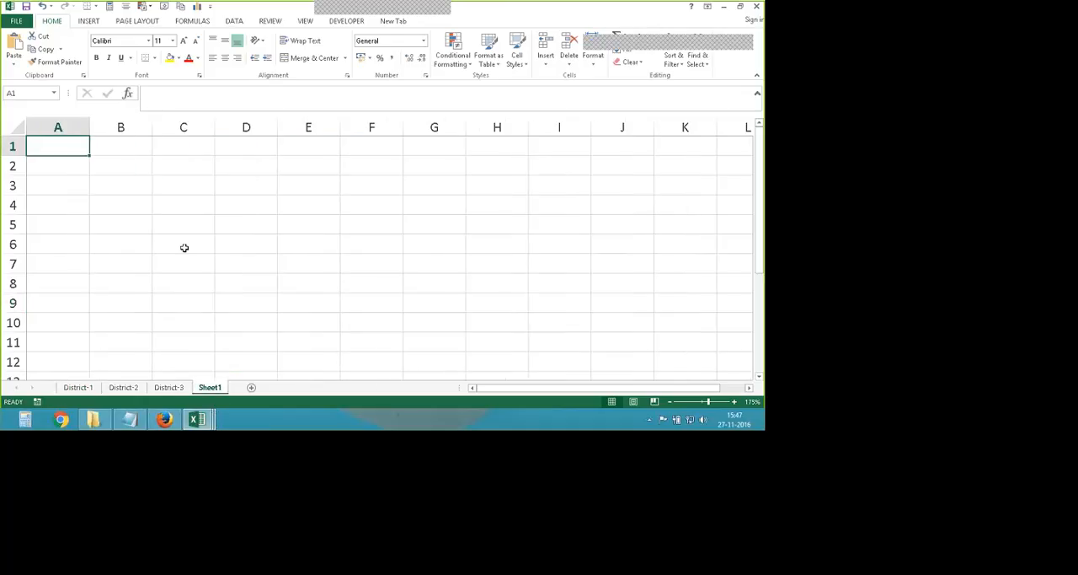
- Start a Consolidate operation at cell B3 of Sheet1 with Sum as the function
left_click(128, 167)
left_click(124, 194)
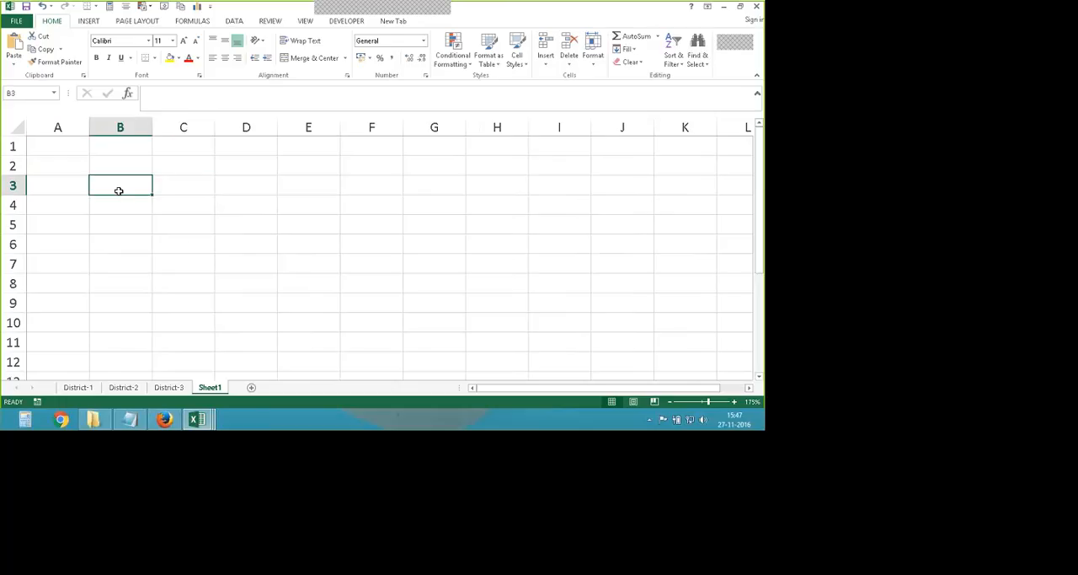
key("Right")
key("Right")
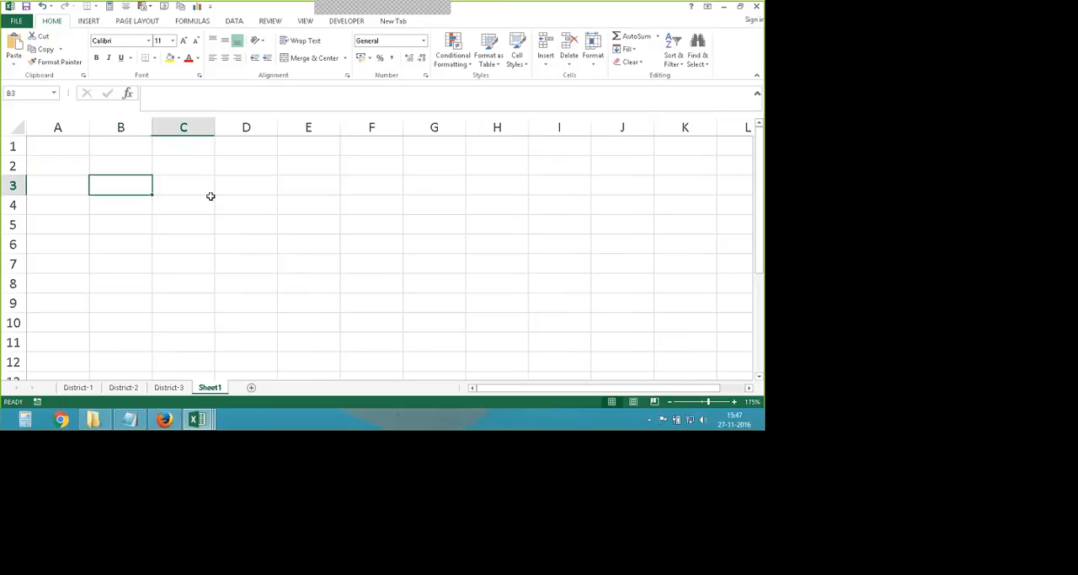
key("Left")
key("Left")
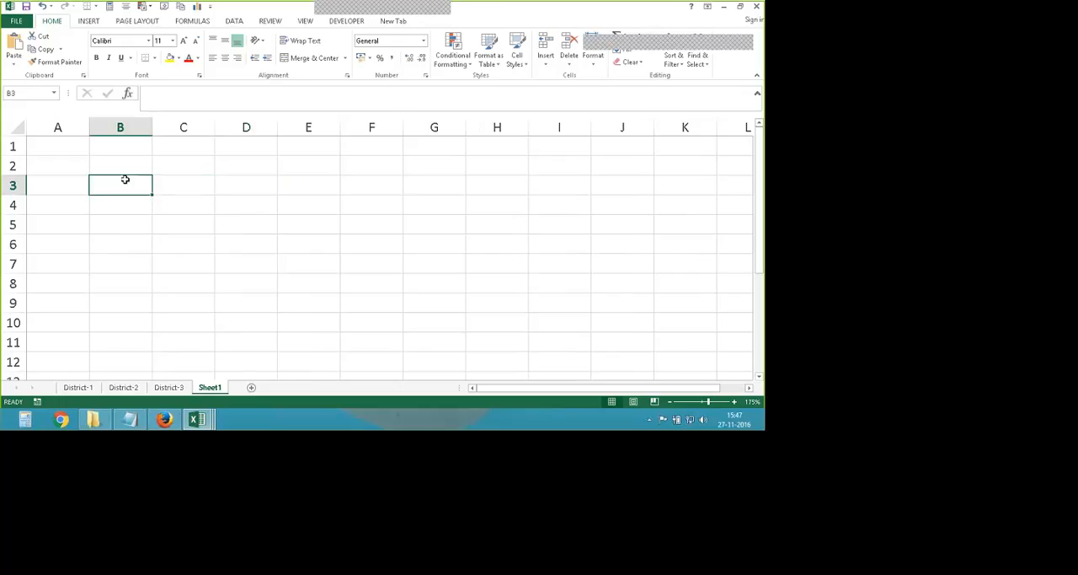
left_click(235, 20)
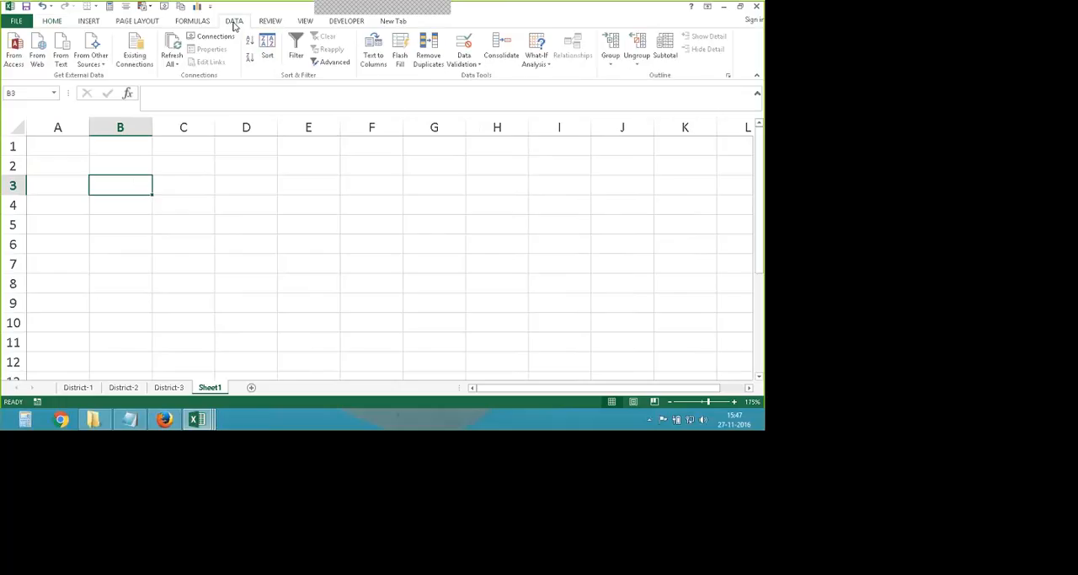
left_click(503, 48)
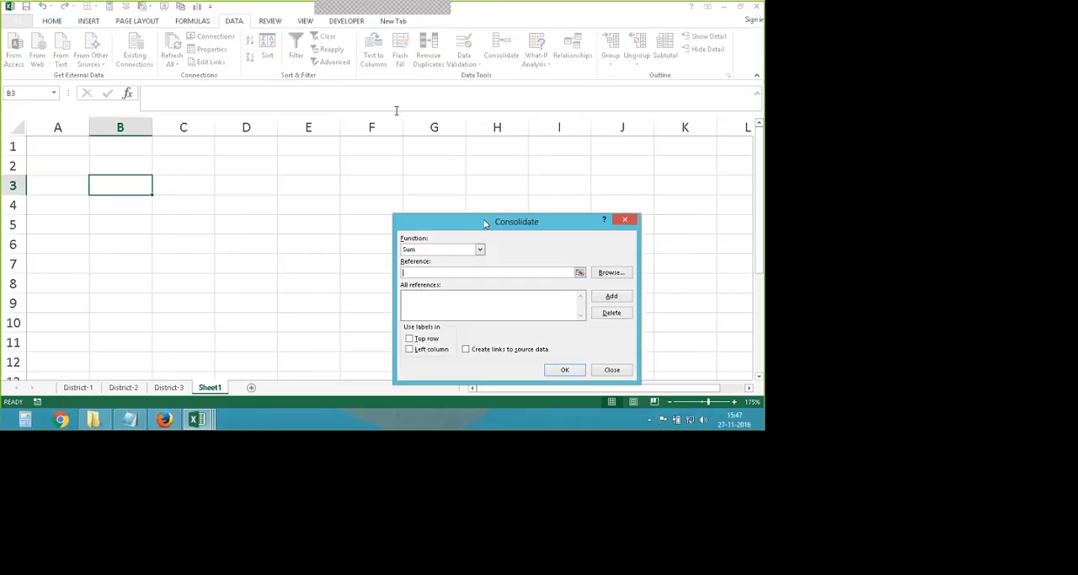
left_click_drag(480, 220, 419, 150)
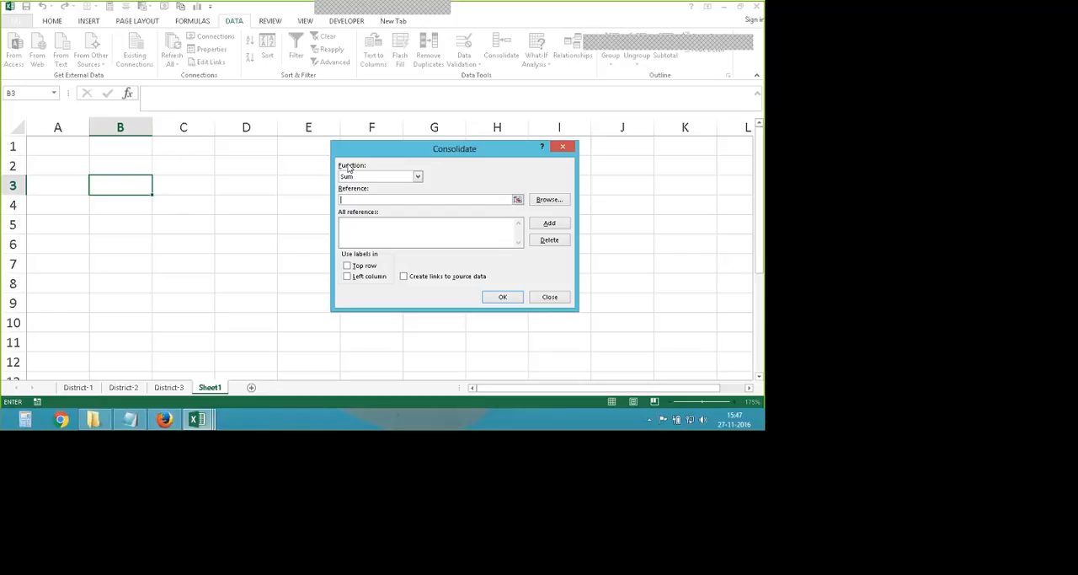
left_click(411, 179)
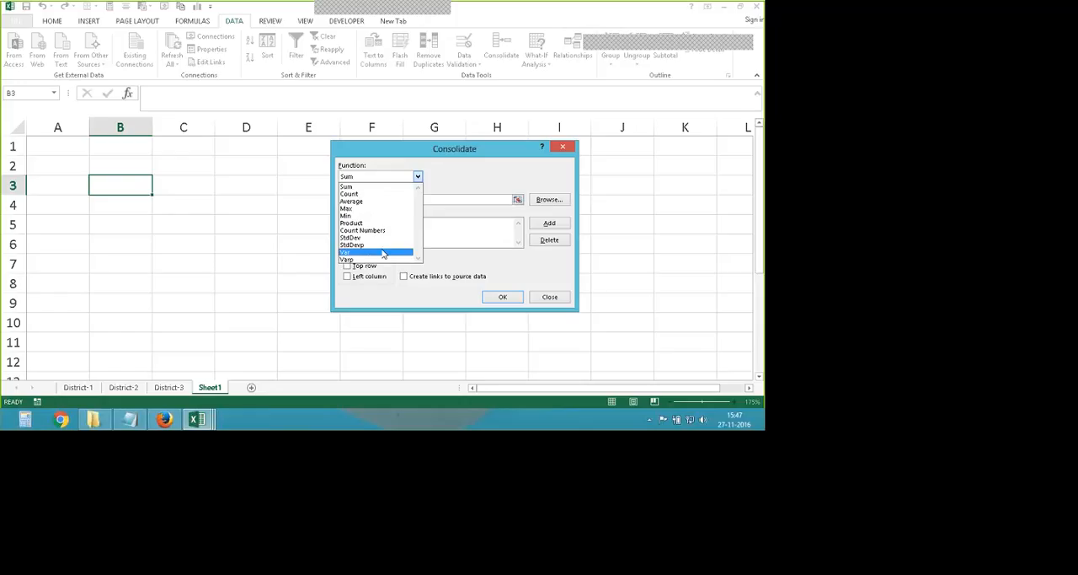
left_click(360, 188)
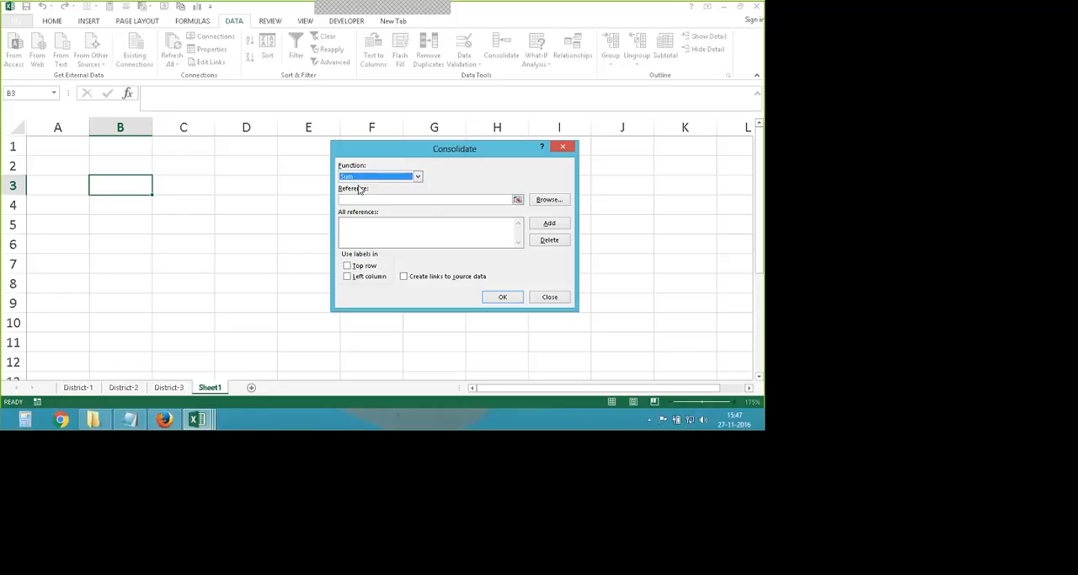
- Add the range A1:E4 of the District-1 sheet to the consolidation's list of references
left_click(353, 199)
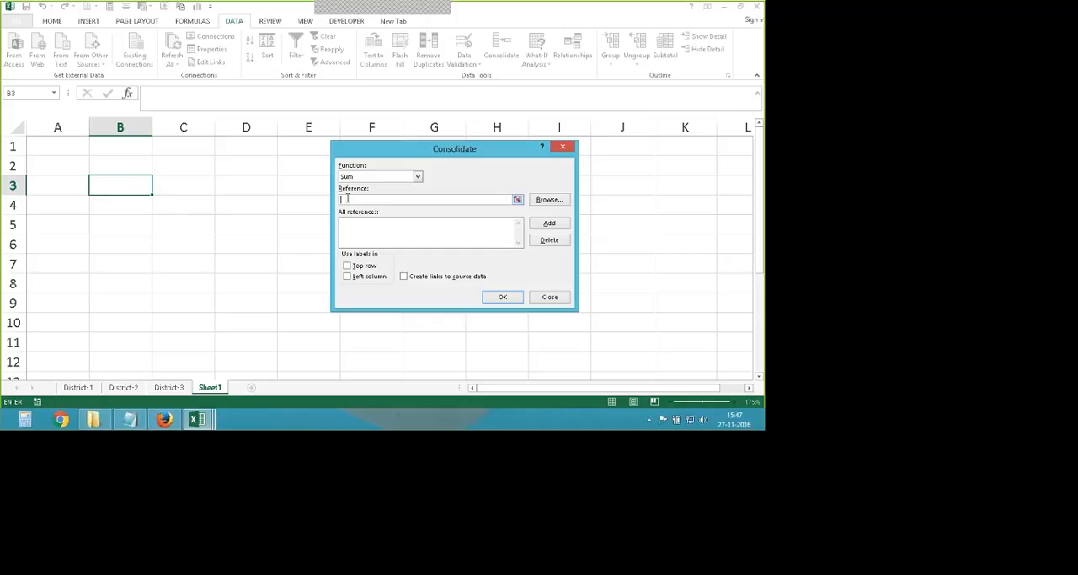
left_click(82, 392)
left_click_drag(373, 156, 432, 150)
left_click_drag(71, 147, 345, 206)
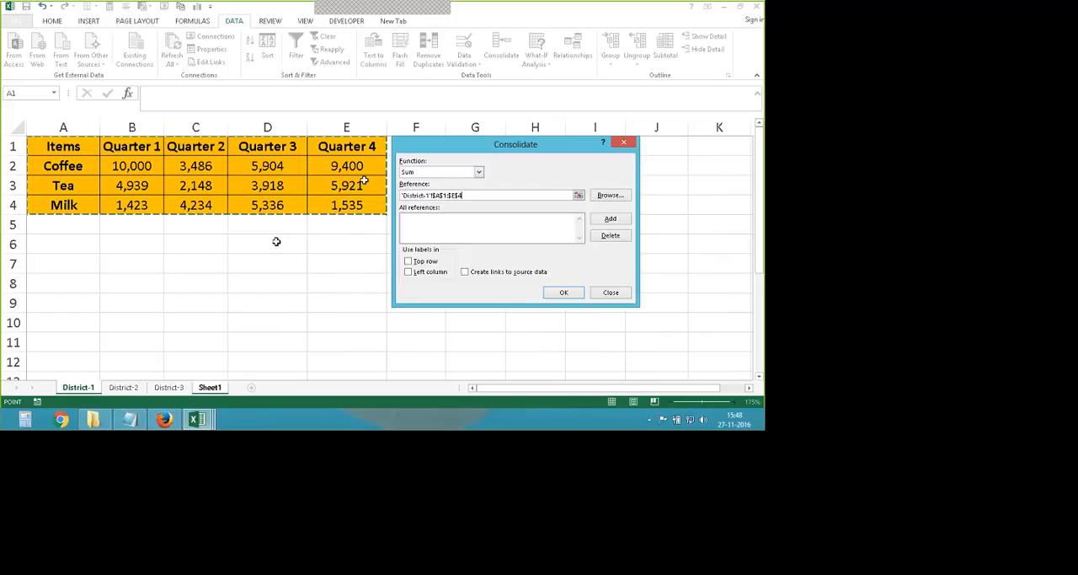
left_click_drag(425, 150, 438, 155)
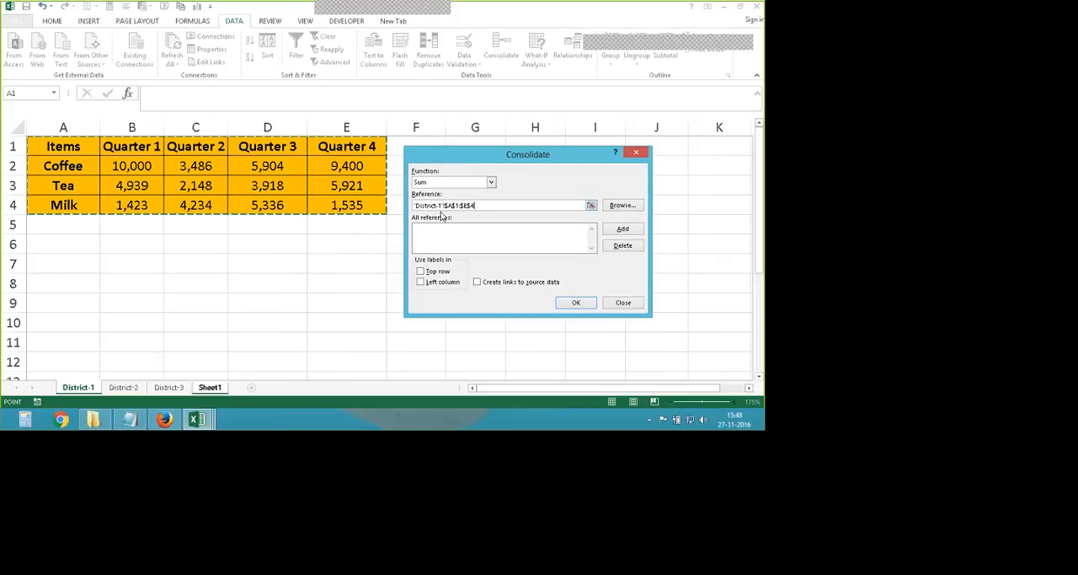
left_click_drag(476, 206, 414, 206)
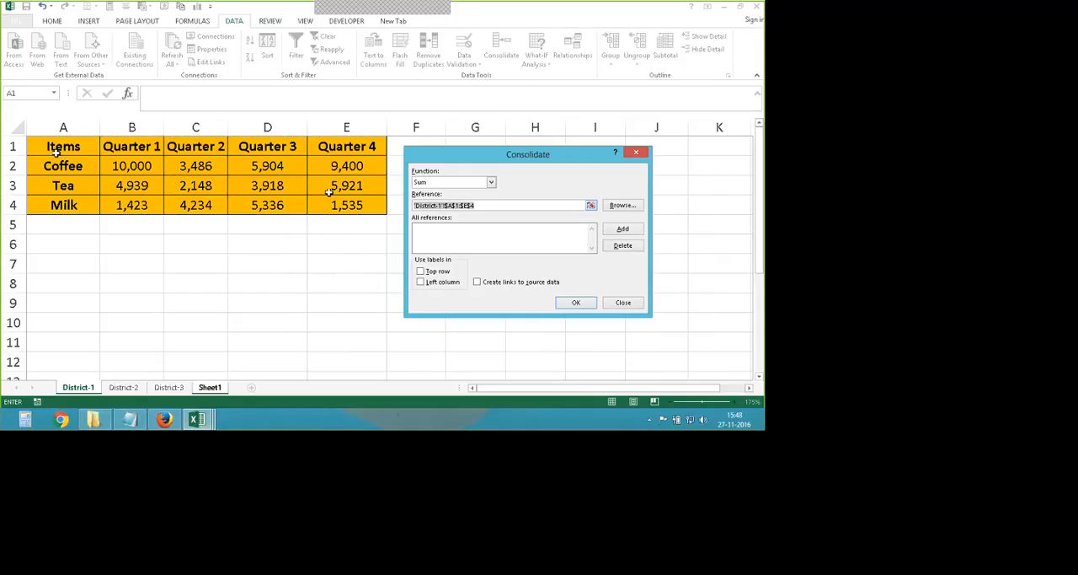
left_click(625, 229)
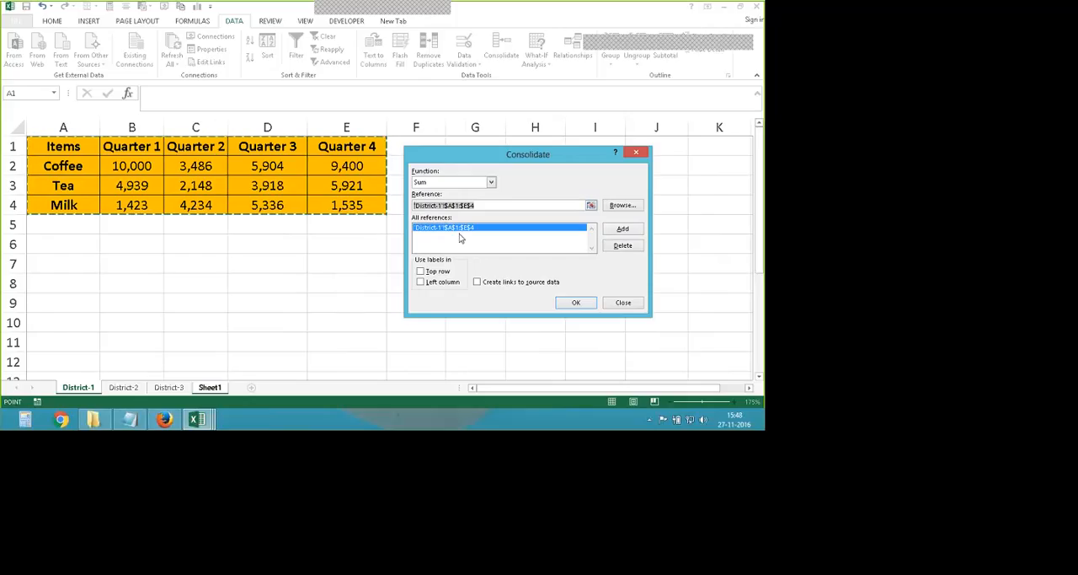
- Try consolidating the District-1 range with the range A1:E3 of District-2 without labels, and undo the result
left_click_drag(495, 208, 382, 207)
key("BackSpace")
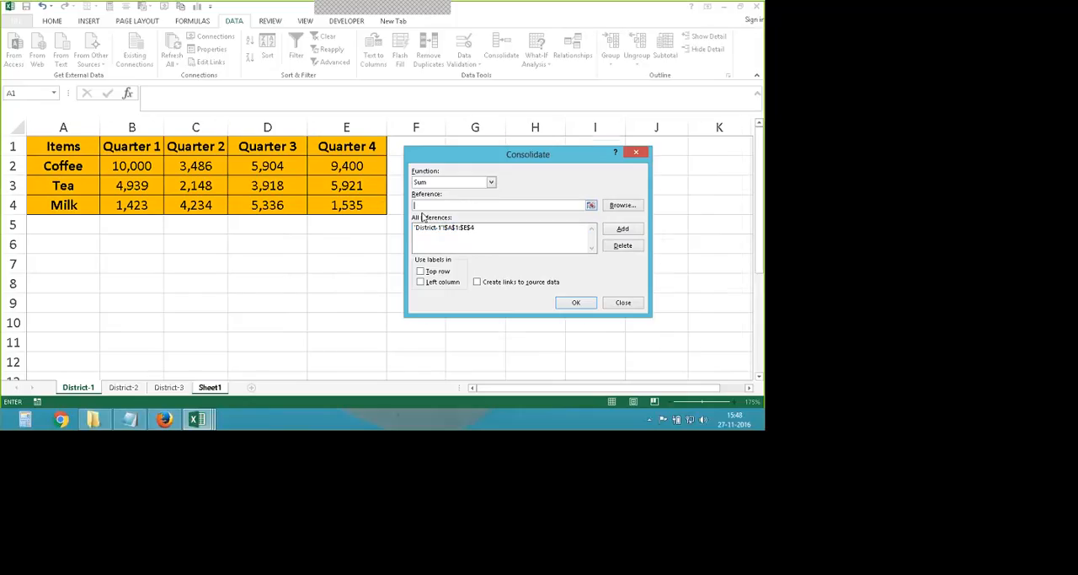
left_click(124, 388)
left_click_drag(442, 158, 487, 161)
left_click_drag(109, 153, 371, 204)
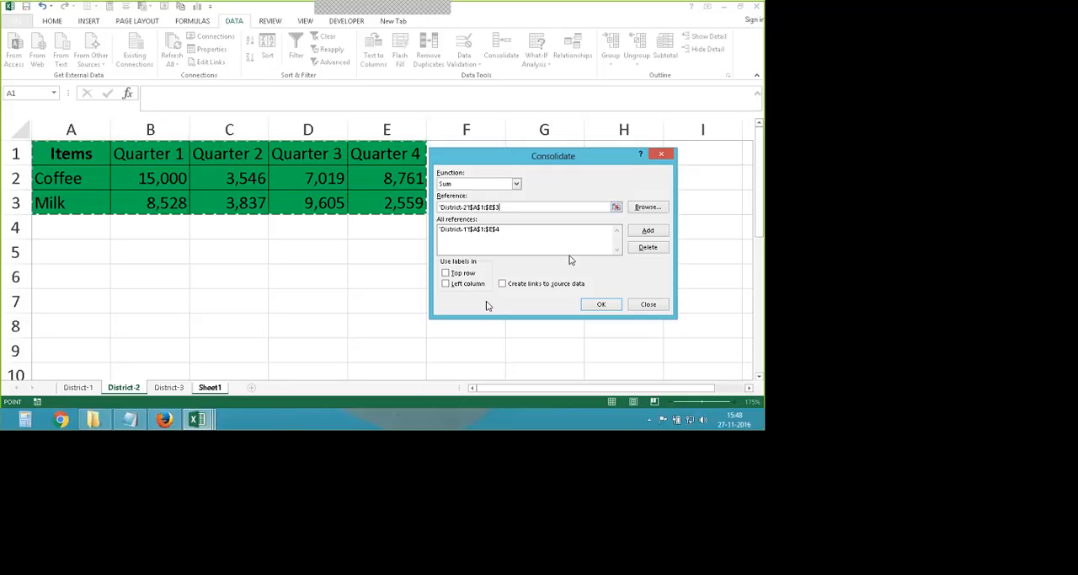
left_click(589, 305)
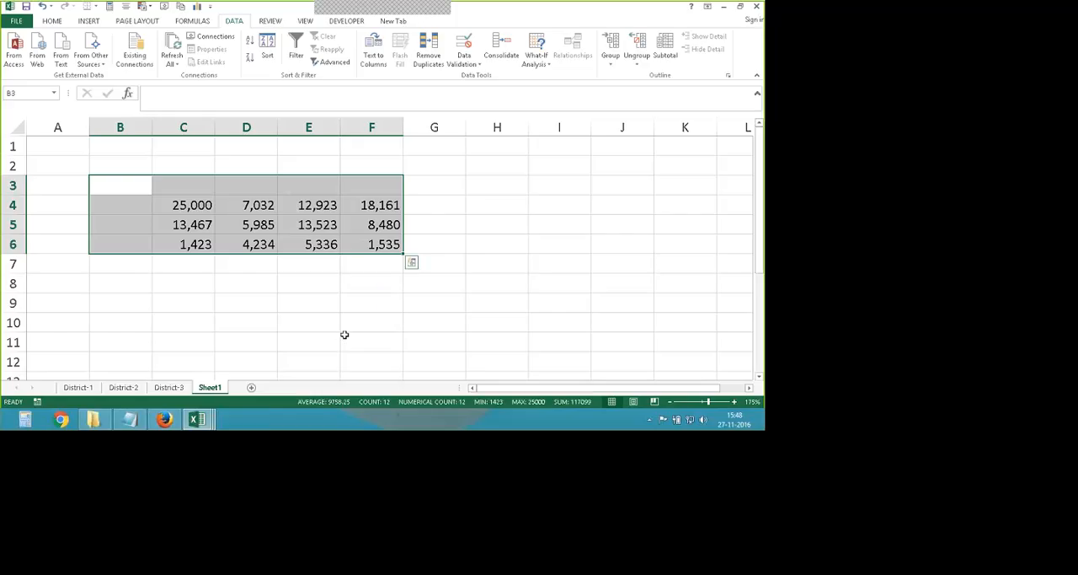
key("ctrl+z")
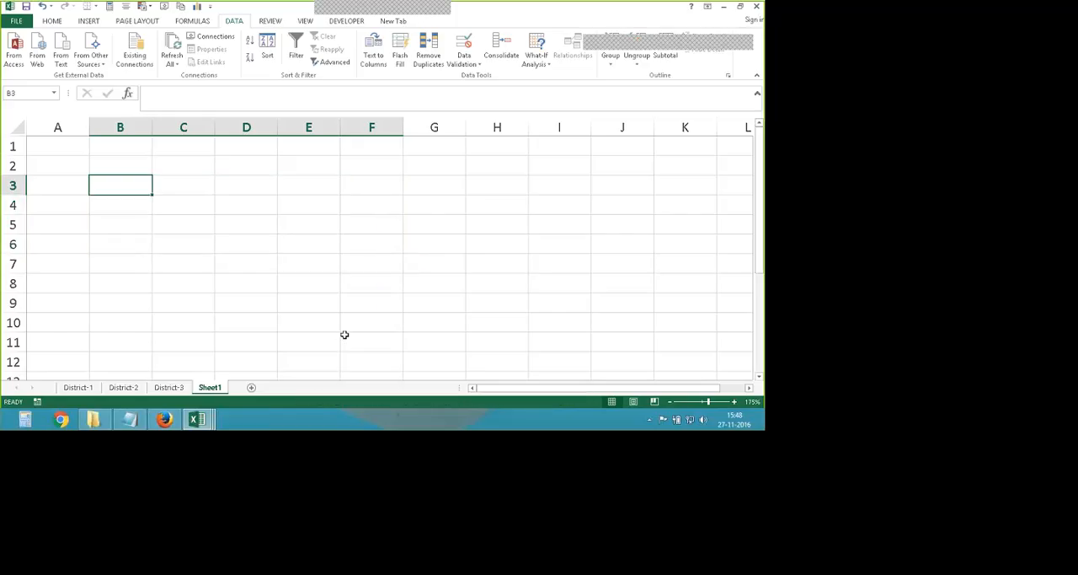
- Delete the District-2 and District-1 ranges from the Consolidate reference list
left_click(464, 46)
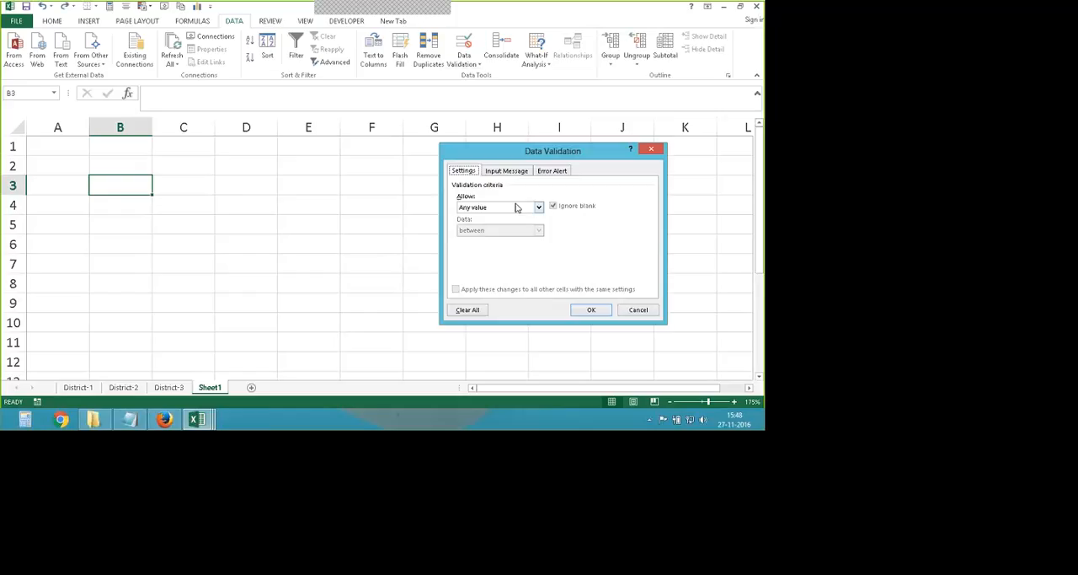
left_click(627, 307)
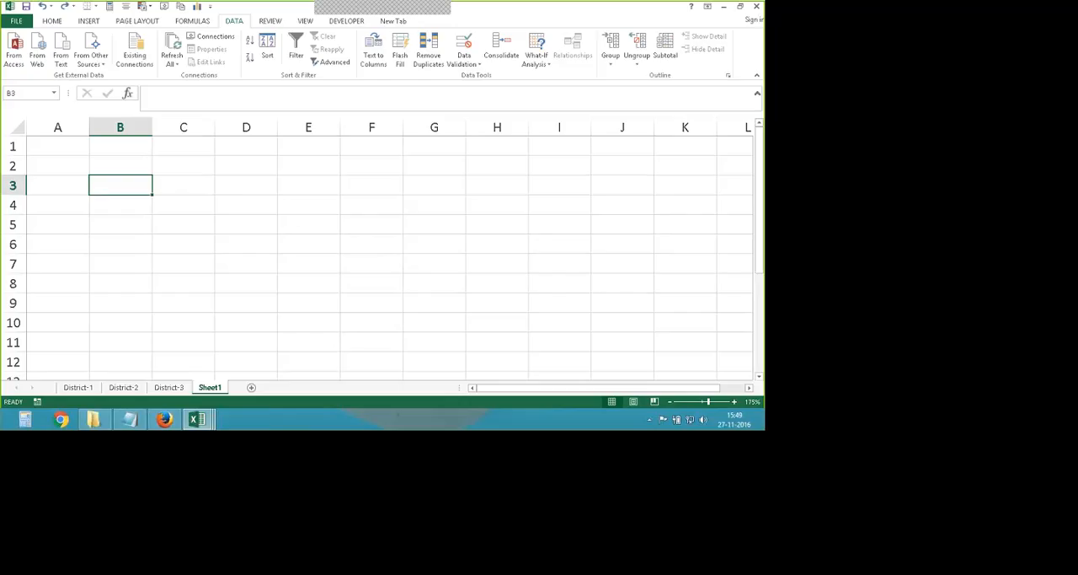
left_click(502, 50)
left_click(504, 237)
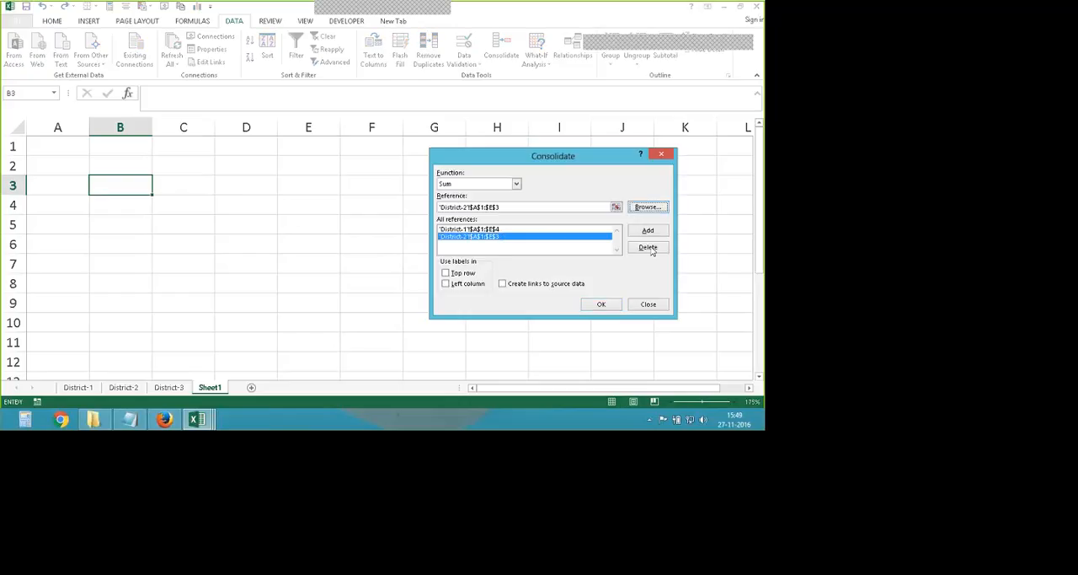
left_click(648, 247)
left_click(480, 229)
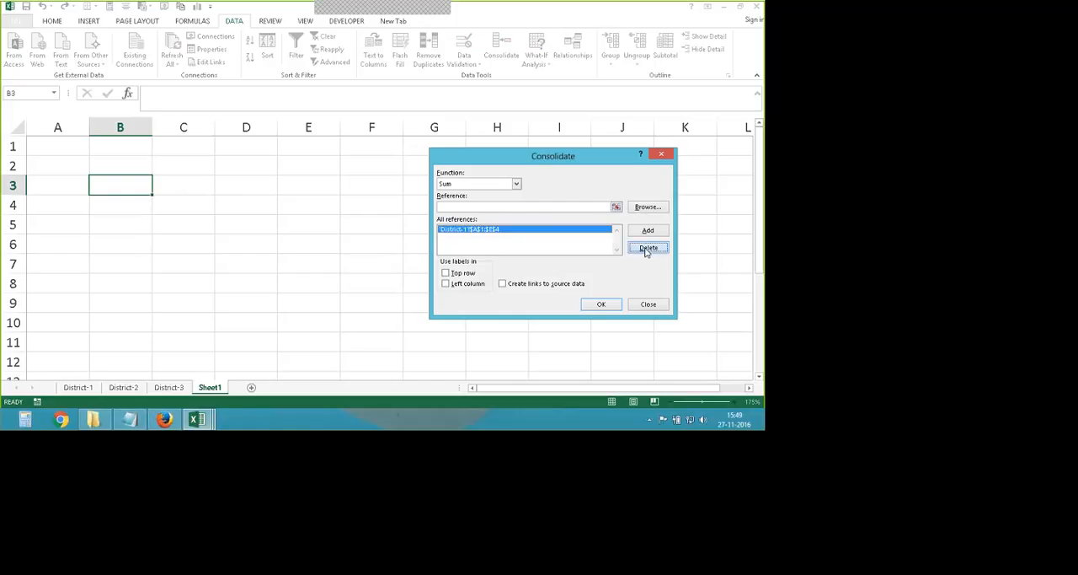
left_click(648, 246)
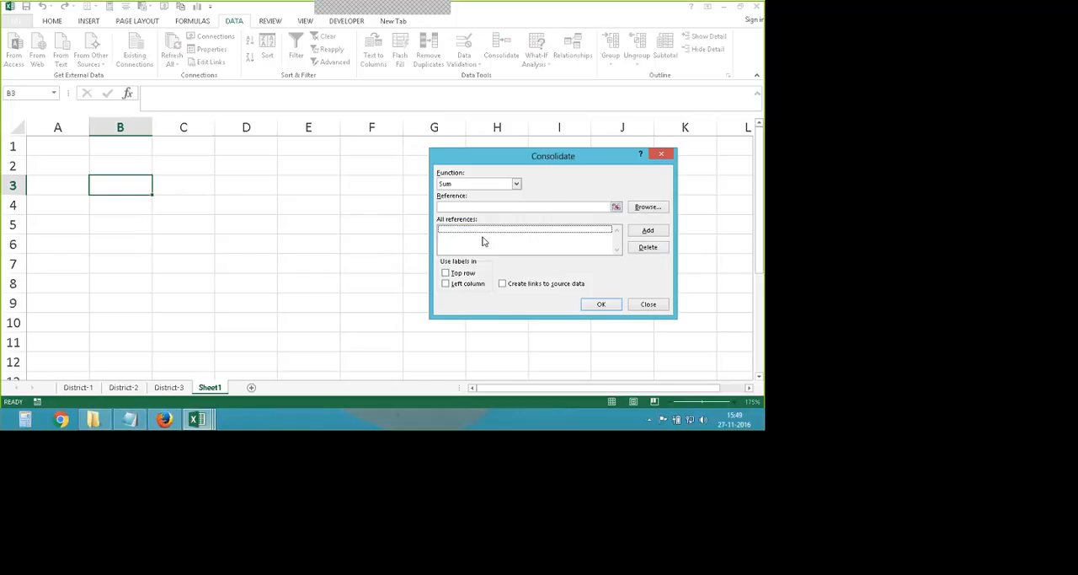
- Keep Sum as the function and add the range A1:E4 of District-1 to the consolidation references
left_click(483, 184)
left_click(482, 194)
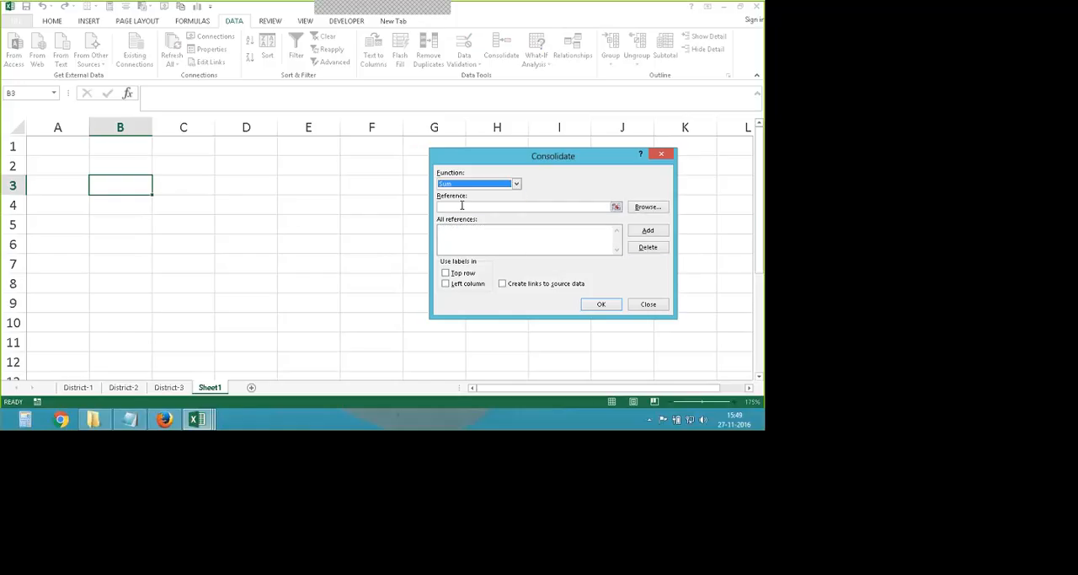
left_click(461, 206)
left_click(78, 387)
left_click_drag(63, 145, 346, 205)
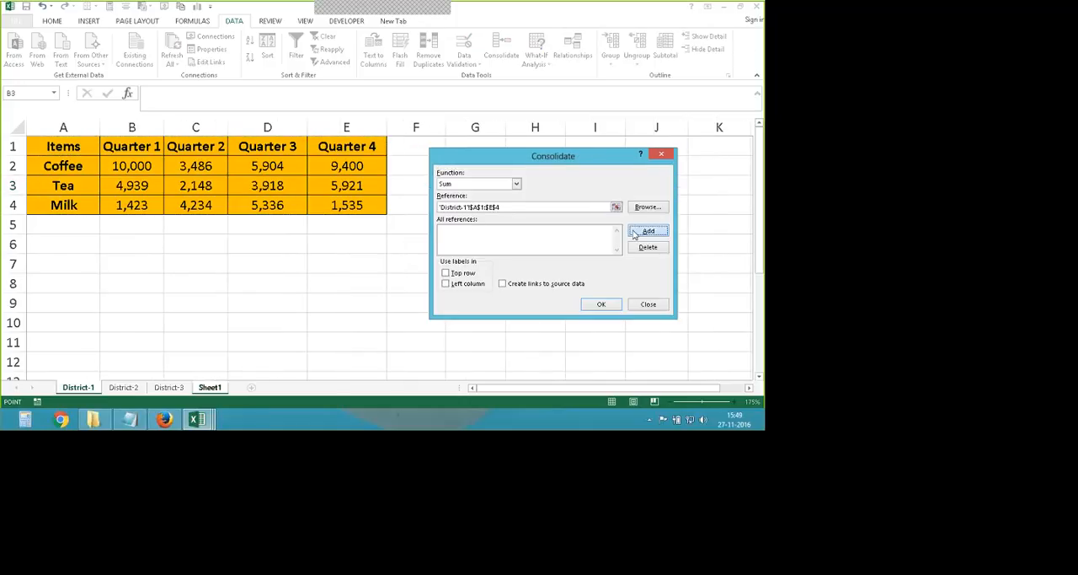
left_click(648, 231)
- Add the range A1:E3 of the District-2 sheet to the consolidation references
left_click(509, 206)
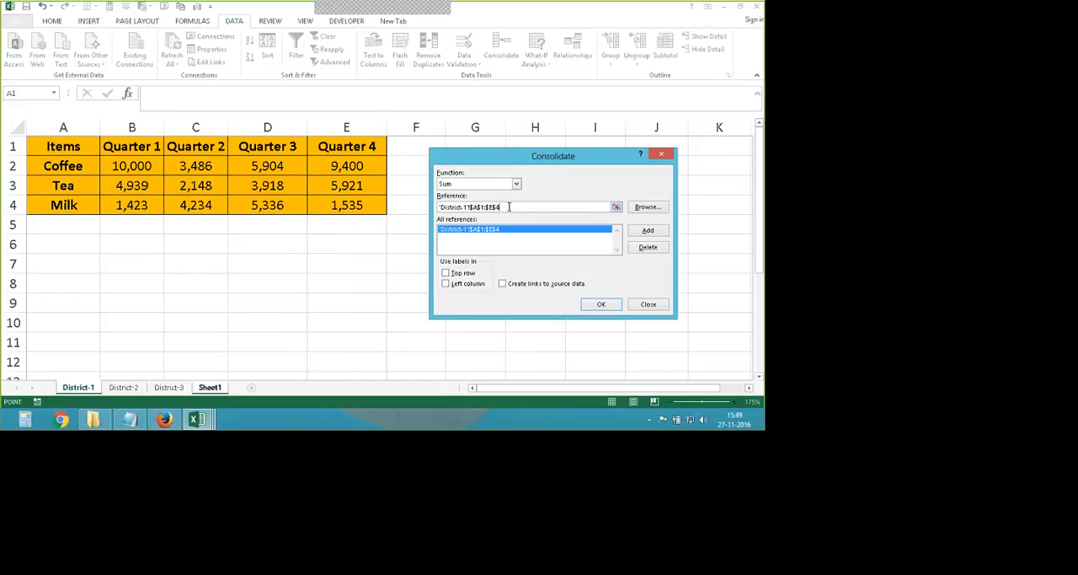
left_click(123, 387)
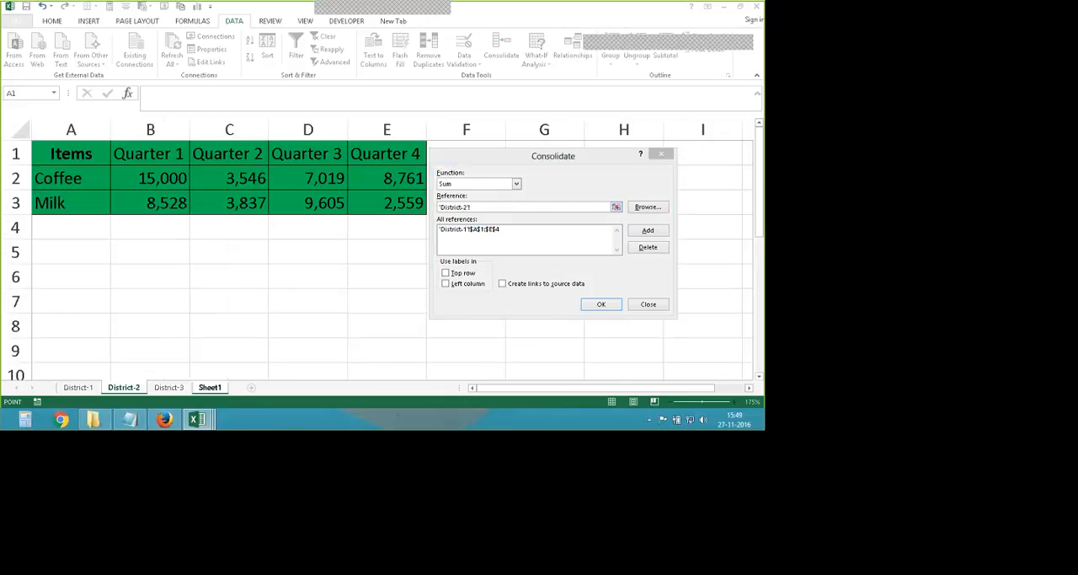
left_click_drag(51, 153, 391, 203)
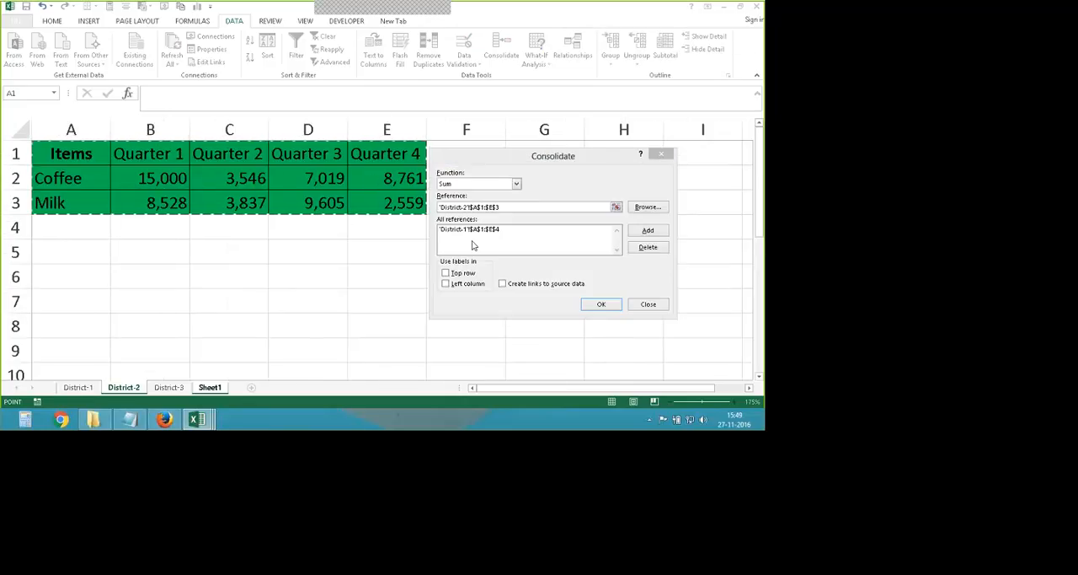
left_click(633, 232)
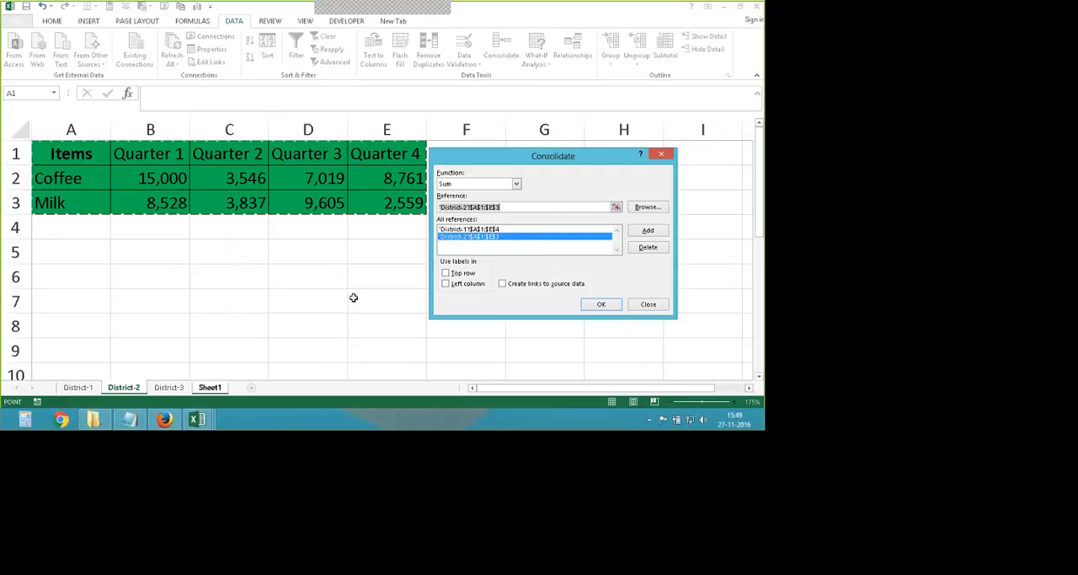
- Add the range A1:D4 of the District-3 sheet to the consolidation references
left_click(522, 206)
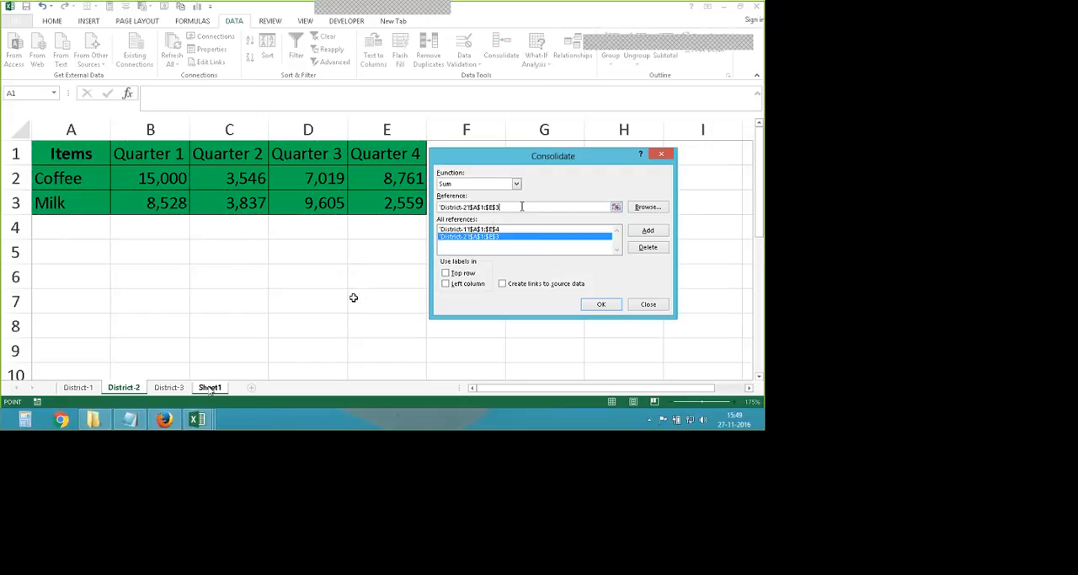
left_click(169, 388)
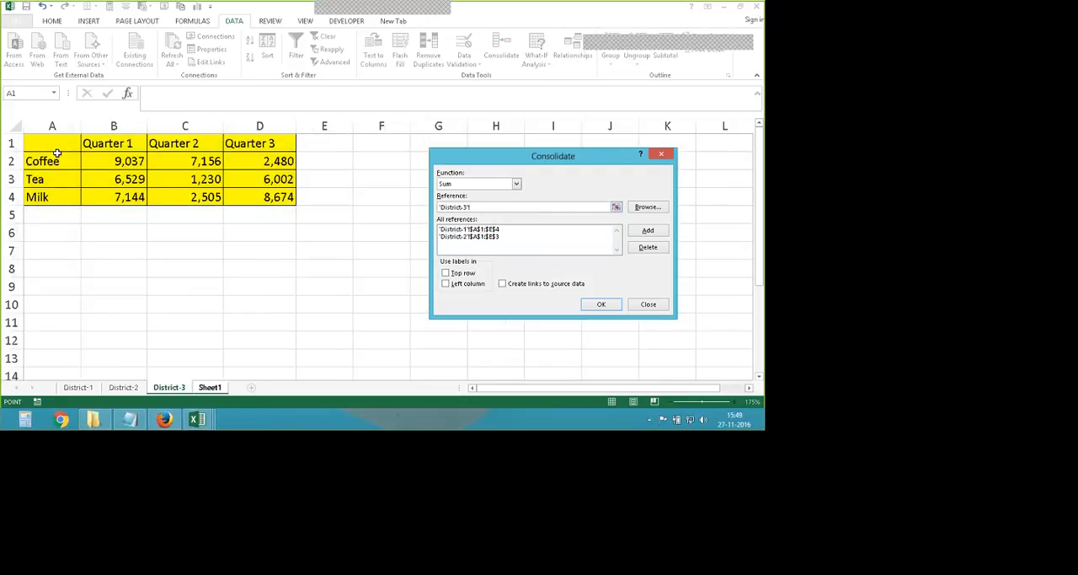
left_click_drag(57, 152, 268, 200)
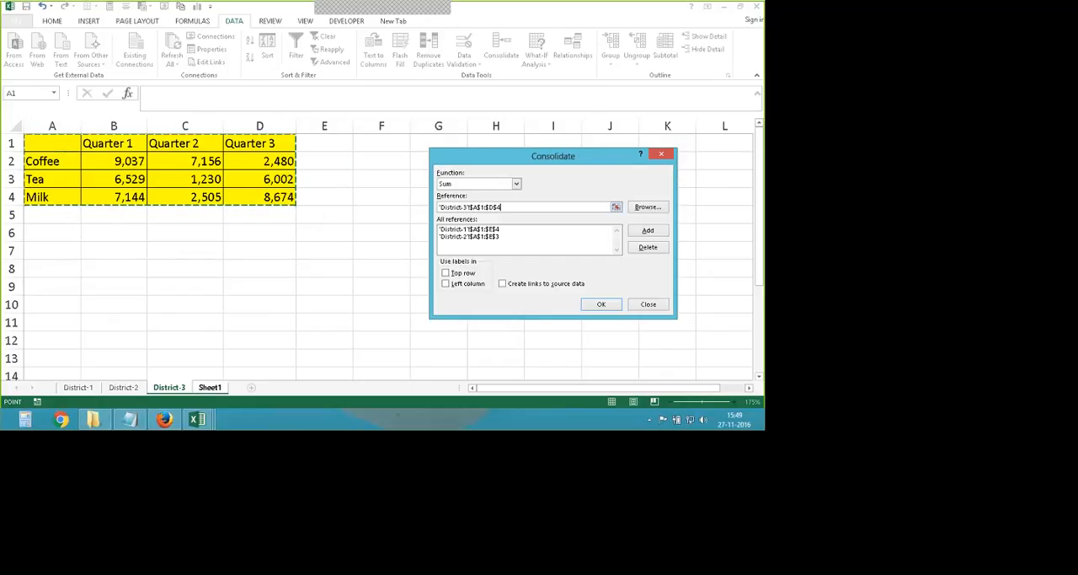
left_click(645, 231)
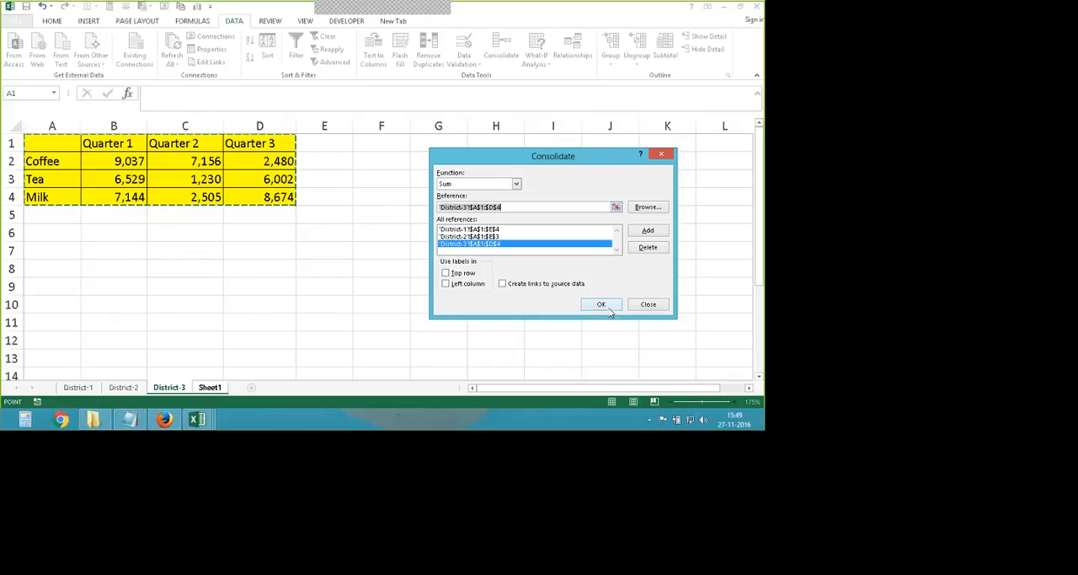
- Turn on top row labels, consolidate the three ranges on Sheet1, and undo the resulting table
left_click(459, 273)
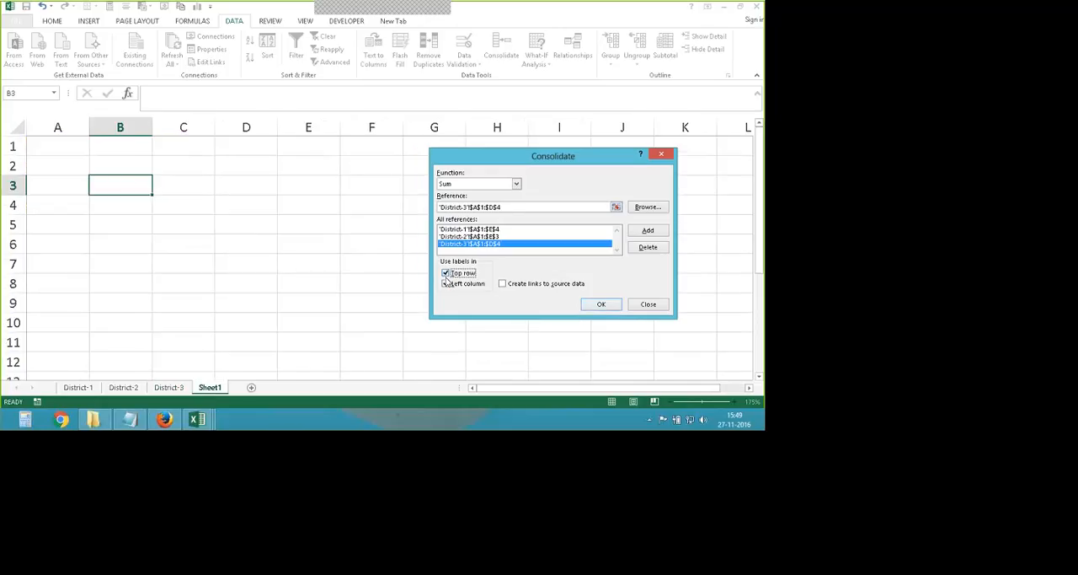
left_click(448, 274)
left_click(447, 274)
left_click(602, 305)
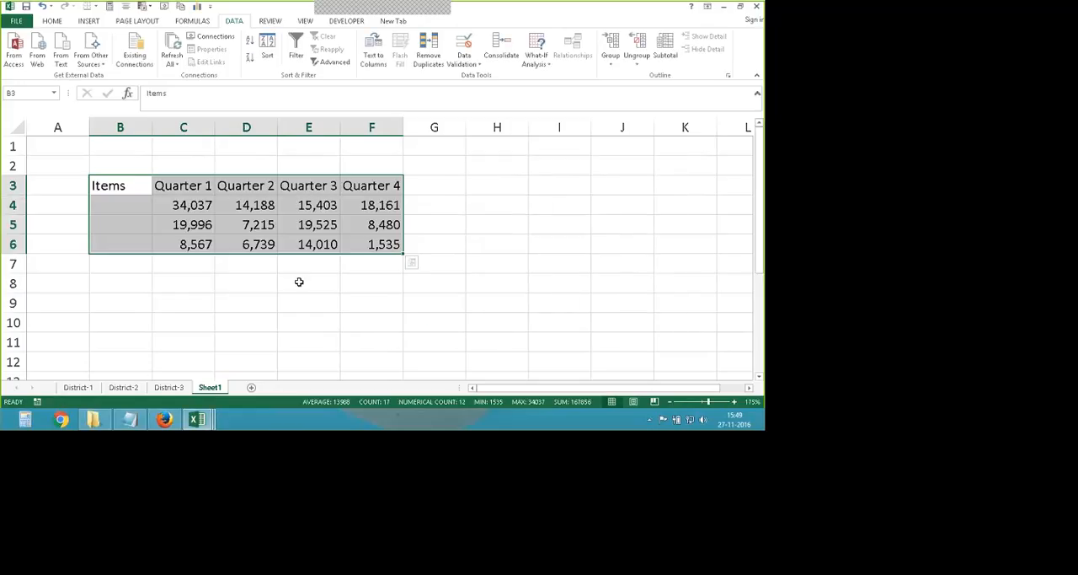
key("ctrl+z")
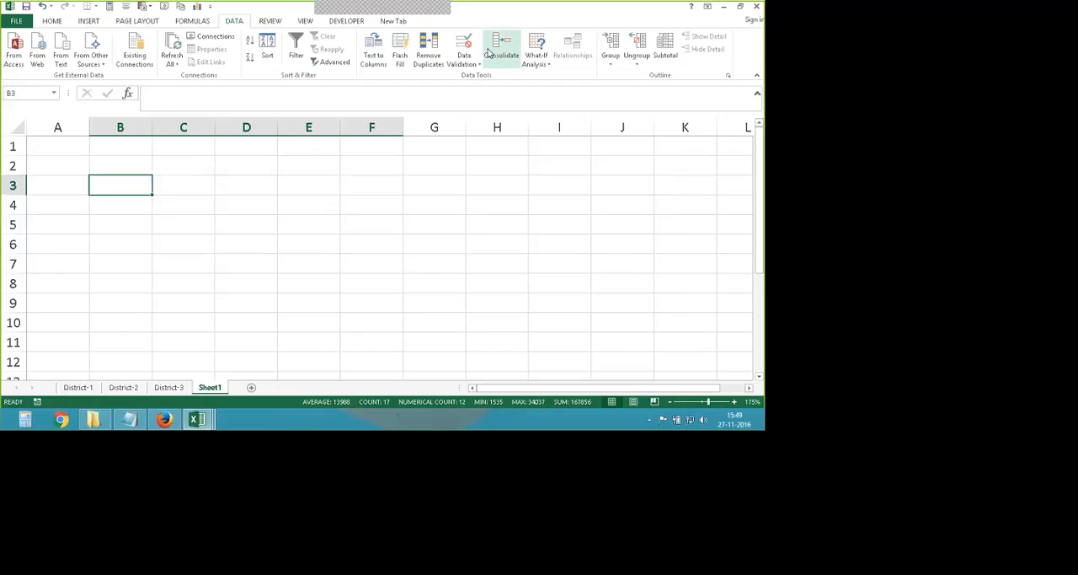
- Consolidate the three district ranges at B3 of Sheet1 again, using both top row and left column labels
left_click(497, 49)
left_click(461, 284)
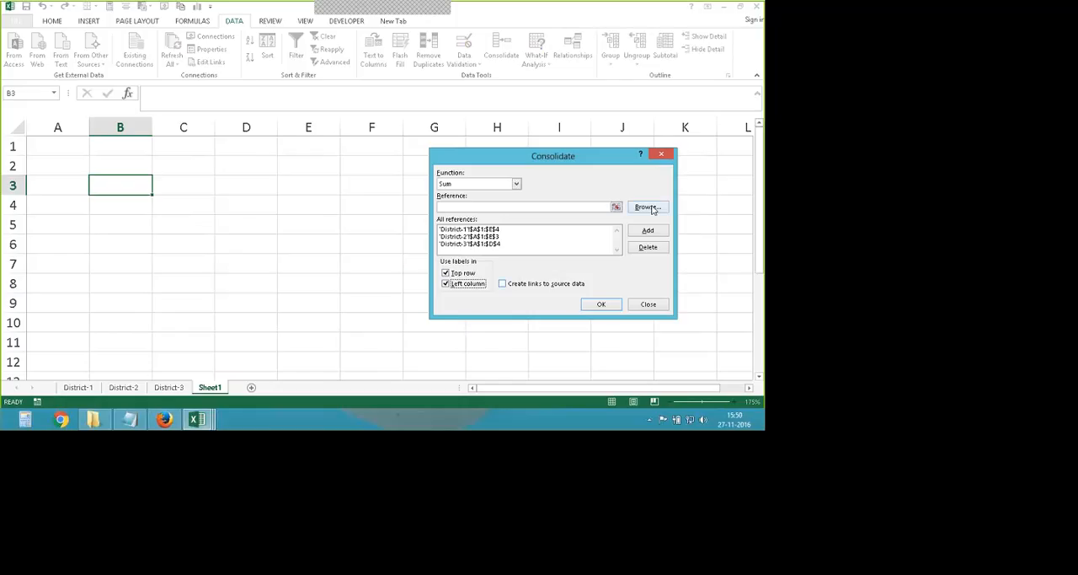
left_click(601, 304)
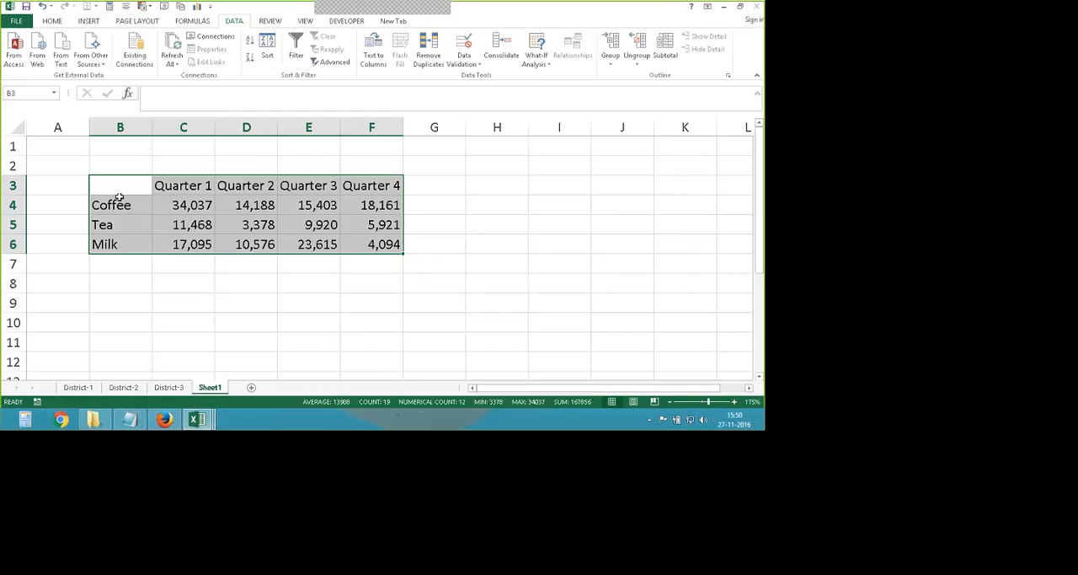
- Check the consolidated table's item labels and Quarter 4 figures against the three district sheets
left_click(118, 206)
left_click(108, 243)
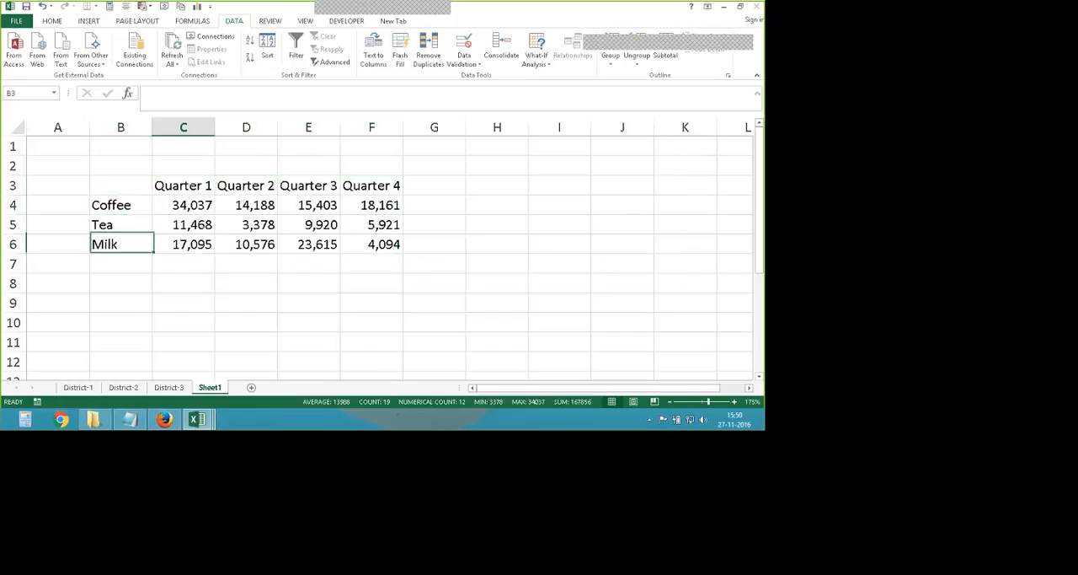
left_click(372, 205)
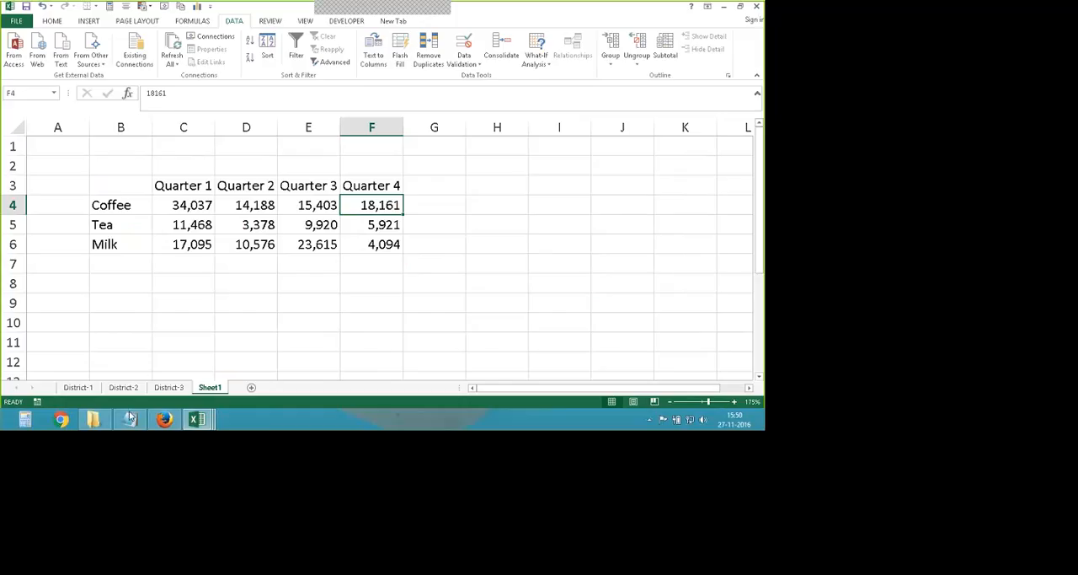
left_click(169, 386)
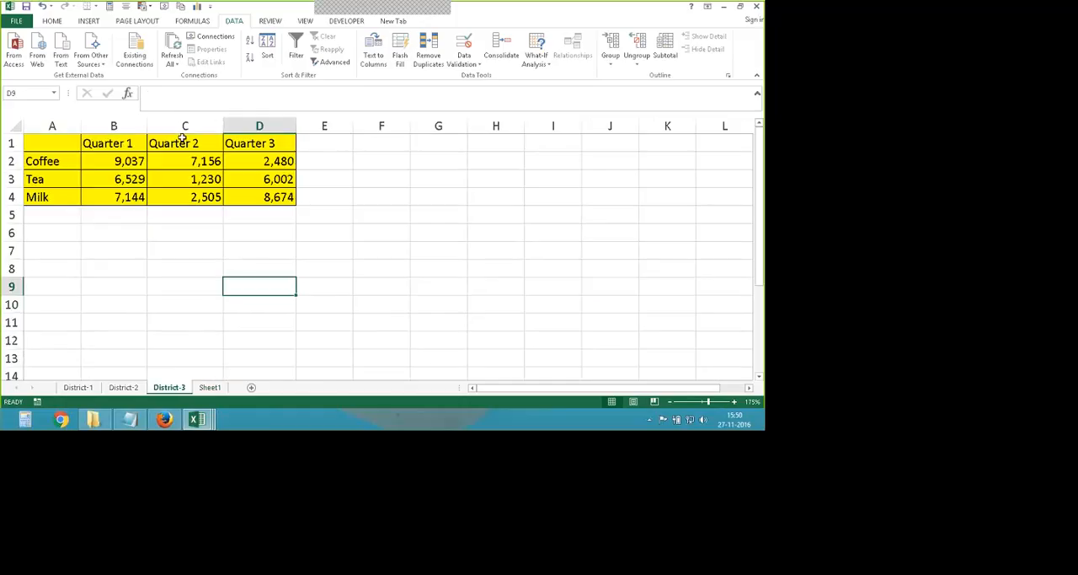
left_click(123, 387)
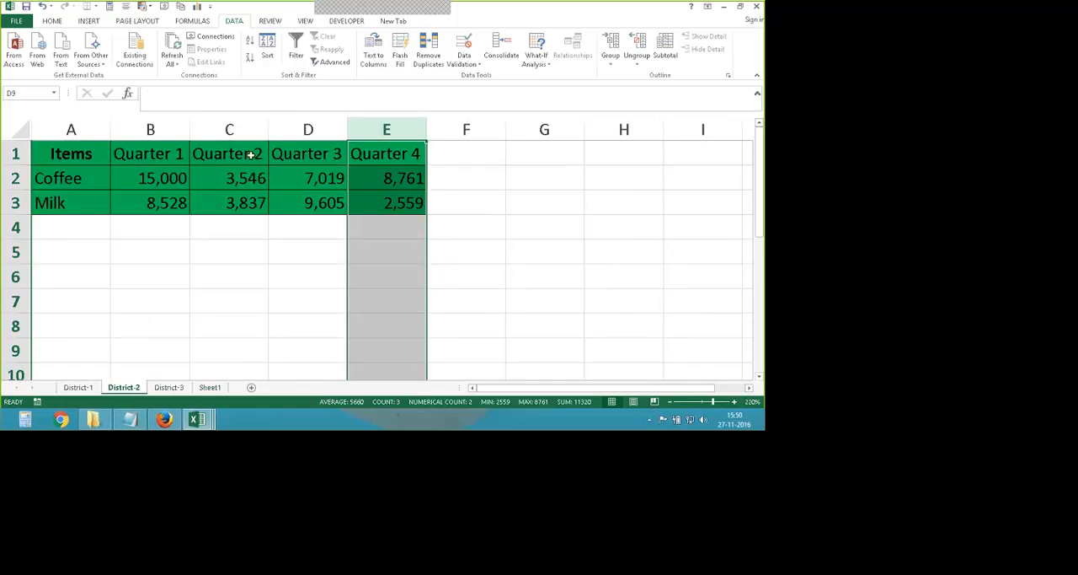
left_click(78, 386)
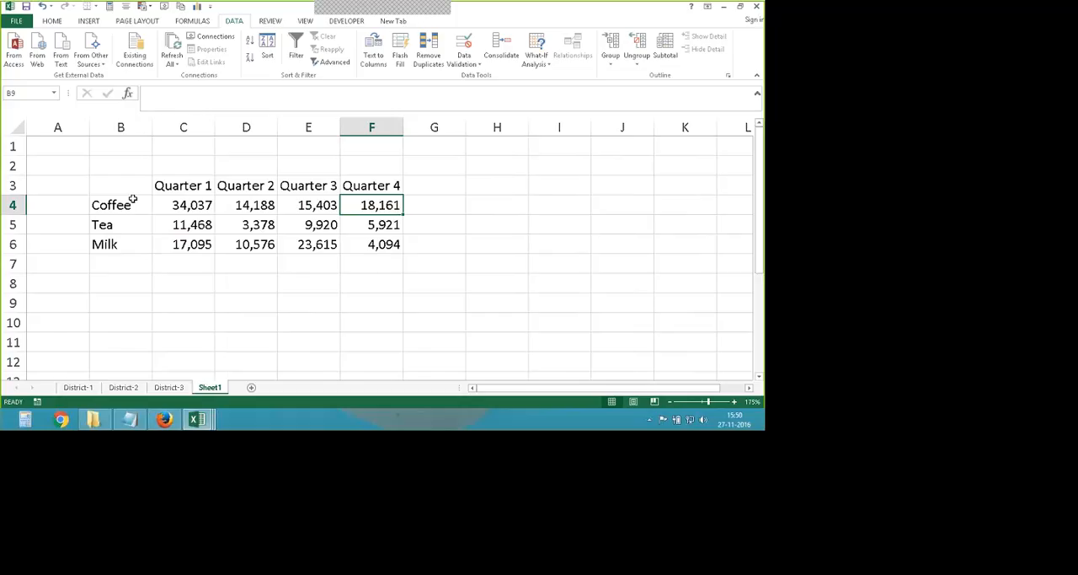
- Fill the consolidated table B3:F6 on Sheet1 with yellow
left_click_drag(121, 185, 374, 244)
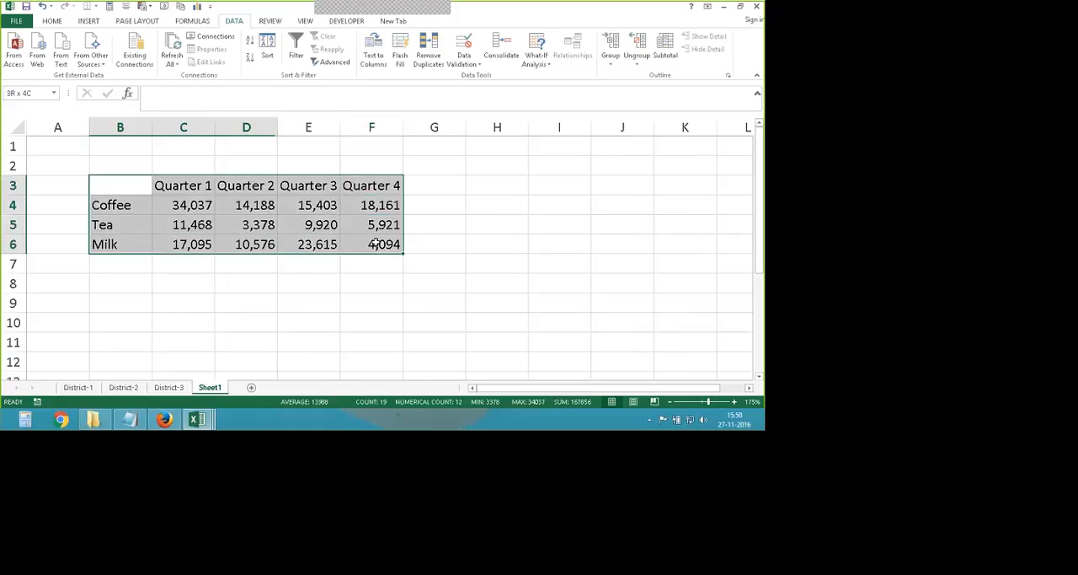
left_click(52, 20)
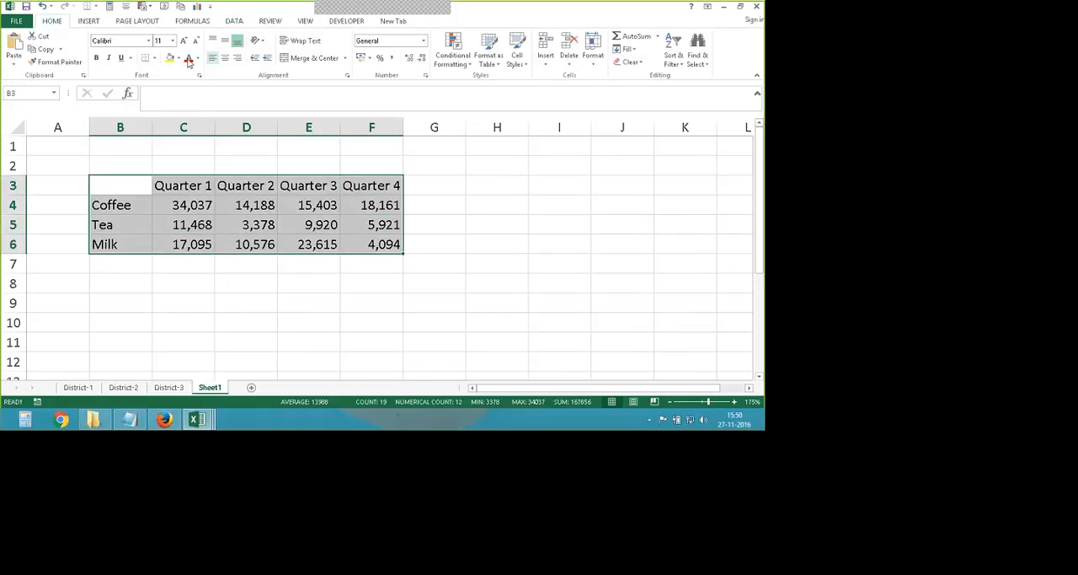
left_click(172, 58)
left_click(436, 206)
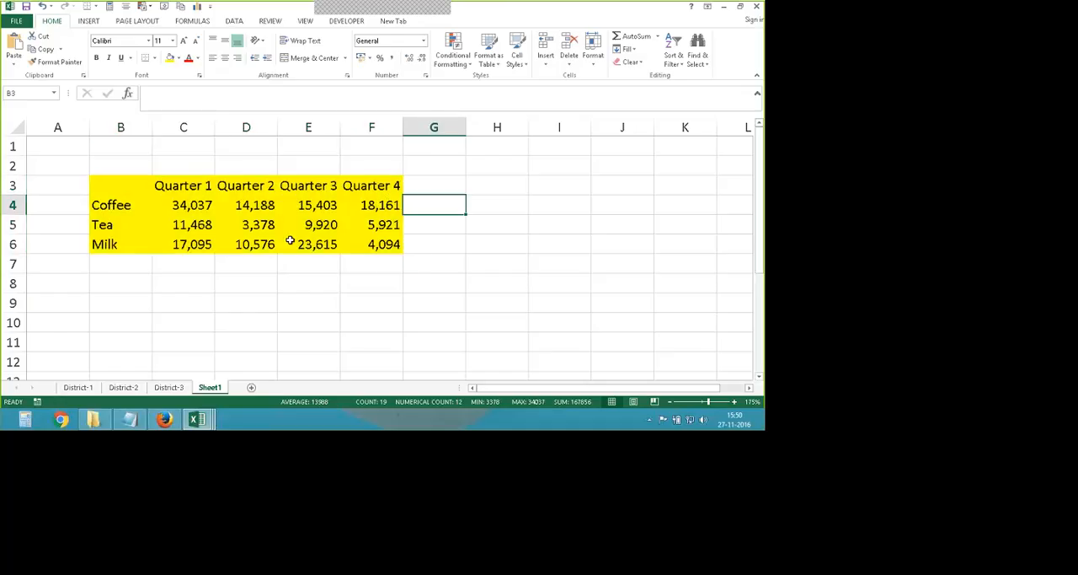
- Check the consolidated Quarter 1 Coffee total in C4 of Sheet1 against the Coffee figures on the three district sheets
left_click(200, 207)
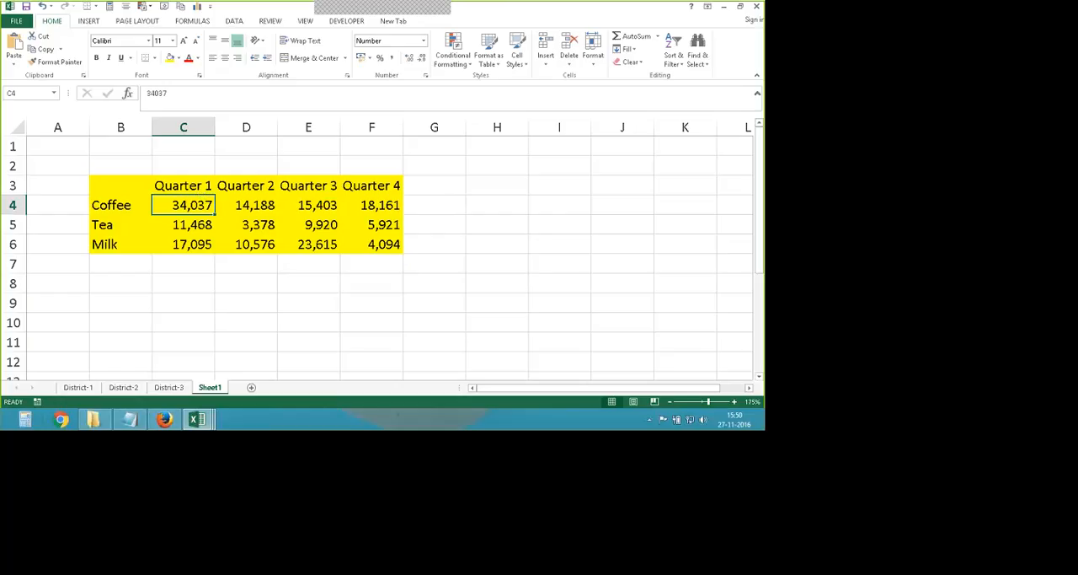
left_click(78, 388)
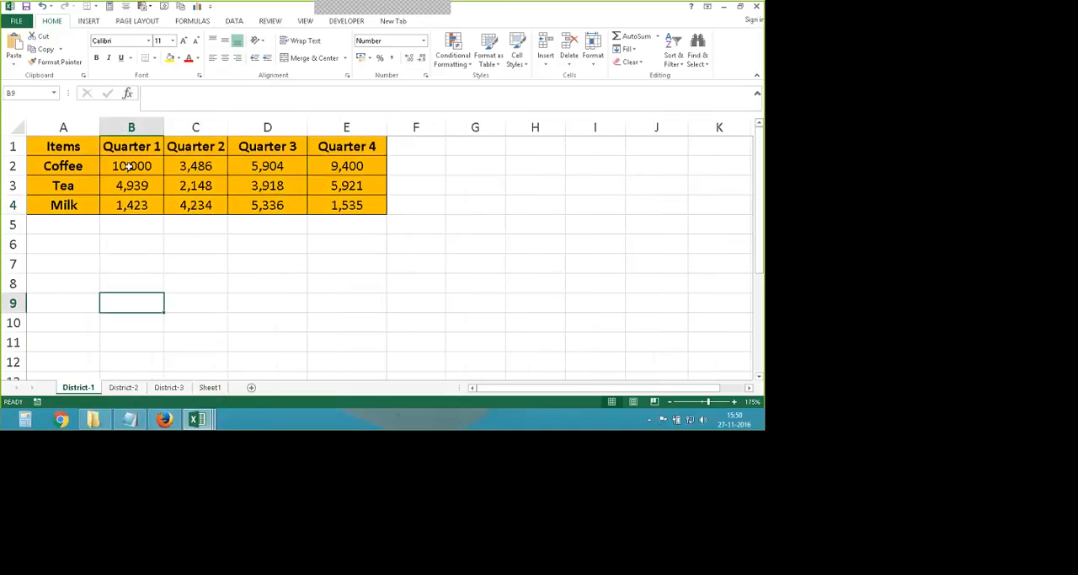
left_click(123, 387)
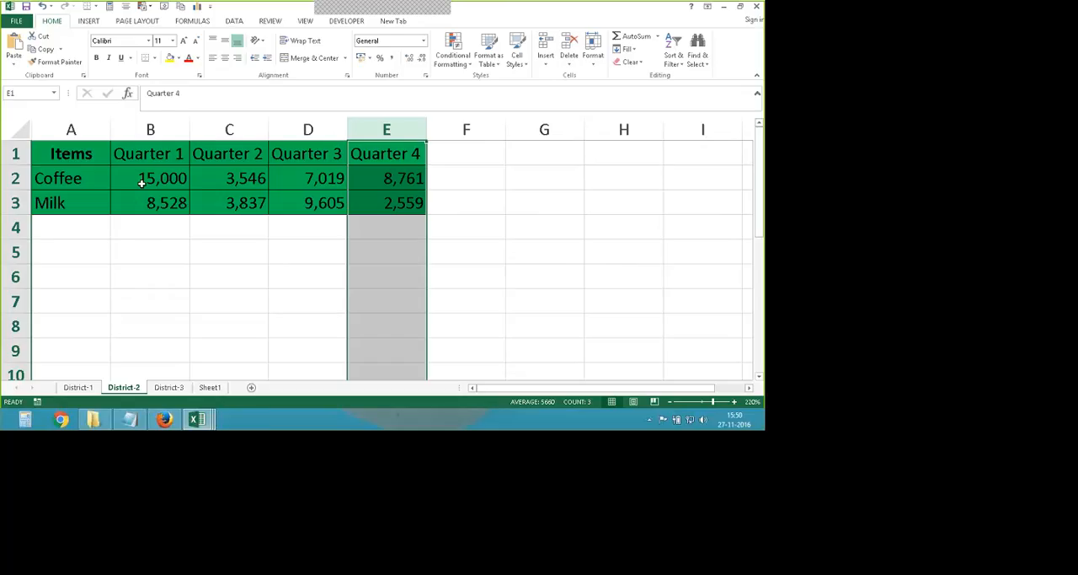
left_click(169, 387)
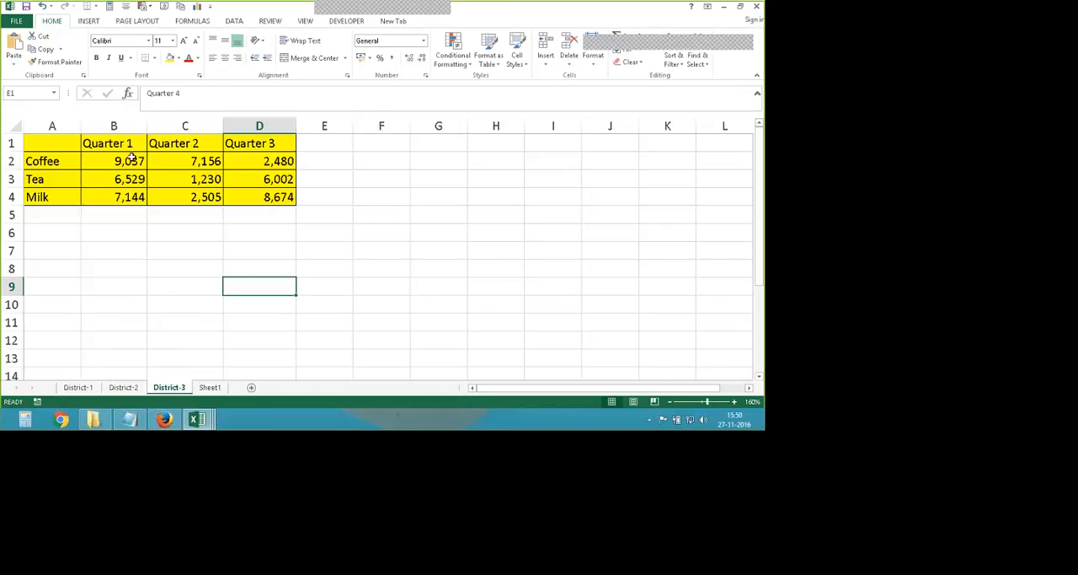
left_click(78, 387)
left_click(128, 166)
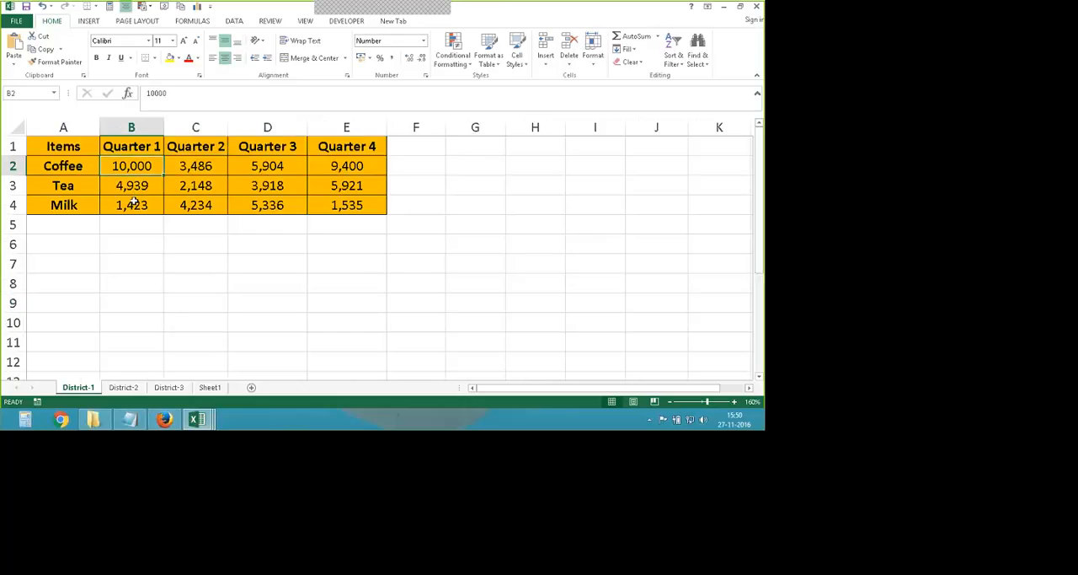
key("ctrl+Page_Down")
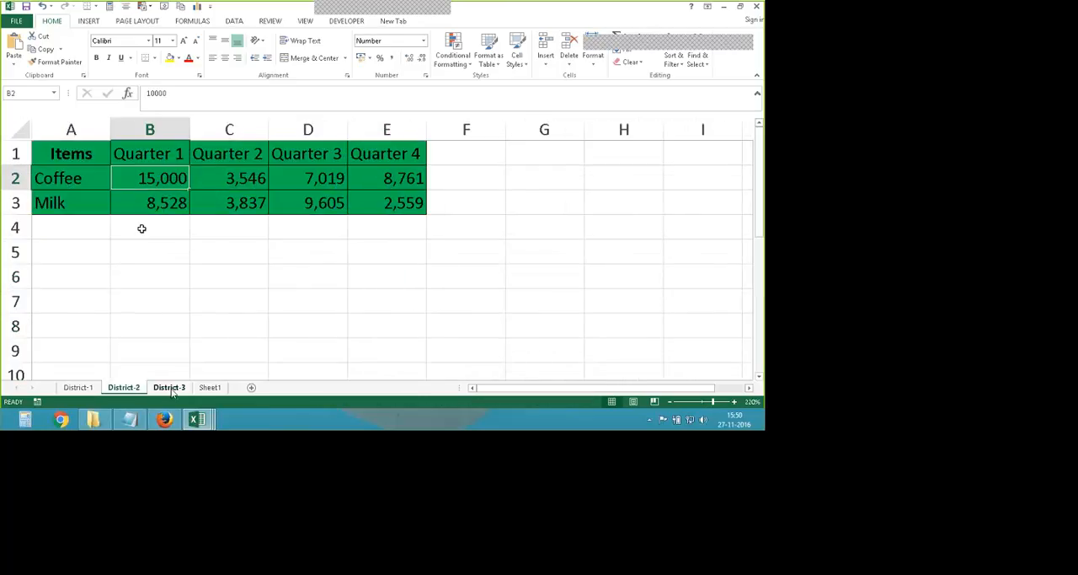
key("ctrl+Page_Down")
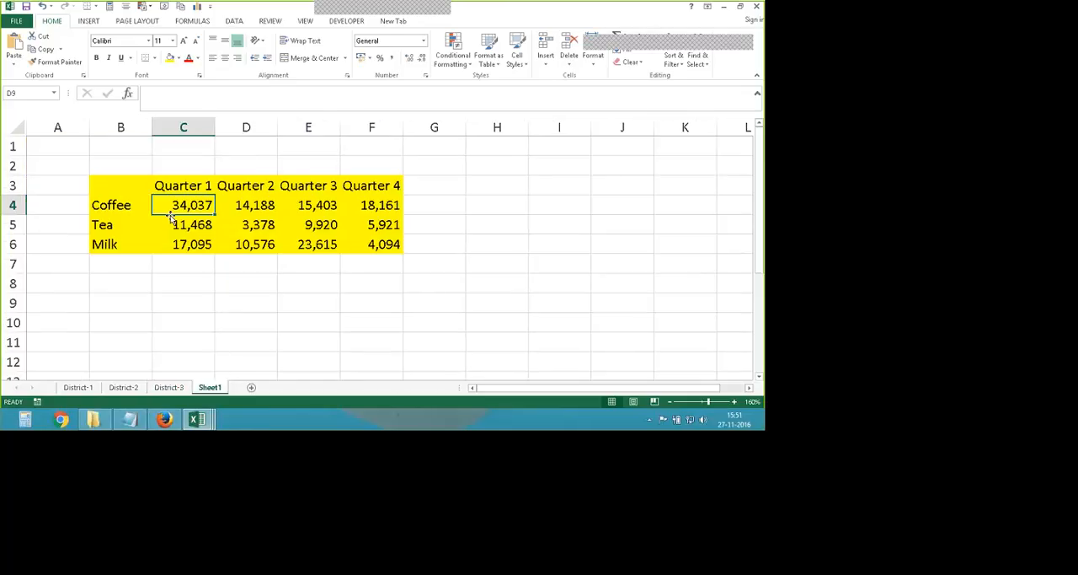
left_click(191, 205)
- Consolidate the three district ranges at B8 of Sheet1 with the Average function, using top row and left column labels
left_click(119, 286)
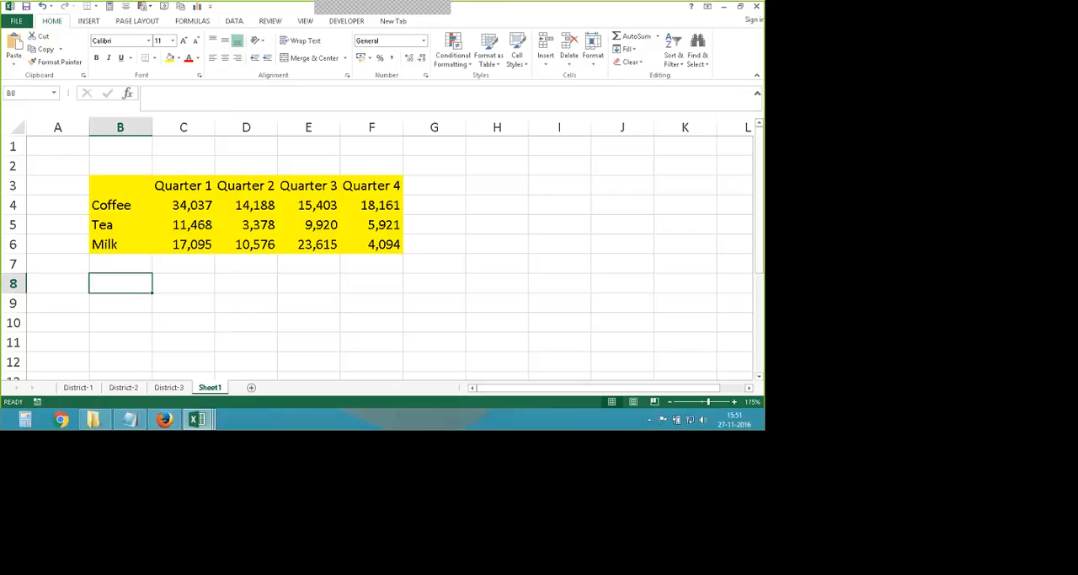
left_click(239, 24)
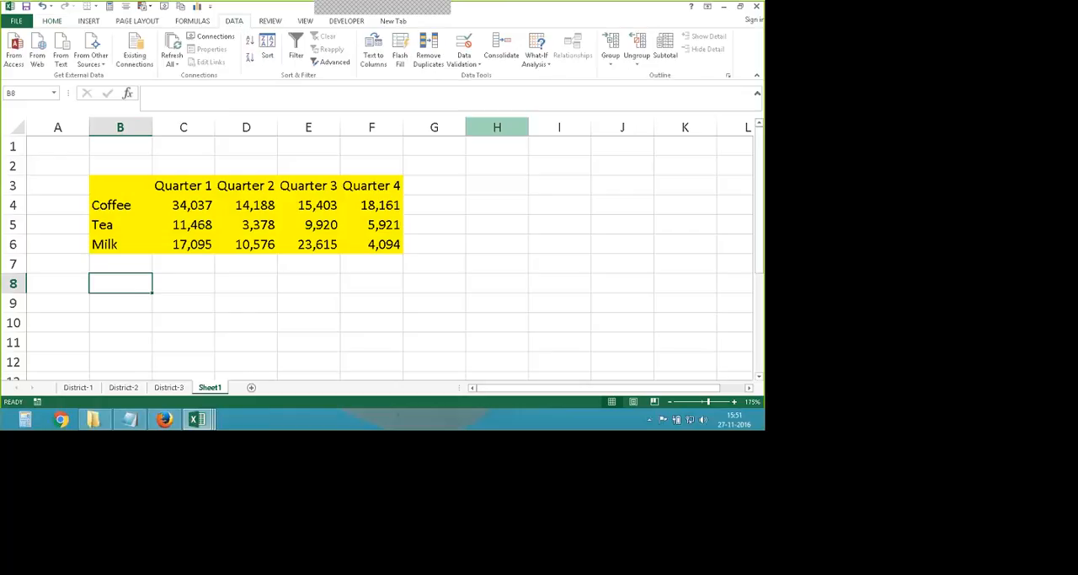
left_click(501, 51)
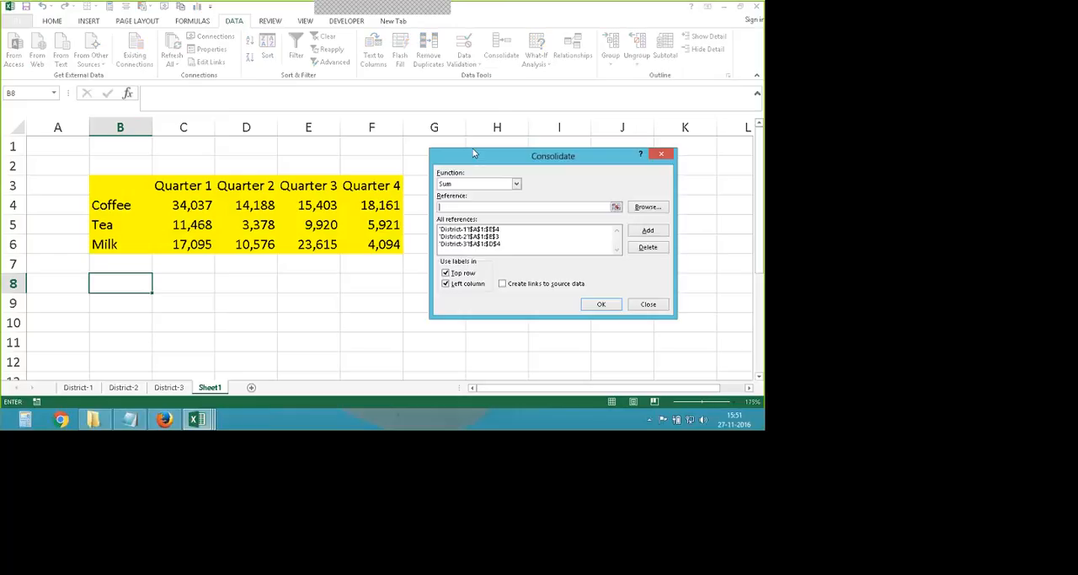
left_click(516, 184)
left_click(498, 208)
double_click(460, 287)
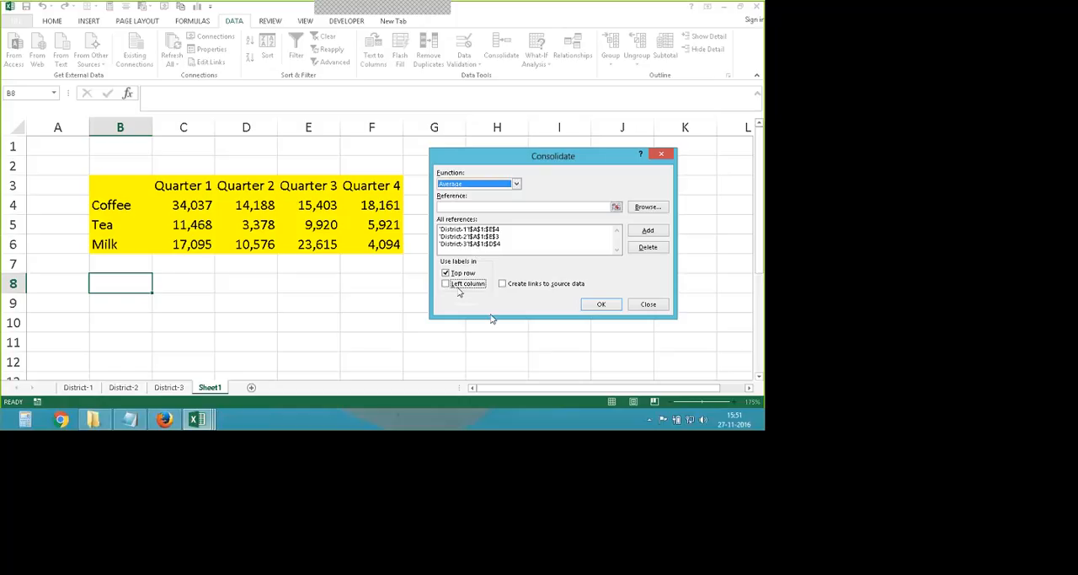
left_click(598, 304)
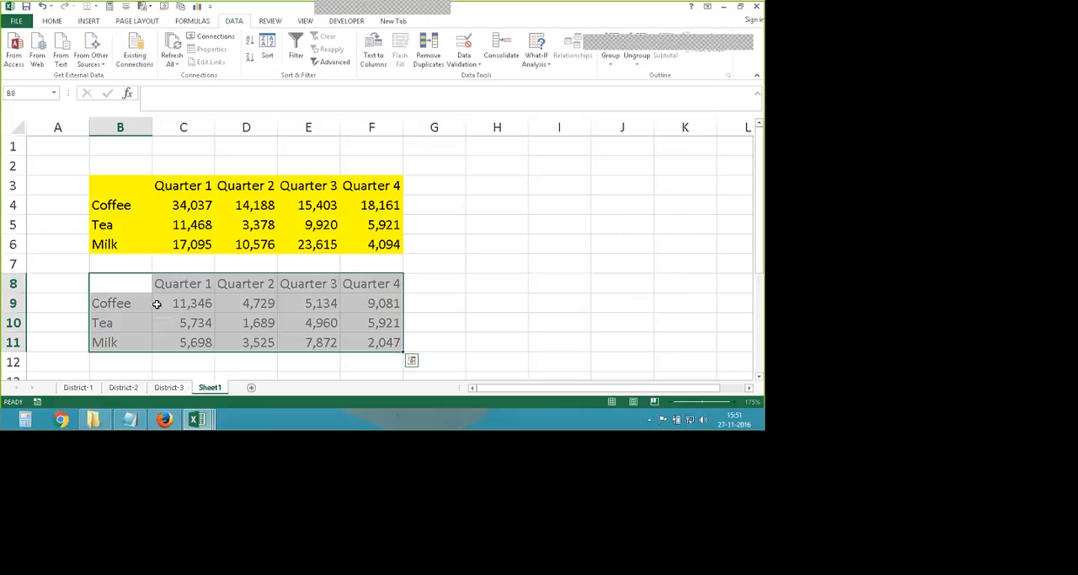
- Look at the averaged Quarter 1 Coffee figure in C9, and select empty cell B13 below the averages table
left_click(175, 307)
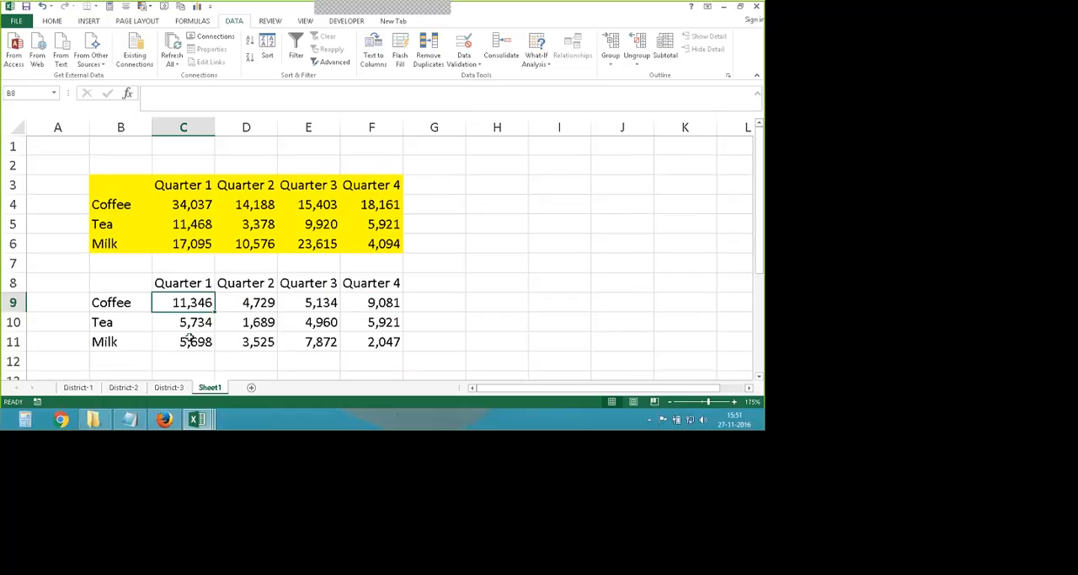
scroll(127, 335, "down", 2)
left_click(105, 269)
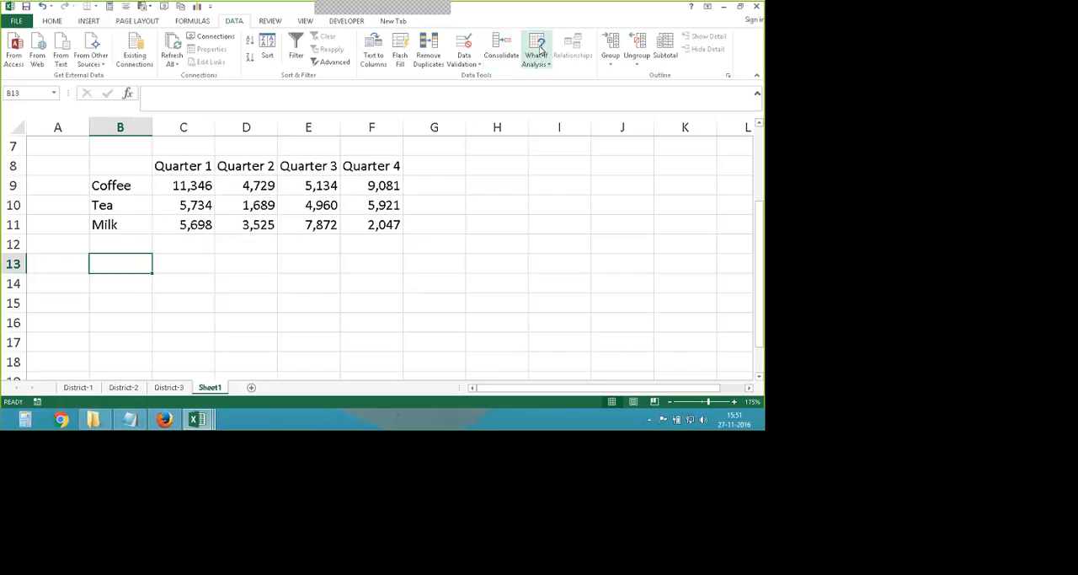
left_click(541, 53)
left_click(539, 90)
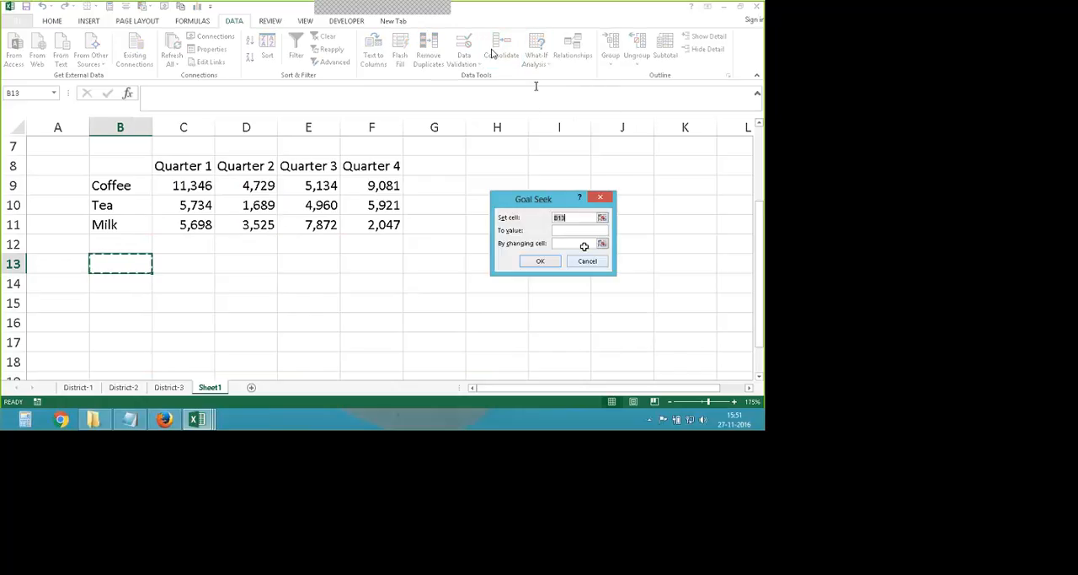
left_click(587, 260)
- Consolidate the three district ranges at B13 of Sheet1 with the Max function, using top row and left column labels
left_click(502, 51)
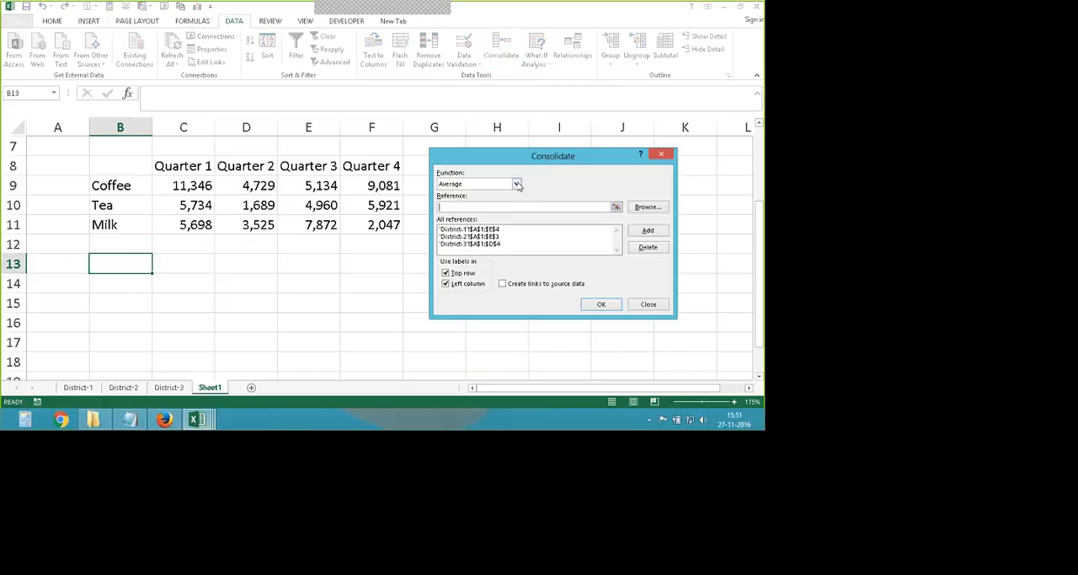
left_click(517, 184)
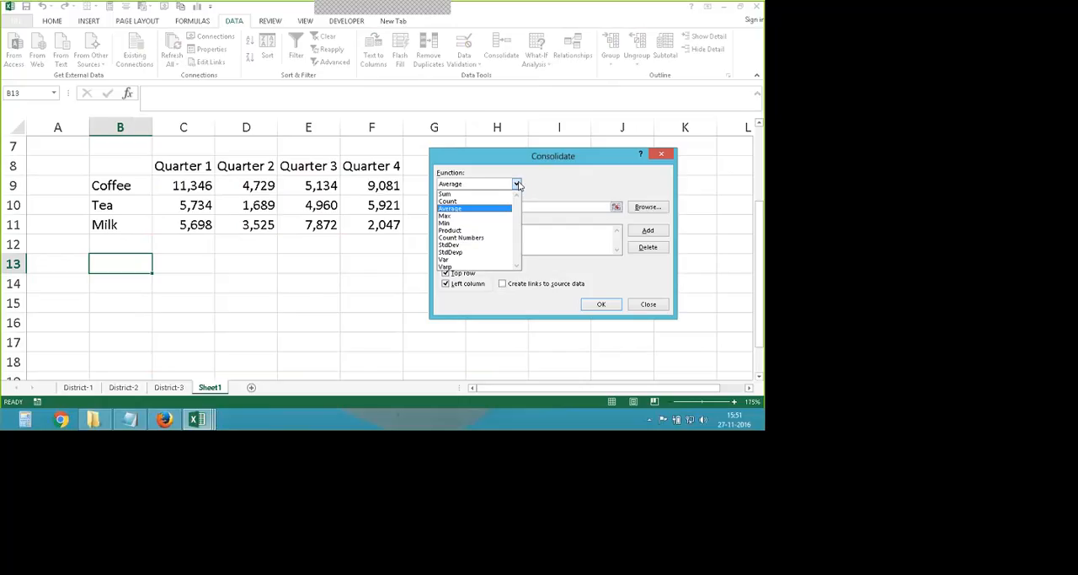
left_click(474, 217)
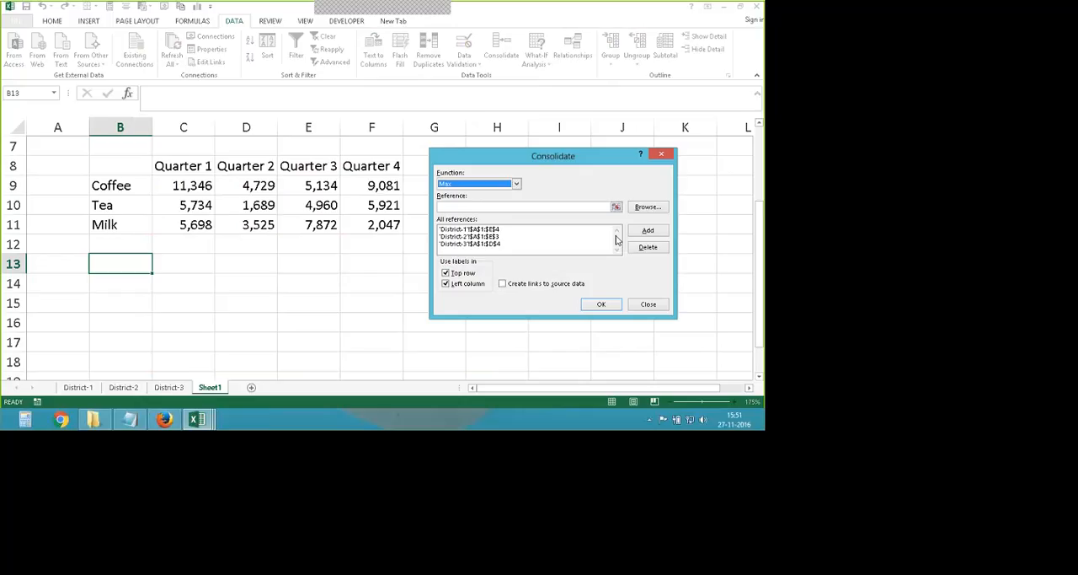
left_click(602, 304)
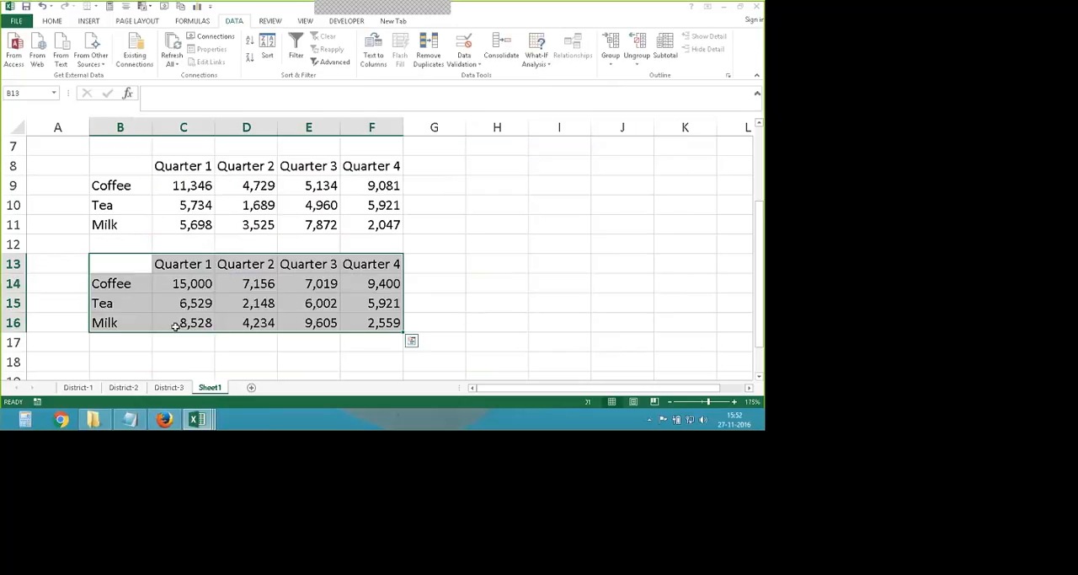
- Check the maximum Quarter 1 Coffee figure in C14 of Sheet1 against the Coffee figures on the three district sheets
left_click(183, 284)
left_click(169, 387)
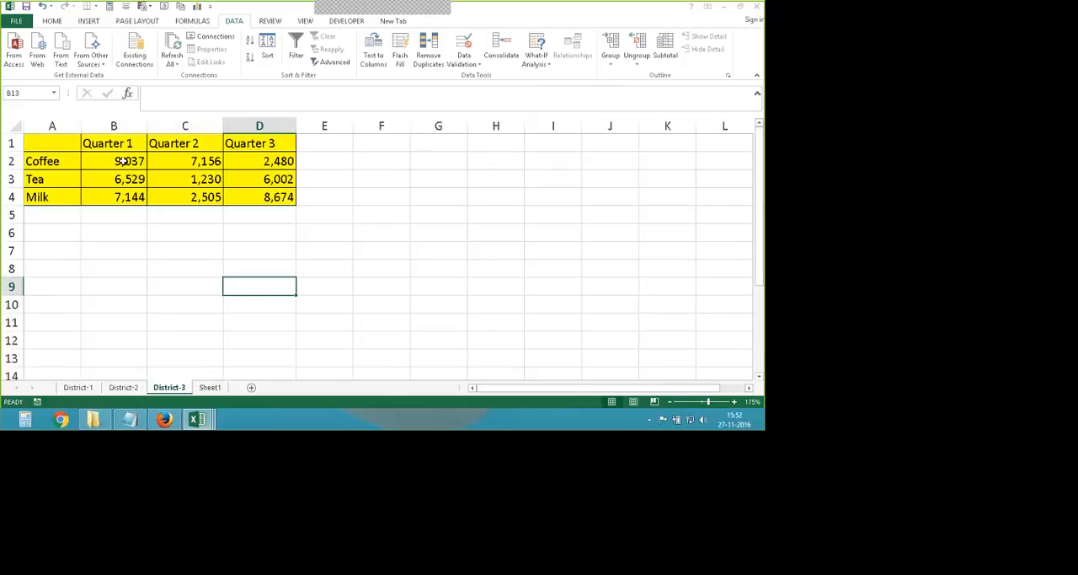
left_click(122, 161)
key("ctrl+Page_Up")
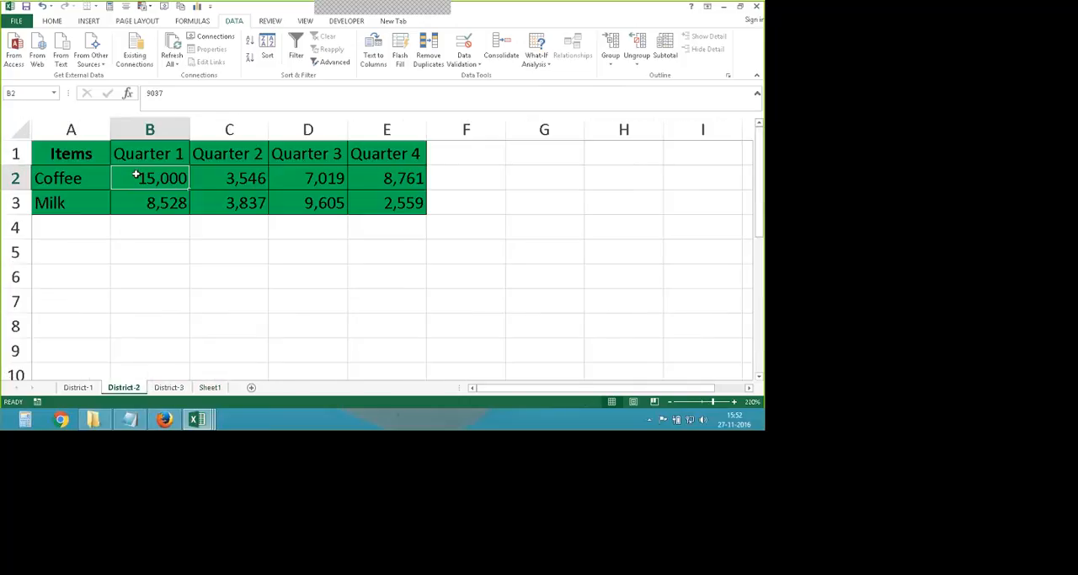
key("ctrl+Page_Up")
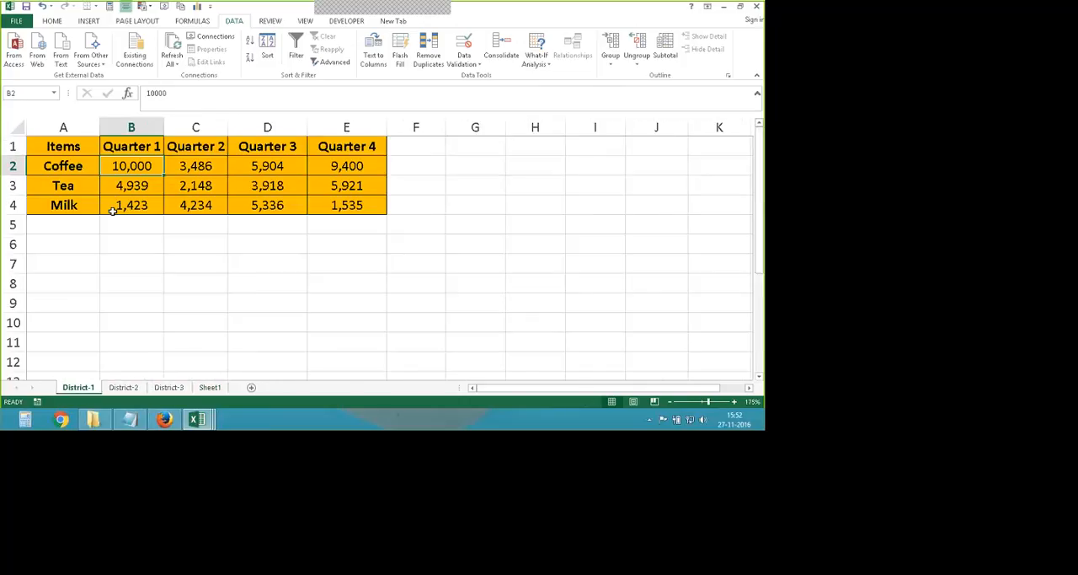
left_click(211, 389)
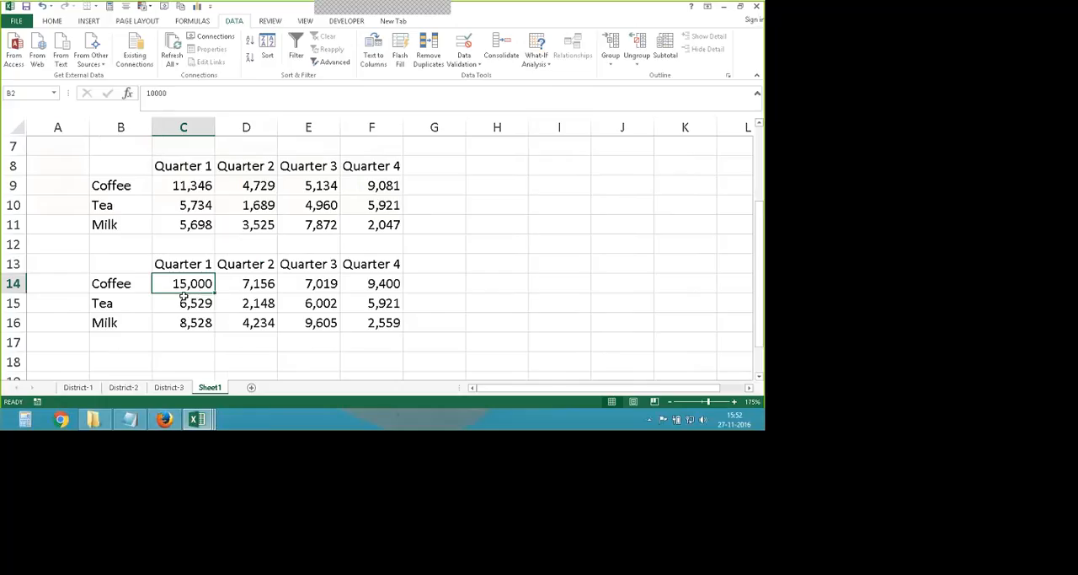
scroll(183, 297, "down", 1)
scroll(183, 297, "up", 1)
- Enter the label SUM in B7 above the averages table and the label Max in B13 of the maximums table
left_click_drag(122, 162, 330, 206)
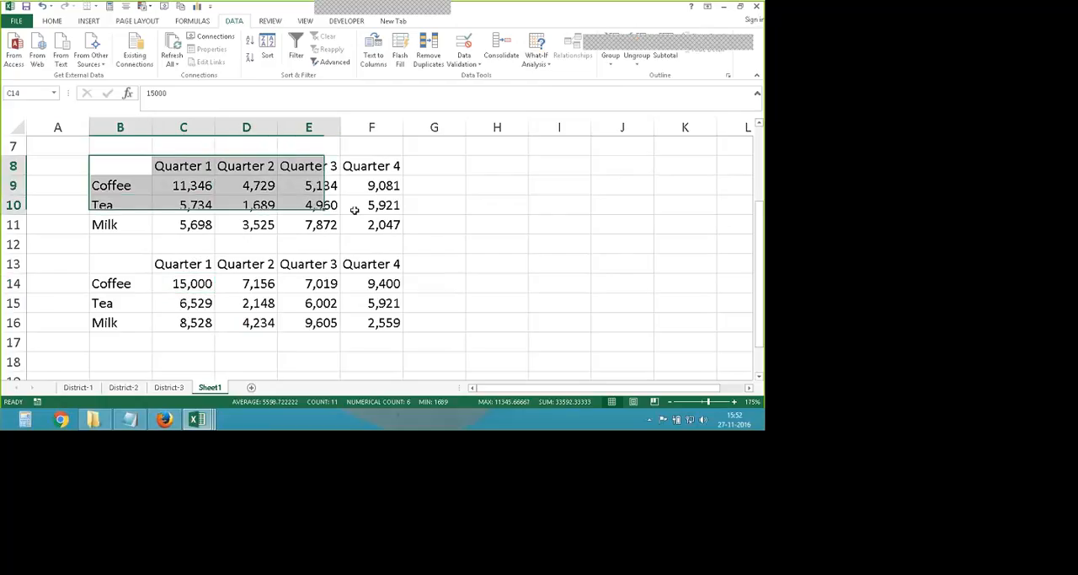
left_click(119, 144)
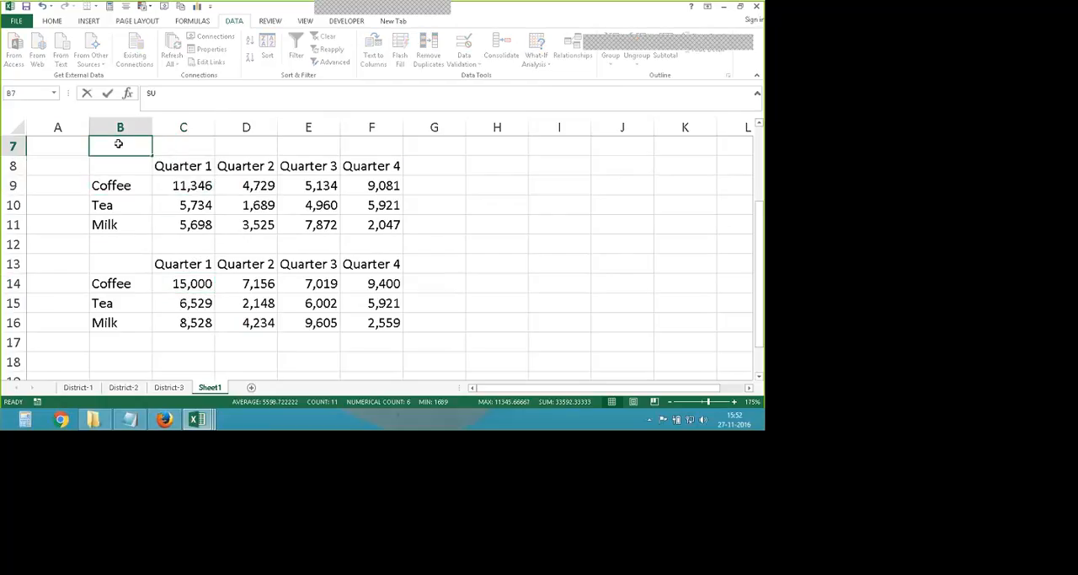
type("SUM")
mouse_move(149, 169)
left_mouse_down()
mouse_move(286, 224)
mouse_move(416, 236)
mouse_move(381, 237)
left_mouse_up()
left_click(116, 263)
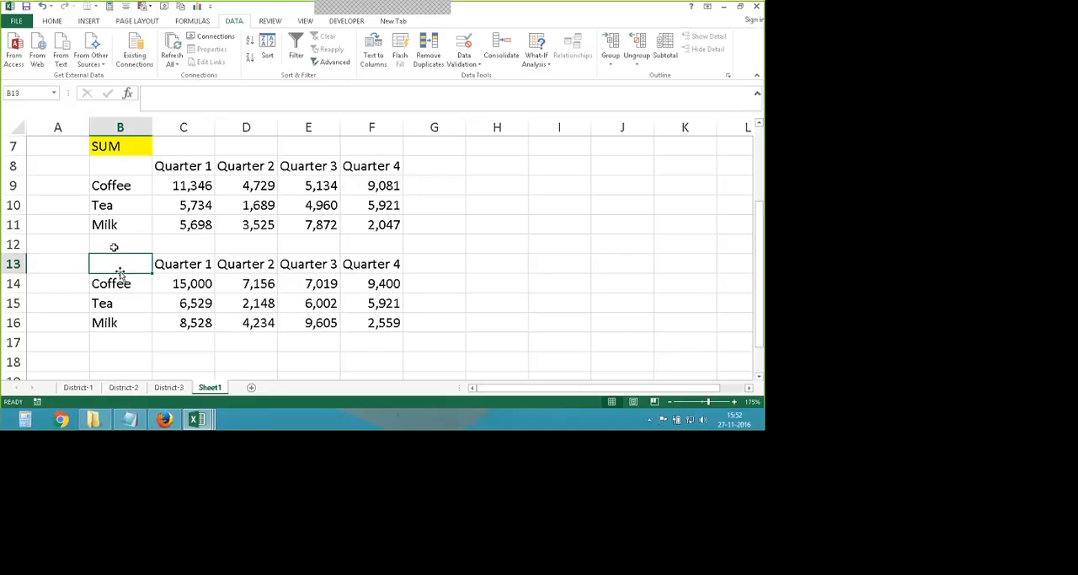
type("Ma")
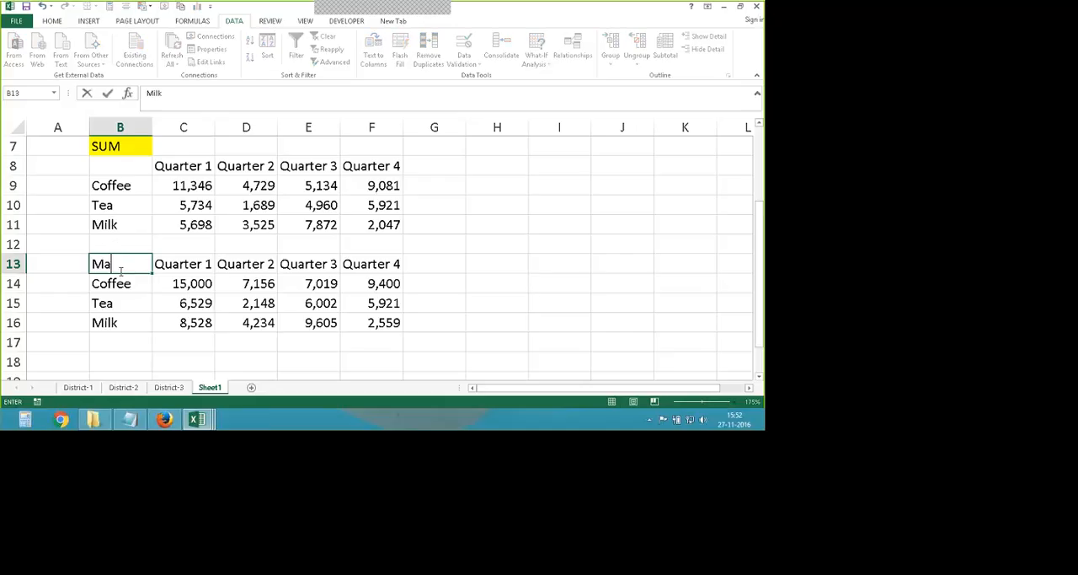
type("x")
left_click(548, 308)
- Fill the maximums table B13:F16 and the averages table B8:F11 with yellow
left_click_drag(123, 267, 384, 327)
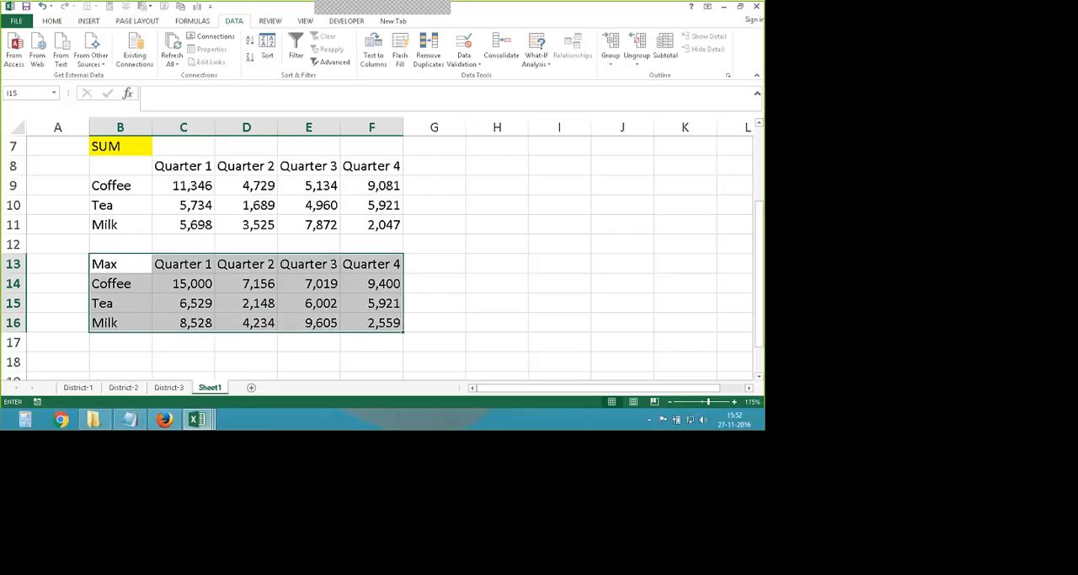
left_click(49, 20)
left_click(169, 59)
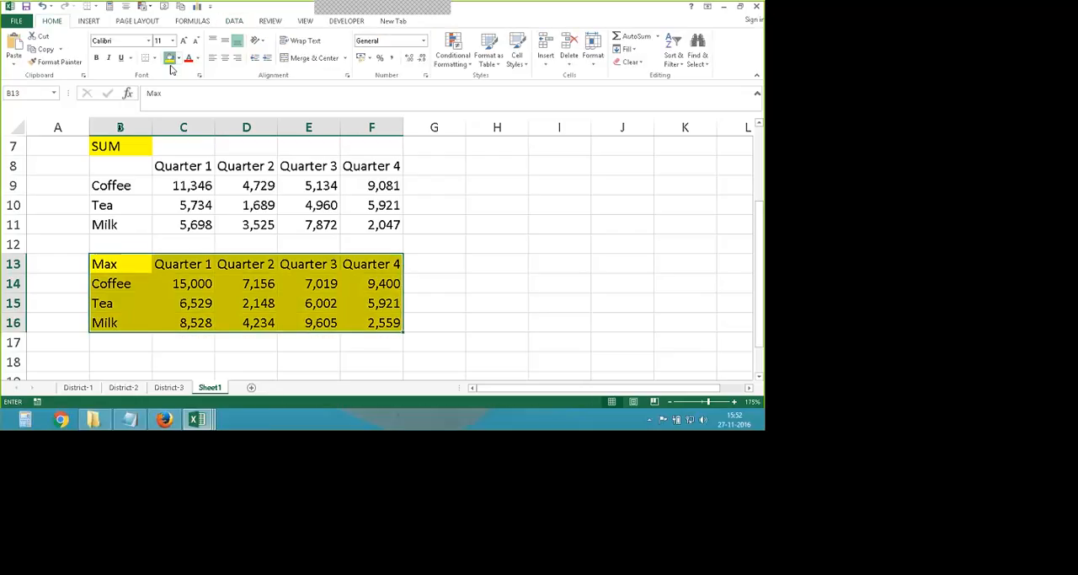
left_click_drag(118, 166, 375, 222)
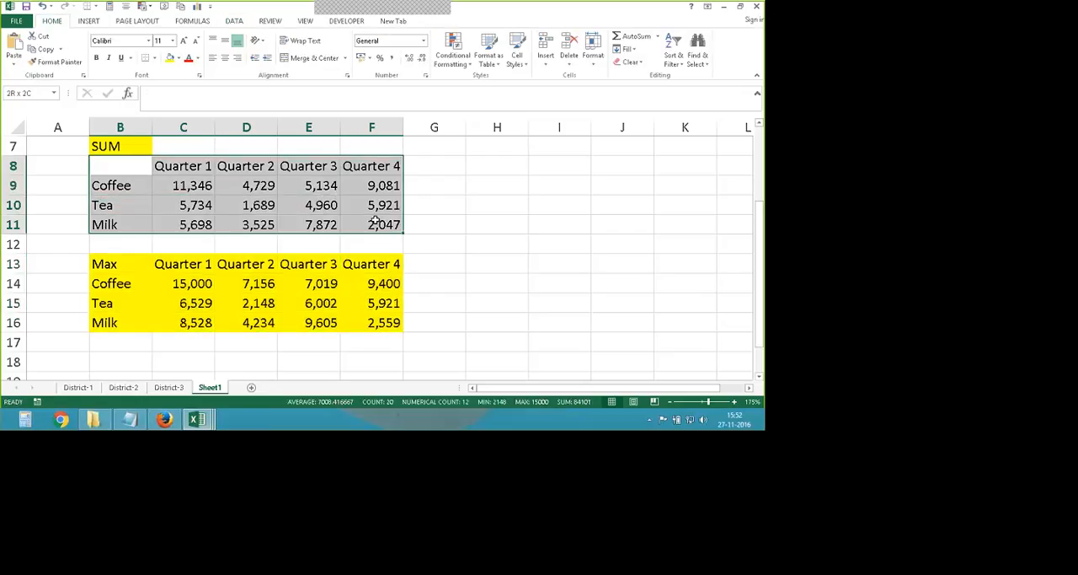
left_click(169, 59)
- Consolidate the three district ranges at B20 of Sheet1 with the Average function, using top row and left column labels
scroll(113, 183, "down", 4)
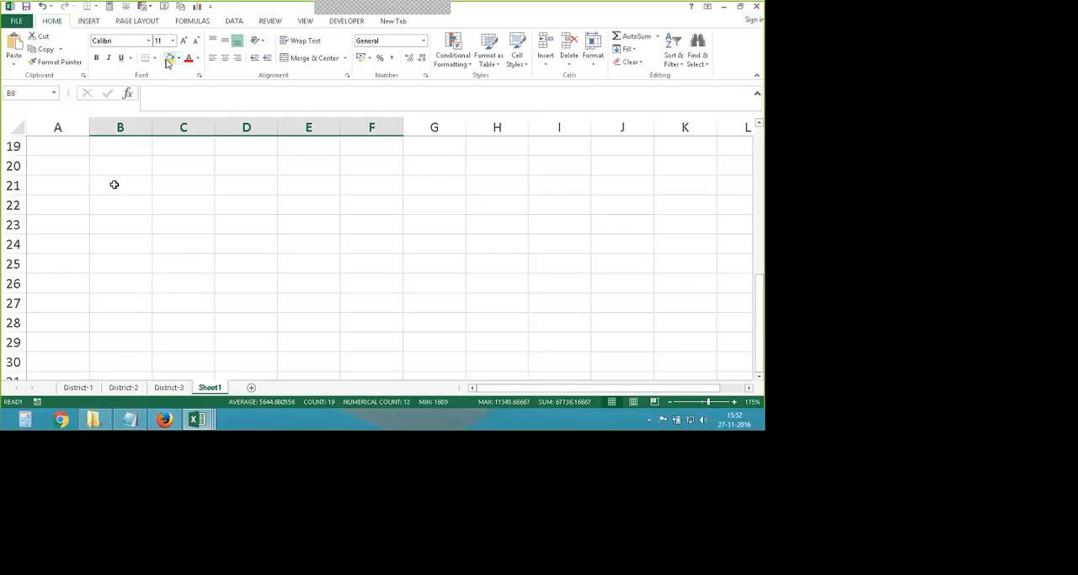
left_click(119, 166)
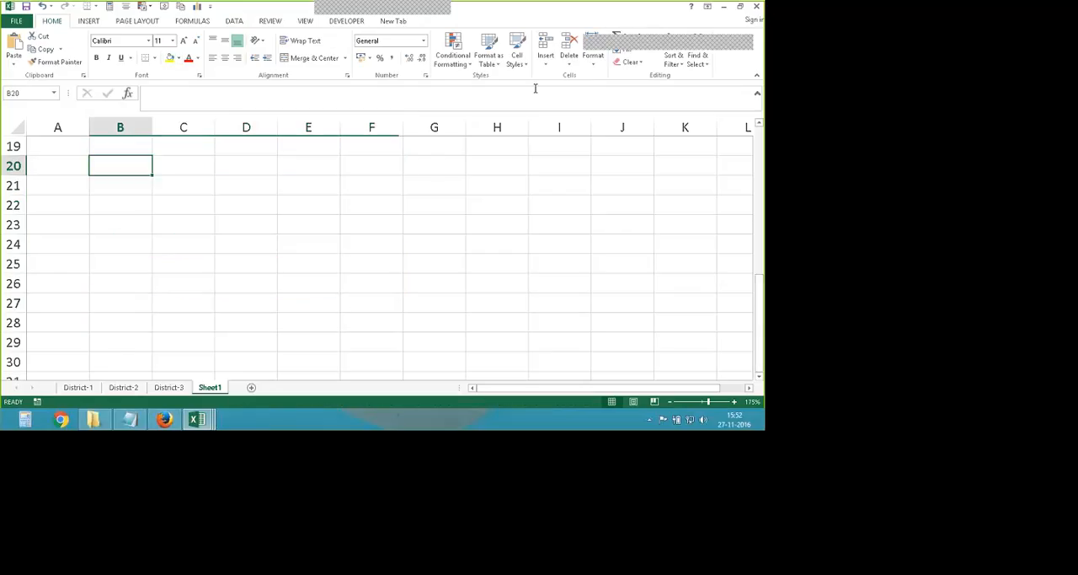
left_click(235, 22)
left_click(501, 55)
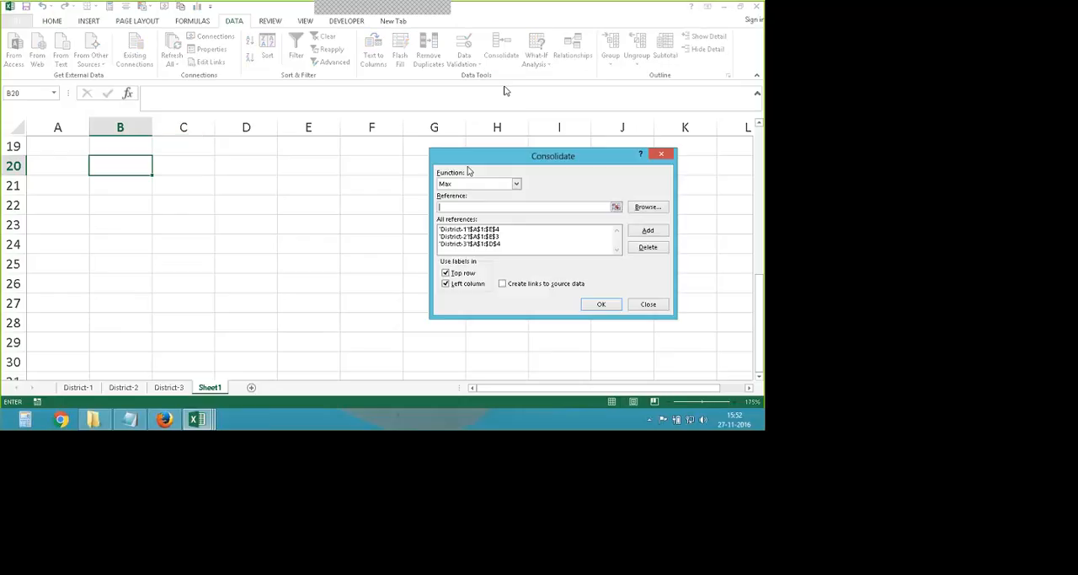
left_click(517, 184)
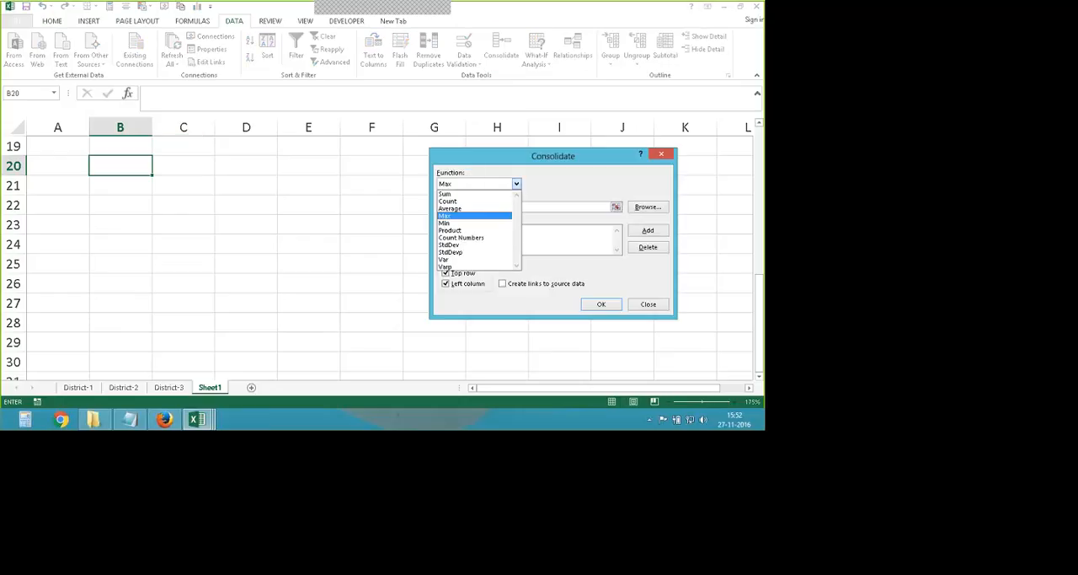
left_click(472, 208)
left_click_drag(491, 159, 430, 154)
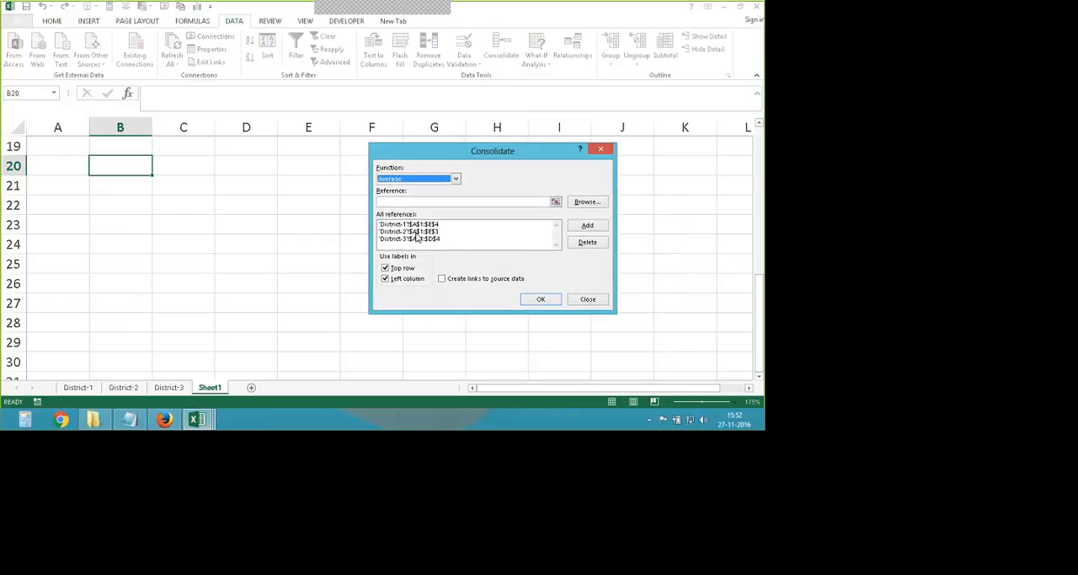
key("Escape")
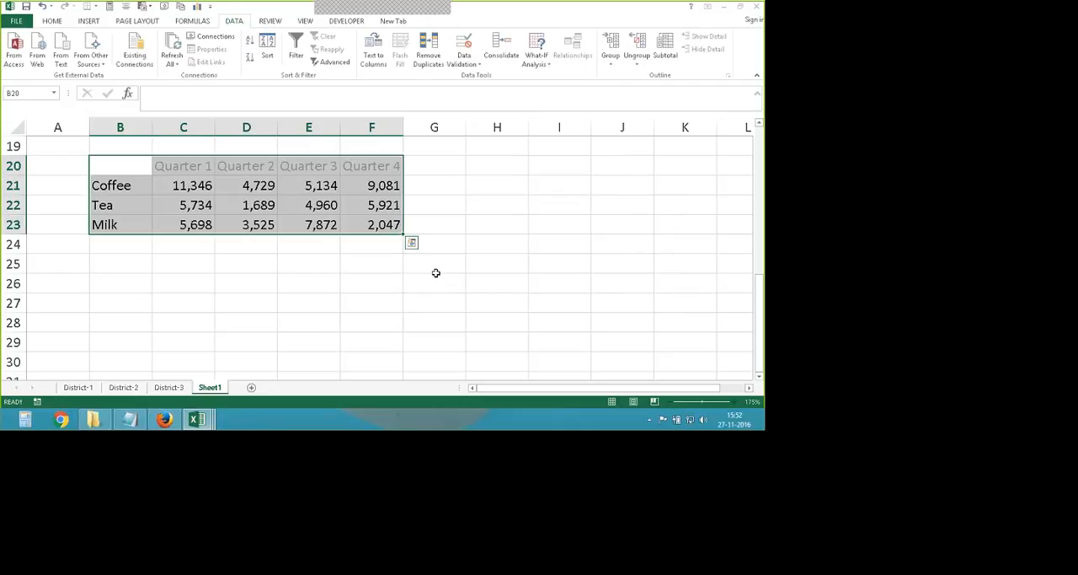
- Consolidate the three district ranges at B25 of Sheet1 with the Product function and widen columns C to F to fit the figures
left_click(188, 265)
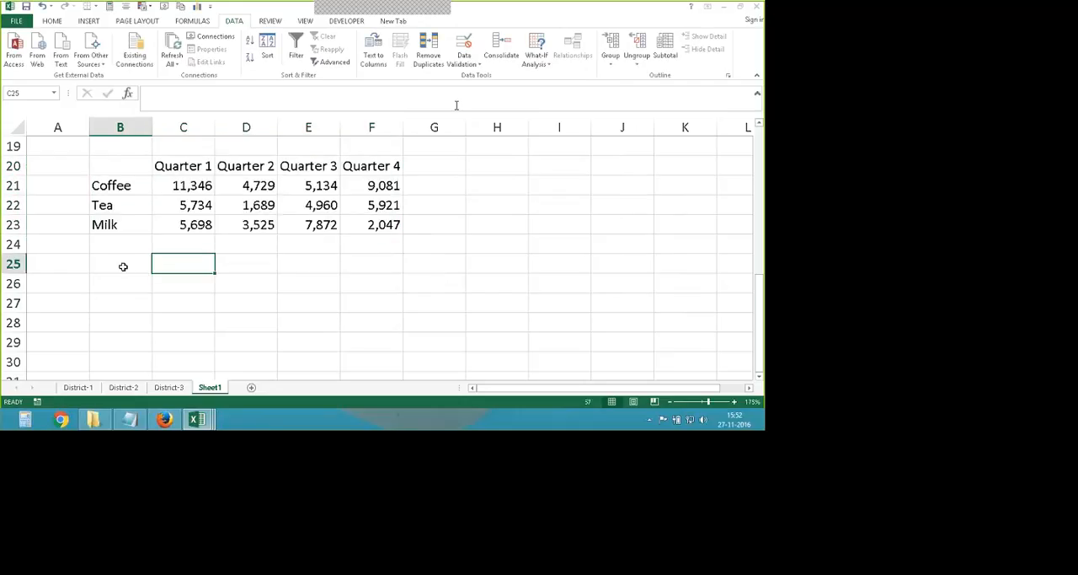
left_click(123, 267)
left_click(503, 49)
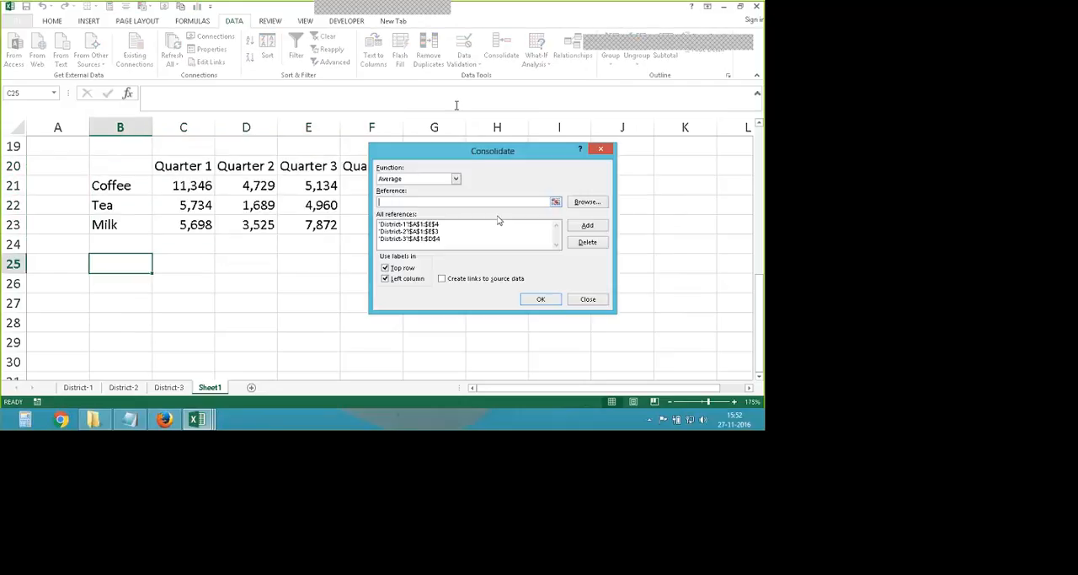
left_click(456, 180)
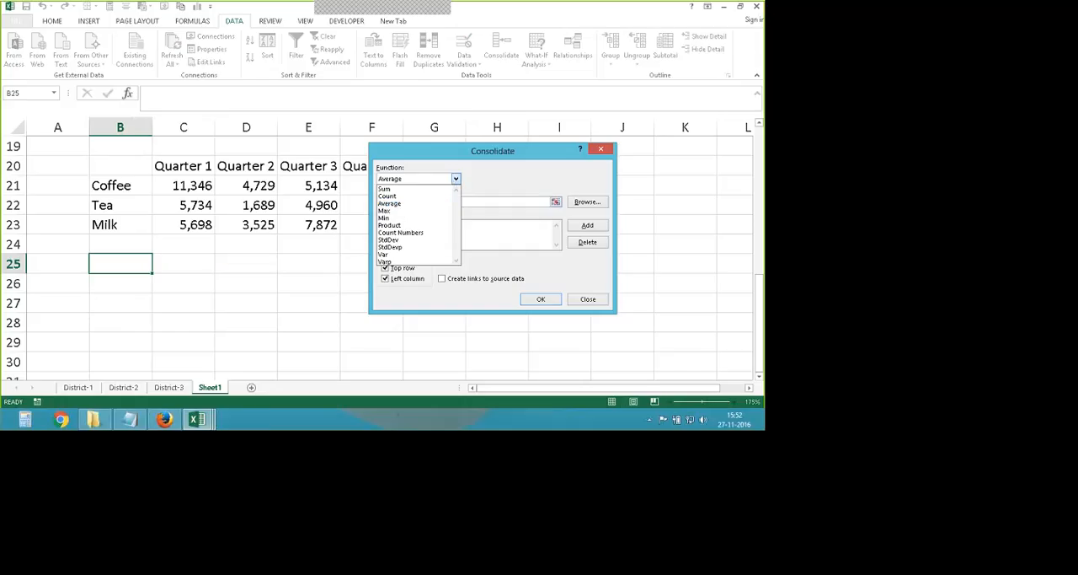
left_click(396, 225)
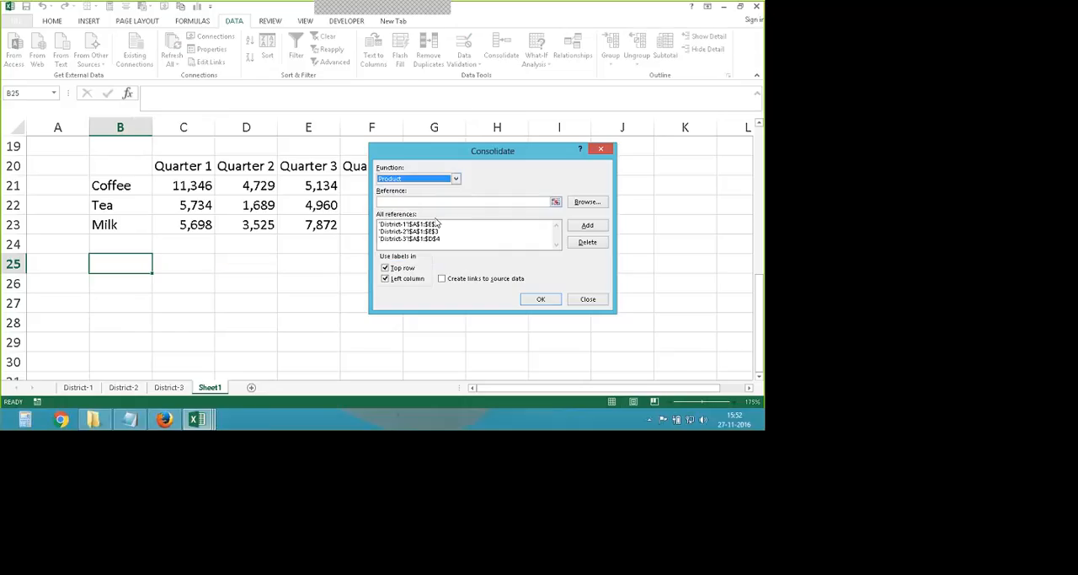
left_click(541, 299)
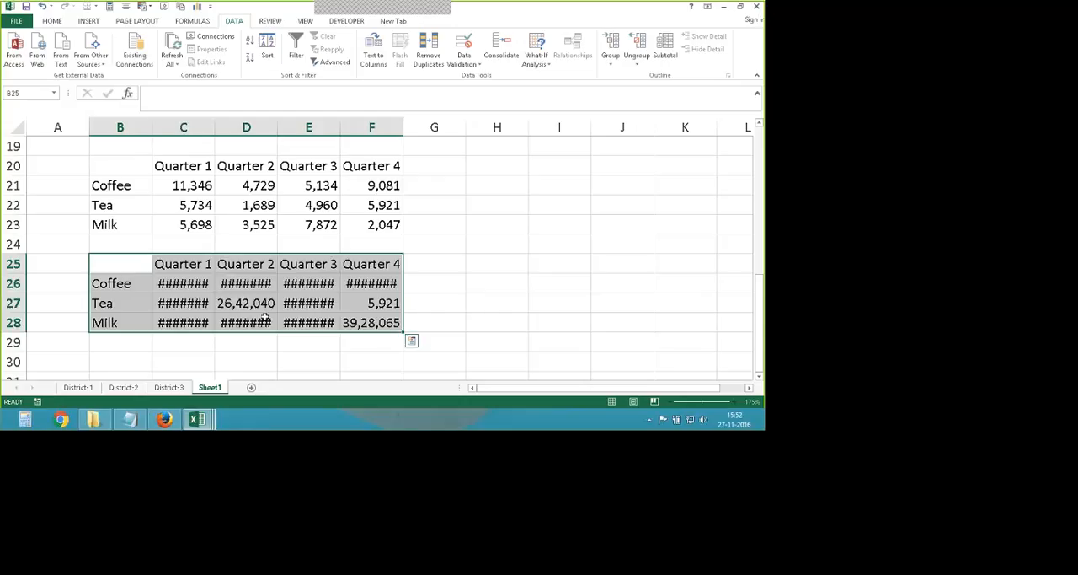
left_click_drag(214, 127, 576, 127)
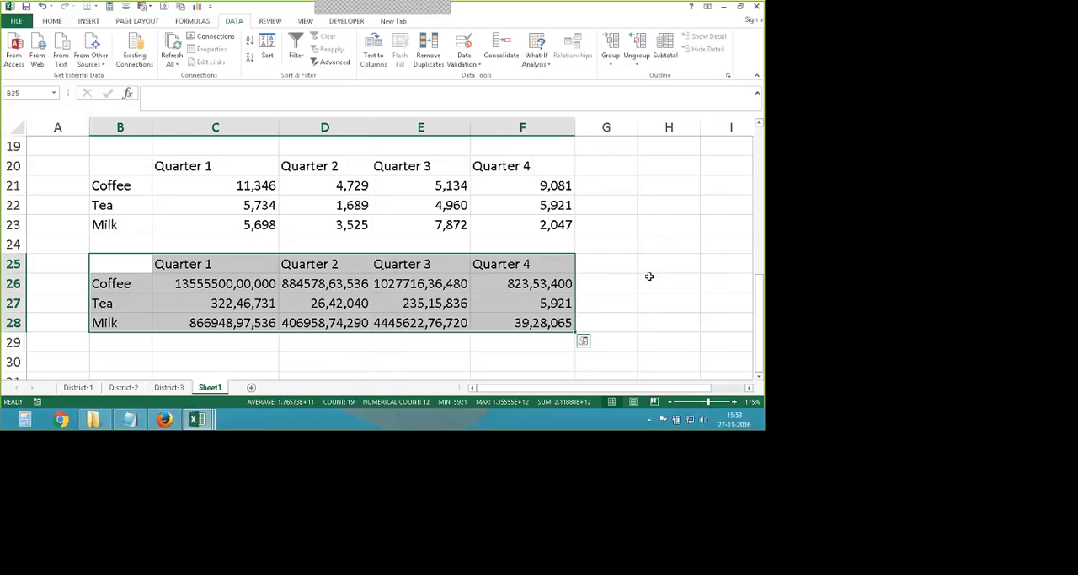
- Compare the sum, average and maximum tables on Sheet1 with the product table starting at row 25
scroll(176, 326, "up", 2)
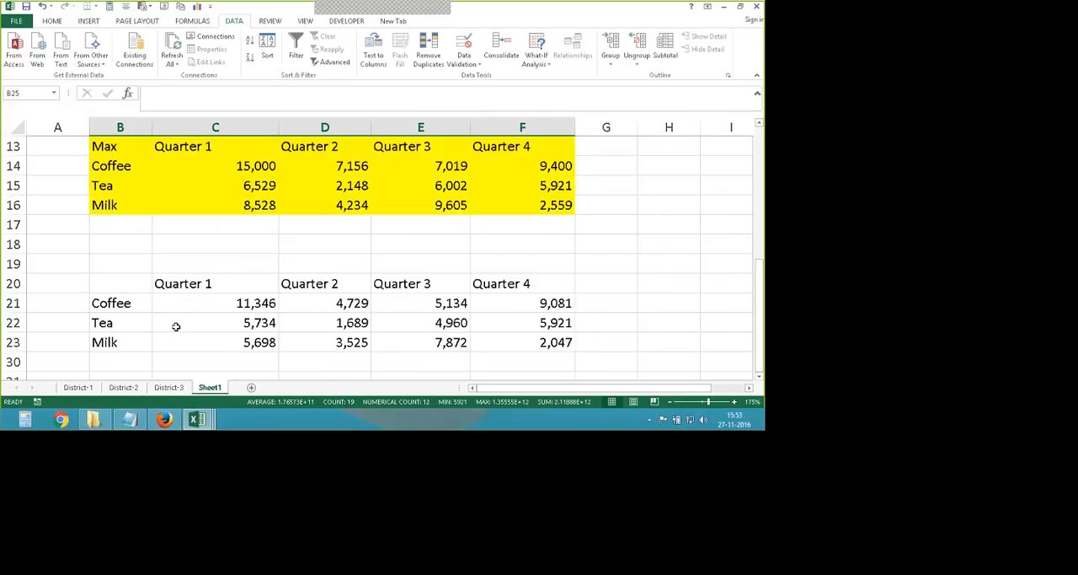
scroll(174, 286, "up", 3)
scroll(198, 288, "down", 4)
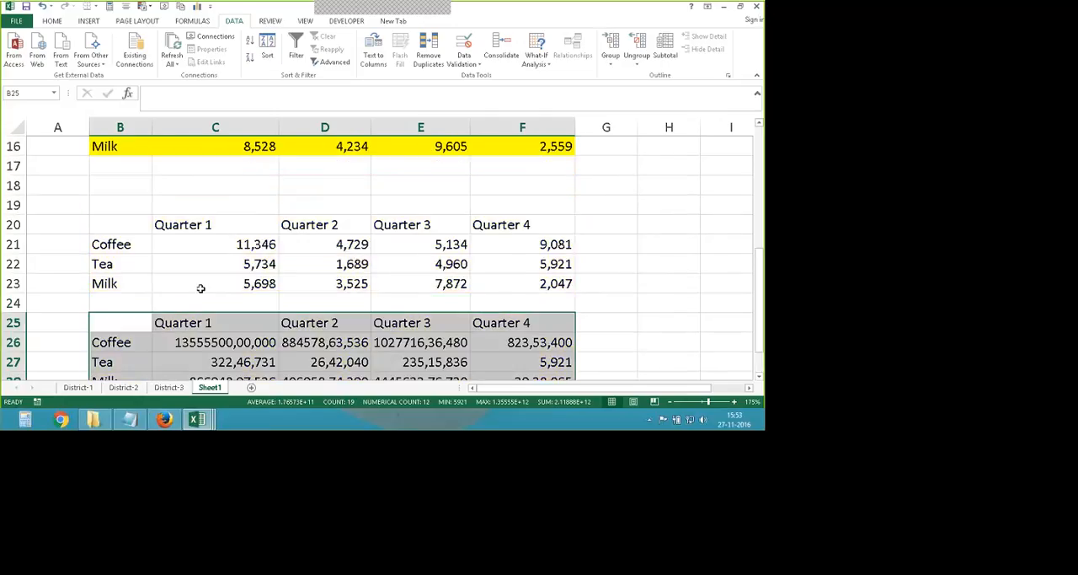
scroll(201, 288, "up", 5)
left_click(137, 205)
left_click(119, 303)
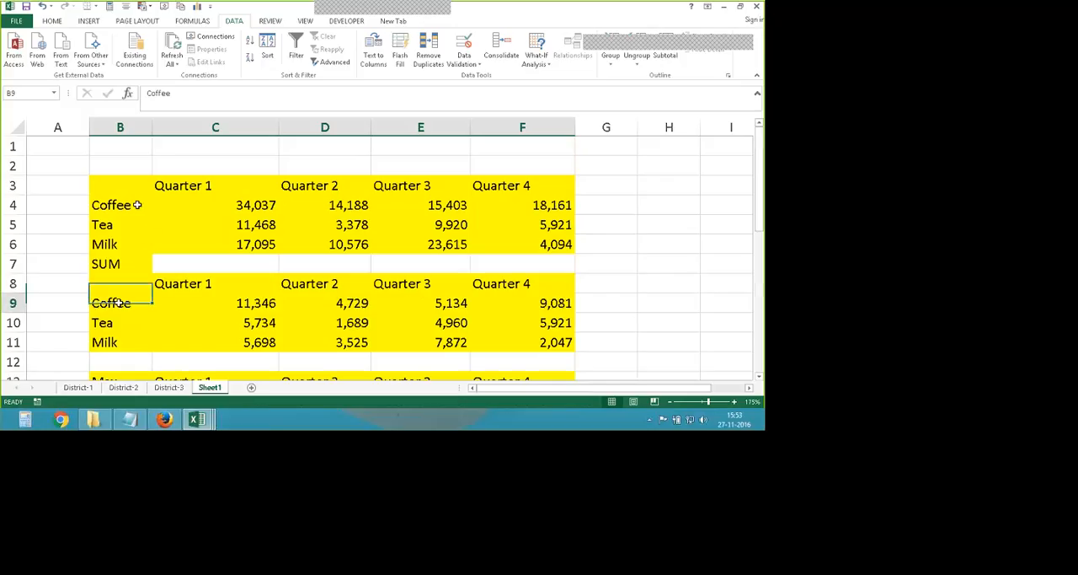
scroll(121, 301, "down", 3)
scroll(123, 301, "down", 4)
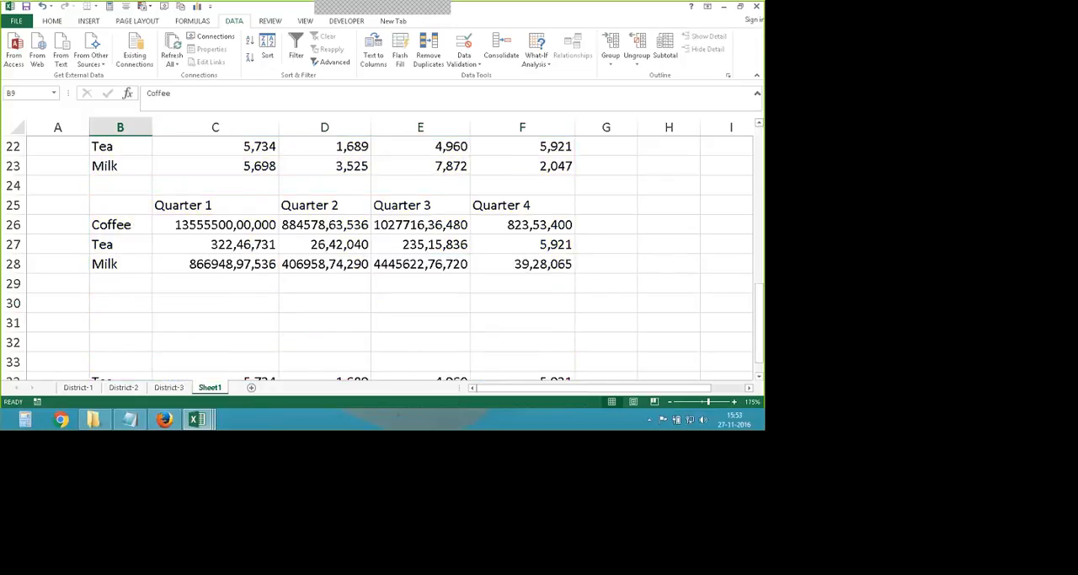
- Check the Quarter 1 Coffee product in C26 of Sheet1 against cell B2 on the District-1, District-2 and District-3 sheets
left_click(169, 225)
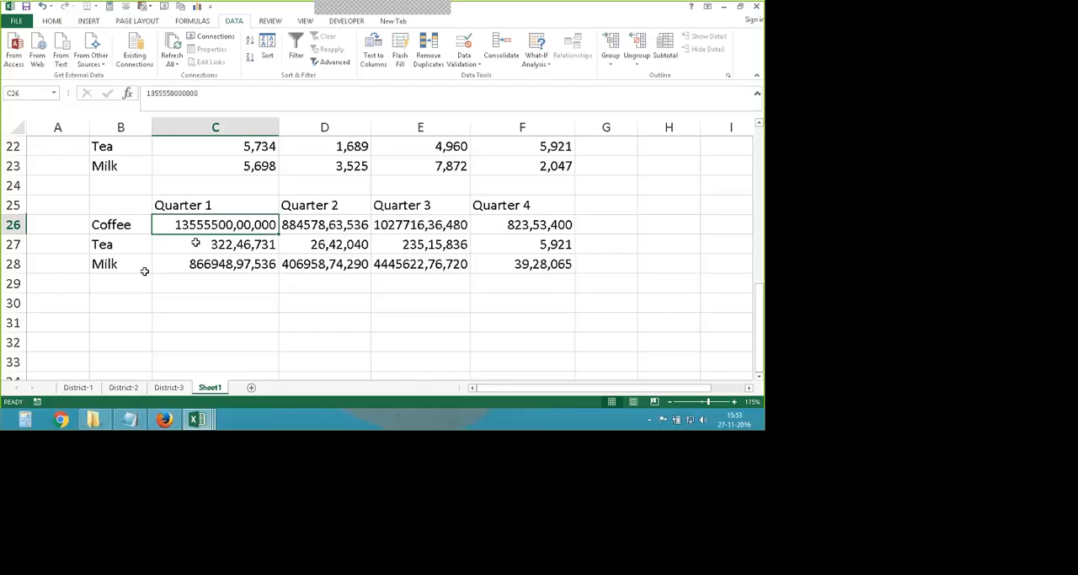
left_click(501, 51)
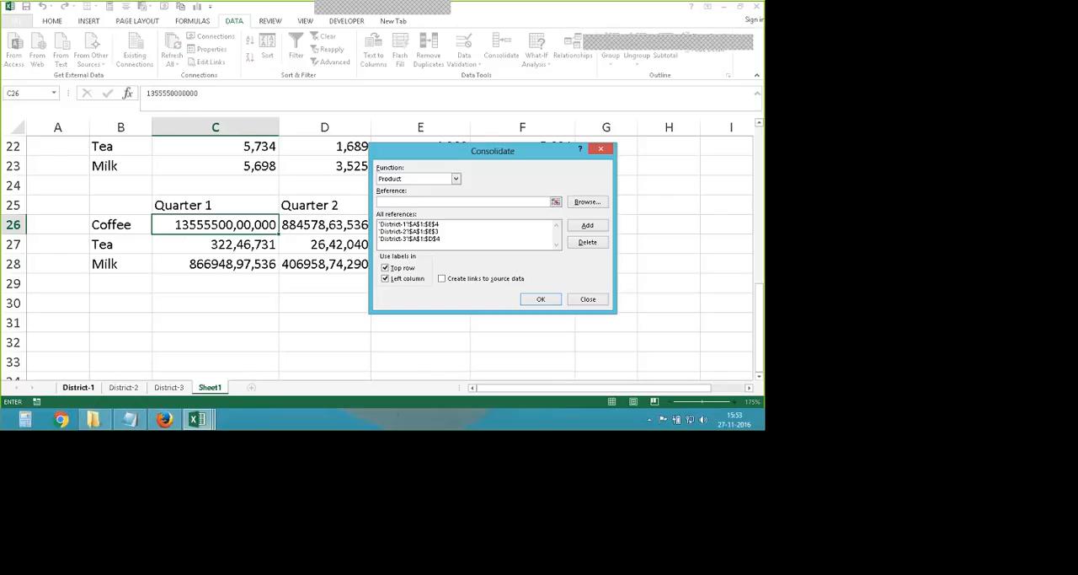
left_click(77, 386)
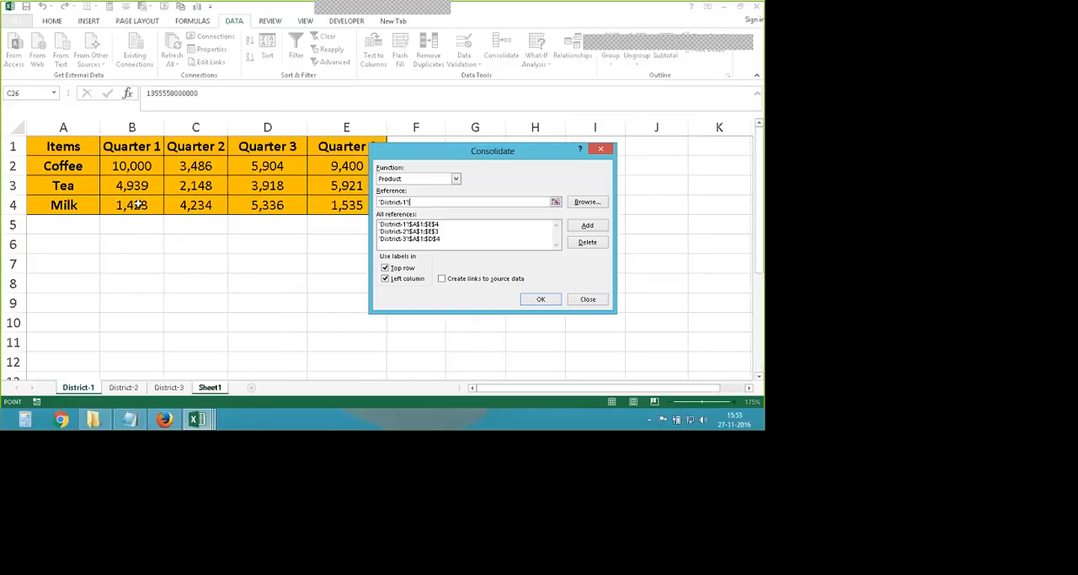
left_click(122, 164)
left_click(123, 387)
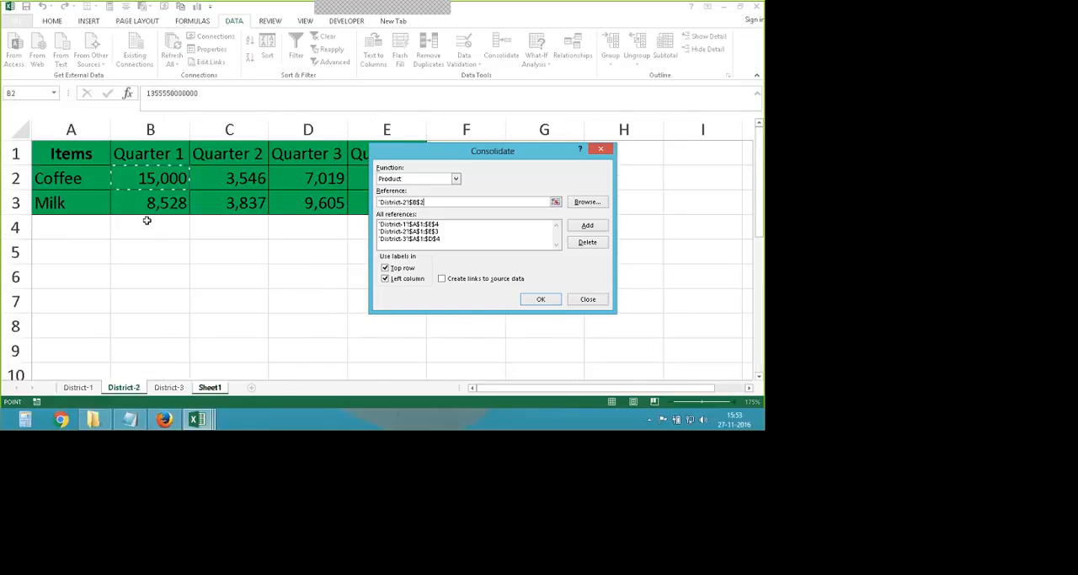
left_click(169, 387)
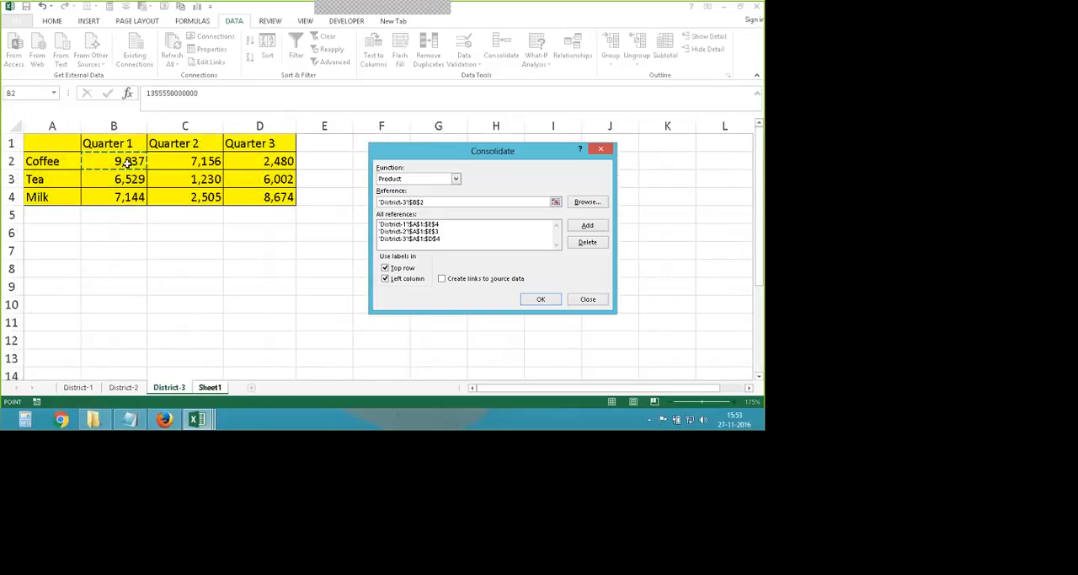
left_click(578, 296)
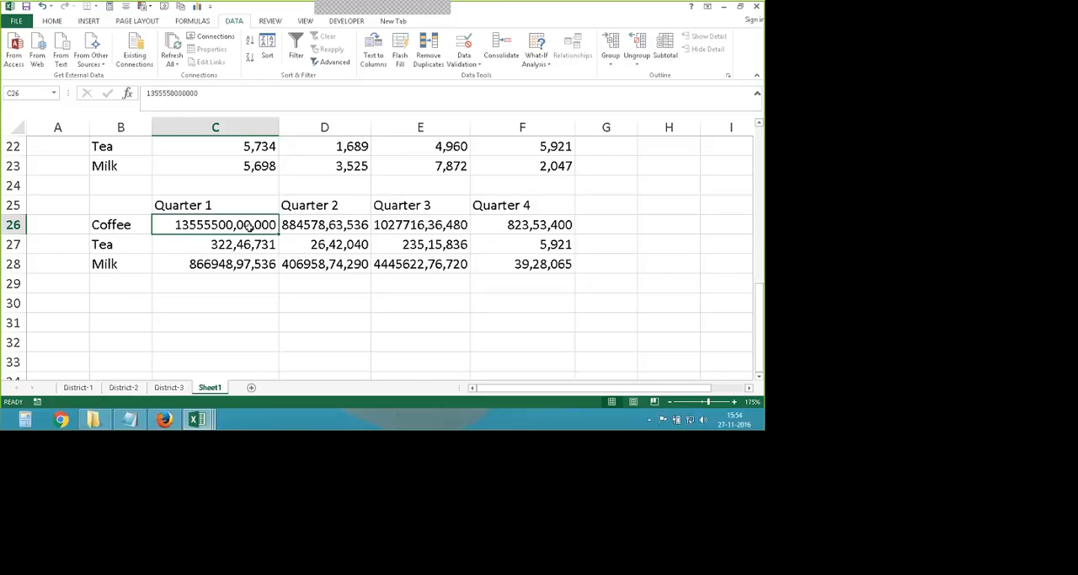
- Review the Coffee figures on the three district sheets and save the workbook in its current file format
left_click(78, 387)
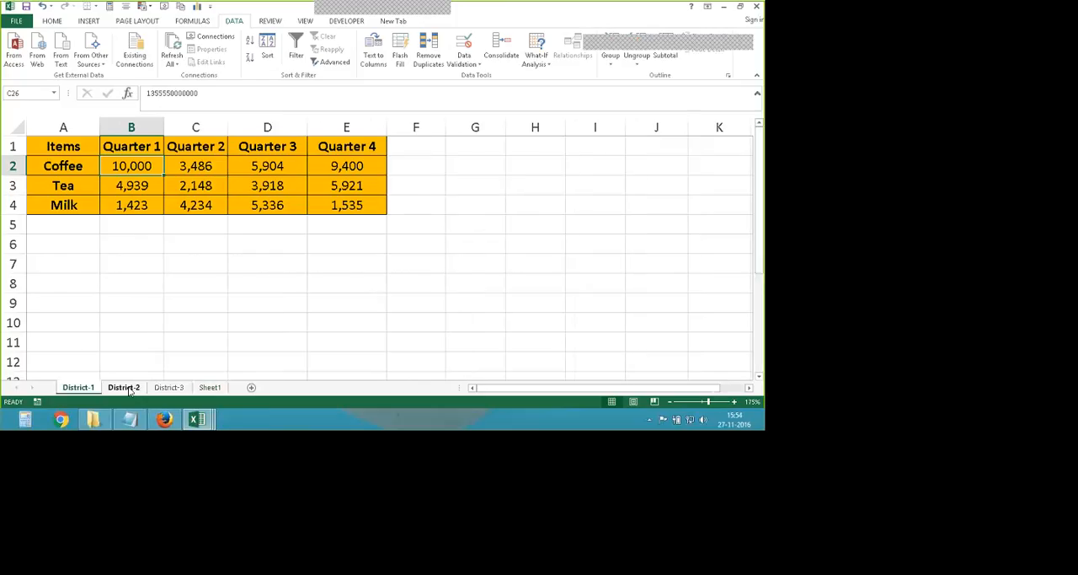
left_click(123, 386)
left_click(168, 387)
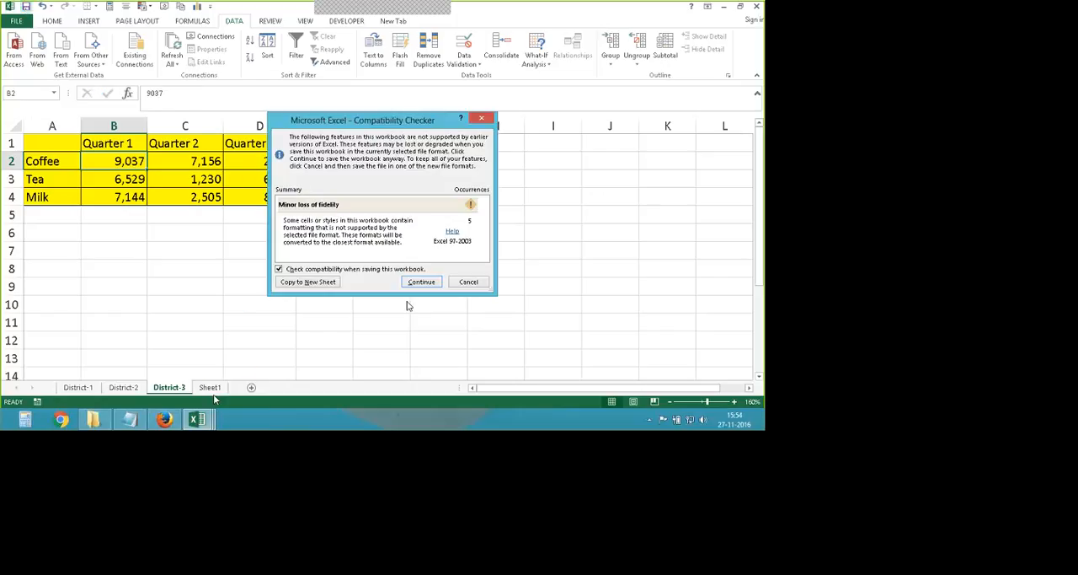
left_click(421, 282)
- Check the Quarter 1 Coffee total in C4 of Sheet1 against the Coffee figures on the three district sheets
left_click(211, 388)
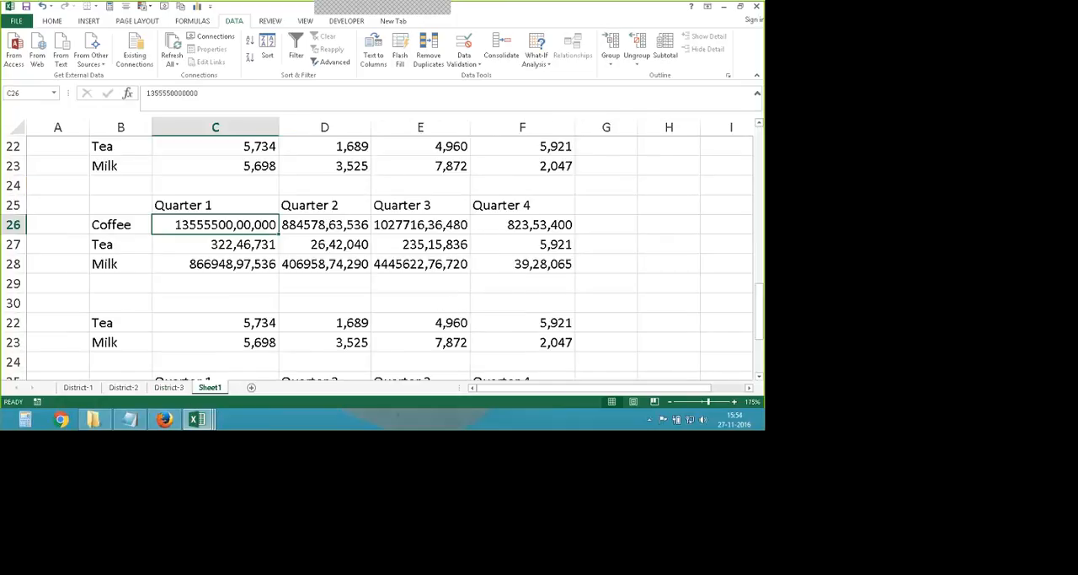
scroll(214, 245, "up", 7)
left_click(215, 205)
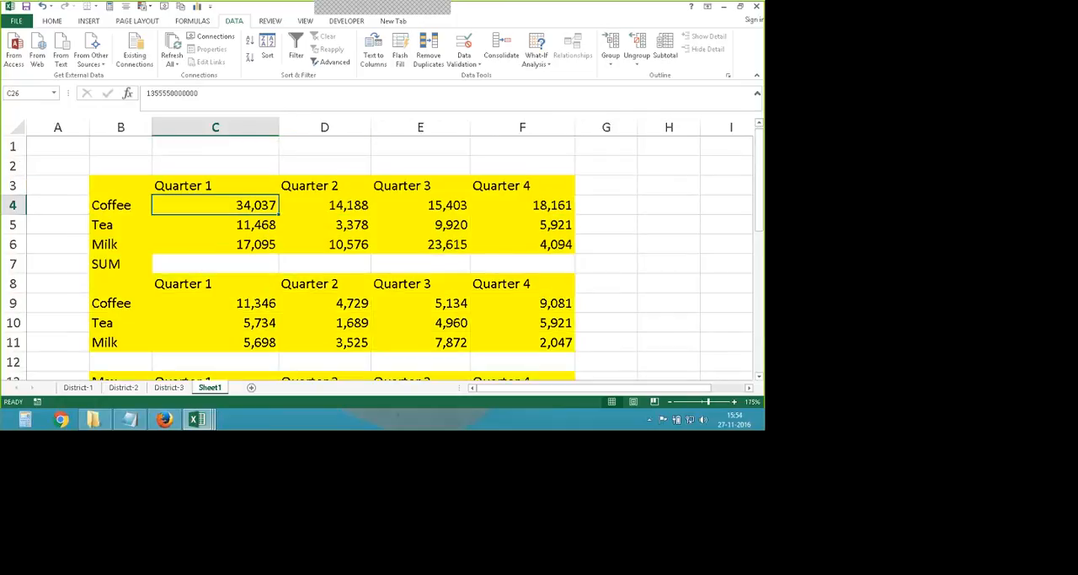
left_click(77, 388)
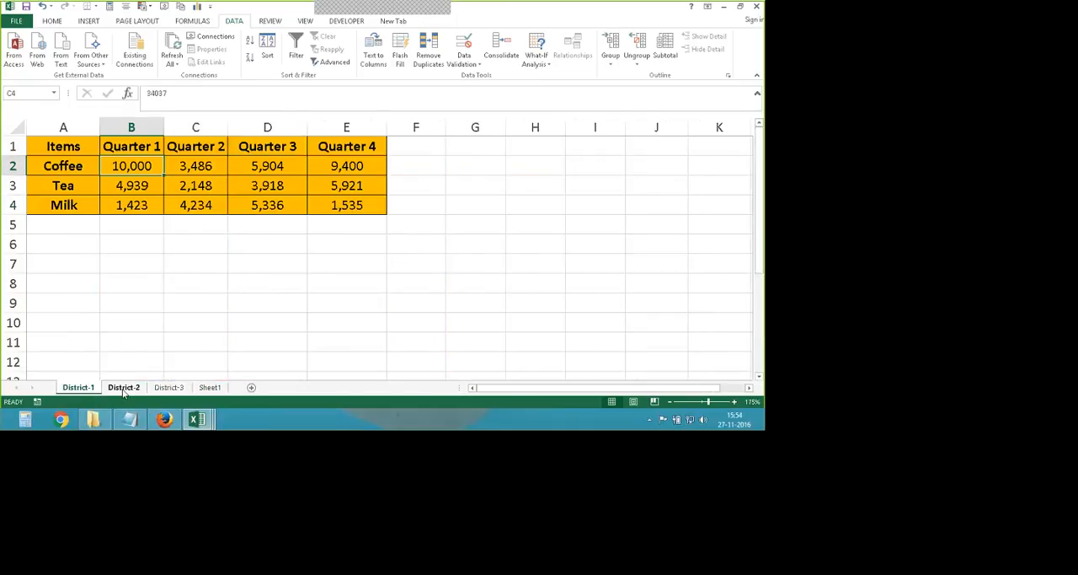
left_click(124, 388)
left_click(168, 388)
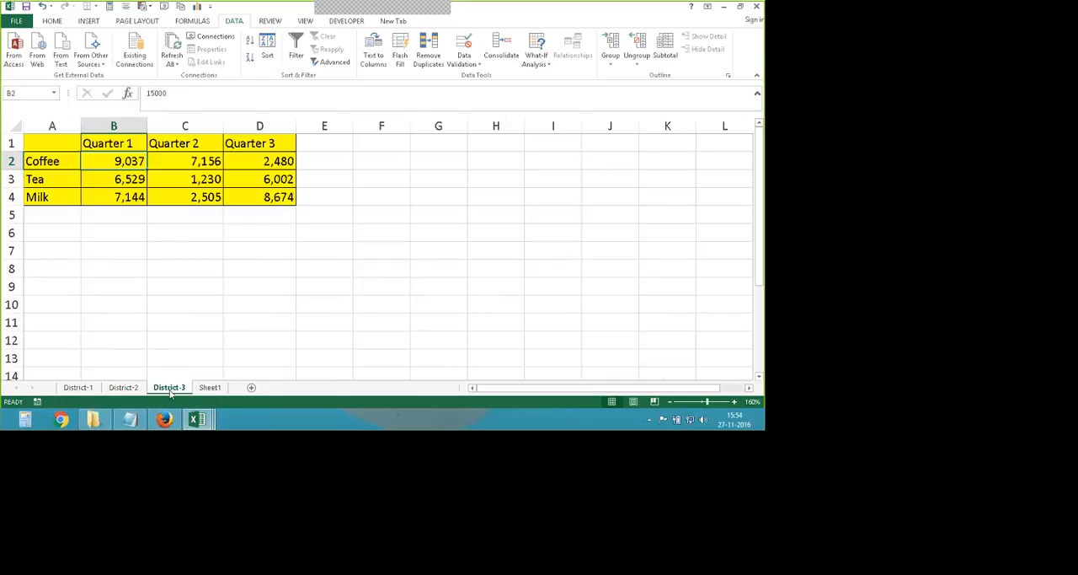
left_click(210, 387)
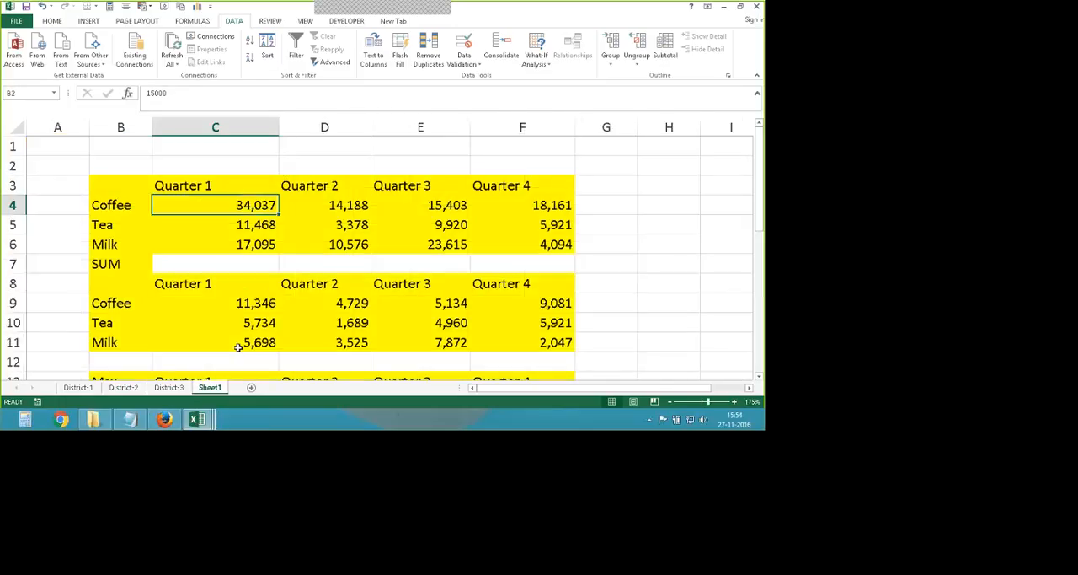
- Compare the consolidated tables on Sheet1 with the item rows and quarter columns of the three district sheets
scroll(216, 248, "down", 1)
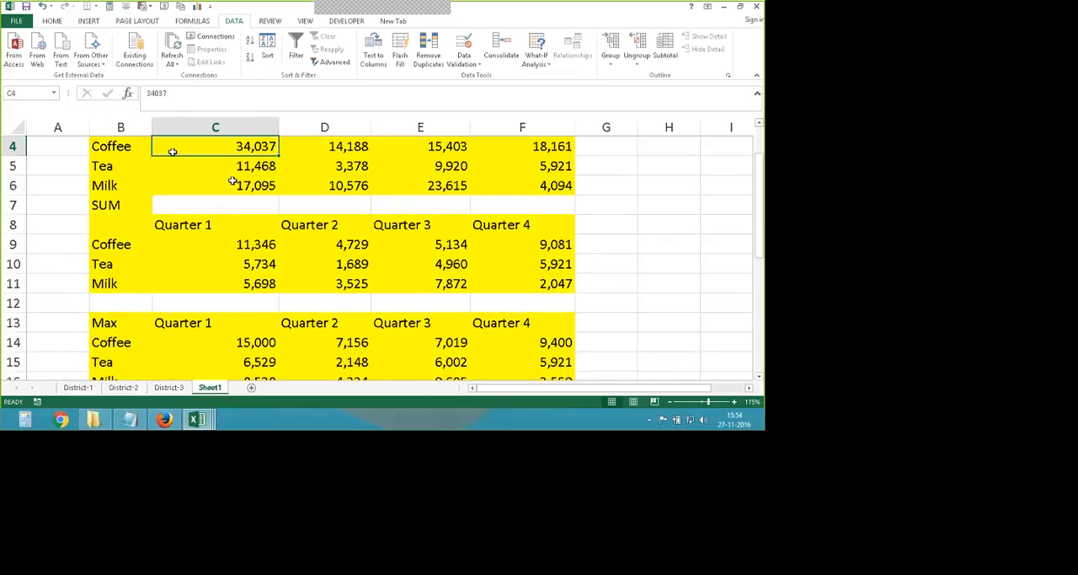
scroll(137, 224, "up", 1)
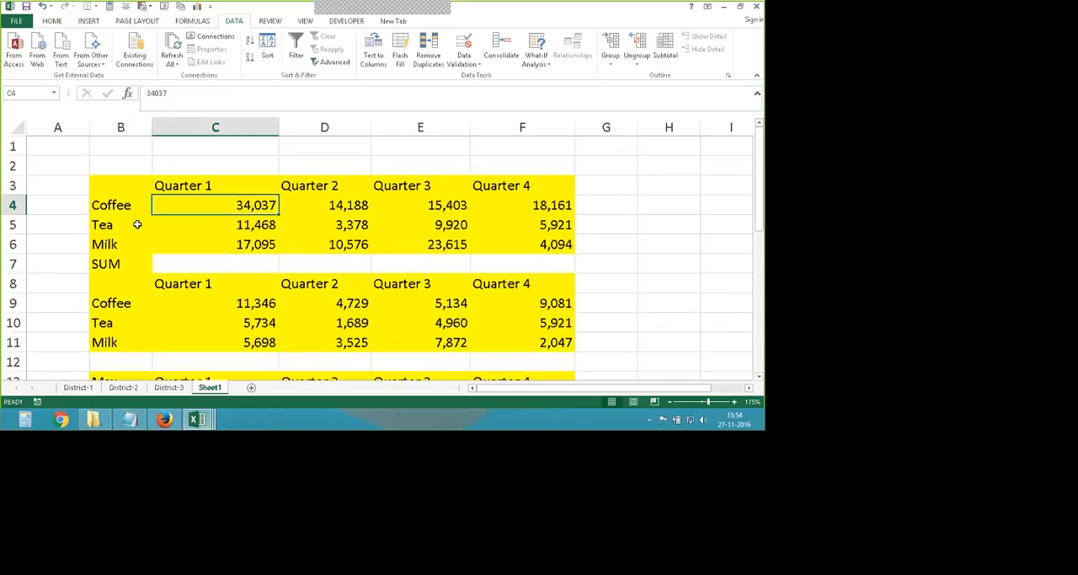
left_click(79, 388)
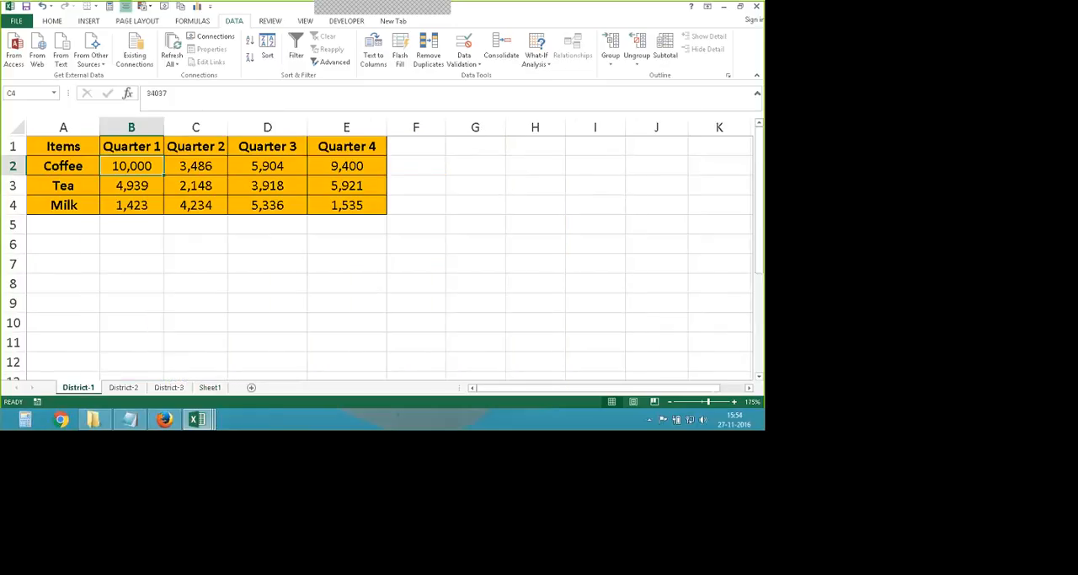
key("ctrl+Page_Down")
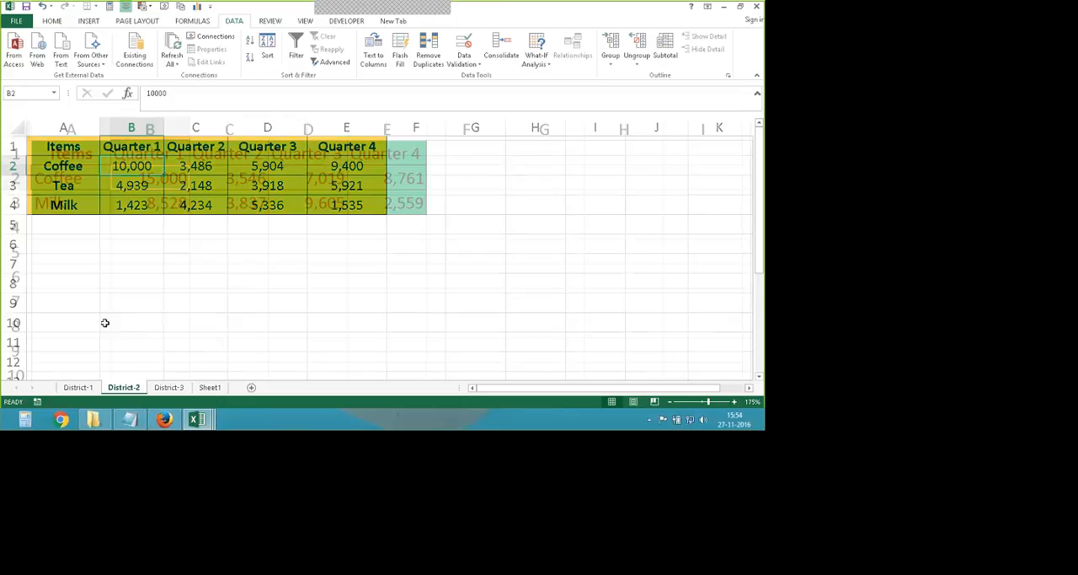
key("ctrl+Page_Down")
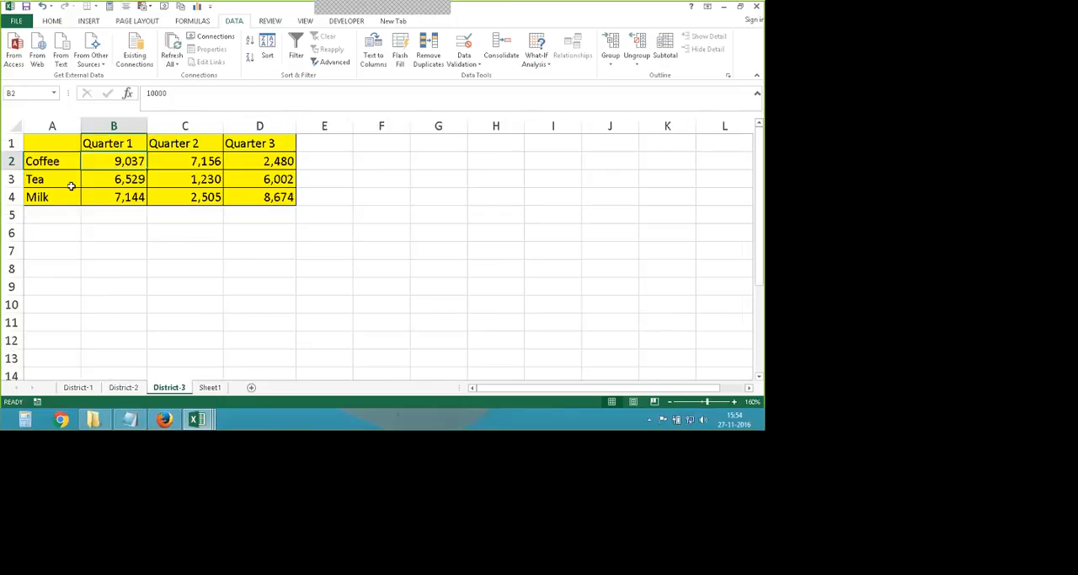
key("Left")
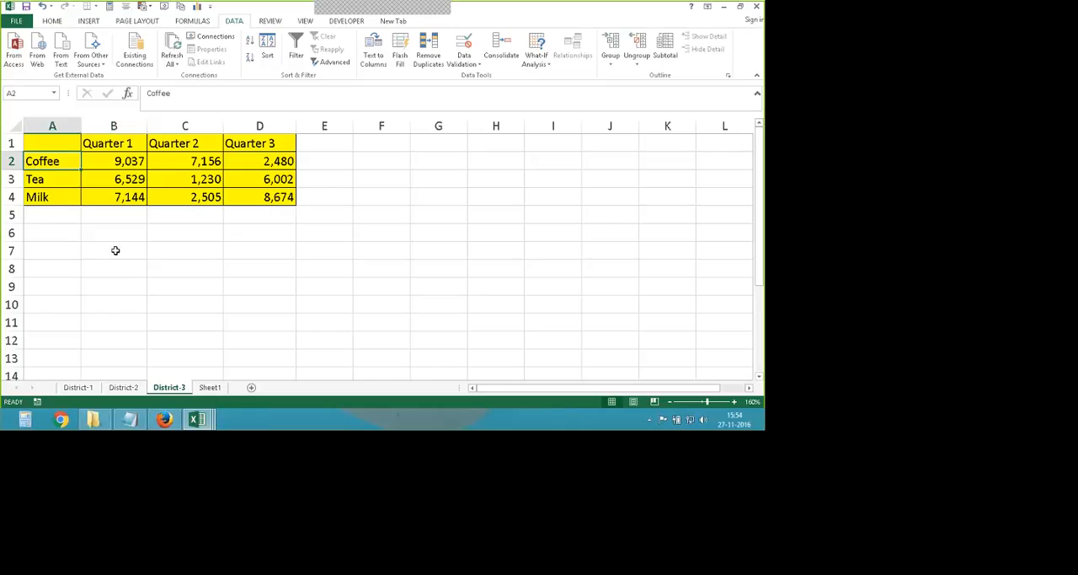
- Review the consolidated Coffee row on Sheet1 from Quarter 1 to Quarter 4 and the tables below it
left_click(210, 388)
key("Left")
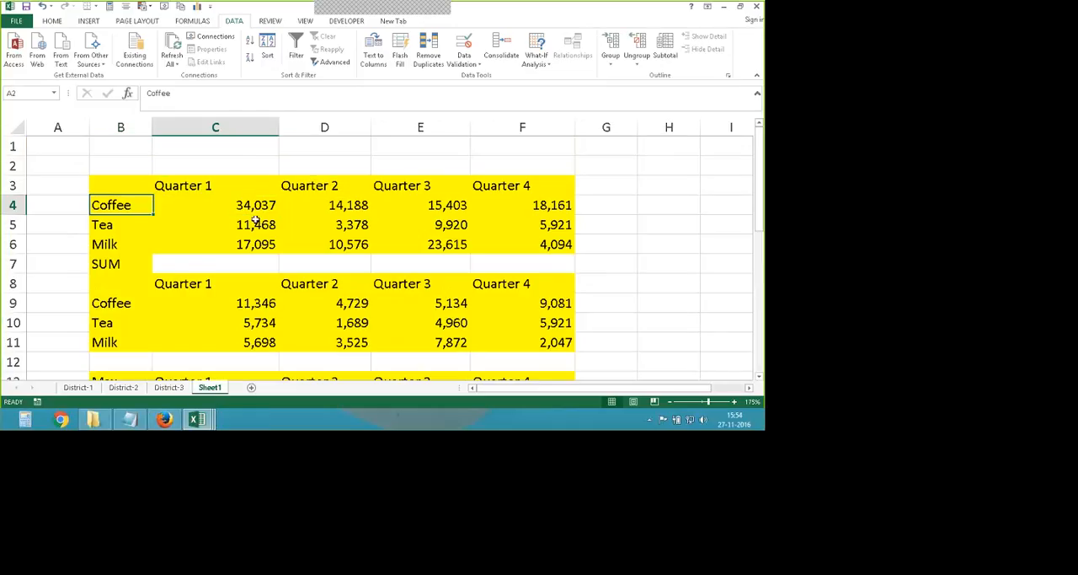
key("Down")
key("Right")
key("Right")
key("Right")
key("Right")
key("Up")
left_click(120, 209)
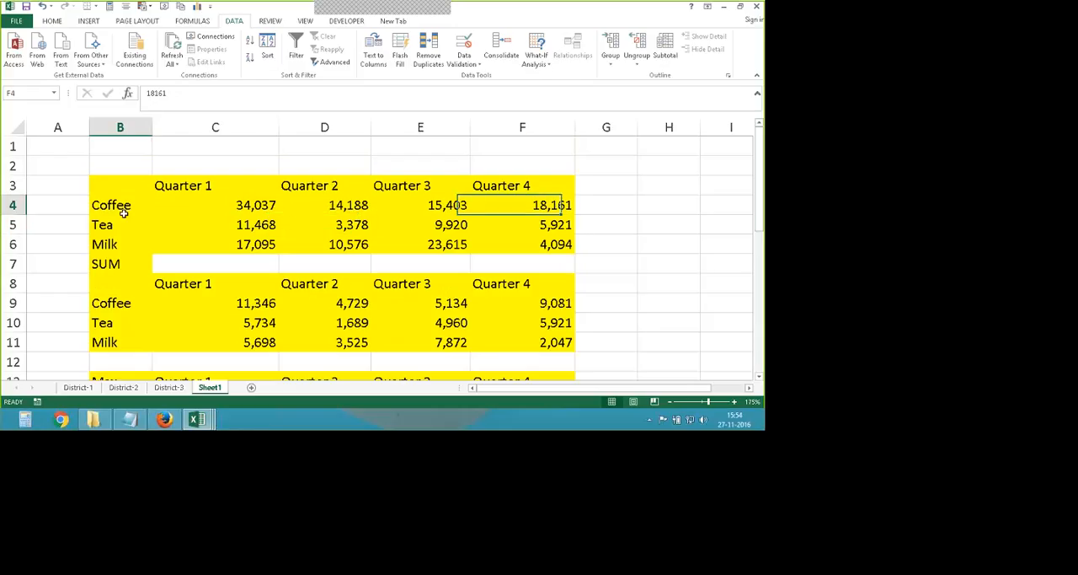
left_click(244, 205)
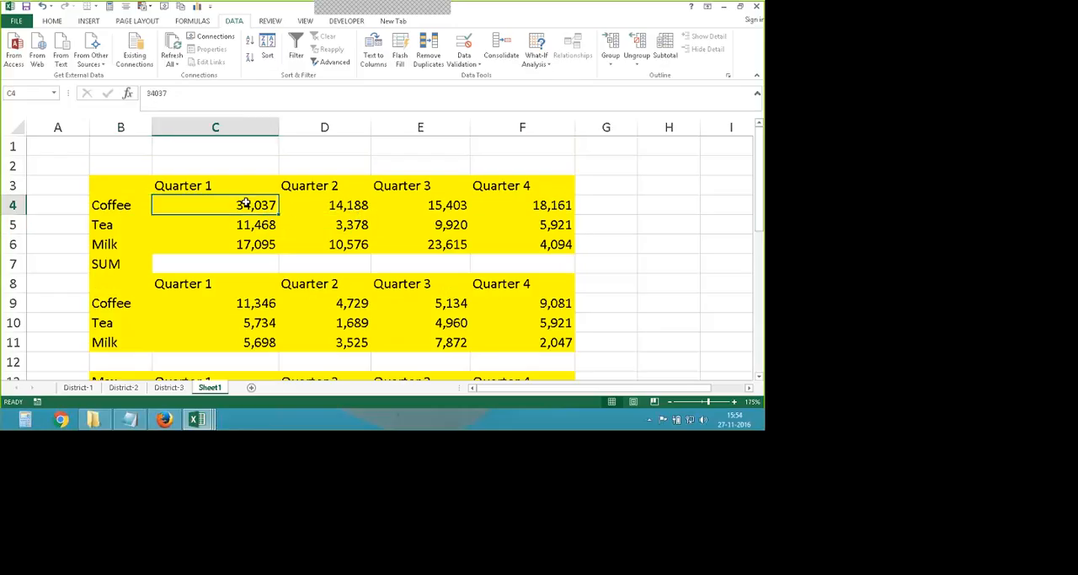
left_click(563, 205)
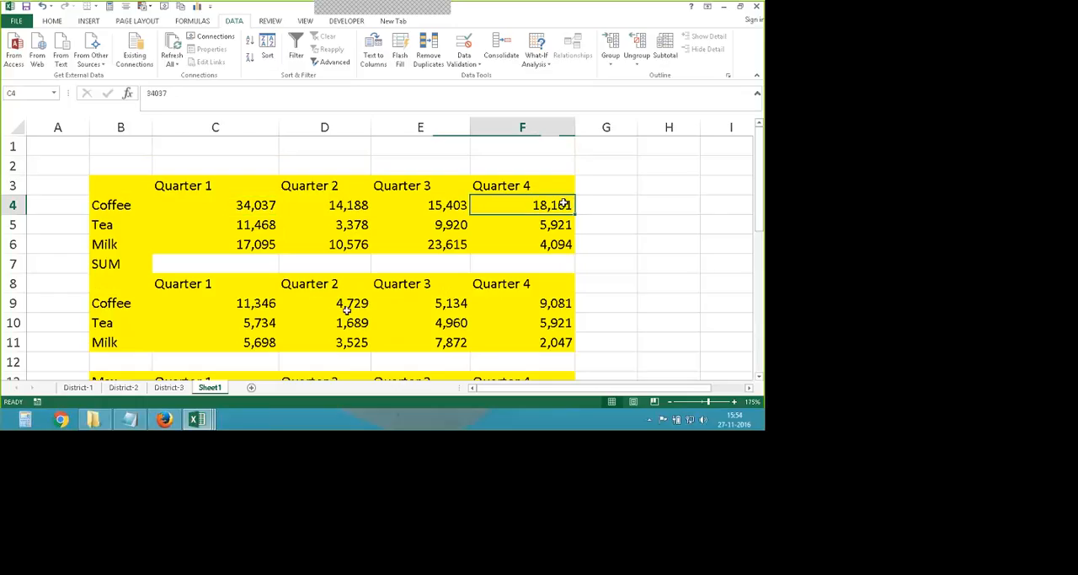
scroll(111, 226, "down", 1)
scroll(111, 211, "up", 1)
- Examine the Coffee rows on the District-1, District-2 and District-3 sheets
left_click(78, 387)
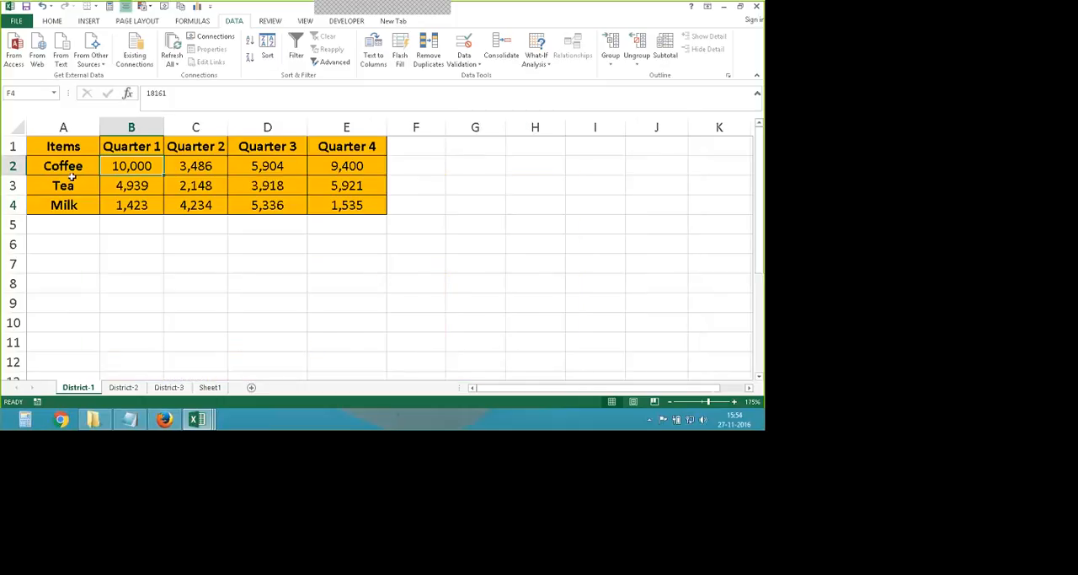
mouse_move(72, 175)
left_mouse_down()
mouse_move(228, 173)
mouse_move(363, 154)
left_mouse_up()
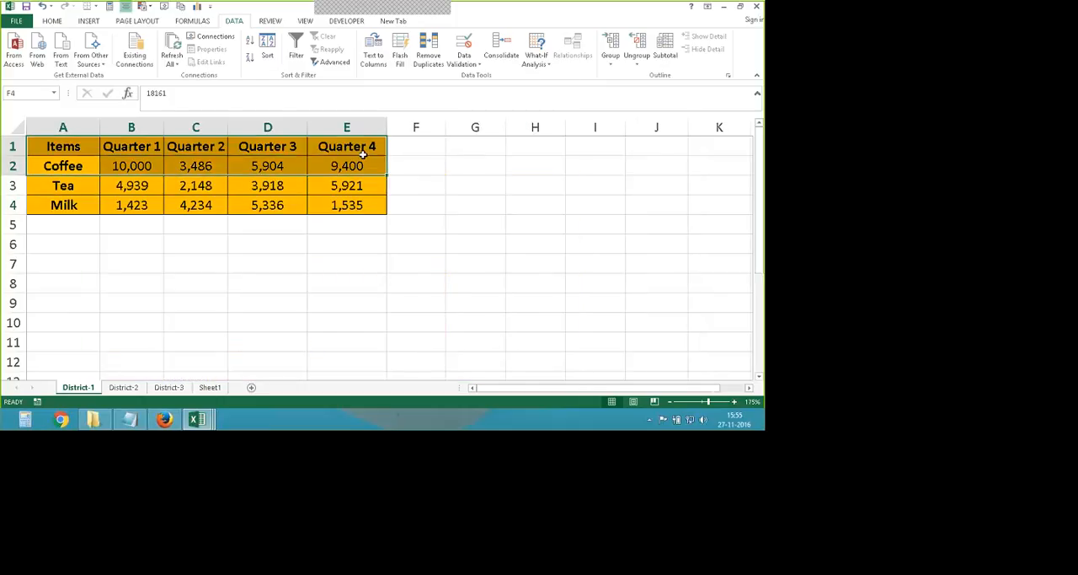
left_click(123, 387)
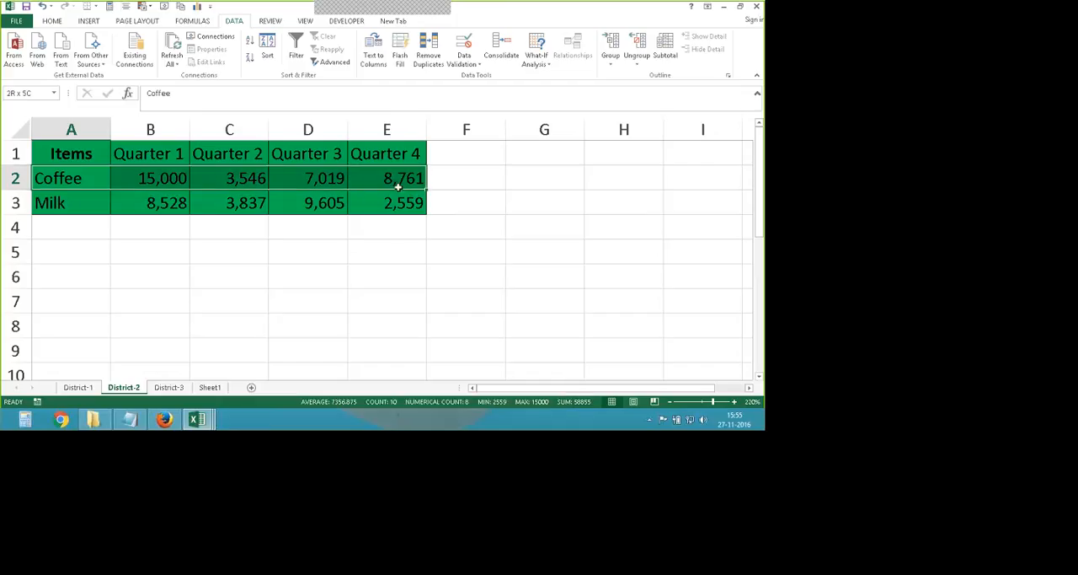
left_click(169, 386)
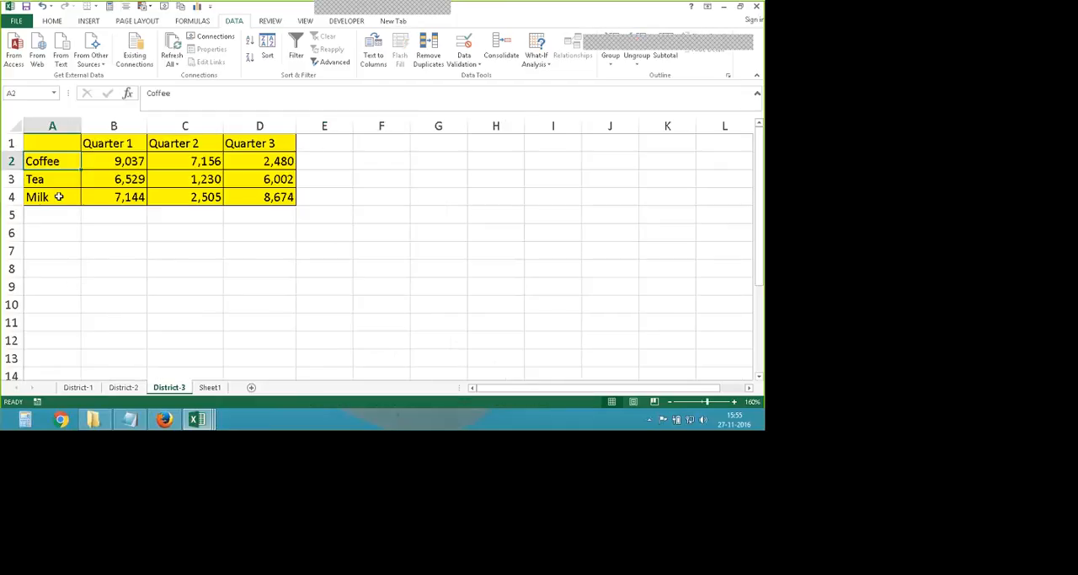
left_click_drag(54, 162, 289, 153)
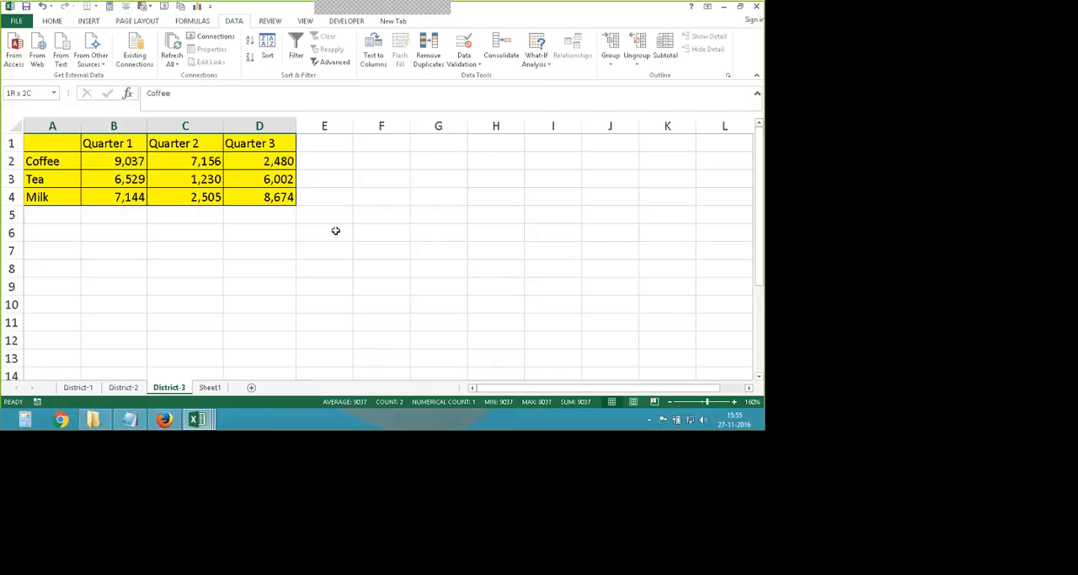
left_click(334, 232)
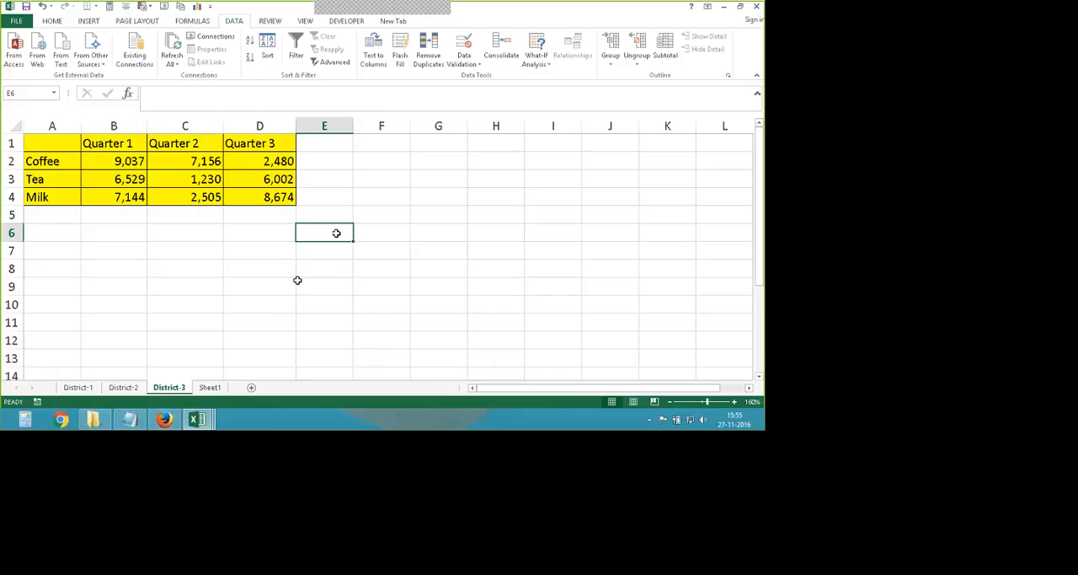
- Switch to the data-consolidate-2nd type workbook and look through its District-1, District-2 and District-3 sheets
mouse_move(202, 419)
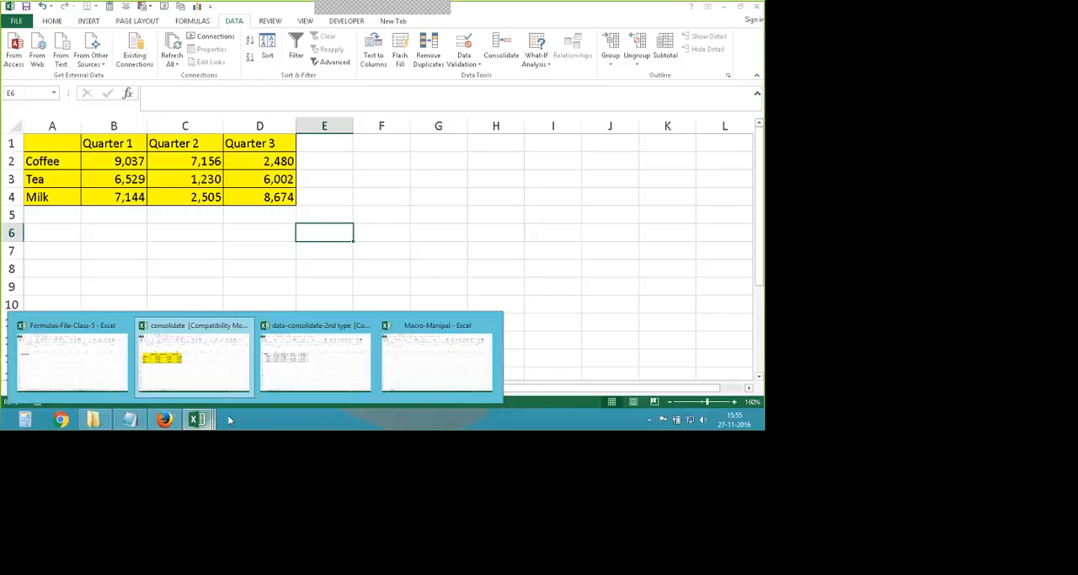
left_click(320, 377)
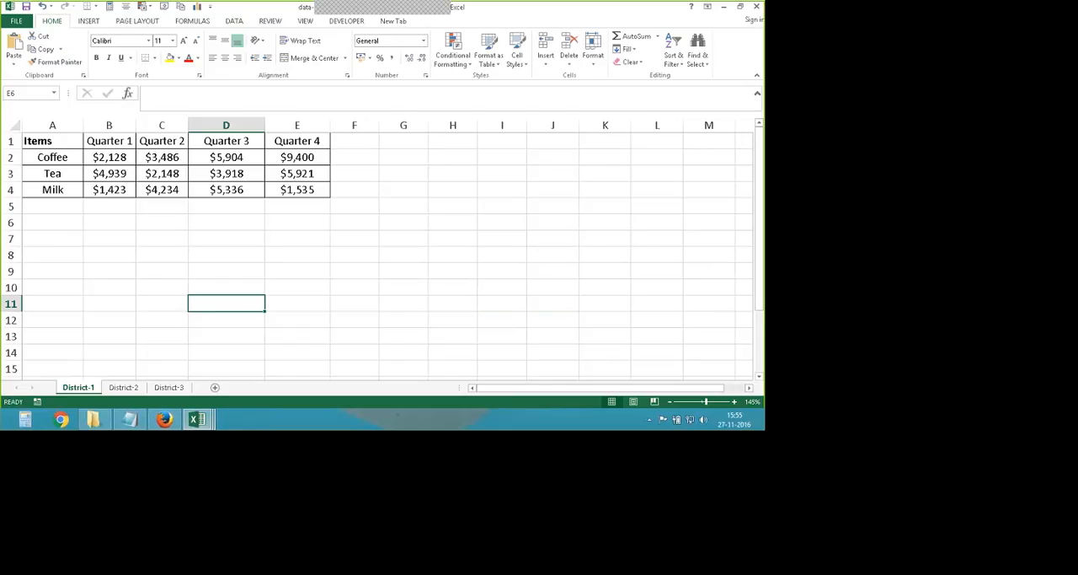
left_click(123, 387)
left_click(85, 388)
left_click(123, 387)
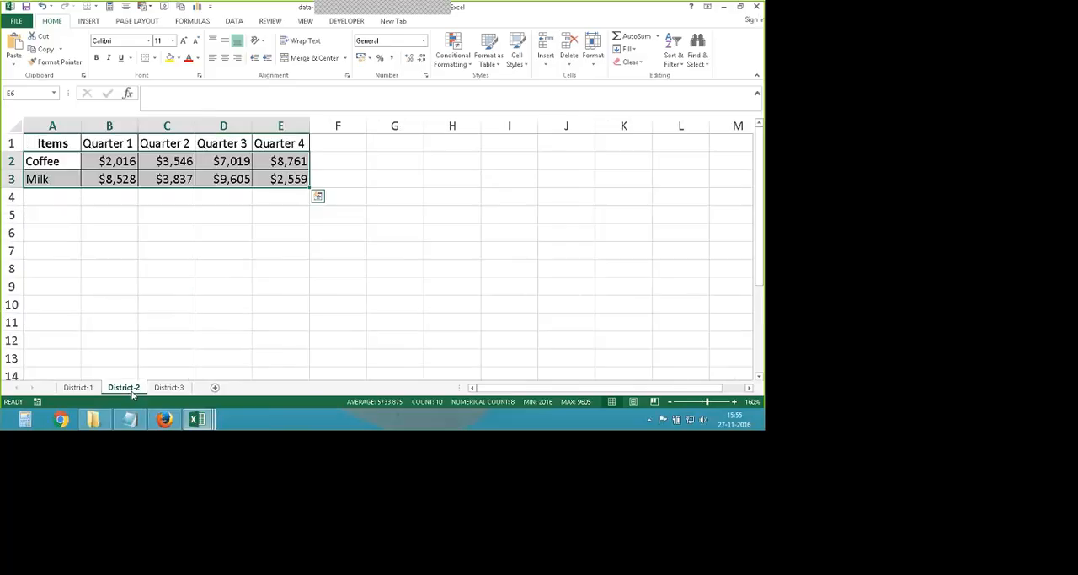
left_click(168, 387)
left_click(358, 211)
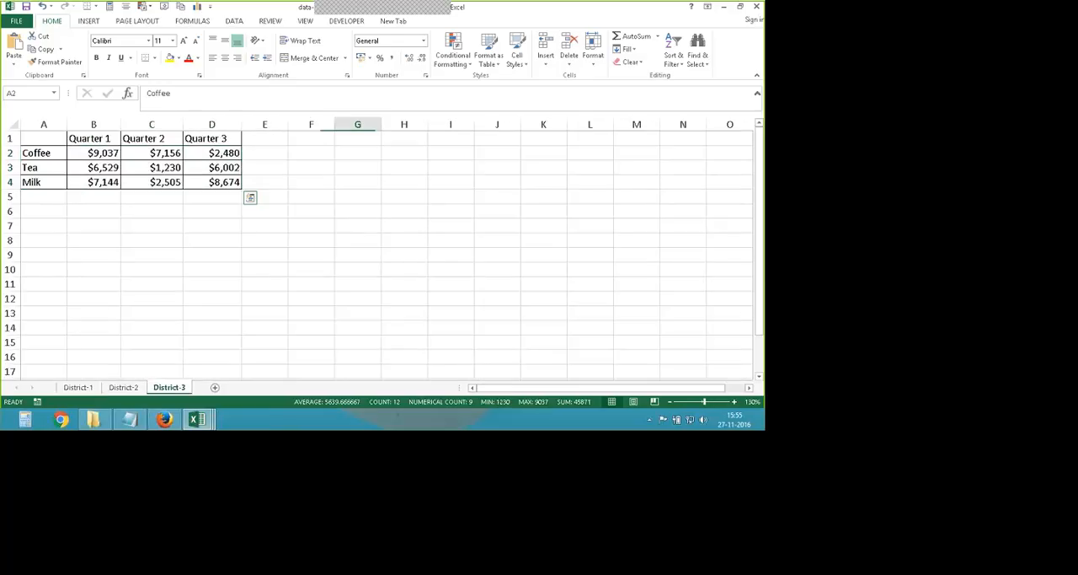
left_click(335, 251)
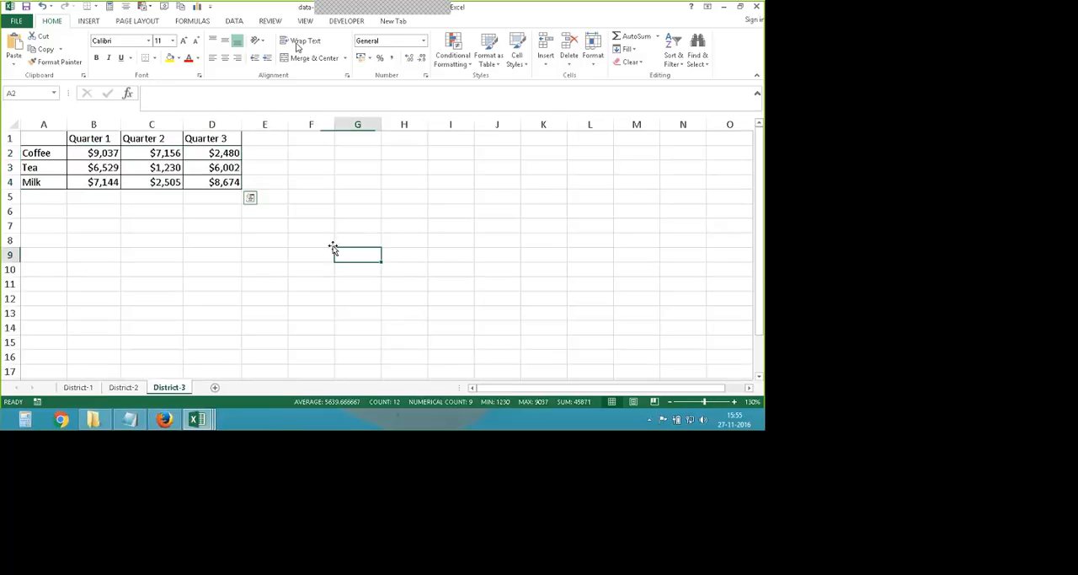
- View the list of macros available in all open workbooks
left_click(344, 23)
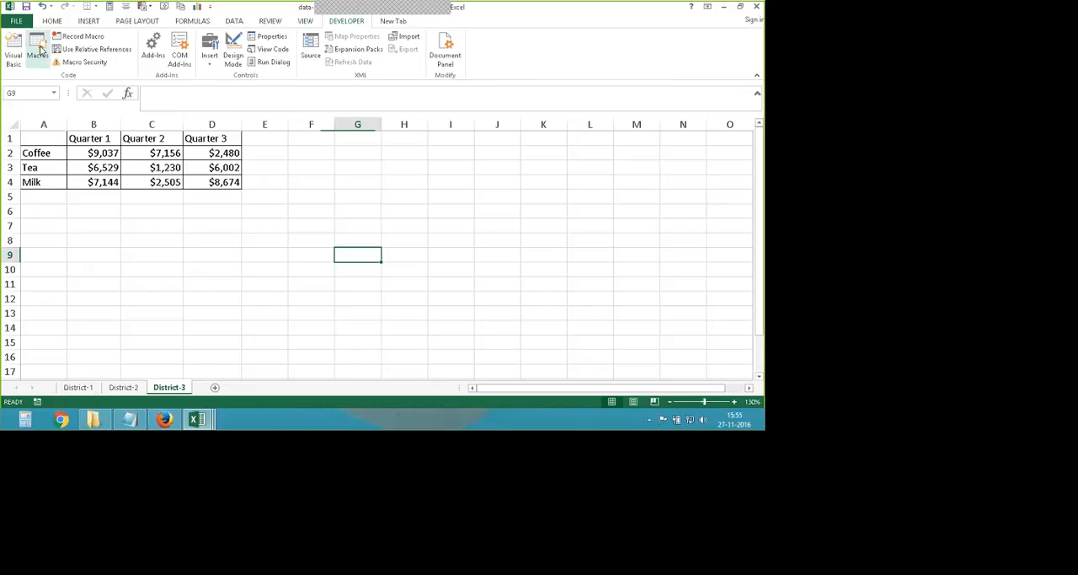
left_click(38, 50)
left_click_drag(497, 135, 562, 135)
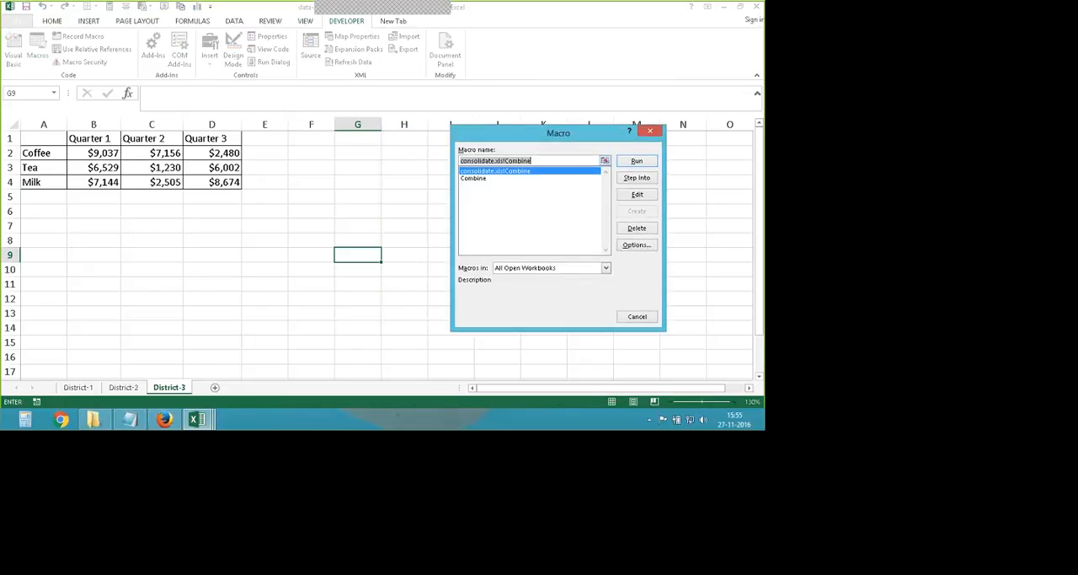
left_click(652, 132)
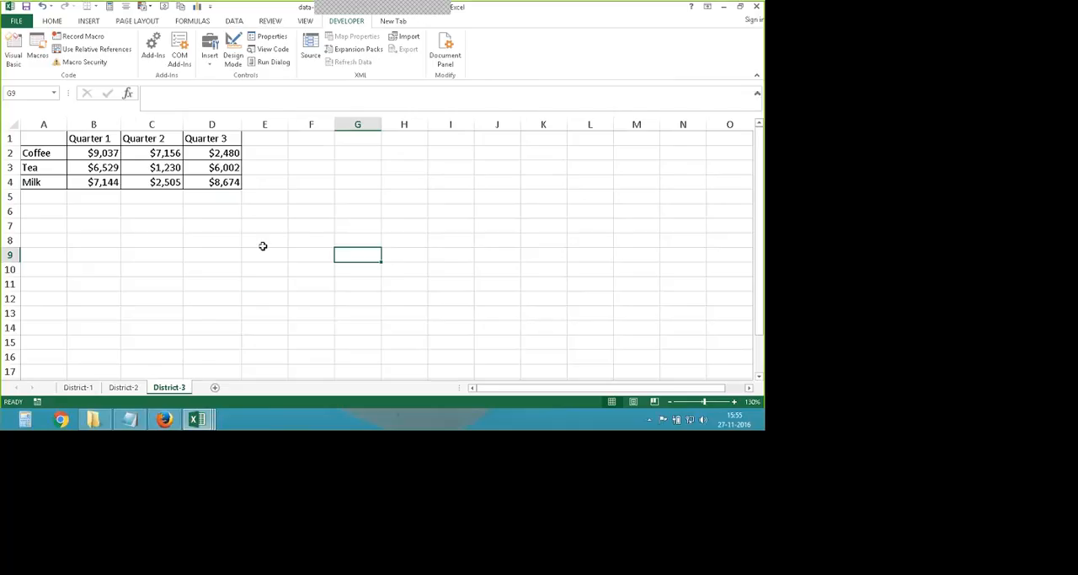
- Inspect the item rows and quarter columns on each of the three district sheets at a readable size
left_click(78, 387)
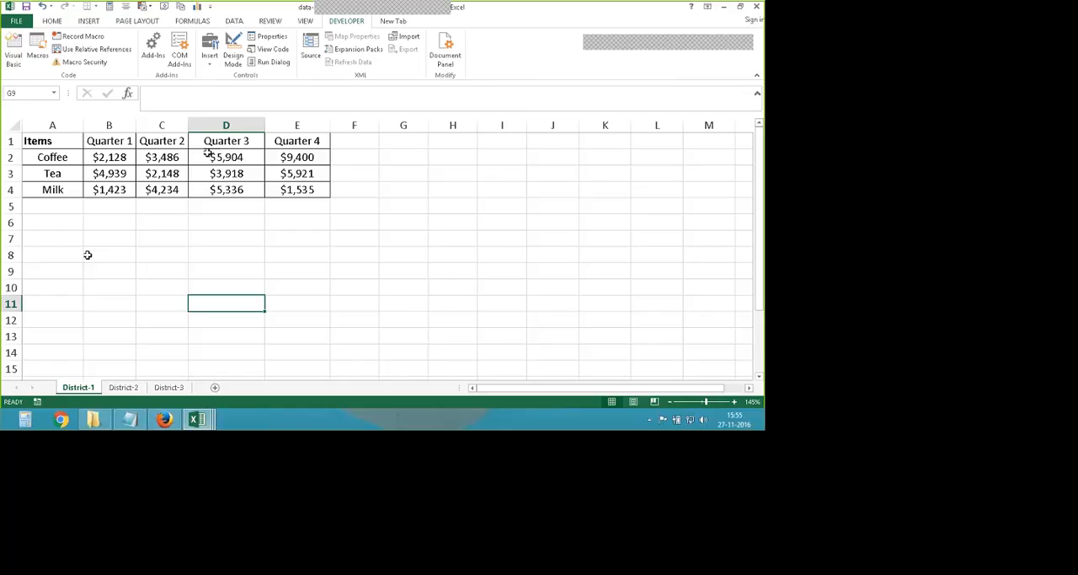
key("ctrl+Page_Down")
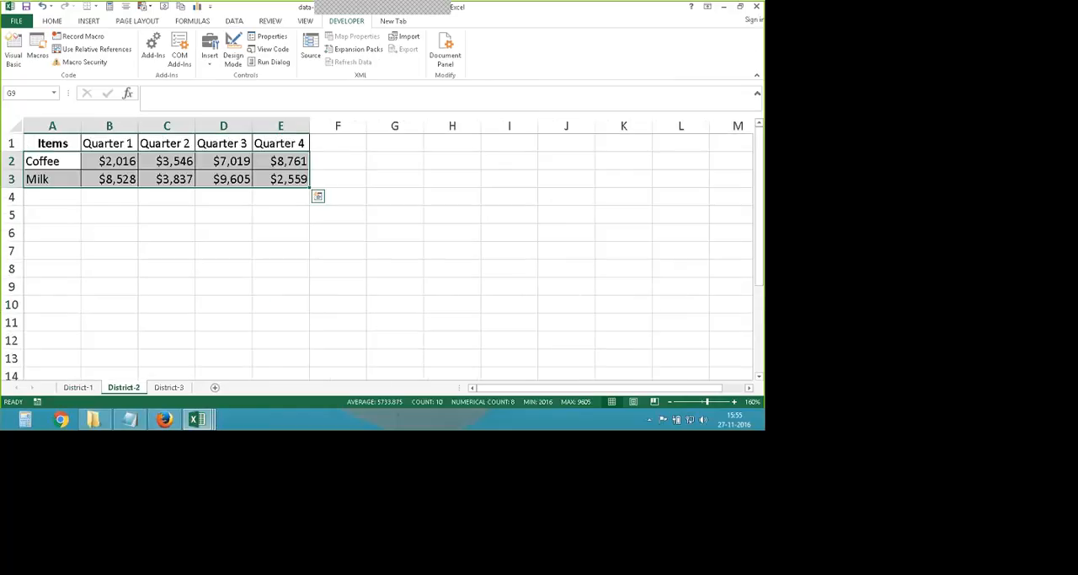
left_click(65, 268)
scroll(70, 248, "up", 1)
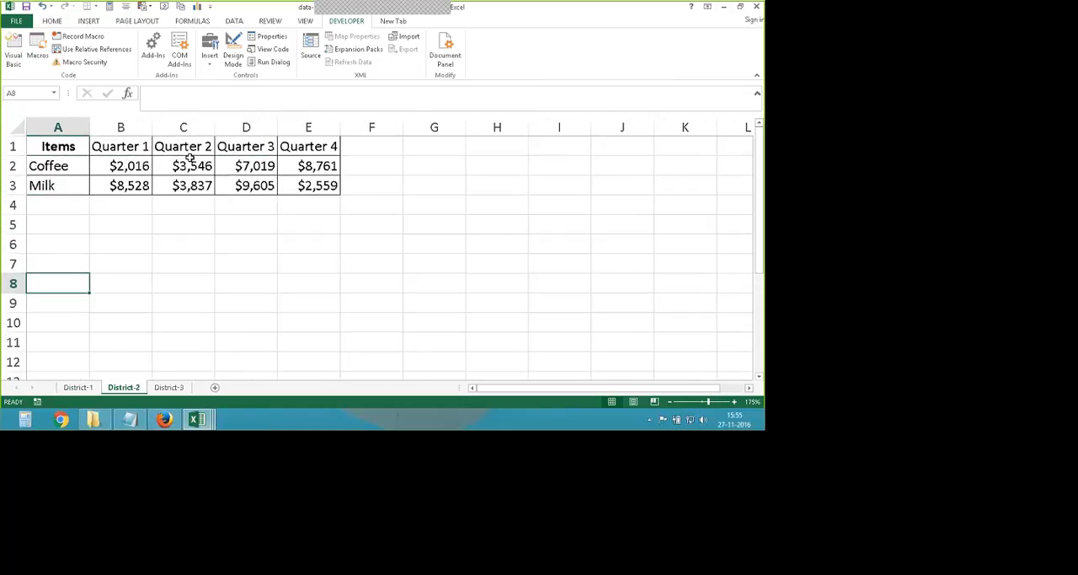
left_click(173, 386)
scroll(118, 286, "up", 2)
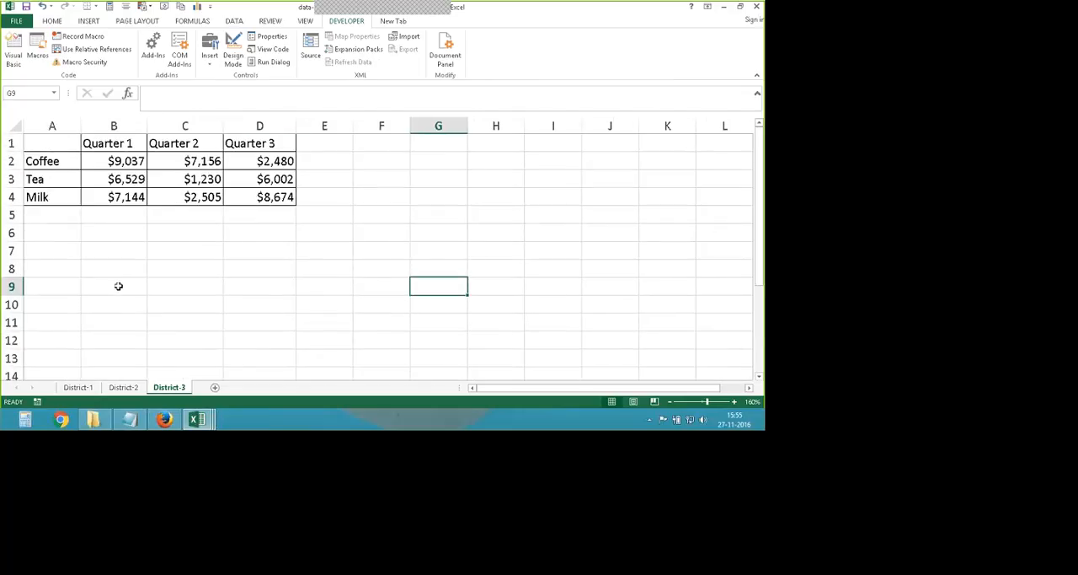
left_click(118, 286)
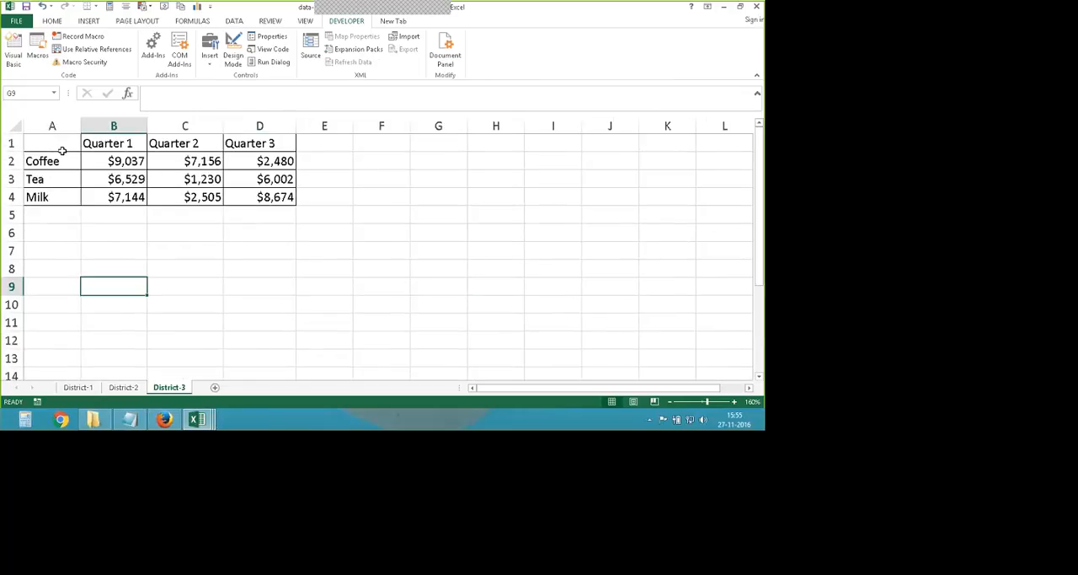
- Highlight the data rows below the headers on District-3, District-2 and District-1, and compare the three tables
left_click(62, 151)
left_click_drag(62, 153, 261, 196)
left_click(123, 386)
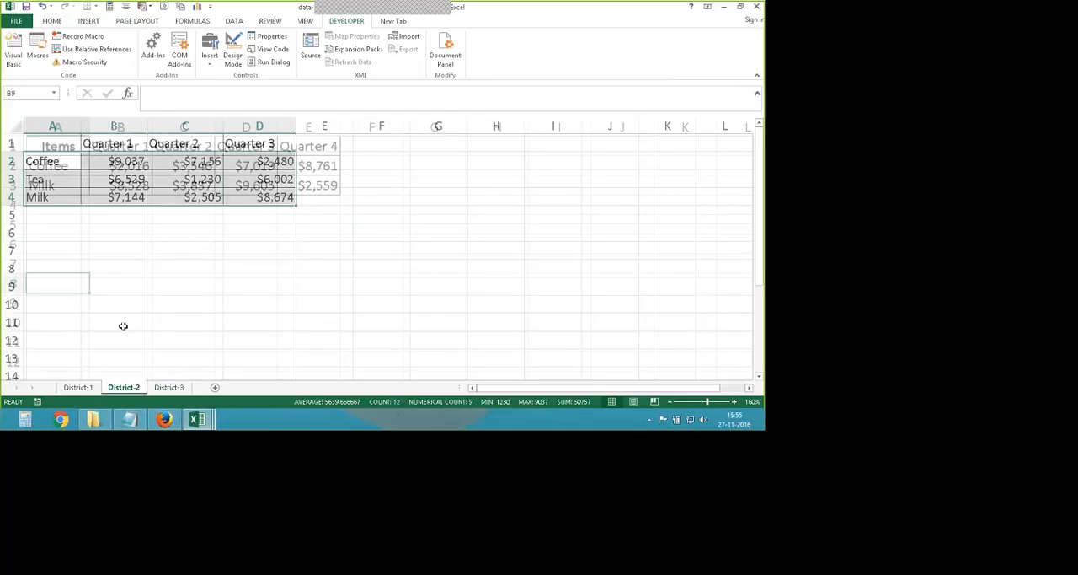
left_click_drag(58, 166, 308, 186)
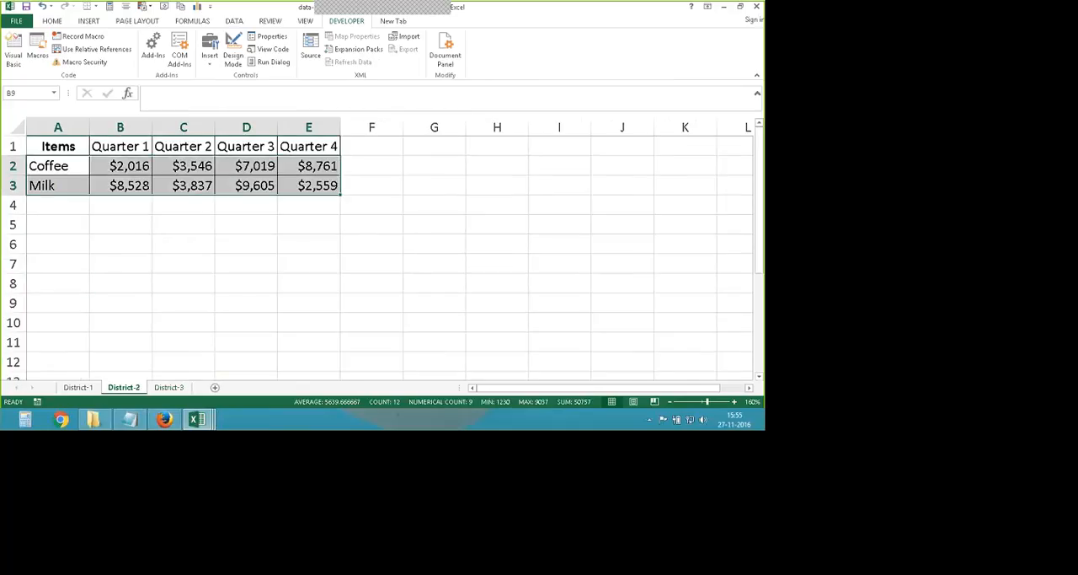
left_click(79, 387)
left_click_drag(256, 186, 312, 195)
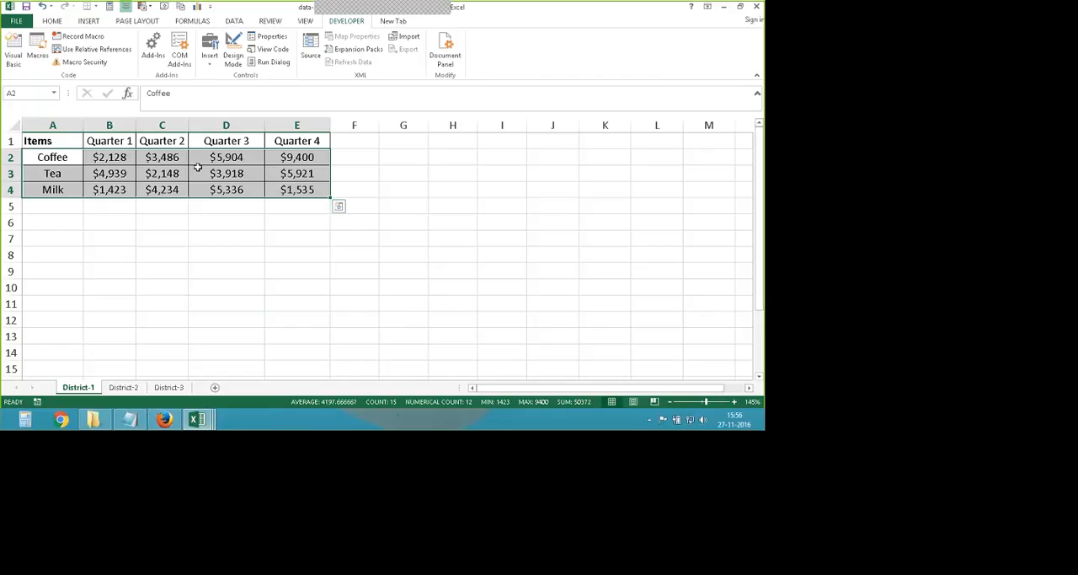
left_click(110, 376)
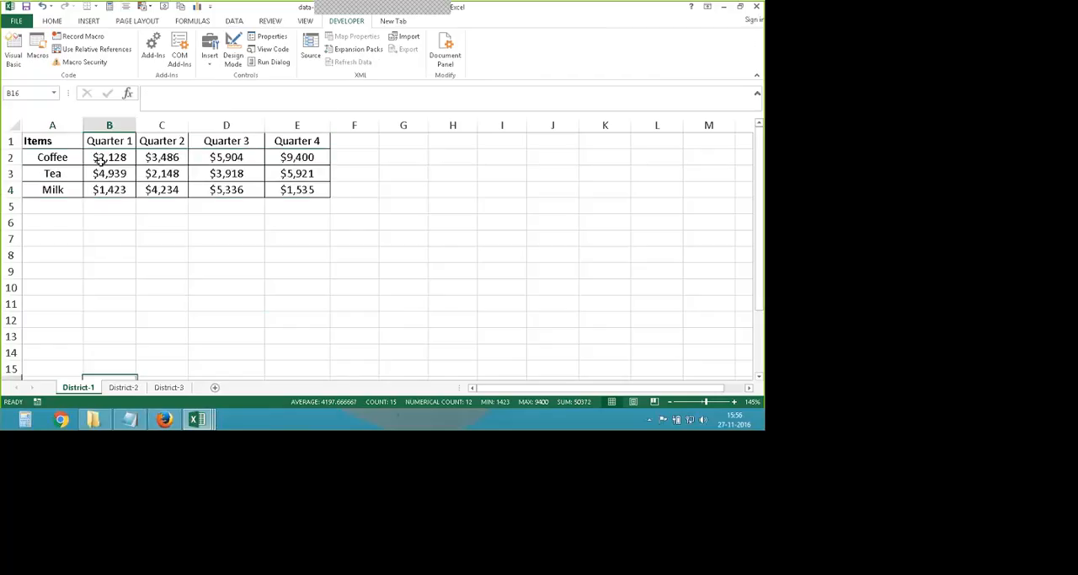
left_click(123, 386)
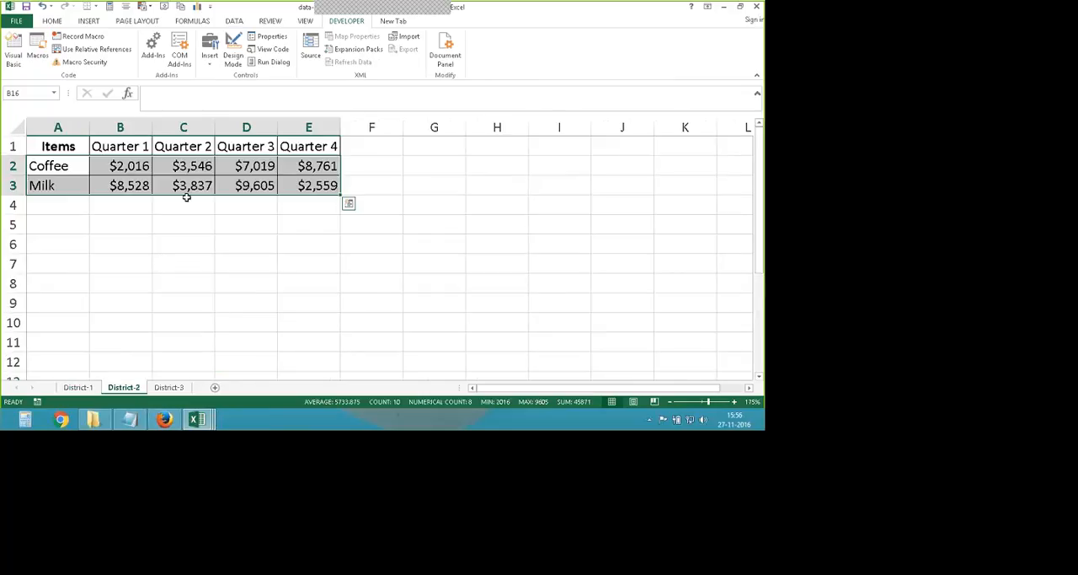
key("ctrl+Page_Down")
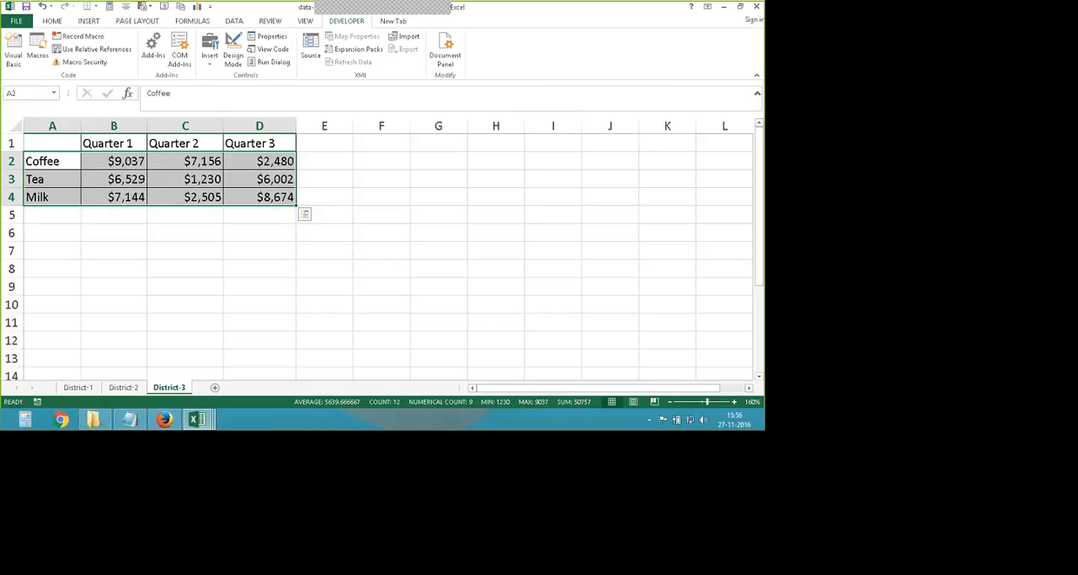
left_click(220, 301)
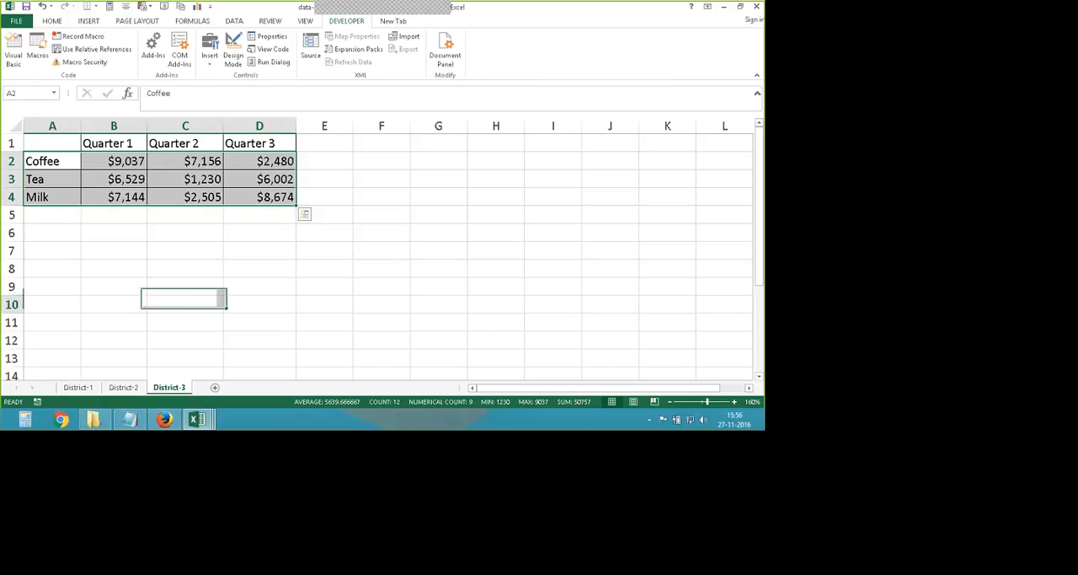
- Look at the VBA project of data-consolidate-2nd type.xls in the Visual Basic editor
left_click(17, 54)
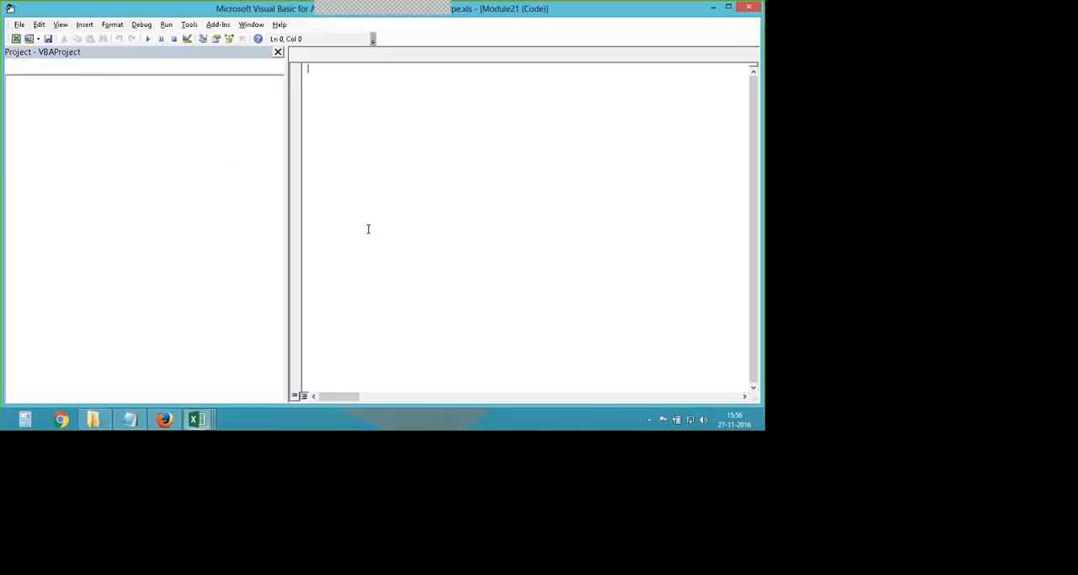
left_click(73, 134)
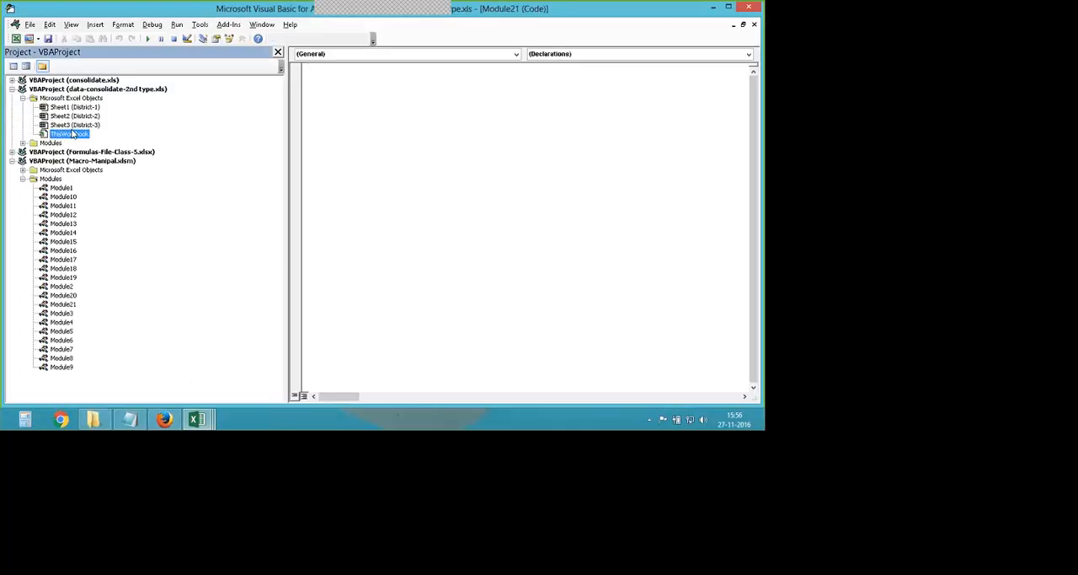
left_click(753, 7)
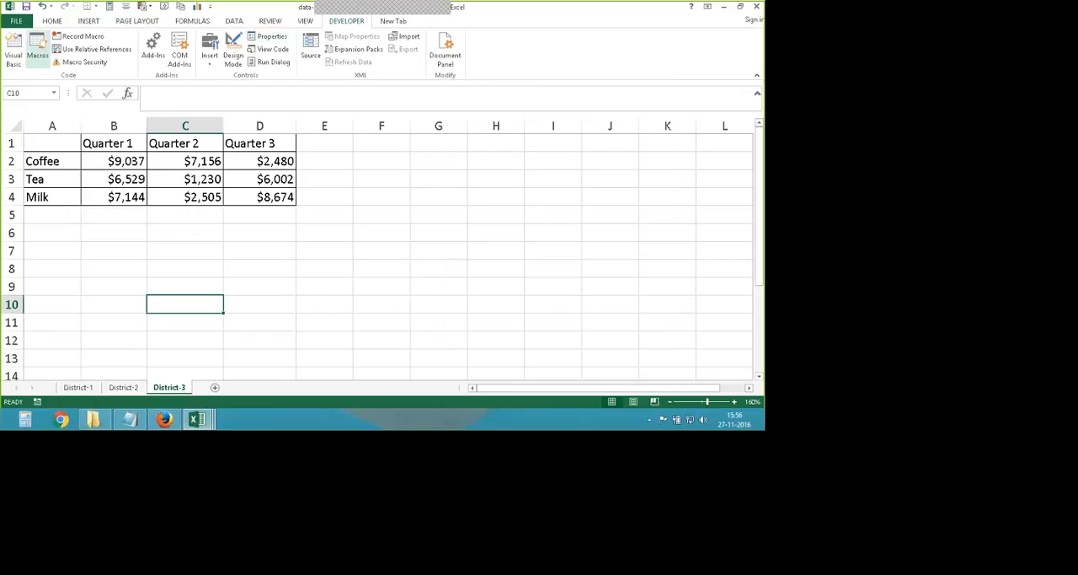
- Open the code of this workbook's Combine macro, highlight the whole procedure for review, and return to the worksheet
left_click(37, 49)
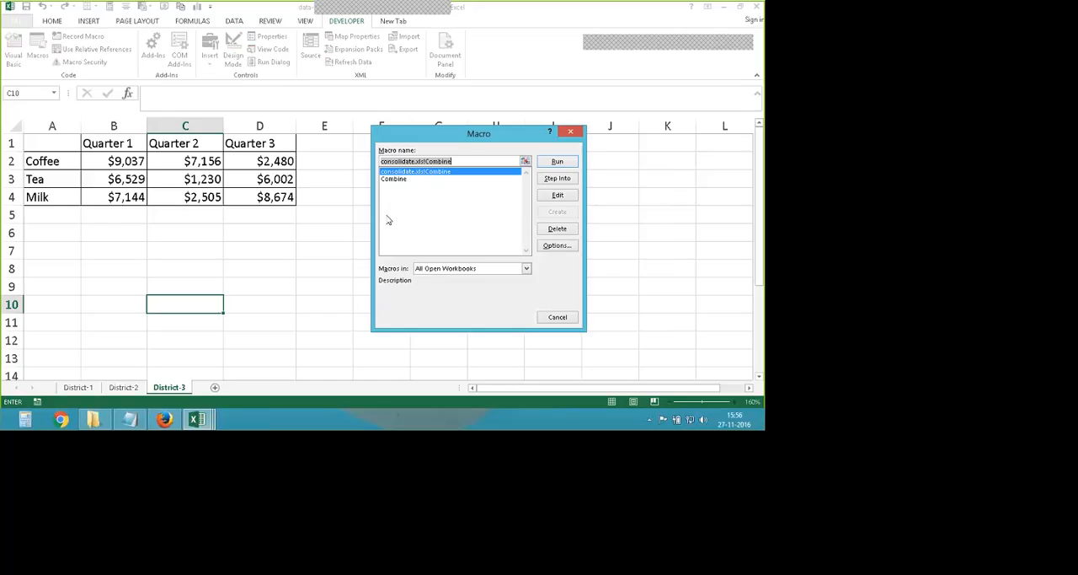
left_click(404, 181)
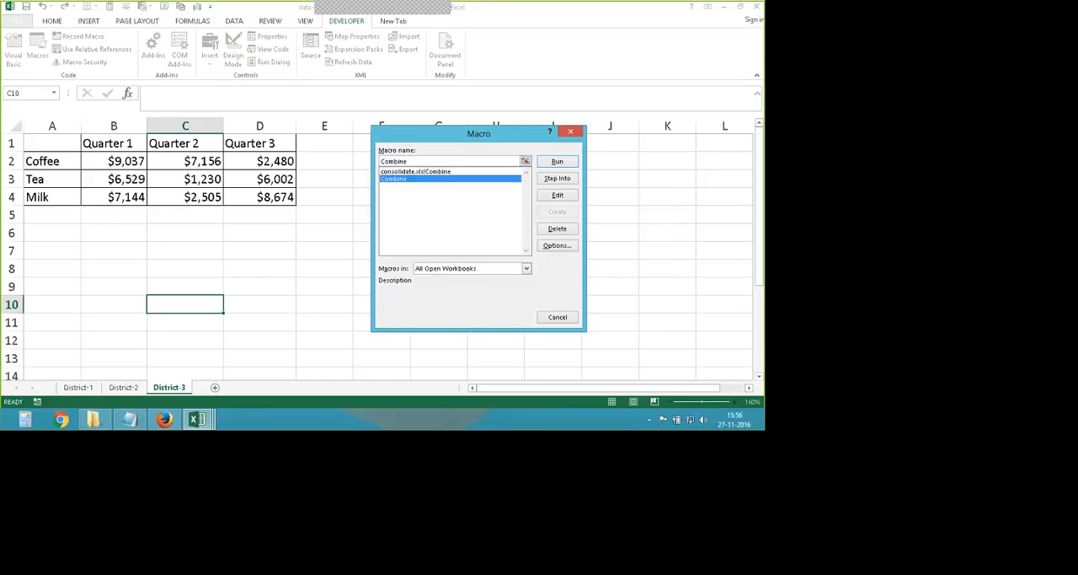
left_click(558, 195)
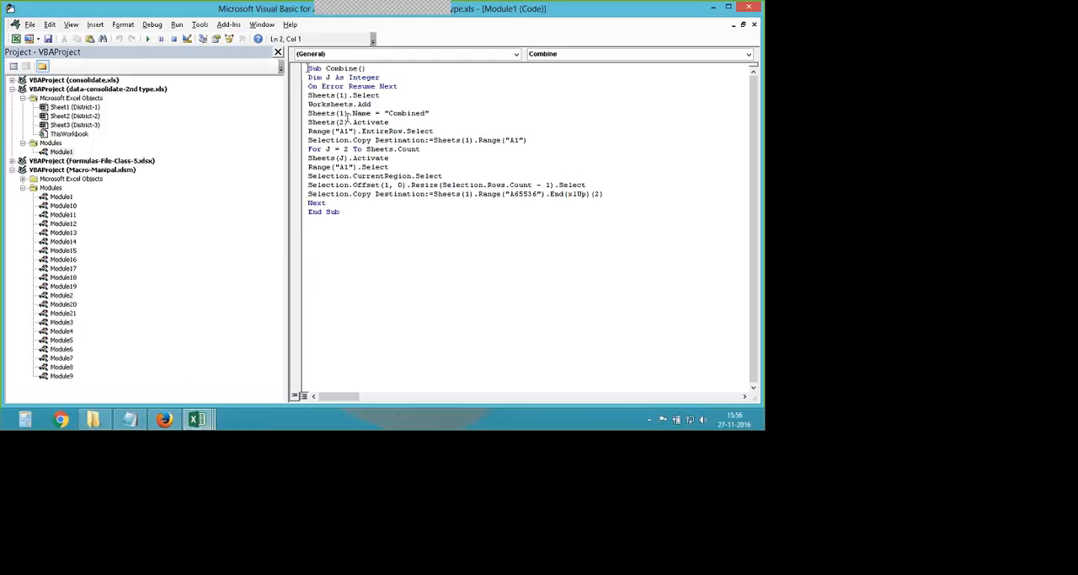
left_click_drag(309, 68, 349, 221)
left_click(350, 223)
left_click(714, 6)
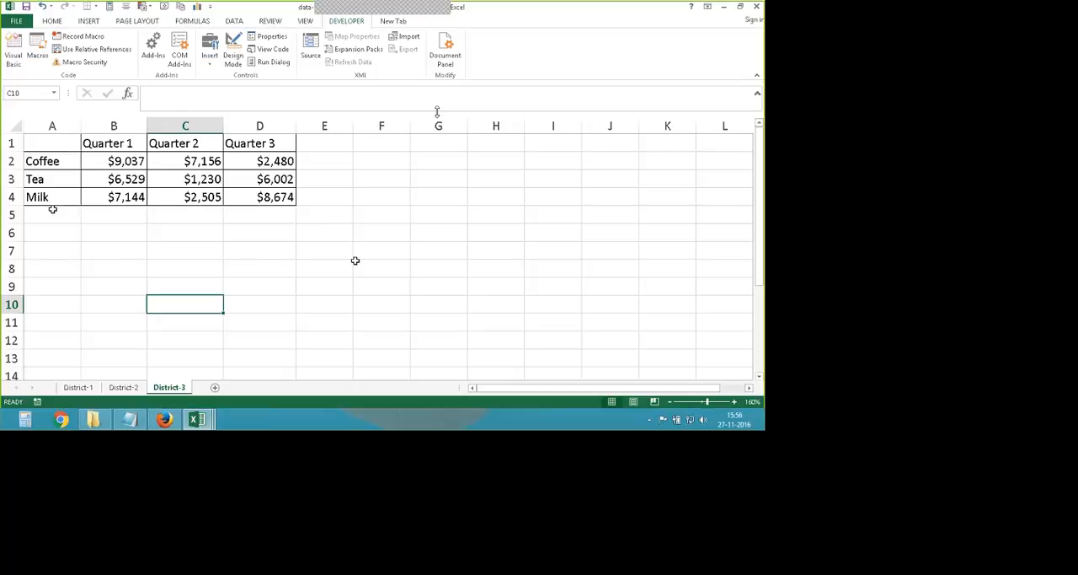
- Run this workbook's own Combine macro and move the generated Combined sheet after District-3
left_click(355, 260)
left_click(37, 50)
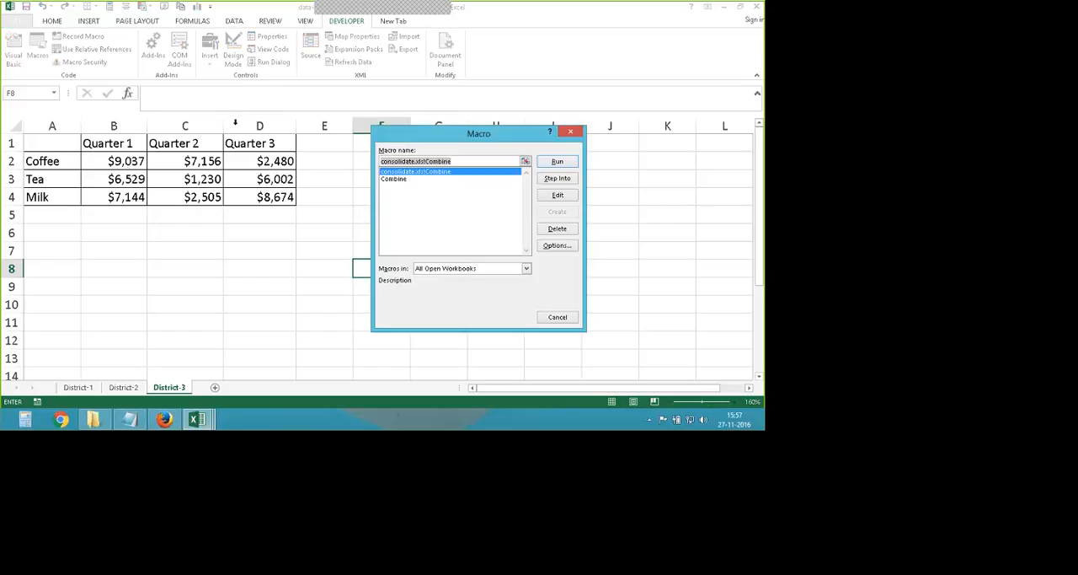
left_click(393, 179)
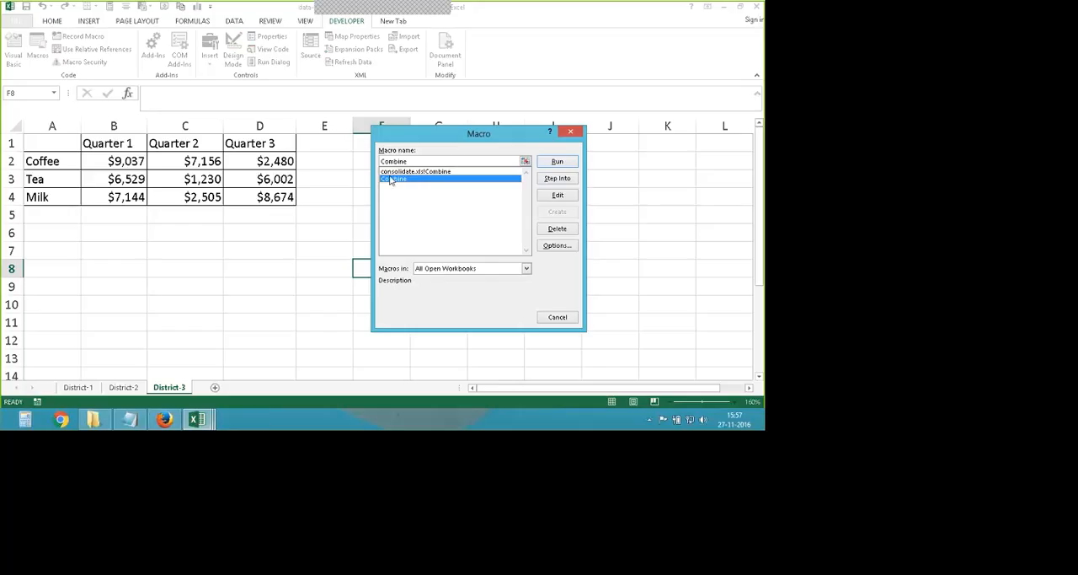
left_click(557, 162)
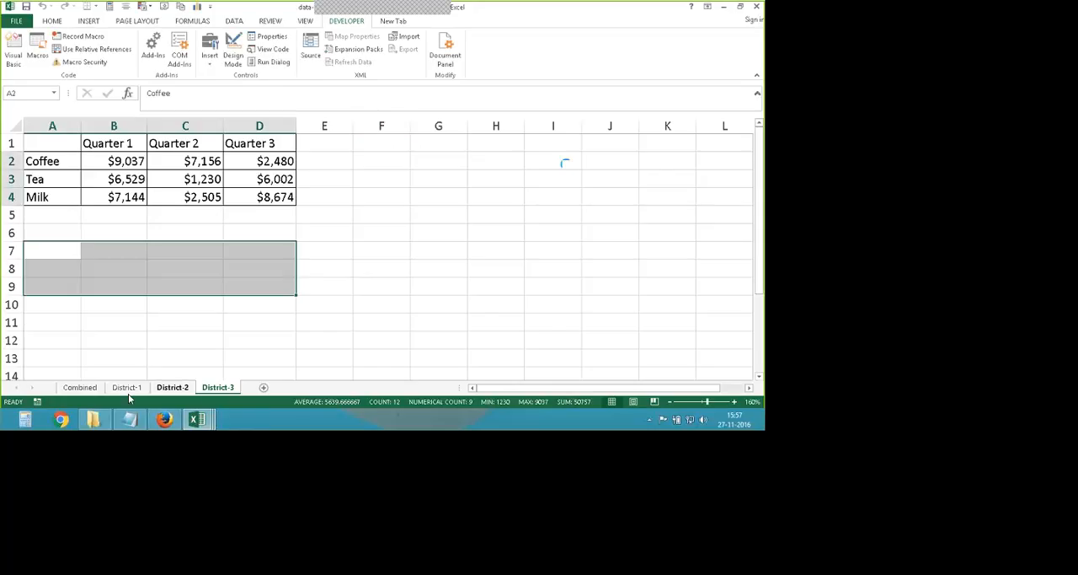
left_click(78, 393)
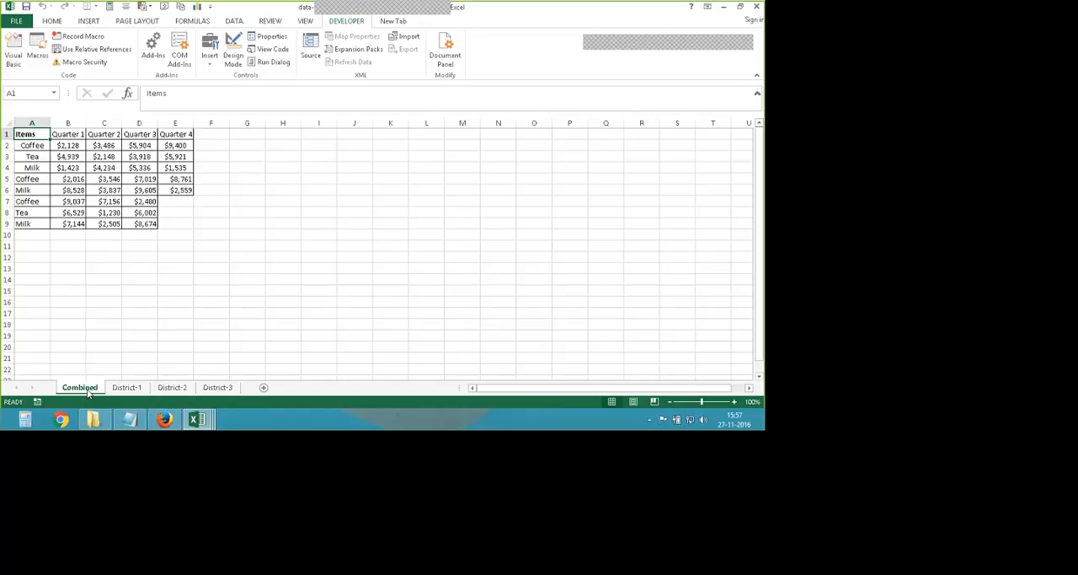
left_click_drag(87, 392, 246, 393)
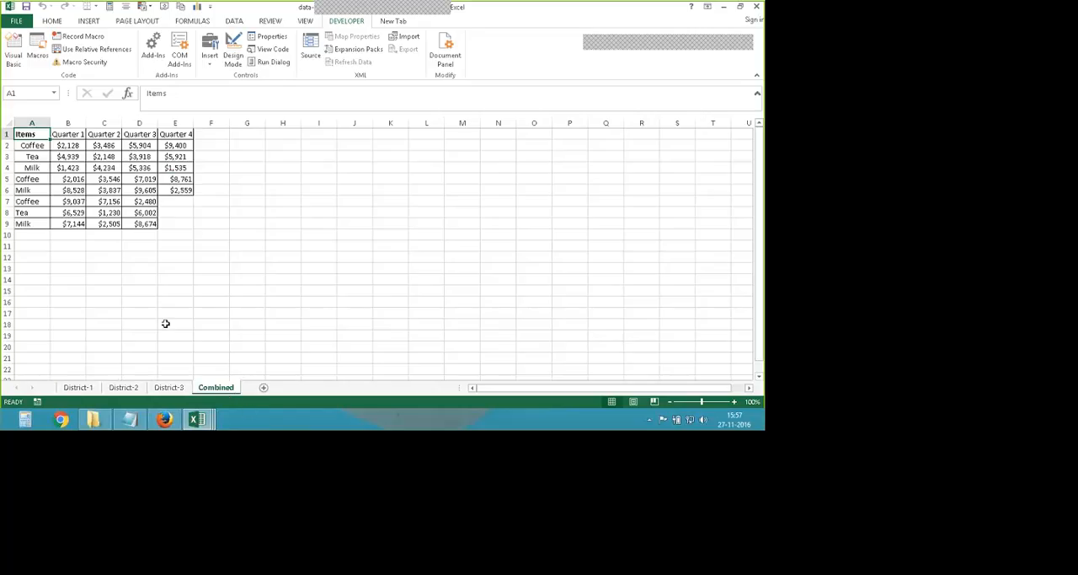
- Highlight the item names on the Combined sheet and on District-1, District-2 and District-3 to compare them
left_click_drag(30, 145, 26, 213)
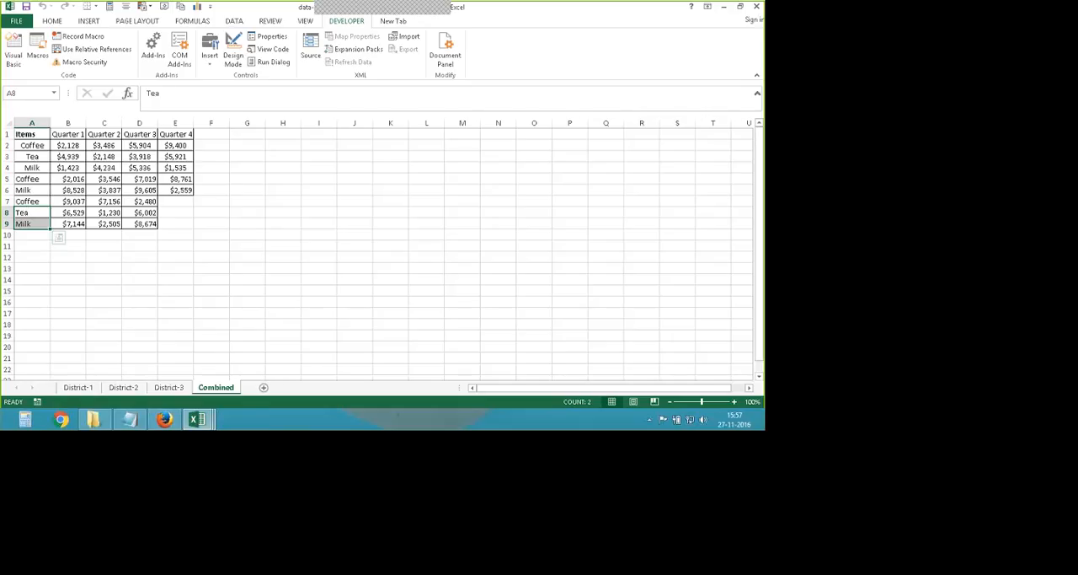
left_click(79, 388)
left_click_drag(52, 158, 63, 194)
left_click(124, 388)
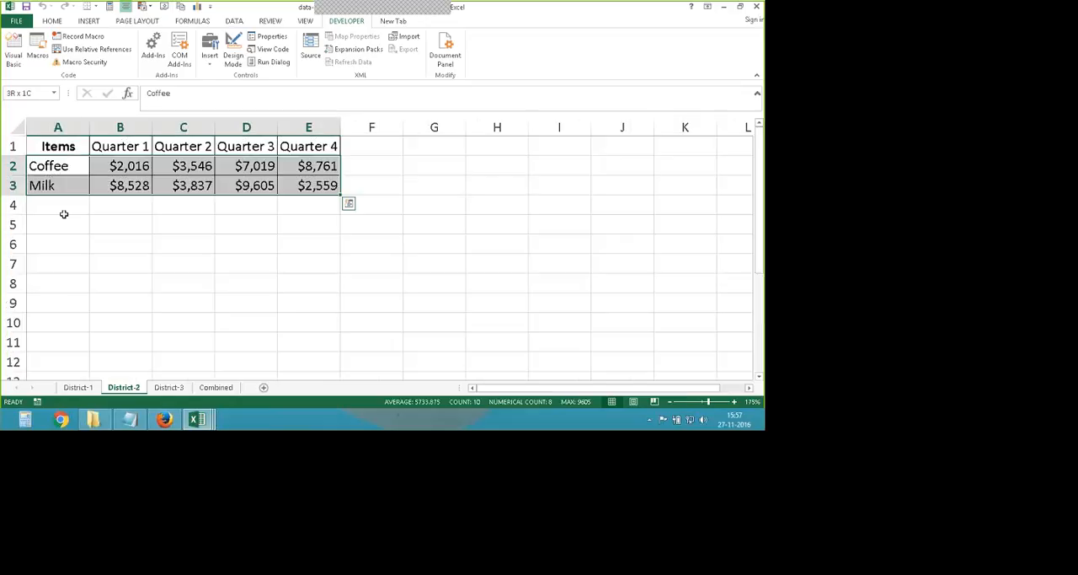
left_click_drag(37, 149, 57, 186)
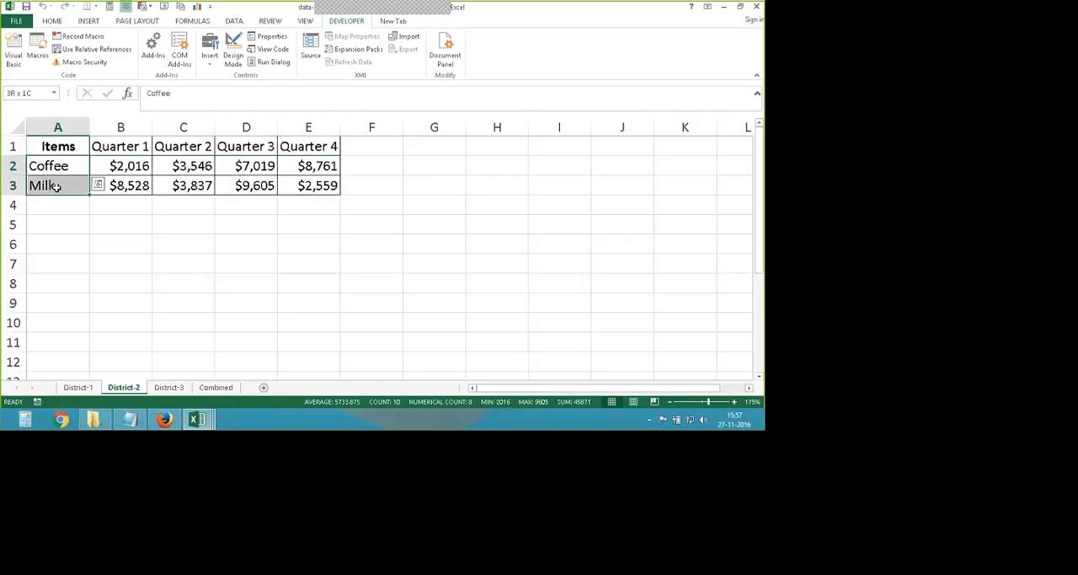
left_click(168, 387)
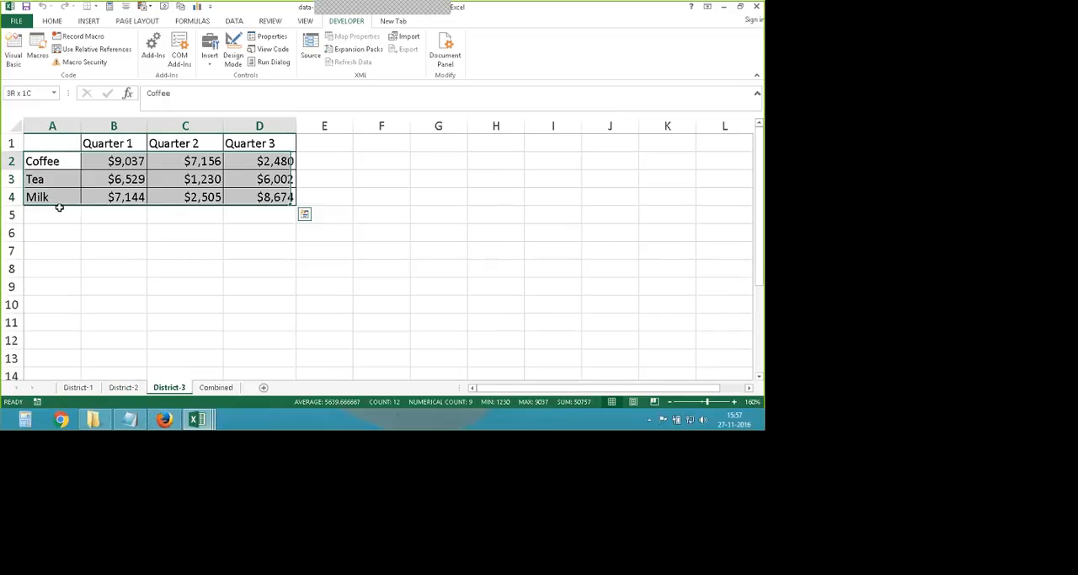
mouse_move(59, 208)
left_mouse_down()
mouse_move(60, 218)
mouse_move(64, 193)
left_mouse_up()
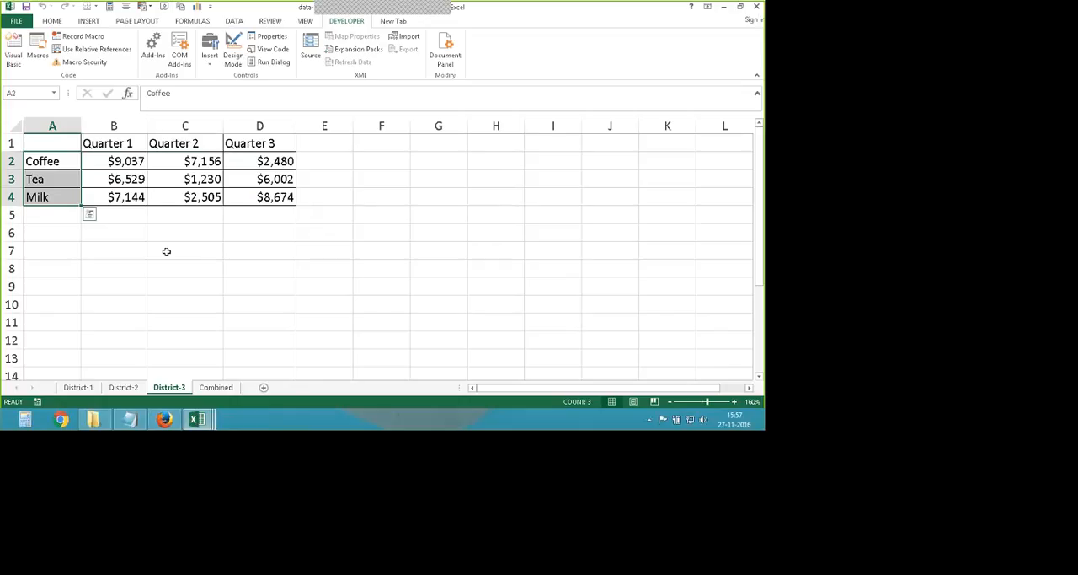
- Inspect the stacked rows on the Combined sheet at a readable size and compare them with the District-1 table
left_click(215, 387)
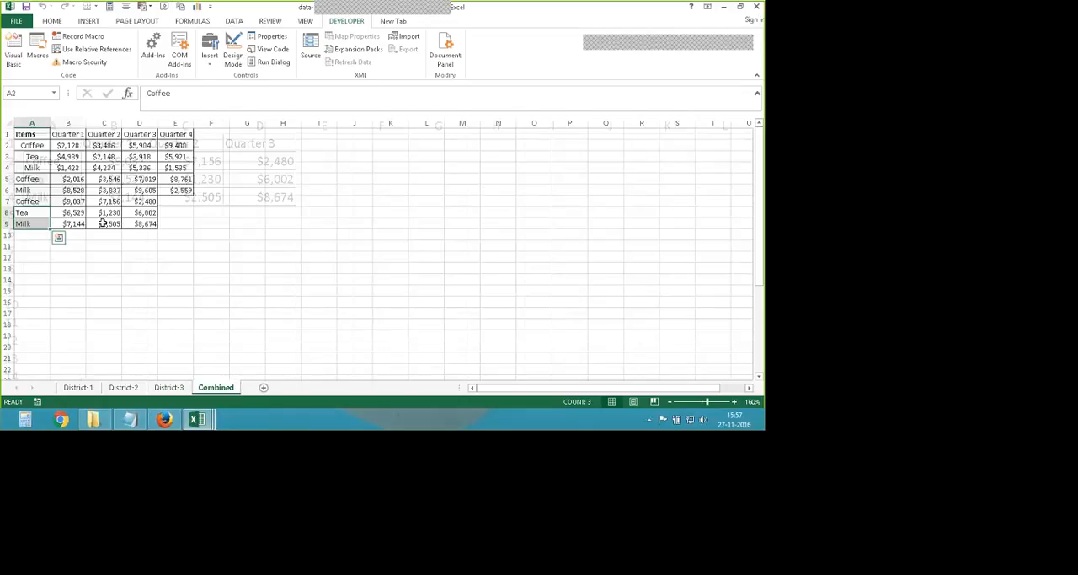
left_click(32, 150)
left_click(76, 149)
left_click(74, 148)
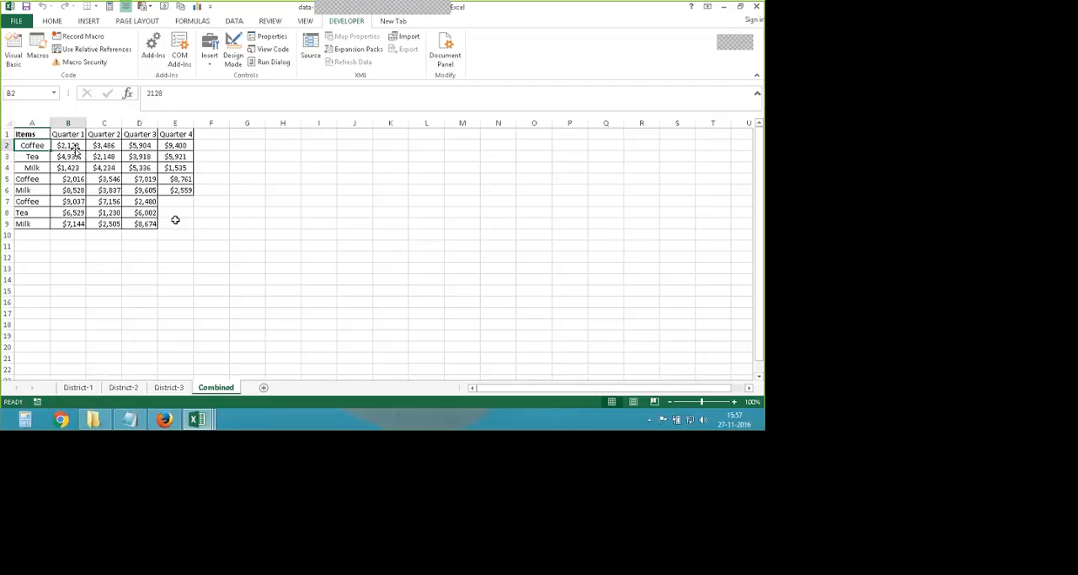
scroll(203, 258, "up", 2, "ctrl")
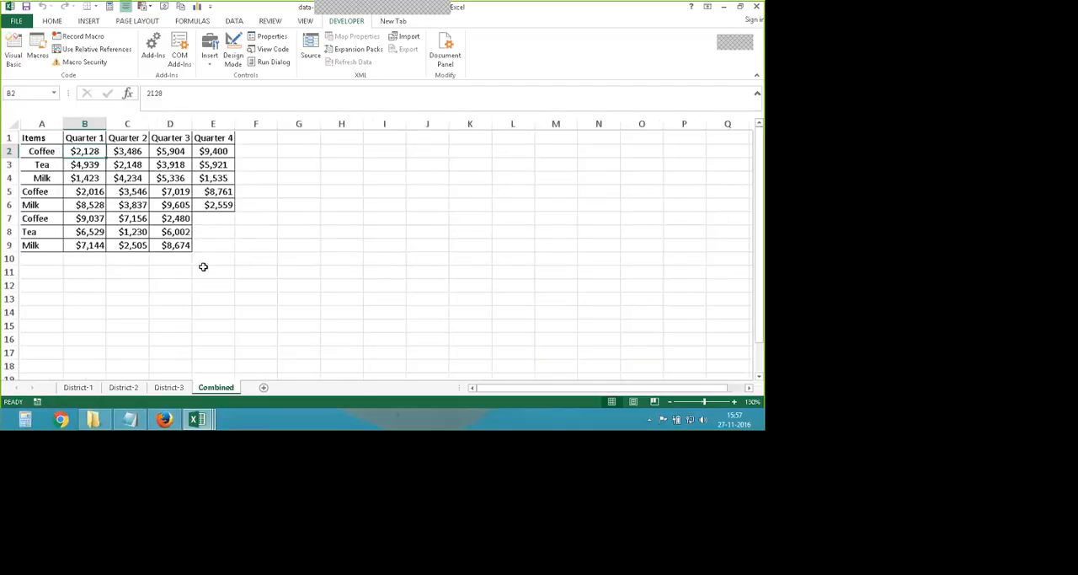
scroll(203, 266, "up", 1, "ctrl")
left_click(78, 387)
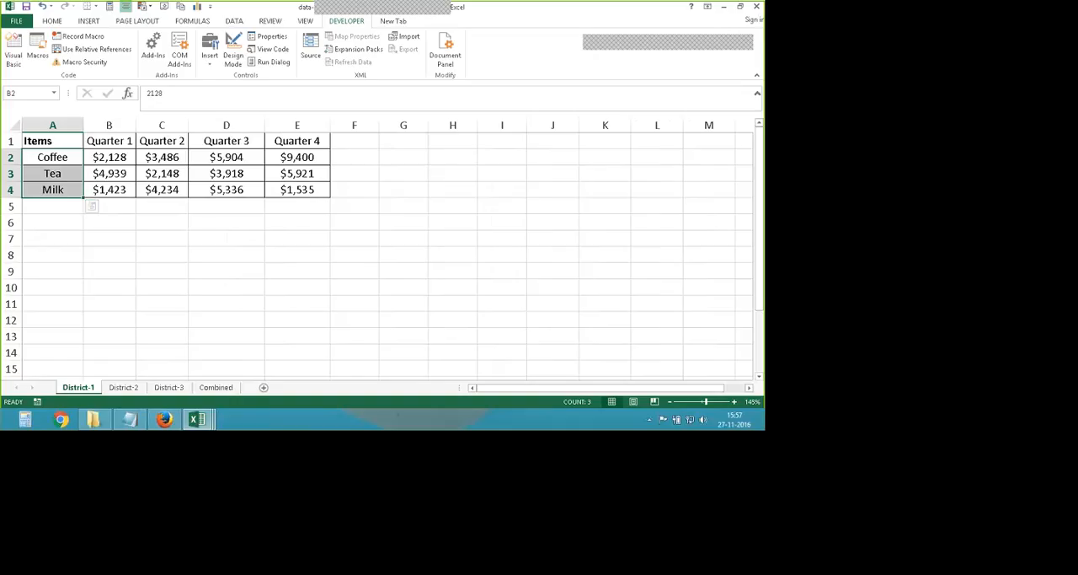
left_click(211, 391)
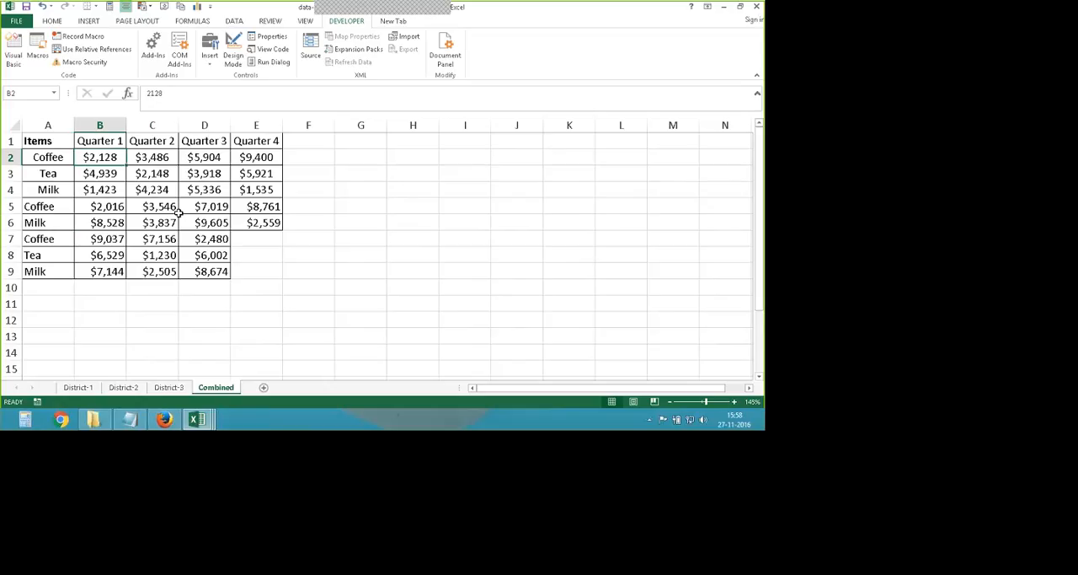
- Point out this workbook's Combine macro in the list of macros from all open workbooks and close the list
key("alt+F8")
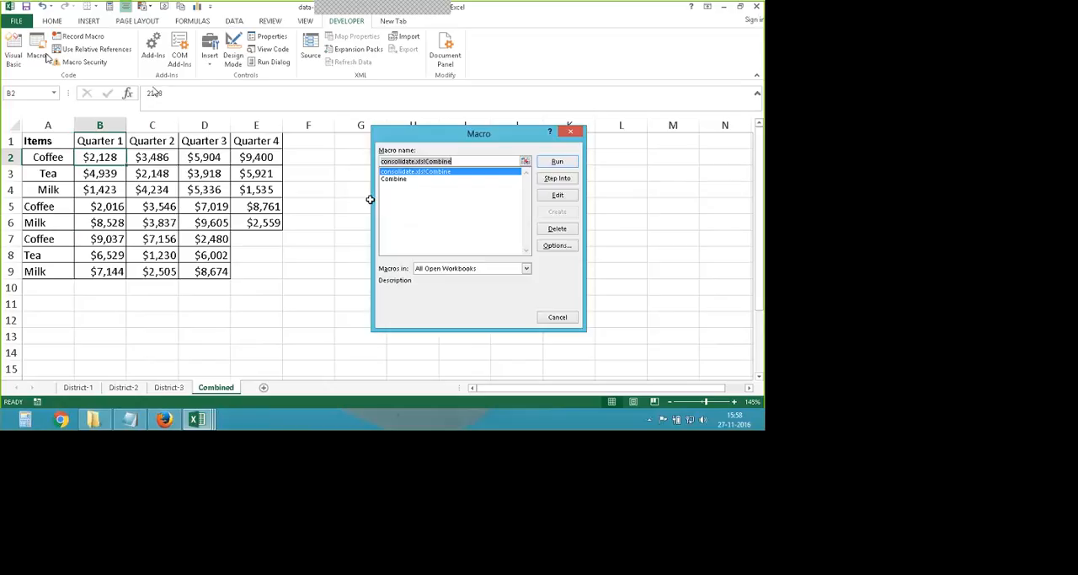
key("Down")
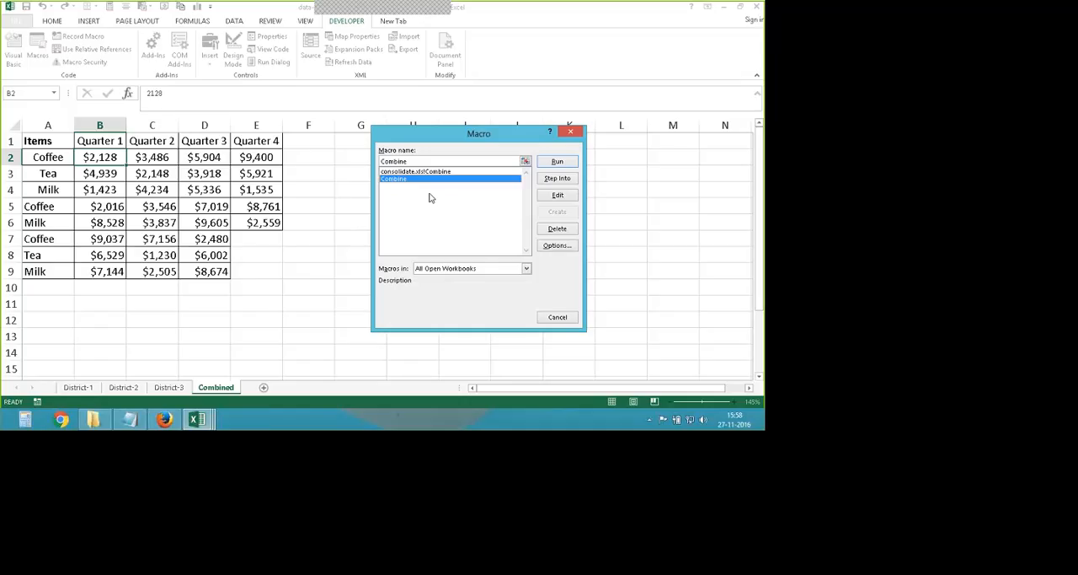
key("Return")
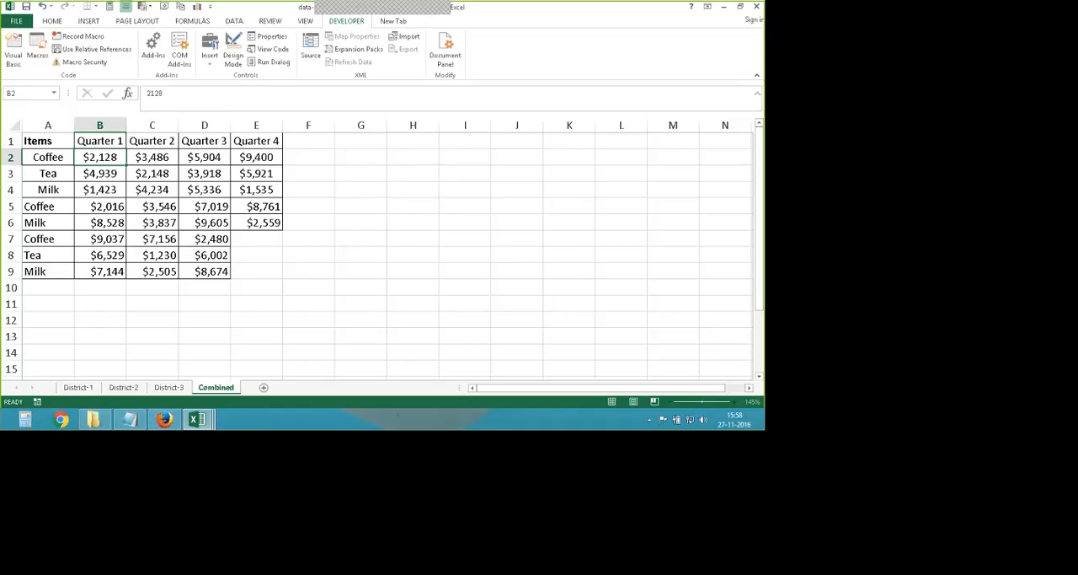
- Switch to the consolidate workbook and save it with Sheet1 open, accepting the compatibility check
mouse_move(197, 419)
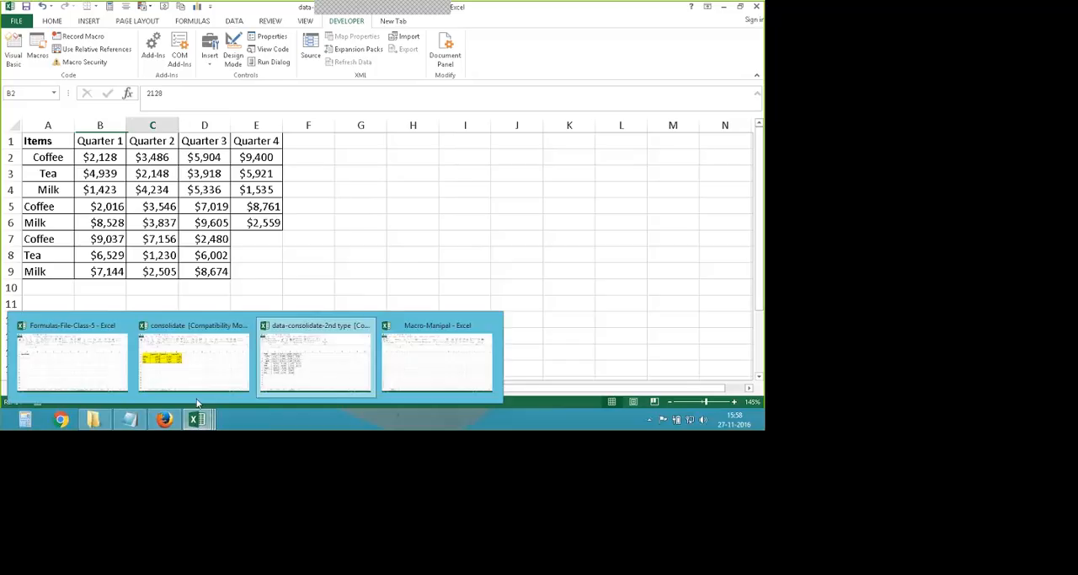
left_click(205, 365)
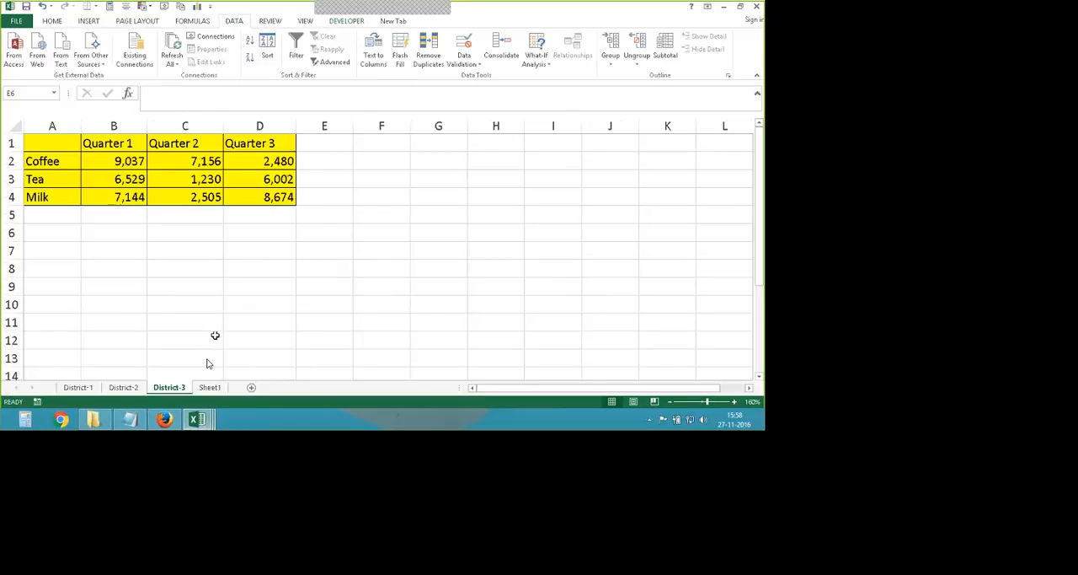
left_click(210, 388)
scroll(220, 273, "down", 10)
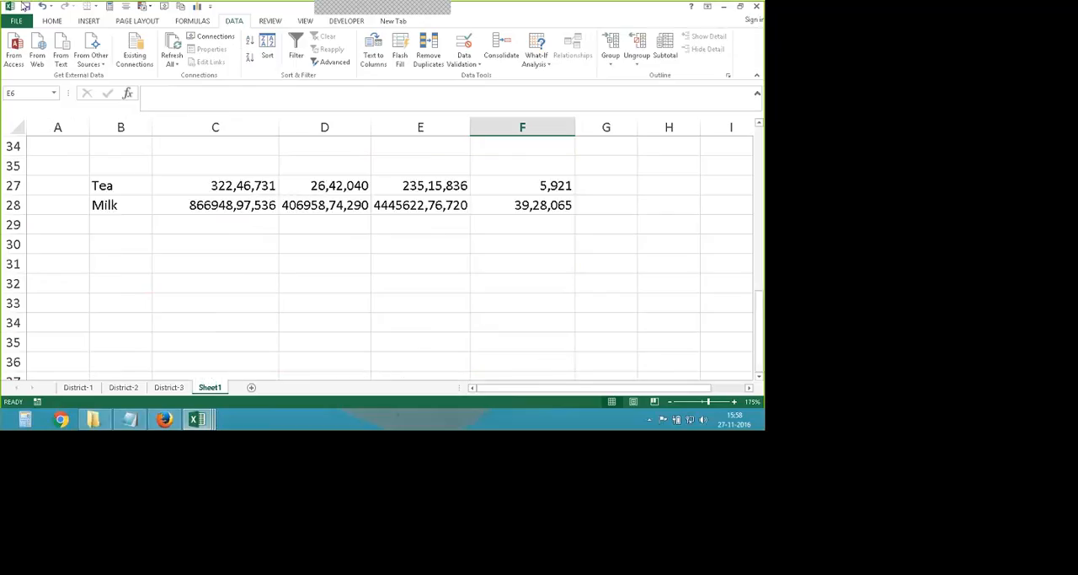
left_click(25, 6)
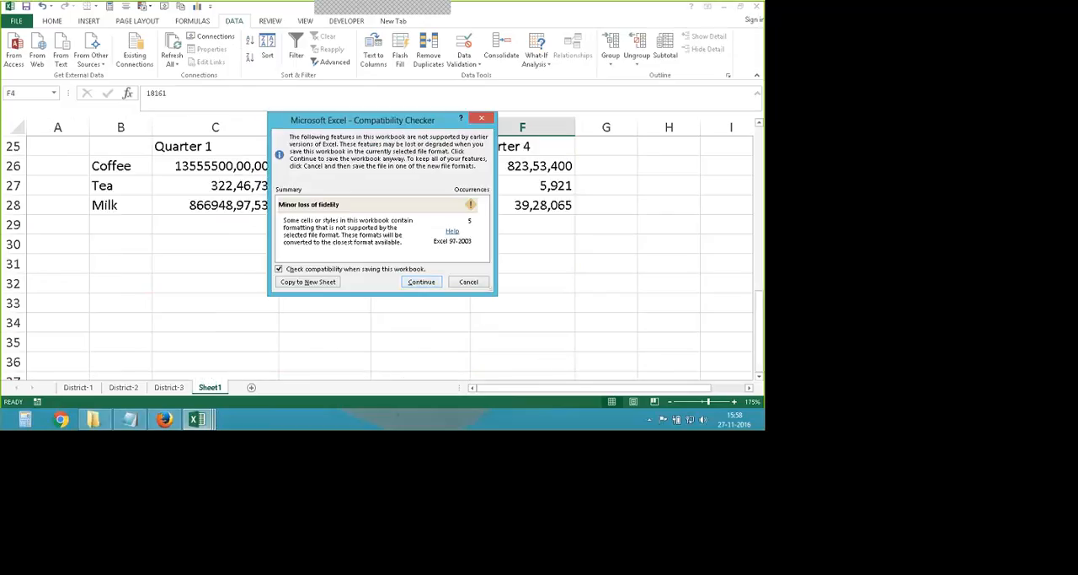
left_click(430, 281)
- Review the consolidated tables on Sheet1 and the Consolidate settings with the three district references, closing them without changes
scroll(346, 263, "up", 4)
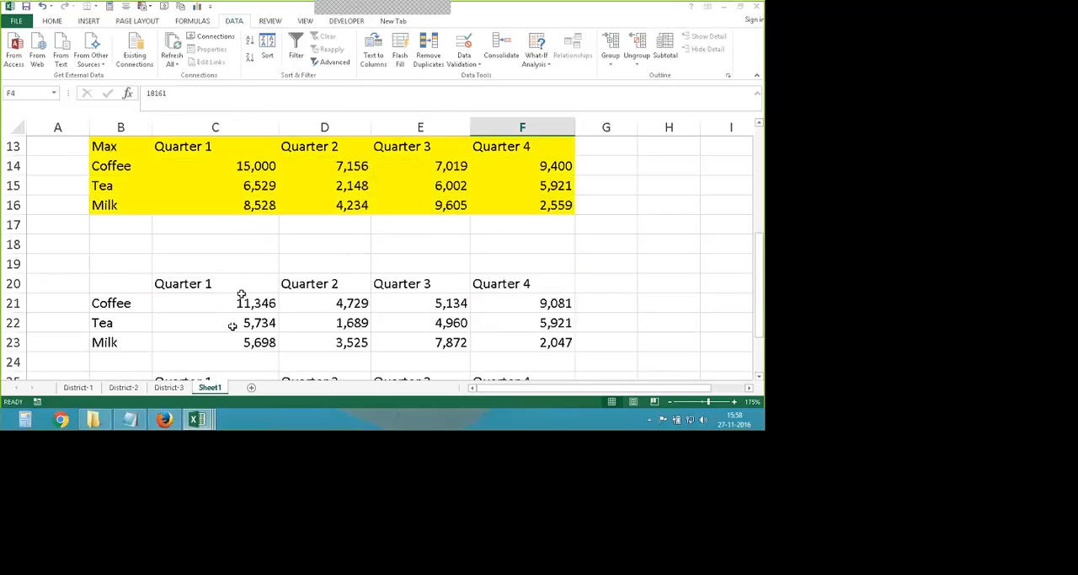
scroll(238, 228, "up", 2)
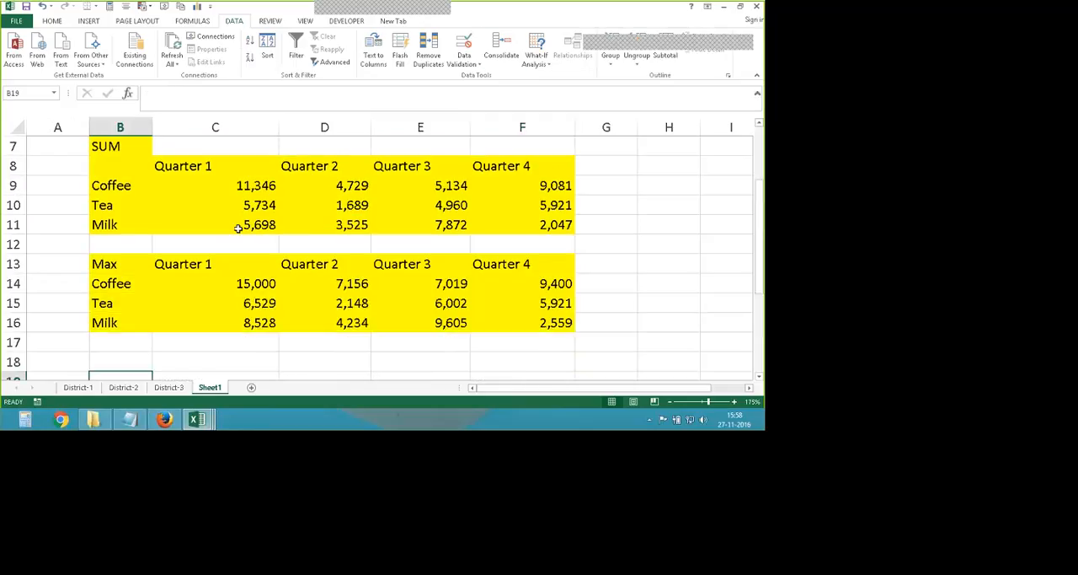
left_click(502, 50)
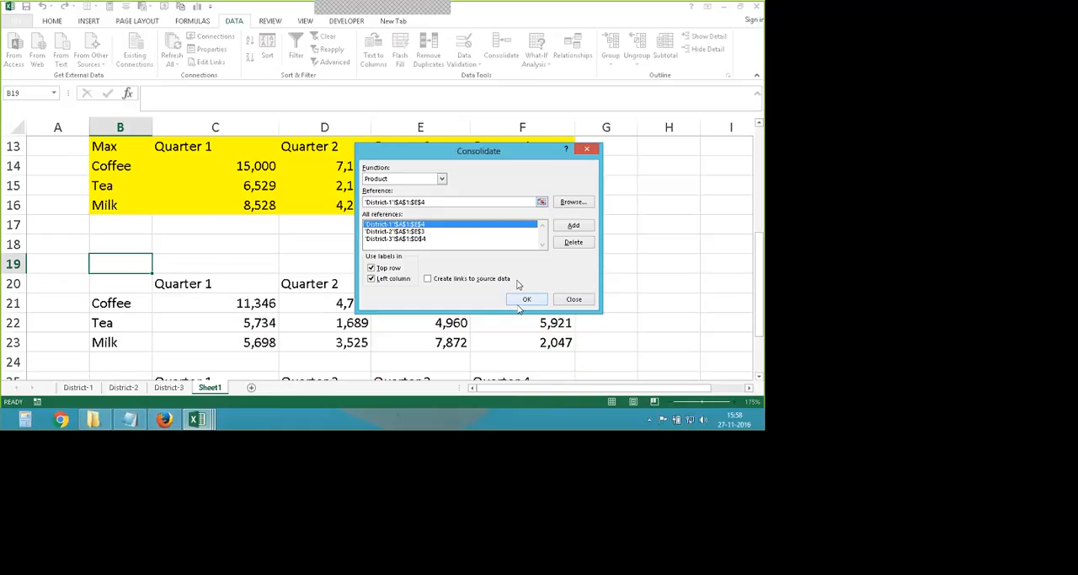
left_click(580, 300)
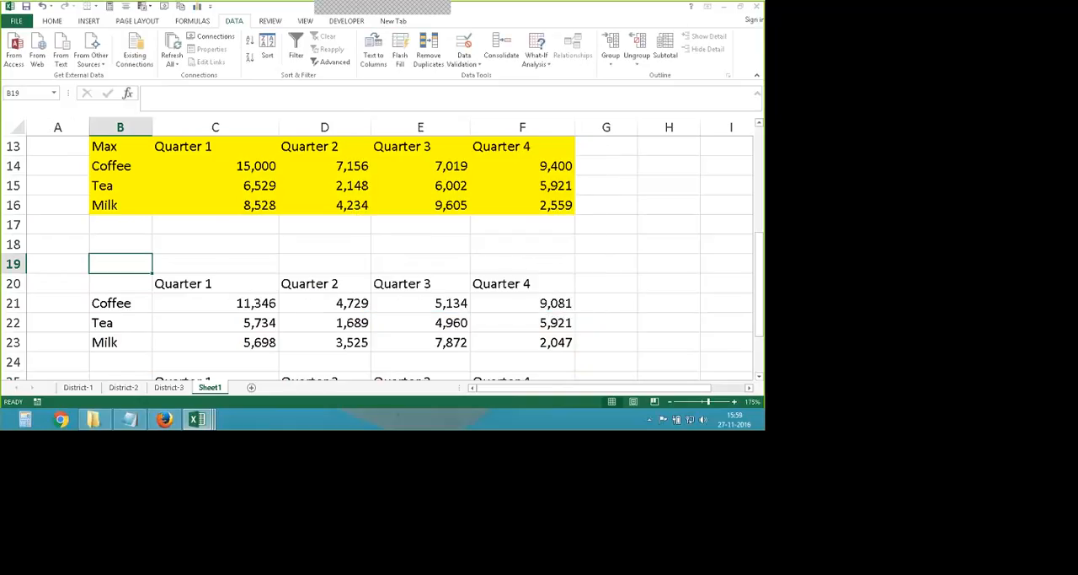
- Close the consolidate and data-consolidate-2nd type workbooks and return to the Consolidate sheet of Formulas-File-Class-5
left_click(758, 7)
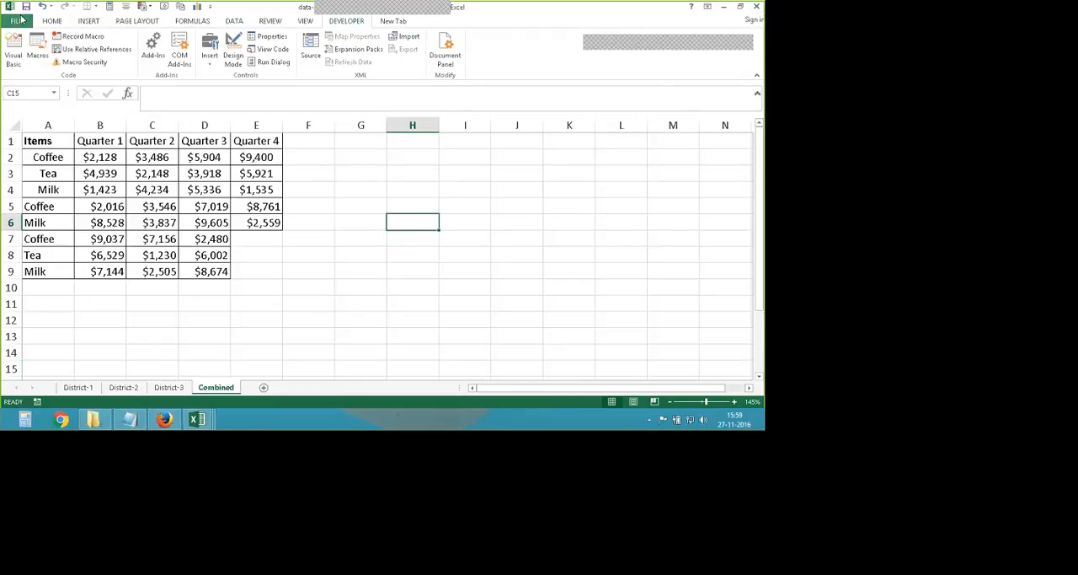
left_click(181, 361)
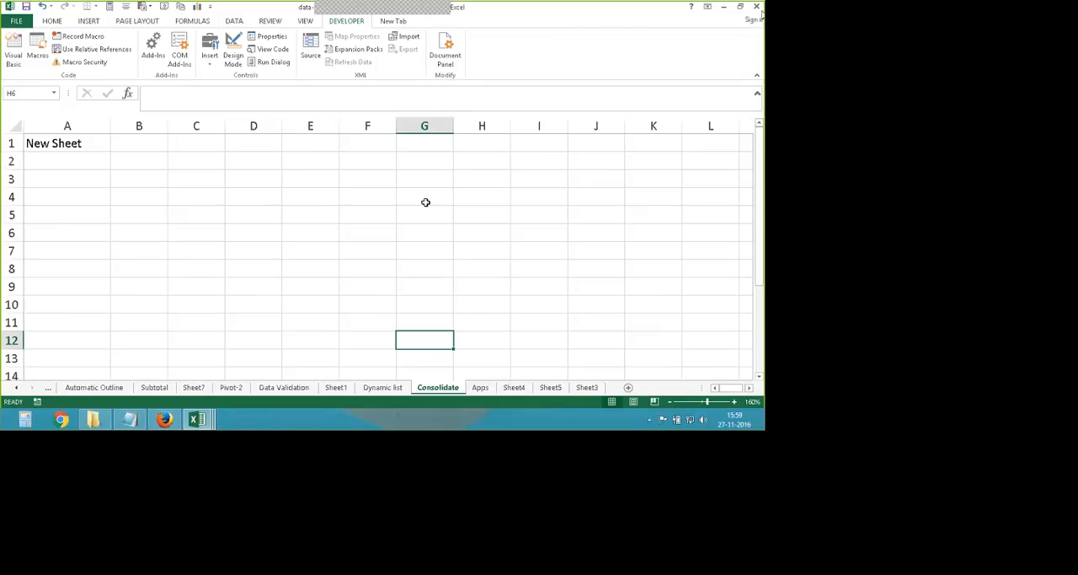
left_click(254, 286)
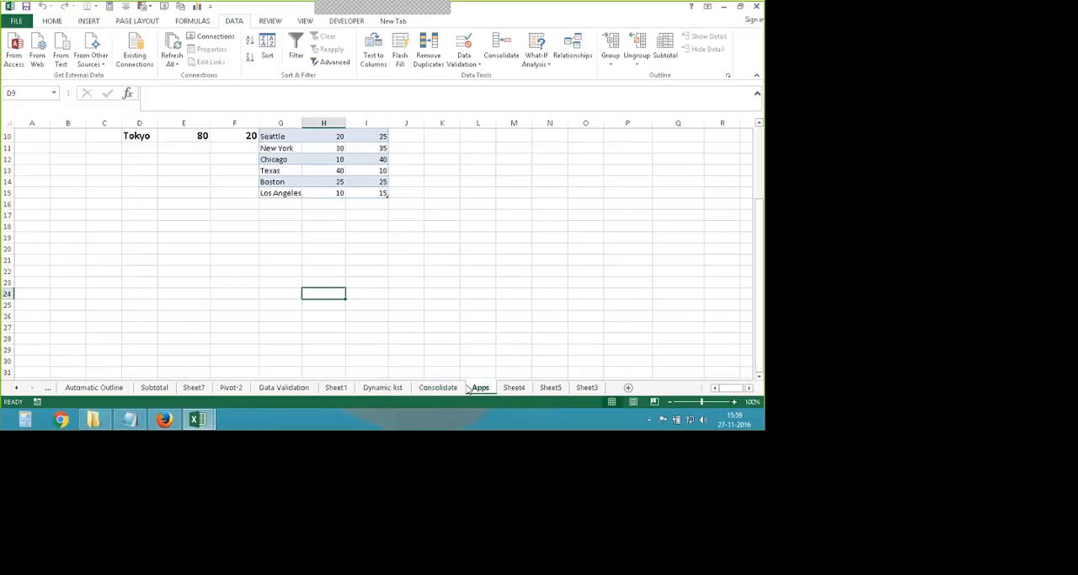
- Clear the entire contents of the Apps sheet, including the revenue table and the bubble table, and select cell D19
scroll(39, 169, "up", 3)
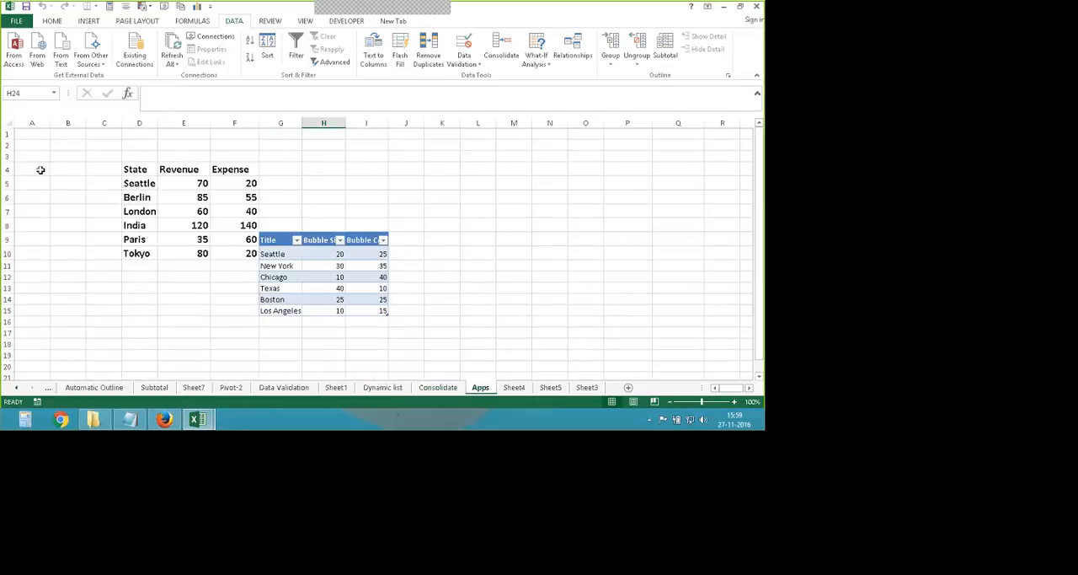
key("ctrl+a")
scroll(47, 186, "down", 4)
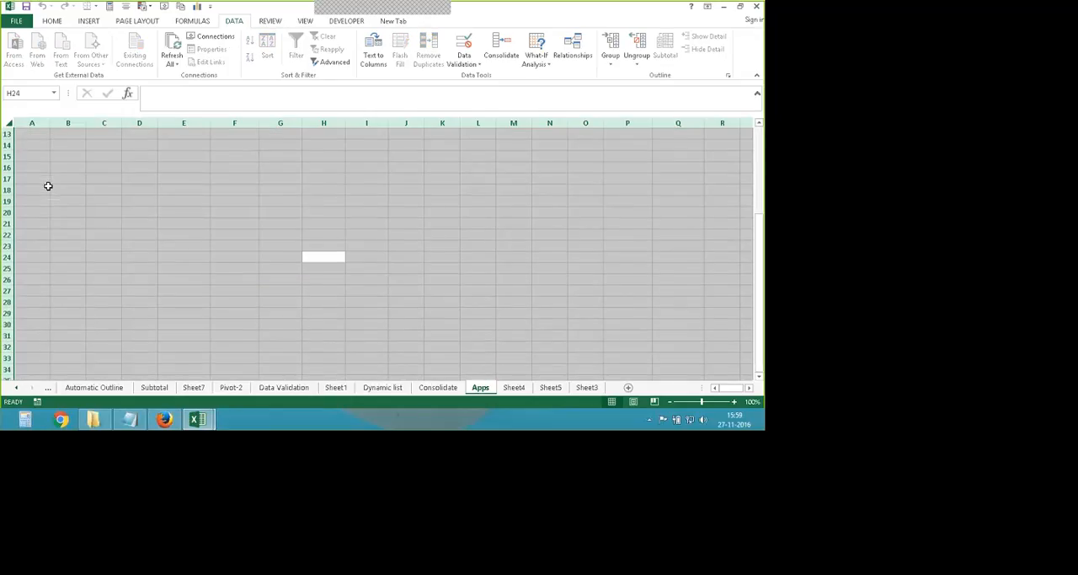
left_click(139, 200)
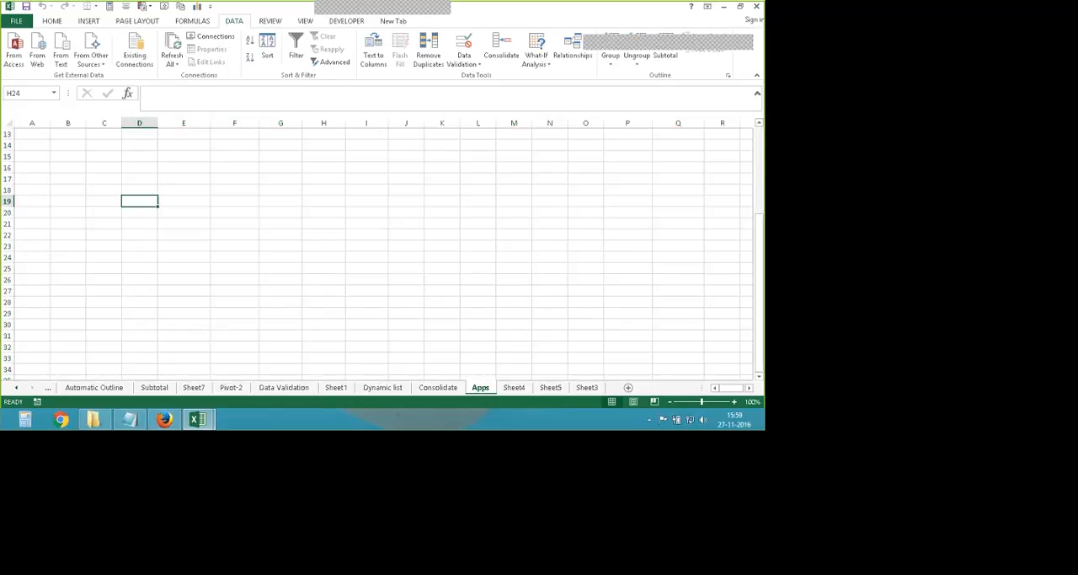
- Open the Office add-in store, enlarge its window and reposition it over the empty sheet
left_click(42, 21)
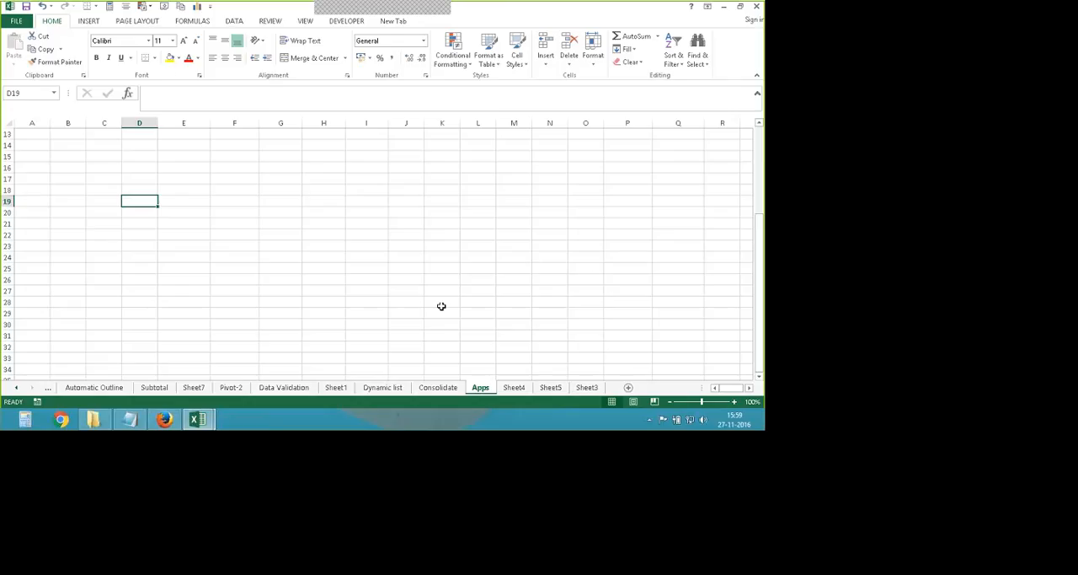
left_click(88, 22)
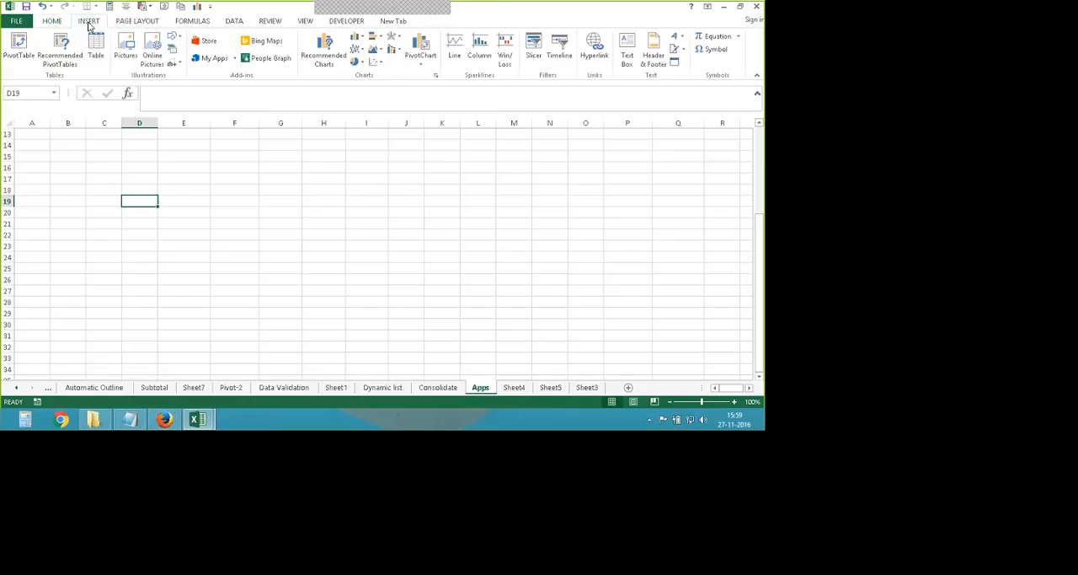
left_click(214, 42)
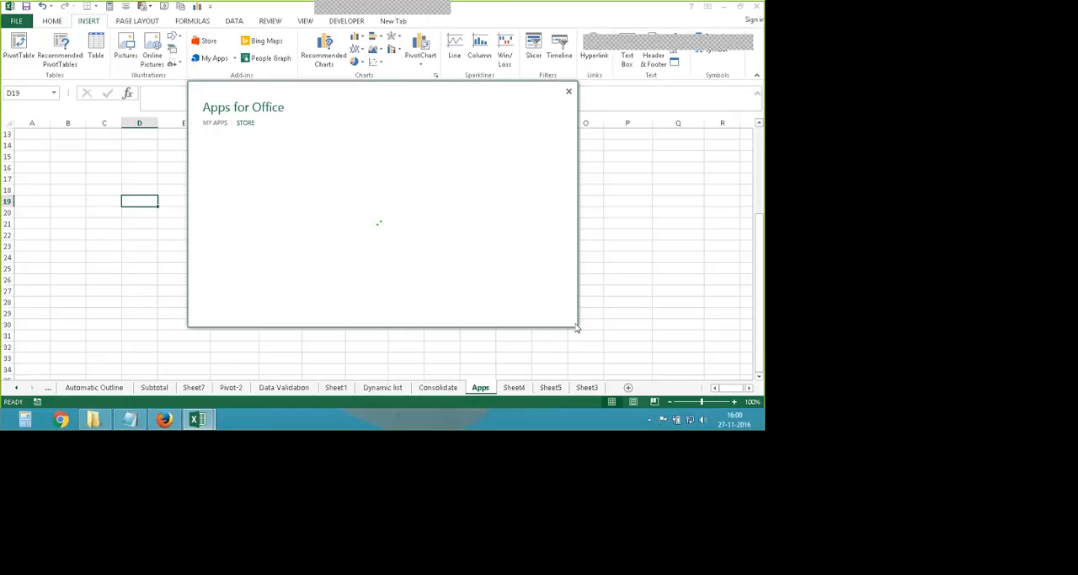
left_click_drag(576, 329, 641, 364)
left_click_drag(359, 99, 261, 117)
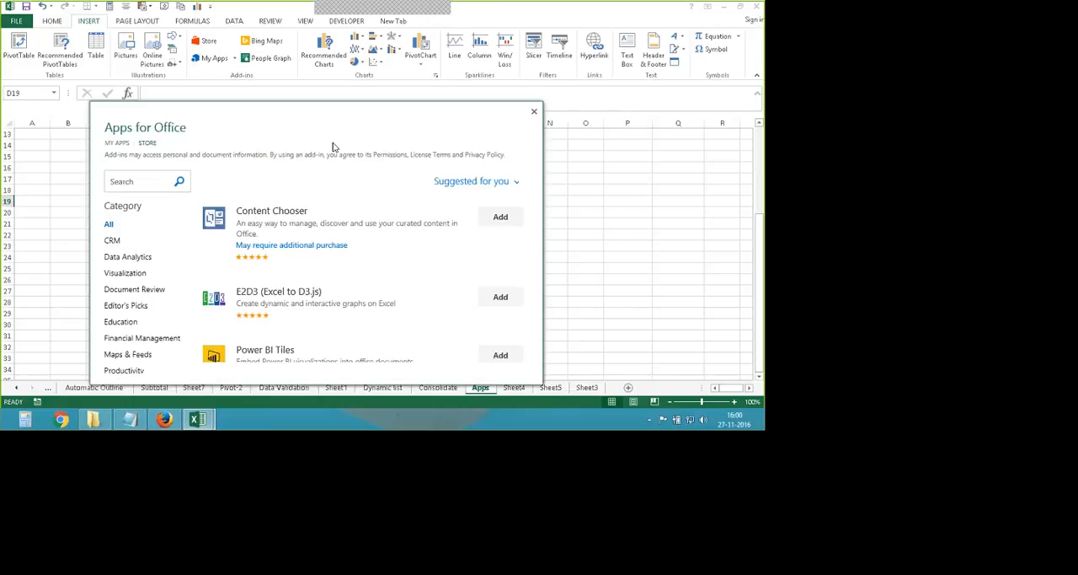
left_click_drag(324, 117, 390, 114)
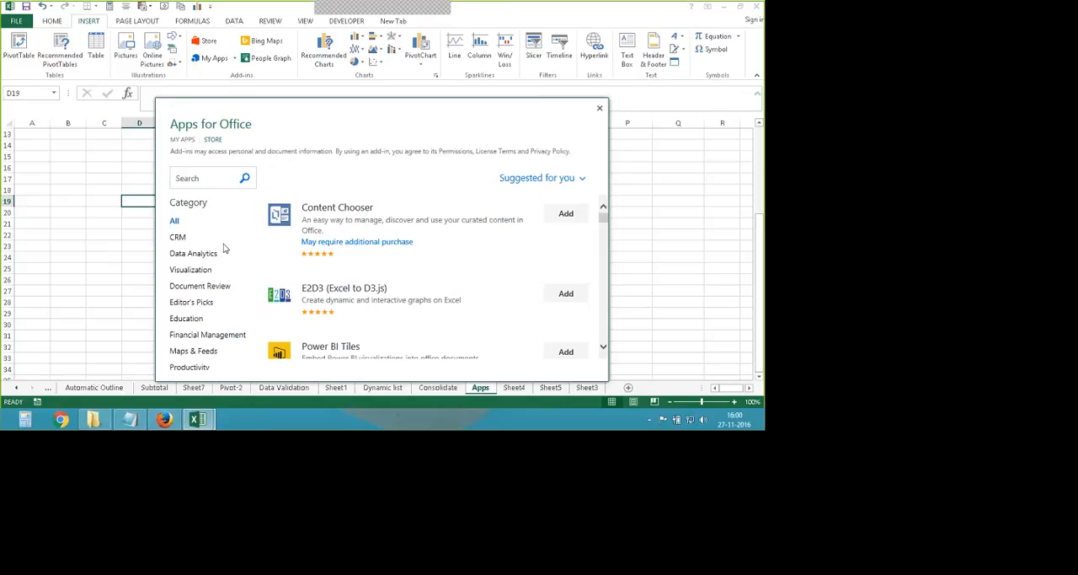
- Browse the add-ins in the All, CRM and Data Analytics categories of the store
left_click(176, 224)
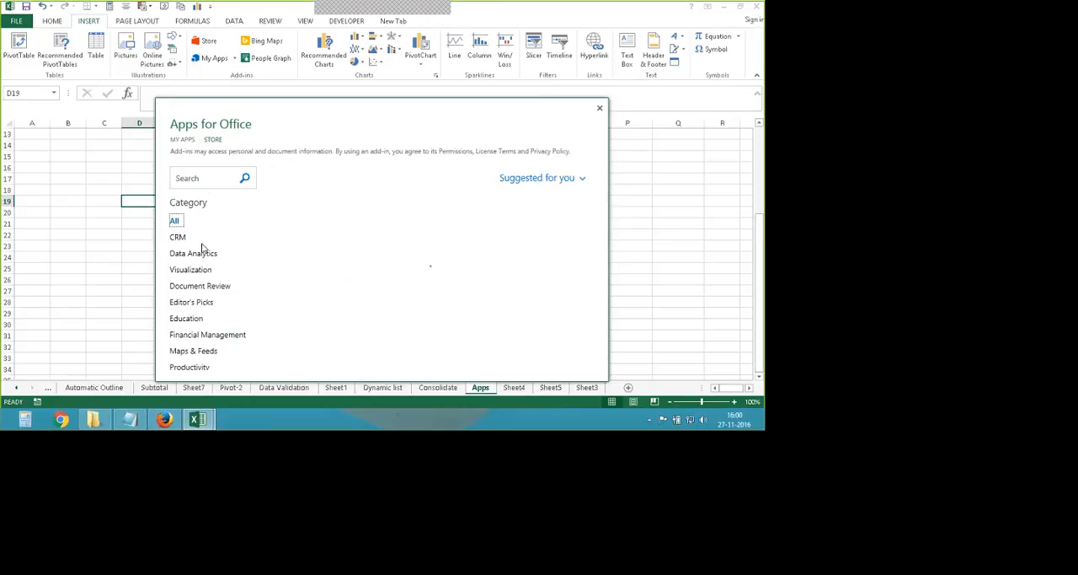
left_click(178, 237)
left_click(182, 255)
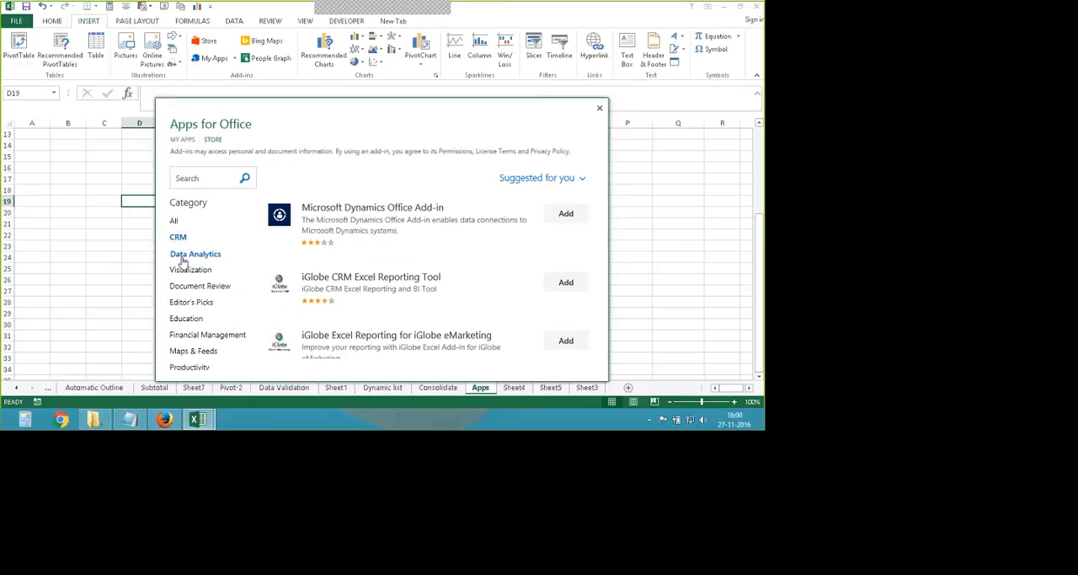
- Examine the add-ins offered in the Visualization category, comparing their descriptions, ratings and prices
left_click(191, 270)
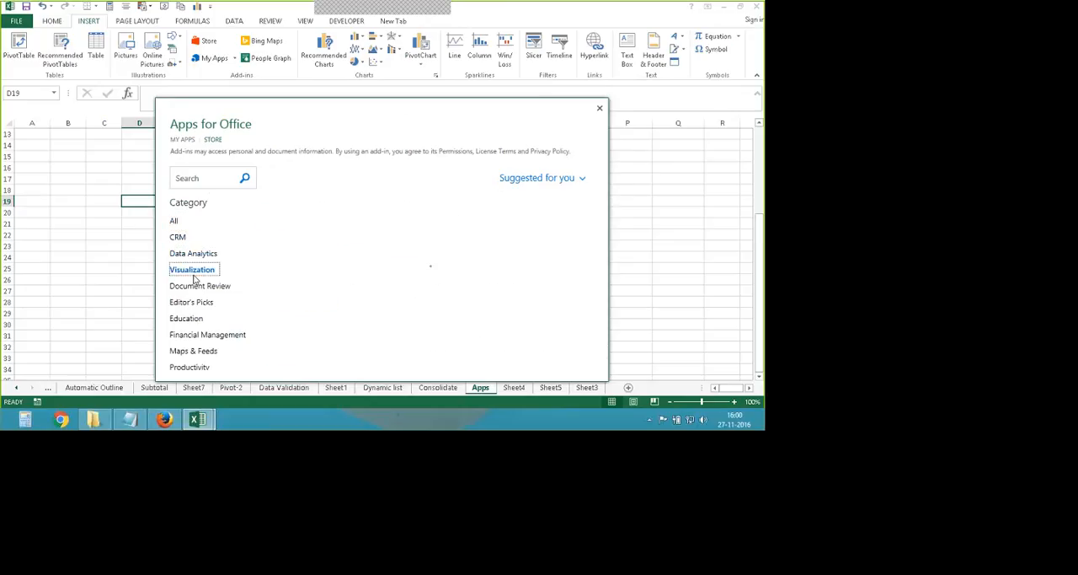
scroll(196, 297, "down", 2)
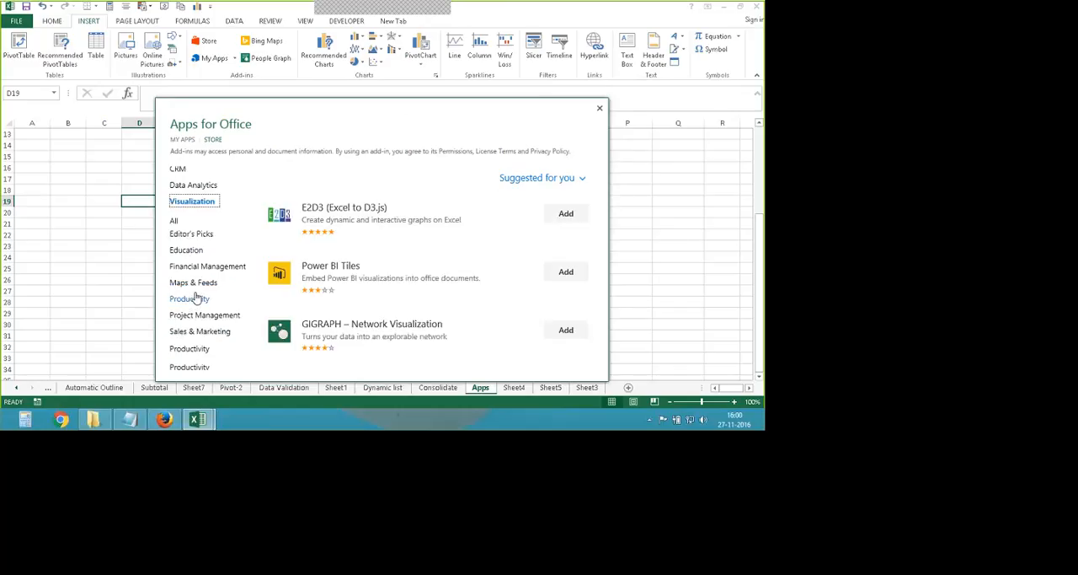
scroll(218, 288, "up", 2)
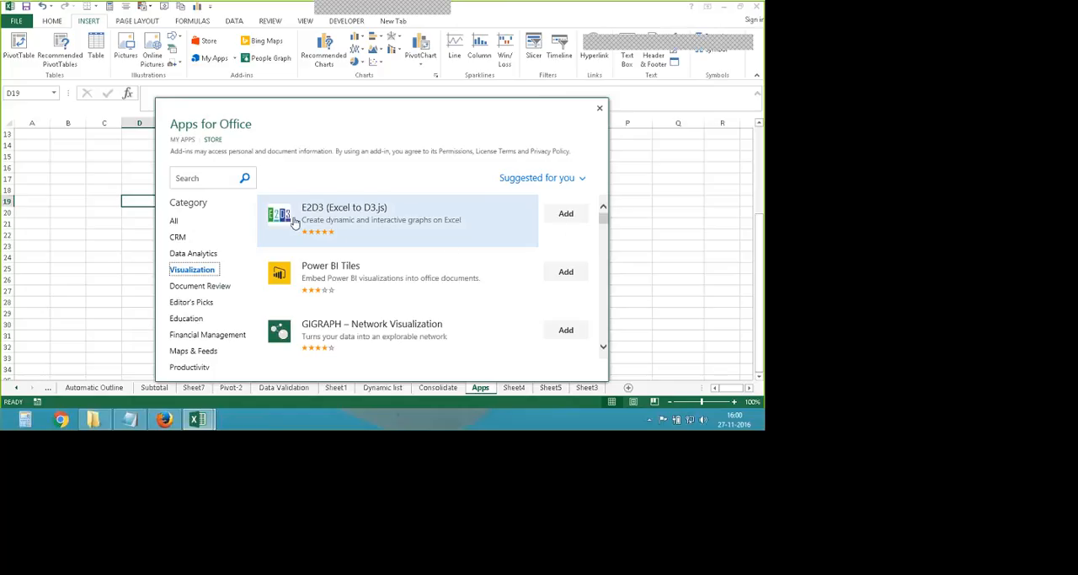
scroll(448, 243, "down", 1)
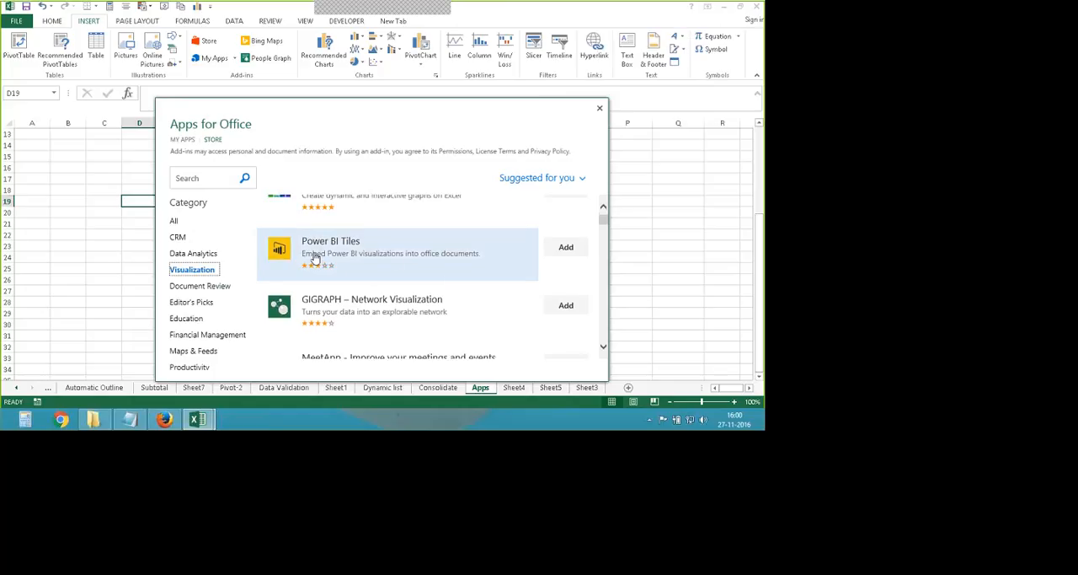
scroll(334, 274, "down", 1)
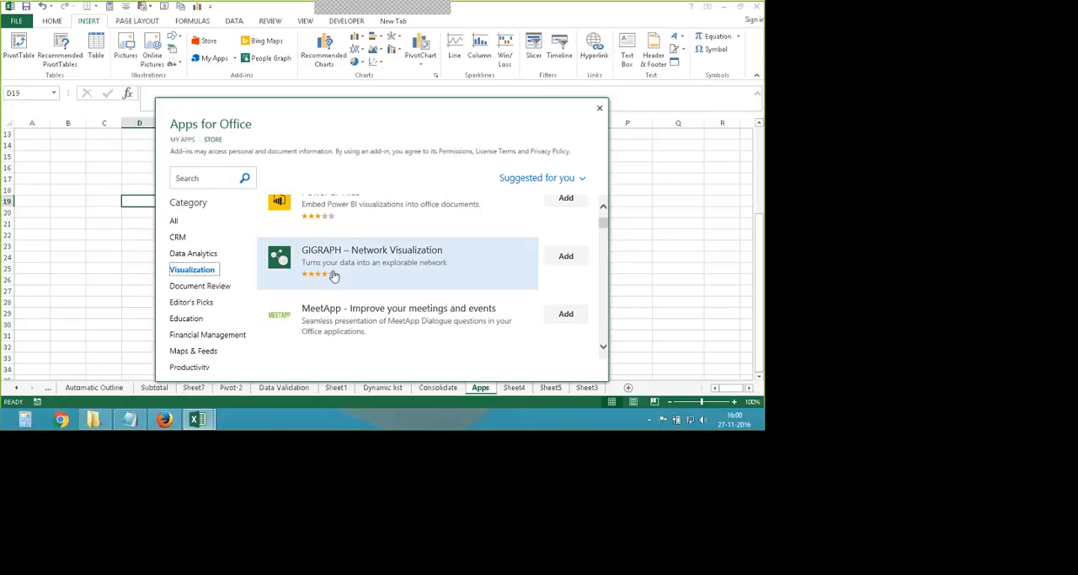
scroll(397, 272, "down", 3)
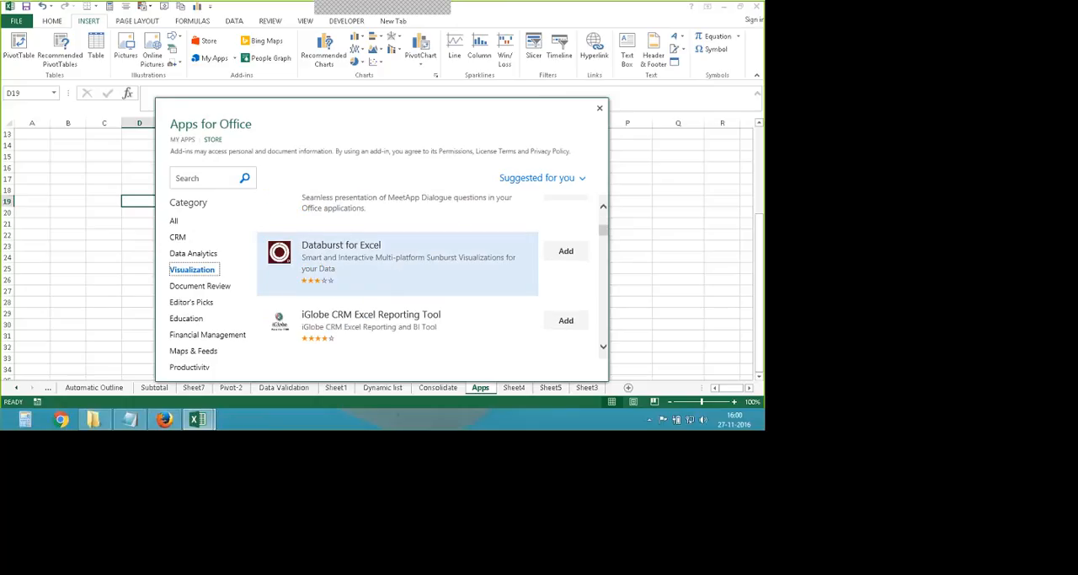
scroll(449, 305, "down", 2)
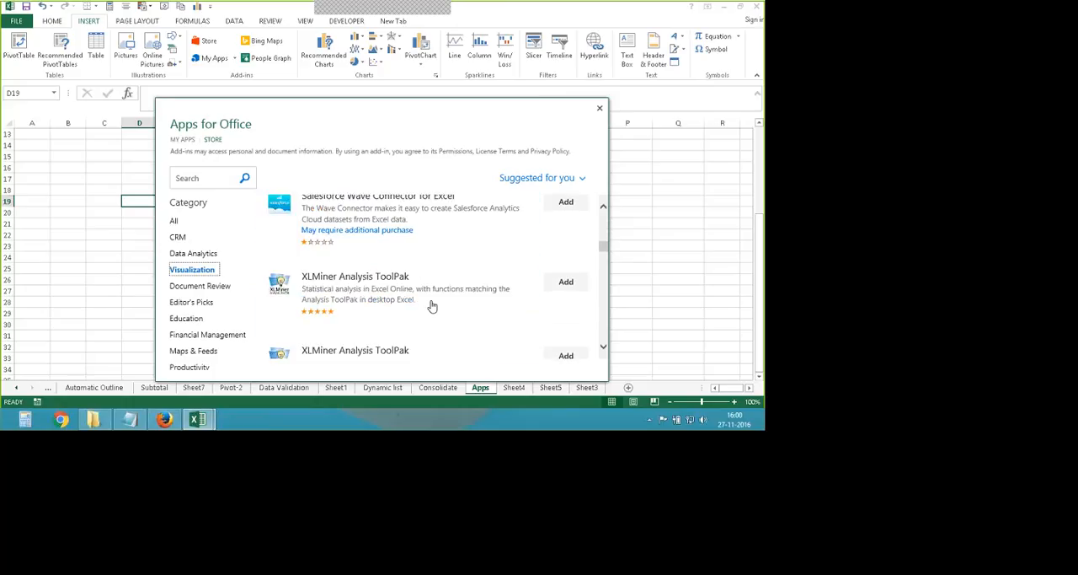
scroll(460, 306, "down", 1)
scroll(460, 306, "down", 3)
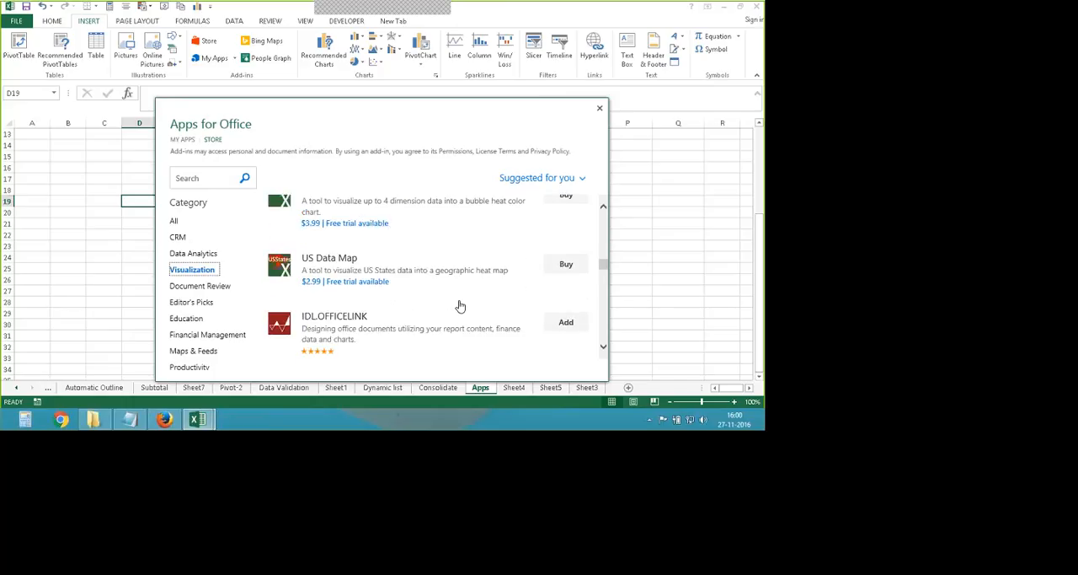
scroll(458, 306, "up", 1)
scroll(404, 315, "down", 2)
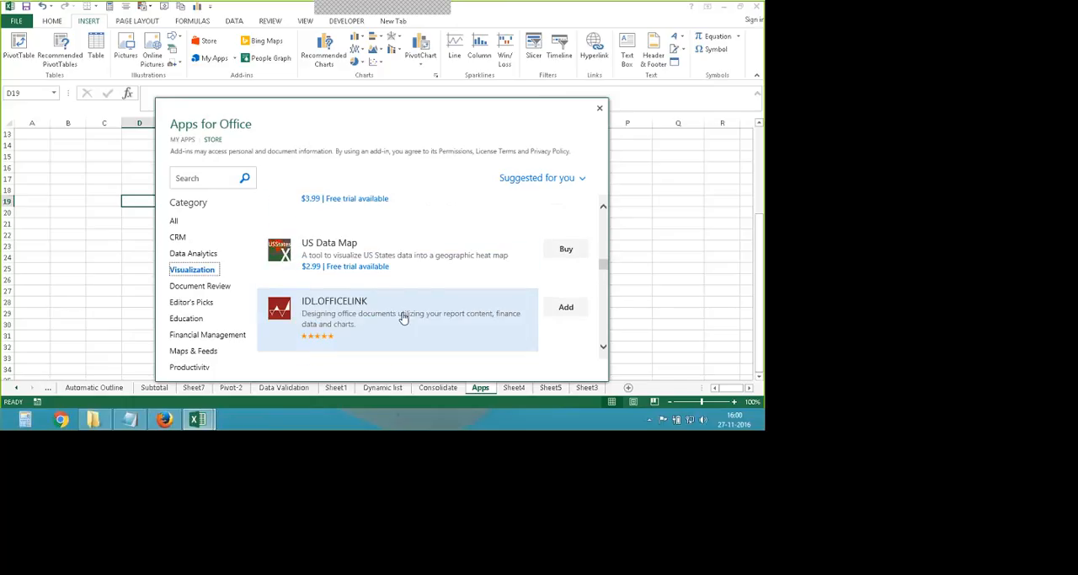
scroll(354, 298, "up", 1)
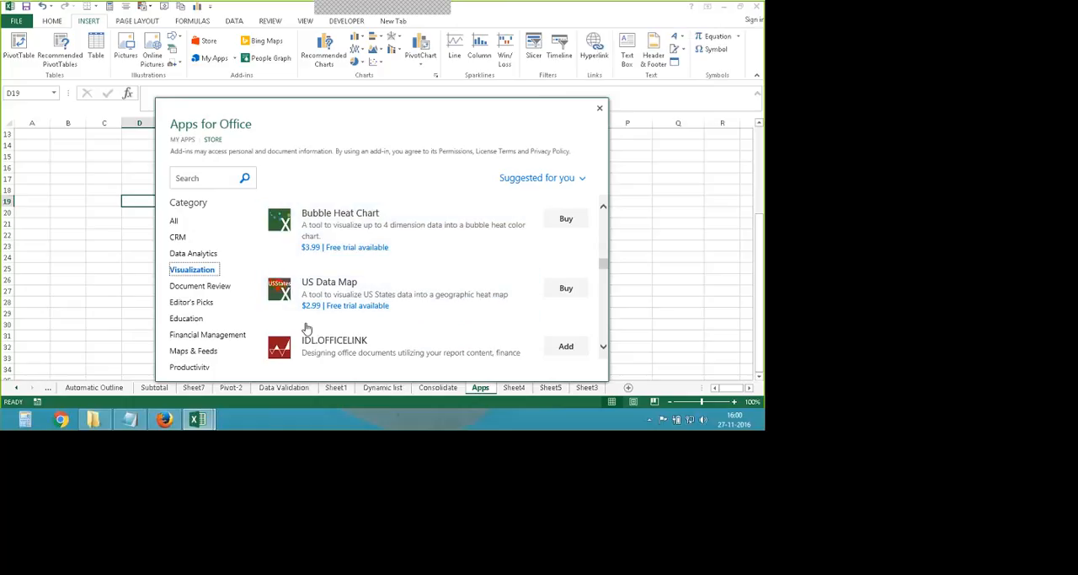
scroll(357, 314, "up", 1)
scroll(357, 314, "up", 1)
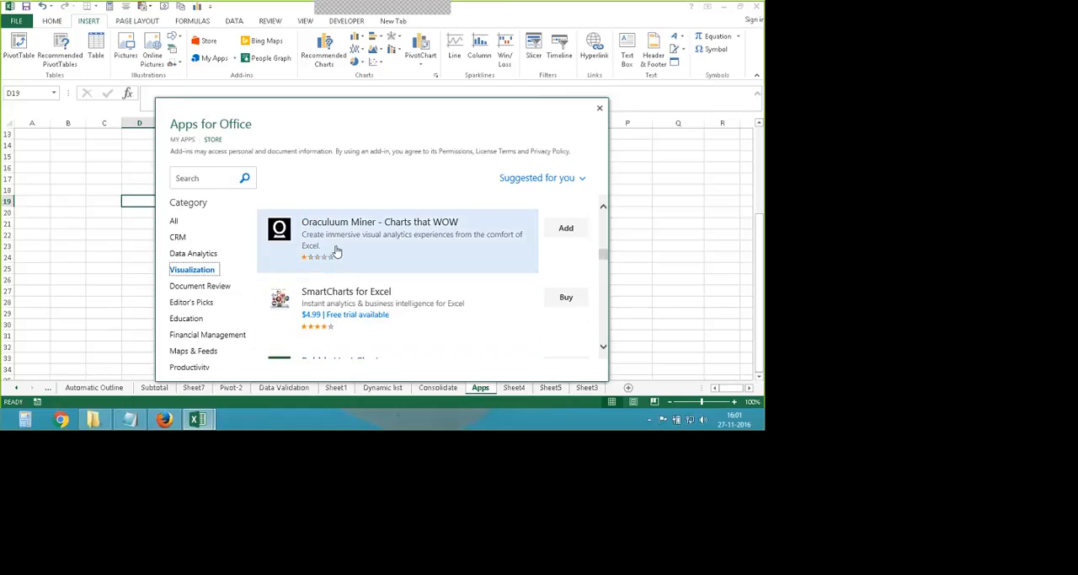
scroll(328, 284, "up", 1)
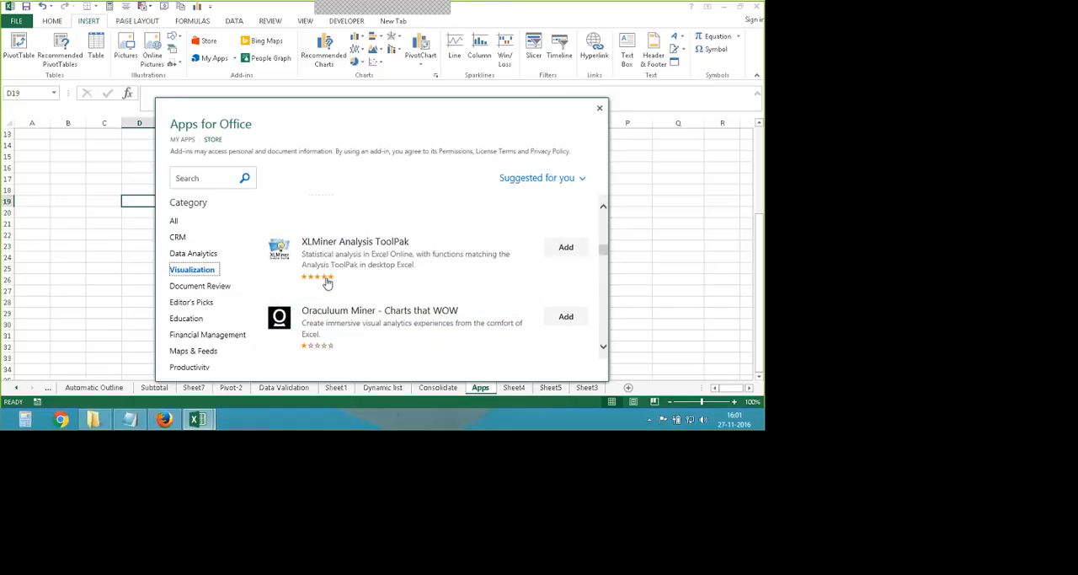
scroll(331, 290, "up", 1)
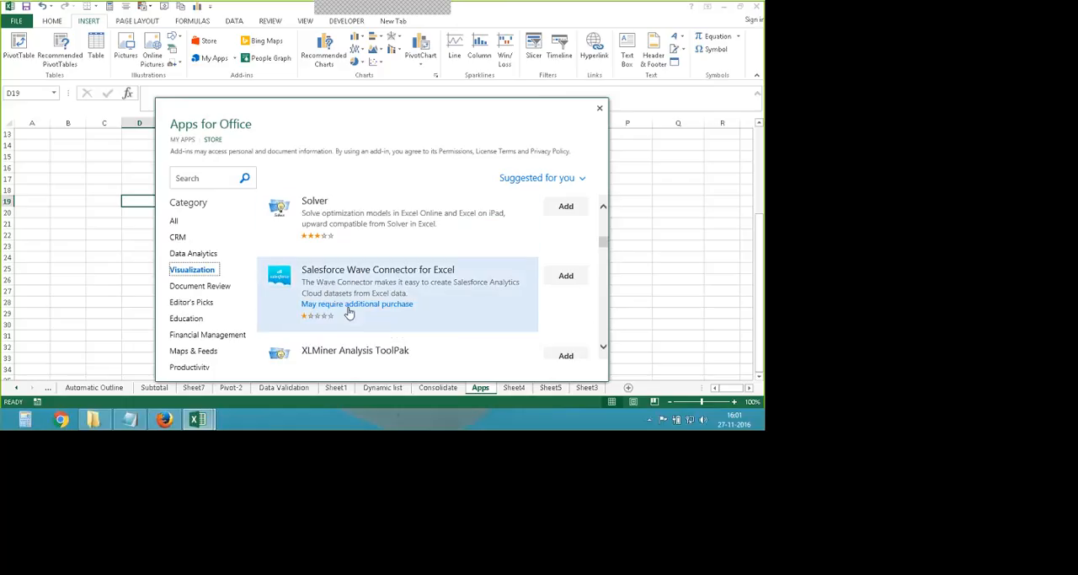
- Look through the remaining store categories in order, from Document Review and Editor's Picks down to Project Management and Sales & Marketing
left_click(212, 285)
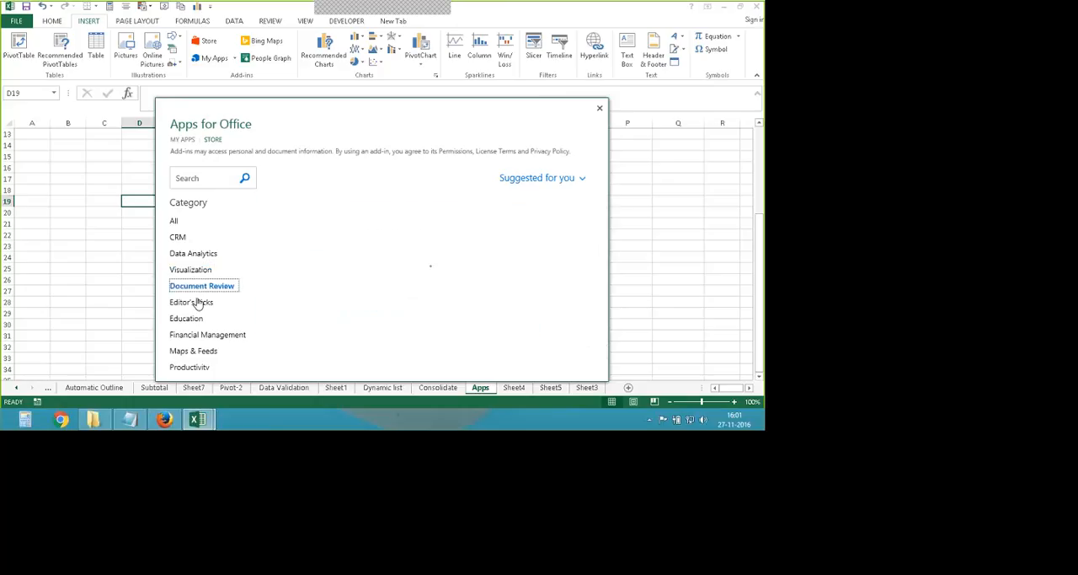
left_click(196, 302)
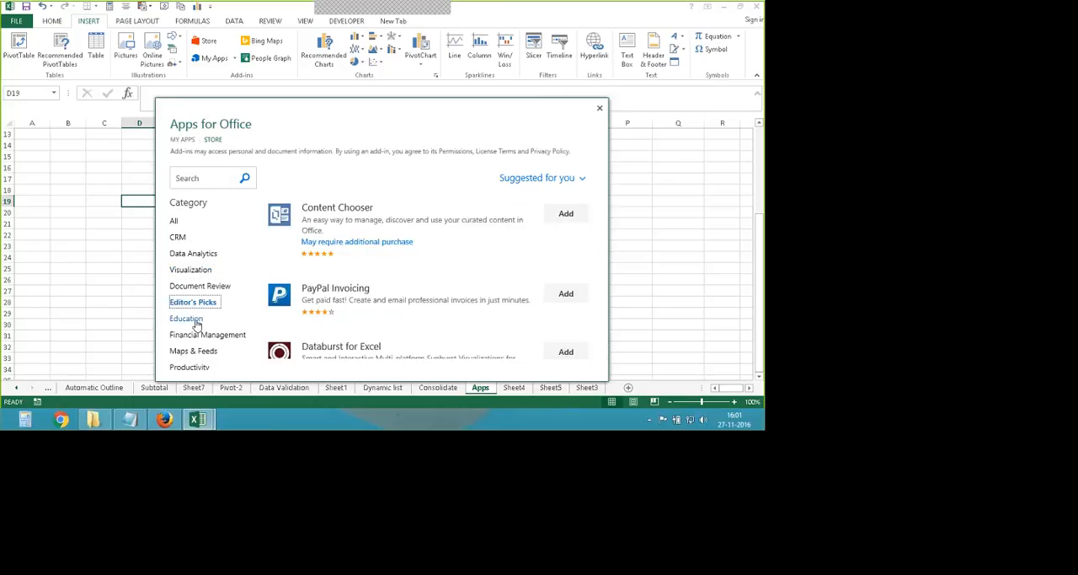
left_click(192, 319)
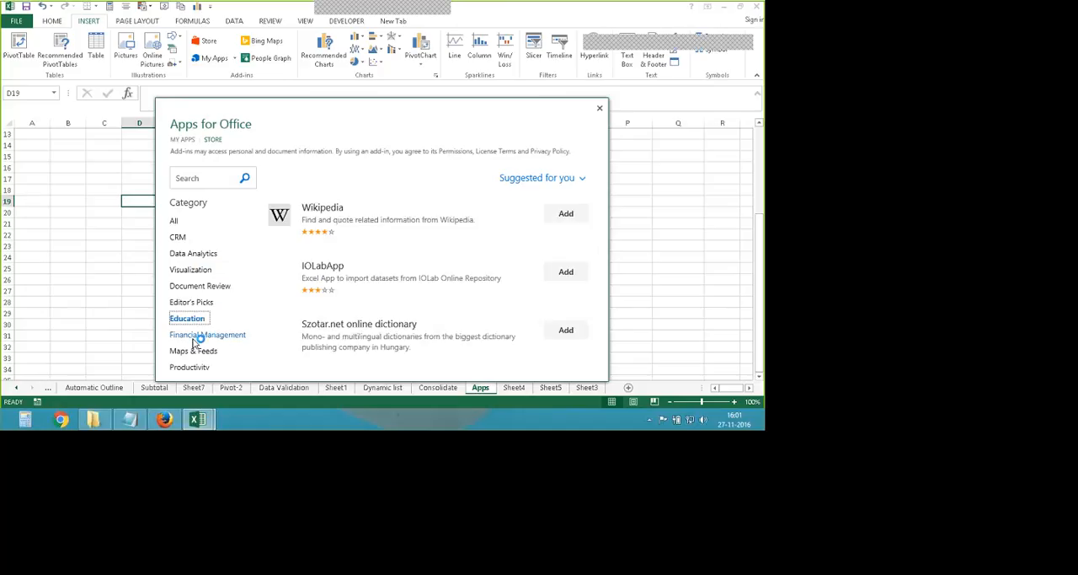
left_click(195, 337)
left_click(189, 352)
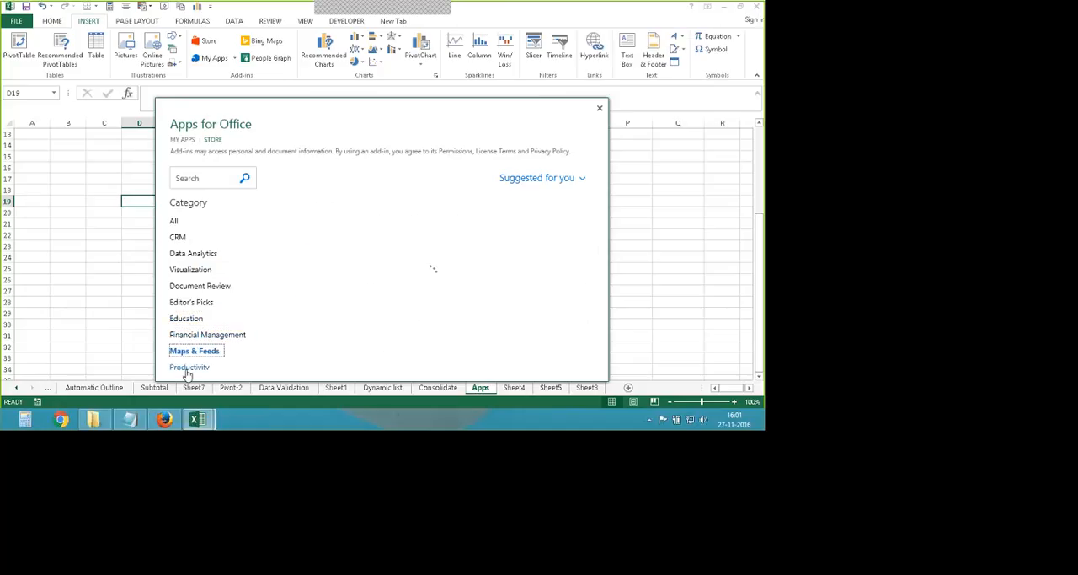
left_click(187, 368)
scroll(253, 312, "down", 3)
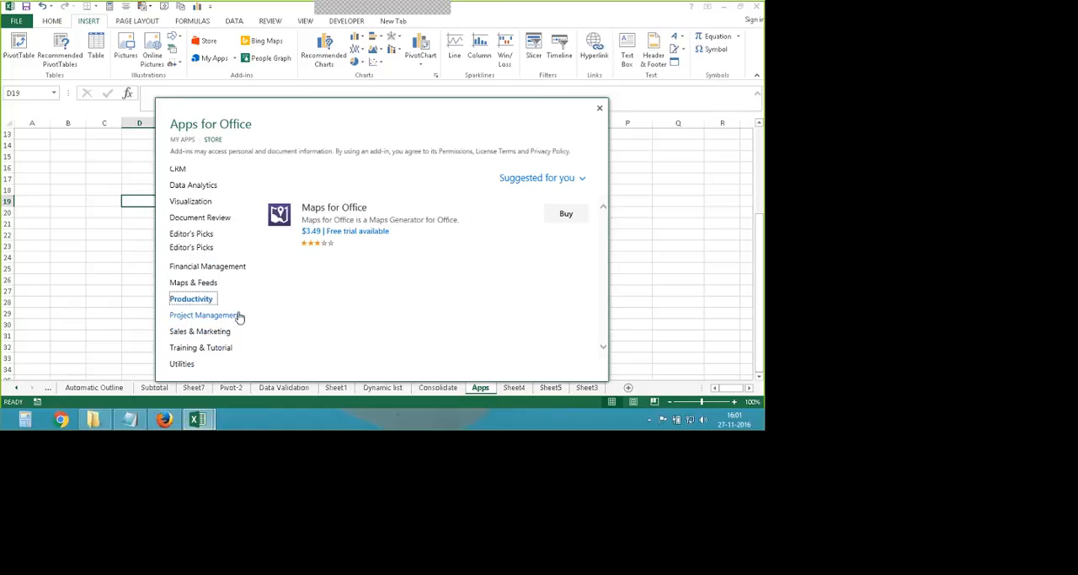
left_click(205, 314)
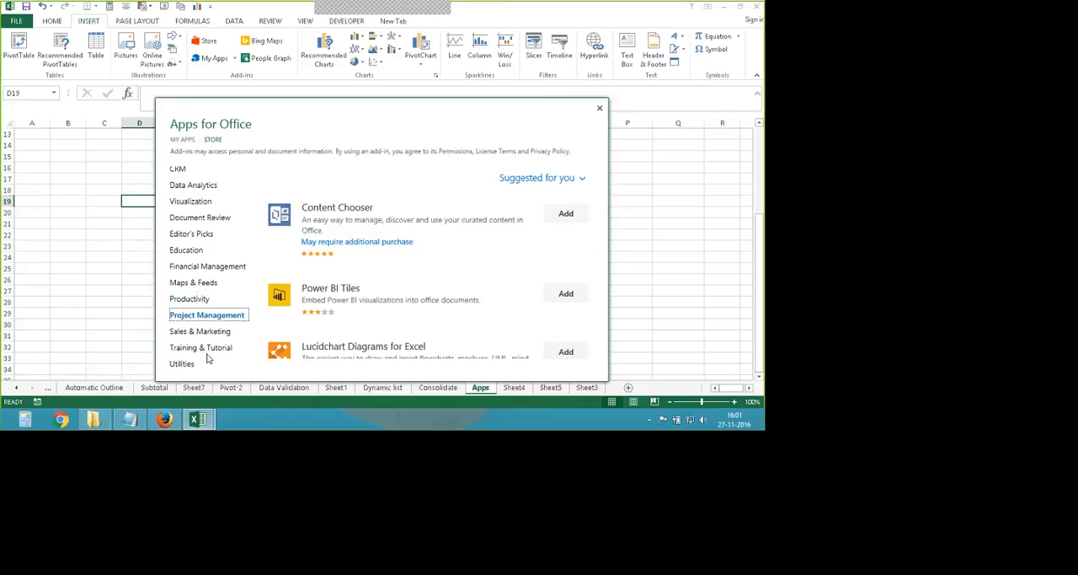
key("Down")
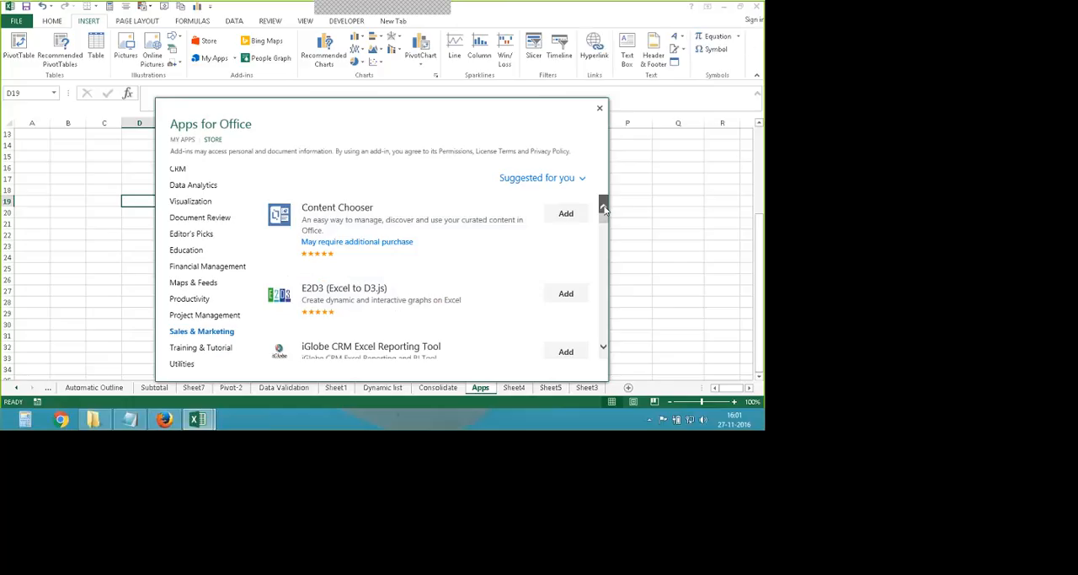
- Return to the All category, look through its add-ins and open the details page of Excel Training and Tips
scroll(225, 214, "up", 2)
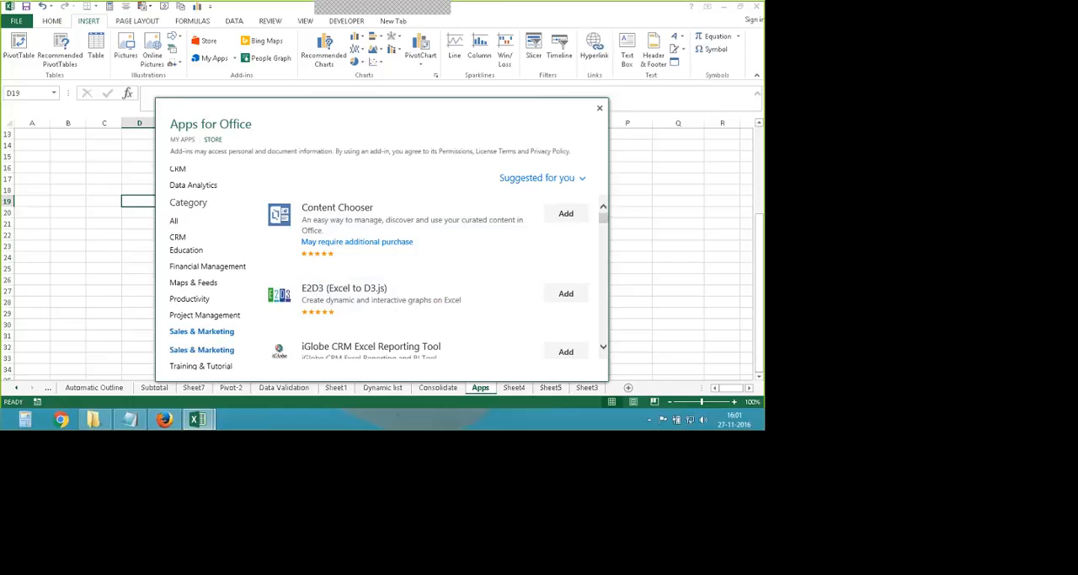
left_click(175, 221)
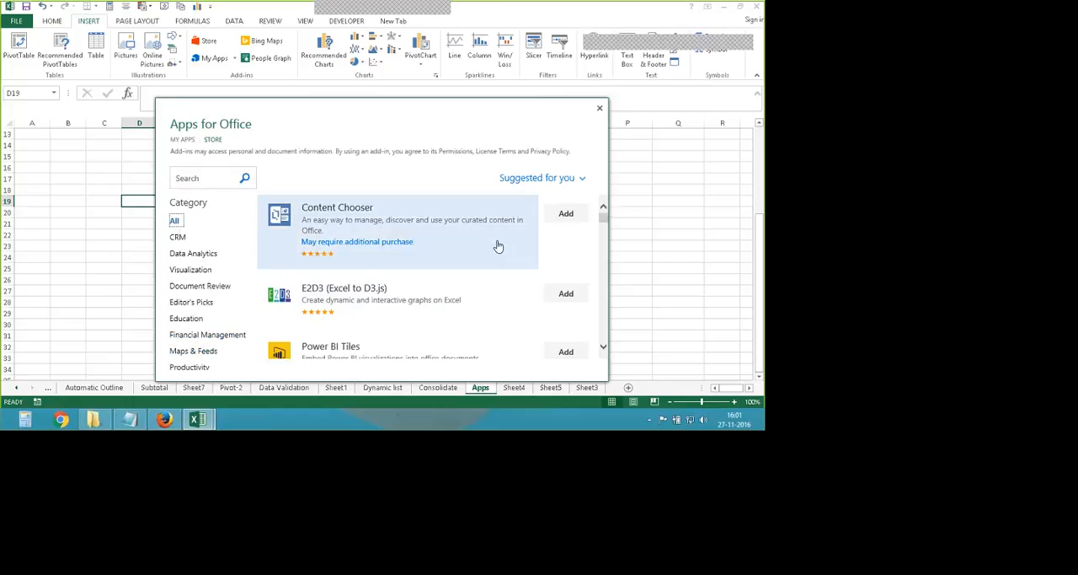
left_click_drag(604, 218, 616, 325)
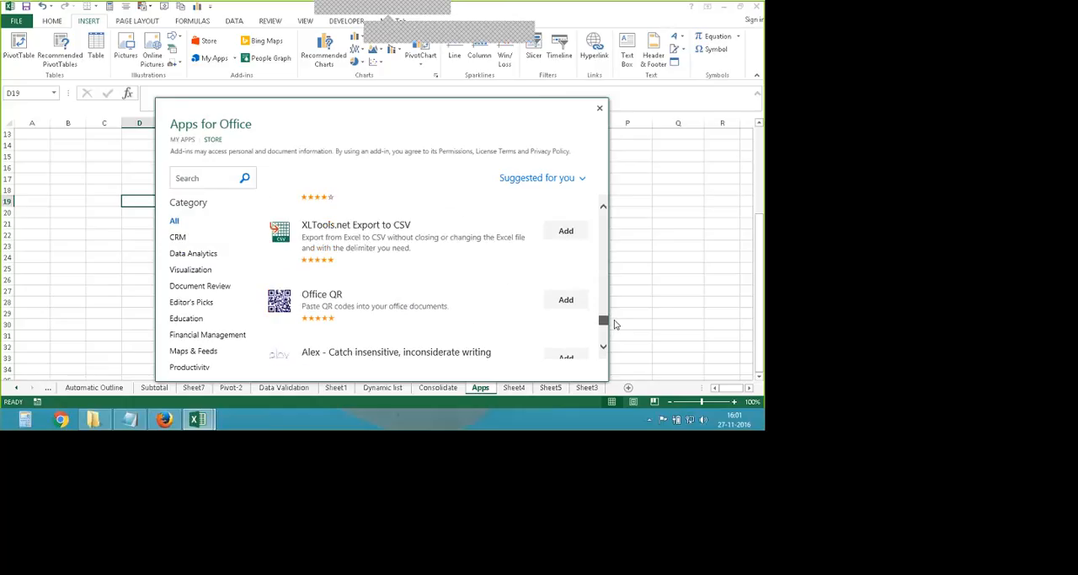
left_click_drag(615, 324, 609, 248)
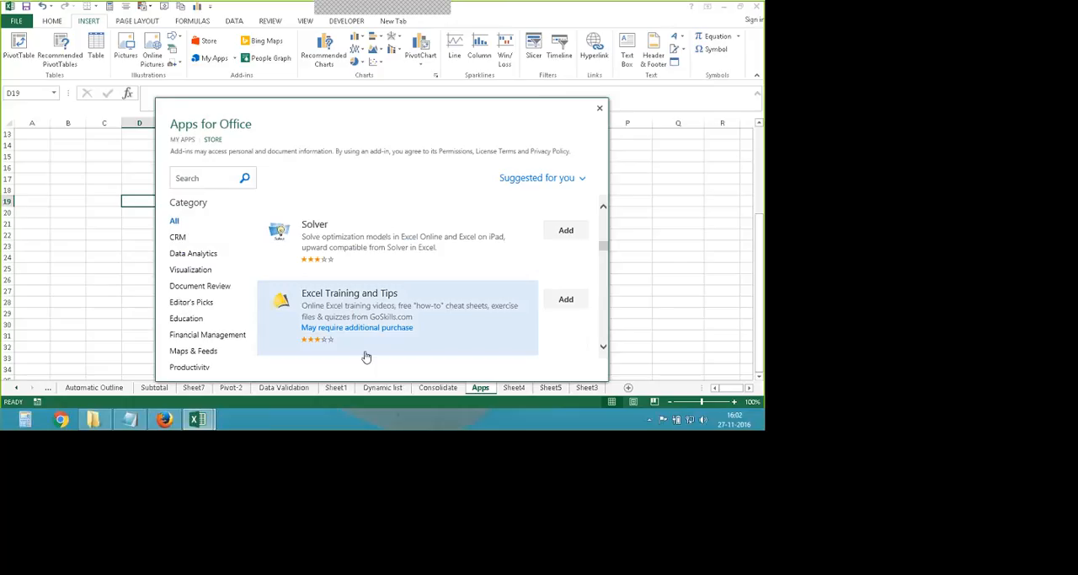
left_click(353, 305)
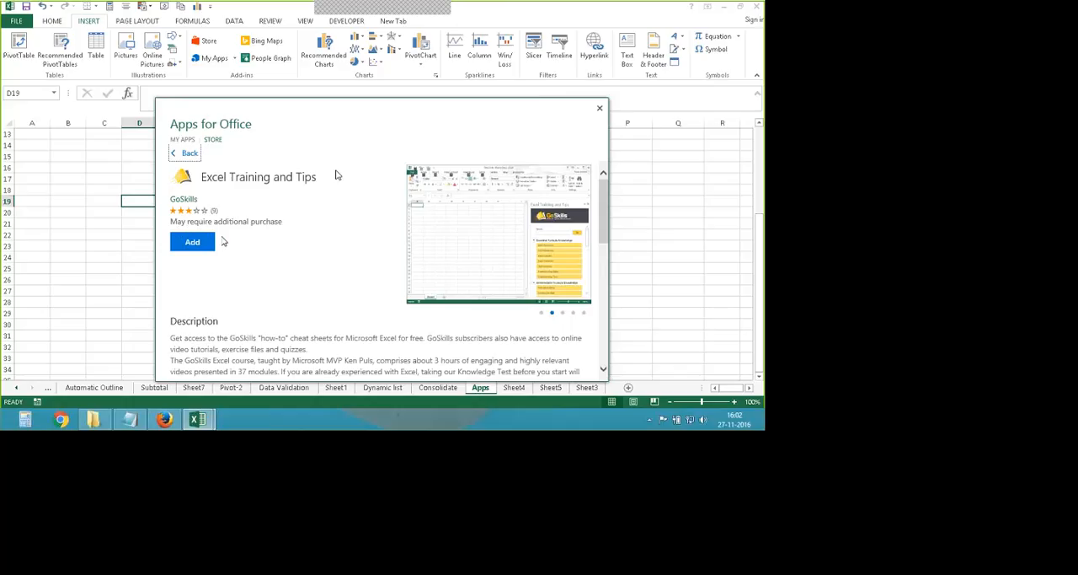
- Add the Excel Training and Tips add-in from its store page to the workbook
left_click(191, 242)
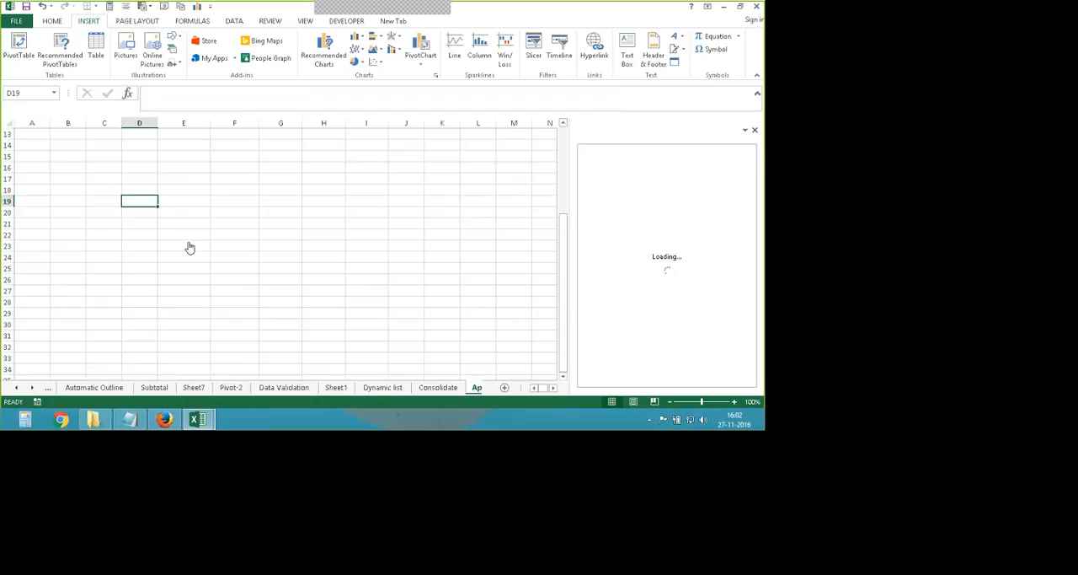
left_click(705, 423)
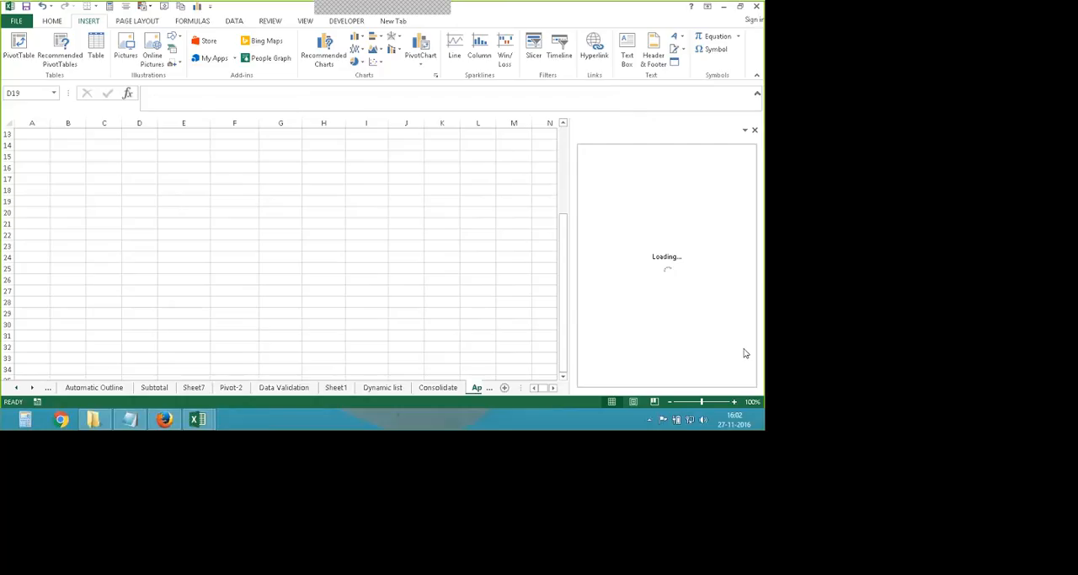
left_click(523, 358)
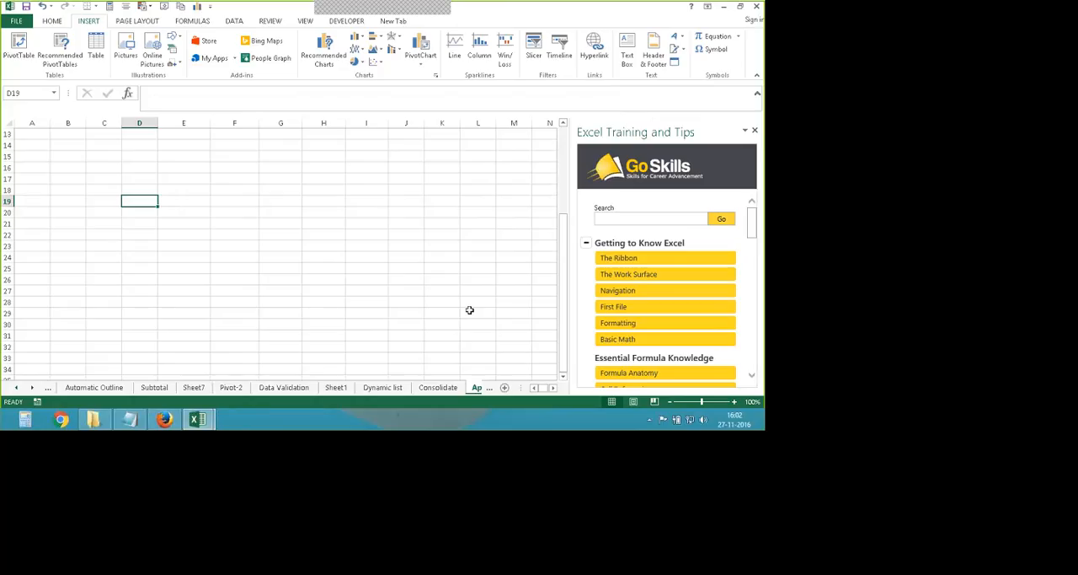
- Collapse every topic group in the Excel Training and Tips add-in, from Getting to Know Excel through Preparing to Deploy
left_click(586, 243)
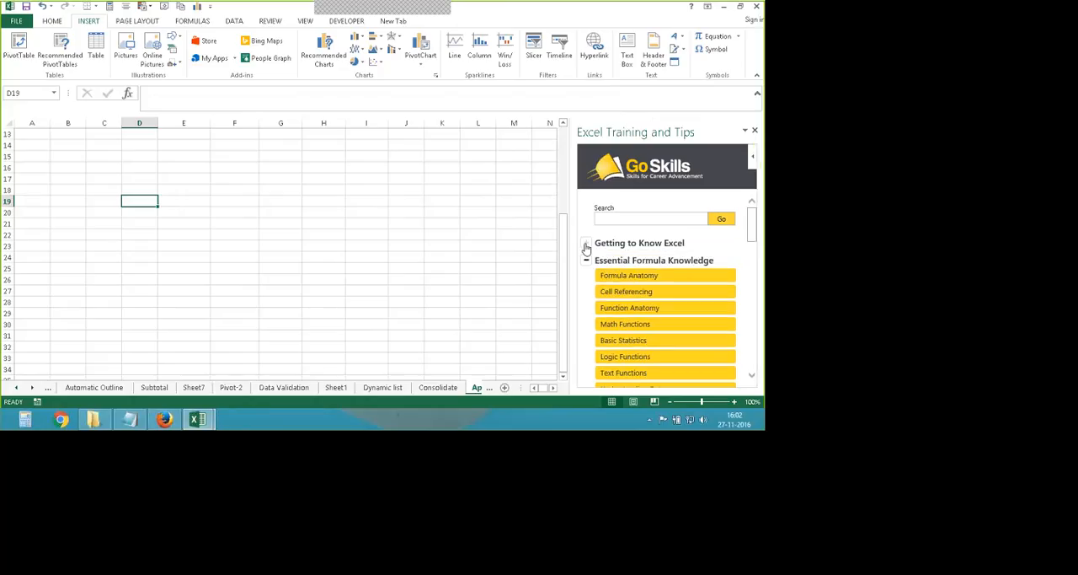
left_click(706, 257)
left_click(587, 278)
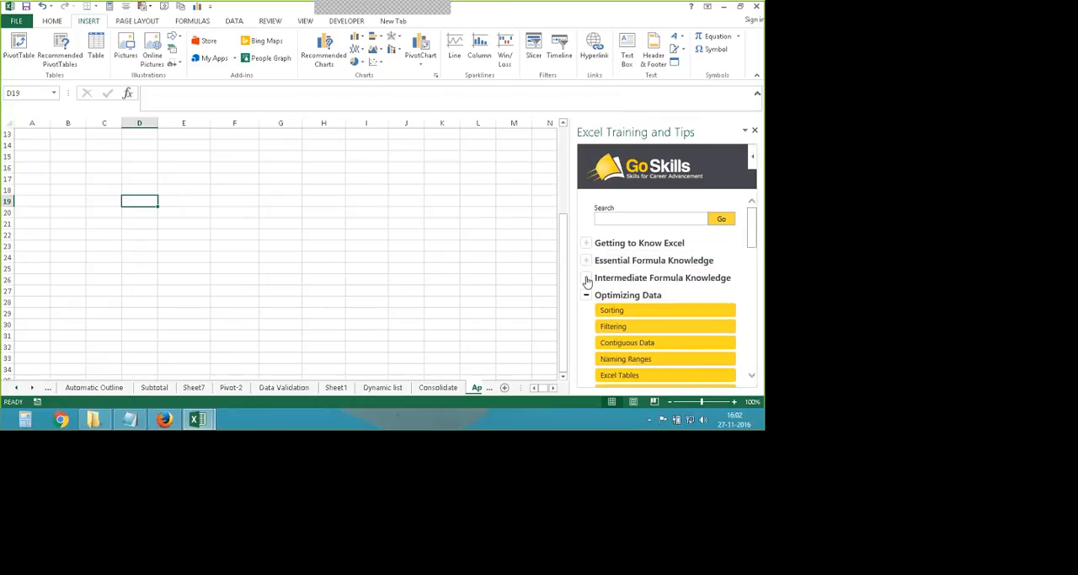
left_click(586, 296)
left_click(586, 313)
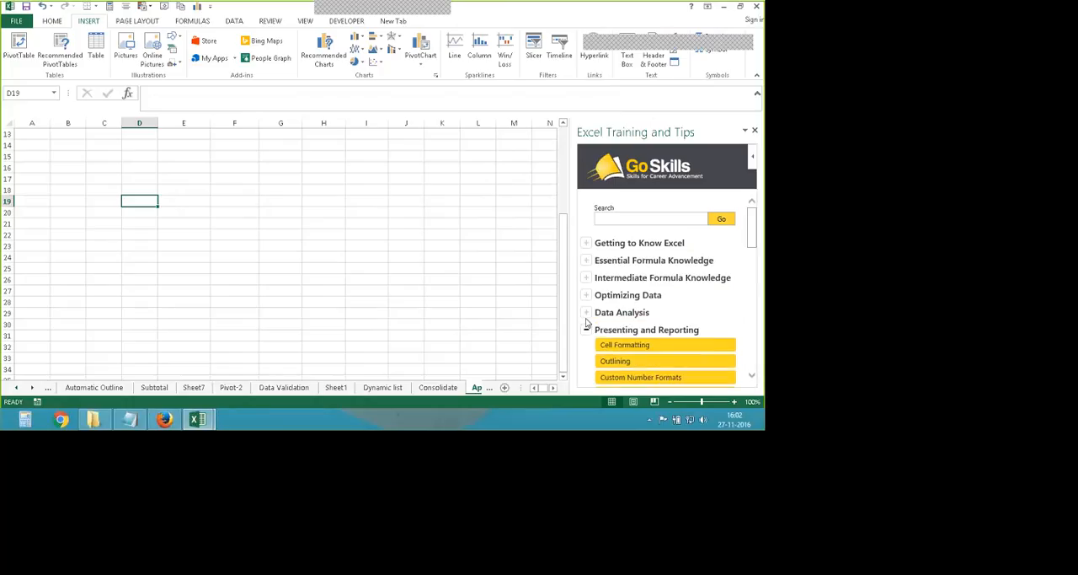
left_click(586, 332)
left_click(586, 348)
left_click(587, 366)
scroll(588, 367, "down", 1)
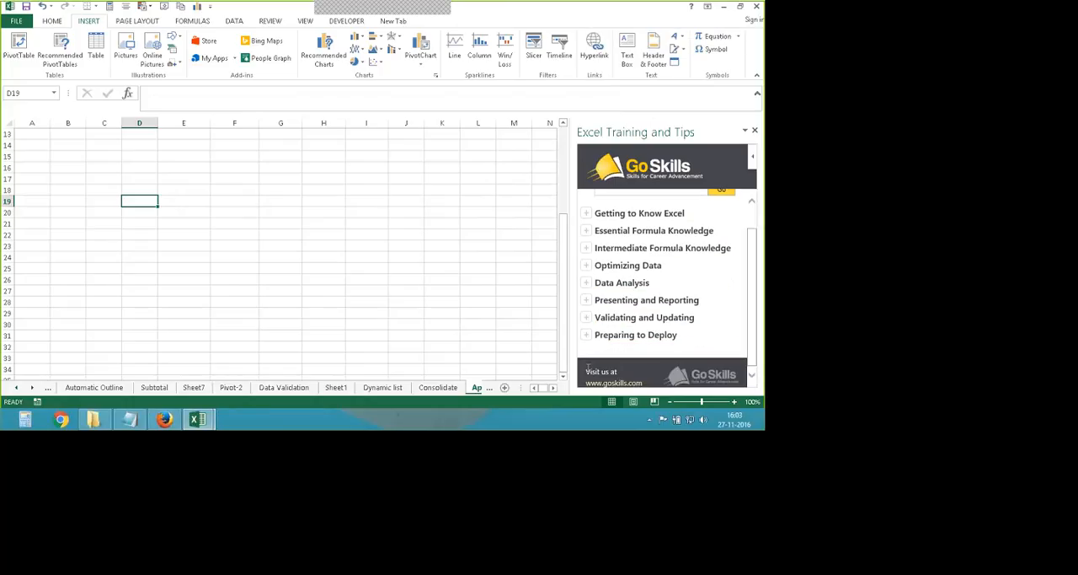
scroll(638, 338, "up", 1)
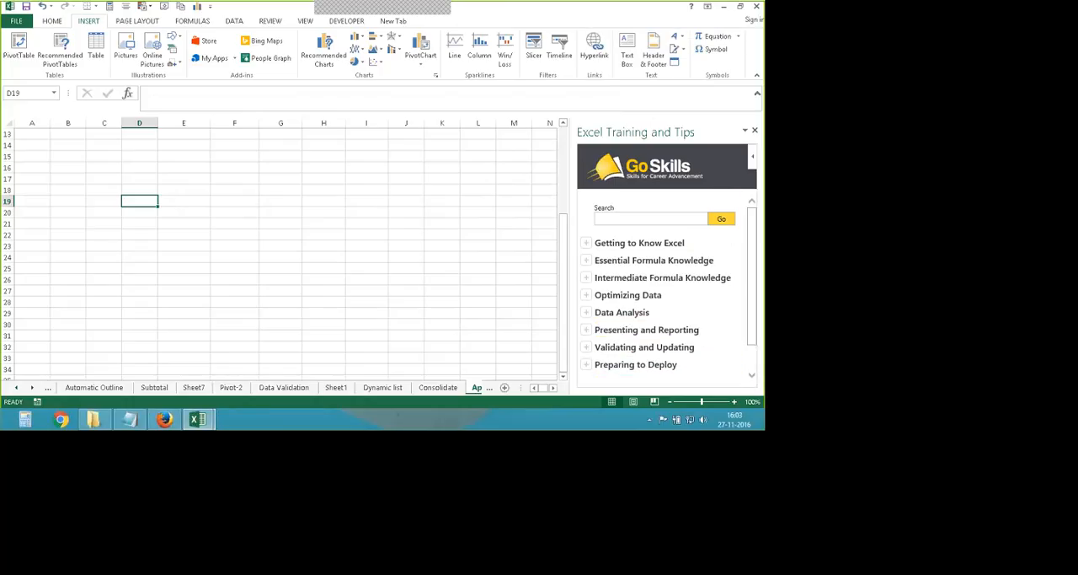
- Check the full list of installed Office apps and close it
left_click(234, 58)
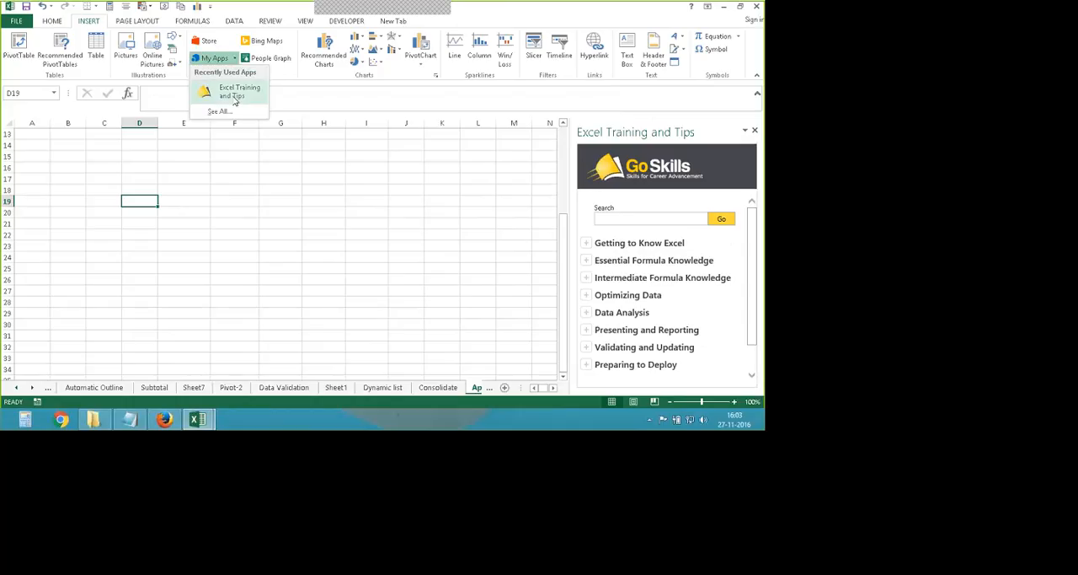
left_click(220, 111)
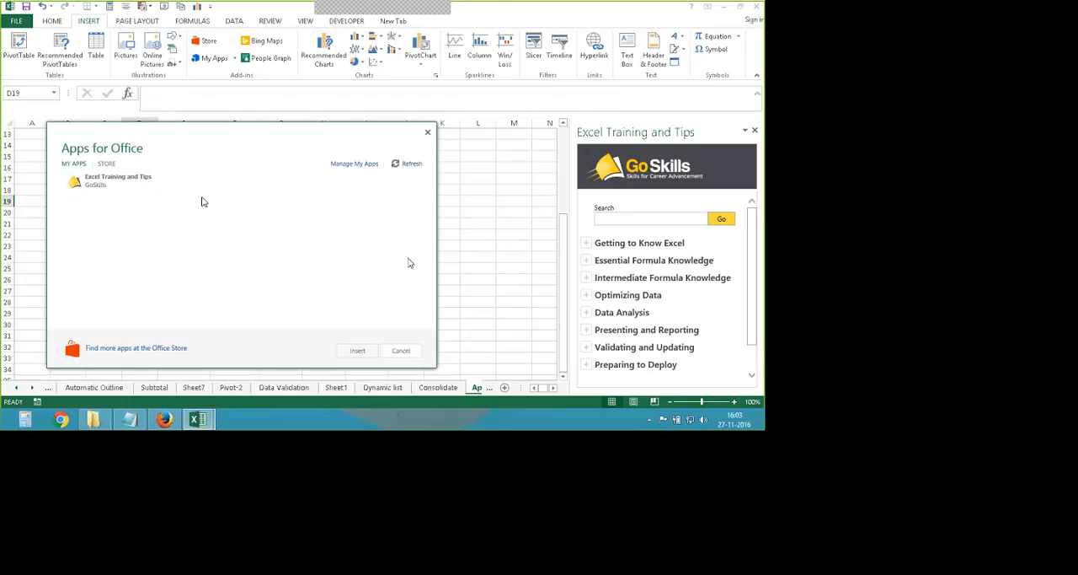
left_click(428, 132)
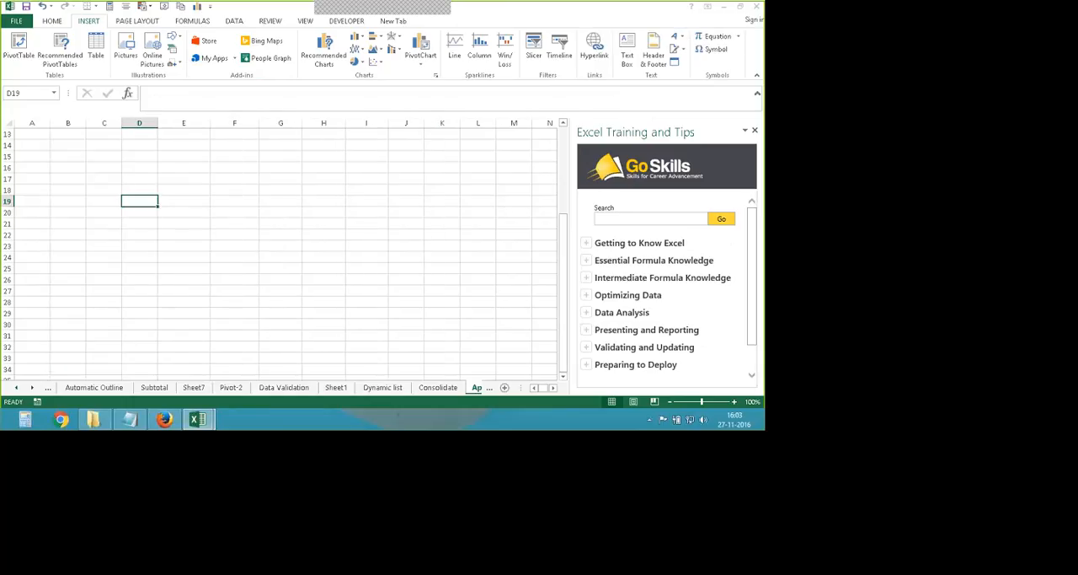
- Open The Ribbon topic under Getting to Know Excel and read through its instructions
left_click(630, 242)
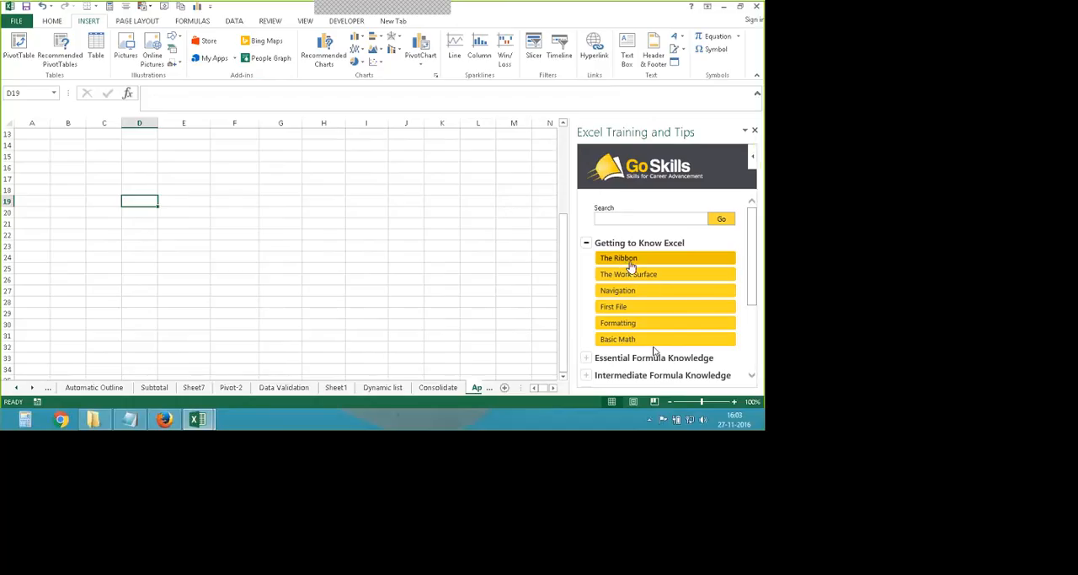
left_click(630, 259)
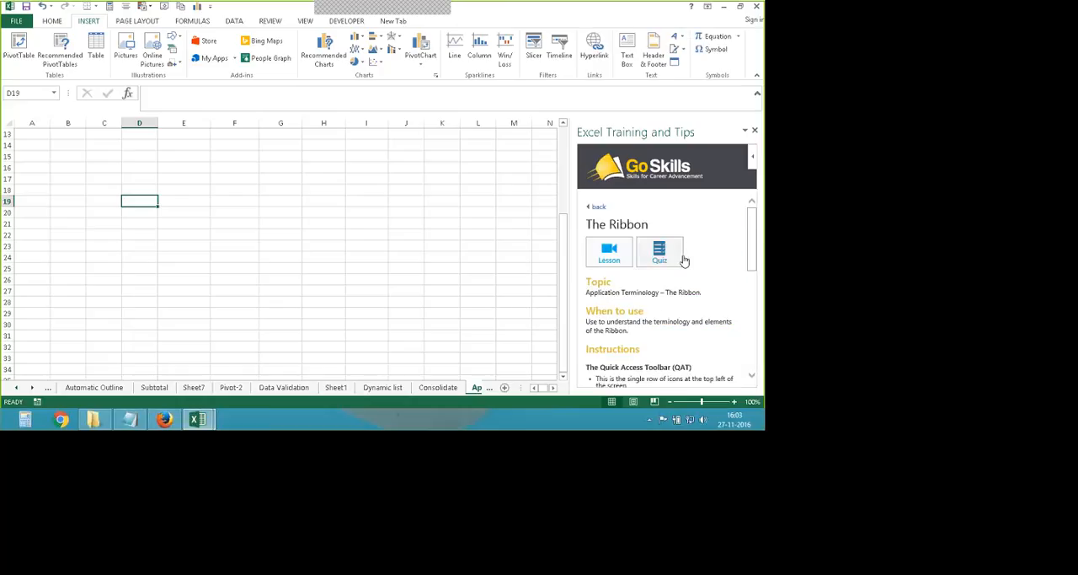
scroll(687, 270, "down", 2)
scroll(708, 303, "up", 2)
scroll(679, 304, "down", 1)
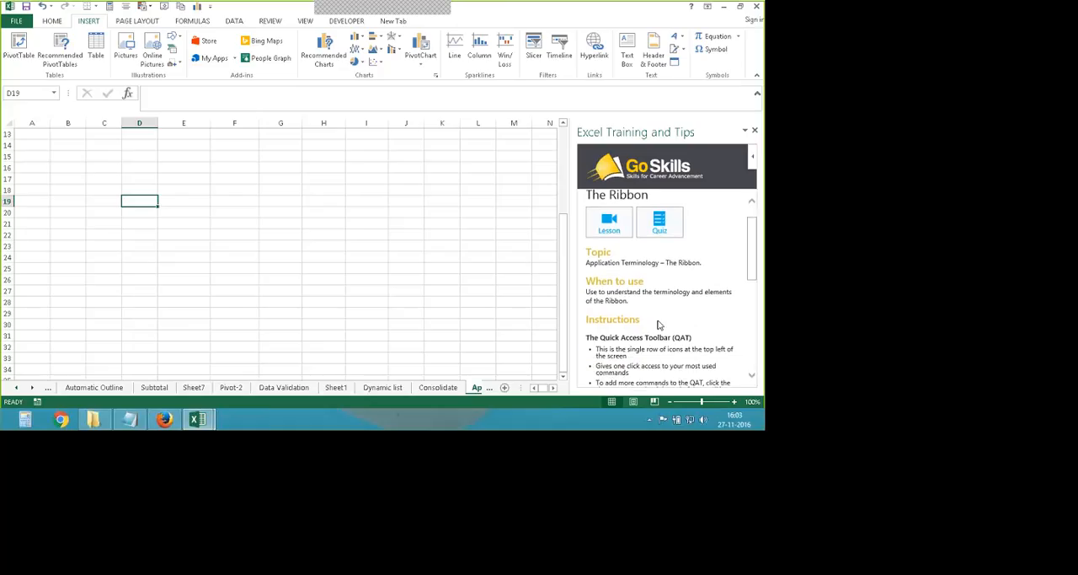
scroll(641, 316, "down", 1)
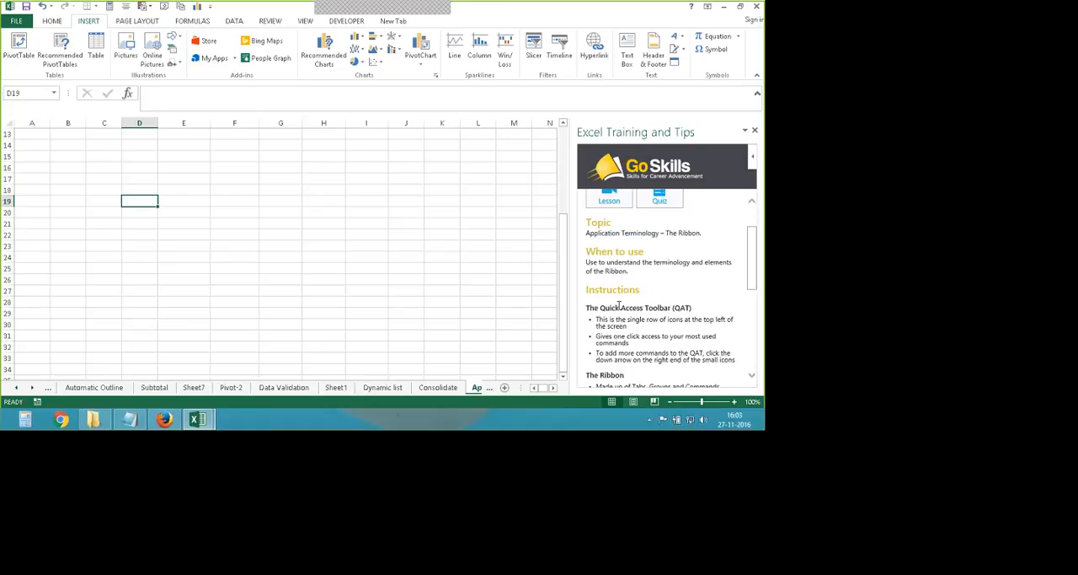
scroll(632, 306, "down", 4)
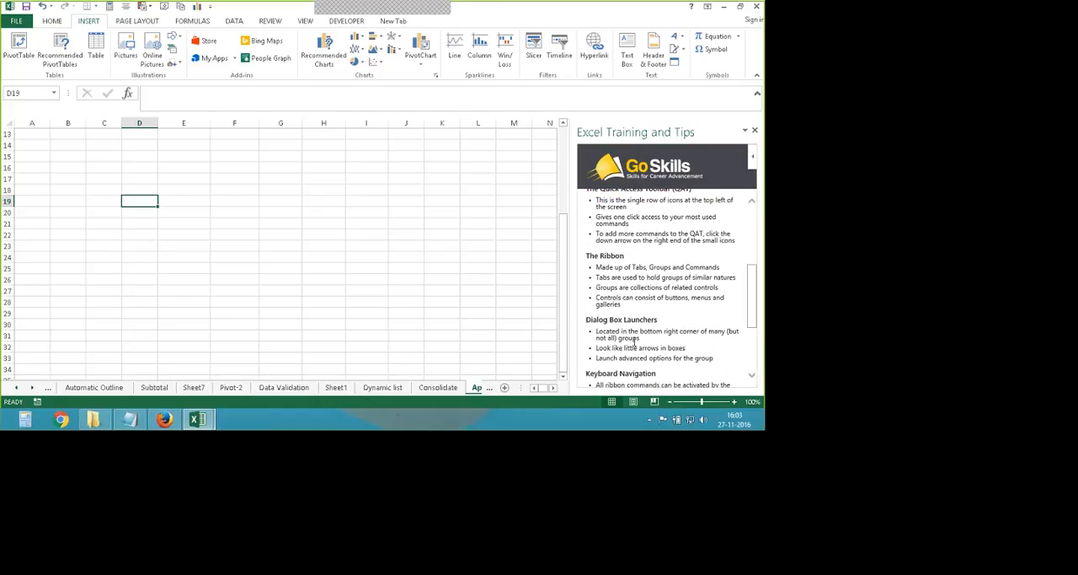
scroll(665, 332, "down", 4)
scroll(671, 329, "up", 2)
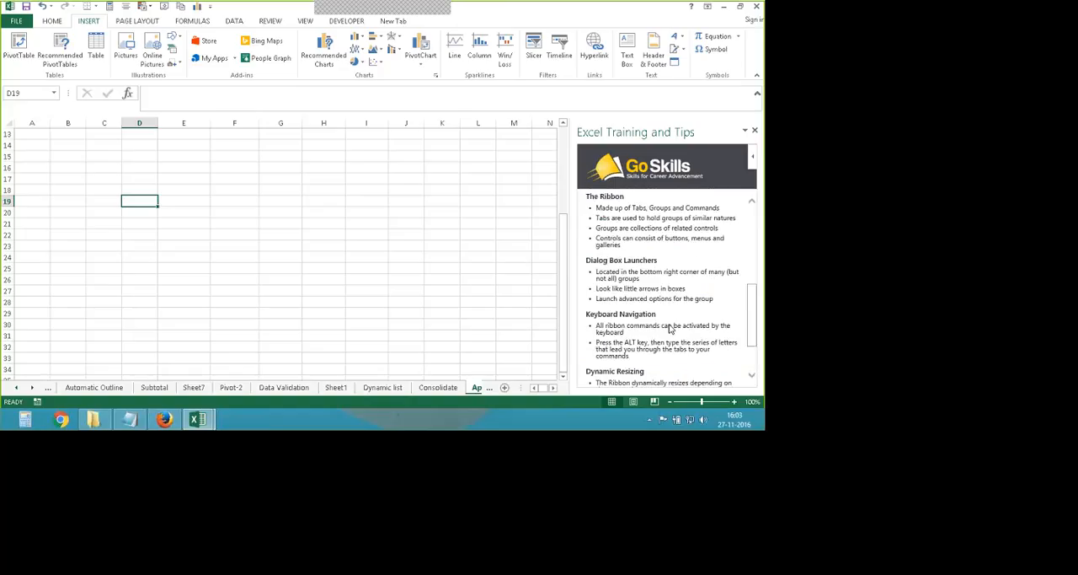
scroll(670, 329, "up", 5)
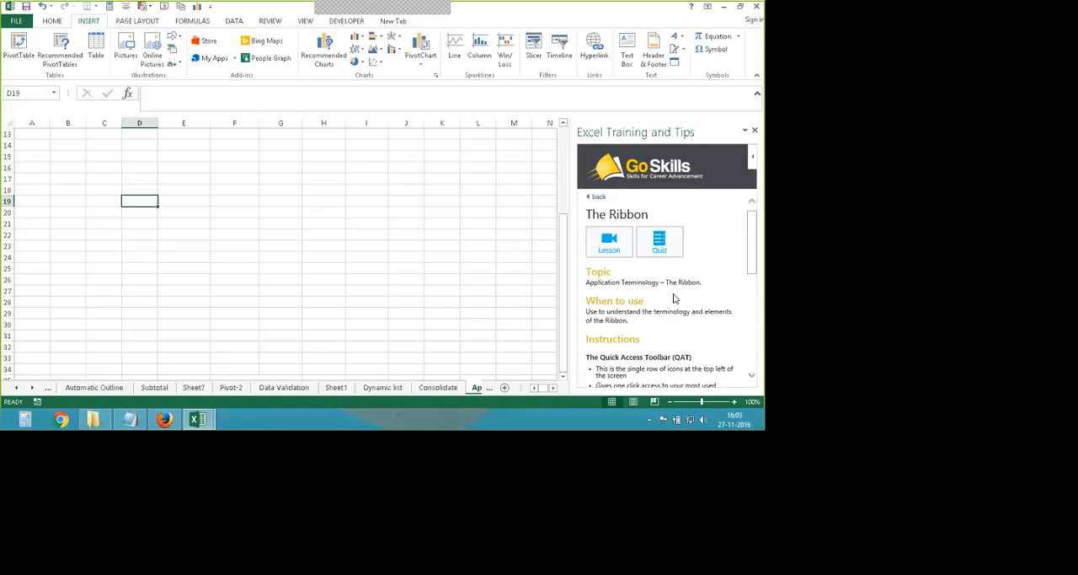
- Open the lesson page for The Ribbon, fit its browser window beside the add-in, and close it
left_click(611, 249)
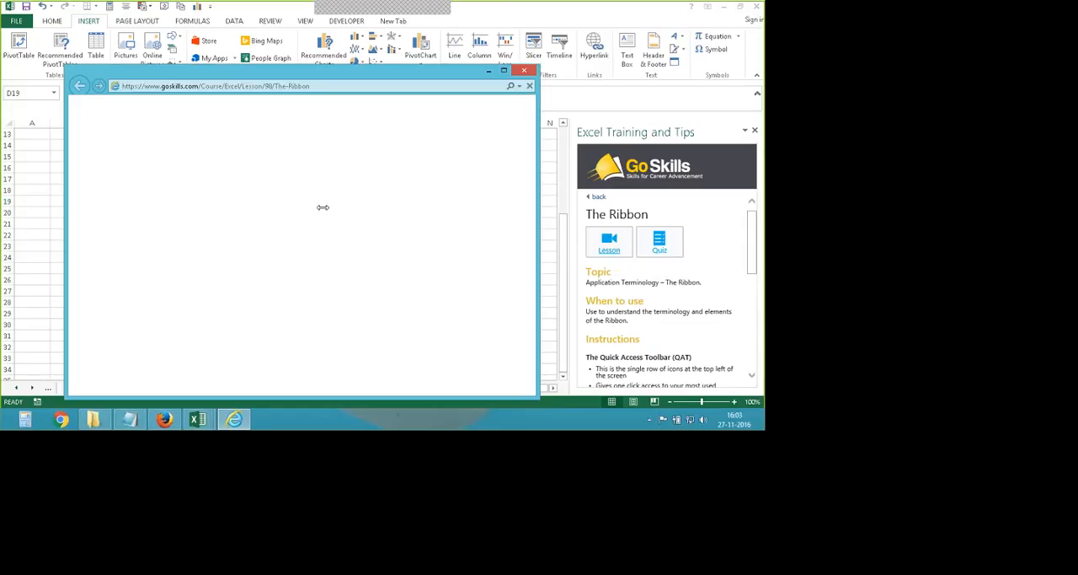
left_click_drag(539, 64, 236, 178)
left_click_drag(167, 184, 405, 163)
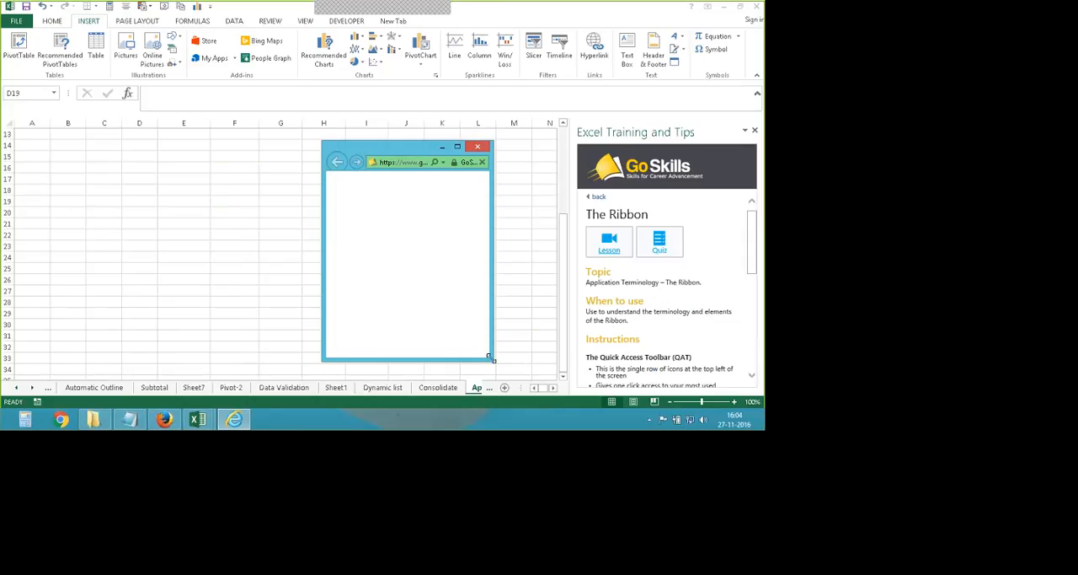
left_click_drag(492, 359, 567, 369)
left_click_drag(434, 150, 361, 148)
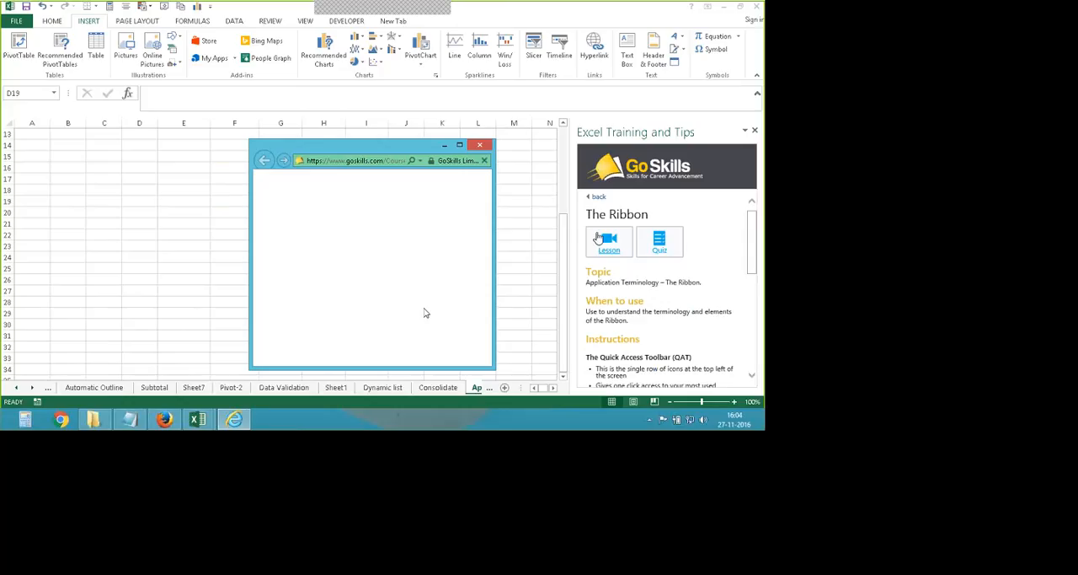
left_click_drag(350, 150, 317, 142)
left_click_drag(455, 359, 527, 363)
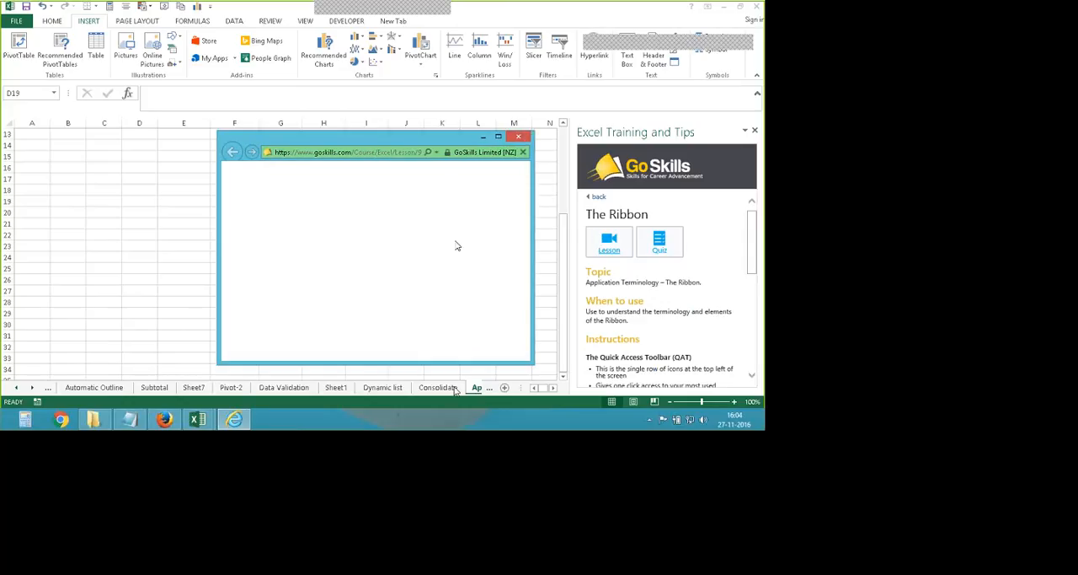
left_click_drag(392, 137, 332, 177)
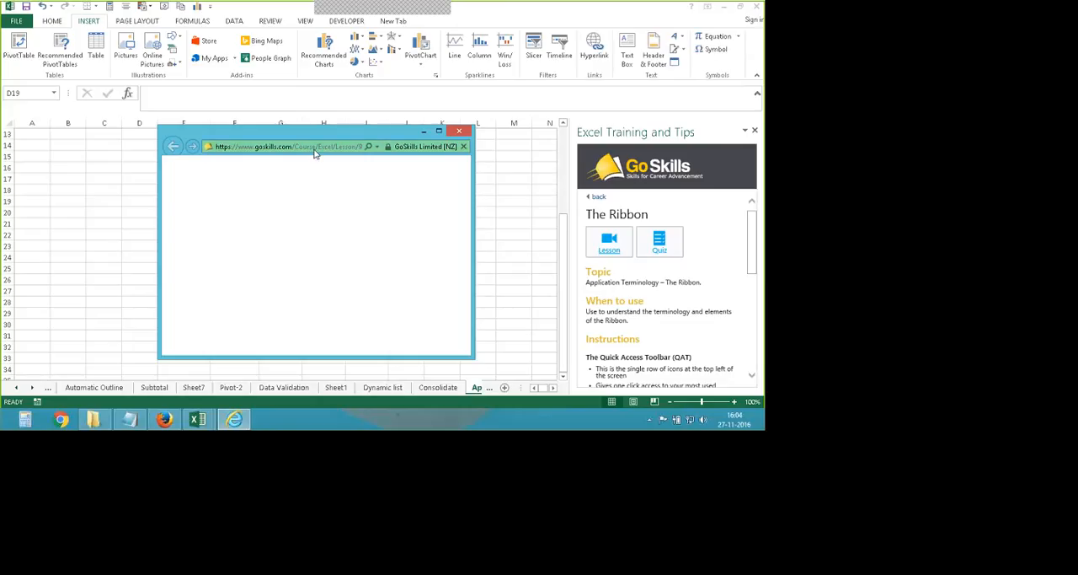
left_click(459, 131)
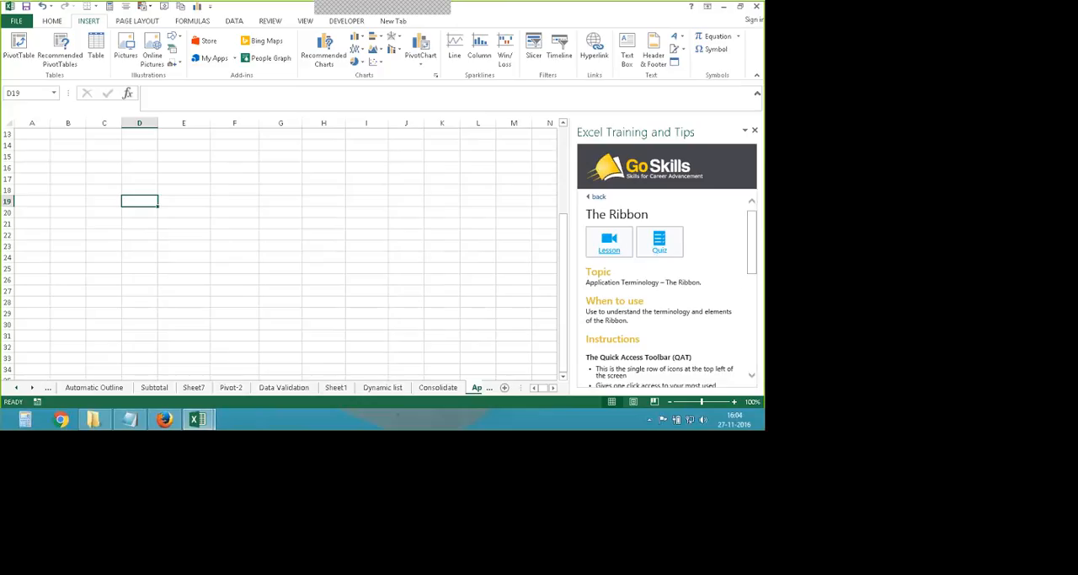
- Close the Excel Training and Tips add-in after skimming the rest of The Ribbon topic
scroll(742, 319, "down", 5)
left_click_drag(742, 318, 752, 177)
left_click(755, 131)
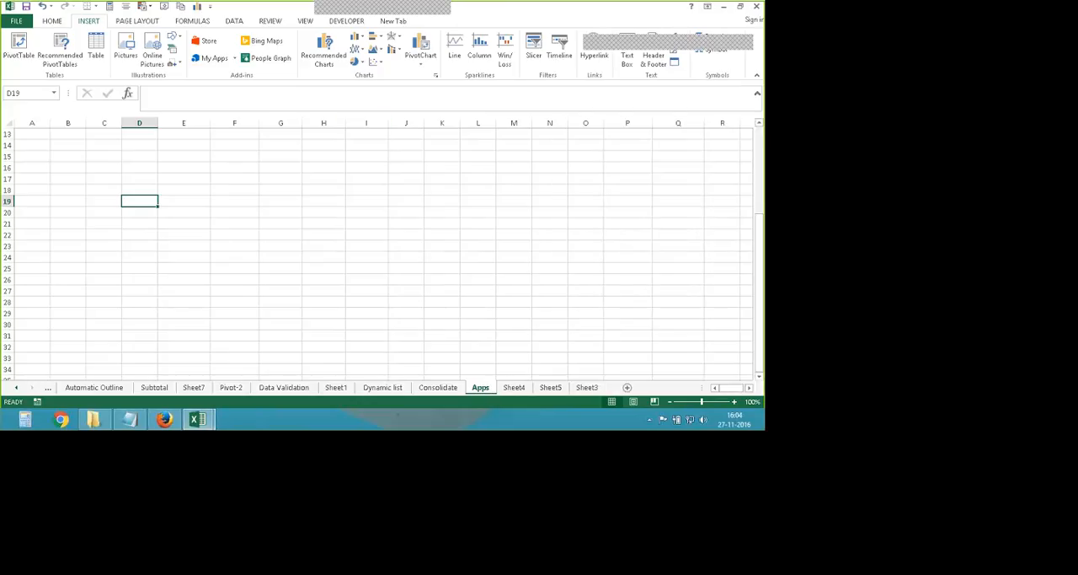
- Browse the Visualization and Document Review categories of the Office add-in store again and close the store
left_click(203, 40)
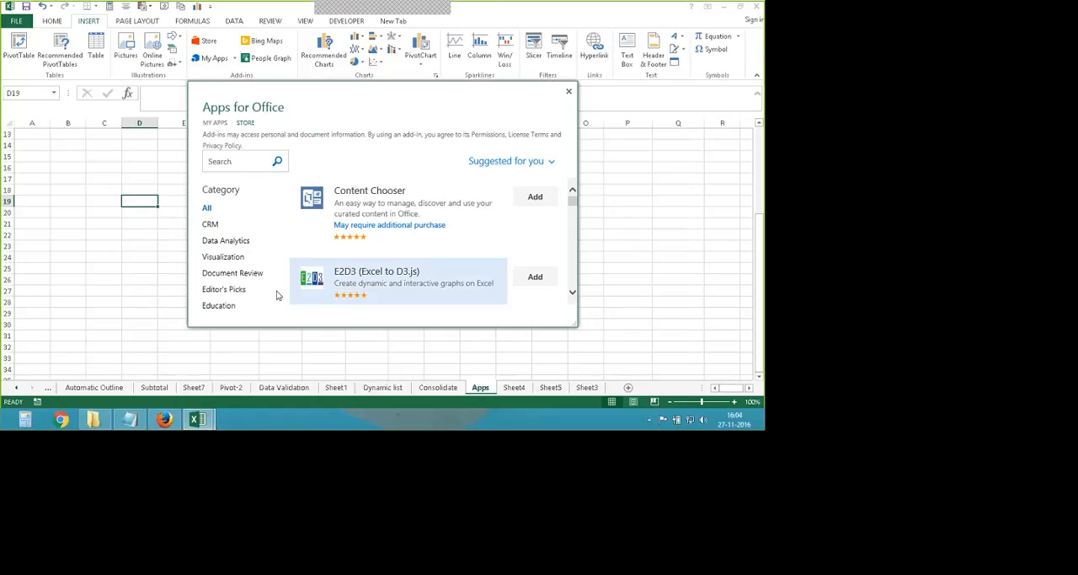
left_click(224, 257)
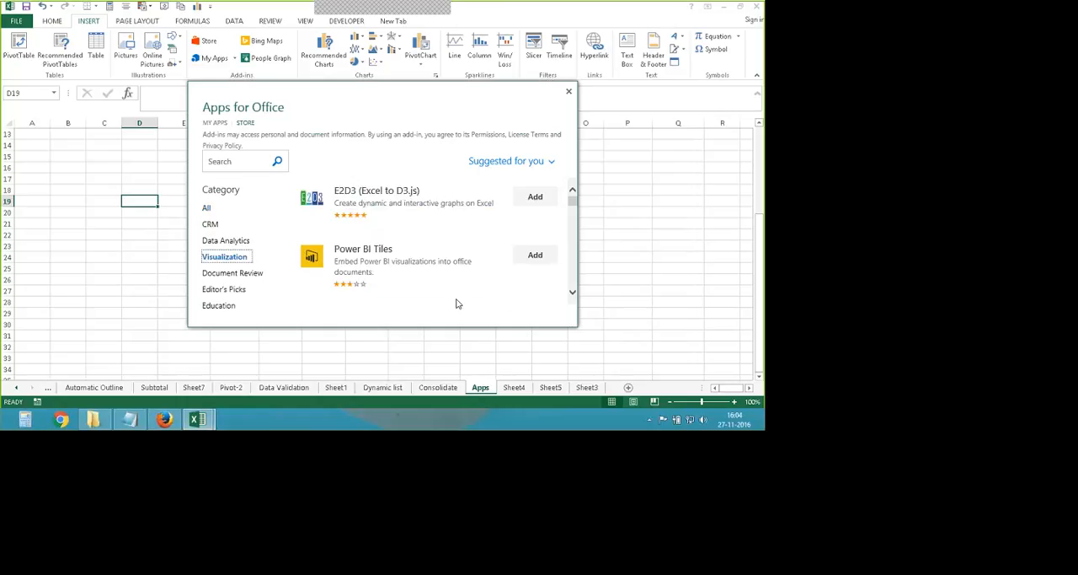
scroll(455, 302, "down", 2)
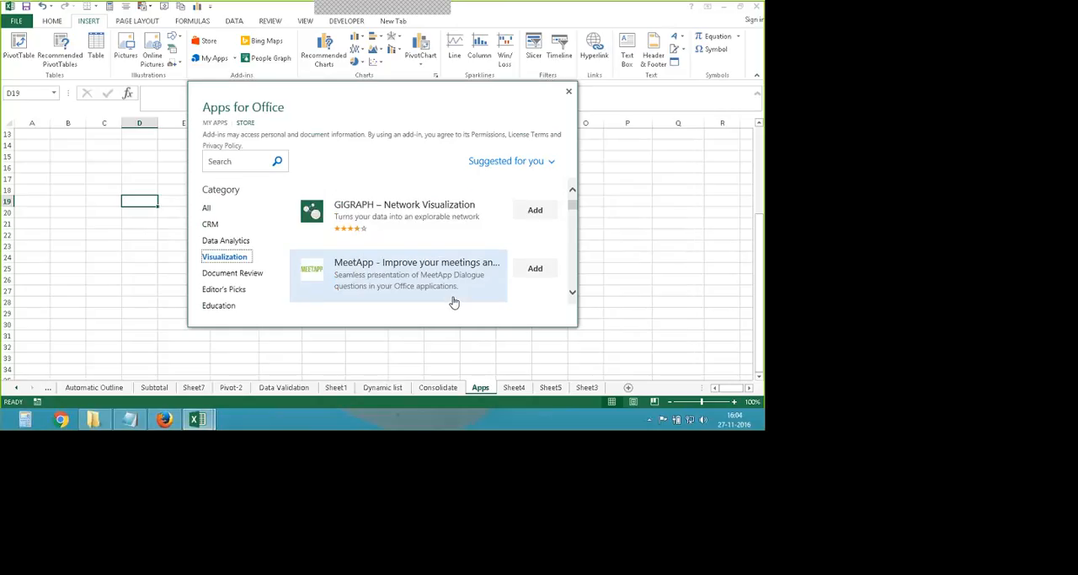
scroll(454, 302, "down", 3)
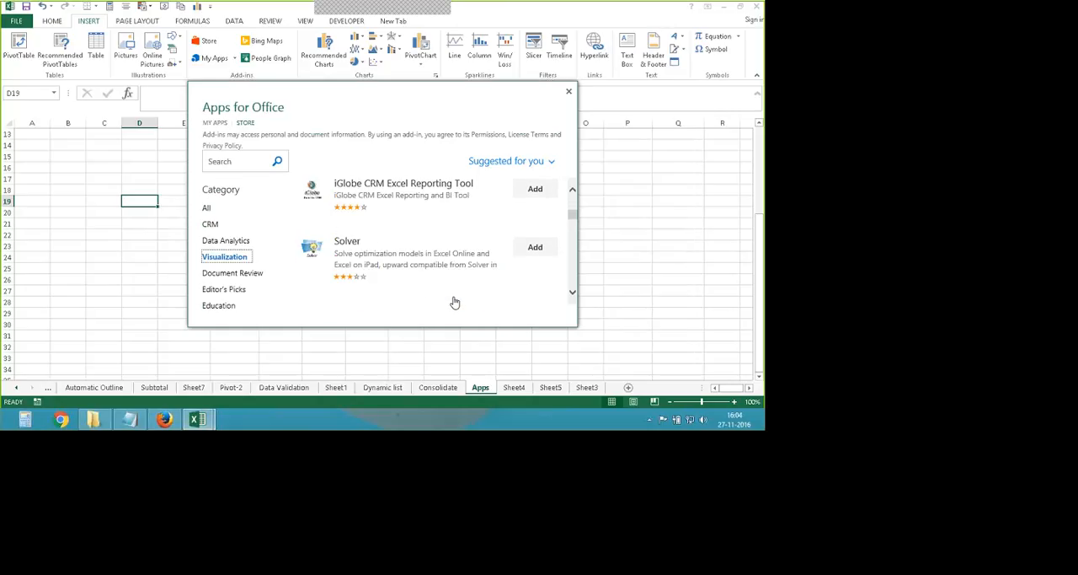
scroll(454, 303, "down", 3)
left_click(225, 274)
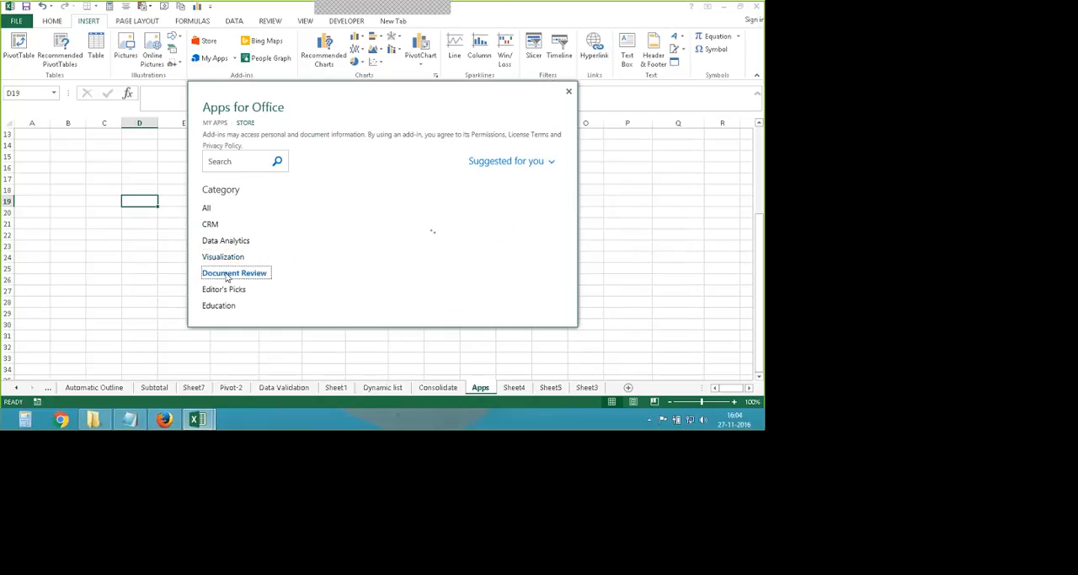
scroll(446, 272, "down", 3)
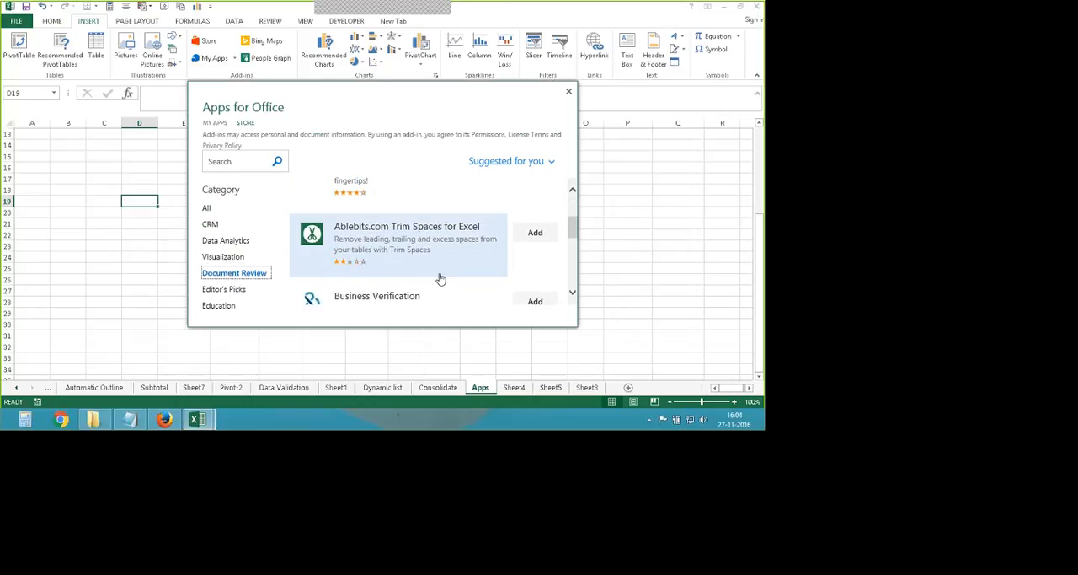
scroll(430, 279, "down", 1)
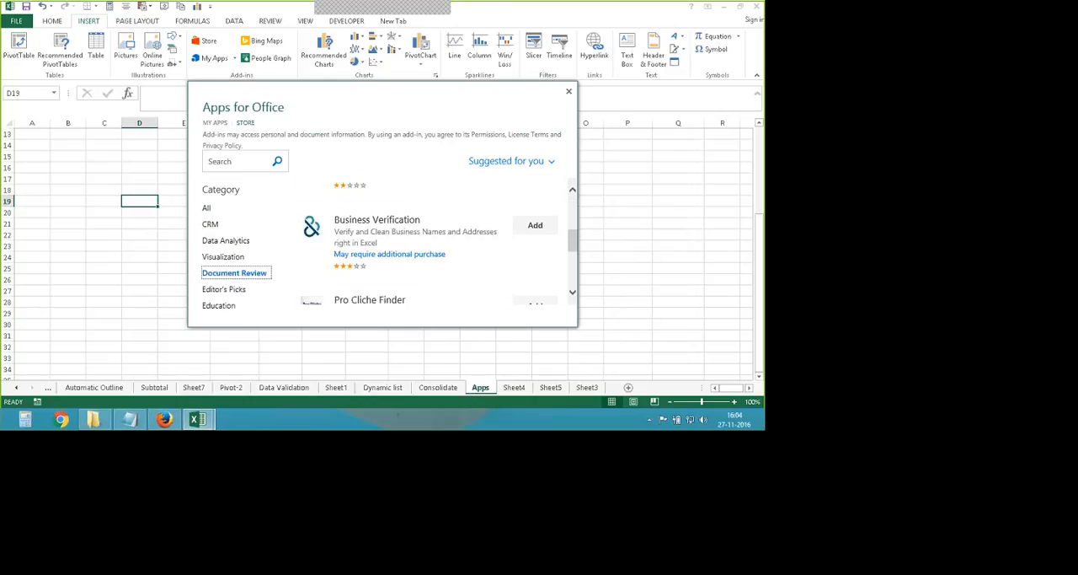
key("Escape")
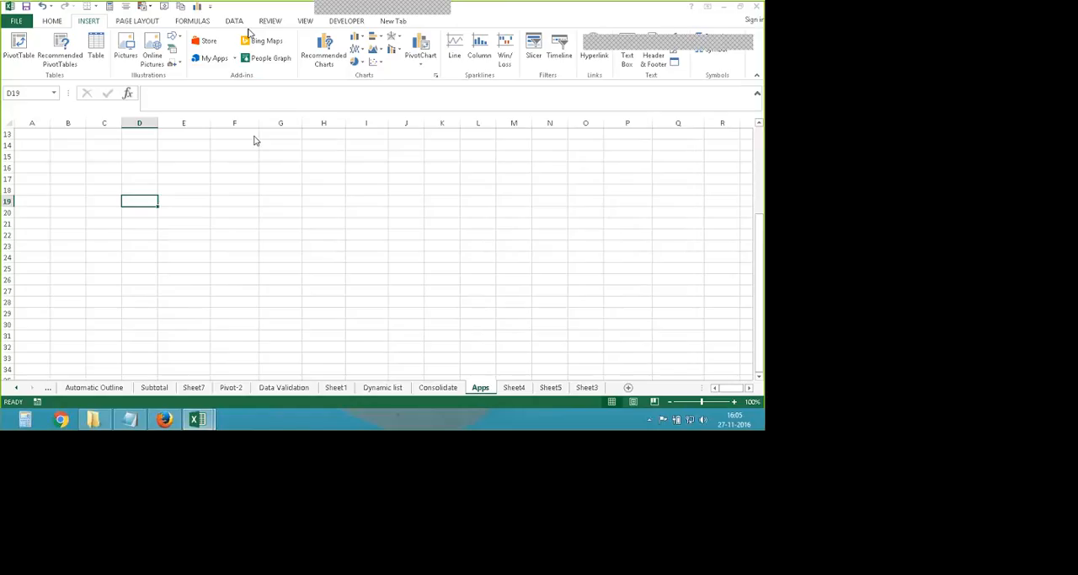
- Insert the Bing Maps app on the Apps sheet
left_click(265, 40)
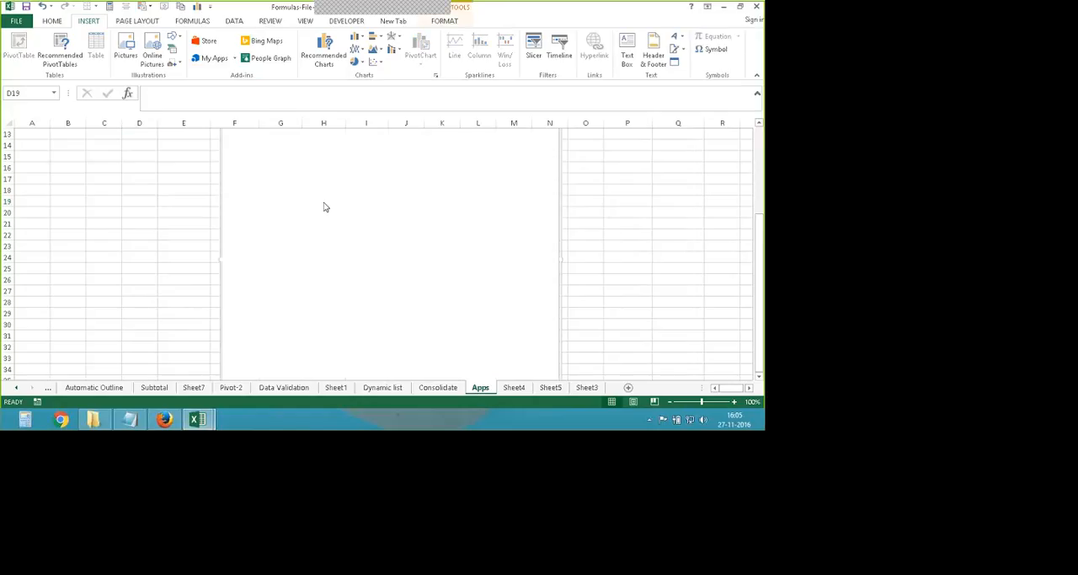
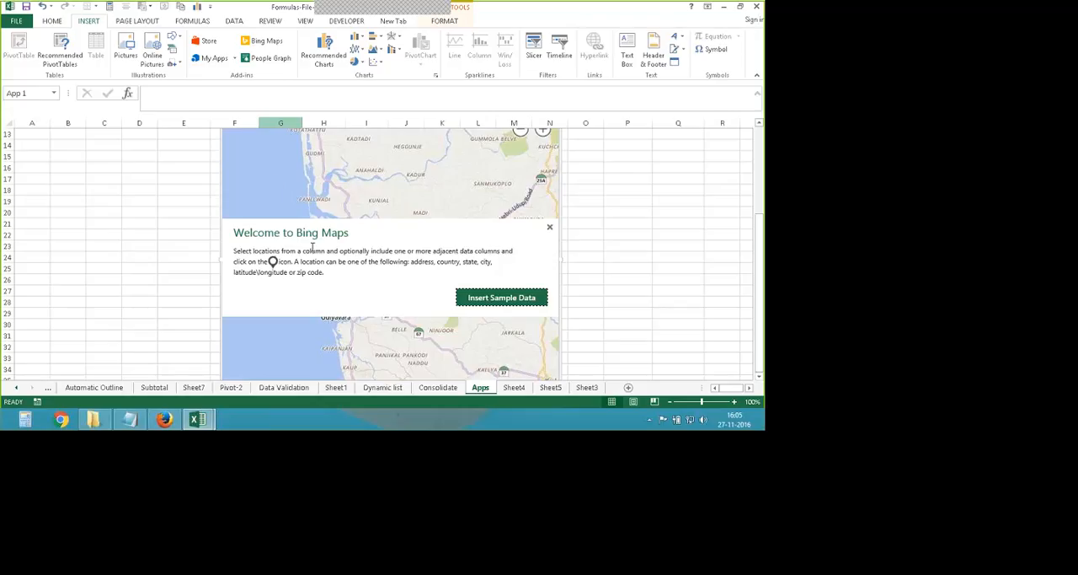
- Insert the Bing Maps sample data and reposition and enlarge the map beside the data table, spanning about columns H to R
left_click(489, 304)
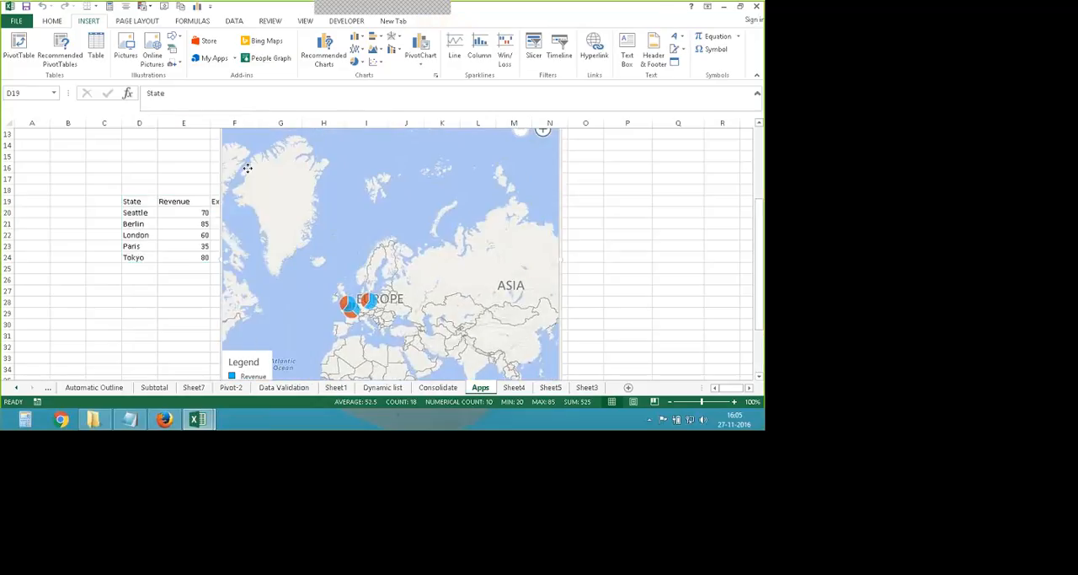
left_click_drag(247, 167, 291, 209)
left_click_drag(291, 161, 281, 133)
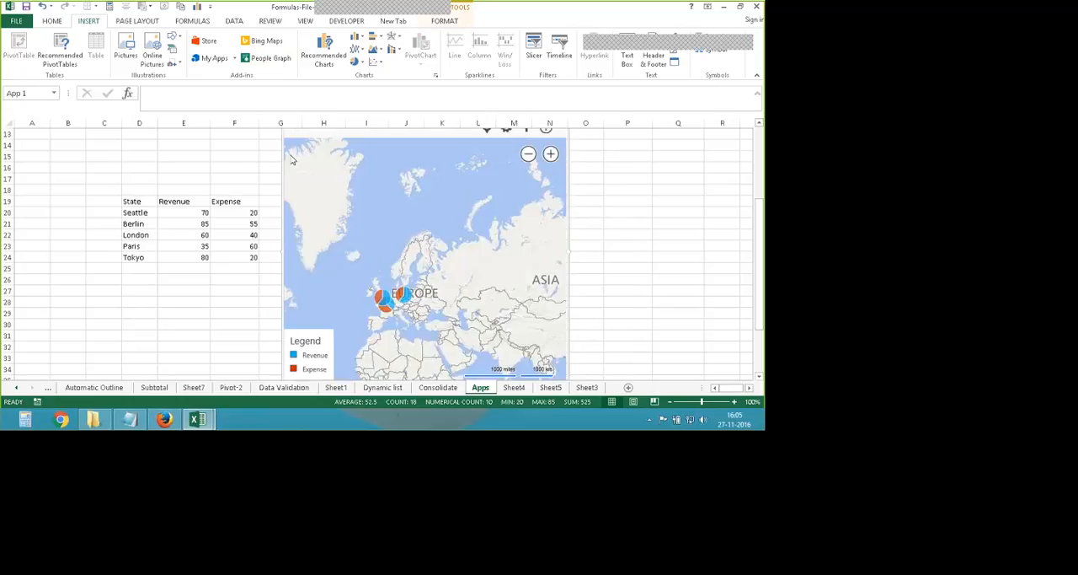
left_click(301, 140)
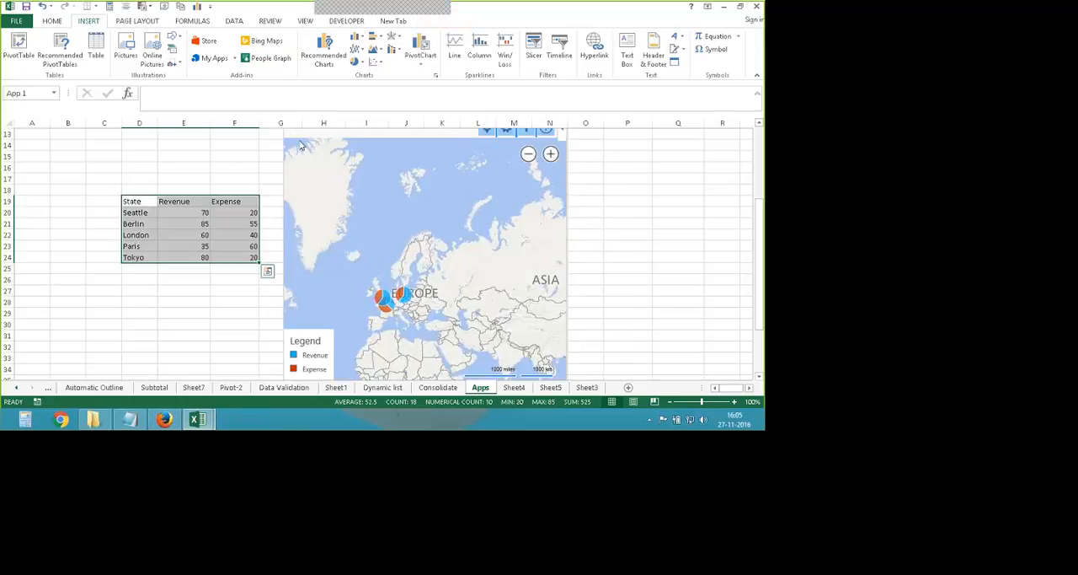
left_click(286, 144)
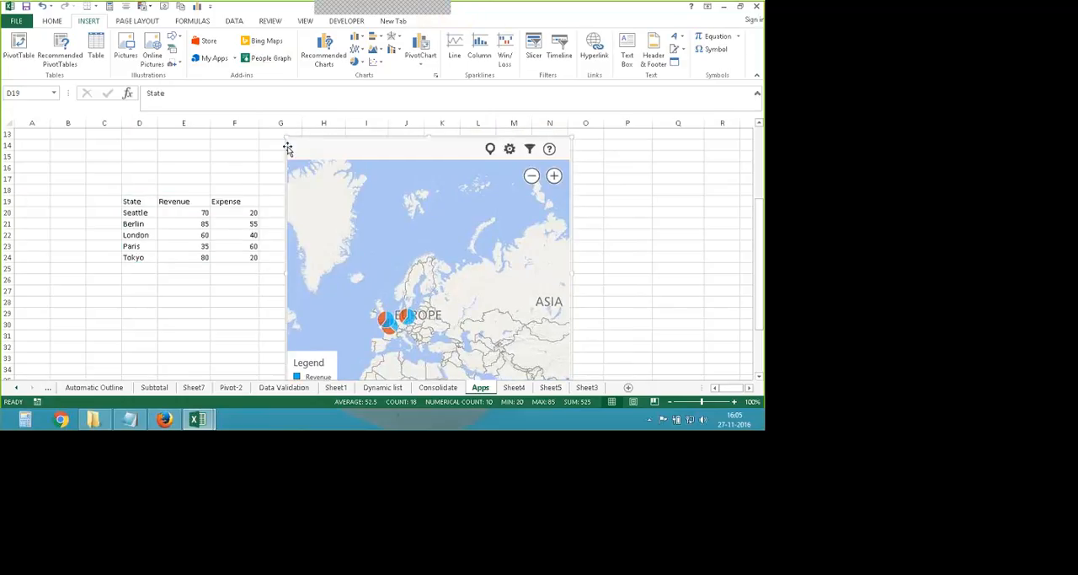
left_click_drag(284, 138, 308, 228)
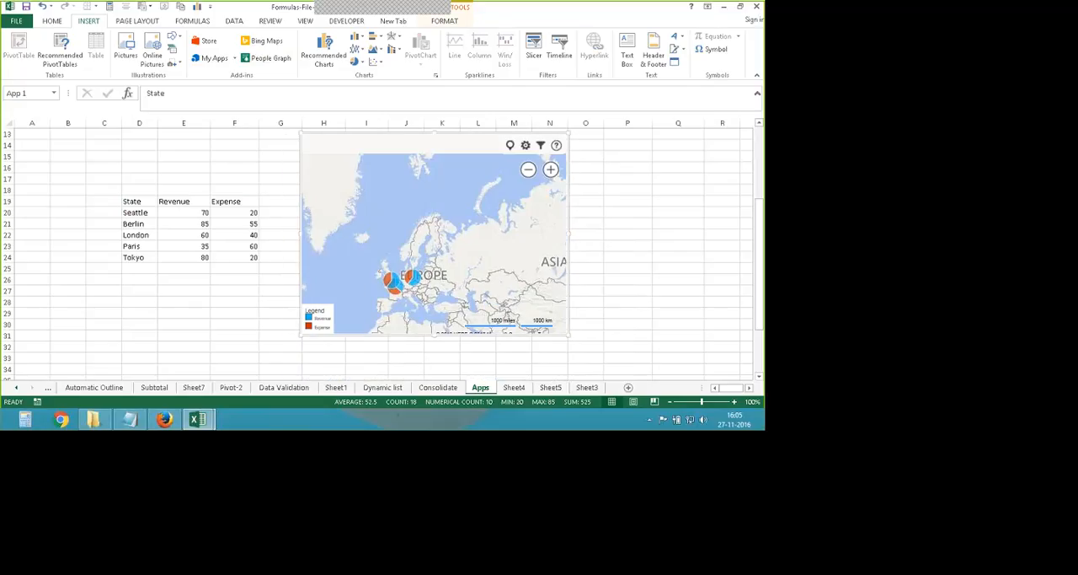
left_click_drag(569, 335, 740, 366)
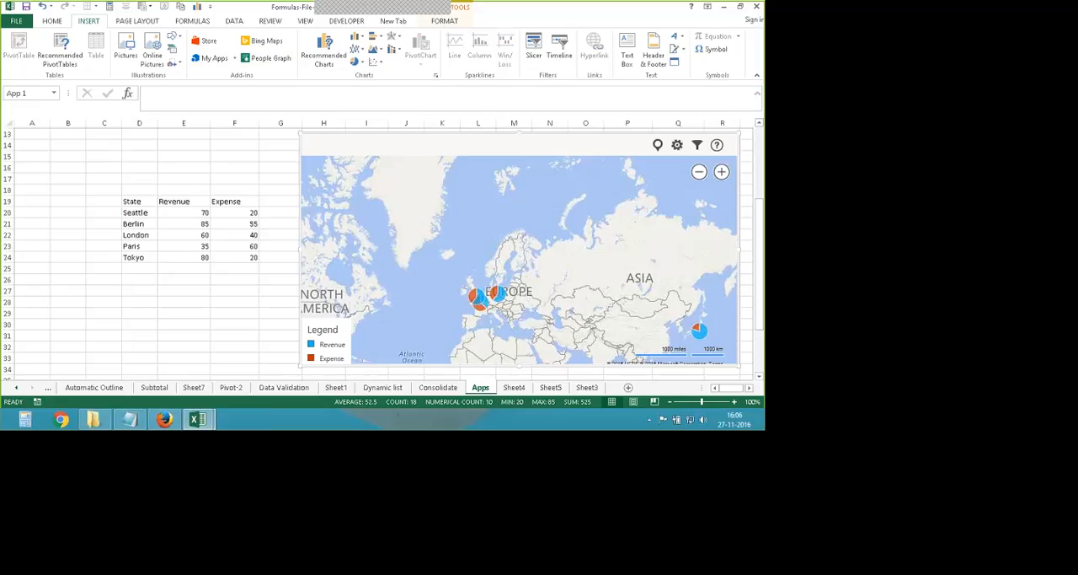
- Fill the State, Revenue and Expense table in D19:F24 with yellow and center its contents
left_click_drag(137, 201, 229, 257)
left_click(53, 21)
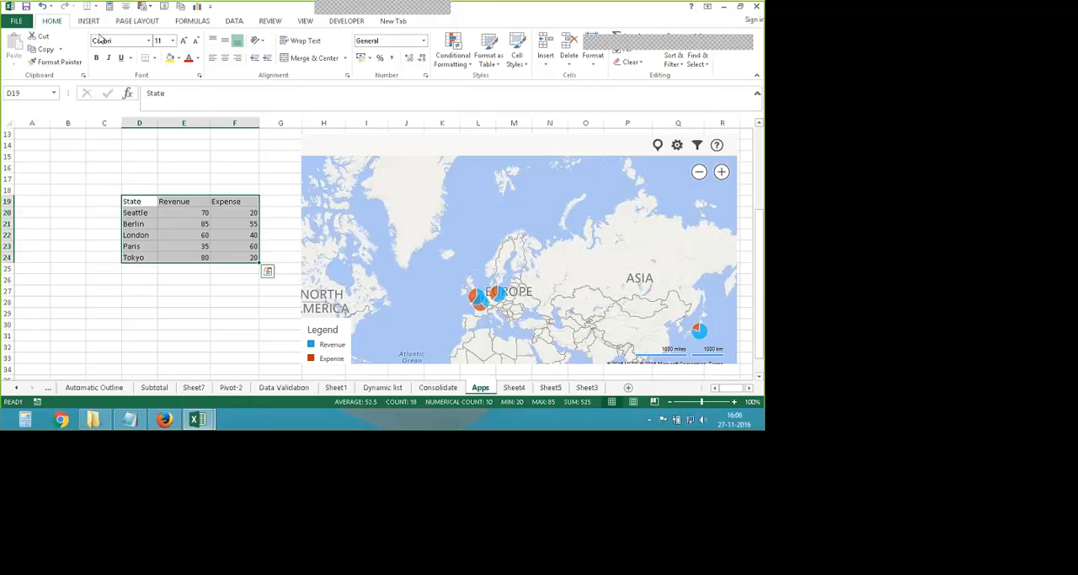
left_click(170, 57)
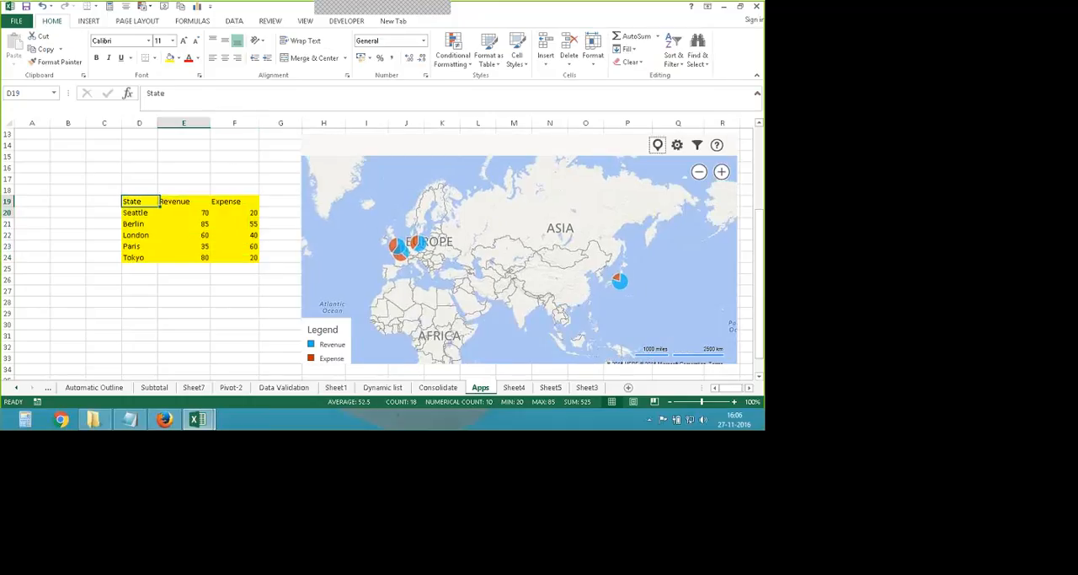
left_click_drag(146, 202, 221, 251)
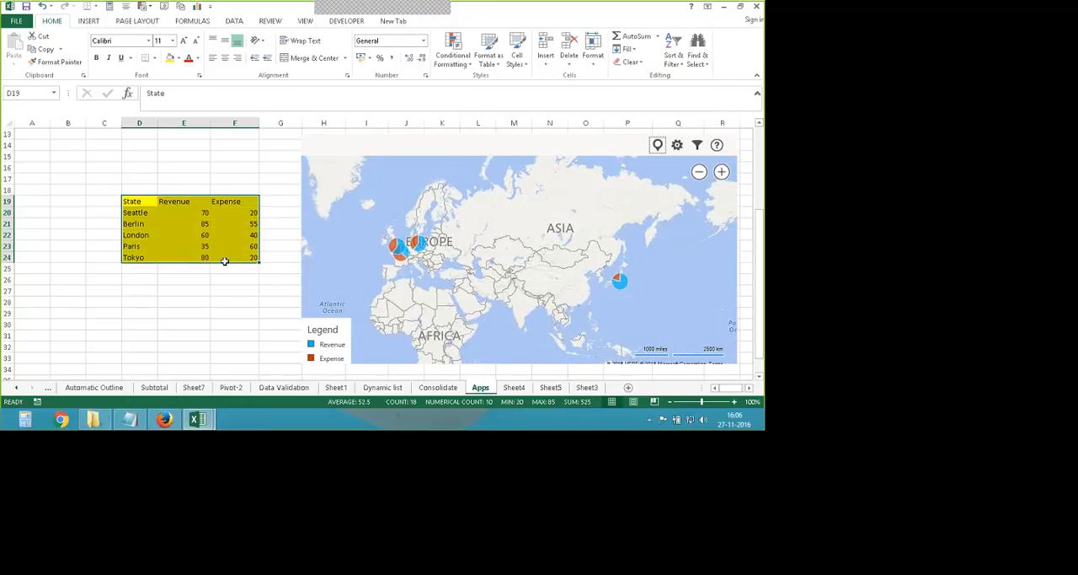
left_click(225, 57)
- Bold the table's header row and the place names in the State column
left_click_drag(139, 202, 240, 201)
left_click(96, 57)
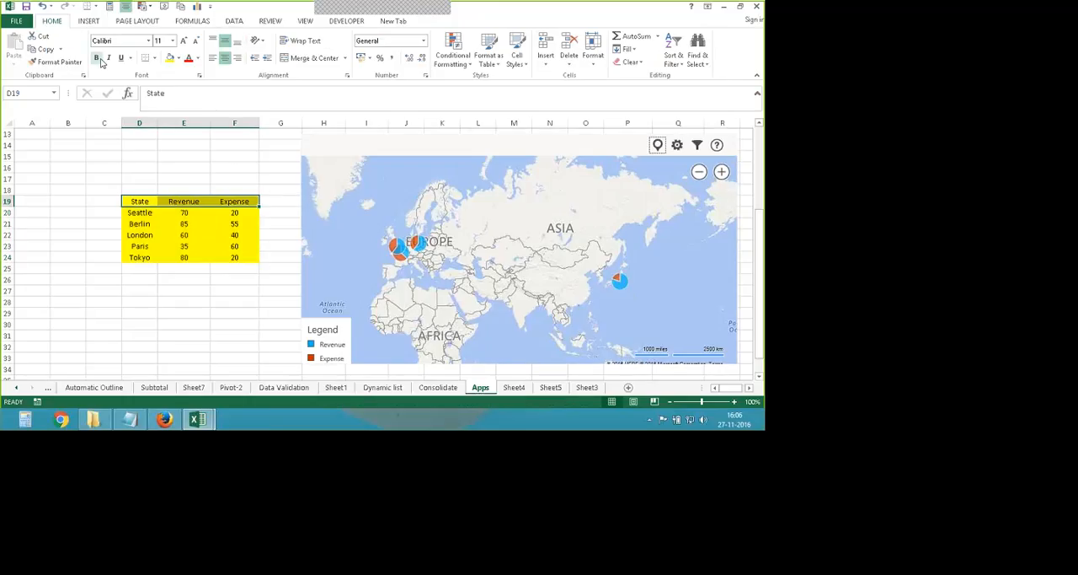
left_click_drag(144, 212, 145, 257)
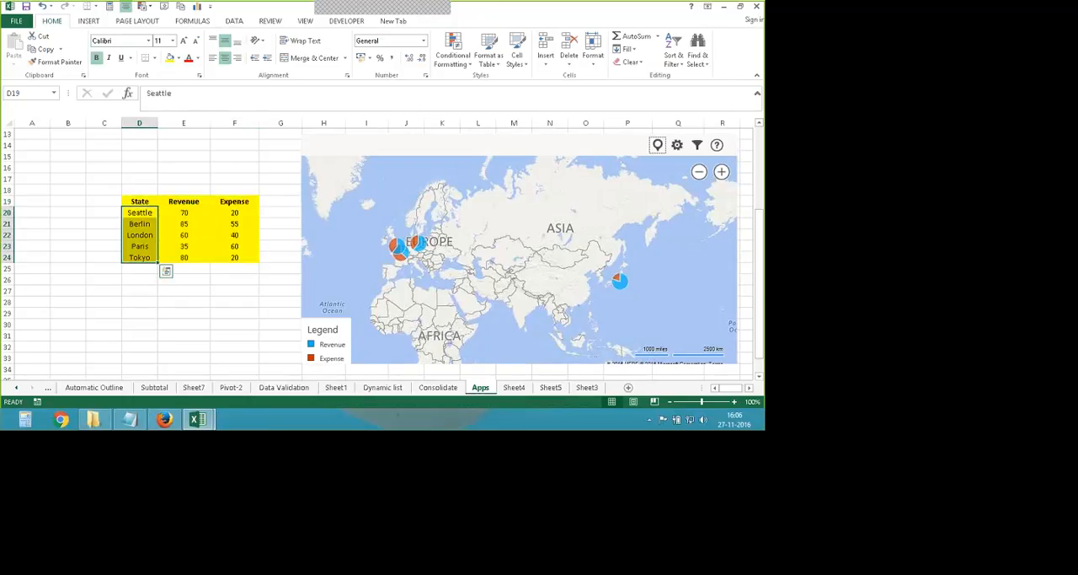
key("ctrl+b")
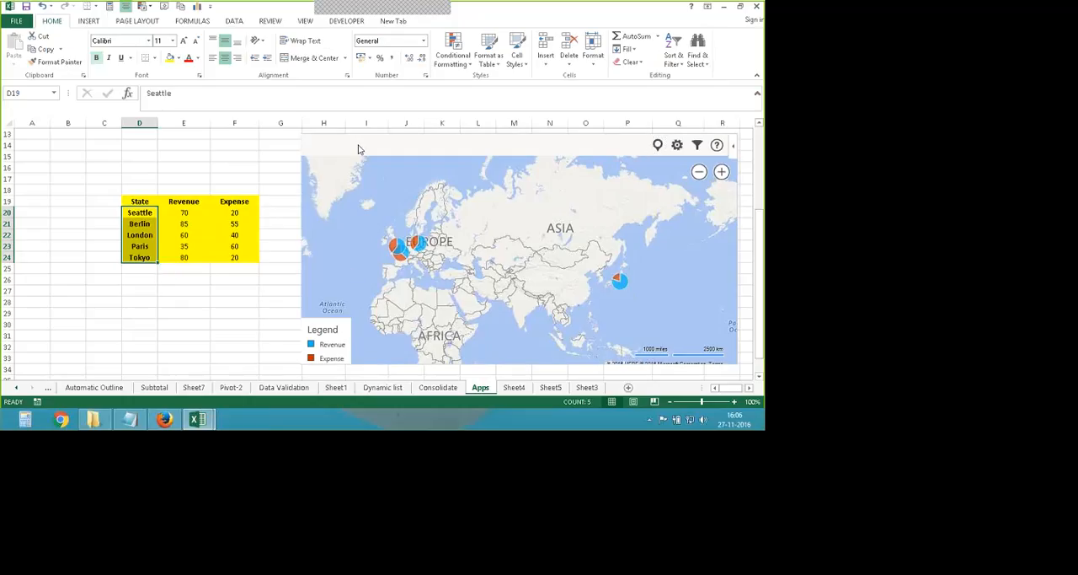
- Move the Bing map up and slightly left, closer to the data table
left_click(234, 278)
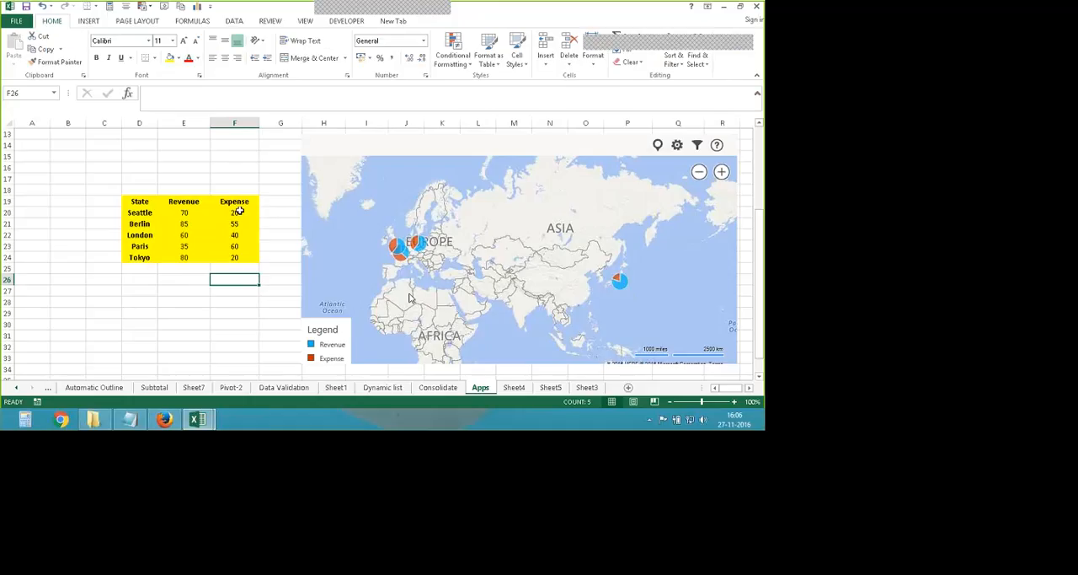
scroll(241, 210, "up", 1)
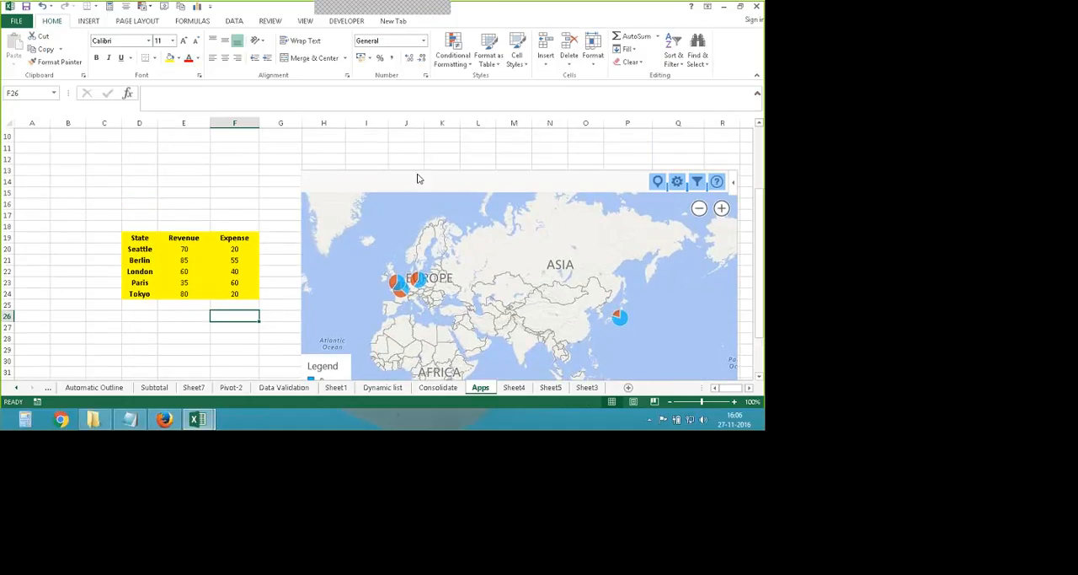
left_click_drag(412, 173, 395, 137)
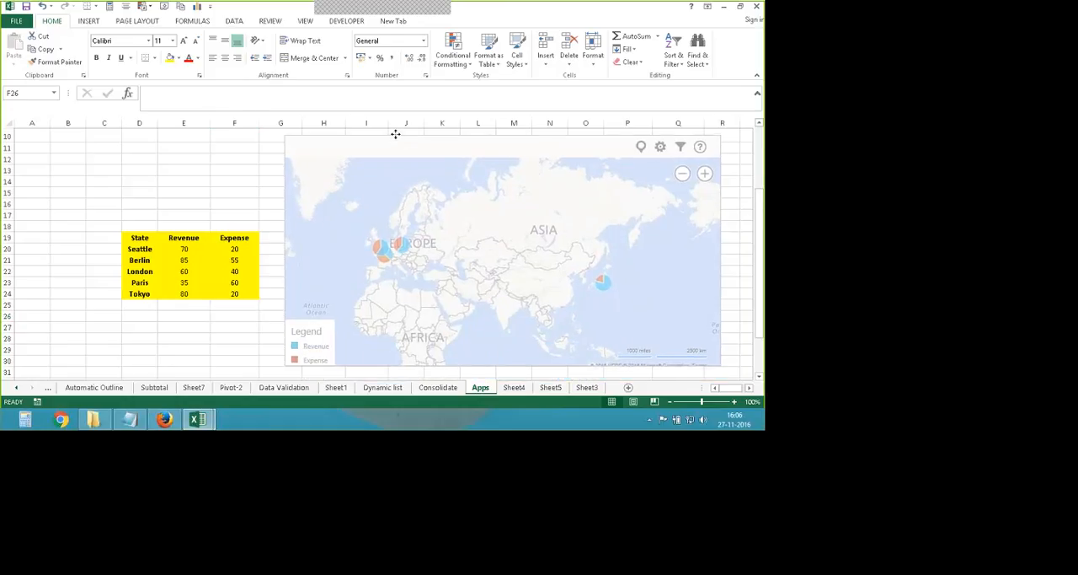
- Zoom the Bing map out to the whole world and back in to Central Asia
left_click(682, 172)
left_click(681, 172)
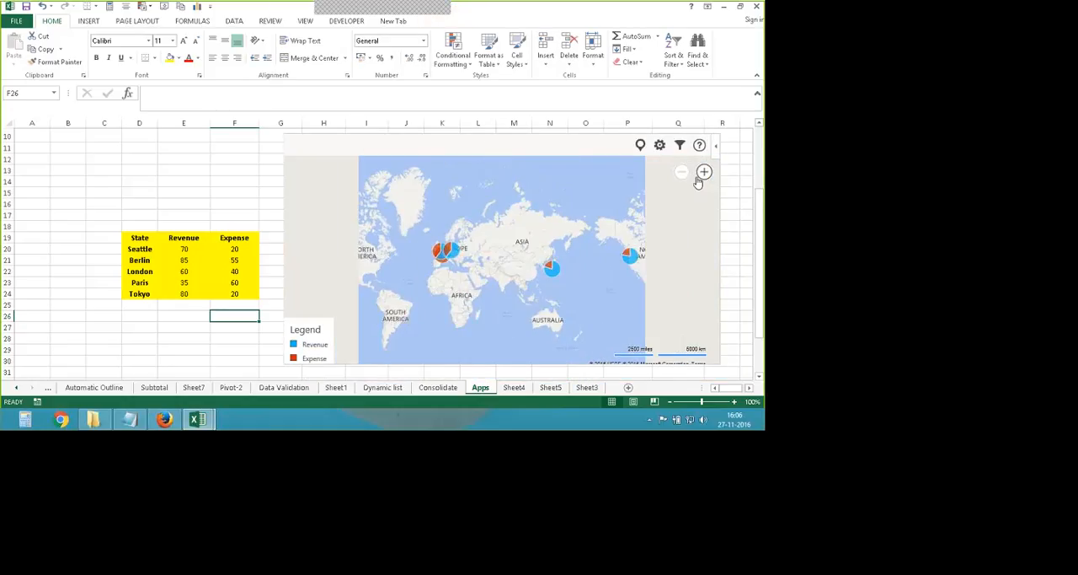
left_click(704, 173)
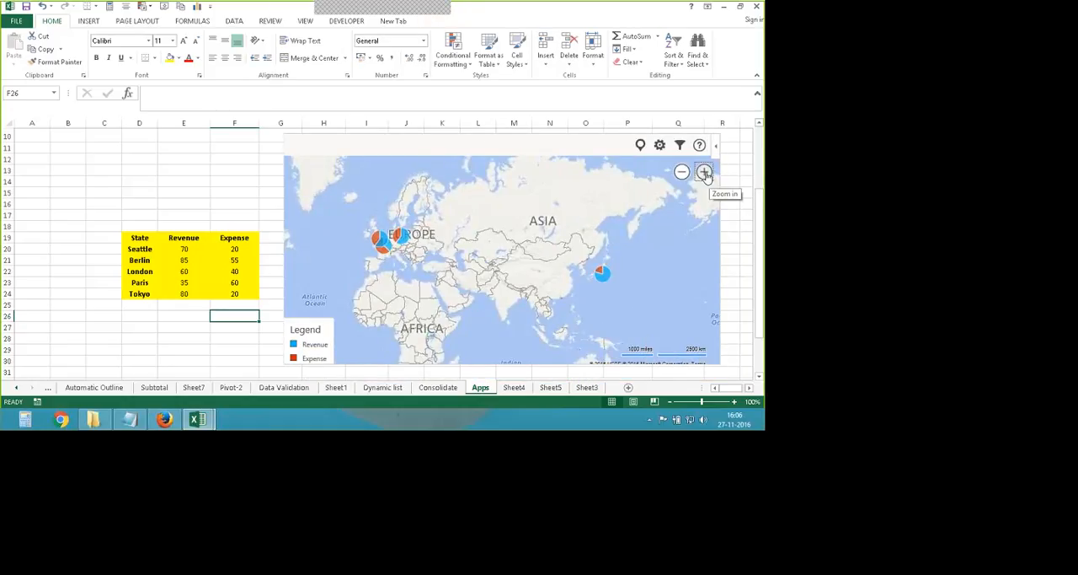
left_click(704, 173)
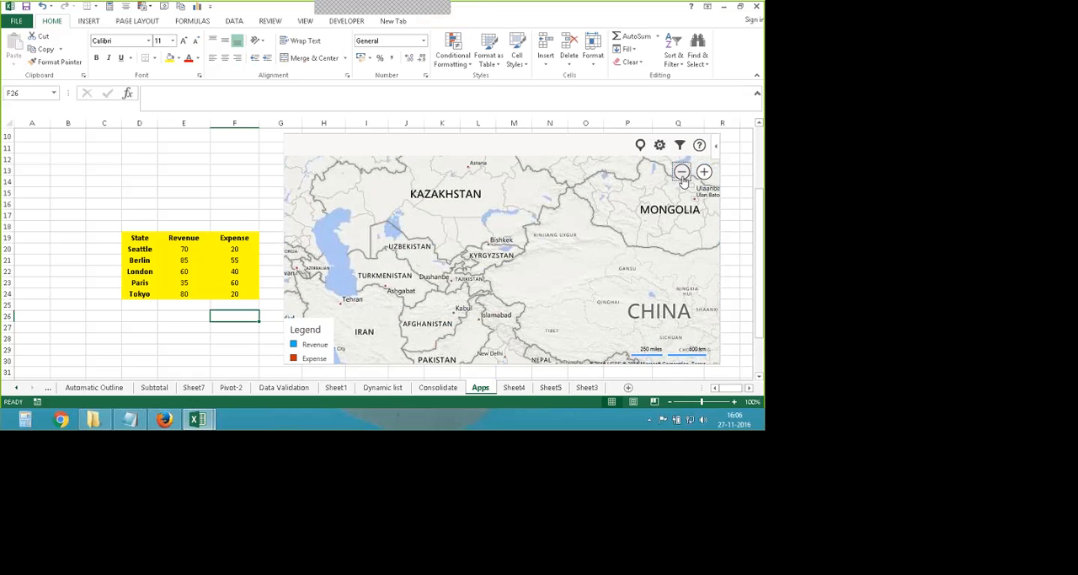
left_click(682, 172)
left_click(681, 172)
left_click(705, 173)
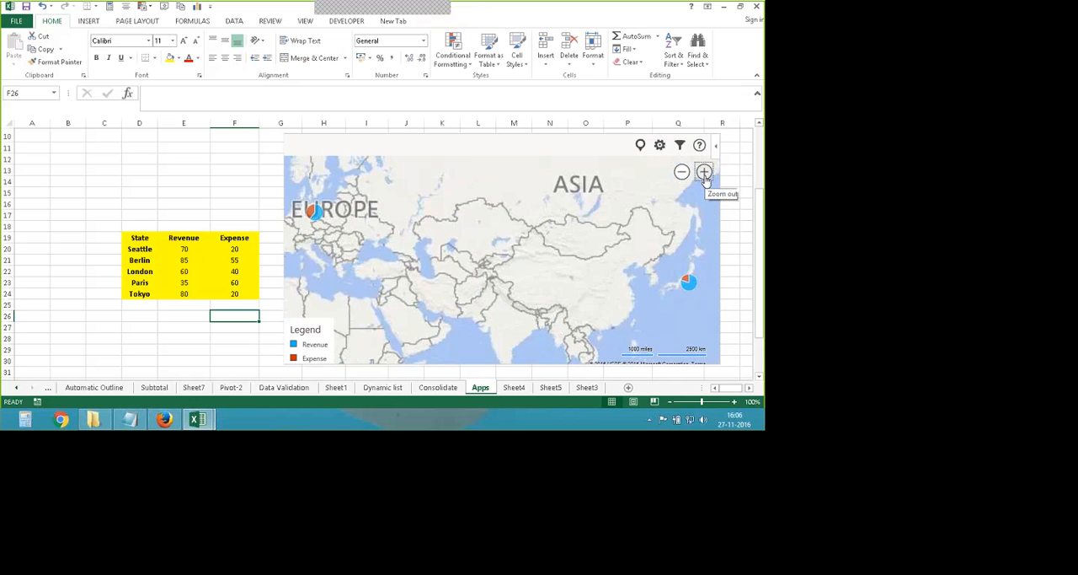
left_click(705, 173)
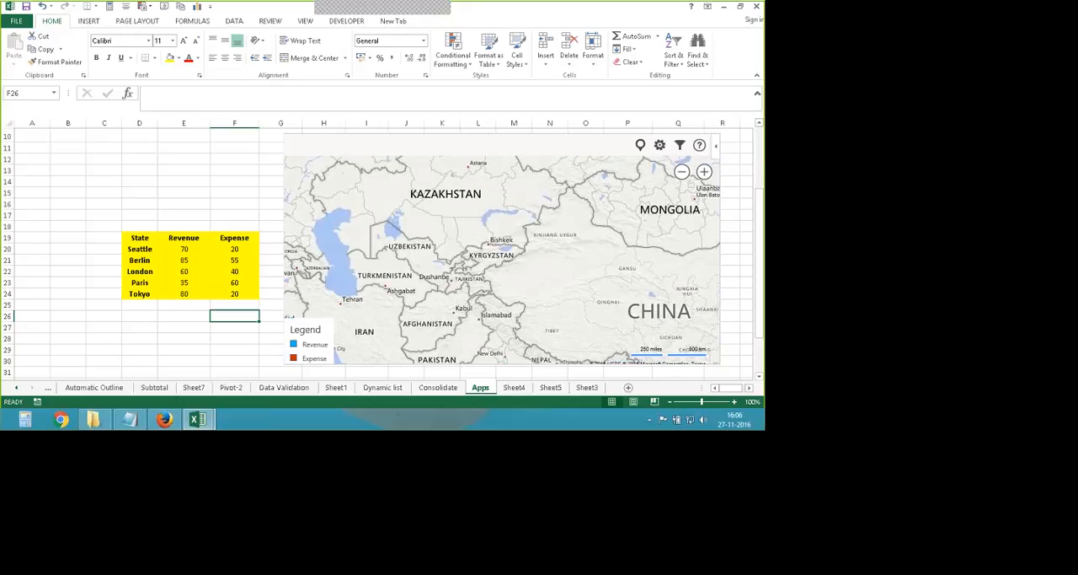
- Examine the revenue and expense details of the Paris, London and Berlin markers on the Bing map
left_click_drag(570, 317, 589, 214)
left_click_drag(363, 304, 592, 224)
left_click_drag(471, 240, 558, 292)
left_click_drag(425, 236, 525, 306)
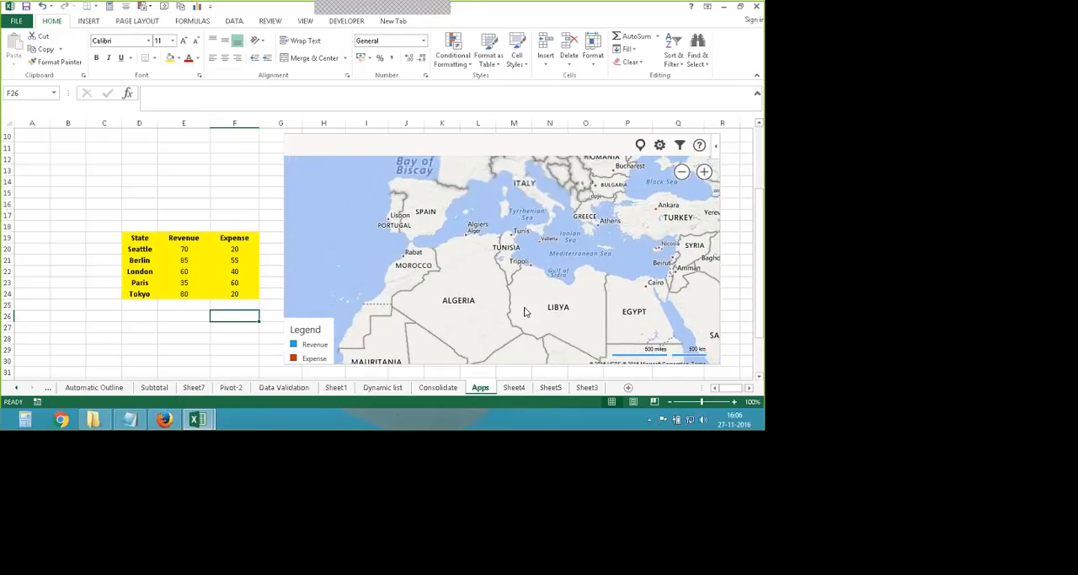
scroll(522, 312, "down", 3)
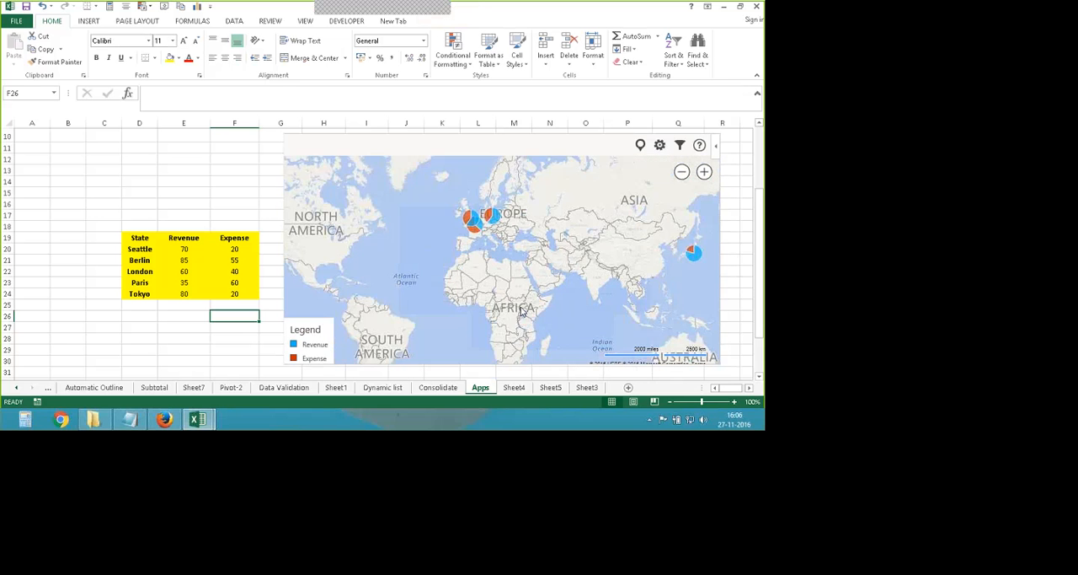
scroll(523, 312, "up", 3)
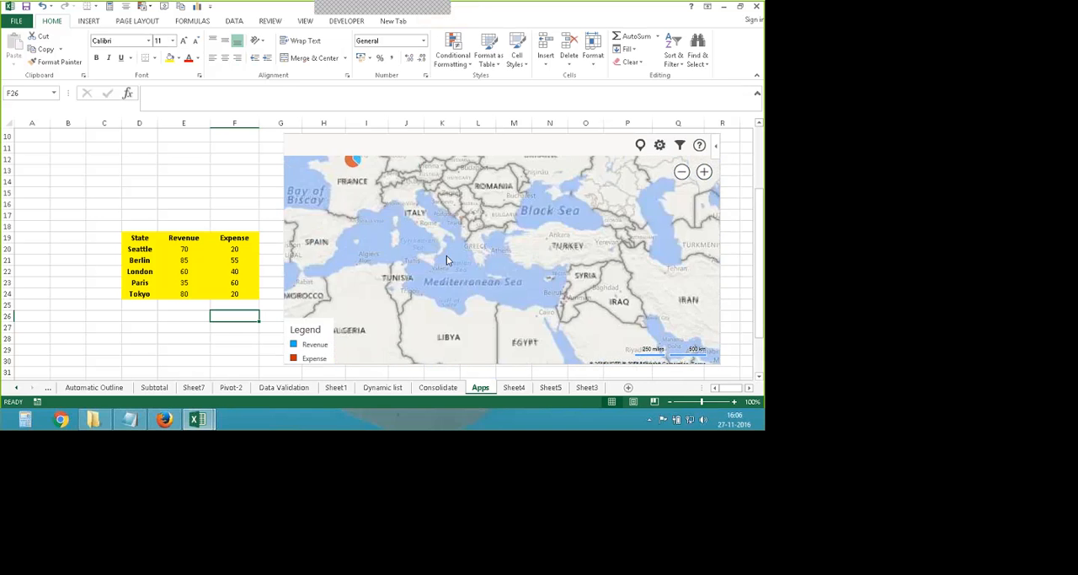
left_click_drag(447, 256, 452, 323)
left_click_drag(422, 236, 448, 314)
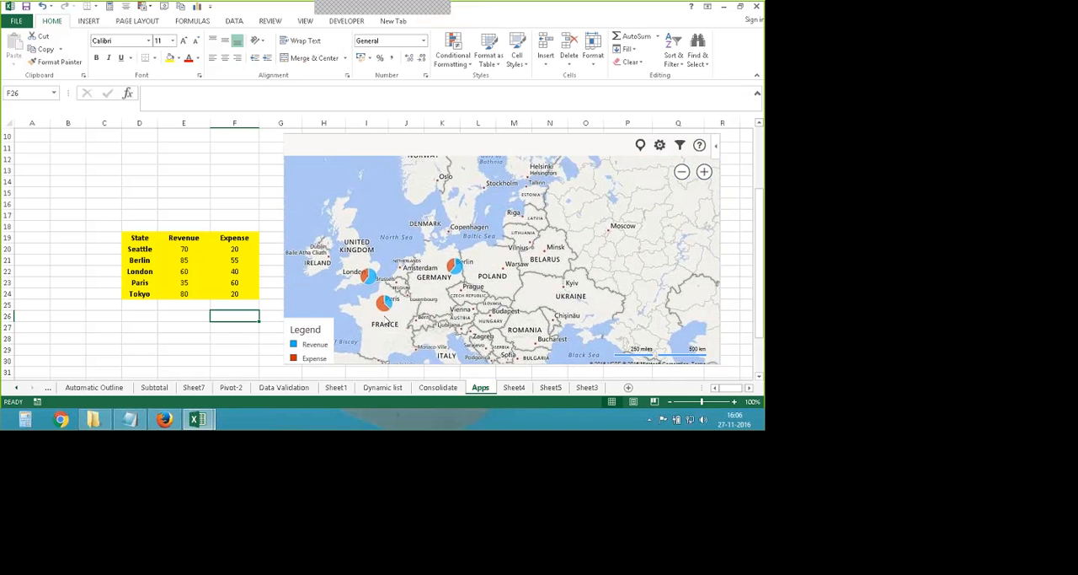
left_click(388, 307)
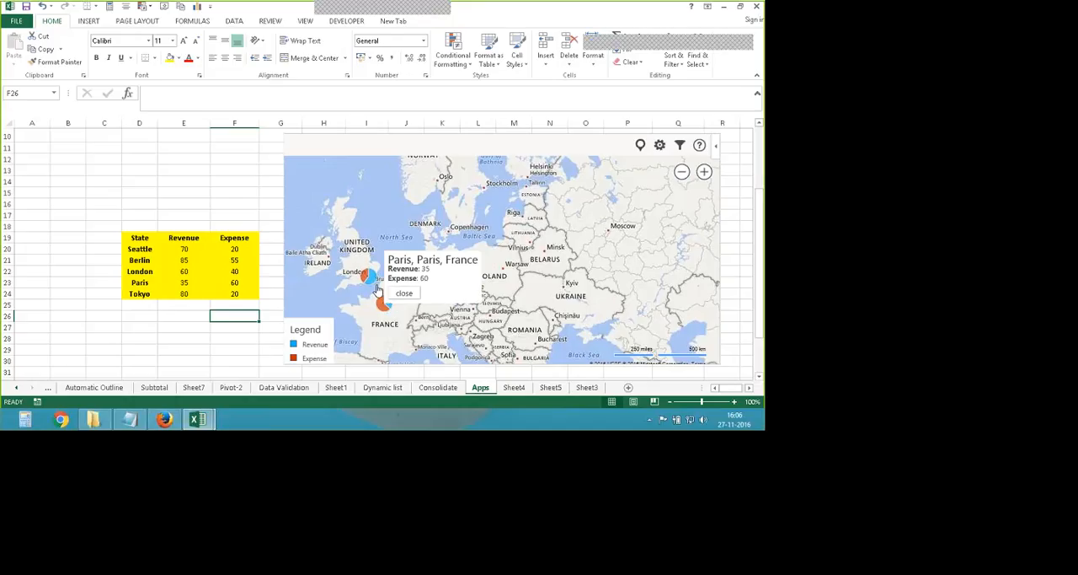
left_click(365, 278)
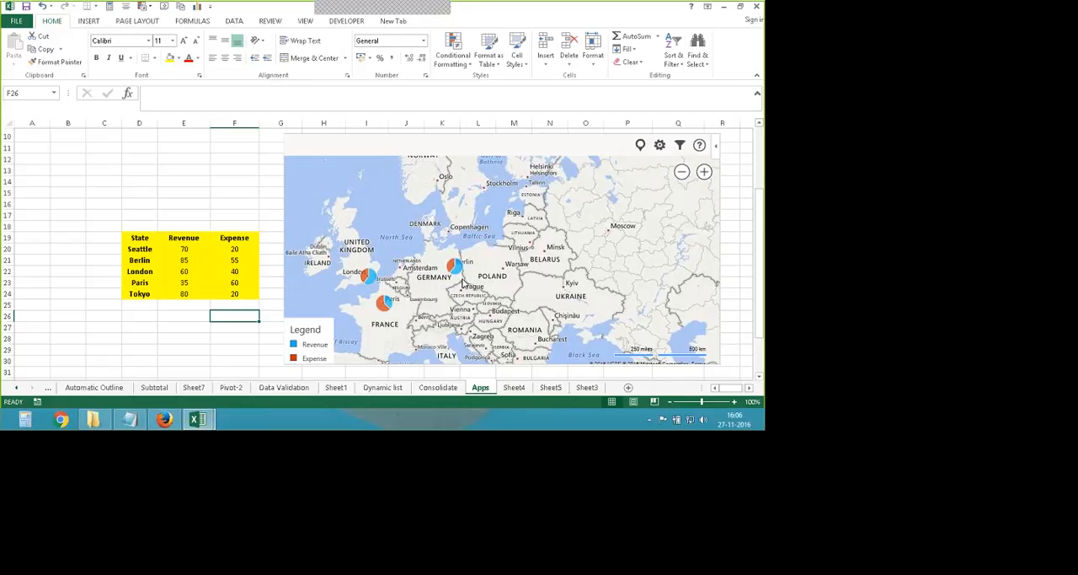
left_click(457, 273)
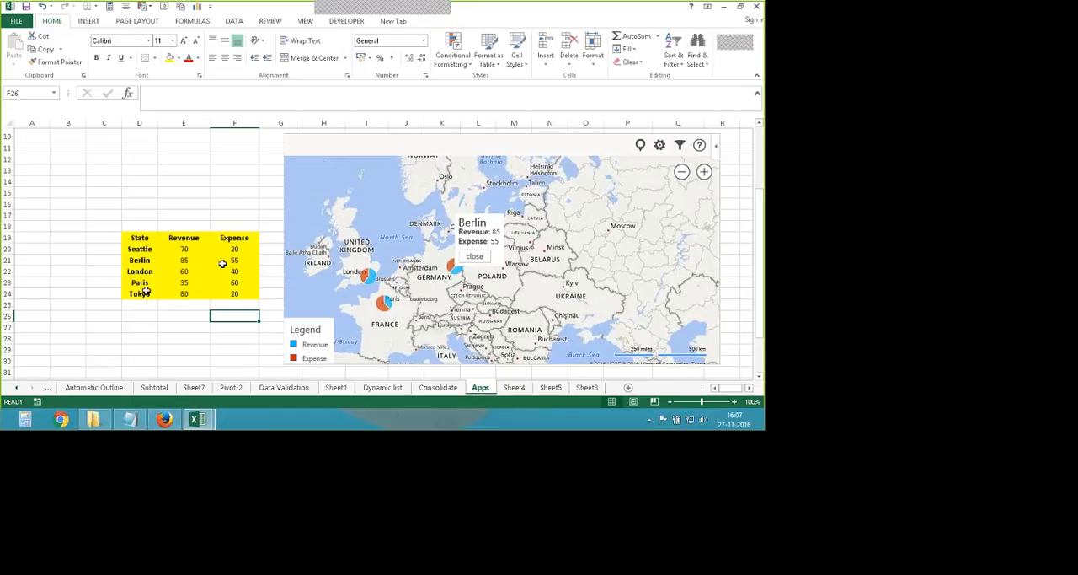
- Replace Tokyo with India in cell D24 of the State column
left_click_drag(534, 320, 330, 231)
scroll(442, 232, "down", 1)
left_click_drag(532, 317, 493, 244)
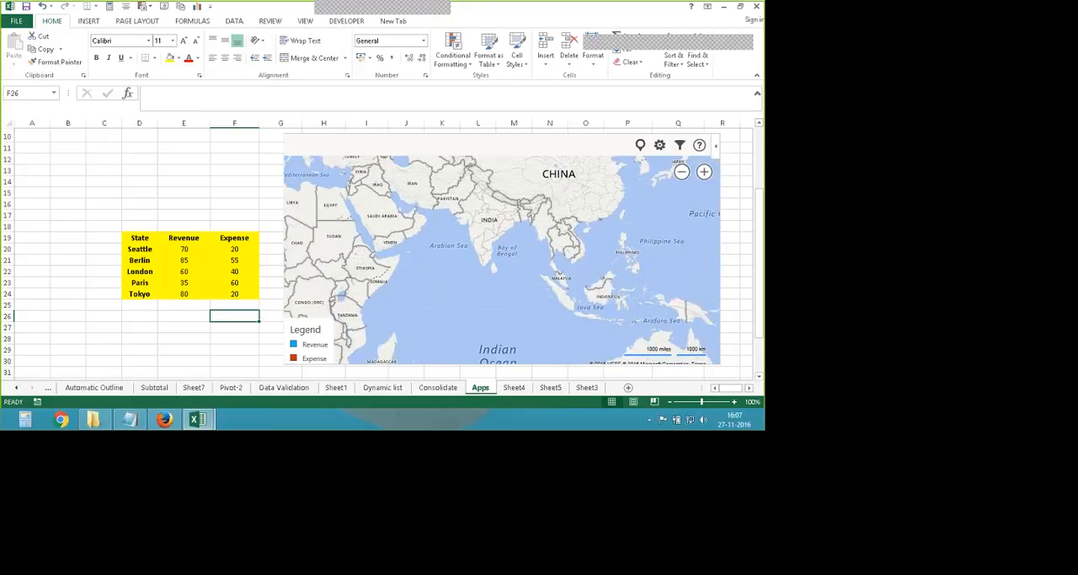
mouse_move(484, 297)
left_mouse_down()
mouse_move(518, 303)
mouse_move(504, 303)
left_mouse_up()
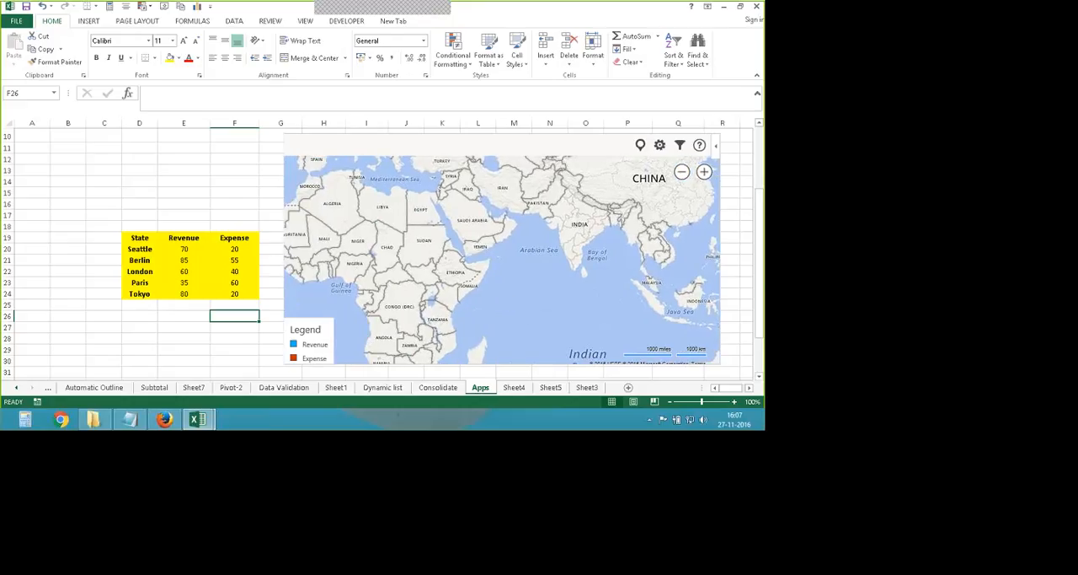
left_click(149, 297)
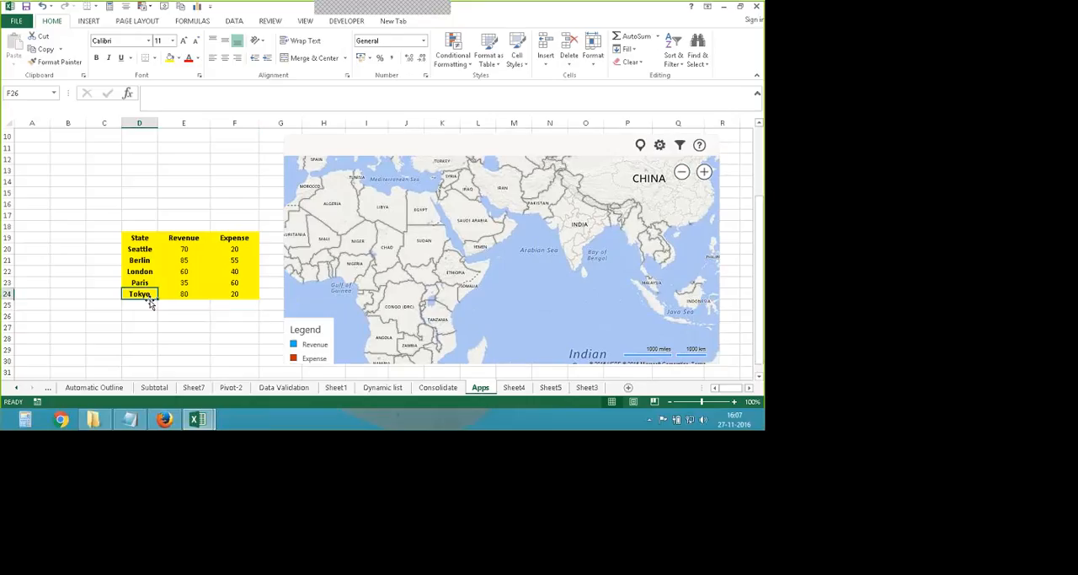
type("India")
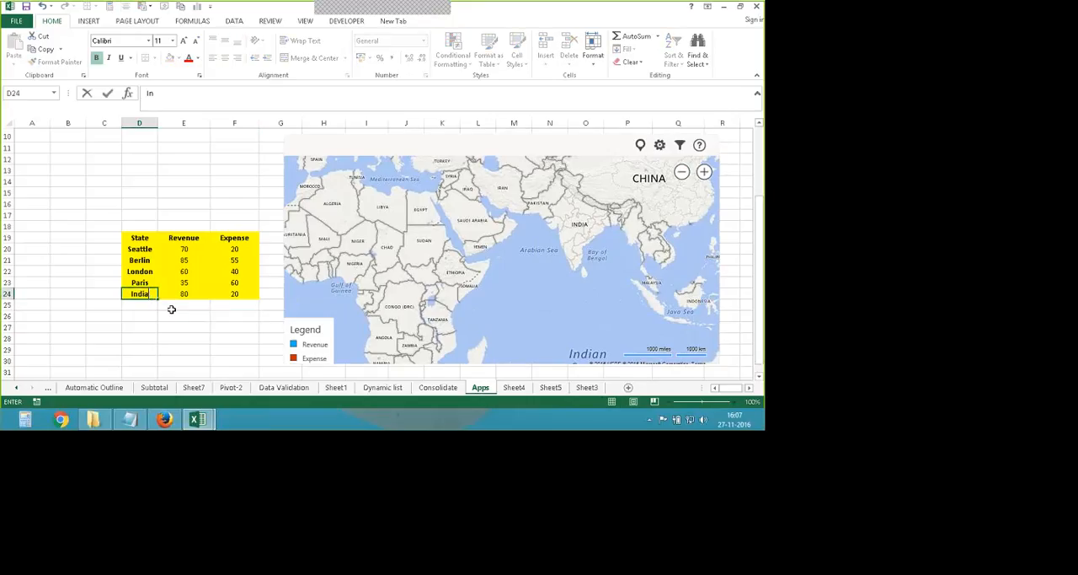
key("Tab")
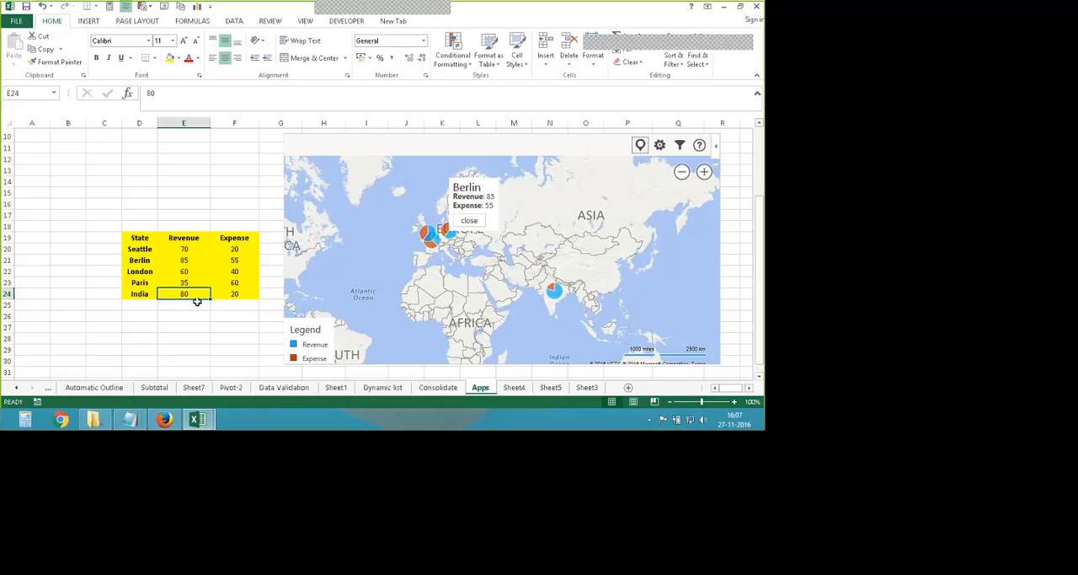
- Set India's revenue to 100 and its expense to 200 in row 24
type("100")
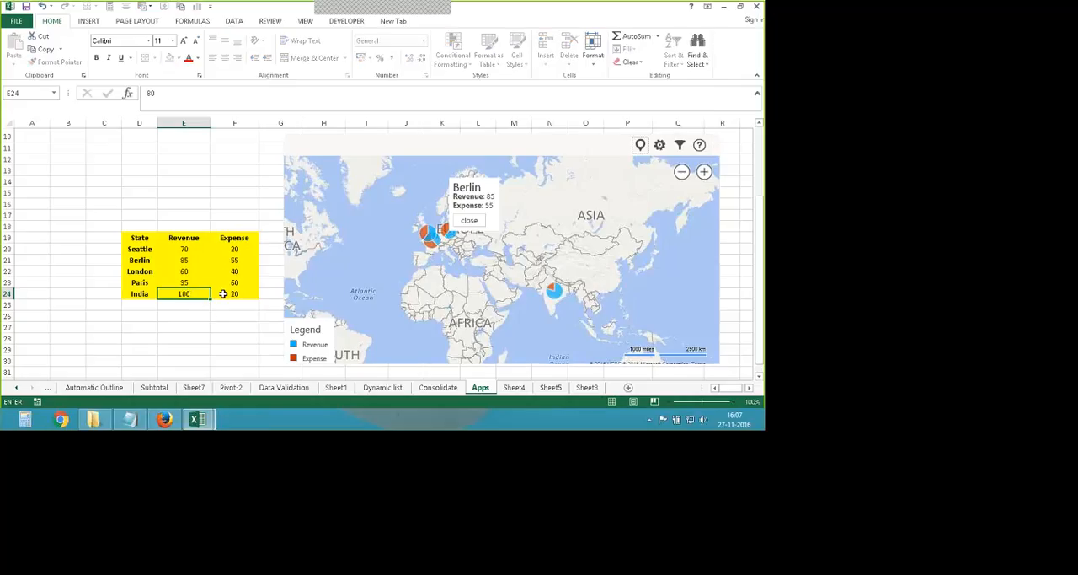
left_click(224, 293)
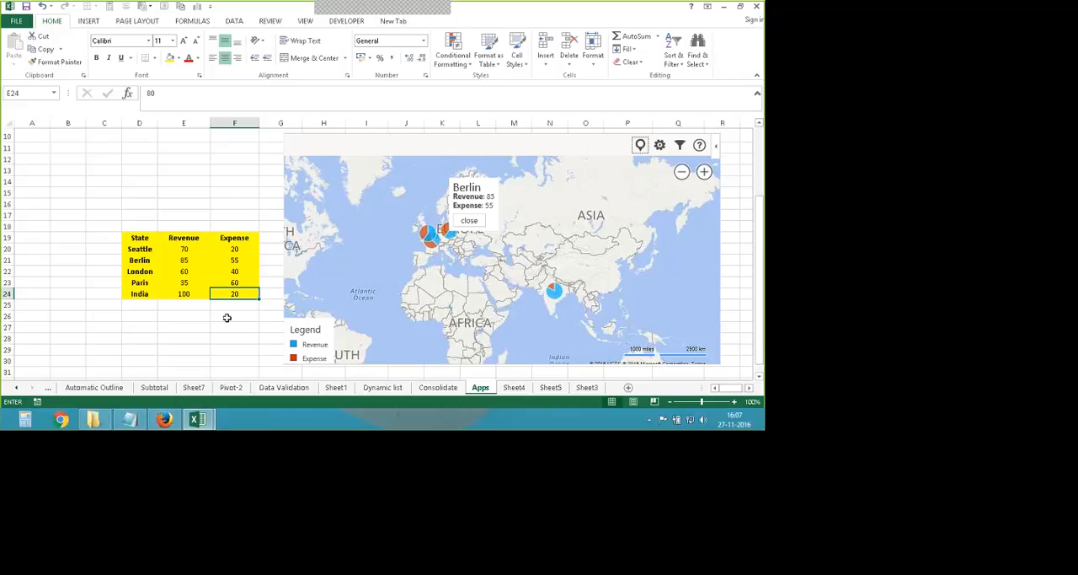
type("200")
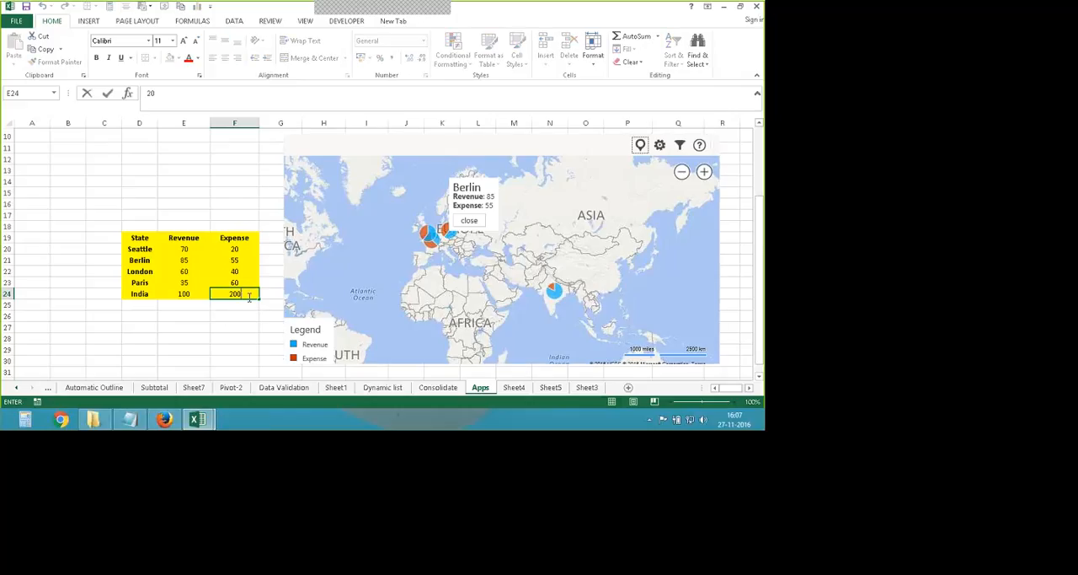
key("Return")
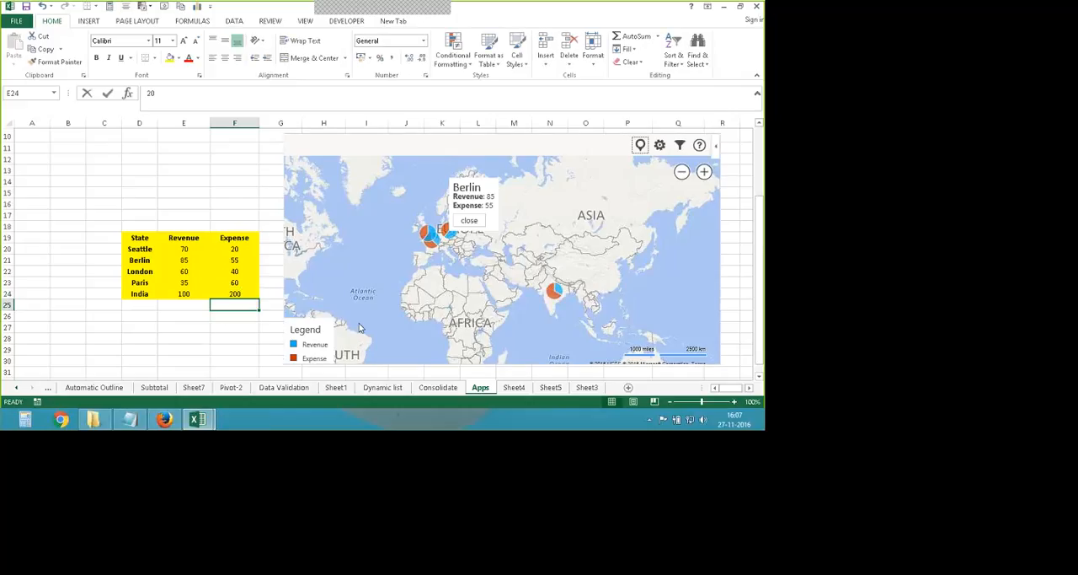
left_click(142, 294)
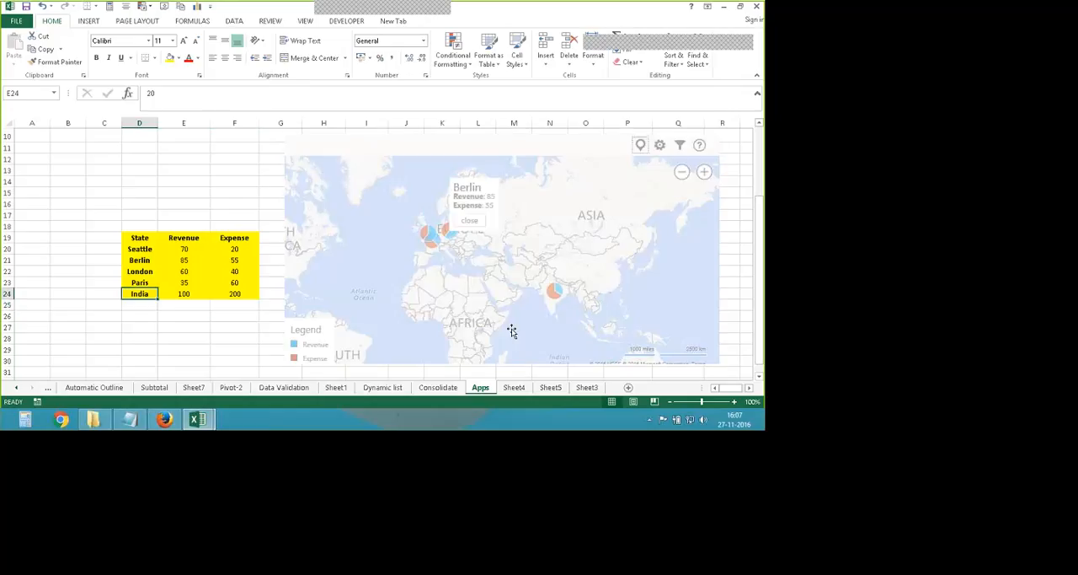
- Zoom the worksheet to 115% and reposition the Bing map directly beside the data table, starting around row 16
scroll(512, 330, "up", 1, "ctrl")
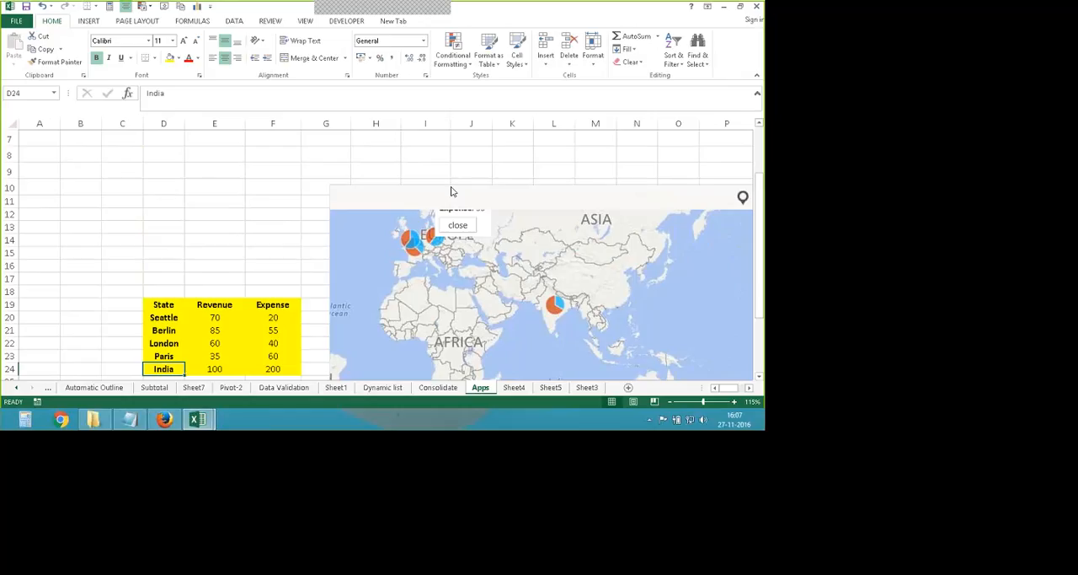
left_click_drag(450, 187, 436, 135)
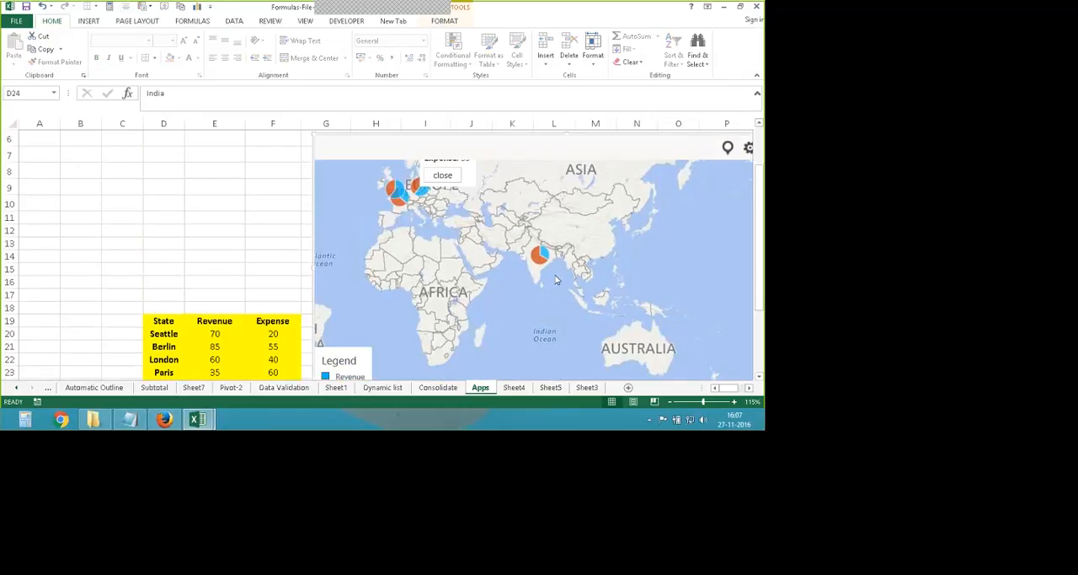
left_click(589, 285)
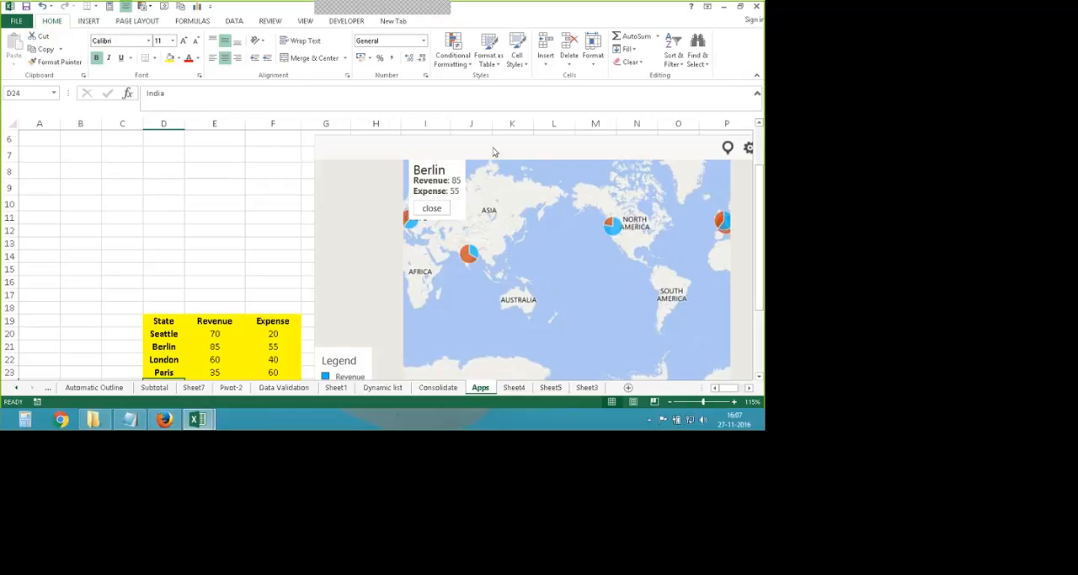
left_click(215, 269)
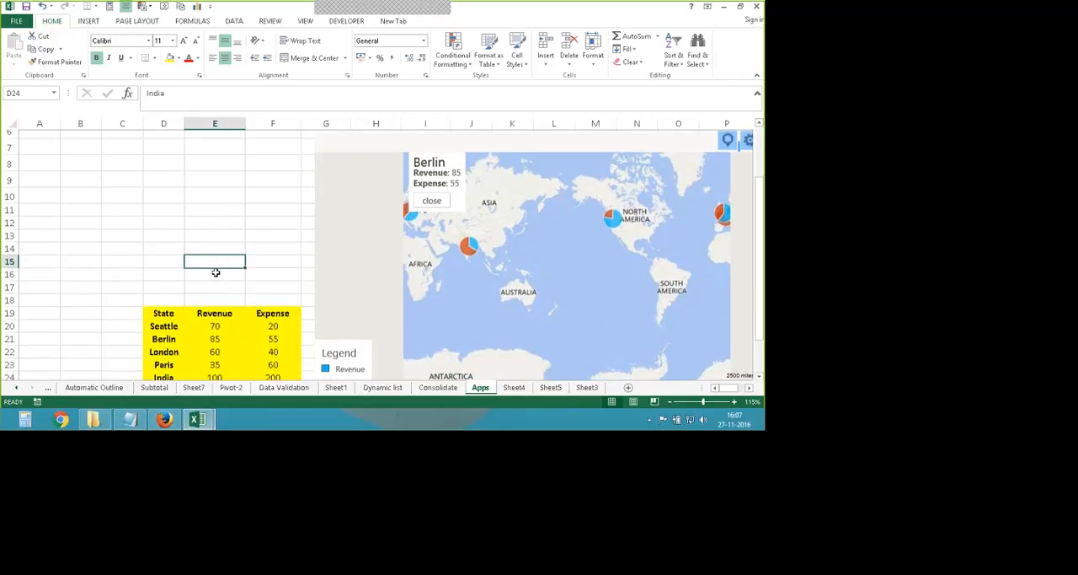
scroll(216, 270, "down", 3)
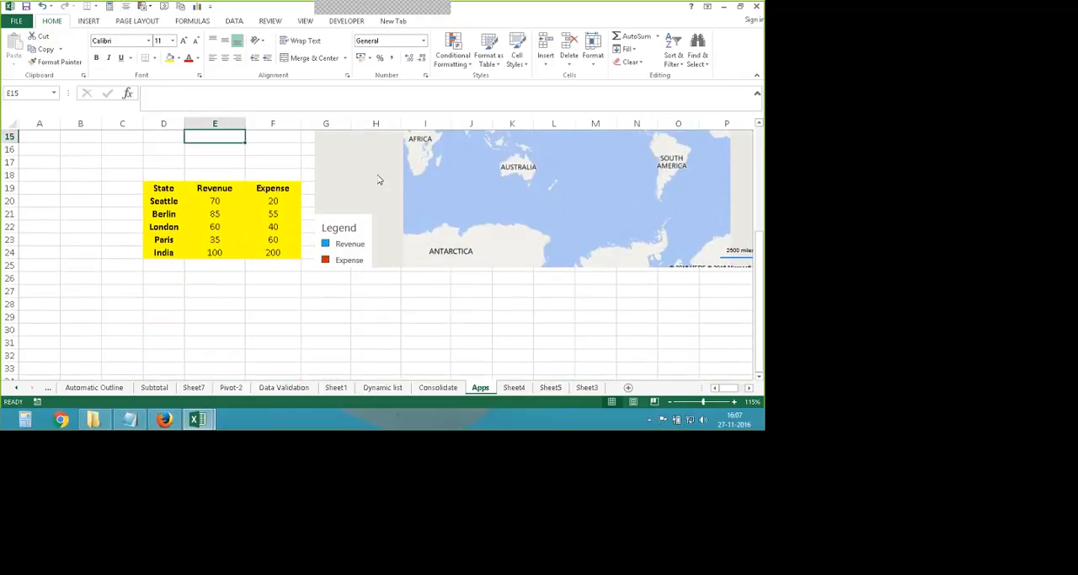
left_click(312, 169)
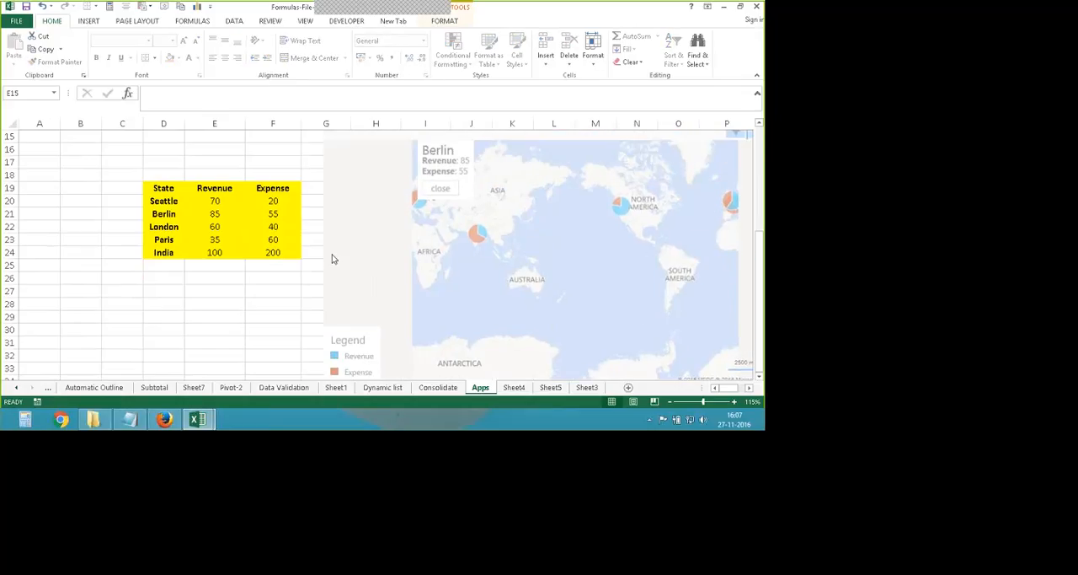
left_click(329, 178)
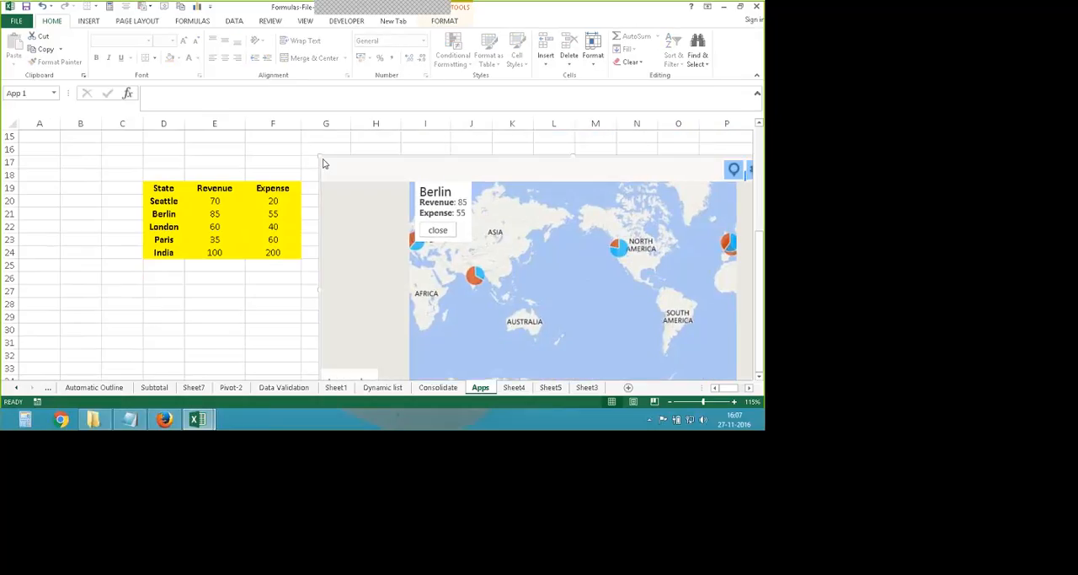
left_click_drag(344, 192, 306, 177)
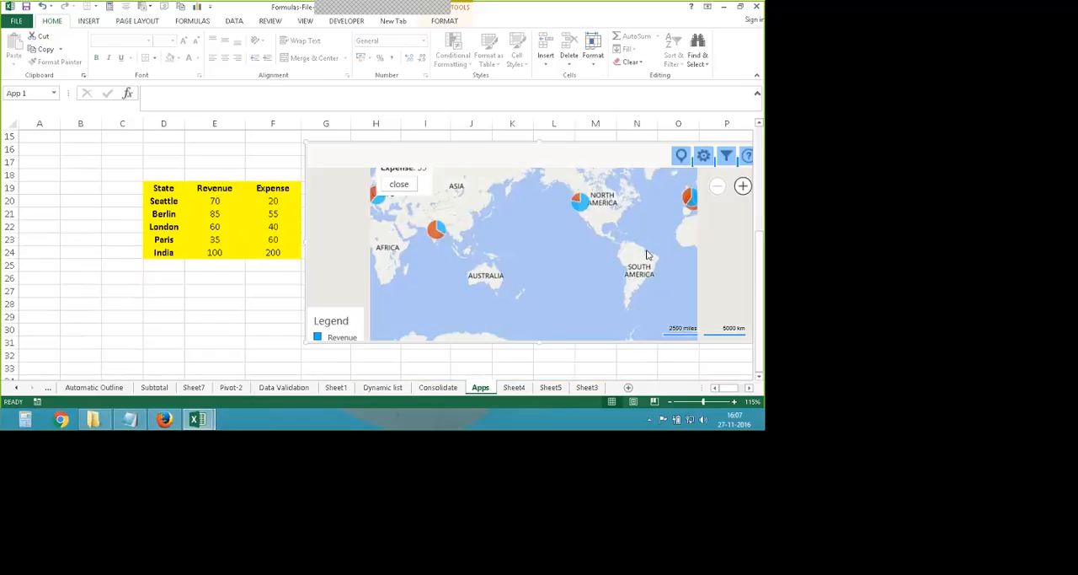
- Examine the revenue and expense details of the India marker on the Bing map, then return to the whole-world view
double_click(539, 235)
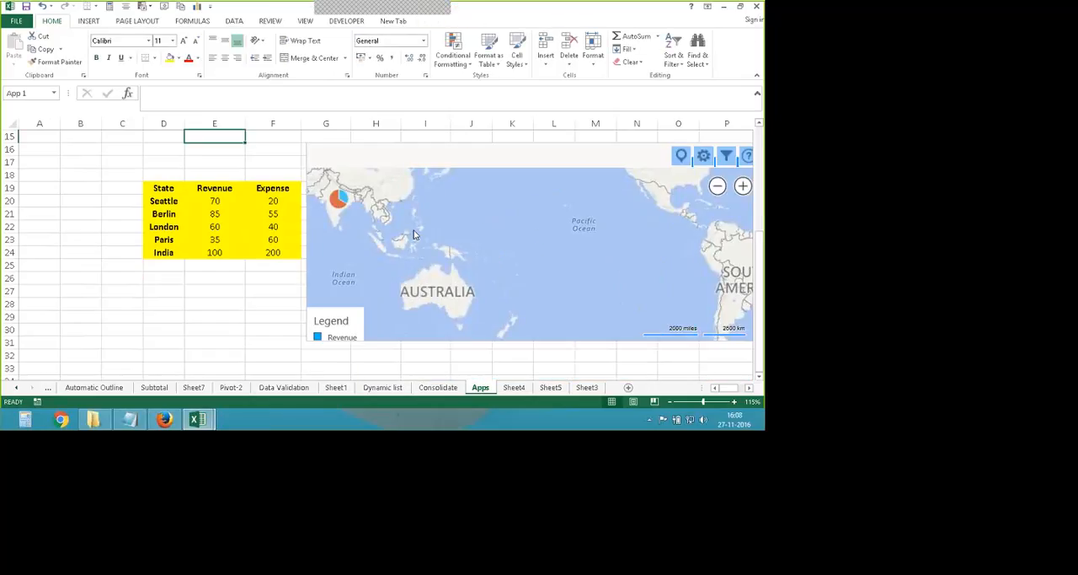
left_click_drag(414, 236, 518, 289)
double_click(527, 236)
double_click(519, 289)
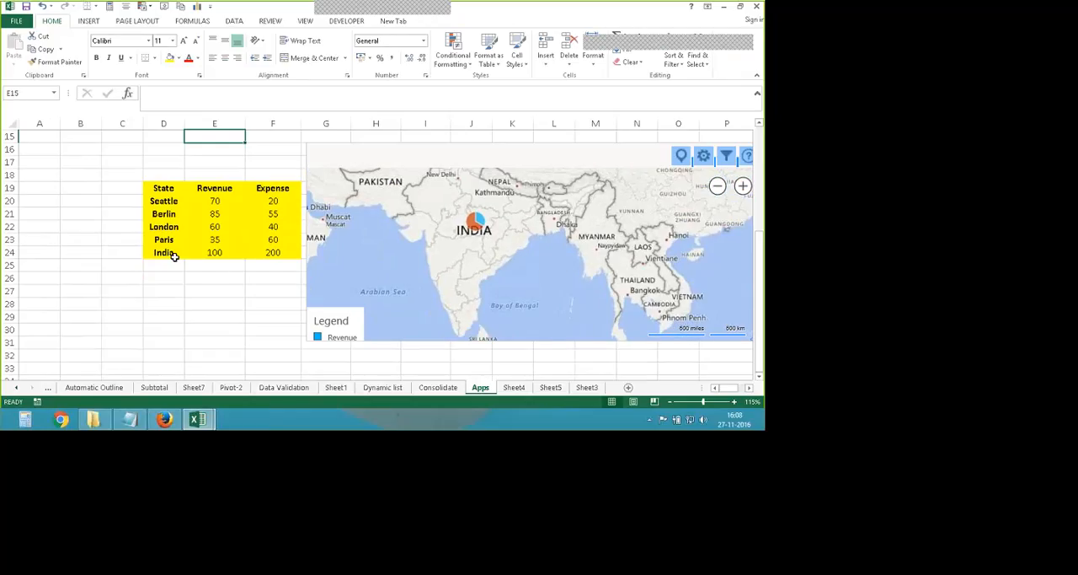
mouse_move(508, 257)
left_mouse_down()
mouse_move(508, 219)
mouse_move(508, 269)
left_mouse_up()
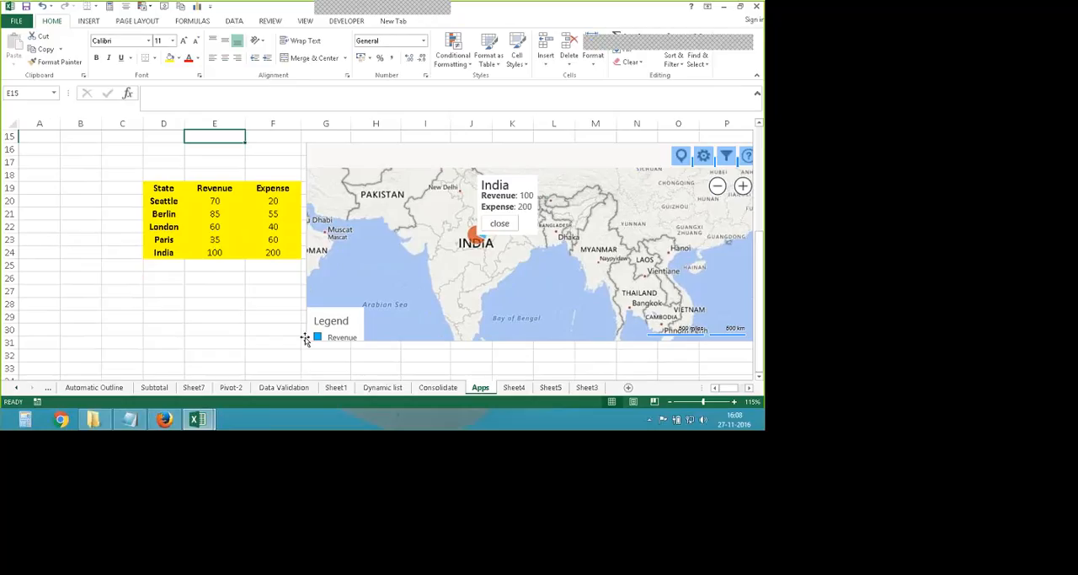
scroll(551, 290, "down", 1)
scroll(534, 303, "down", 1)
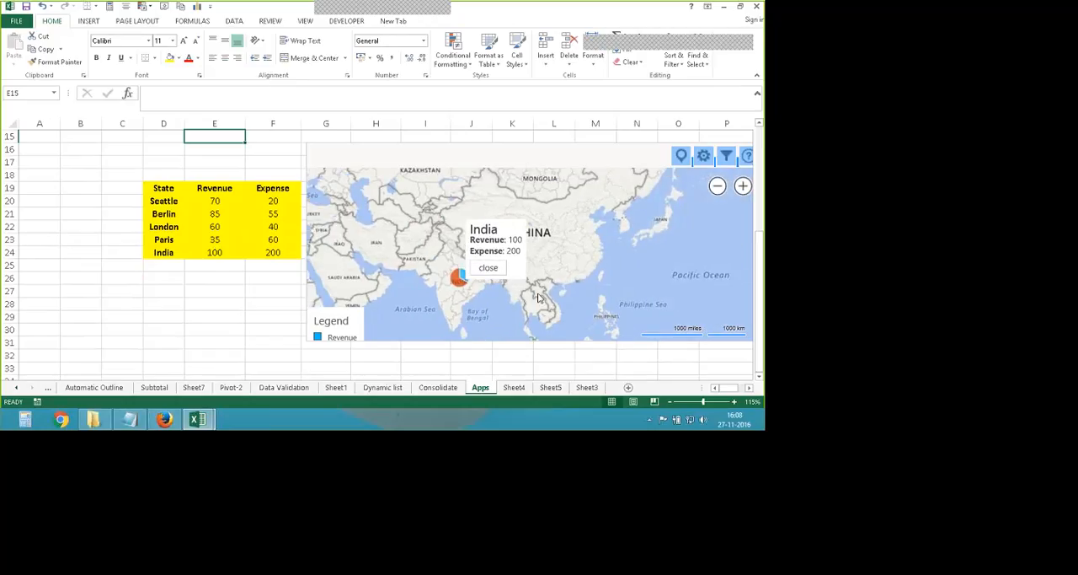
left_click(517, 276)
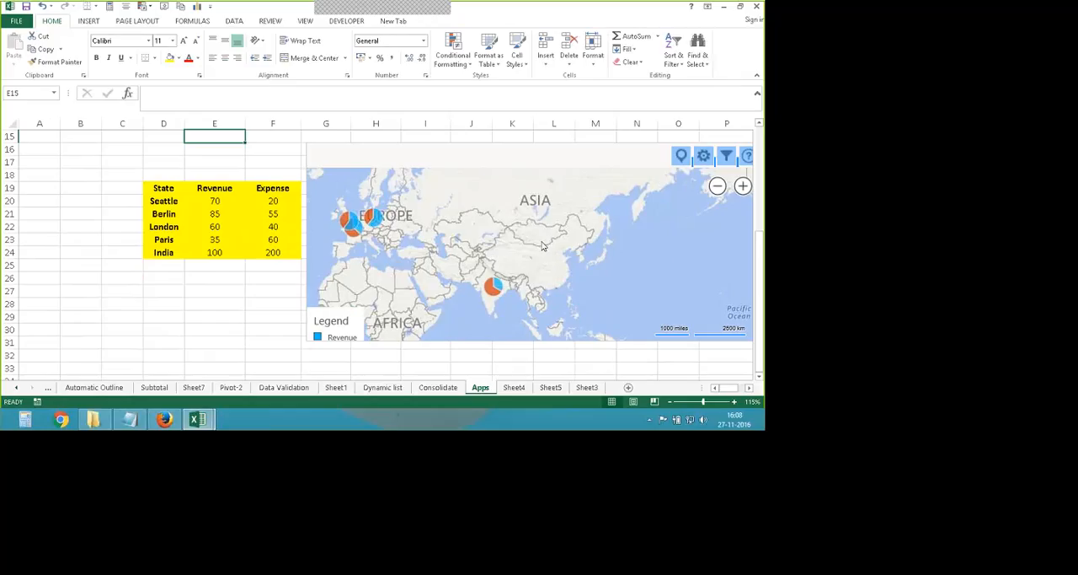
scroll(529, 276, "down", 1)
scroll(529, 275, "down", 1)
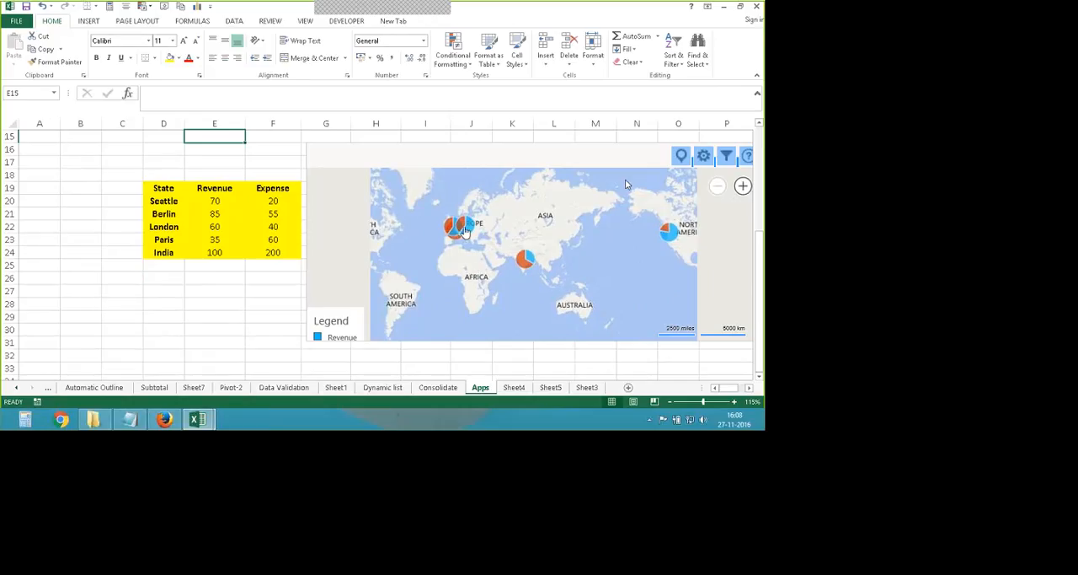
- Set the map type to Bird's Eye and compare the Circles and Pie Chart data point displays, ending on Pie Chart
left_click(704, 156)
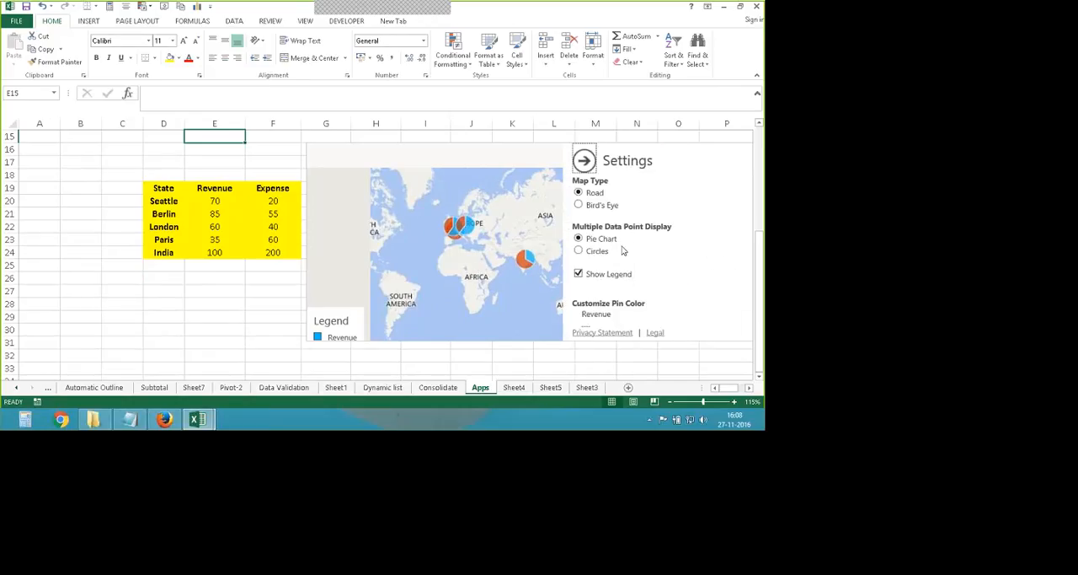
left_click(602, 206)
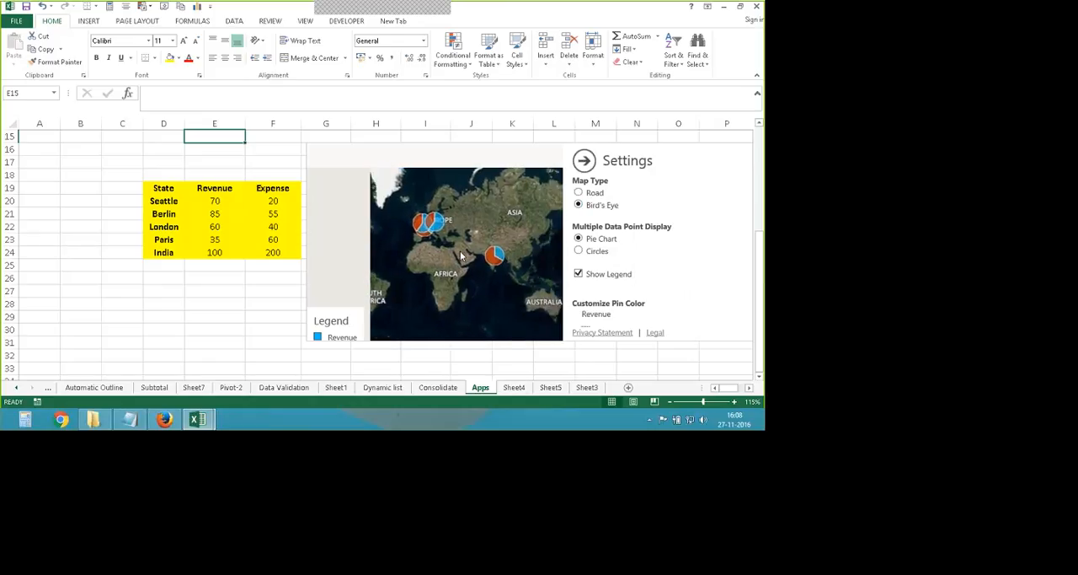
left_click(578, 251)
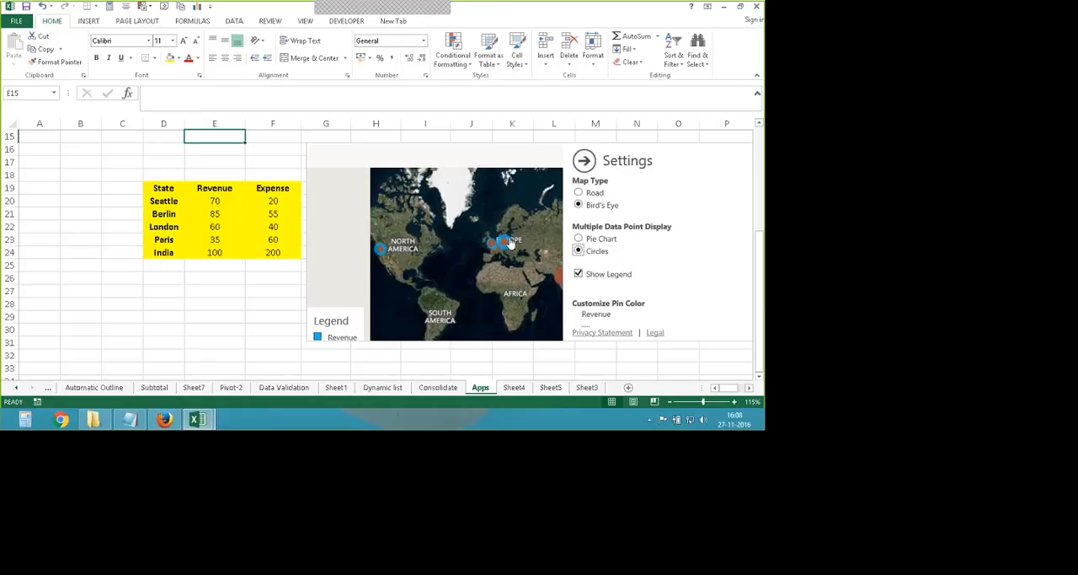
key("Up")
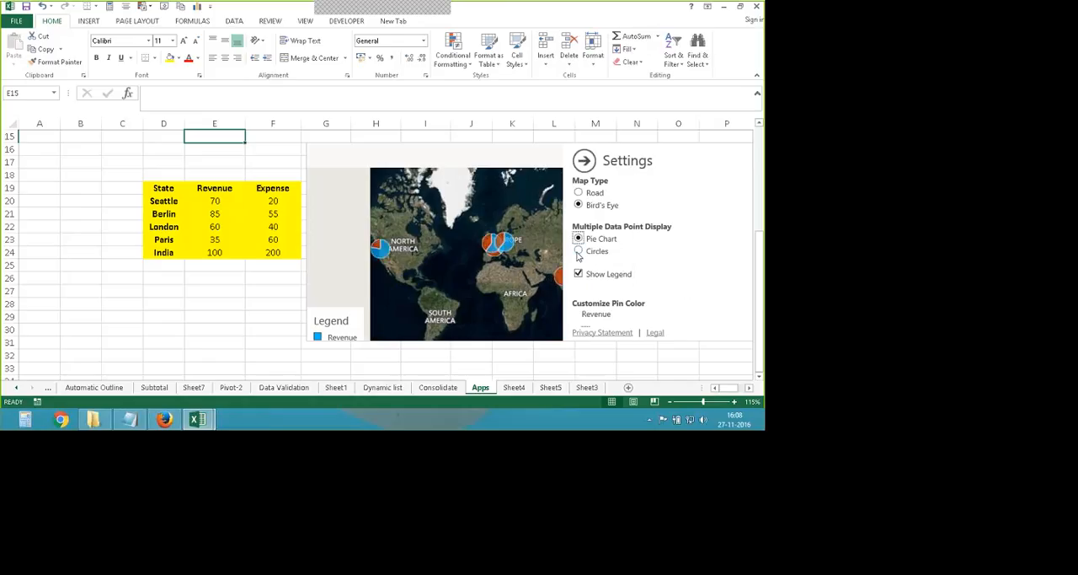
key("Down")
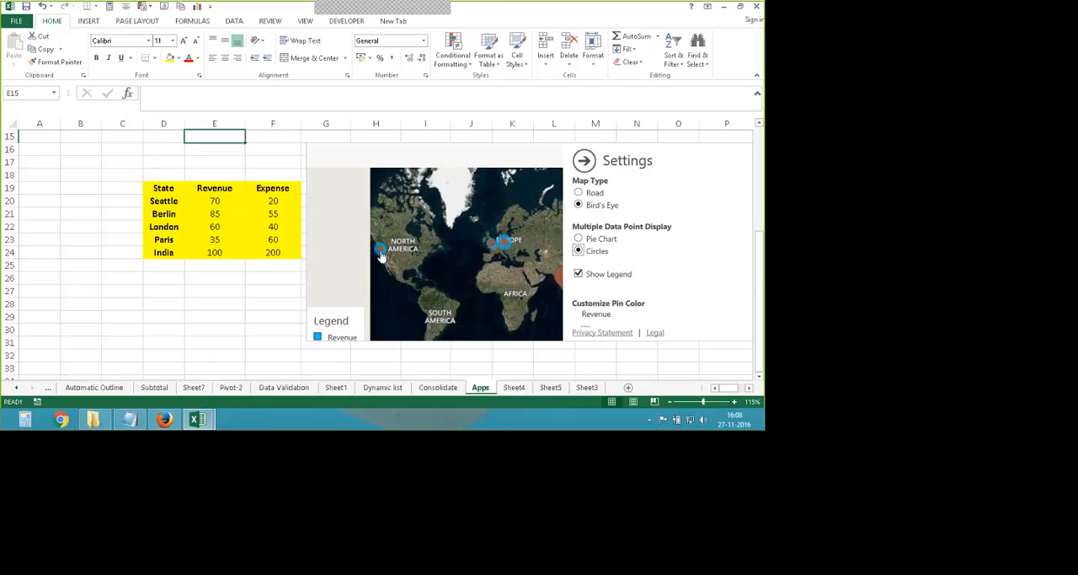
key("Up")
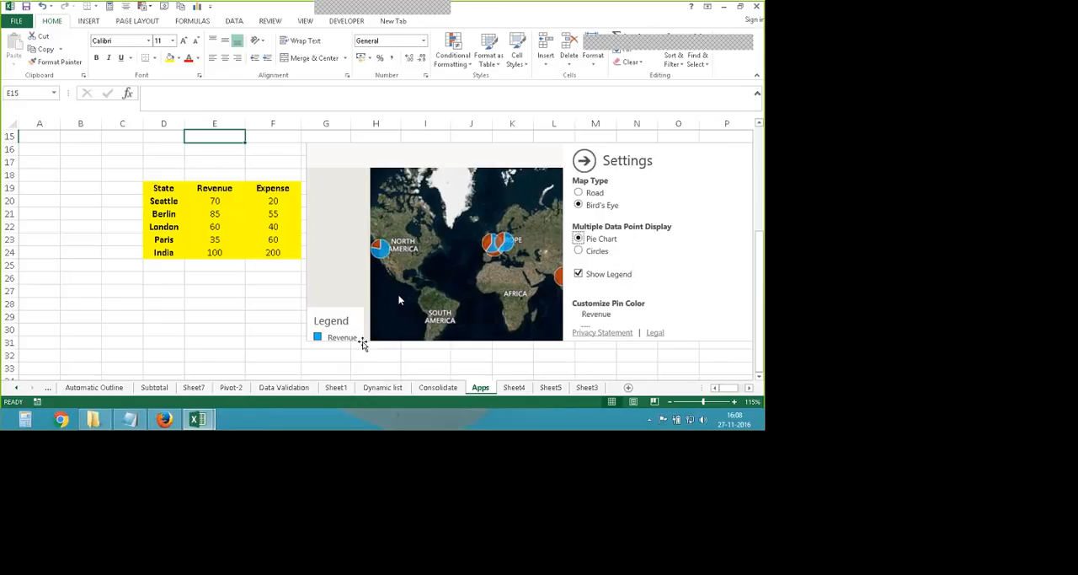
- Extend the Bing map's height down to about row 33 and set the Revenue pin color to yellow
left_click(362, 341)
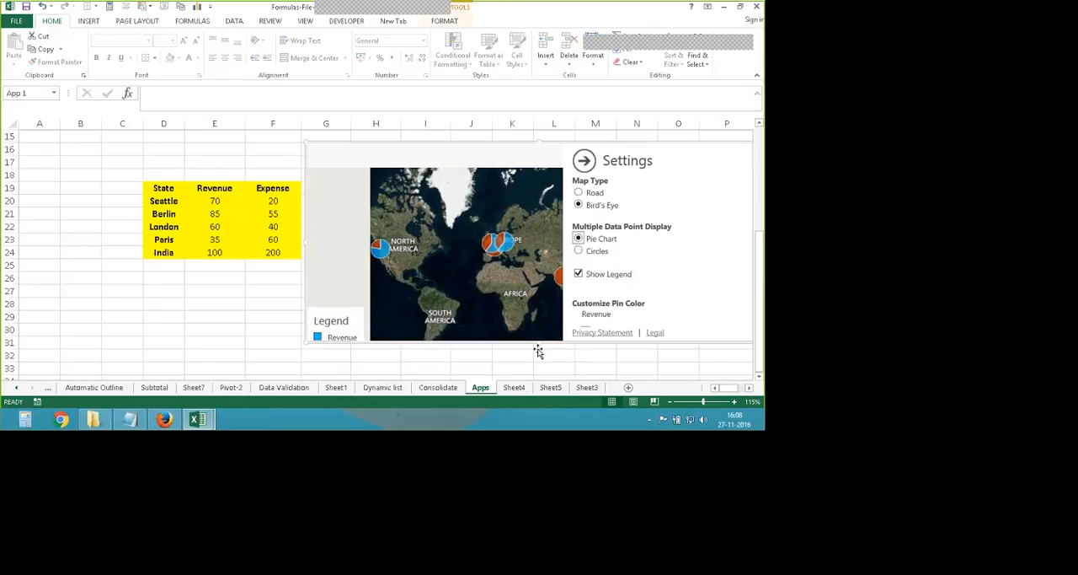
left_click_drag(538, 351, 447, 375)
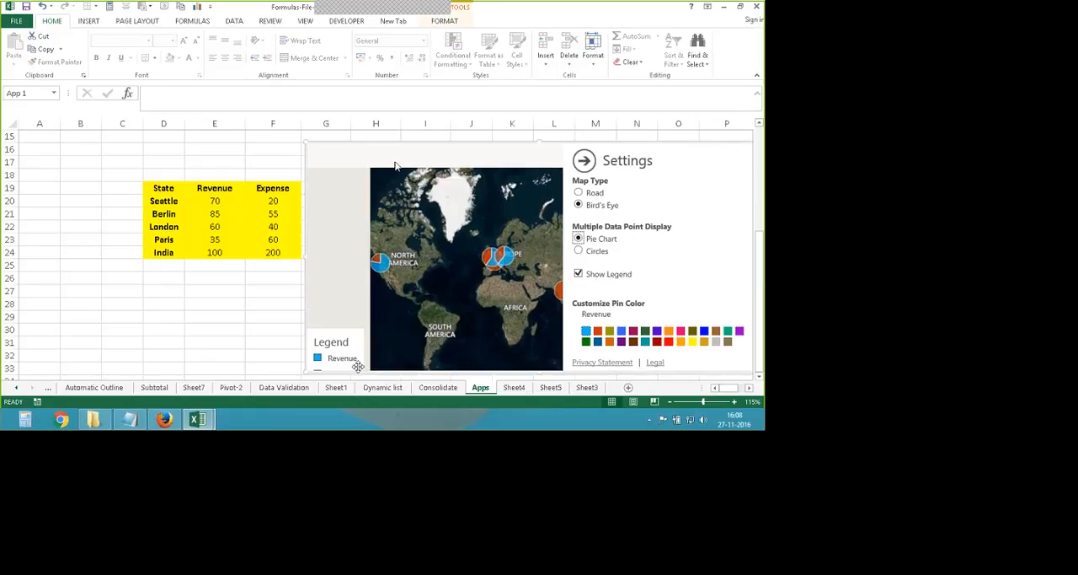
left_click_drag(396, 166, 371, 269)
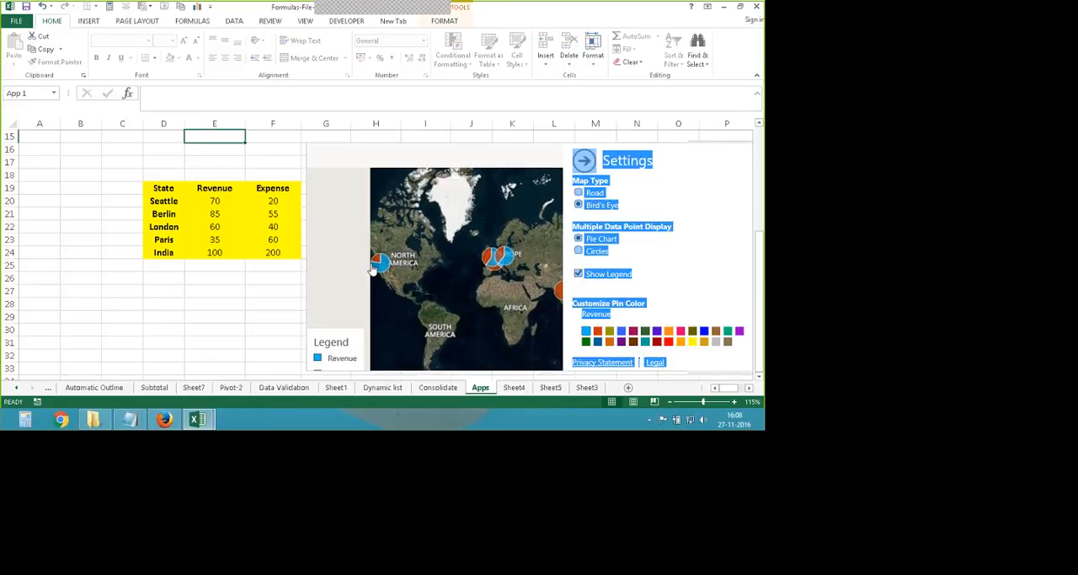
left_click(473, 136)
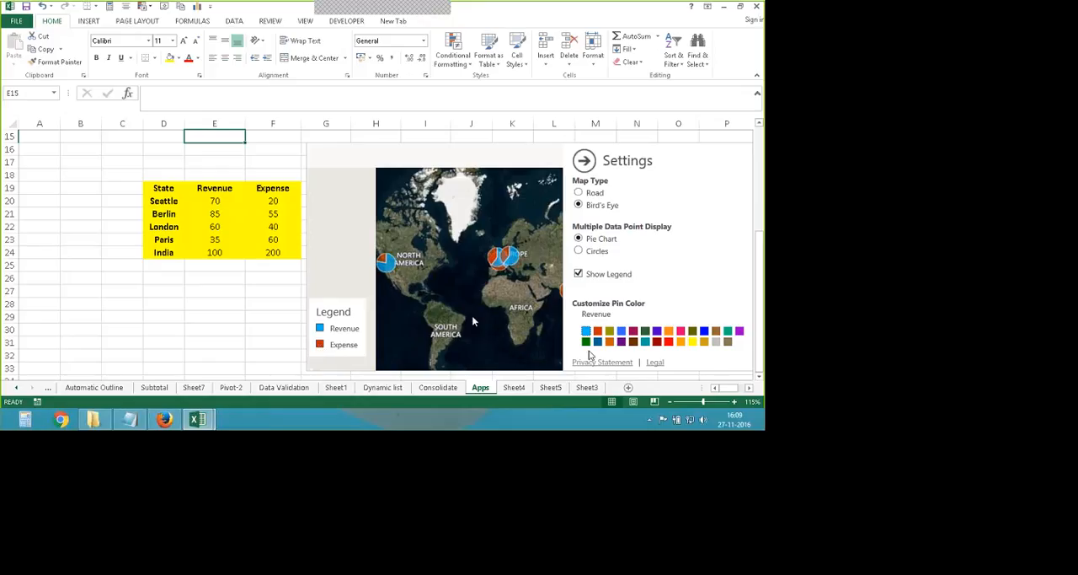
left_click(692, 341)
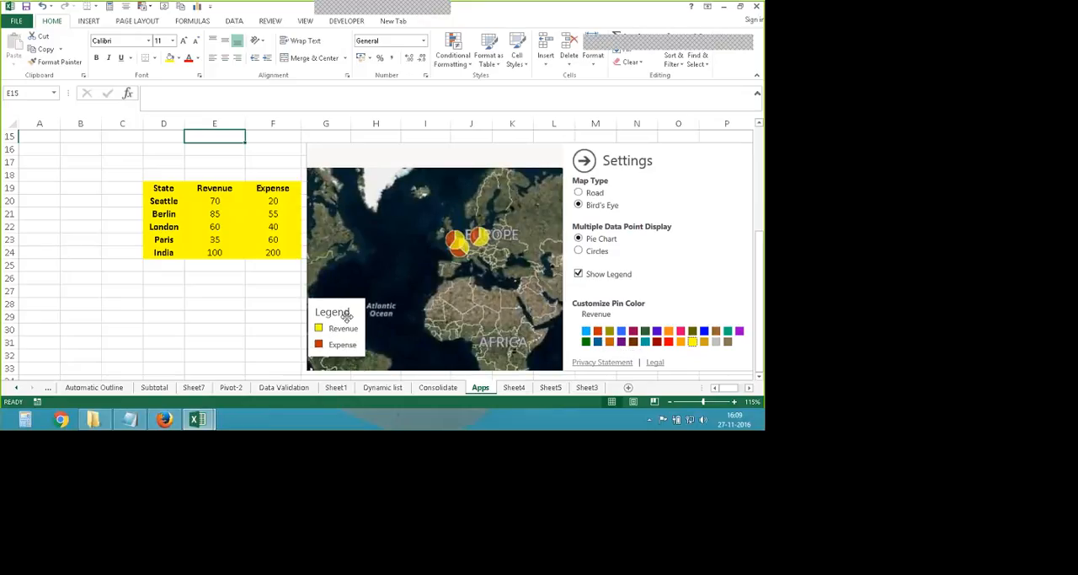
- Set the map's Revenue pin color to yellow and the Expense pin color to red, leaving the map settings closed
left_click(586, 330)
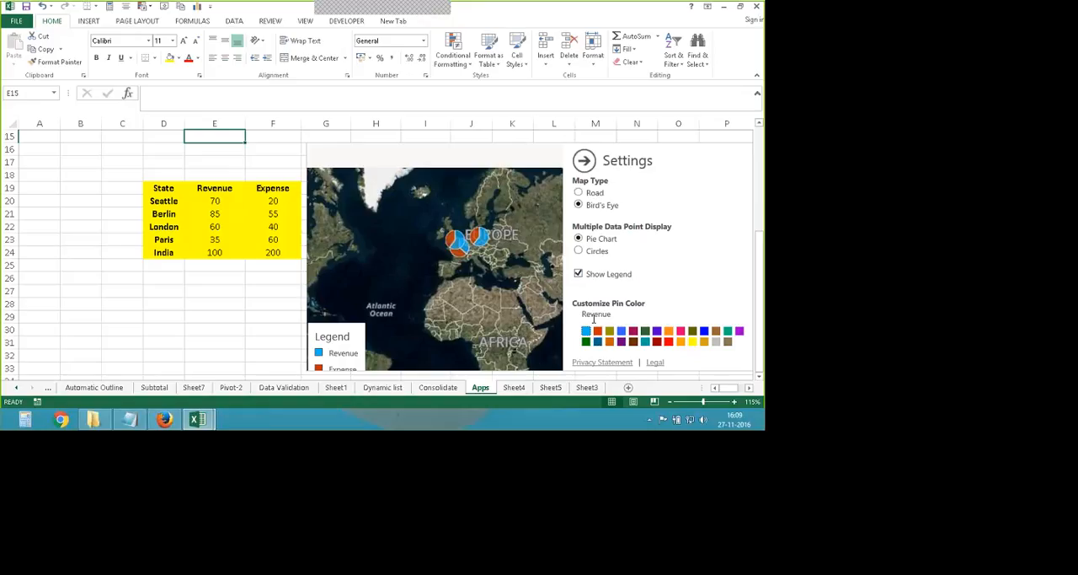
left_click_drag(613, 316, 656, 296)
scroll(655, 298, "down", 1)
scroll(665, 303, "down", 1)
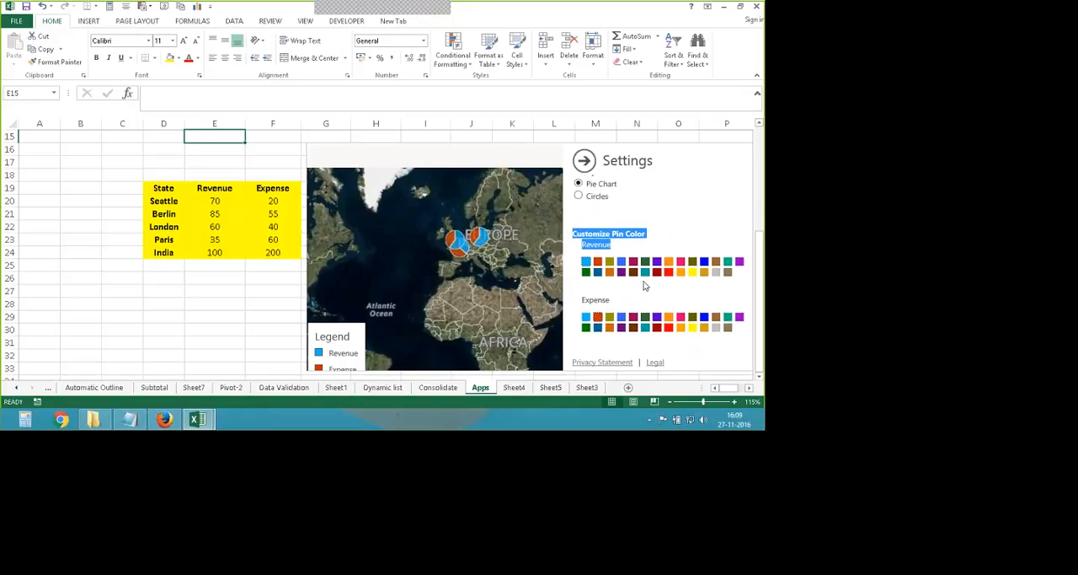
left_click(645, 287)
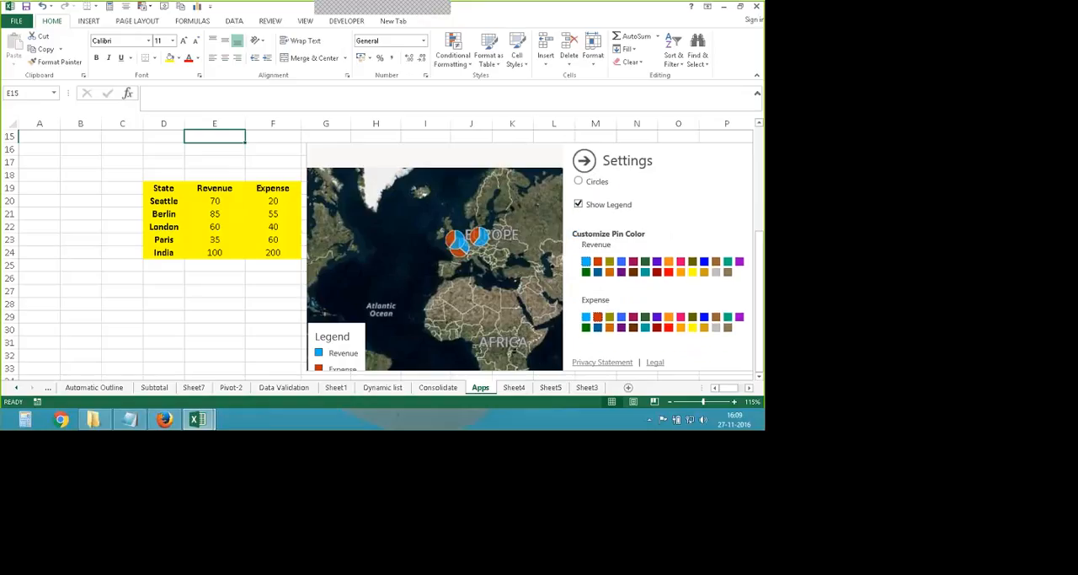
left_click(693, 271)
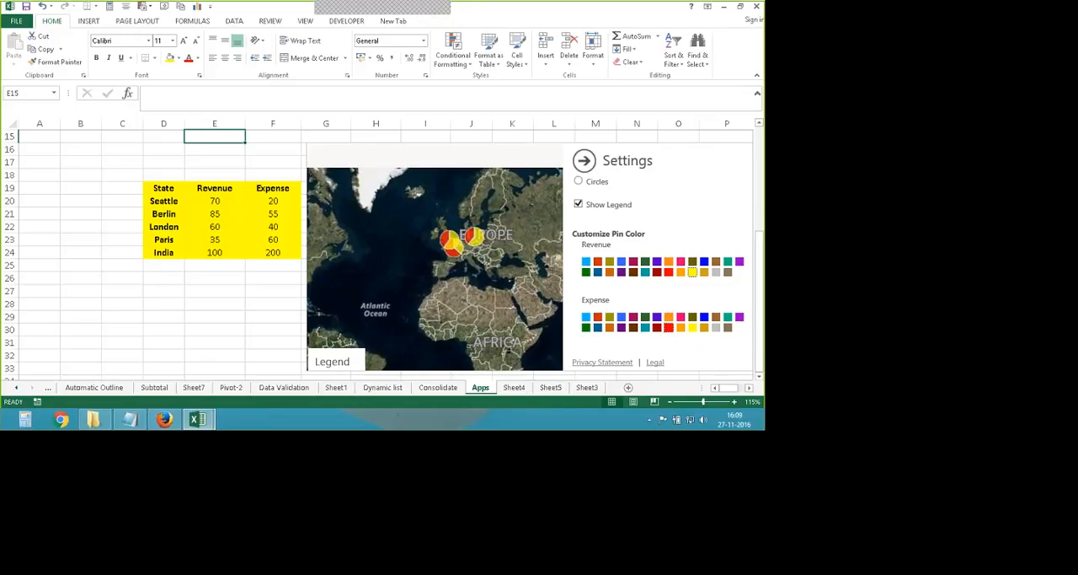
left_click(585, 162)
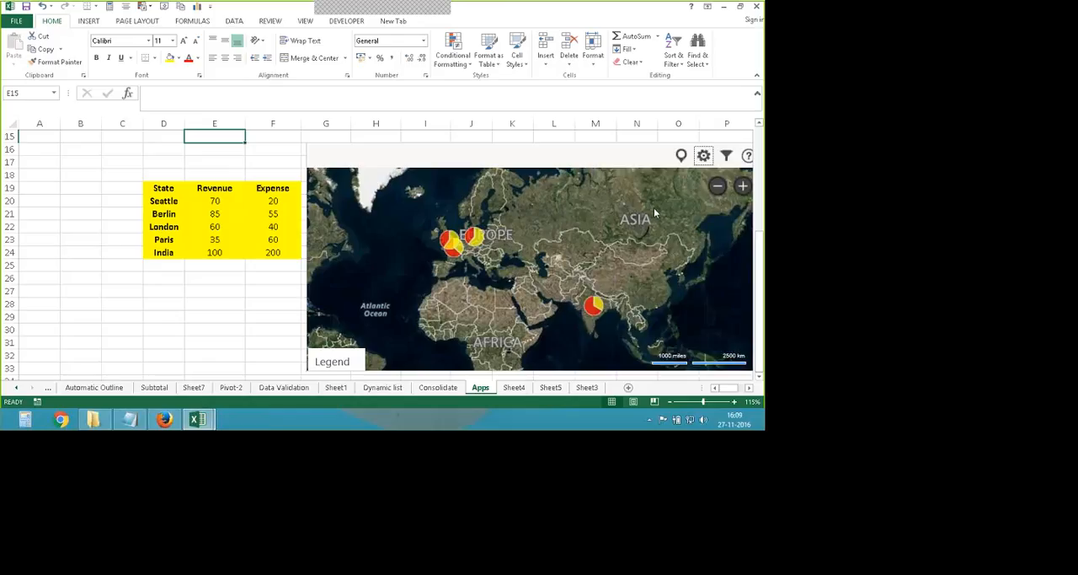
- Expand the Bing map's legend and view all the pie markers on the whole-world map
scroll(397, 245, "down", 3)
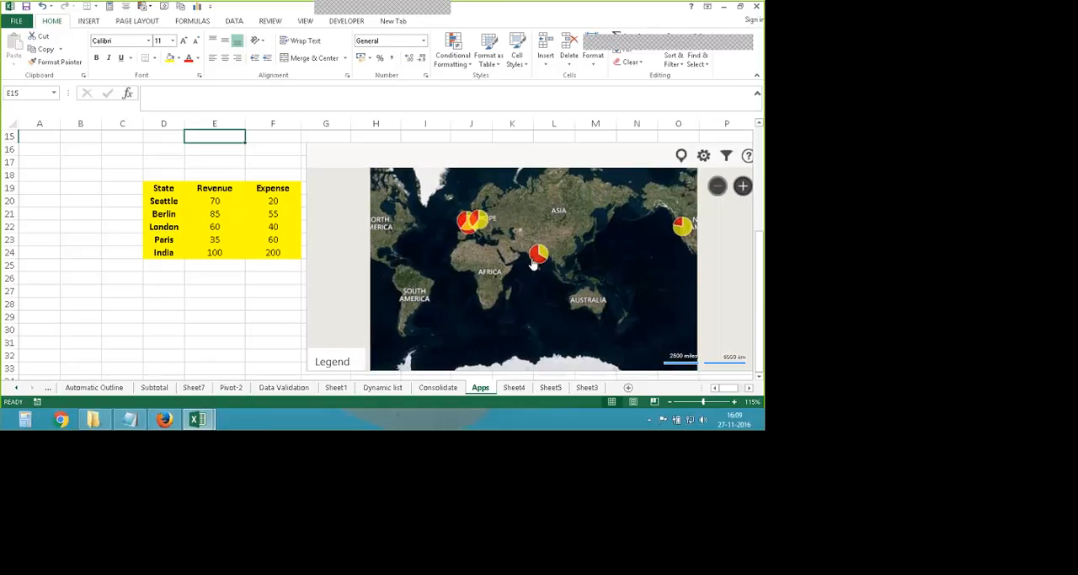
left_click_drag(539, 266, 528, 212)
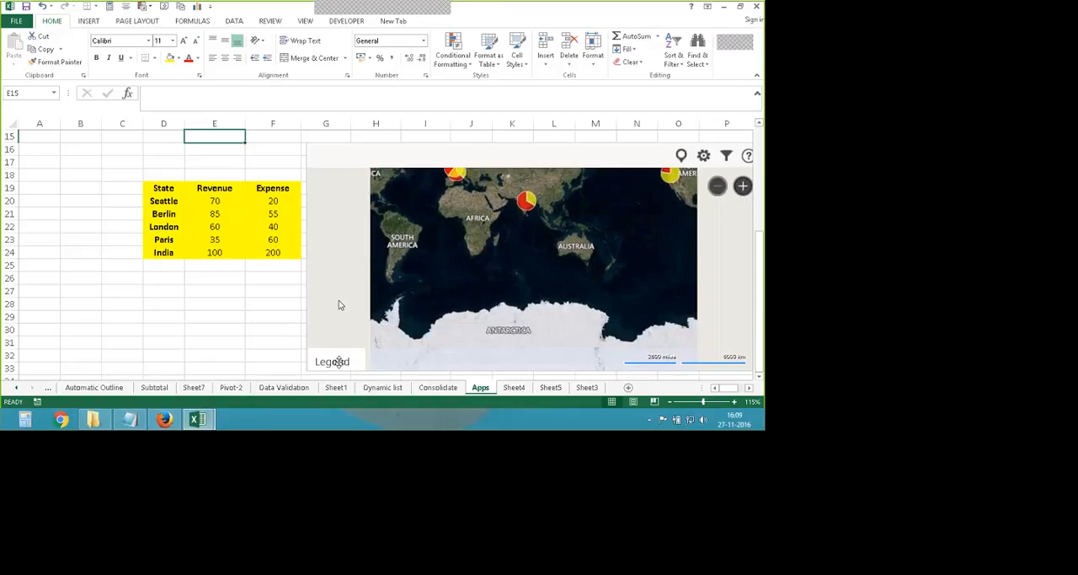
left_click(339, 362)
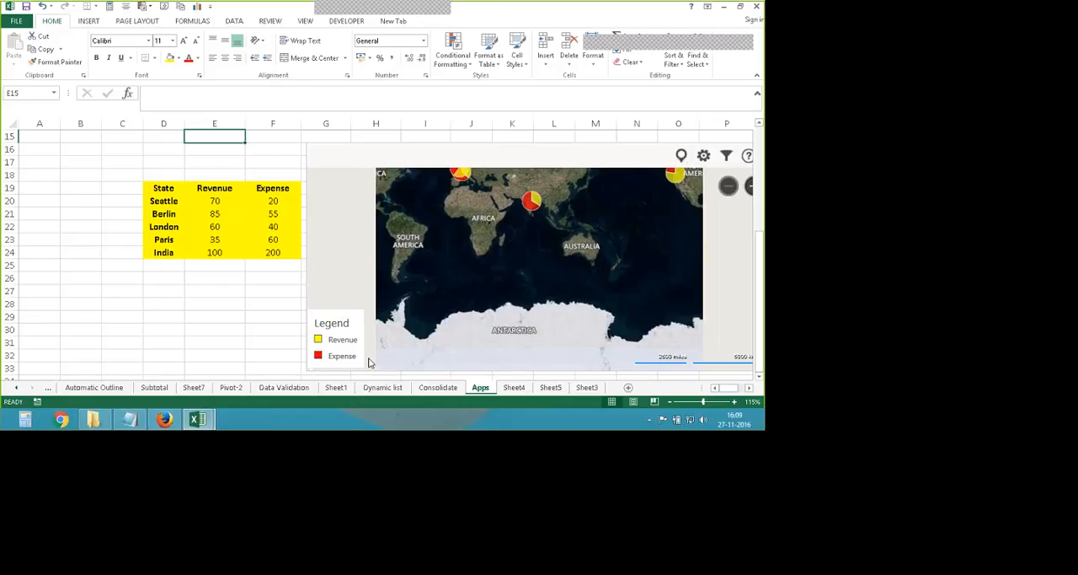
left_click_drag(512, 229, 525, 302)
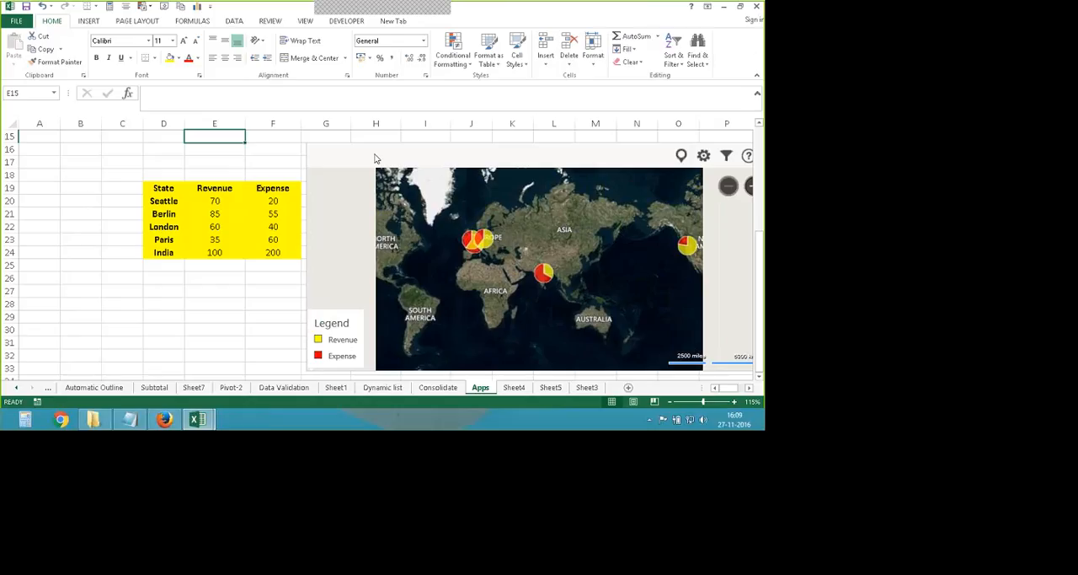
- Delete the Bing map from the Apps sheet
left_click(703, 155)
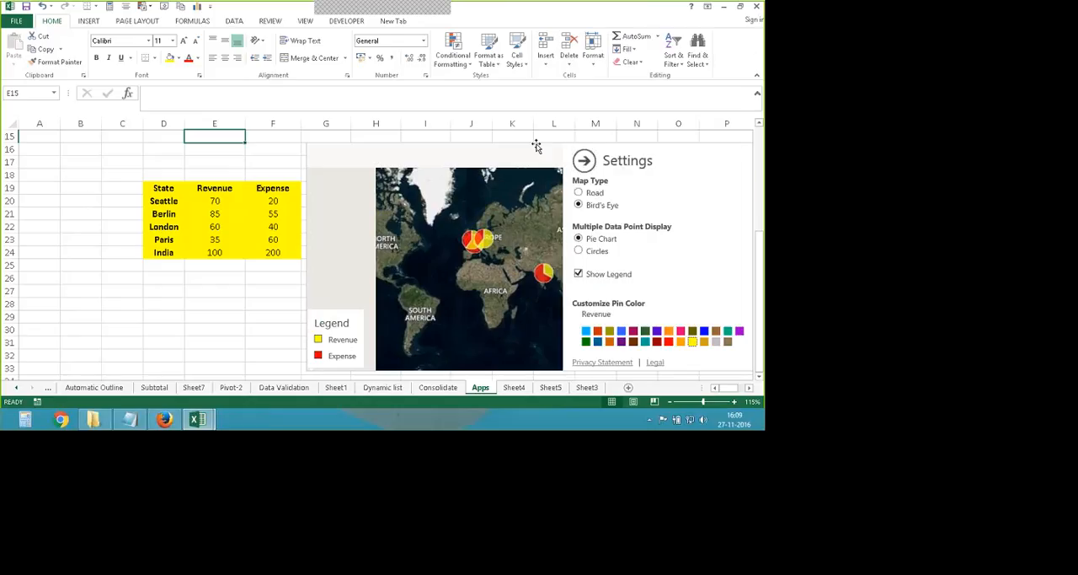
left_click(415, 142)
left_click_drag(415, 142, 268, 144)
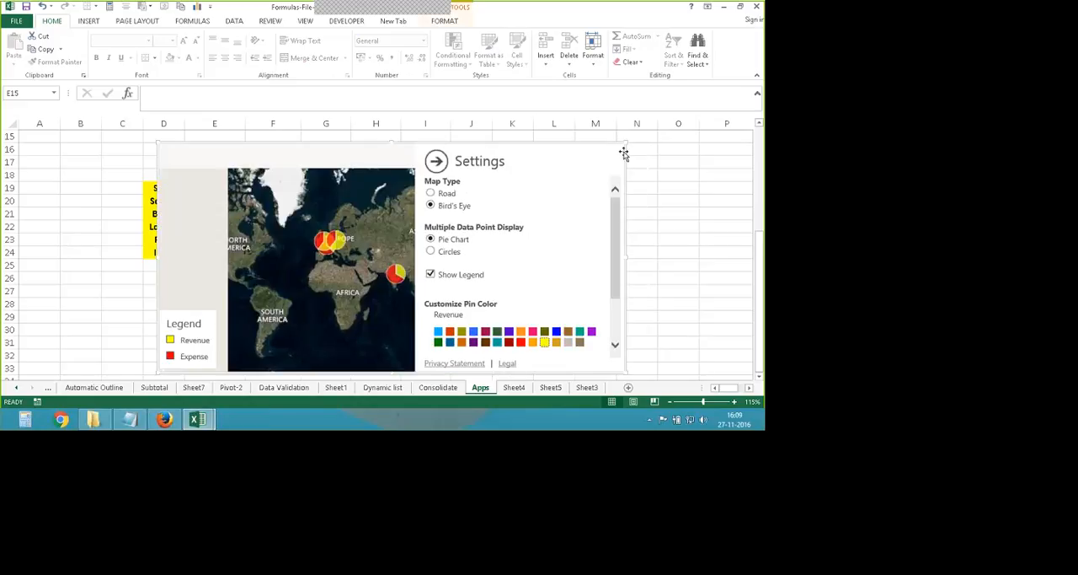
key("Delete")
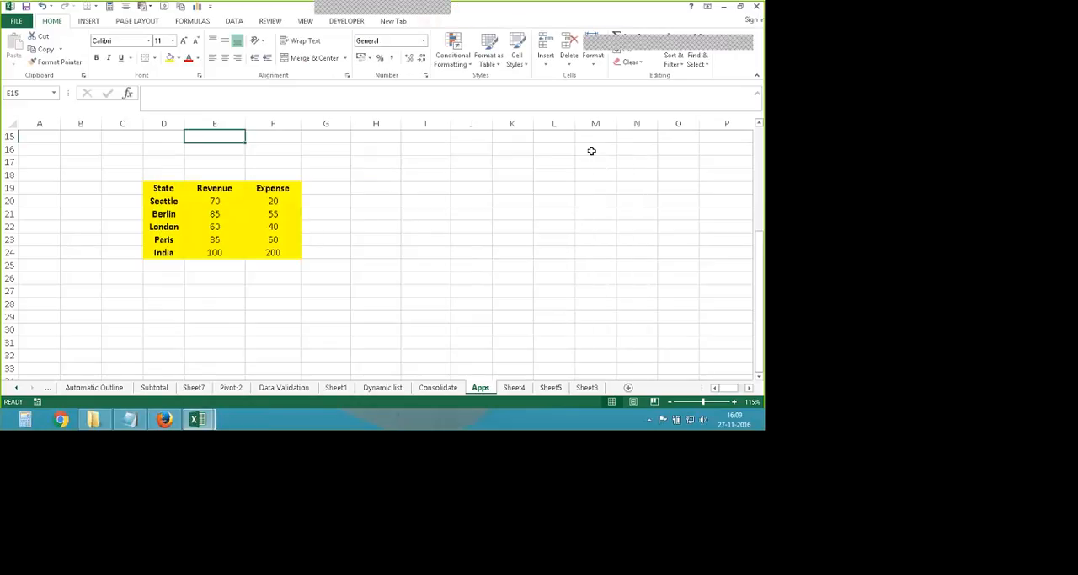
- Clear the contents of D18:F25 on the Apps sheet and check the recently used apps available for insertion
left_click_drag(147, 172, 302, 270)
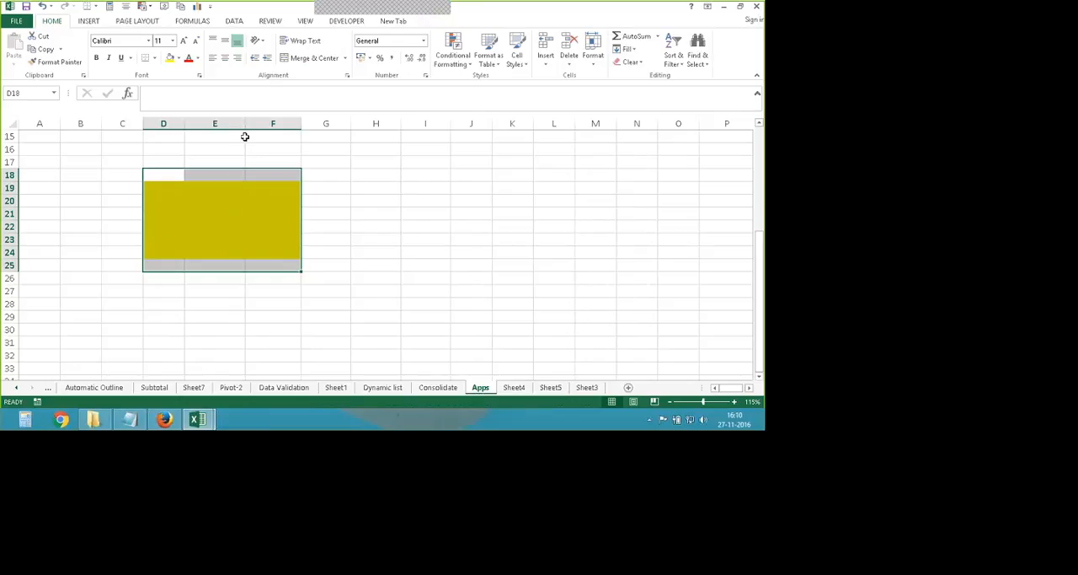
left_click(88, 23)
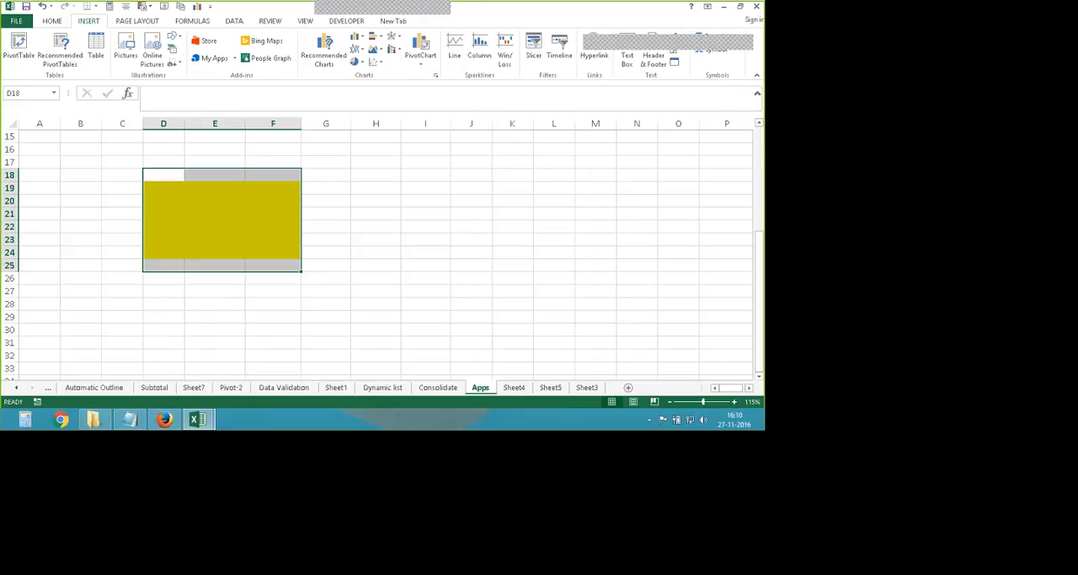
left_click(235, 58)
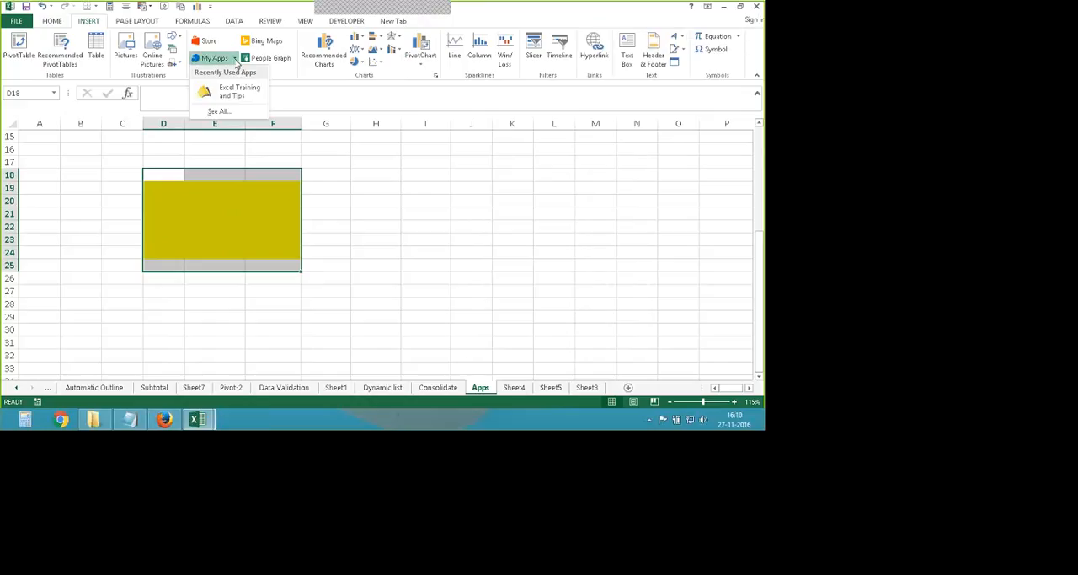
left_click(298, 84)
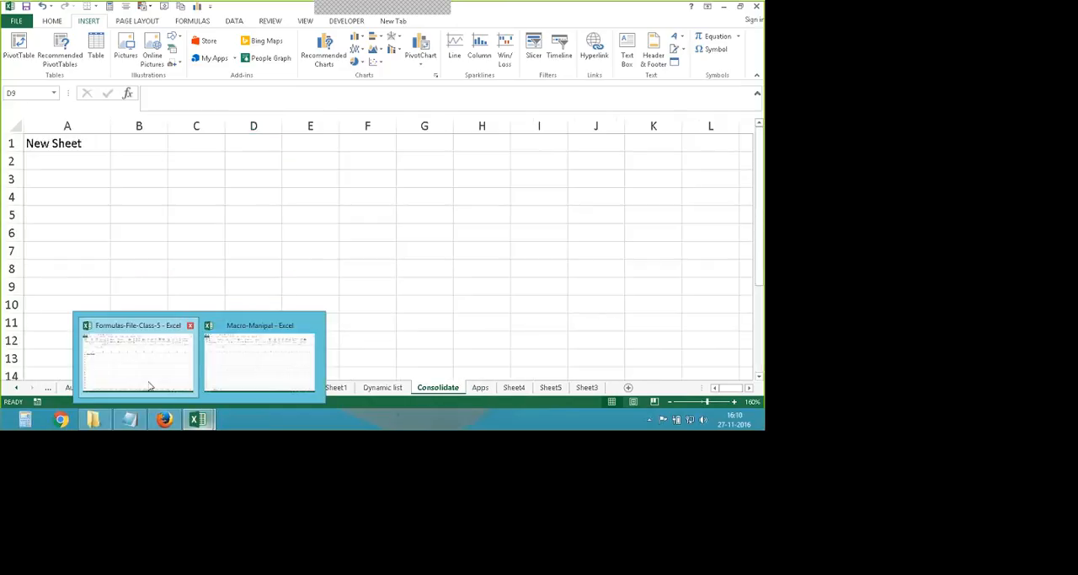
- Look through the Consolidate, Apps, Sheet4, Sheet3 and Sheet5 worksheets of Formulas-File-Class-5
left_click(167, 371)
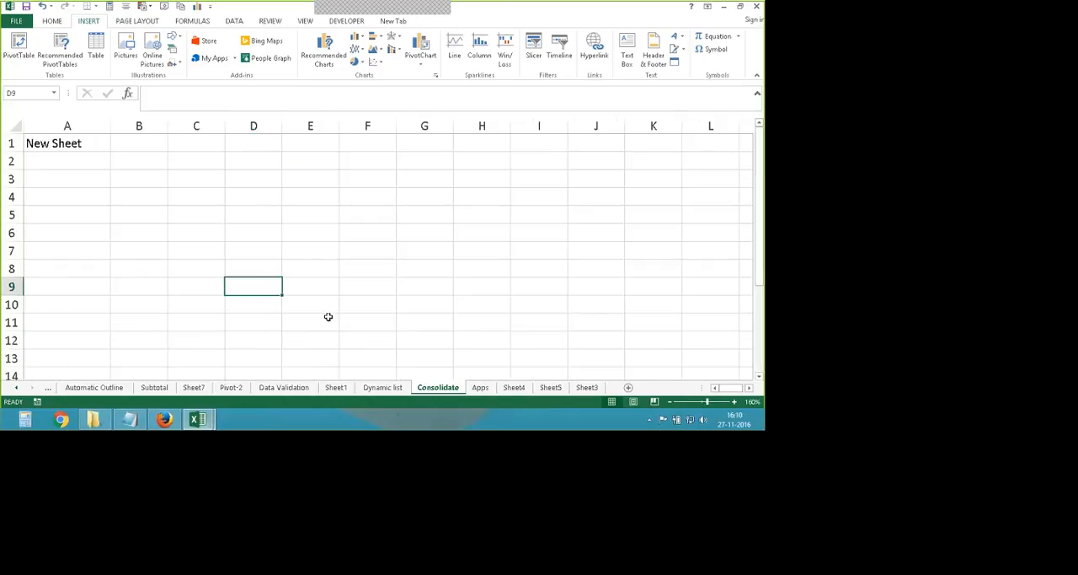
scroll(332, 301, "down", 4)
scroll(339, 291, "up", 4)
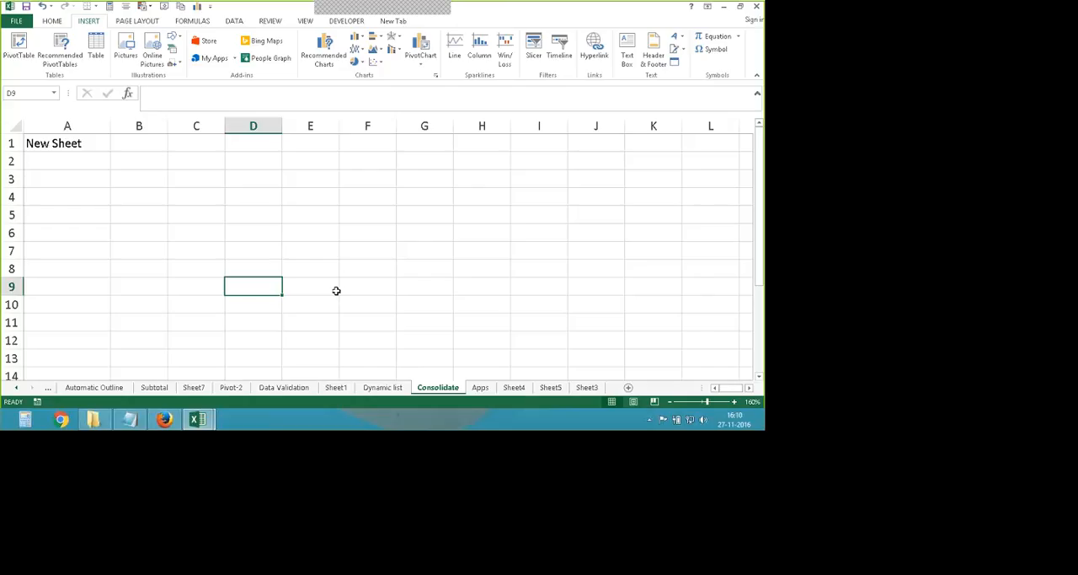
left_click(482, 390)
left_click(515, 391)
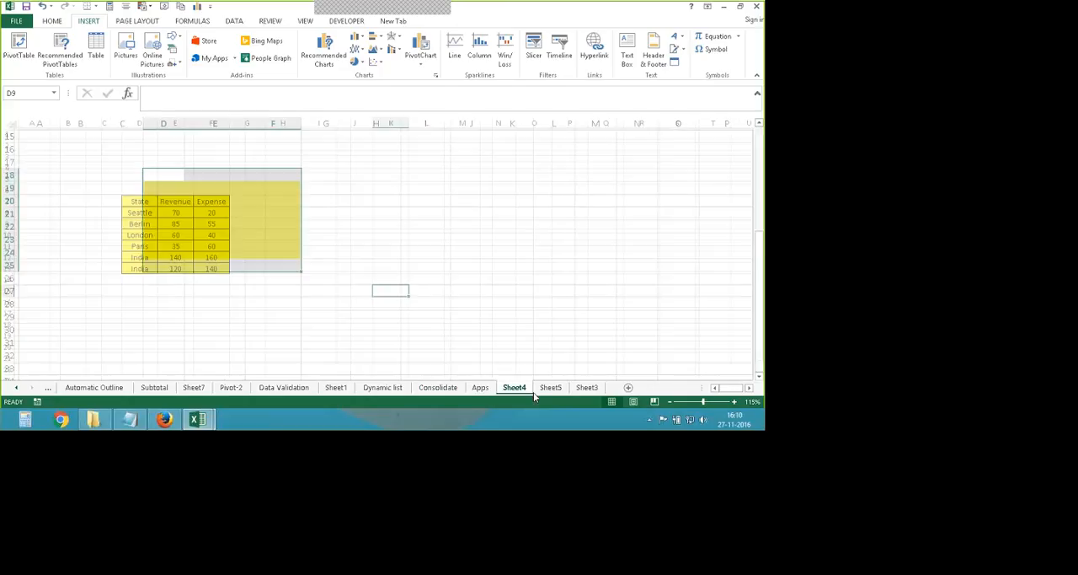
left_click(541, 392)
left_click(577, 392)
left_click(554, 390)
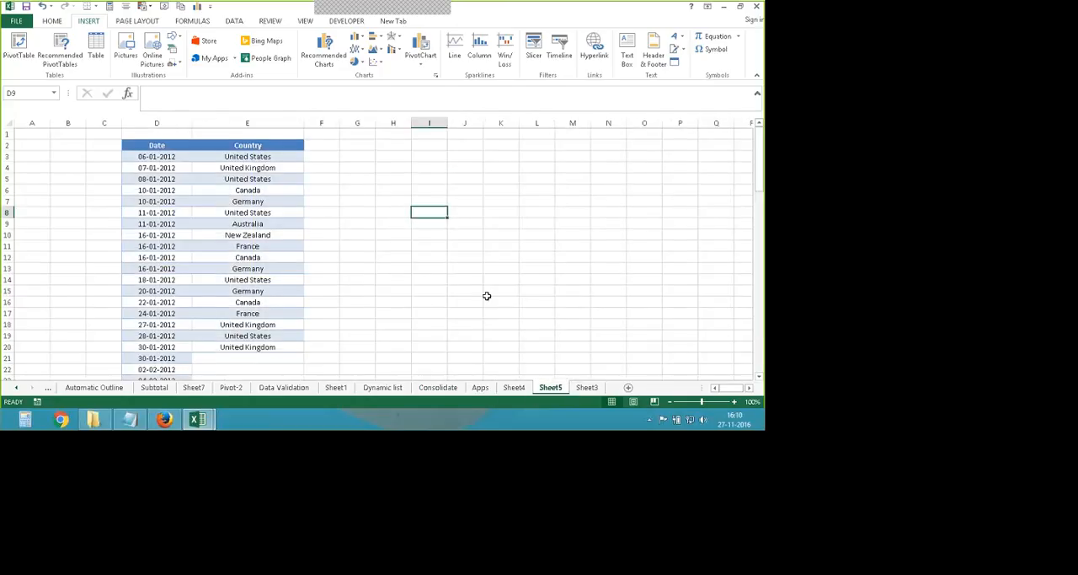
scroll(484, 294, "down", 3)
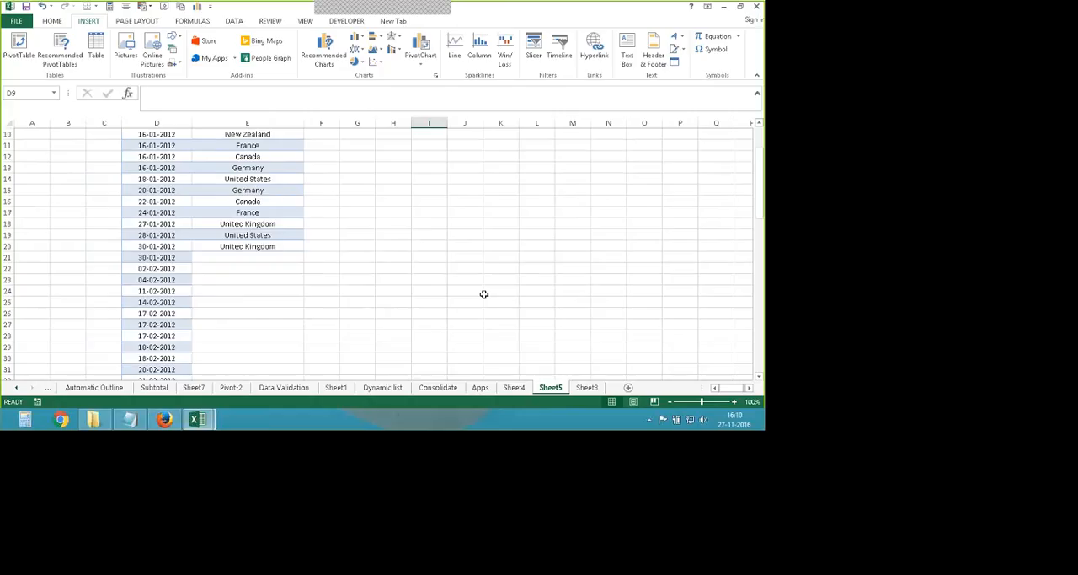
- Close the Formulas-File-Class-5 workbook and return to the blank Sheet1 of the Macro-Manipal workbook
key("alt+F4")
left_click(387, 232)
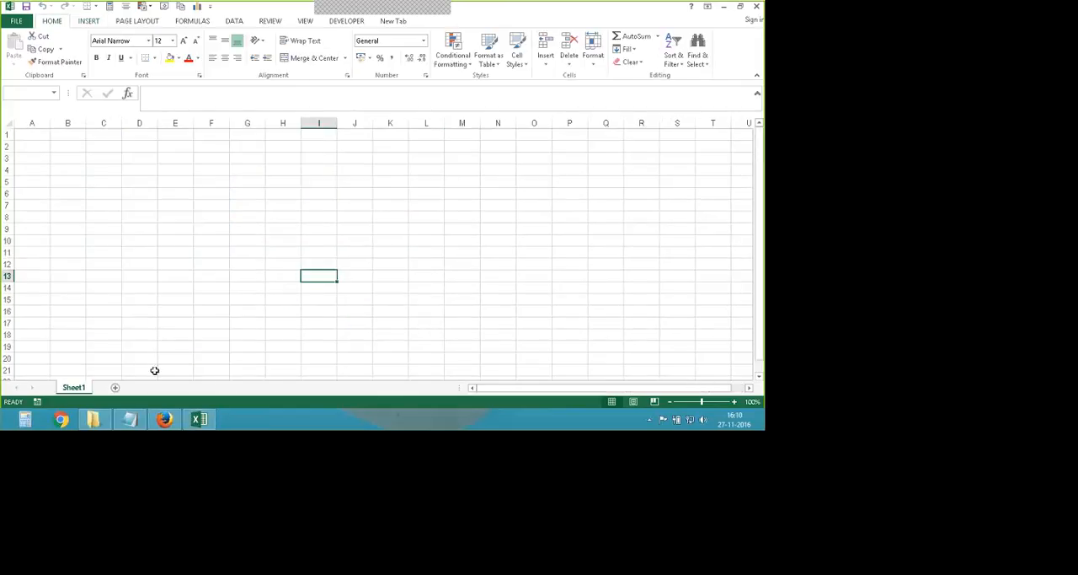
left_click(202, 418)
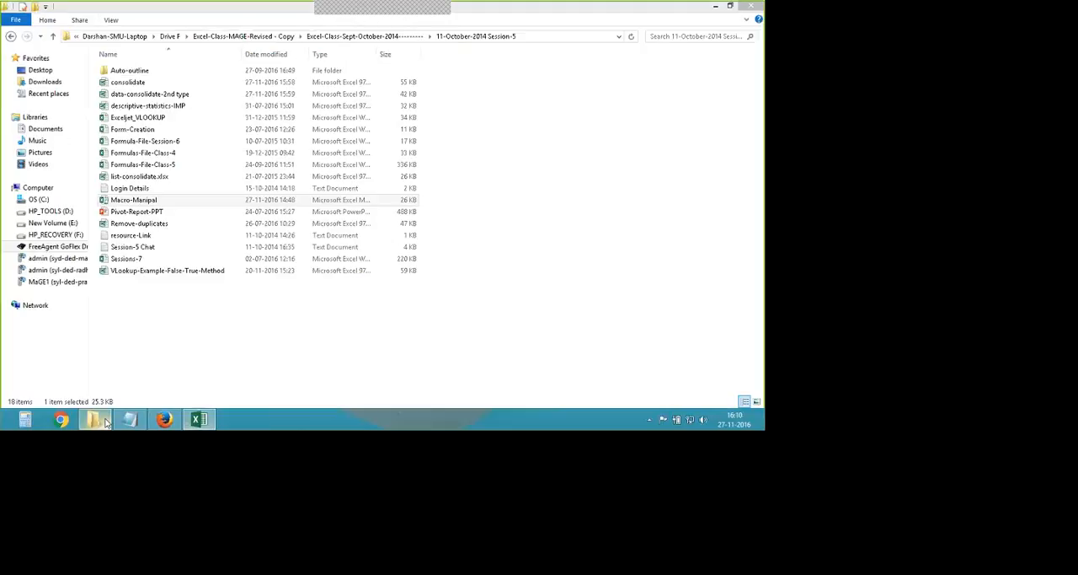
left_click(192, 350)
left_click(200, 419)
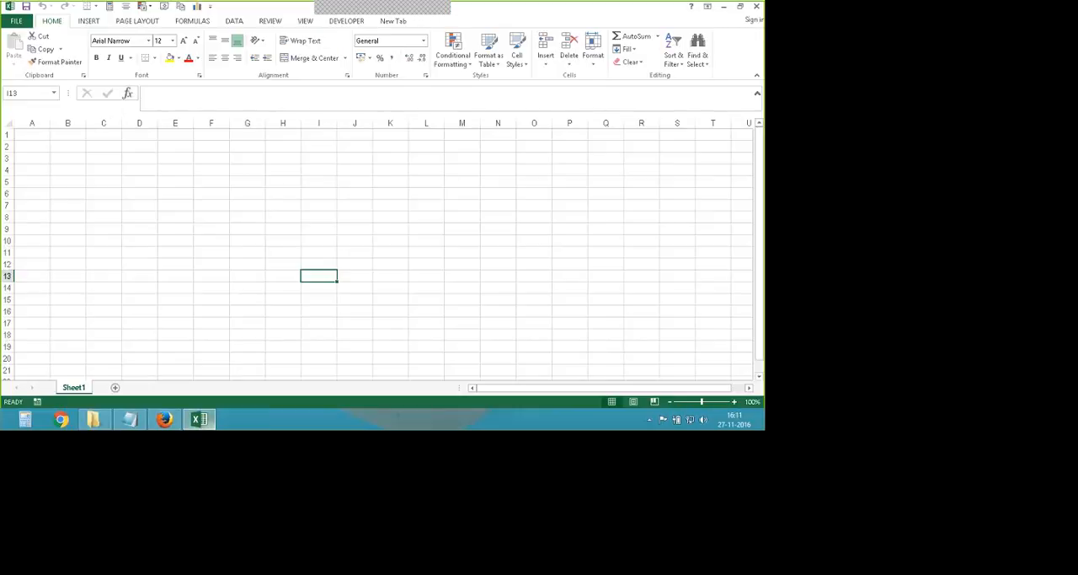
left_click(195, 301)
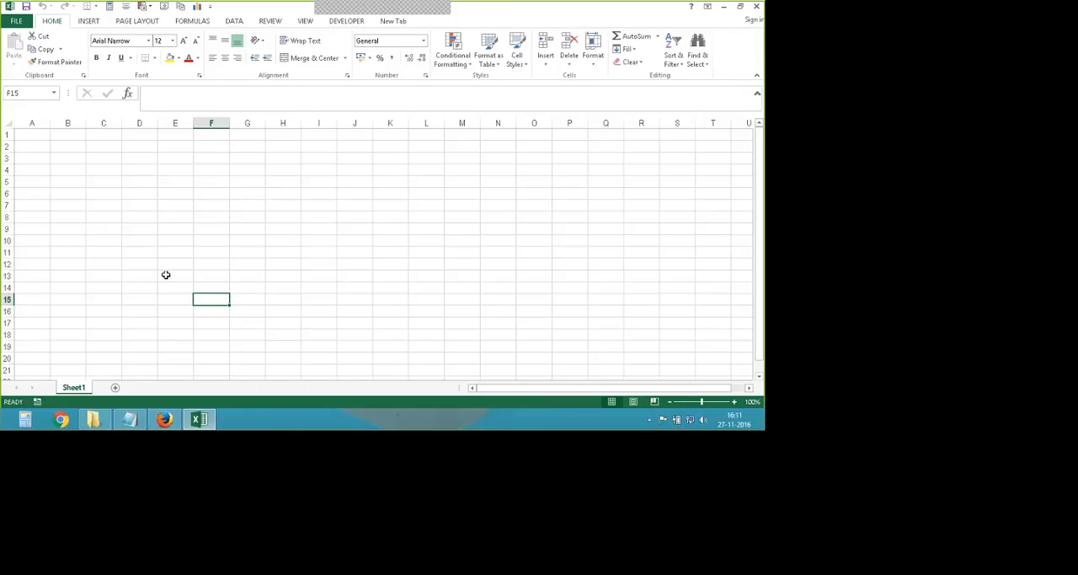
left_click(246, 241)
- Open the Remove-duplicates workbook from the 11-October-2014 Session-5 folder and enable editing
left_click(199, 419)
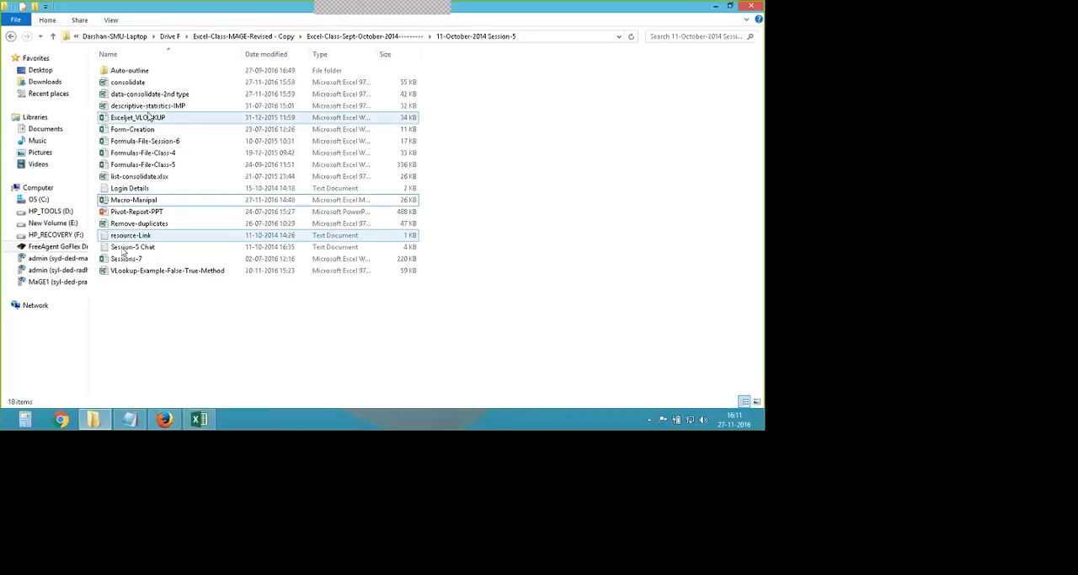
double_click(134, 223)
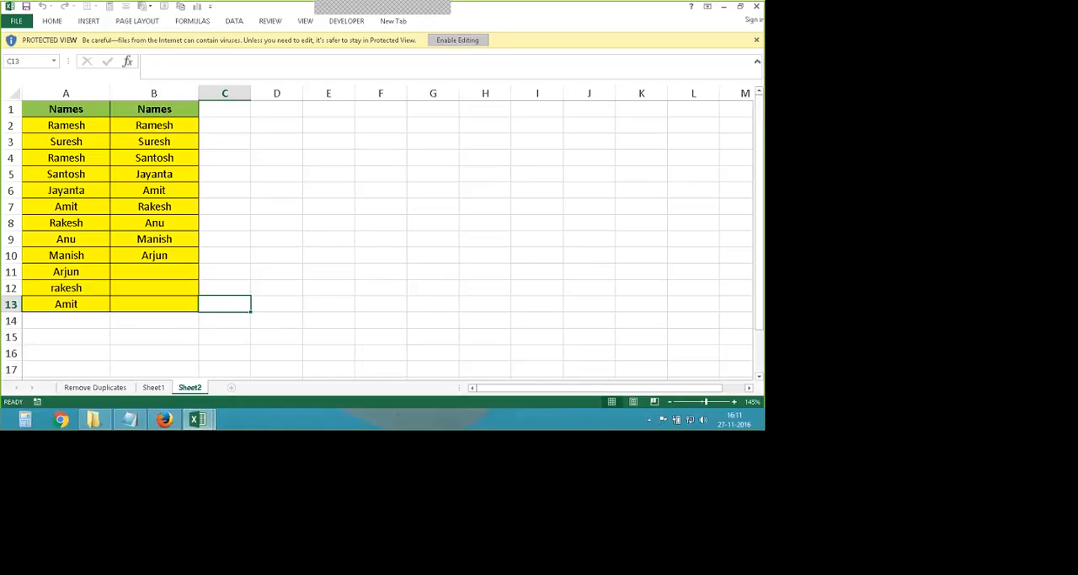
left_click(457, 40)
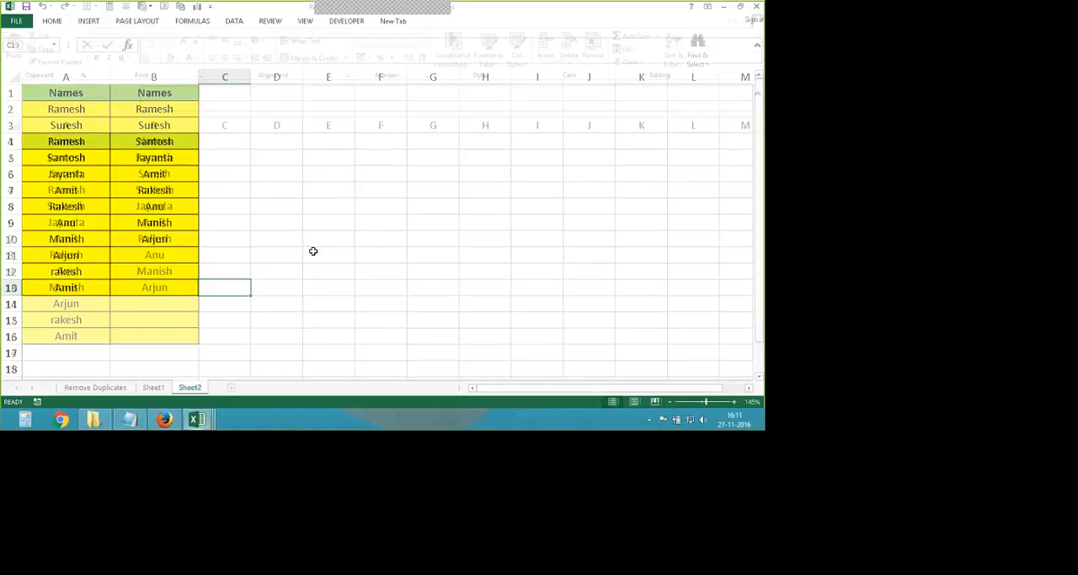
- Look through the Remove Duplicates, Sheet1 and Sheet2 worksheets, ending on Remove Duplicates
left_click(83, 389)
left_click(154, 390)
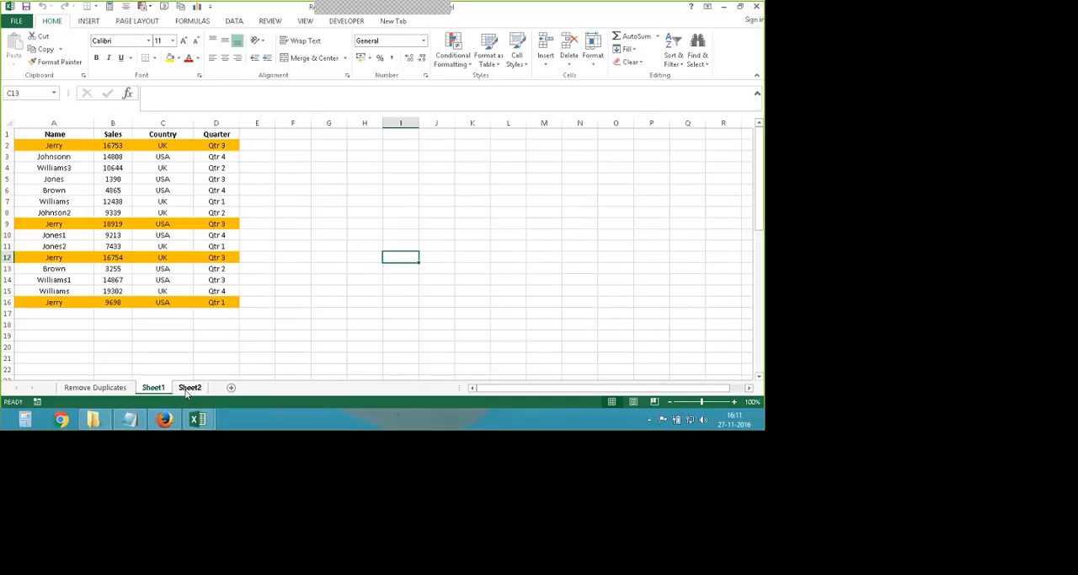
left_click(188, 388)
left_click(95, 387)
- Switch to the Macro-Manipal workbook, display the Developer commands for macros and select cell I8
mouse_move(195, 410)
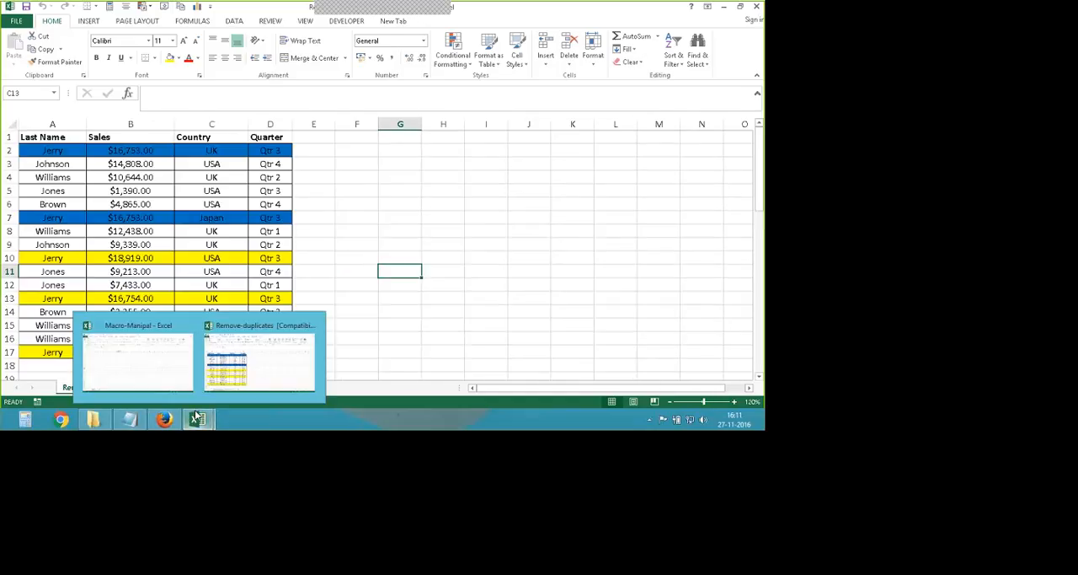
left_click(143, 372)
left_click(152, 185)
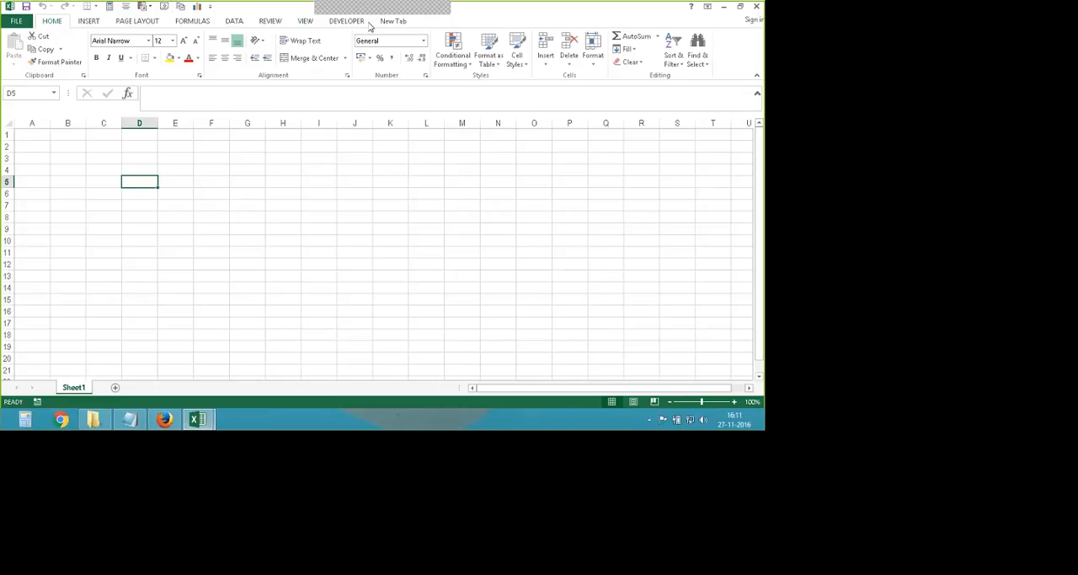
left_click(349, 22)
left_click(319, 216)
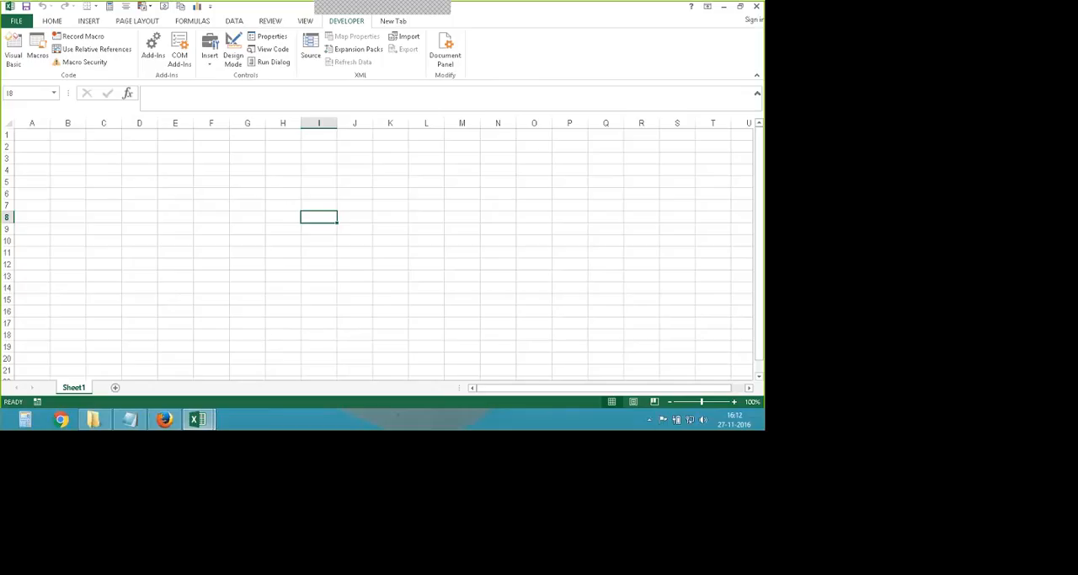
- Examine the available save formats for the workbook, including Excel Macro-Enabled Workbook, and cancel without saving
left_click(16, 20)
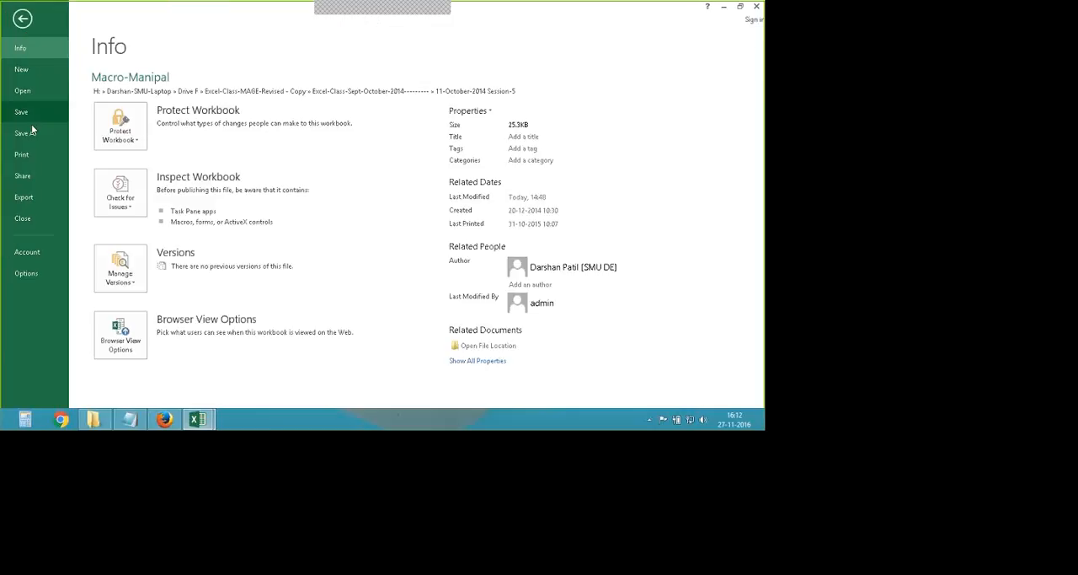
left_click(25, 132)
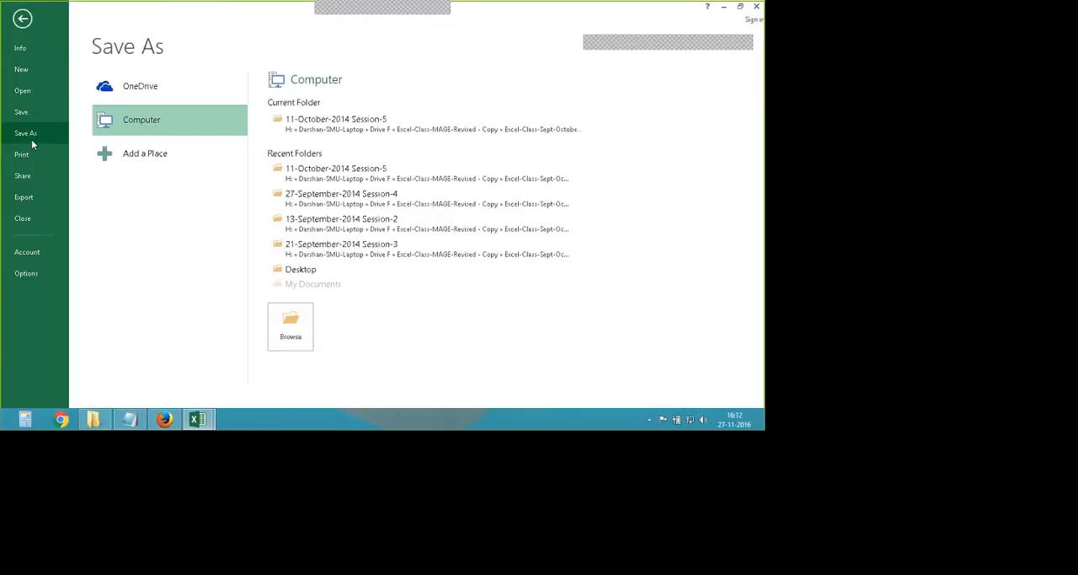
left_click(351, 138)
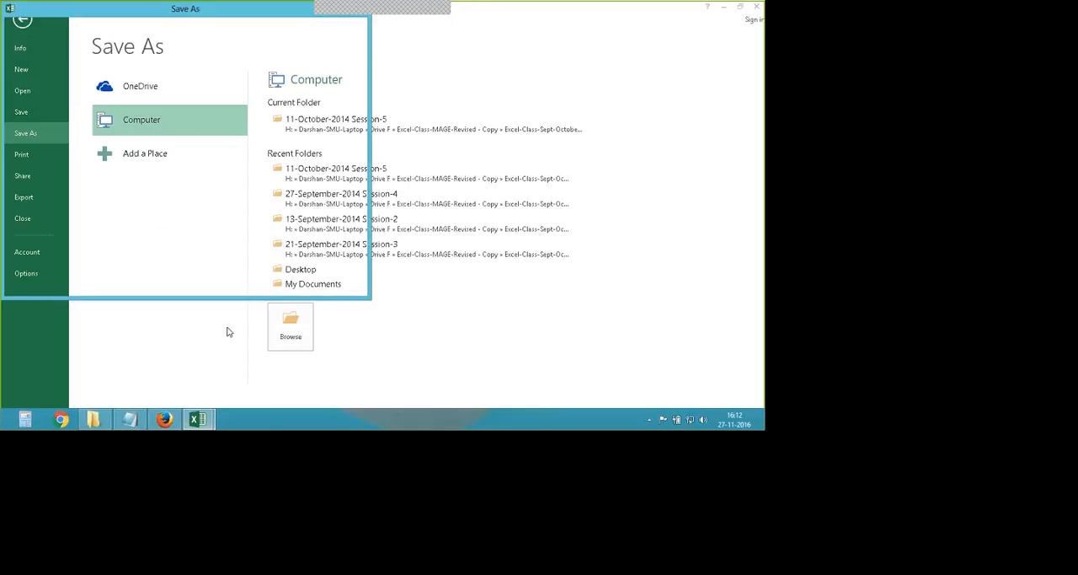
left_click(487, 260)
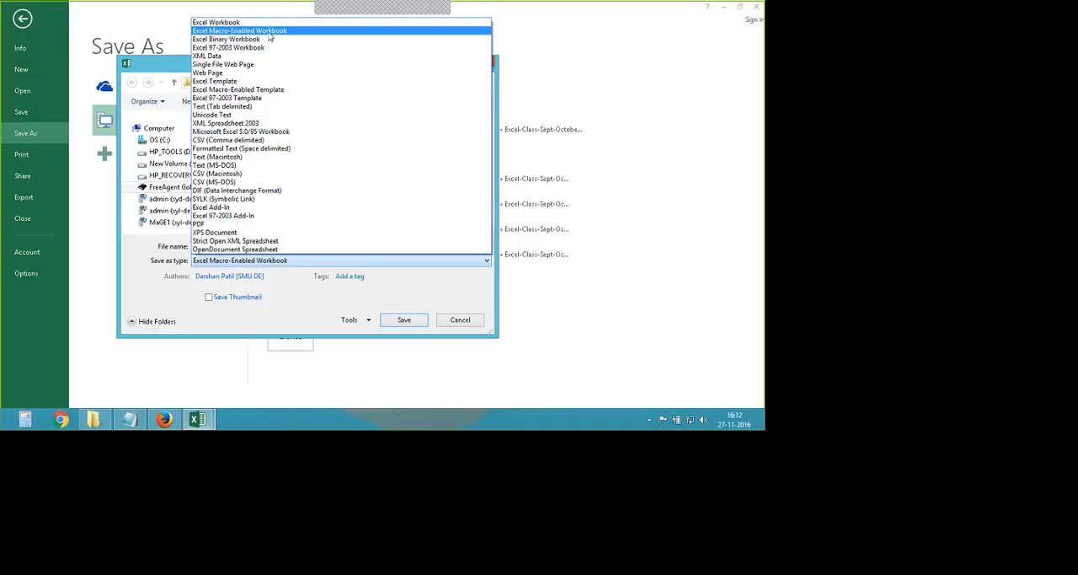
key("u")
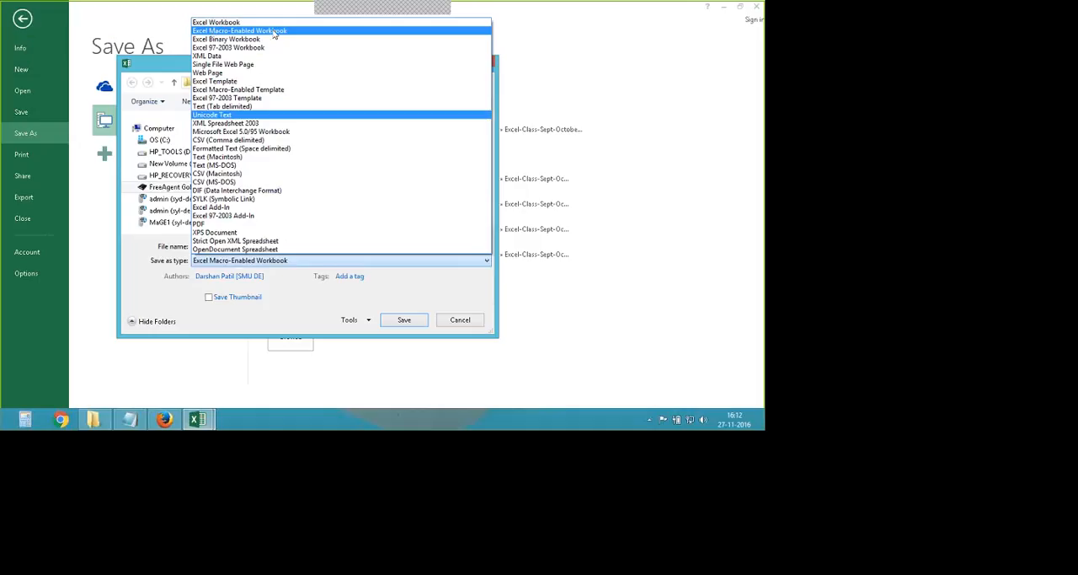
left_click(476, 325)
left_click(476, 325)
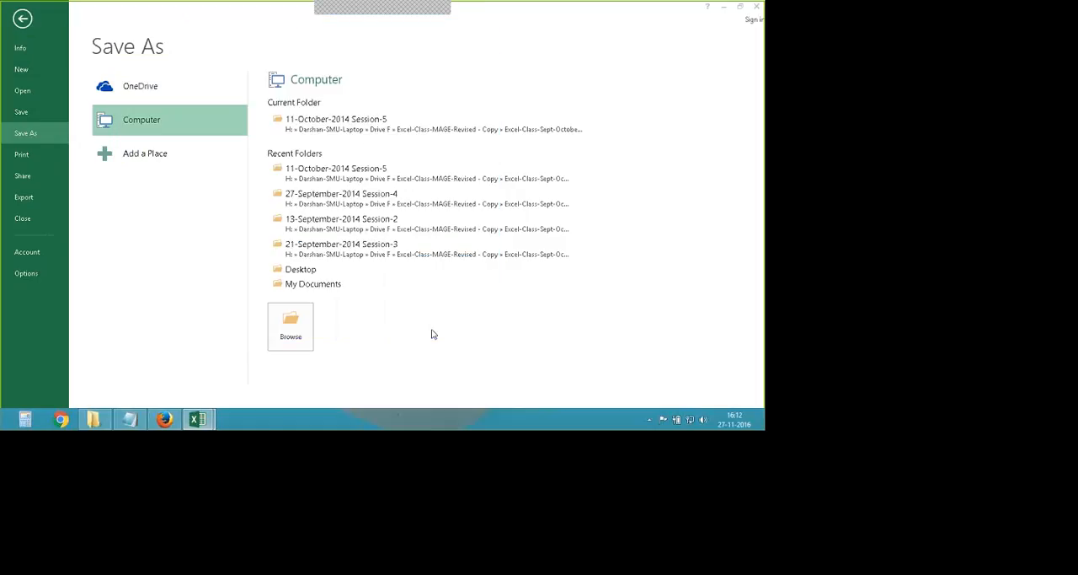
key("Escape")
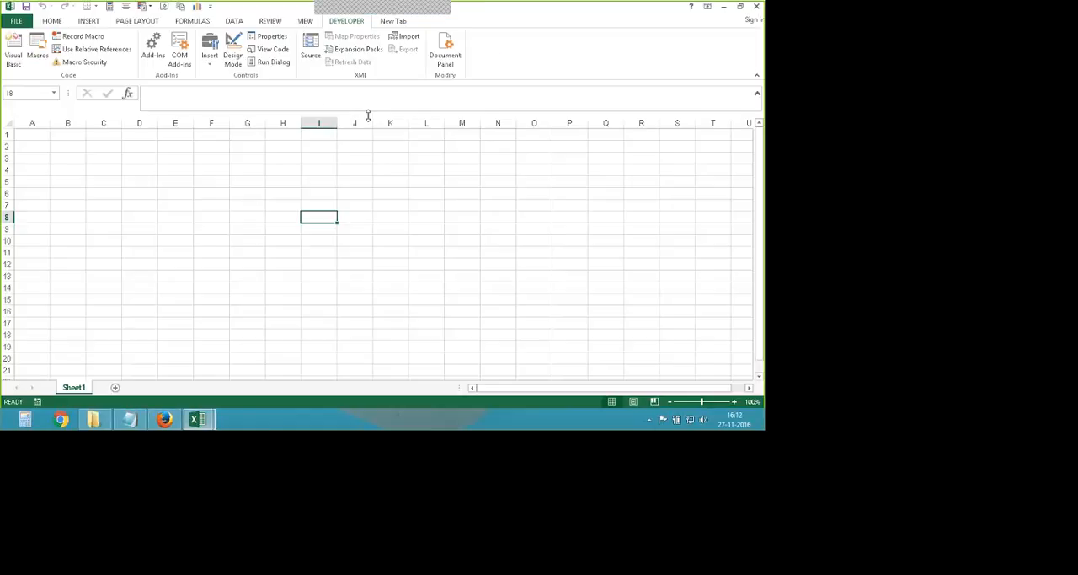
- Check the Excel file listings in the 11-October-2014 Session-5 folder, and return to the Macro-Manipal workbook
key("alt+Tab")
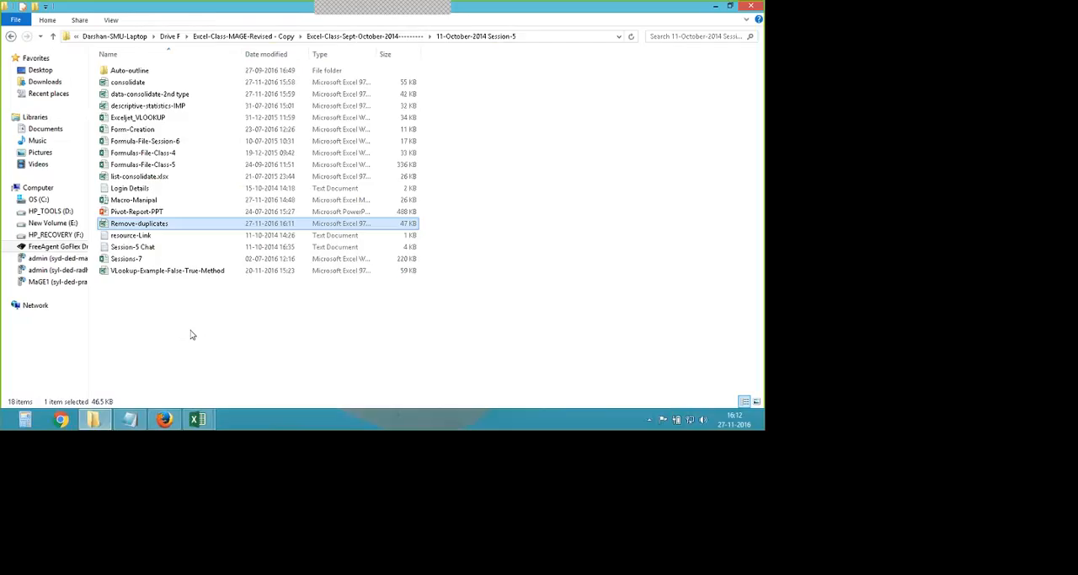
left_click(193, 334)
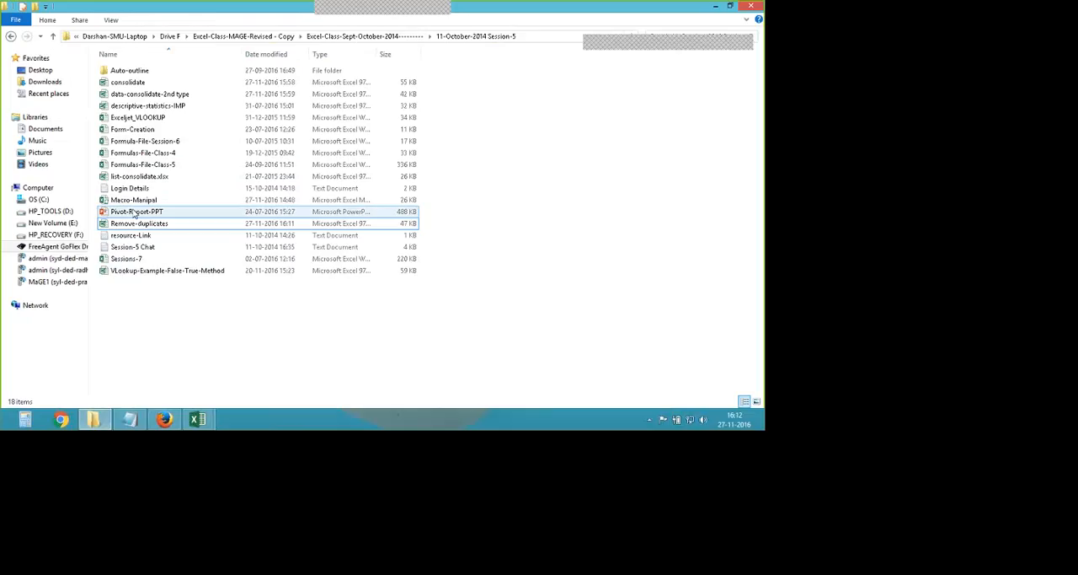
left_click(104, 226)
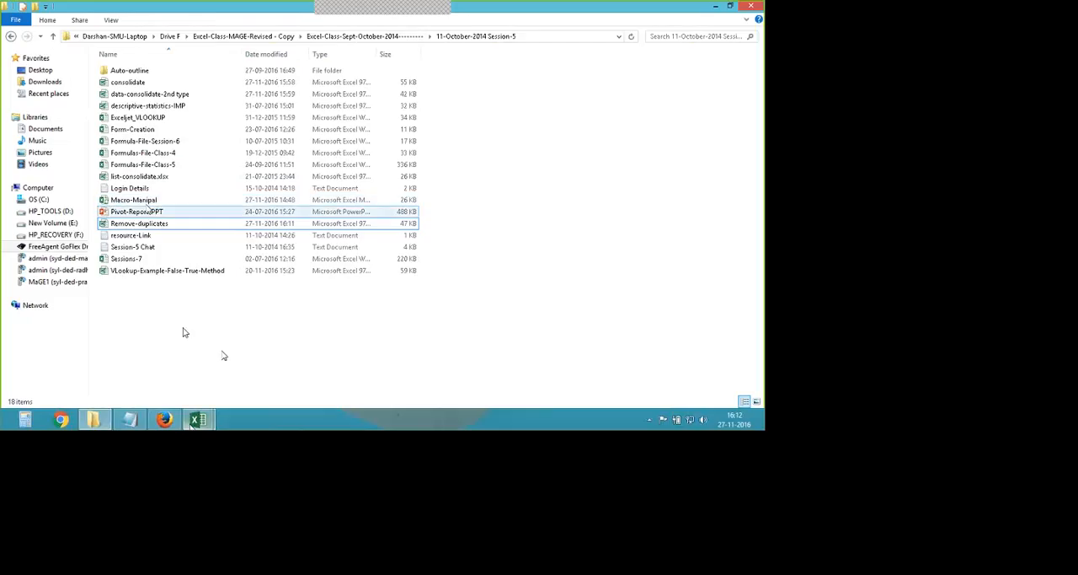
mouse_move(197, 419)
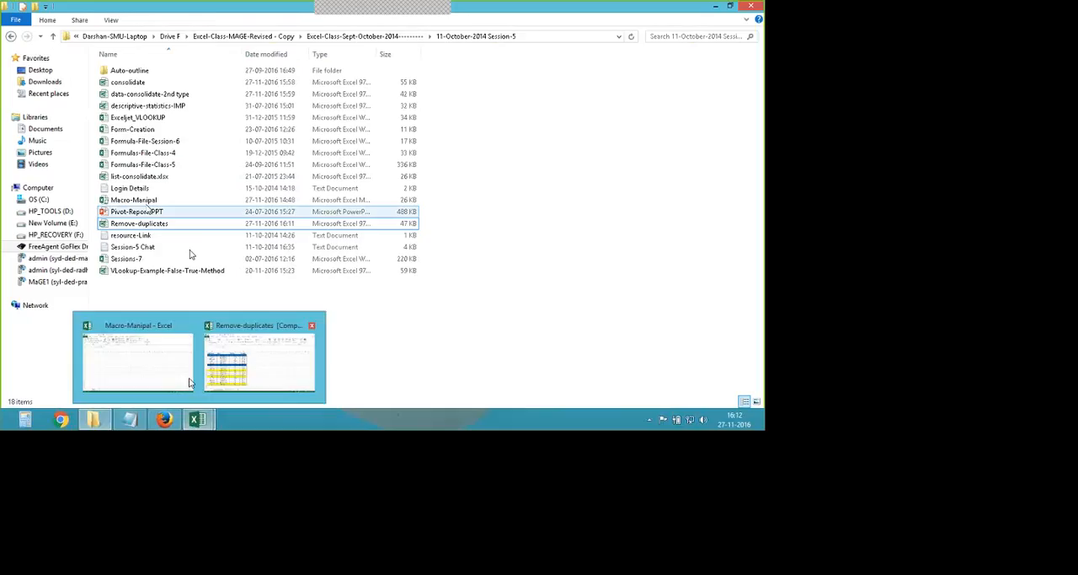
left_click(141, 337)
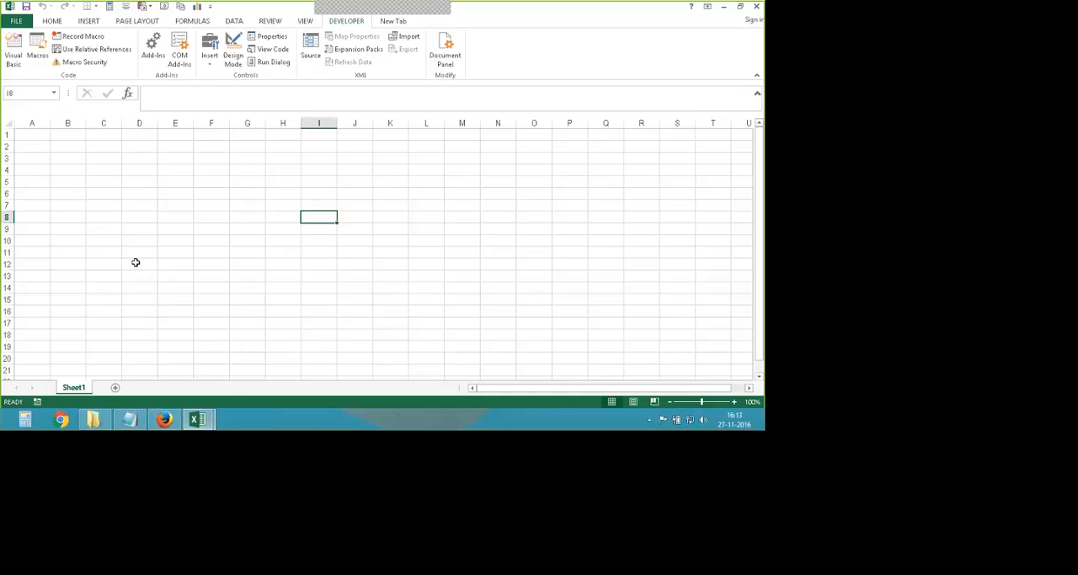
- Hide the Developer tab by disabling it among the main tabs in the ribbon customization options
left_click(52, 20)
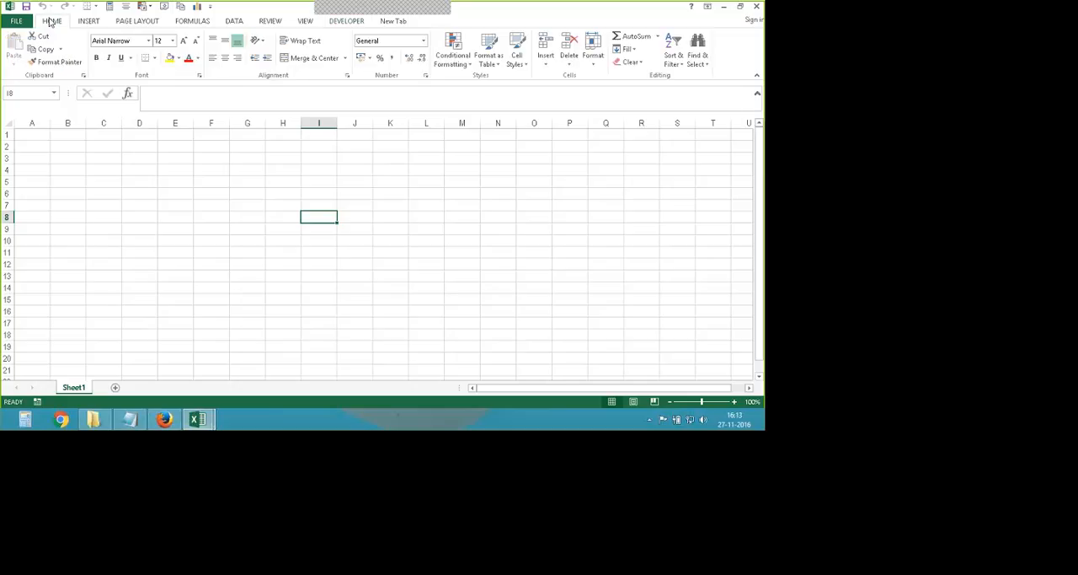
left_click(337, 21)
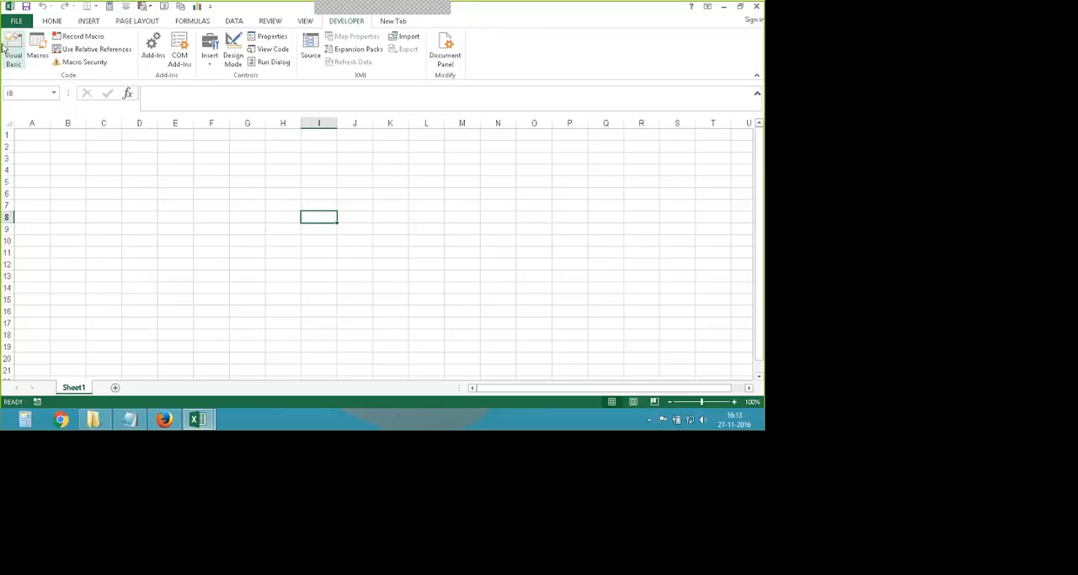
left_click(212, 6)
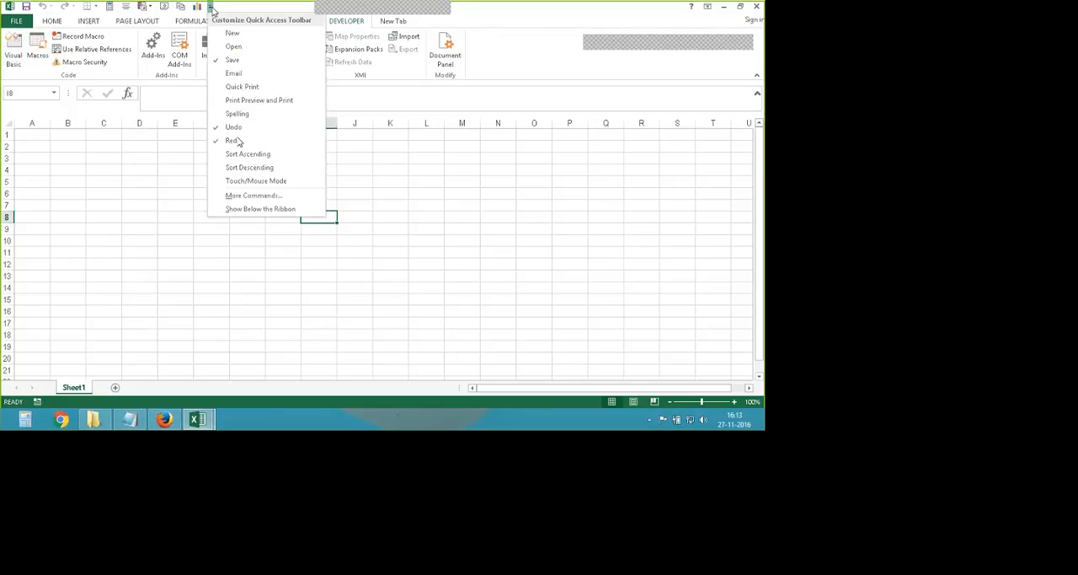
left_click(254, 196)
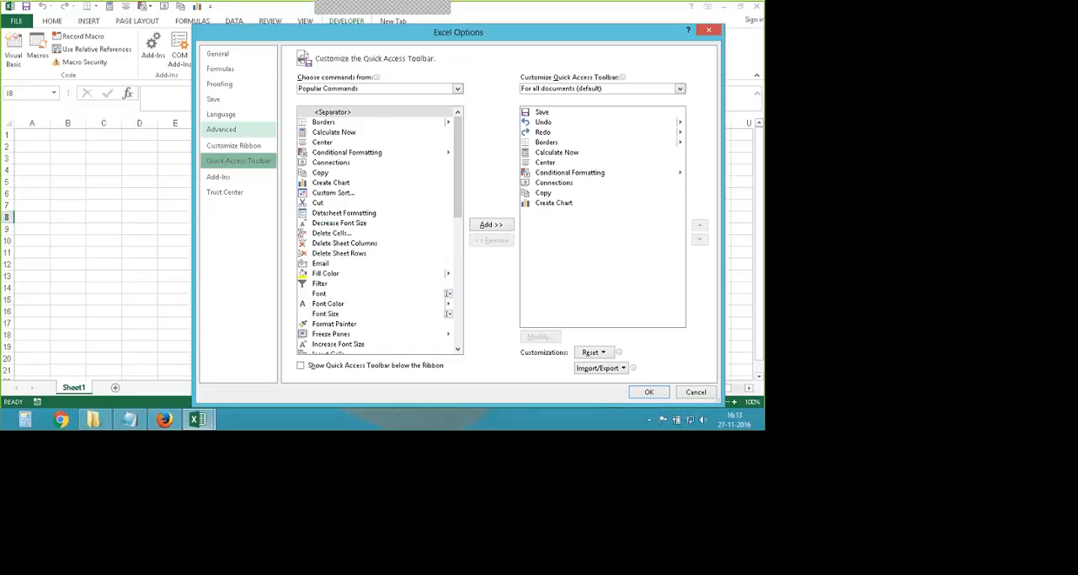
left_click(233, 145)
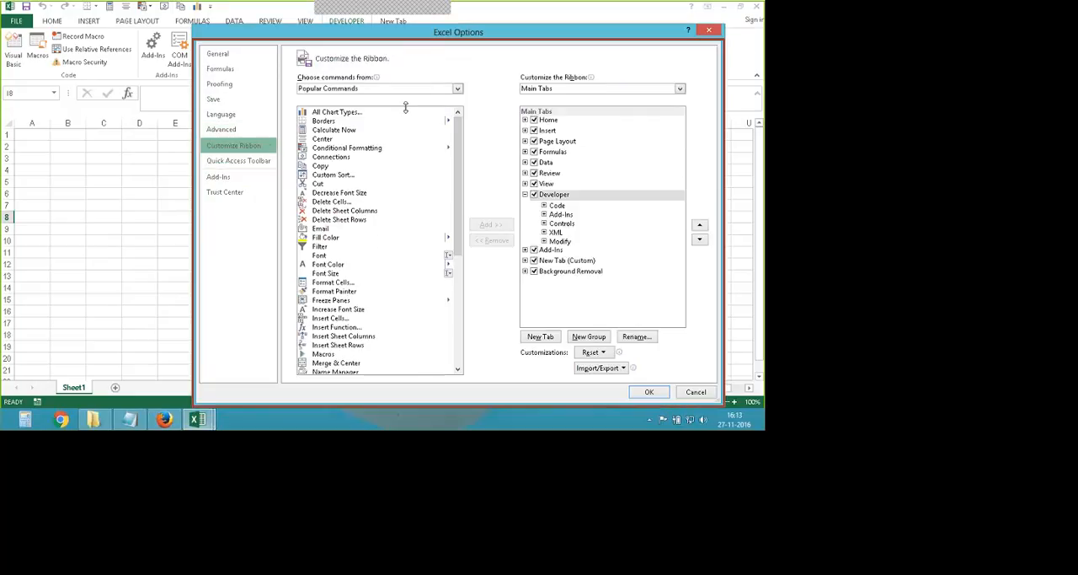
left_click_drag(405, 107, 402, 126)
left_click_drag(394, 134, 208, 101)
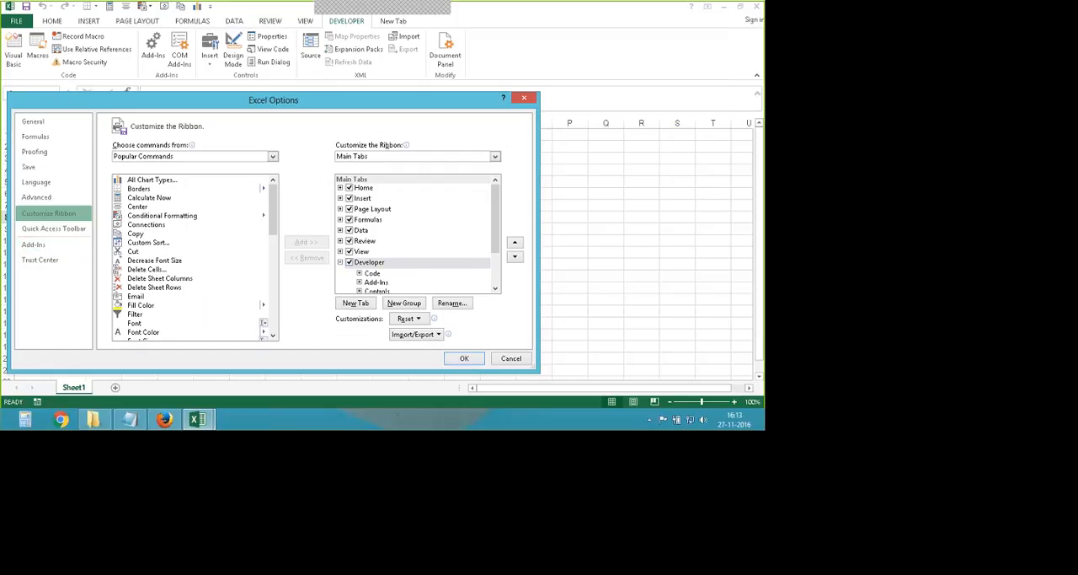
left_click(463, 358)
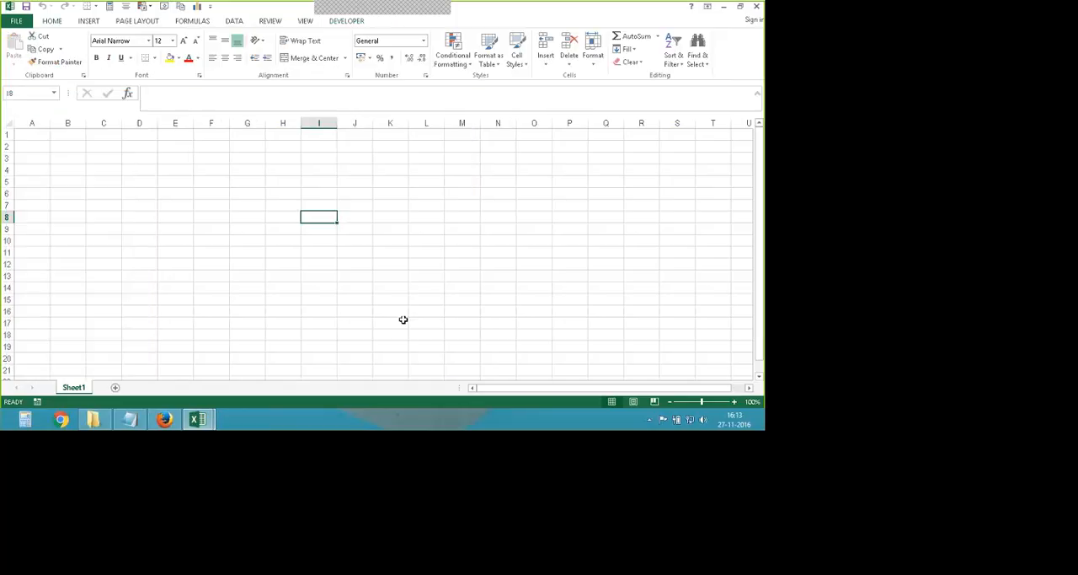
- Select cell J13 and enable the Developer tab among the main tabs in the ribbon customization options
left_click(348, 279)
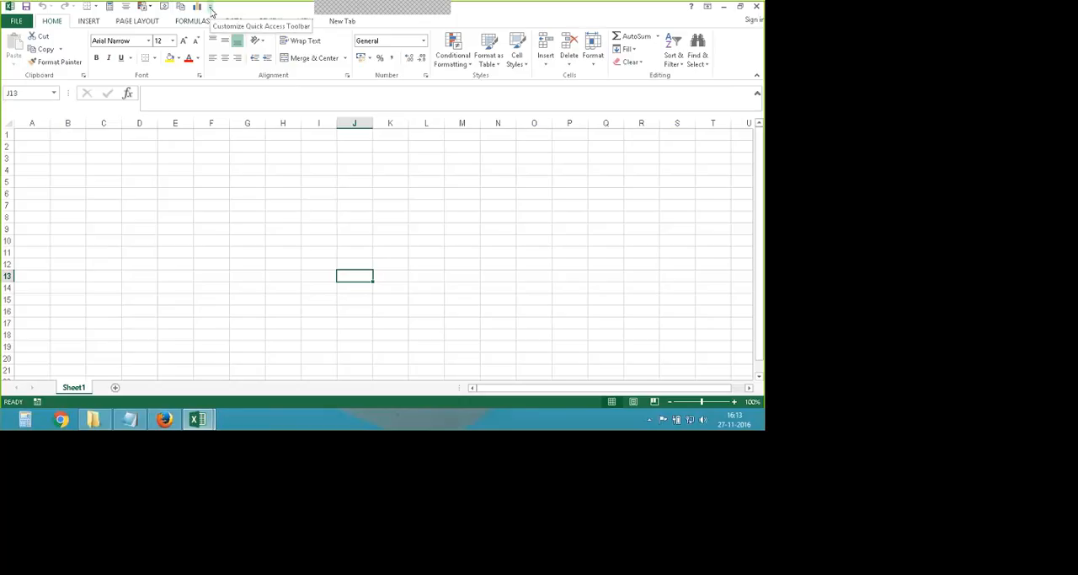
left_click(15, 22)
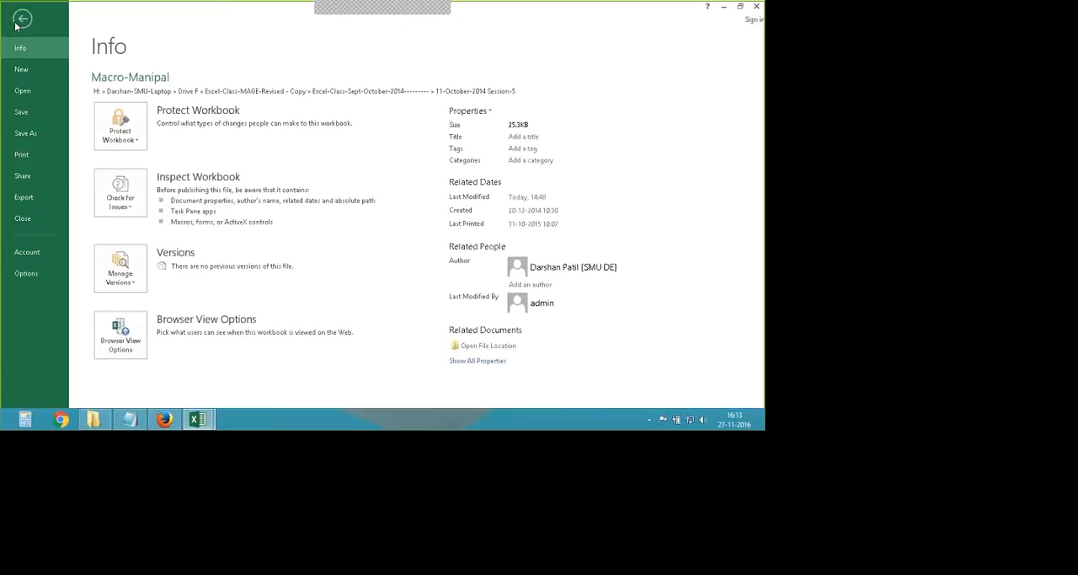
left_click(35, 275)
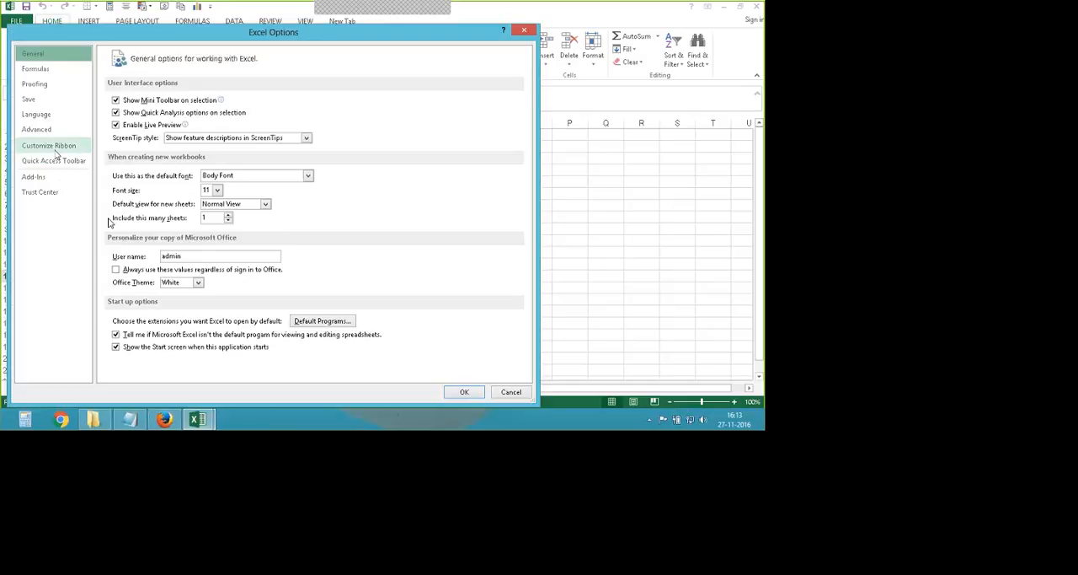
left_click(59, 146)
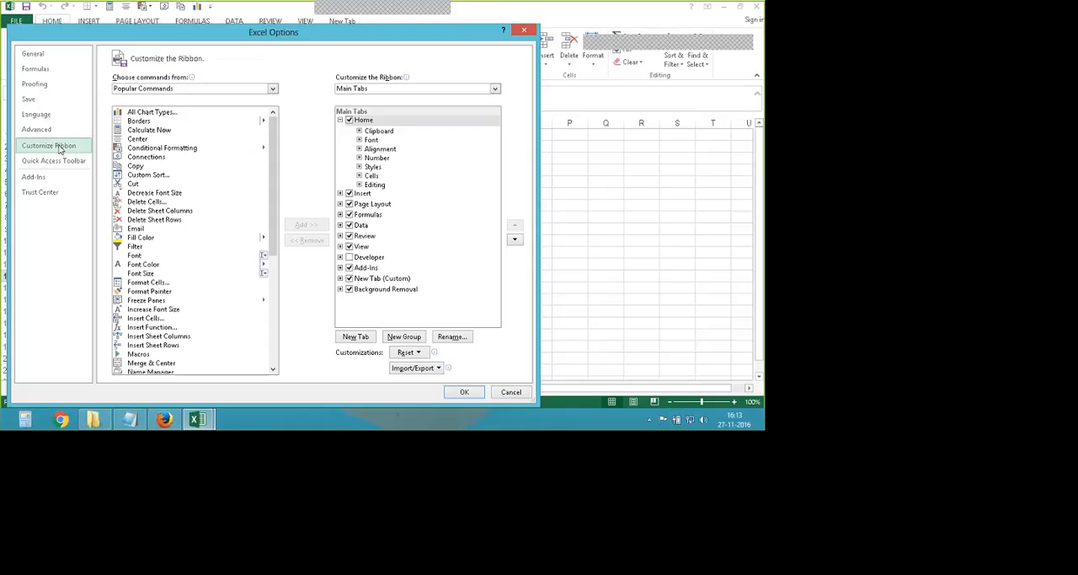
left_click_drag(120, 33, 164, 88)
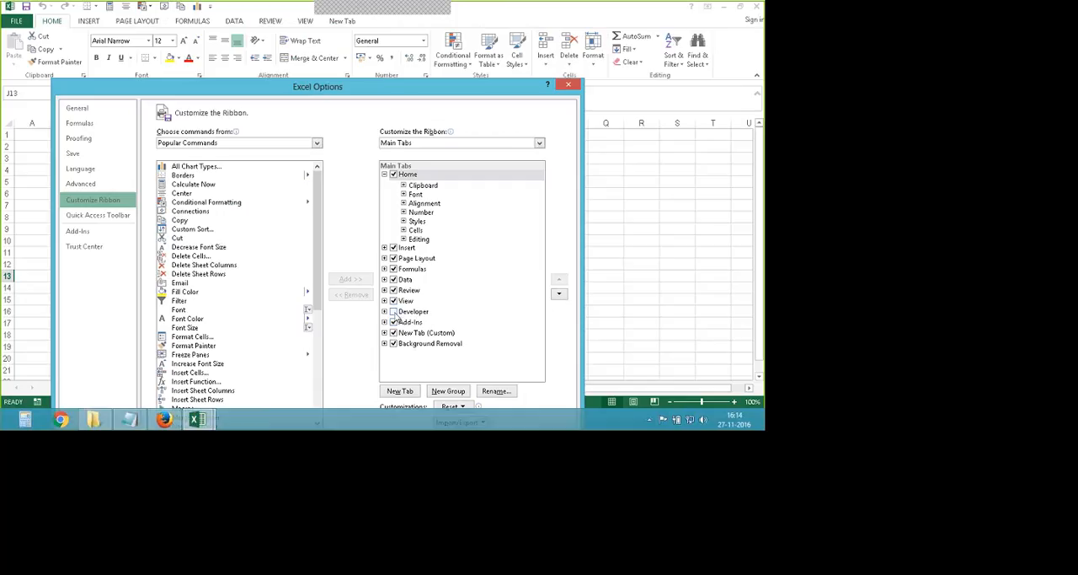
left_click(393, 312)
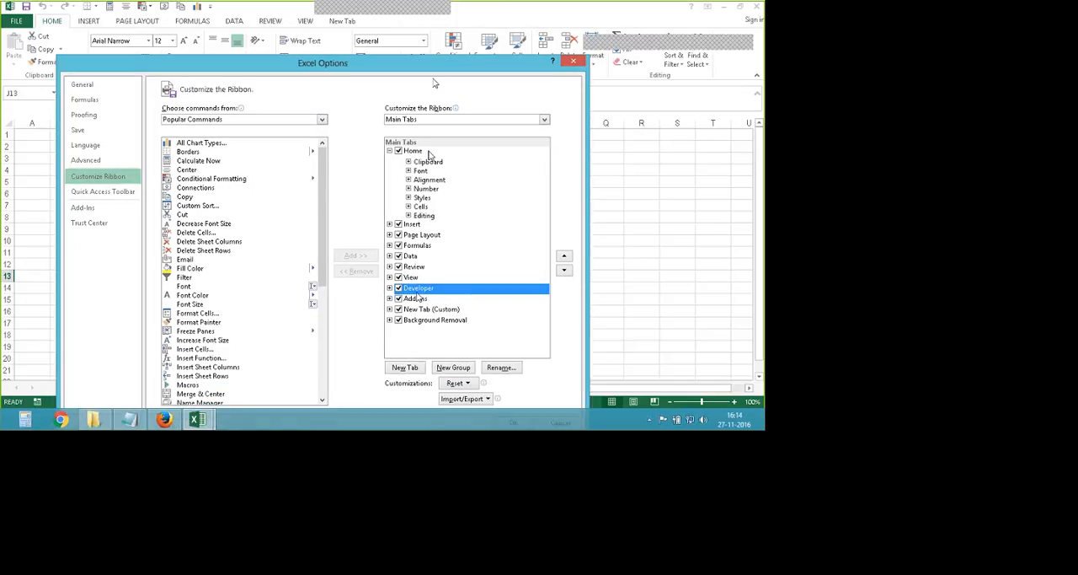
left_click_drag(433, 64, 433, 28)
left_click(513, 387)
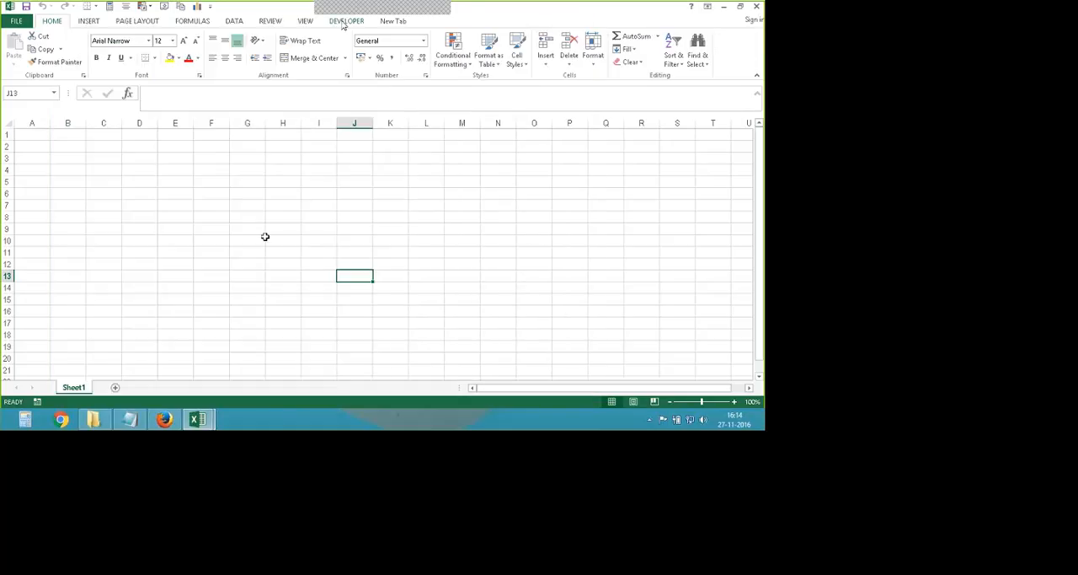
- Look at the Developer commands, the Visual Basic editor and the Macro dialog, closing each window without changes
left_click(354, 23)
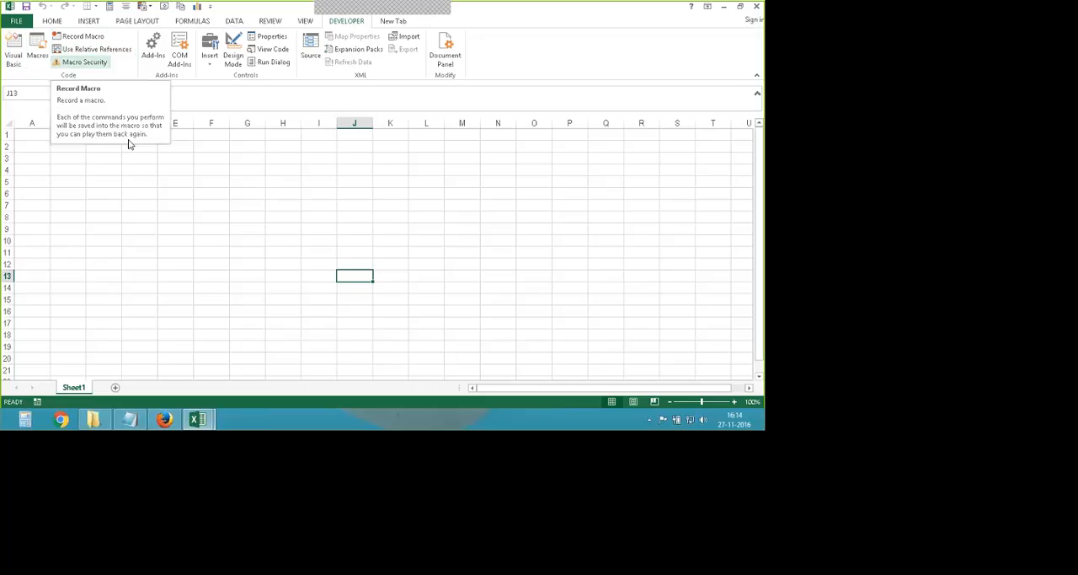
left_click(10, 53)
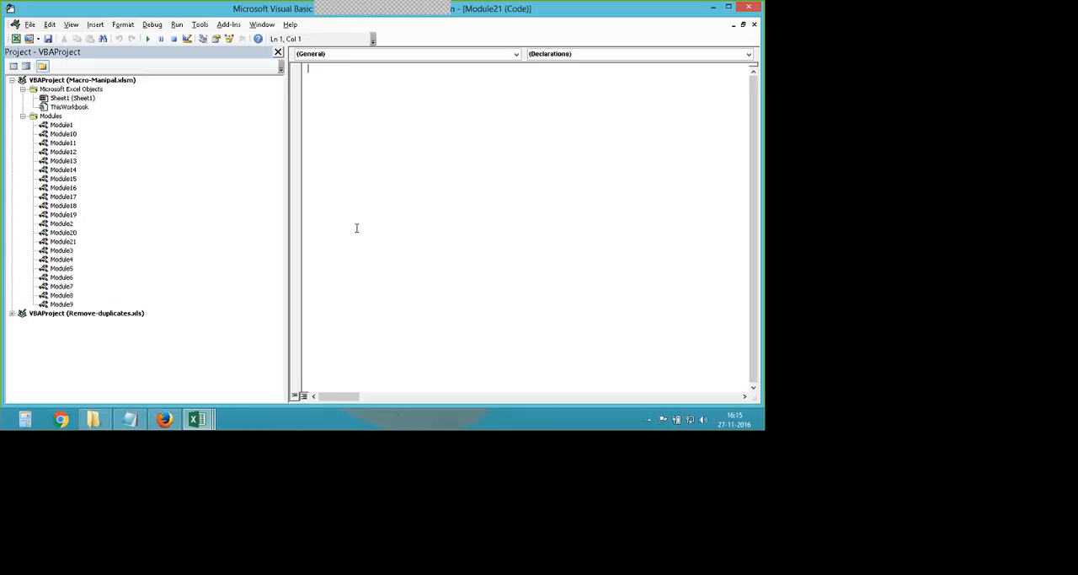
left_click(750, 8)
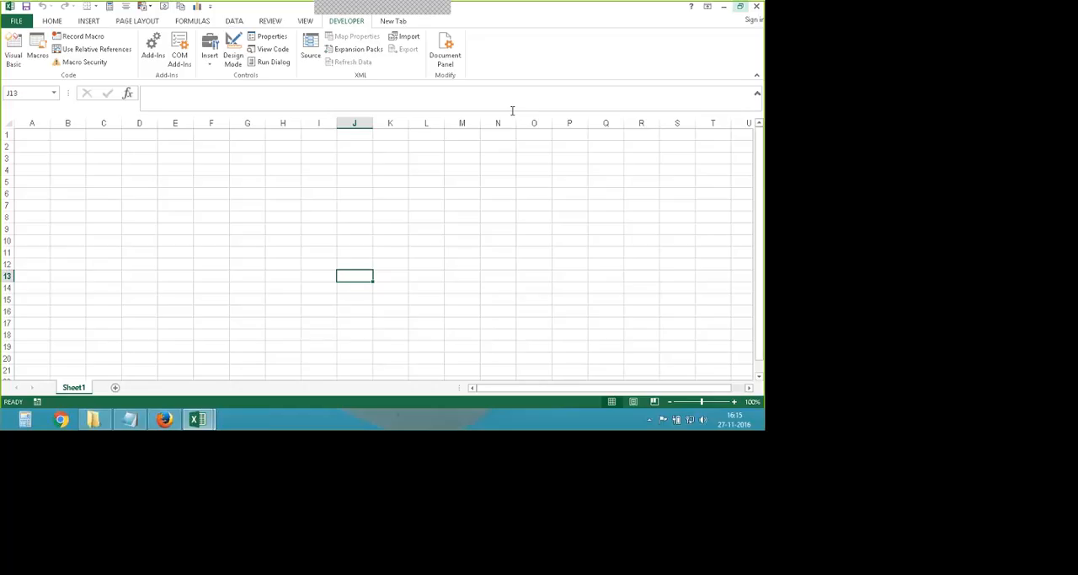
left_click(32, 66)
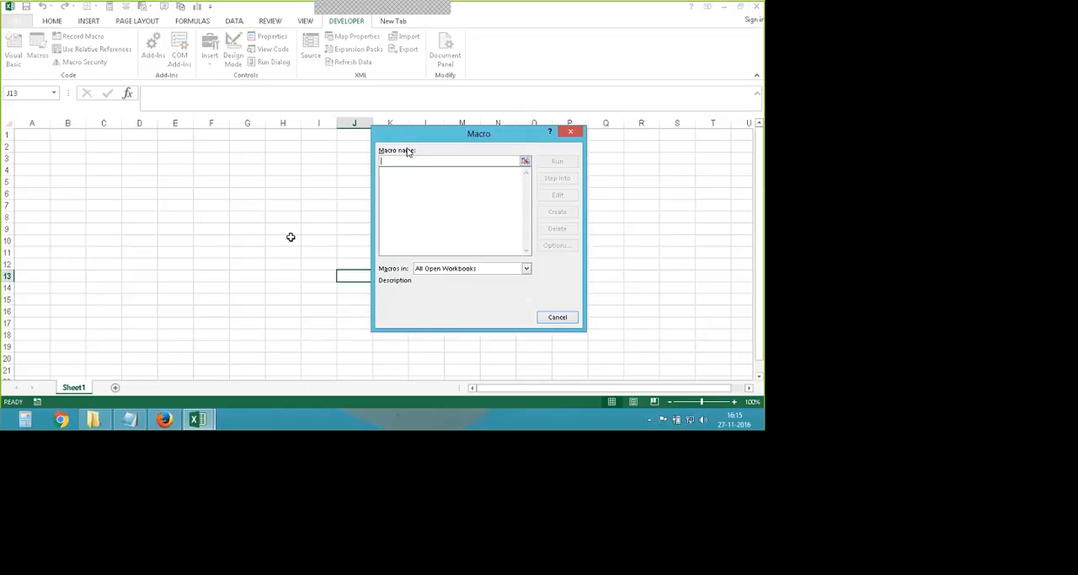
left_click_drag(410, 151, 302, 150)
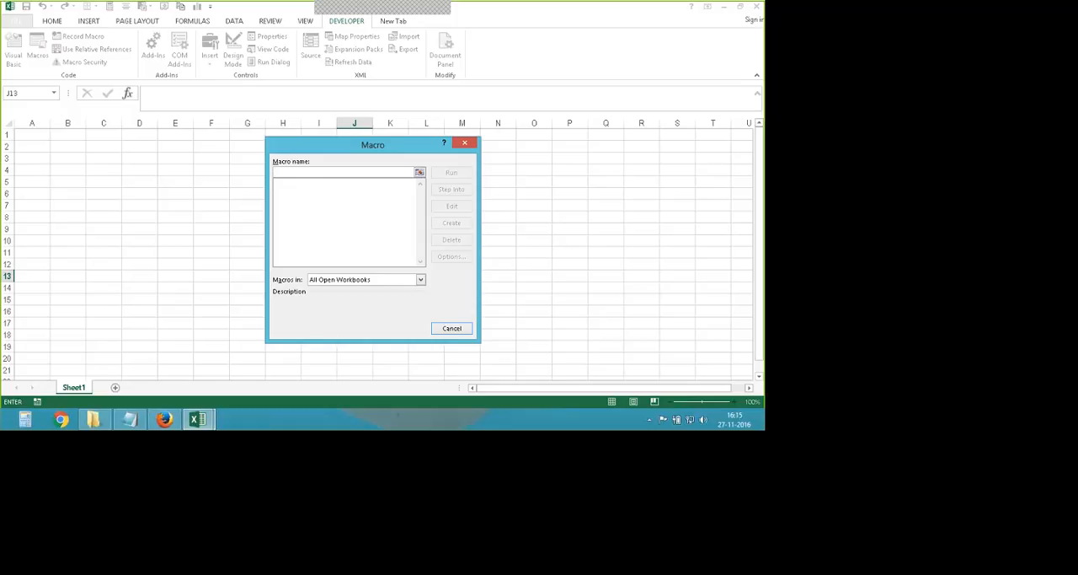
left_click(463, 143)
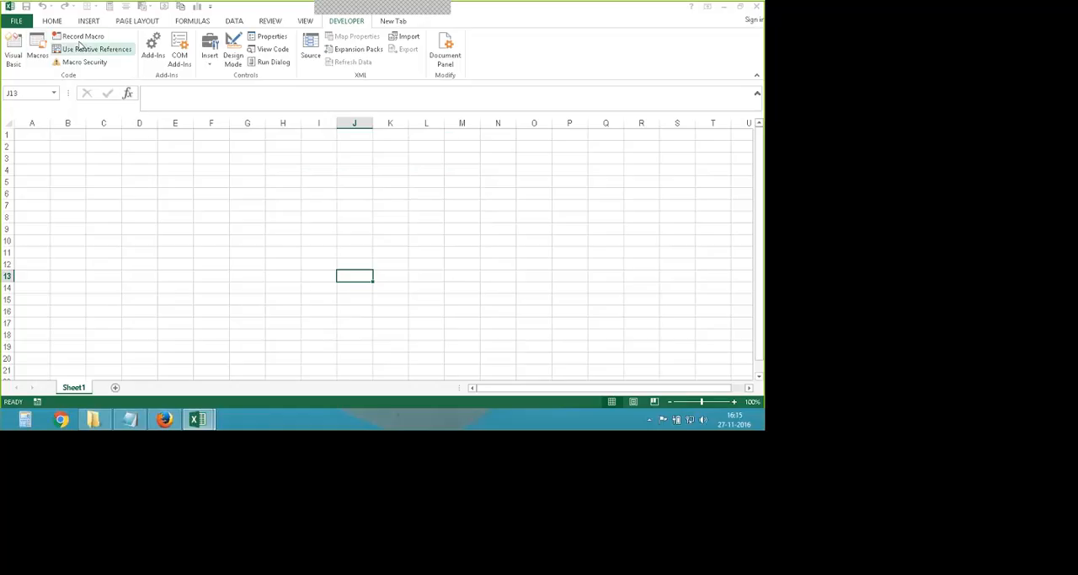
- Start setting up a new macro recording and try the macro name "list of names"
left_click(82, 38)
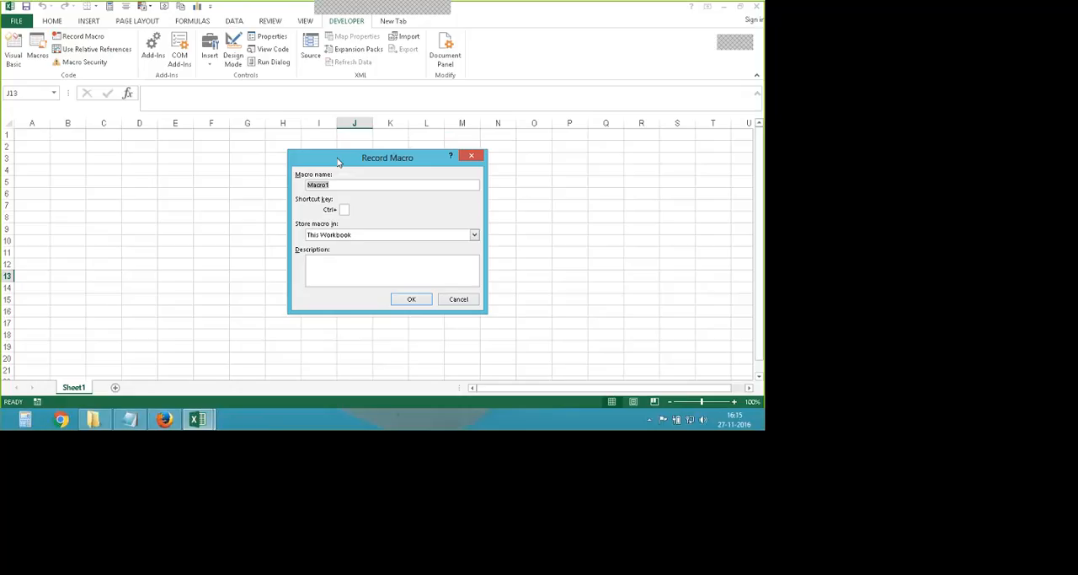
type("list")
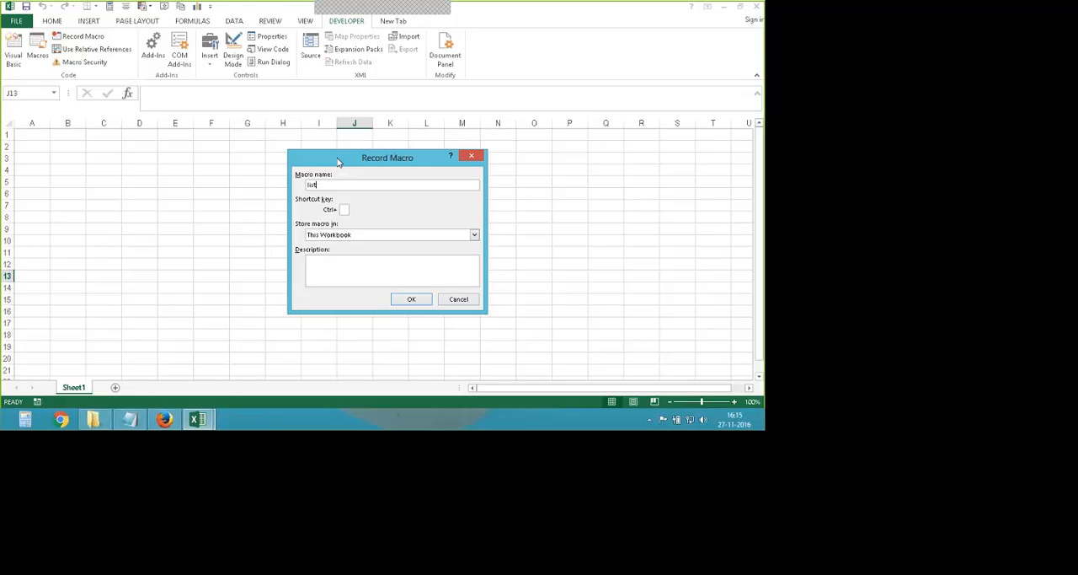
type("ofna")
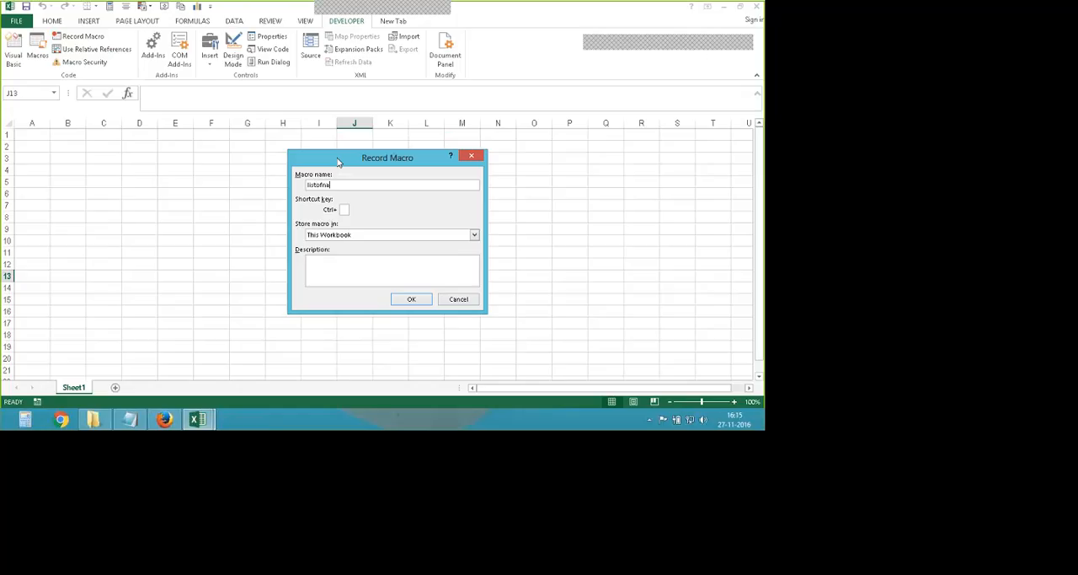
type("mes")
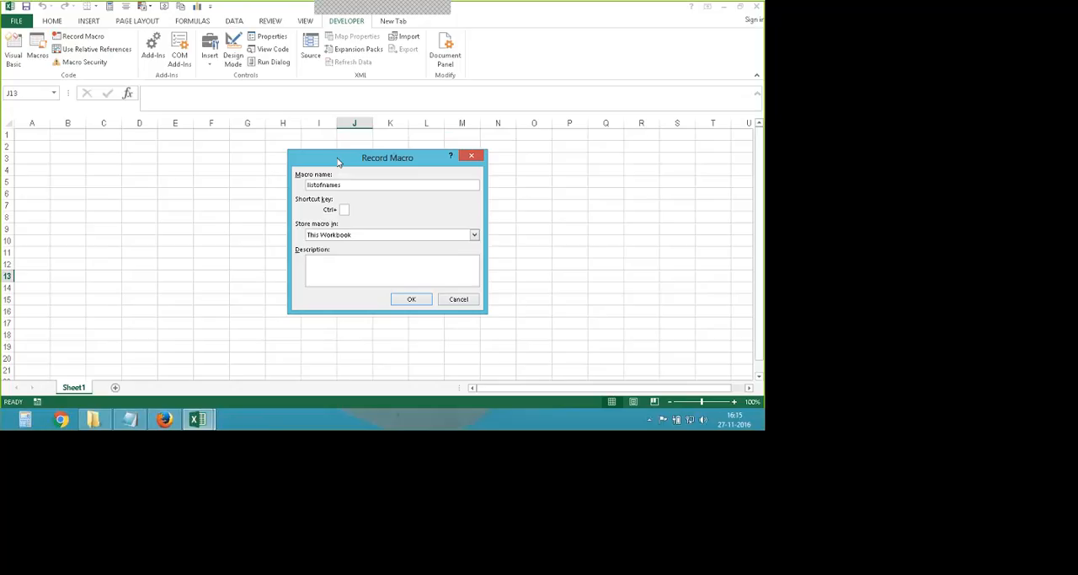
key("Right")
key("Right")
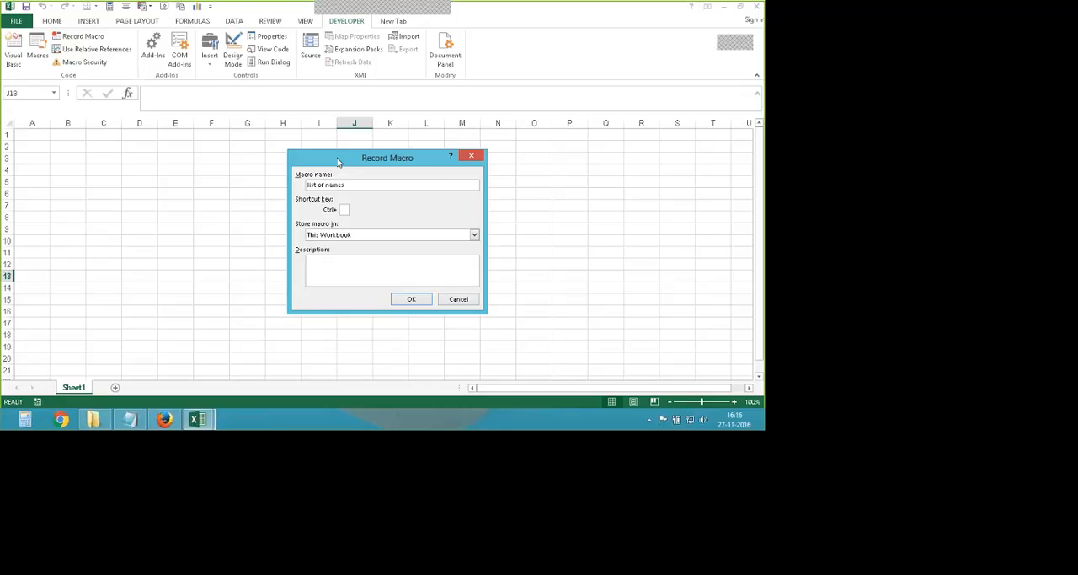
left_click(411, 298)
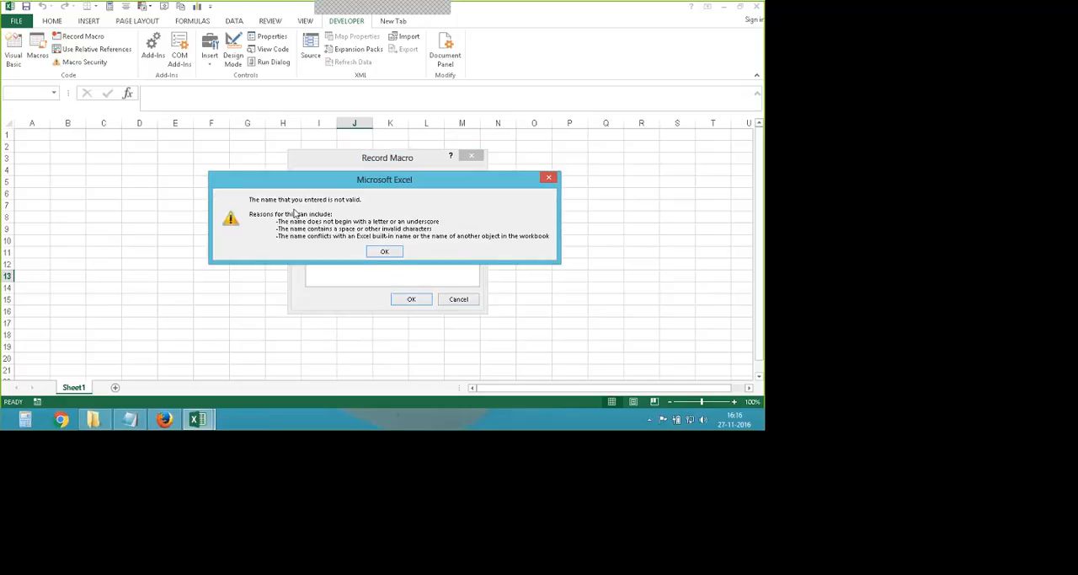
key("Return")
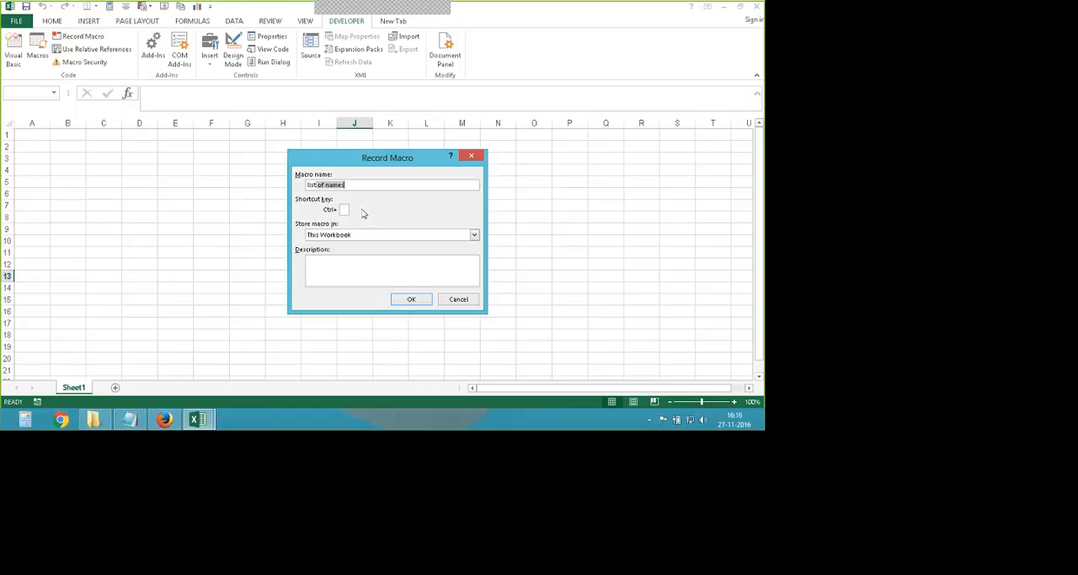
- Try to name the macro "Name list" in place of the rejected name
left_click(309, 188)
left_click_drag(308, 187, 251, 184)
type("Names_details")
key("BackSpace")
key("BackSpace")
key("BackSpace")
key("BackSpace")
key("BackSpace")
key("BackSpace")
key("BackSpace")
type("I")
key("Return")
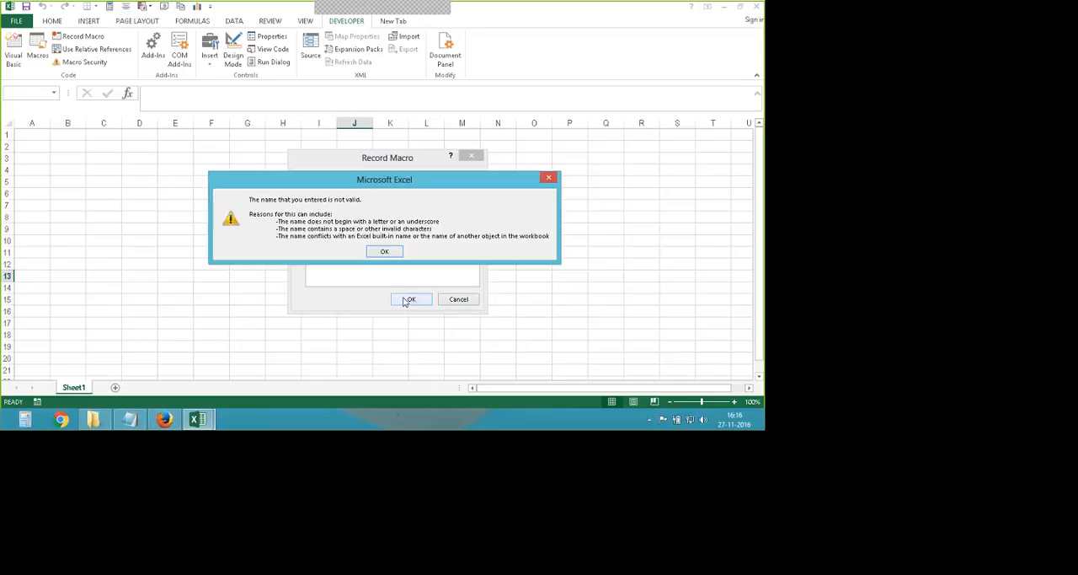
left_click(376, 252)
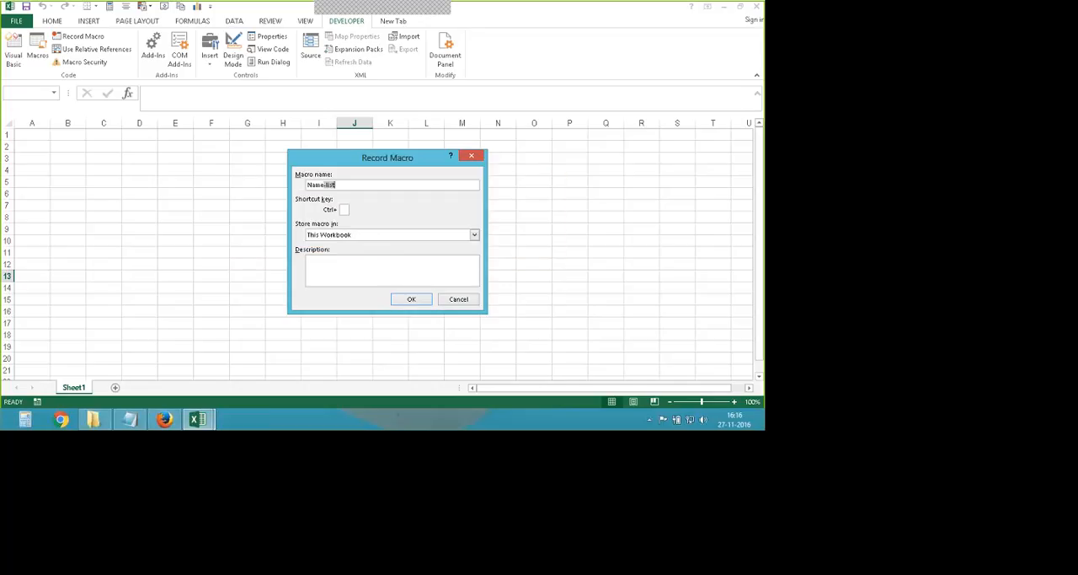
- Replace the macro name with the single word "Names"
left_click(347, 182)
key("BackSpace")
key("BackSpace")
key("BackSpace")
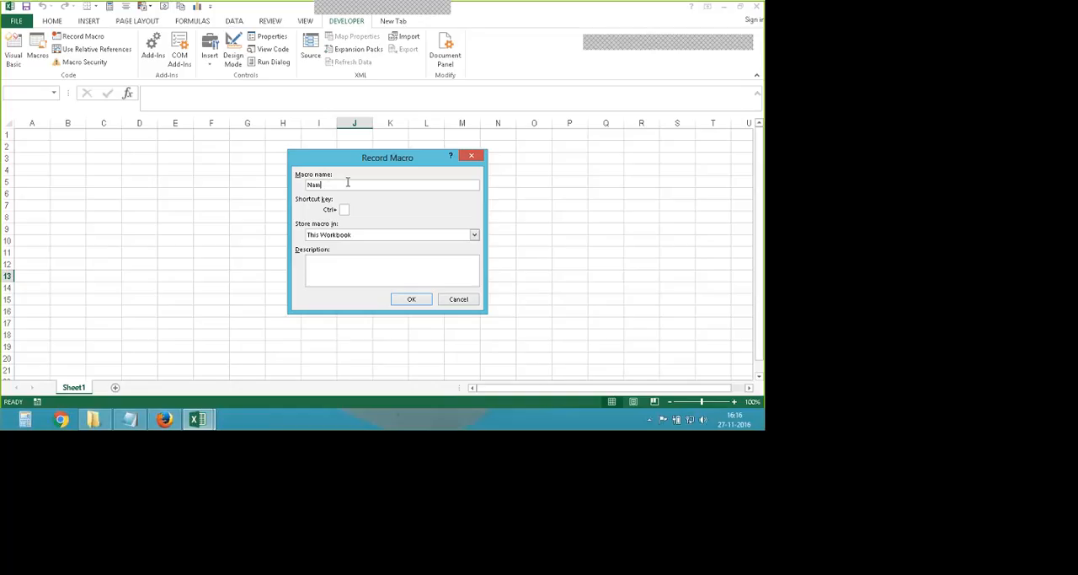
key("BackSpace")
key("BackSpace")
key("BackSpace")
type("List")
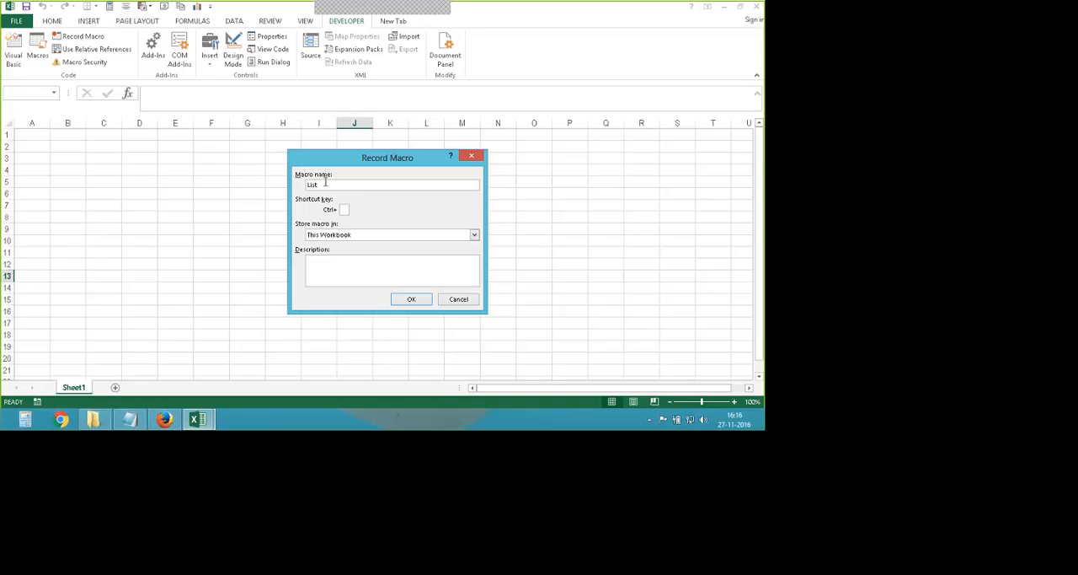
key("BackSpace")
key("BackSpace")
key("BackSpace")
key("BackSpace")
type("Names")
left_click_drag(343, 157, 369, 157)
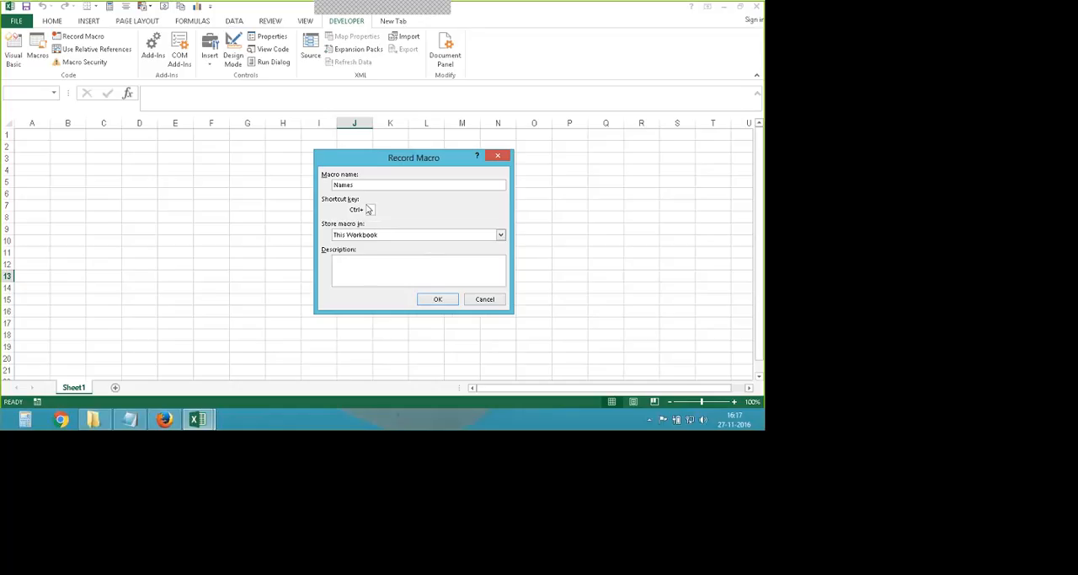
- Assign Ctrl+Shift+N as the shortcut key for the Names macro
type("N")
key("BackSpace")
type("n")
key("BackSpace")
type("N")
key("BackSpace")
type("NN")
- Try New Workbook and Personal Macro Workbook as the macro's storage location, and return it to This Workbook
left_click(501, 235)
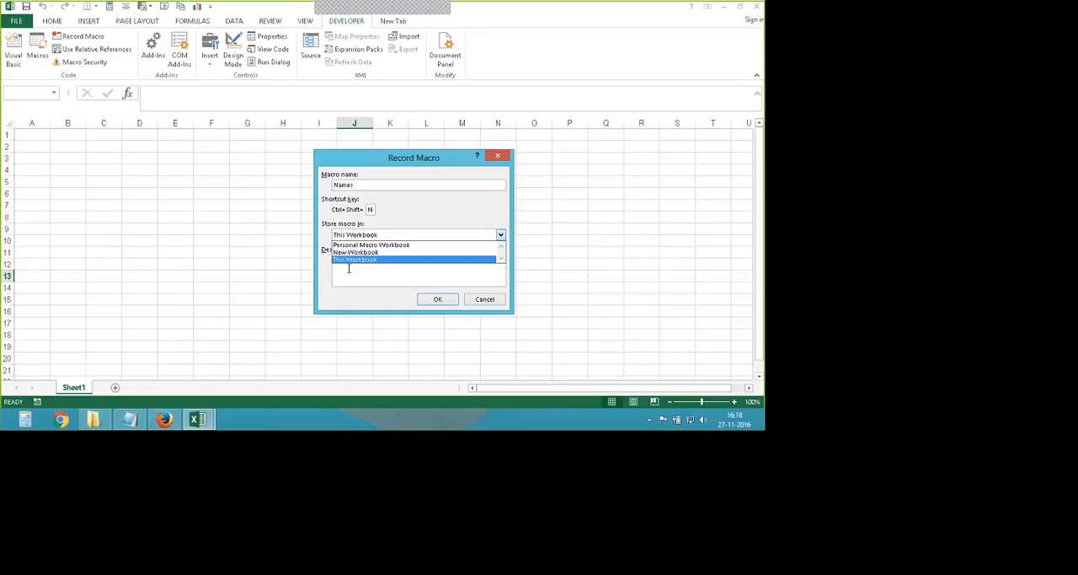
left_click(355, 252)
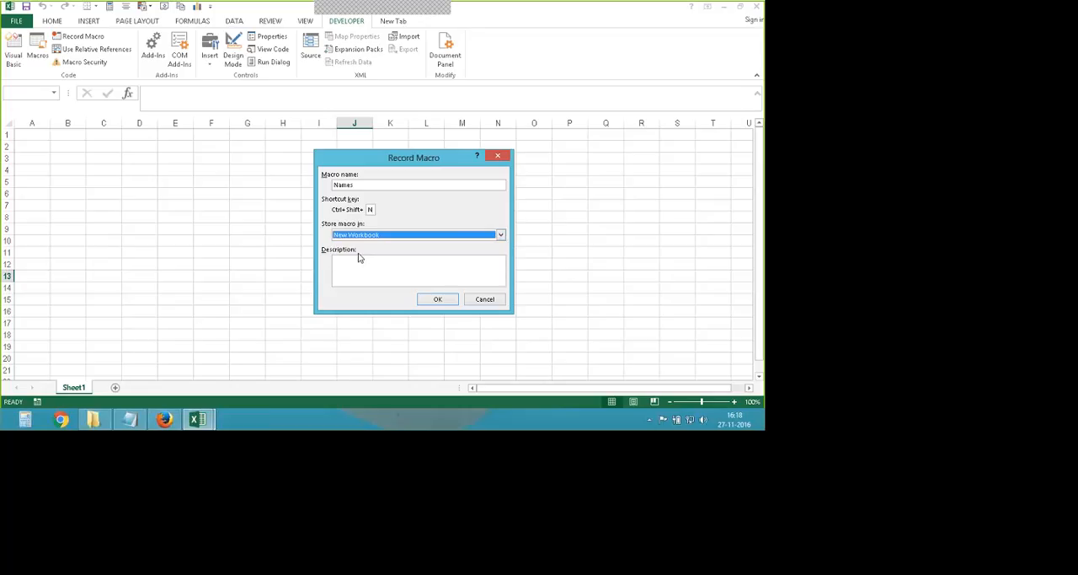
left_click(501, 235)
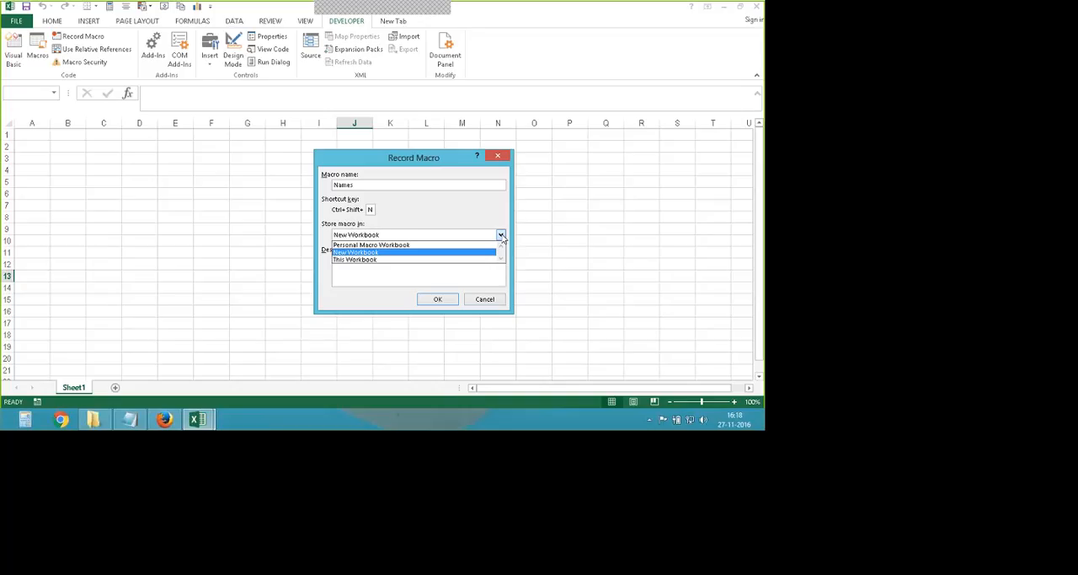
left_click(399, 259)
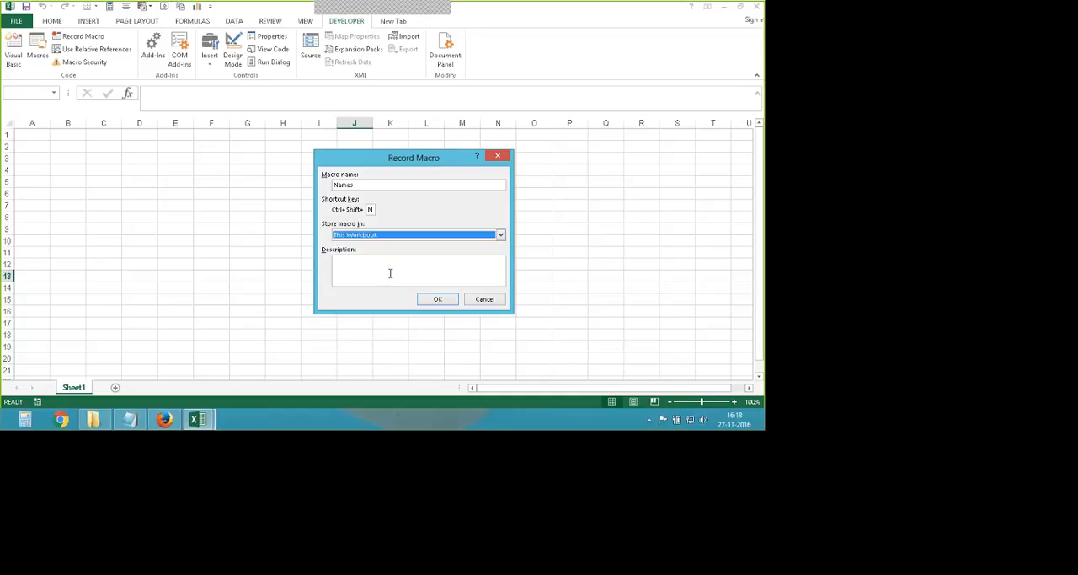
left_click(500, 236)
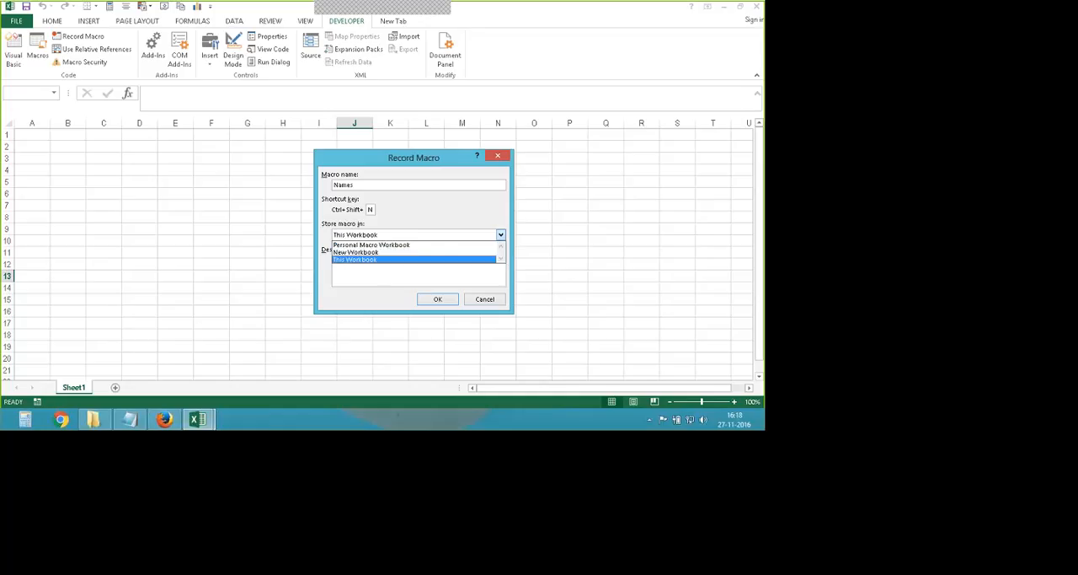
left_click(387, 244)
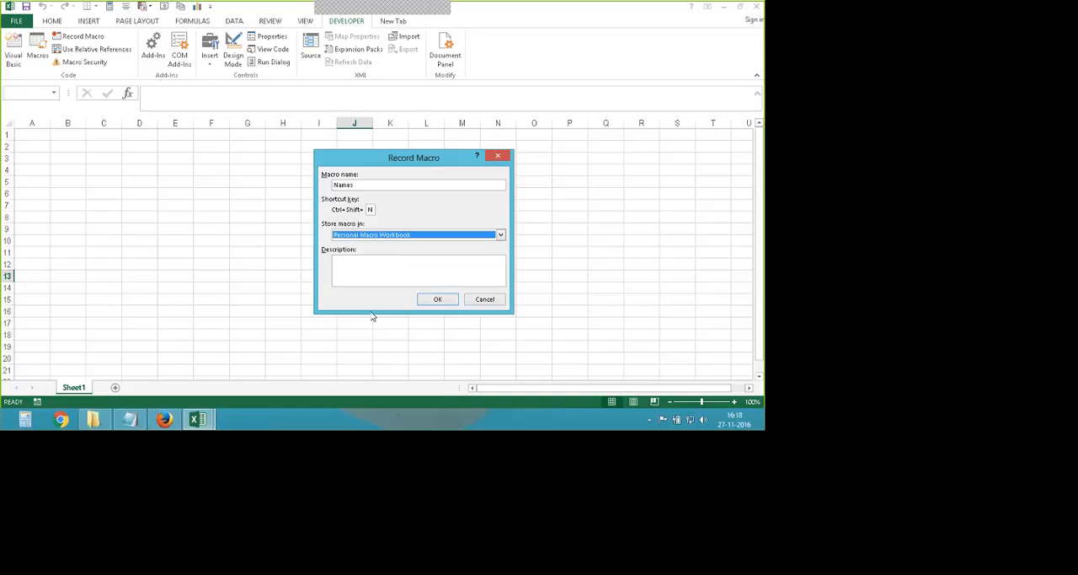
left_click(500, 234)
left_click(429, 260)
- Give the macro the description "This will provide the list of names." and begin recording
left_click(339, 259)
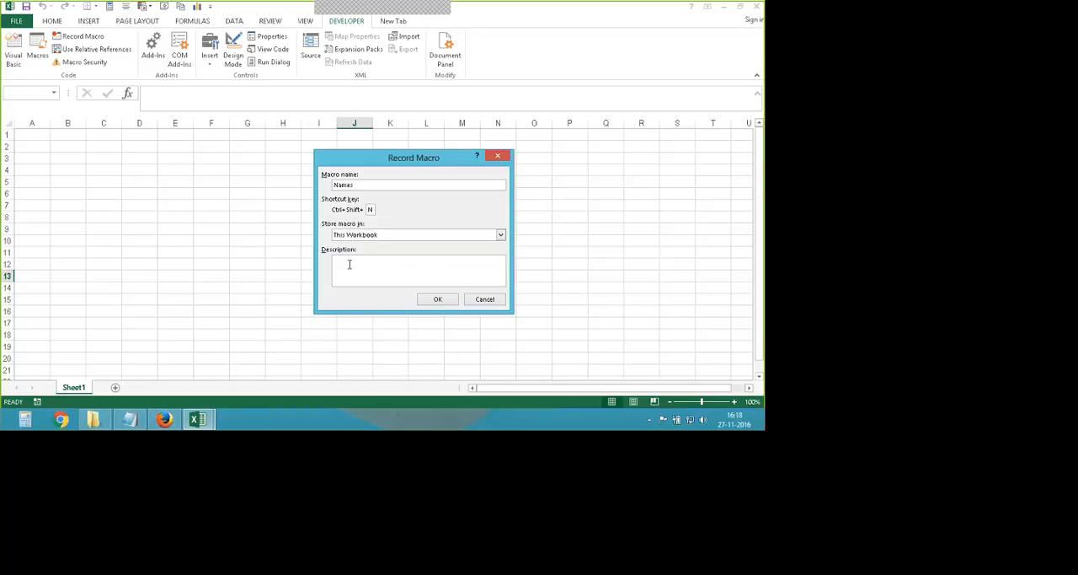
type("This will provide the list of na")
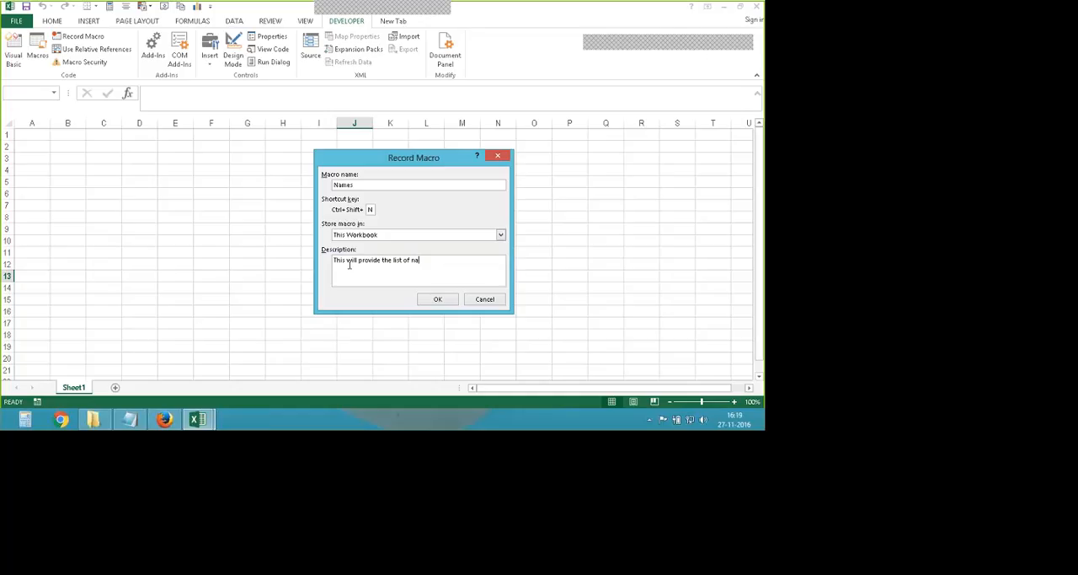
type("mes.")
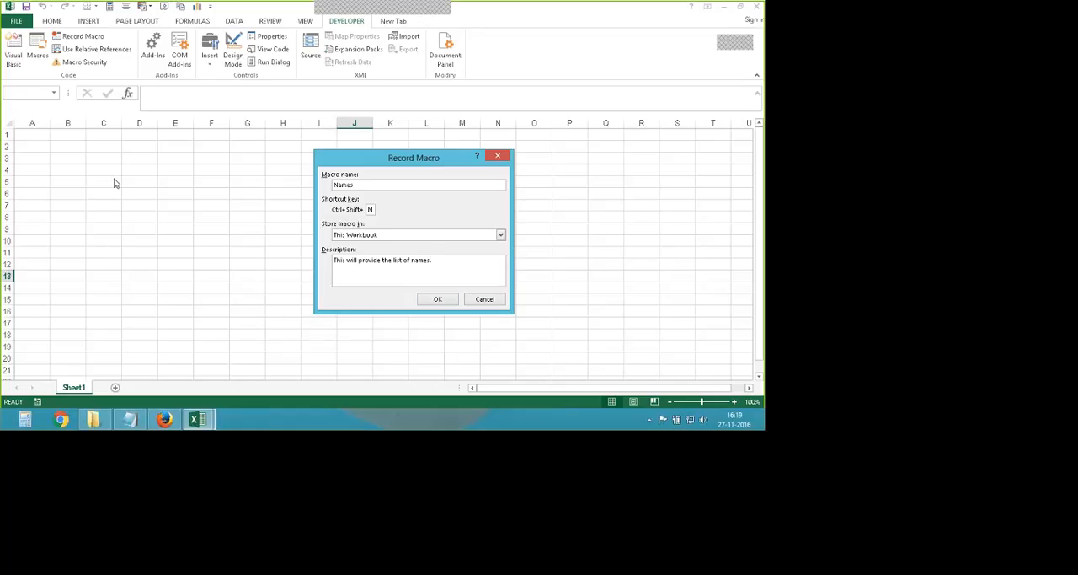
left_click(436, 299)
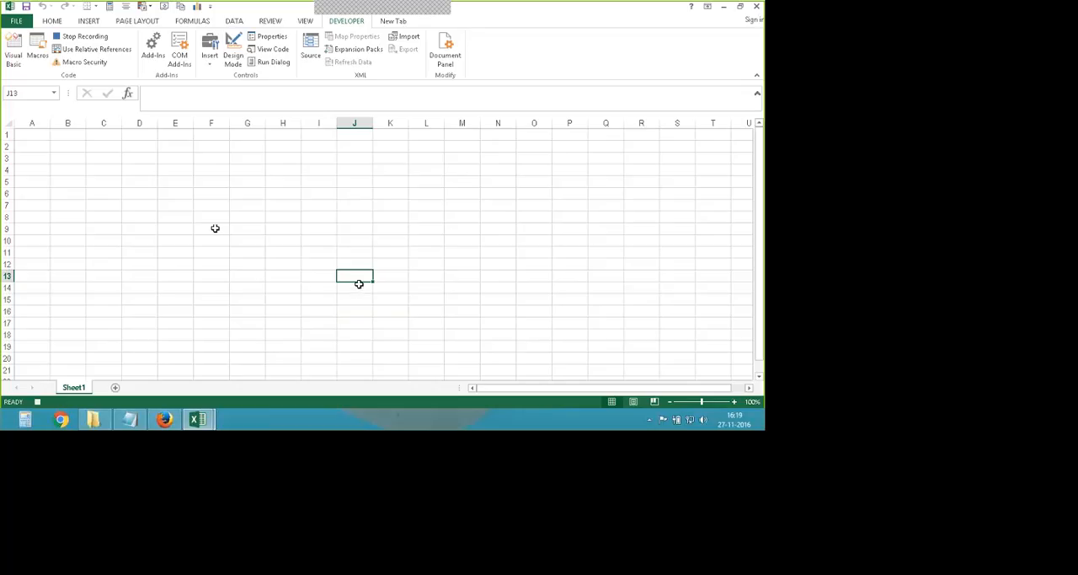
- Turn on relative references and enter five people's first names in cells J13 to J17
left_click(81, 53)
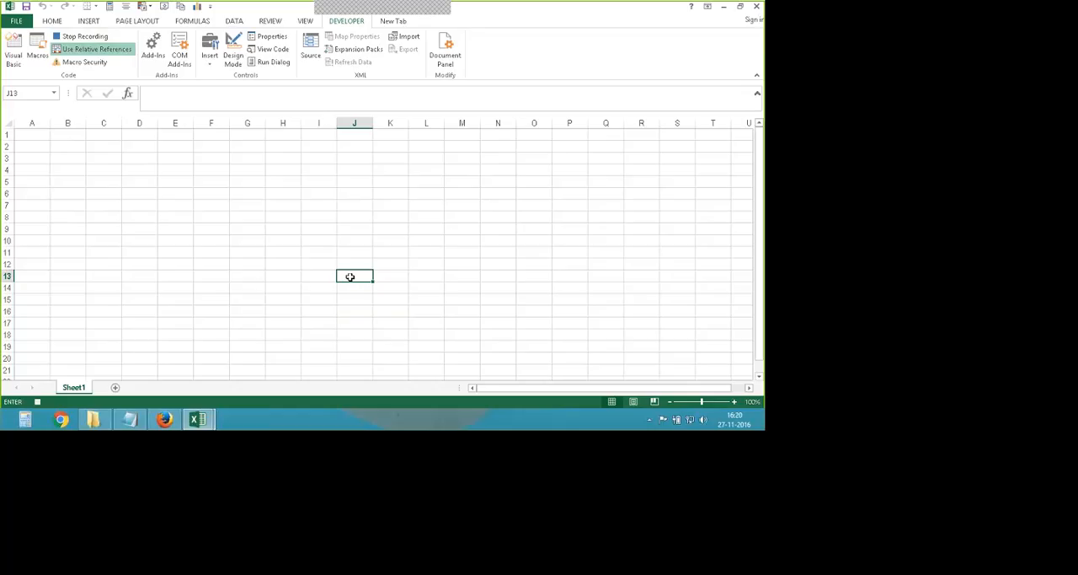
type("Haris")
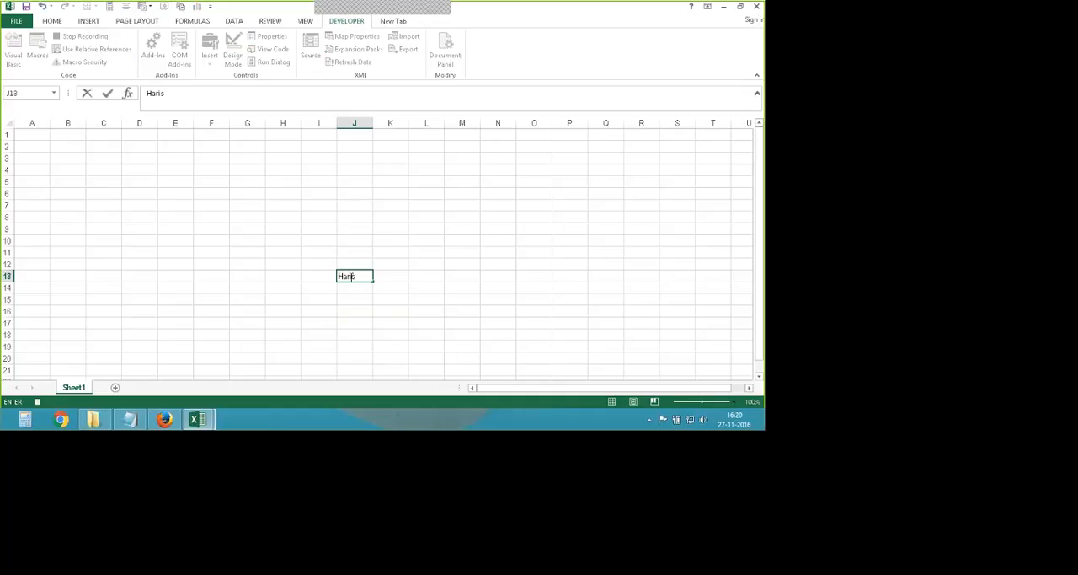
type("h")
key("Return")
type("Gi")
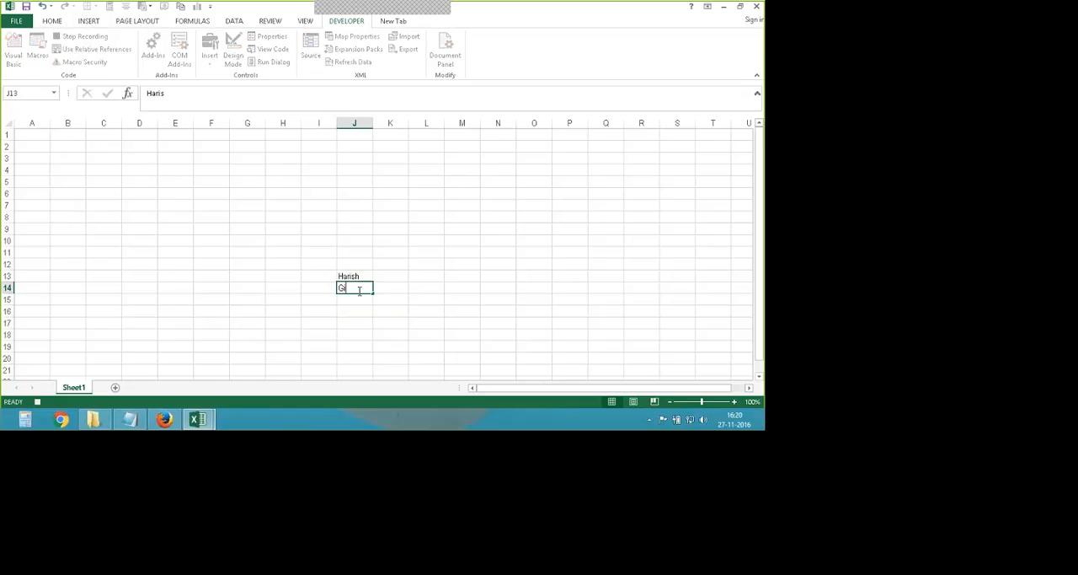
type("rish")
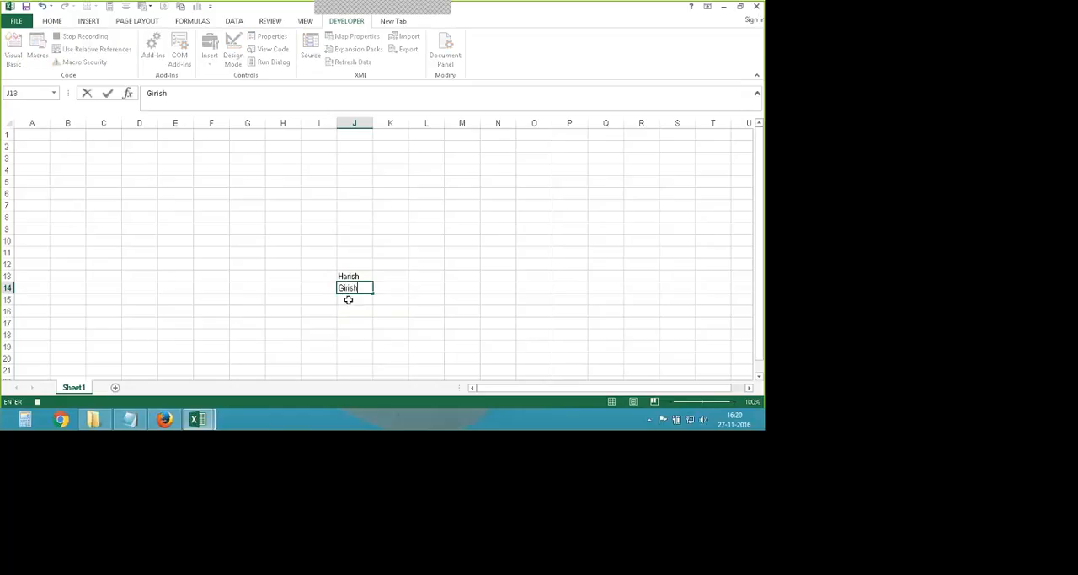
key("Return")
type("Mahe")
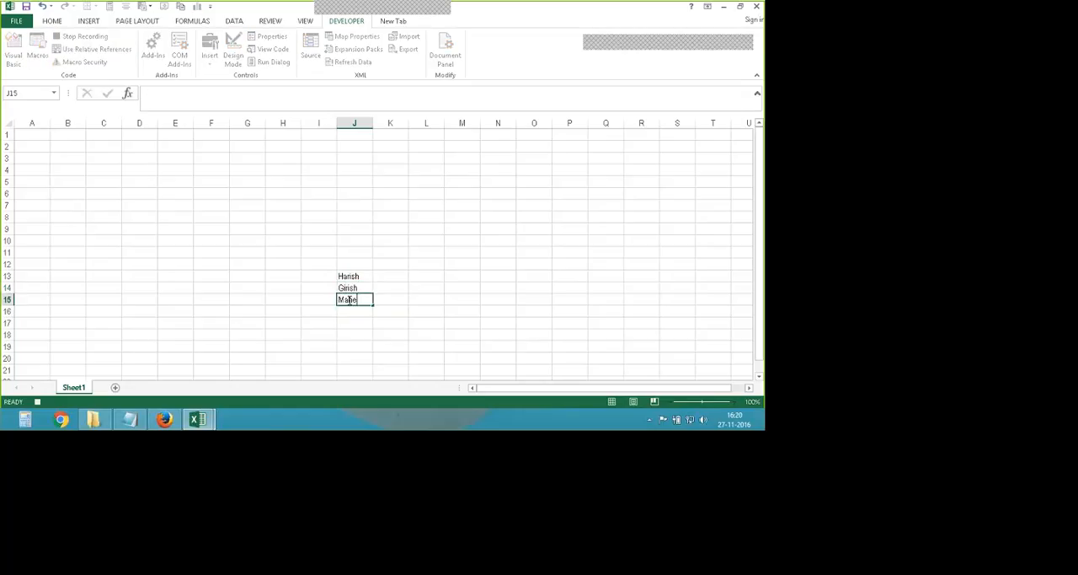
type("sh")
key("Return")
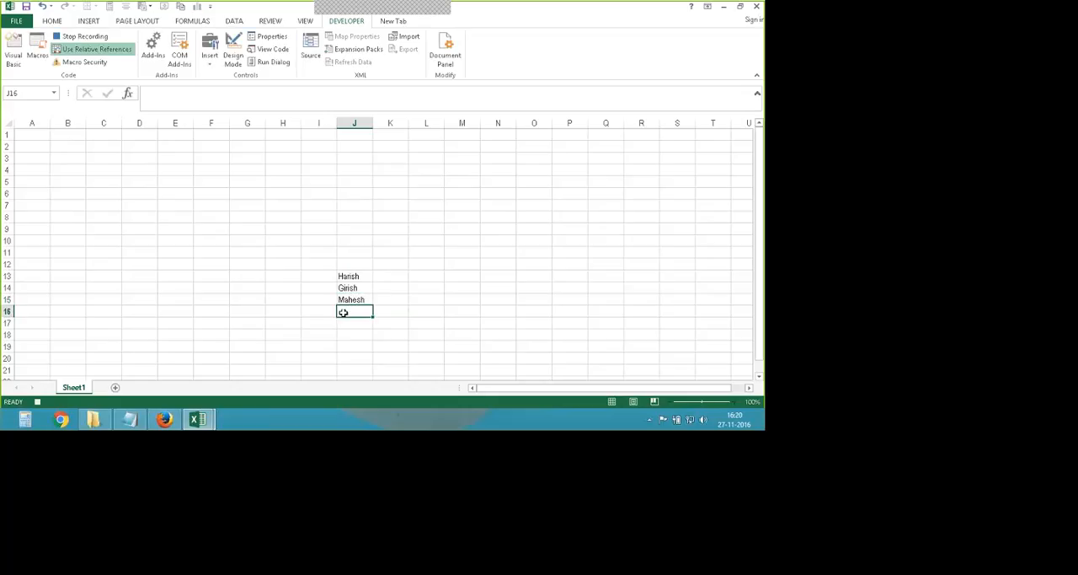
type("Lav")
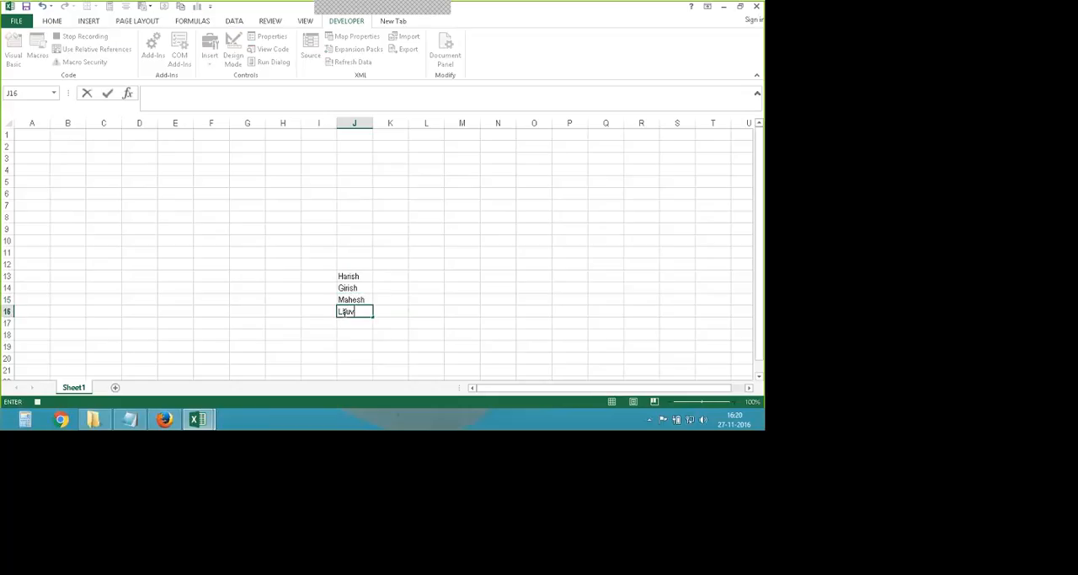
key("Return")
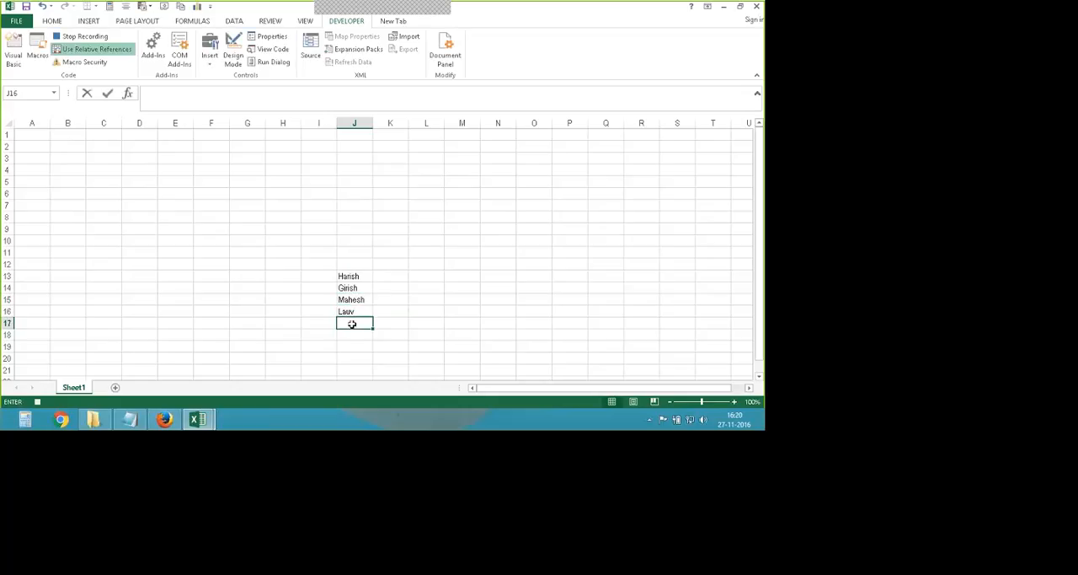
type("S")
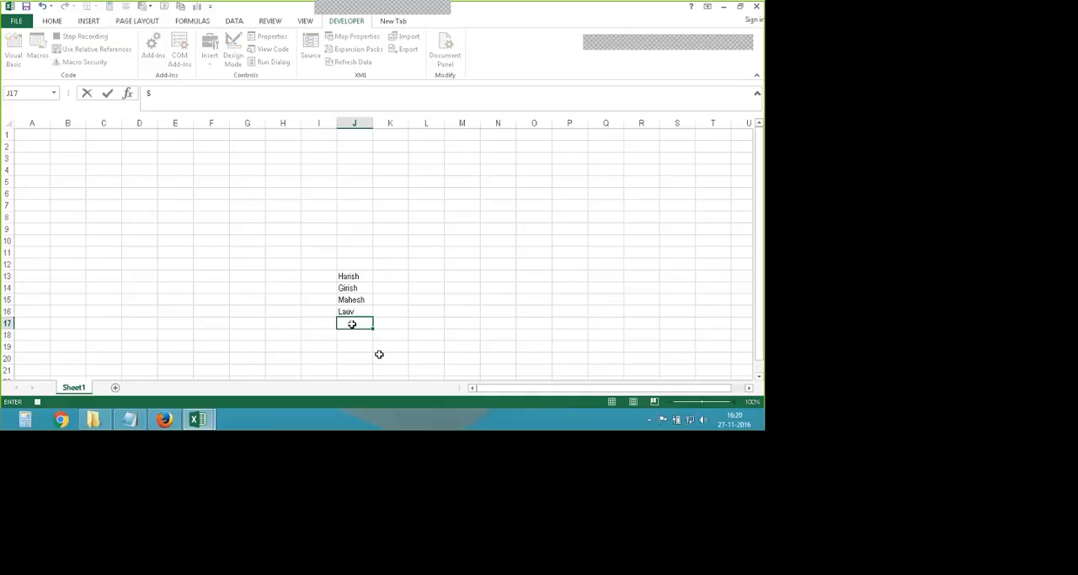
type("oma")
key("Return")
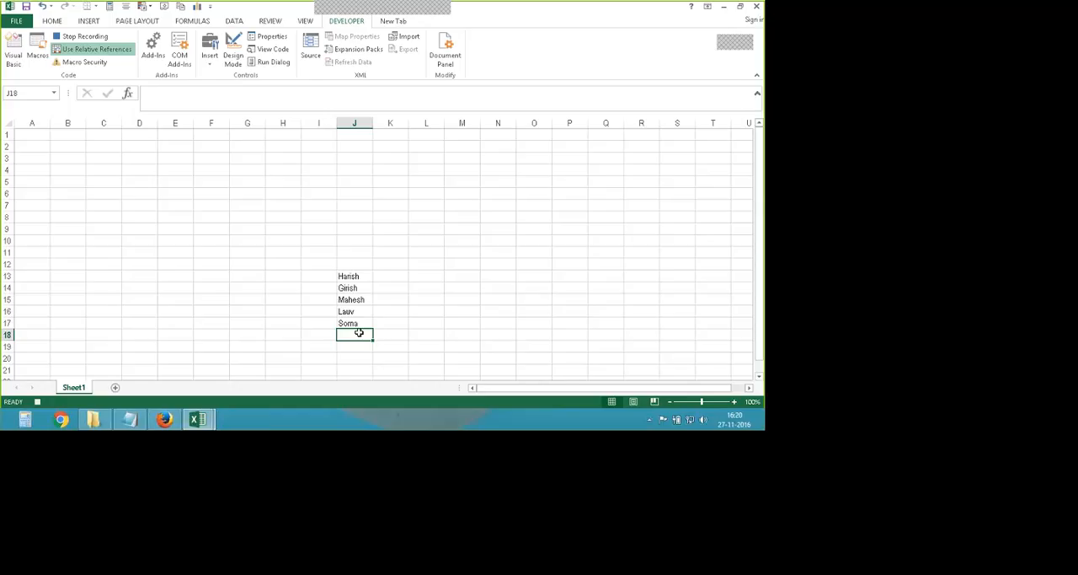
- Stop recording the macro and clear the contents of cells J13 to J19
left_click(87, 37)
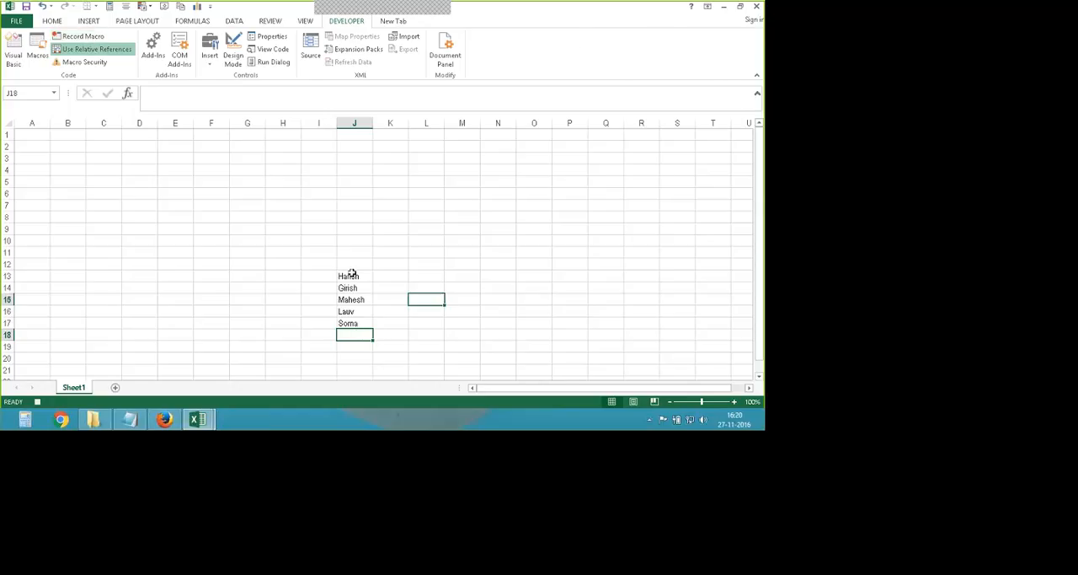
left_click_drag(351, 276, 350, 343)
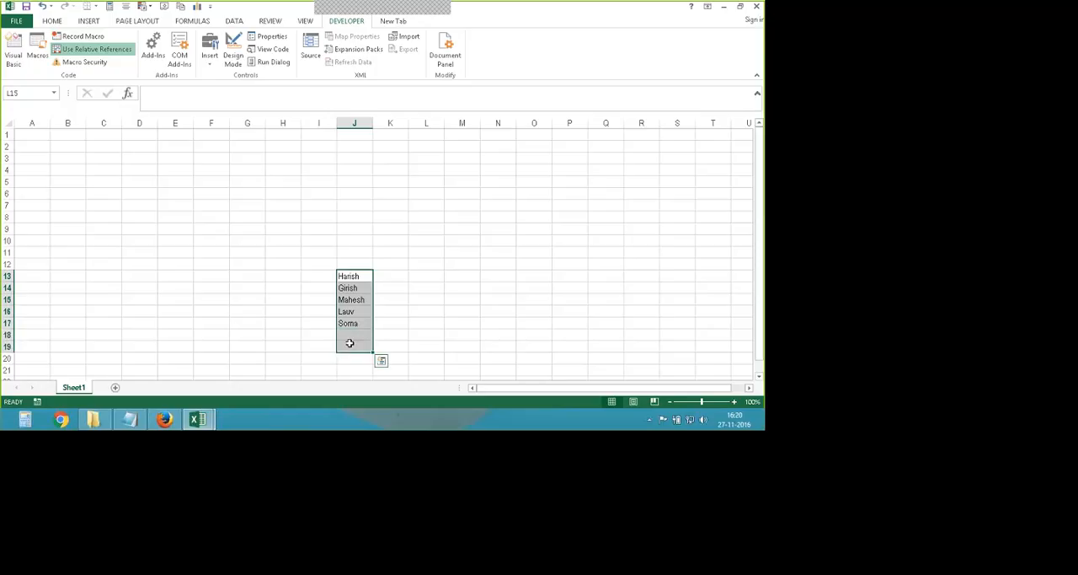
key("Delete")
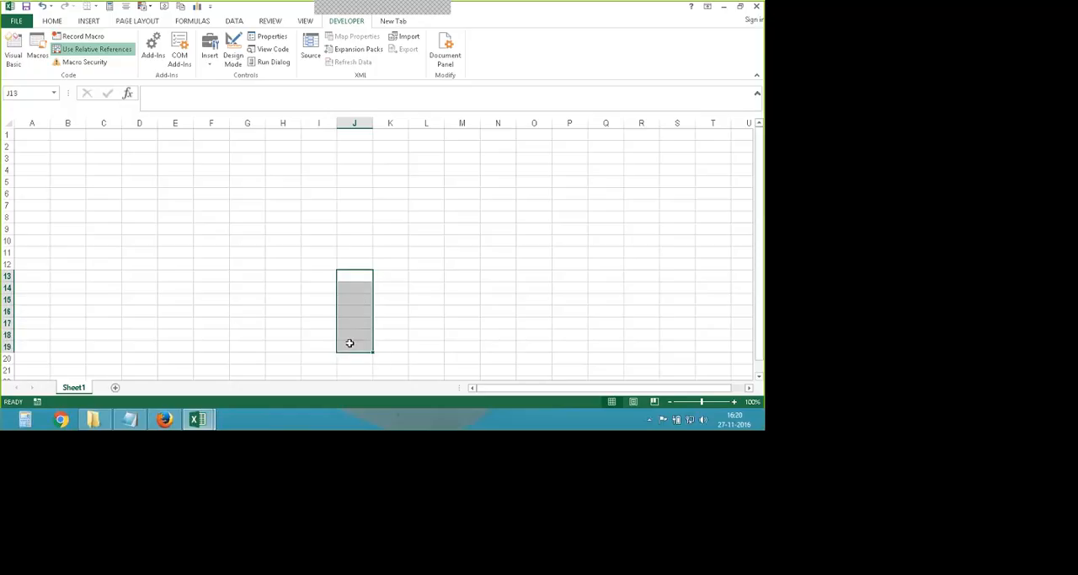
- Examine the recorded code of the Names macro in the Visual Basic editor and return to the worksheet
left_click(427, 299)
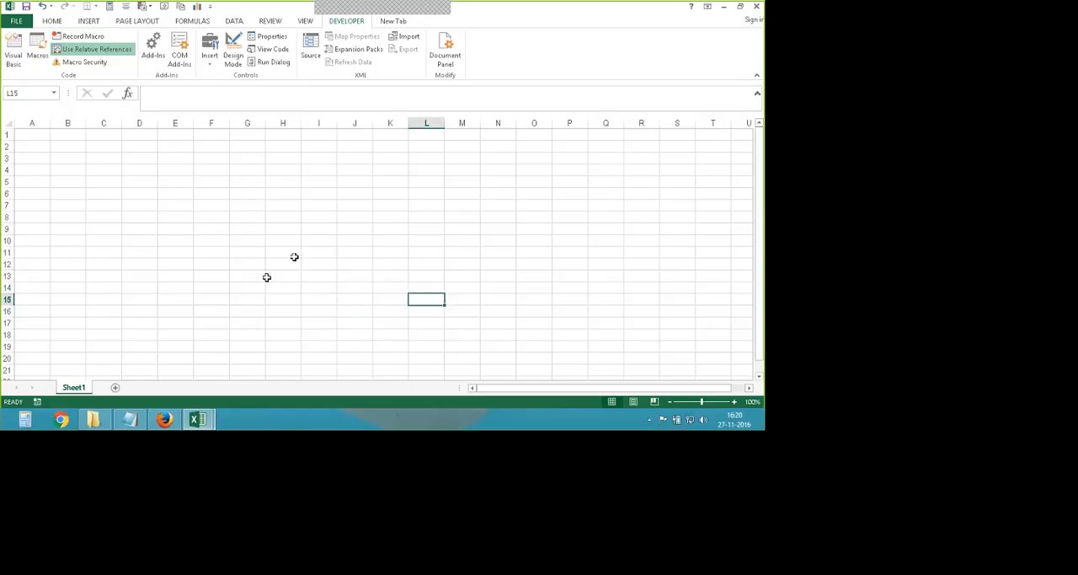
left_click(237, 263)
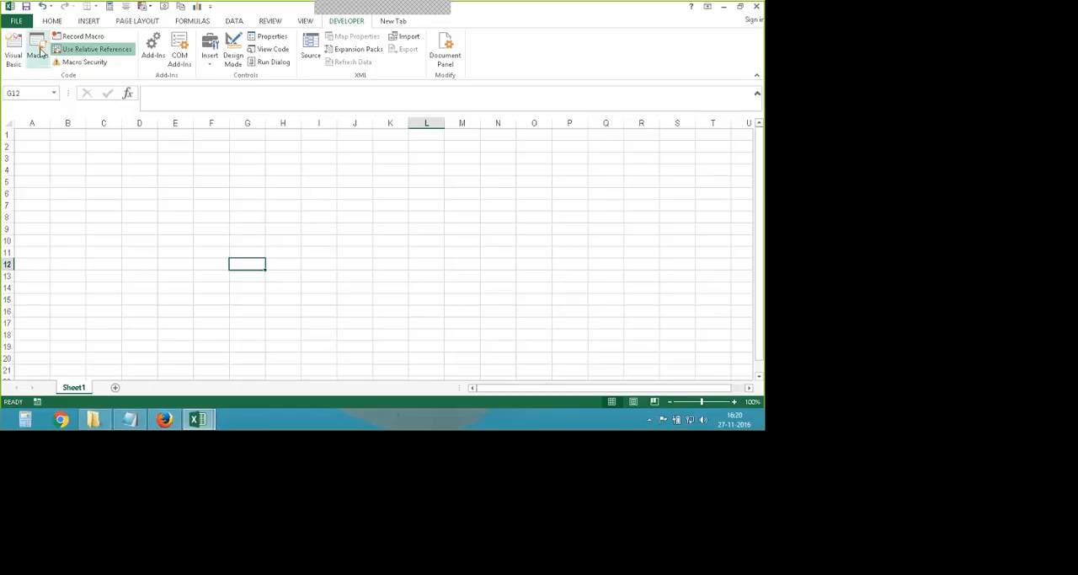
left_click(38, 52)
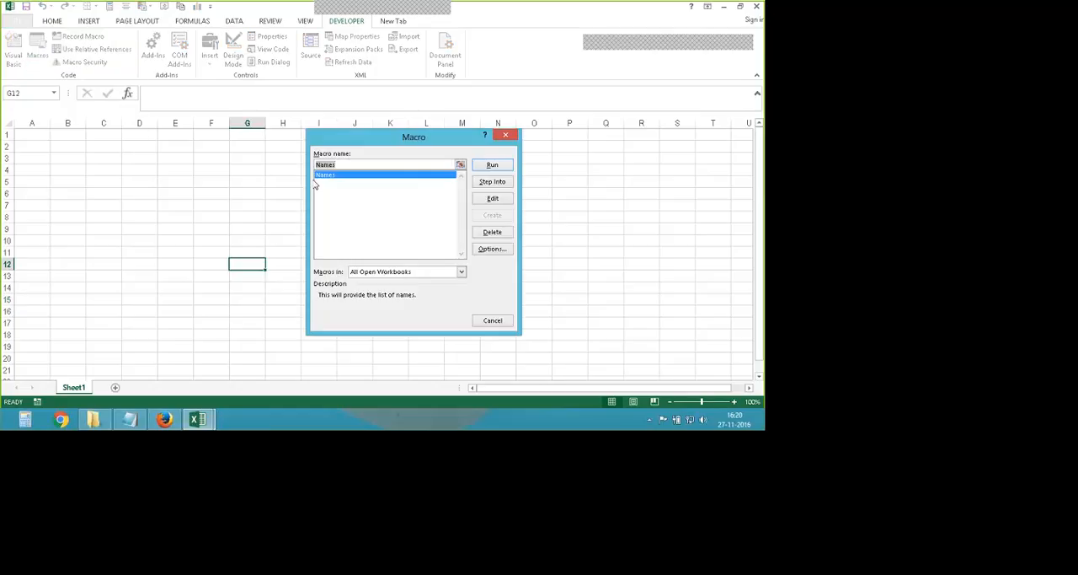
left_click(359, 220)
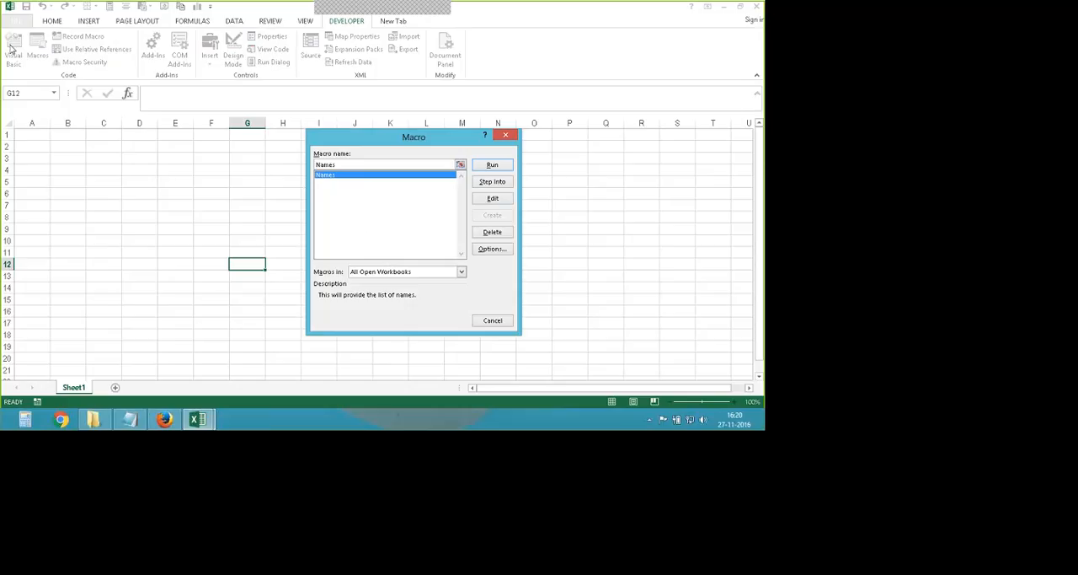
left_click(492, 198)
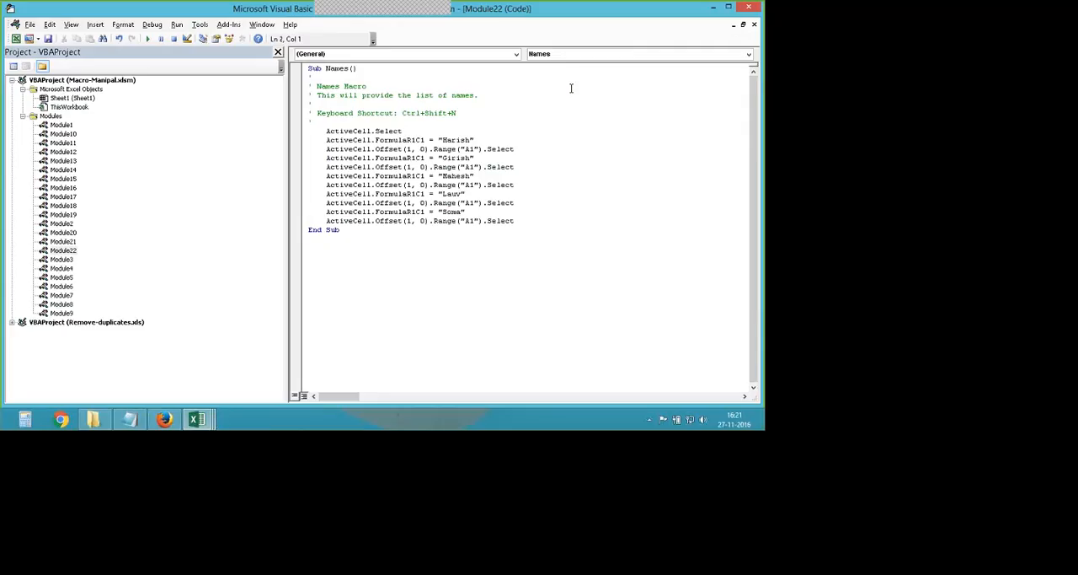
left_click(715, 7)
left_click(37, 49)
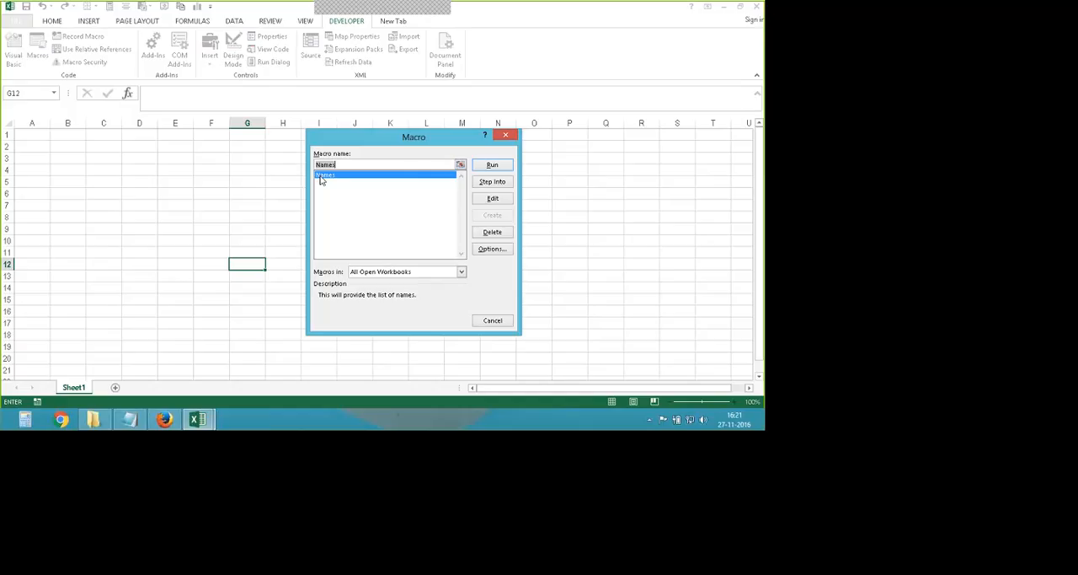
left_click(493, 198)
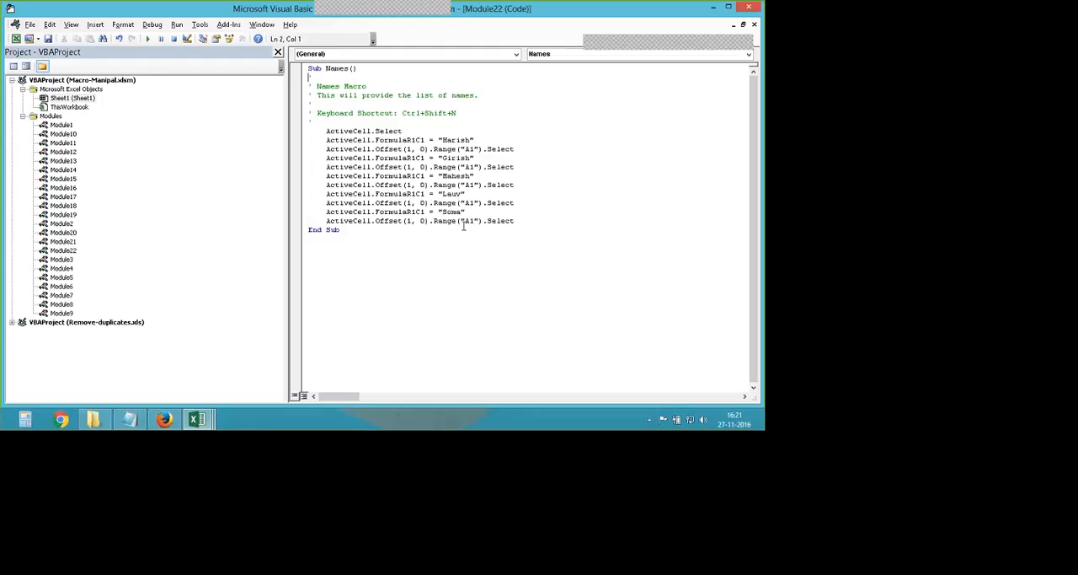
key("ctrl+a")
key("Delete")
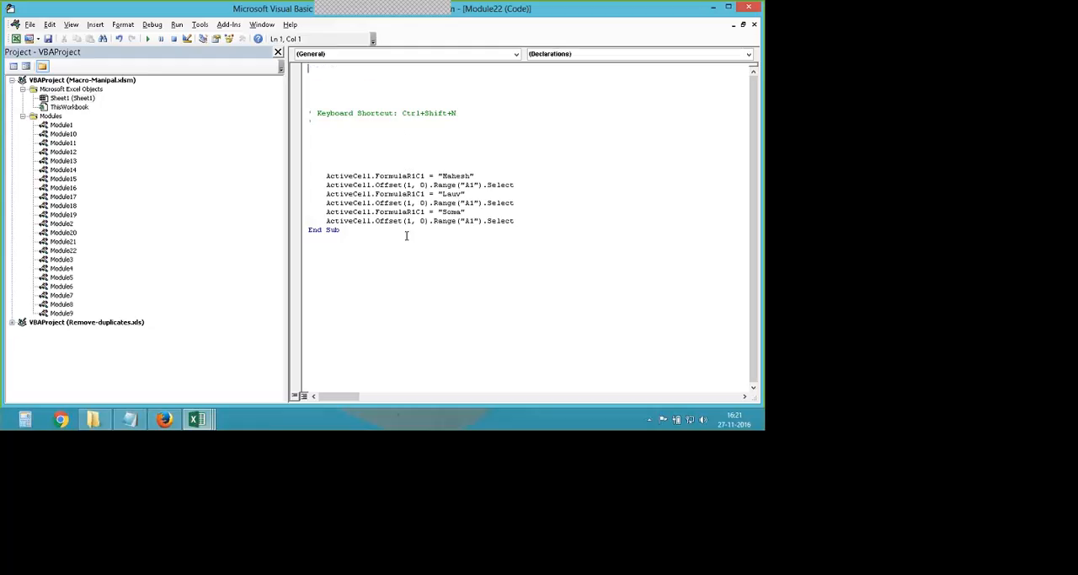
key("alt+F11")
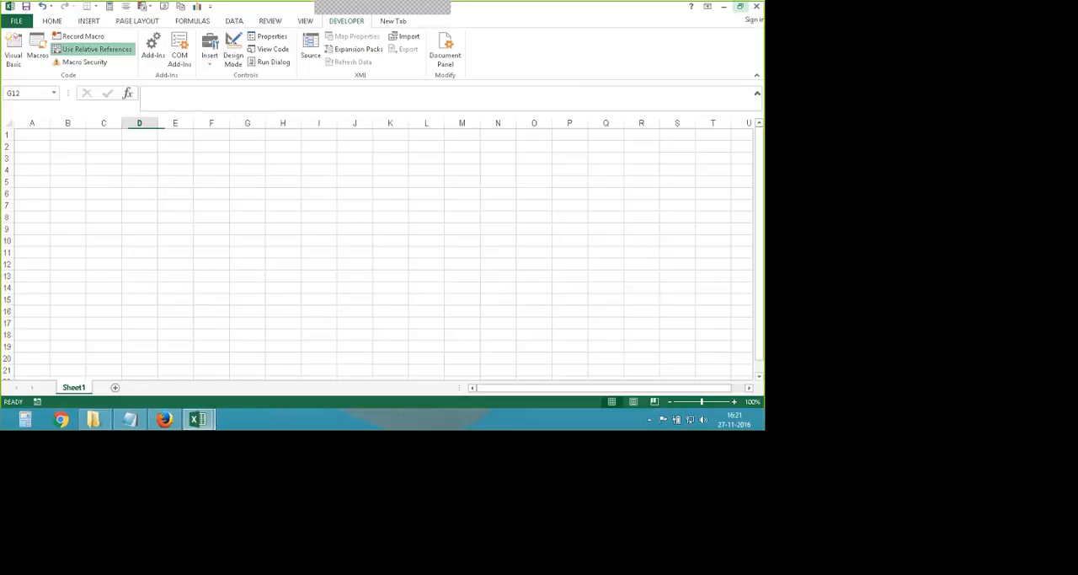
- Run the Names macro from the list of macros with cell D4 as the starting cell
left_click(139, 169)
left_click(37, 55)
left_click_drag(416, 144, 505, 142)
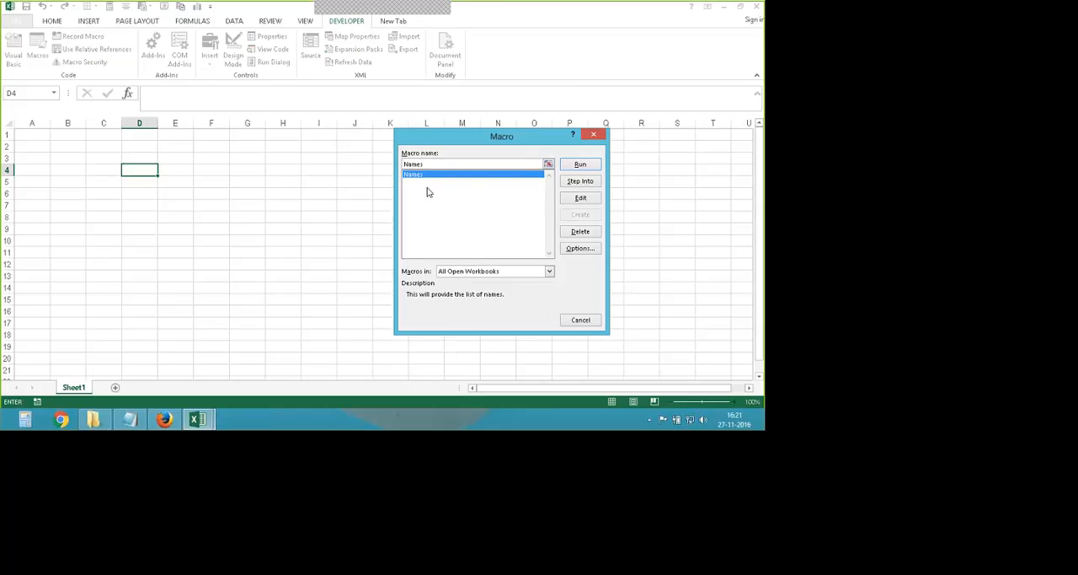
left_click(580, 166)
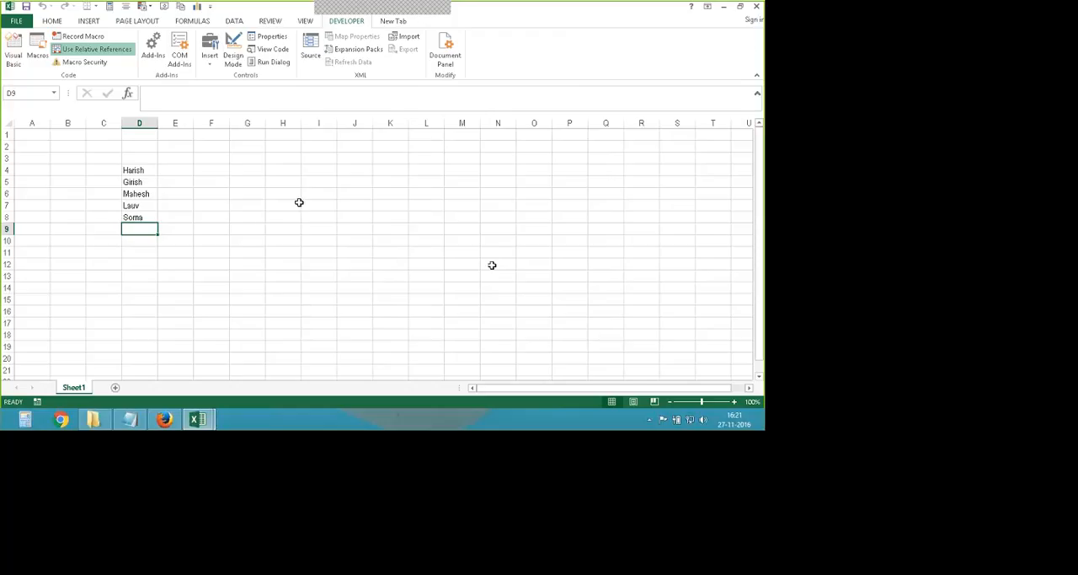
- Run the Names macro from cells I7, K7 and M7, and clear all the name lists from the sheet
left_click(305, 205)
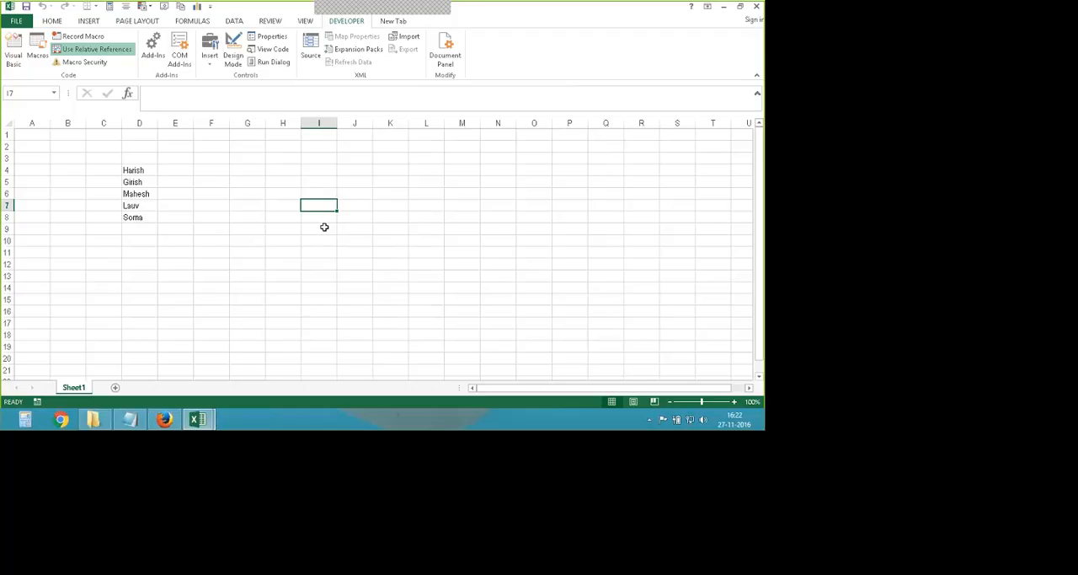
key("ctrl+m")
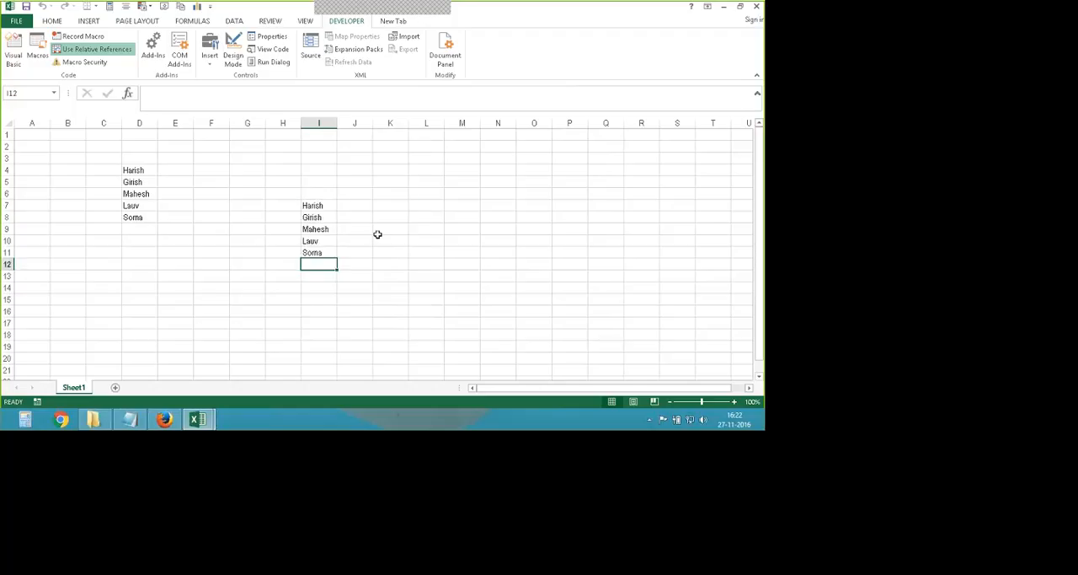
left_click(402, 205)
key("ctrl+m")
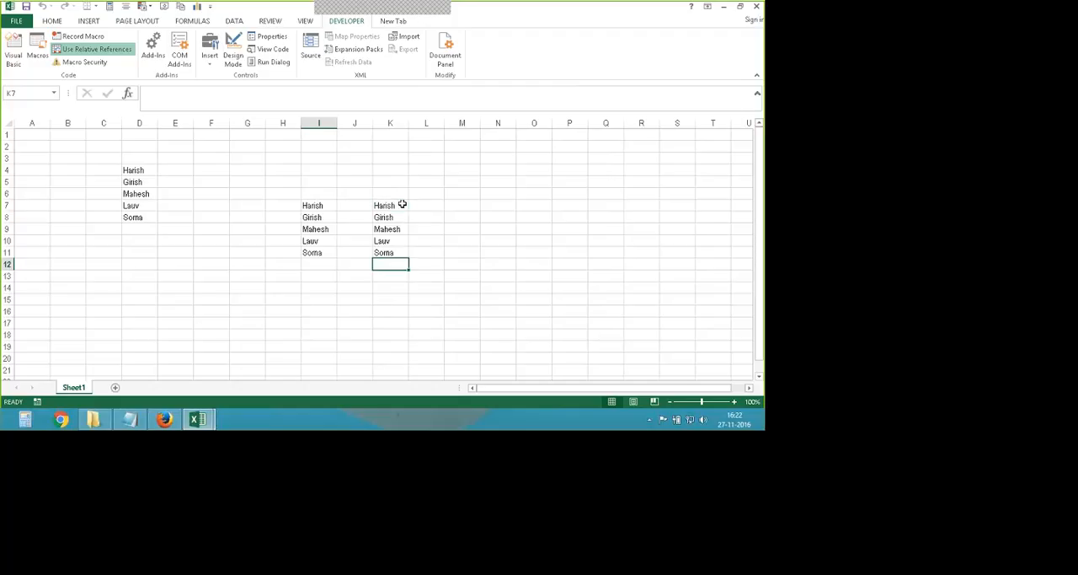
left_click(465, 203)
key("ctrl+m")
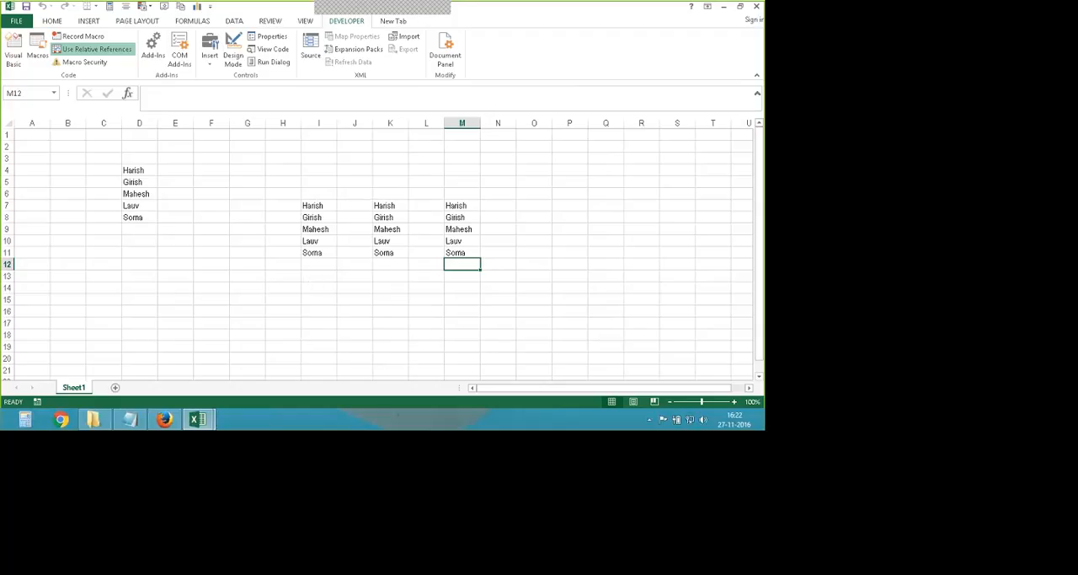
left_click_drag(139, 170, 447, 274)
key("Delete")
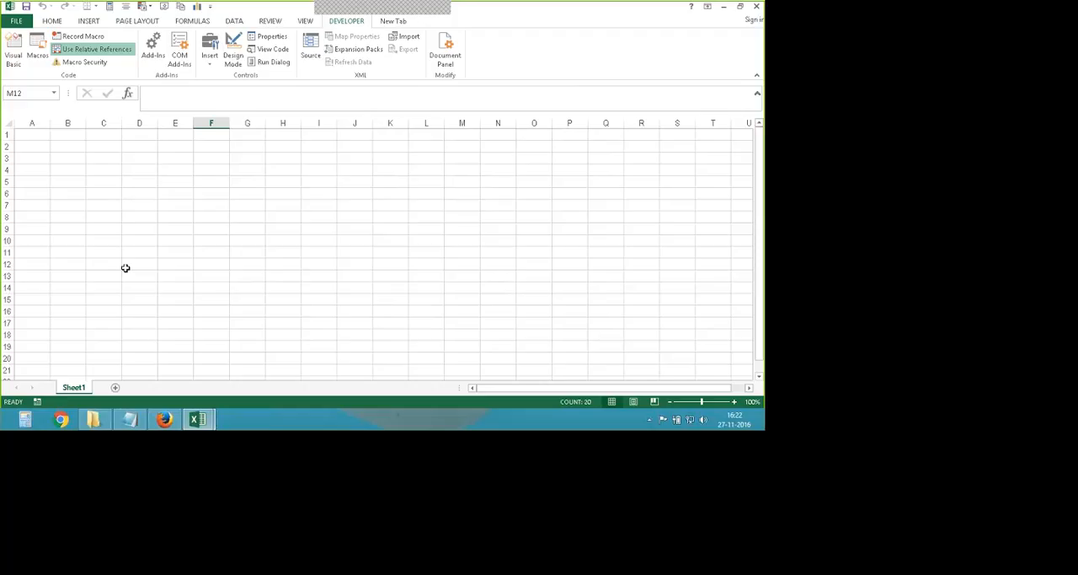
- Check the Names macro and its description in the list of macros
left_click(37, 49)
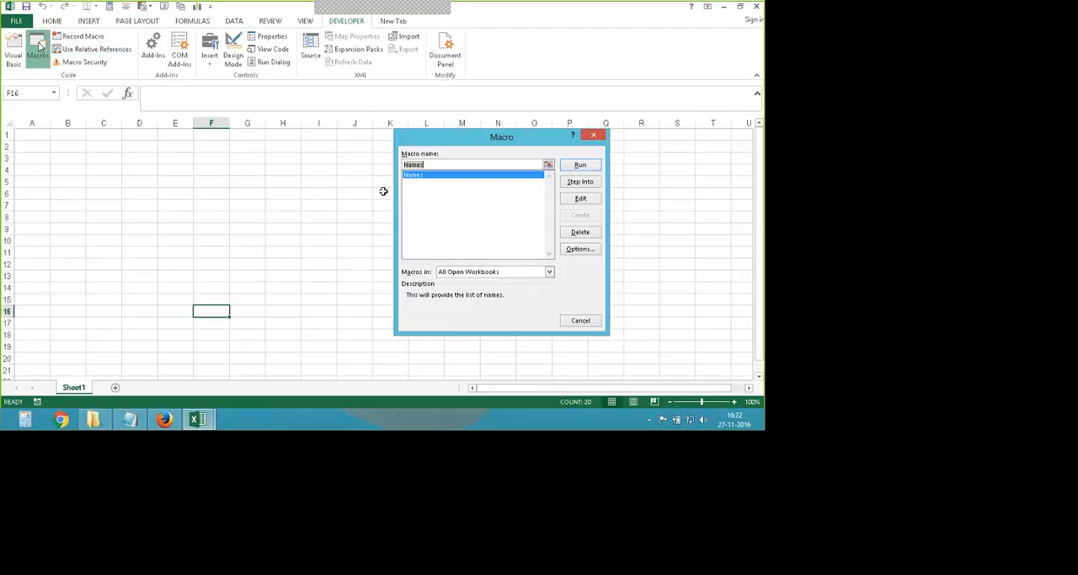
left_click(436, 176)
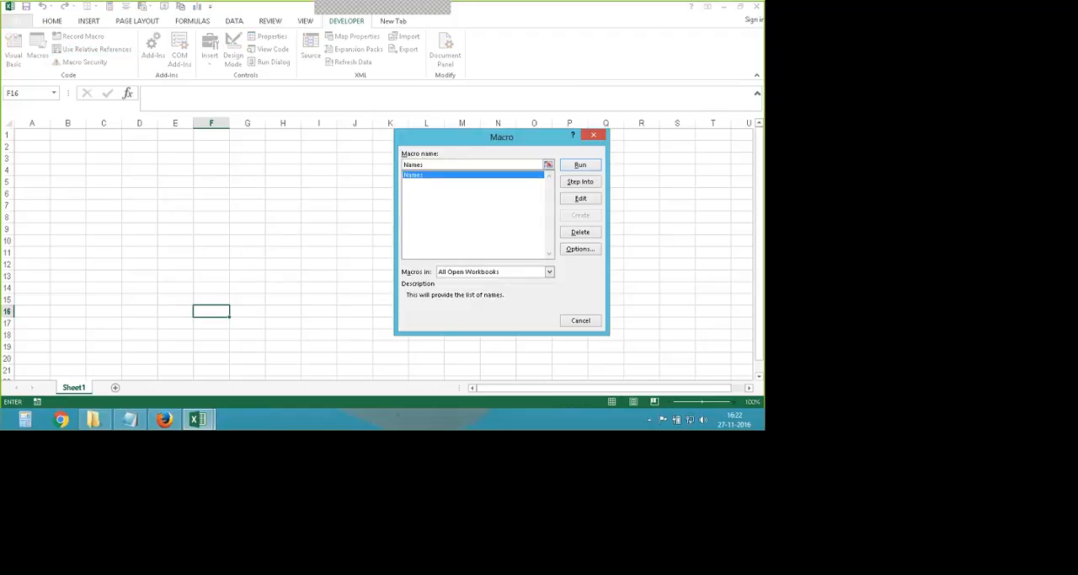
left_click(594, 136)
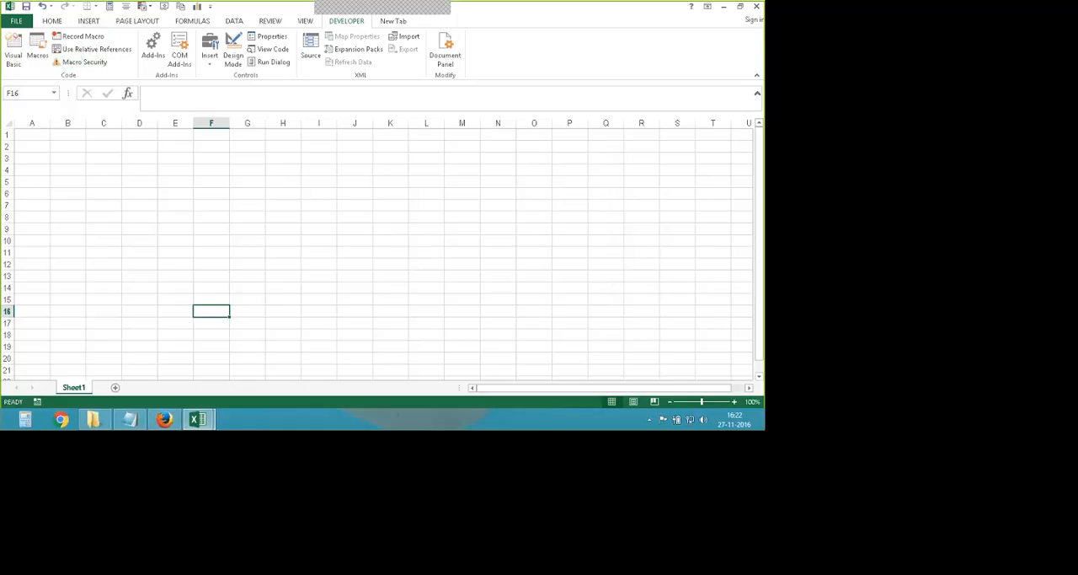
- From cell C4, begin recording a macro named color with shortcut Ctrl+Shift+R, stored in This Workbook, and turn on relative references
left_click(96, 172)
left_click(83, 36)
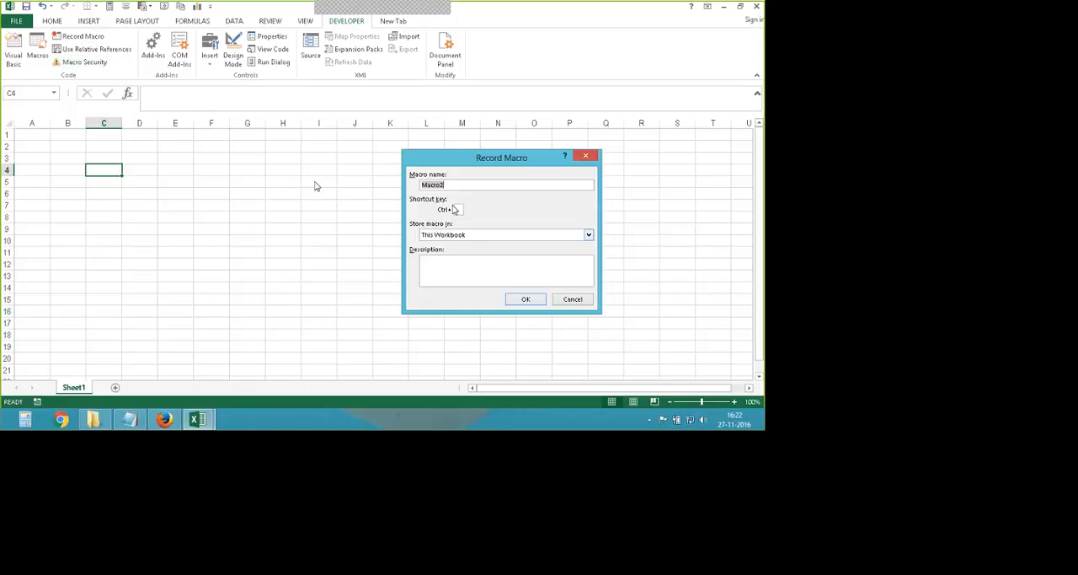
left_click(453, 185)
double_click(452, 185)
type("color")
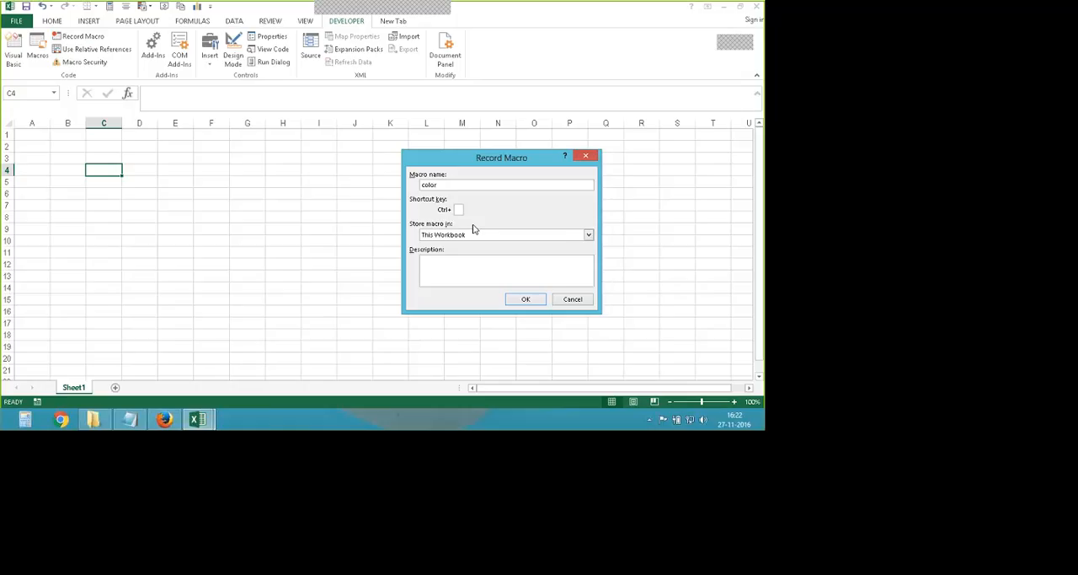
left_click(460, 209)
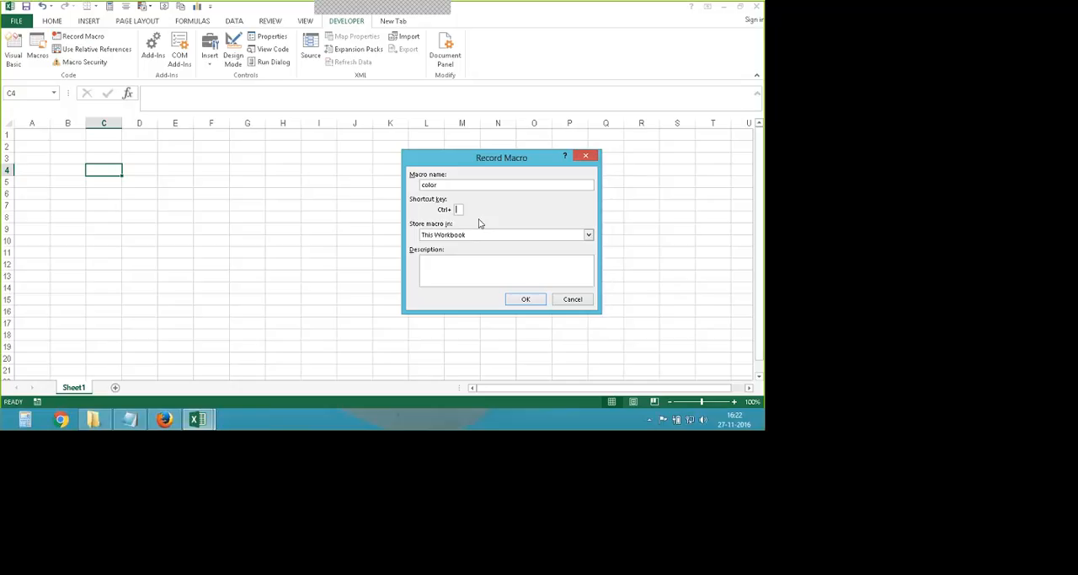
type("R")
left_click(443, 260)
left_click(525, 299)
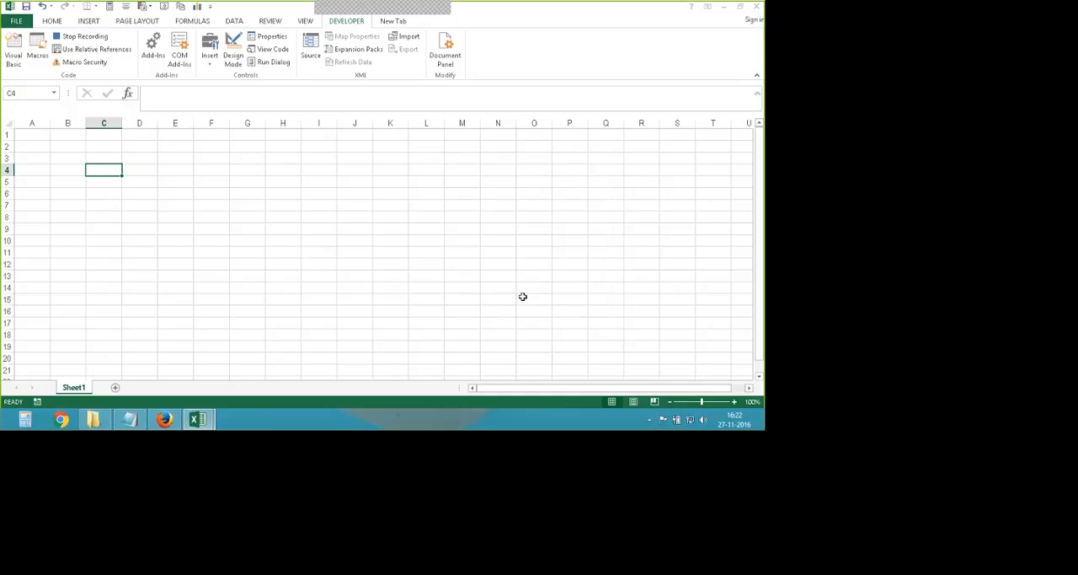
left_click(88, 51)
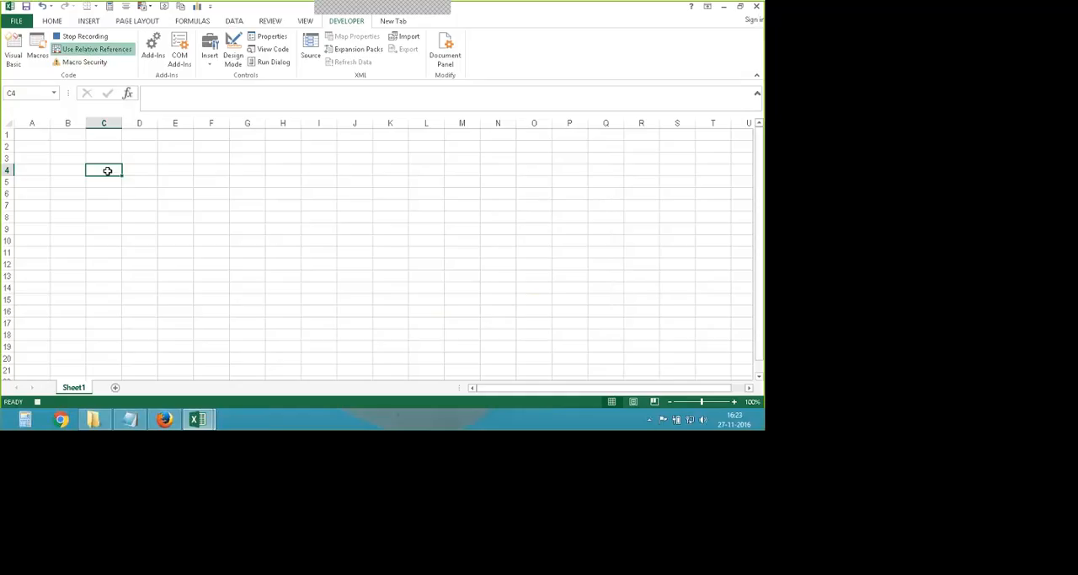
- Fill cells C4 to E9 with yellow and apply all borders to them
left_click_drag(108, 168, 170, 229)
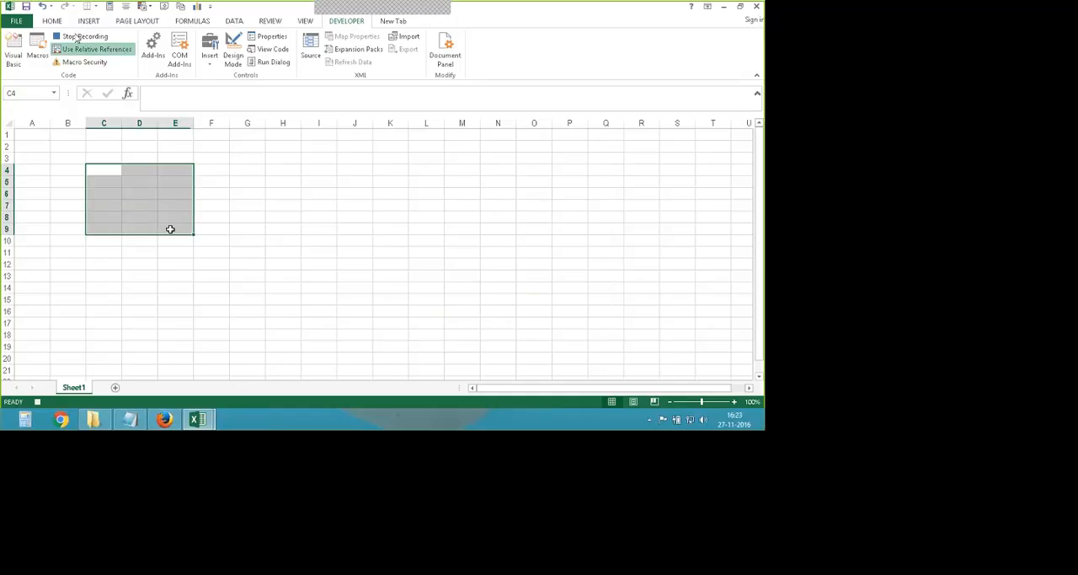
left_click(52, 20)
left_click(169, 58)
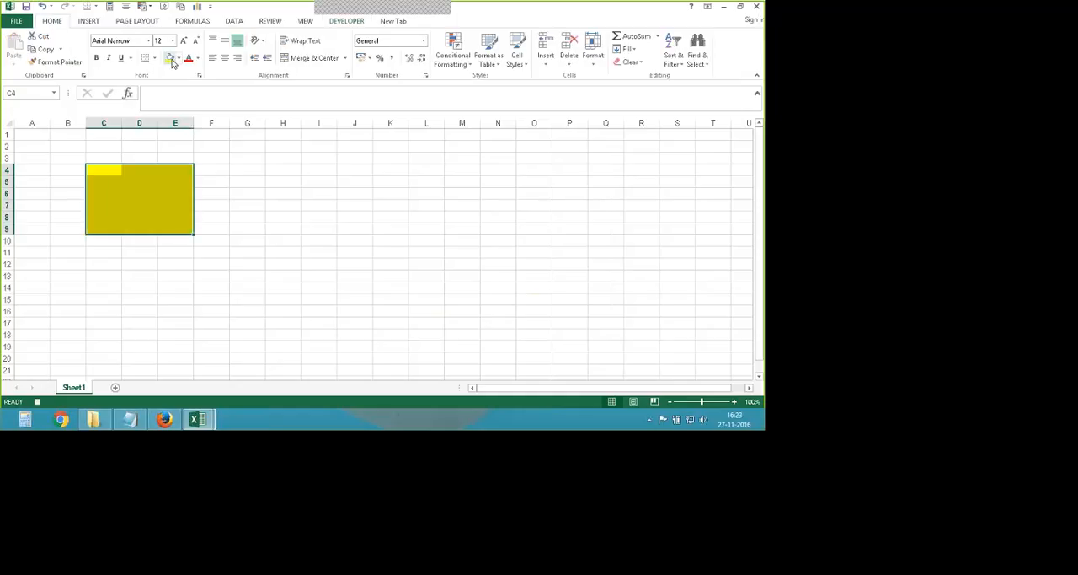
left_click(154, 57)
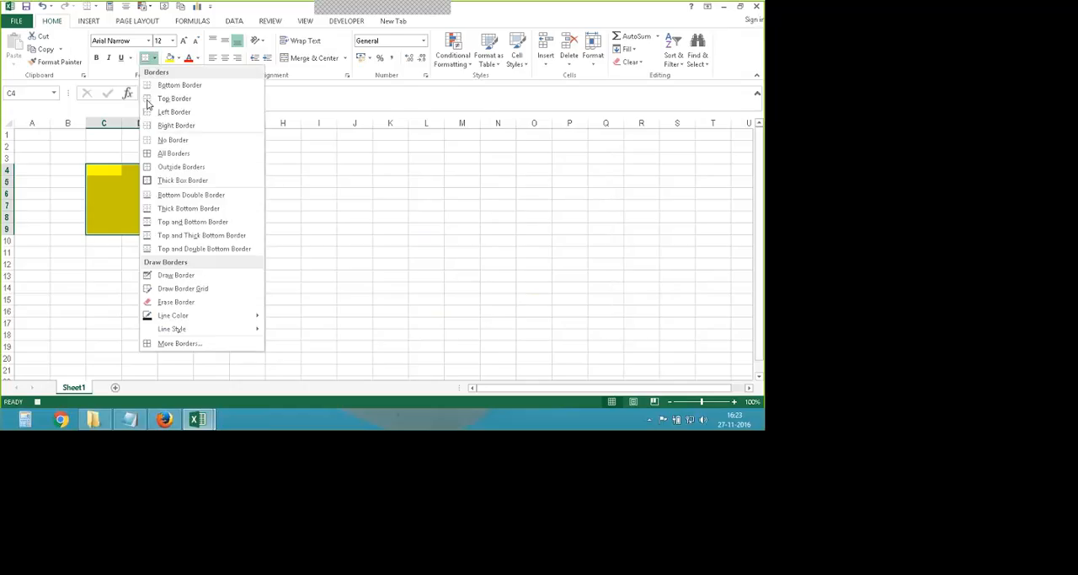
left_click(151, 152)
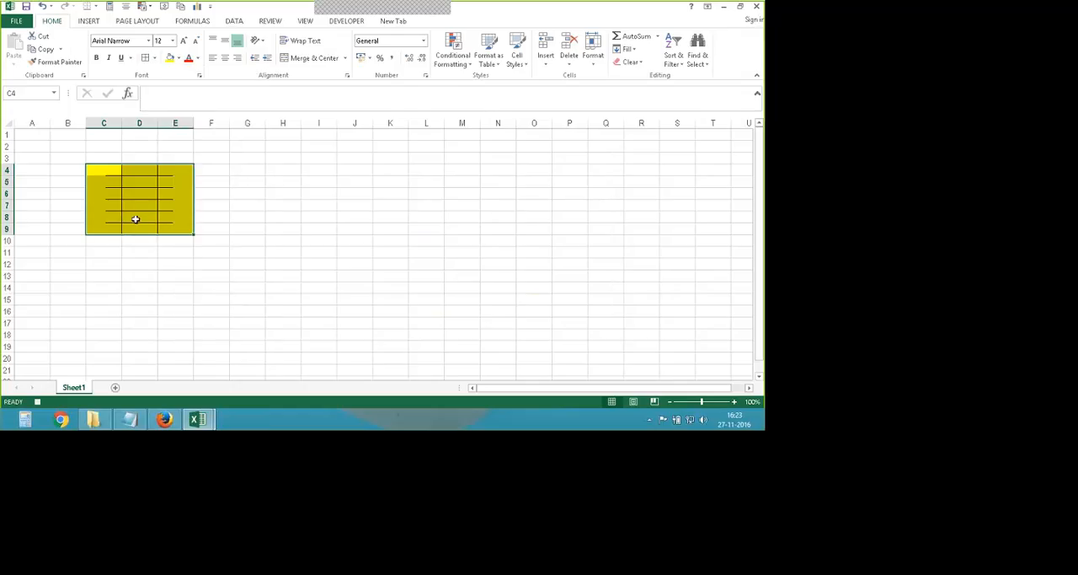
- Stop recording the color macro
left_click(347, 21)
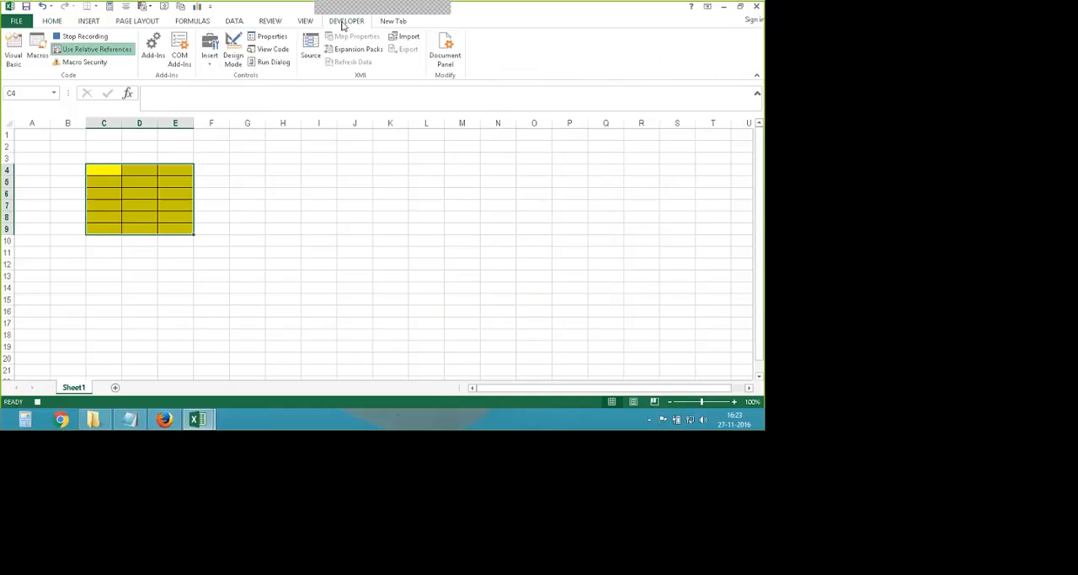
left_click(93, 41)
left_click_drag(122, 163, 212, 258)
- Run the color macro with cell H6 as the starting cell
left_click(299, 193)
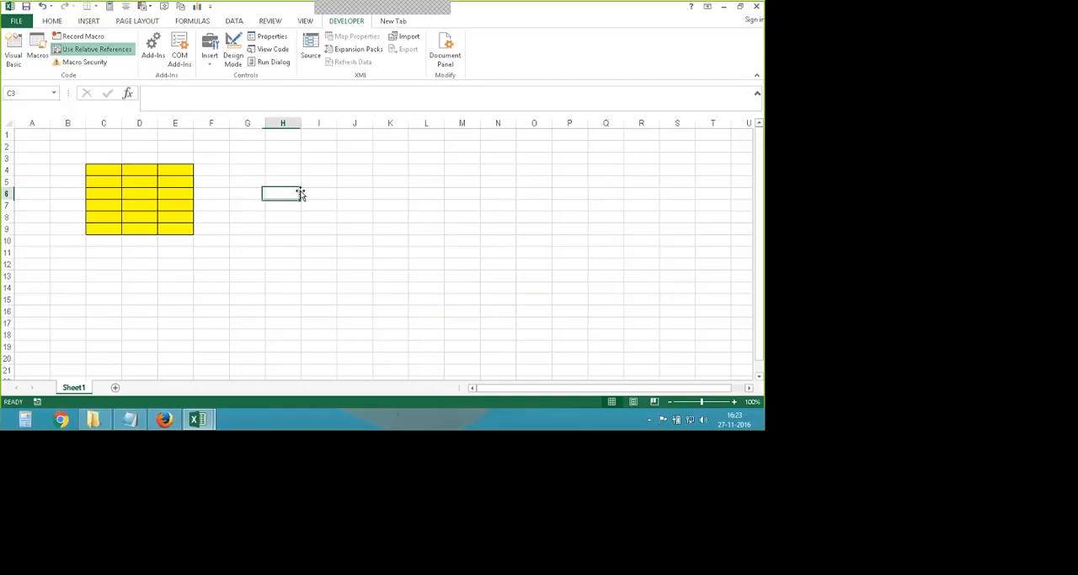
left_click(38, 52)
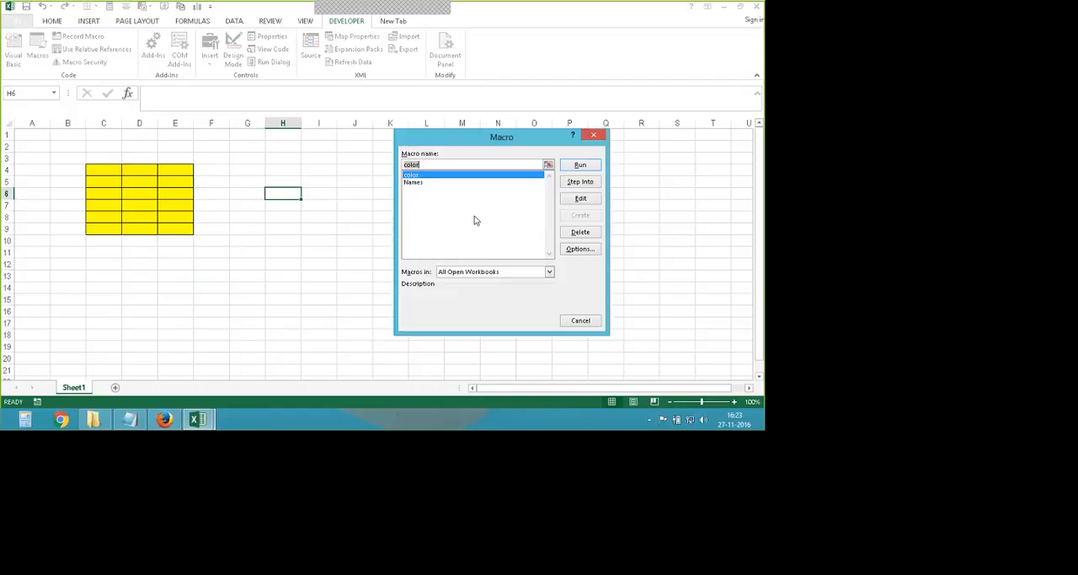
left_click(582, 166)
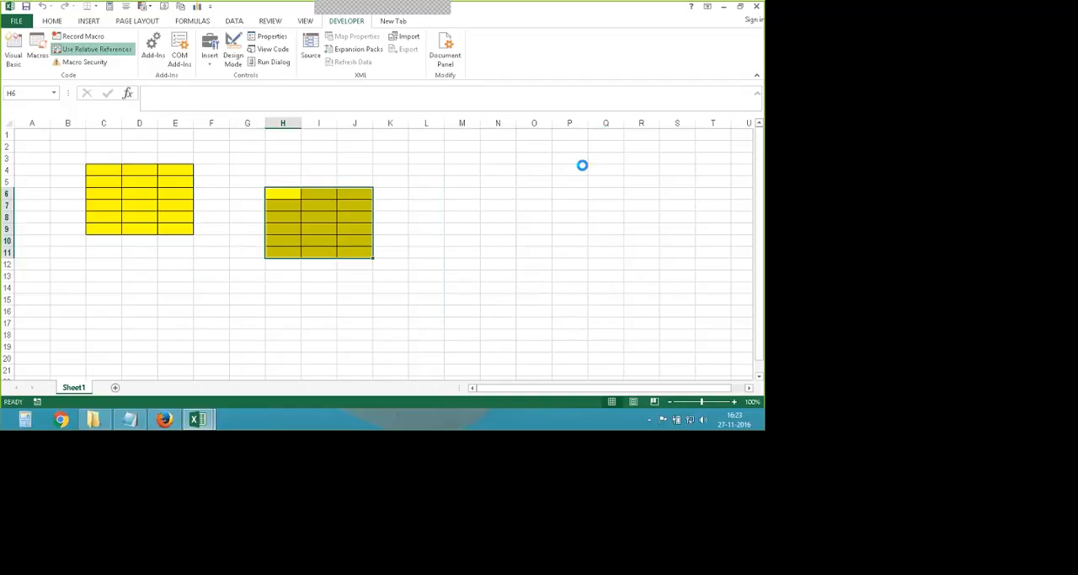
- Run the color macro with cell G16 as the starting cell, and run it again from cell M8
left_click(33, 46)
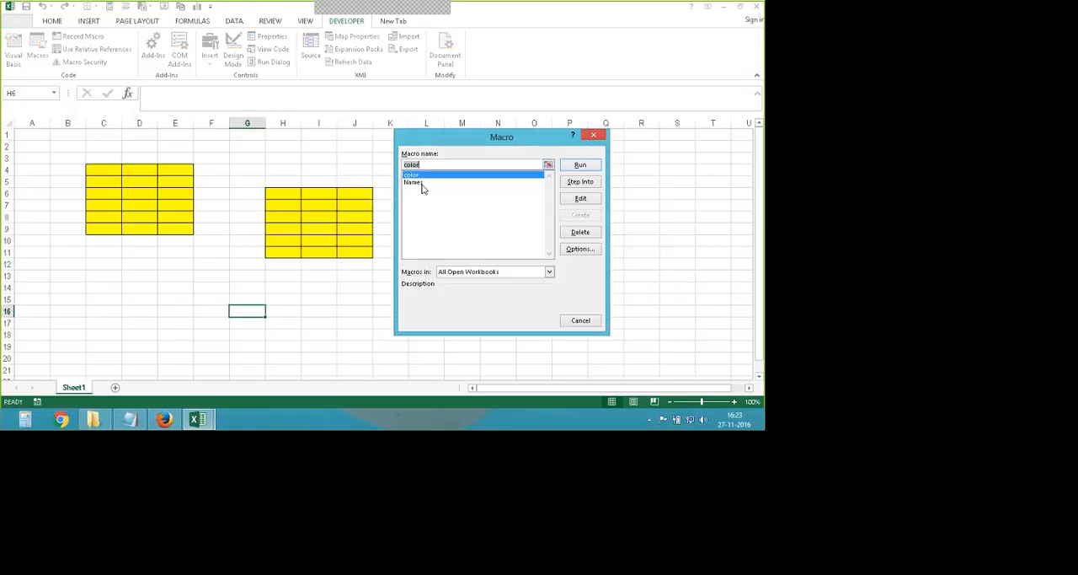
left_click(582, 166)
left_click(462, 214)
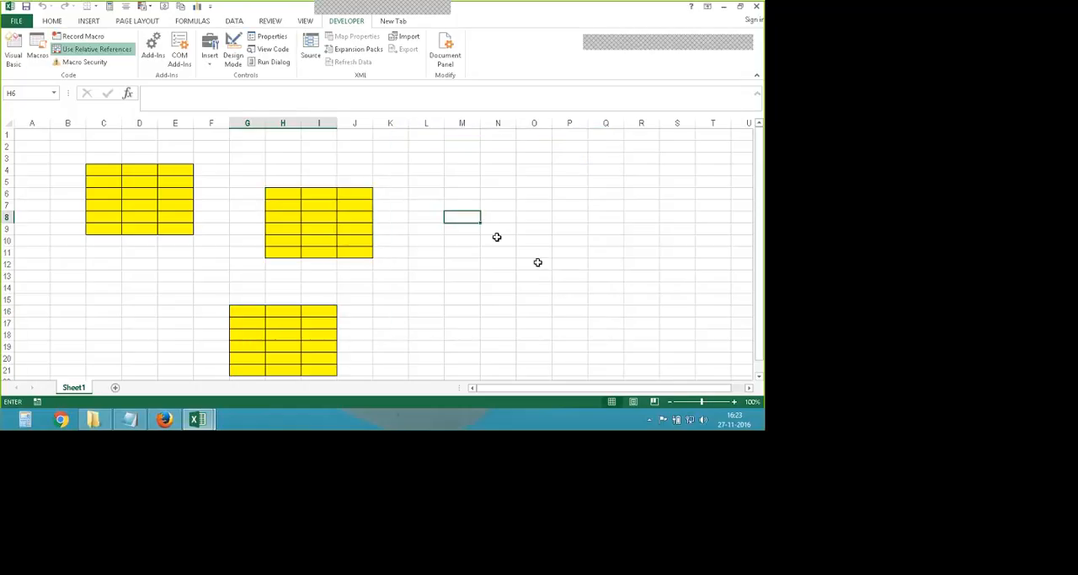
key("ctrl+q")
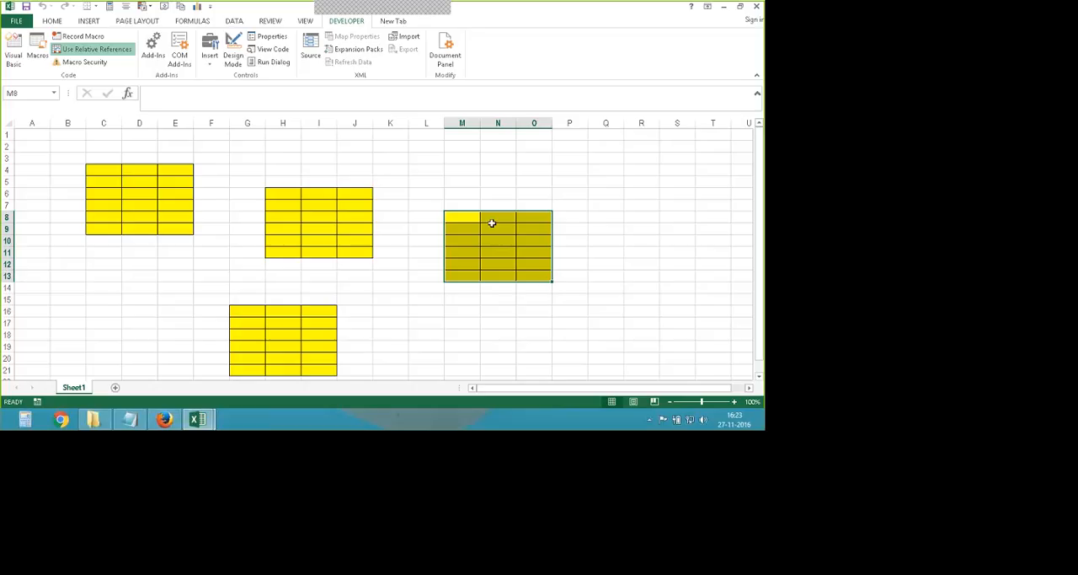
- Add a new worksheet and widen column D on it
scroll(492, 223, "down", 4)
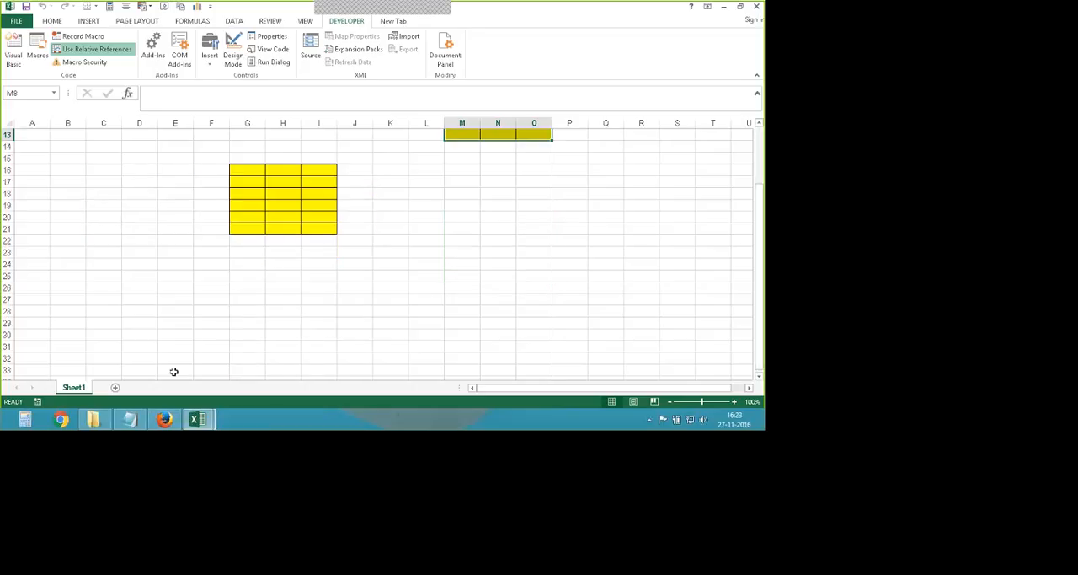
left_click(115, 387)
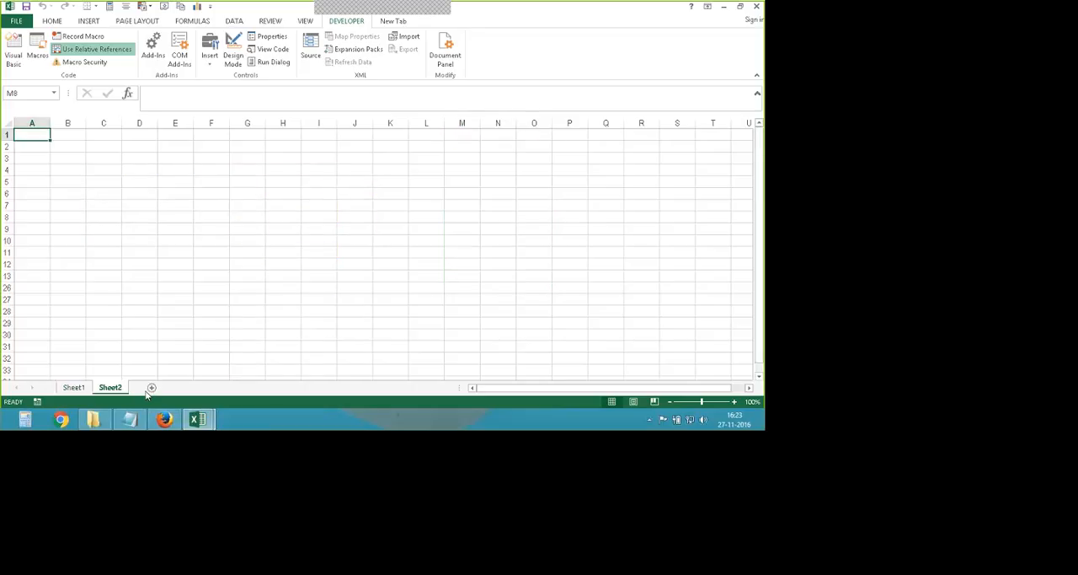
left_click(140, 170)
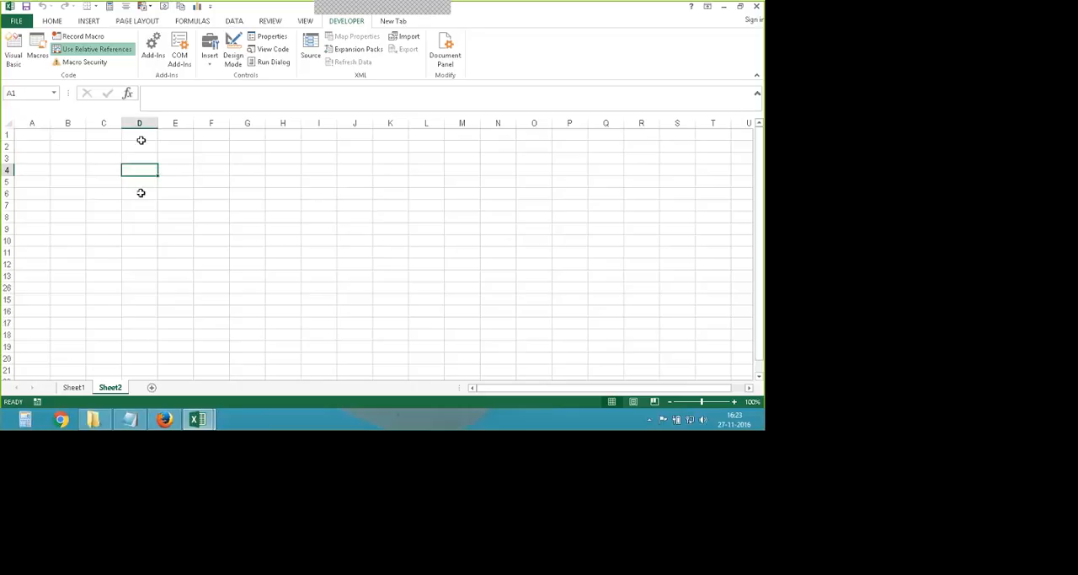
left_click_drag(158, 123, 249, 123)
left_click(232, 192)
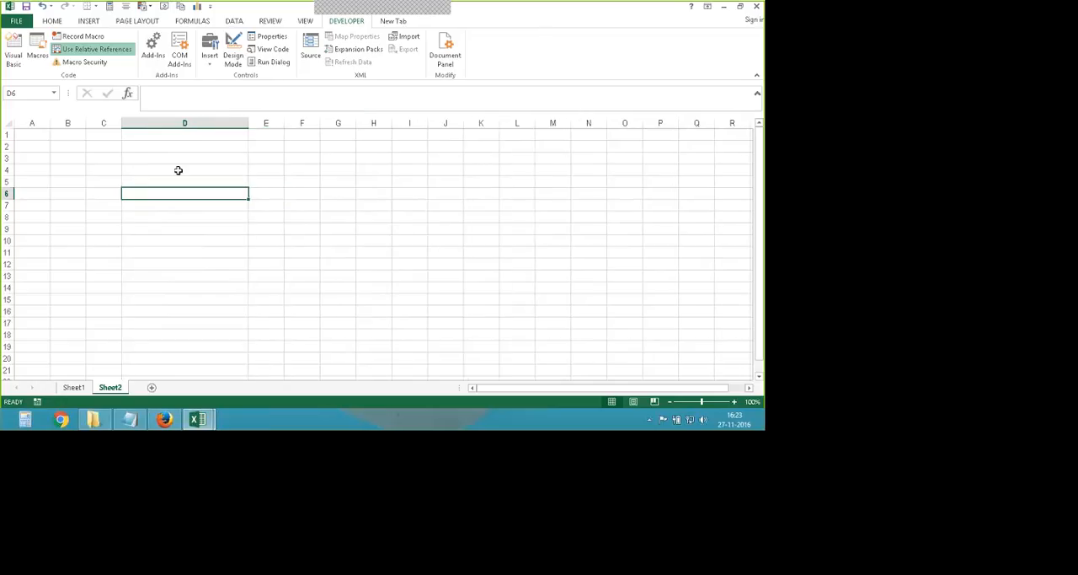
- Fill cells D1 to D10 with yellow
left_click_drag(173, 135, 160, 241)
left_click(53, 20)
left_click(169, 58)
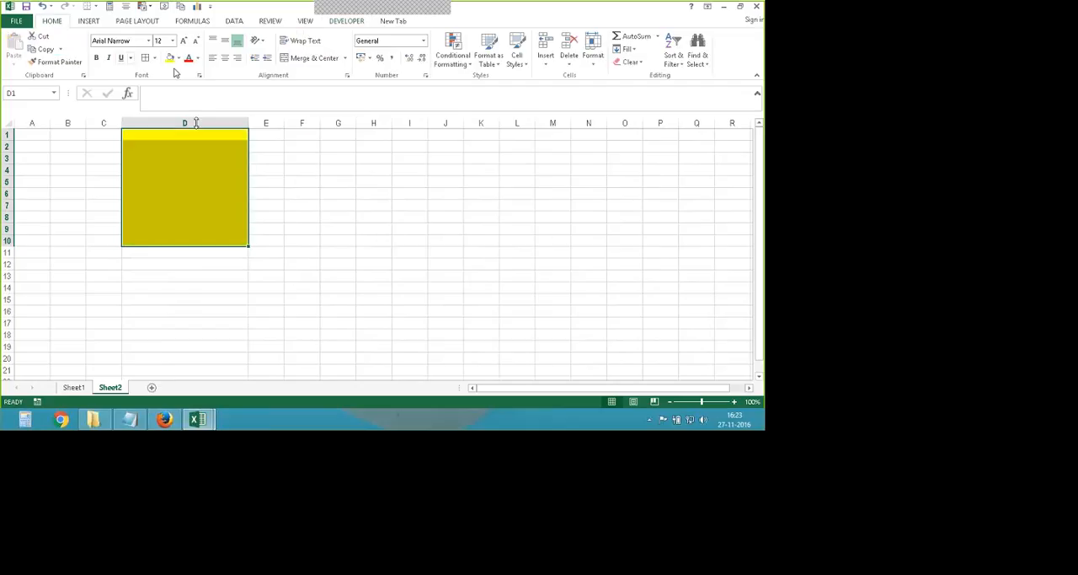
left_click(302, 182)
- Narrow column D slightly and apply all borders to cells D1 to D10
mouse_move(249, 123)
left_mouse_down()
mouse_move(225, 123)
mouse_move(158, 243)
left_mouse_up()
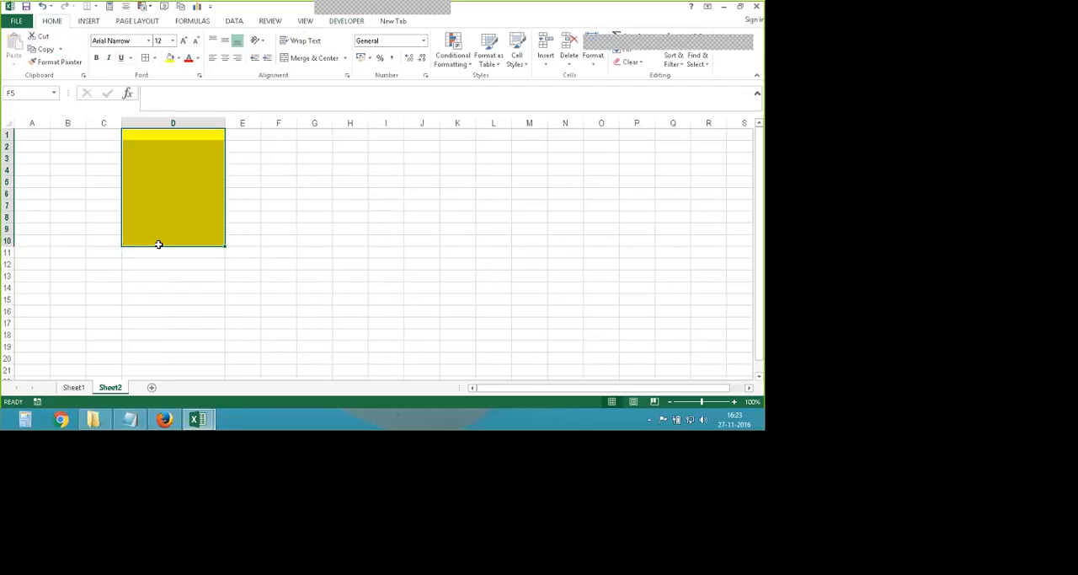
left_click(145, 60)
left_click(194, 287)
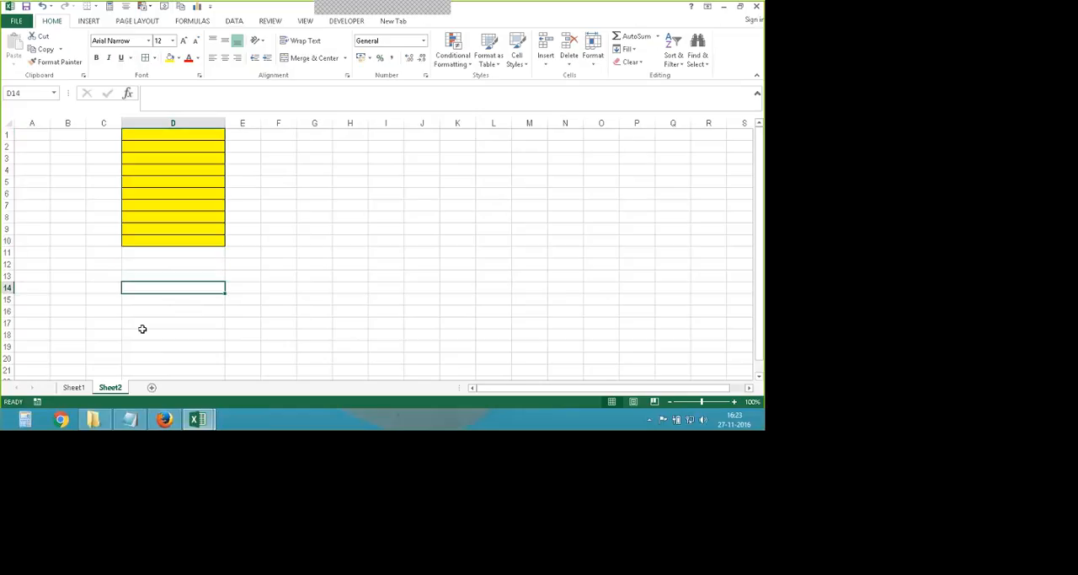
- From cell D11, begin recording a macro named sum, stored in This Workbook, without a shortcut key
left_click(144, 254)
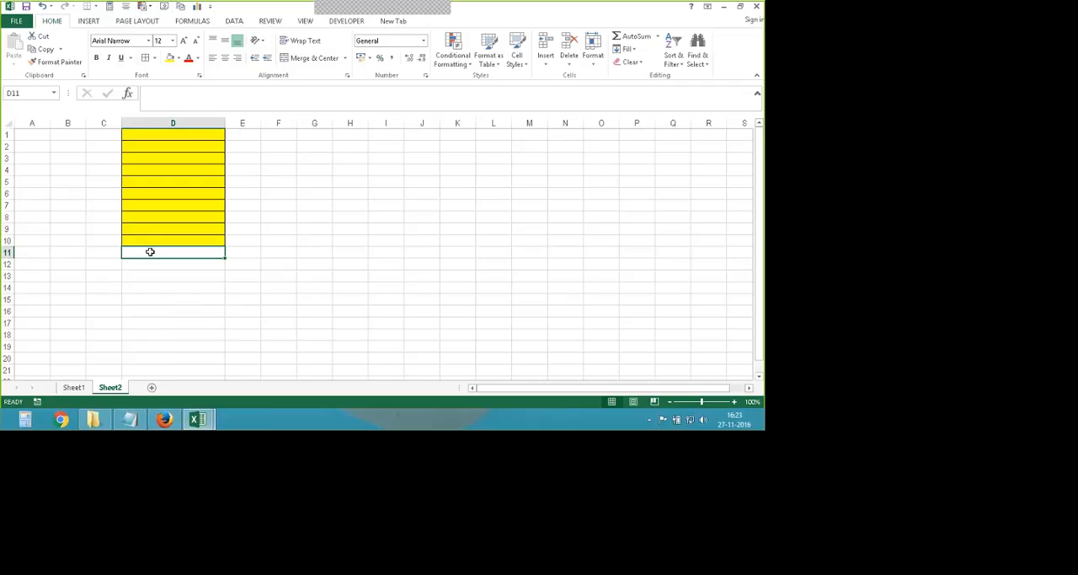
left_click(346, 21)
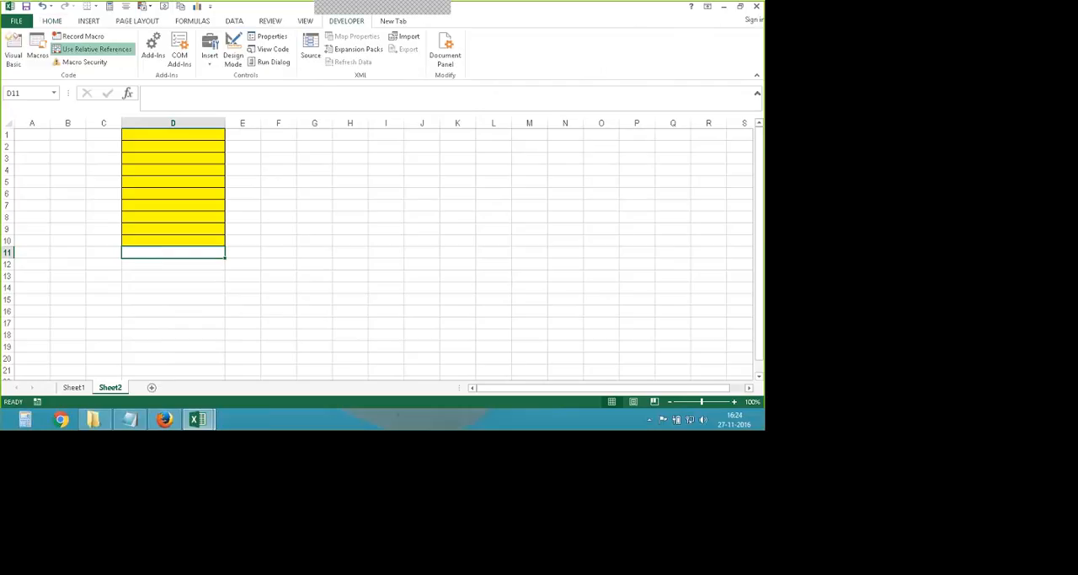
left_click(83, 37)
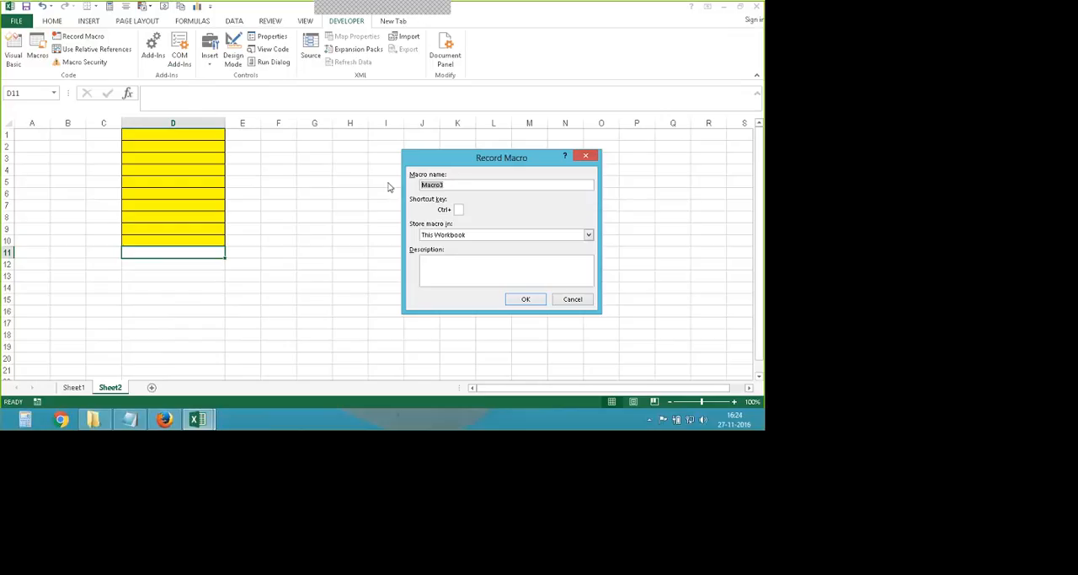
type("sum")
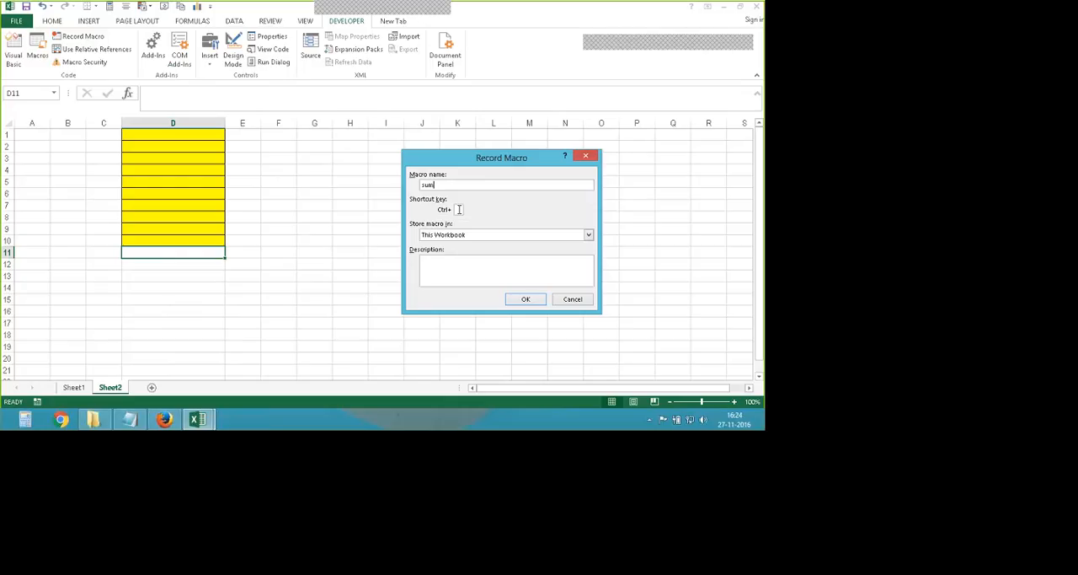
left_click(526, 300)
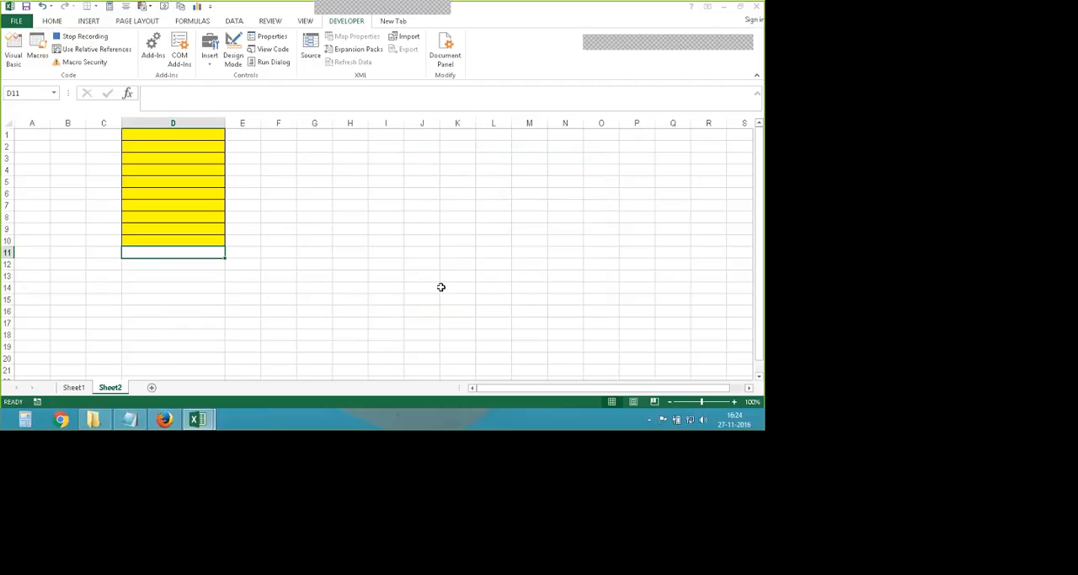
- Enter the formula =sum(D1:D10) in cell D11 and stop recording the sum macro
left_click(148, 96)
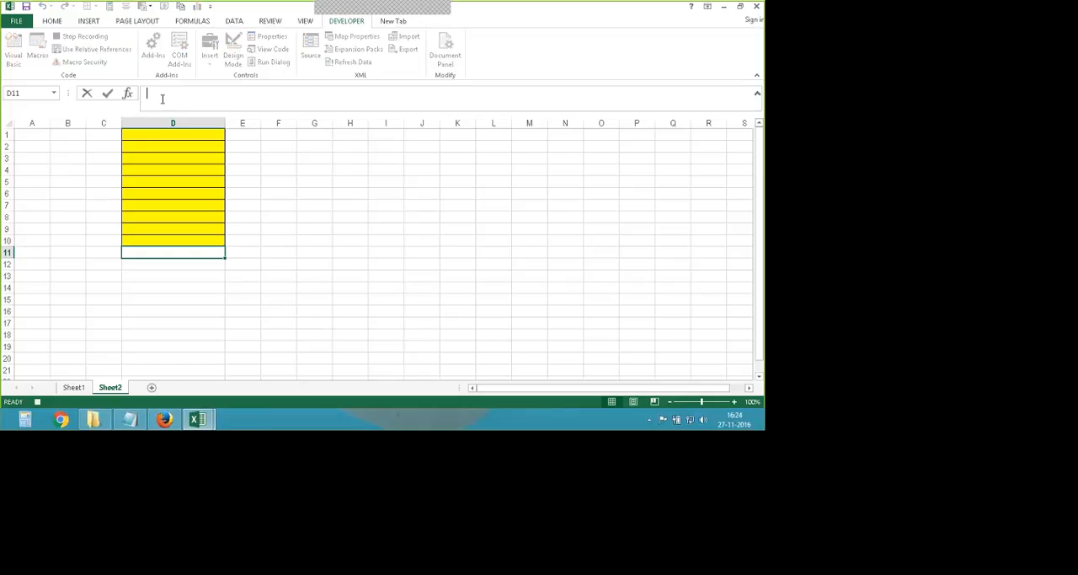
type("=sum")
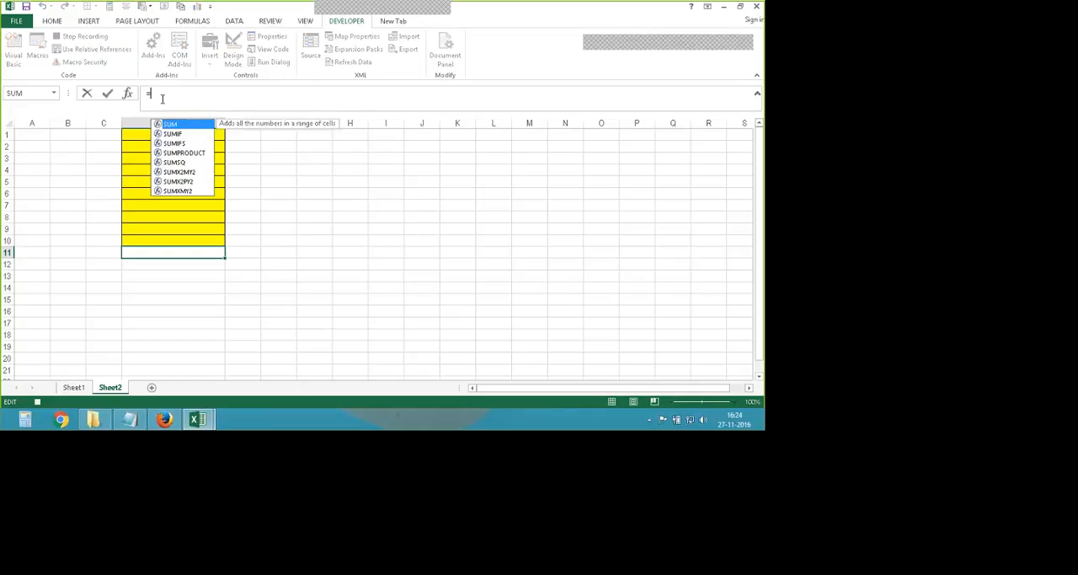
type("(")
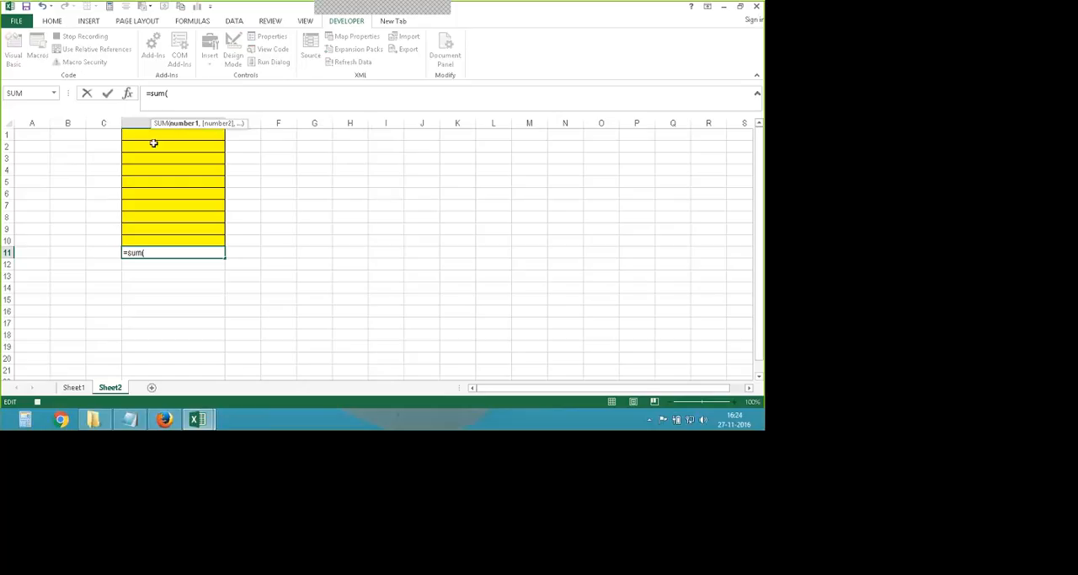
left_click_drag(140, 135, 132, 241)
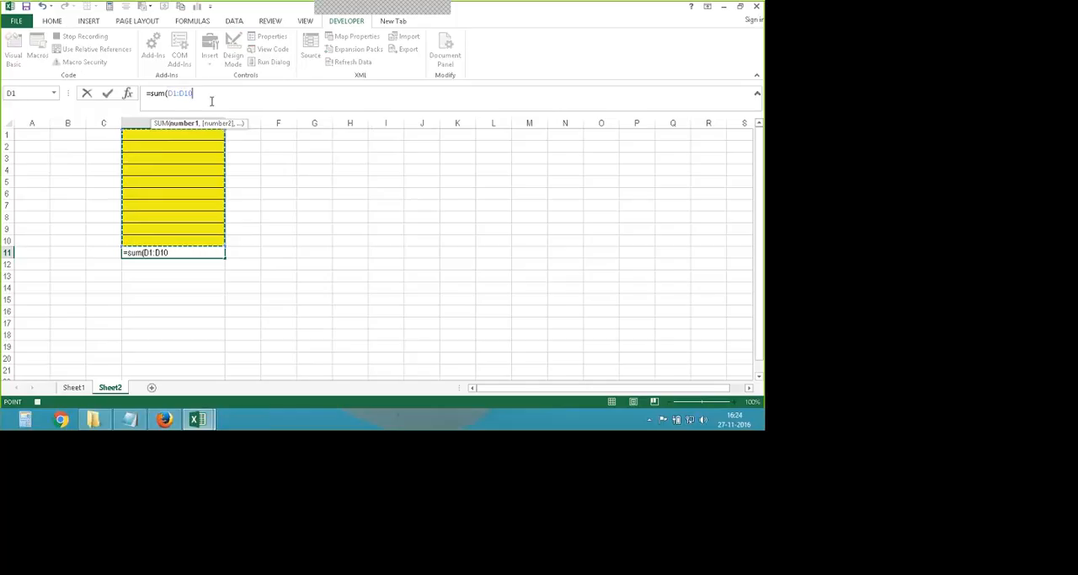
type(")")
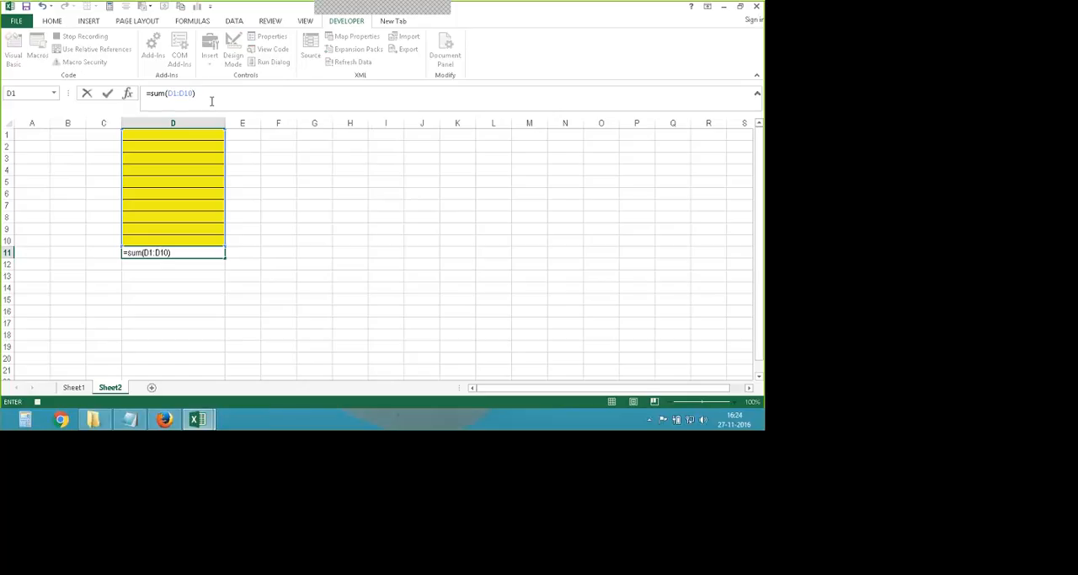
key("Return")
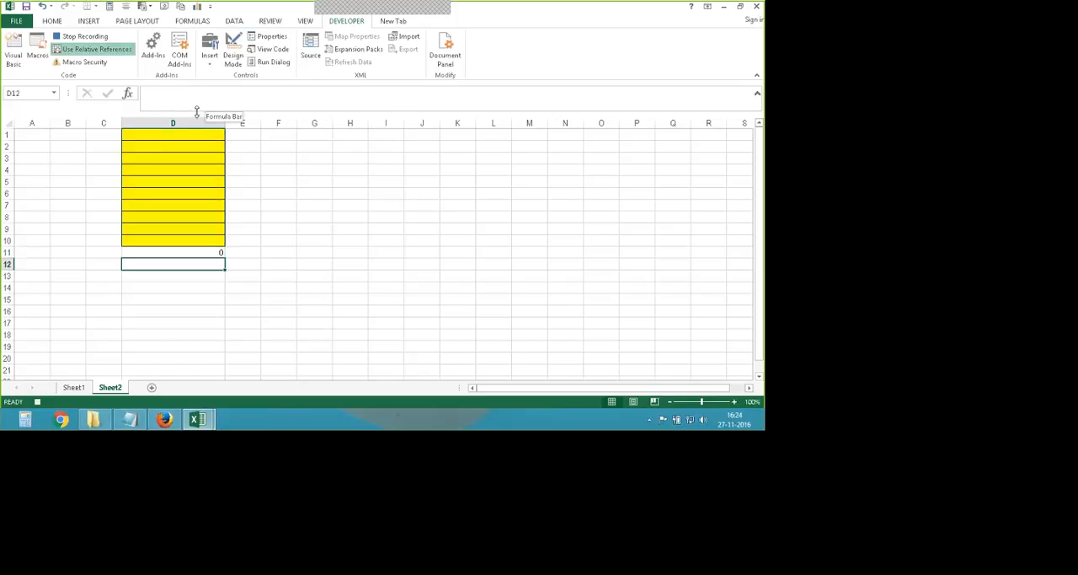
left_click(85, 39)
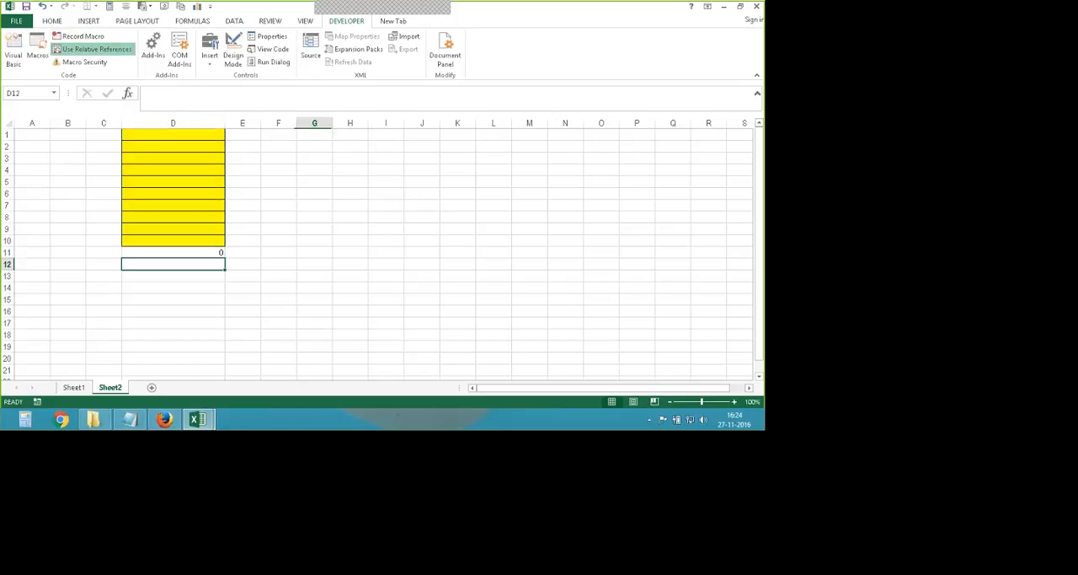
- Enter 45 in cell D1 and 67 in cell D8
left_click(312, 239)
type("45")
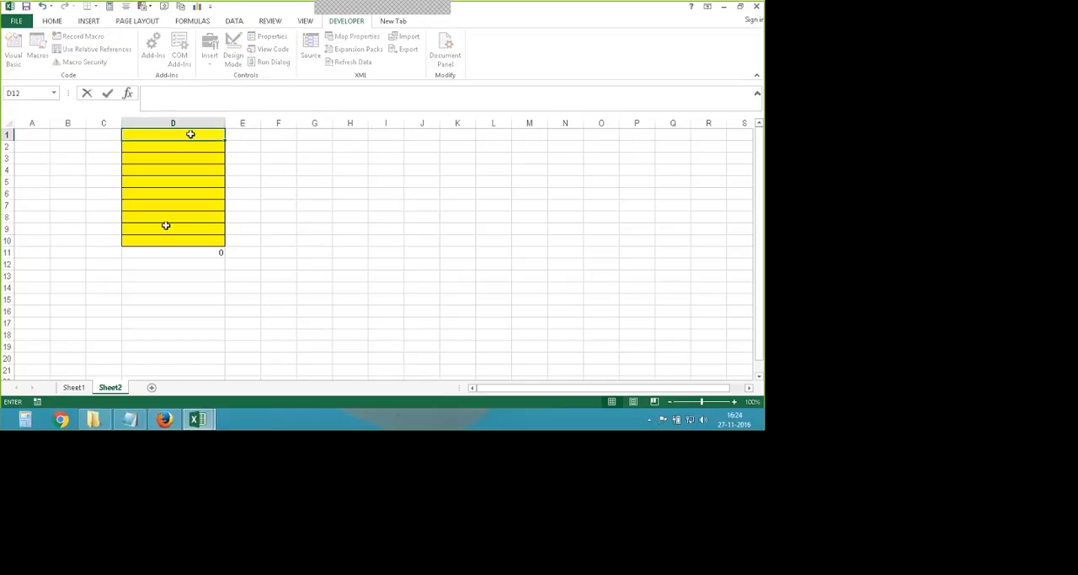
key("Return")
left_click(166, 219)
type("67")
key("Return")
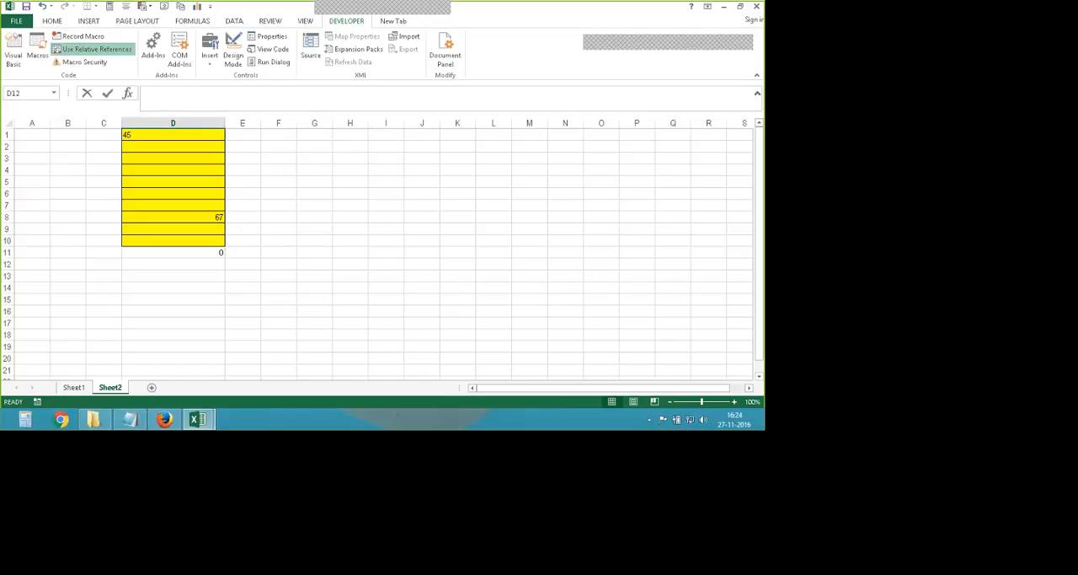
key("Up")
- Delete column D from Sheet2
right_click(203, 125)
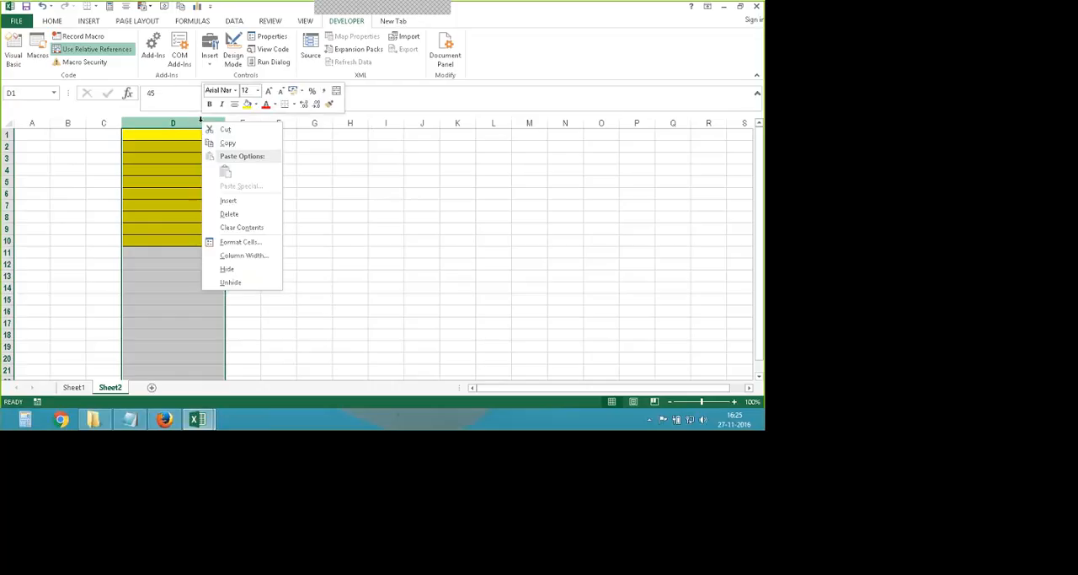
left_click(230, 214)
- Run the sum macro with cell H7 as the starting cell and inspect the formula it writes
left_click(283, 205)
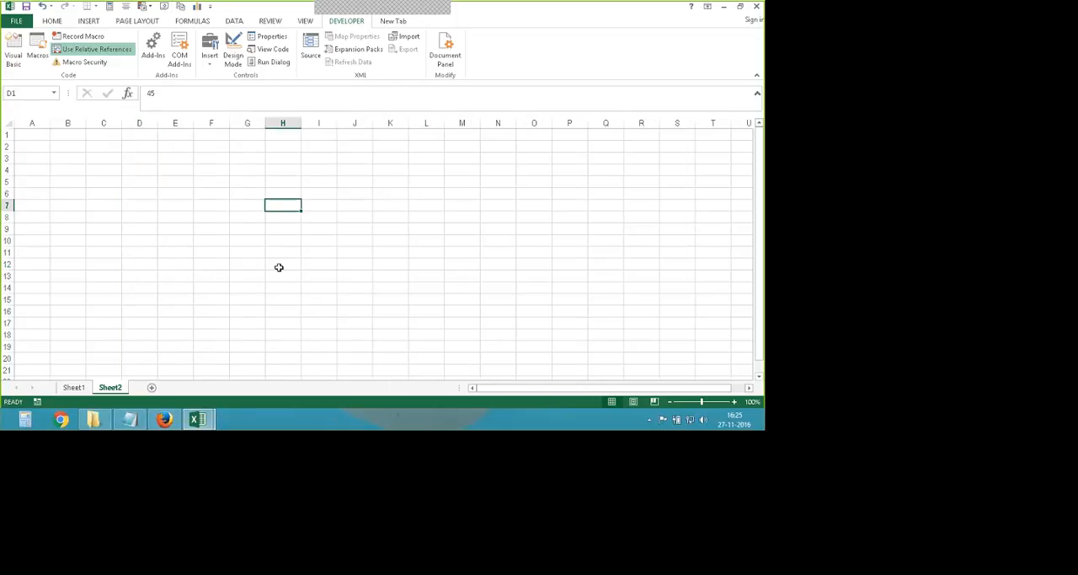
left_click(32, 52)
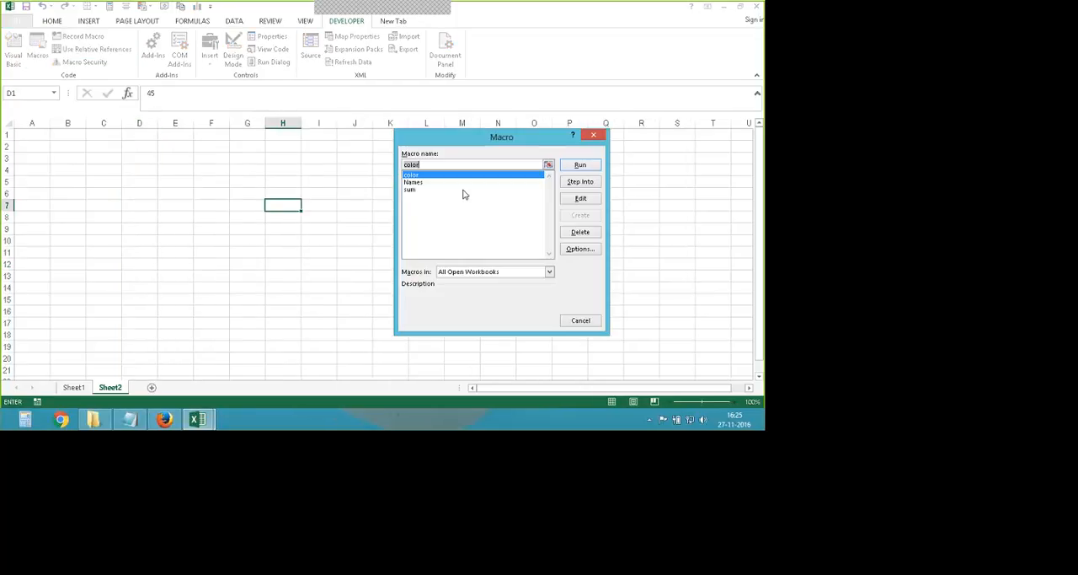
left_click(413, 190)
left_click(578, 164)
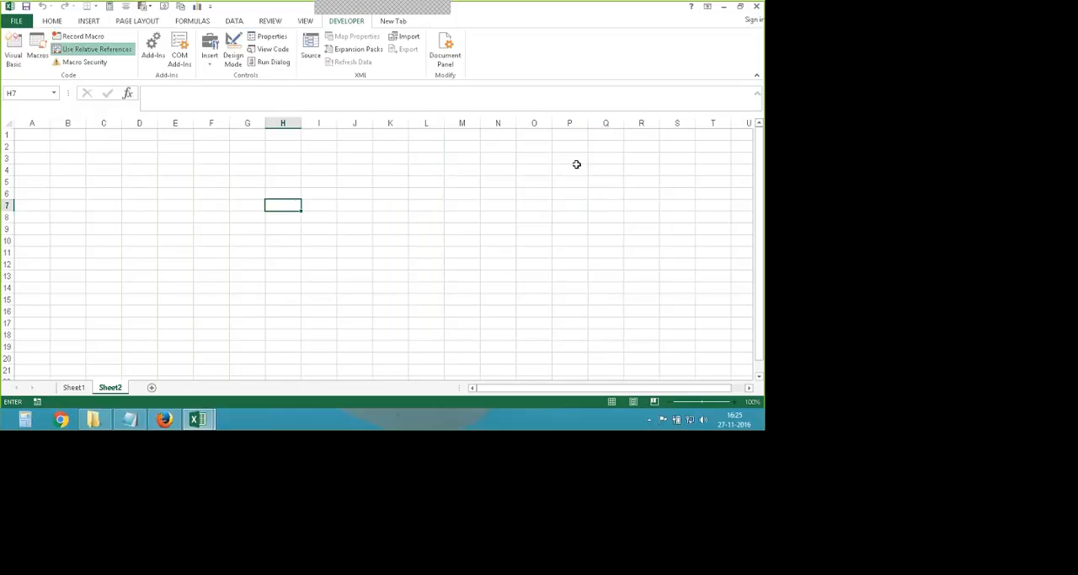
key("Up")
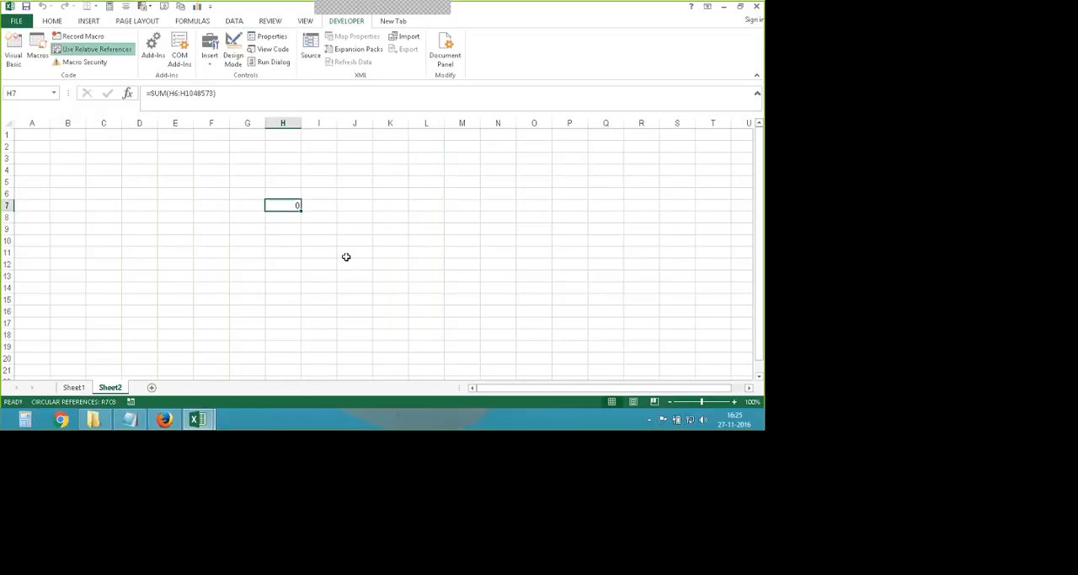
- Run the sum macro from cell M17 and compare its formula with the one in cell H7
left_click(466, 323)
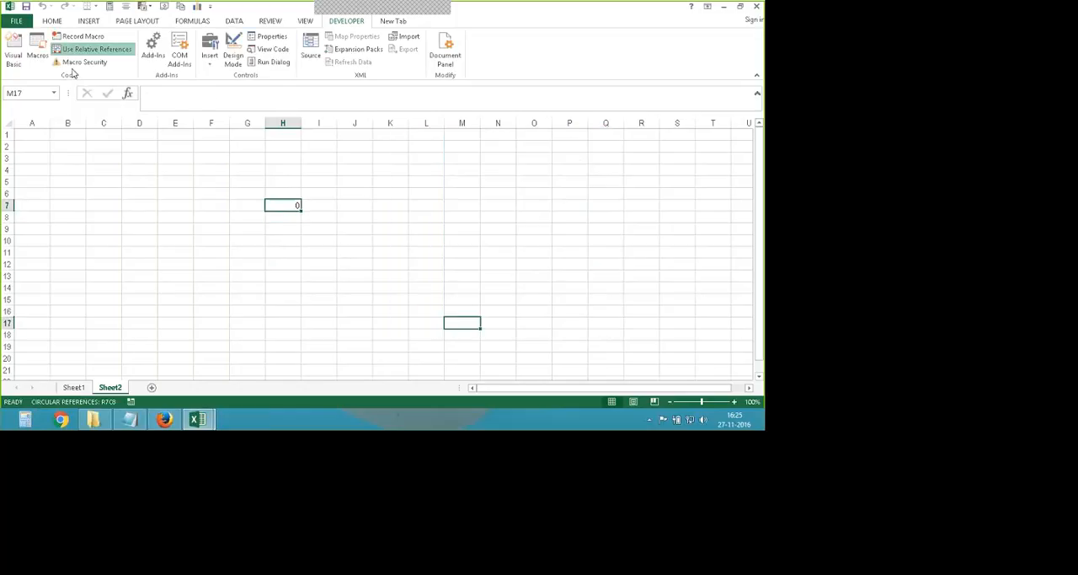
left_click(32, 52)
type("sum")
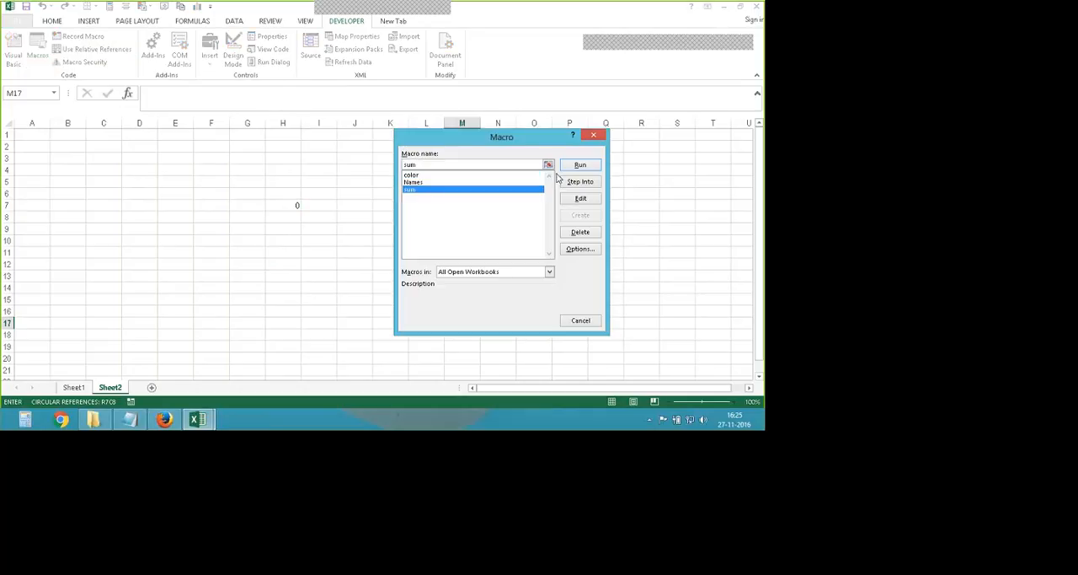
left_click(579, 164)
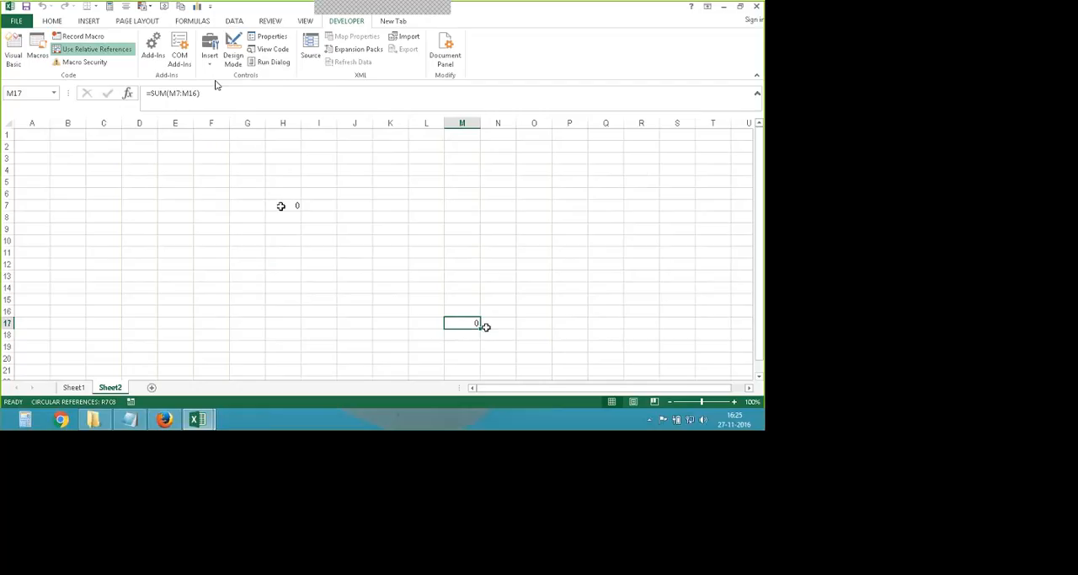
left_click(281, 205)
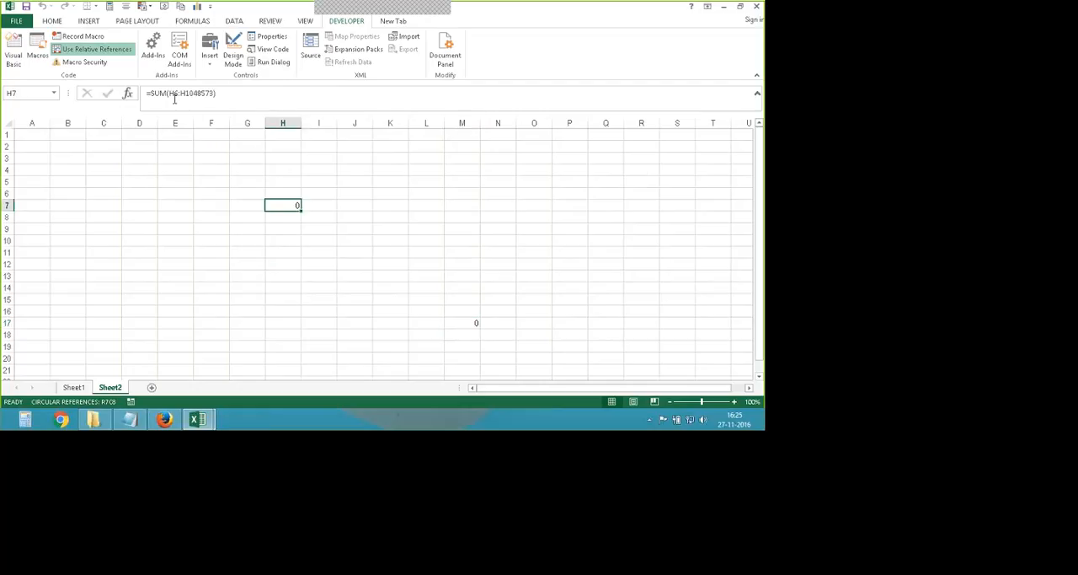
left_click(448, 323)
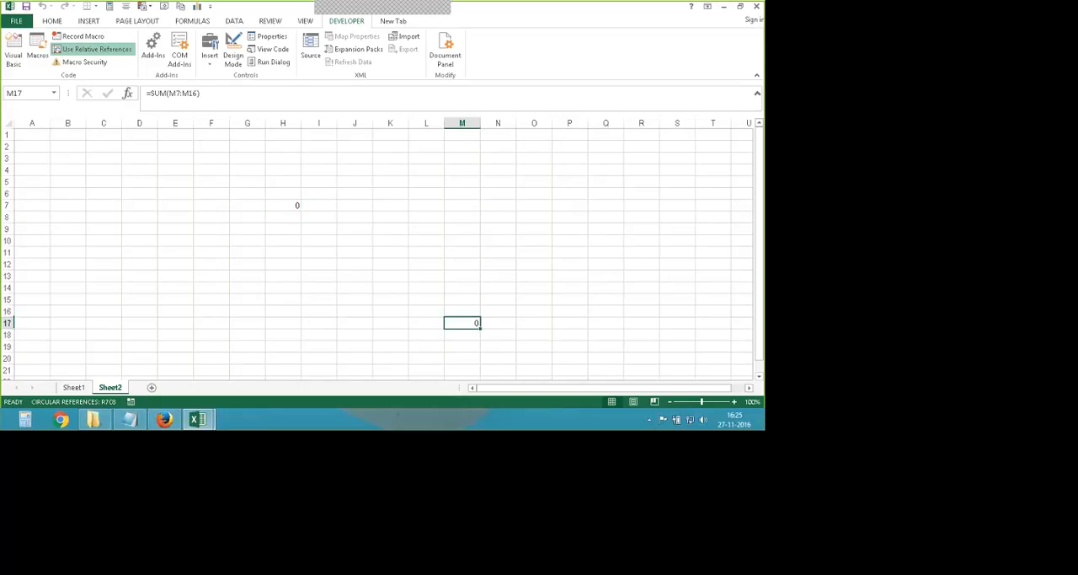
- Run the sum macro with cell C15 as the starting cell and check the resulting formula
left_click(104, 299)
left_click(38, 47)
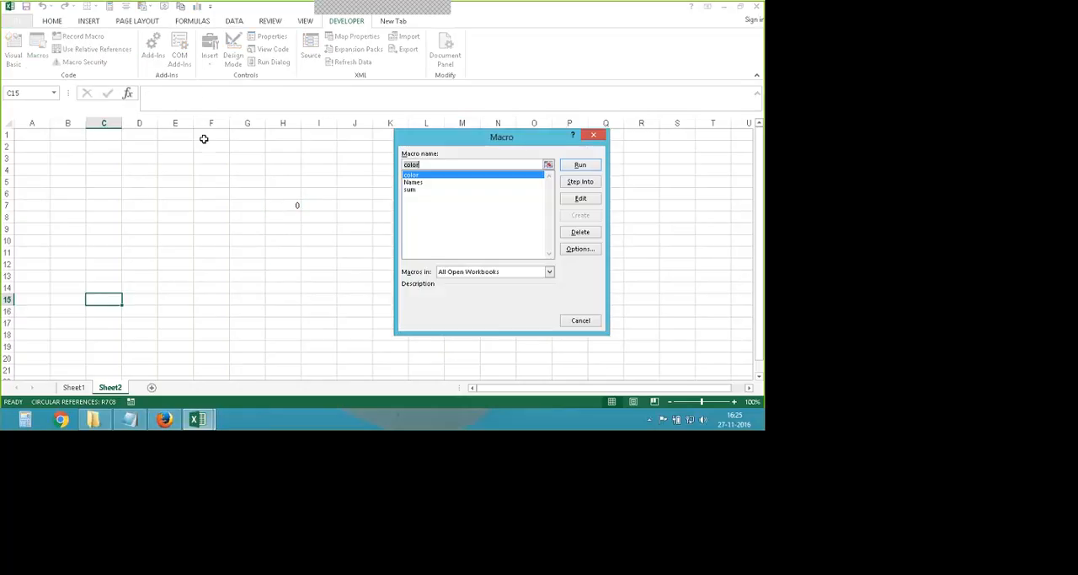
key("Down")
key("Down")
key("Return")
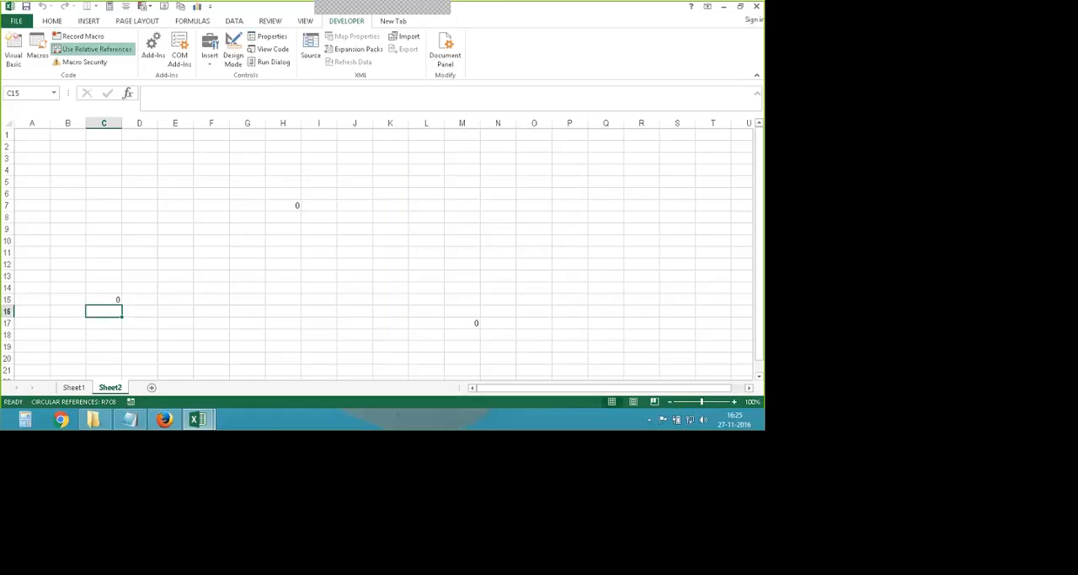
key("Up")
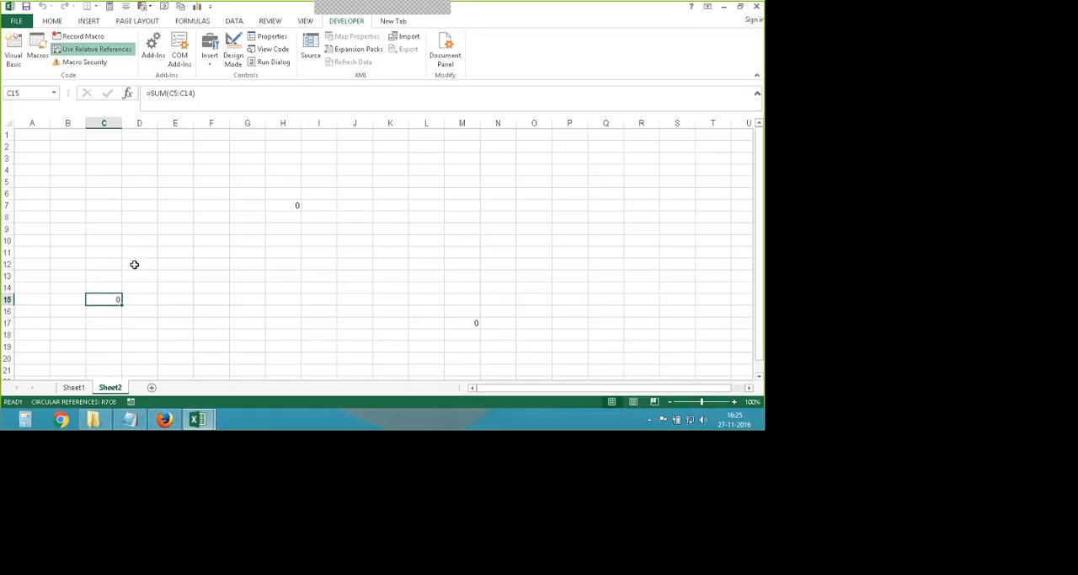
- Clear the contents of cells C6 to N19 on Sheet2
left_click_drag(101, 193, 481, 340)
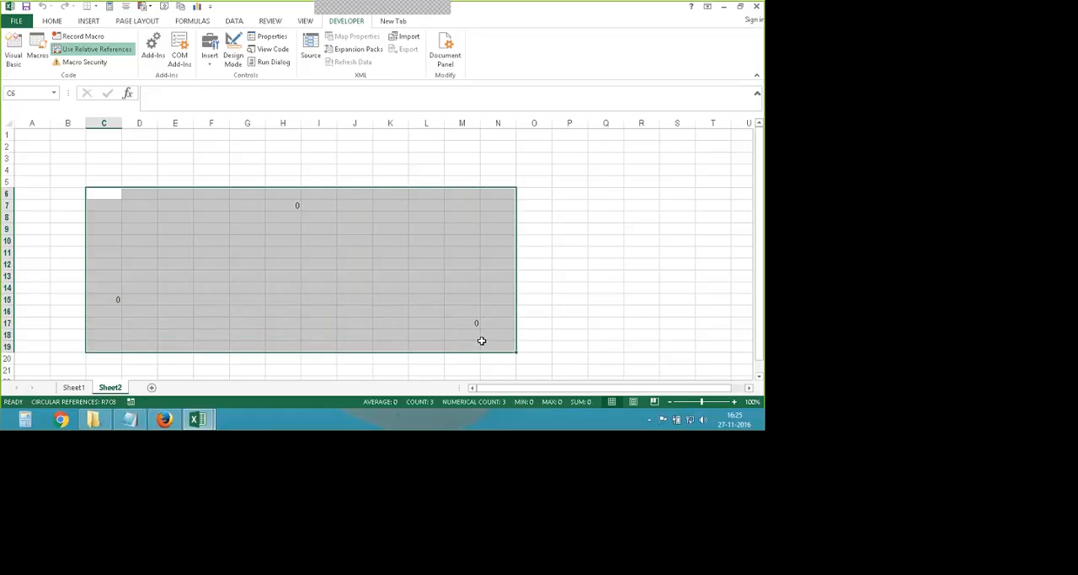
key("Delete")
left_click(188, 367)
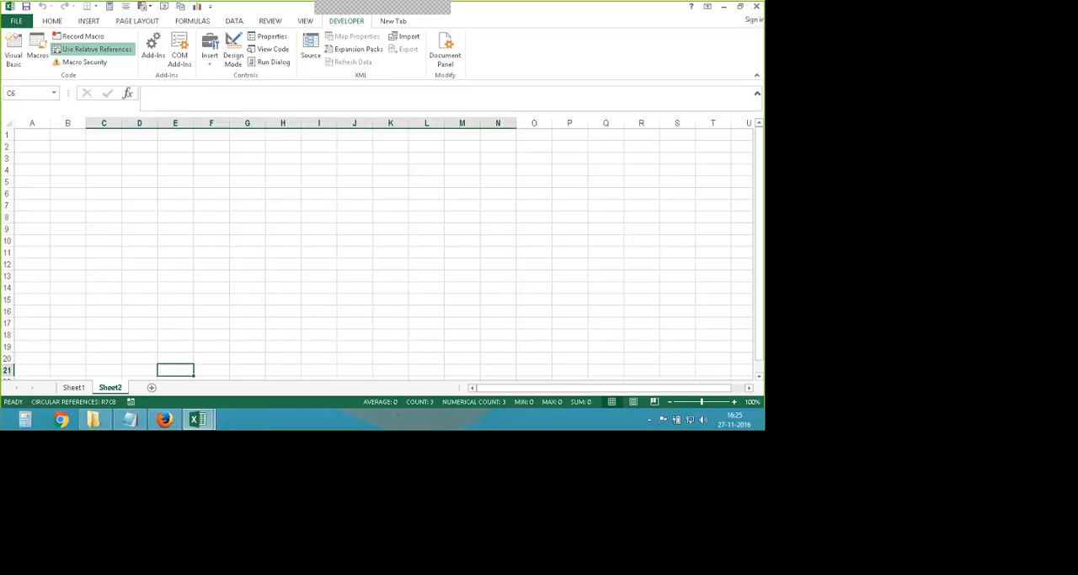
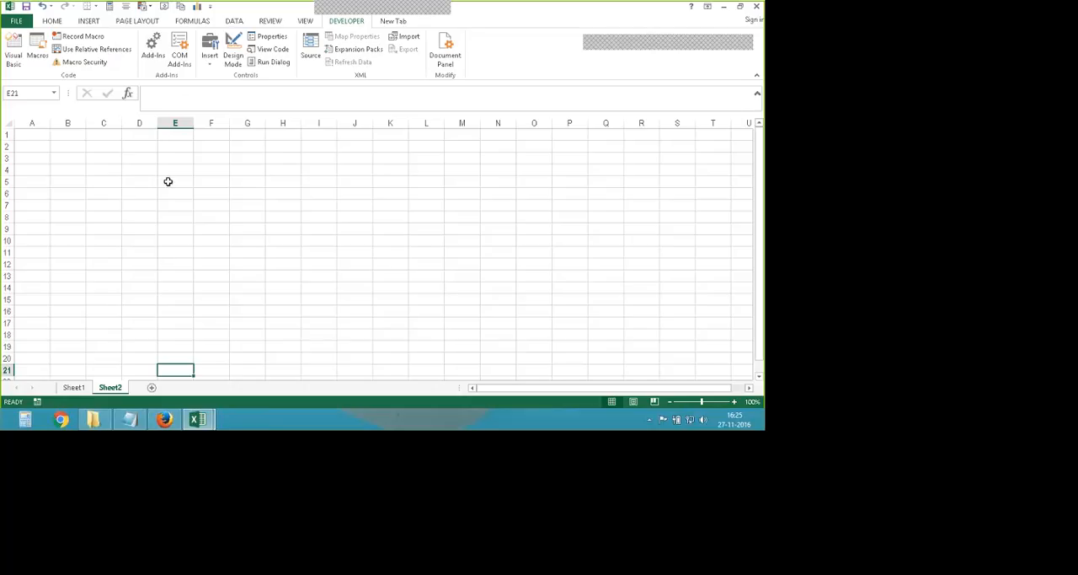
left_click(83, 37)
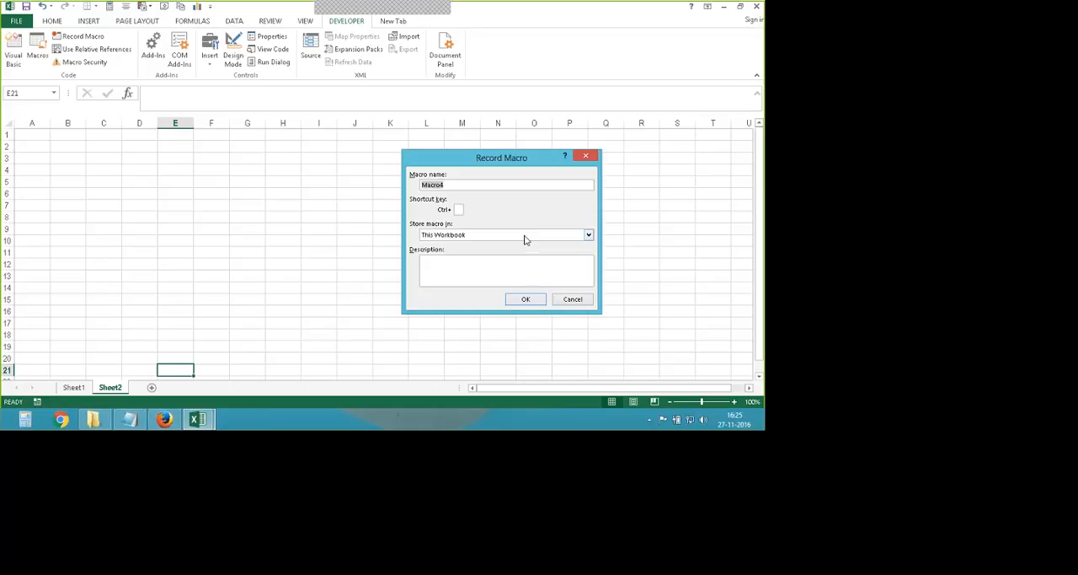
type("result")
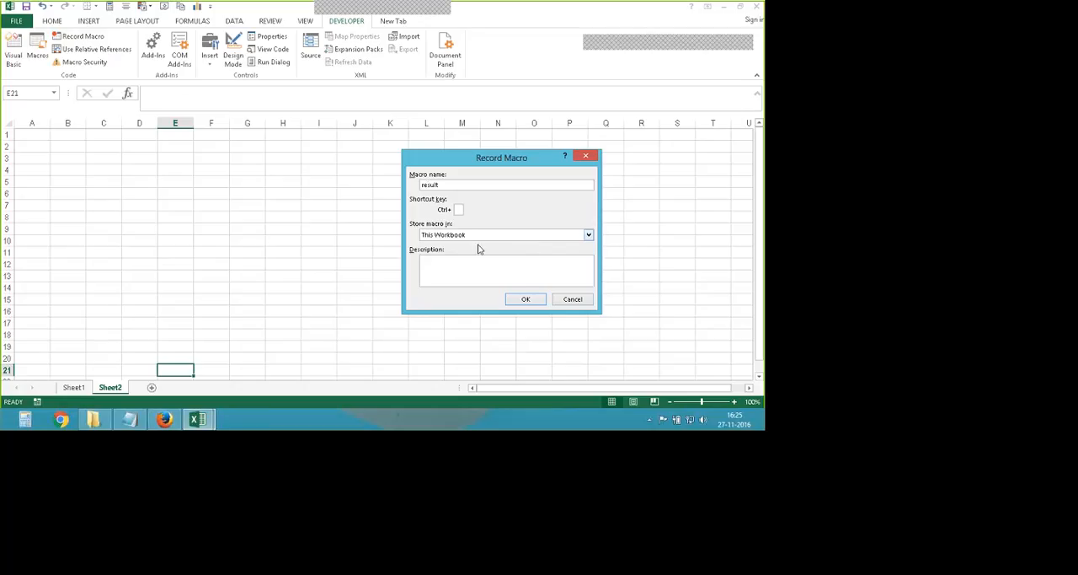
left_click(573, 300)
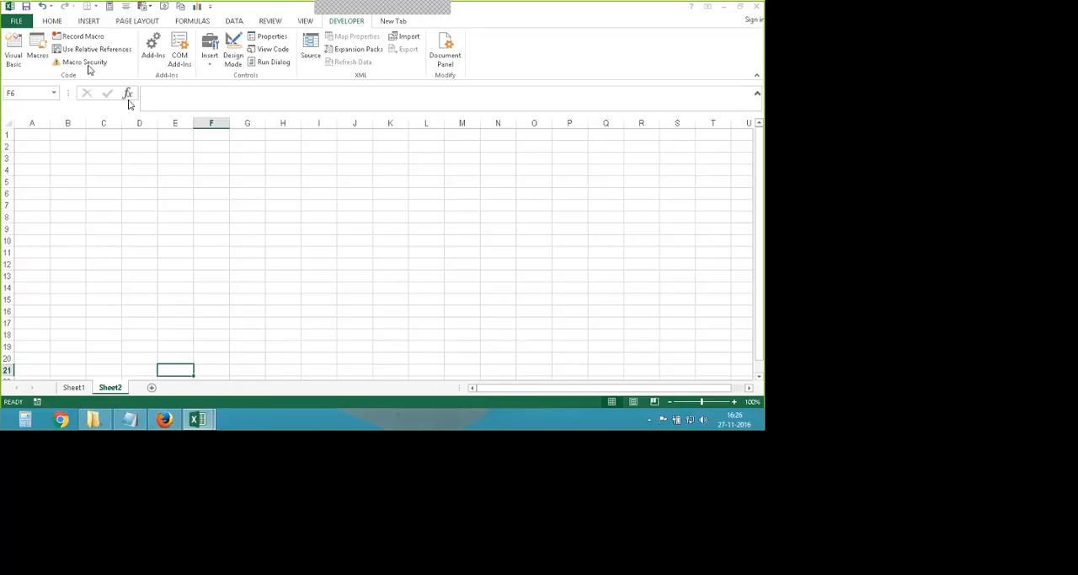
- Start recording a new macro named result, with cell F6 of Sheet2 as the starting cell
left_click(82, 37)
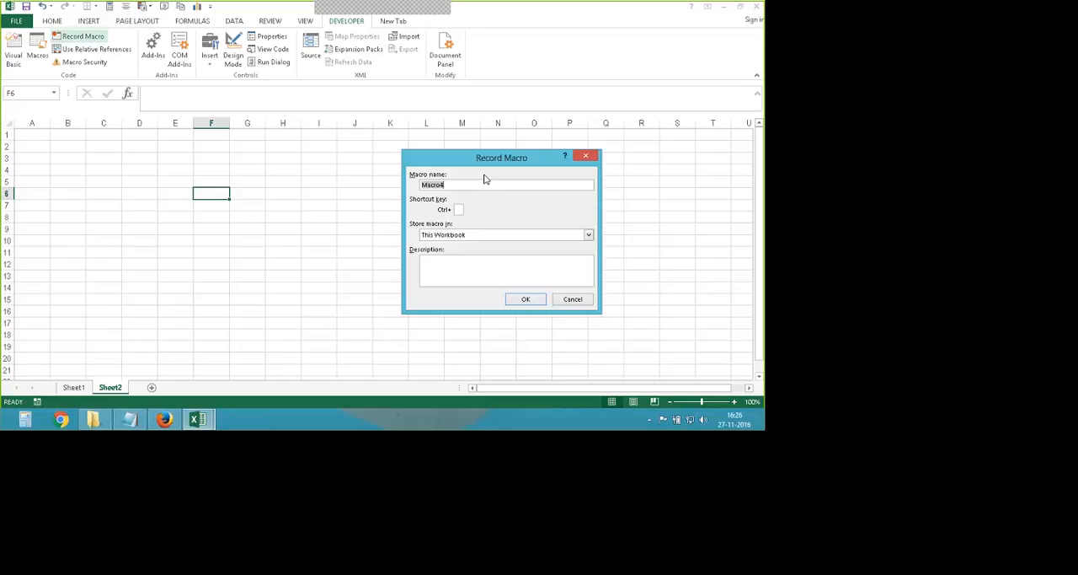
type("resul")
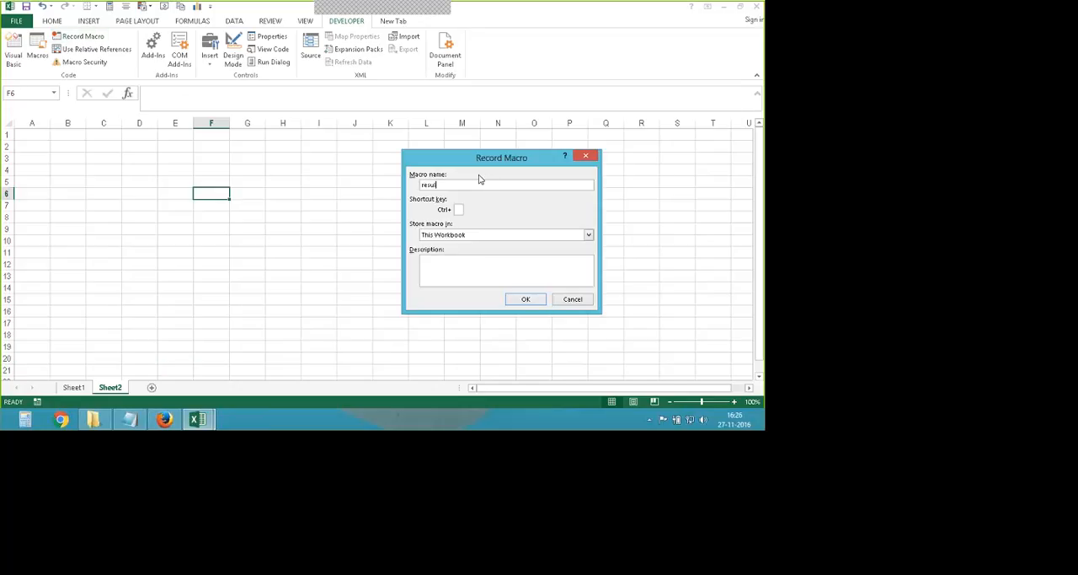
type("t")
key("Return")
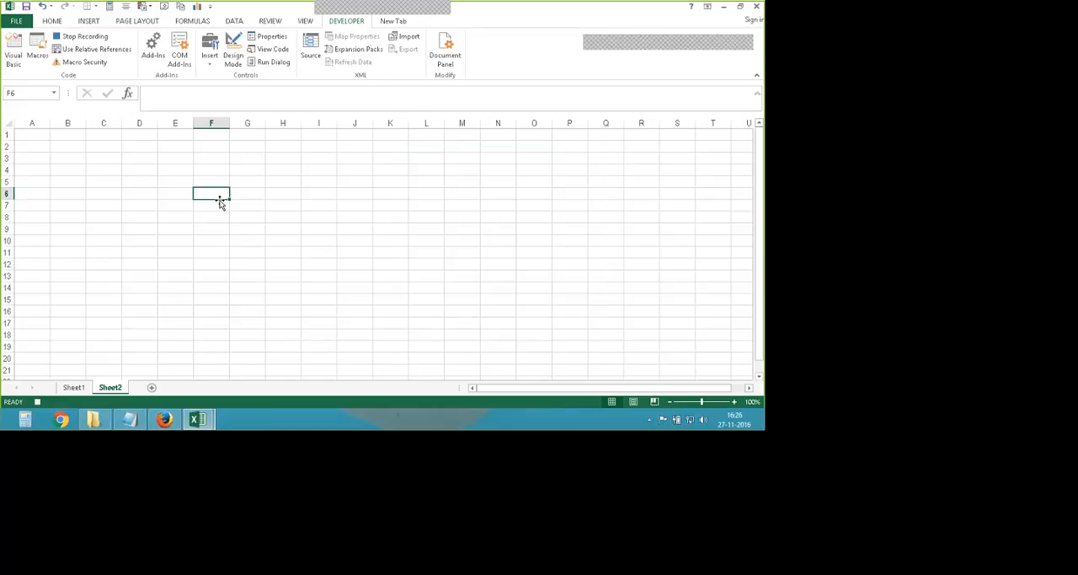
- Enter the four students' first names one below the other in cells F6 to F9
type("ra")
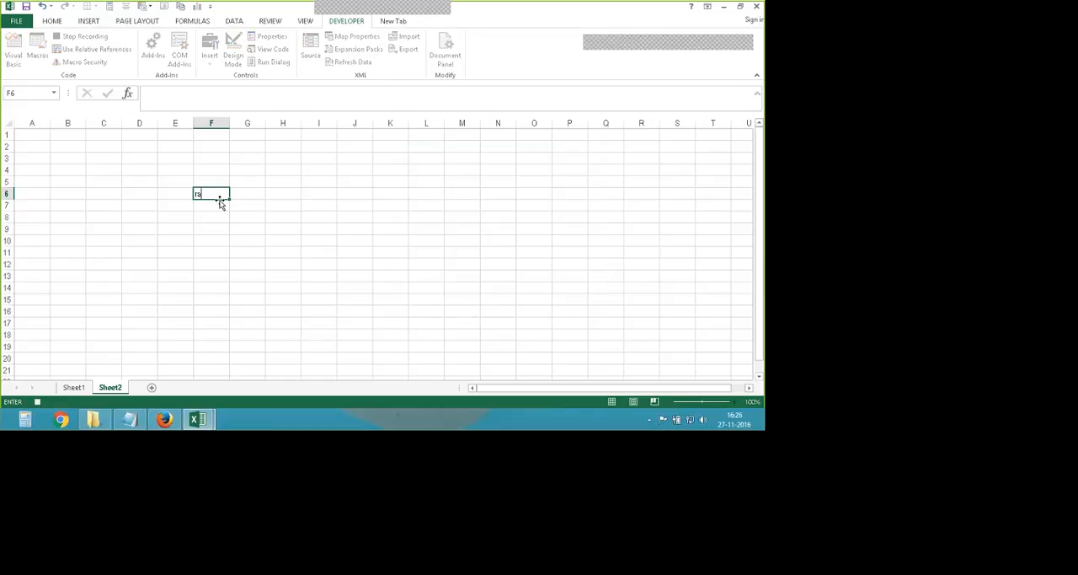
type("mu")
key("Return")
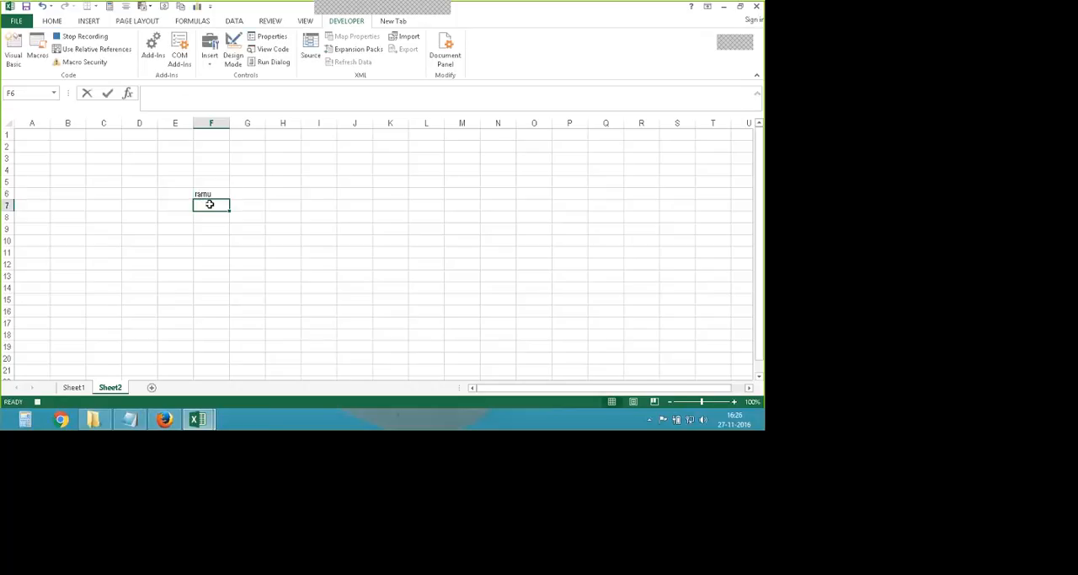
type("somu")
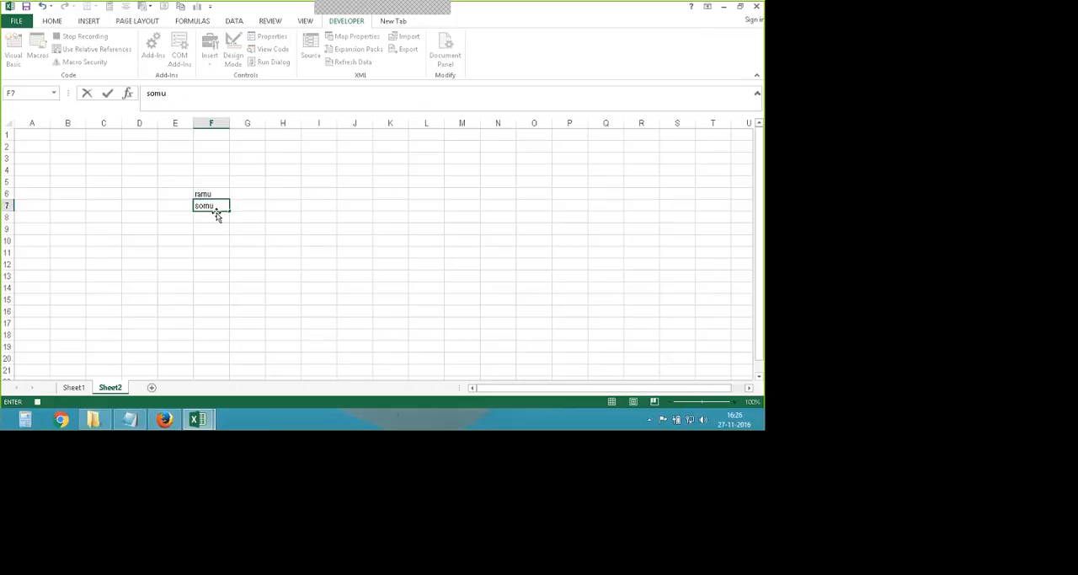
key("Return")
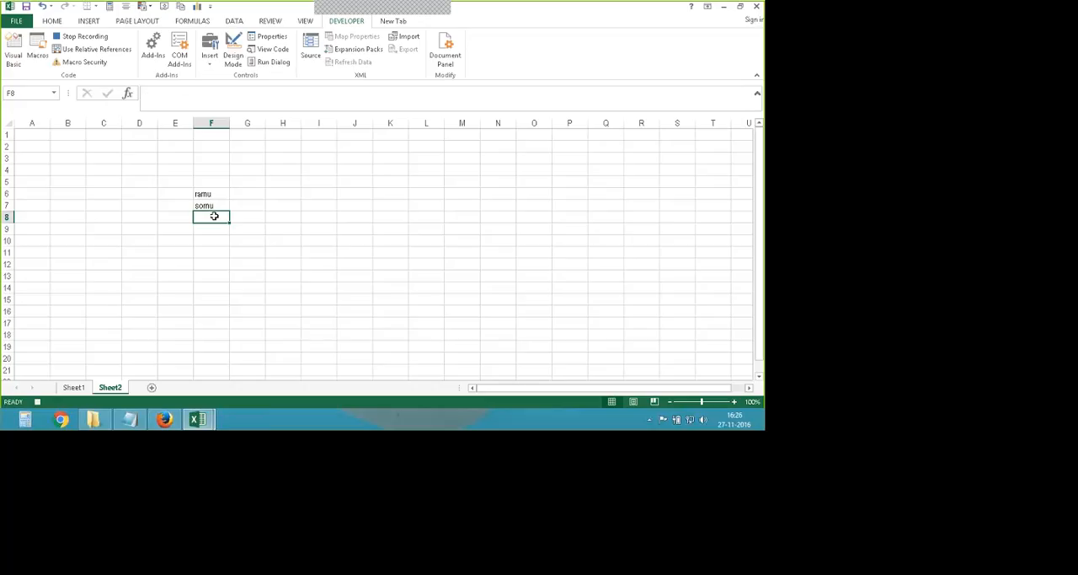
type("som")
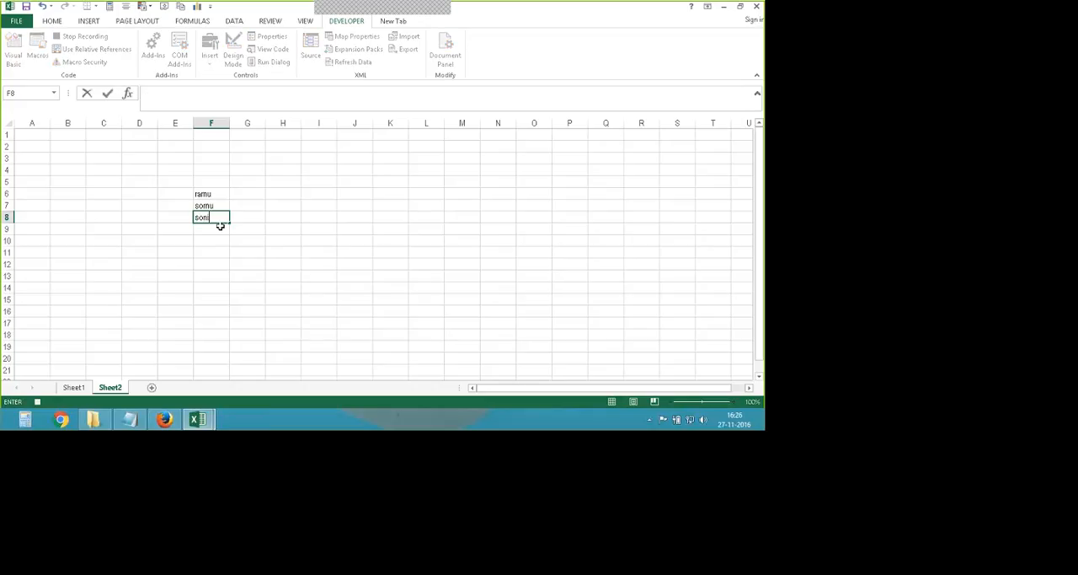
key("Return")
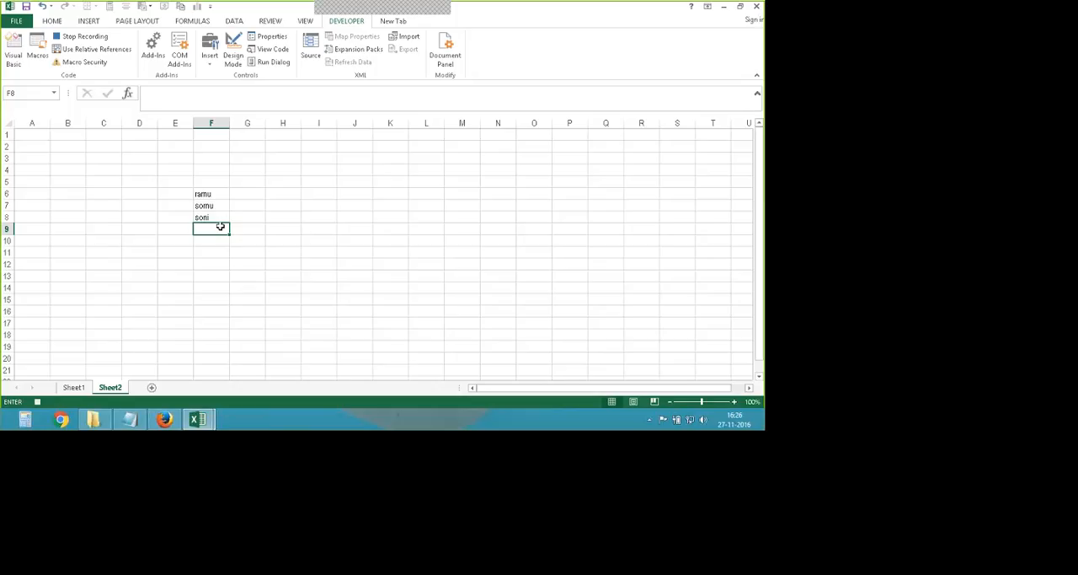
type("pratibh")
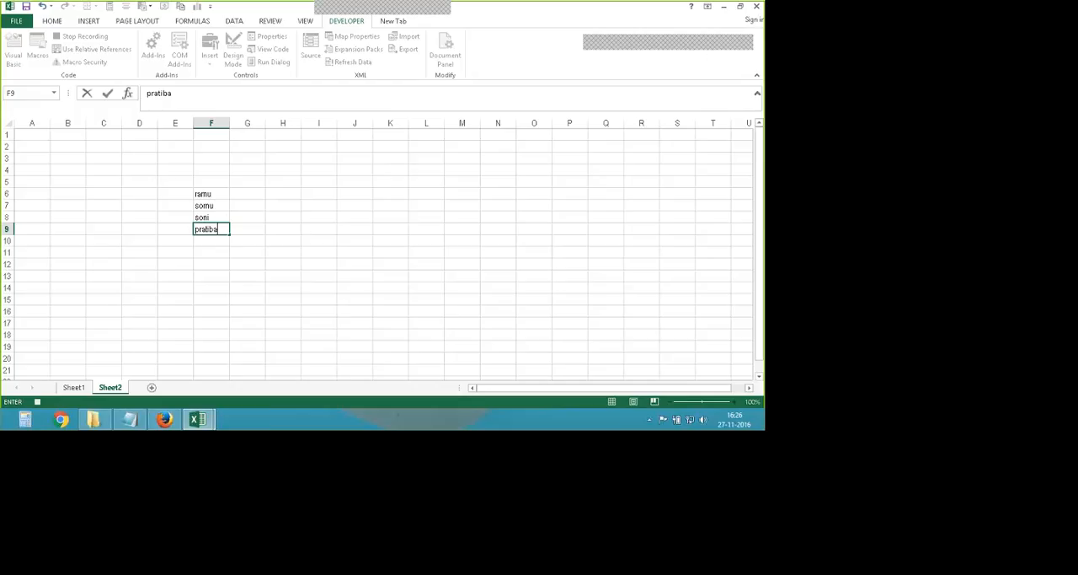
key("Return")
- Enter the column headings sub-1, sub-2, sub-3 and sub-4 in cells G5 to J5
left_click(248, 182)
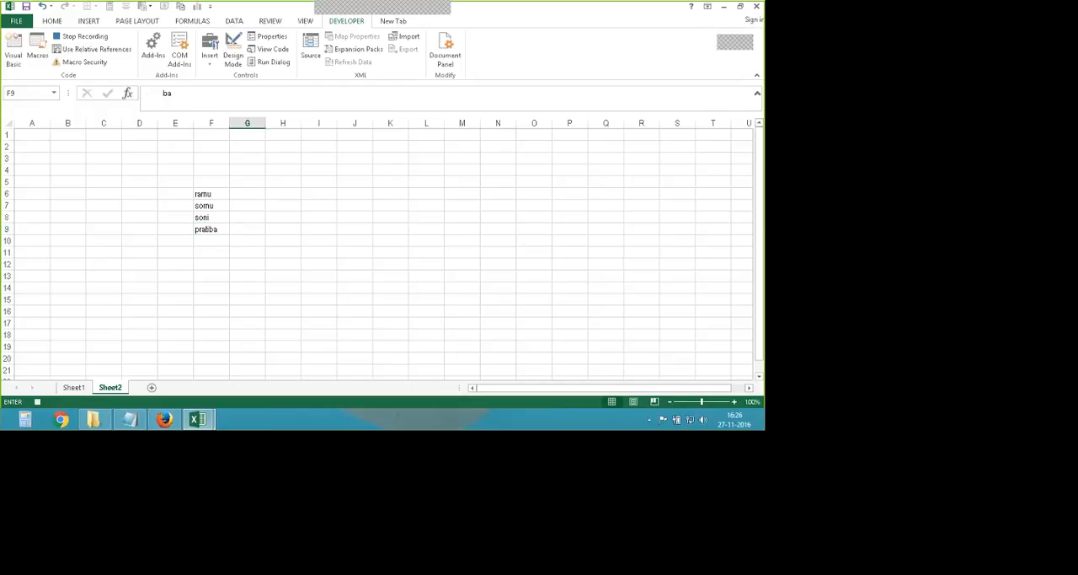
type("sub-")
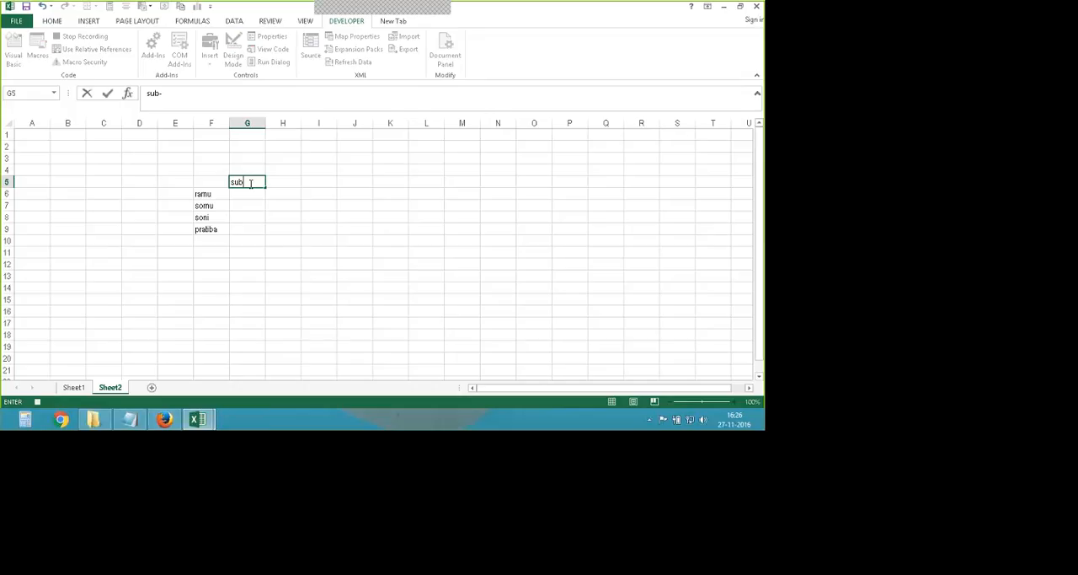
type("1")
left_click(279, 181)
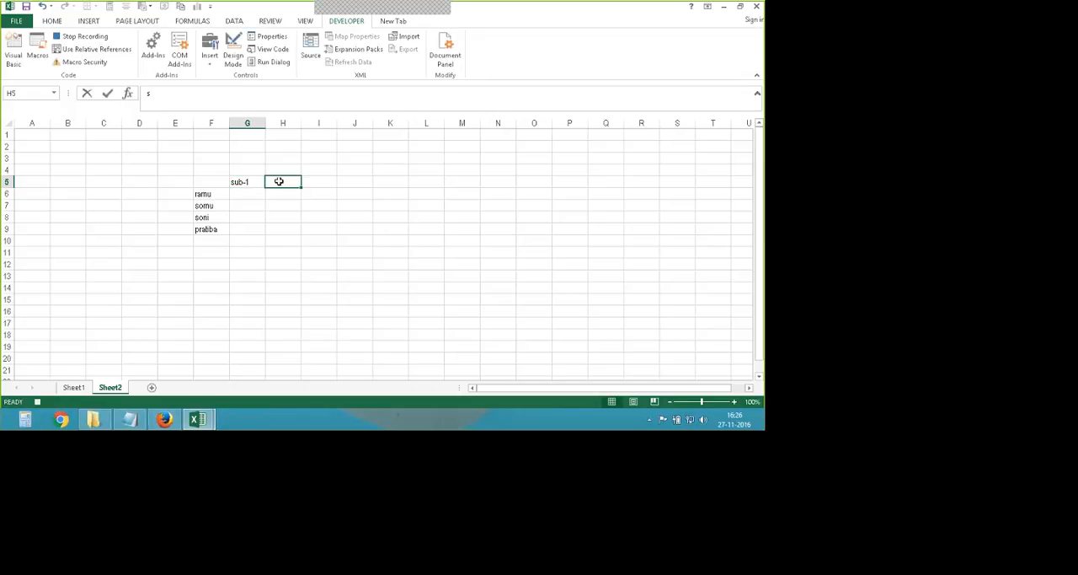
type("sub-2")
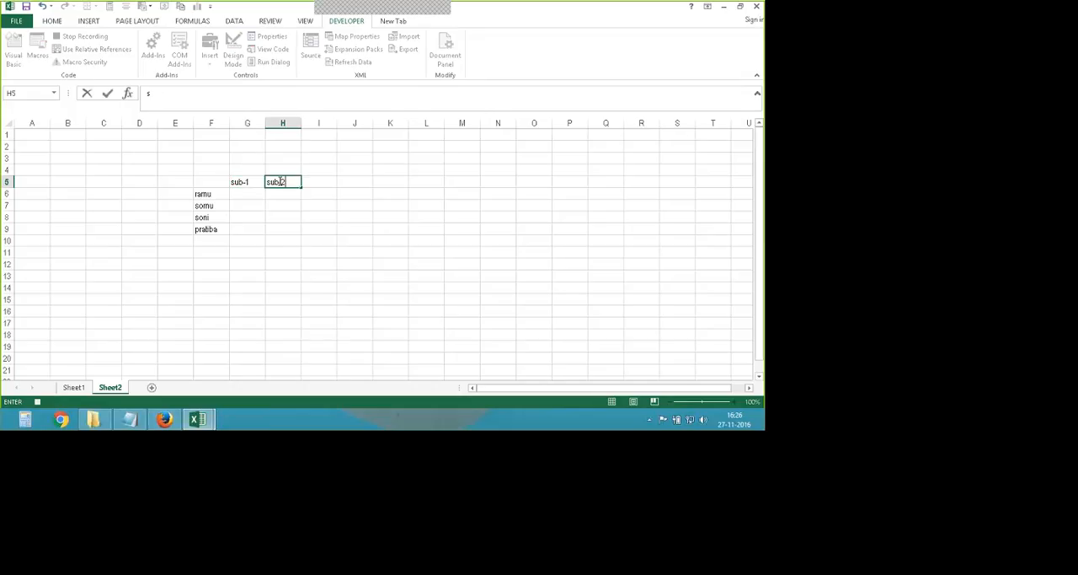
left_click(324, 182)
type("s")
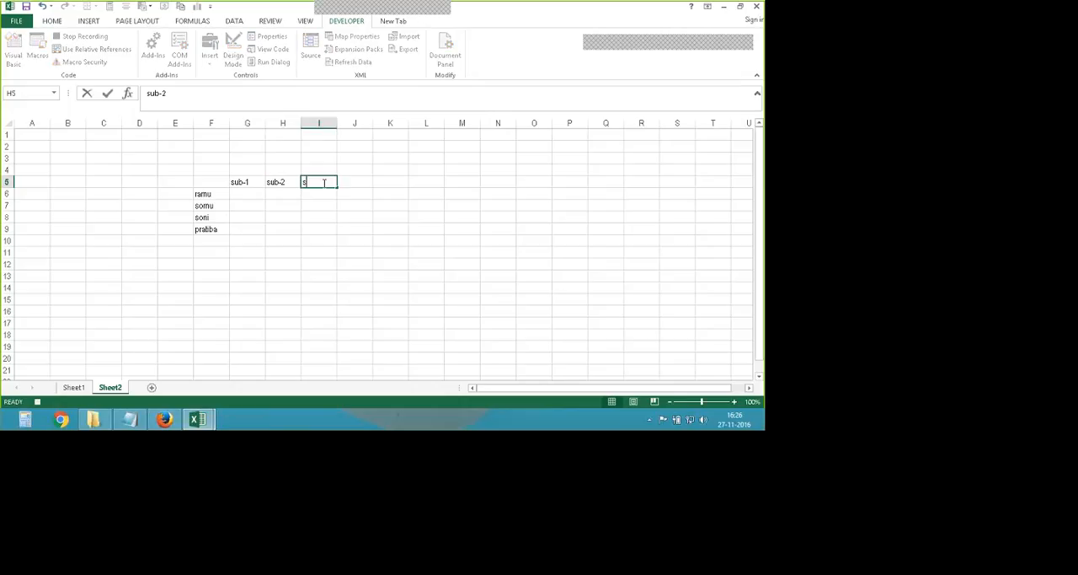
type("ub-3")
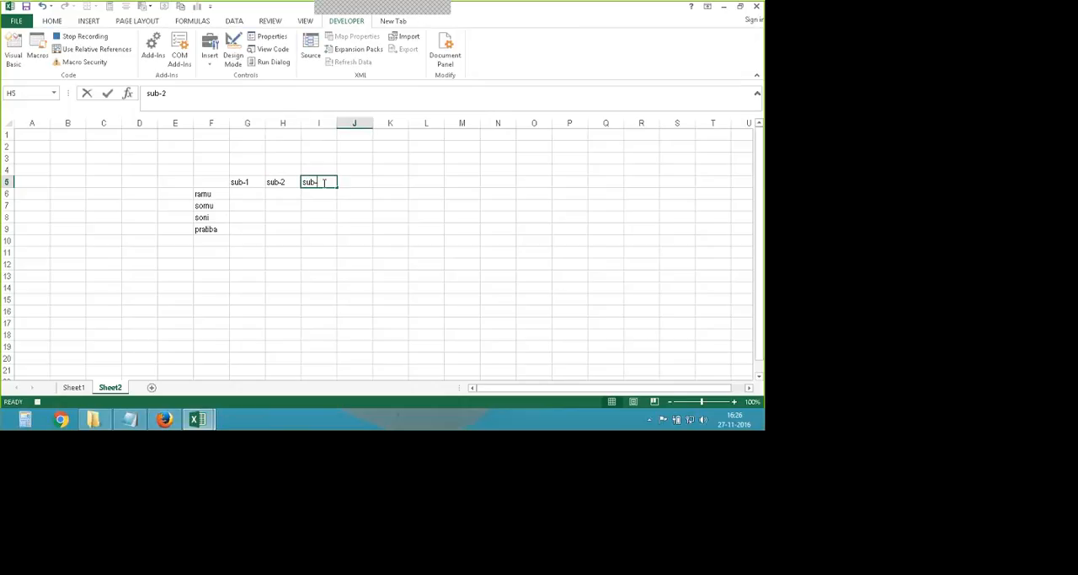
left_click(356, 182)
type("sub-4")
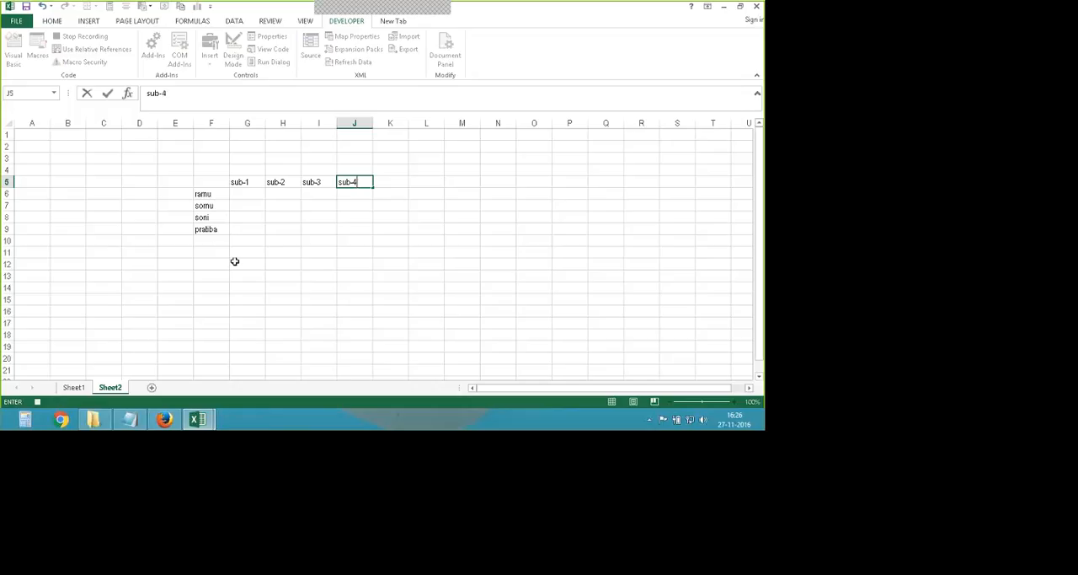
- Label cell F10 as total and enter the formula =sum(G6:G9) in cell G10
left_click(217, 240)
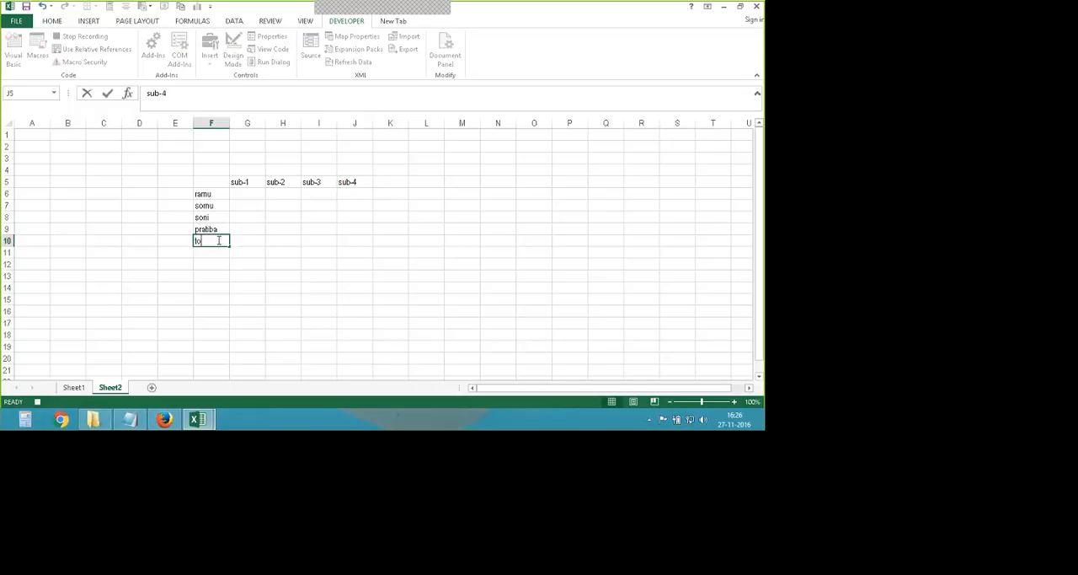
type("total")
left_click(253, 240)
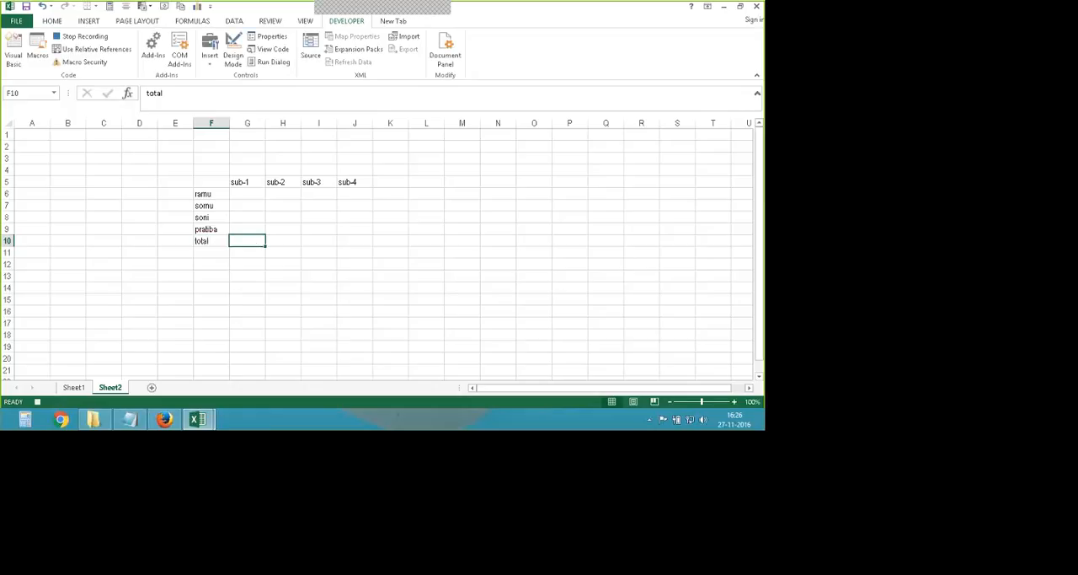
type("=s")
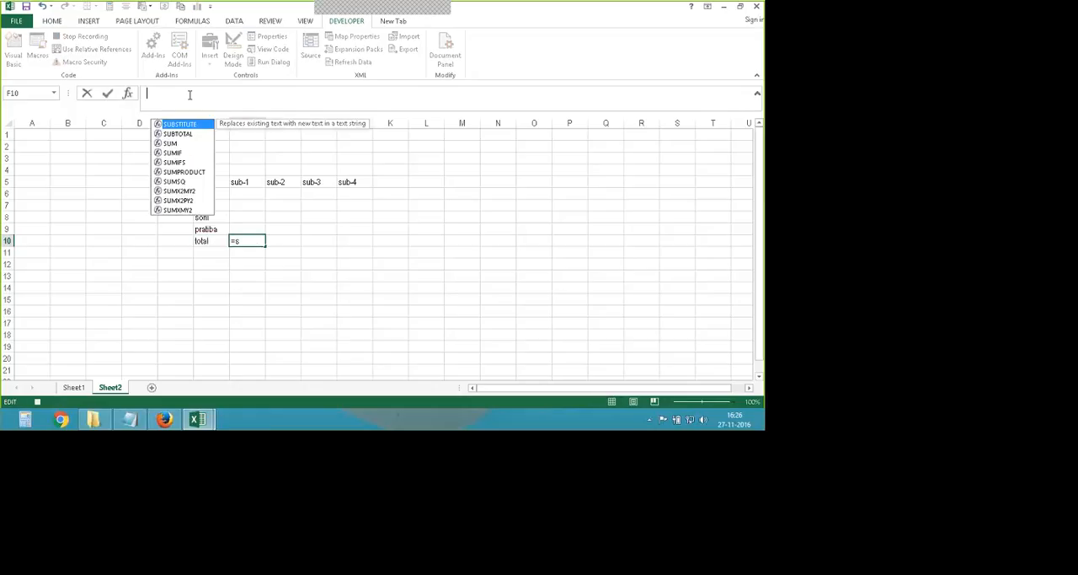
type("um(")
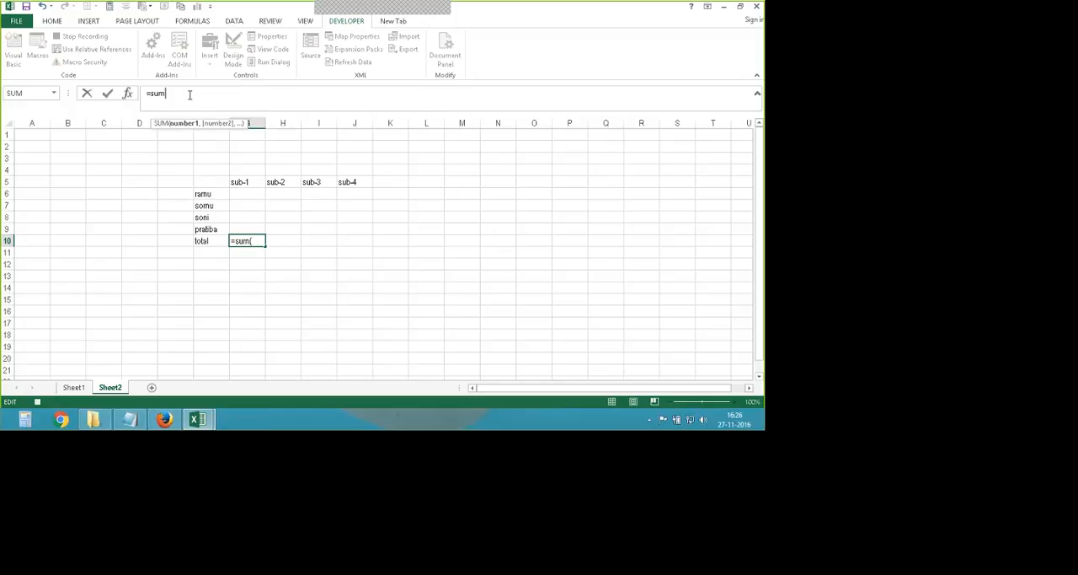
left_click(243, 192)
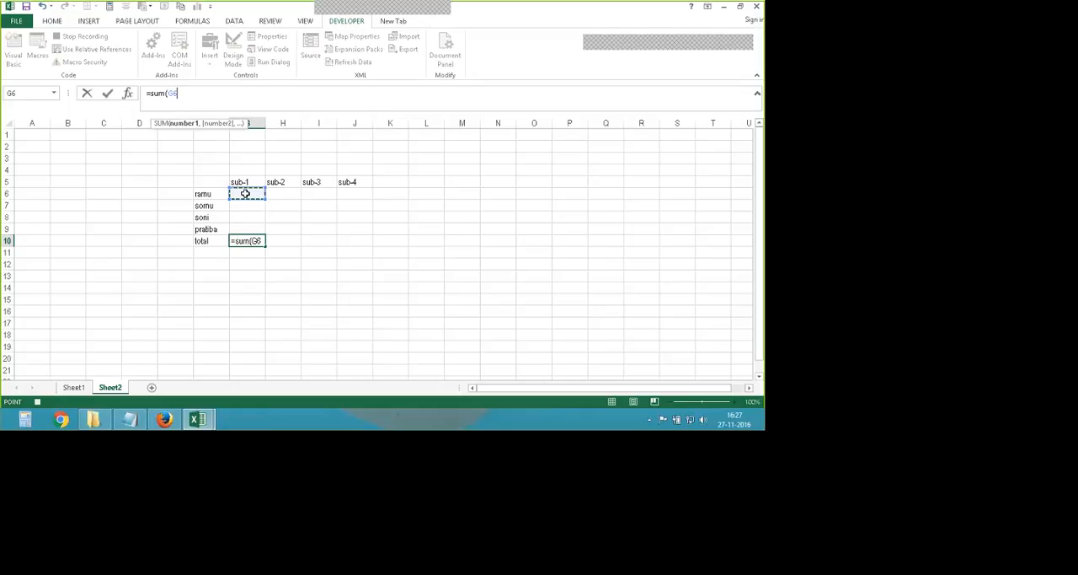
left_click_drag(245, 194, 246, 222)
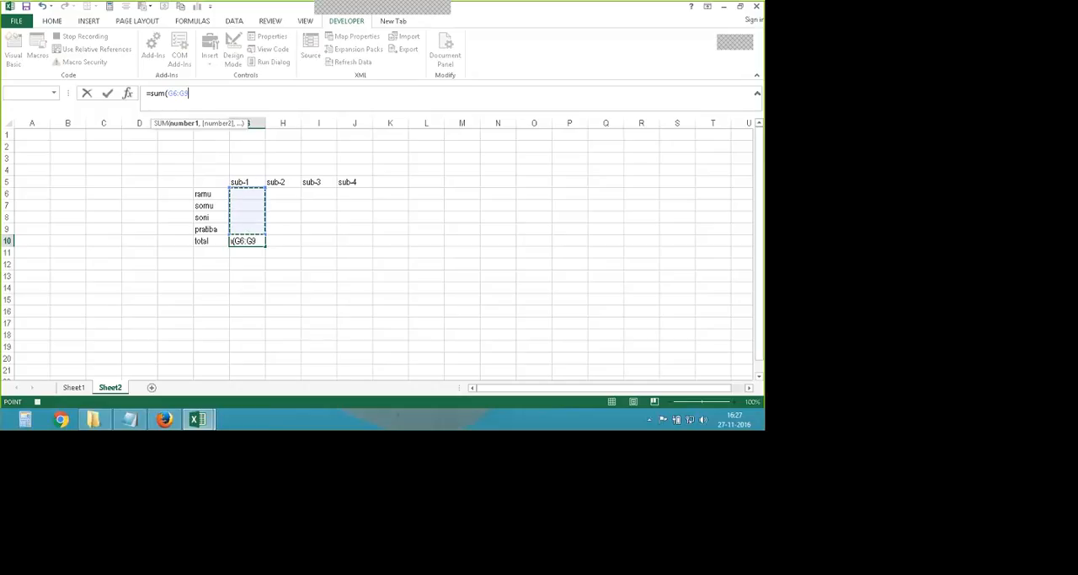
type(")")
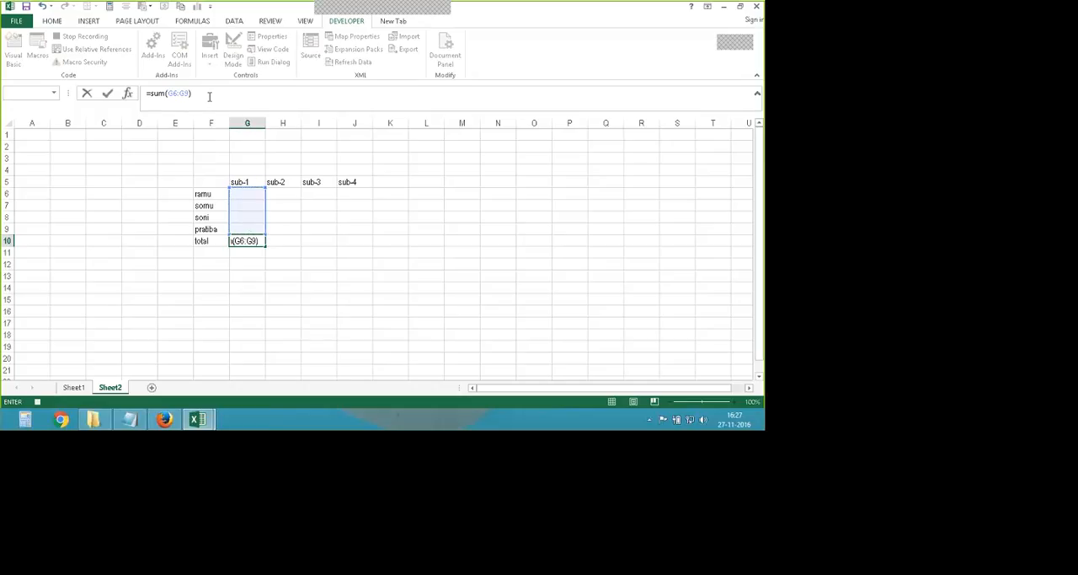
key("Return")
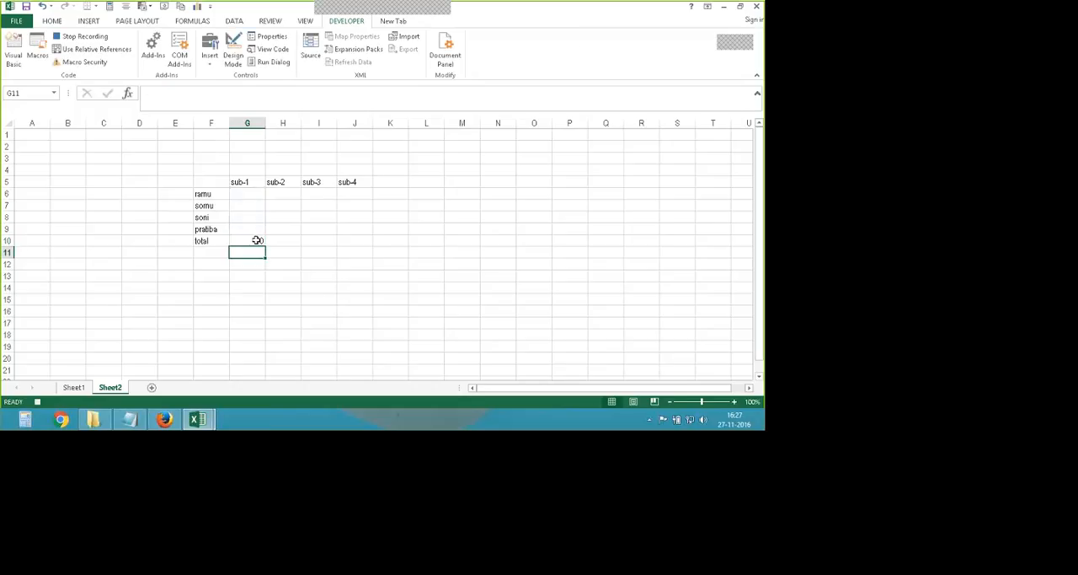
- Fill the sum formula from G10 across to J10 and stop recording the macro
left_click(257, 241)
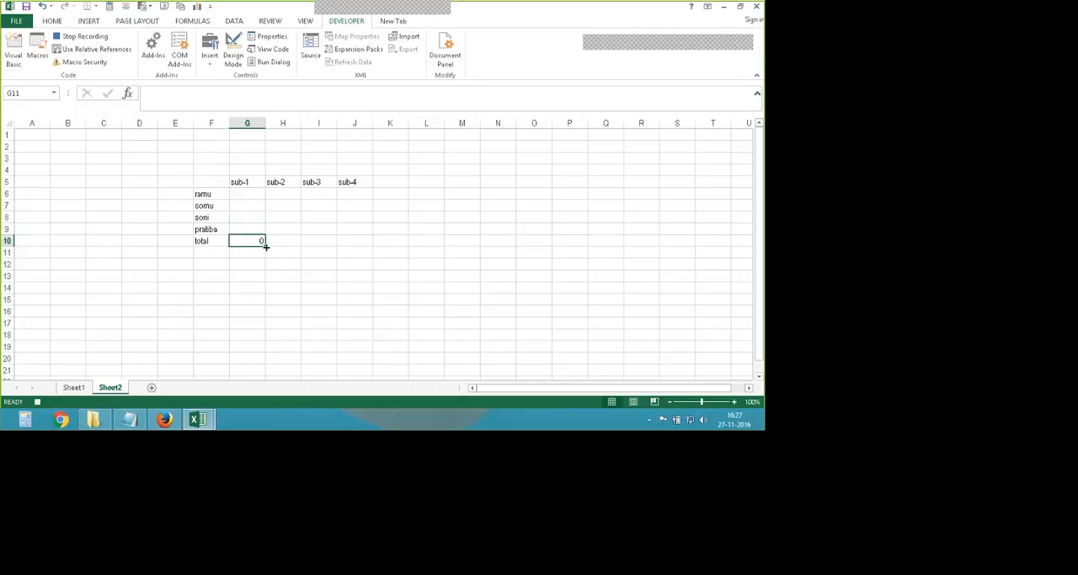
left_click_drag(266, 245, 368, 246)
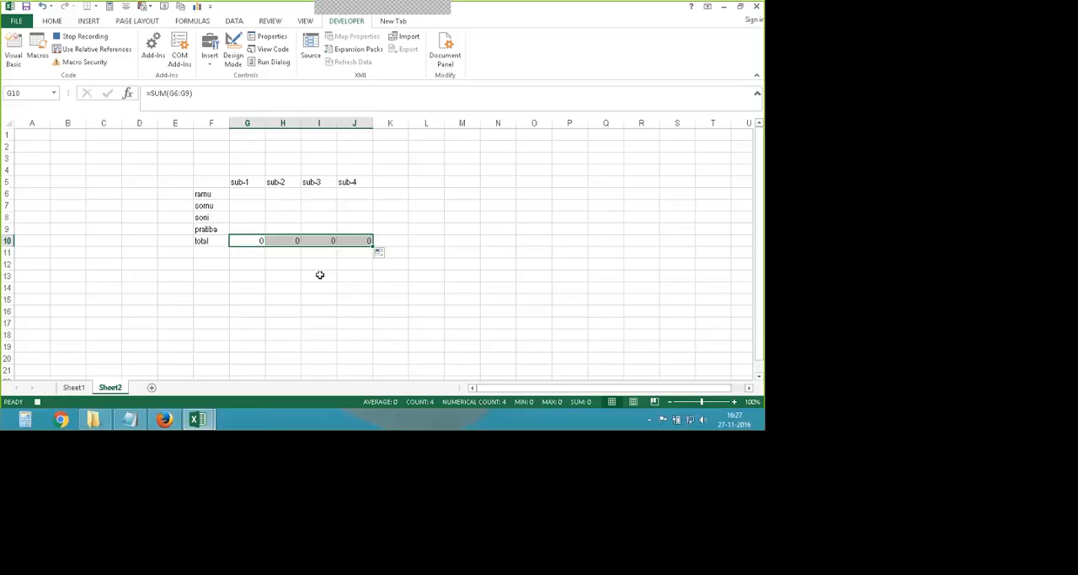
left_click(81, 36)
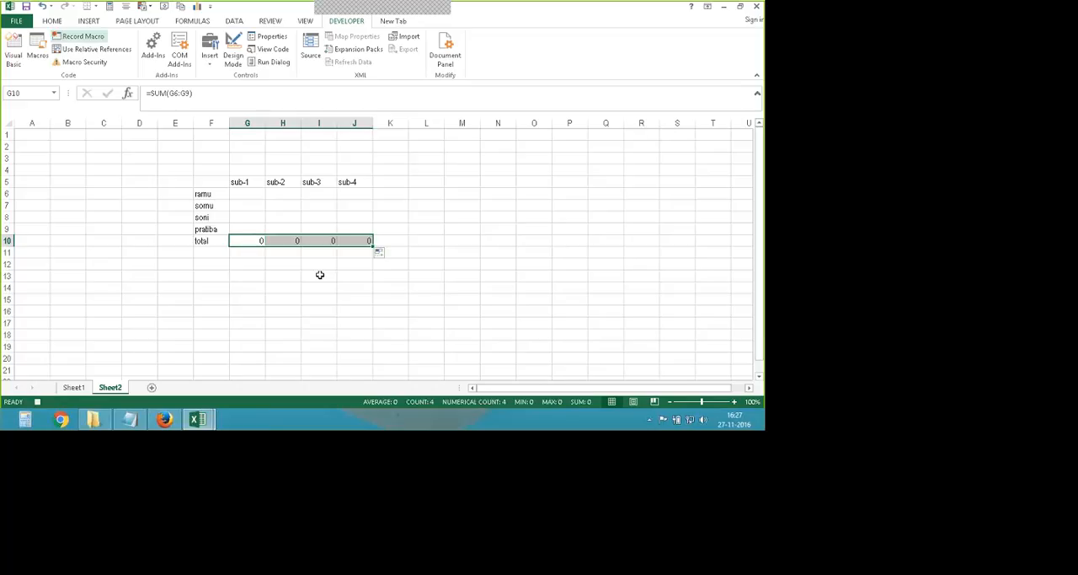
left_click(407, 257)
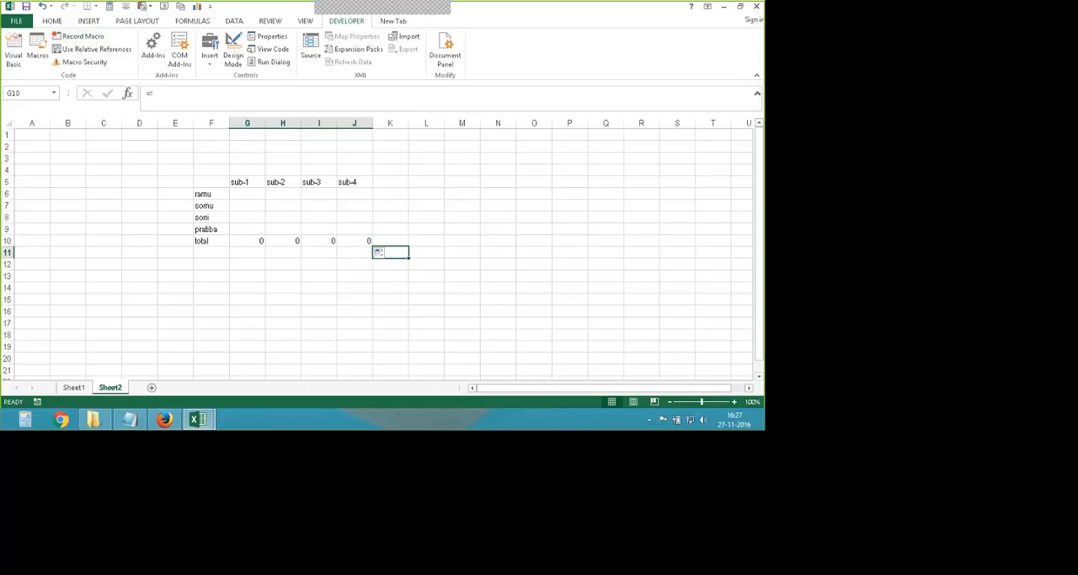
- Test the sub-1 total formula by entering the marks 45 in G6 and 67 in G8
left_click(246, 240)
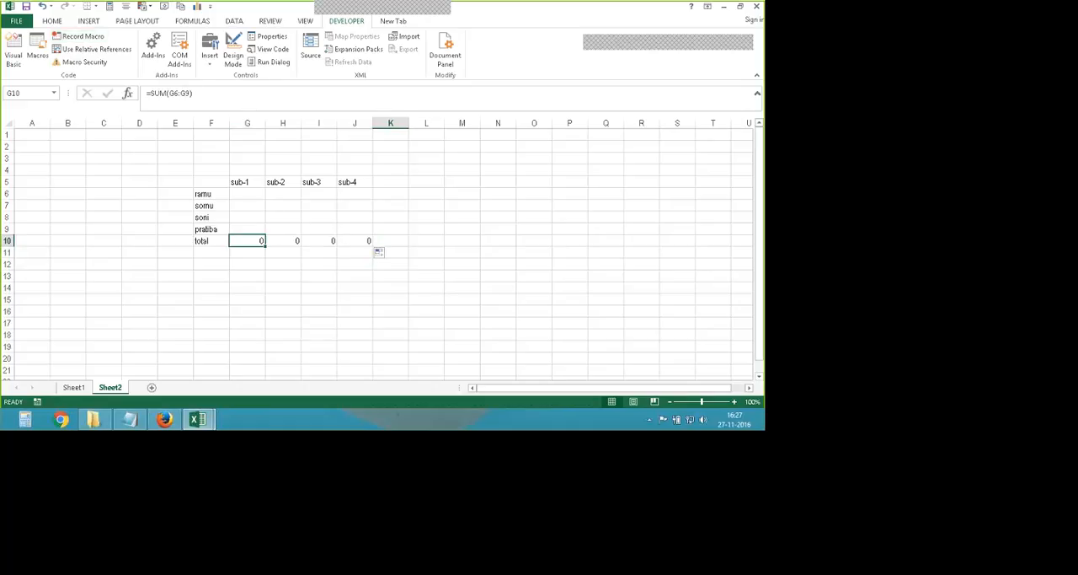
left_click(249, 193)
type("45")
left_click(247, 217)
type("67")
left_click(247, 276)
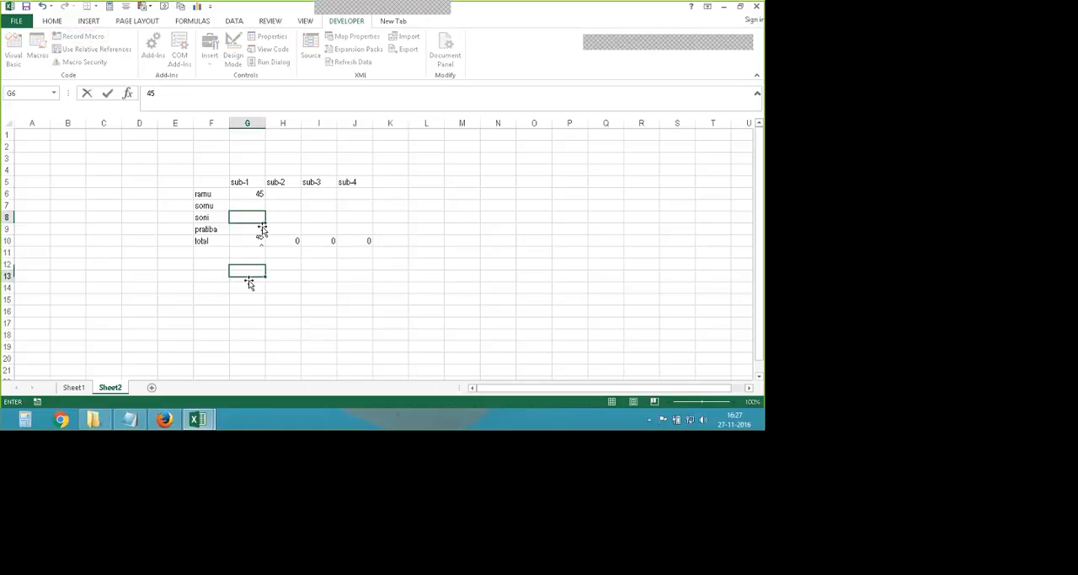
- Clear the marks table in F5:J10 and run the result macro with cell D8 selected
left_click_drag(210, 182, 368, 241)
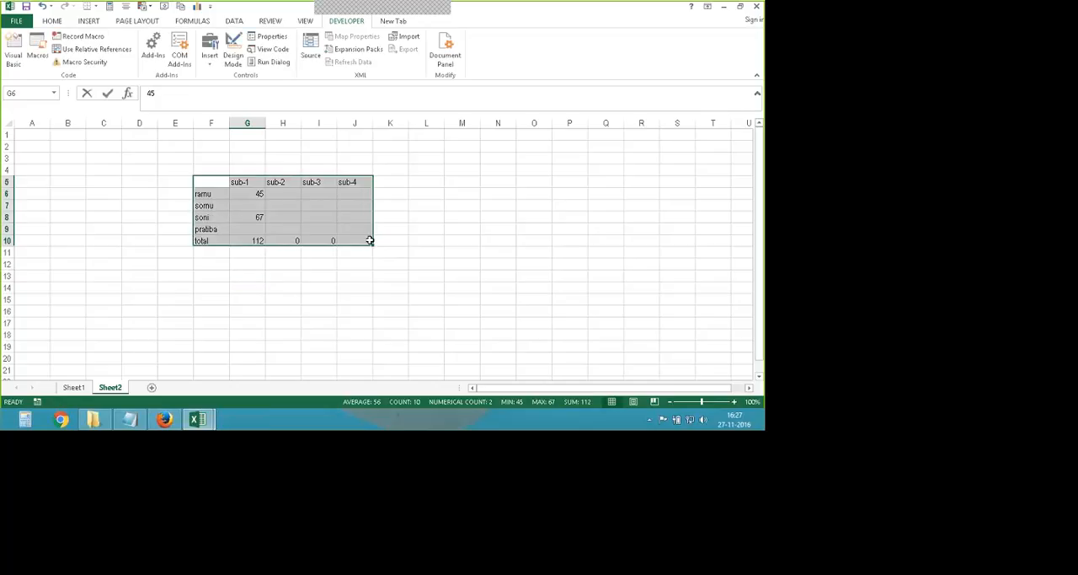
left_click(142, 216)
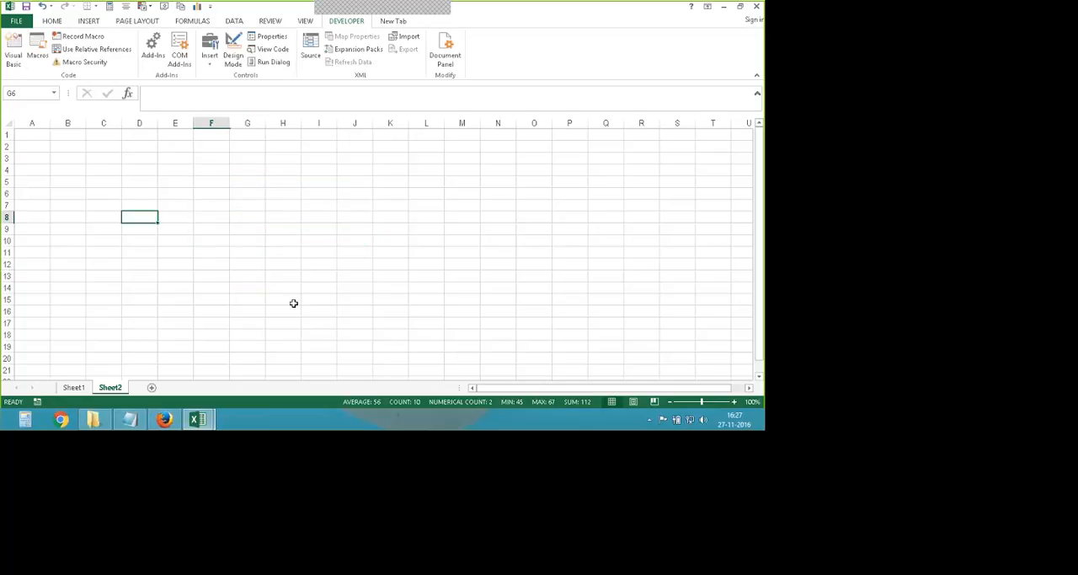
left_click(37, 50)
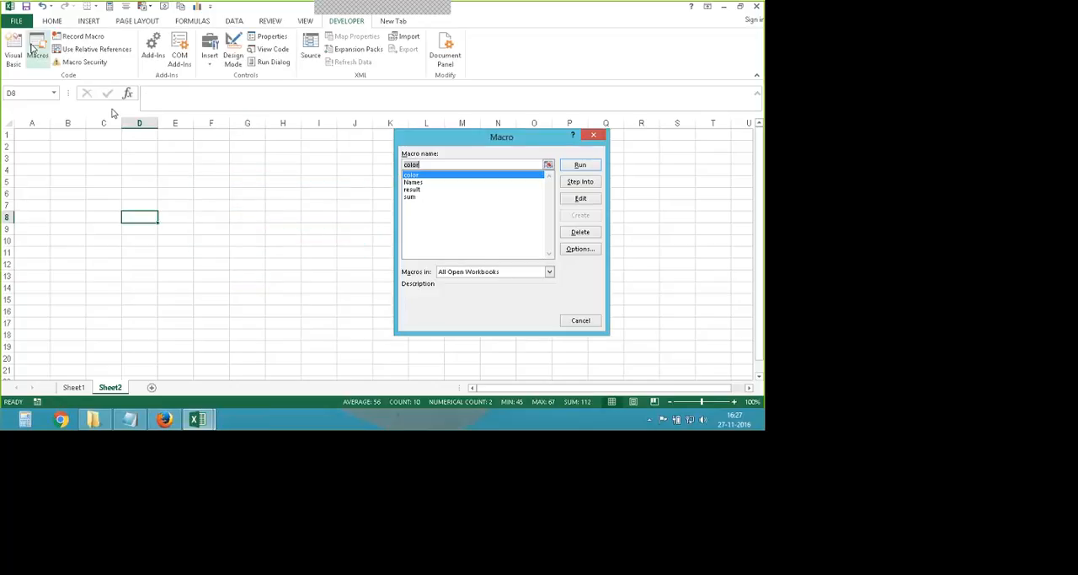
left_click(416, 189)
left_click(580, 165)
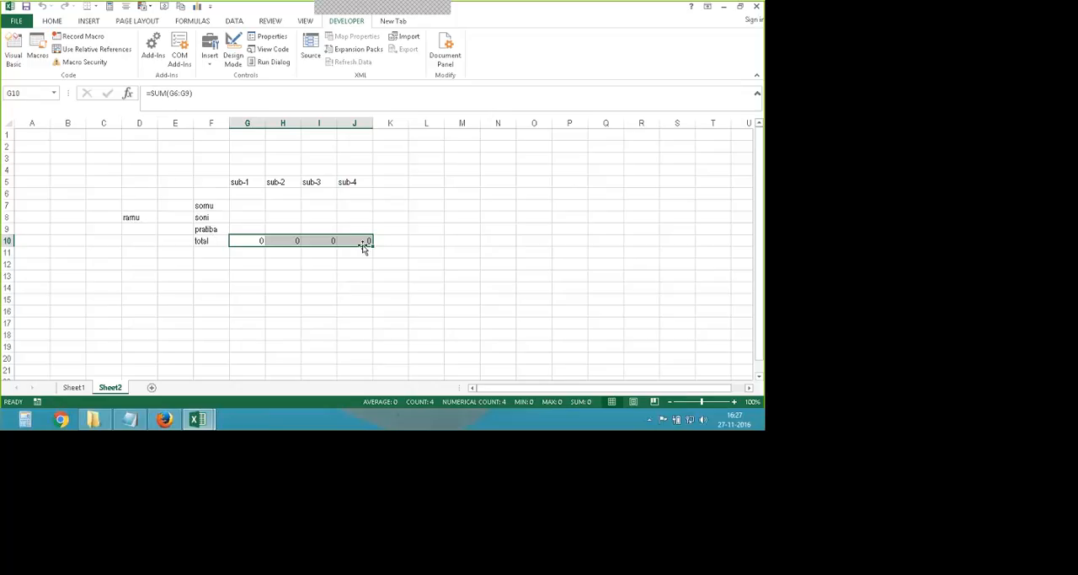
- Inspect the total formulas in cells G10 to J10 one by one
left_click(197, 291)
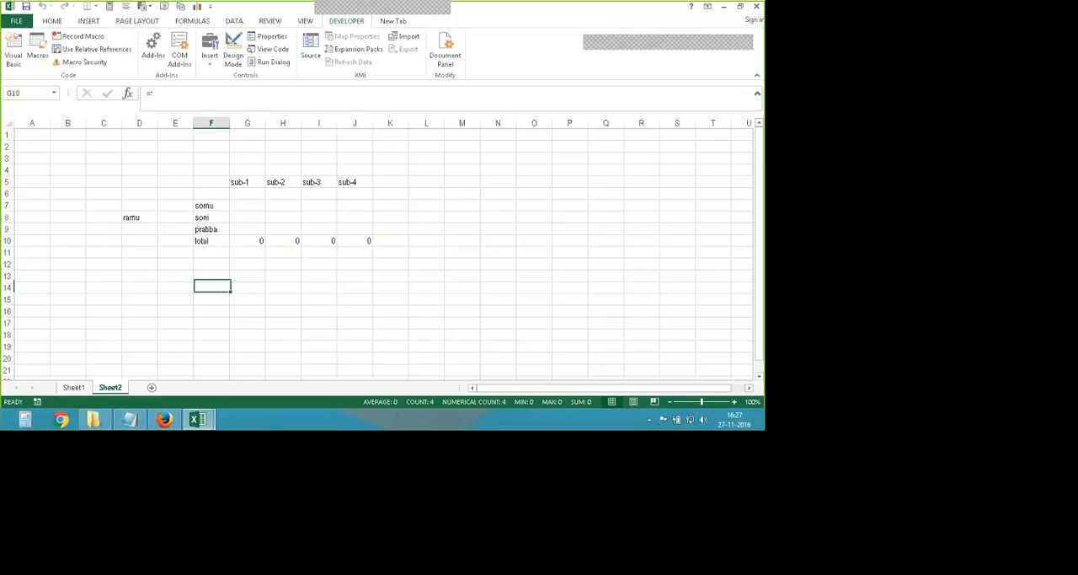
left_click(249, 240)
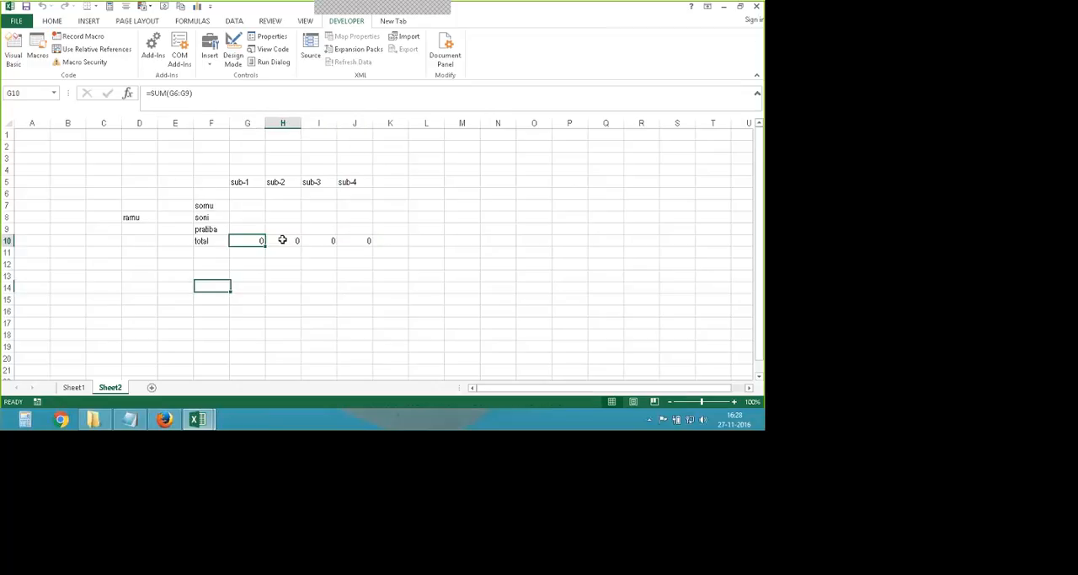
left_click(282, 240)
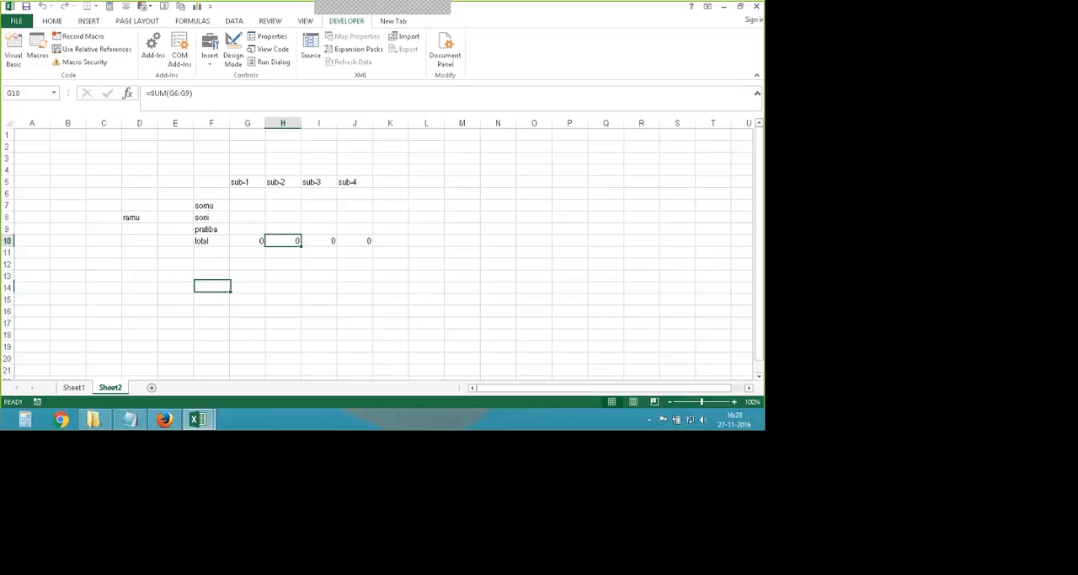
left_click(317, 240)
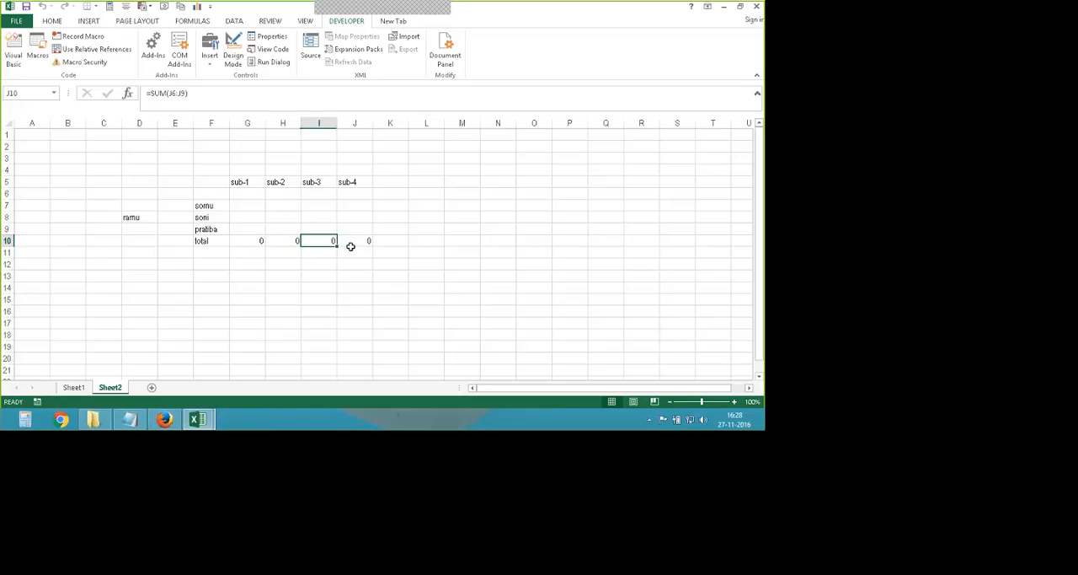
left_click(350, 245)
left_click(247, 335)
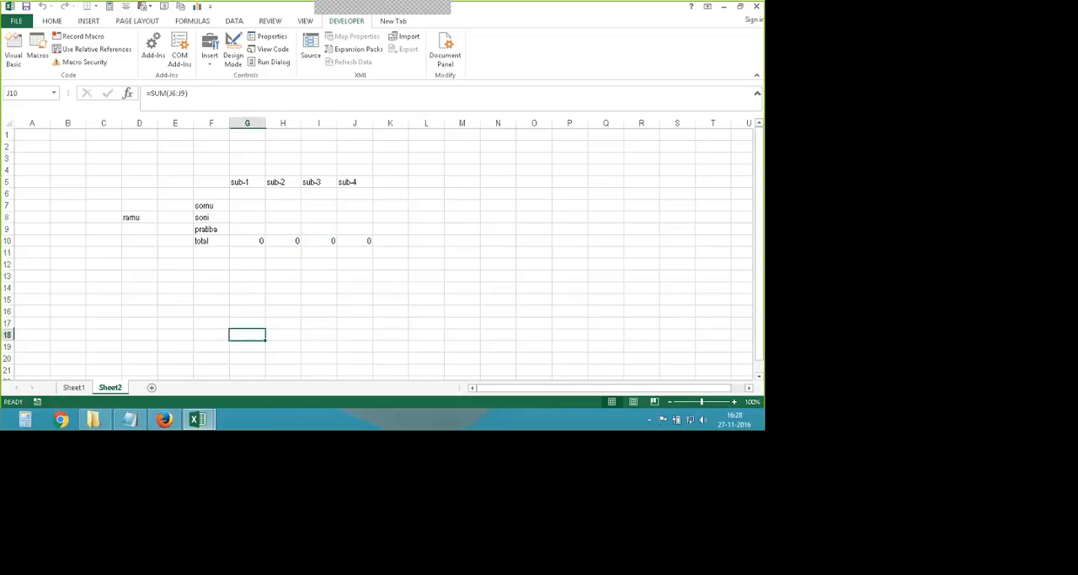
- Open the code of the result macro for editing
left_click(210, 206)
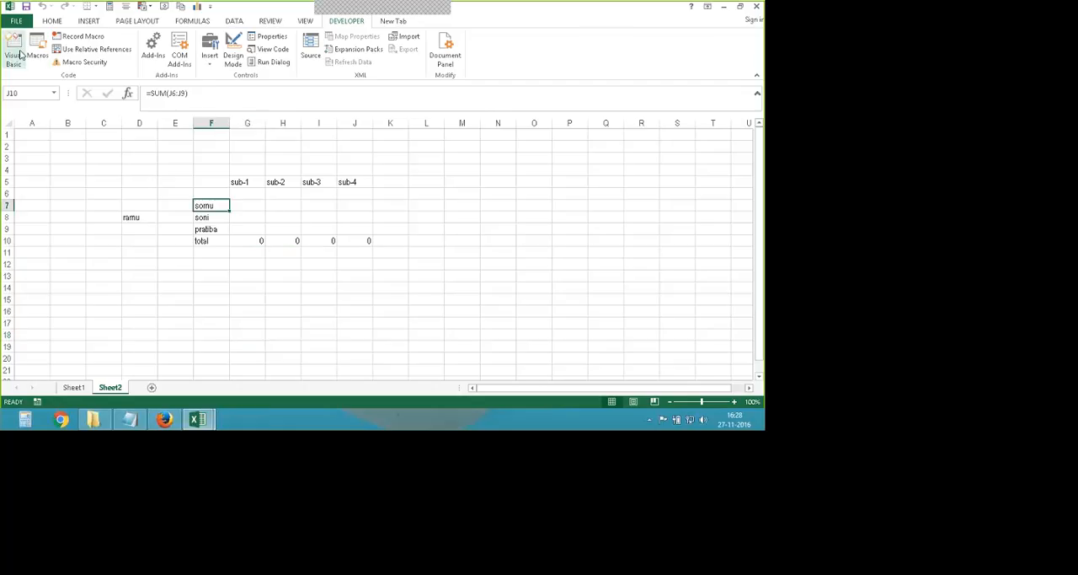
left_click(20, 55)
left_click(725, 7)
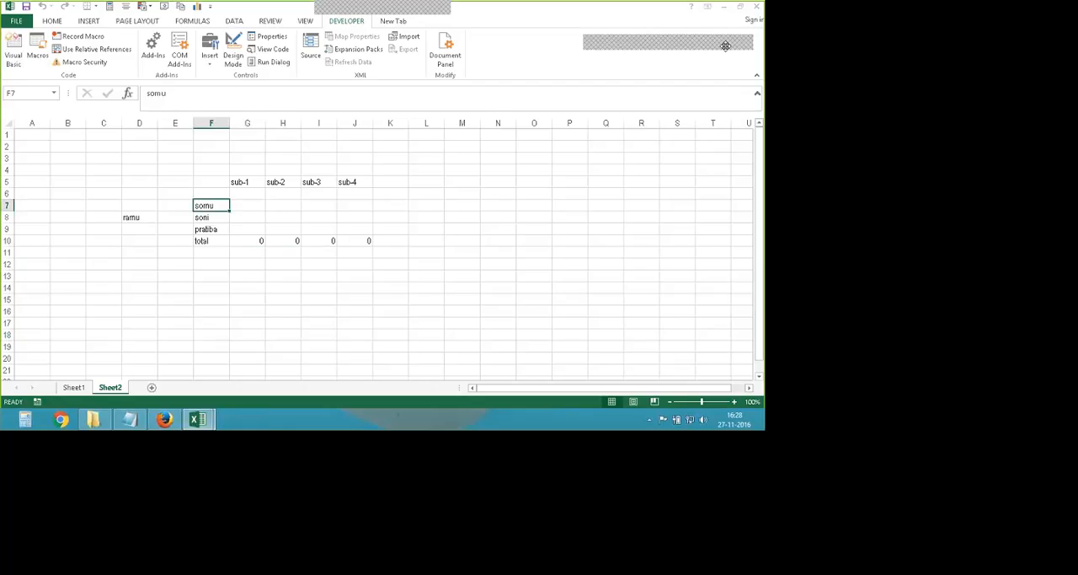
key("alt+F8")
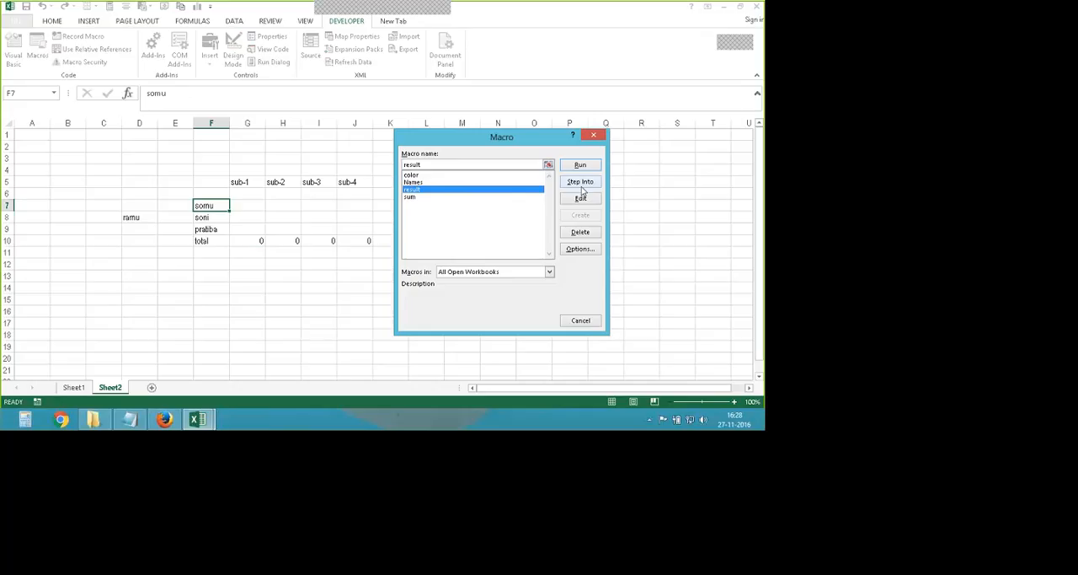
left_click(581, 197)
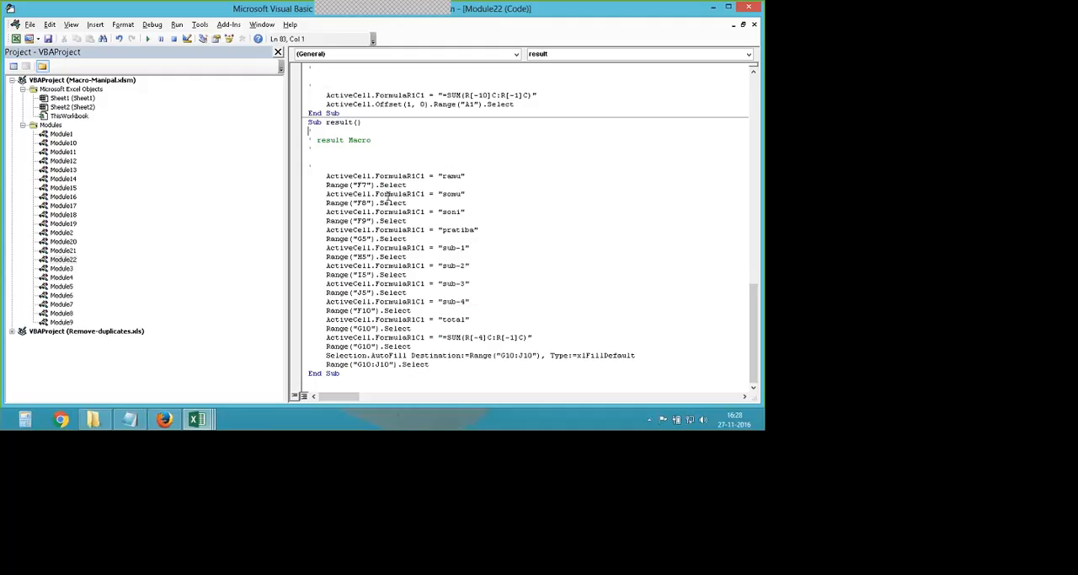
- Remove the surplus empty lines below the result Macro comment in the code and save the workbook
left_click(392, 144)
key("Delete")
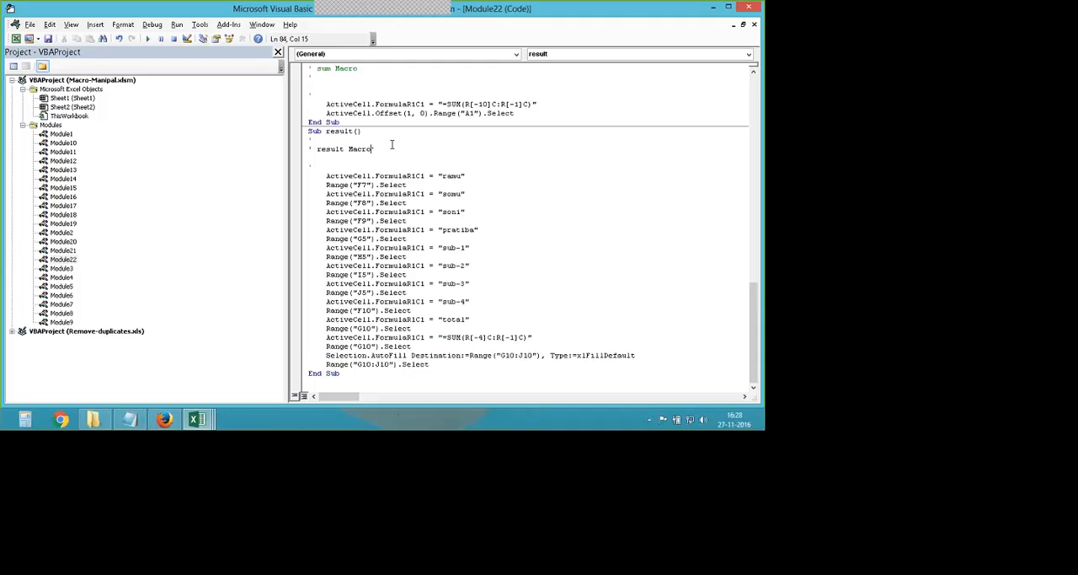
key("Down")
key("Delete")
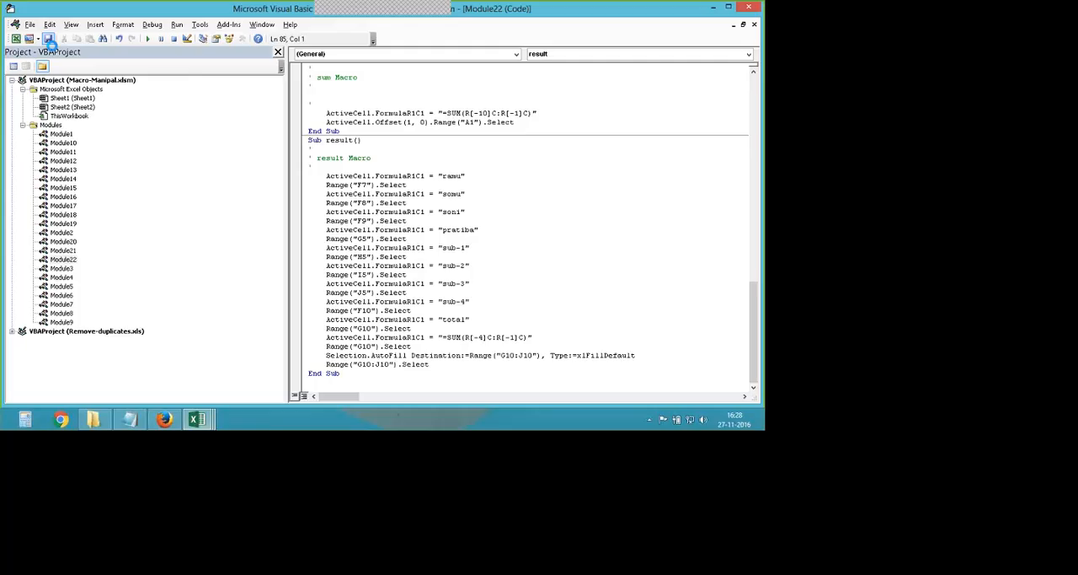
left_click(49, 39)
- Close the Visual Basic editor and return to the Macro-Manipal workbook
mouse_move(197, 419)
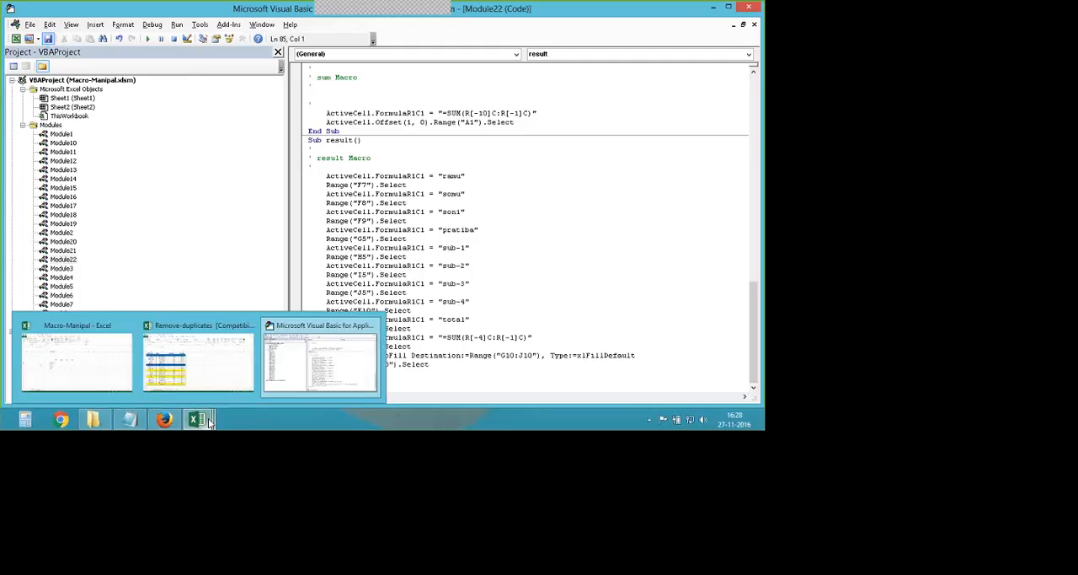
left_click(218, 381)
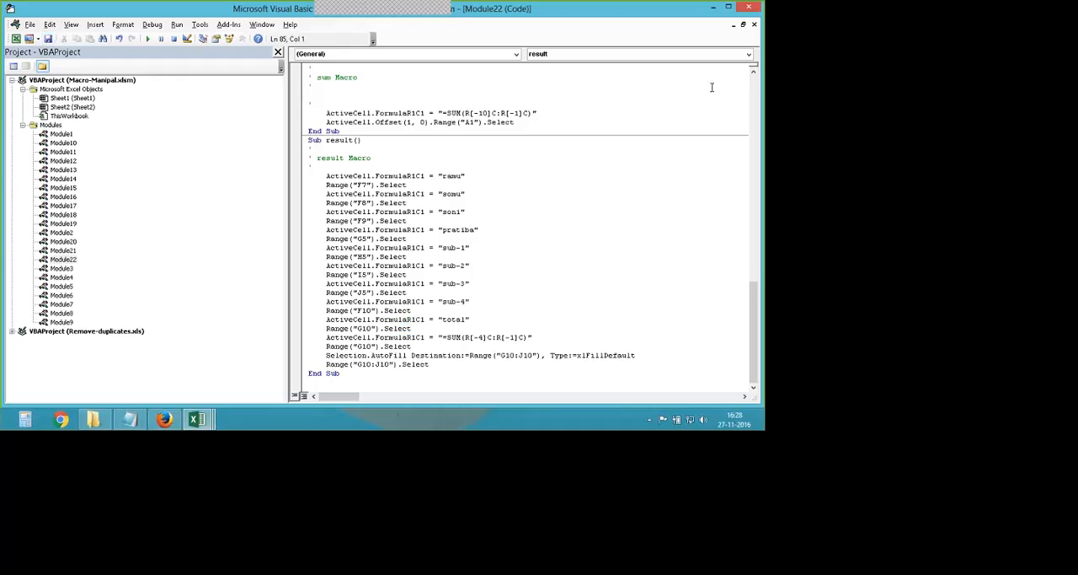
left_click(749, 8)
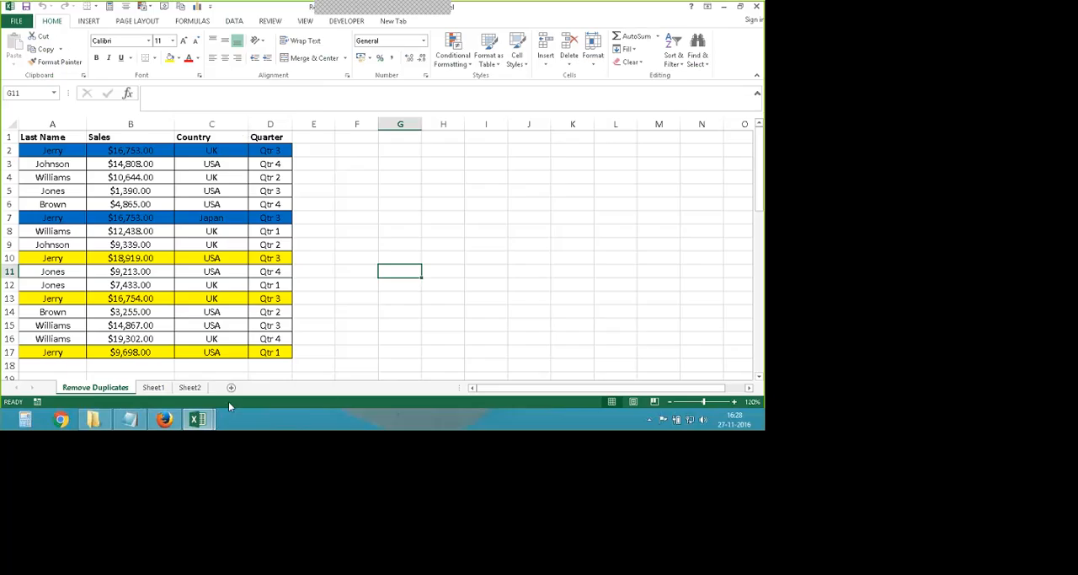
mouse_move(197, 419)
left_click(184, 371)
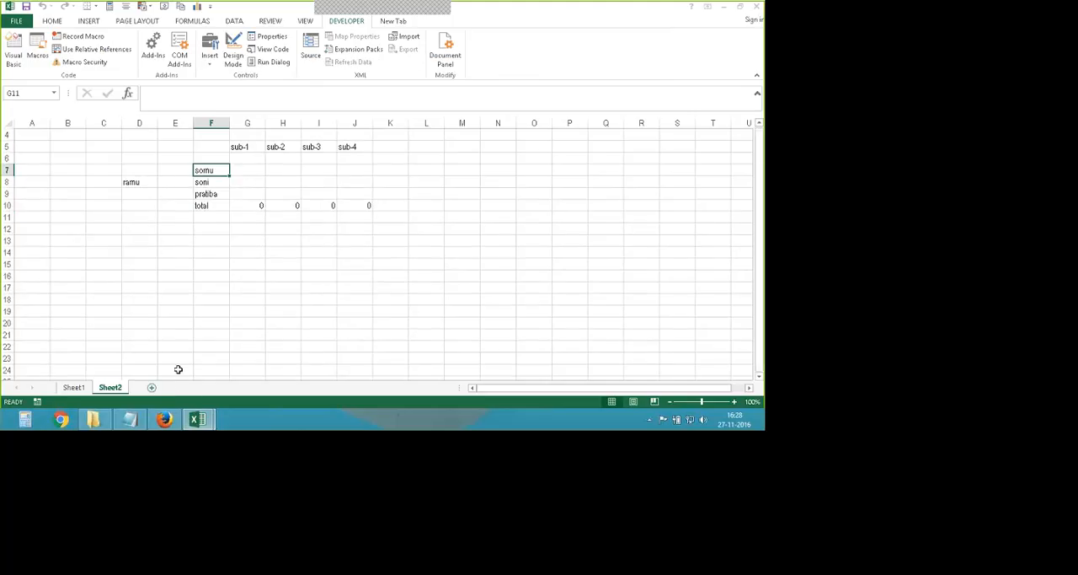
- Add a new worksheet after Sheet2 and run the result macro there with cell E6 selected
left_click(151, 387)
left_click(170, 193)
left_click(37, 55)
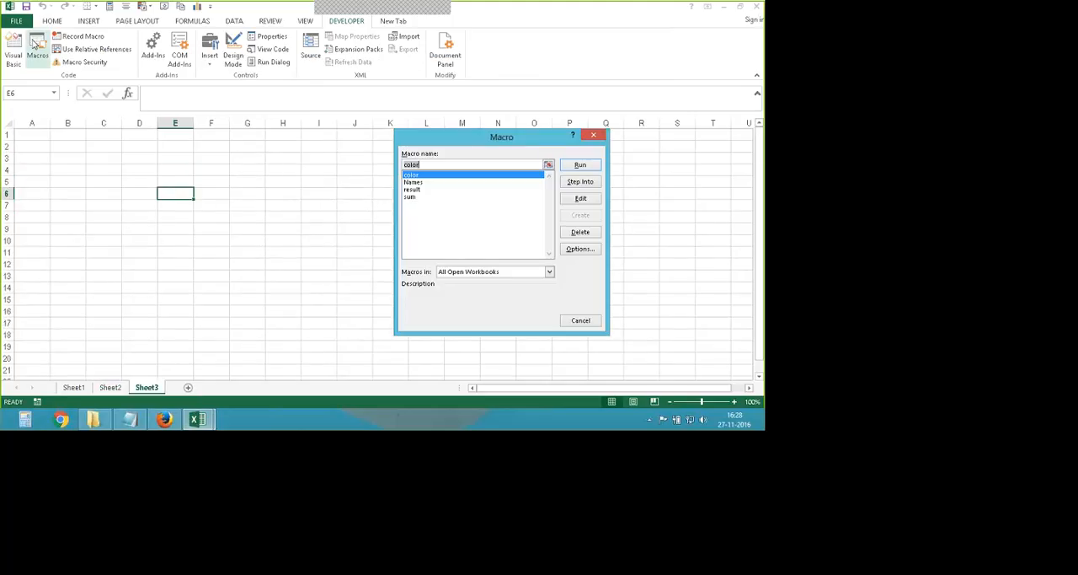
double_click(427, 190)
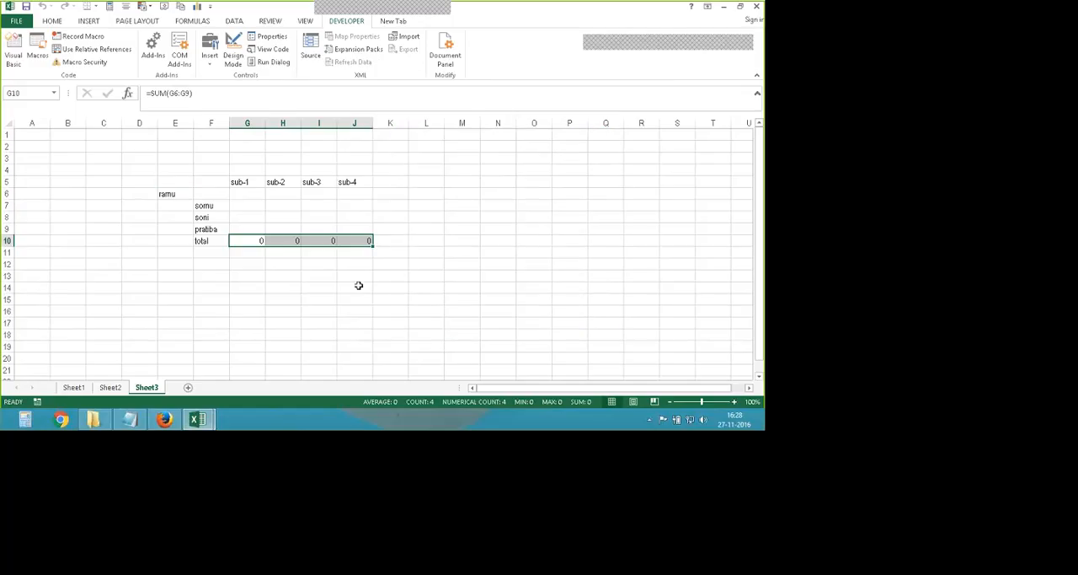
left_click(395, 232)
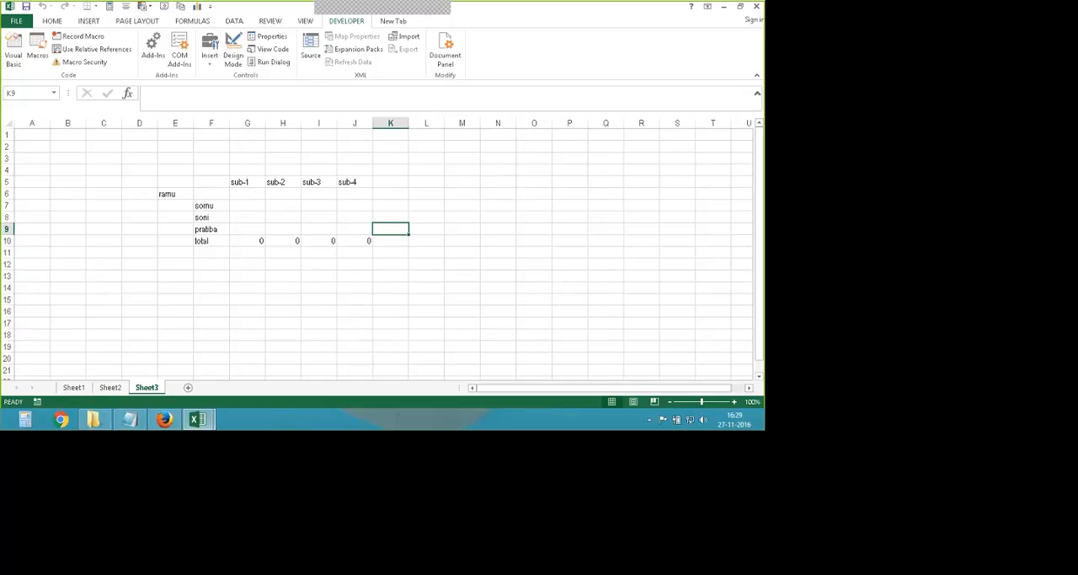
- Add another worksheet after Sheet3 and select cell D7 on it
left_click(188, 388)
left_click(125, 206)
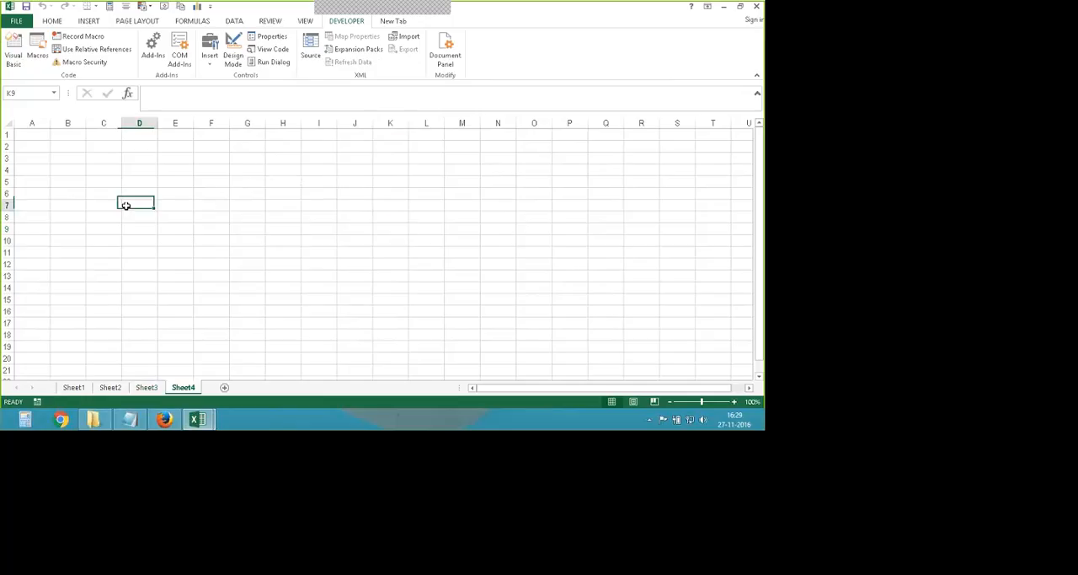
scroll(119, 207, "up", 1)
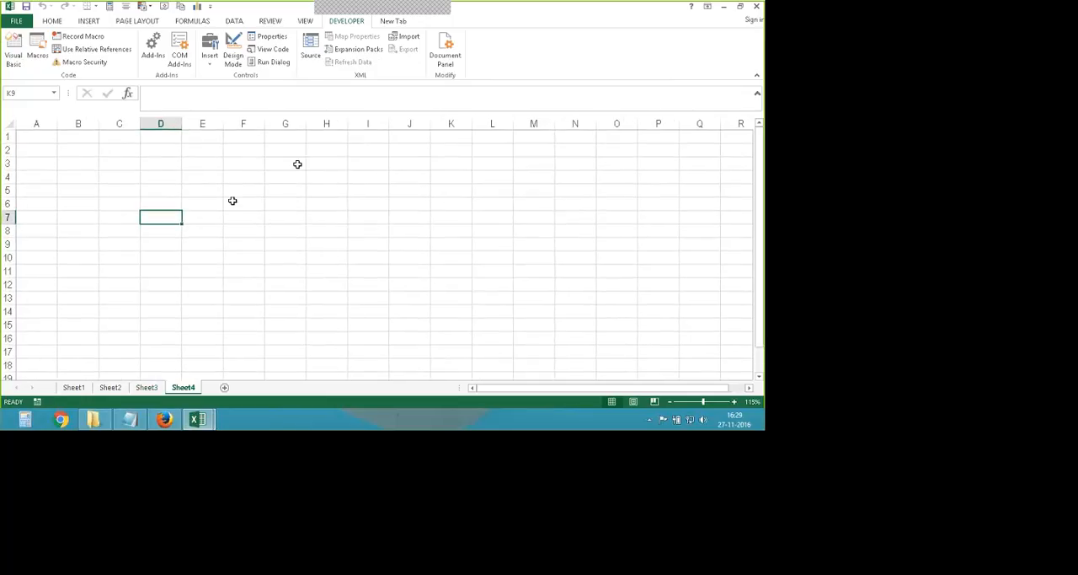
- Start recording a macro named image with the shortcut letter I, stored in This Workbook
left_click(83, 38)
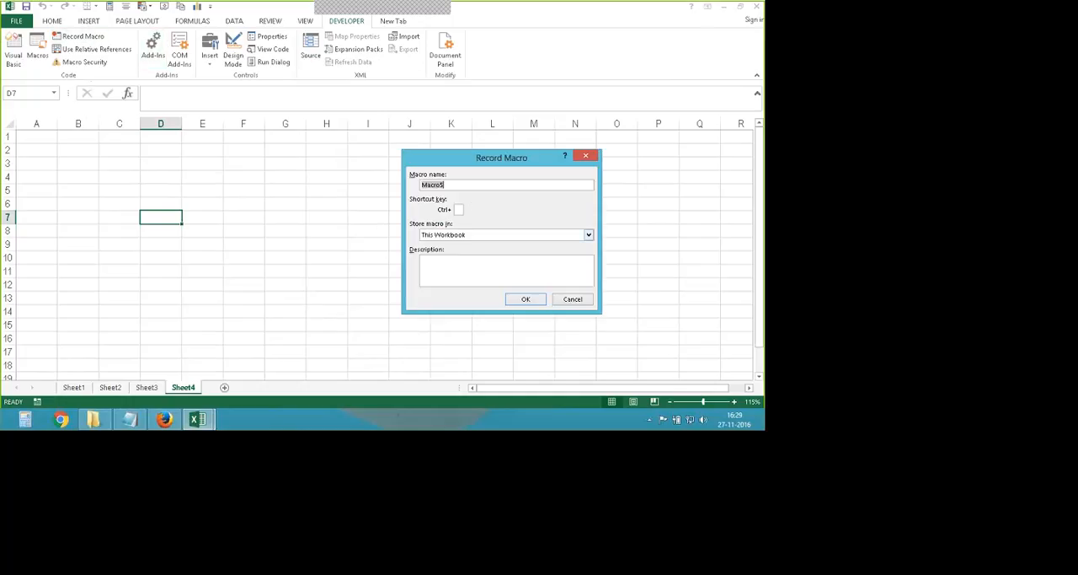
type("image")
left_click_drag(447, 157, 394, 153)
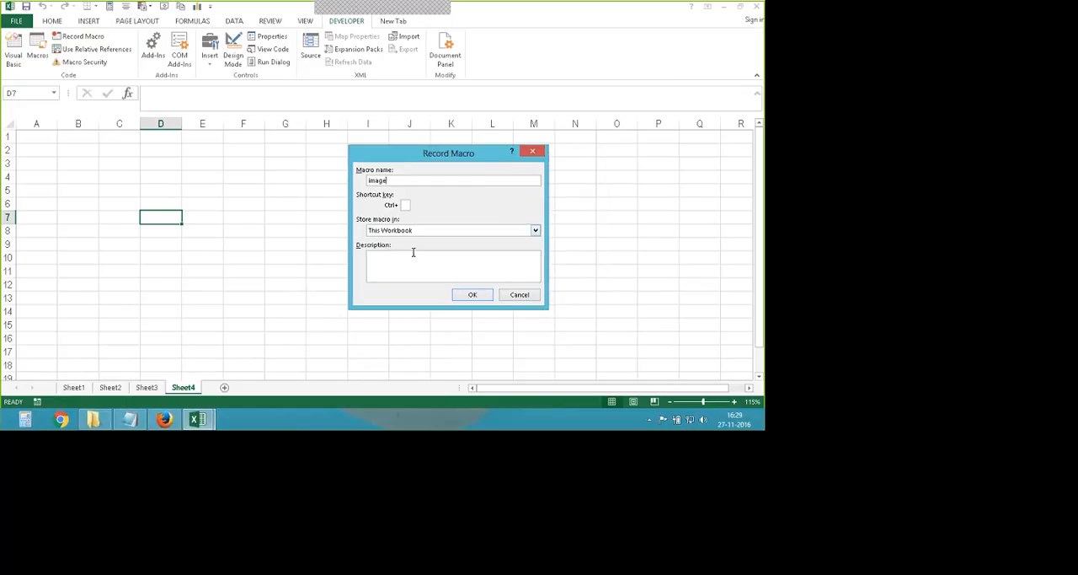
key("Tab")
type("I")
key("Return")
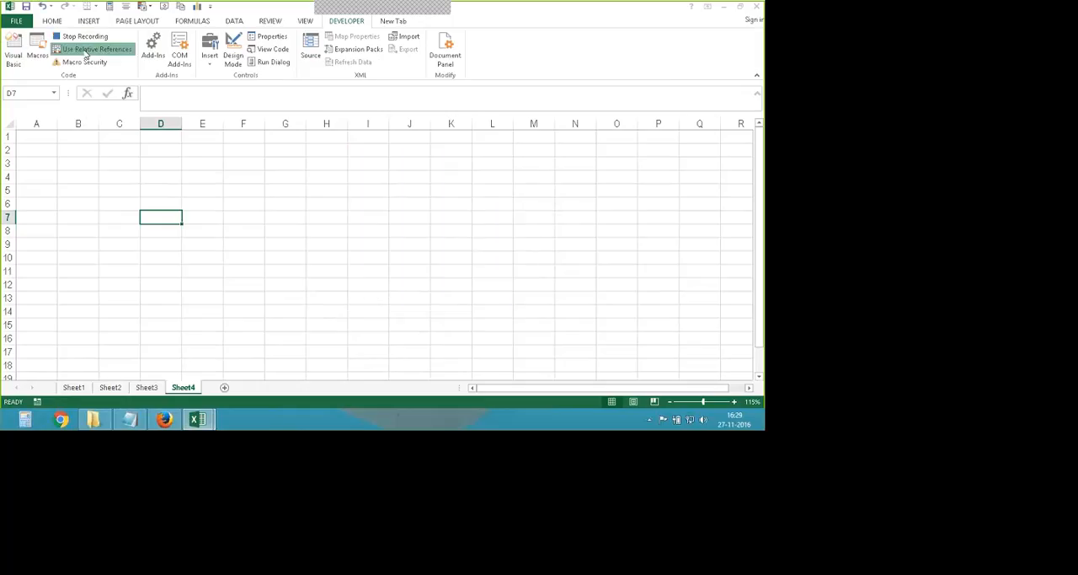
- Start inserting a picture from a file on Sheet4 and move the file chooser towards the middle of the sheet
left_click(89, 21)
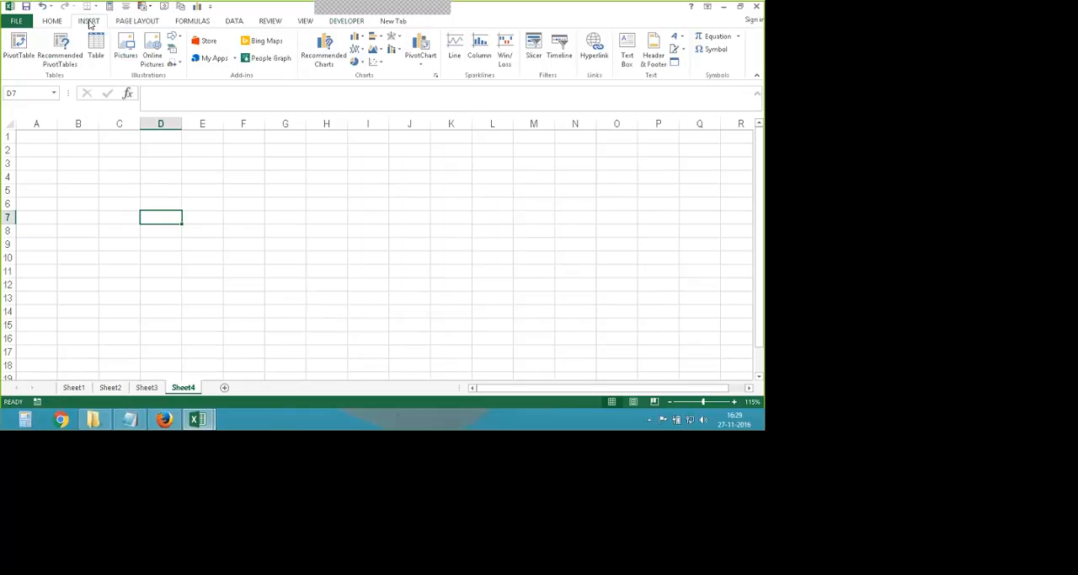
left_click(127, 50)
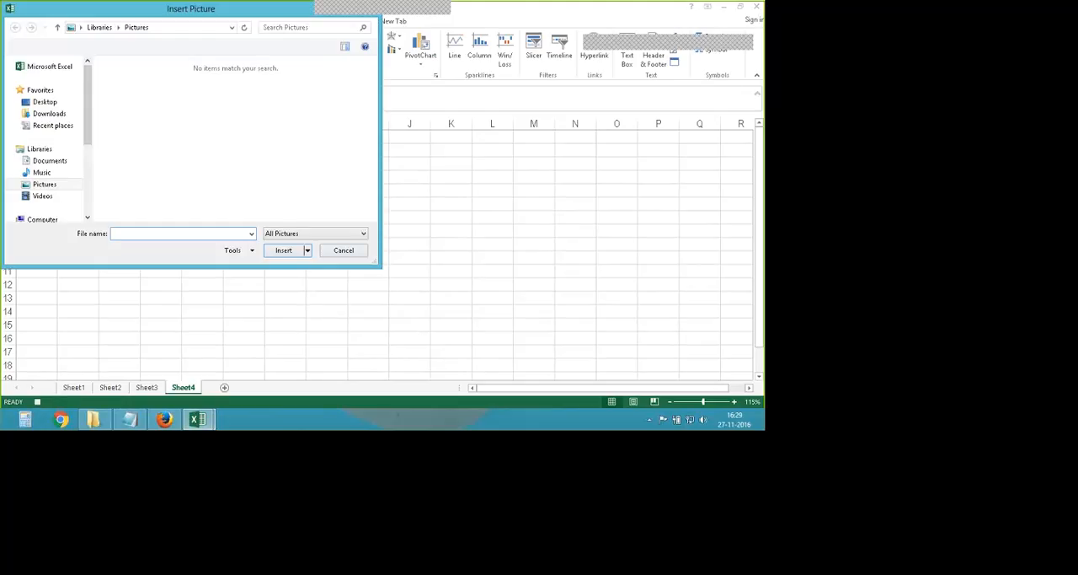
left_click_drag(286, 15, 411, 71)
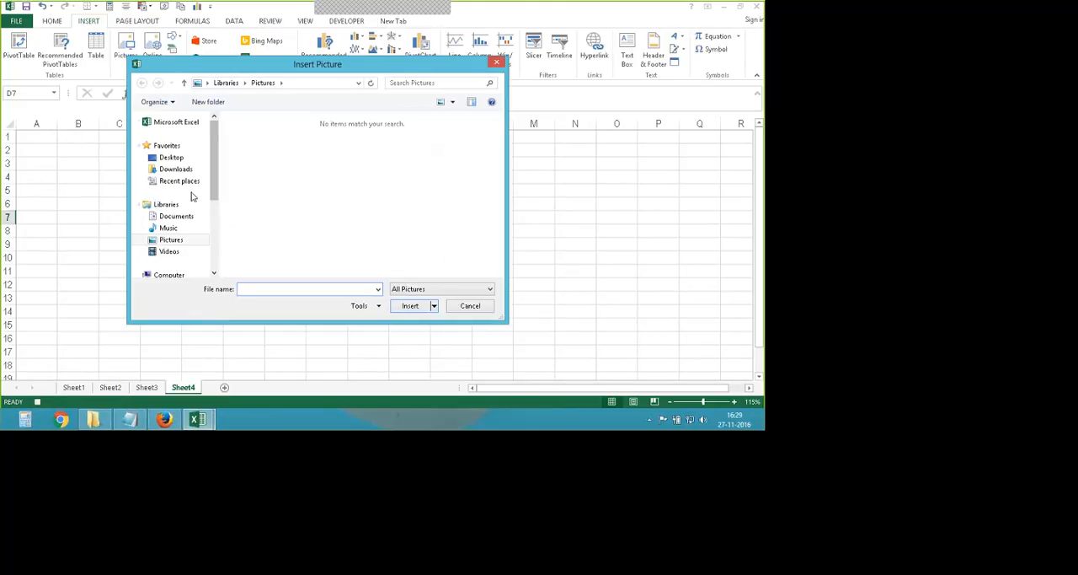
- Look through the Pictures library, its My Pictures and Public Pictures folders, and the Documents library for an image file
left_click(172, 241)
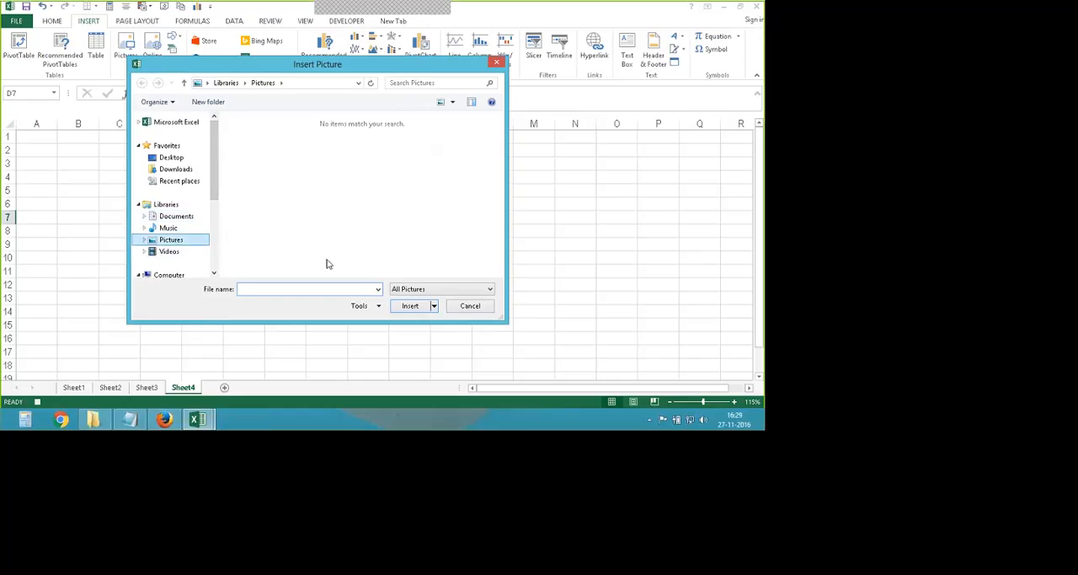
left_click(145, 240)
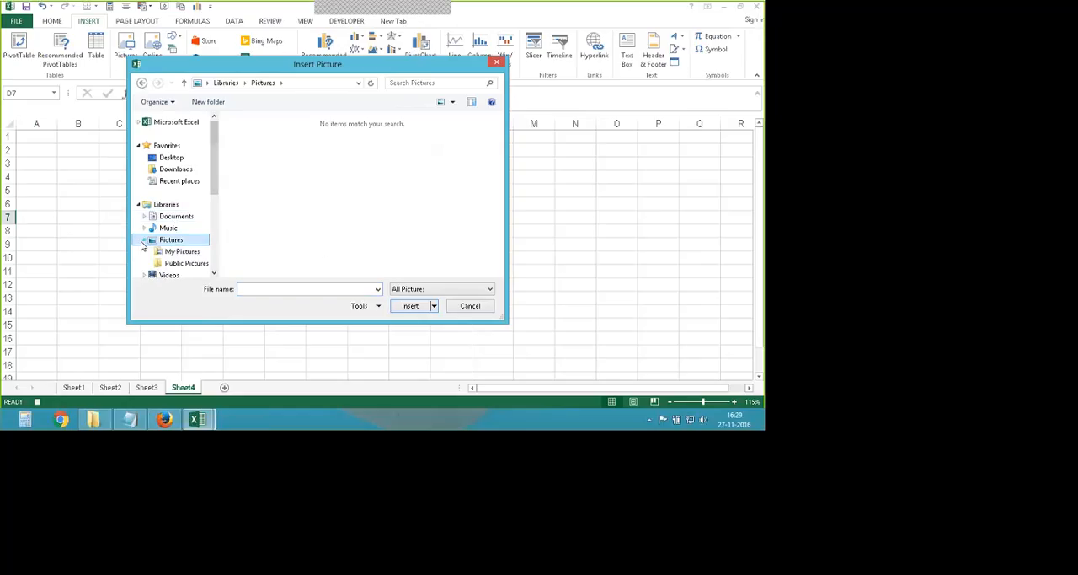
left_click(182, 263)
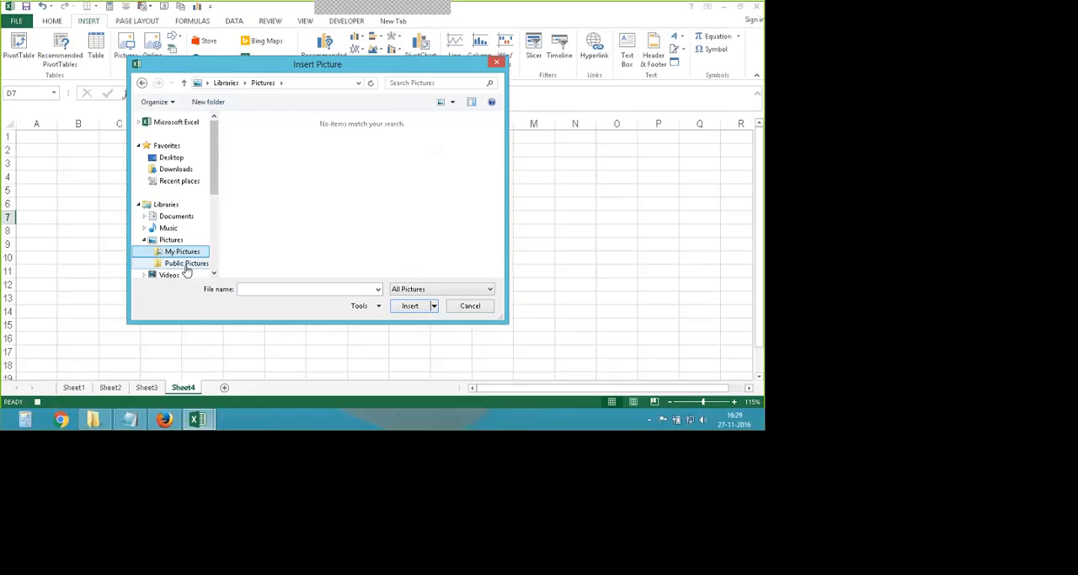
left_click(215, 274)
left_click(215, 274)
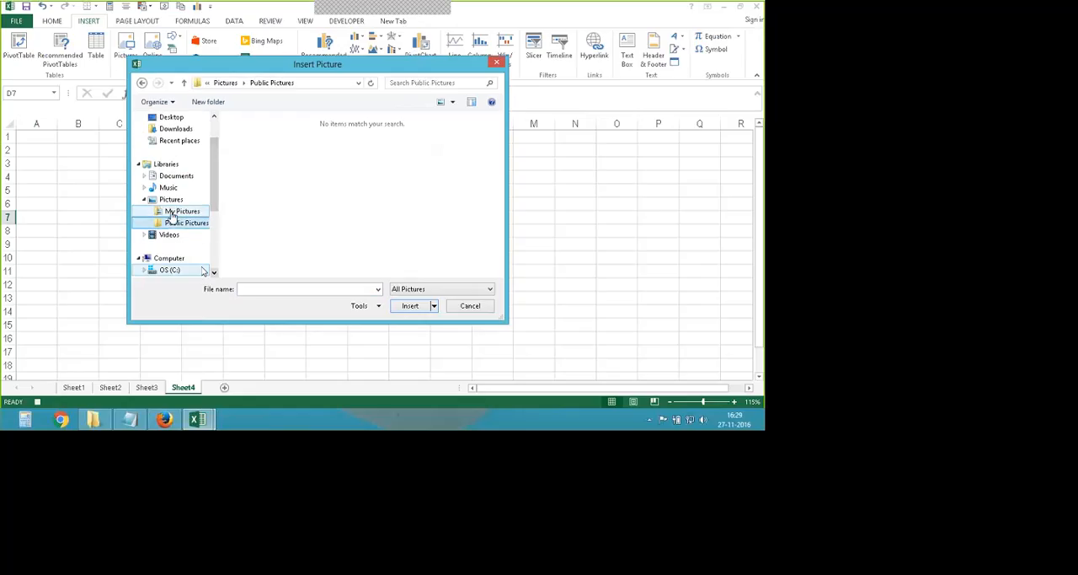
left_click_drag(215, 205, 215, 214)
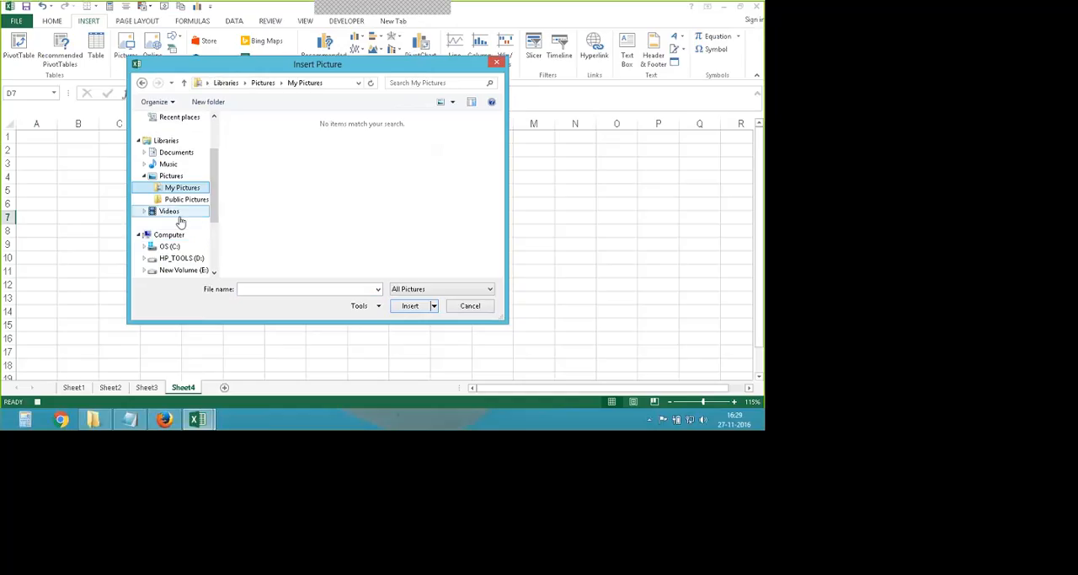
left_click(177, 214)
left_click(176, 204)
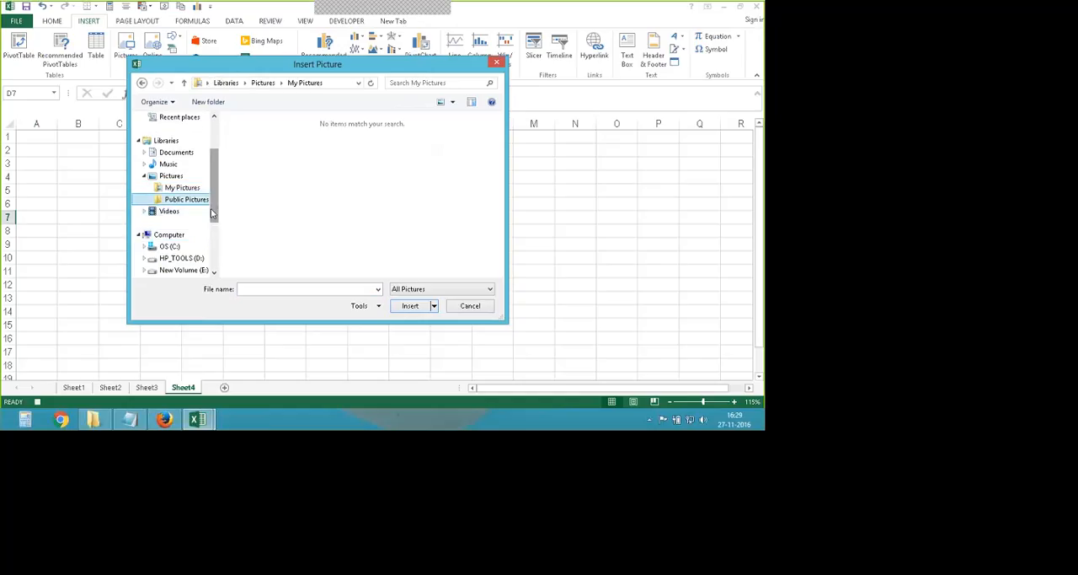
left_click_drag(211, 208, 213, 199)
left_click(187, 177)
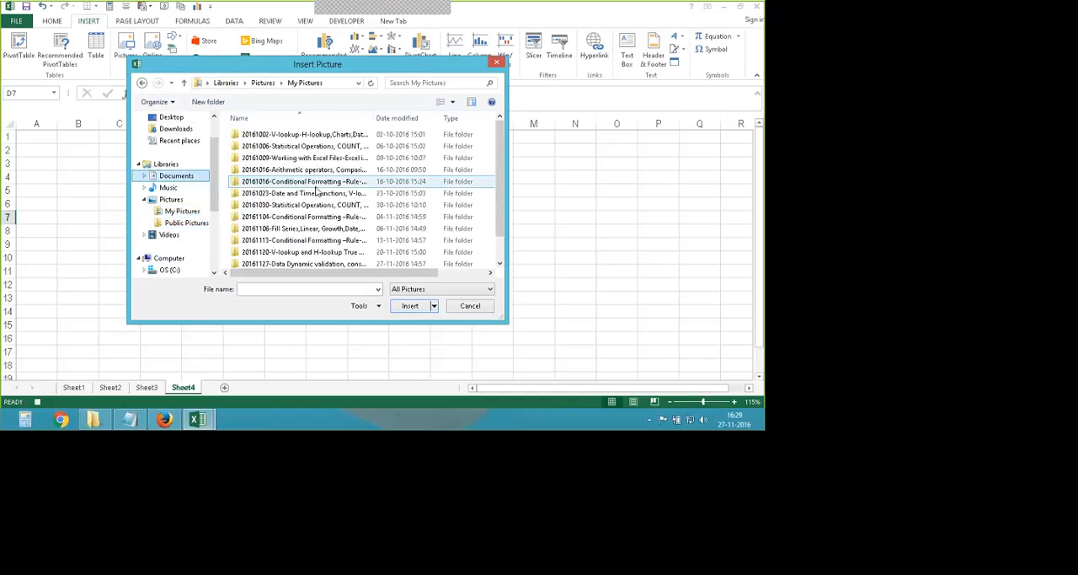
scroll(497, 167, "down", 1)
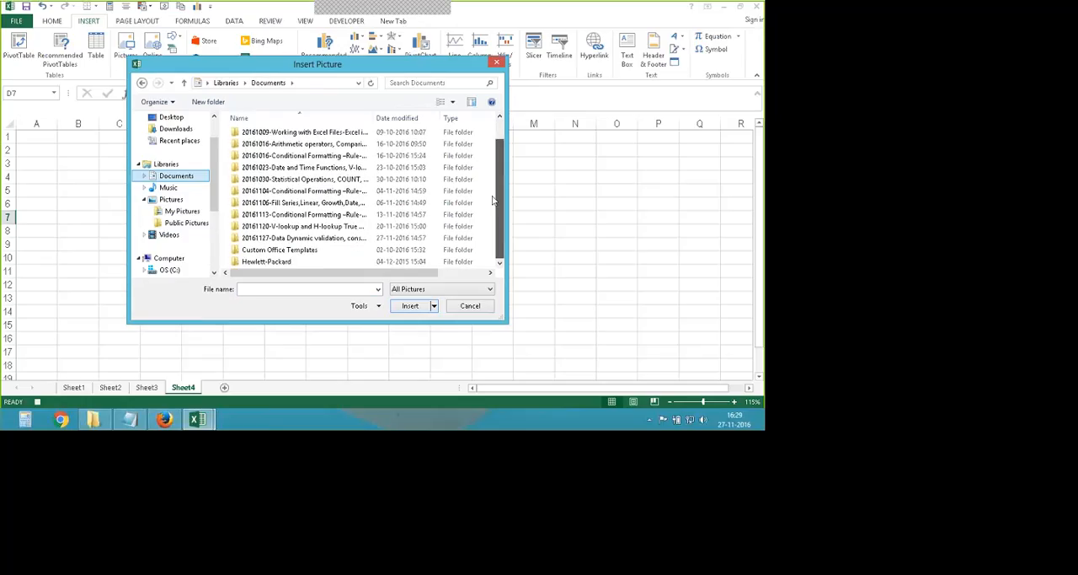
scroll(180, 237, "down", 2)
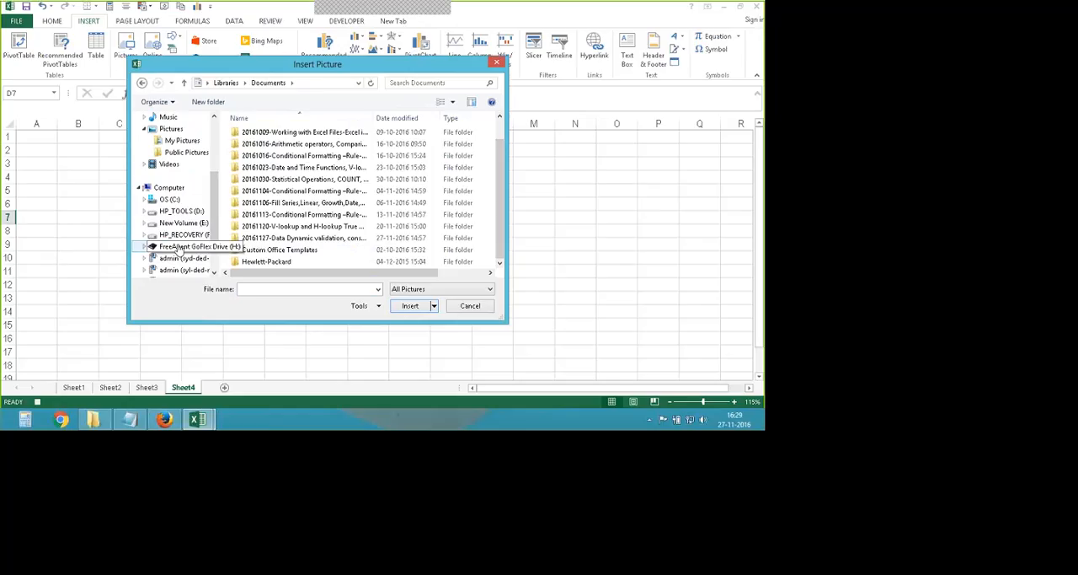
- Open the FreeAgent GoFlex Drive (H:) in the Insert Picture dialog and enlarge the dialog to show more folders
left_click(179, 247)
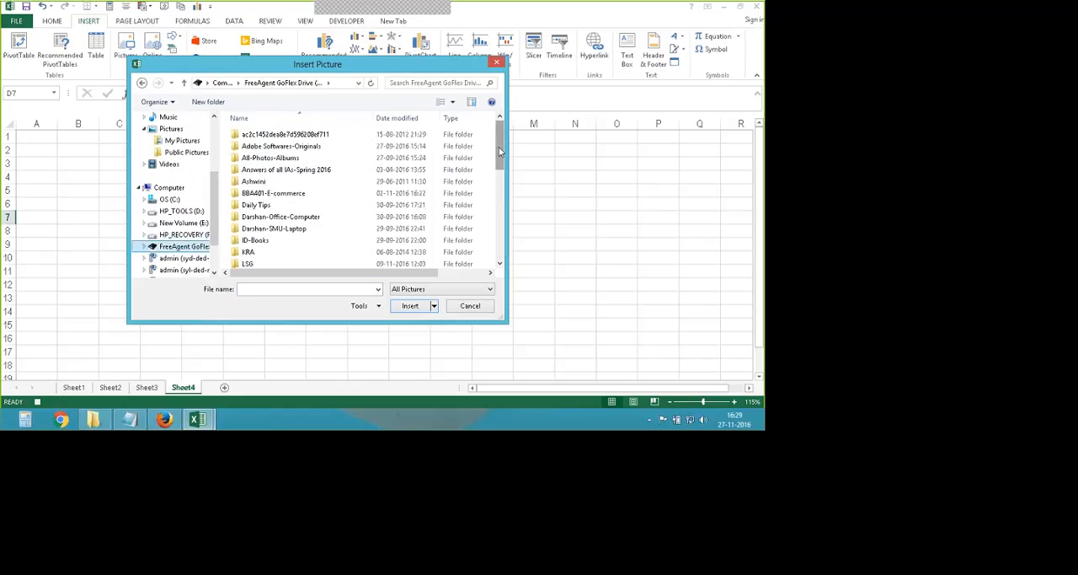
mouse_move(500, 150)
left_mouse_down()
mouse_move(493, 250)
mouse_move(494, 143)
left_mouse_up()
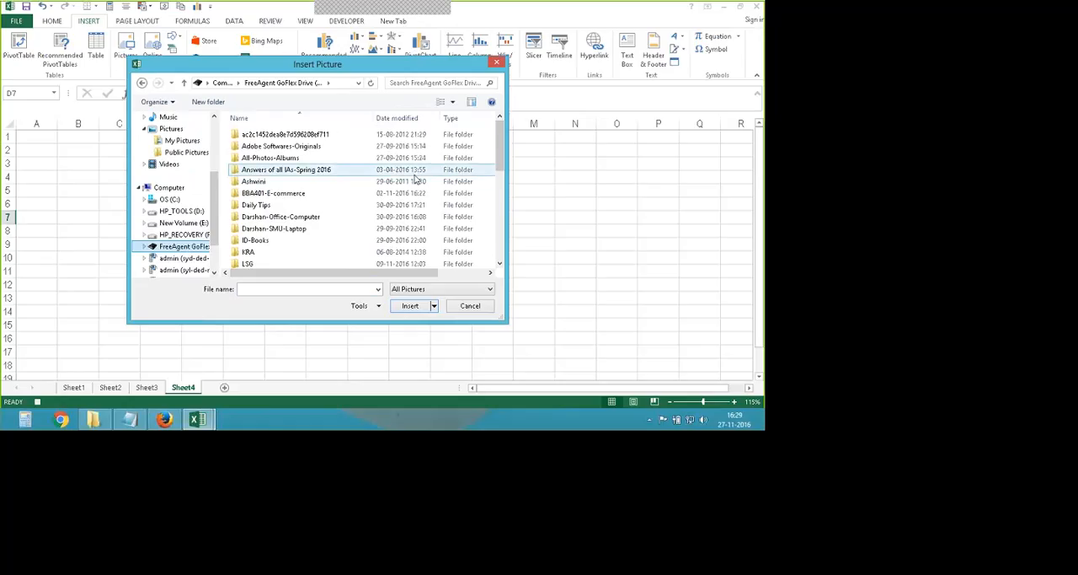
left_click_drag(506, 321, 682, 378)
left_click_drag(349, 65, 279, 61)
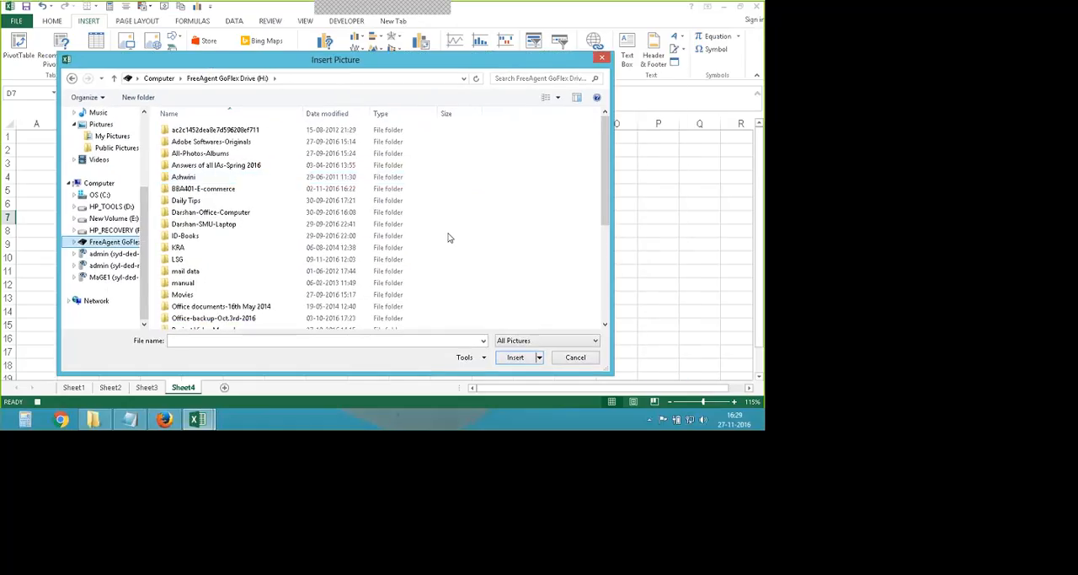
- Look for an image in the personal documents folder and its Files-Desktop subfolder, and return to the H: drive's folder list
left_click_drag(607, 196, 603, 276)
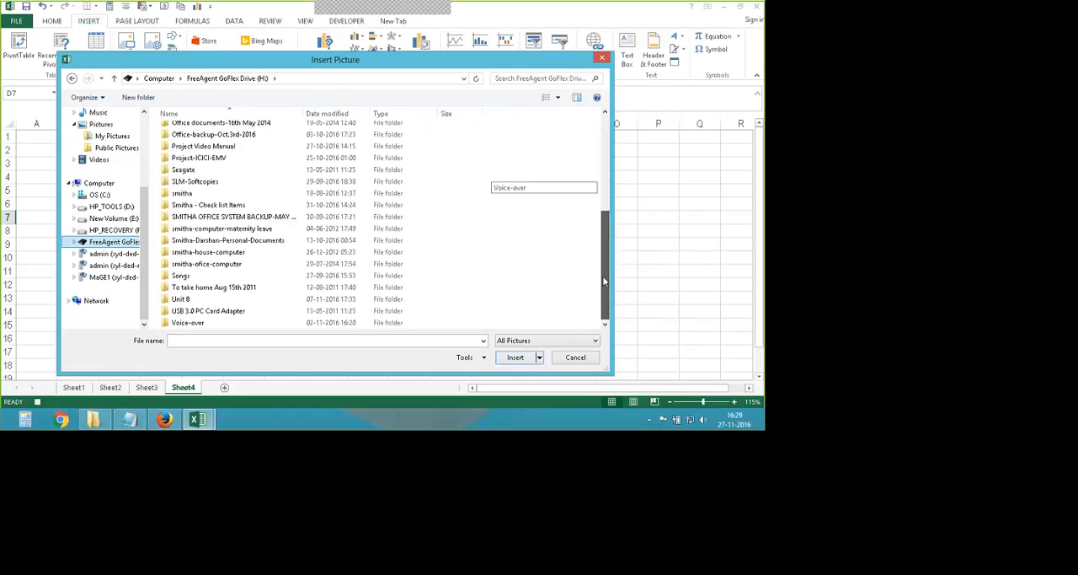
double_click(242, 241)
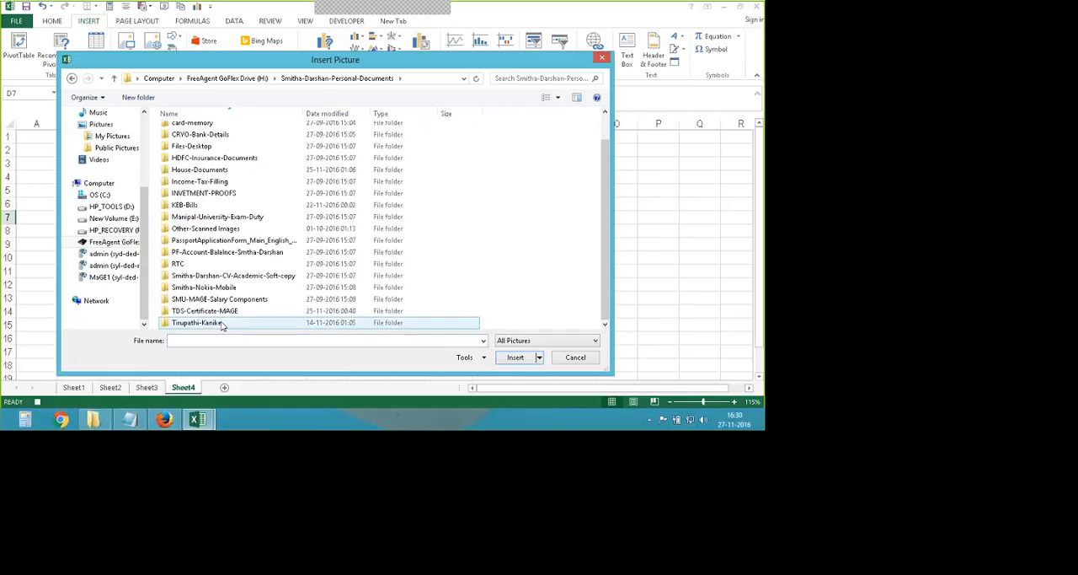
scroll(217, 253, "up", 2)
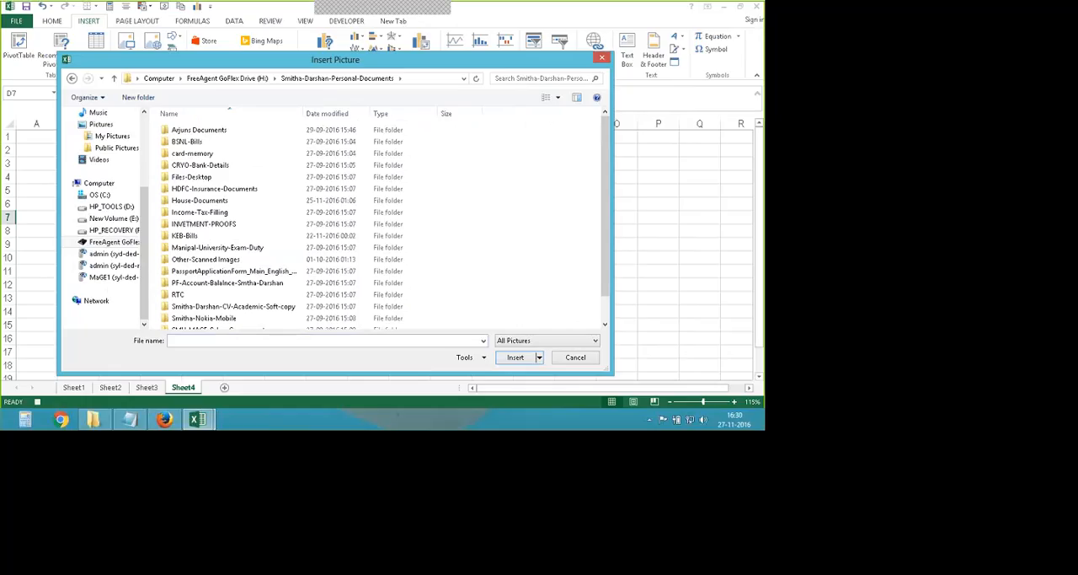
double_click(257, 211)
scroll(333, 242, "down", 4)
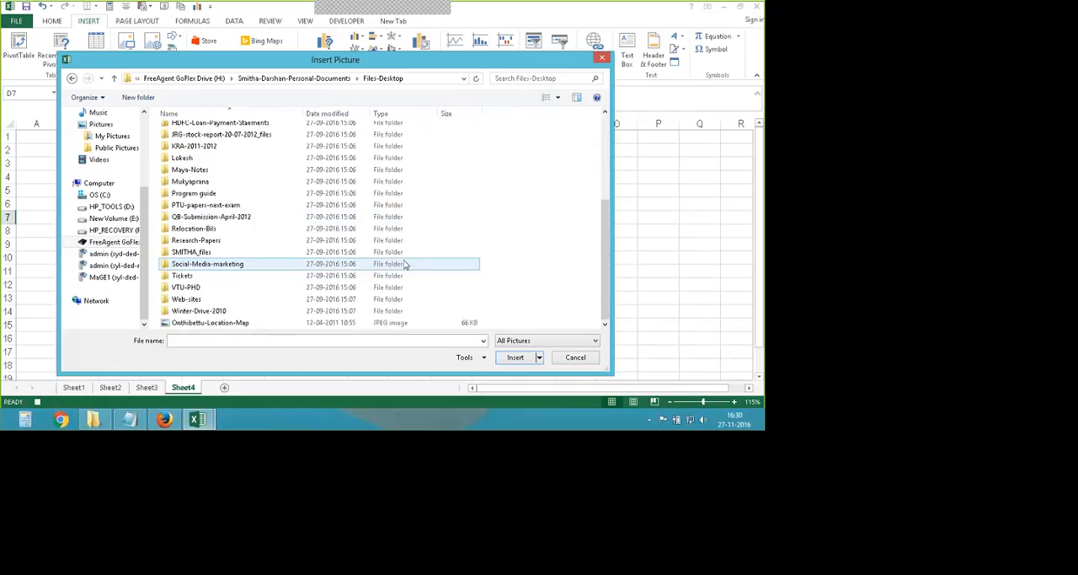
scroll(264, 255, "up", 4)
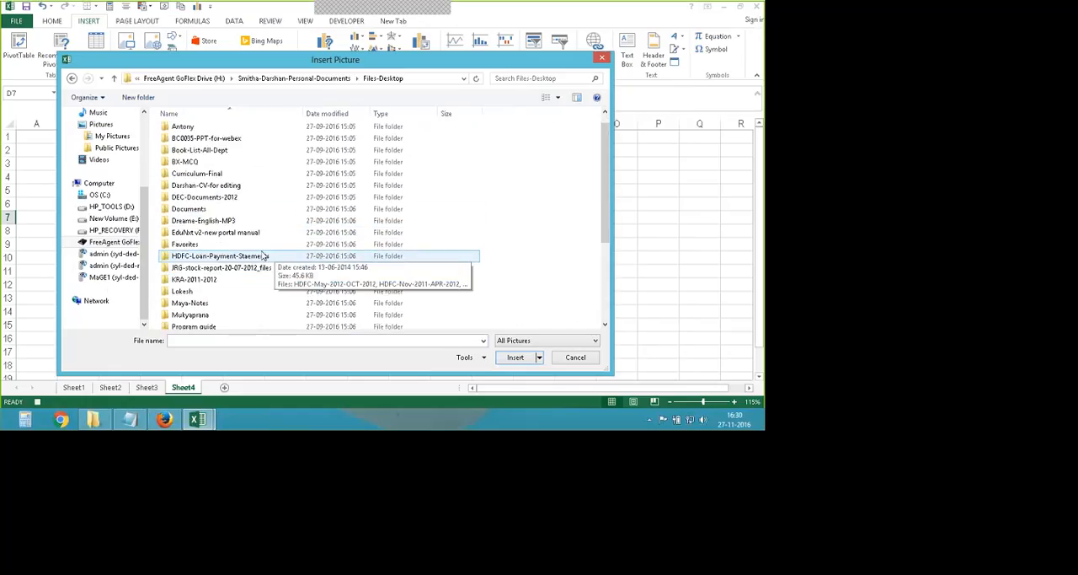
scroll(270, 248, "up", 1)
key("BackSpace")
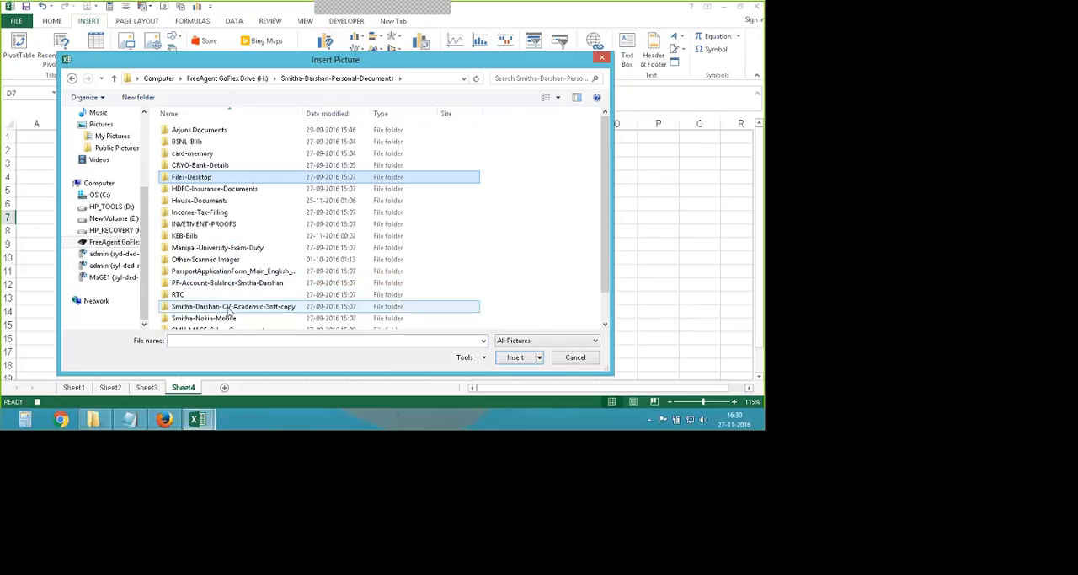
key("BackSpace")
scroll(259, 294, "up", 3)
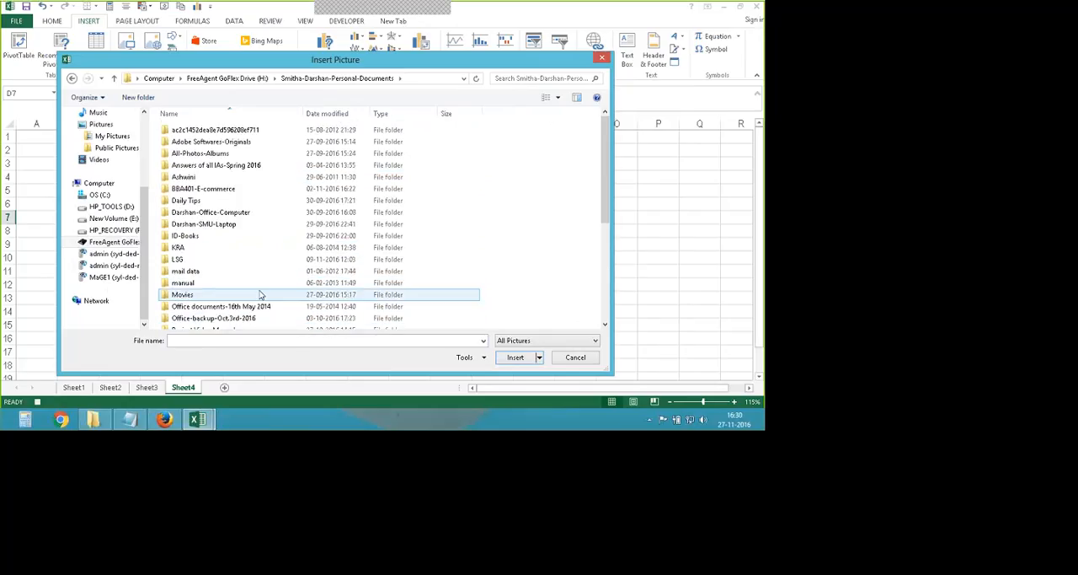
scroll(278, 266, "down", 3)
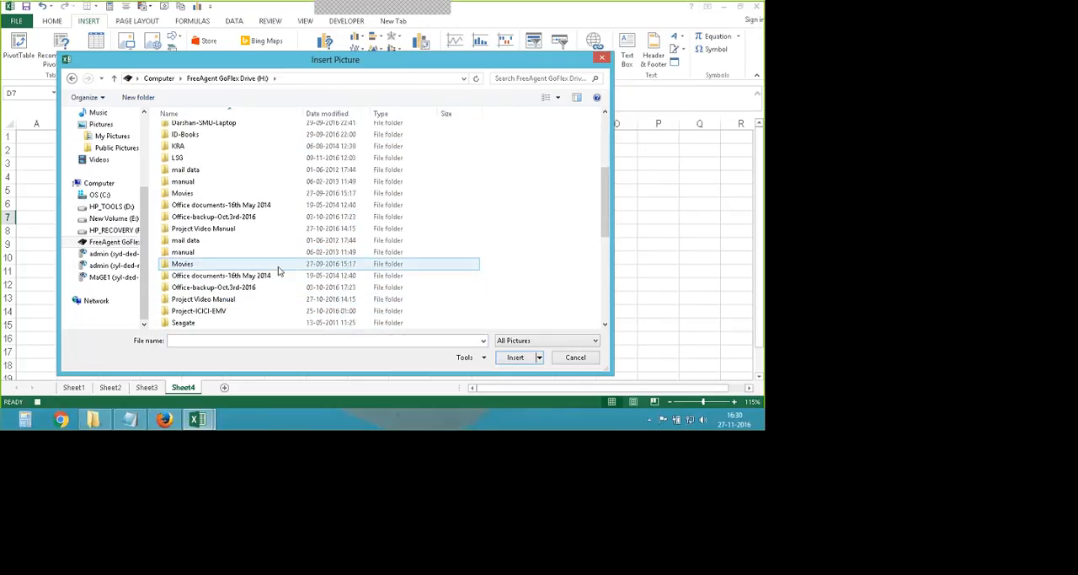
scroll(278, 266, "down", 4)
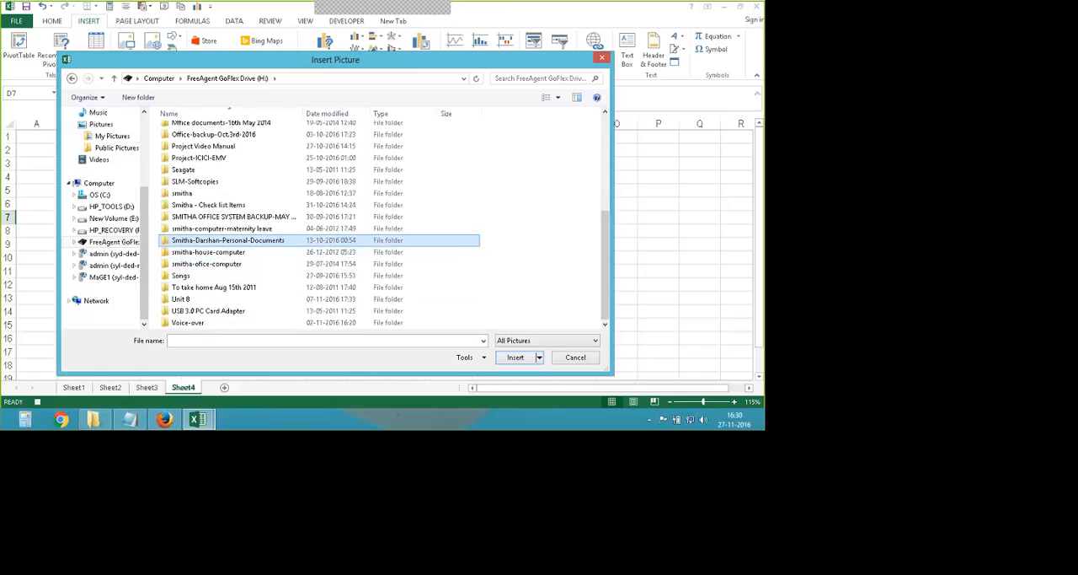
- Check the Public Pictures folder and the Pictures library again for a usable image
left_click(117, 150)
left_click(105, 126)
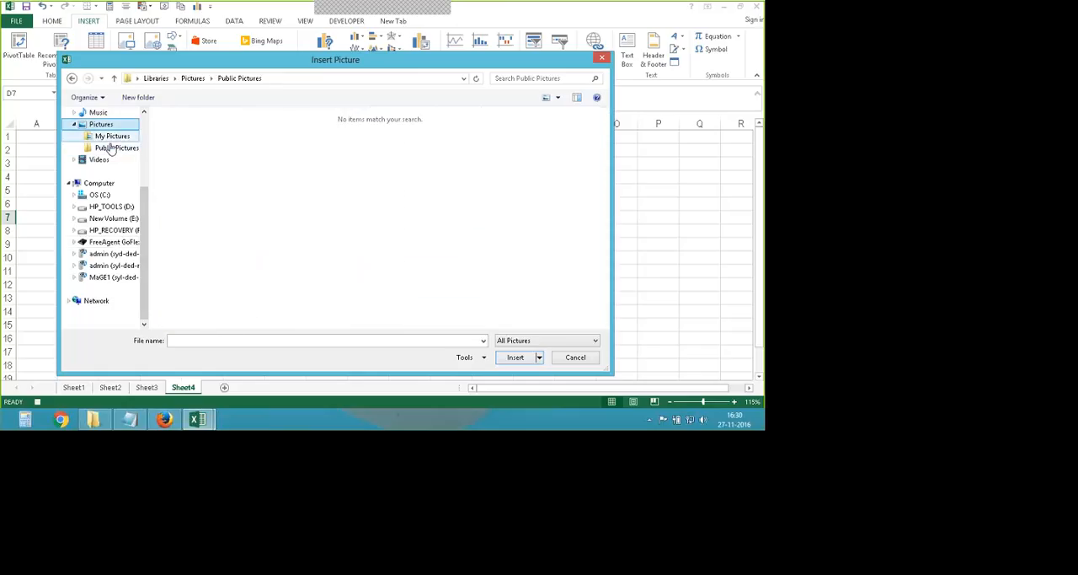
scroll(111, 149, "up", 3)
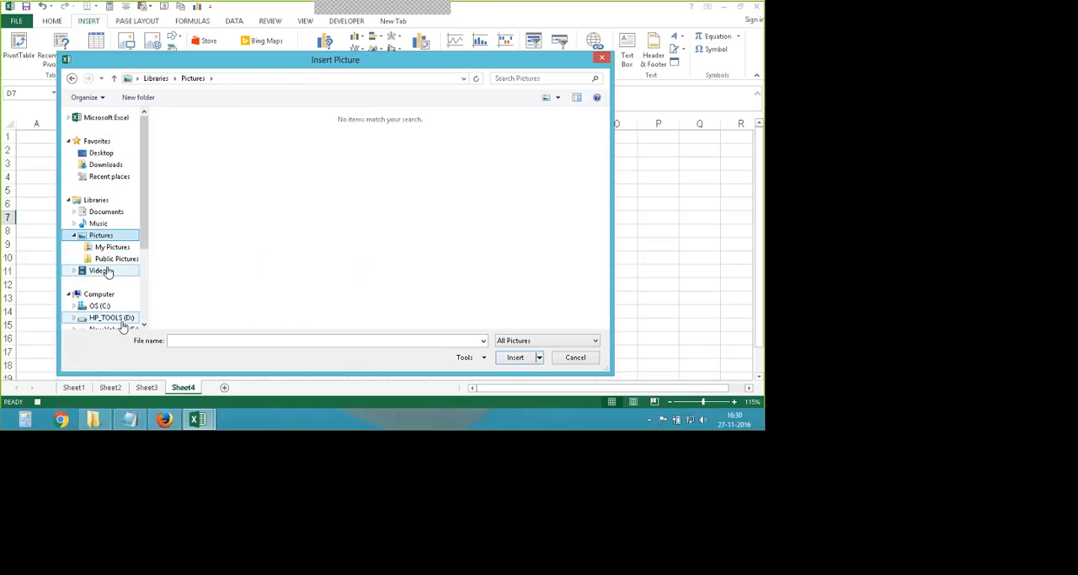
scroll(106, 273, "down", 3)
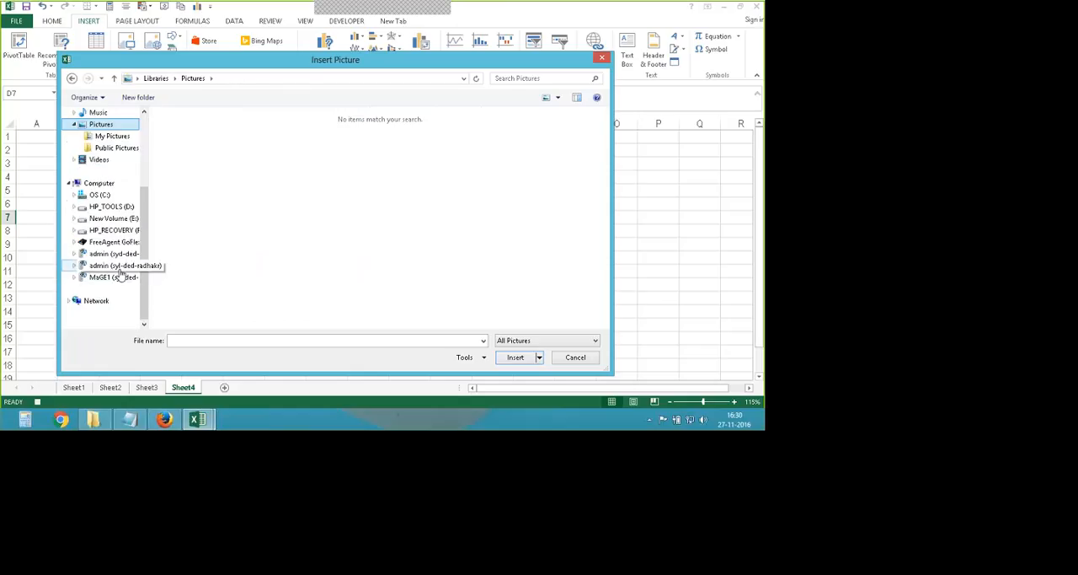
- Look for an image in the H: drive folder below Answers of all IAs-Spring 2016, including its certificate and portal subfolders, and return to the drive
left_click(107, 243)
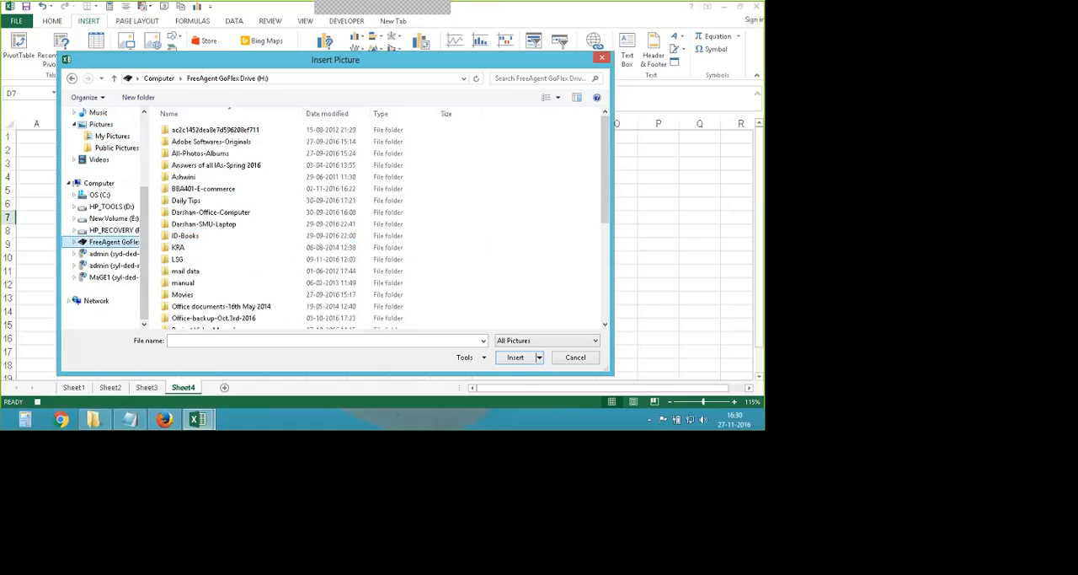
double_click(211, 177)
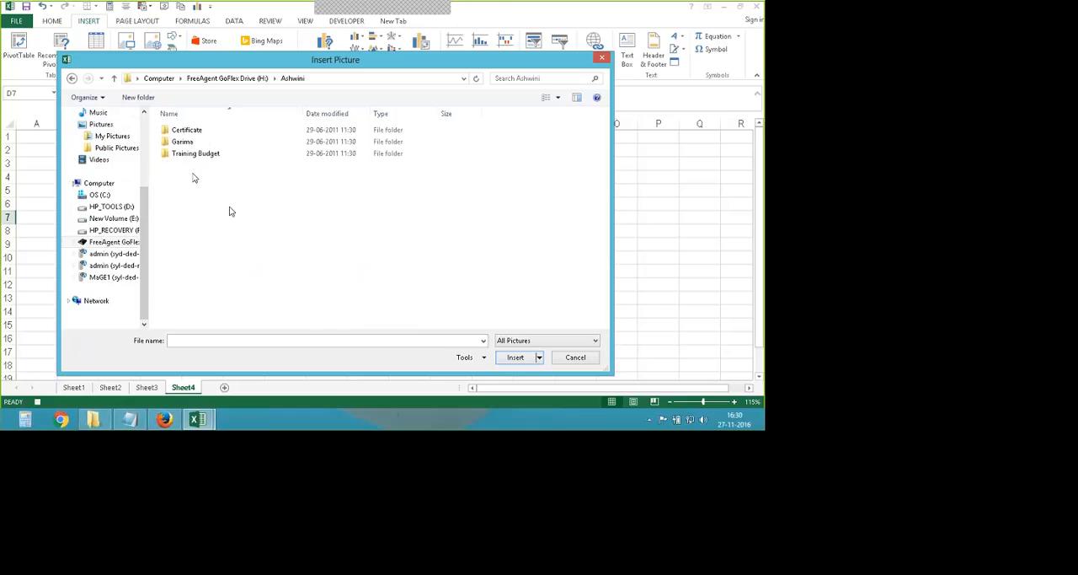
double_click(184, 133)
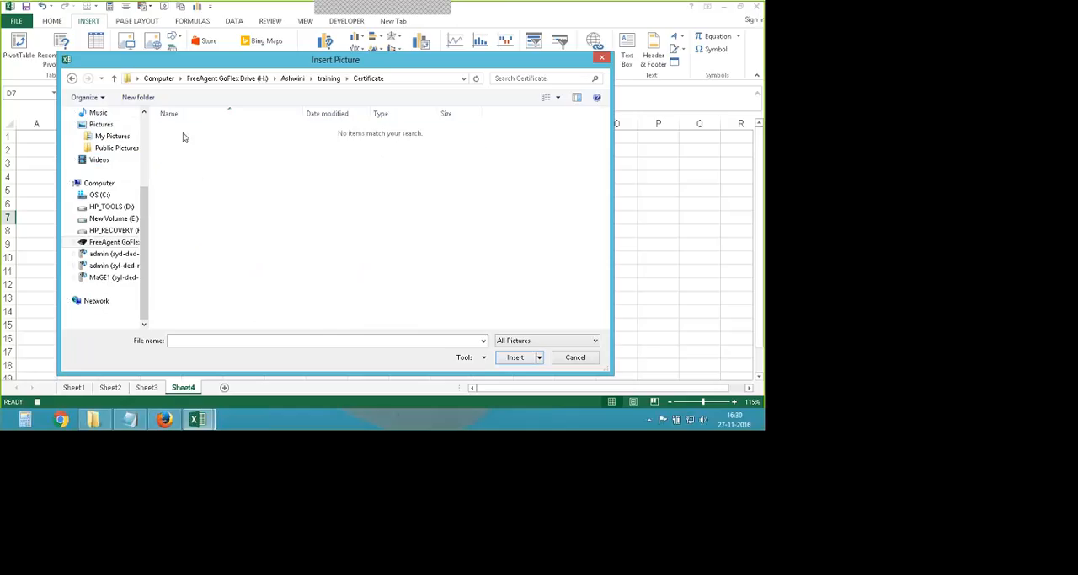
key("BackSpace")
key("BackSpace")
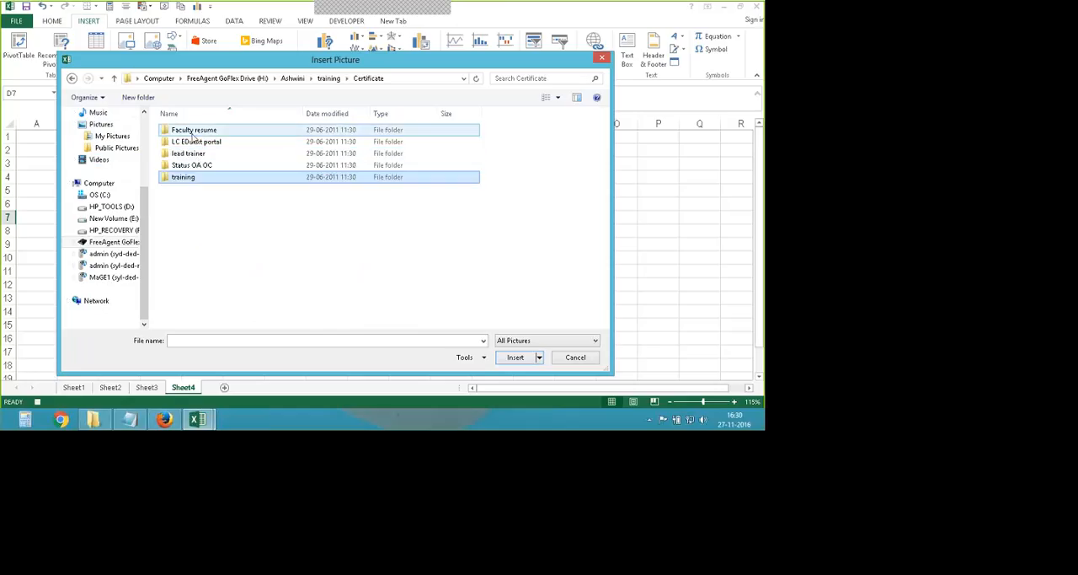
double_click(193, 141)
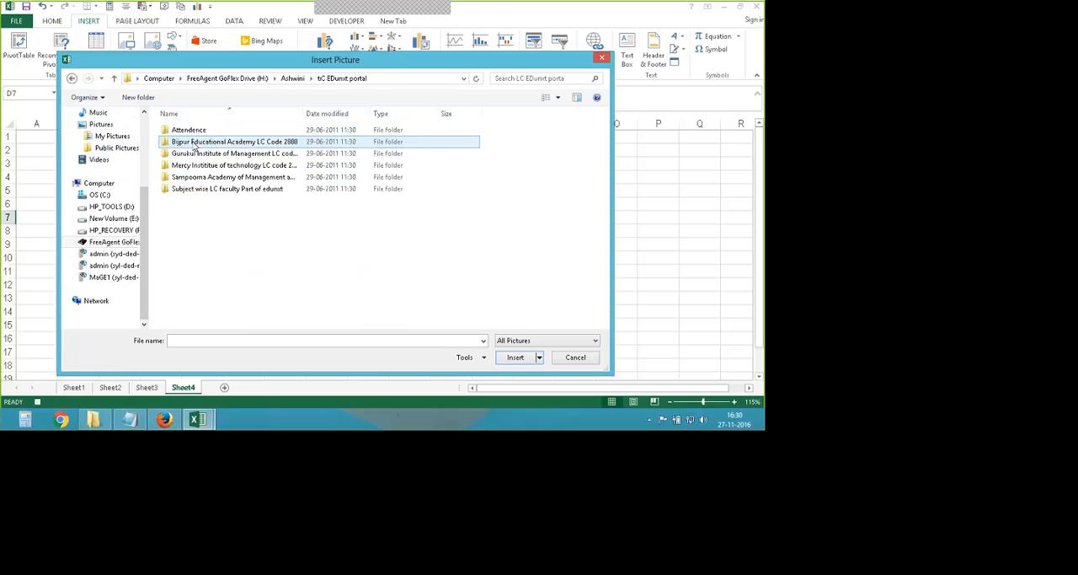
key("BackSpace")
key("BackSpace")
- Open the All-Photos-Albums folder of the H: drive in the Insert Picture dialog and find its loose image files
left_click(195, 154)
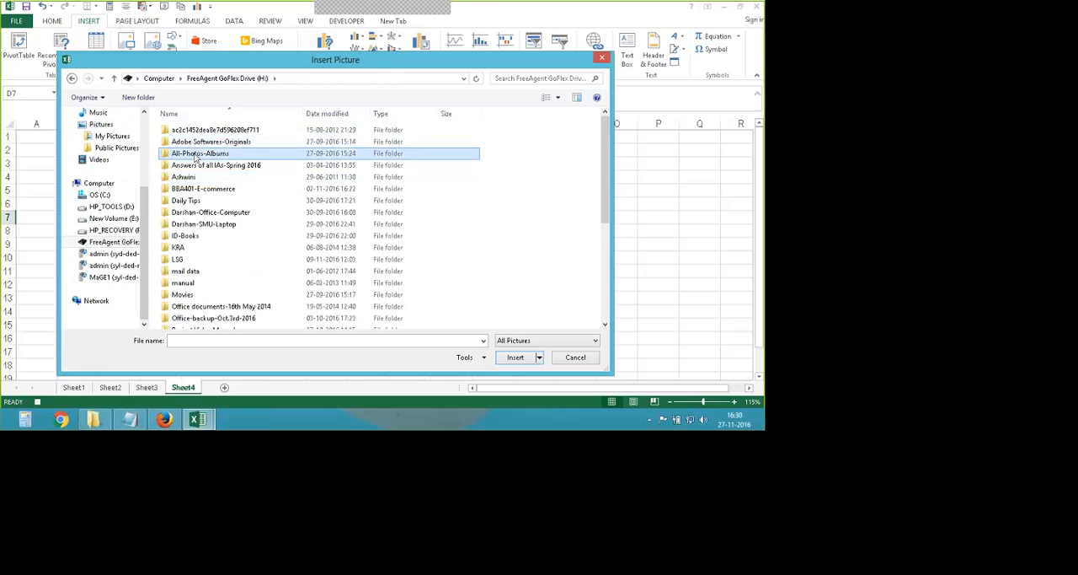
double_click(196, 154)
scroll(332, 248, "down", 10)
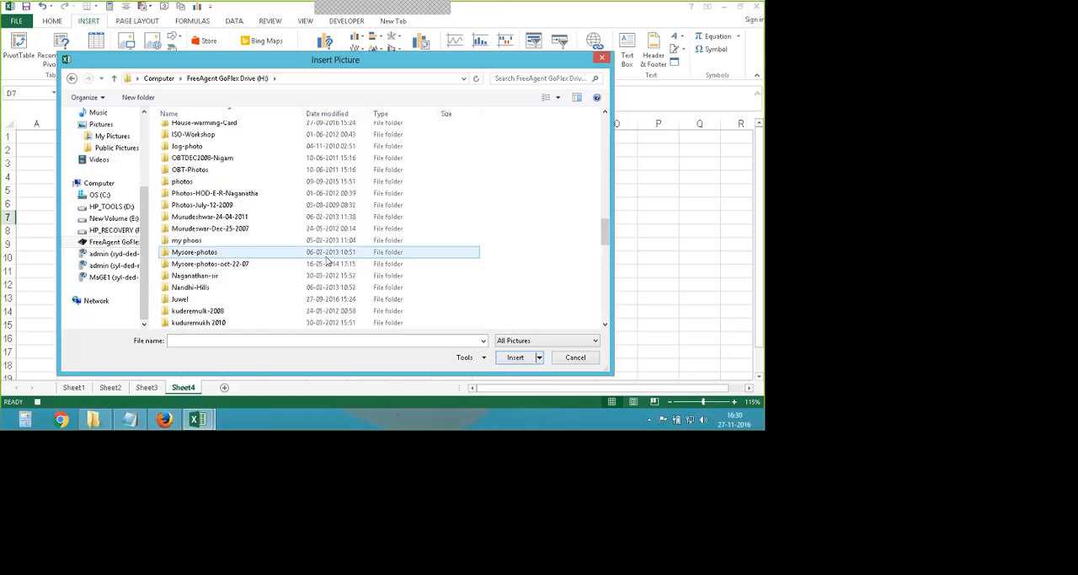
scroll(327, 261, "down", 10)
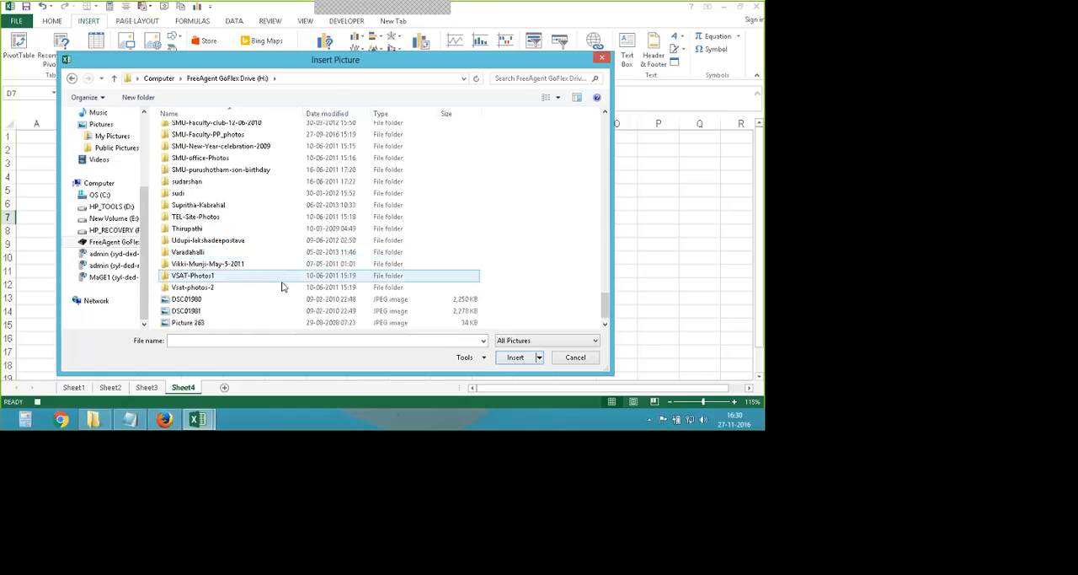
- Turn on the file preview and check the images Picture 263, DSC01980 and DSC01981
left_click(219, 323)
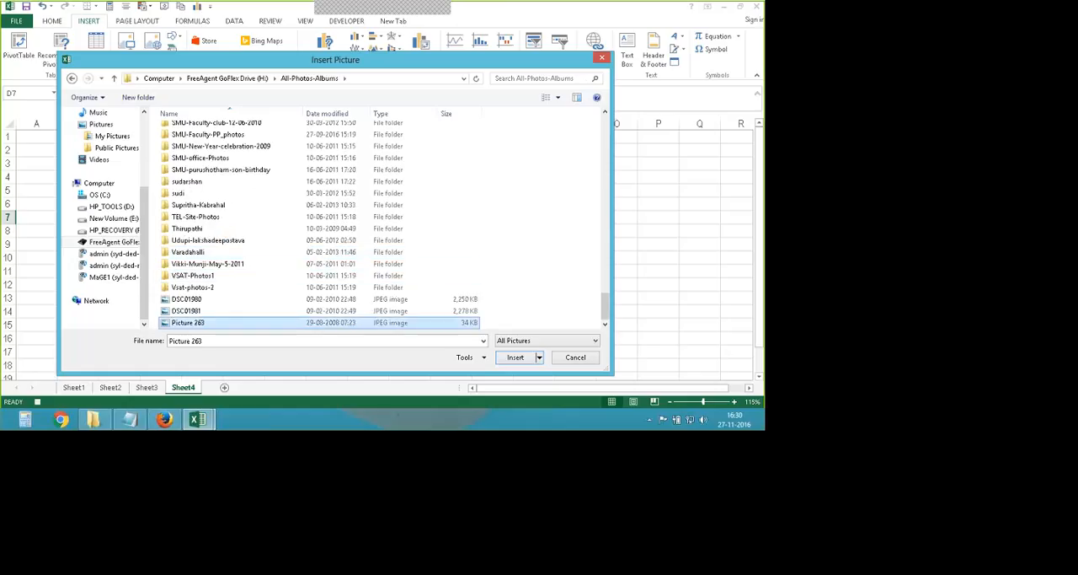
left_click(577, 97)
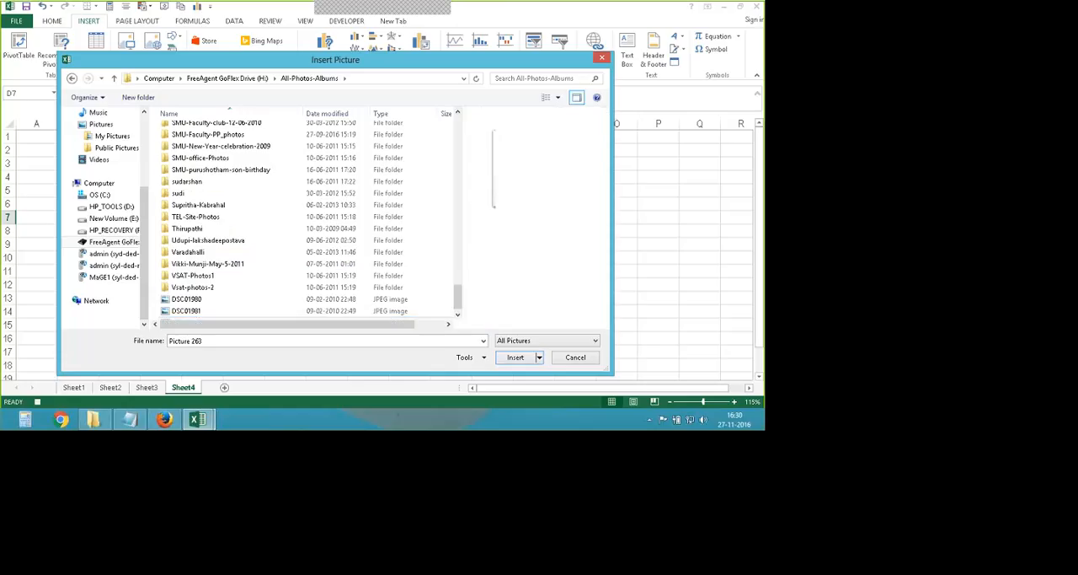
left_click(182, 299)
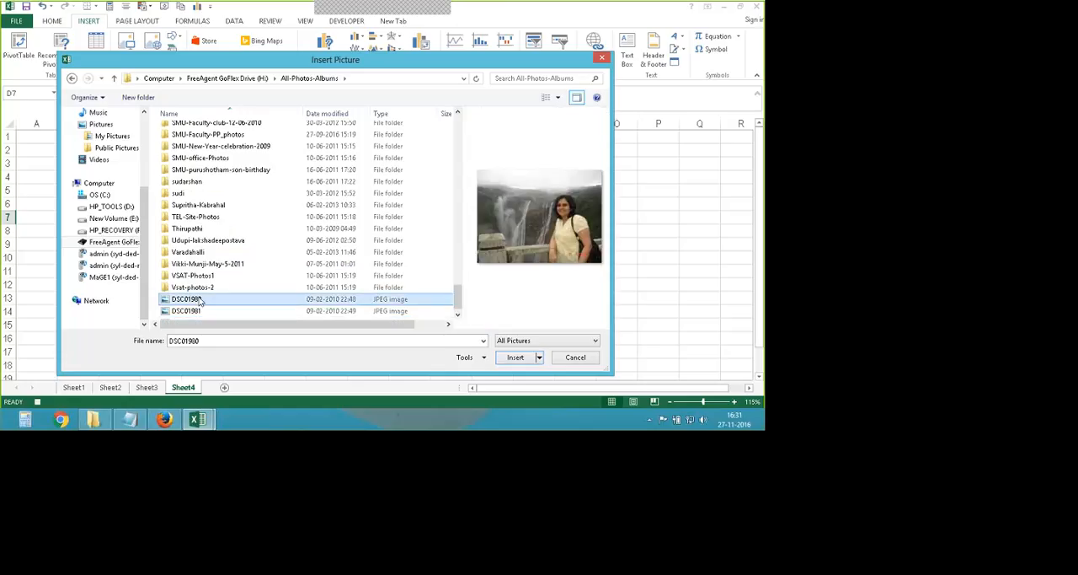
left_click(182, 311)
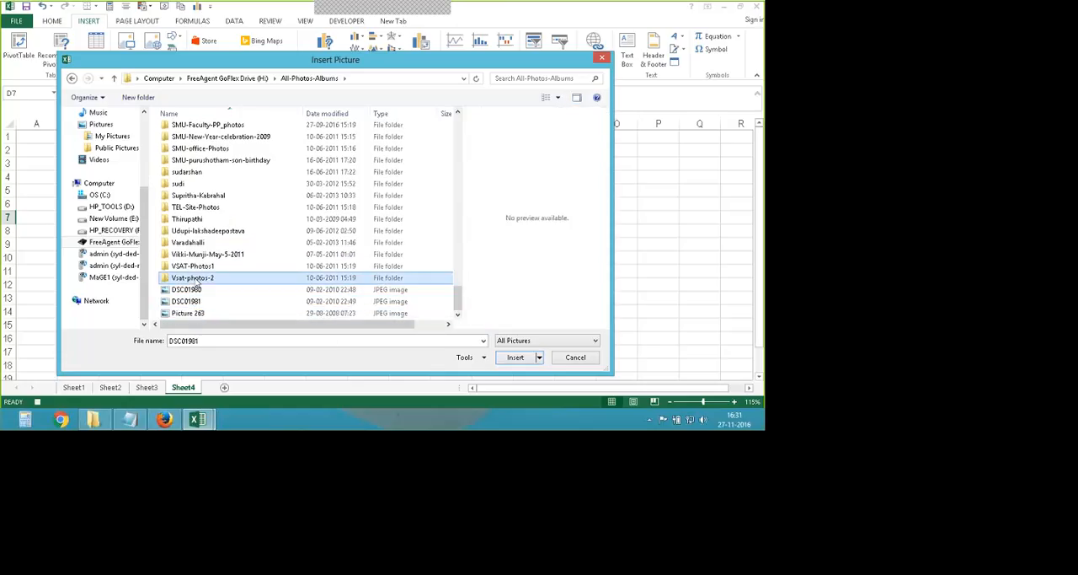
- Insert the image Dsc00391 from the Vsat-photos-2 subfolder into Sheet4
double_click(196, 278)
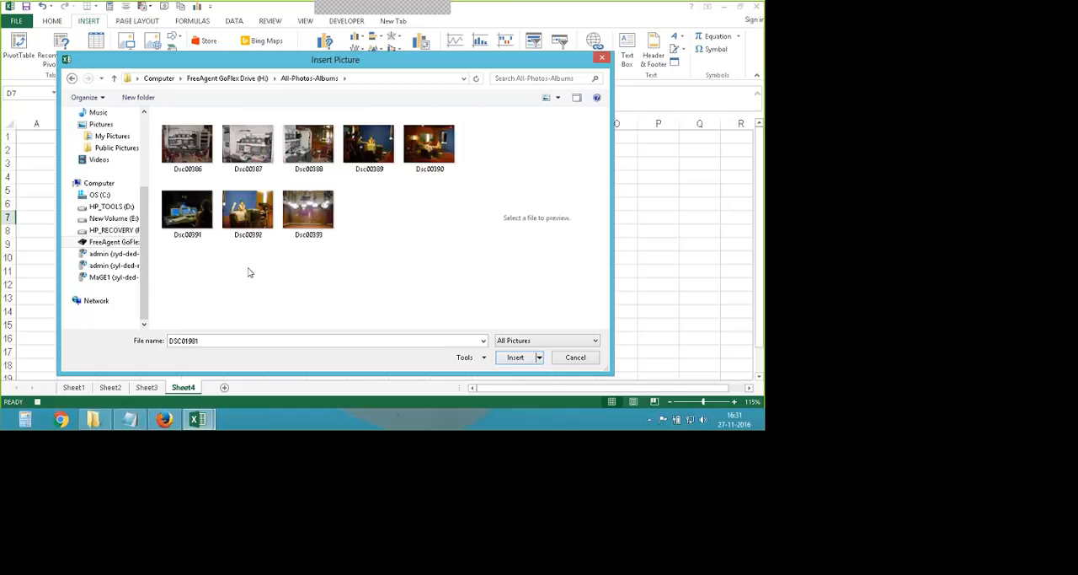
left_click(192, 237)
left_click(515, 358)
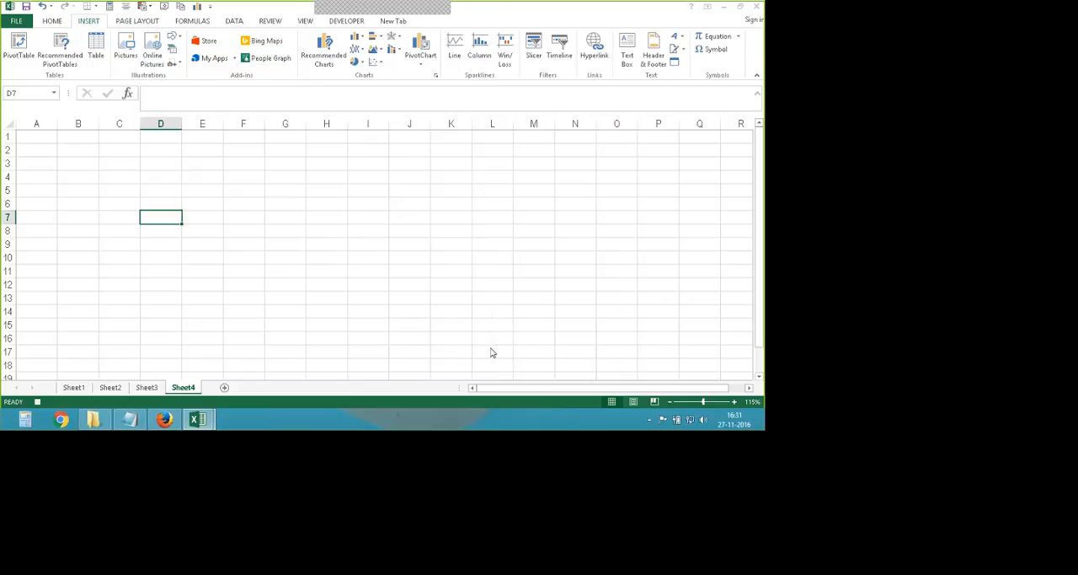
- Shrink the inserted picture to about 8.7 × 11.3 cm and place it around columns F to L, starting at row 8
left_click_drag(209, 246, 169, 205)
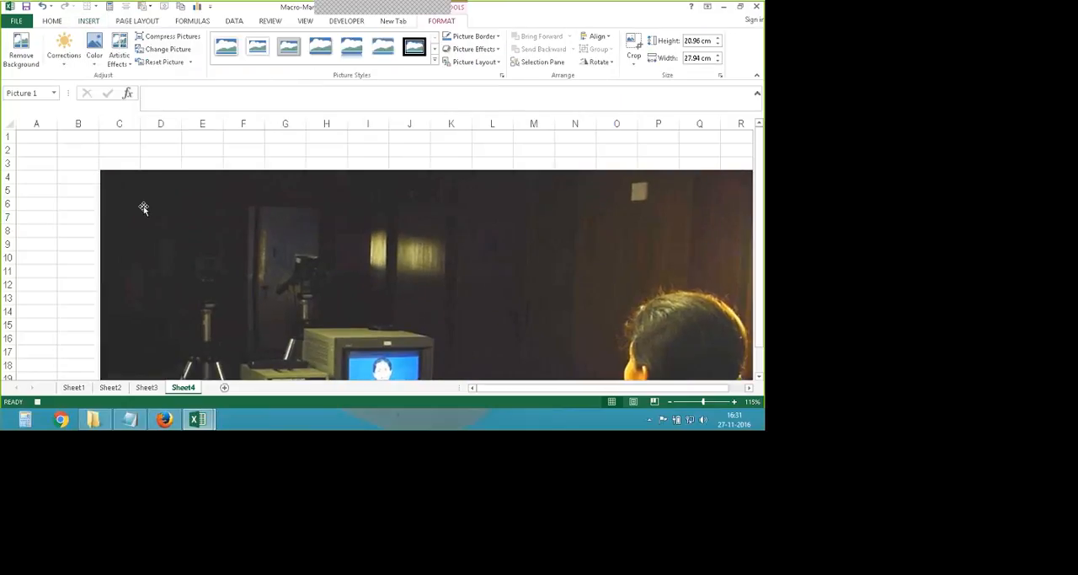
left_click_drag(99, 169, 285, 308)
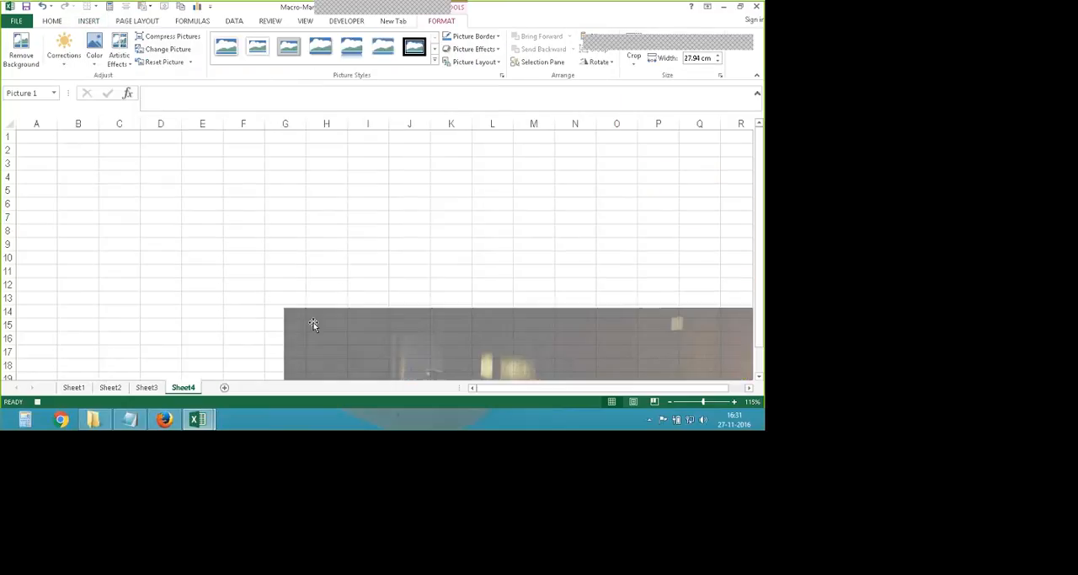
left_click_drag(360, 367, 142, 208)
scroll(143, 209, "down", 3, "ctrl")
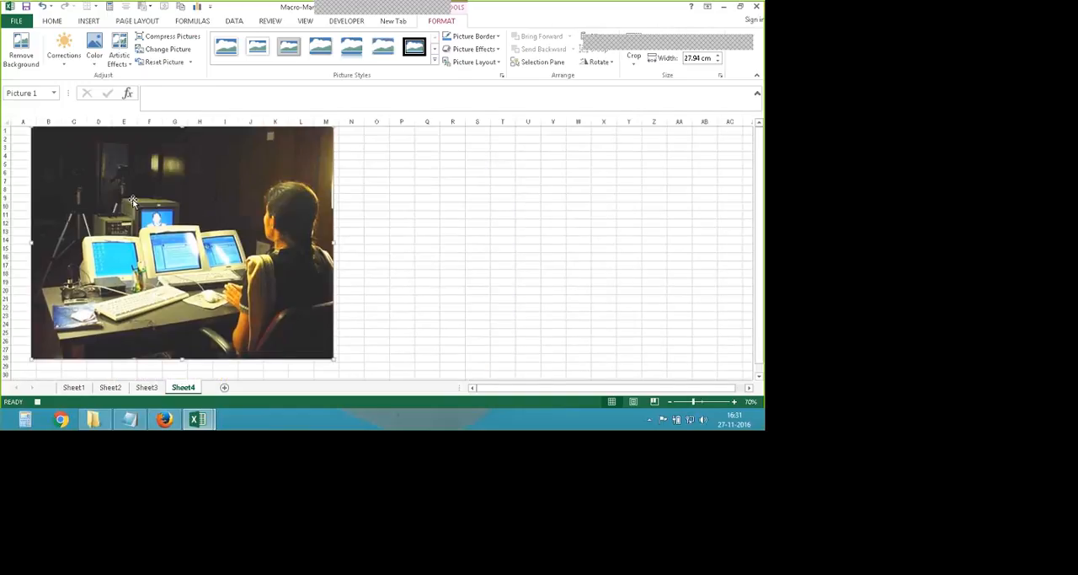
left_click_drag(61, 152, 164, 232)
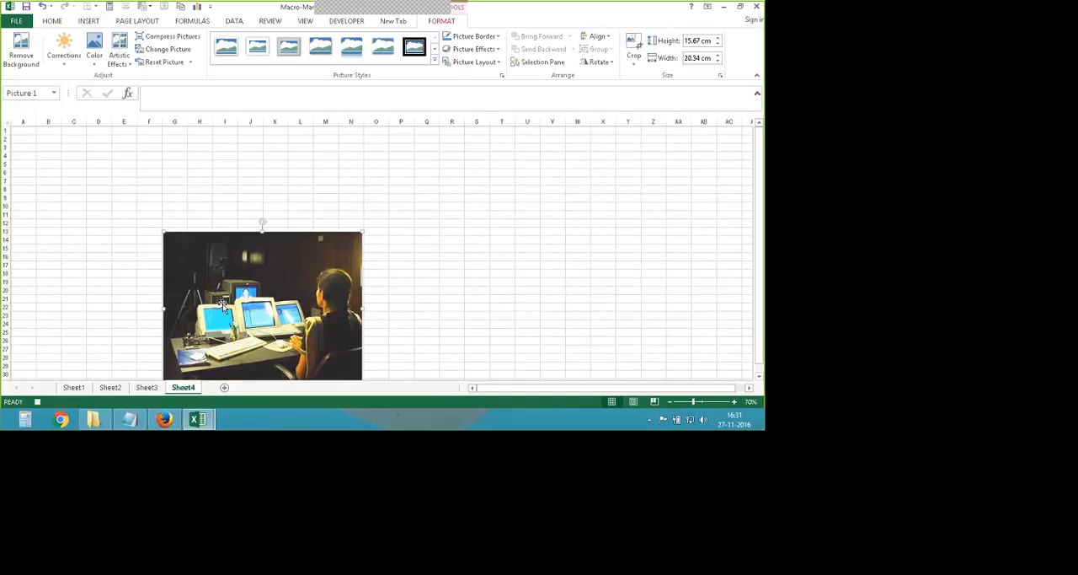
left_click_drag(250, 321, 153, 215)
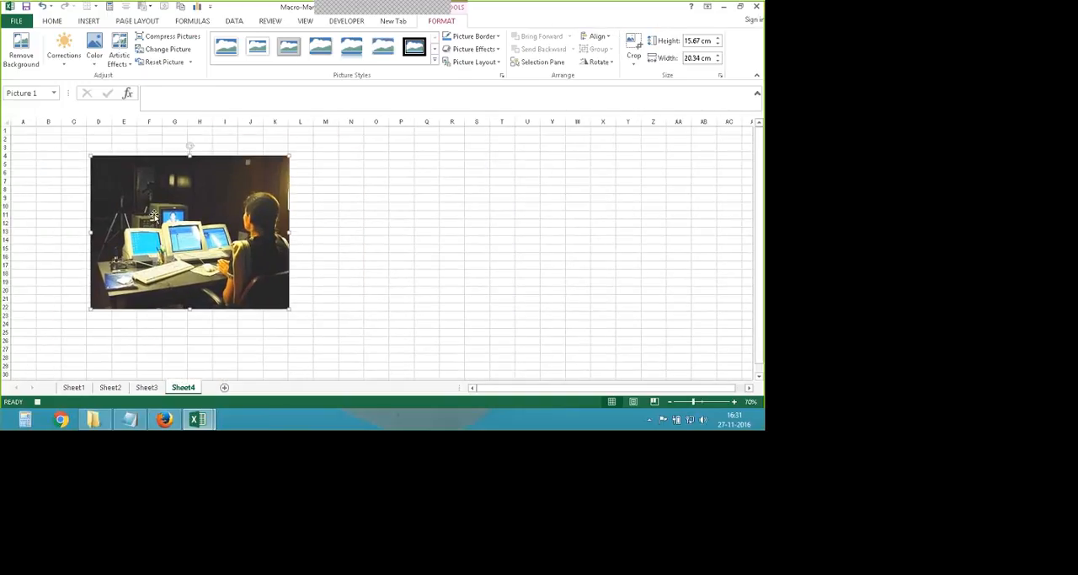
left_click_drag(93, 156, 132, 188)
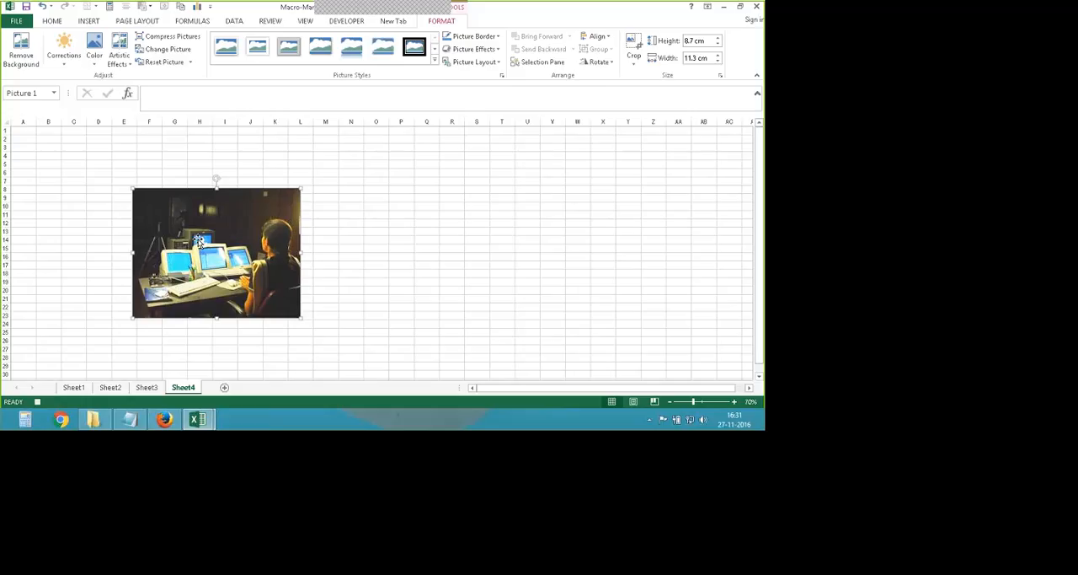
- Stop recording the image macro and delete the inserted picture from Sheet4
left_click(346, 21)
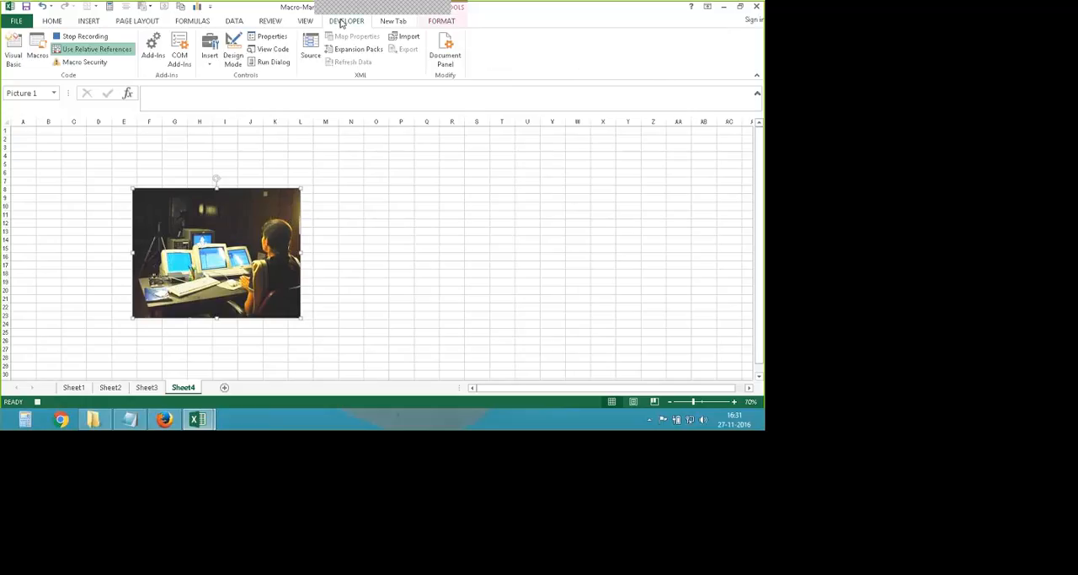
left_click(83, 40)
left_click(351, 240)
left_click(243, 246)
key("Delete")
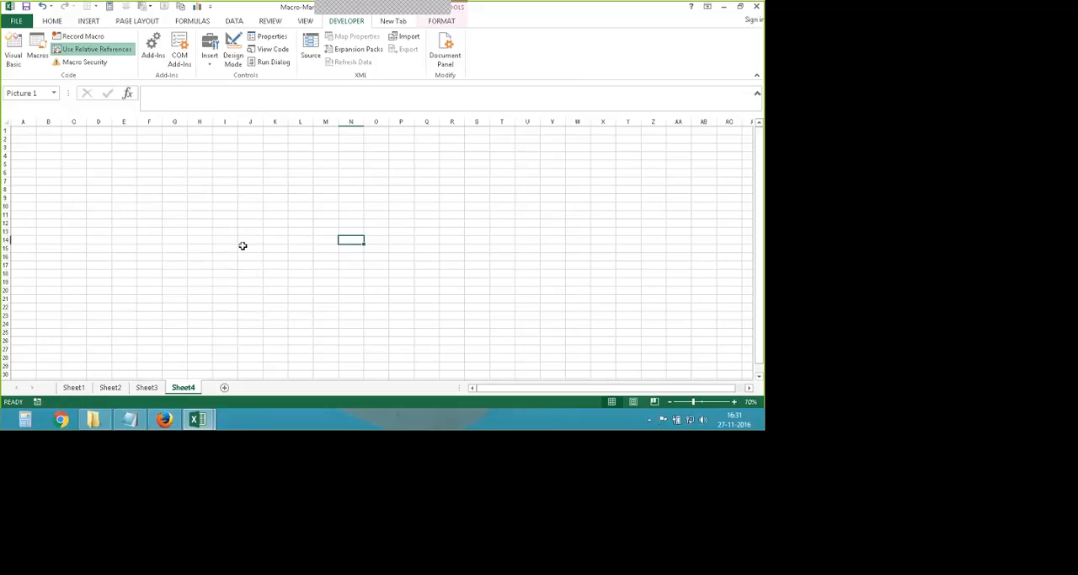
- Test the image macro from cell G11, reposition the picture it inserts, and delete that picture
left_click(182, 214)
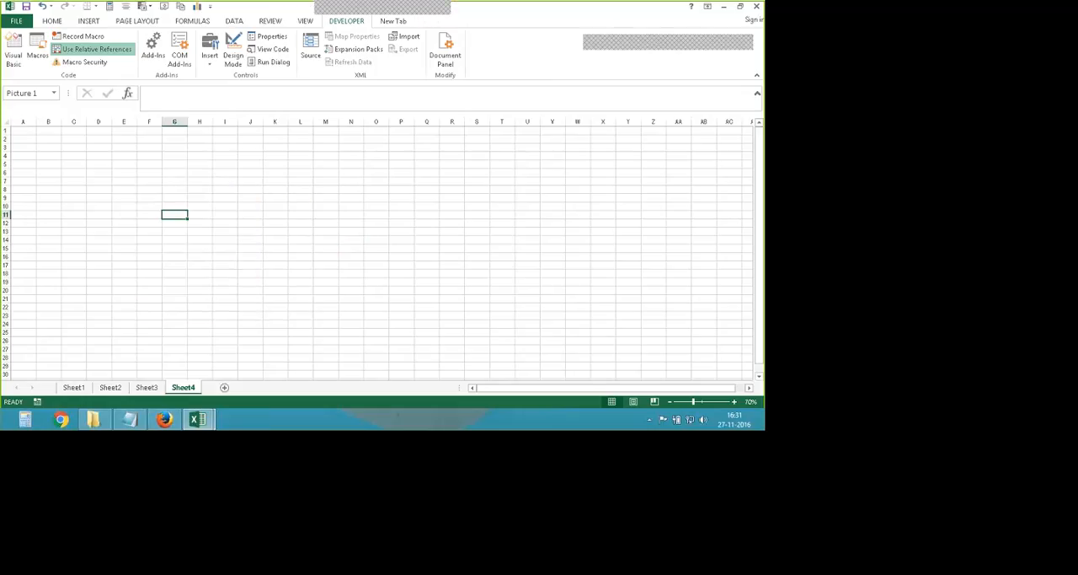
key("ctrl+shift+p")
left_click_drag(343, 287, 223, 228)
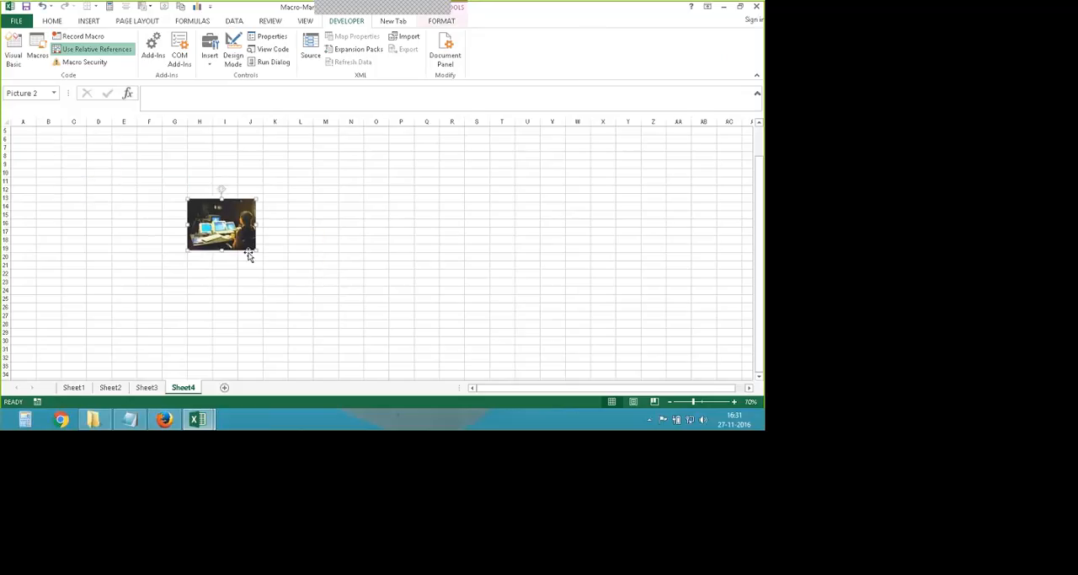
key("Delete")
- Run the image macro from the list of macros in all open workbooks
key("alt+F8")
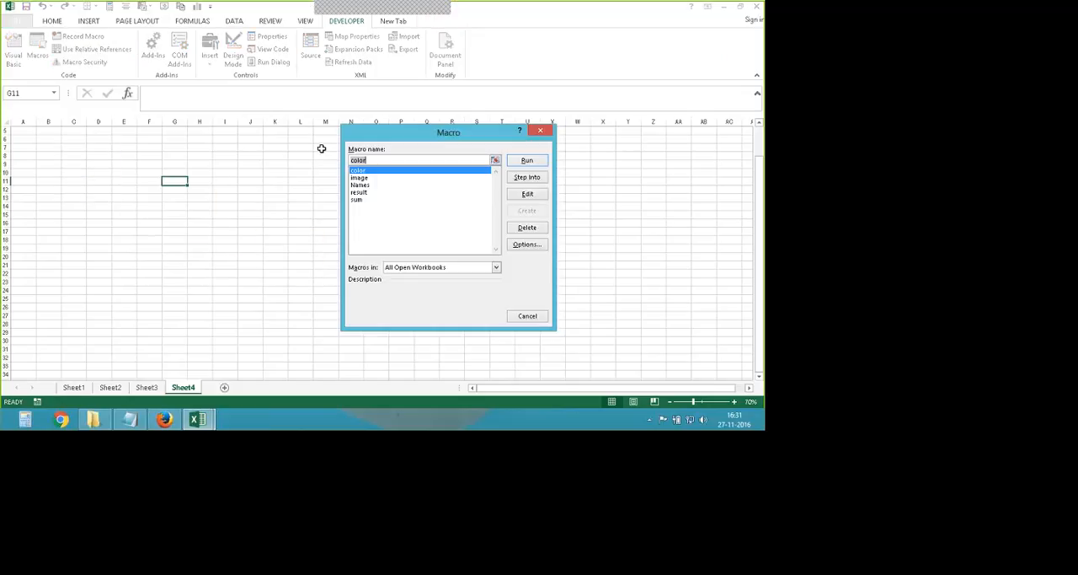
left_click(359, 178)
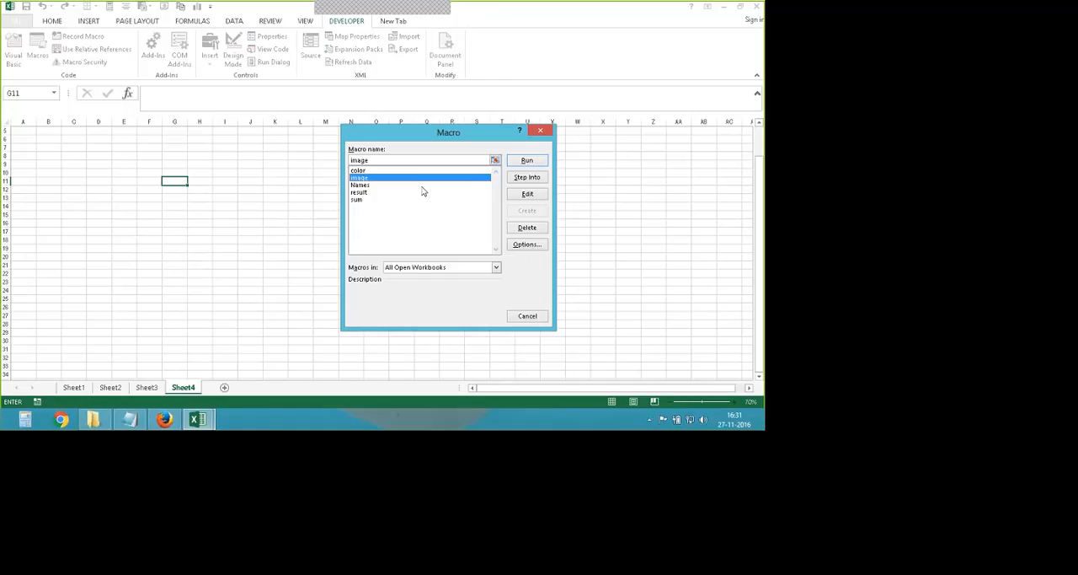
left_click(527, 160)
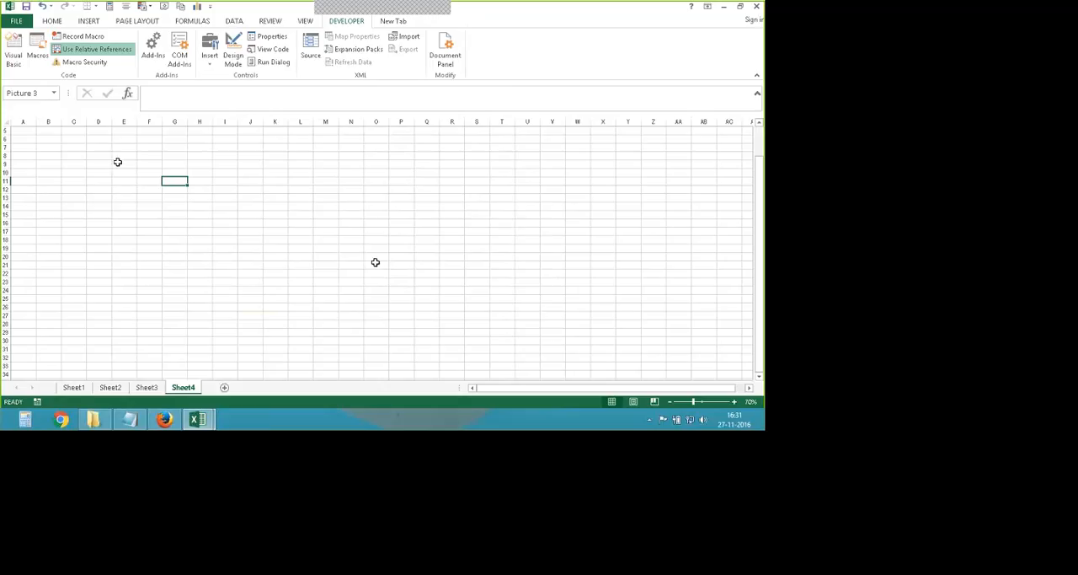
left_click(89, 22)
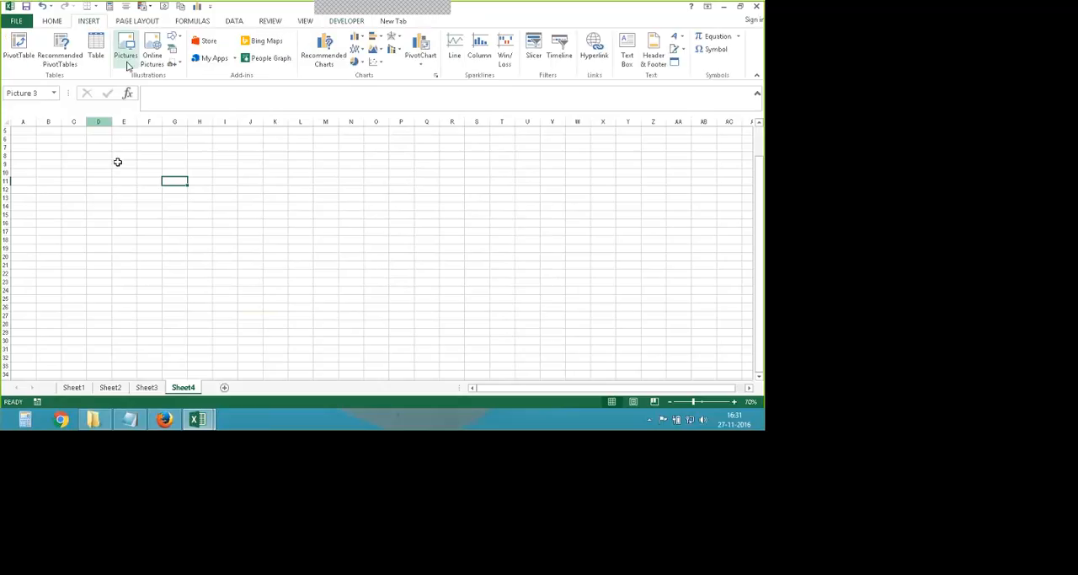
left_click(127, 59)
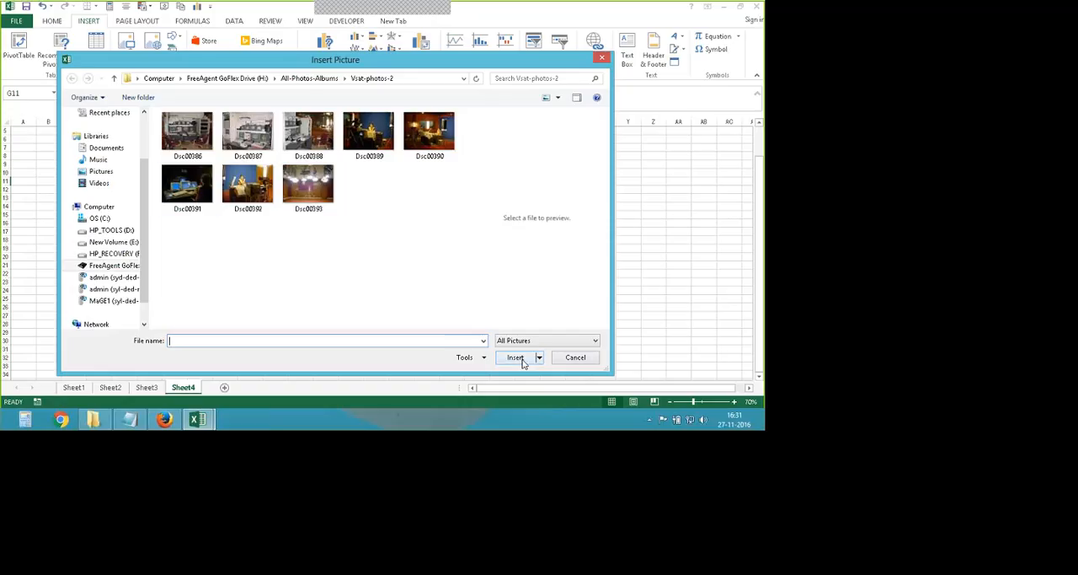
key("Escape")
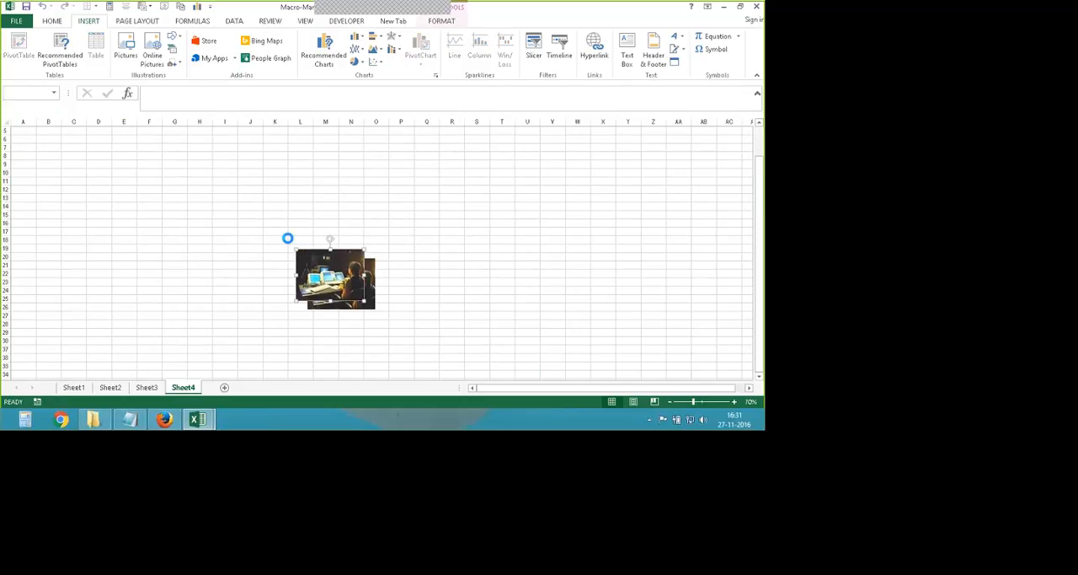
- Insert more copies of the picture with the image macro and spread them across Sheet4
scroll(287, 238, "down", 2)
scroll(289, 239, "up", 2)
left_click(271, 284)
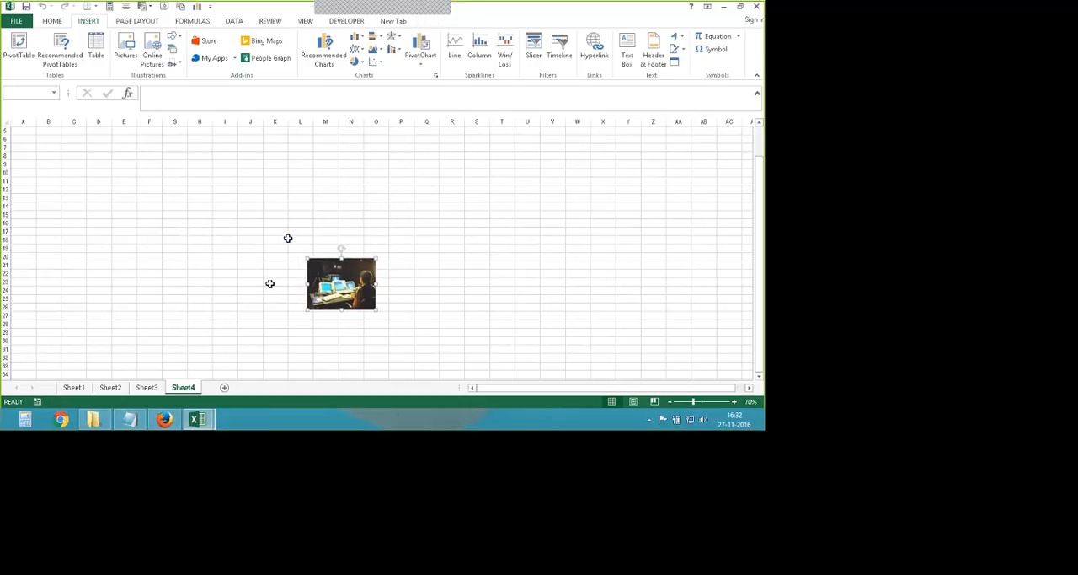
left_click_drag(368, 302, 218, 322)
left_click_drag(359, 294, 544, 326)
left_click_drag(358, 295, 401, 182)
left_click_drag(339, 281, 469, 313)
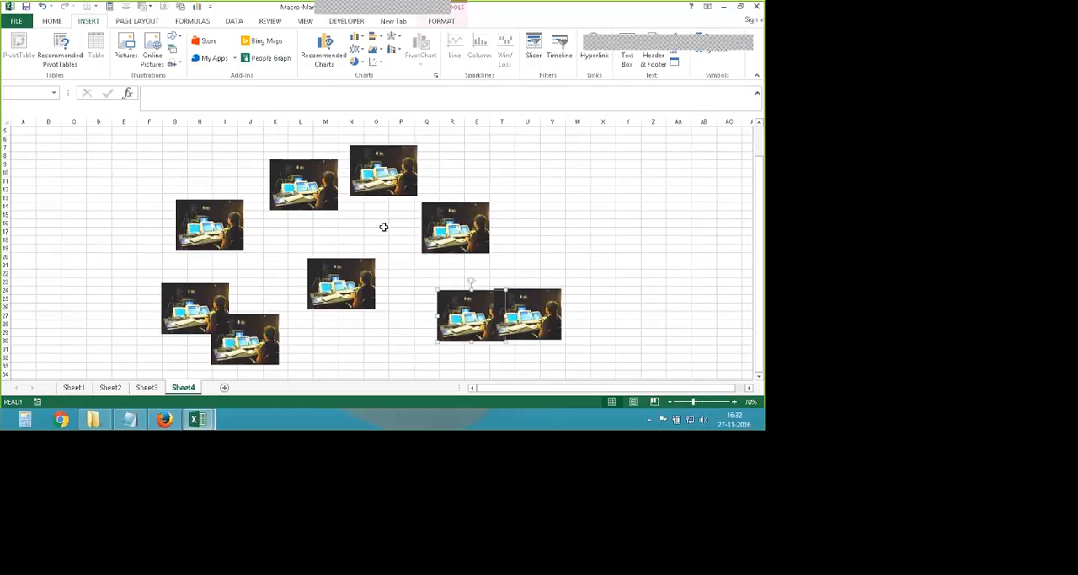
left_click_drag(340, 281, 351, 345)
left_click_drag(339, 279, 517, 253)
left_click_drag(471, 318, 513, 329)
left_click_drag(576, 360, 388, 236)
left_click_drag(153, 206, 64, 152)
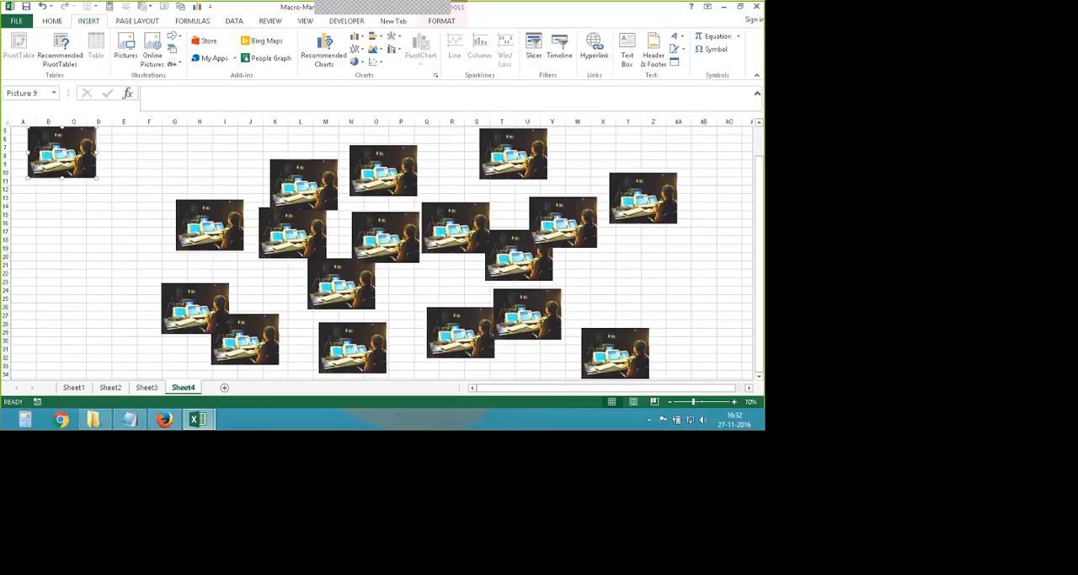
left_click_drag(345, 281, 66, 235)
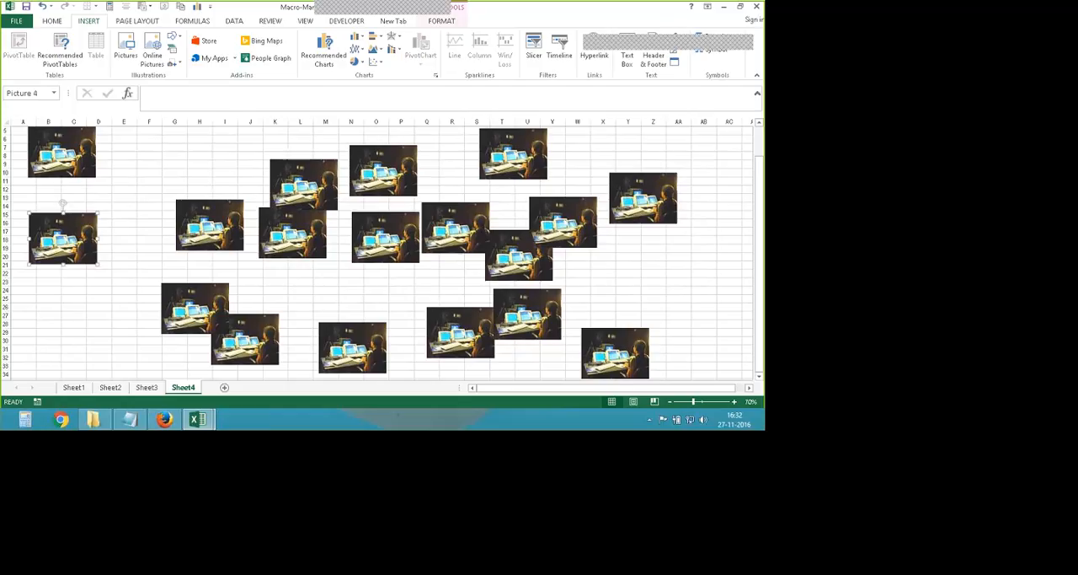
- View all the scattered picture copies on Sheet4 at 55% zoom and clear the cell range selection
left_click_drag(123, 135, 682, 377)
scroll(250, 274, "down", 3, "ctrl")
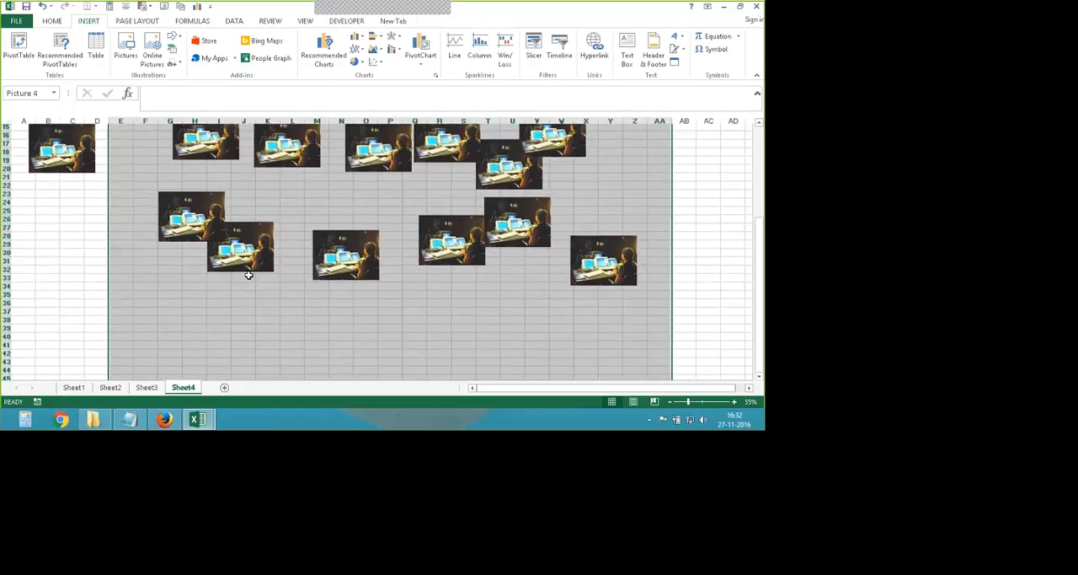
left_click(570, 241)
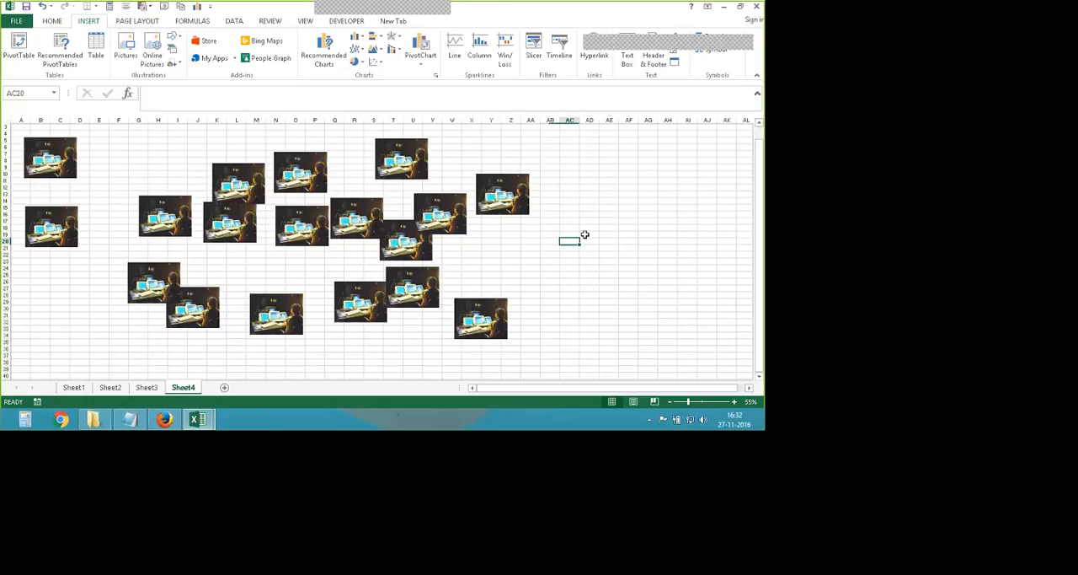
left_click(544, 297)
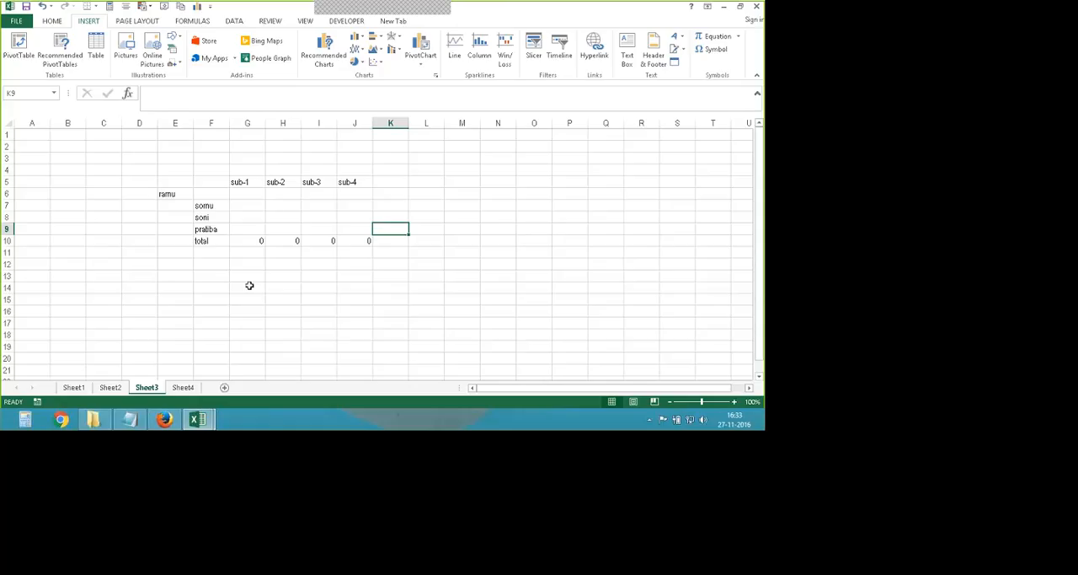
left_click(368, 152)
left_click(347, 20)
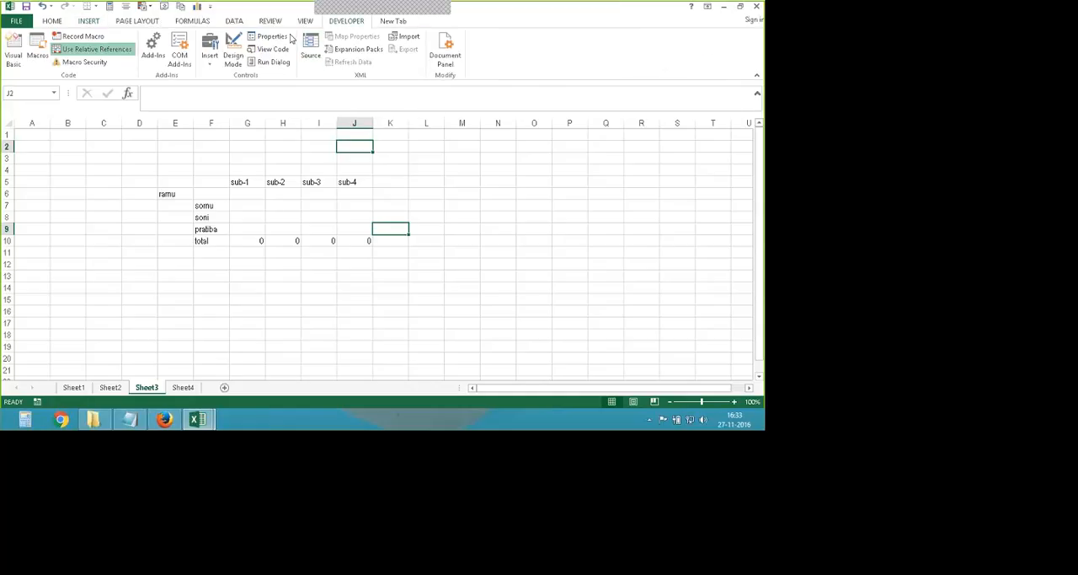
left_click(82, 36)
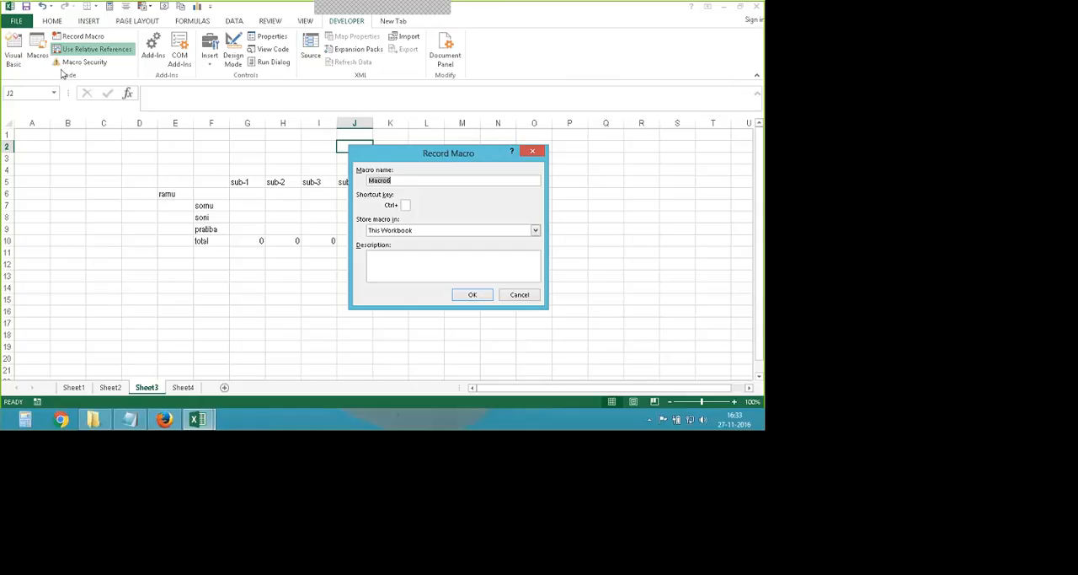
left_click_drag(401, 155, 477, 158)
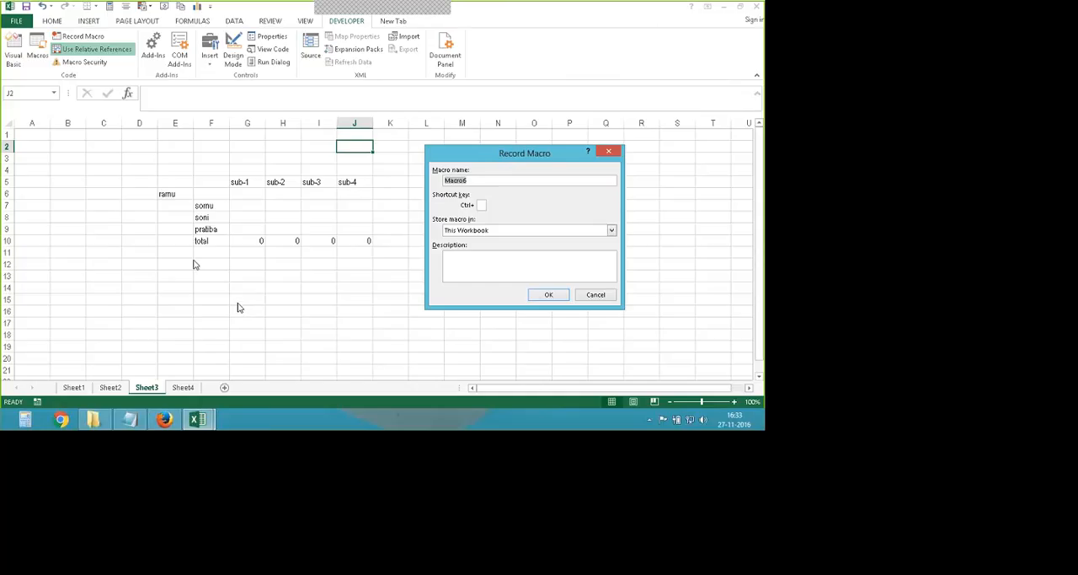
key("Escape")
- Draw an ActiveX combo box beside the table on Sheet3, spanning about columns L to O, and enable the workbook's active content
left_click(208, 59)
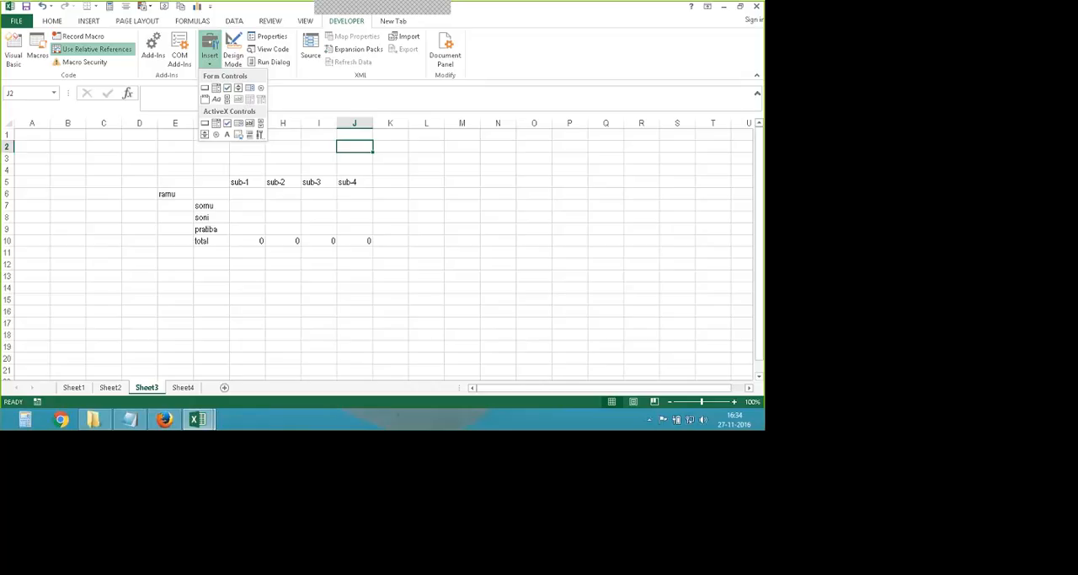
left_click(213, 123)
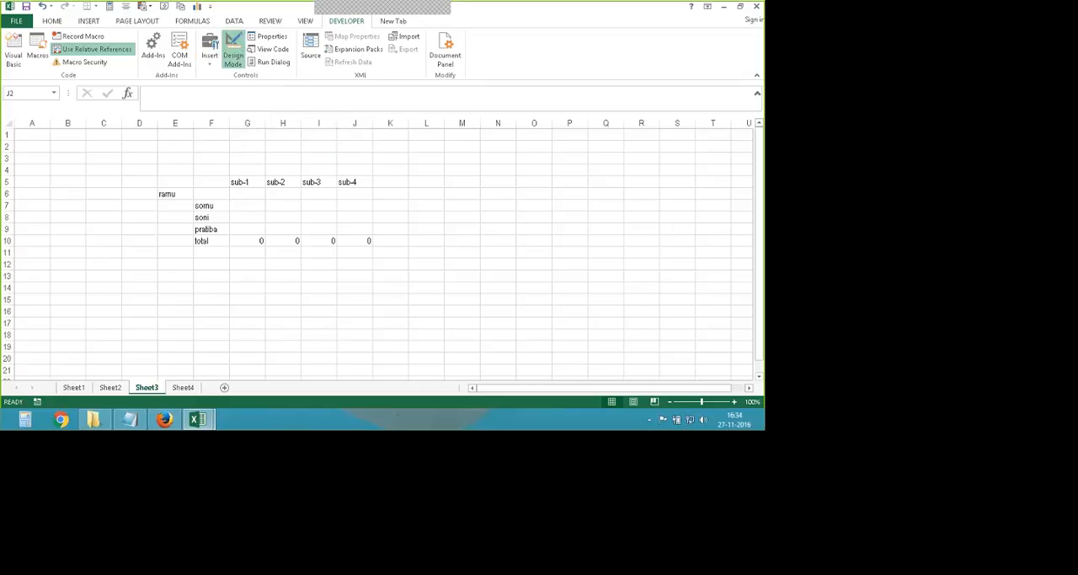
left_click_drag(423, 160, 545, 262)
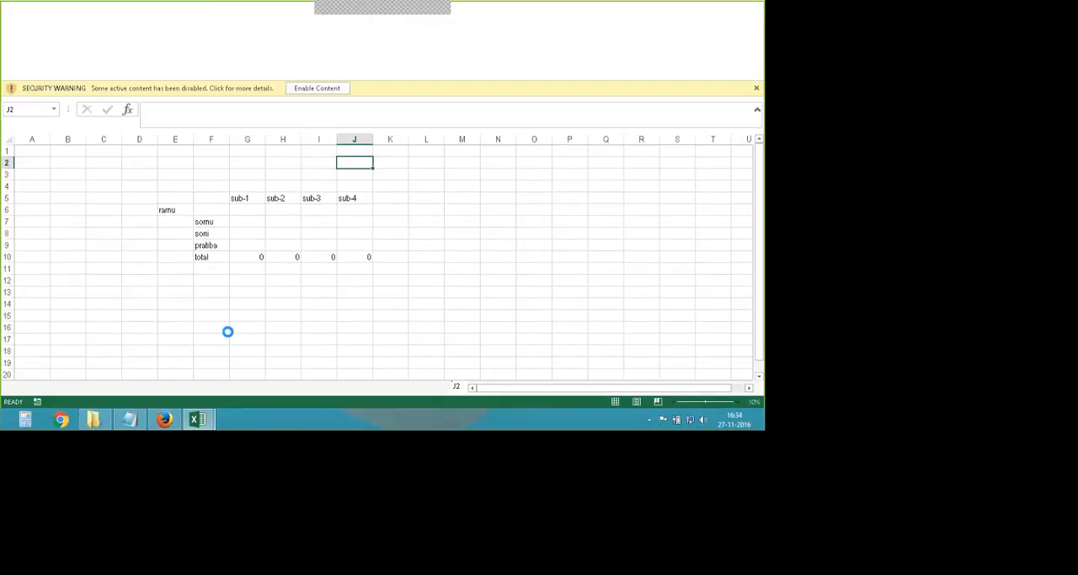
left_click(305, 88)
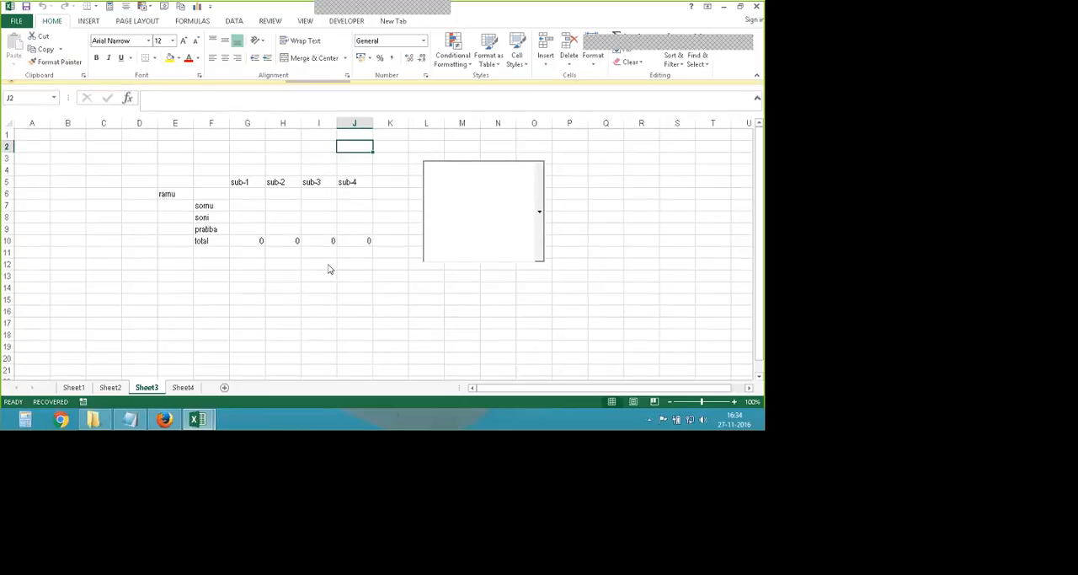
- Test the combo box on Sheet3 by opening its empty drop-down list and entering a sample name in it
left_click(540, 234)
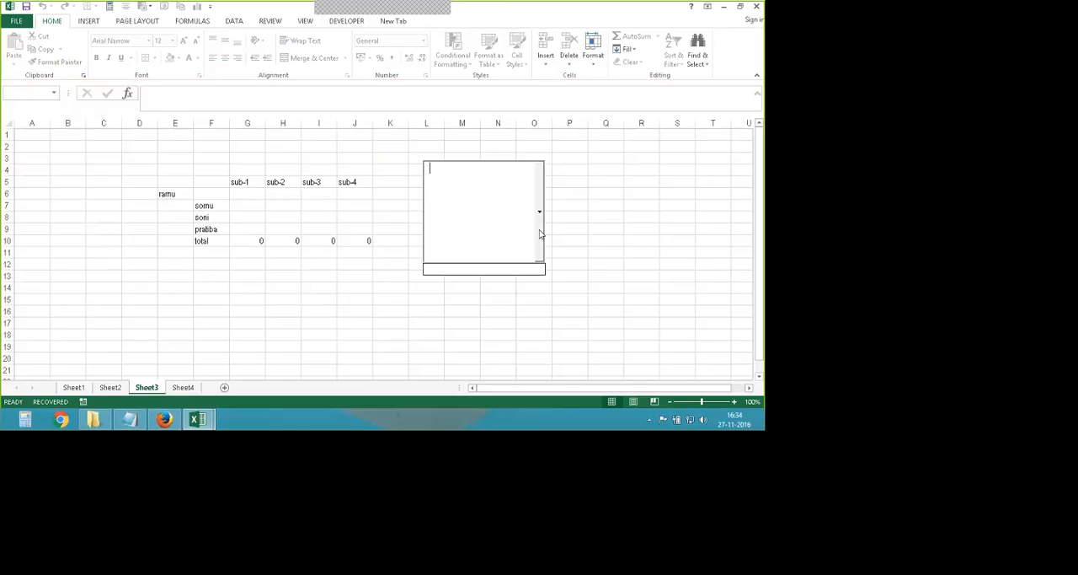
left_click(503, 162)
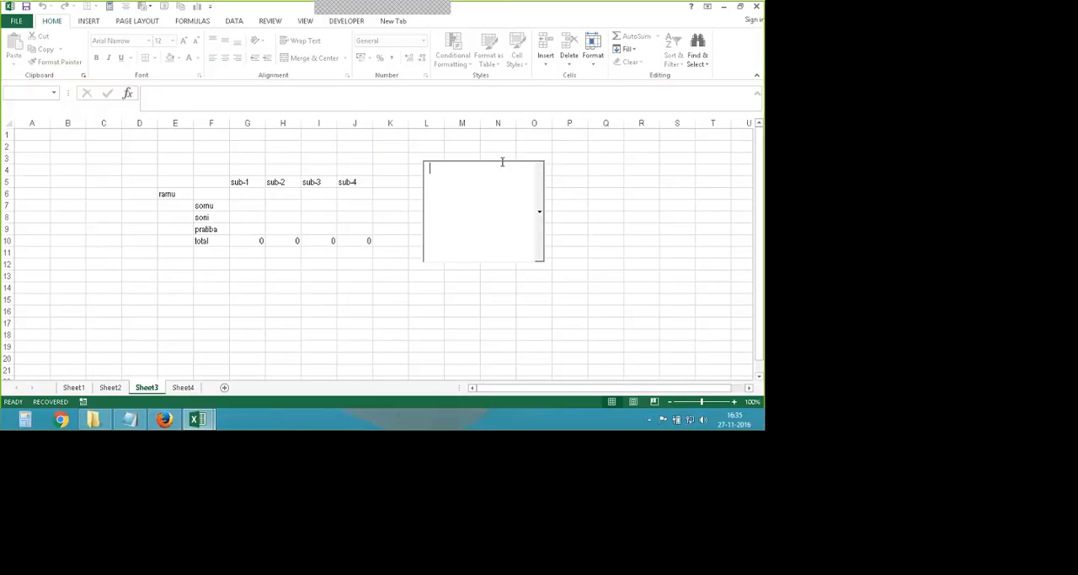
left_click(484, 239)
left_click(540, 214)
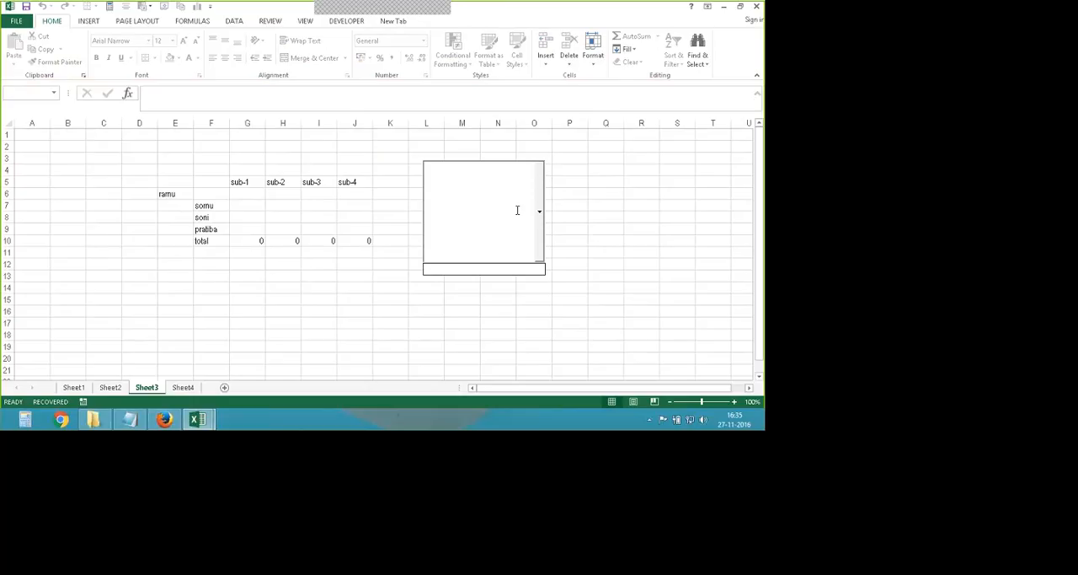
left_click(517, 210)
type("DarshanMani")
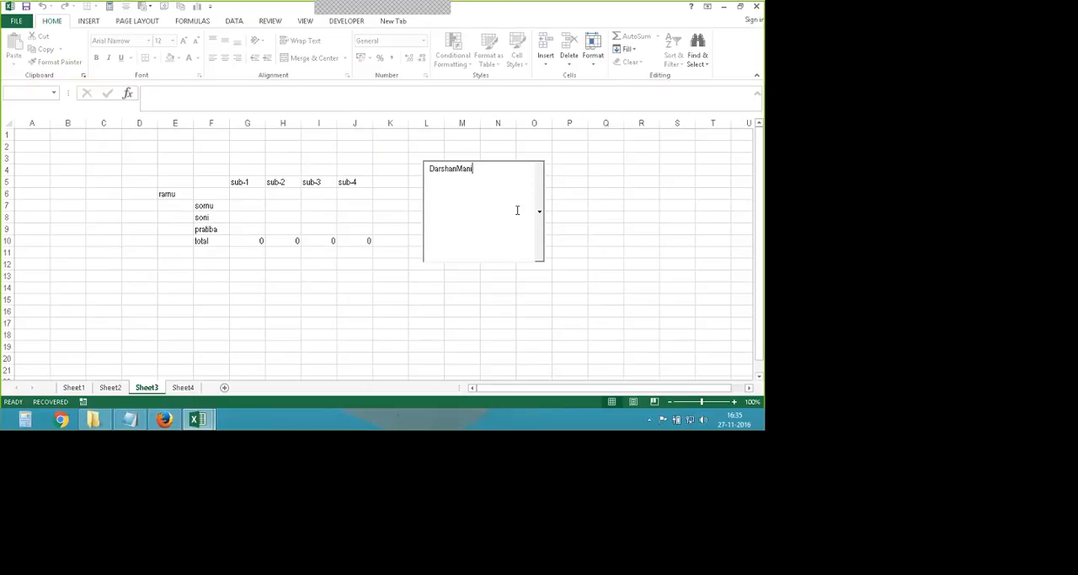
type("pal")
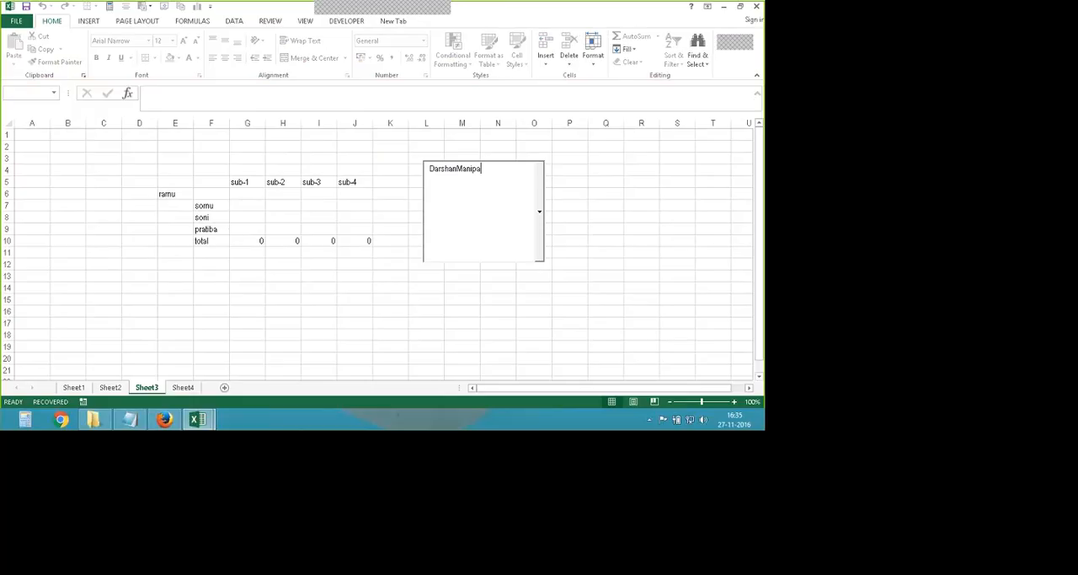
- Delete Sheet3 and Sheet4 from the workbook
right_click(141, 389)
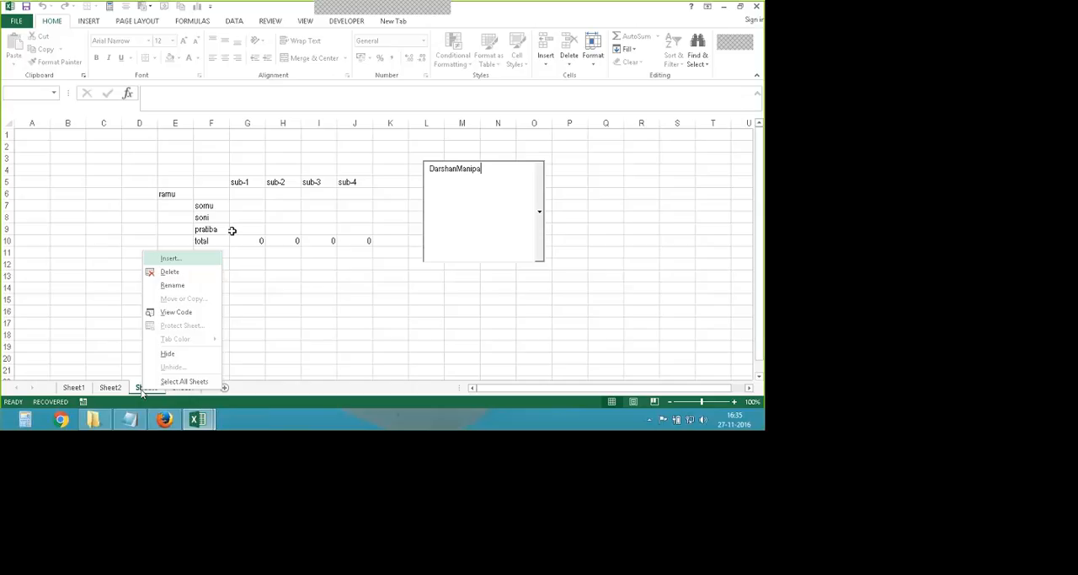
left_click(169, 272)
left_click(371, 239)
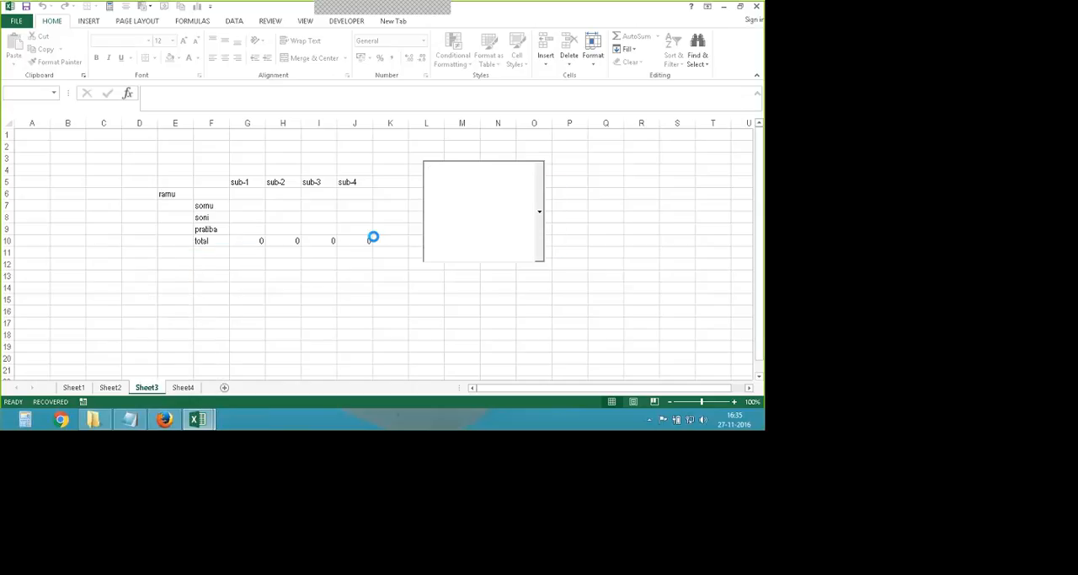
right_click(150, 388)
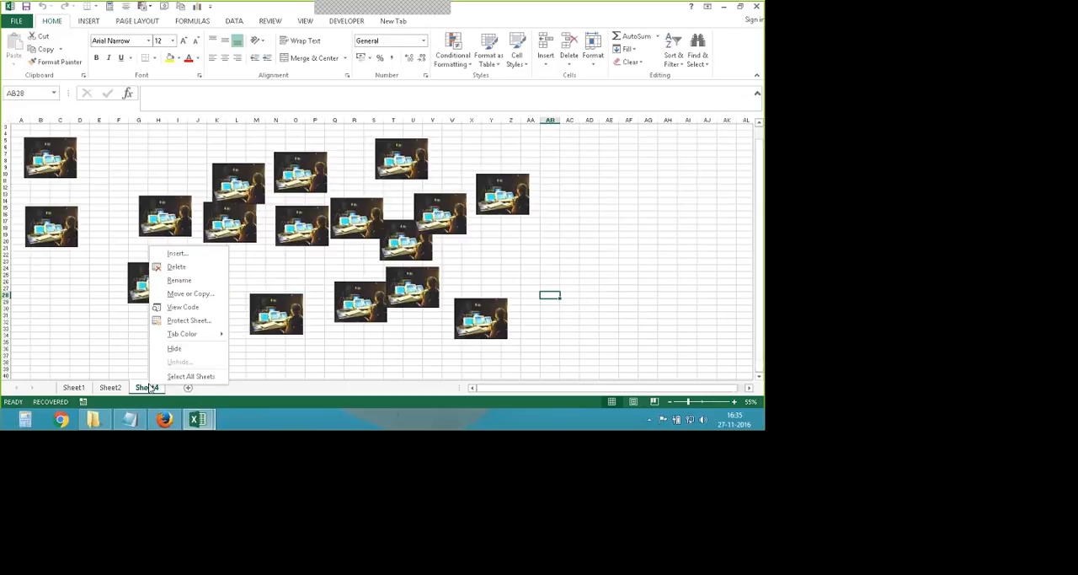
left_click(176, 266)
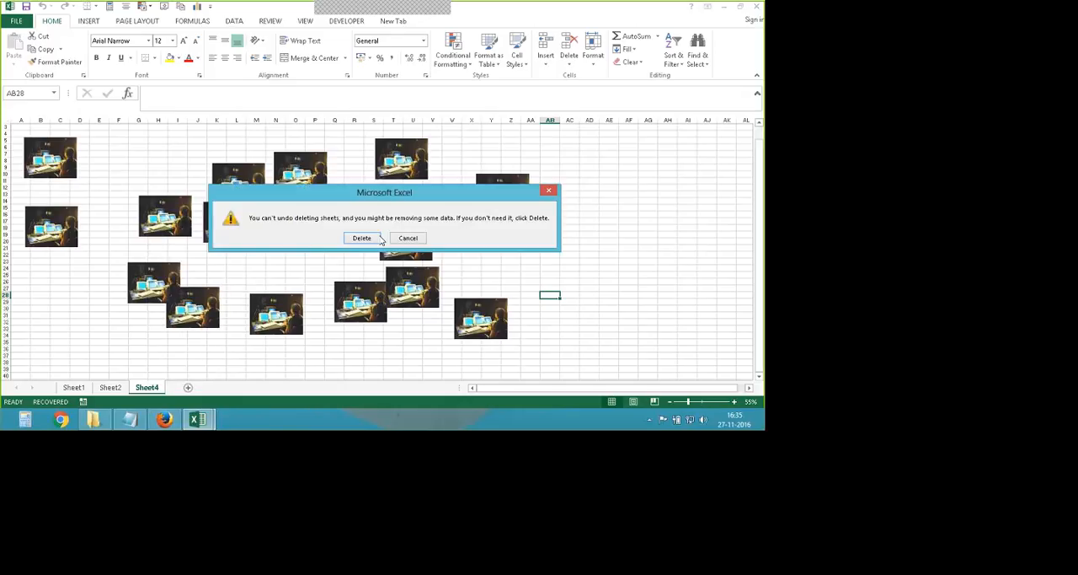
left_click(376, 239)
- View Sheet1 and switch to the Remove-duplicates workbook
left_click(73, 387)
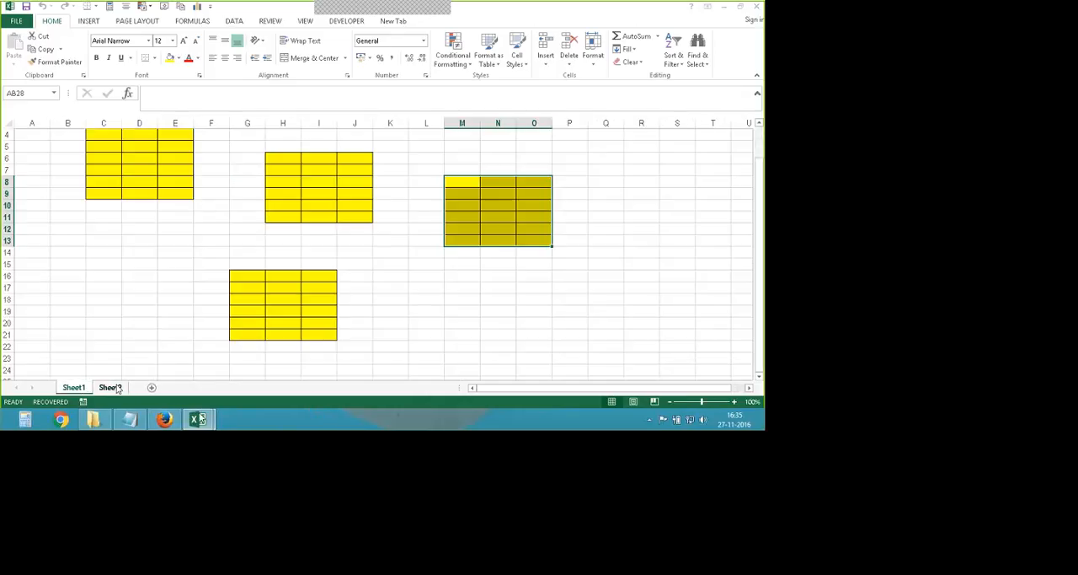
mouse_move(200, 417)
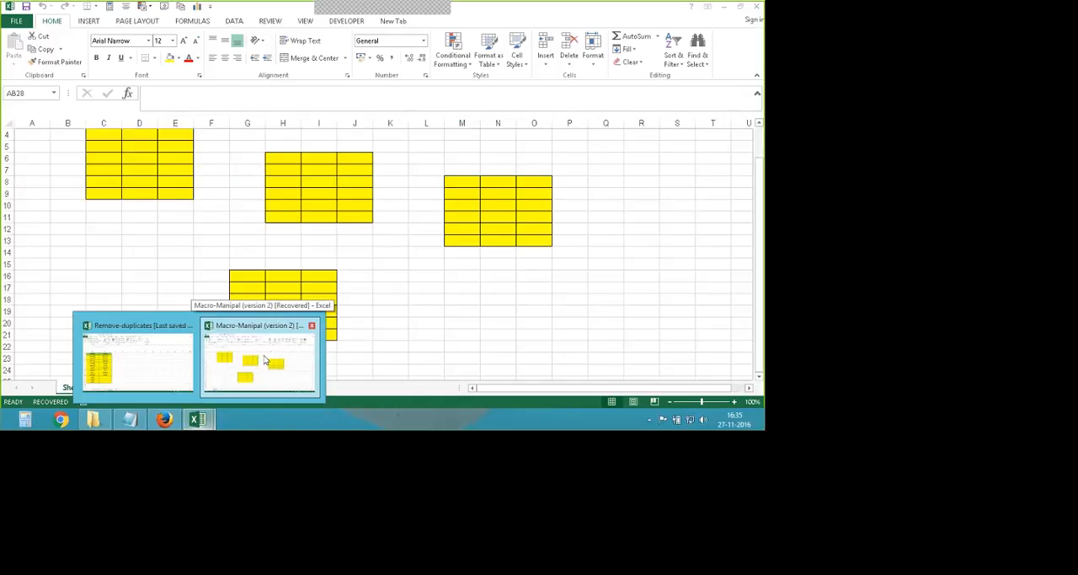
left_click(137, 349)
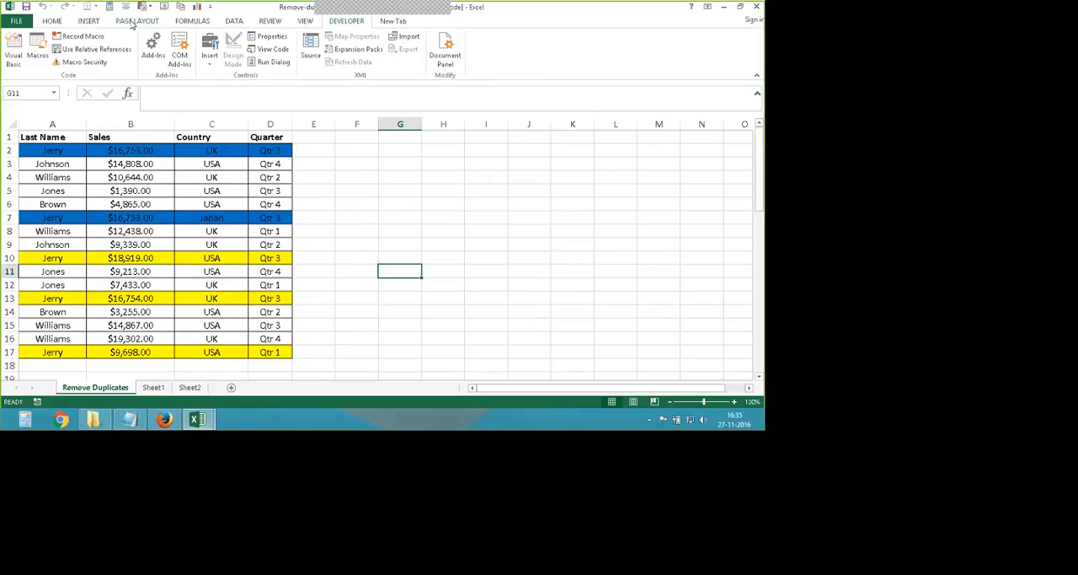
- Try to run Remove Duplicates with only the empty cell G11 outside the sales table selected
left_click(234, 20)
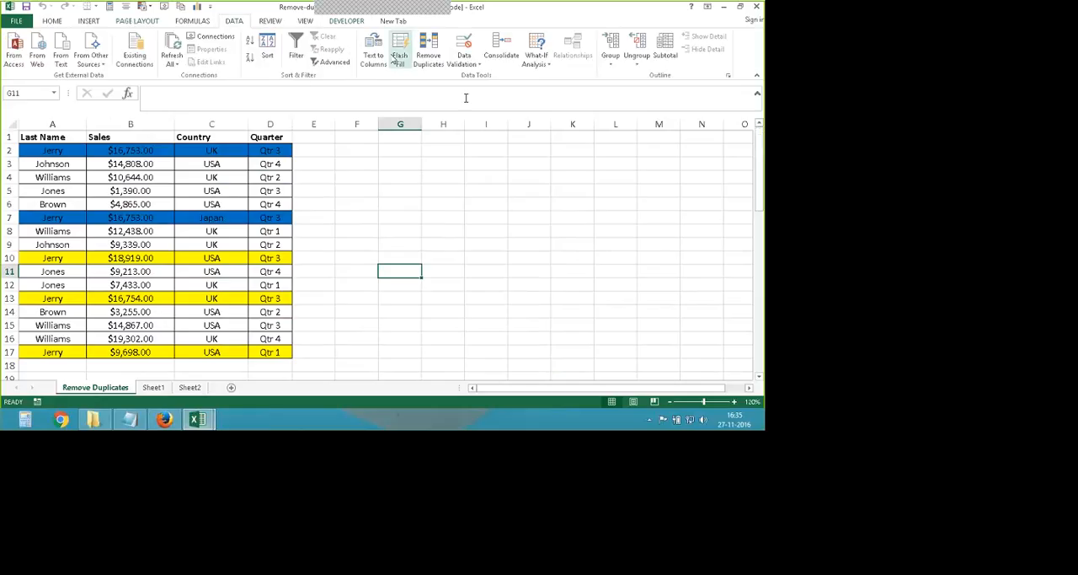
left_click(428, 46)
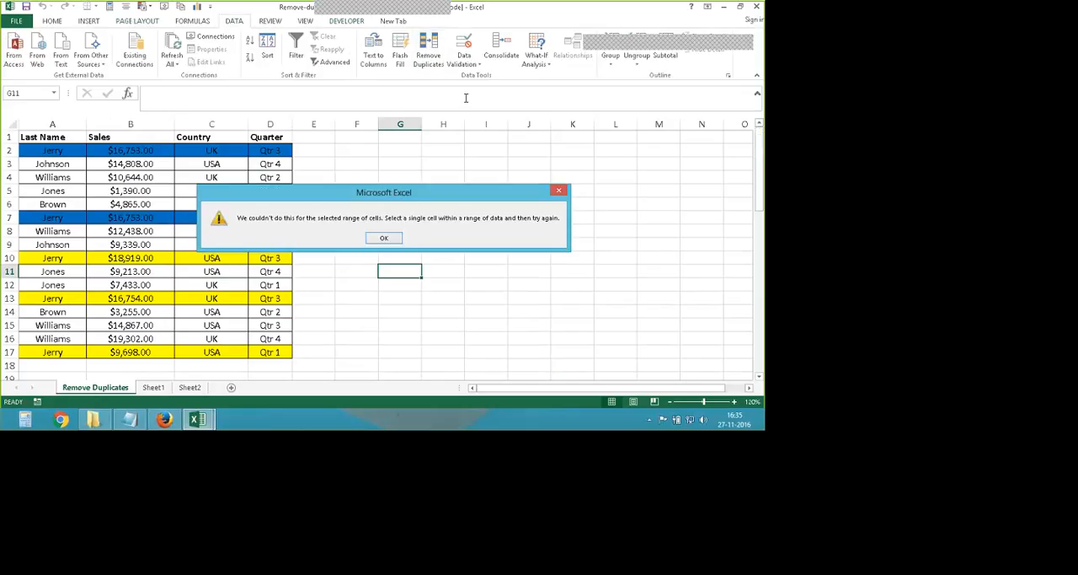
left_click(380, 238)
left_click(381, 244)
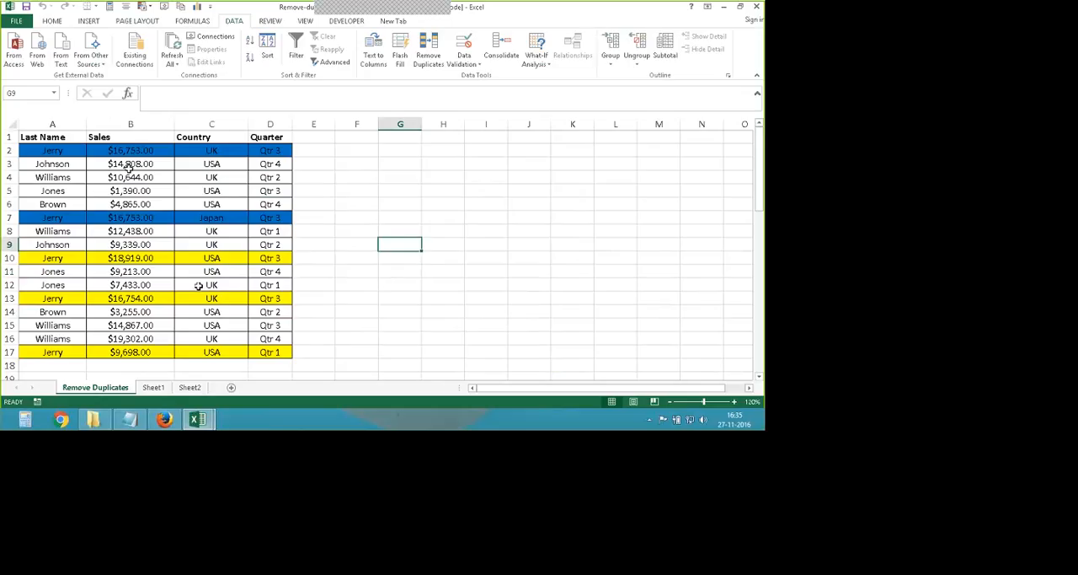
left_click(50, 150)
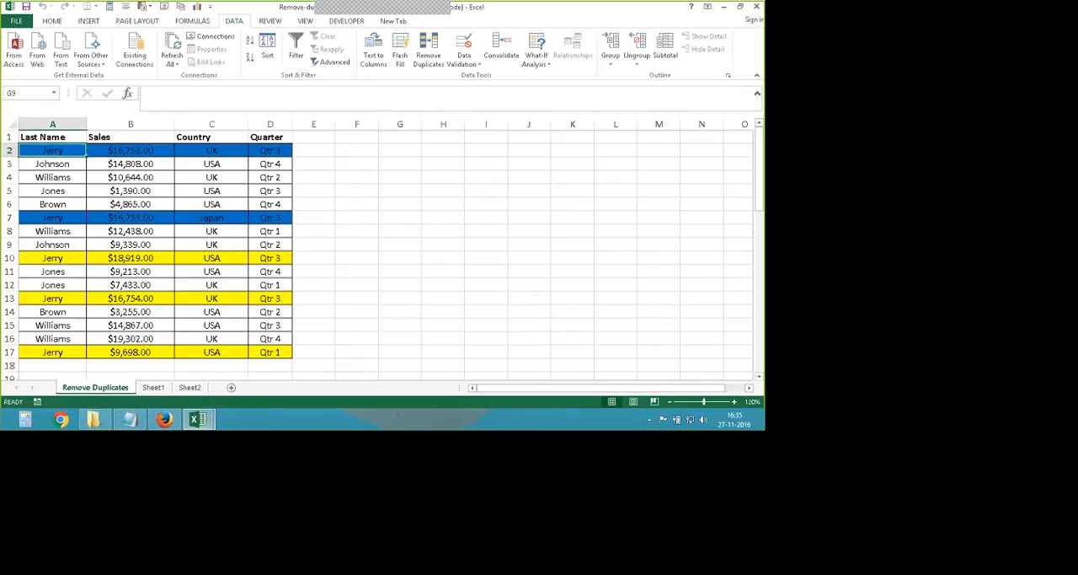
left_click(131, 190)
left_click(194, 154)
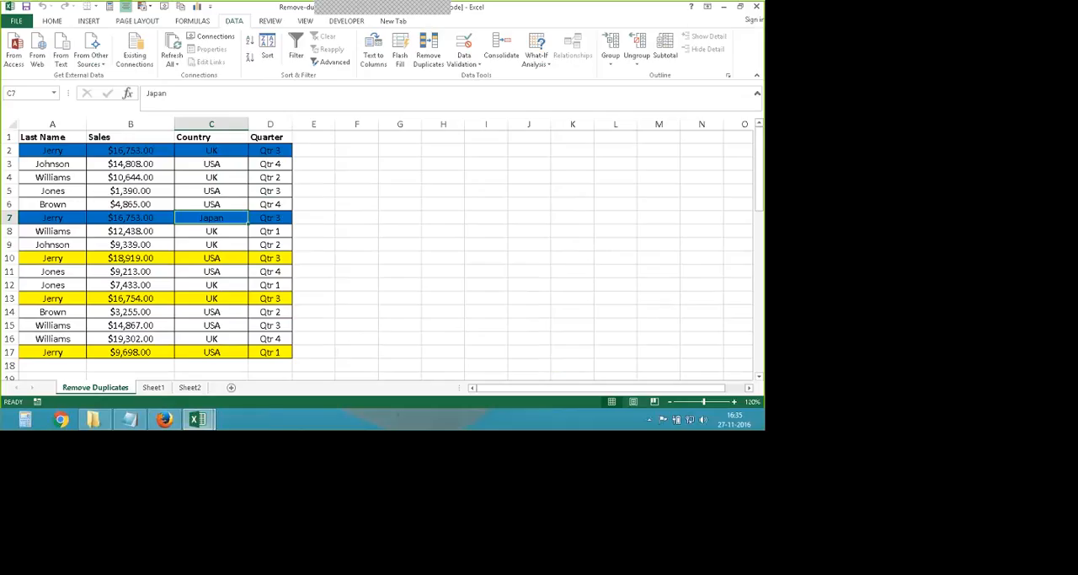
left_click_drag(46, 136, 254, 353)
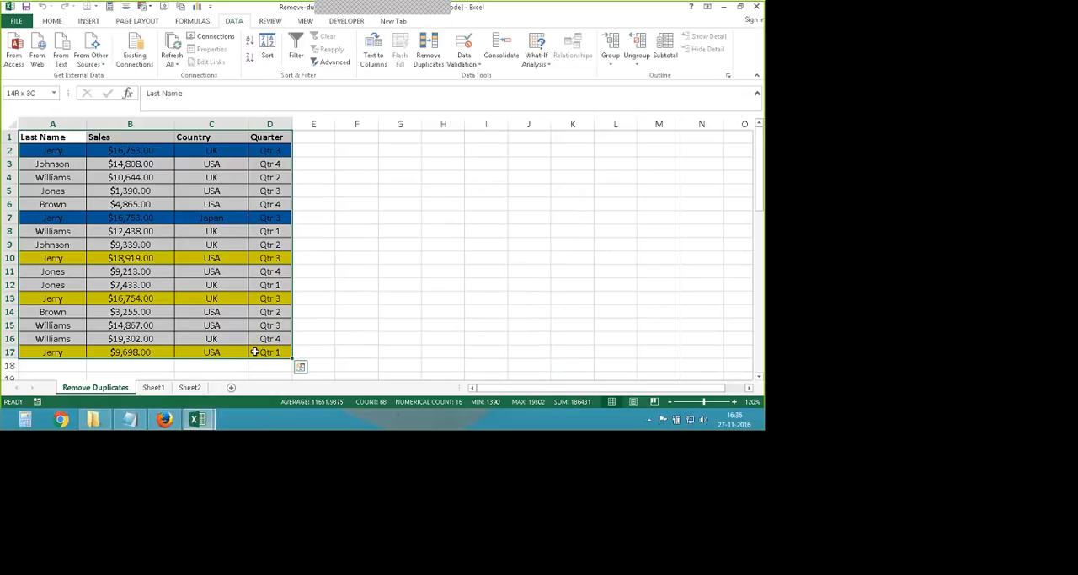
left_click(310, 324)
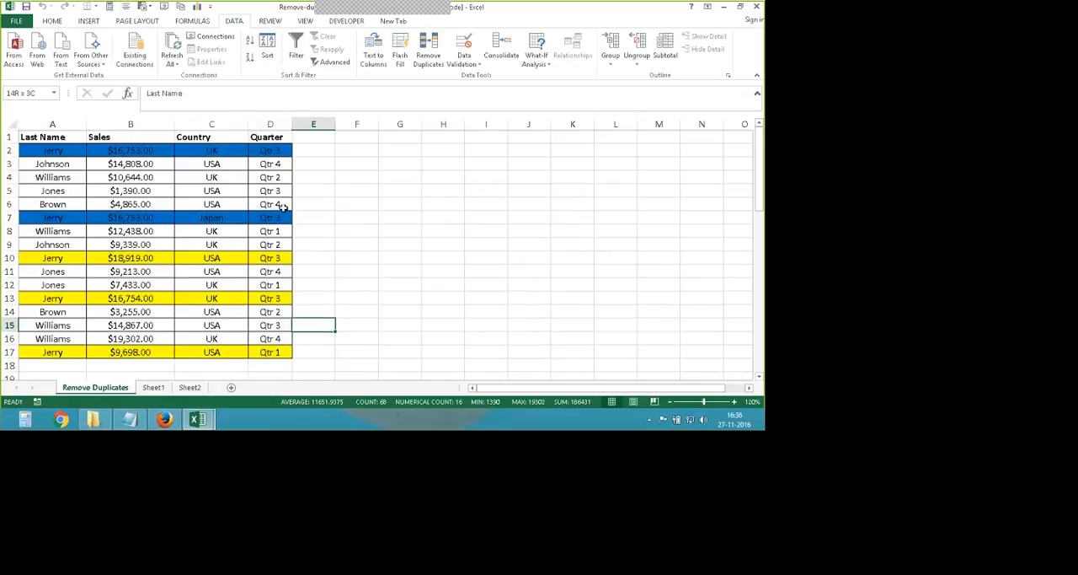
- Run Remove Duplicates on A1:D17 with My data has headers enabled and Last Name, Sales, Country and Quarter all included
left_click_drag(51, 138, 280, 353)
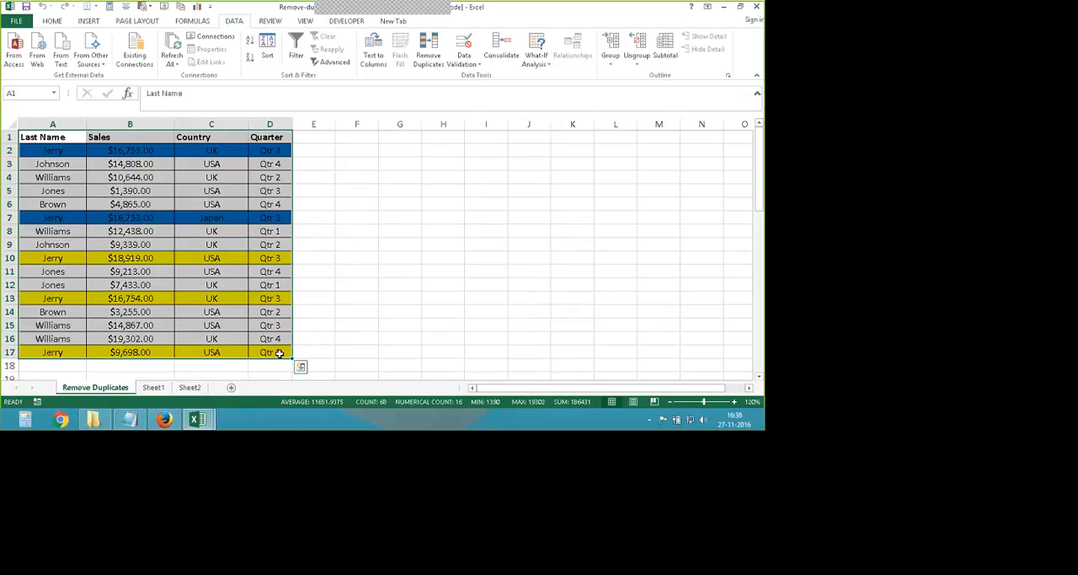
left_click(427, 68)
left_click_drag(439, 187, 360, 161)
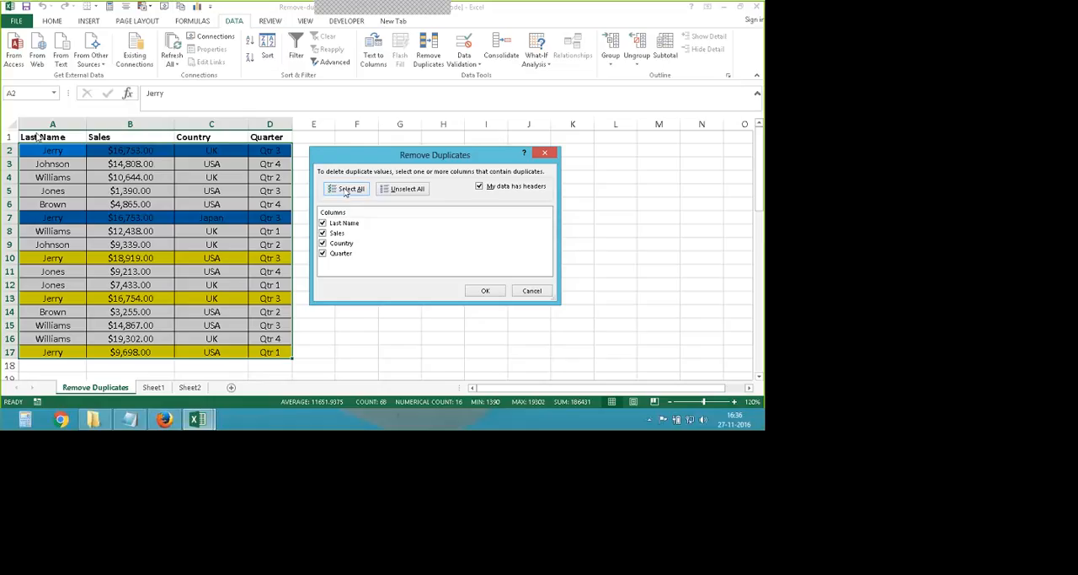
left_click_drag(361, 162, 373, 160)
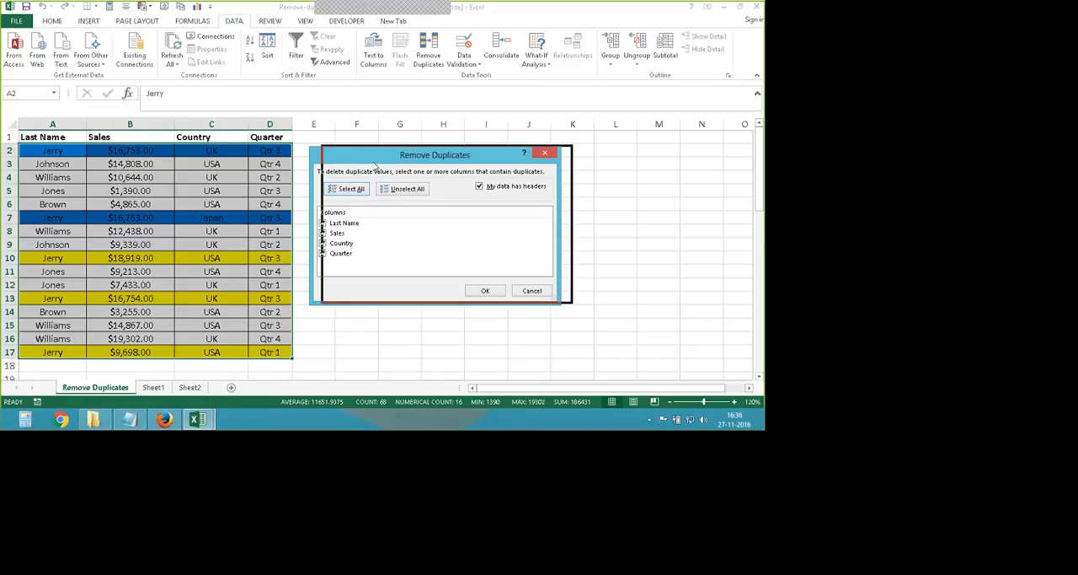
left_click(509, 186)
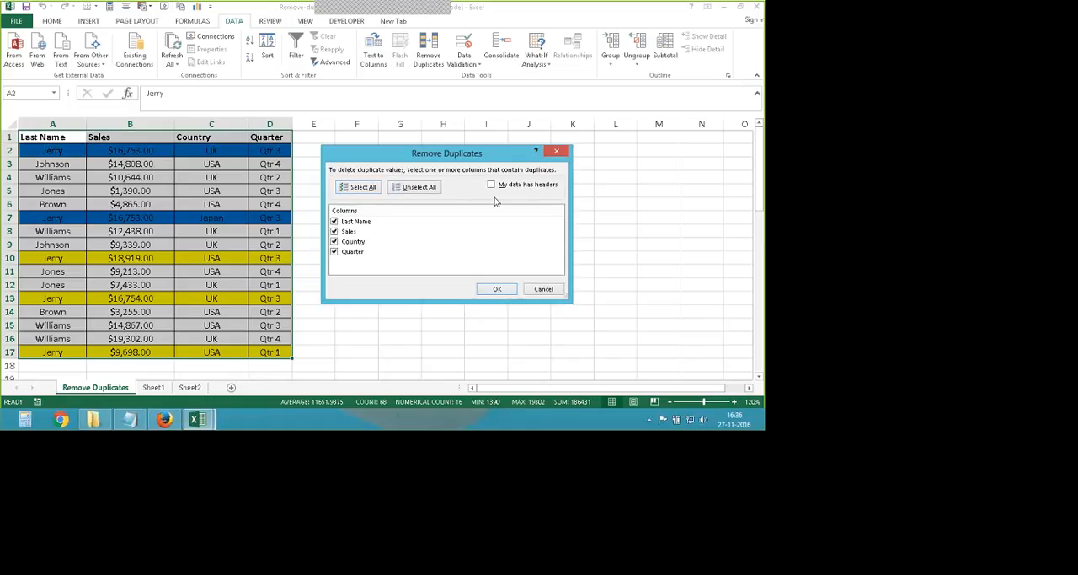
left_click(492, 185)
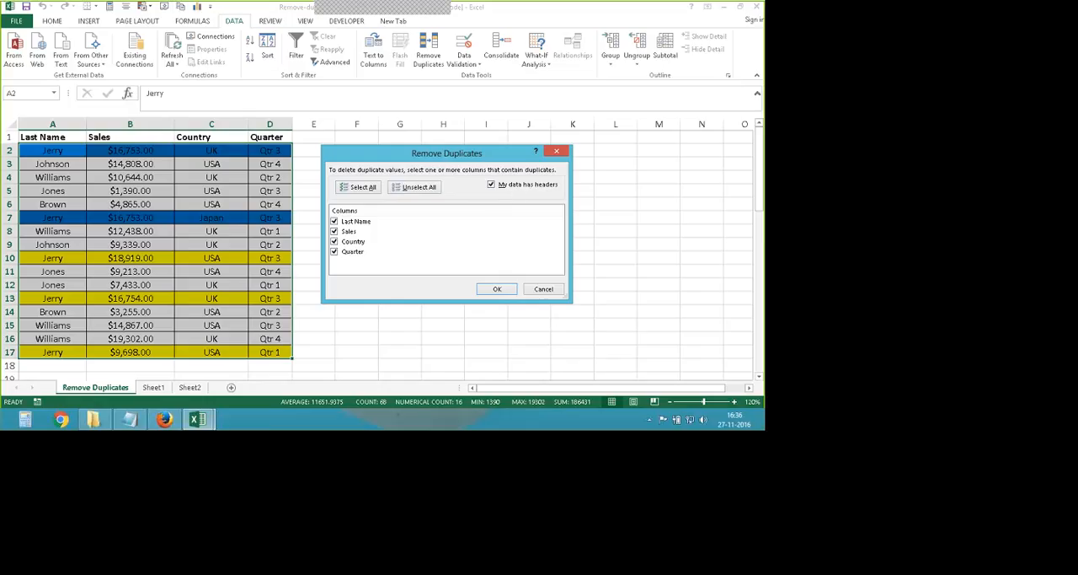
left_click(492, 184)
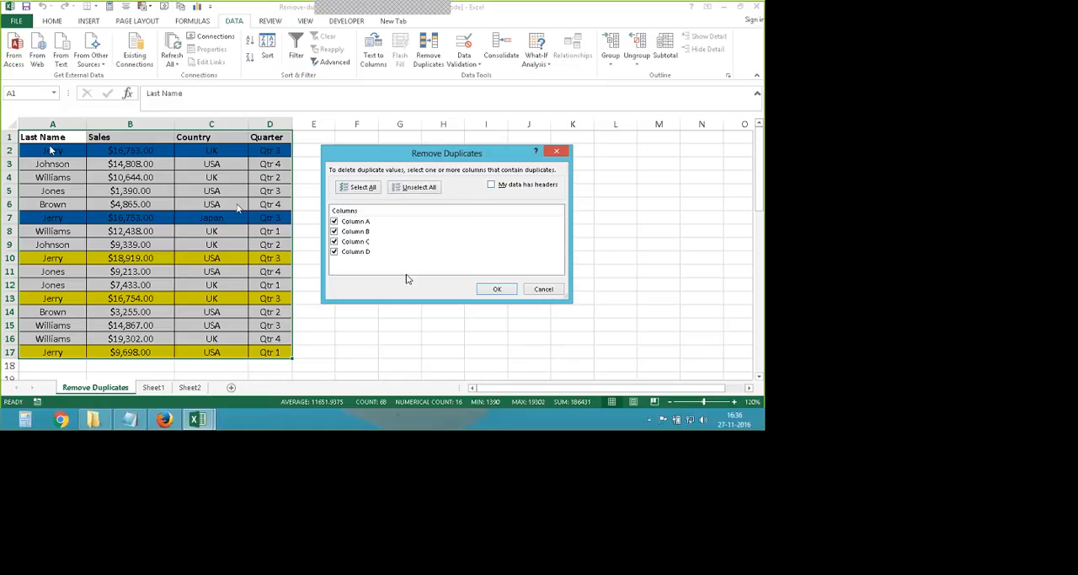
left_click(491, 184)
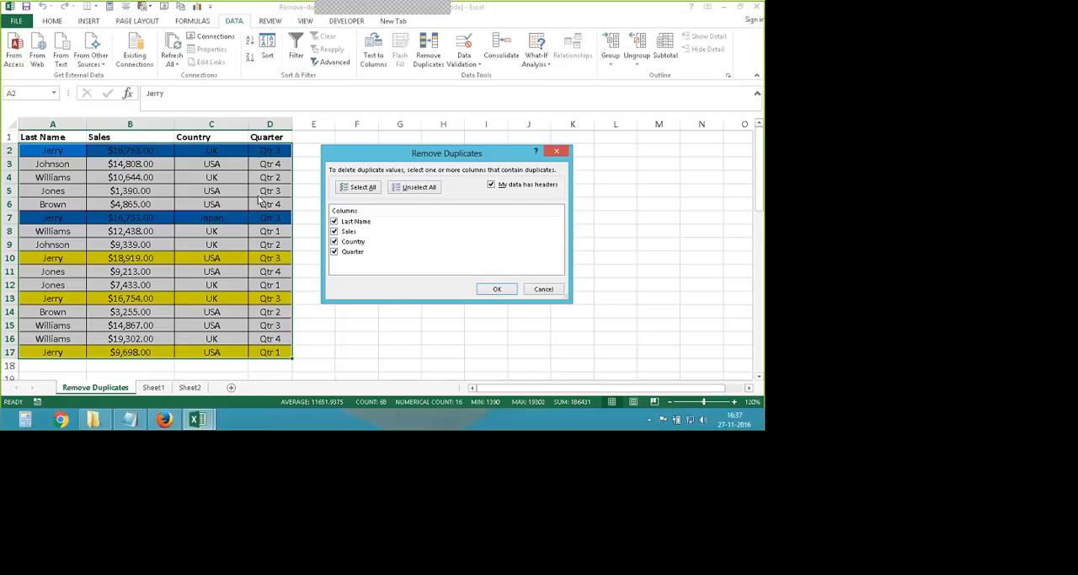
left_click(495, 289)
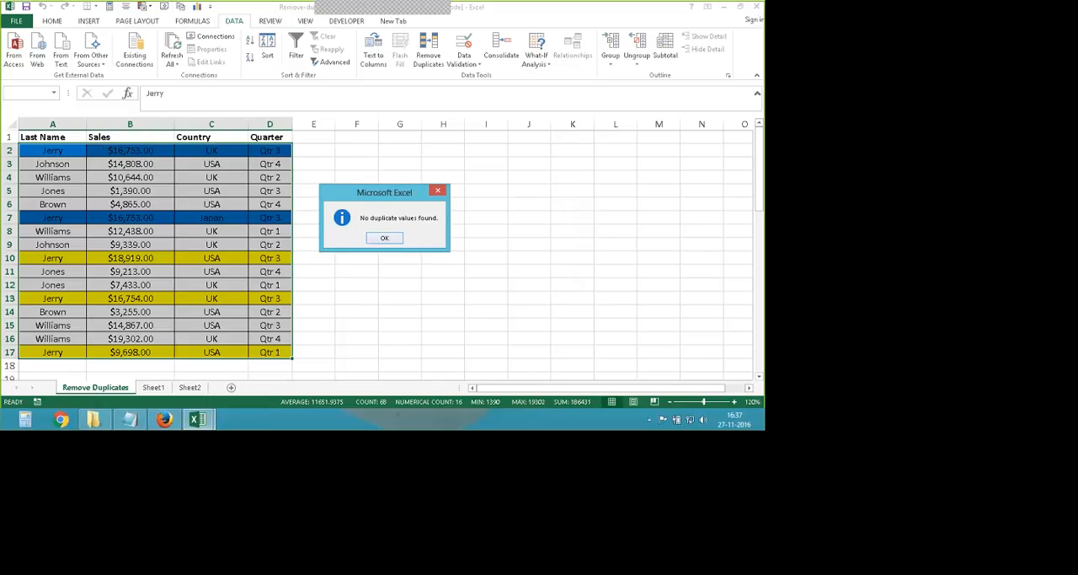
left_click(369, 236)
- Run Remove Duplicates on the sales table with headers enabled, comparing only the Last Name and Sales columns
left_click(429, 52)
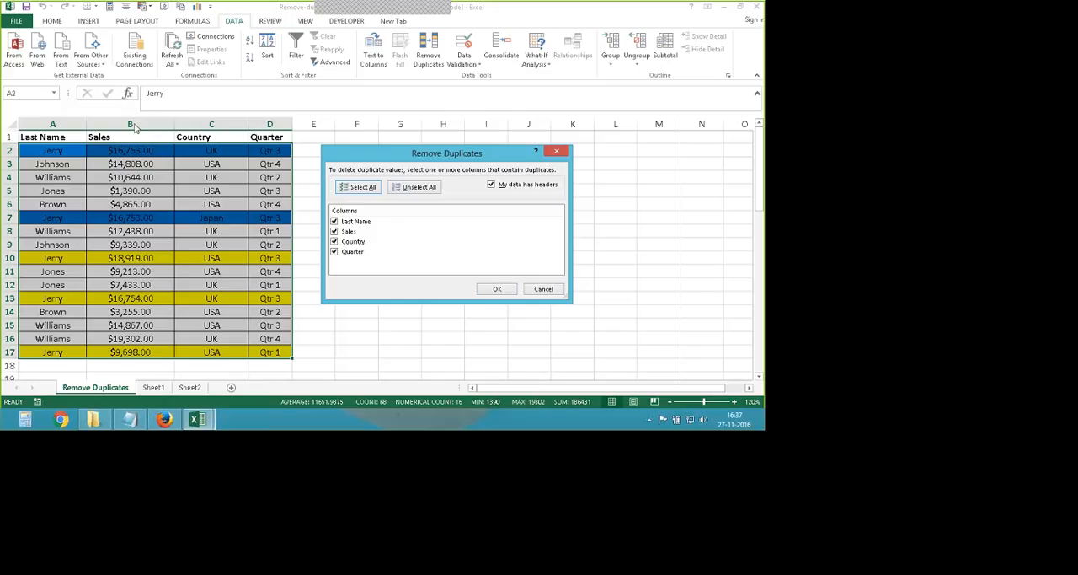
left_click(333, 241)
left_click(334, 251)
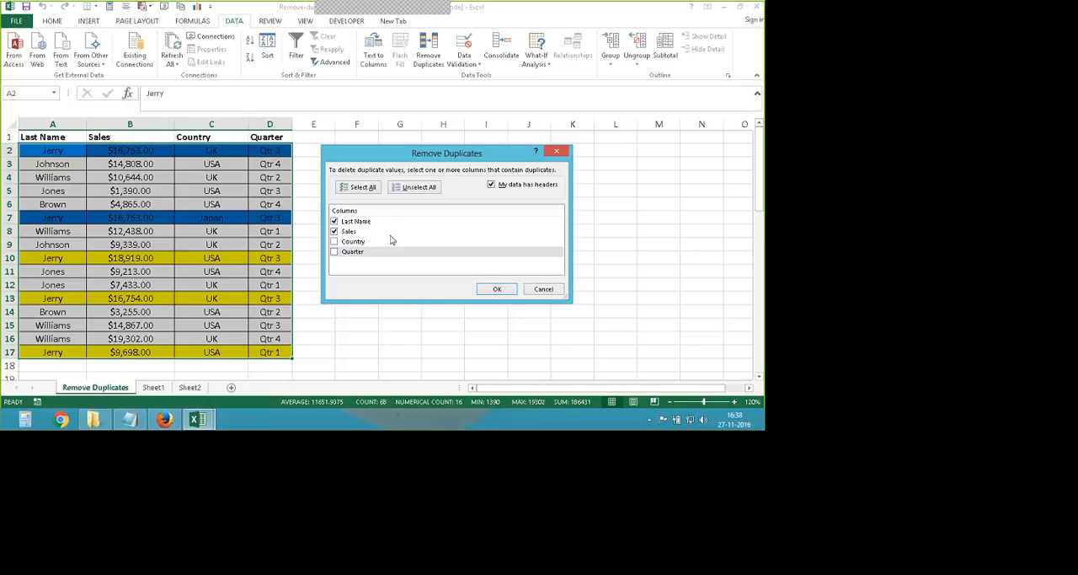
left_click(502, 289)
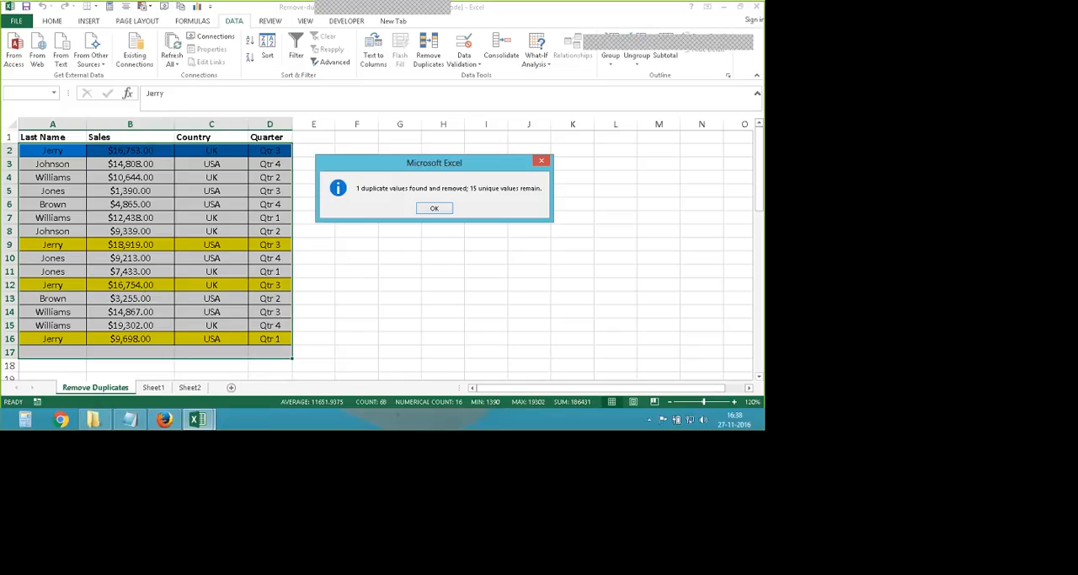
left_click(434, 209)
- Undo the duplicate removal and compare the Last Name and Sales cells of rows 2 and 7
key("ctrl+z")
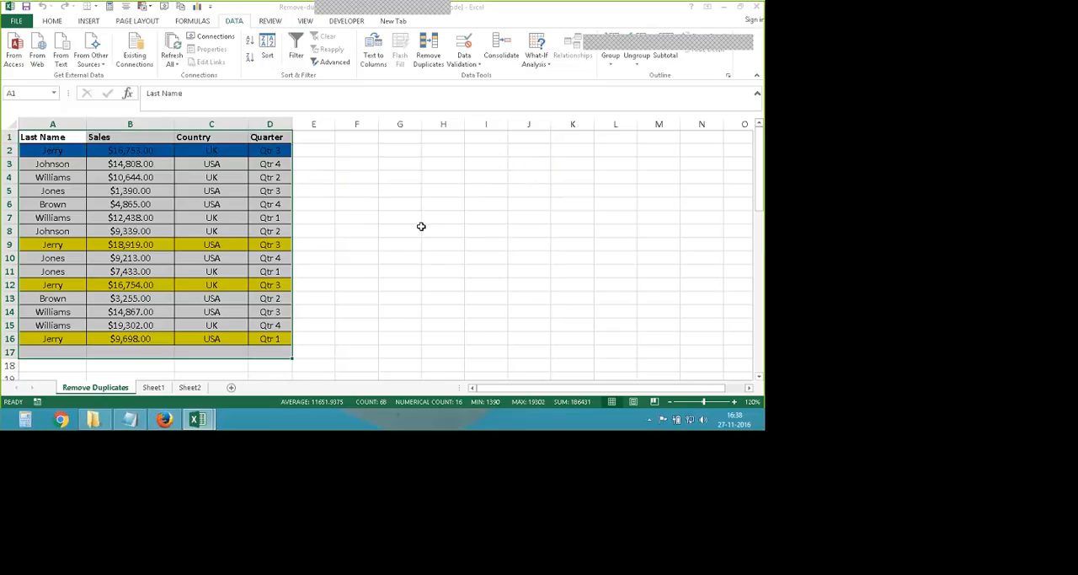
left_click(54, 148)
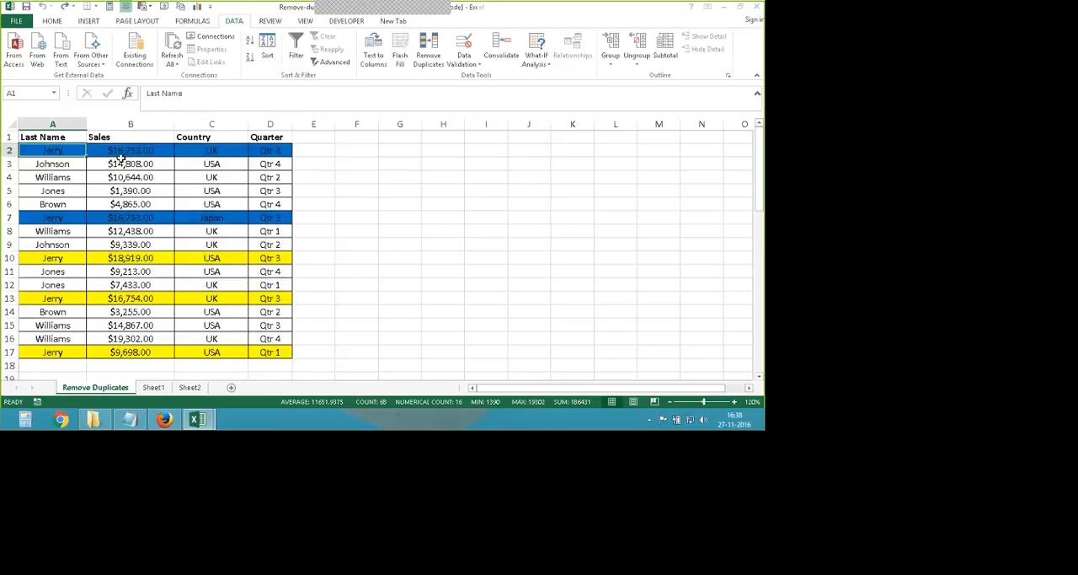
left_click(131, 151)
left_click(53, 217)
left_click(128, 219)
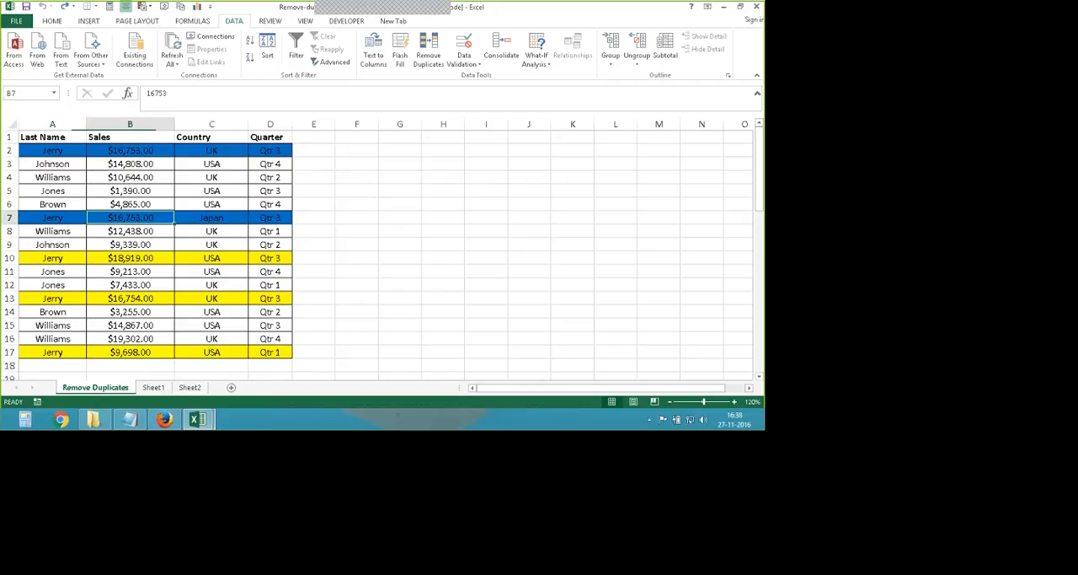
- Run Remove Duplicates on A1:D17 with only the Last Name column included, and undo the removal
left_click_drag(49, 139, 287, 352)
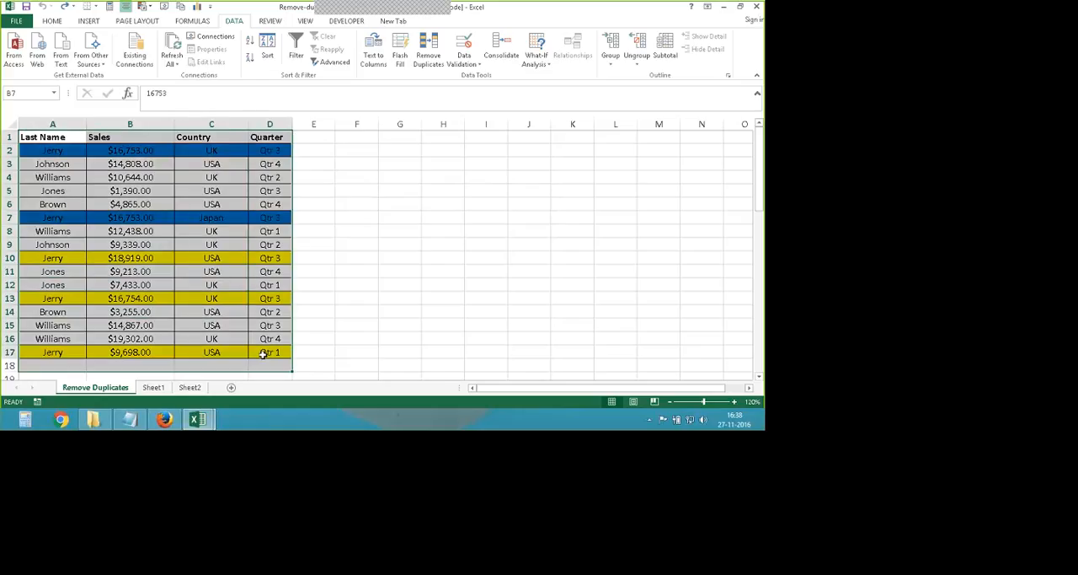
left_click(433, 53)
left_click(334, 221)
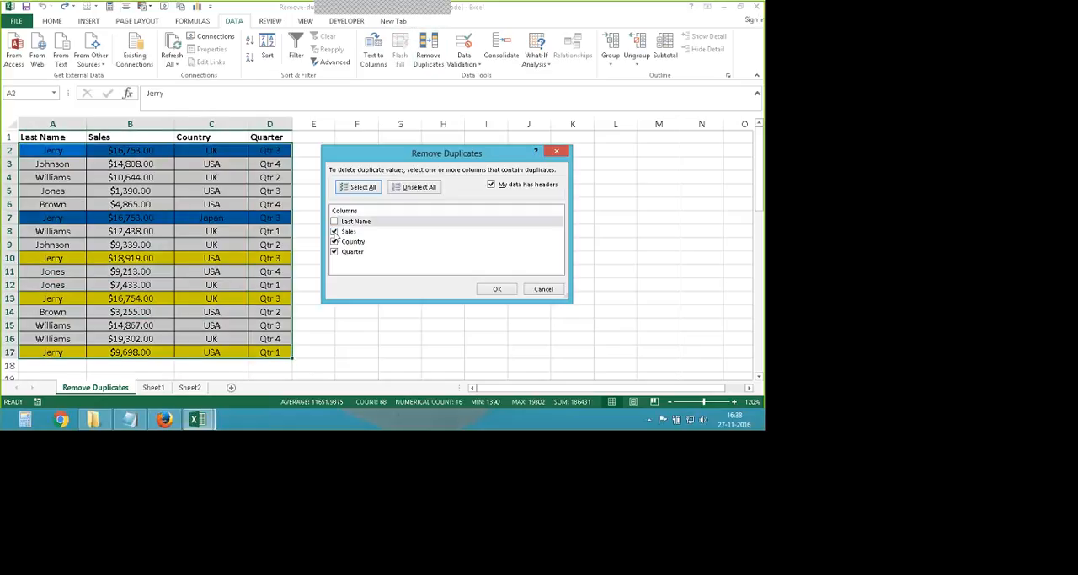
left_click(335, 231)
left_click(334, 241)
left_click(335, 252)
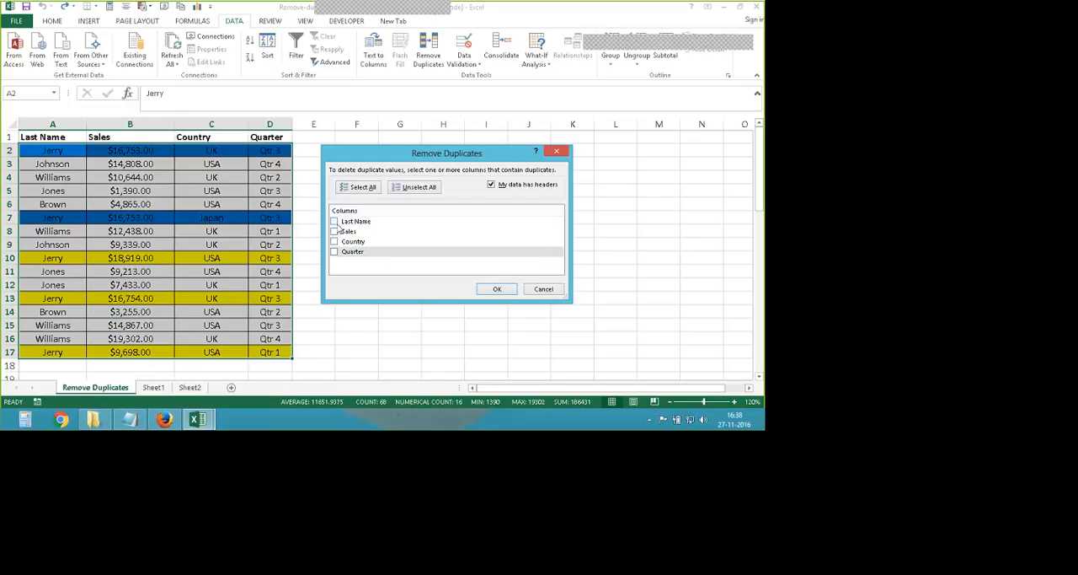
left_click(335, 221)
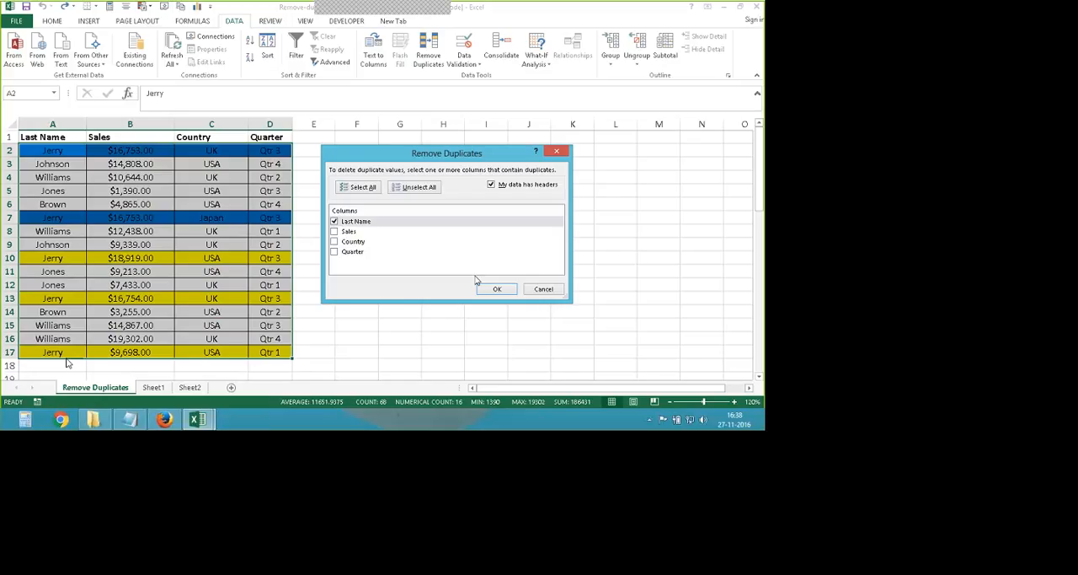
left_click(497, 288)
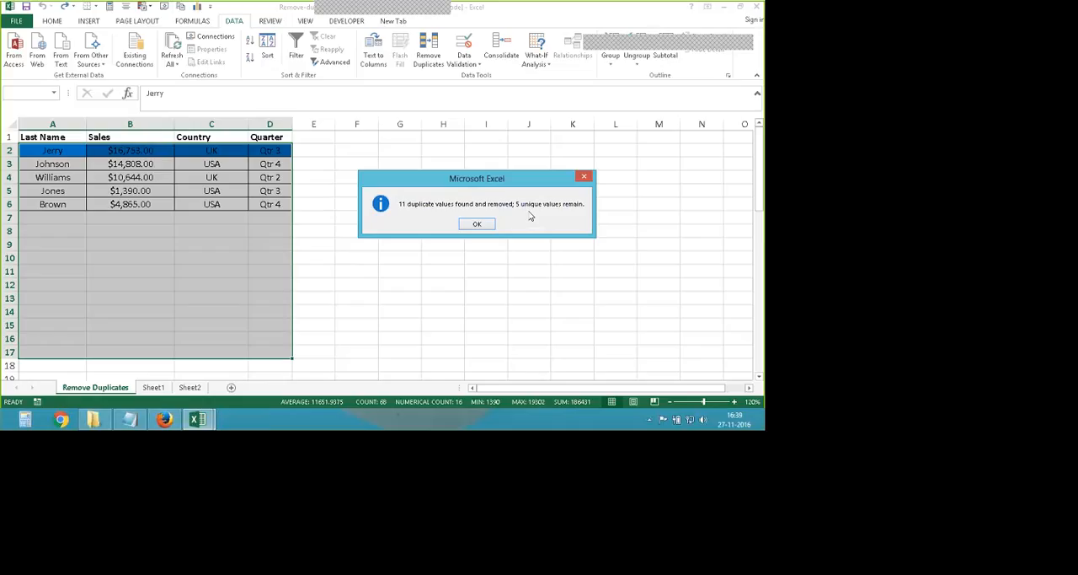
left_click(477, 225)
key("ctrl+z")
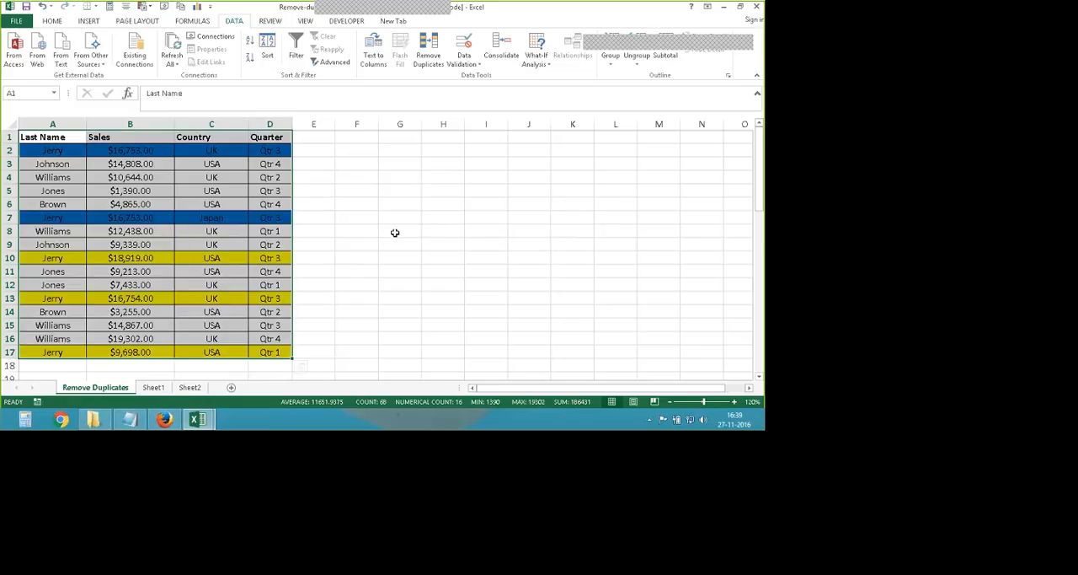
- Examine the repeated last names in column A of the sales table, from A2 down to A17
left_click(398, 242)
left_click(61, 150)
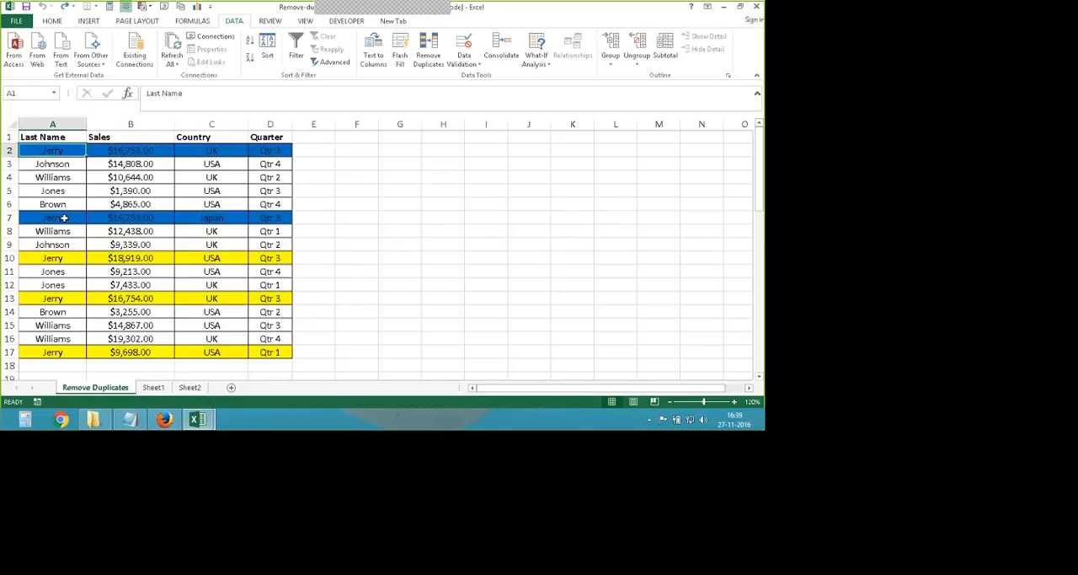
left_click(52, 299)
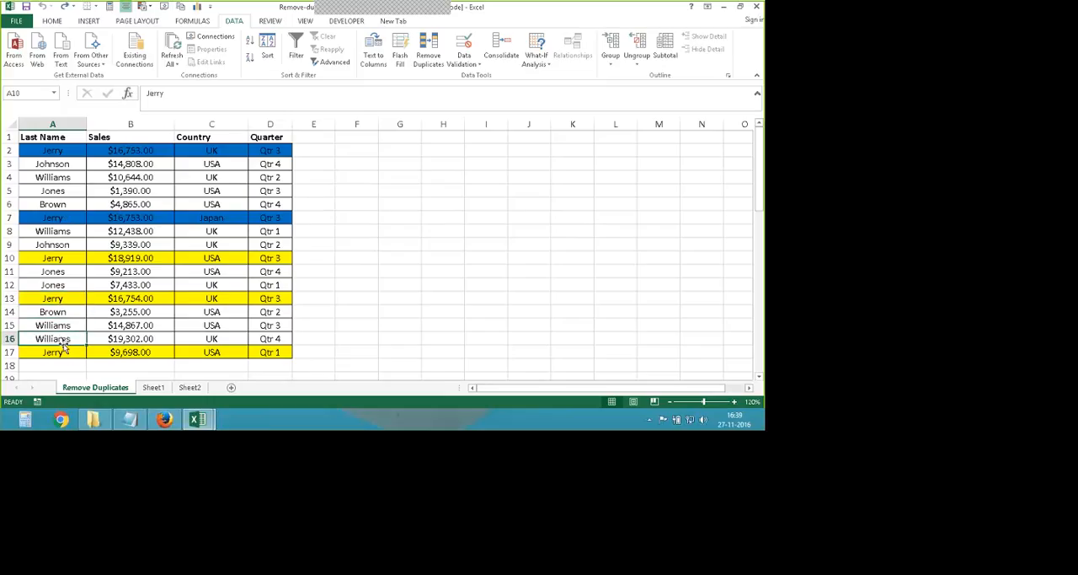
left_click(66, 285)
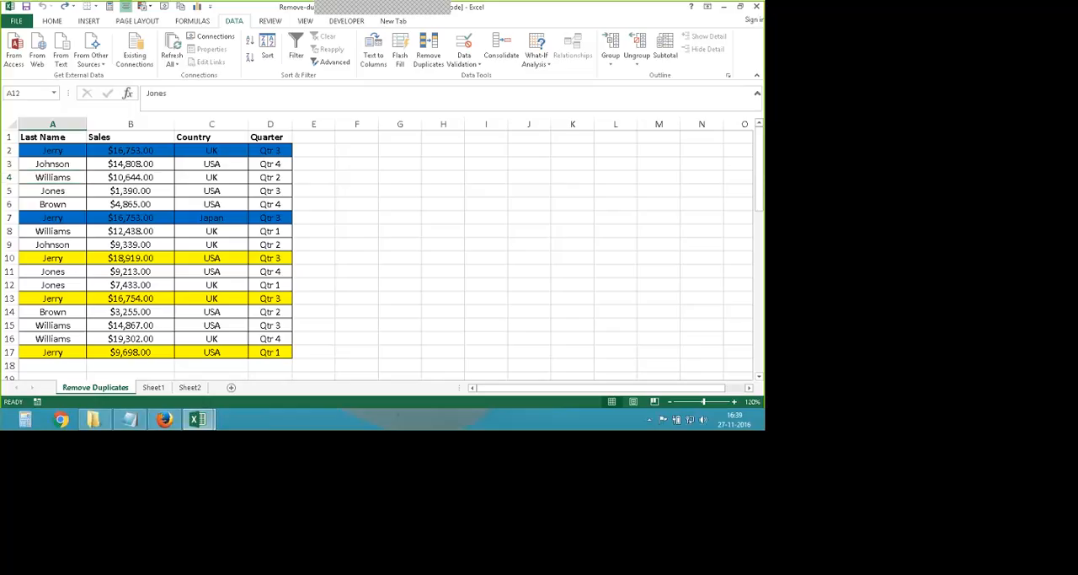
left_click(52, 231)
left_click(67, 339)
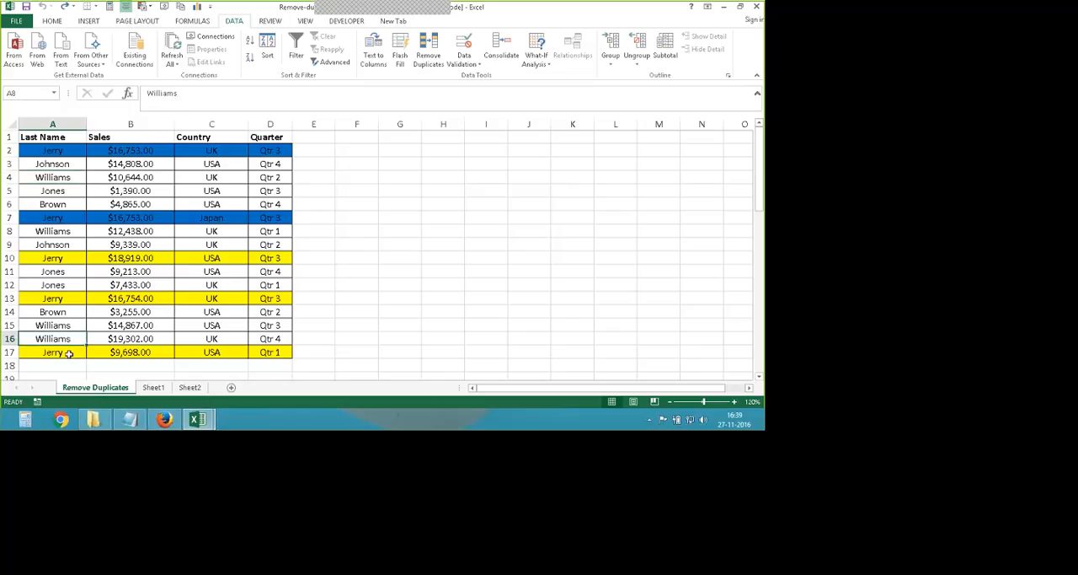
left_click(69, 353)
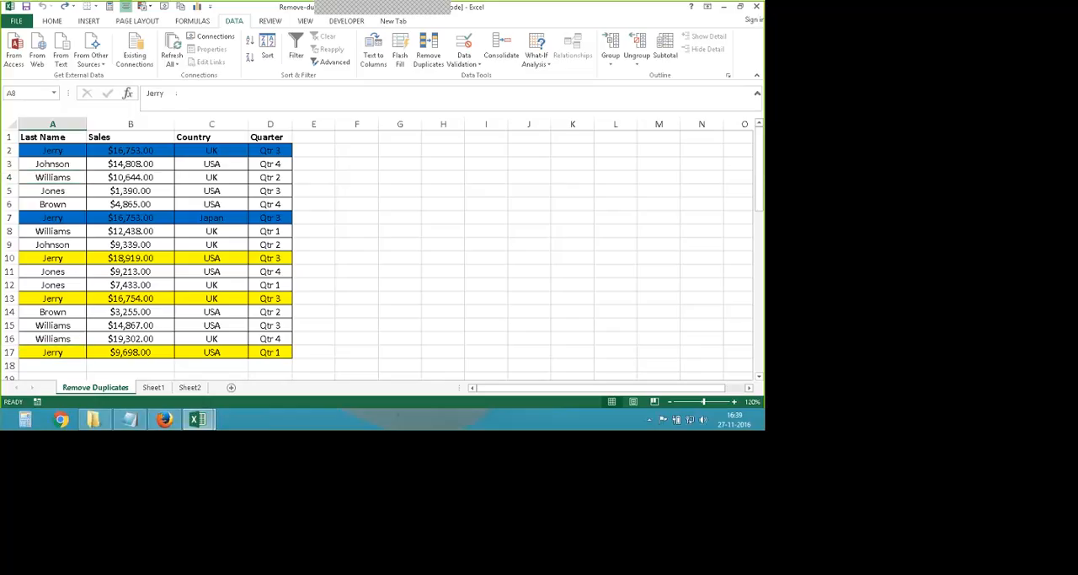
left_click(58, 217)
left_click(55, 152)
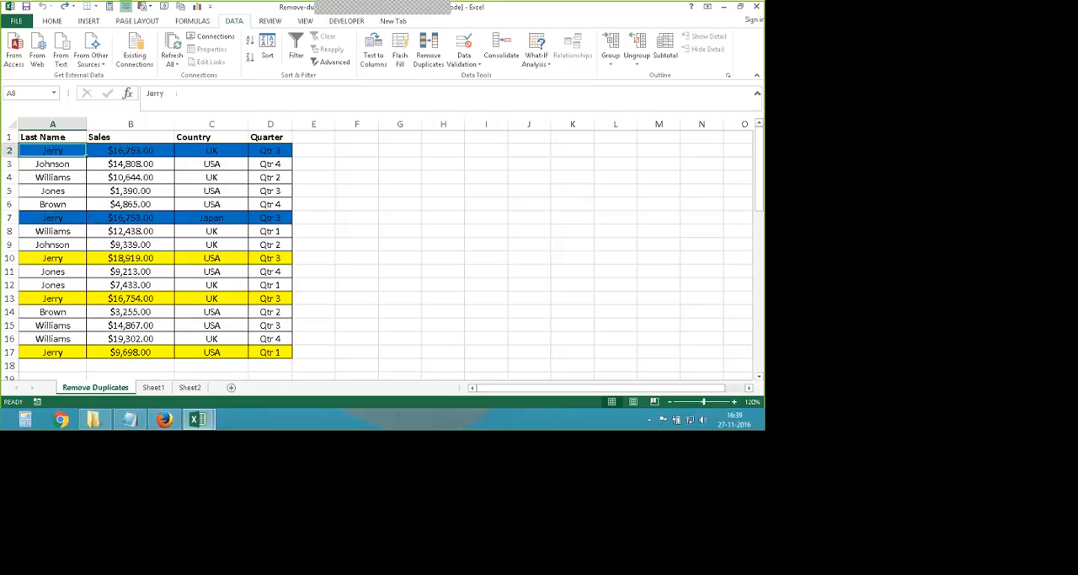
- Run Remove Duplicates on A1:D17 again, excluding Sales, Country and Quarter from the comparison, and undo the removal
left_click_drag(42, 136, 266, 354)
left_click(428, 52)
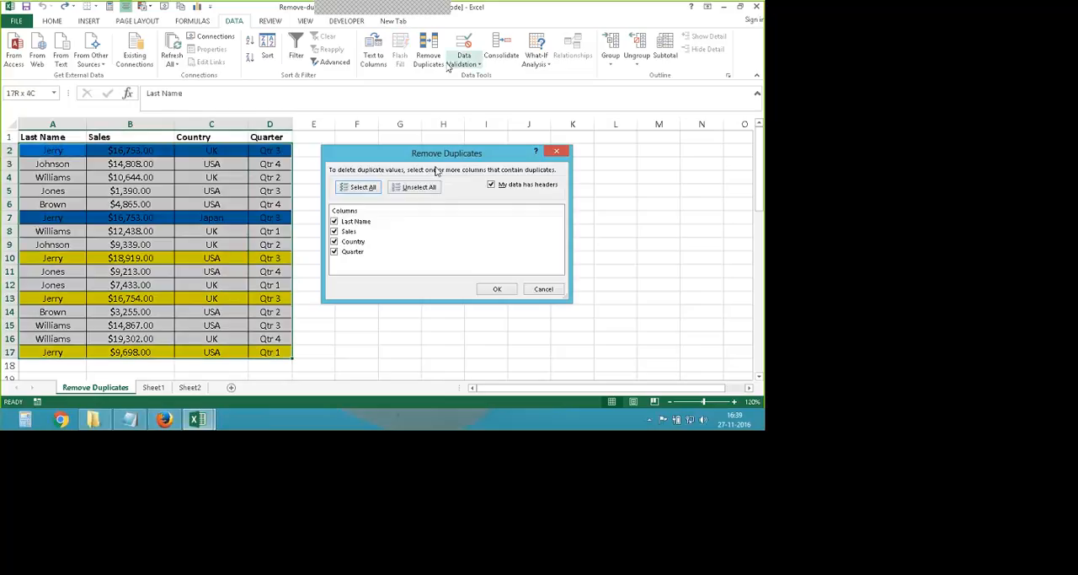
left_click(334, 232)
left_click(335, 242)
left_click(334, 251)
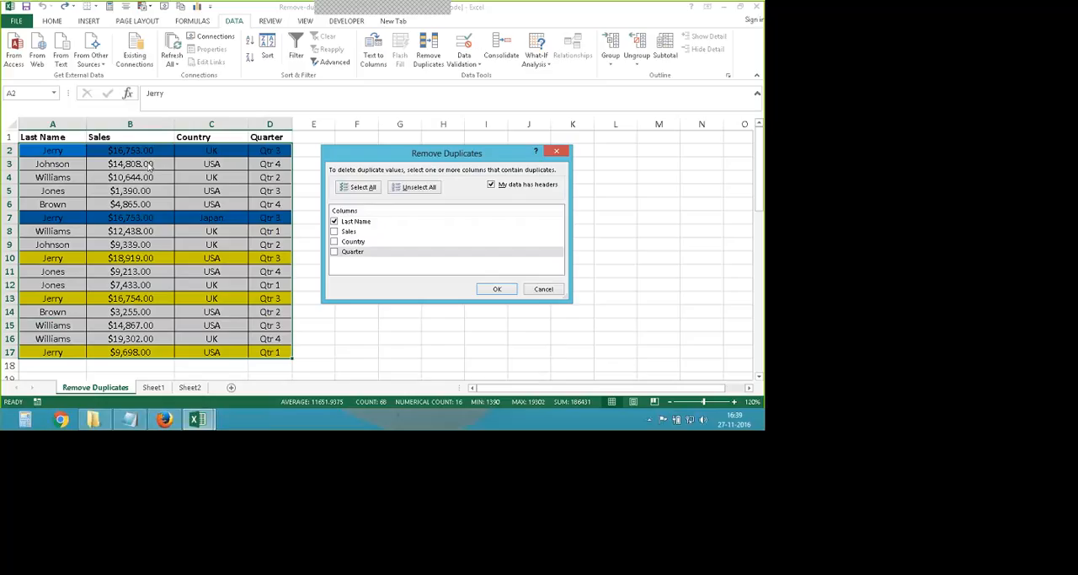
left_click(497, 288)
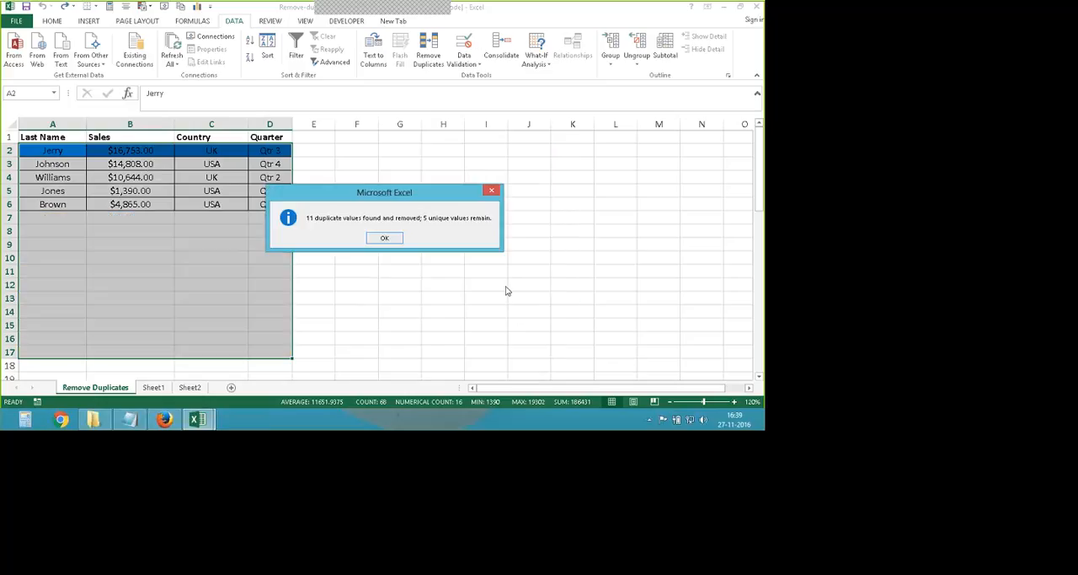
left_click(384, 237)
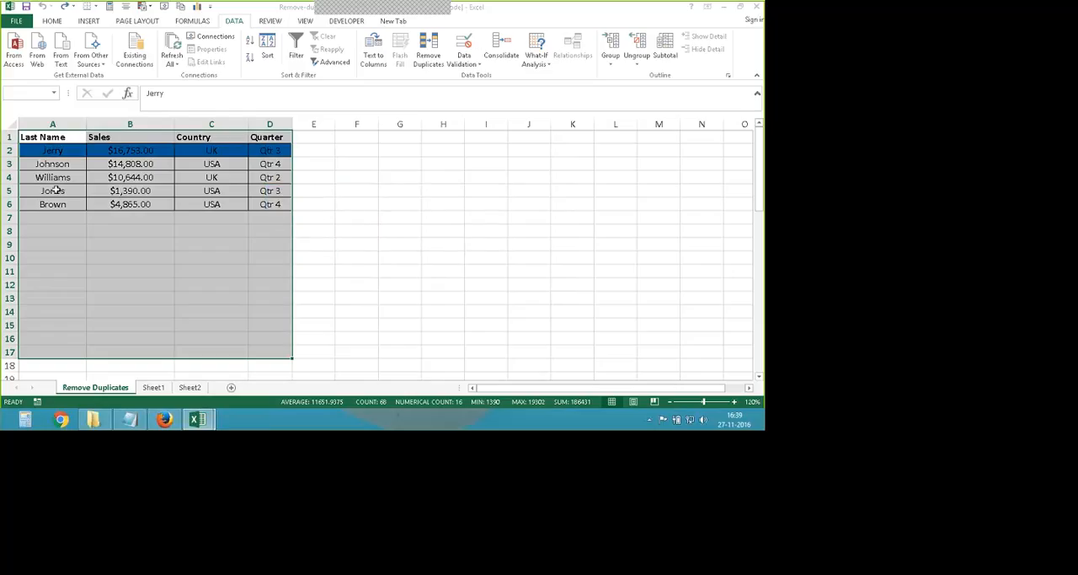
left_click(329, 216)
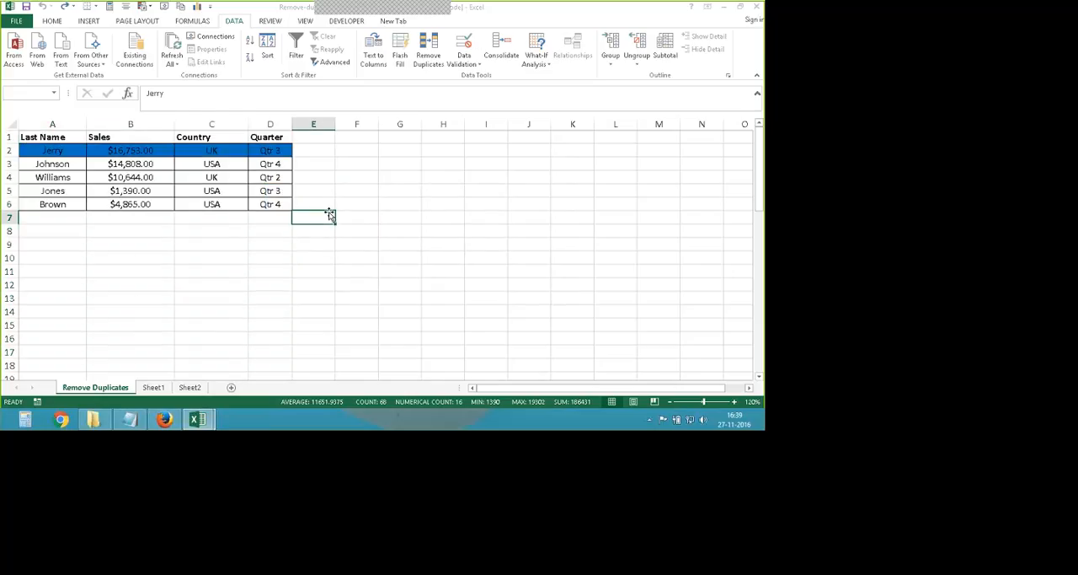
key("ctrl+z")
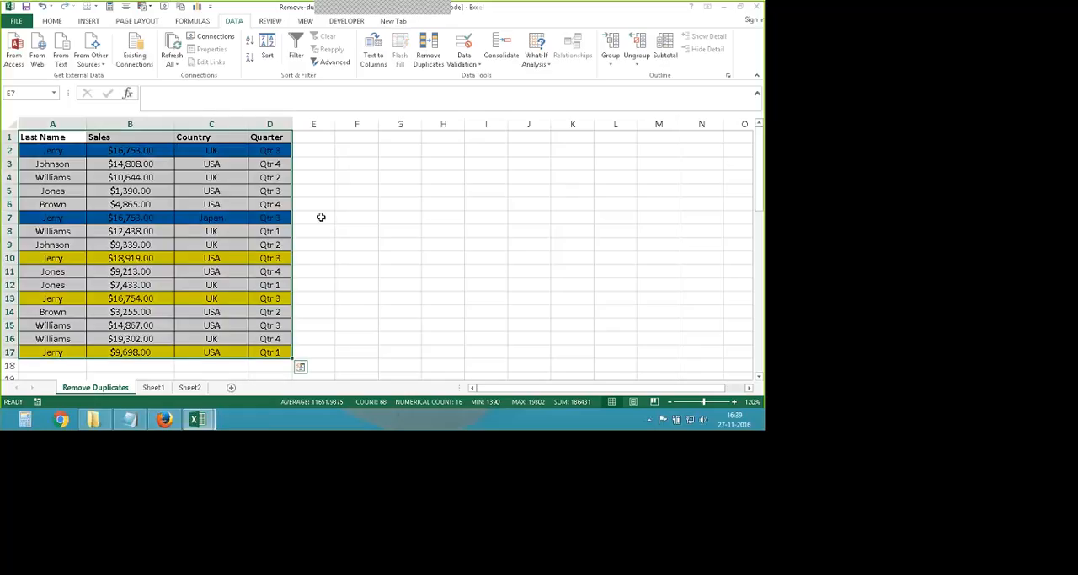
- Run Remove Duplicates on A1:D17 comparing only the Last Name and Quarter columns, and undo the removal
left_click(429, 61)
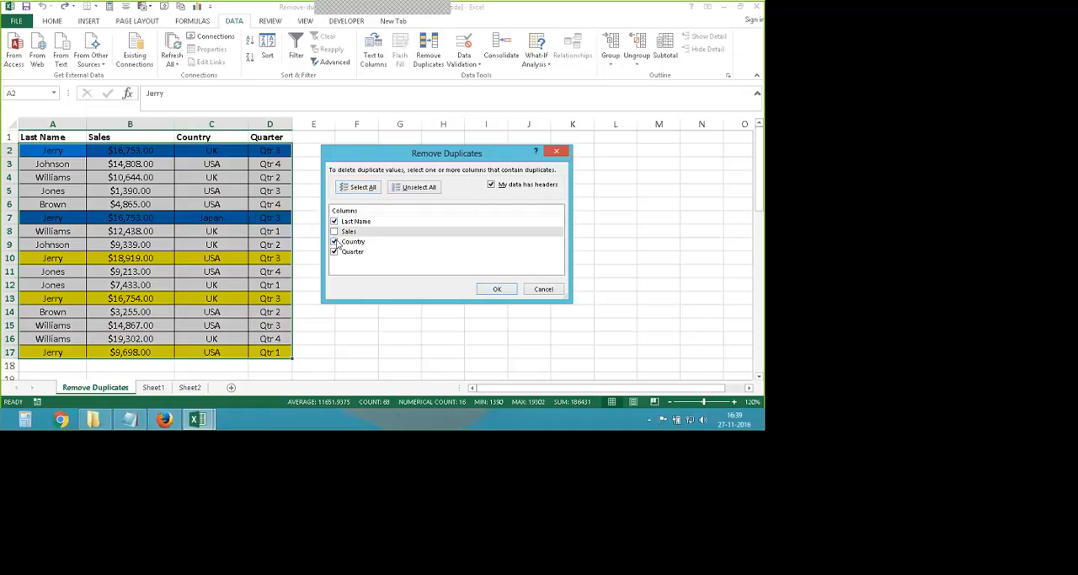
left_click(335, 230)
left_click(334, 241)
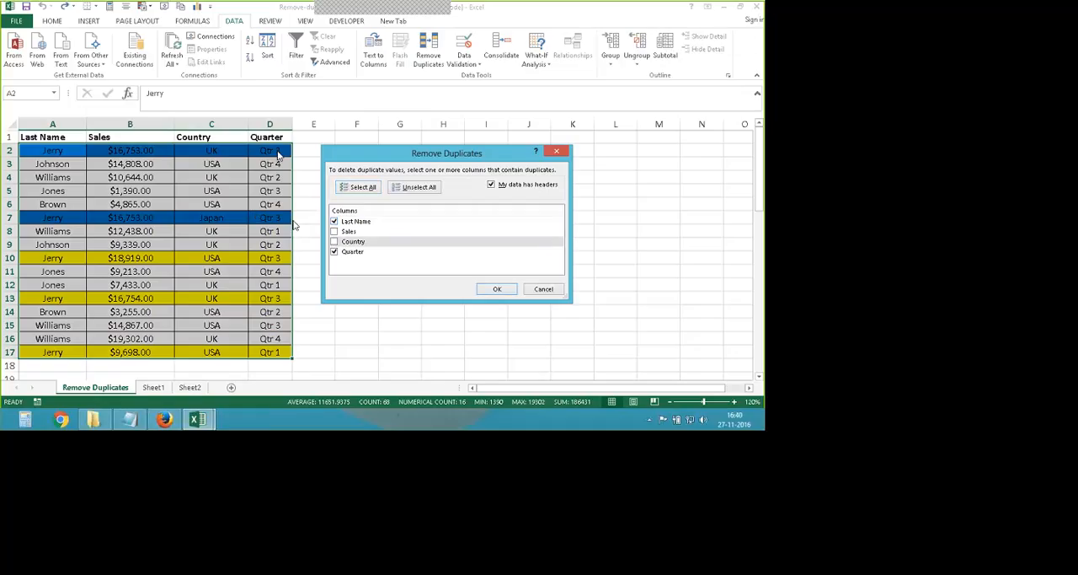
left_click_drag(343, 156, 382, 155)
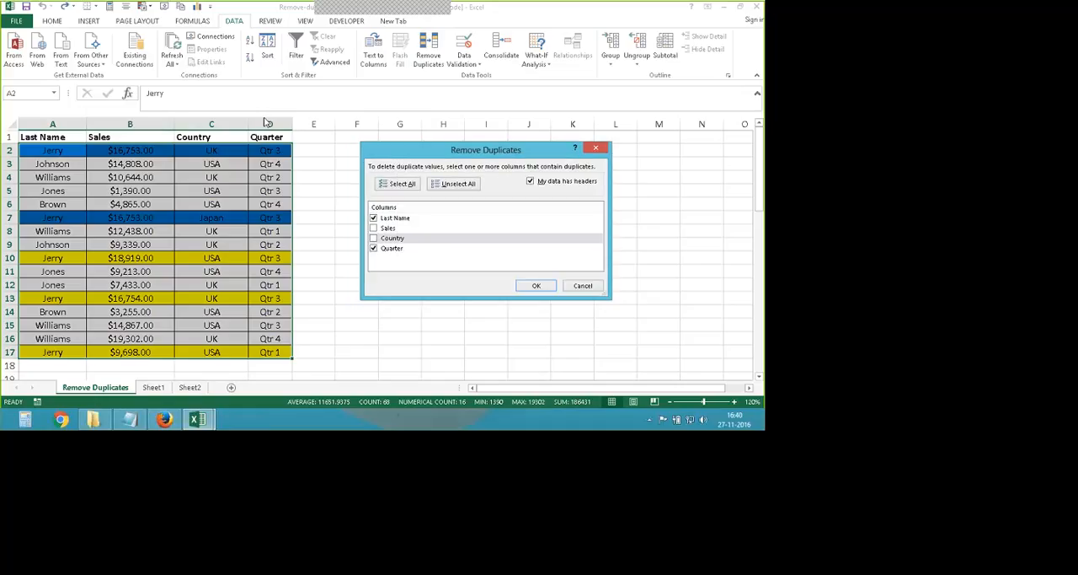
left_click(533, 286)
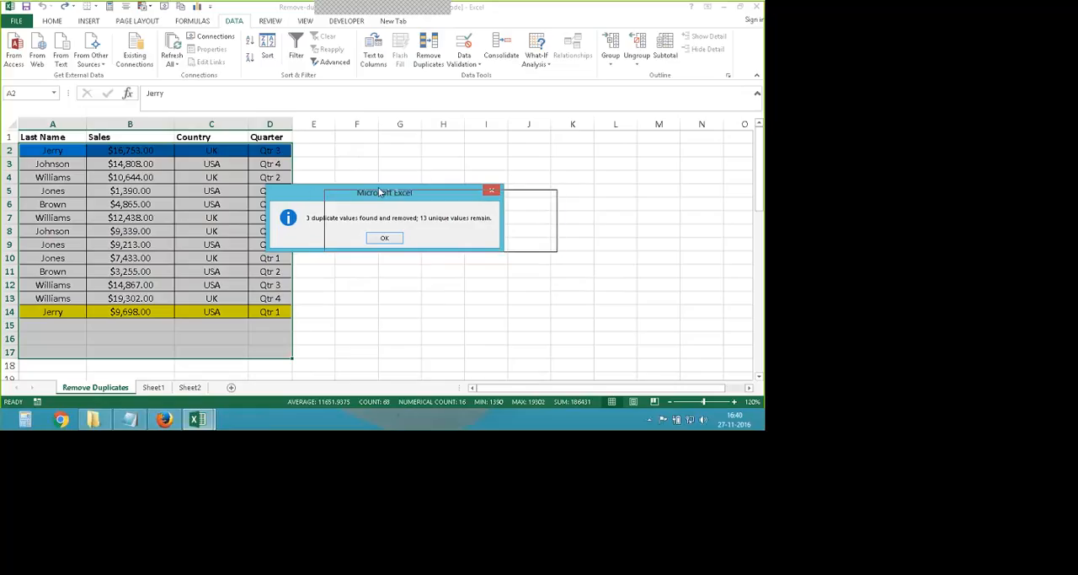
left_click_drag(347, 192, 418, 192)
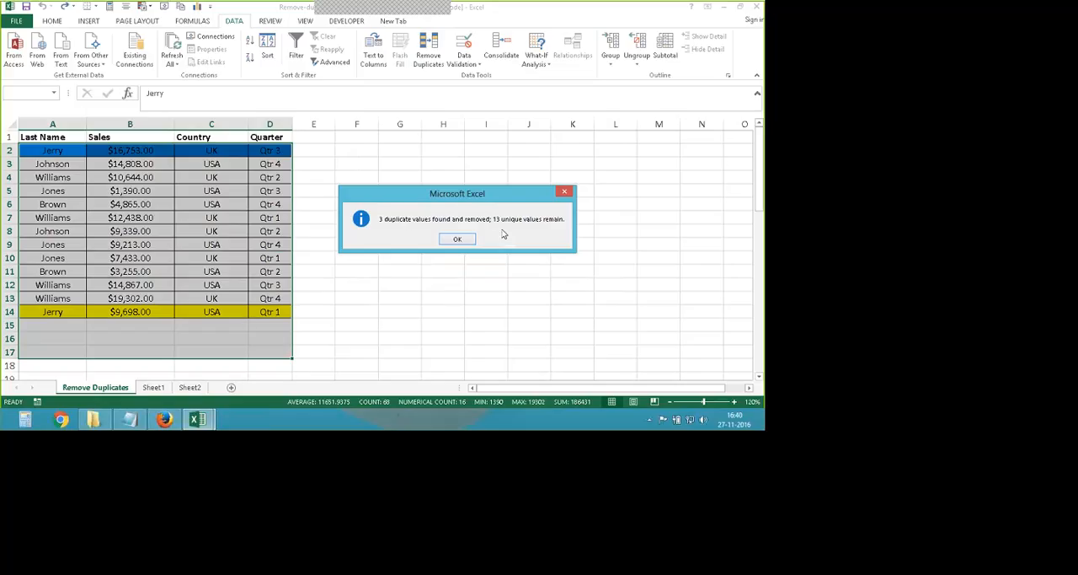
key("Return")
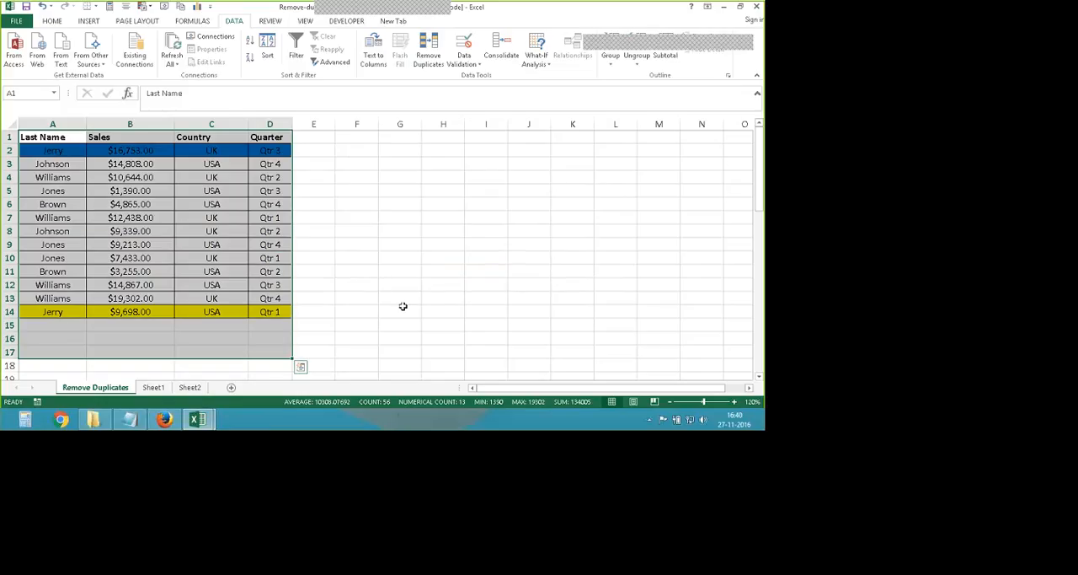
key("ctrl+z")
- Run Remove Duplicates on A1:D17 comparing only the Sales column, and undo the removal
left_click(369, 284)
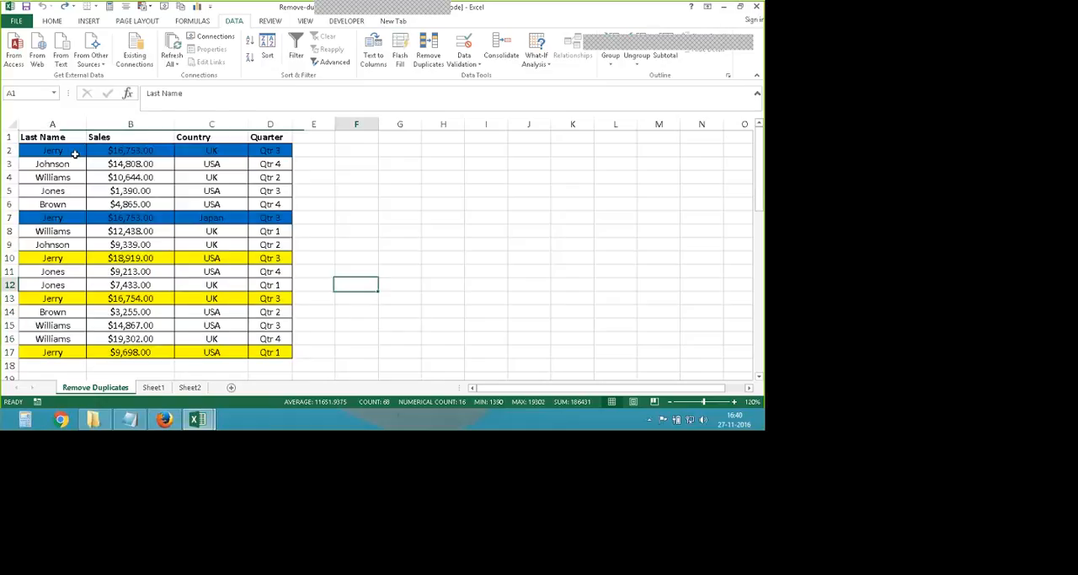
left_click_drag(67, 139, 274, 352)
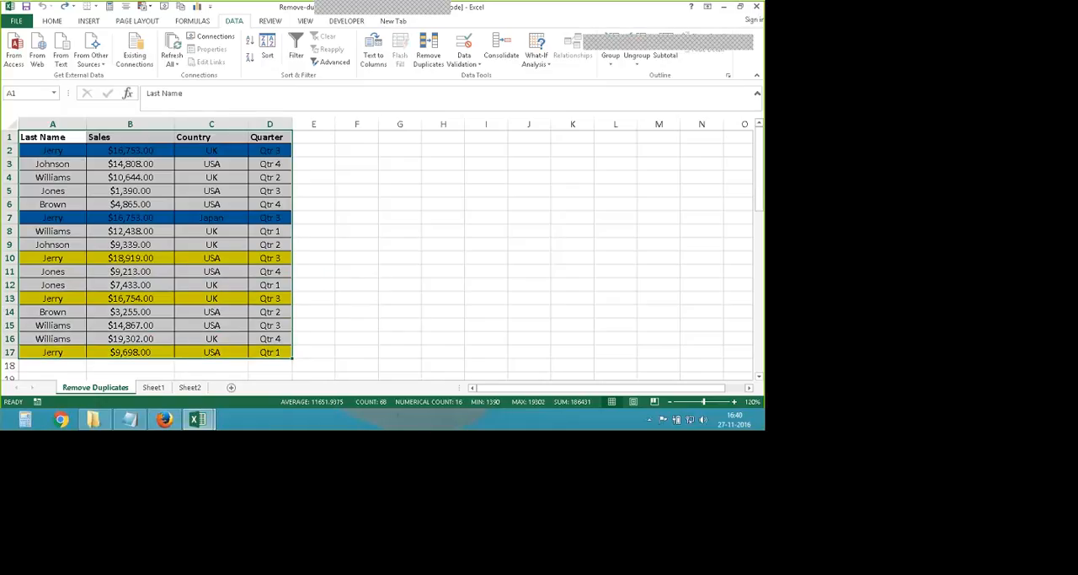
key("alt+a")
key("m")
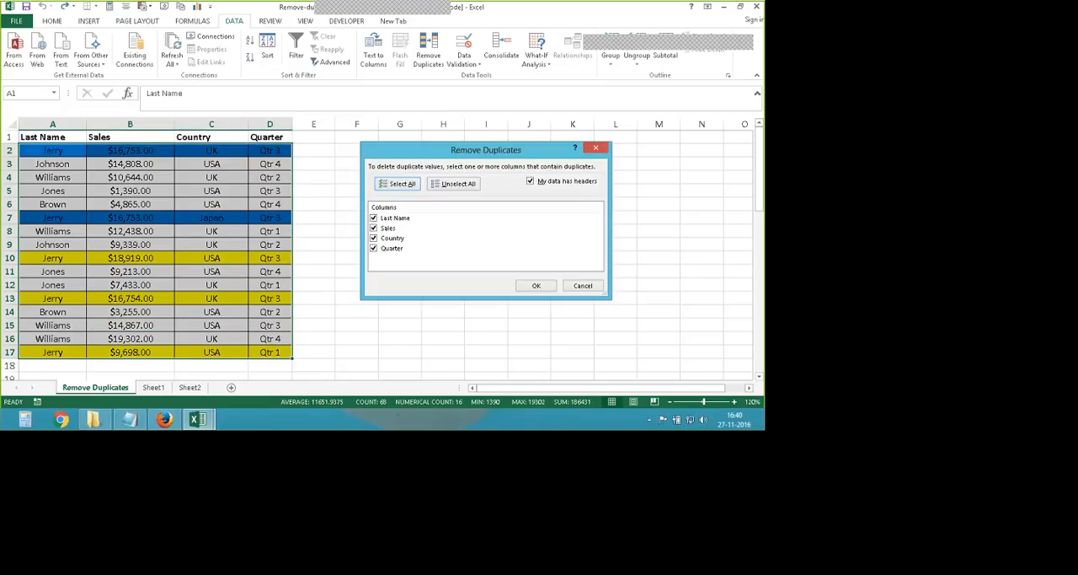
left_click(374, 217)
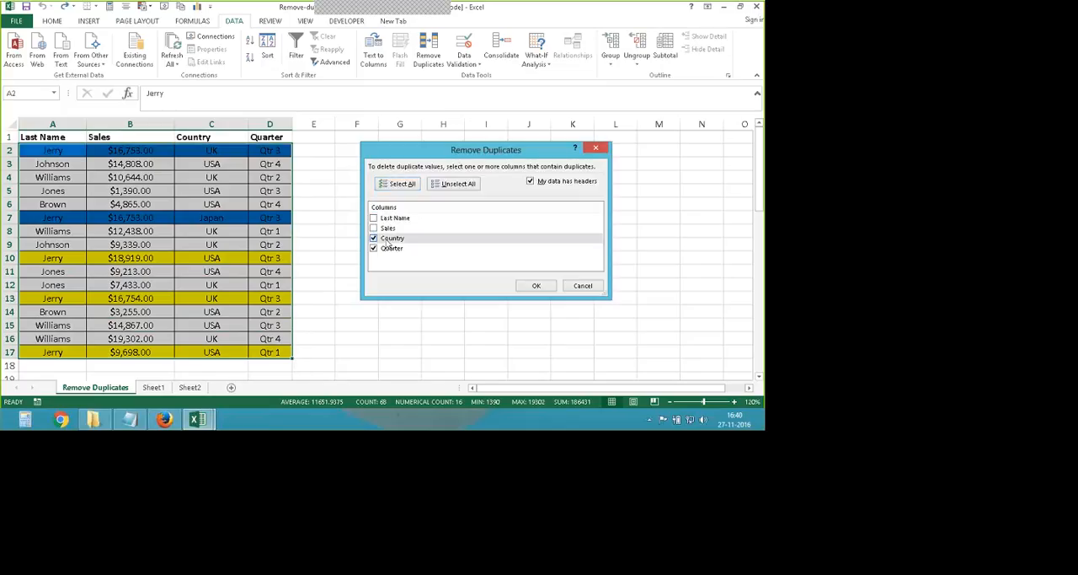
left_click(374, 237)
left_click(373, 248)
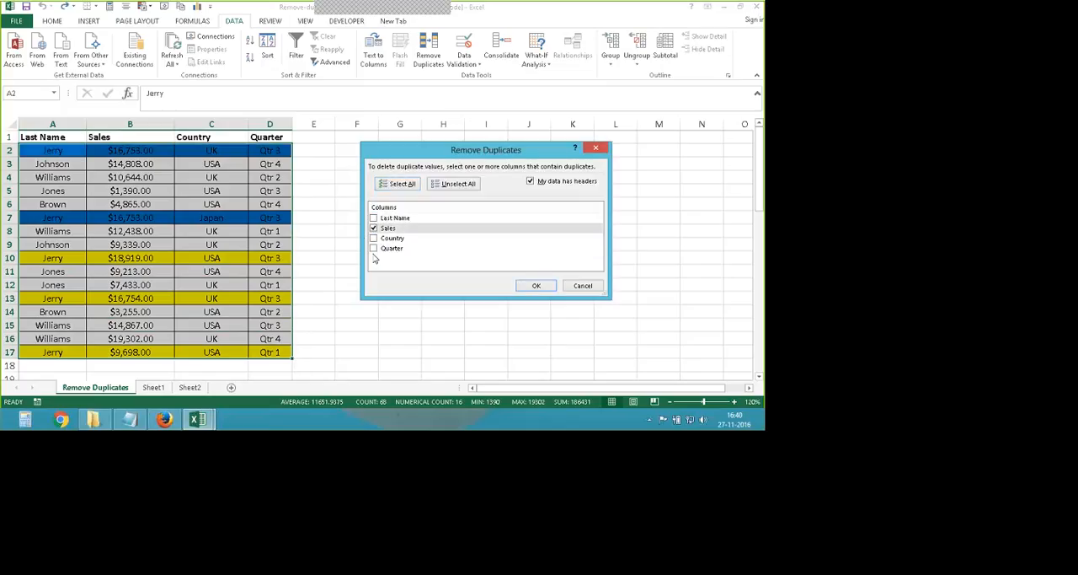
left_click(373, 248)
left_click(536, 286)
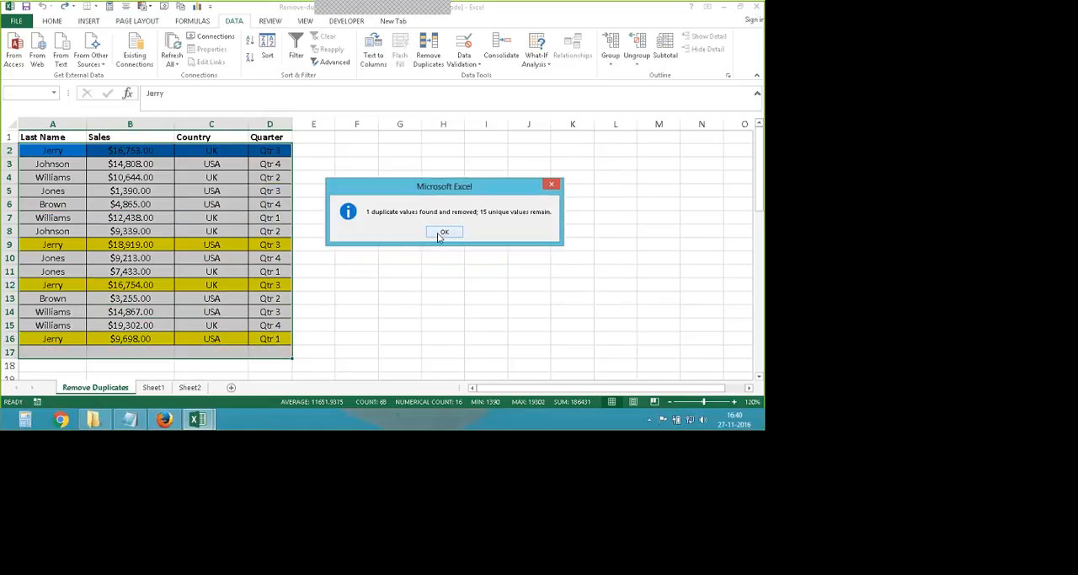
left_click(440, 233)
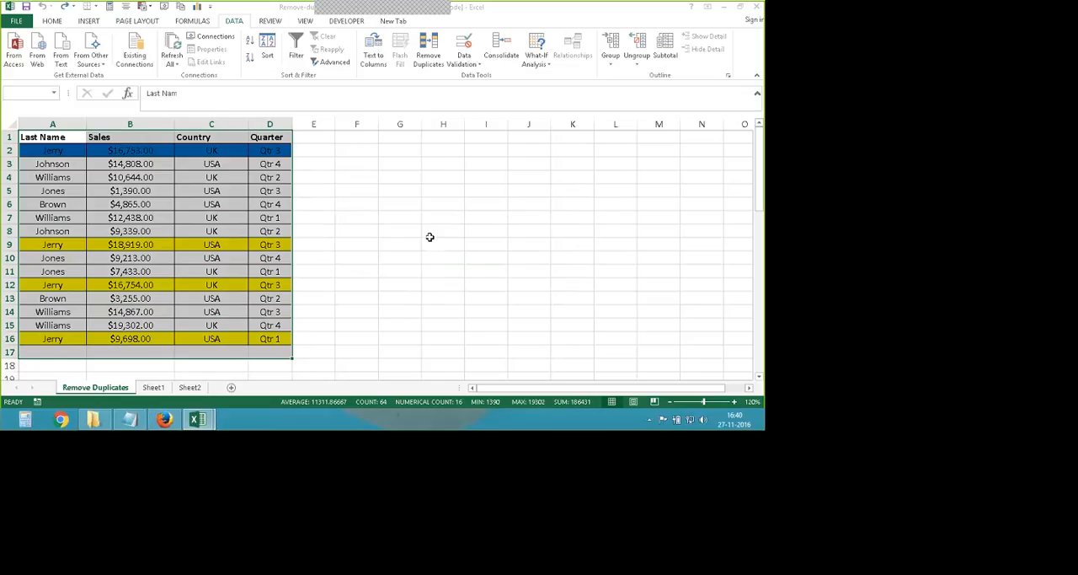
key("ctrl+z")
left_click(413, 231)
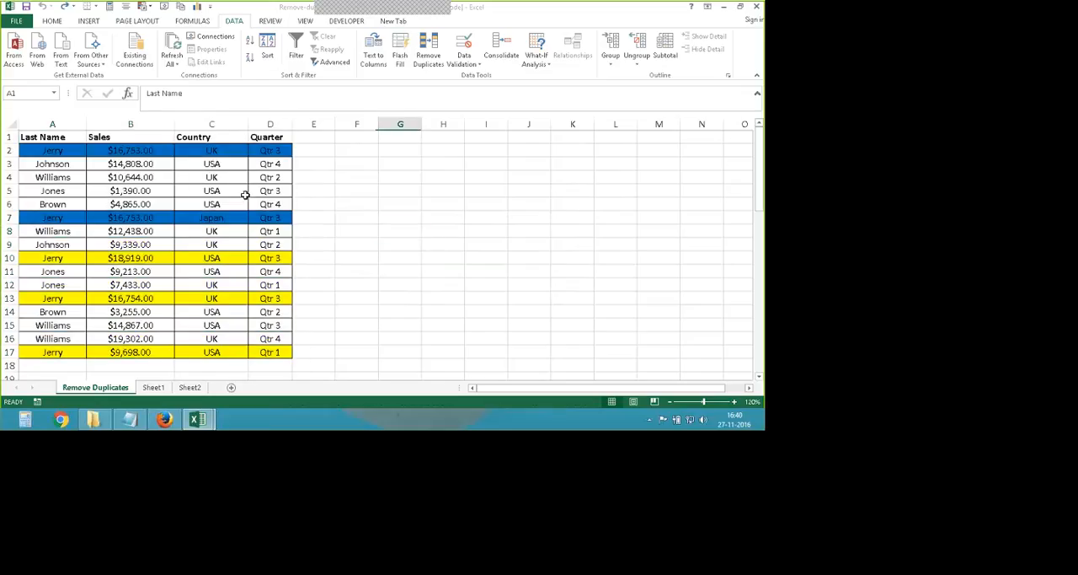
- Add filters to the sales table A1:D17 and sort it by Last Name from A to Z
key("ctrl+a")
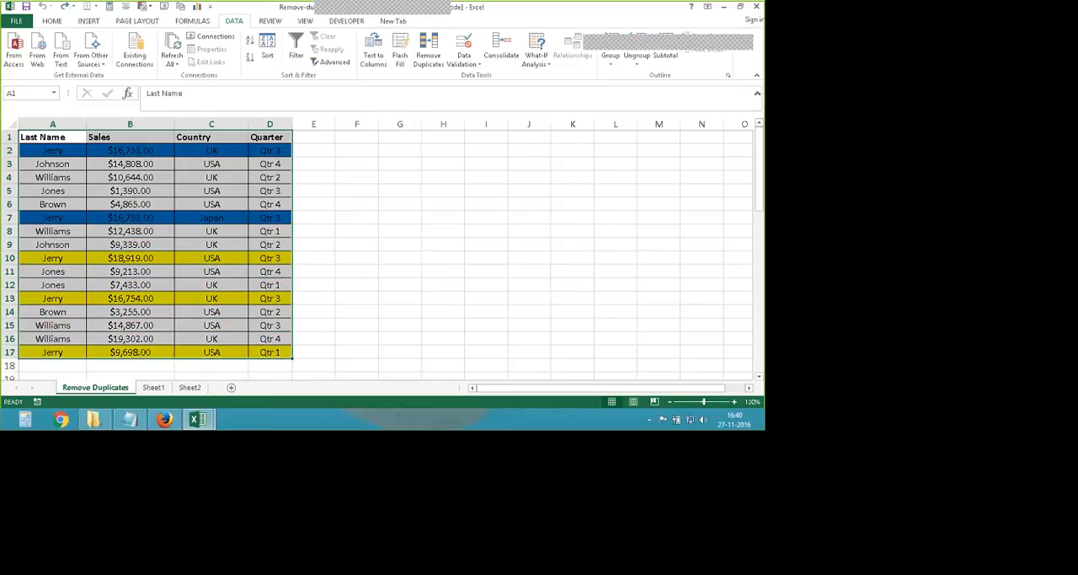
left_click(53, 21)
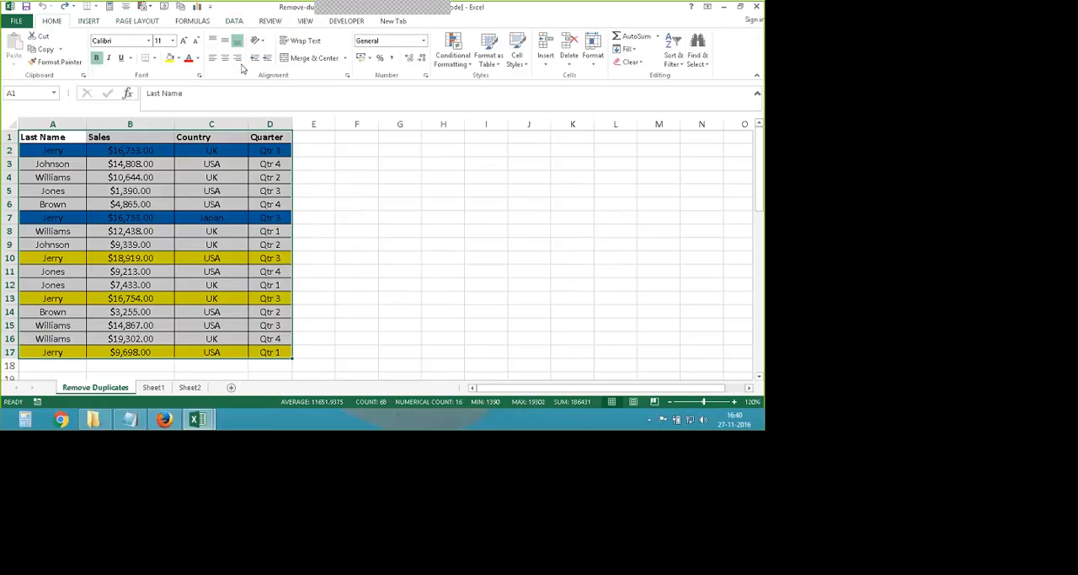
left_click(674, 51)
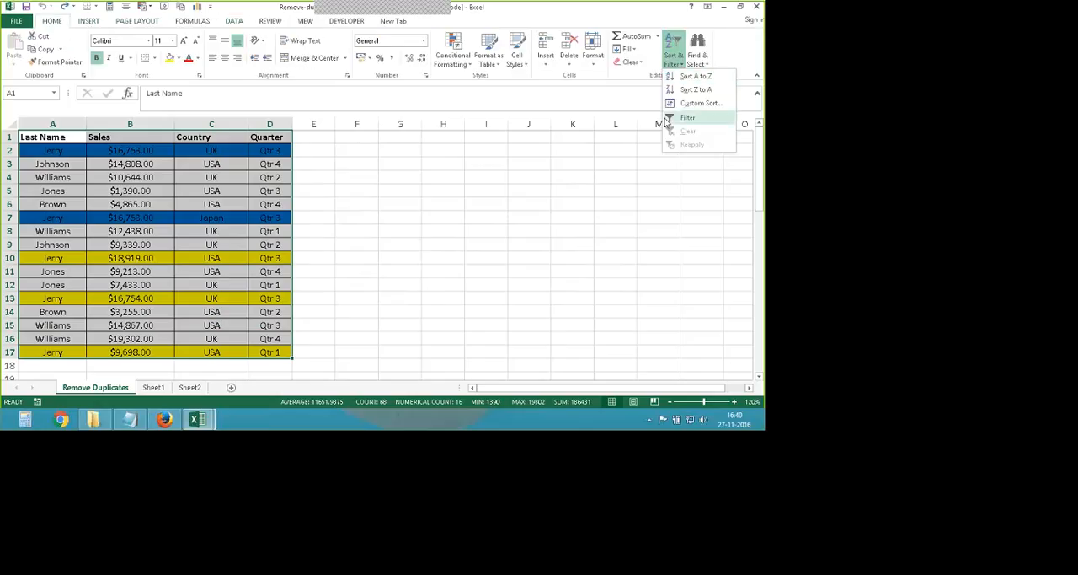
left_click(666, 122)
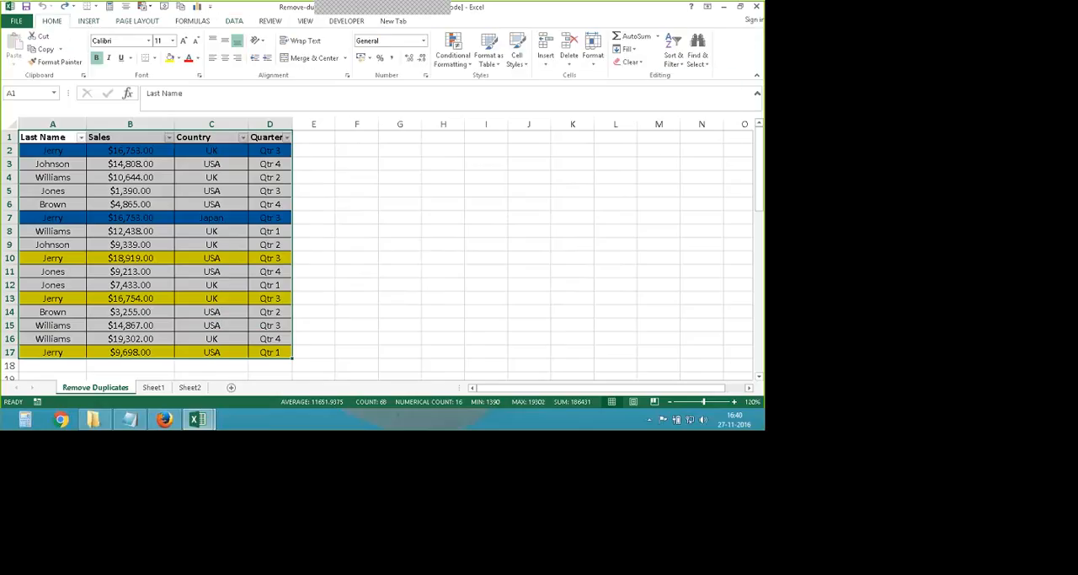
left_click(82, 138)
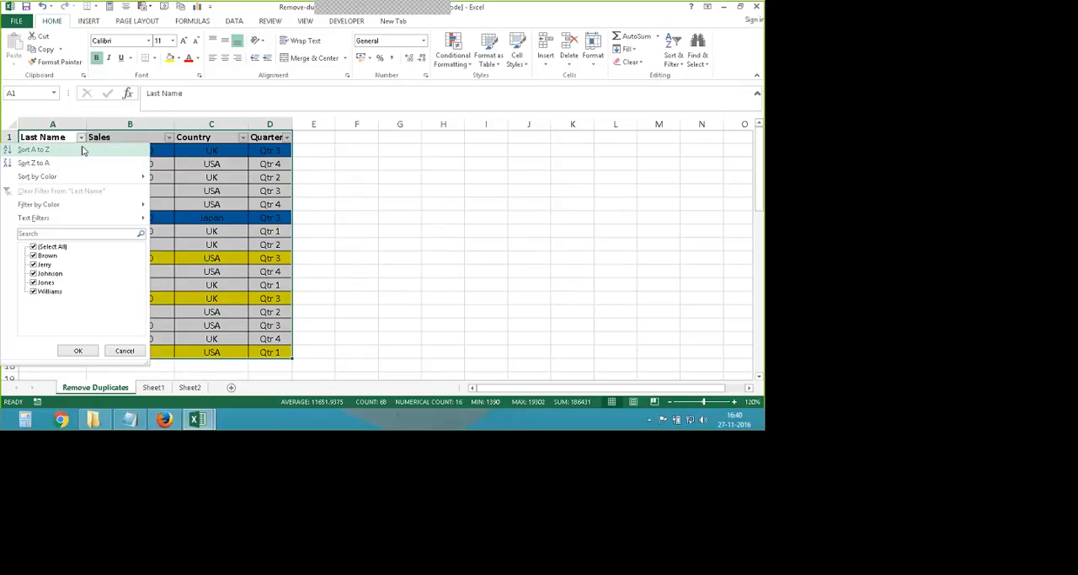
left_click(52, 150)
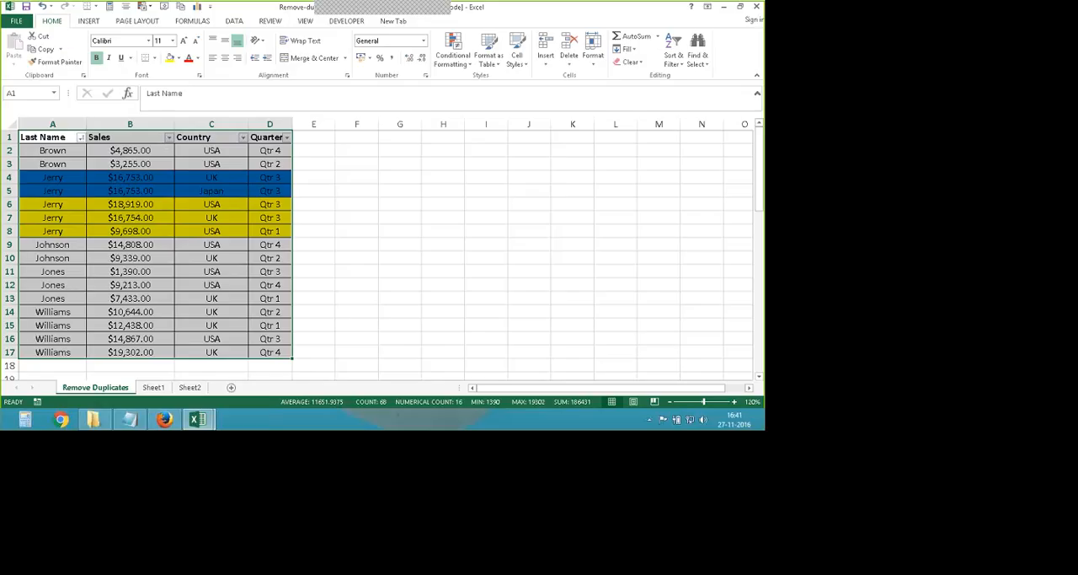
- Sort the table successively by Sales smallest to largest, Quarter A to Z and Last Name A to Z, and select A5:B6
left_click(169, 136)
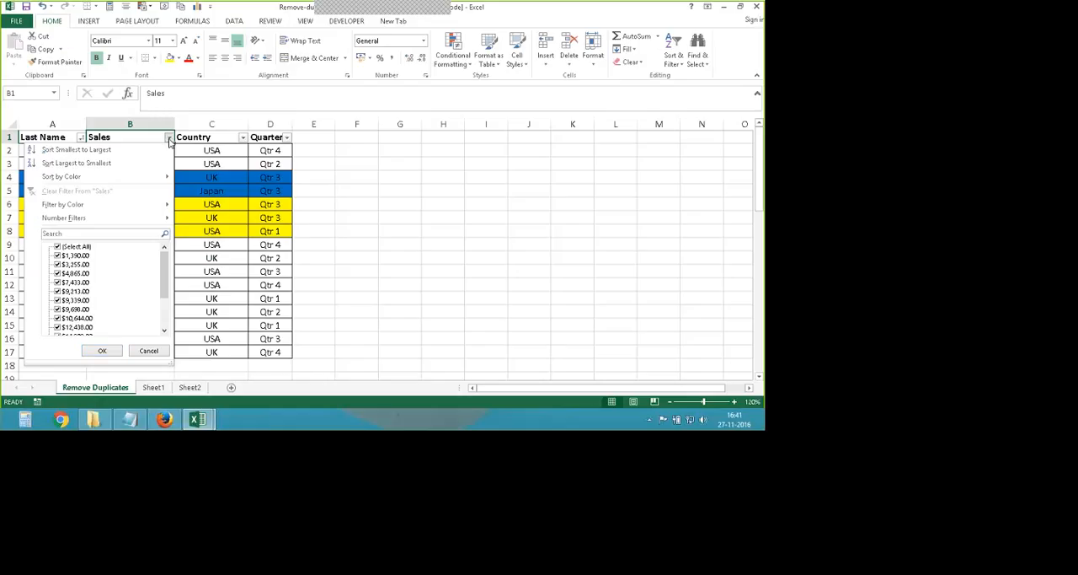
left_click(126, 150)
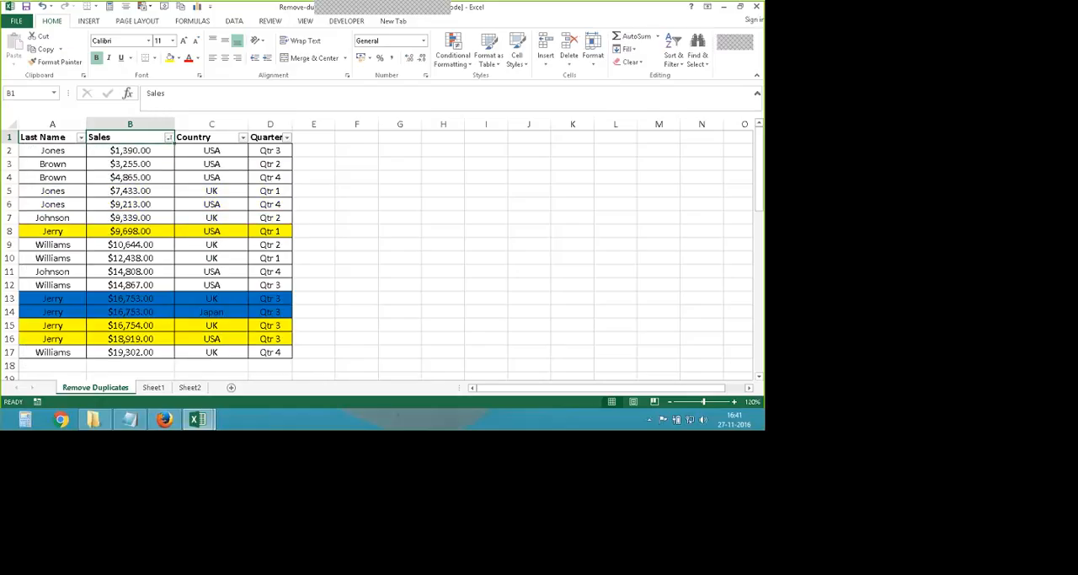
left_click(287, 137)
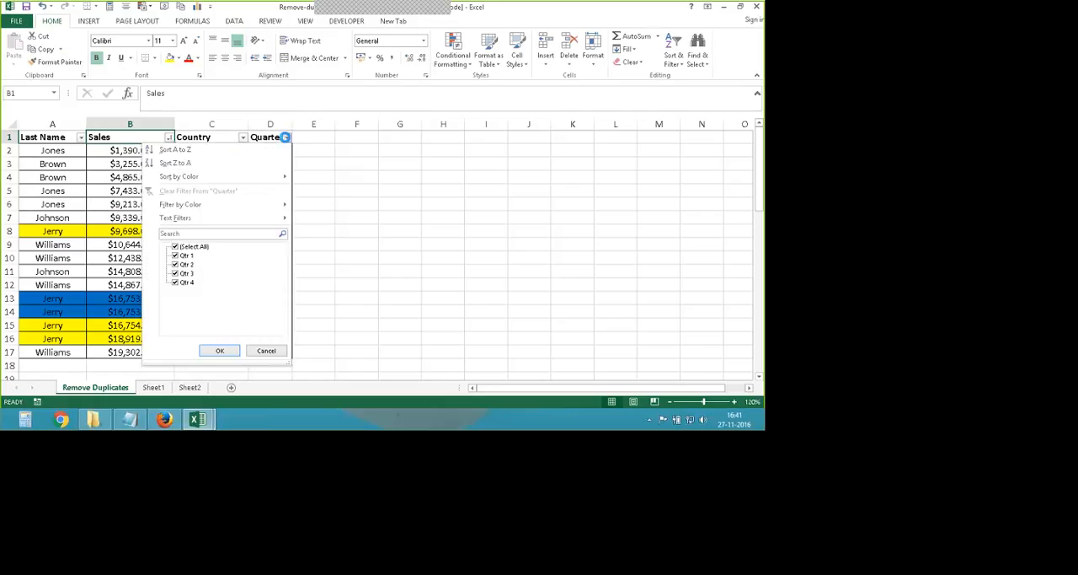
left_click(270, 151)
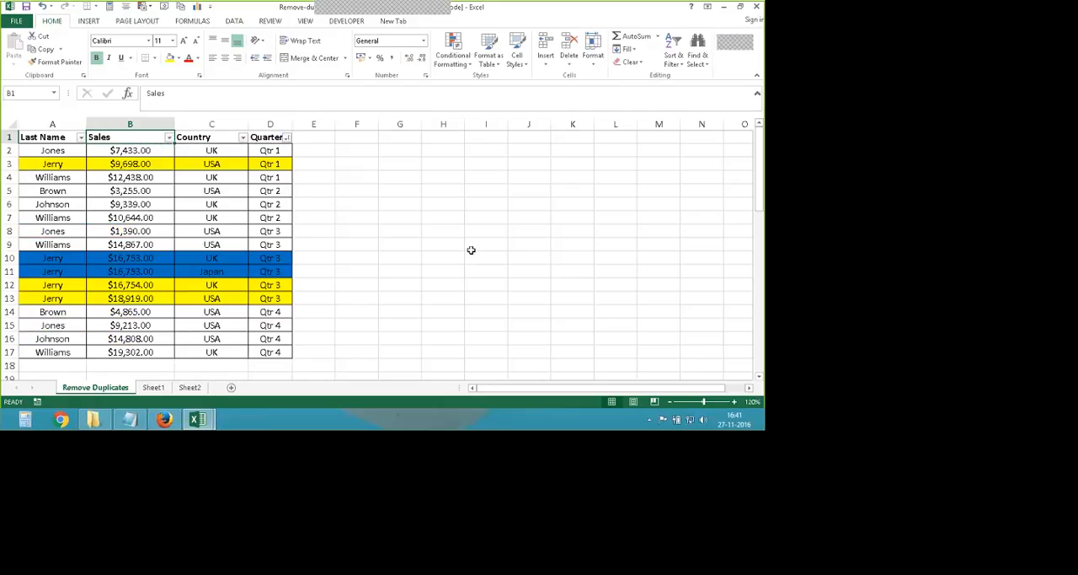
left_click(80, 137)
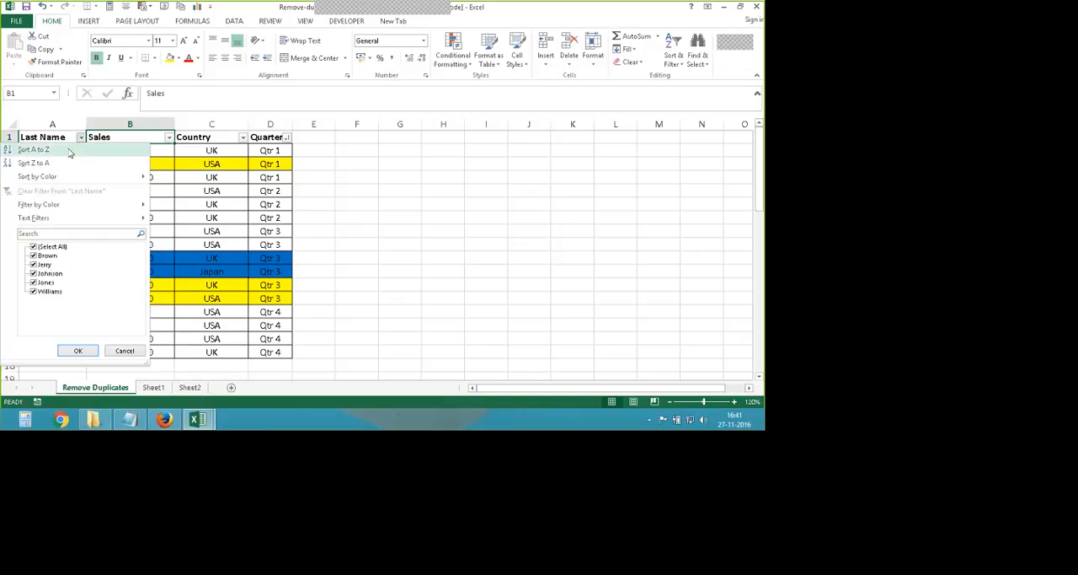
left_click(76, 151)
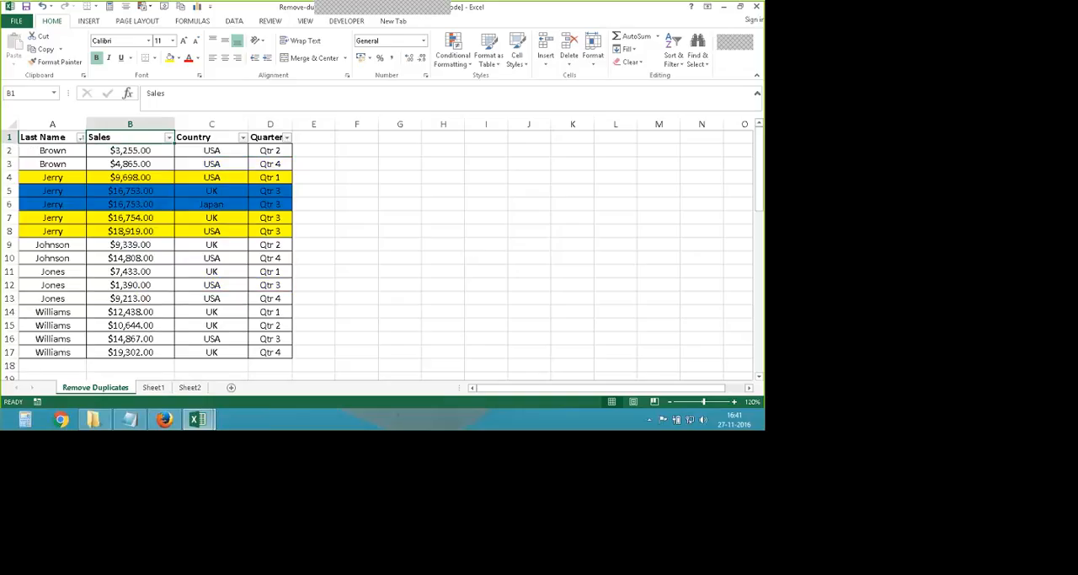
left_click(68, 153)
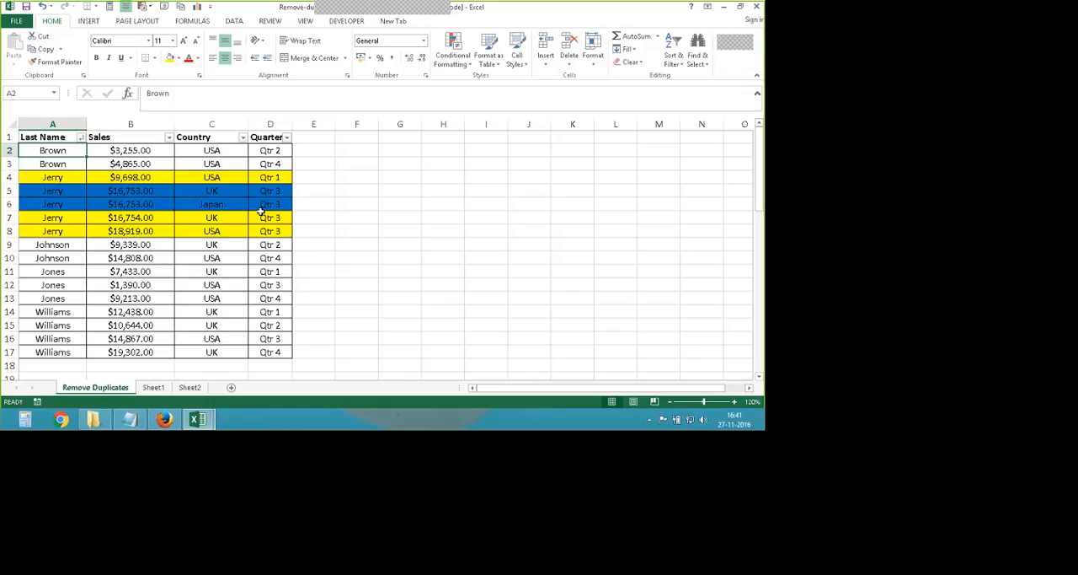
left_click_drag(80, 193, 117, 207)
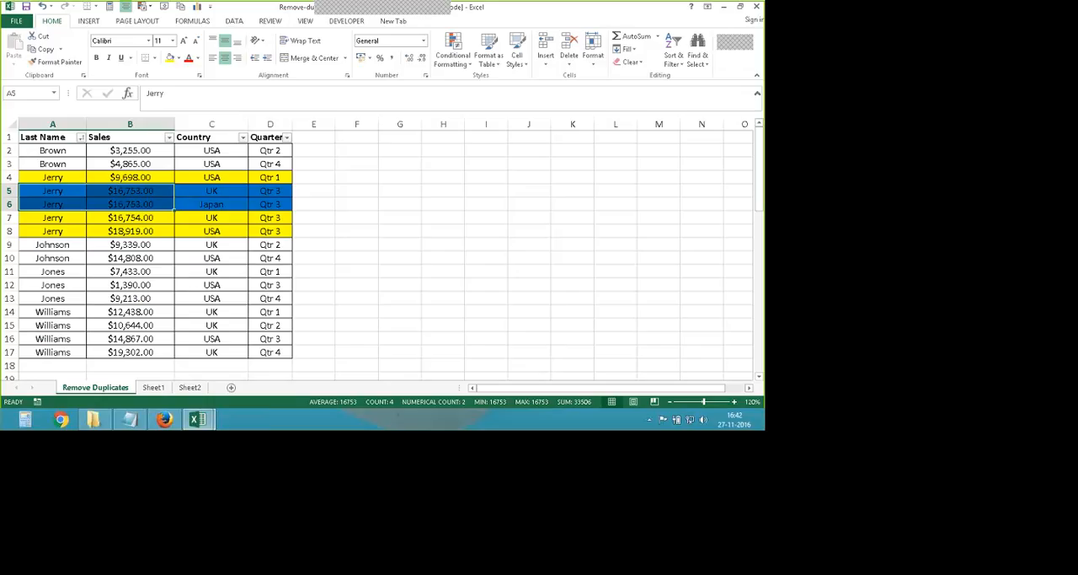
- Run Remove Duplicates on the two name lists in A1:B13 of Sheet2, comparing both Names columns
left_click(153, 386)
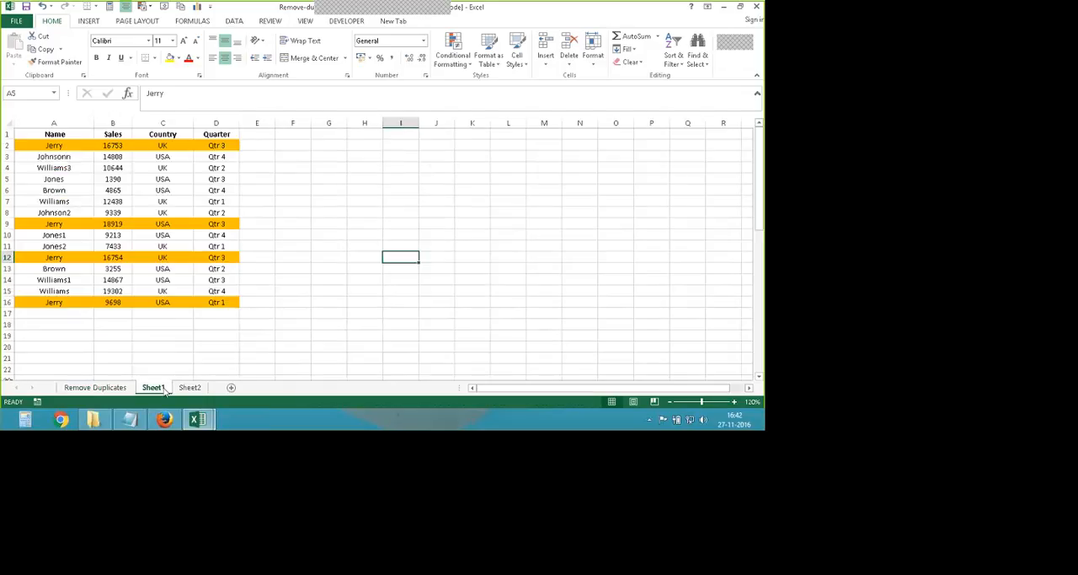
left_click(192, 390)
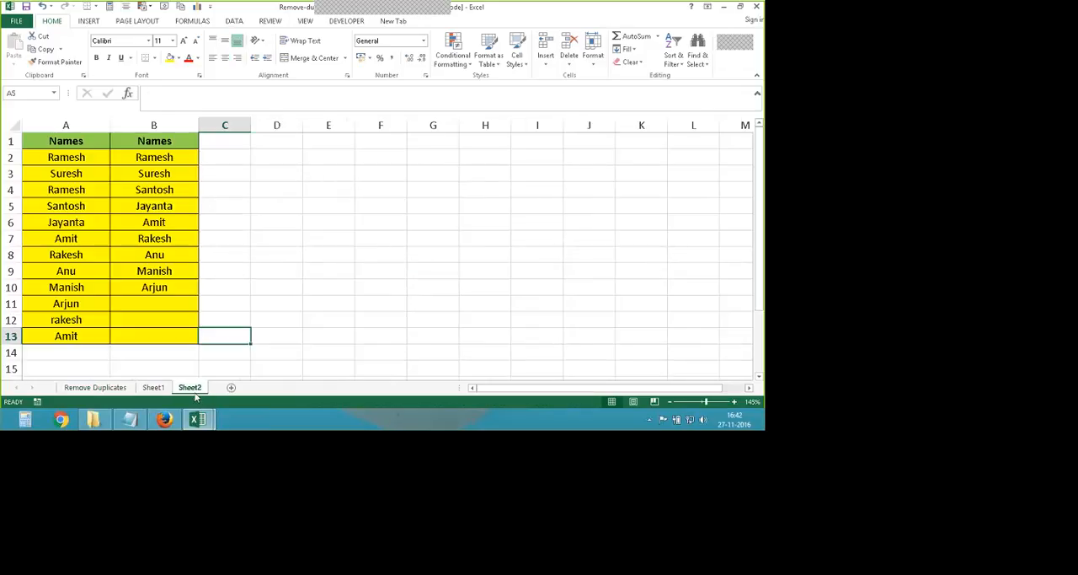
left_click(320, 258)
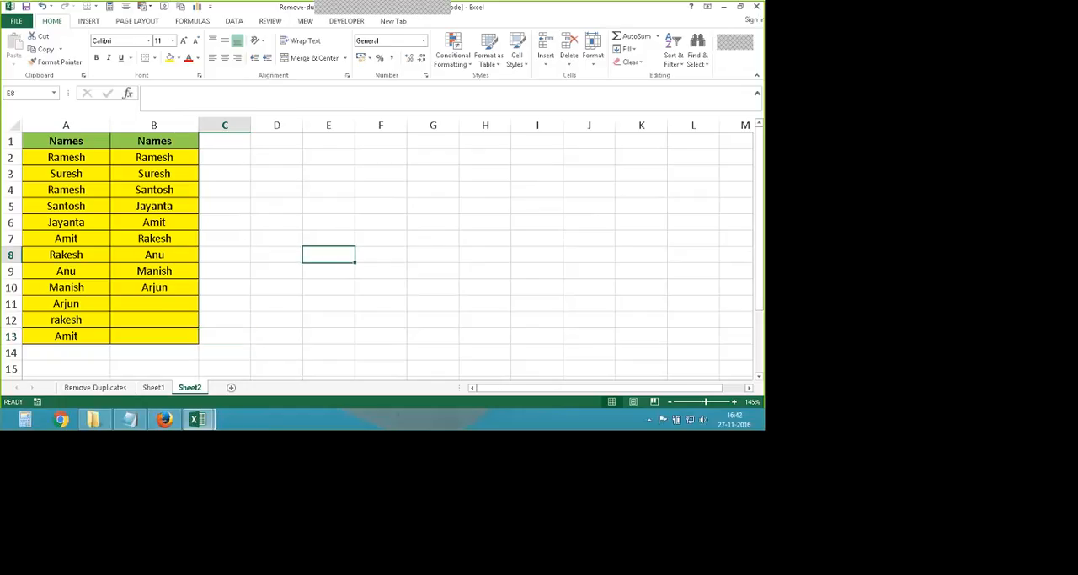
mouse_move(65, 144)
left_mouse_down()
mouse_move(96, 300)
mouse_move(166, 343)
left_mouse_up()
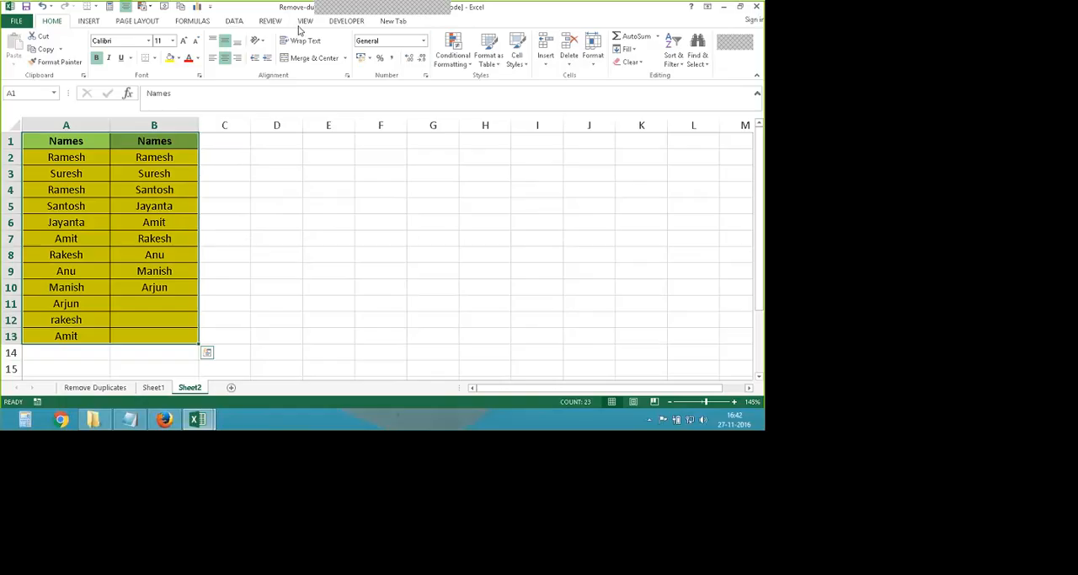
left_click(235, 21)
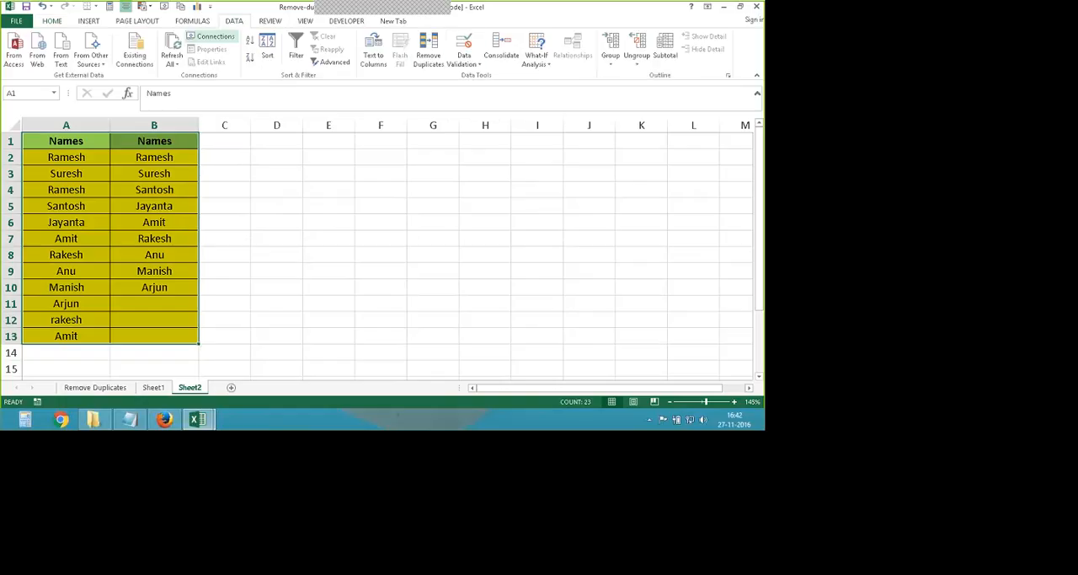
left_click(428, 53)
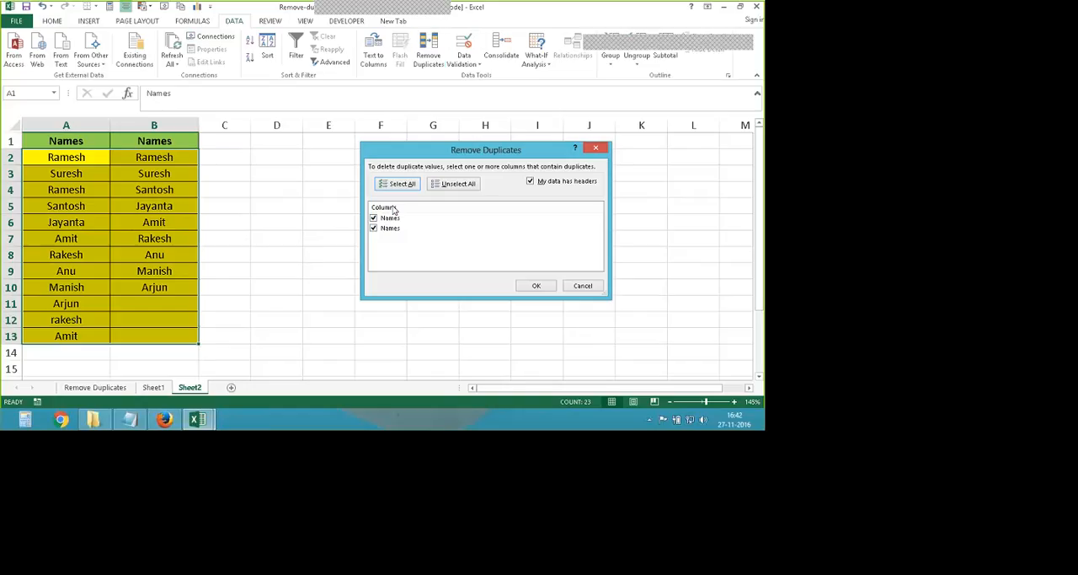
left_click_drag(380, 149, 326, 149)
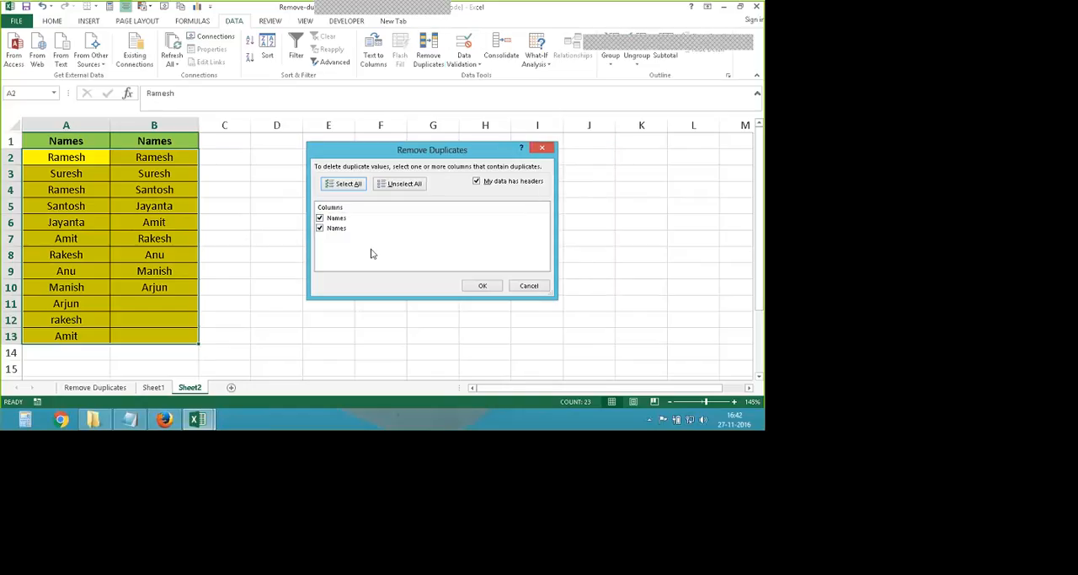
left_click(493, 289)
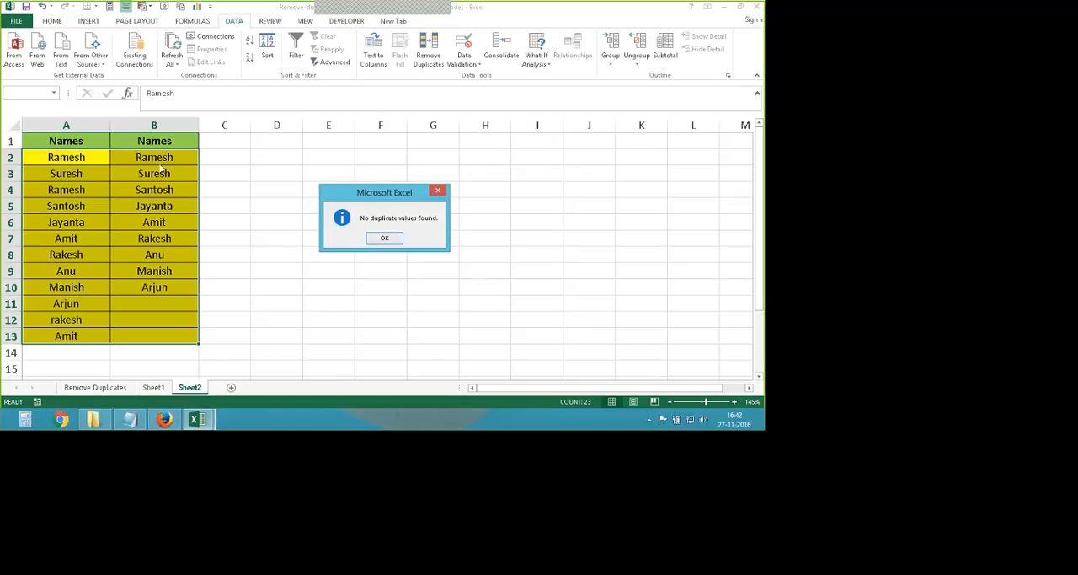
left_click(385, 238)
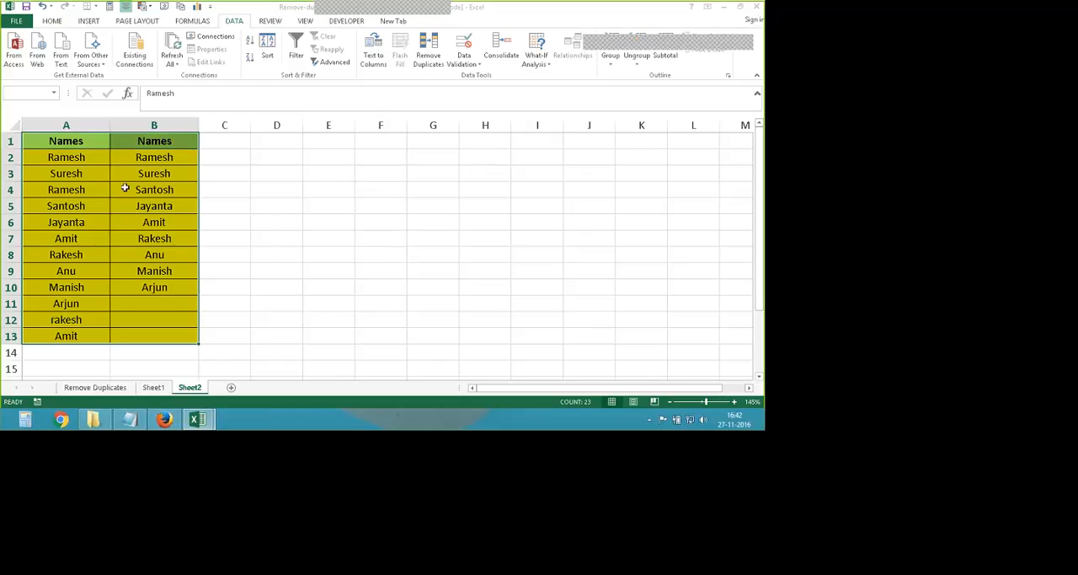
- Run Remove Duplicates on A1:B13 of Sheet2 again, comparing only the Names column in column A
left_click(428, 49)
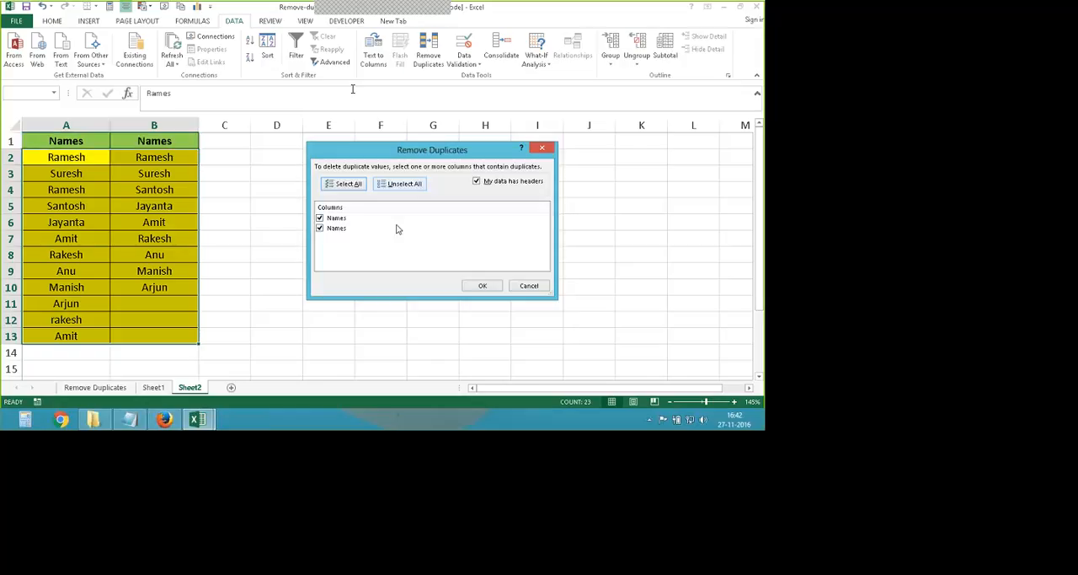
left_click(477, 285)
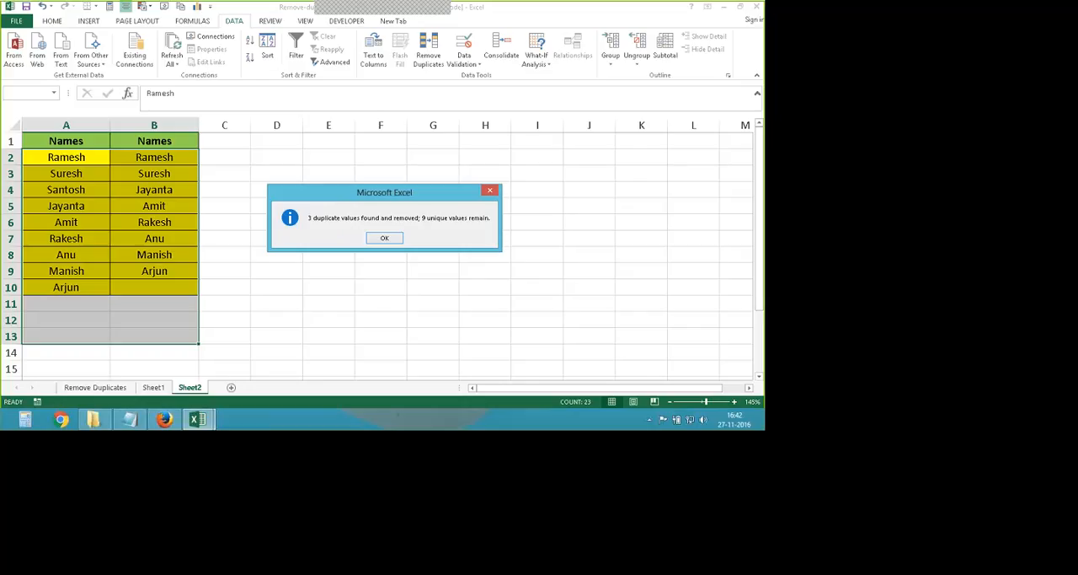
left_click(385, 240)
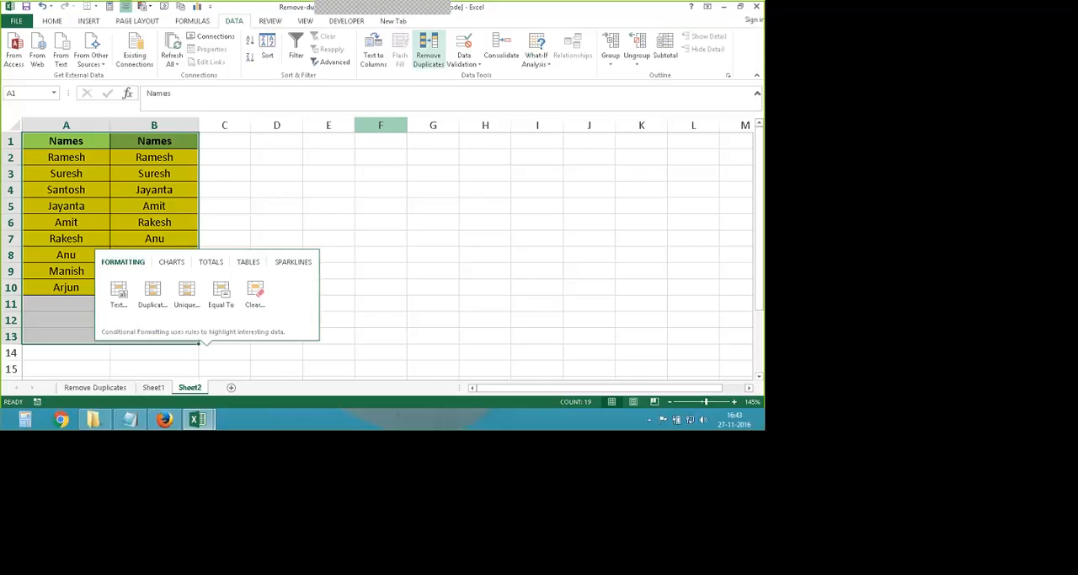
left_click(332, 314)
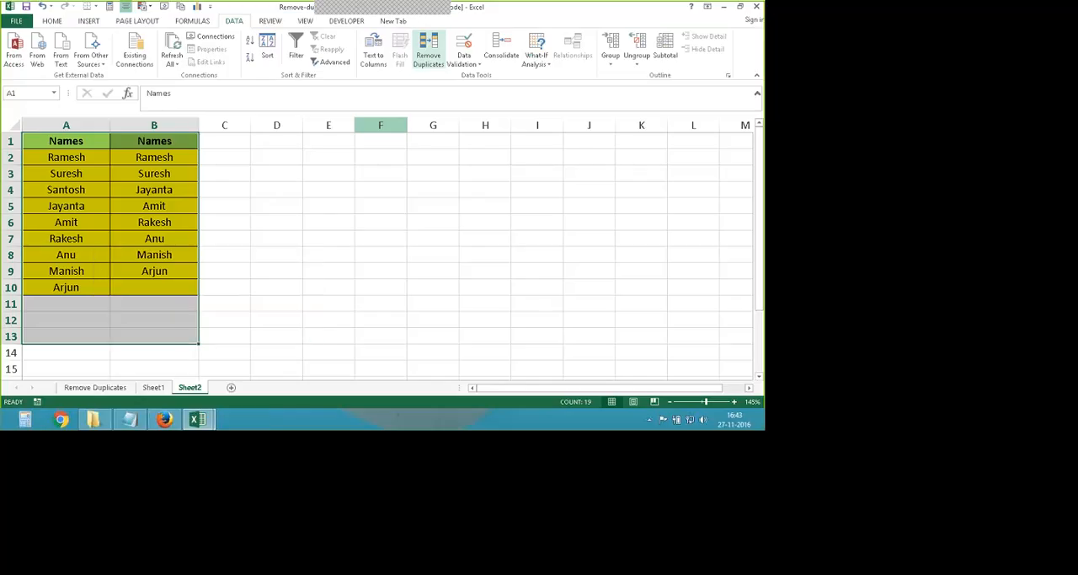
- Run Remove Duplicates on A1:B13 of Sheet2, comparing only the Names column in column B
left_click(428, 52)
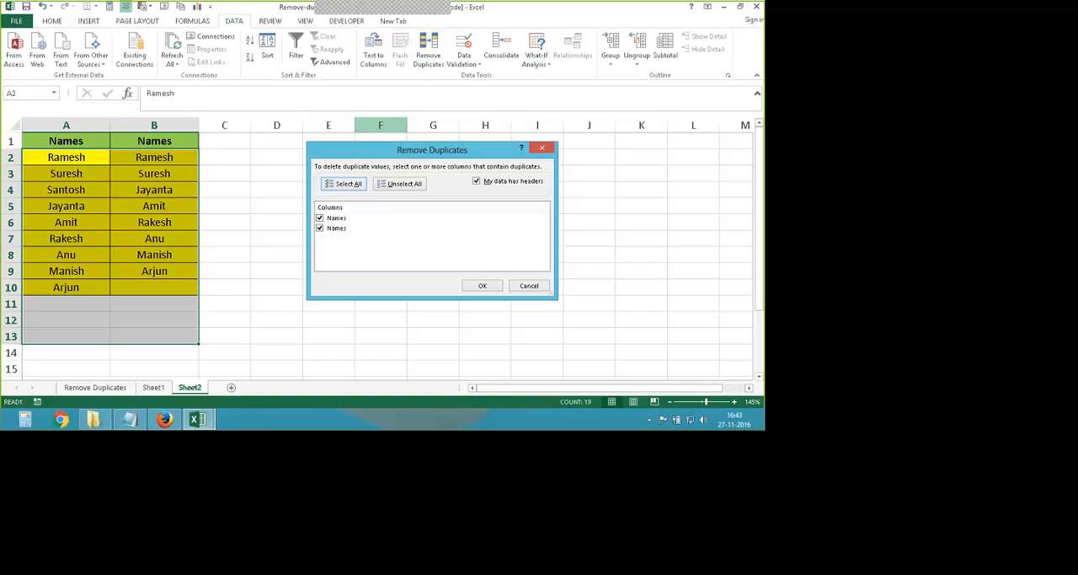
left_click(331, 218)
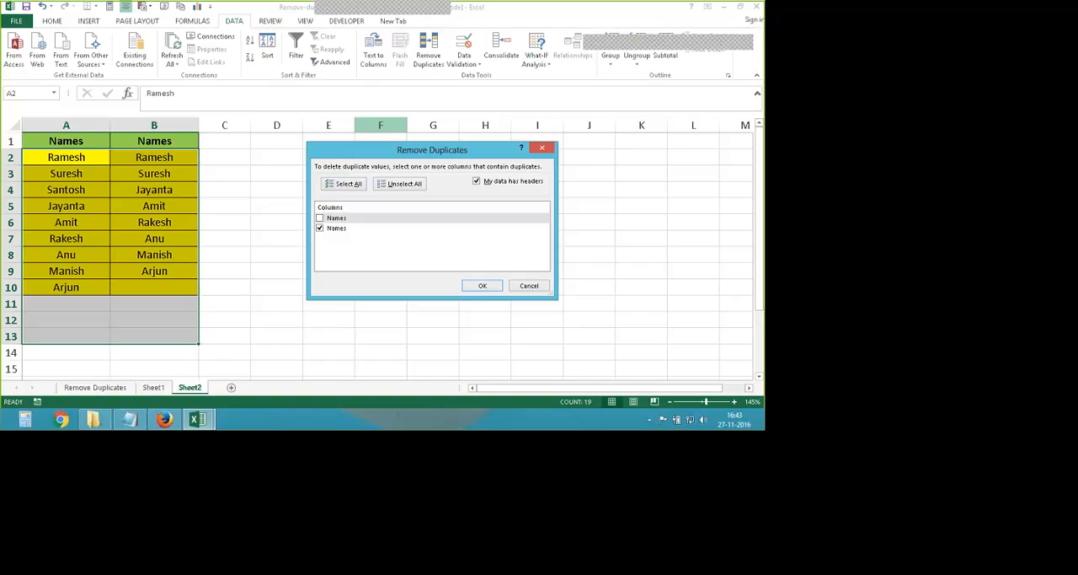
key("Return")
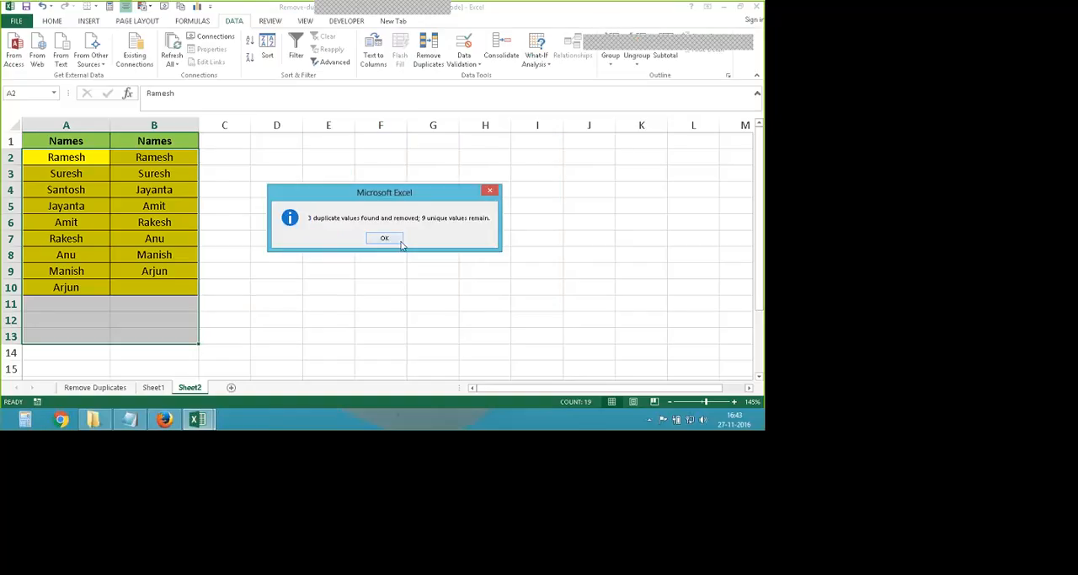
left_click(396, 235)
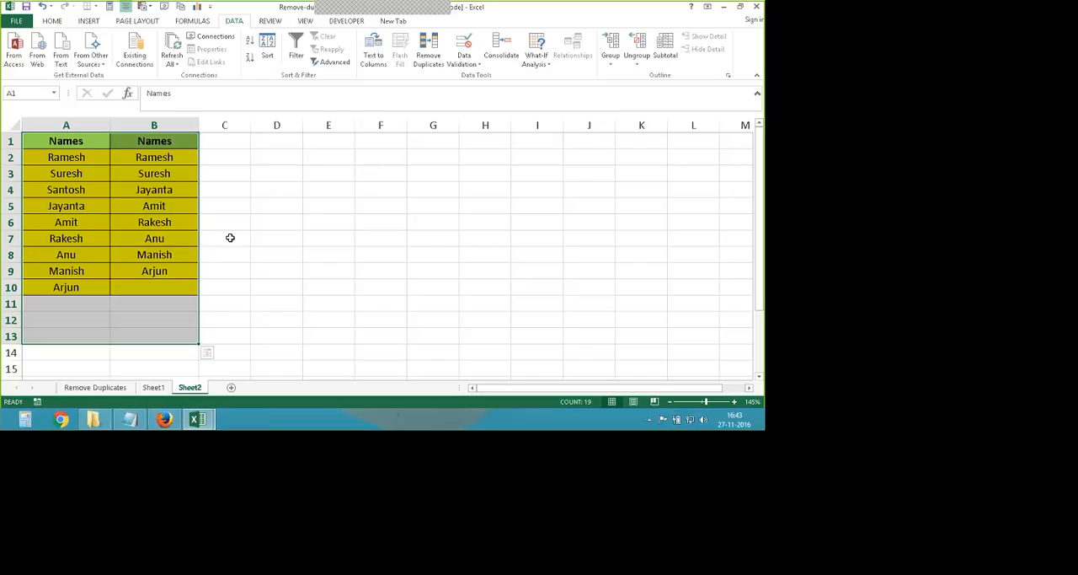
- Undo the last two Remove Duplicates runs on Sheet2 and save the workbook in its current format despite the compatibility warning
left_click(253, 285)
key("ctrl+z")
key("ctrl+z")
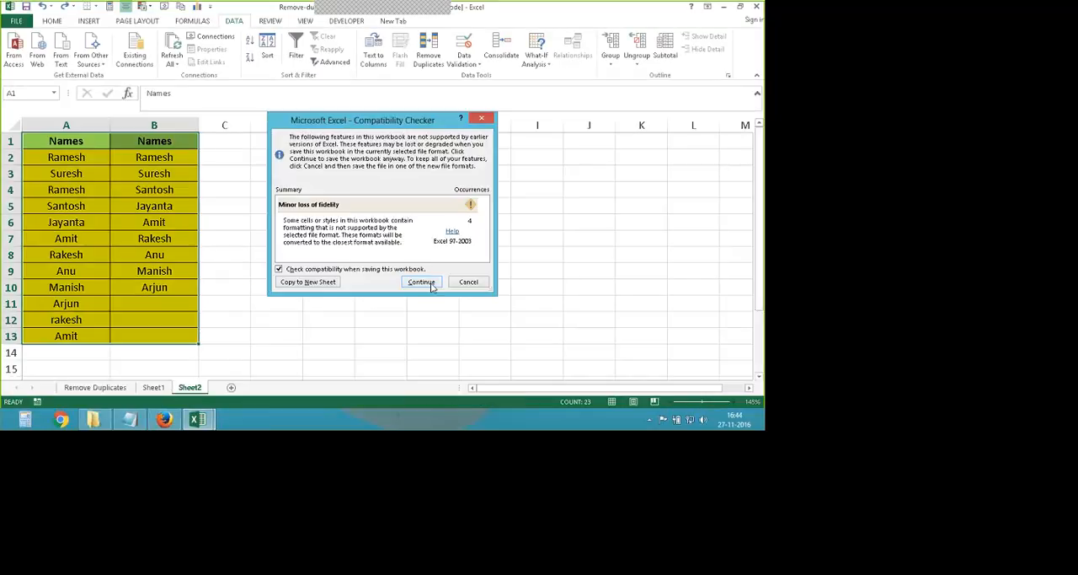
left_click(421, 282)
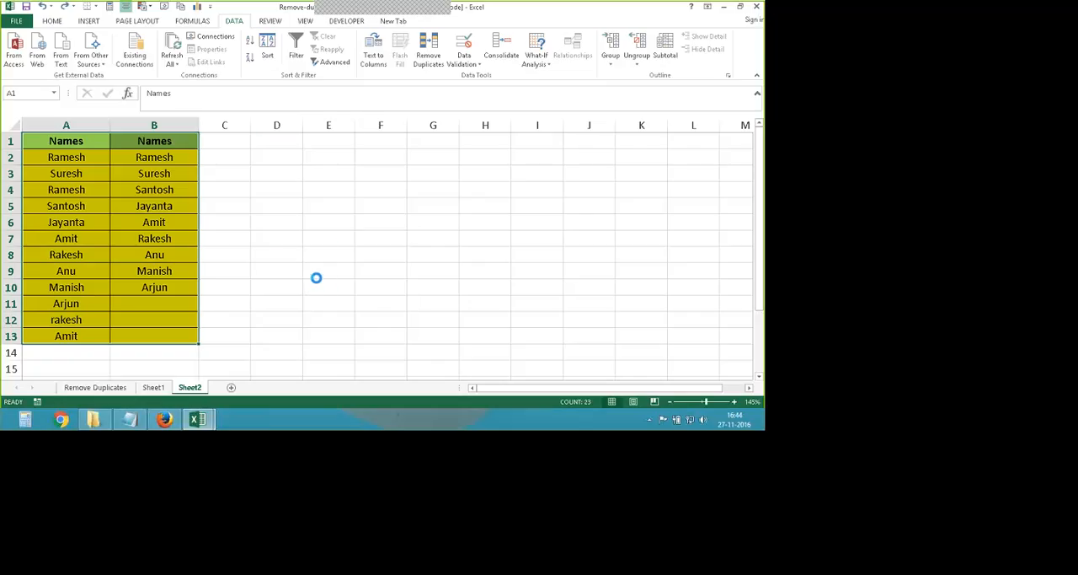
left_click(316, 277)
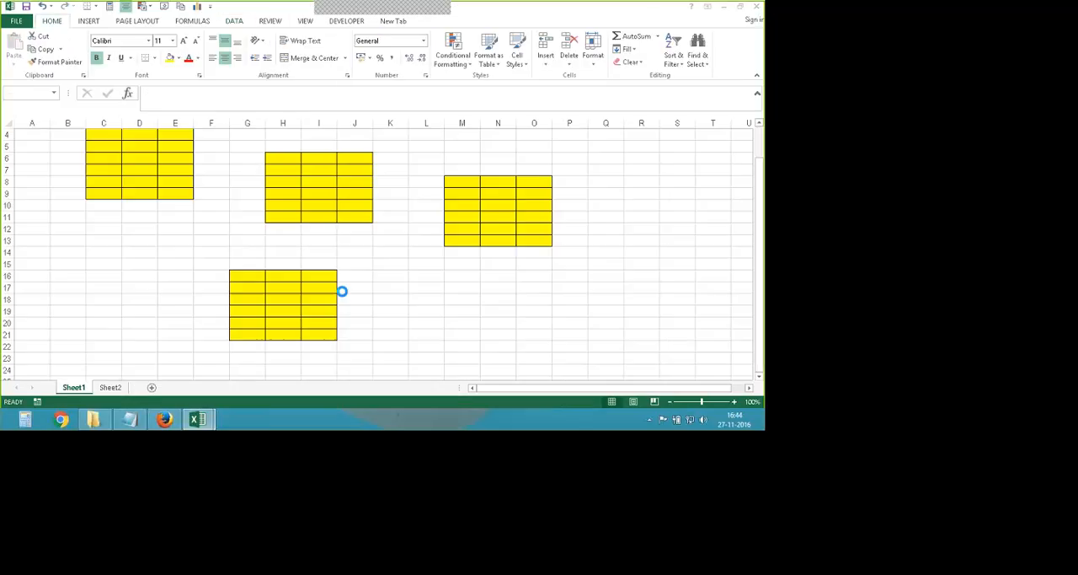
- Close the recovered Macro-Manipal (version 2).xlsb workbook without saving its changes and discard the unopened recovered files
left_click_drag(461, 181, 534, 240)
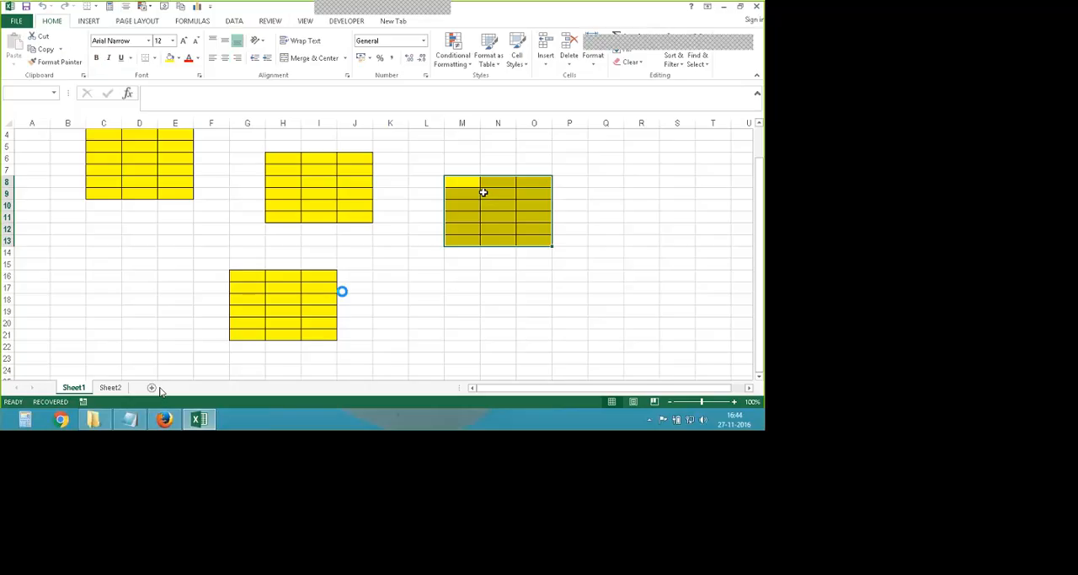
key("alt+F4")
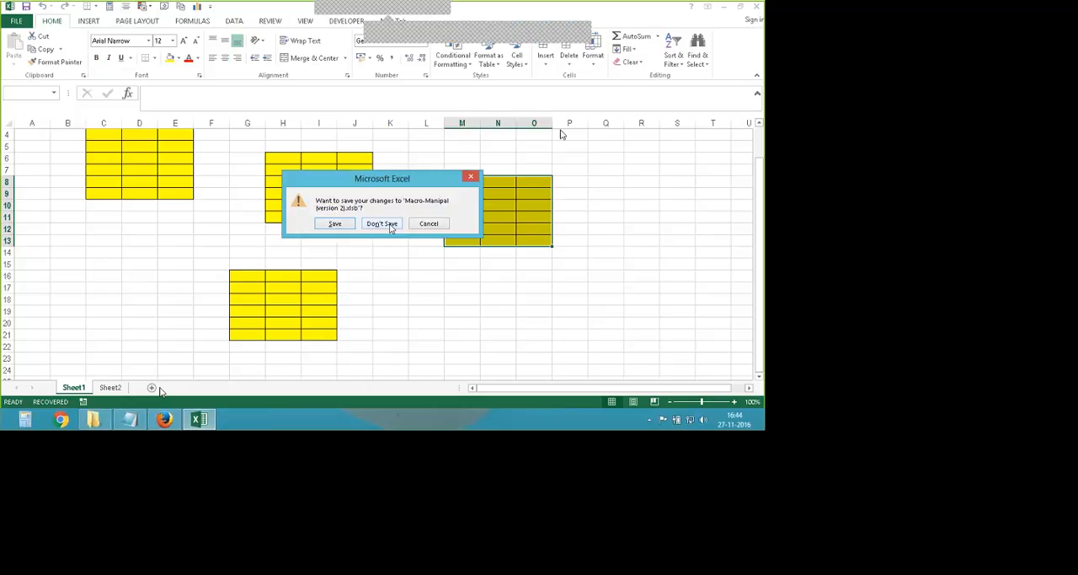
left_click(393, 226)
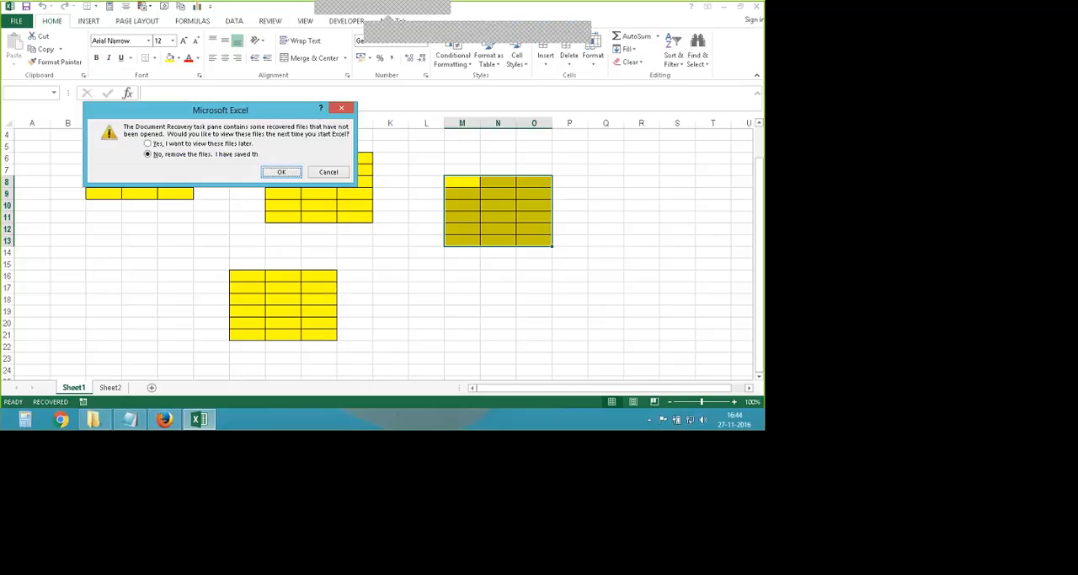
left_click(282, 172)
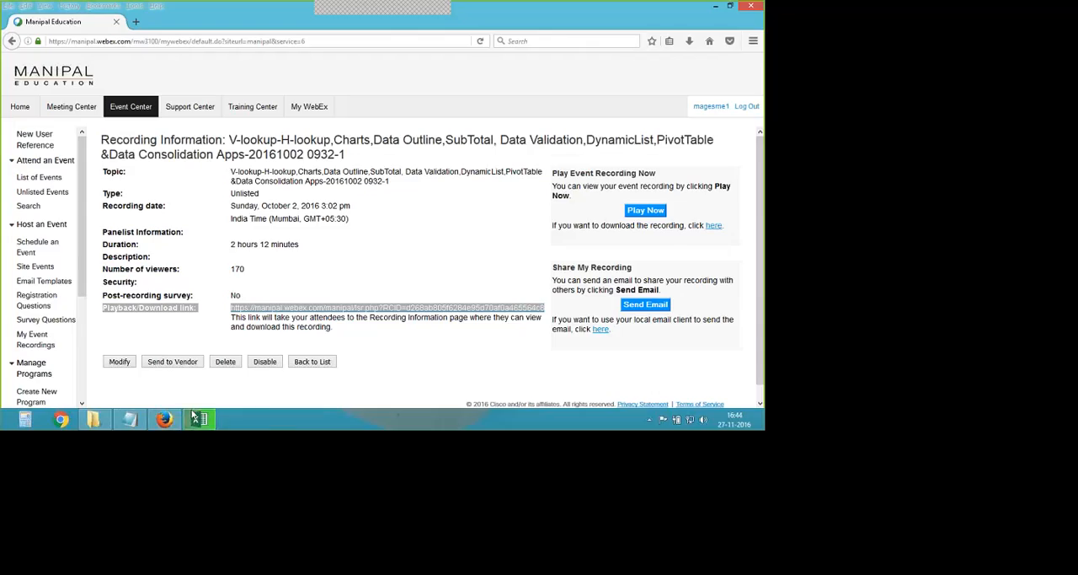
mouse_move(167, 418)
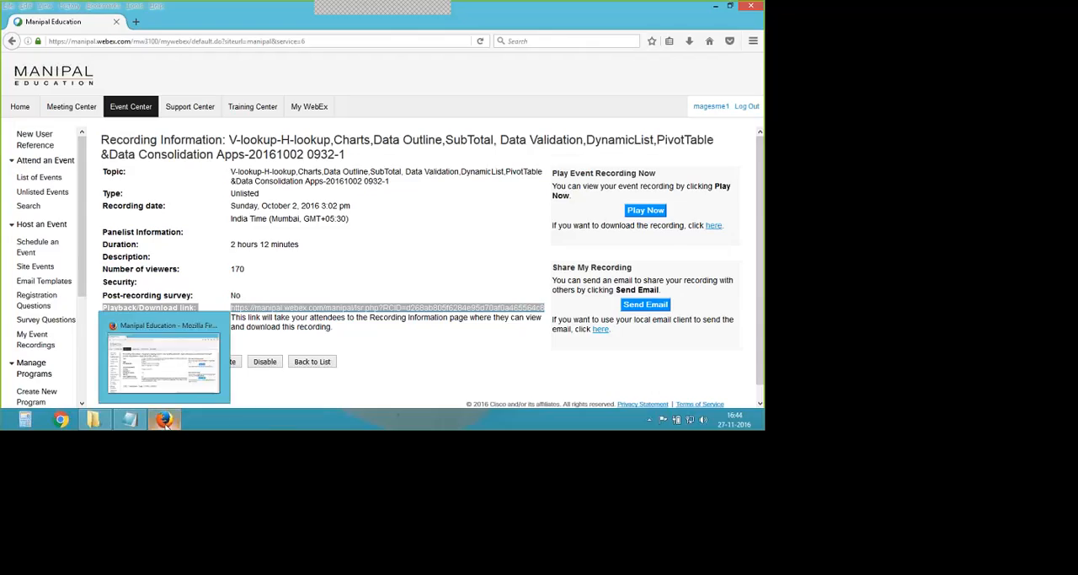